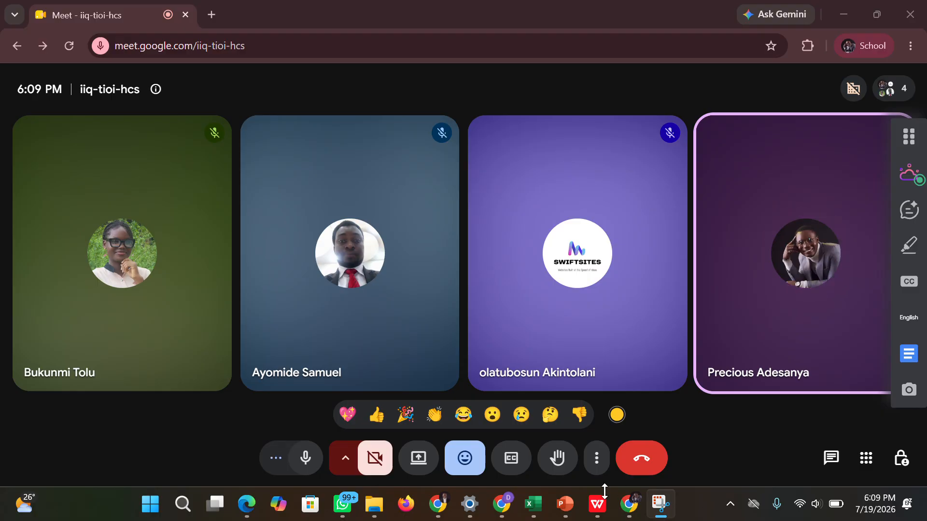
Switch to PowerPoint and review both dashboard wireframe slides in the WIREFRAME FOR GREENPAY presentation.
mouse_move(564, 504)
left_click(557, 458)
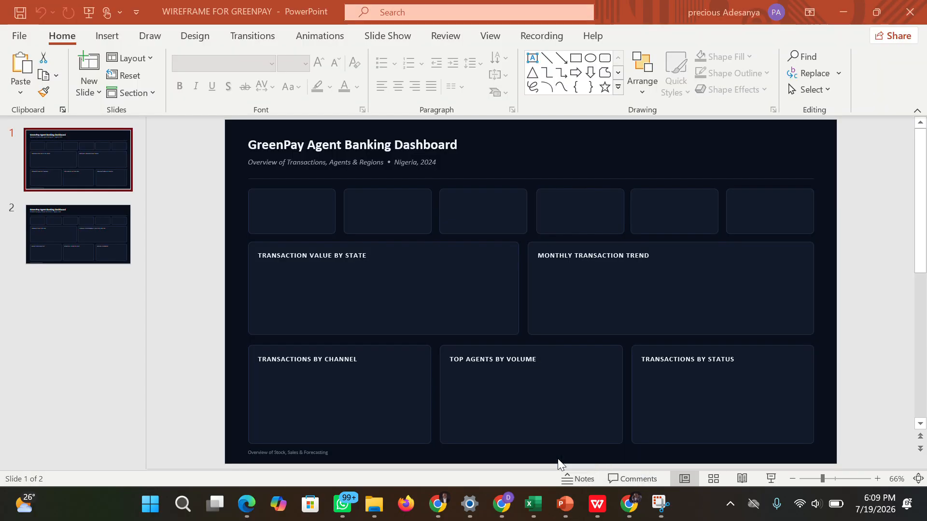
left_click(84, 227)
left_click(88, 178)
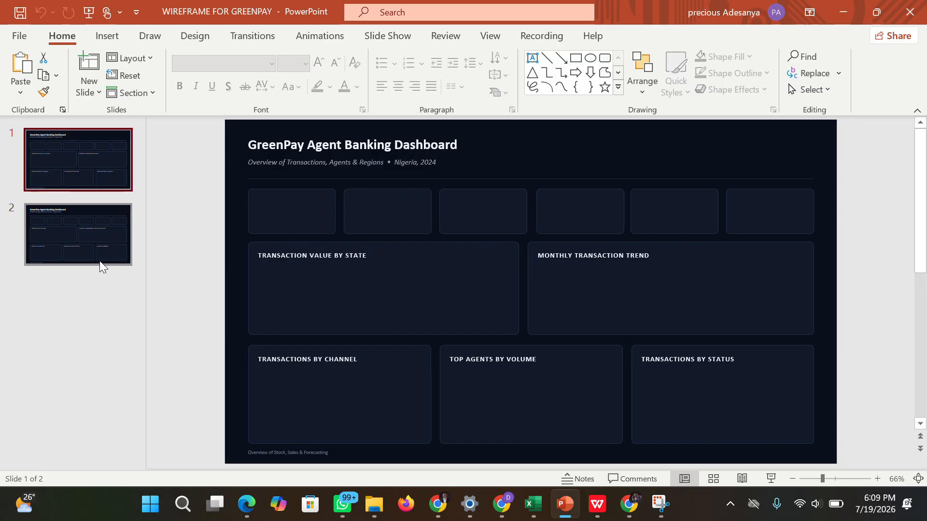
left_click(101, 265)
left_click(81, 162)
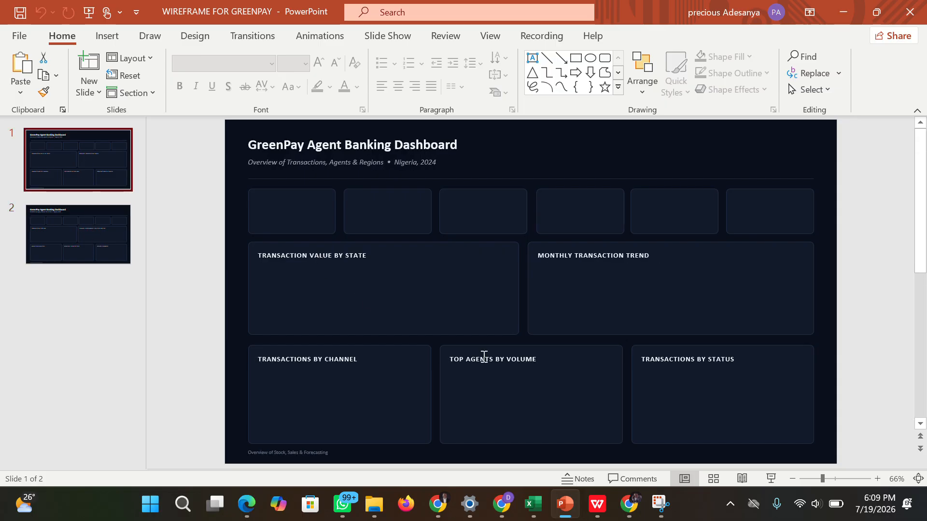
Switch to the GreenPay_Cleaned workbook in Excel and look through the Brief, Raw Data and Cleaned sheets.
mouse_move(533, 507)
left_click(529, 438)
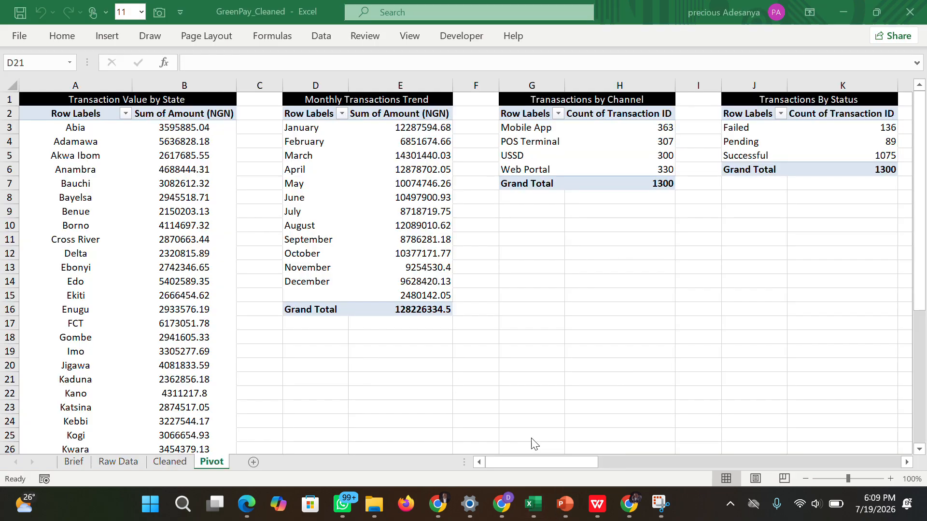
left_click(73, 462)
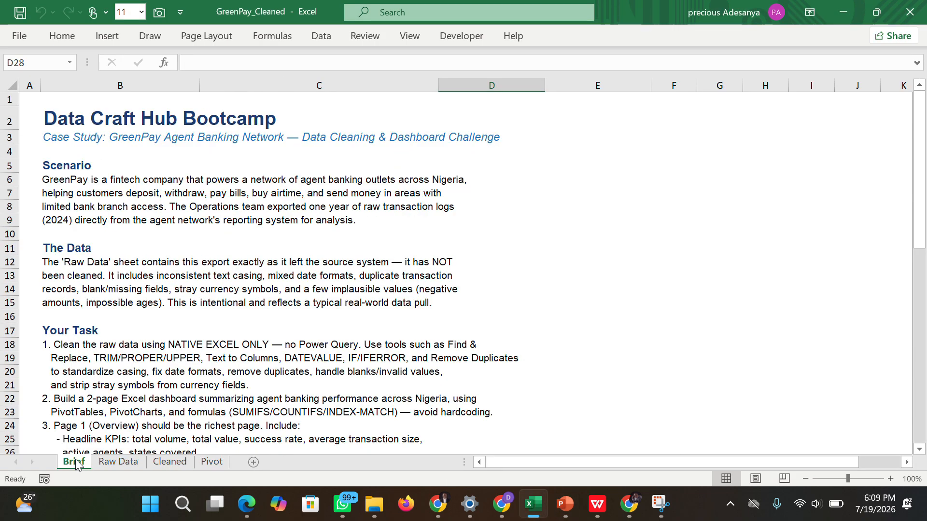
left_click(105, 464)
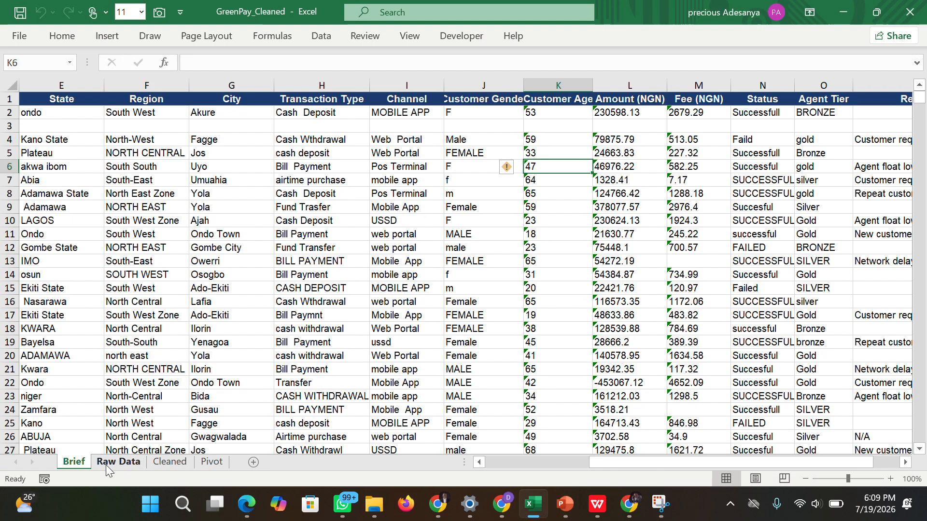
left_click(156, 467)
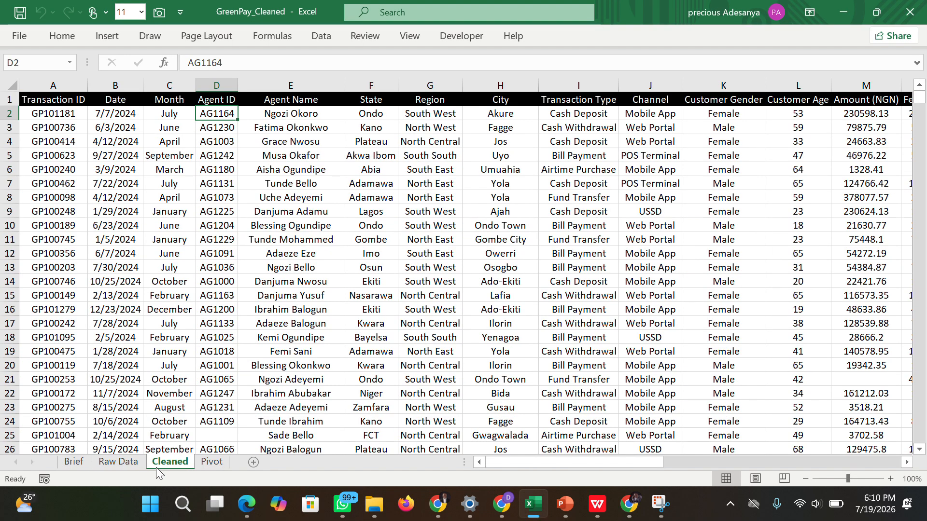
left_click(386, 115)
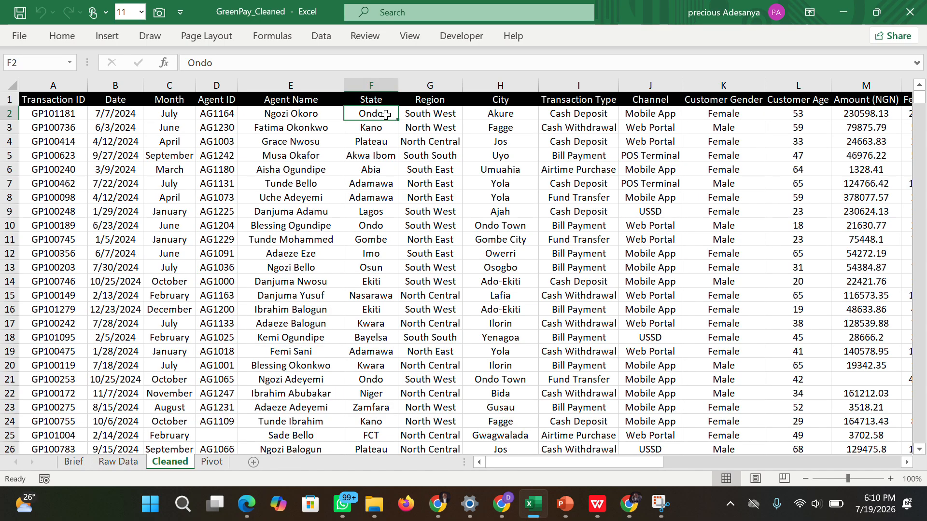
left_click(60, 100)
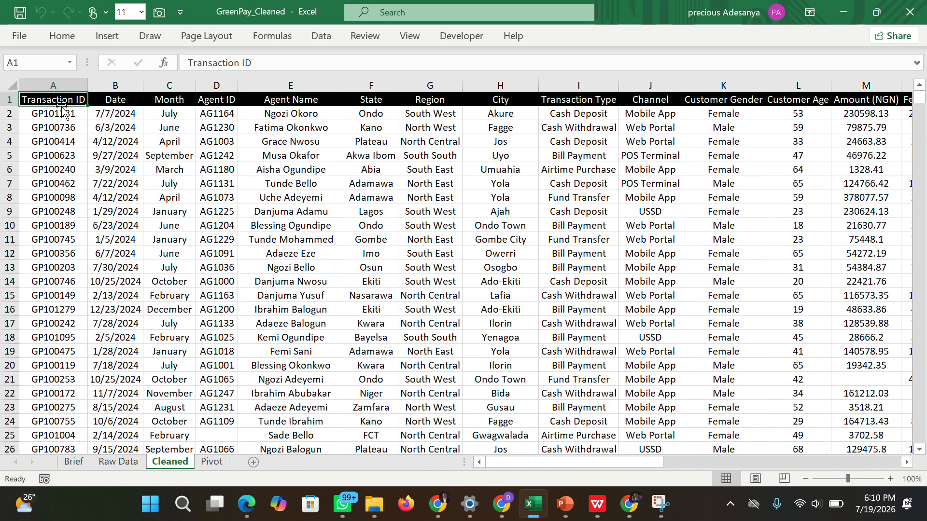
Compare the columns of the Raw Data sheet, from Transaction ID onward, with those of the Cleaned sheet.
left_click(131, 467)
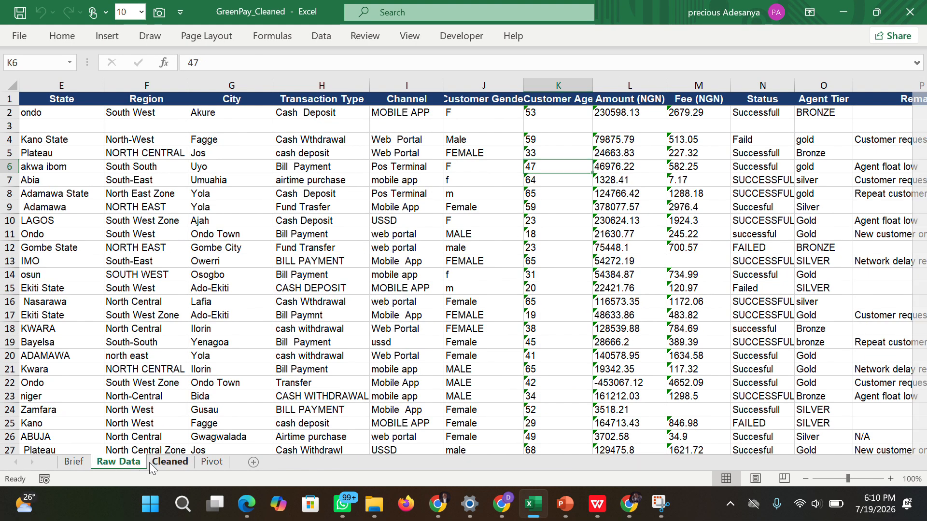
left_click(149, 463)
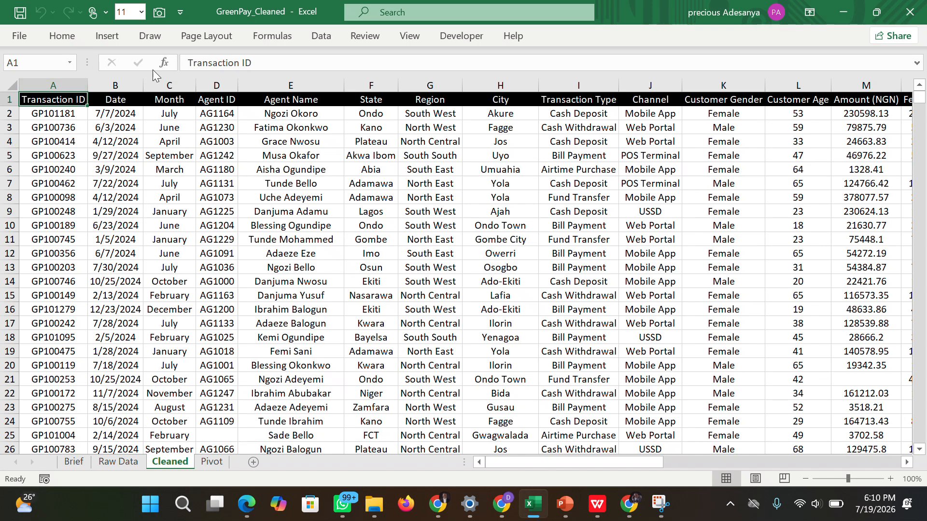
left_click(365, 188)
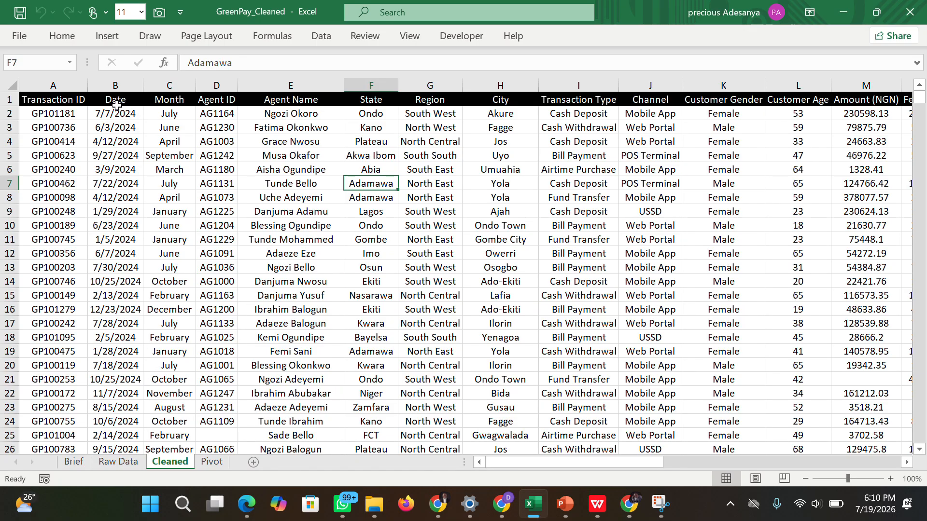
left_click(118, 464)
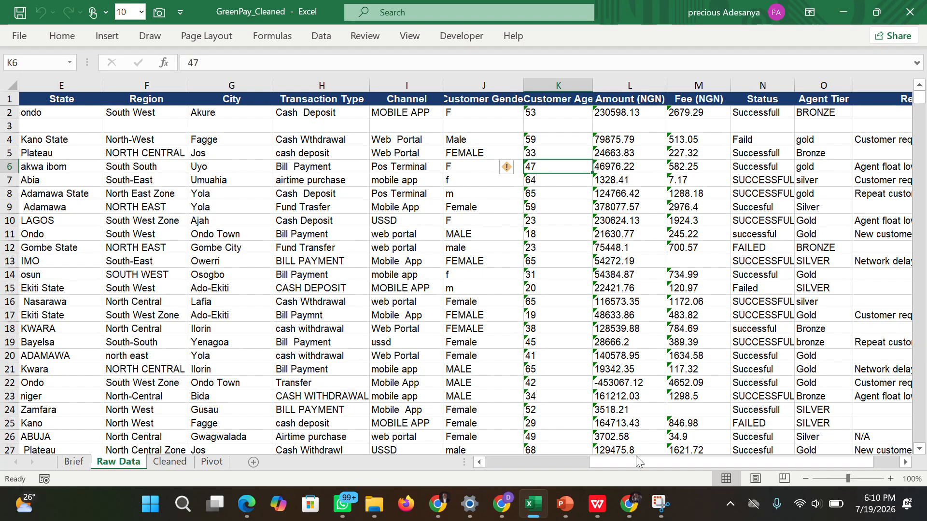
left_click_drag(629, 462, 526, 462)
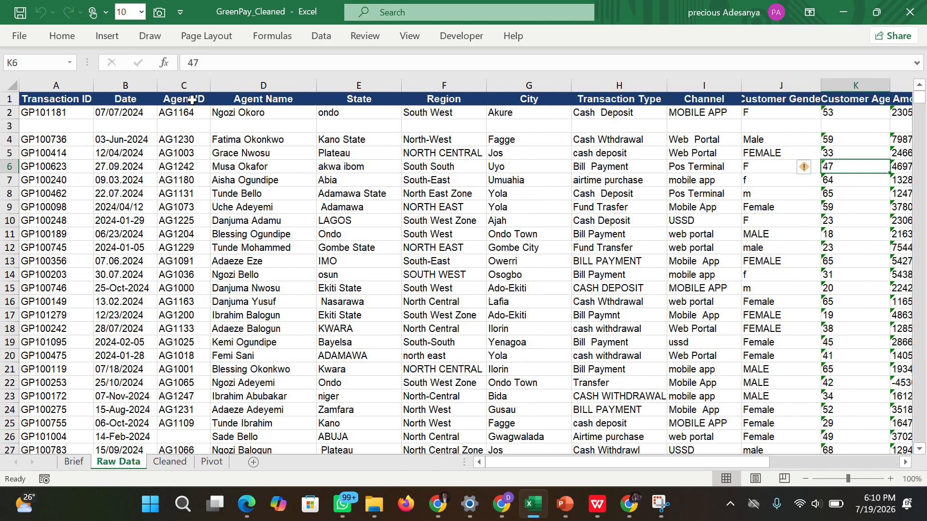
left_click(171, 463)
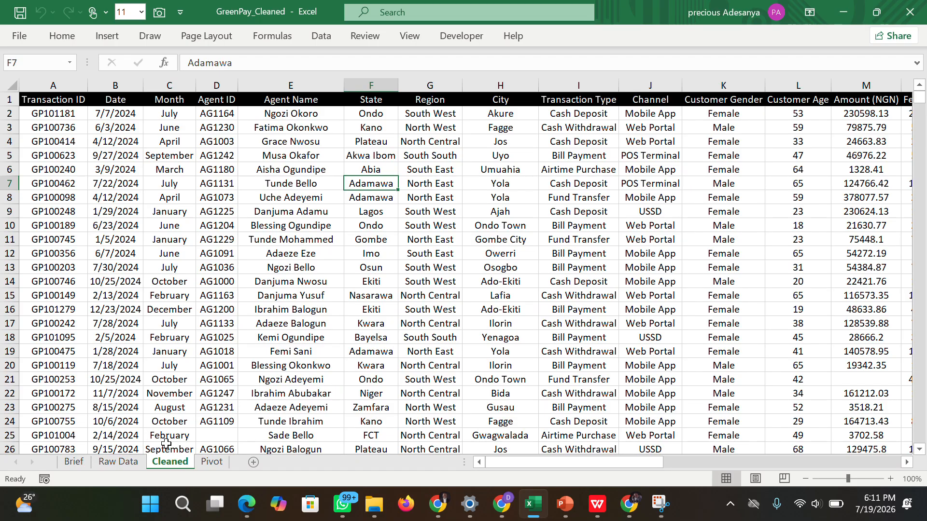
Examine all summary tables across the Pivot sheet, from Transaction Value by State to Top Agents by Volume.
left_click(208, 464)
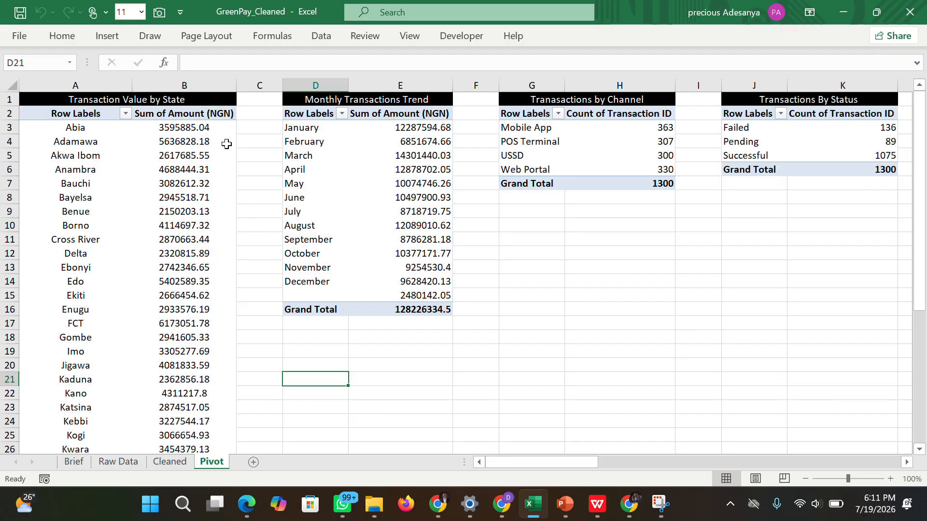
left_click_drag(531, 458, 558, 442)
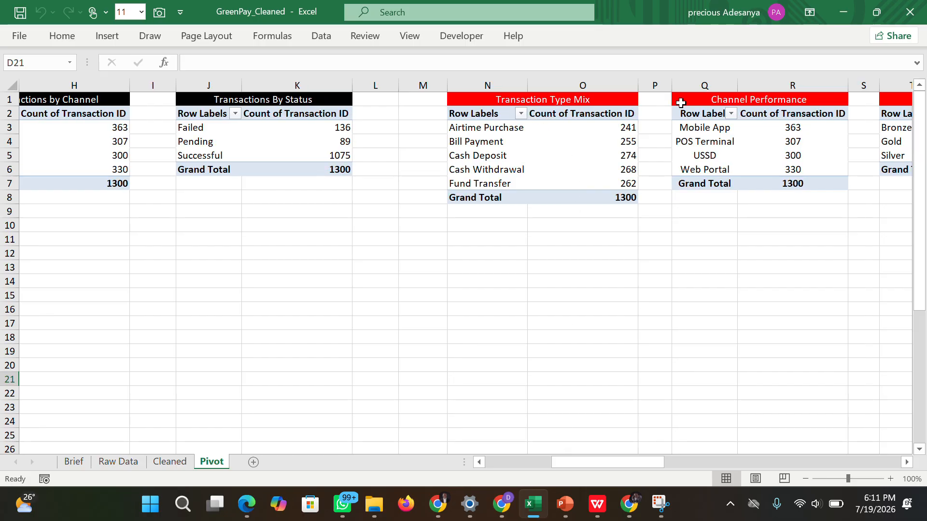
left_click_drag(562, 461, 897, 461)
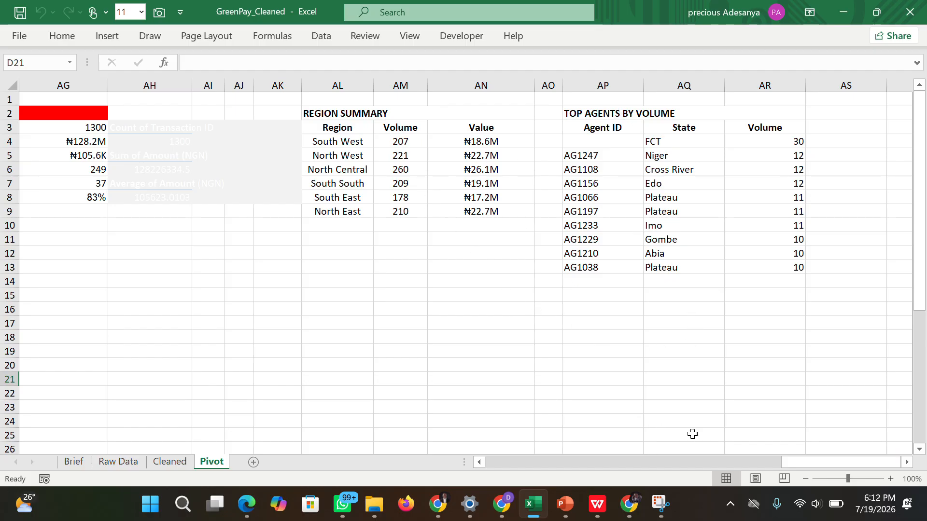
left_click_drag(784, 458, 476, 454)
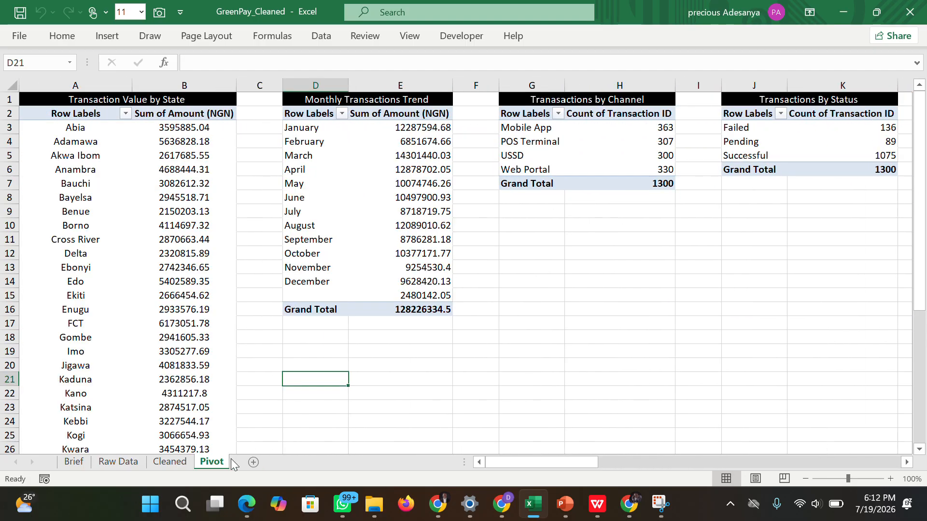
Add a new worksheet after the Pivot sheet and rename it Page 1.
left_click(251, 461)
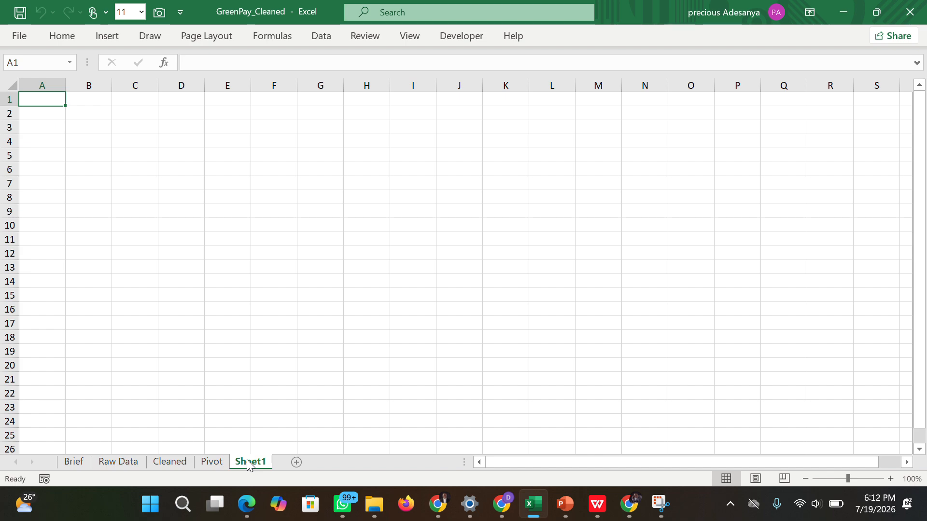
double_click(247, 461)
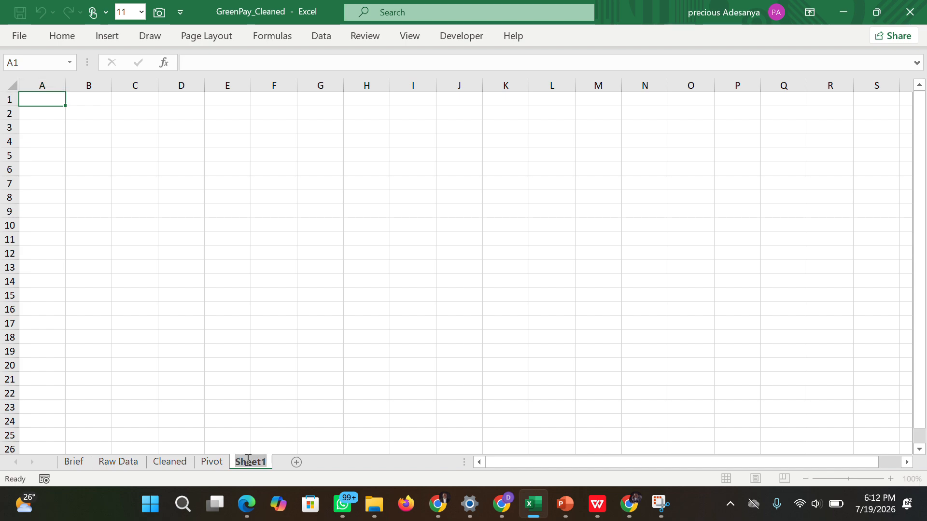
type("Page")
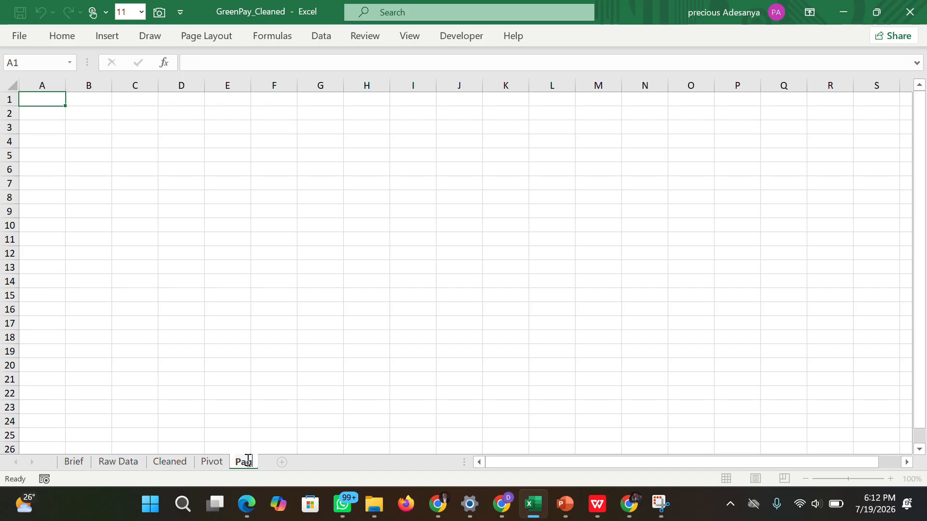
type(" 1")
left_click(305, 413)
Add another worksheet after Page 1 and rename it Page 2.
left_click(297, 466)
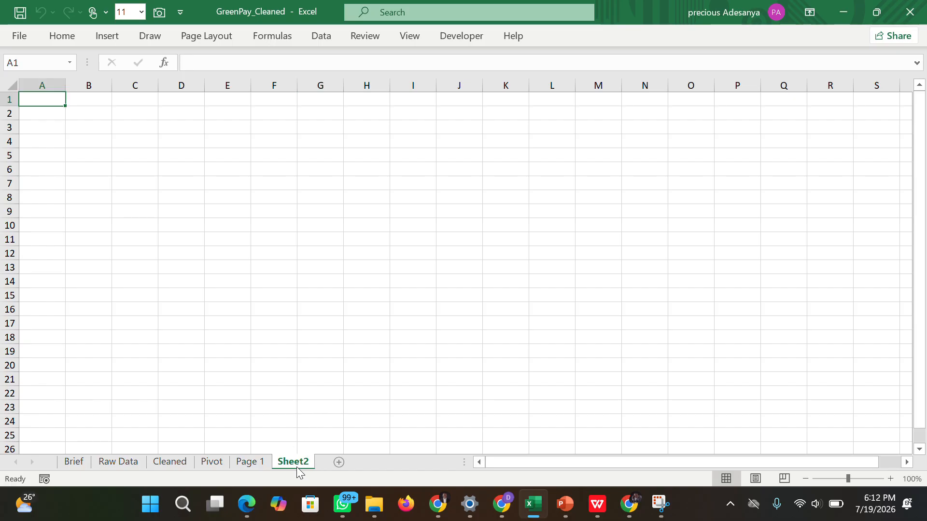
double_click(297, 467)
type("Pag")
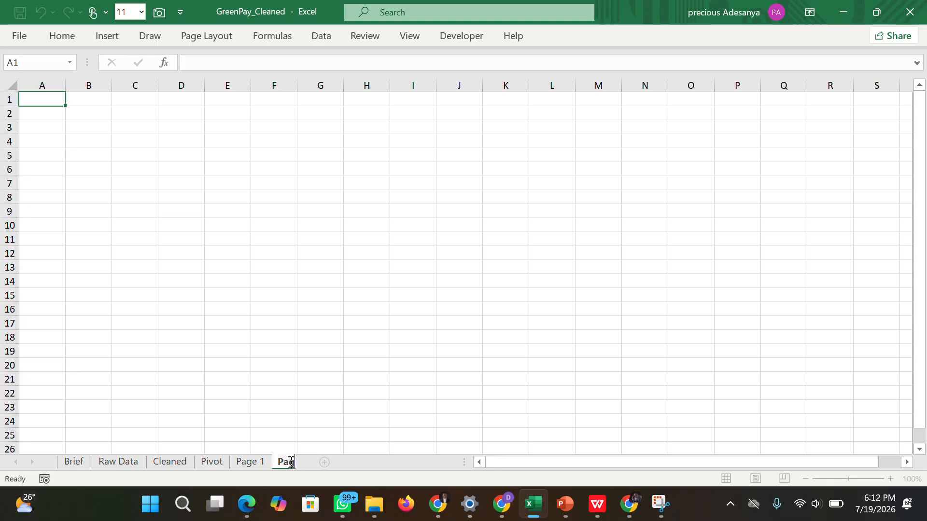
type("e 2")
key("Return")
left_click(333, 348)
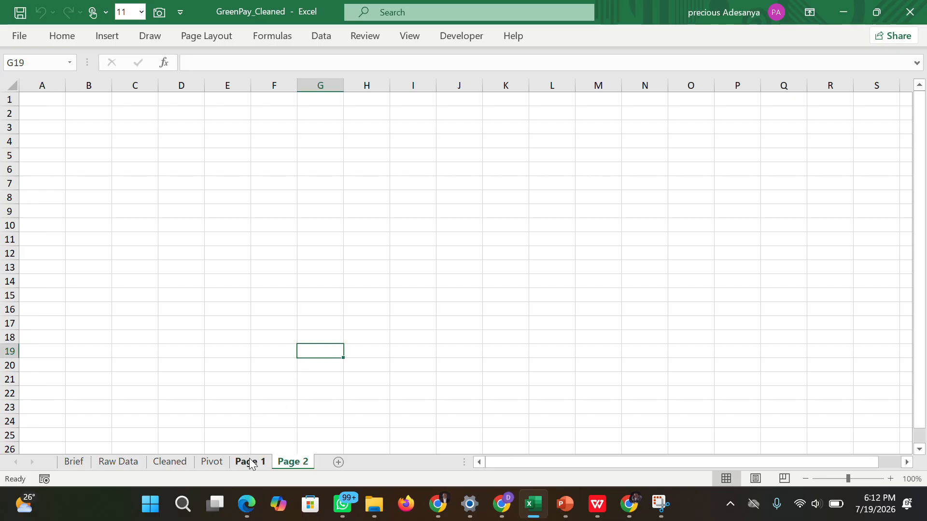
left_click(246, 365)
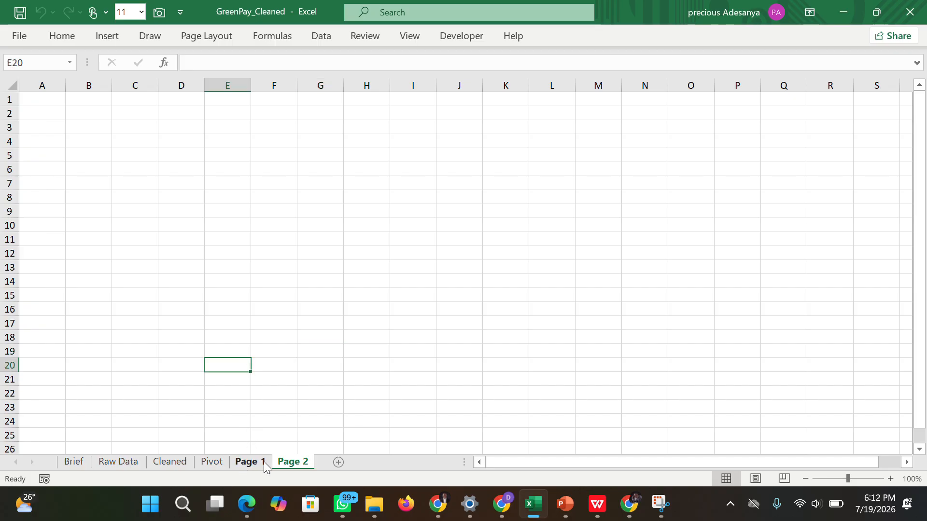
Make Page 1 the active sheet in the workbook, then switch to the dashboard wireframe presentation in PowerPoint.
left_click(241, 463)
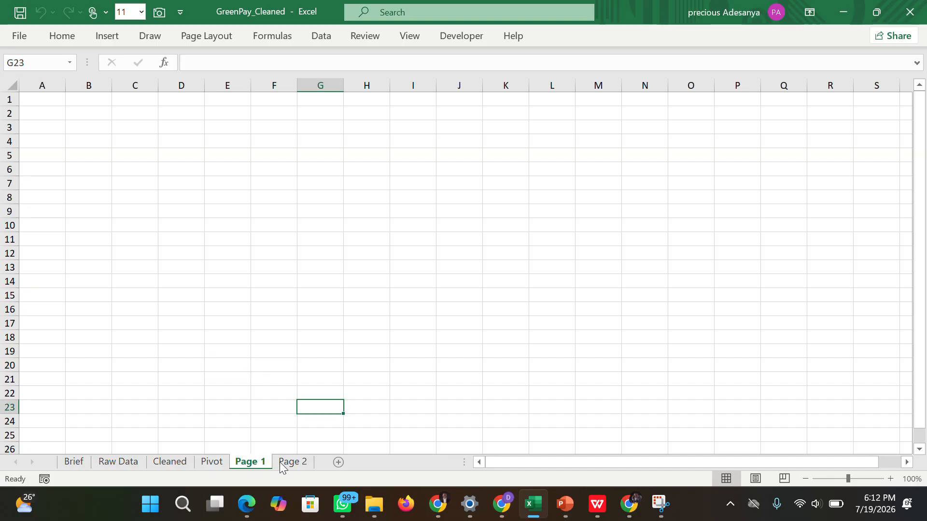
left_click(289, 462)
left_click(252, 463)
mouse_move(507, 498)
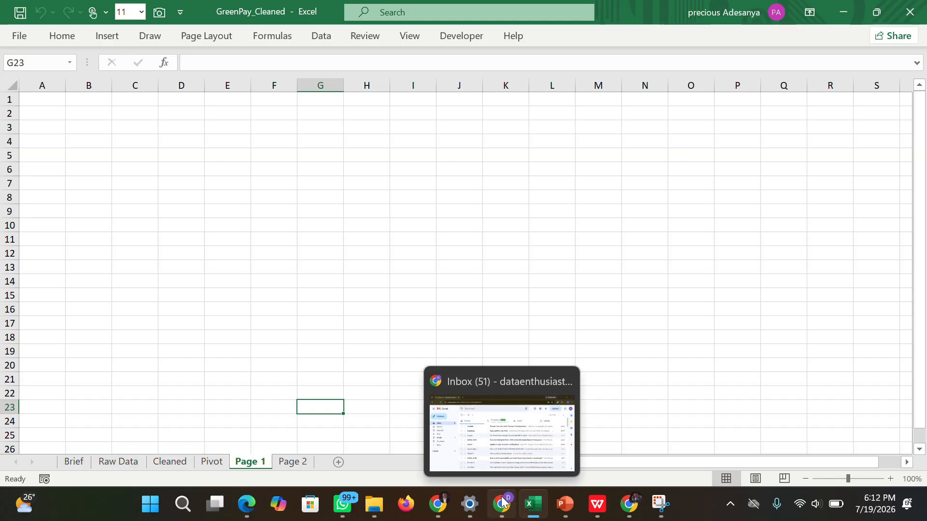
mouse_move(457, 496)
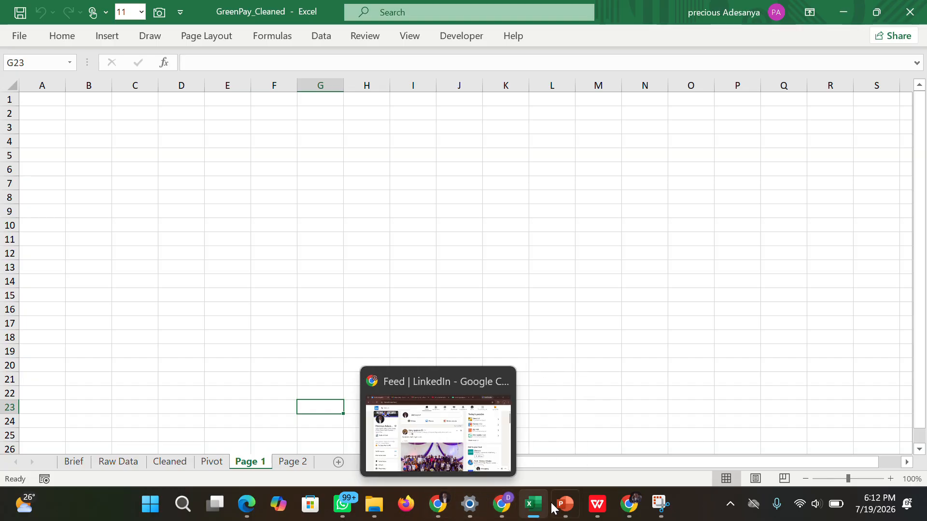
mouse_move(562, 502)
left_click(555, 442)
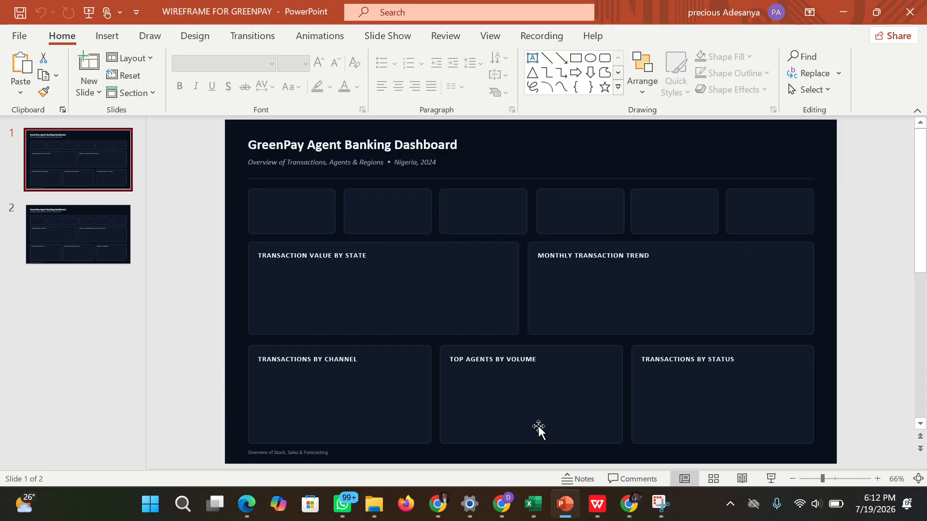
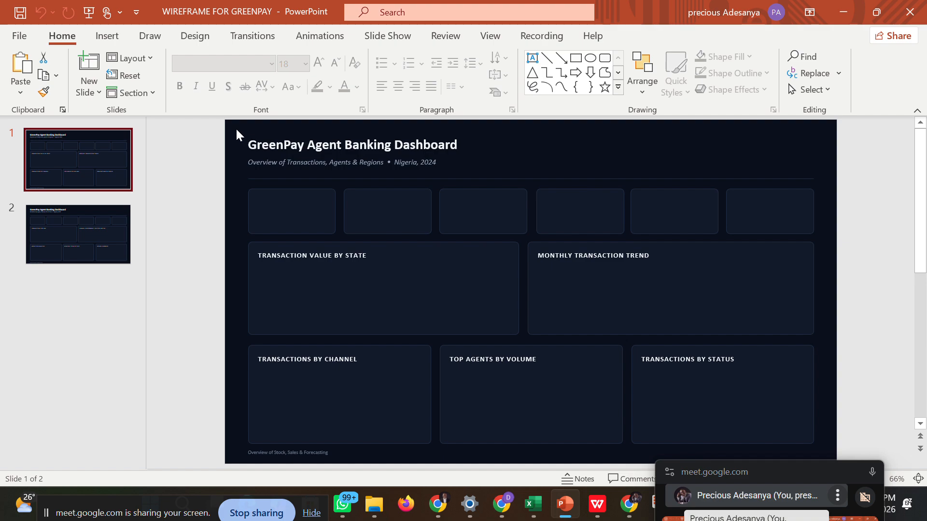
key("ctrl+a")
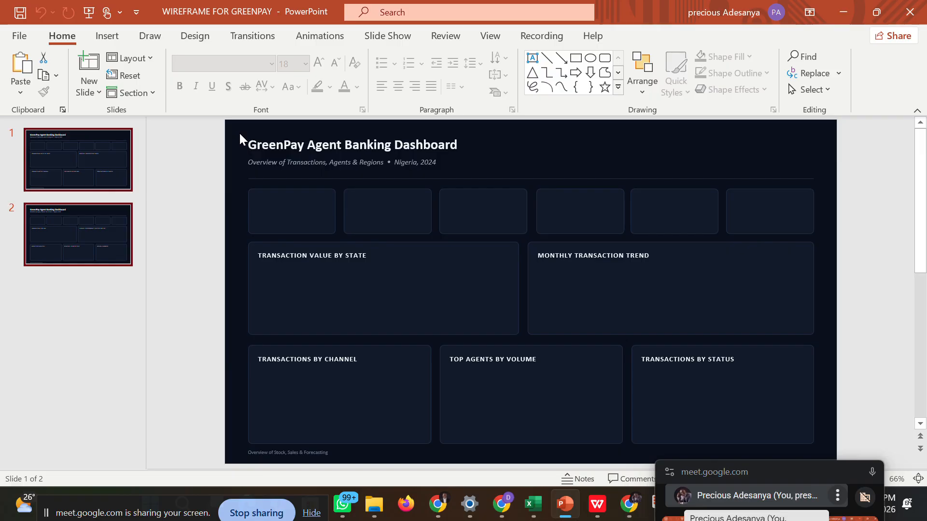
left_click(235, 127)
left_click_drag(439, 161, 827, 454)
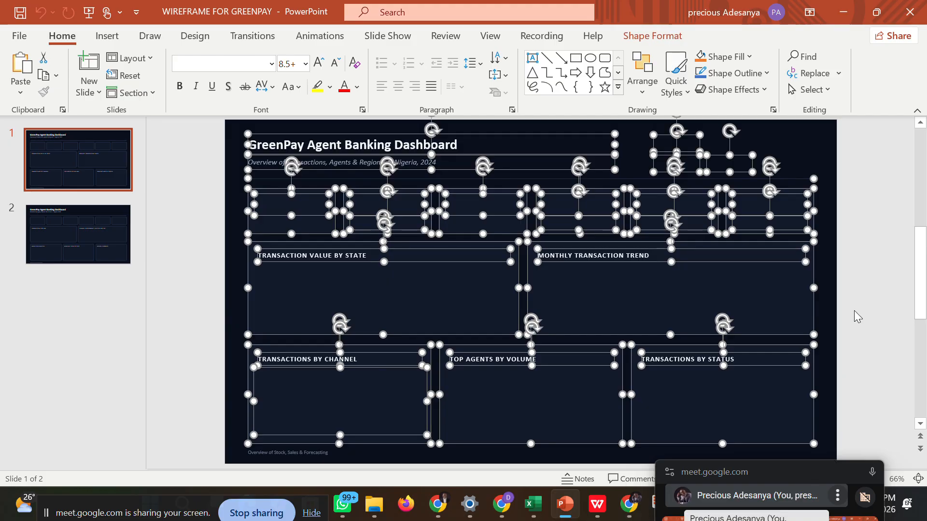
left_click(833, 296)
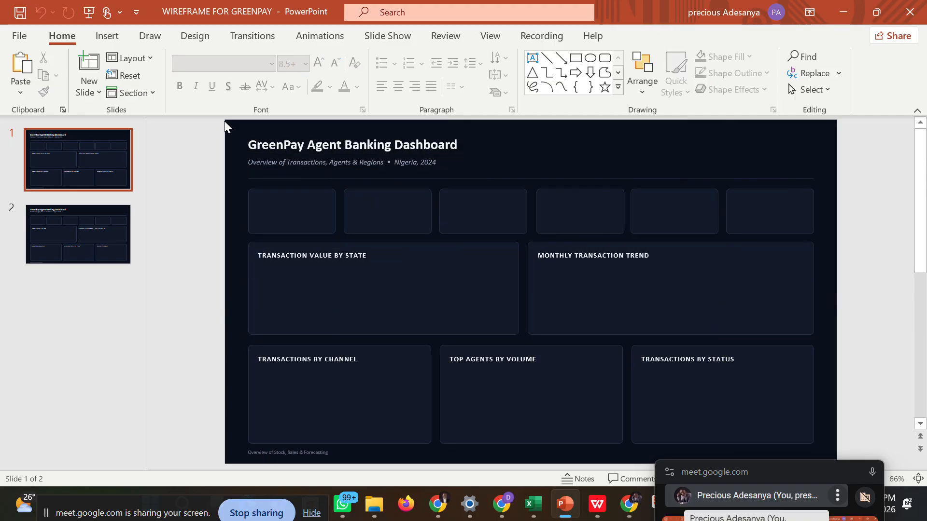
Copy all elements of the first wireframe slide and switch to the GreenPay_Cleaned workbook in Excel.
key("ctrl+a")
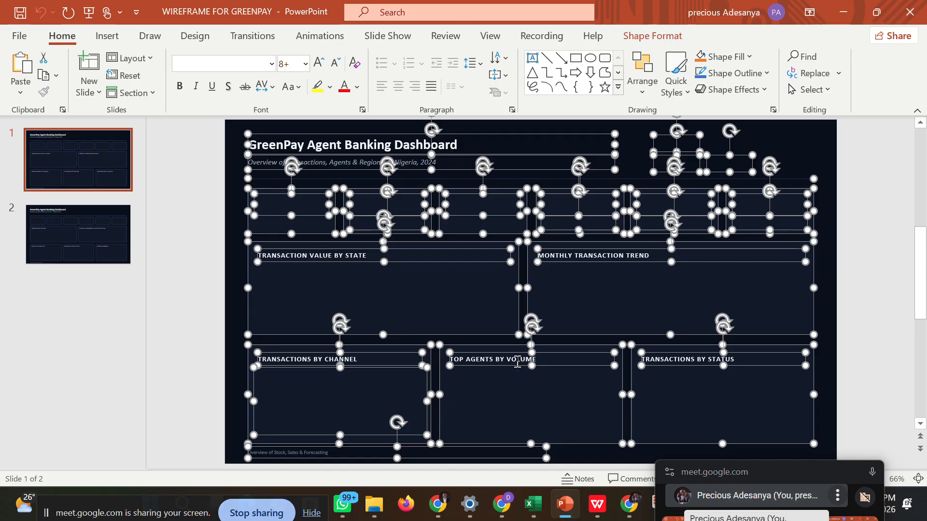
mouse_move(533, 505)
left_click(532, 439)
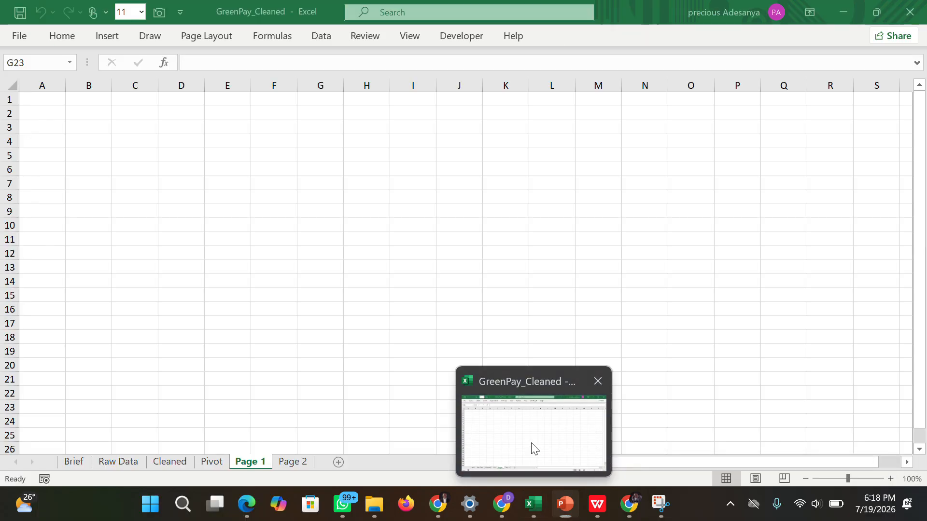
left_click(52, 98)
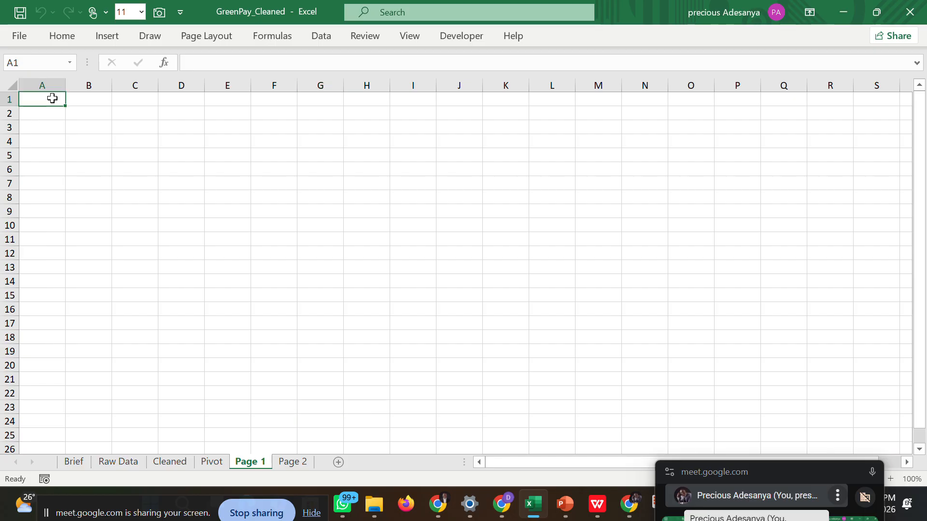
key("ctrl+v")
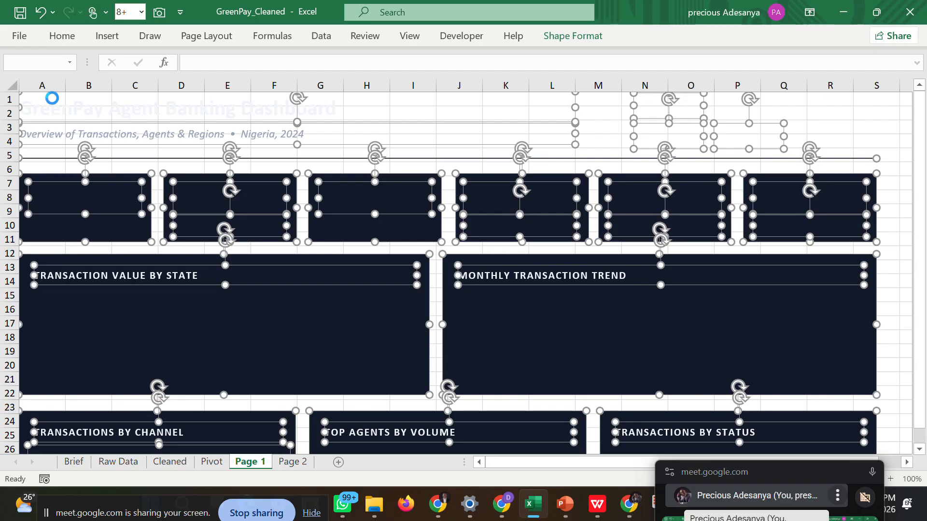
key("ctrl+z")
Paste the copied wireframe elements as editable shapes at cell A1 of the Page 1 sheet.
right_click(46, 98)
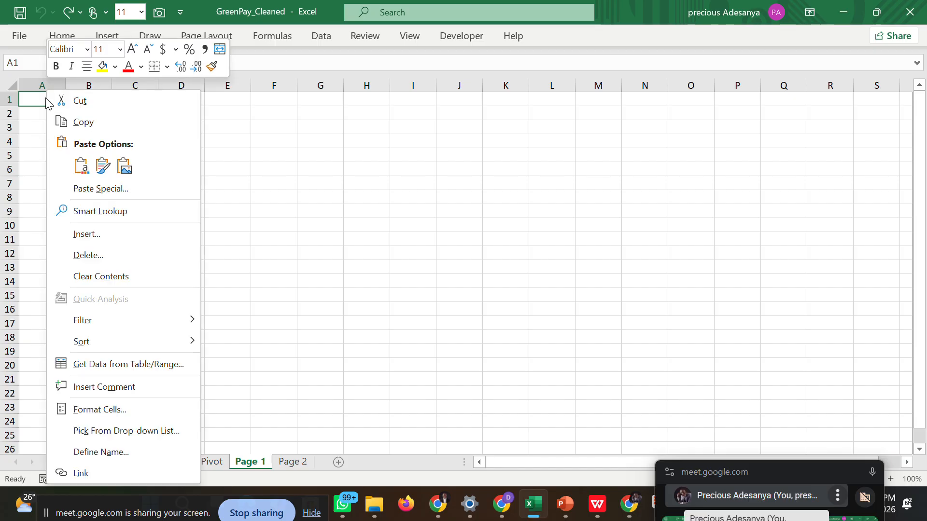
left_click(83, 166)
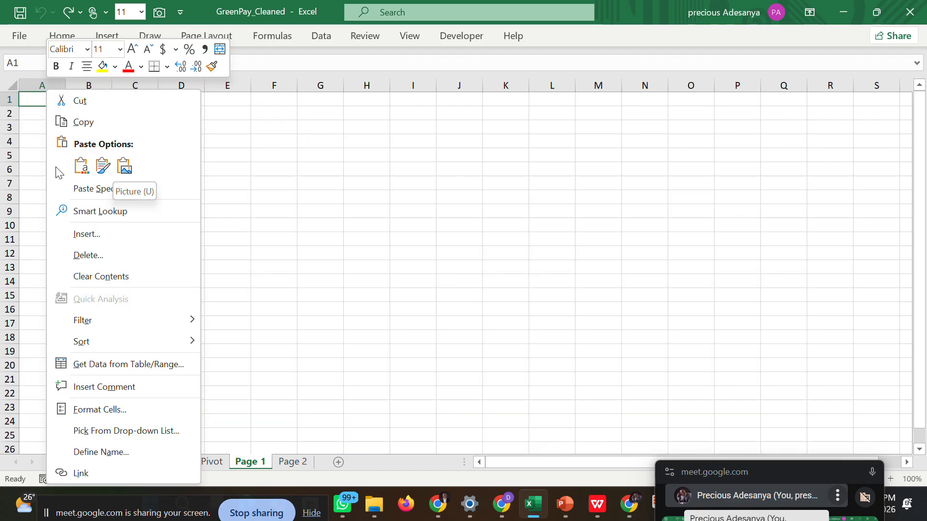
left_click(35, 98)
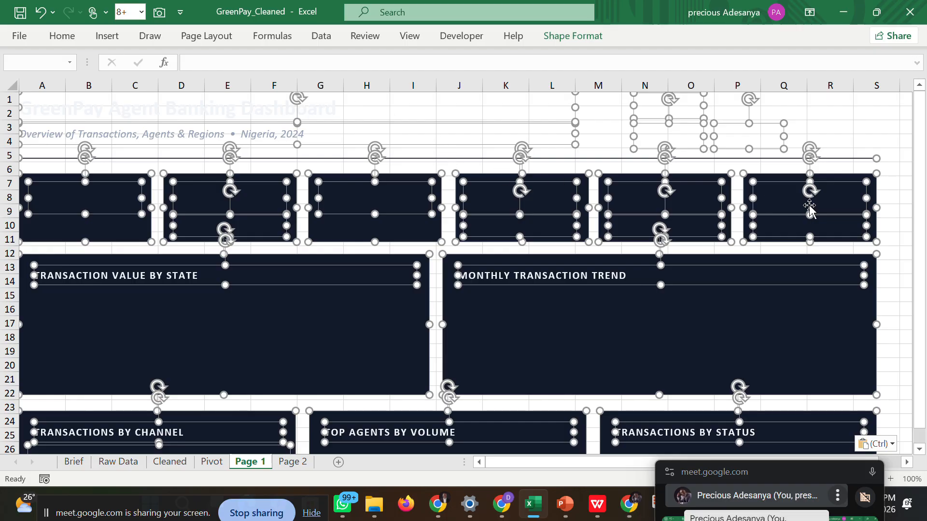
left_click(888, 225)
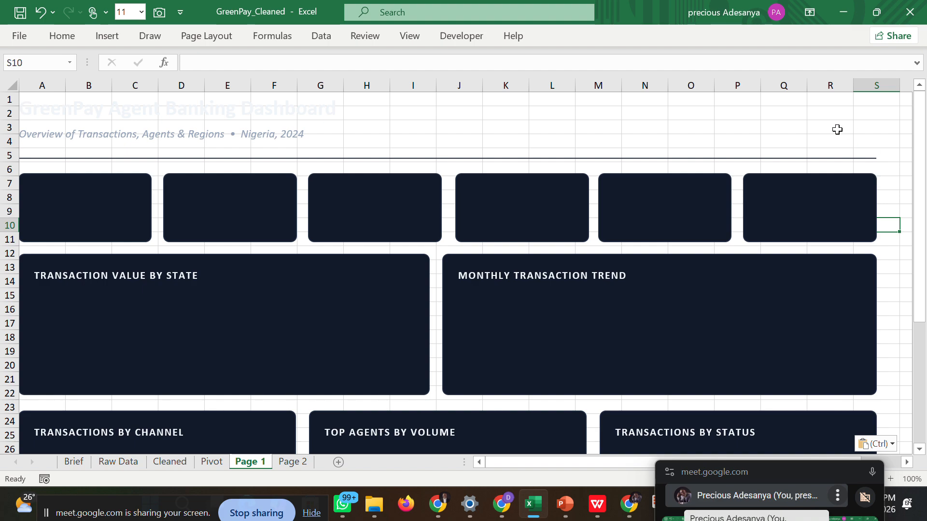
Fill all cells of the Page 1 sheet with the custom colour #0A0F1C as the dashboard background.
left_click(34, 96)
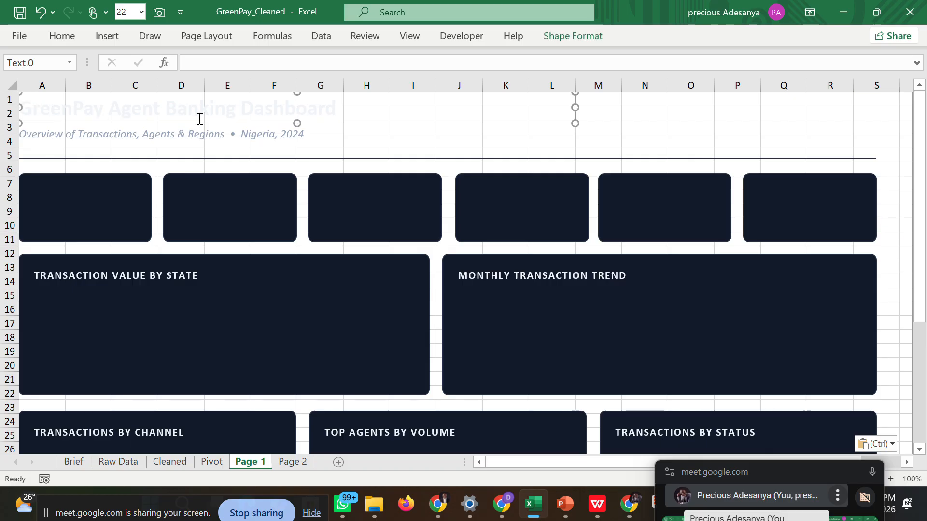
left_click(12, 85)
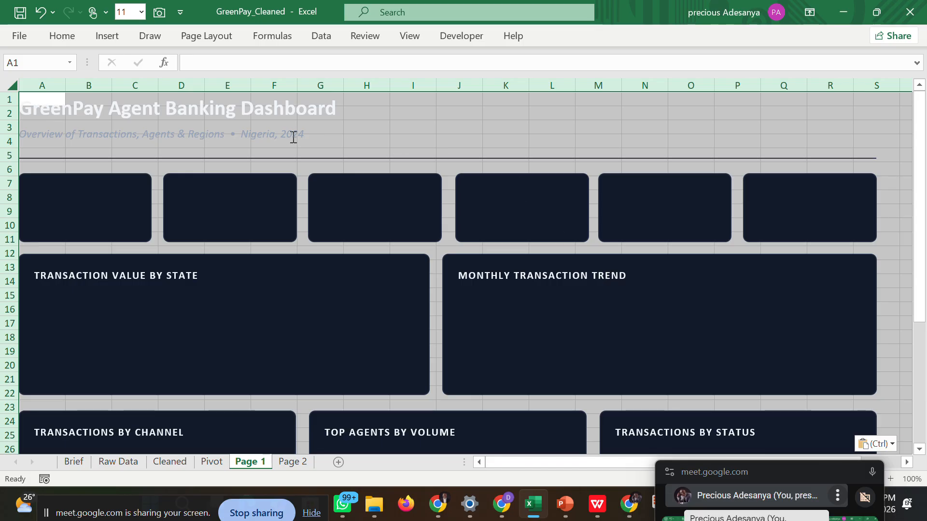
left_click(71, 40)
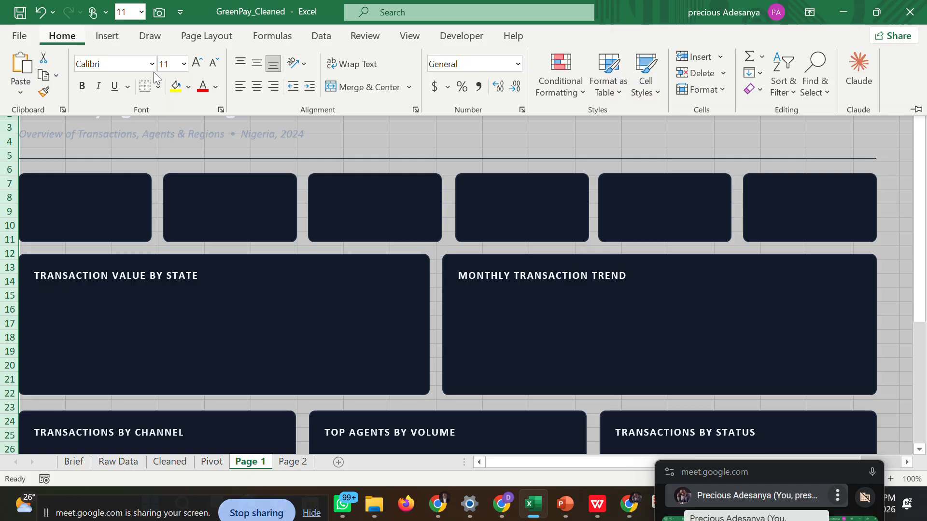
left_click(188, 87)
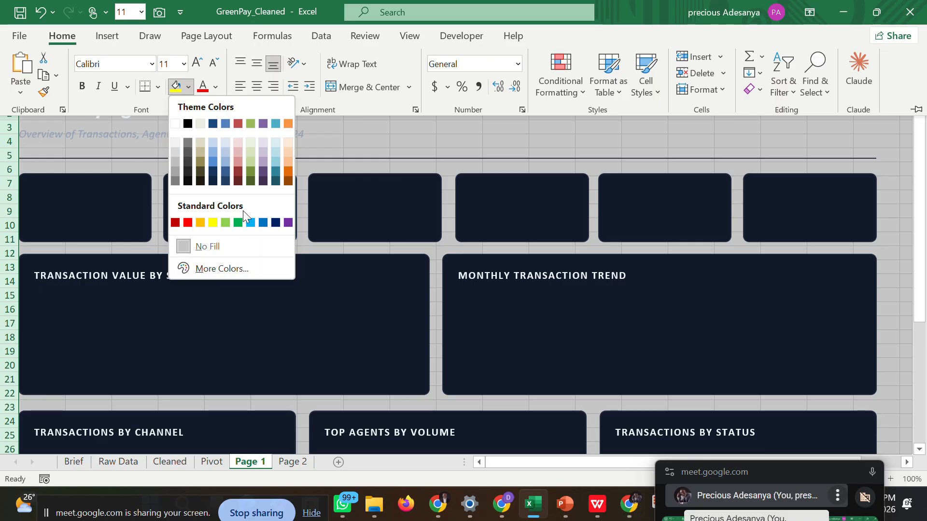
left_click(218, 273)
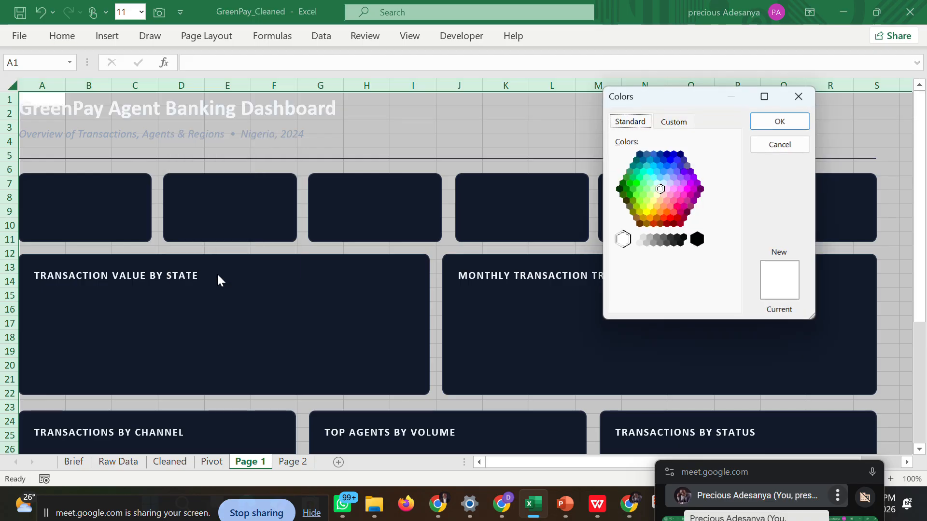
left_click(687, 122)
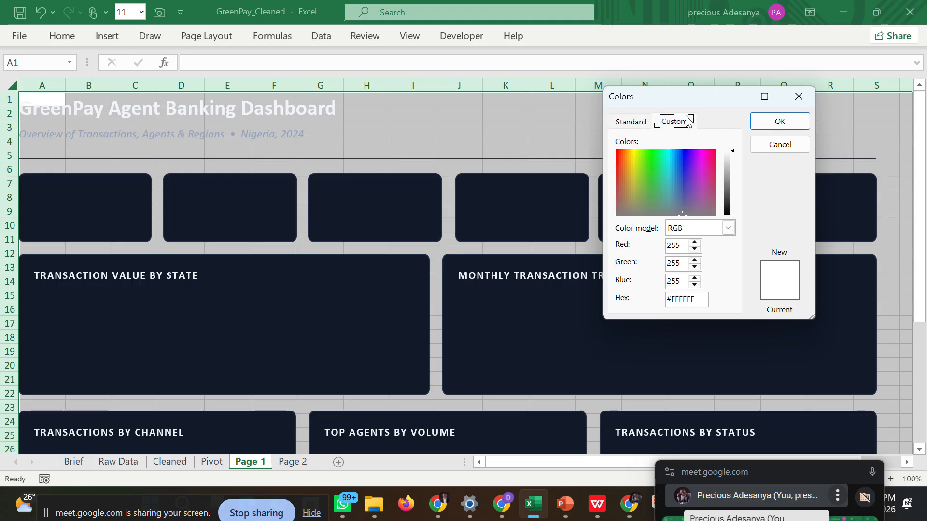
left_click(695, 299)
left_click_drag(695, 299, 665, 299)
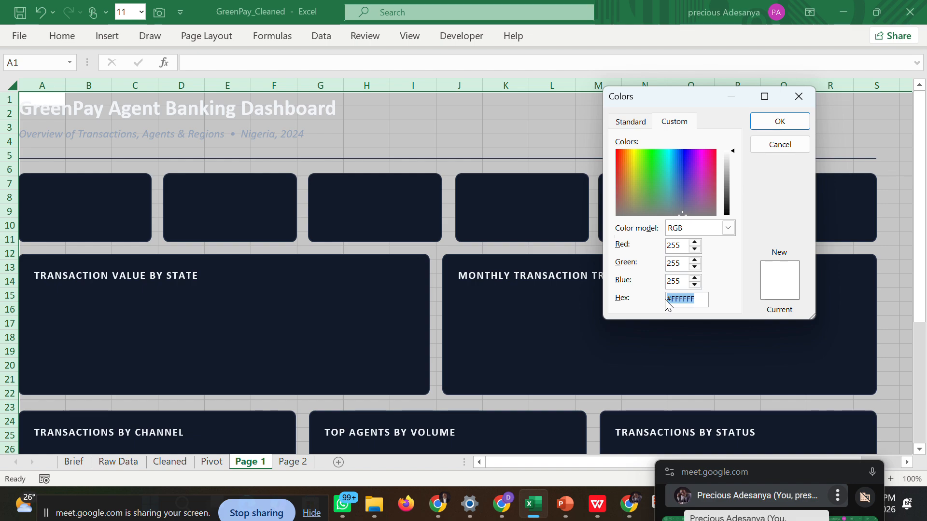
type("#0")
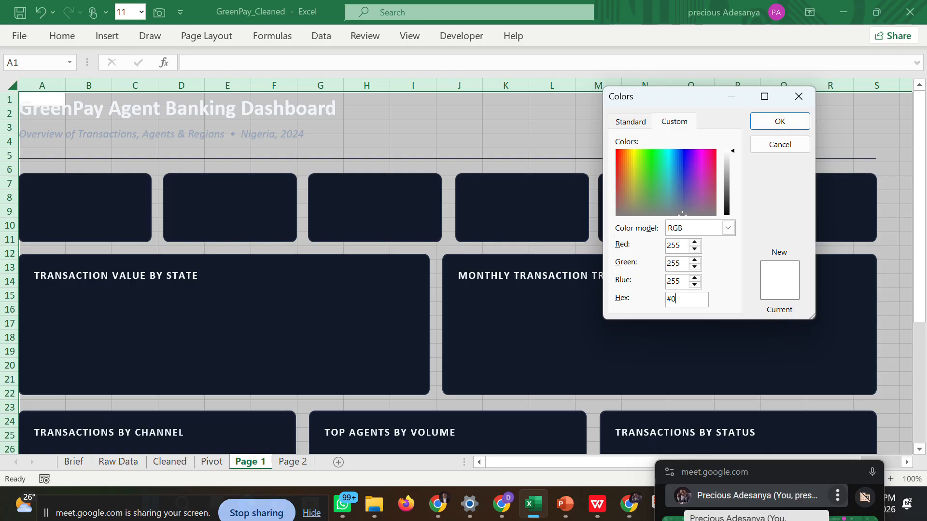
type("A")
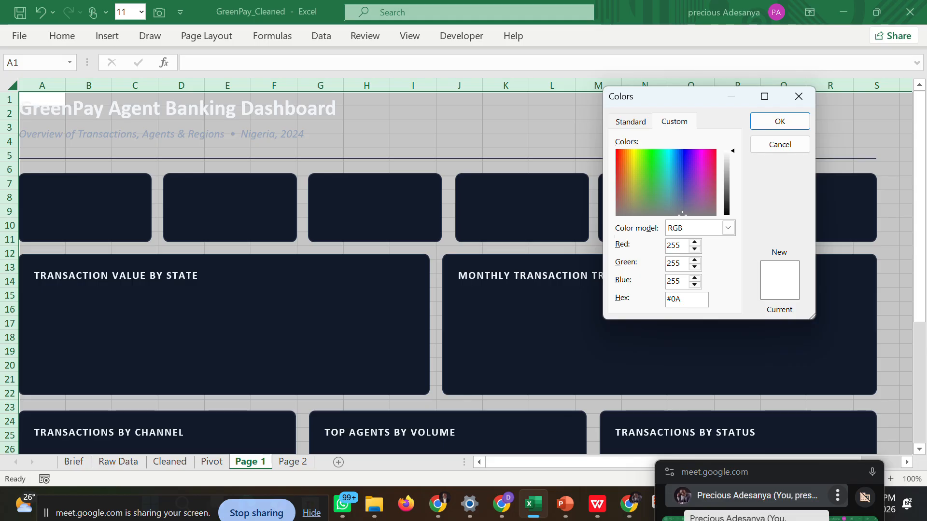
type("0F1C")
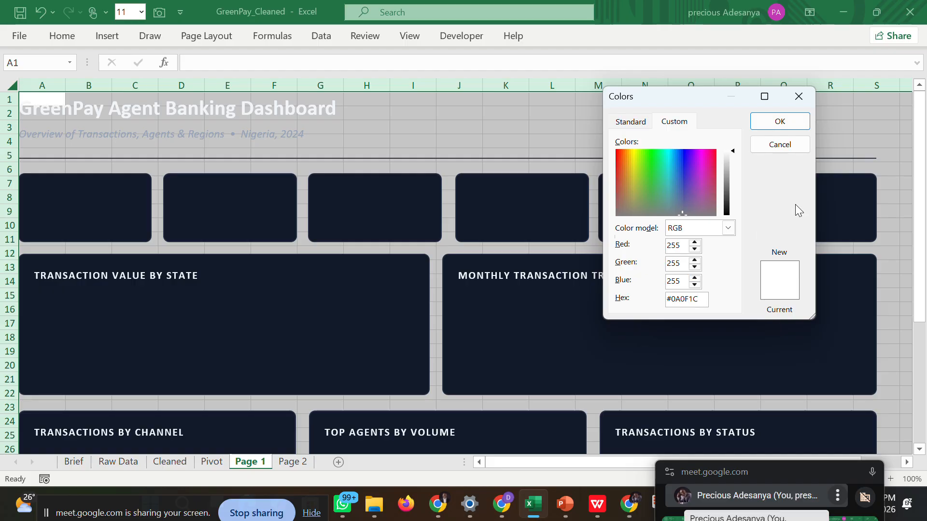
left_click(777, 122)
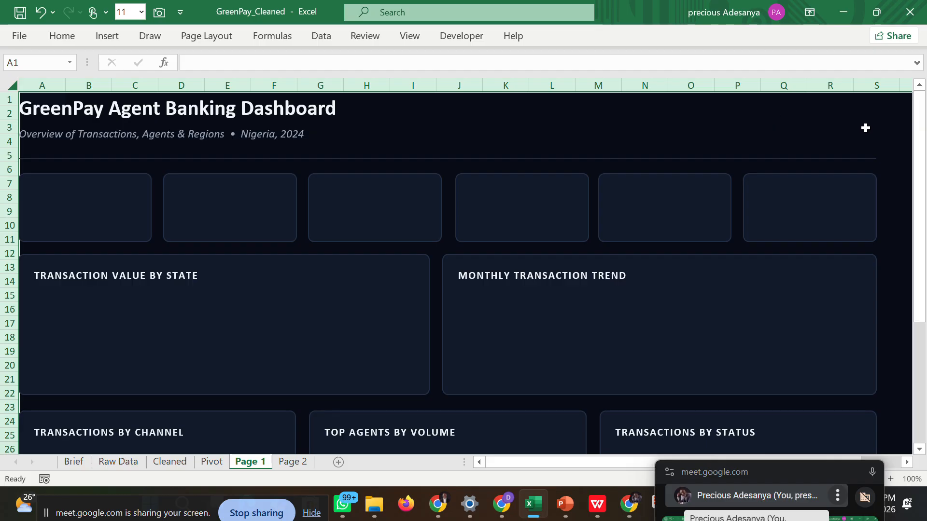
left_click(900, 170)
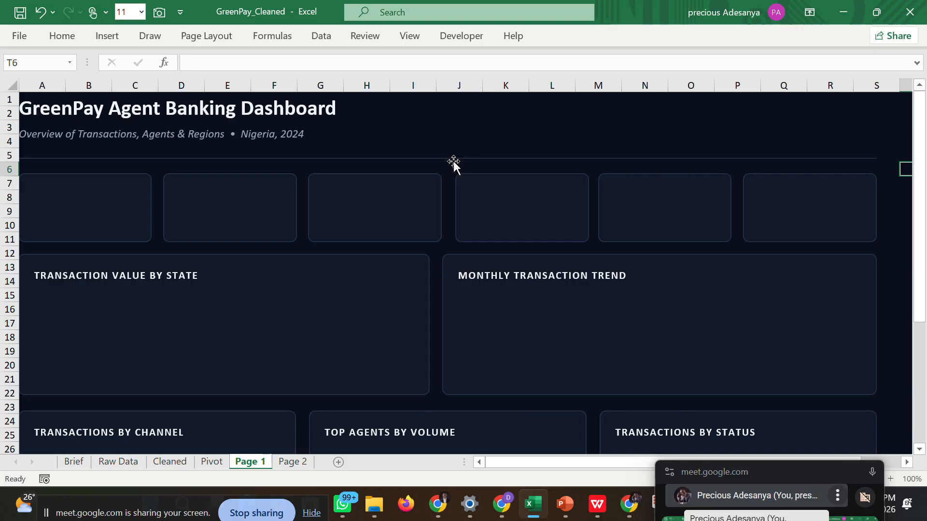
left_click_drag(699, 471, 605, 488)
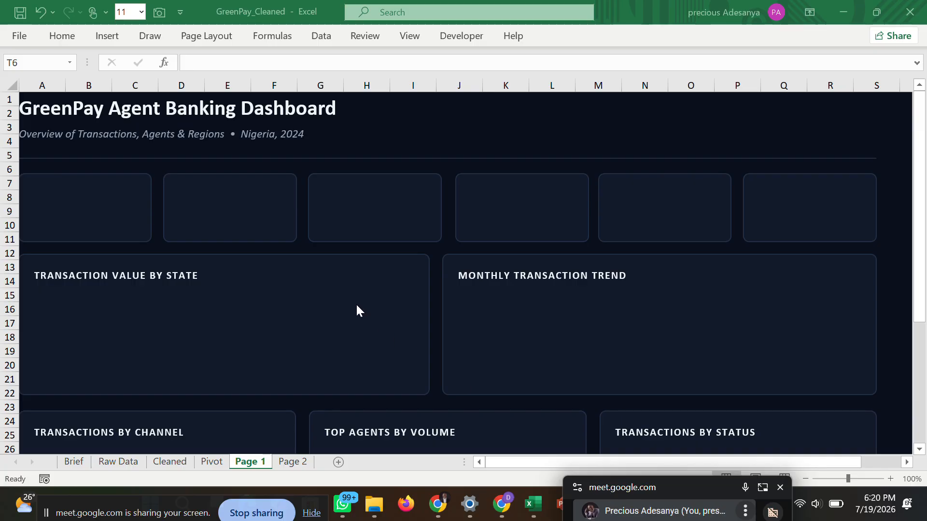
left_click(316, 106)
left_click(316, 106)
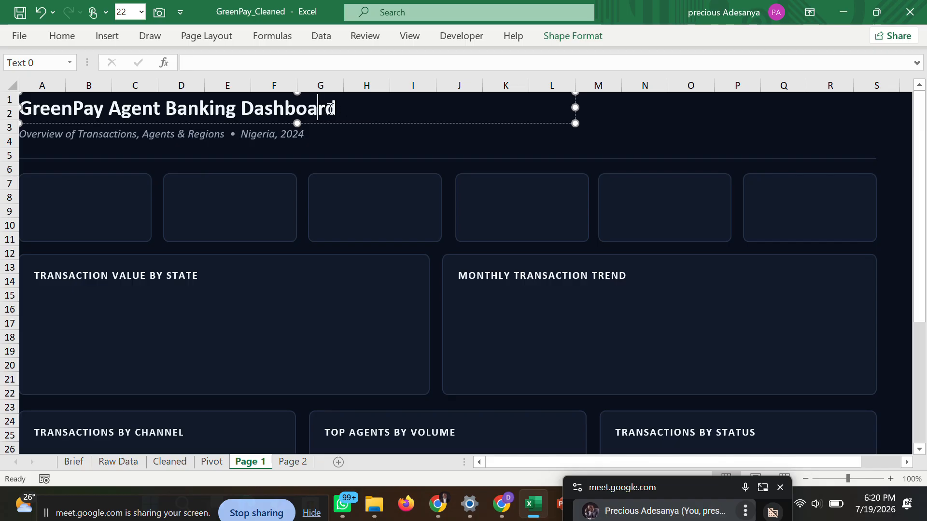
left_click(166, 133)
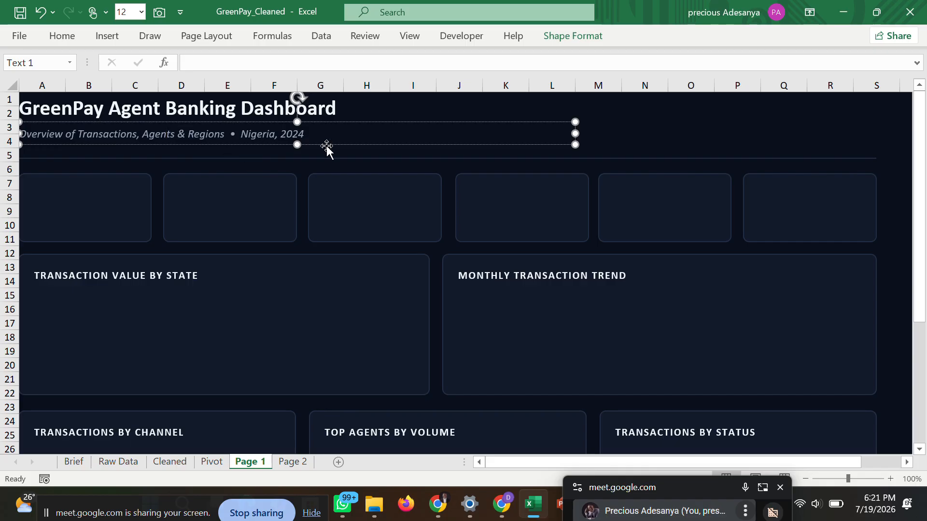
left_click(721, 112)
left_click(662, 141)
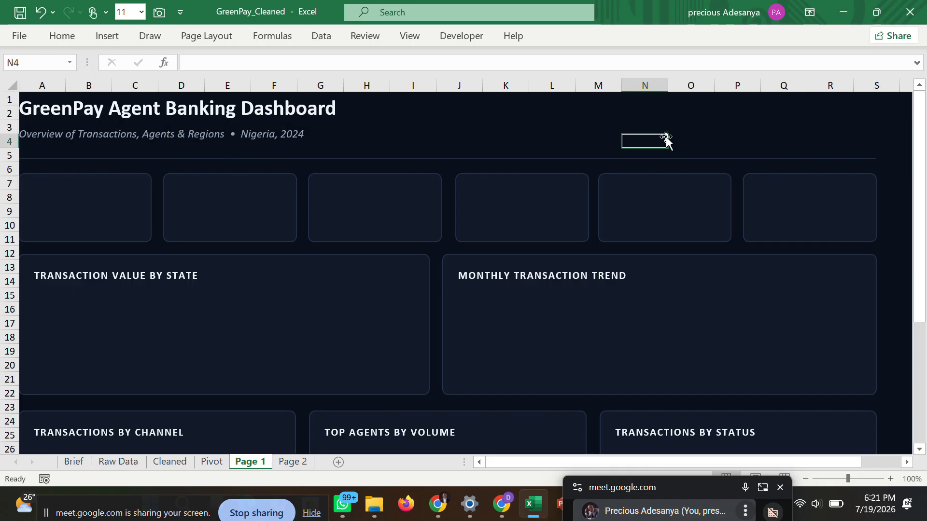
left_click(541, 103)
left_click(449, 125)
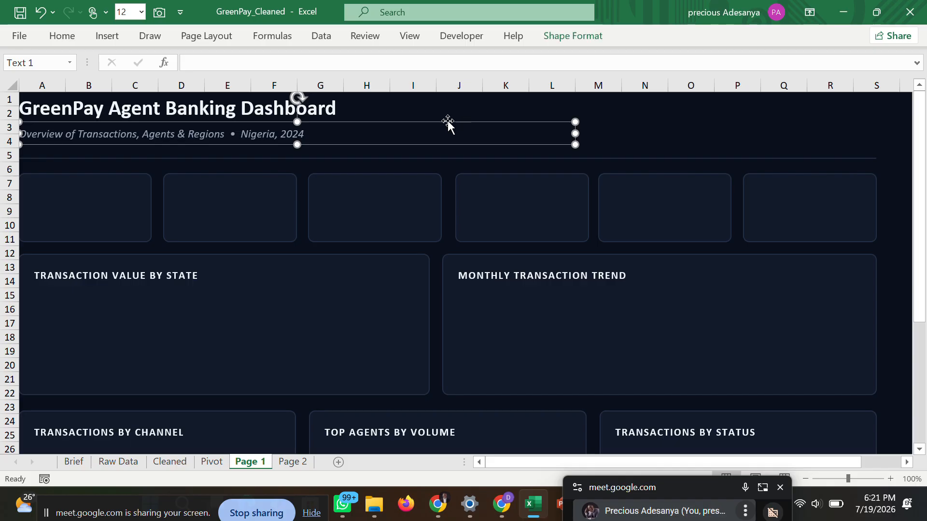
left_click(599, 118)
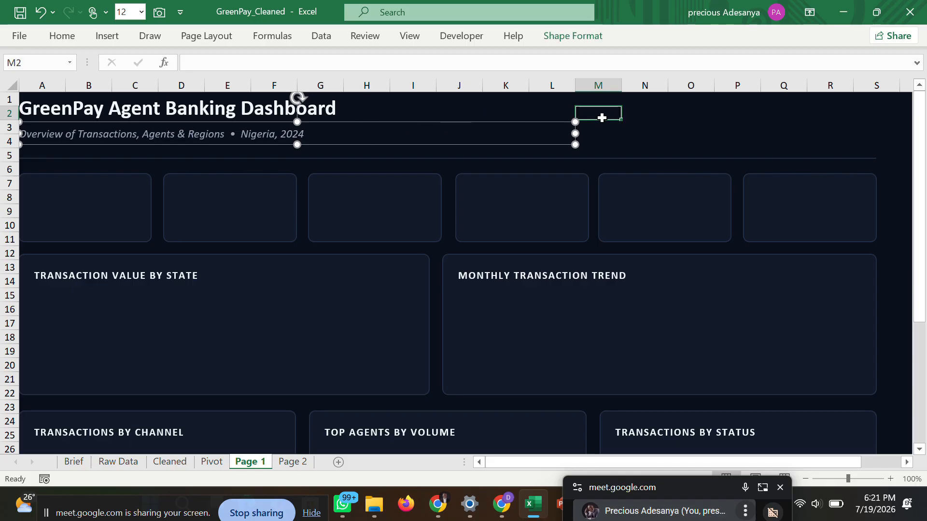
left_click(236, 152)
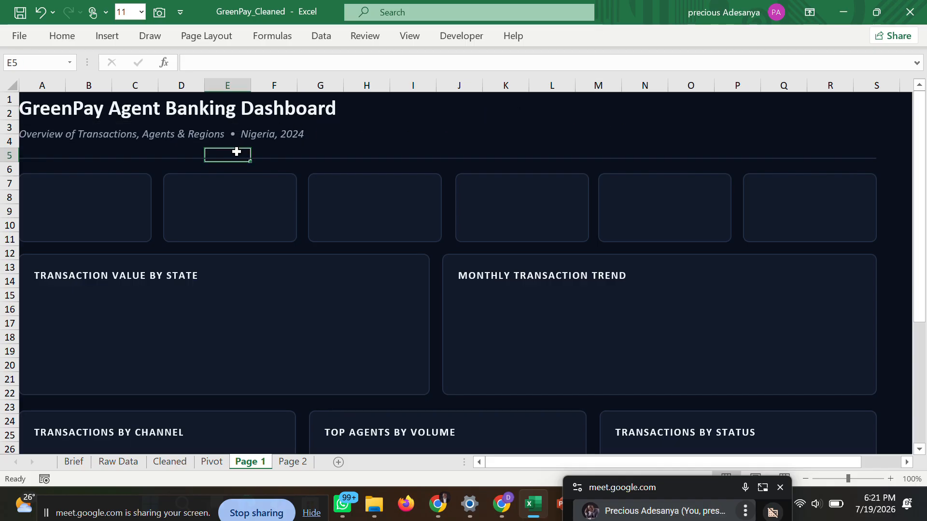
Narrow the first KPI card and the Transaction Value by State card slightly by moving their left edges inward.
left_click(111, 196)
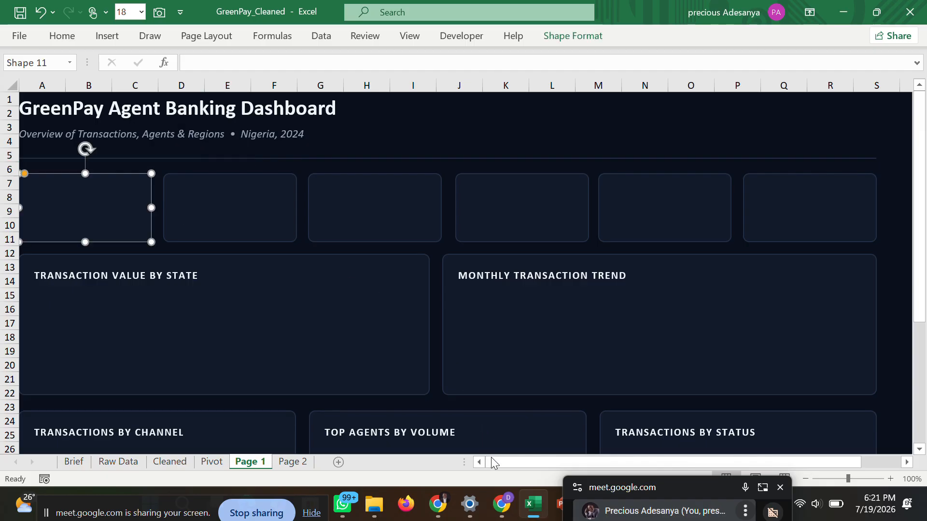
left_click_drag(491, 457, 490, 461)
left_click(414, 144)
left_click(95, 202)
left_click_drag(19, 207, 23, 204)
left_click(77, 325)
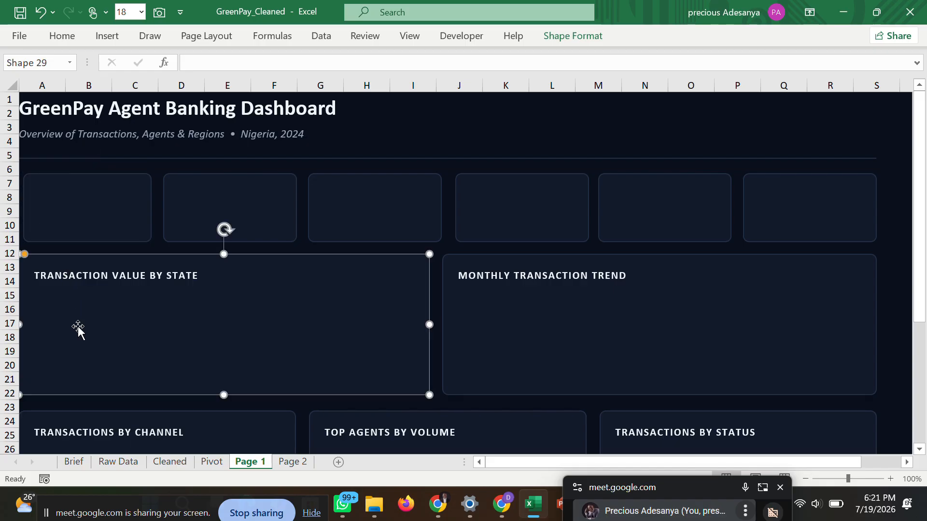
left_click_drag(20, 325, 26, 322)
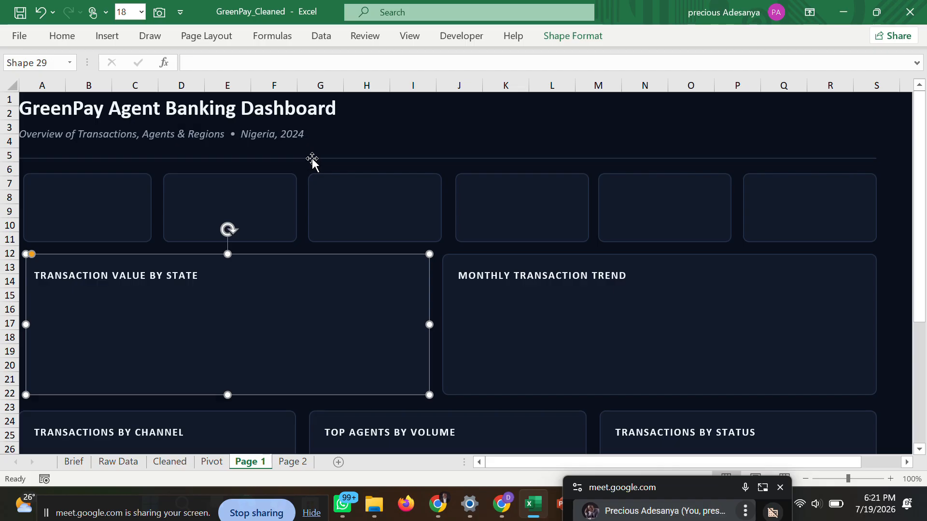
Narrow the Transactions by Channel card slightly by moving its left edge inward.
left_click(394, 162)
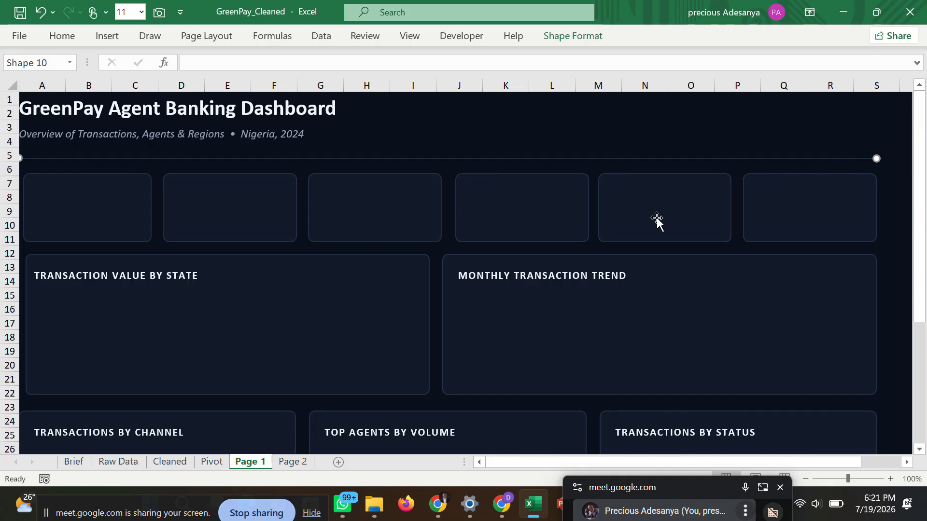
left_click_drag(924, 239, 925, 380)
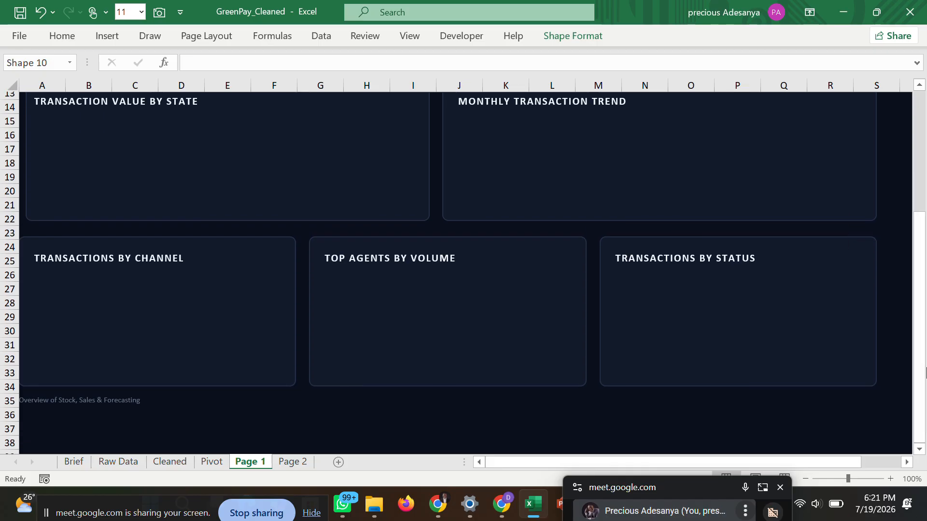
left_click(114, 309)
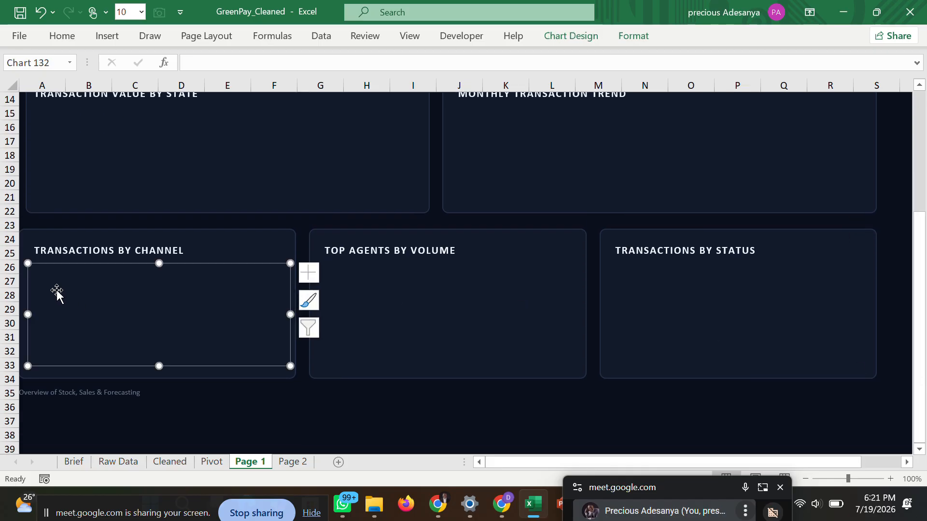
left_click(26, 237)
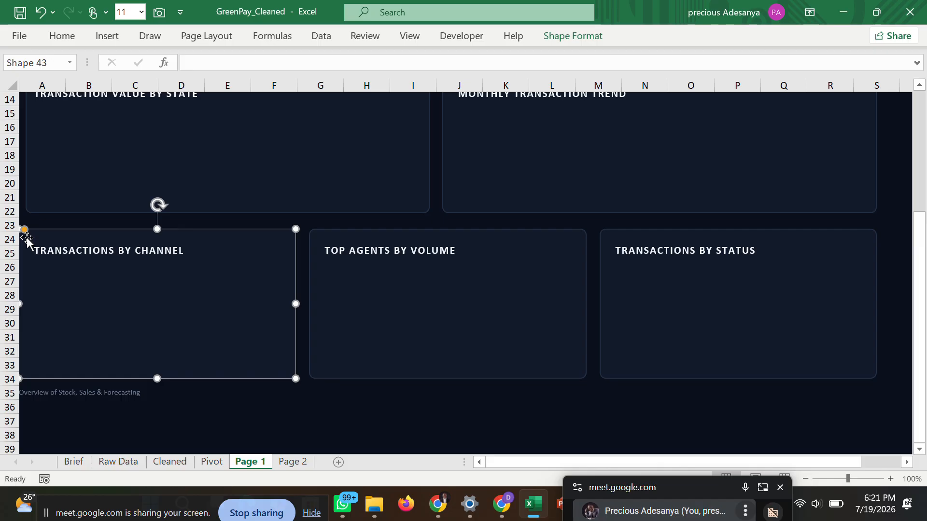
left_click_drag(21, 305, 27, 305)
left_click(216, 408)
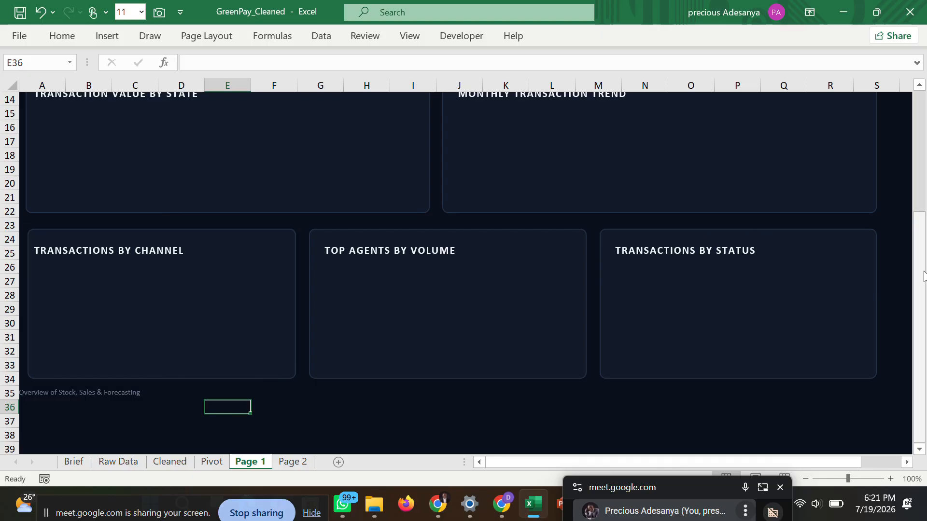
left_click_drag(921, 280, 921, 159)
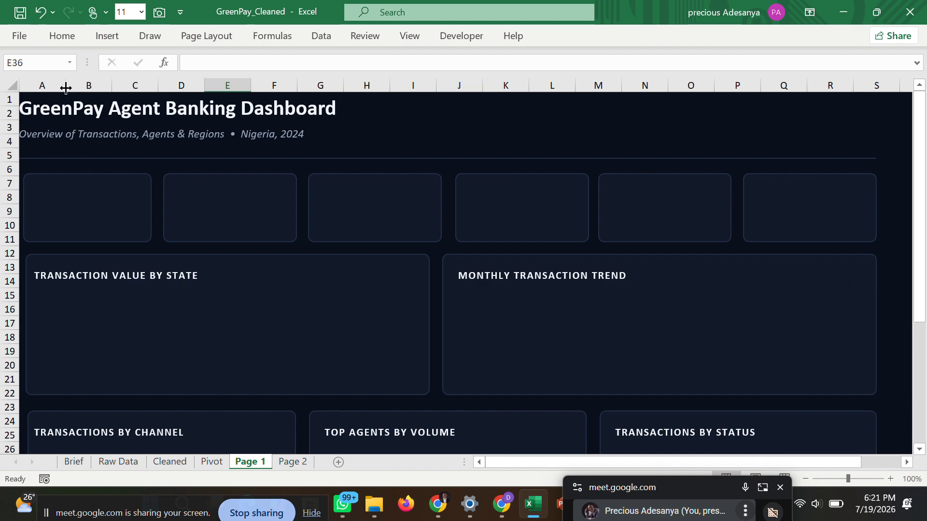
Delete the Page 1 sheet and rename the empty Page 2 sheet as Page 1.
right_click(250, 460)
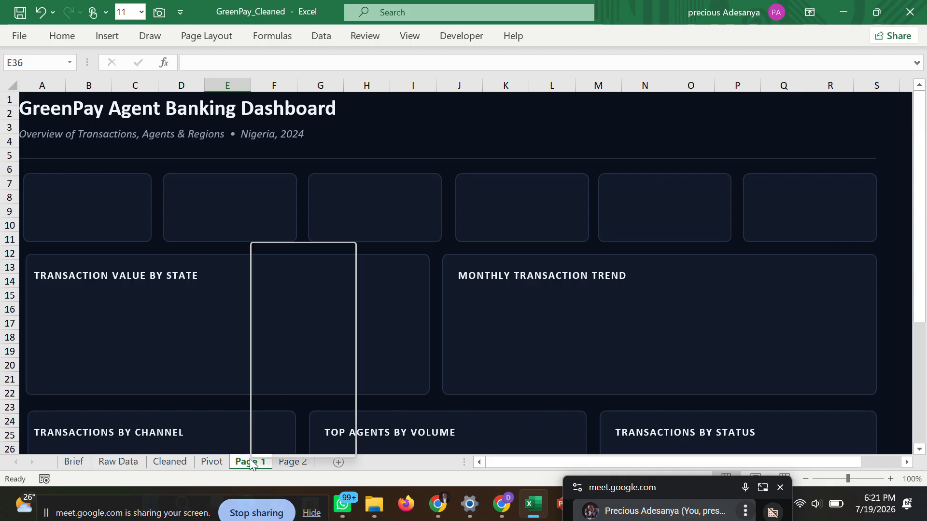
left_click(298, 274)
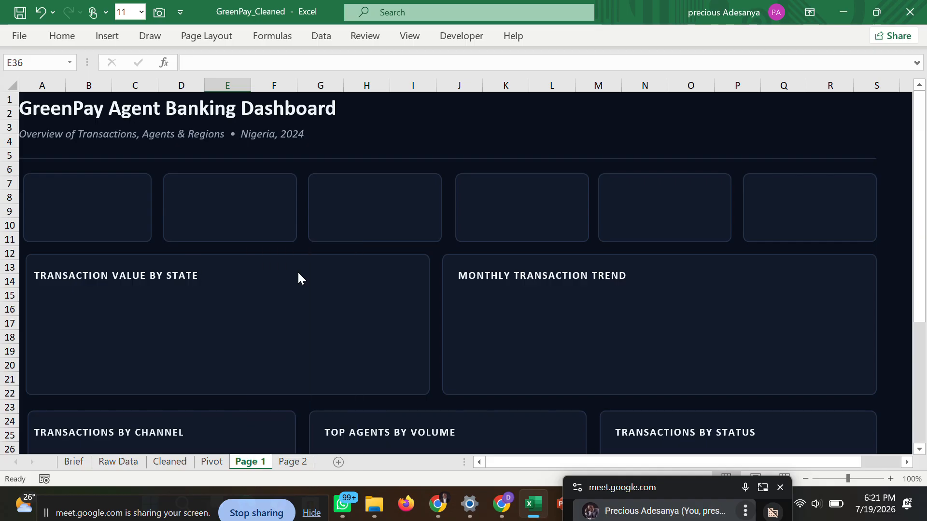
left_click(439, 288)
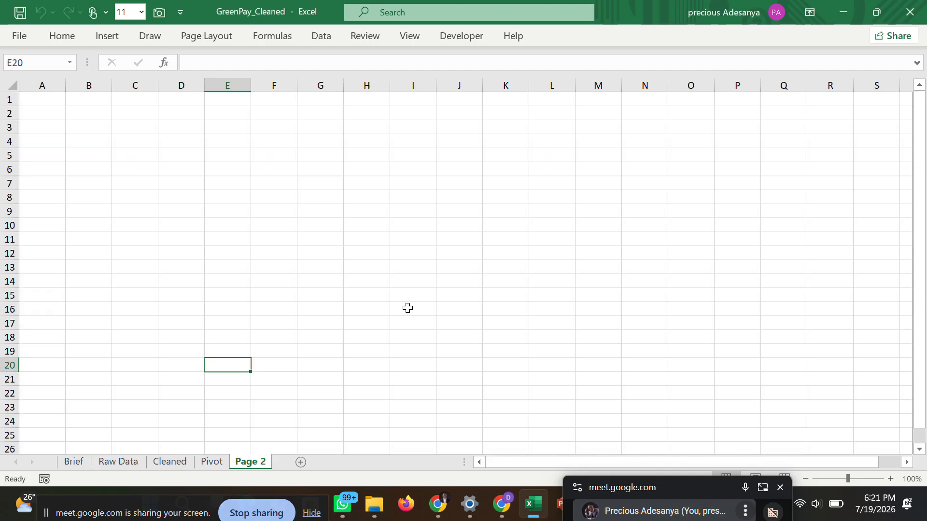
double_click(254, 461)
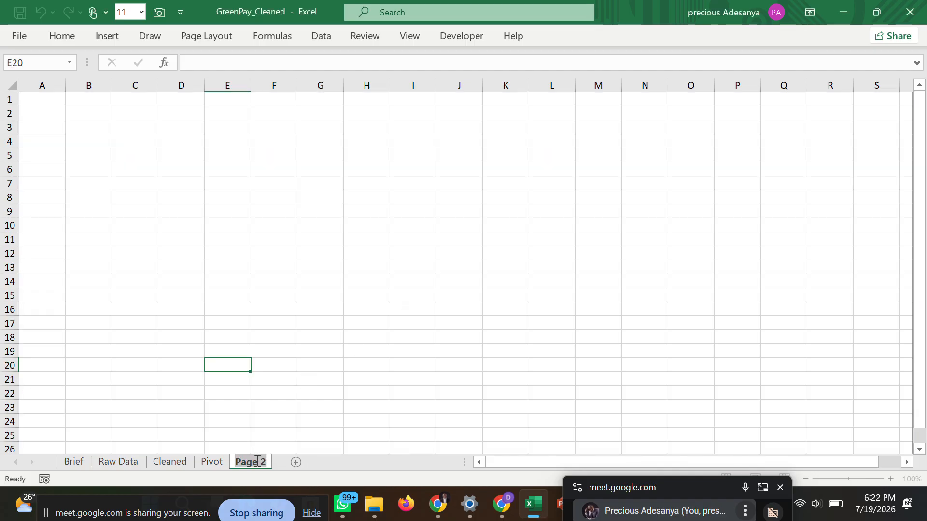
type("Page 1")
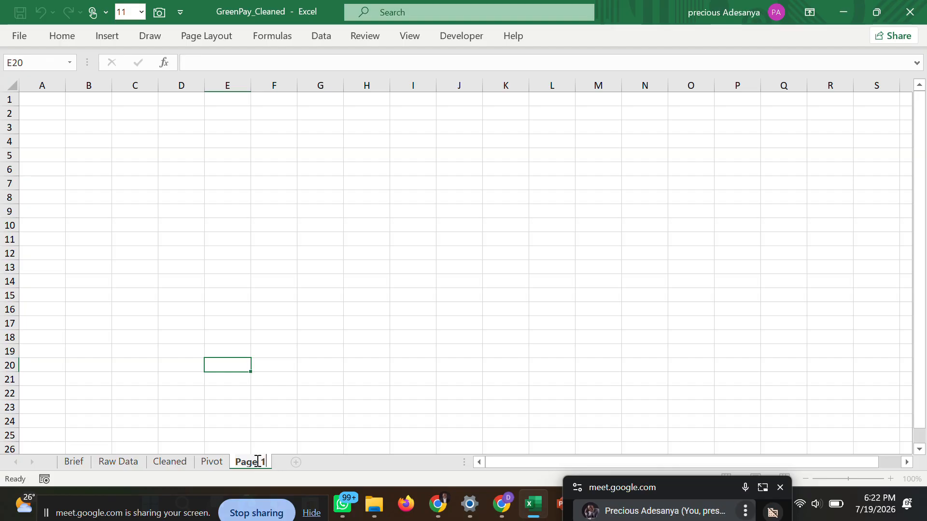
left_click(285, 435)
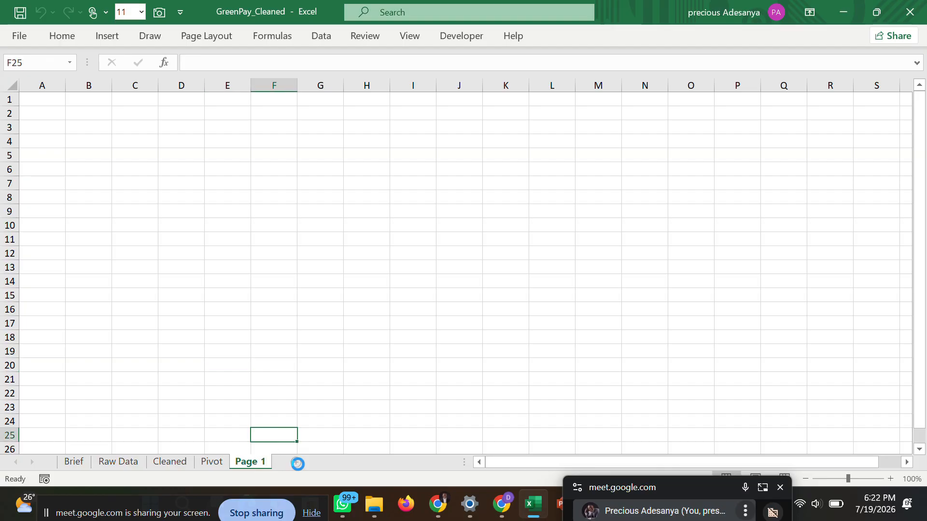
Add a new sheet named Page 2 and return to the Page 1 sheet.
left_click(336, 462)
double_click(285, 462)
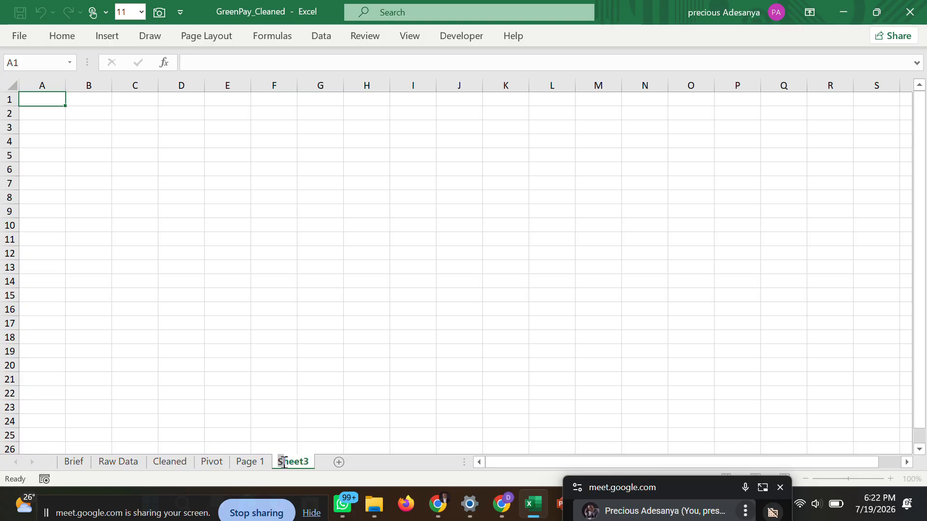
type("p")
type("Page 2")
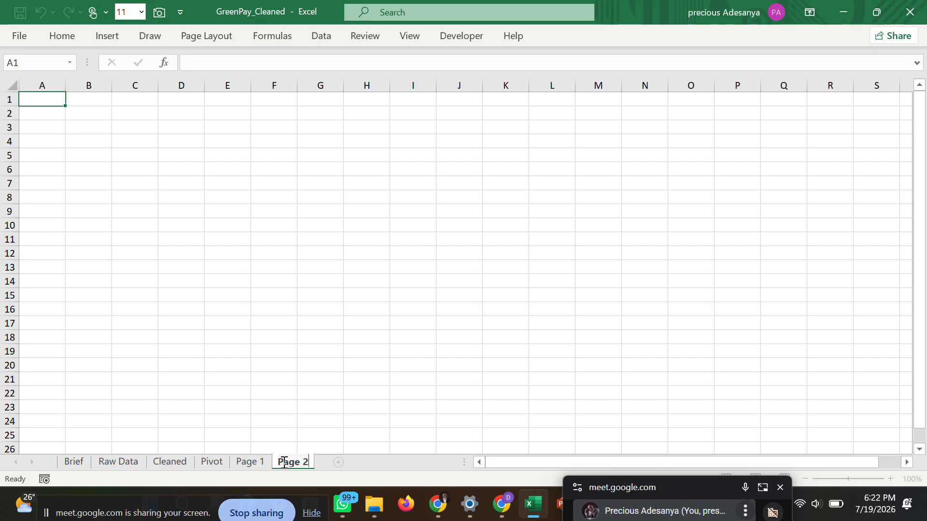
left_click(251, 464)
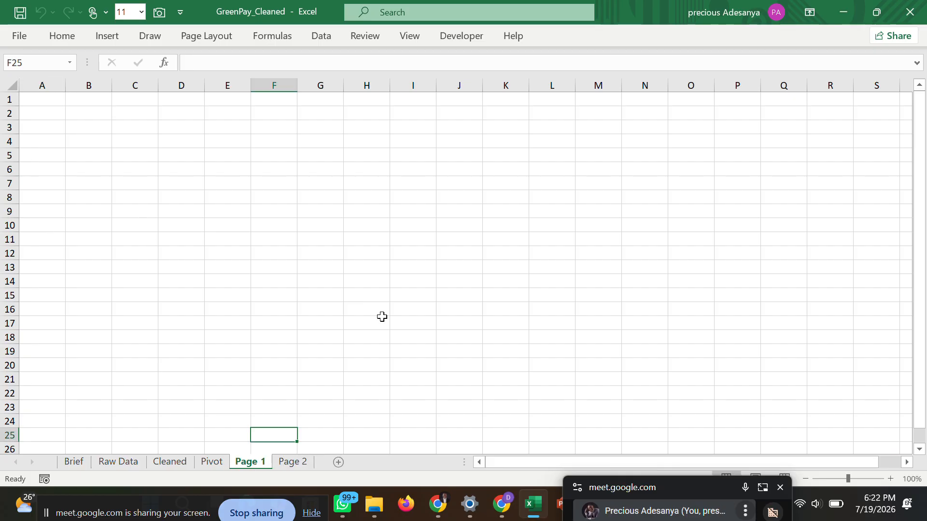
Copy all elements of the first slide in the PowerPoint wireframe, and switch back to the GreenPay_Cleaned workbook in Excel.
left_click(627, 488)
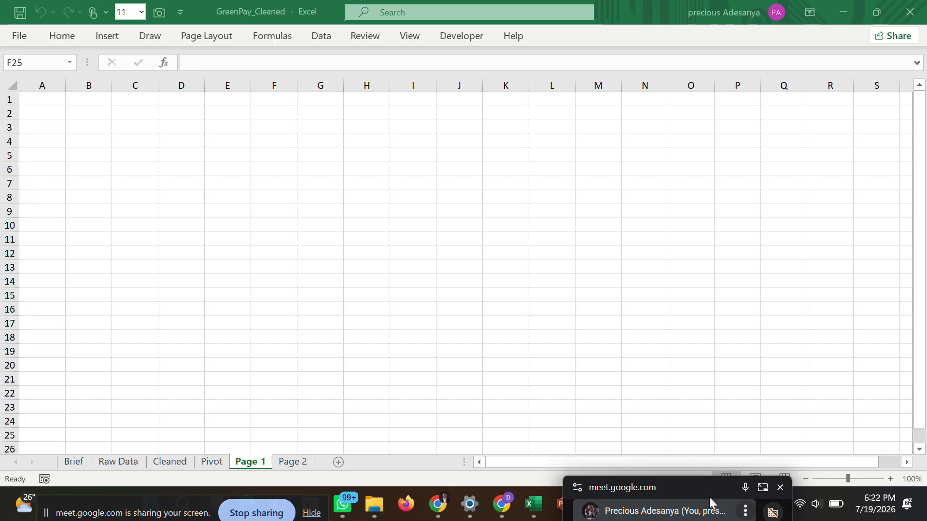
left_click_drag(678, 486, 764, 486)
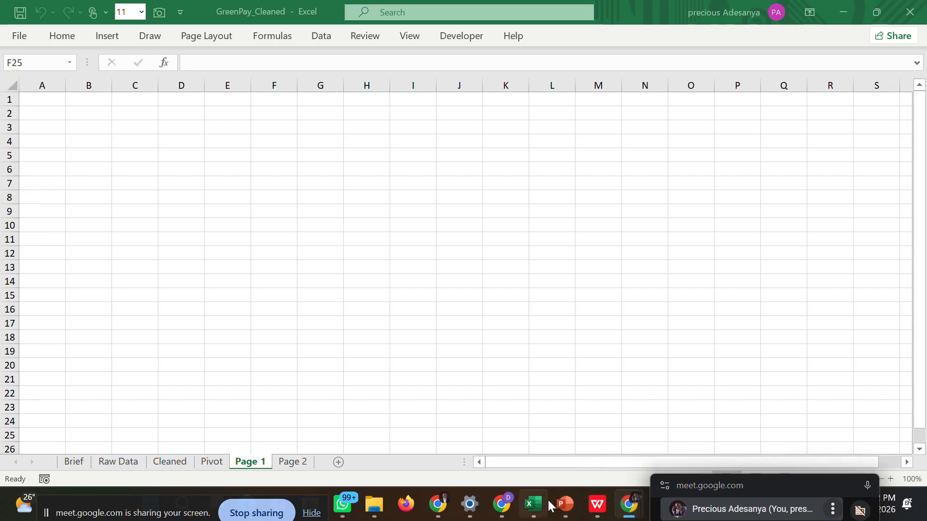
mouse_move(557, 479)
left_click(547, 437)
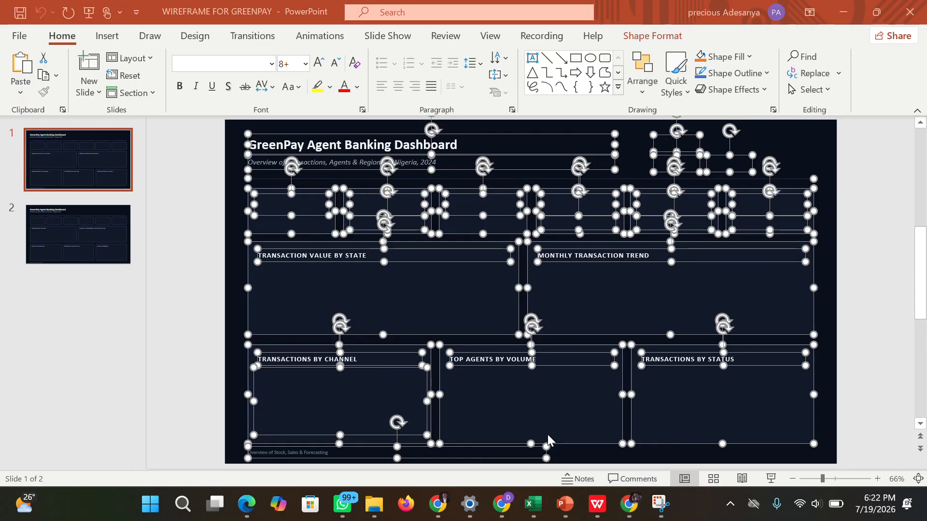
left_click(827, 239)
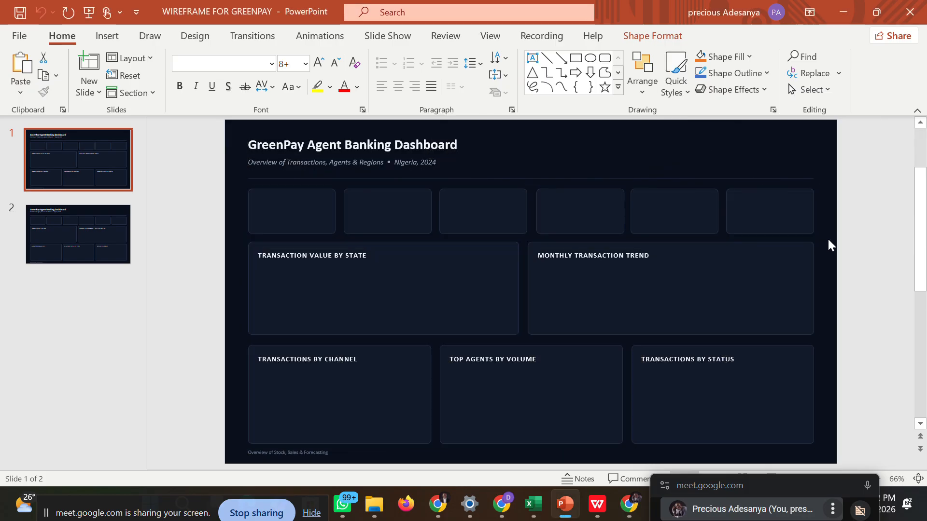
key("ctrl+a")
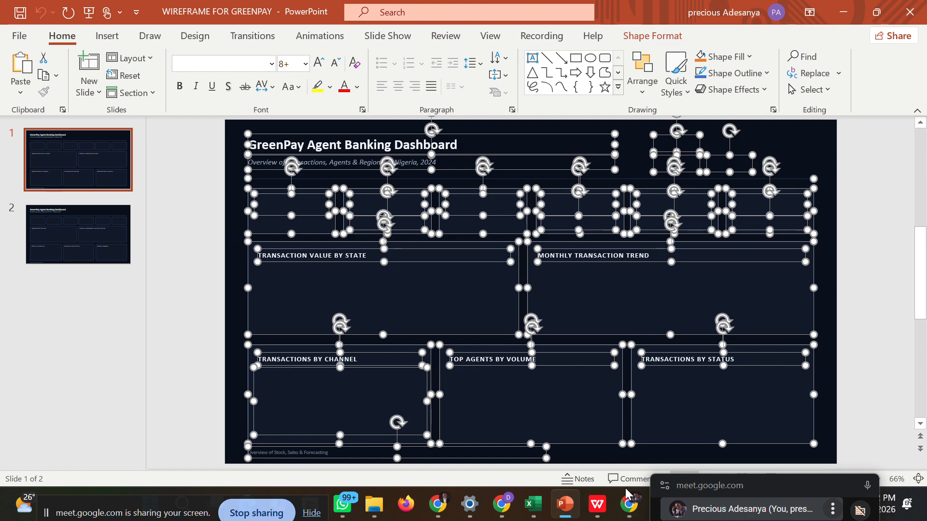
mouse_move(629, 505)
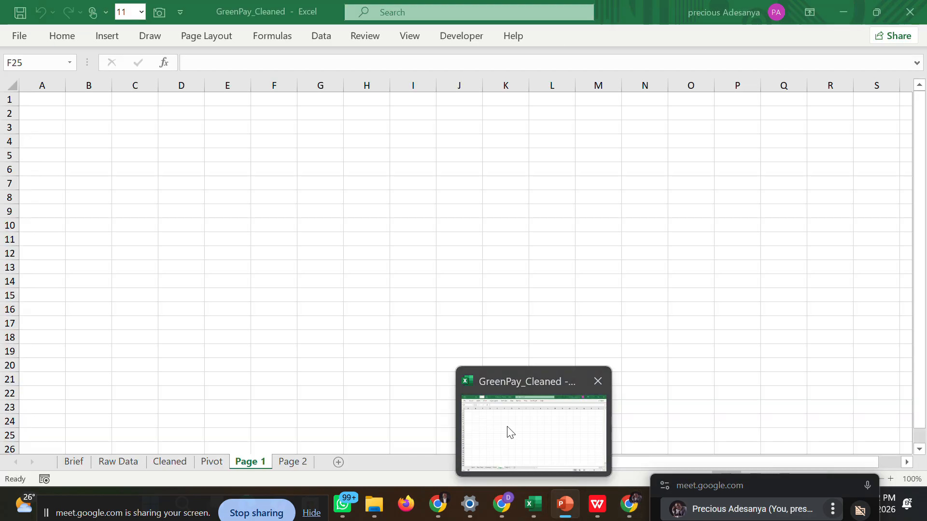
left_click(507, 430)
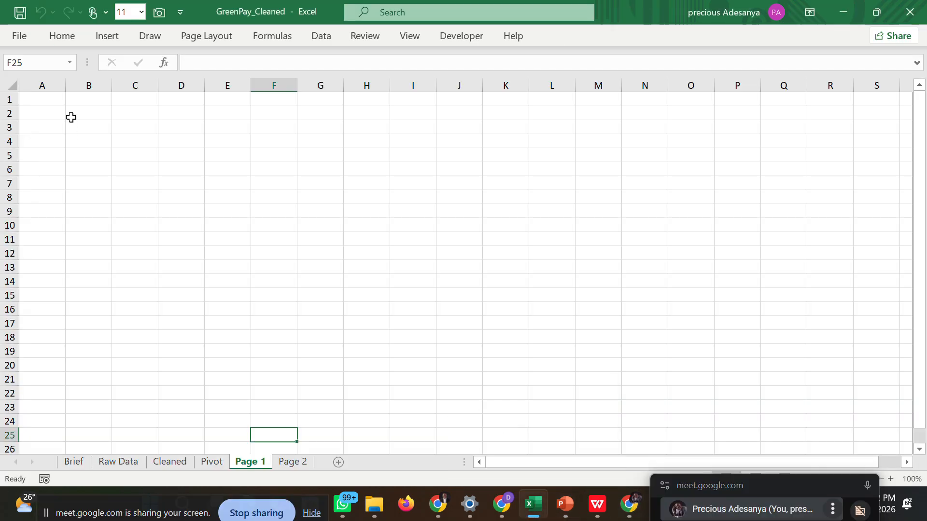
Paste the copied wireframe elements at cell B2 of the Page 1 sheet.
left_click(86, 100)
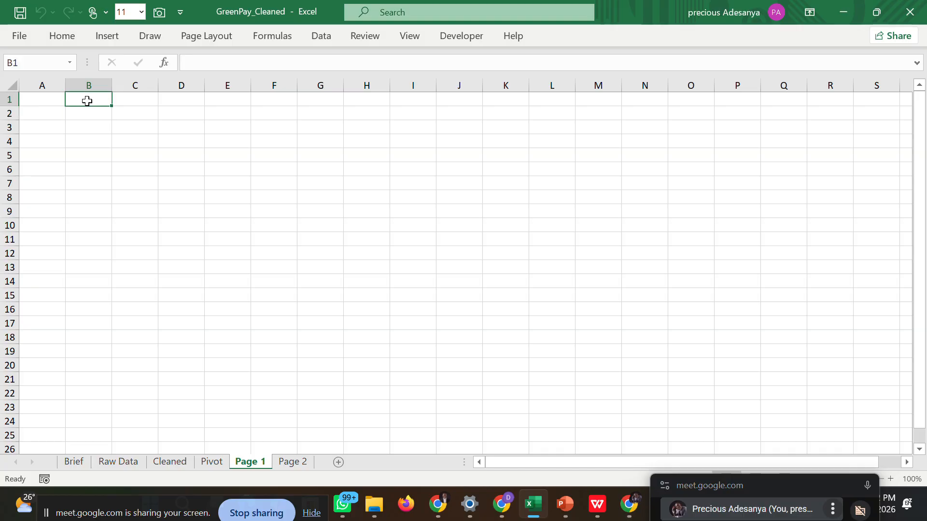
left_click(87, 113)
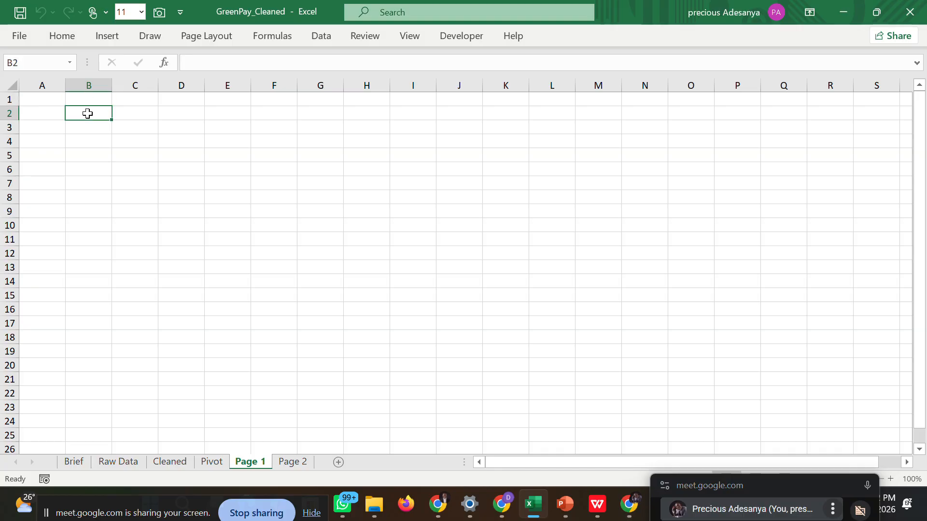
key("ctrl+v")
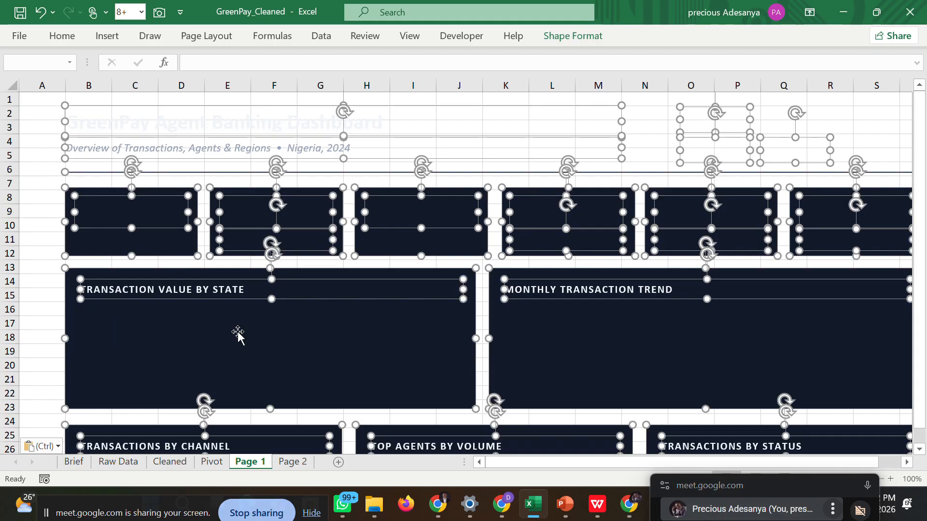
Fill all cells of the Page 1 sheet with the recently used dark custom colour.
left_click_drag(511, 463, 551, 466)
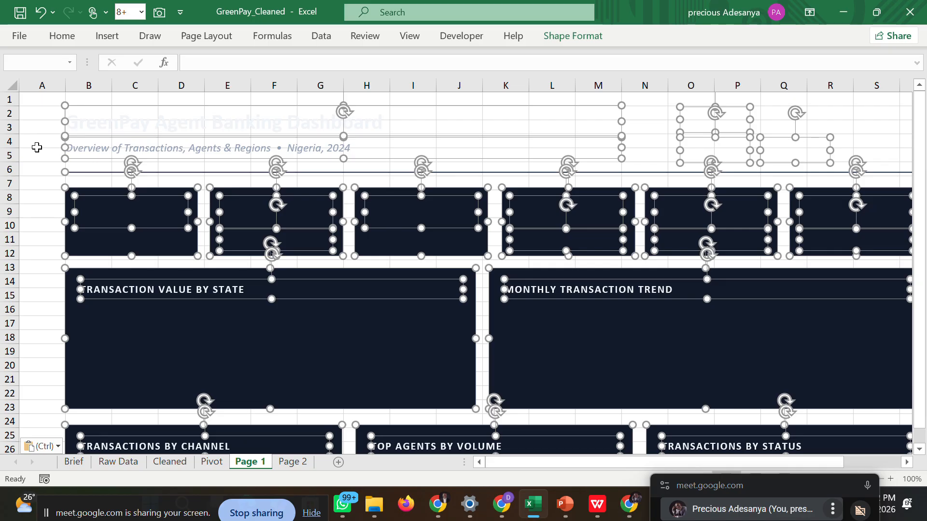
left_click(13, 87)
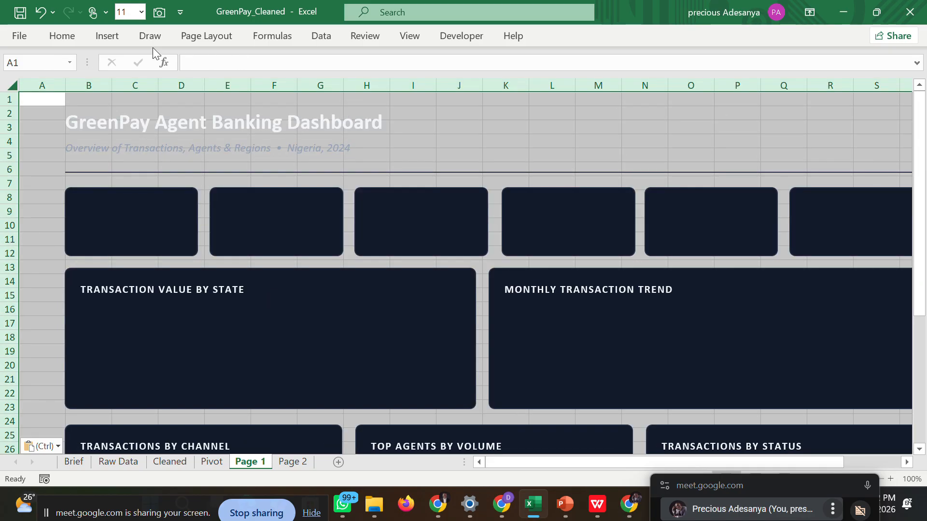
left_click(75, 34)
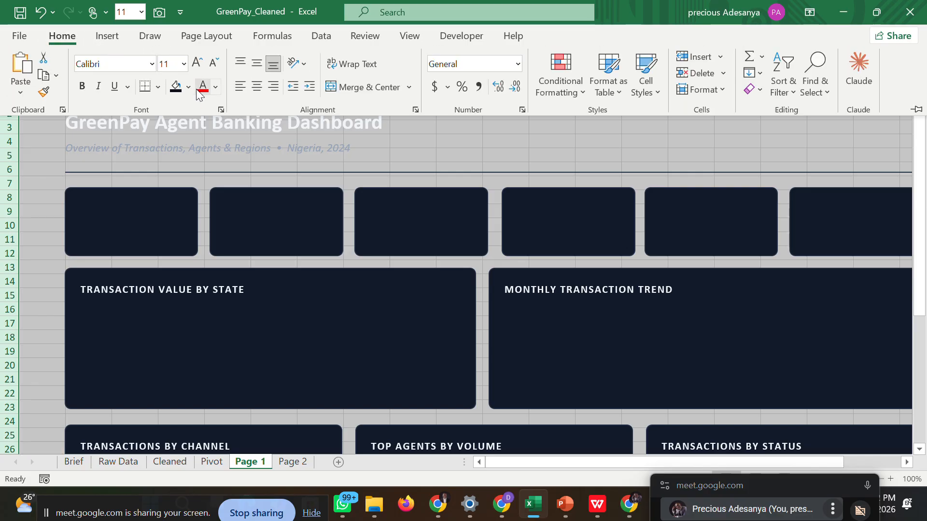
left_click(188, 91)
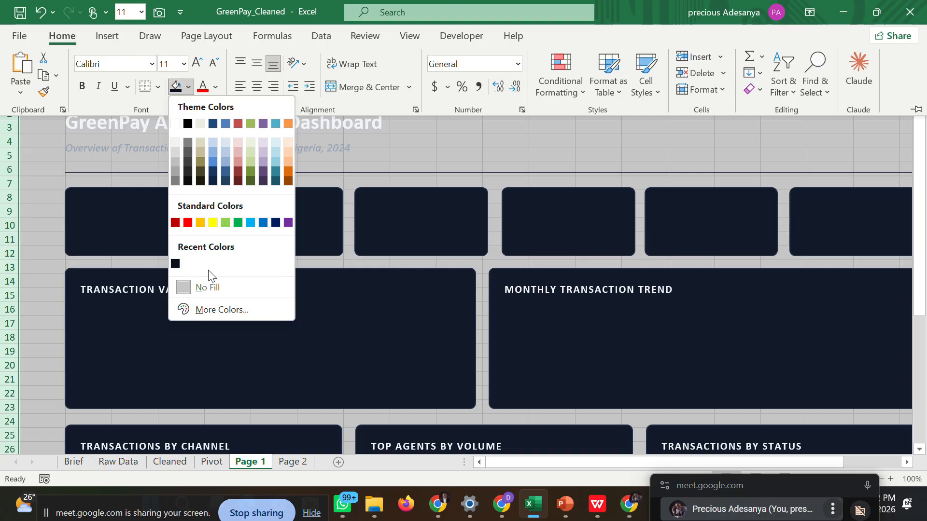
left_click(176, 264)
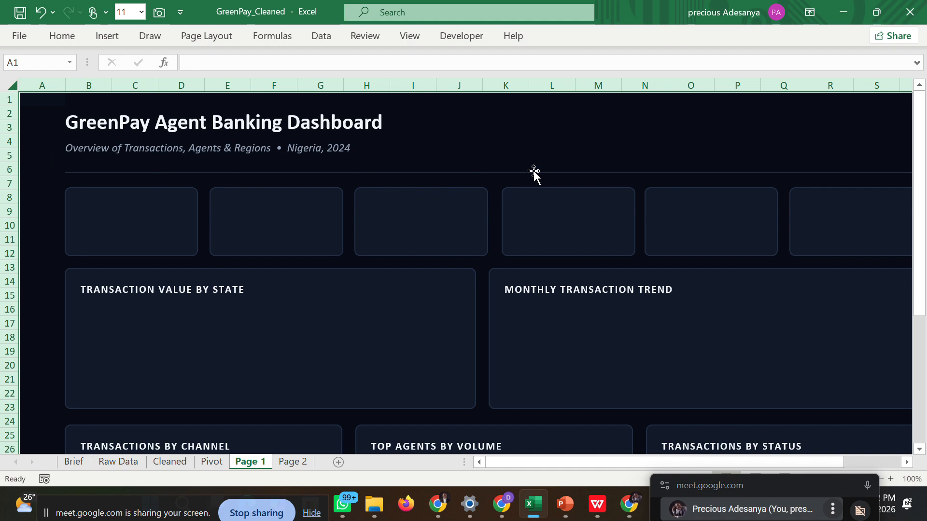
Narrow column A to reduce the blank margin beside the pasted dashboard layout.
left_click(49, 142)
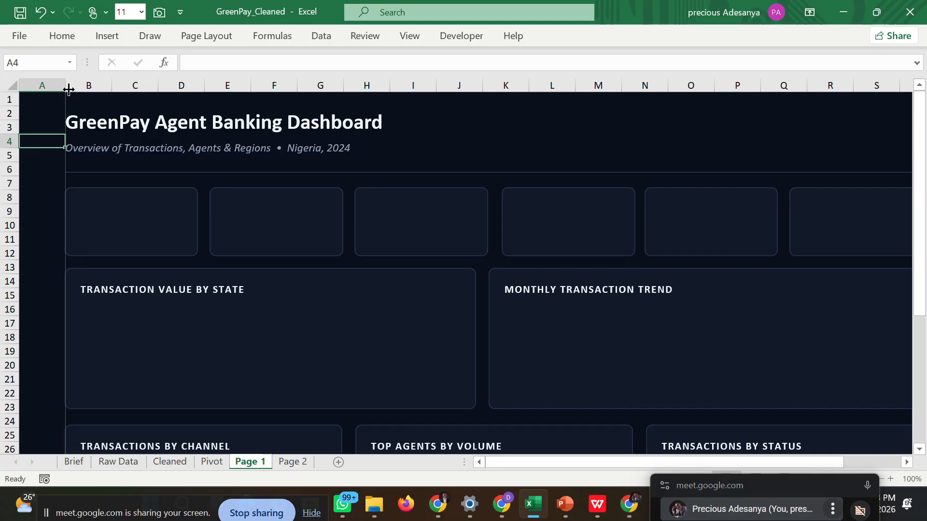
left_click_drag(54, 93, 47, 93)
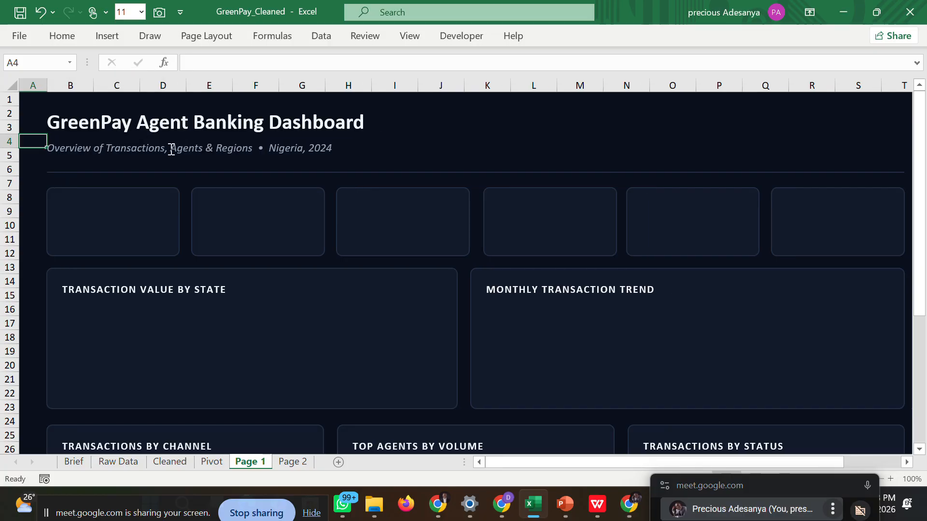
Review the pasted dashboard layout on the Page 1 sheet, from the title down to the footer.
left_click(462, 420)
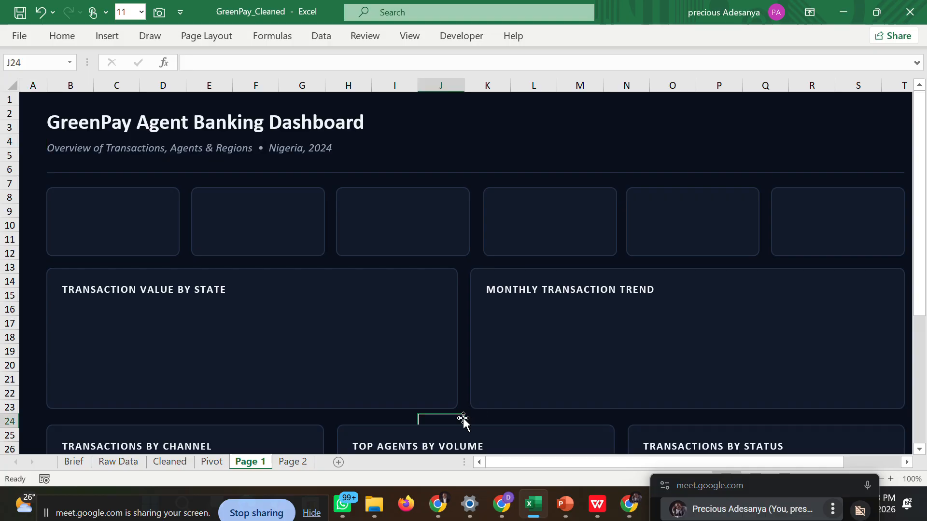
left_click_drag(520, 459, 485, 465)
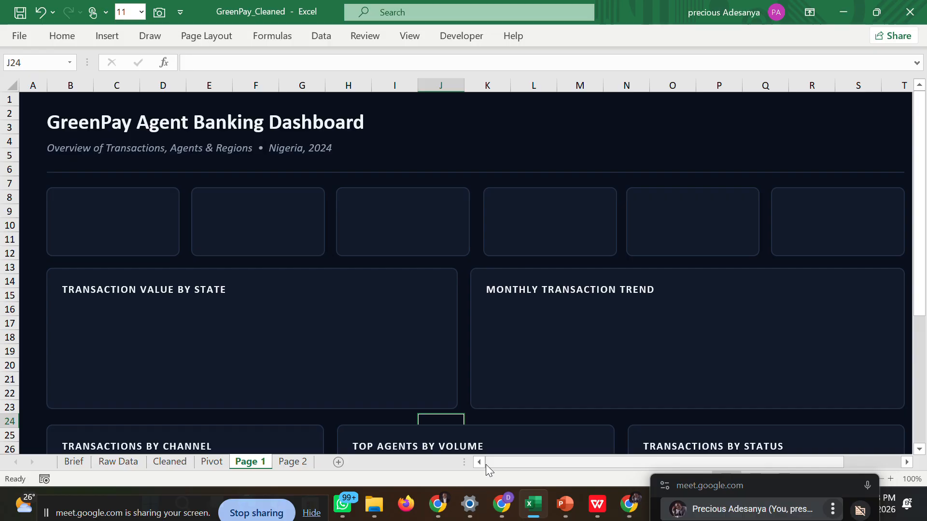
left_click_drag(919, 174, 921, 189)
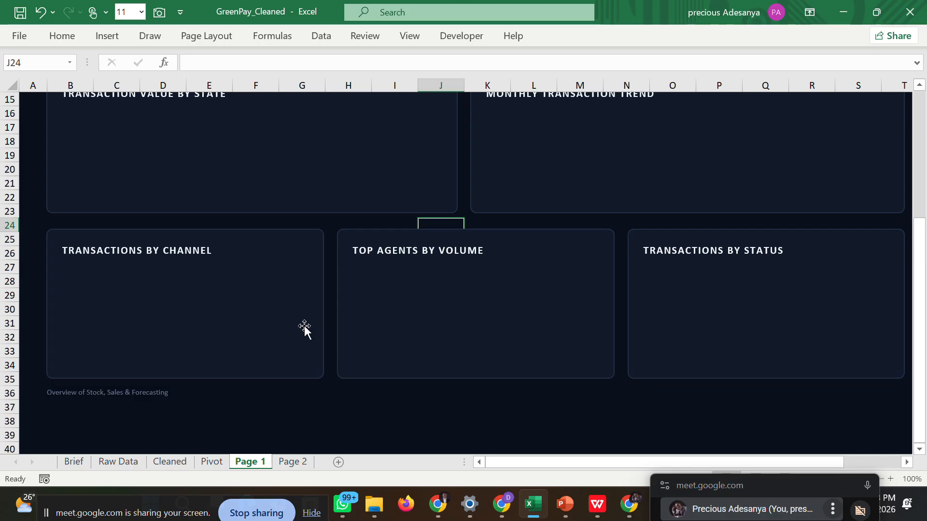
left_click(658, 406)
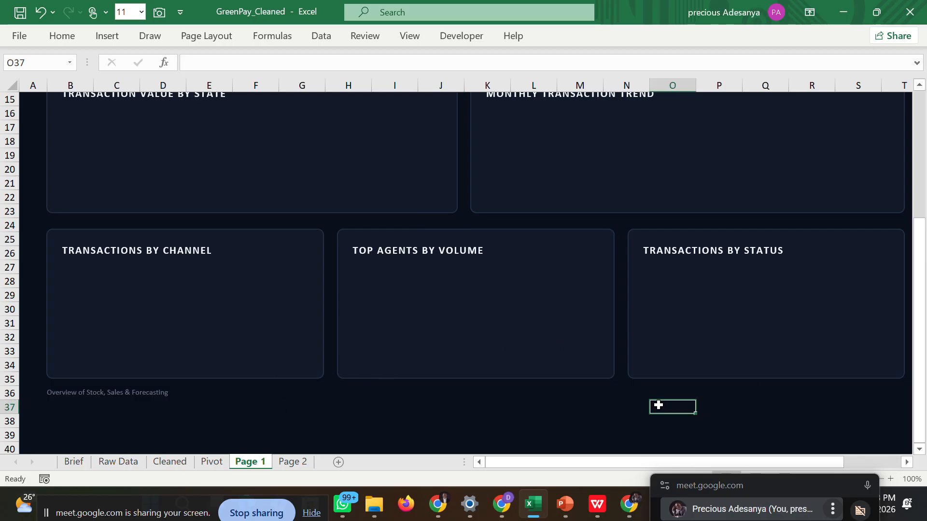
left_click_drag(921, 229, 922, 94)
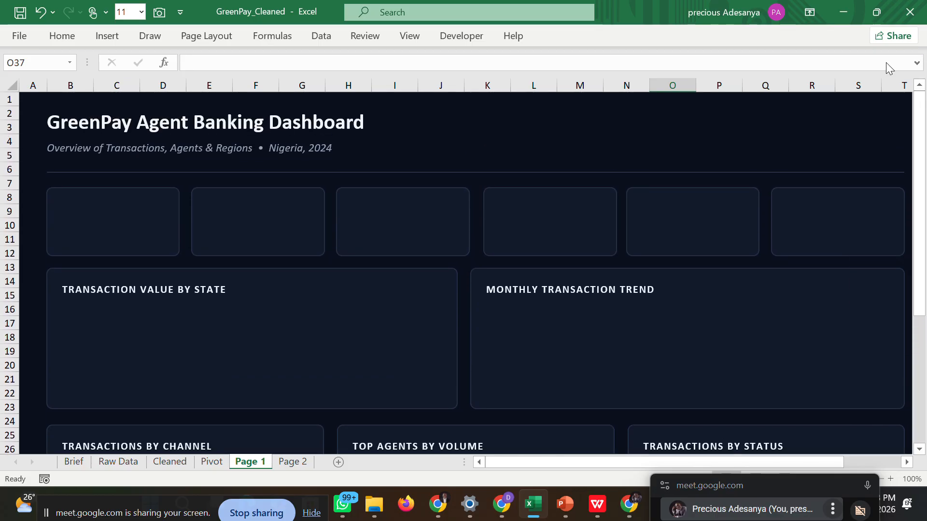
left_click_drag(578, 462, 454, 464)
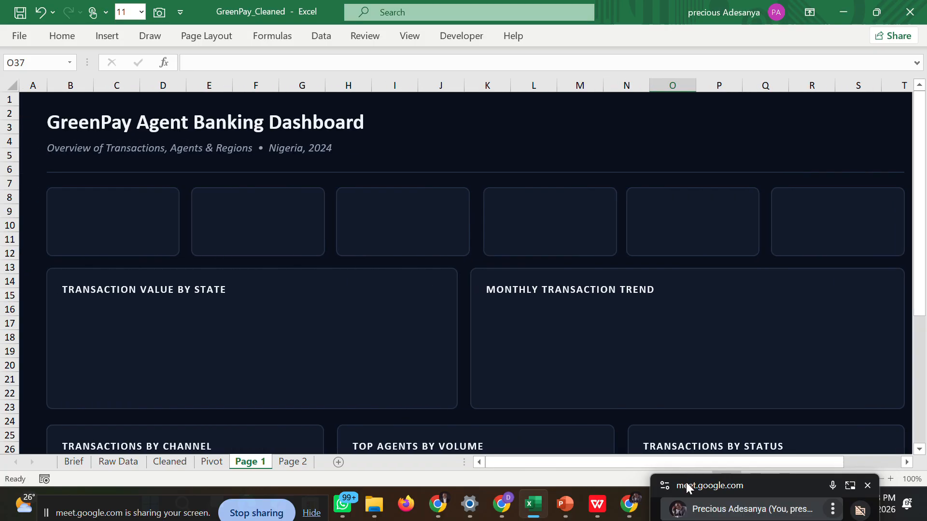
left_click_drag(685, 482, 680, 82)
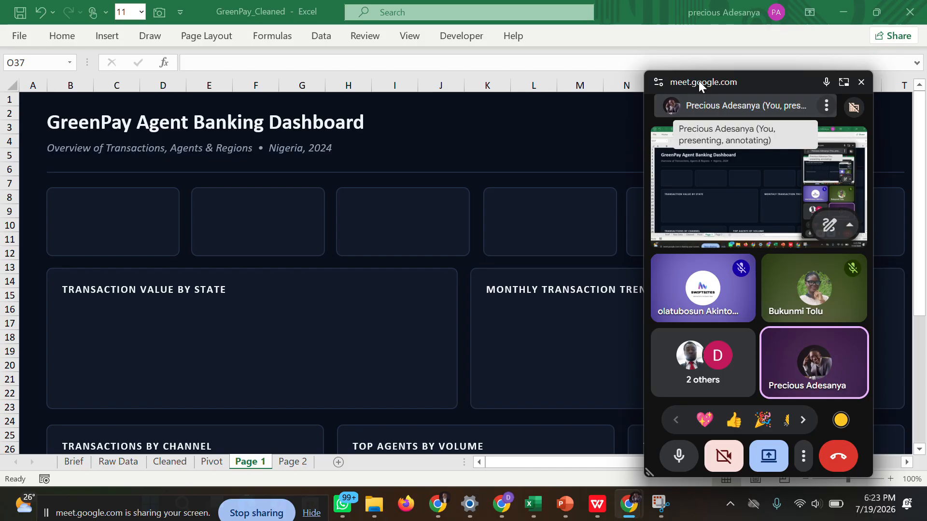
left_click_drag(699, 80, 716, 488)
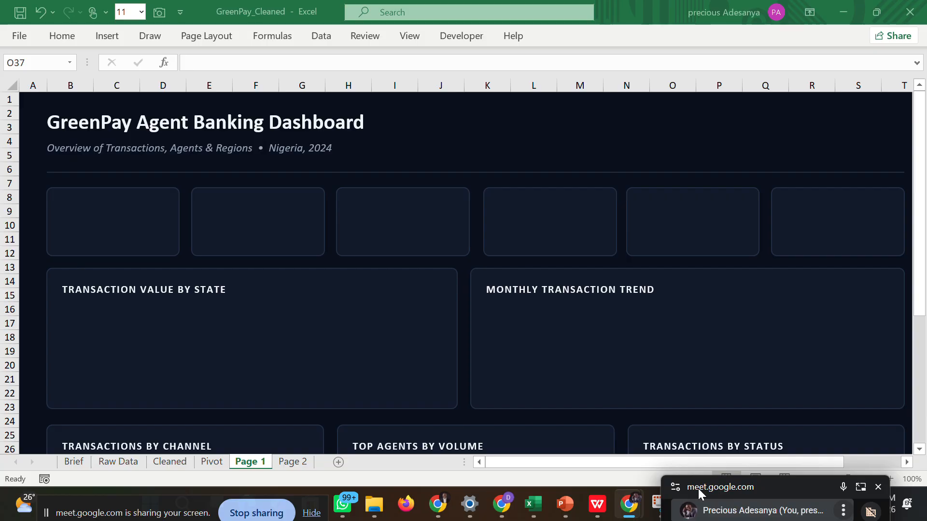
left_click(292, 461)
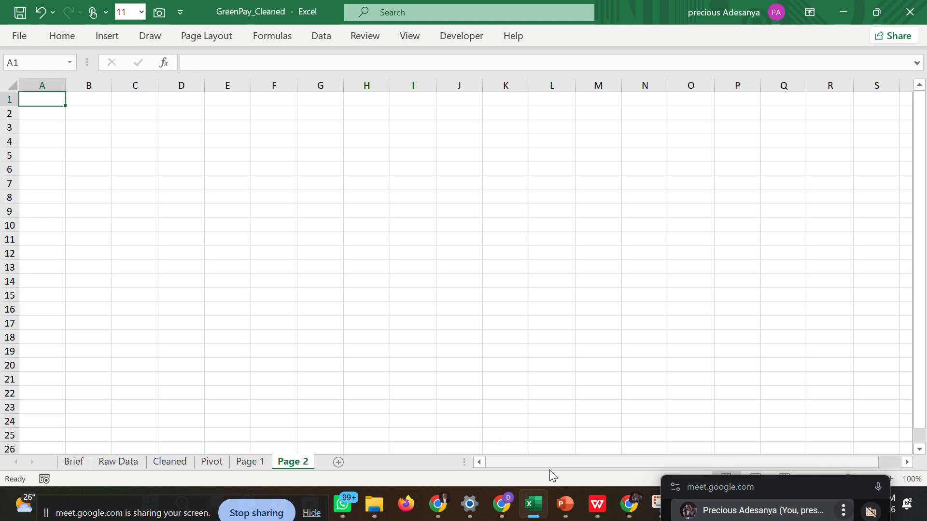
mouse_move(533, 500)
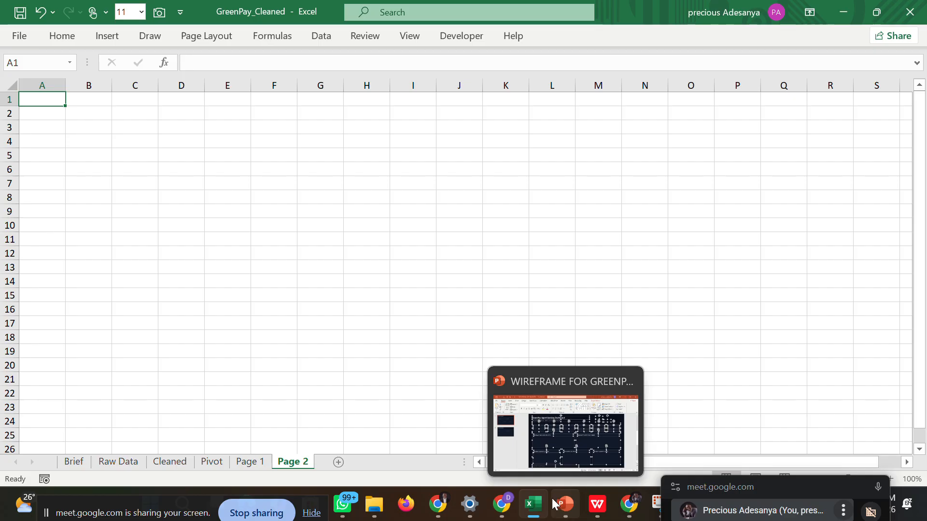
Find the Show Gridlines command by searching for "grid" and turn off the gridlines on the Page 1 sheet.
left_click(247, 465)
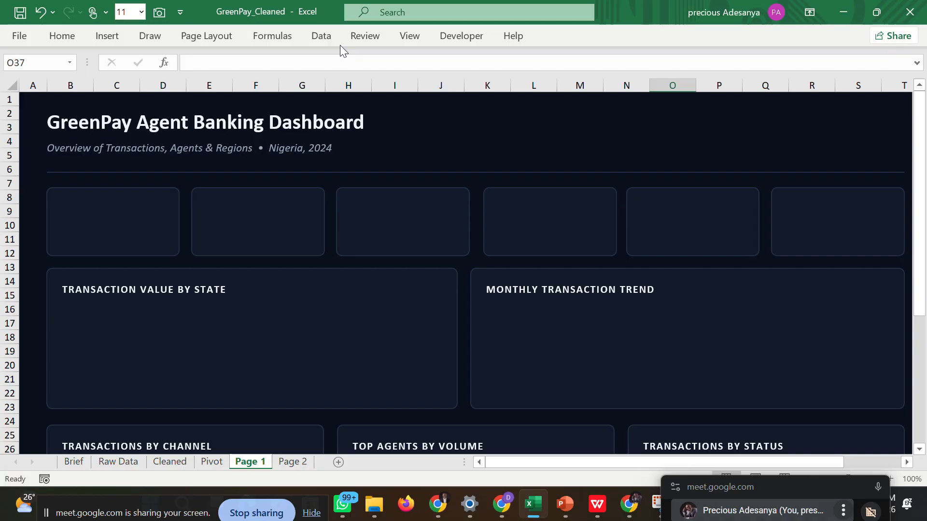
left_click(574, 10)
type("grid")
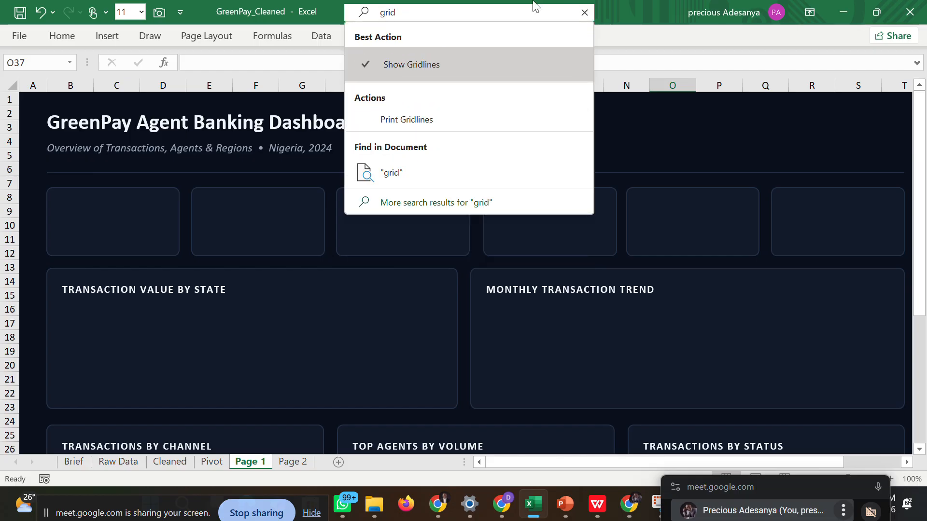
left_click(482, 67)
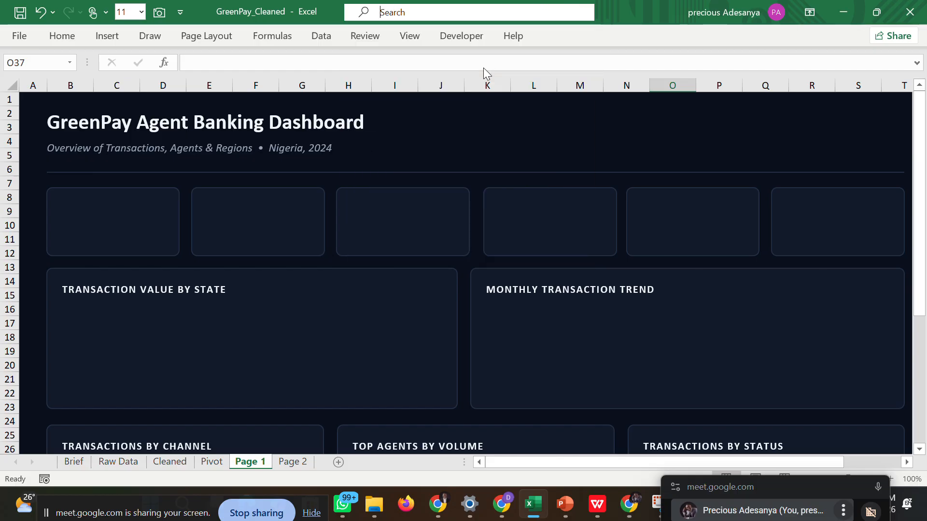
left_click(430, 179)
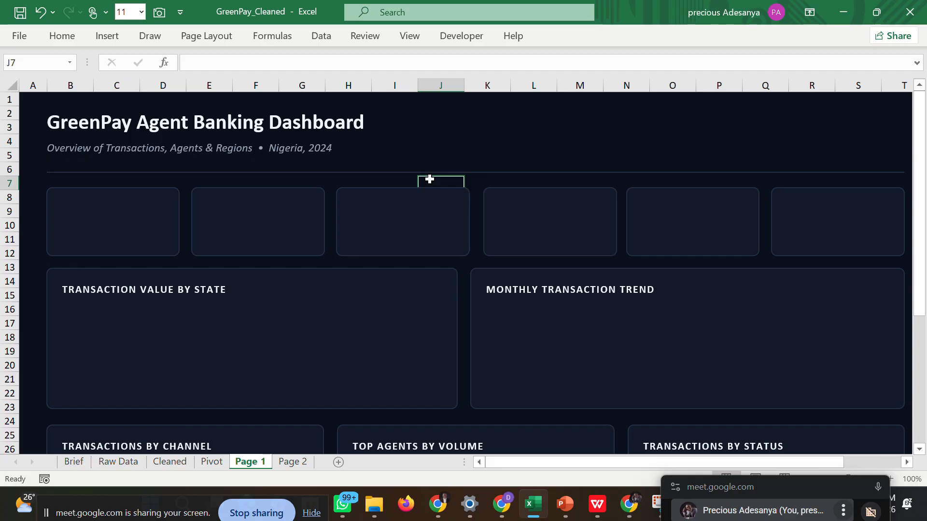
Select cell B2 on the Page 2 sheet, and copy the second slide's elements above the footer in the PowerPoint wireframe.
left_click(289, 462)
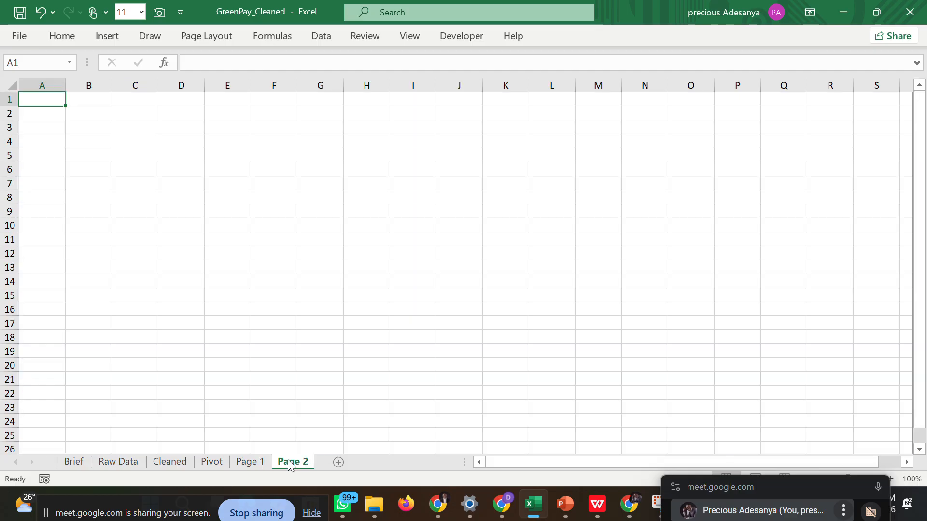
left_click(88, 118)
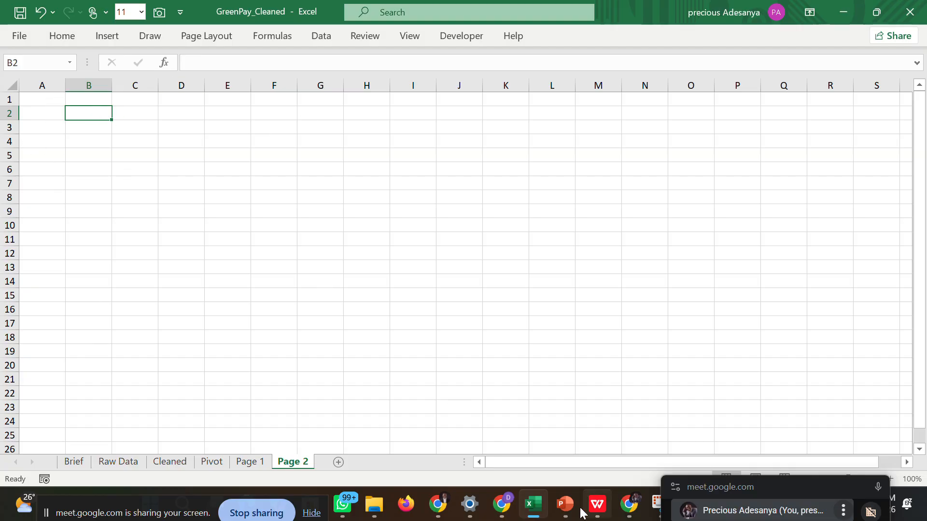
left_click(557, 449)
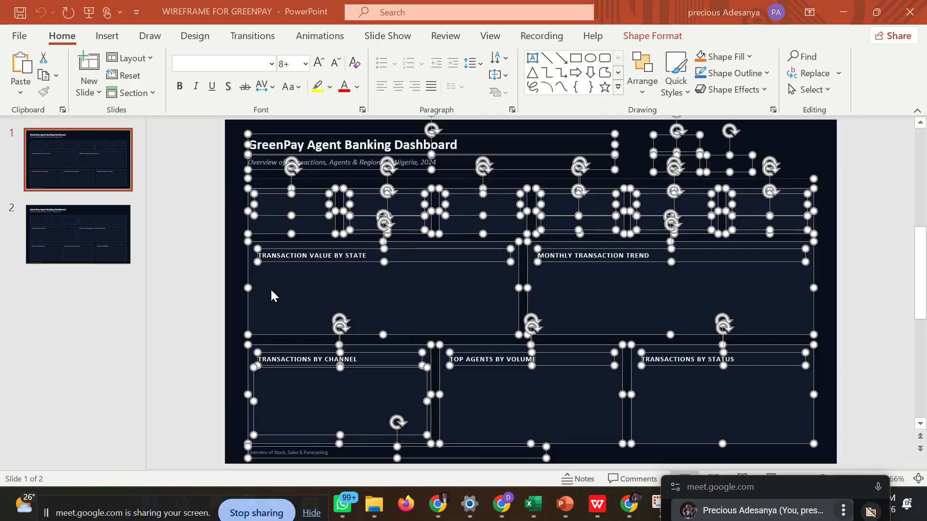
left_click(190, 225)
left_click(101, 215)
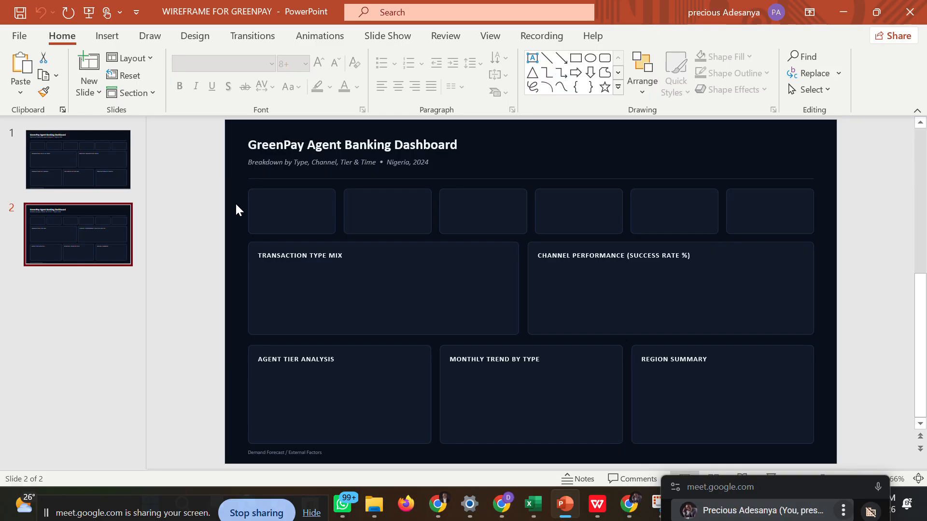
key("ctrl+a")
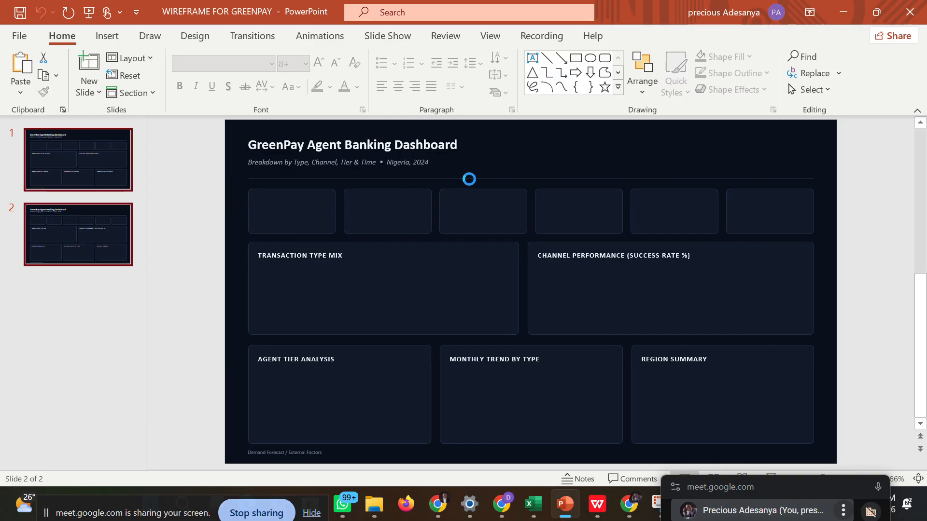
left_click_drag(240, 132, 805, 423)
mouse_move(821, 440)
left_mouse_down()
mouse_move(828, 474)
mouse_move(827, 451)
left_mouse_up()
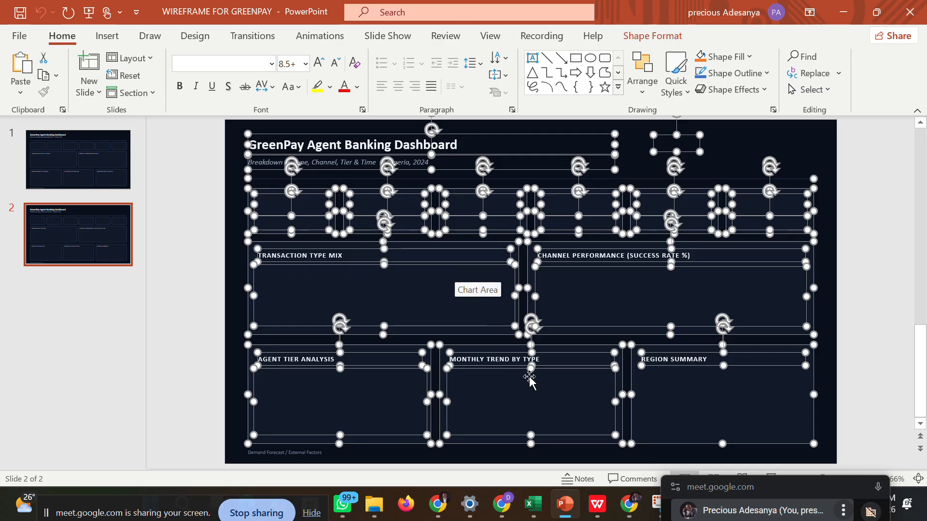
Switch back to the GreenPay_Cleaned workbook in Excel and paste the copied wireframe elements at cell B2 of the Page 2 sheet.
mouse_move(535, 505)
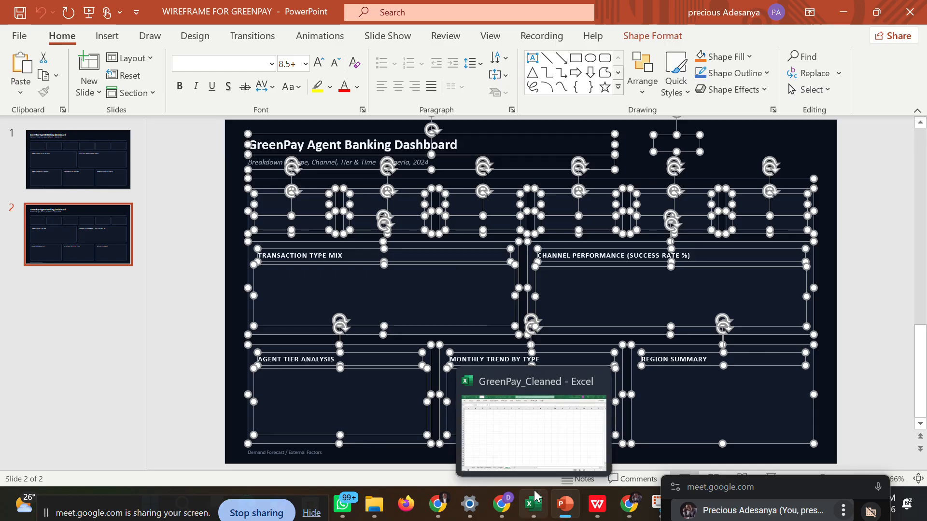
left_click(530, 450)
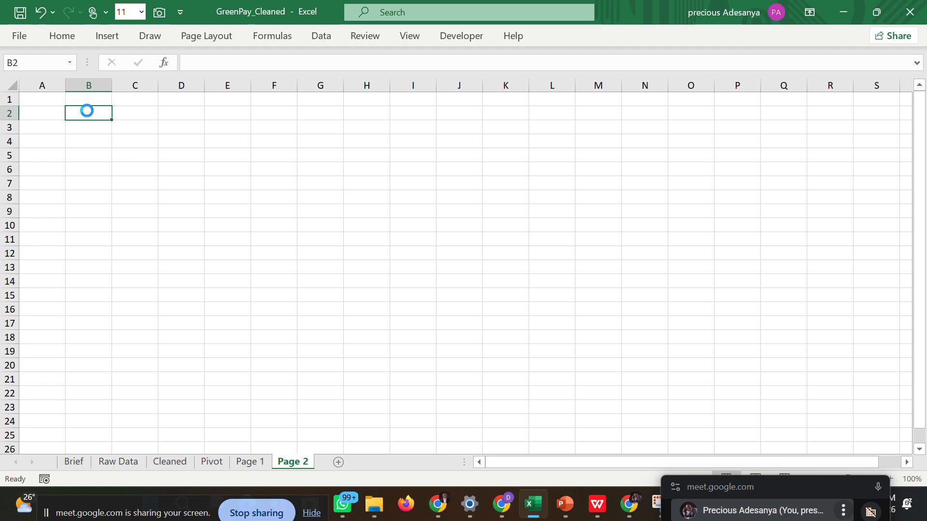
key("ctrl+v")
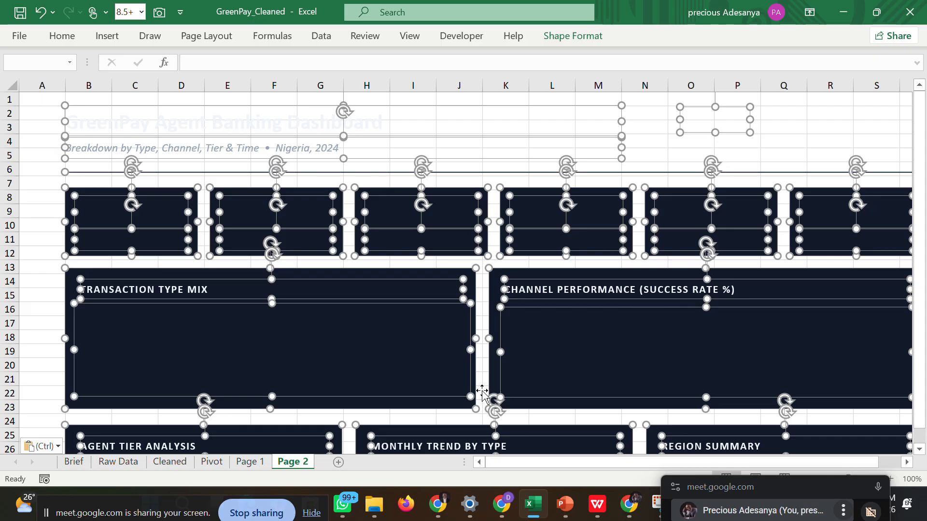
left_click_drag(524, 457, 461, 471)
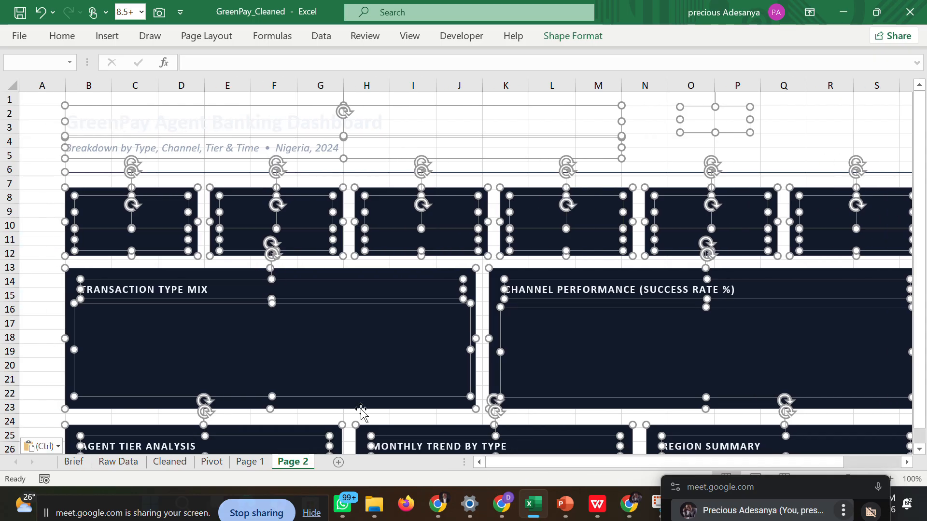
Fill all cells of the Page 2 sheet with the same dark custom colour as Page 1.
left_click(14, 88)
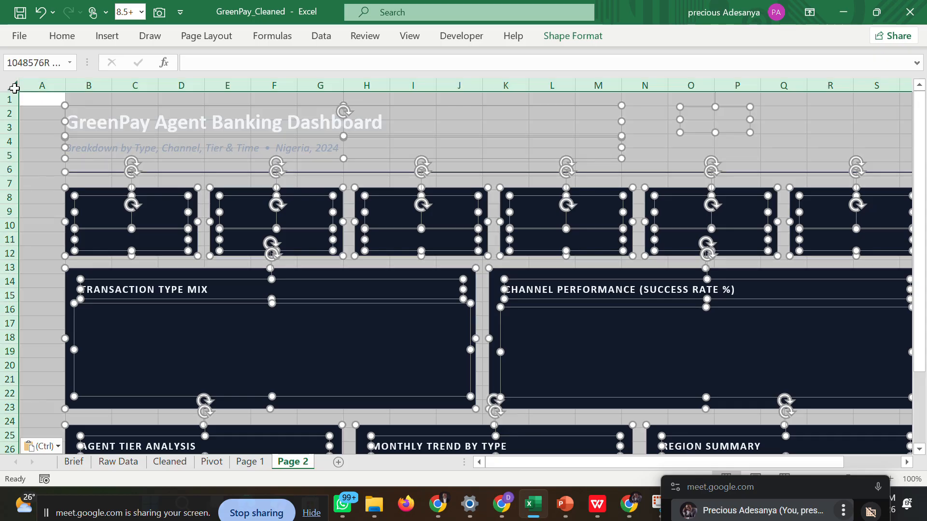
left_click(63, 36)
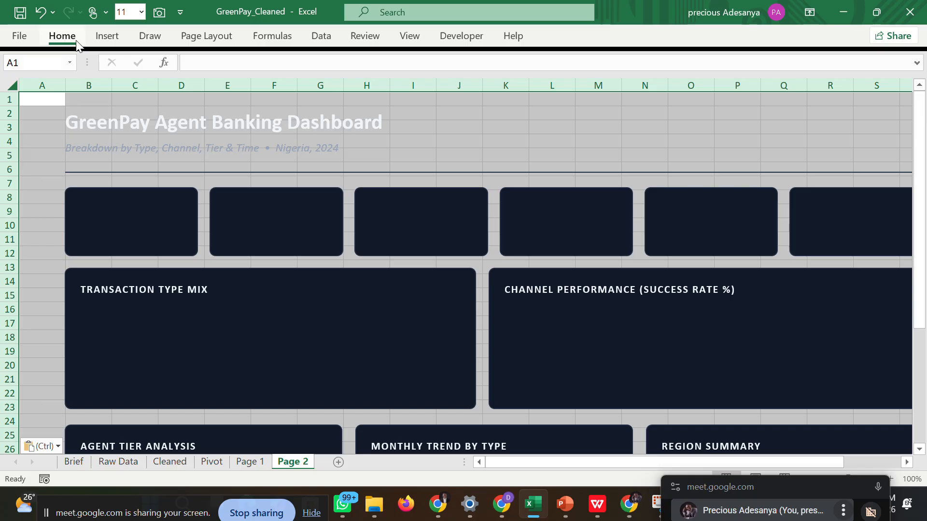
left_click(174, 86)
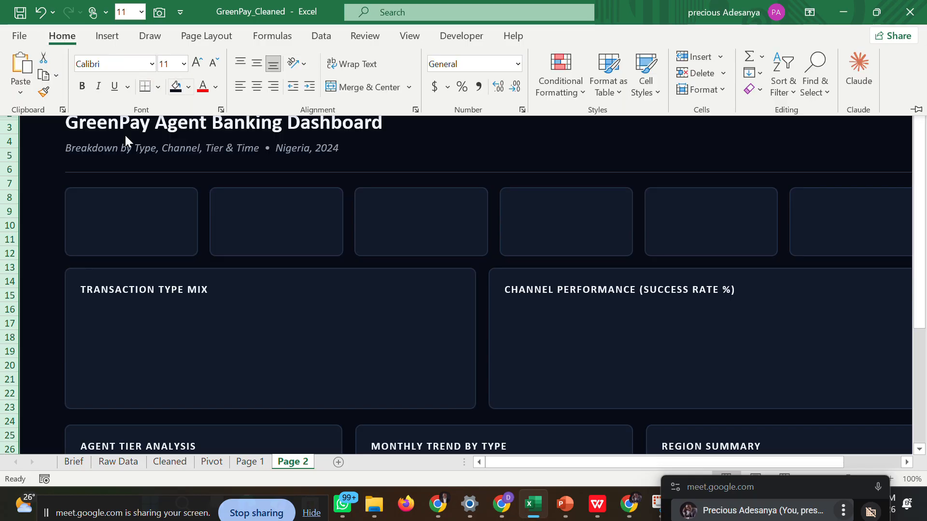
left_click(47, 188)
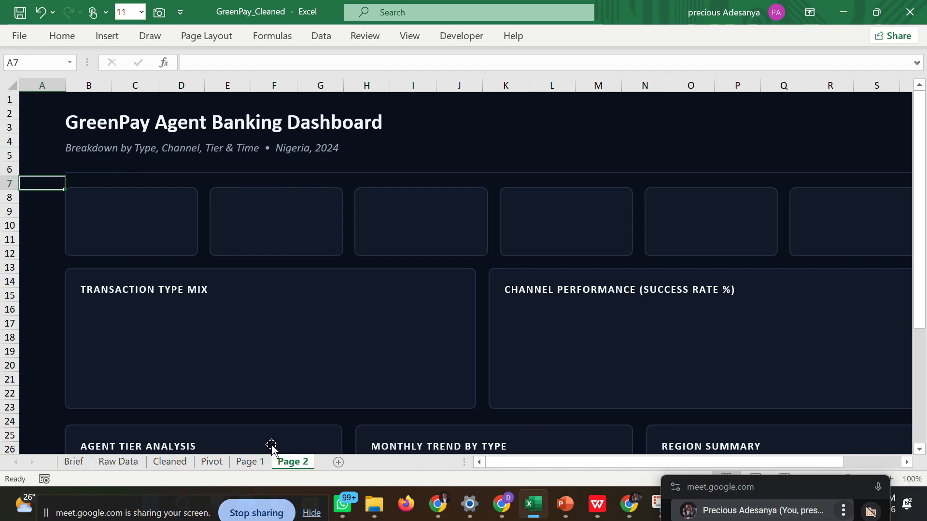
Compare the dashboard layouts and side margins of the Page 1 and Page 2 sheets.
left_click(247, 462)
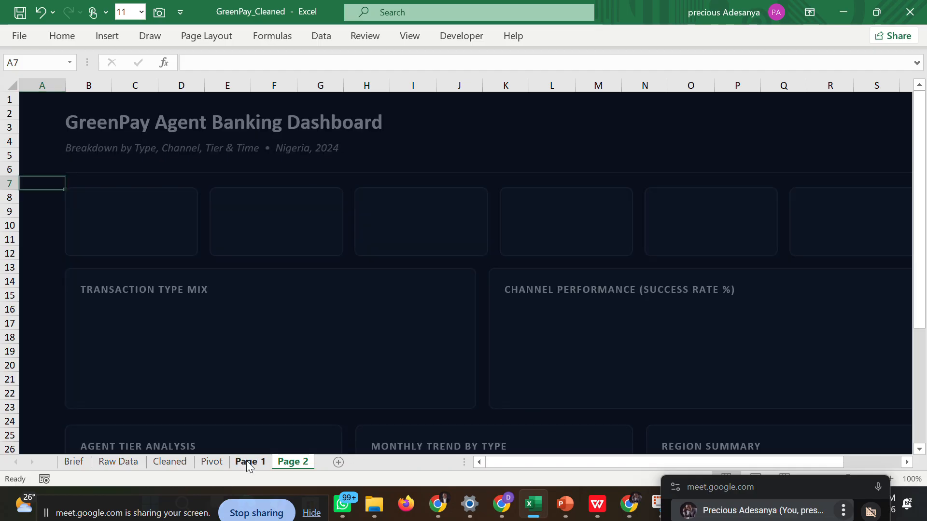
left_click(291, 463)
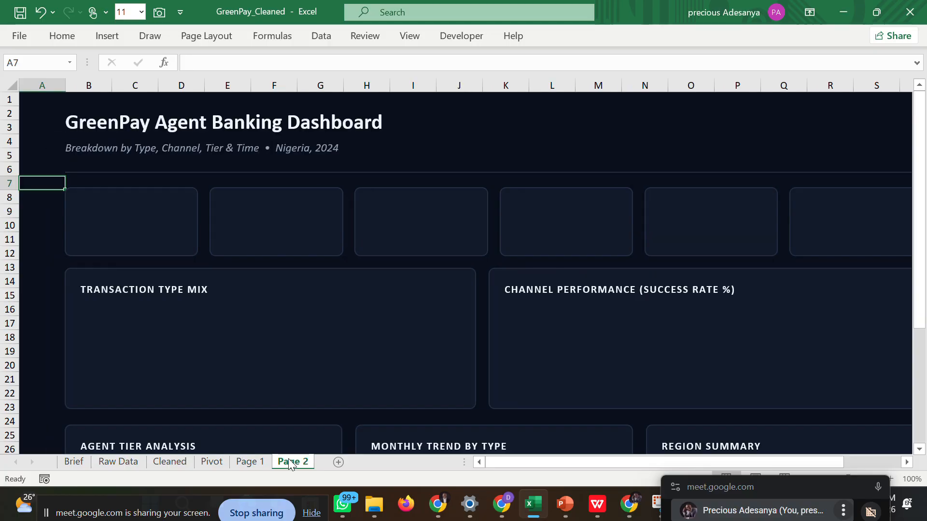
left_click(241, 462)
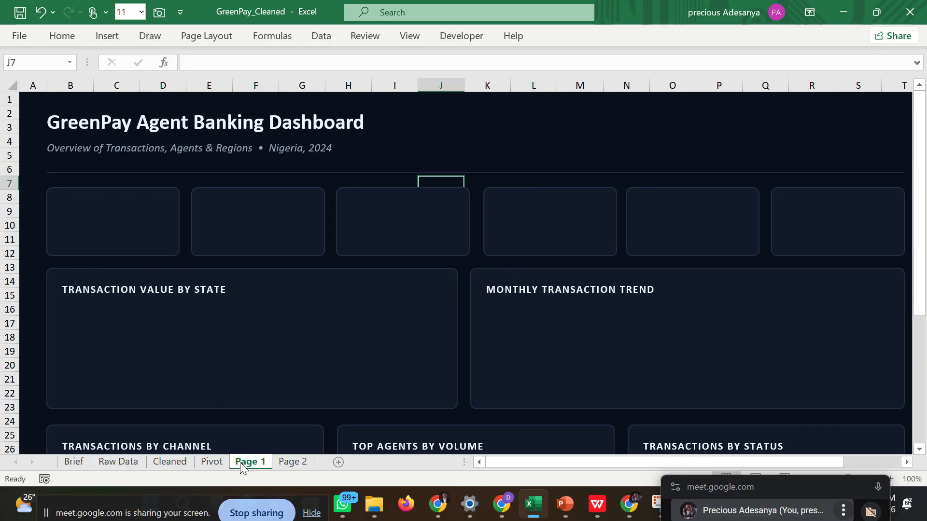
left_click(282, 463)
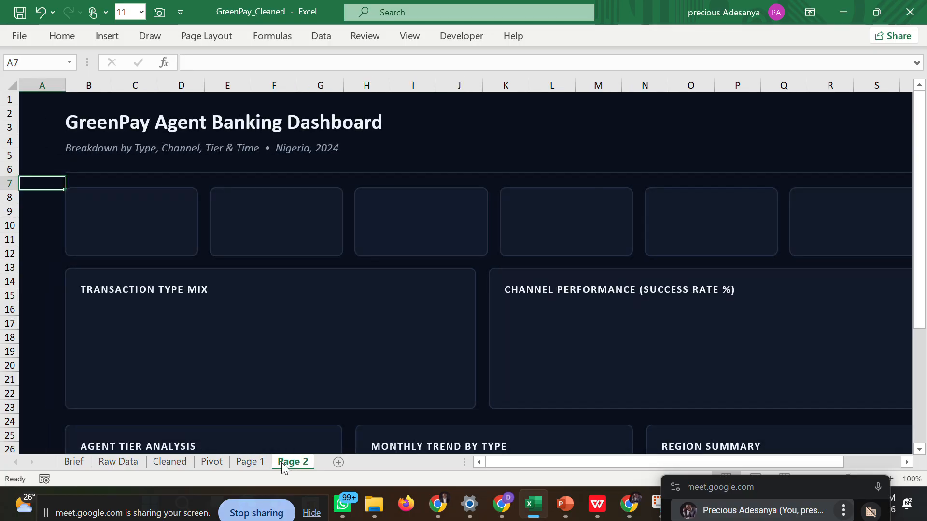
left_click(255, 464)
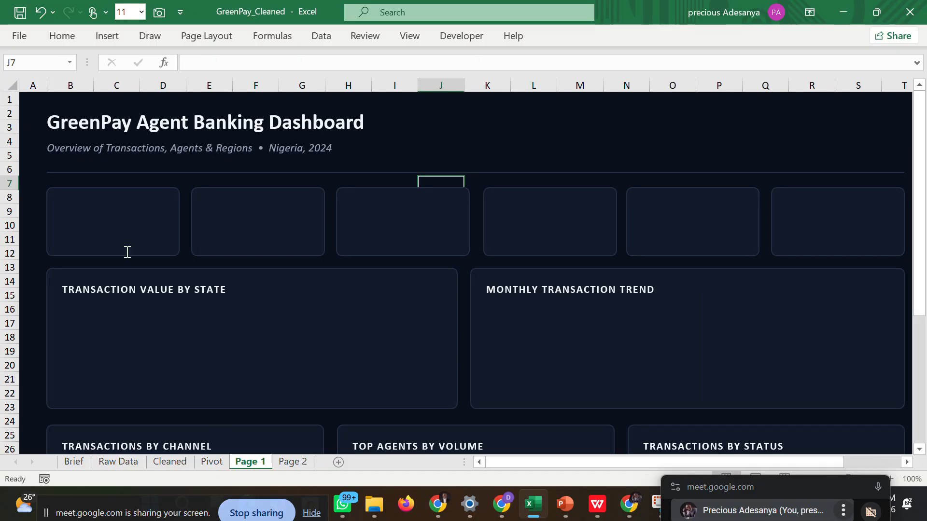
left_click(292, 461)
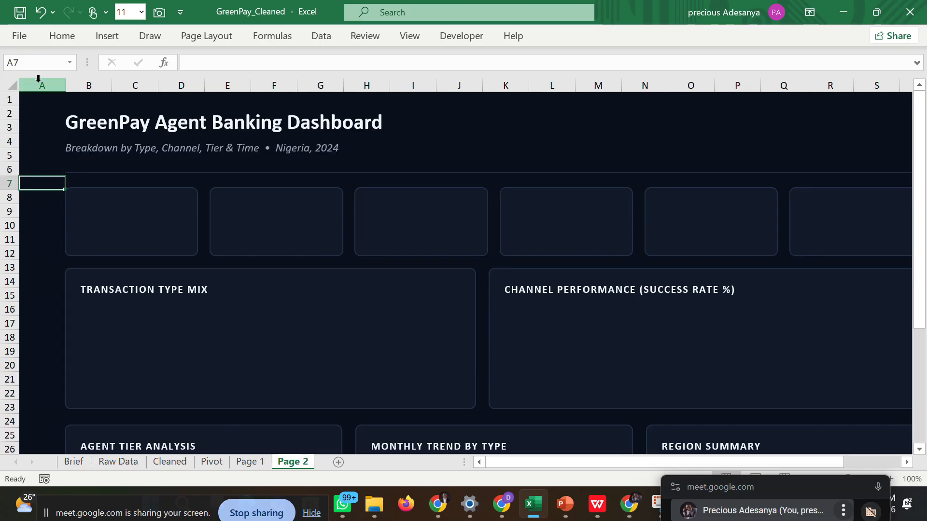
left_click(36, 100)
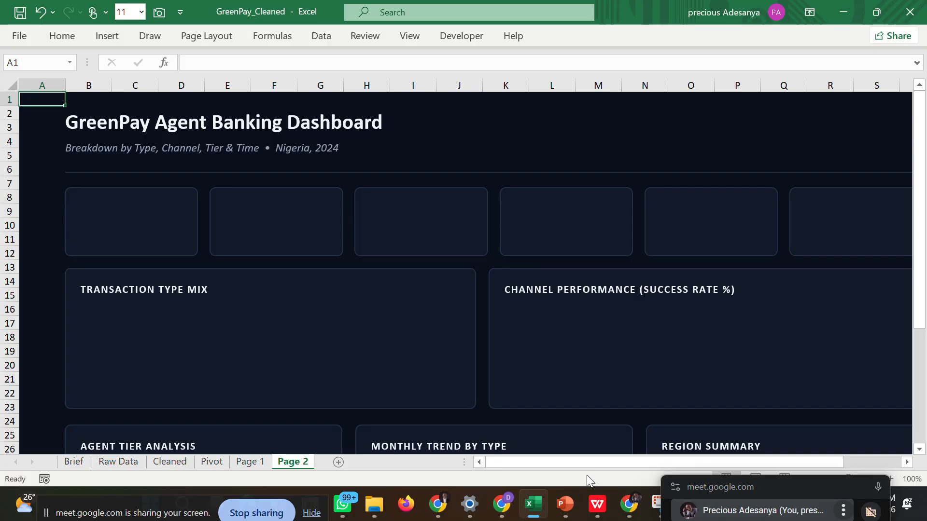
Switch to the GreenPay dashboard PDF in WPS and compare its first page with the first slide of the PowerPoint wireframe.
mouse_move(589, 502)
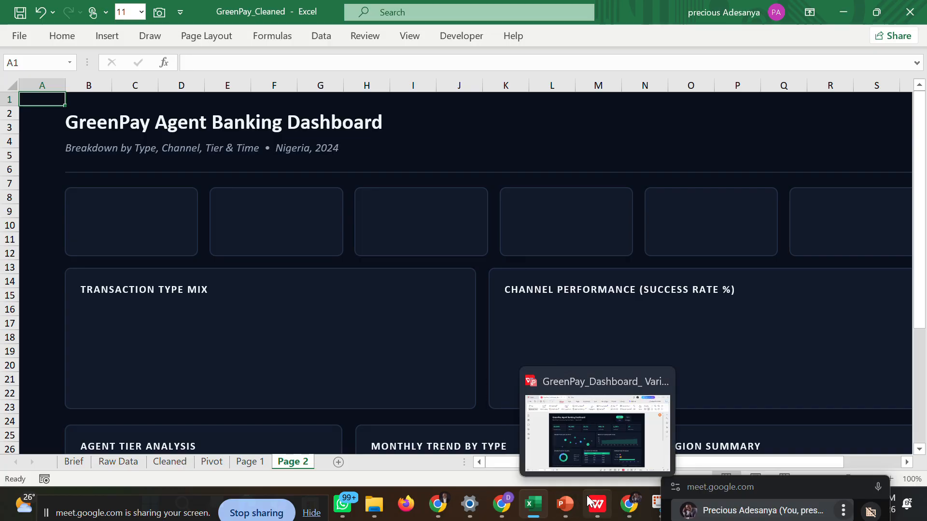
left_click(582, 466)
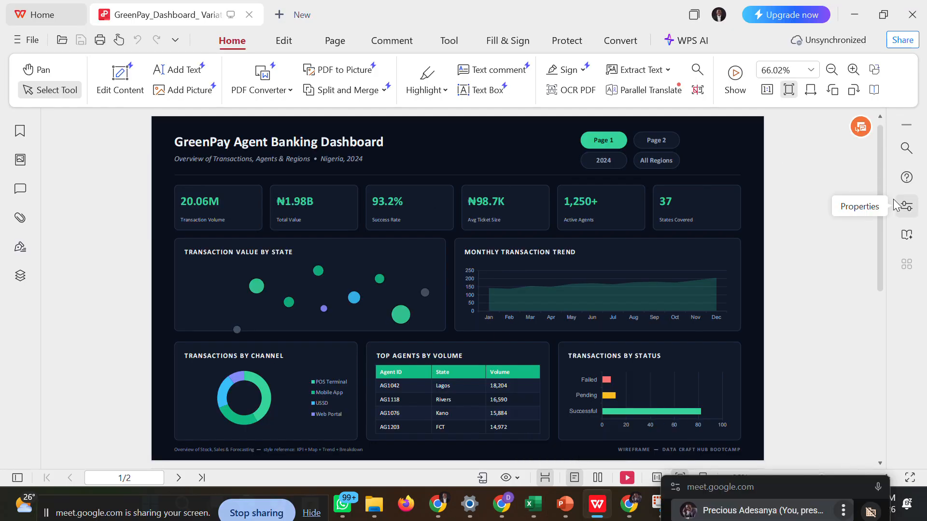
mouse_move(881, 248)
left_mouse_down()
mouse_move(880, 409)
mouse_move(878, 257)
left_mouse_up()
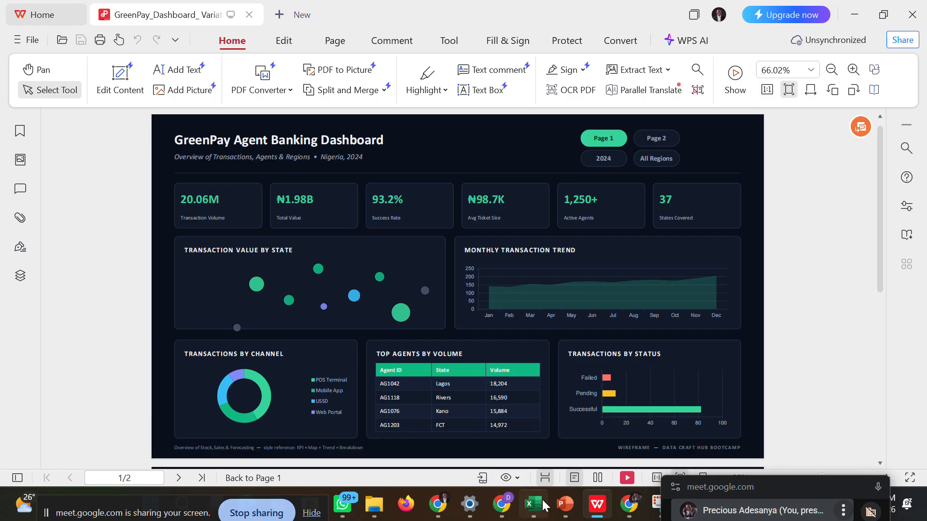
mouse_move(558, 505)
left_click(545, 429)
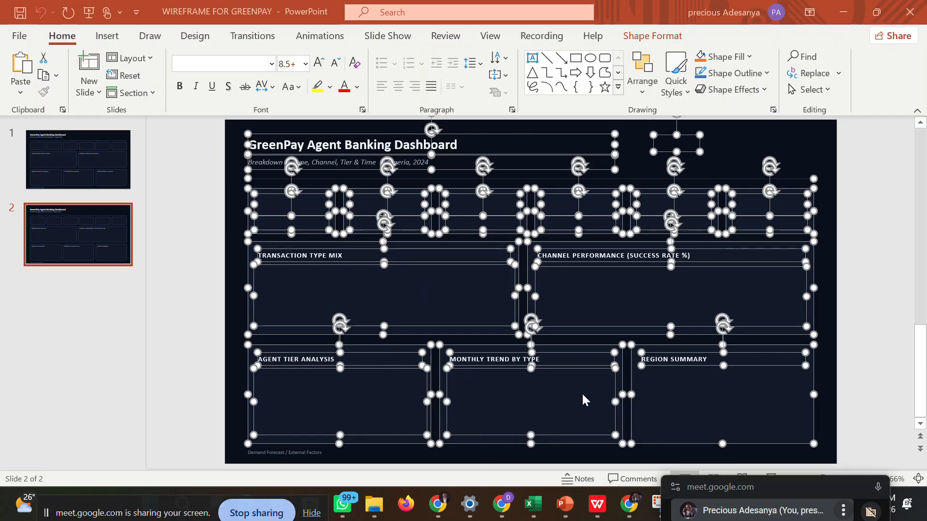
left_click(818, 241)
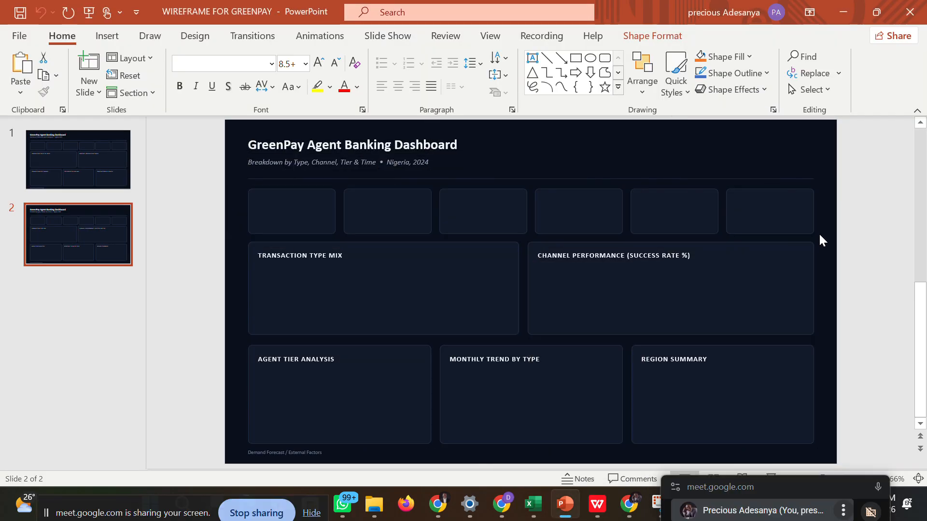
left_click(92, 169)
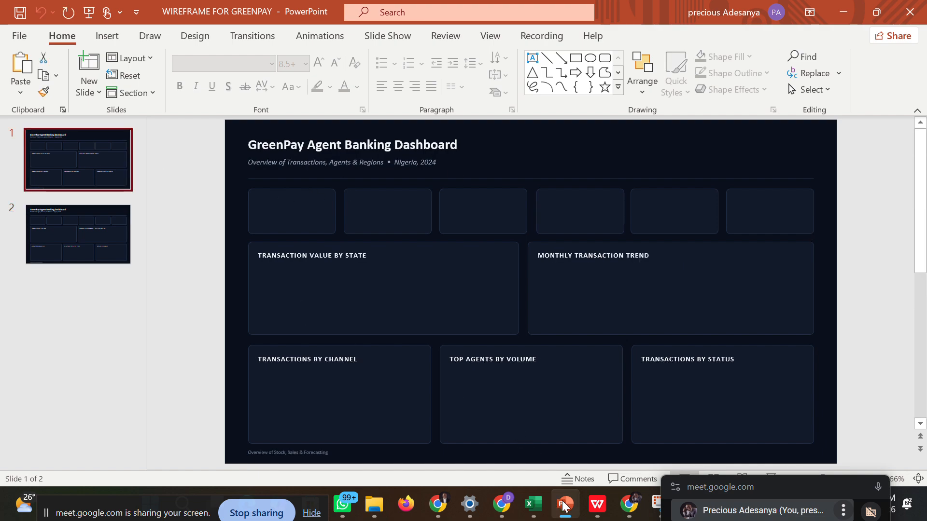
mouse_move(562, 505)
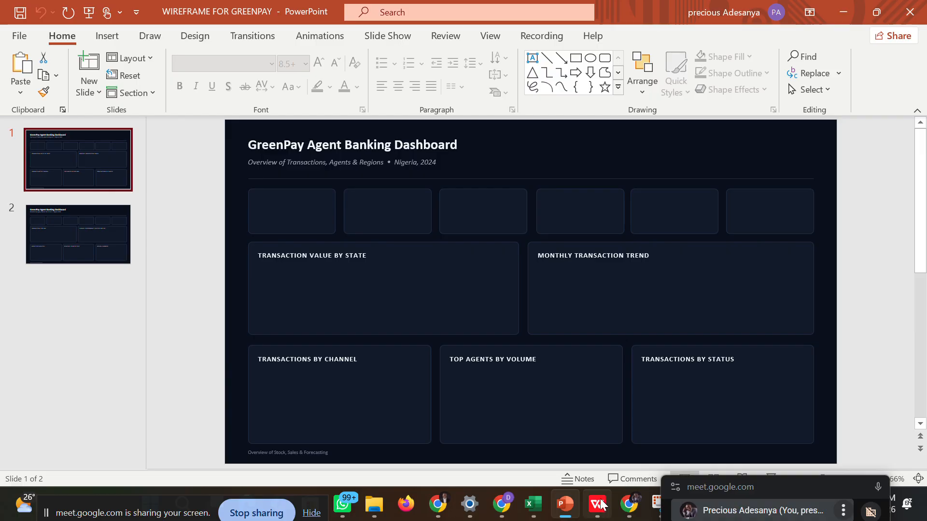
mouse_move(603, 504)
left_click(571, 421)
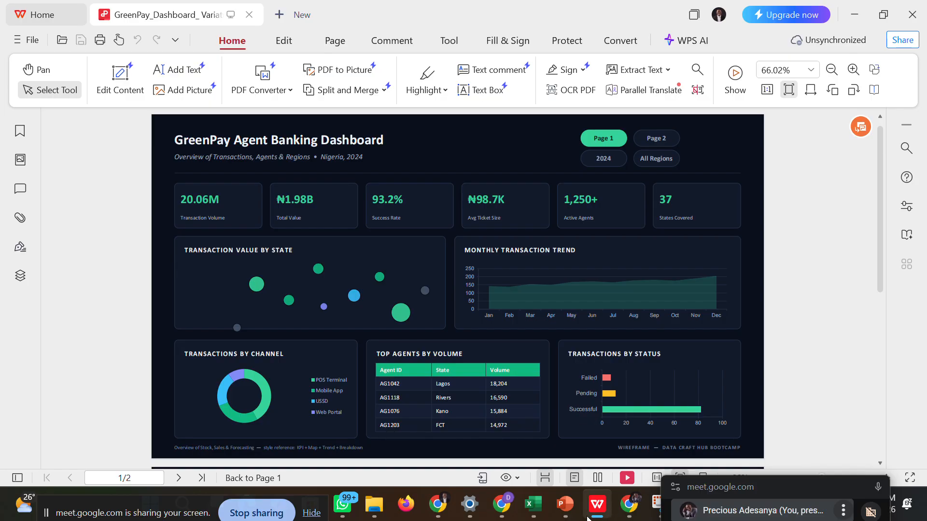
Switch back to Excel and compare the KPI INDICATORS table on the Pivot sheet with the KPI cards in the WPS reference PDF.
mouse_move(530, 505)
left_click(524, 435)
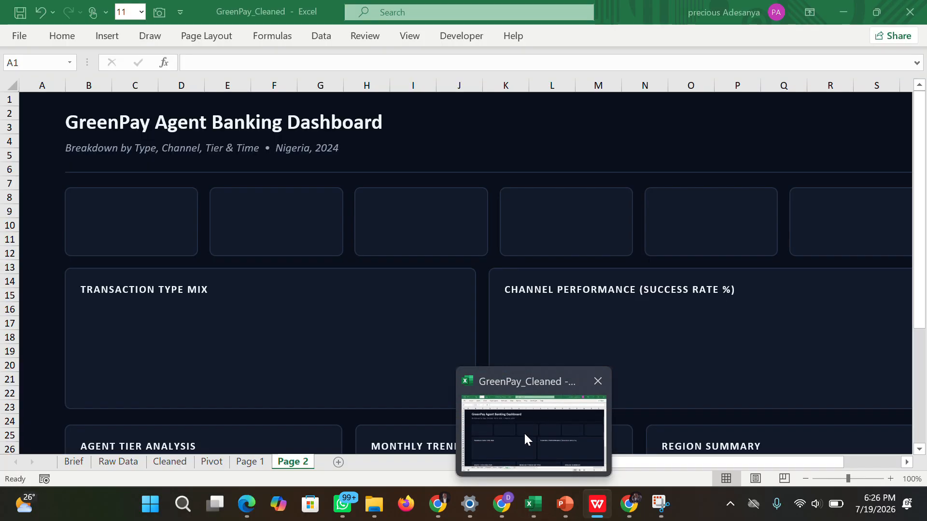
left_click(141, 212)
left_click(205, 181)
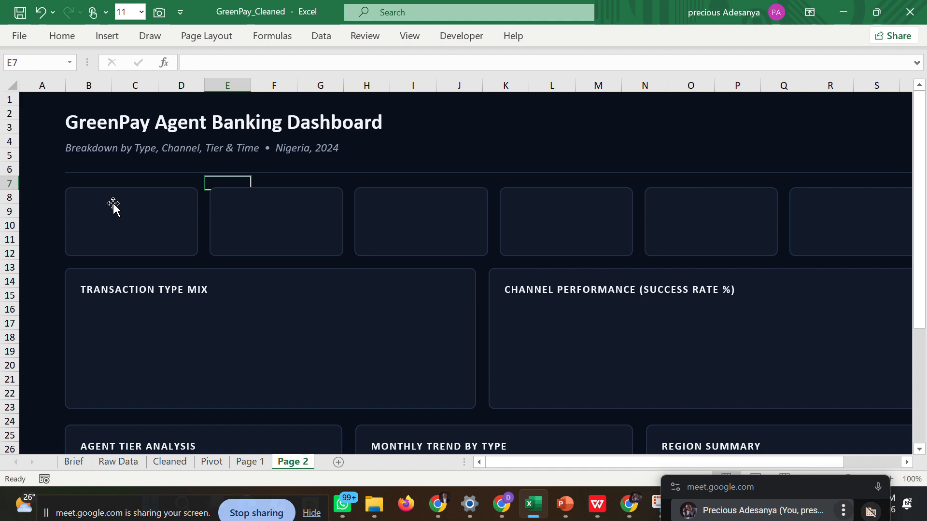
left_click(121, 228)
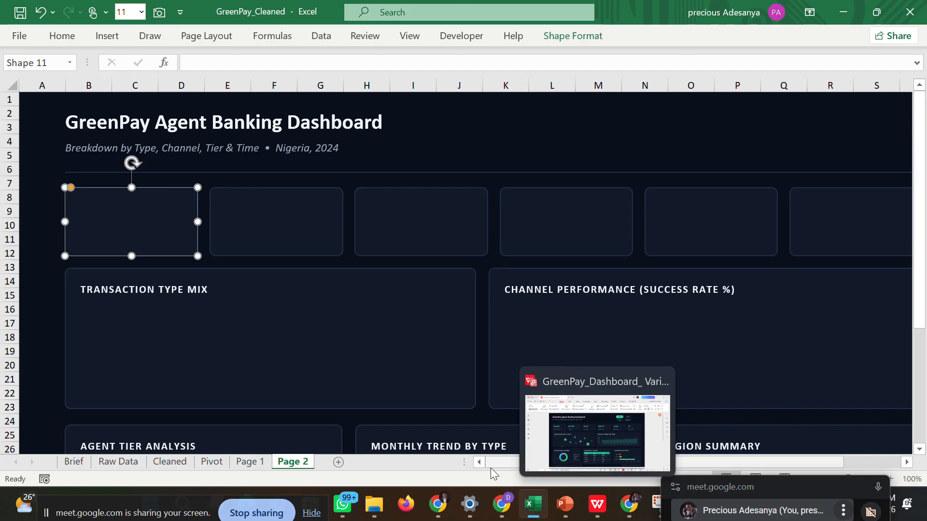
left_click(213, 462)
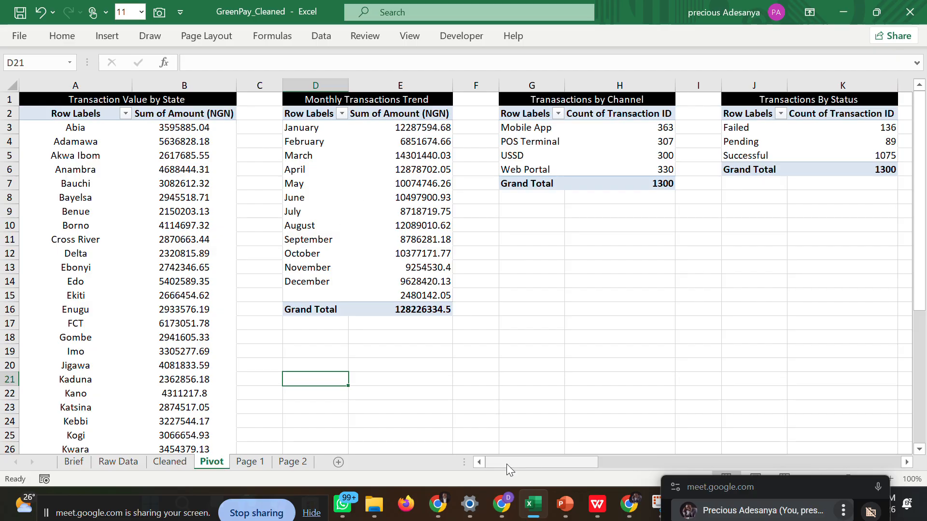
left_click_drag(505, 463, 754, 461)
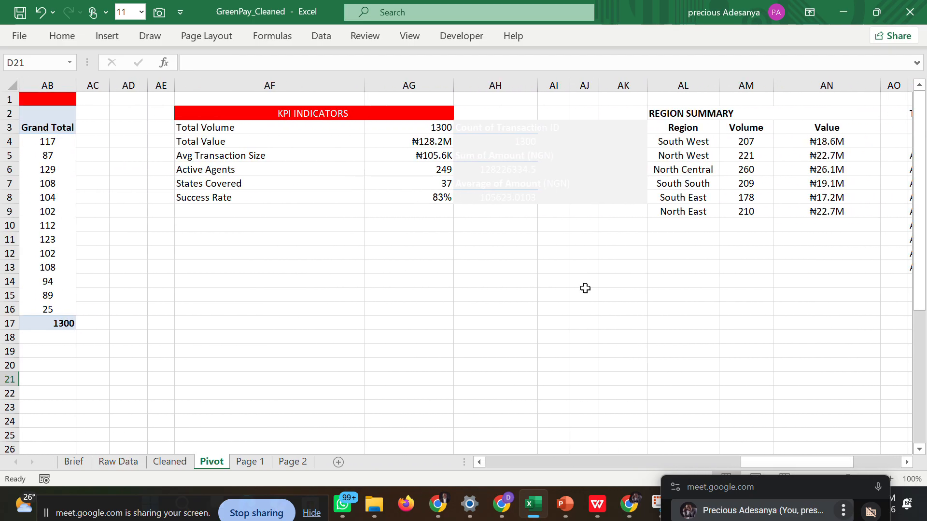
left_click(288, 141)
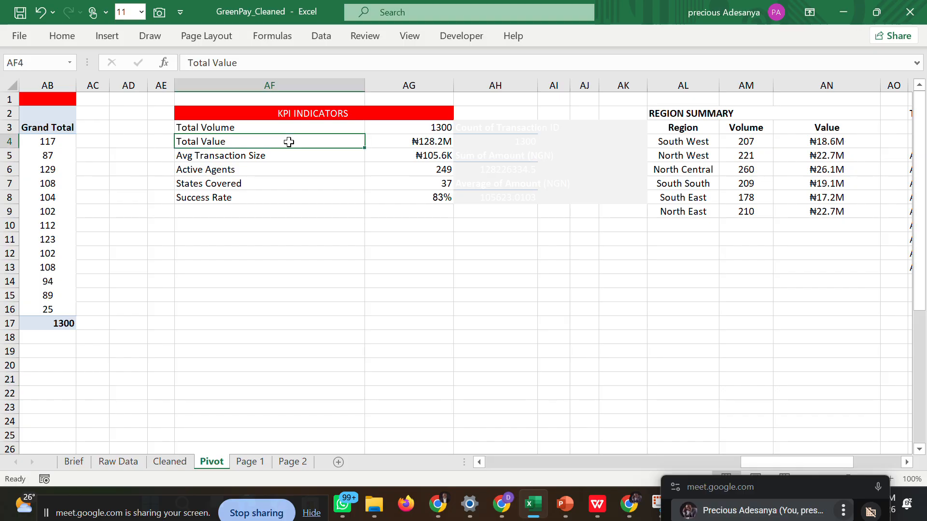
left_click(241, 156)
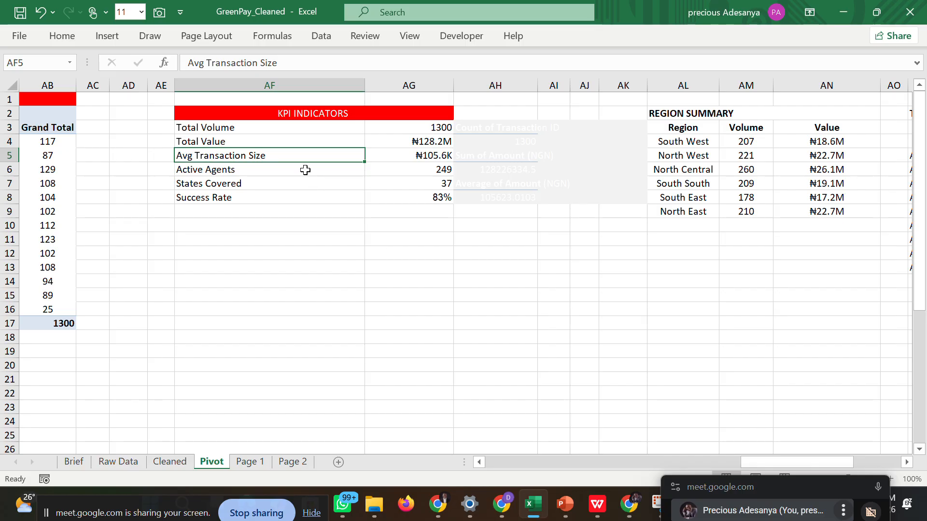
left_click(264, 142)
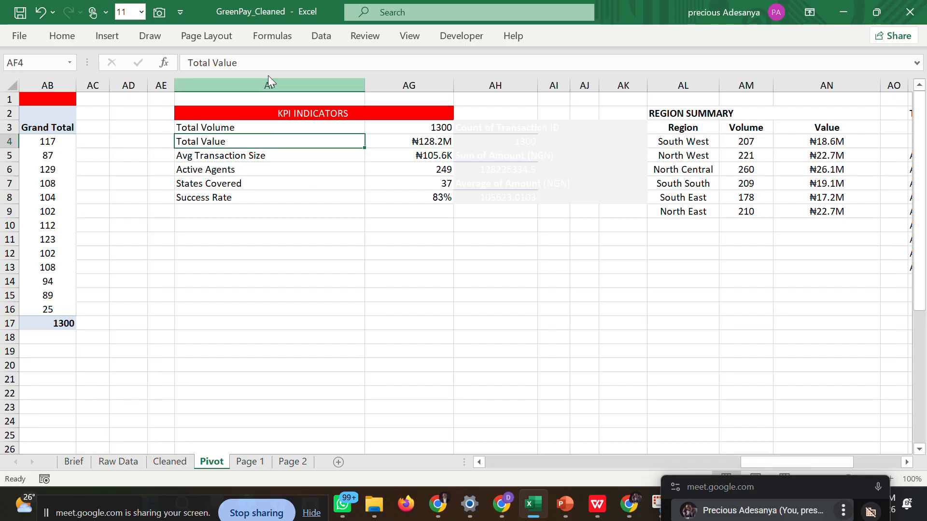
left_click(596, 506)
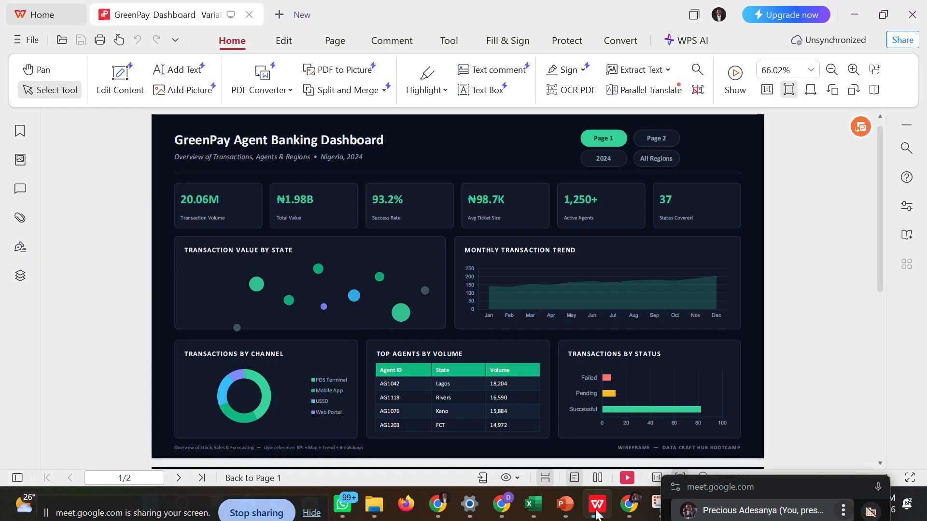
mouse_move(579, 506)
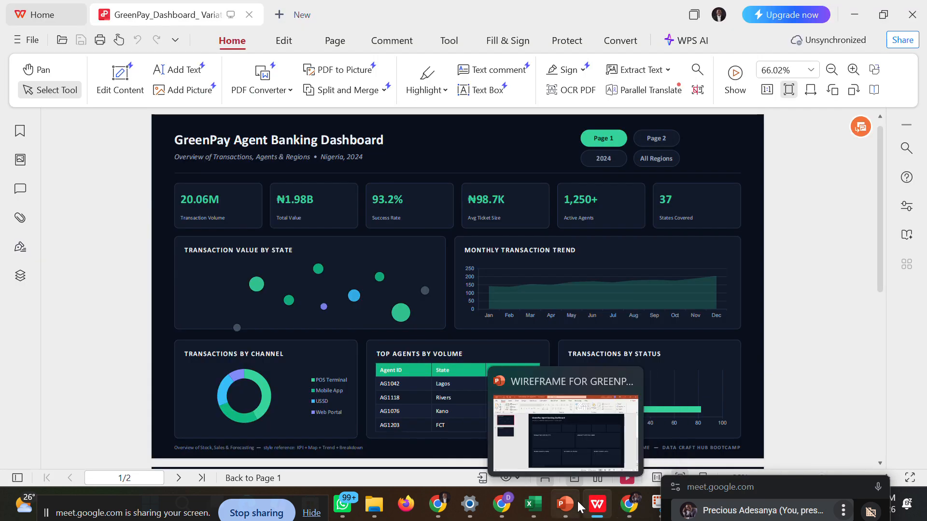
mouse_move(541, 507)
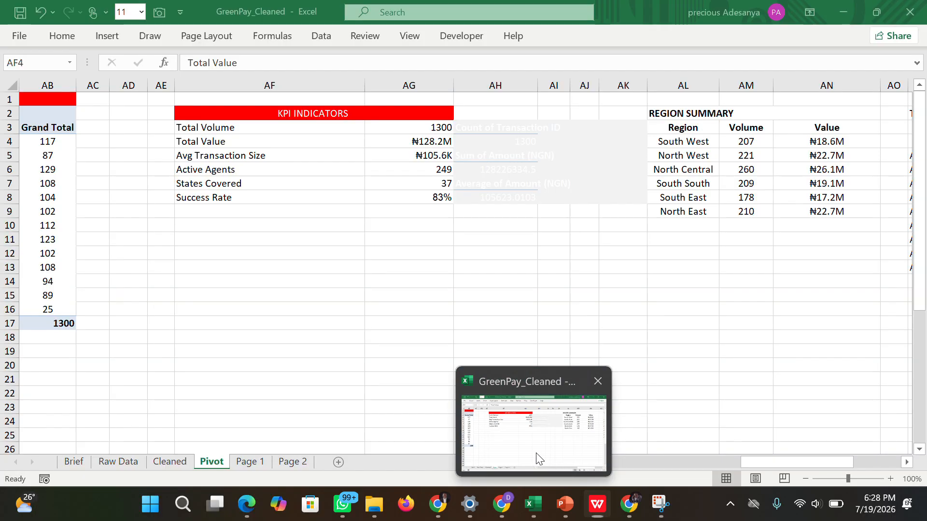
left_click(533, 456)
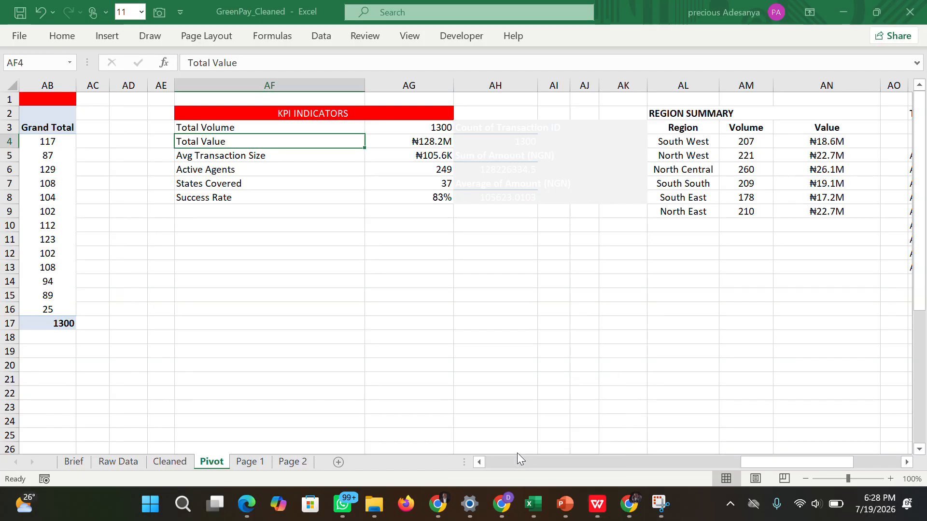
Link the first KPI card on the Page 1 sheet to the Total Value figure with the formula =Pivot!AG4.
left_click(261, 462)
left_click(98, 202)
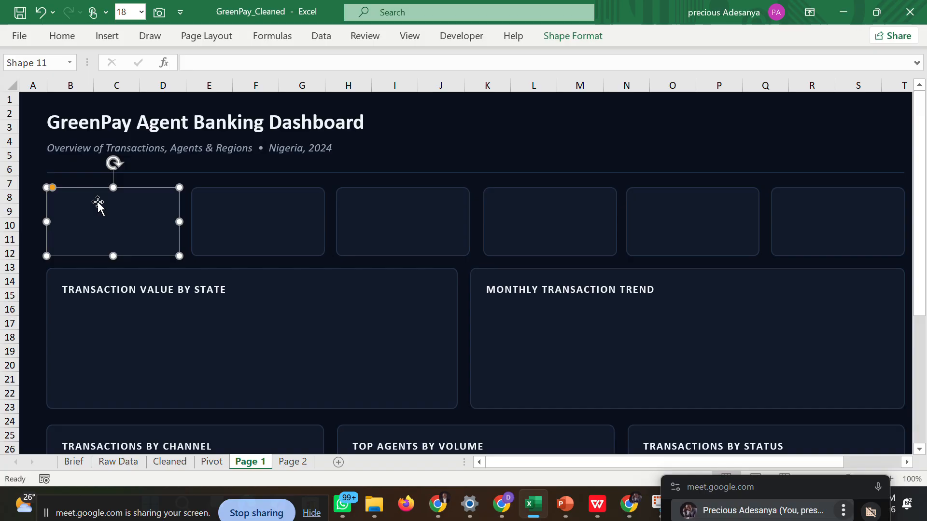
left_click(916, 64)
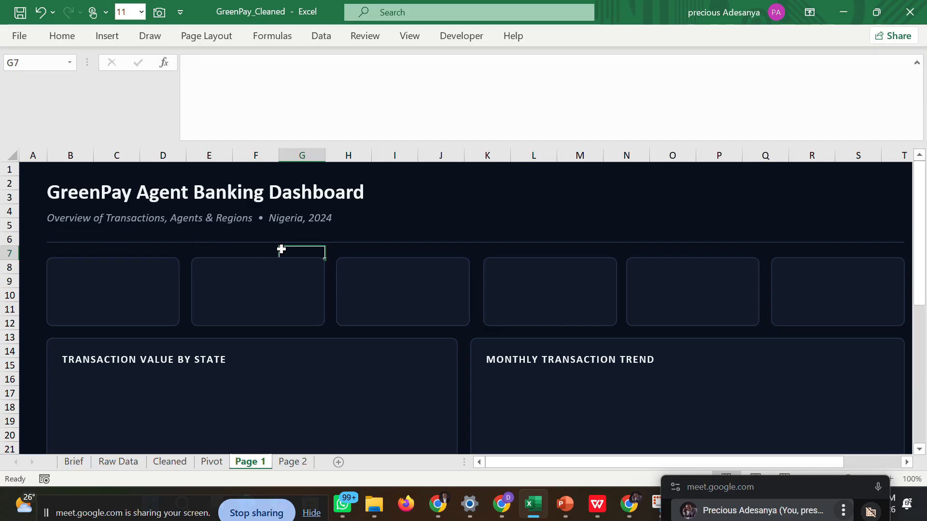
left_click(119, 283)
left_click(193, 82)
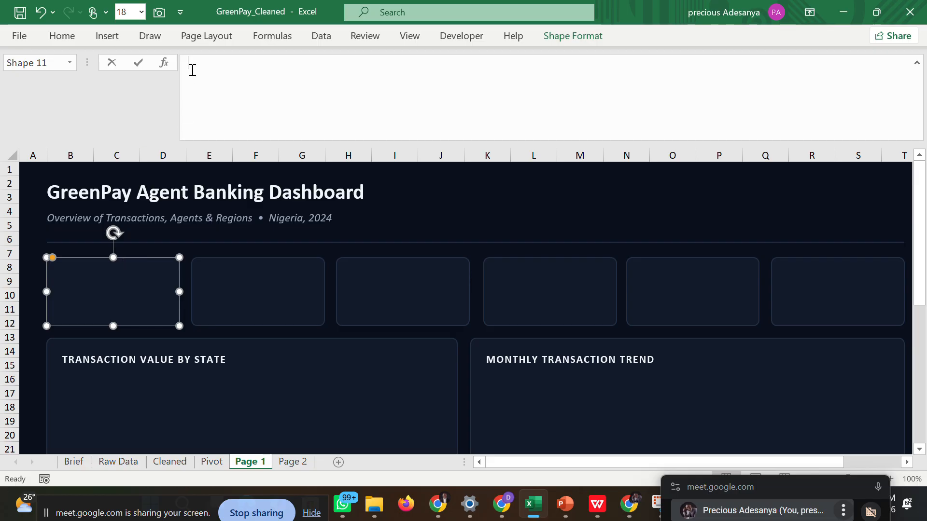
type("=")
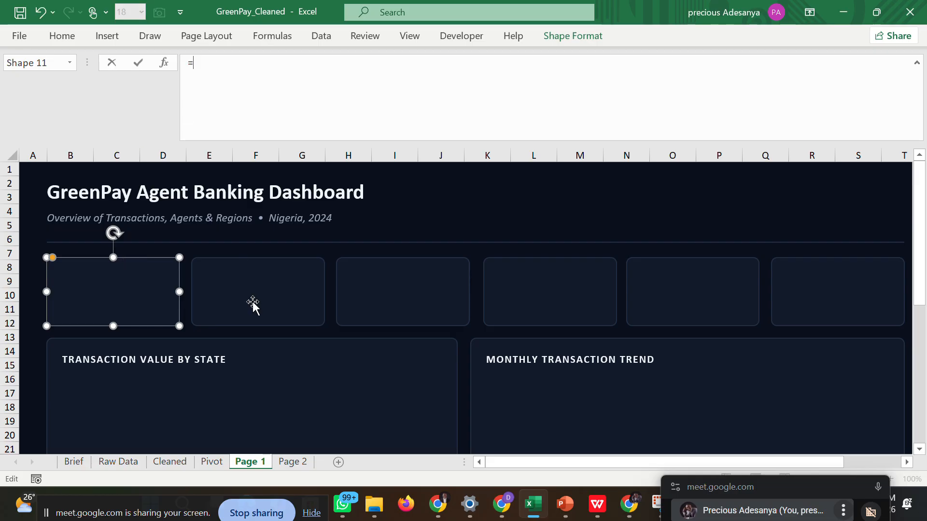
left_click(204, 459)
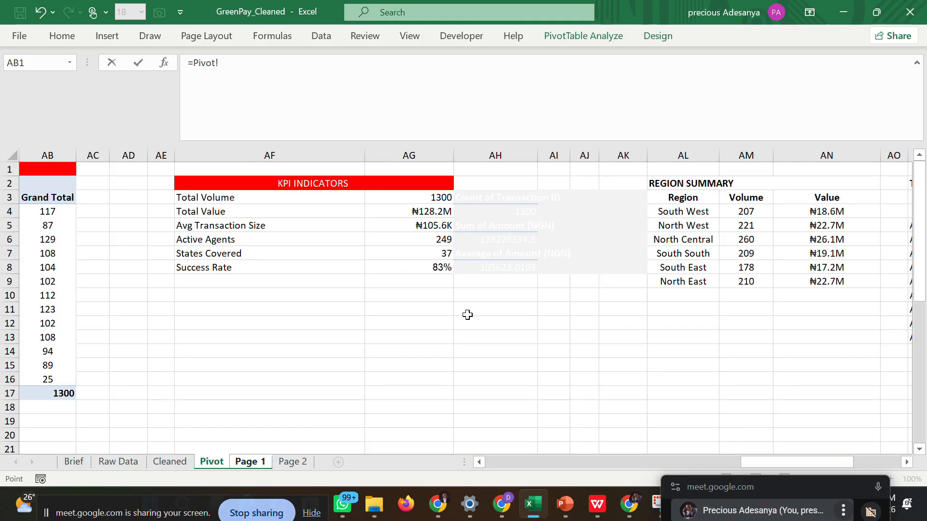
left_click(419, 211)
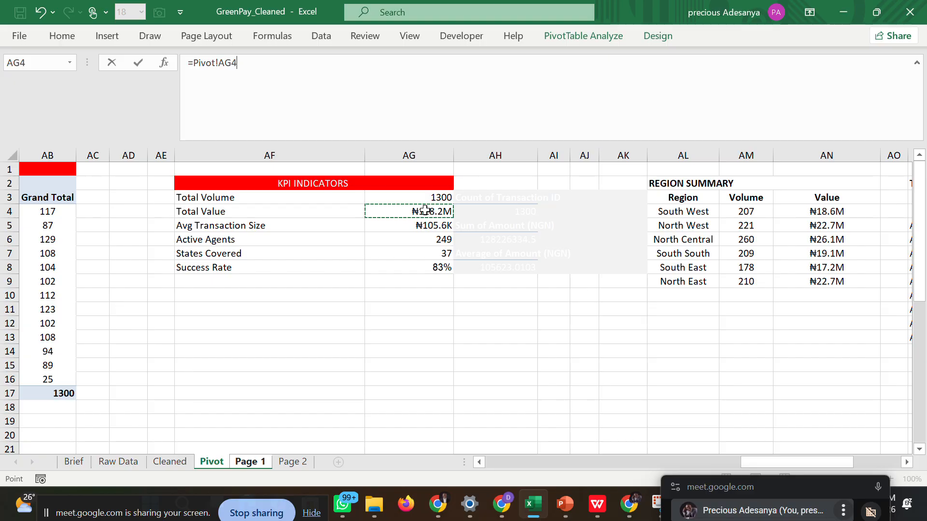
key("Return")
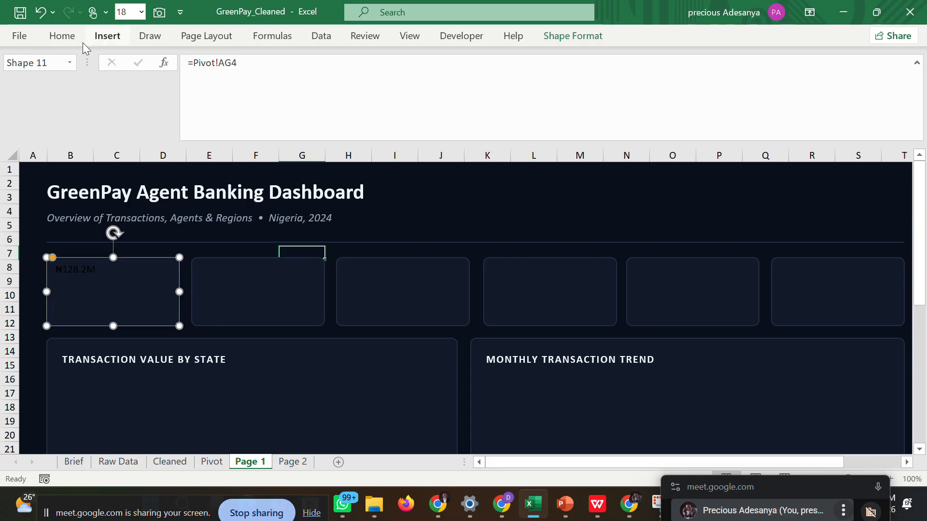
Color the value in the first KPI card with the custom green #34d399.
left_click(64, 37)
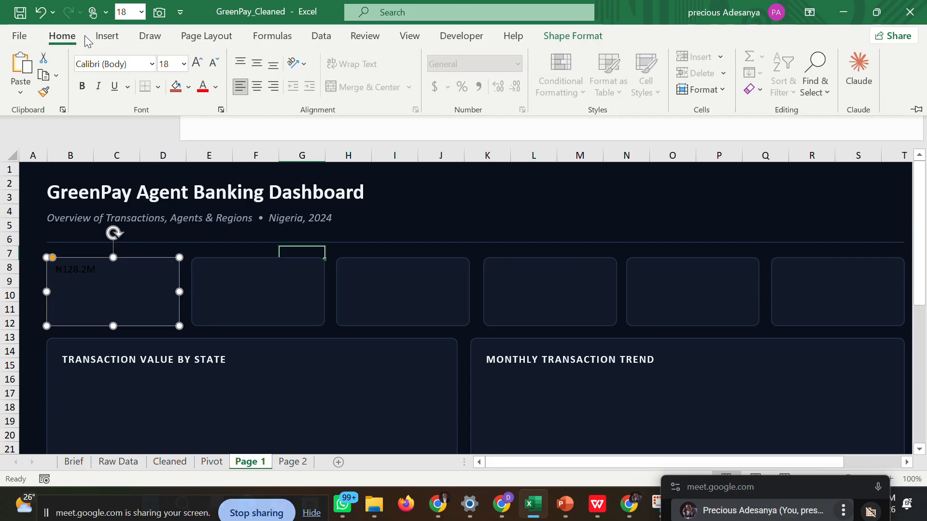
left_click(215, 86)
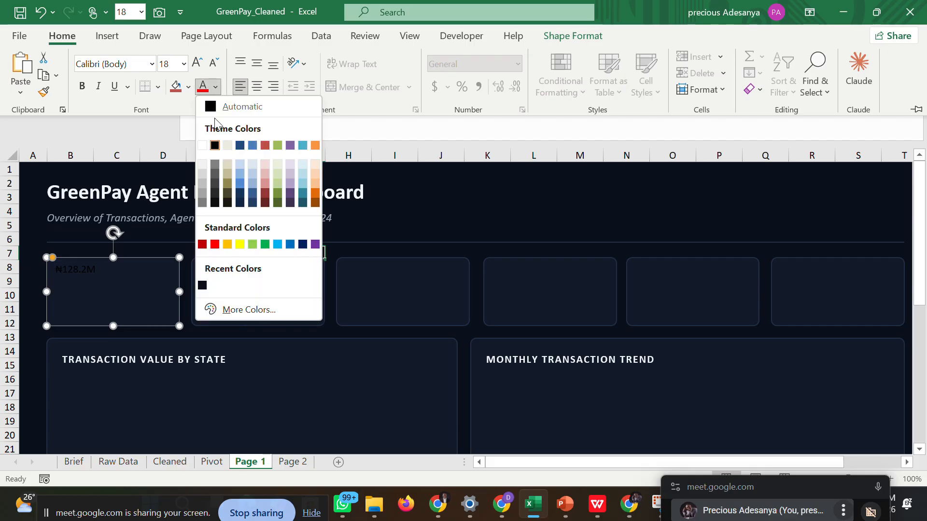
left_click(241, 311)
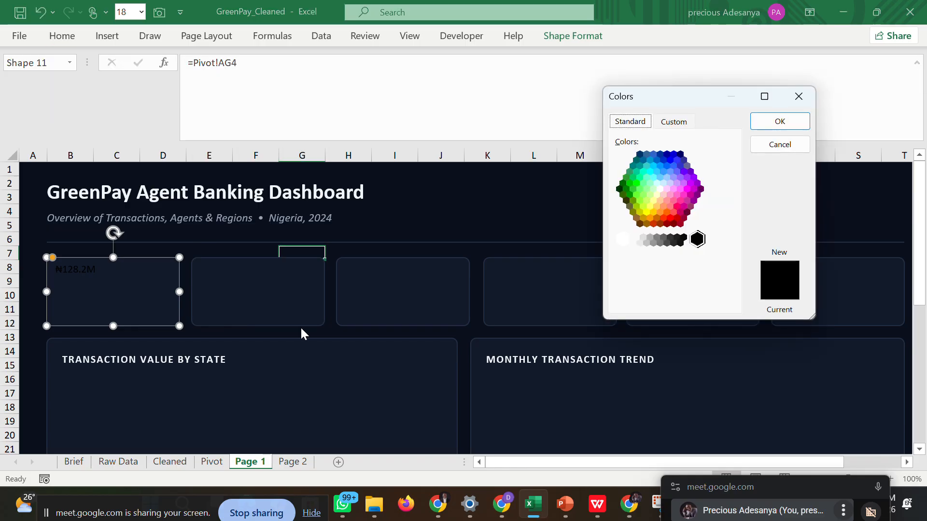
left_click(675, 121)
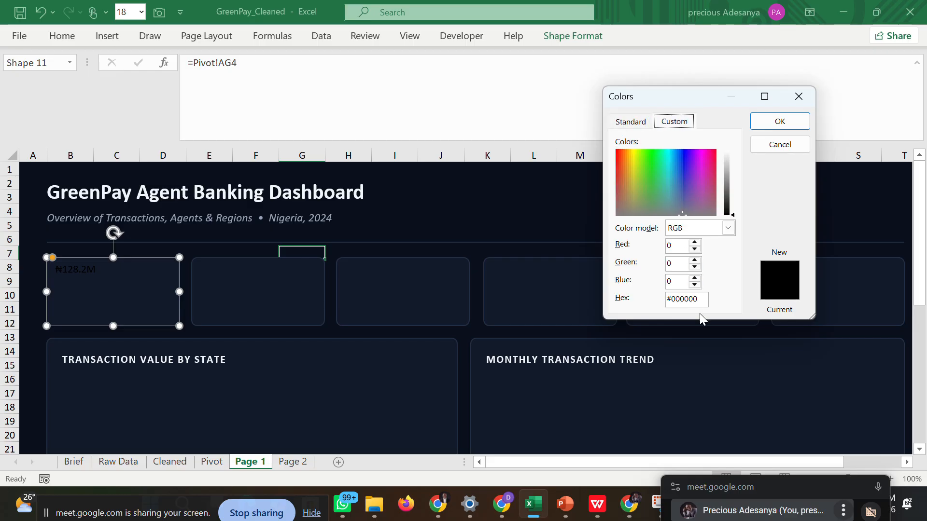
left_click_drag(699, 300, 658, 302)
type("#")
type("34d399")
left_click(775, 125)
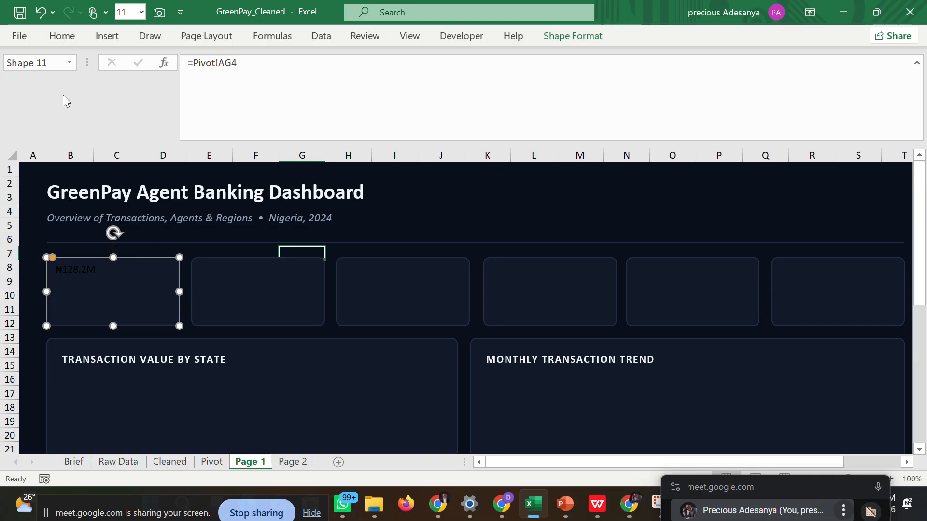
left_click(72, 39)
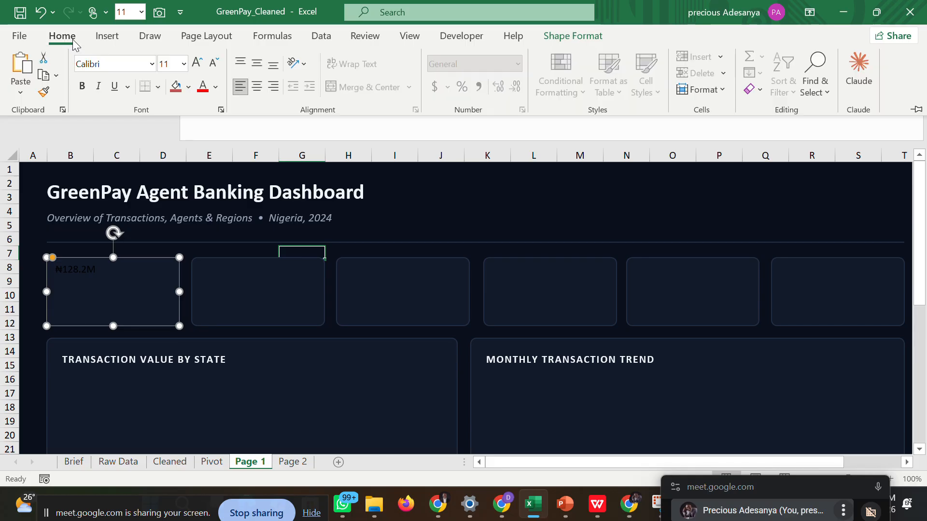
left_click(217, 87)
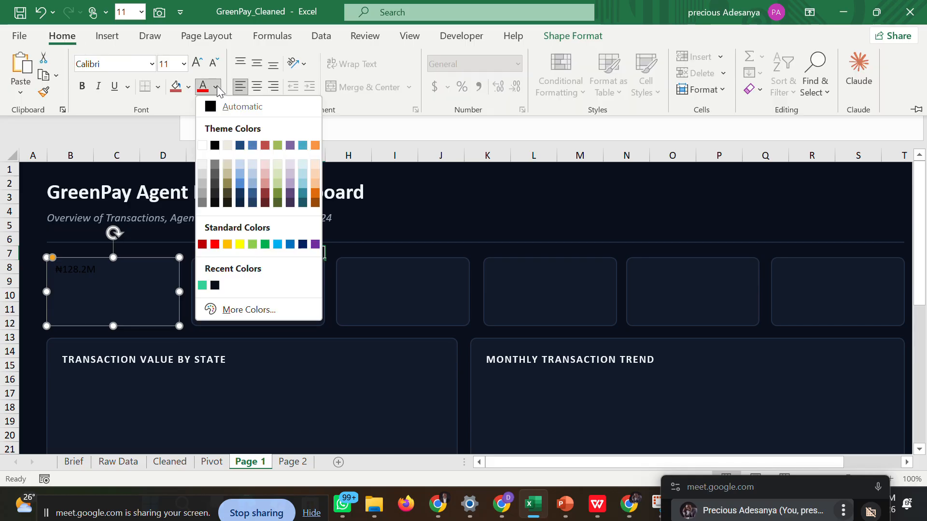
left_click(202, 285)
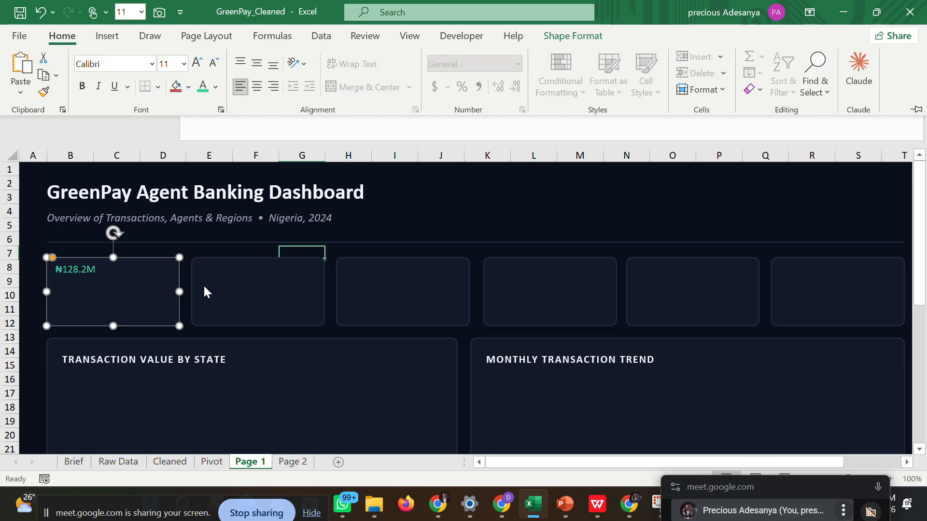
Set the first KPI card's value to font size 20 and center it horizontally in the card.
left_click(184, 64)
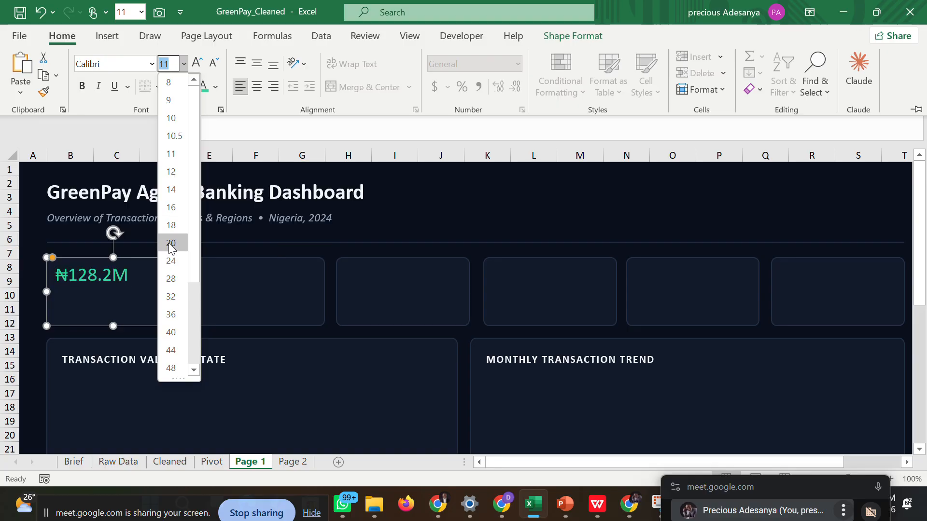
key("Escape")
type("20")
key("Return")
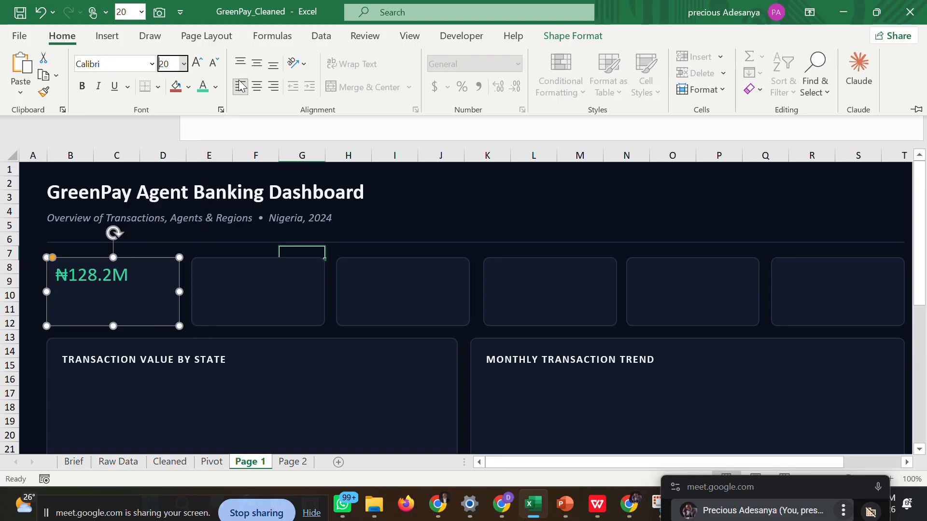
left_click(260, 85)
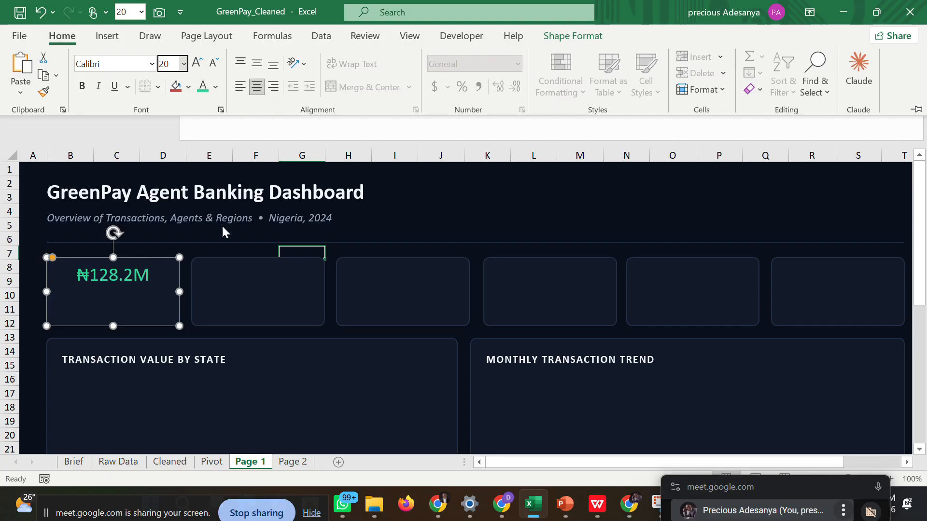
key("ctrl+F1")
left_click(190, 248)
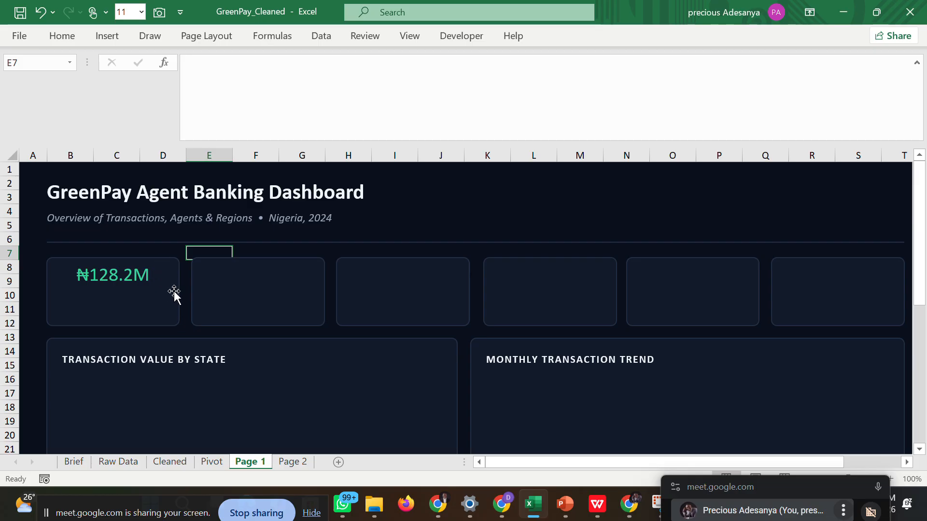
Compare the Page 1 sheet's cards and lower panels with the dashboard reference PDF in WPS, returning to Excel.
left_click_drag(923, 230, 848, 397)
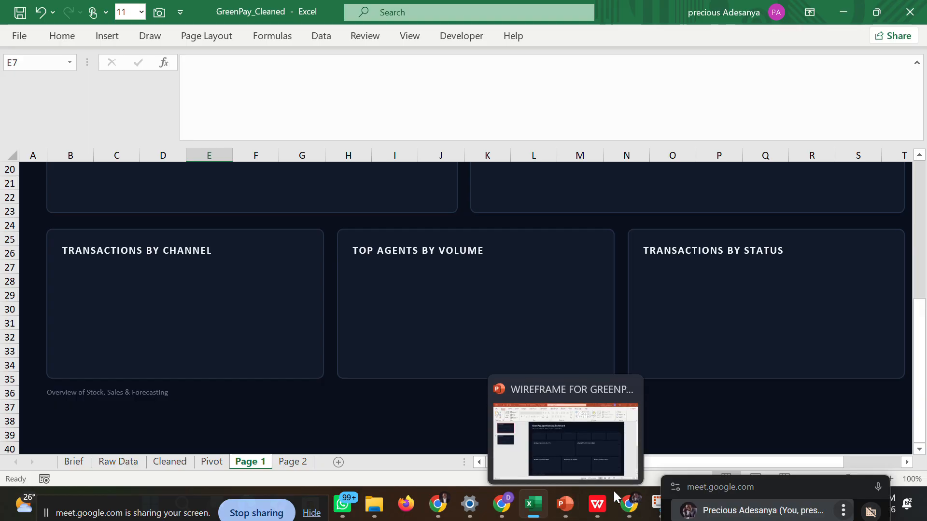
mouse_move(597, 505)
left_click(591, 455)
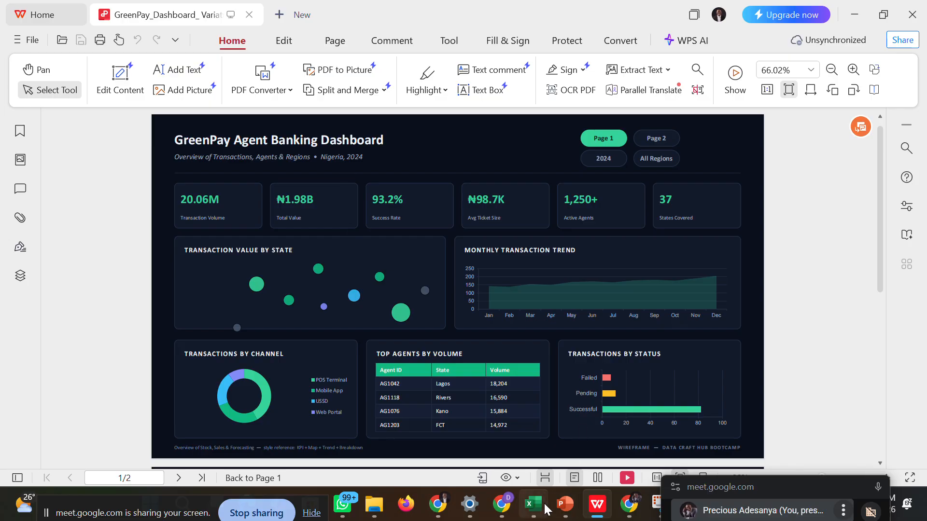
mouse_move(545, 504)
left_click(540, 441)
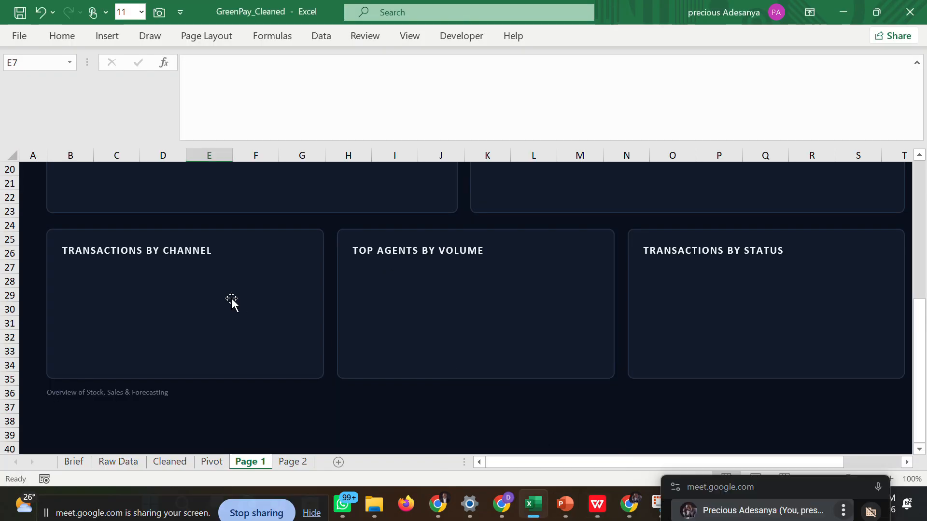
left_click_drag(921, 328, 925, 200)
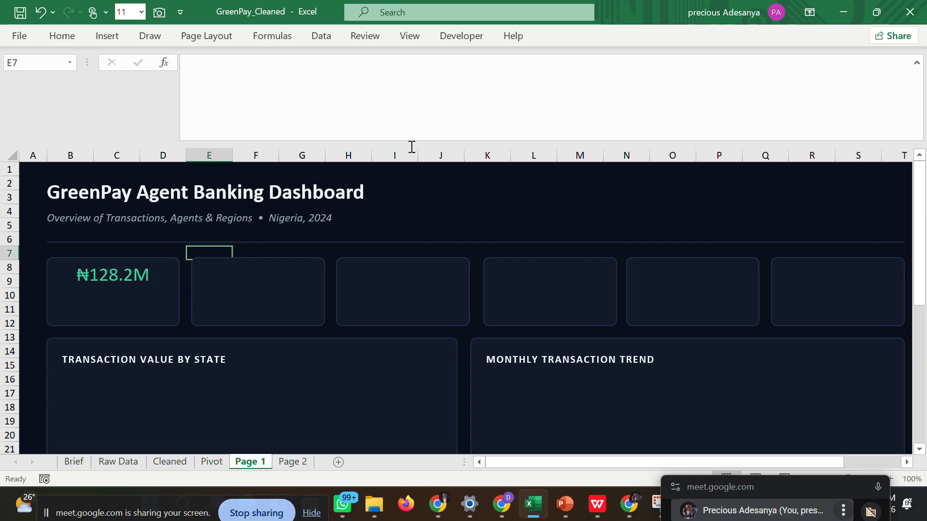
left_click(83, 315)
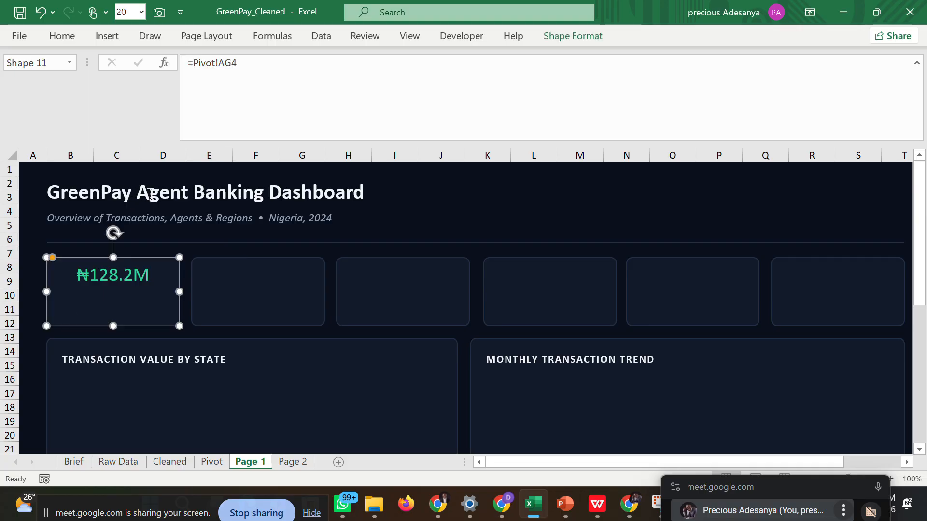
left_click(199, 249)
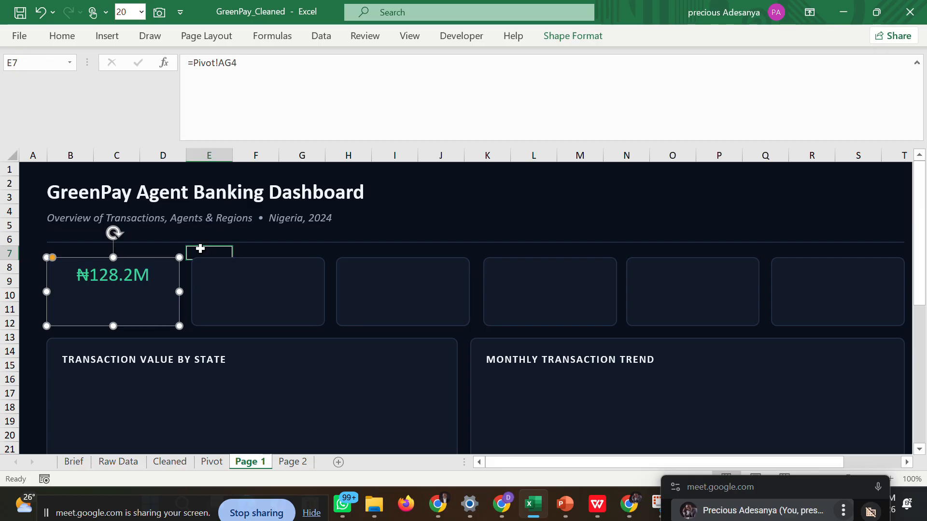
Insert a narrow text box beneath the value inside the first KPI card and shorten its width slightly.
left_click(131, 276)
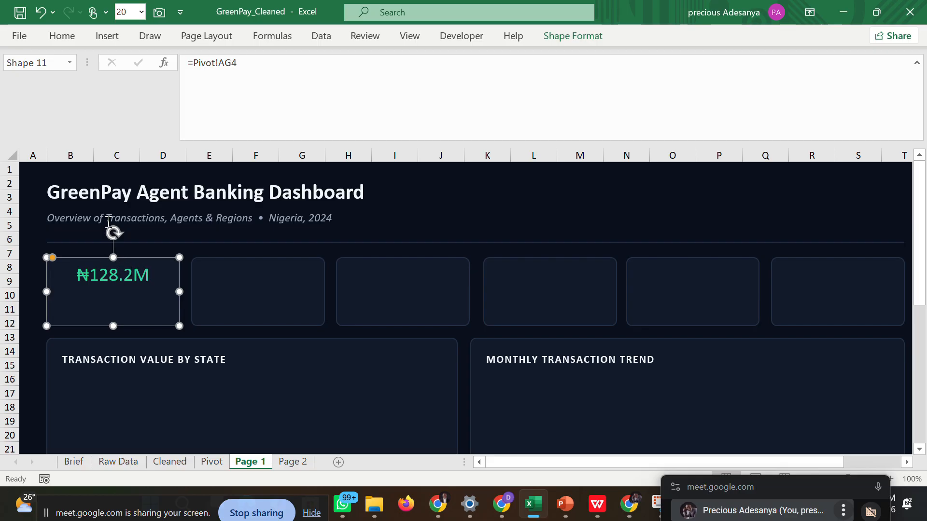
left_click(63, 36)
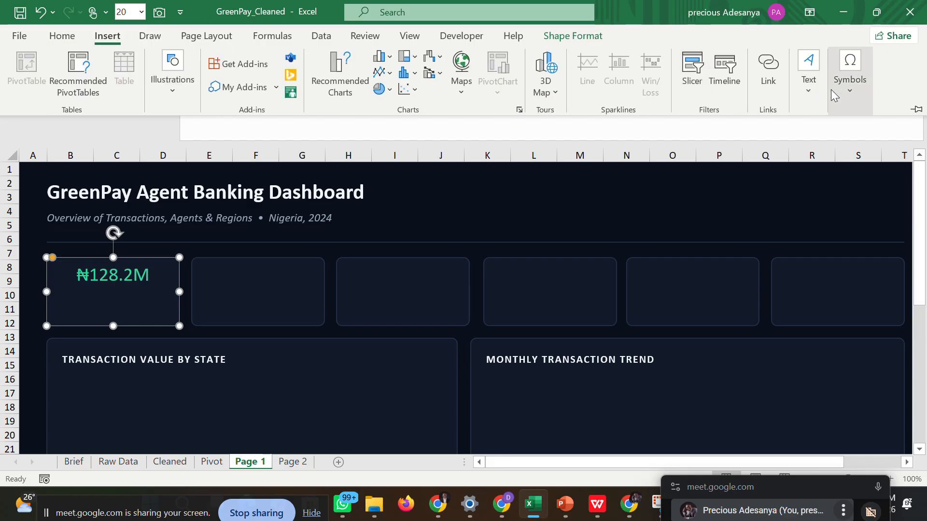
left_click(804, 91)
left_click(759, 154)
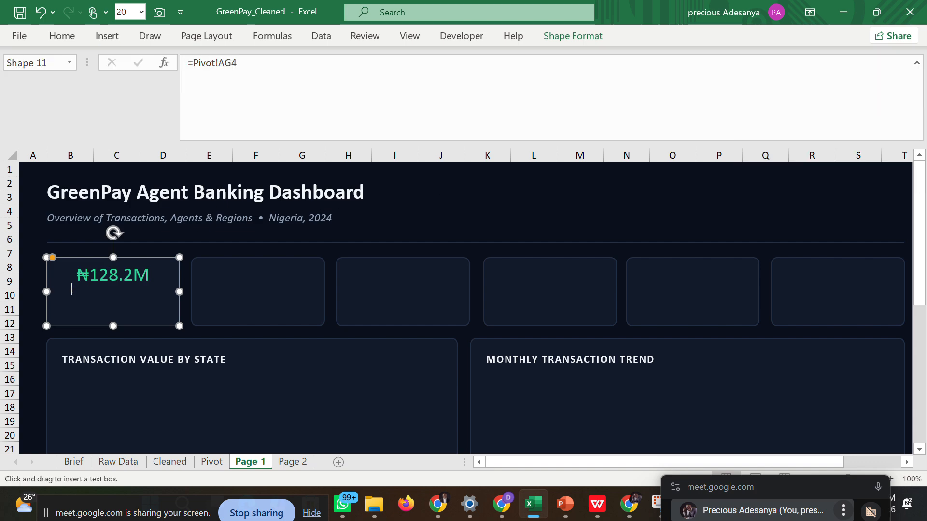
left_click_drag(72, 295, 163, 311)
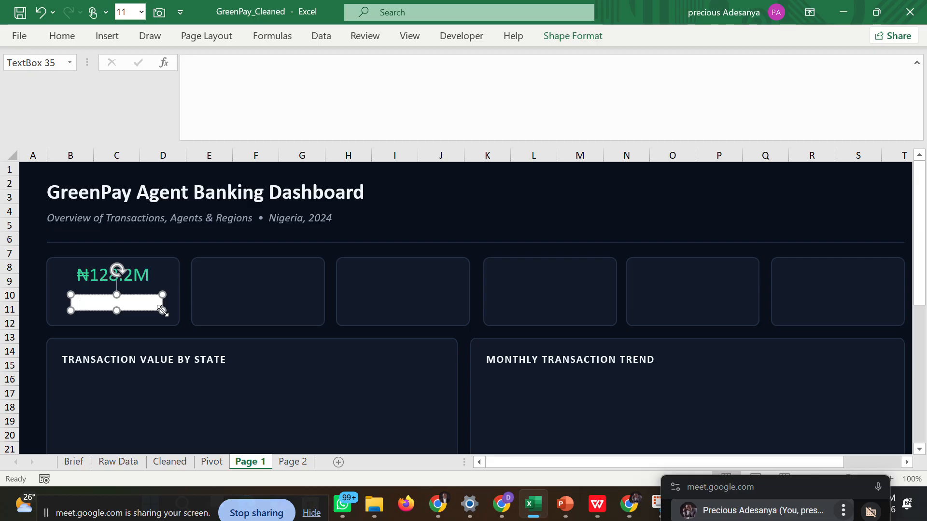
left_click_drag(163, 311, 153, 310)
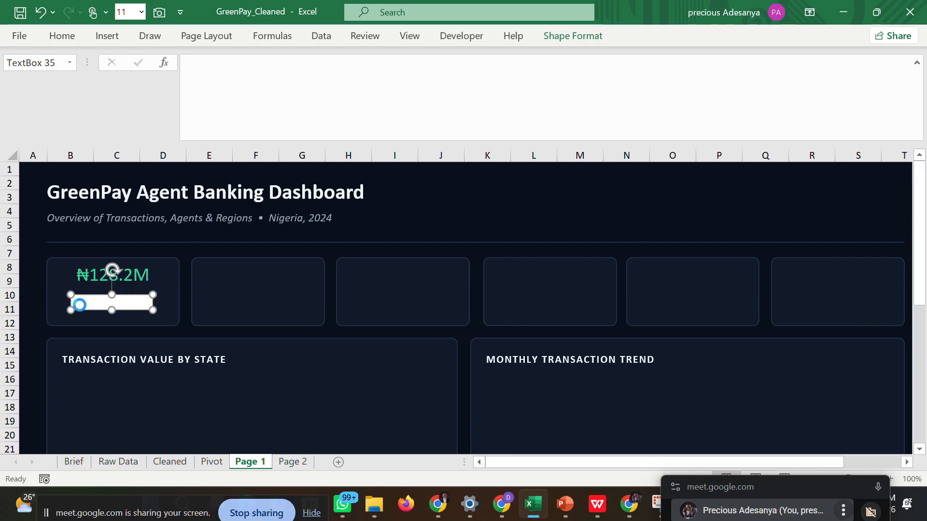
Label the new text box in the first KPI card "Total Value", undoing the accidental paste of copied dashboard shapes.
key("ctrl+v")
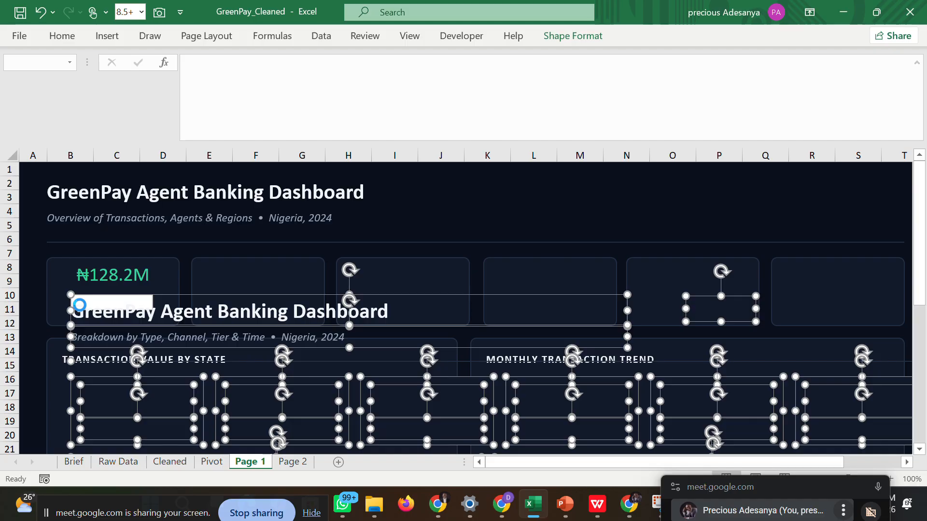
key("ctrl+z")
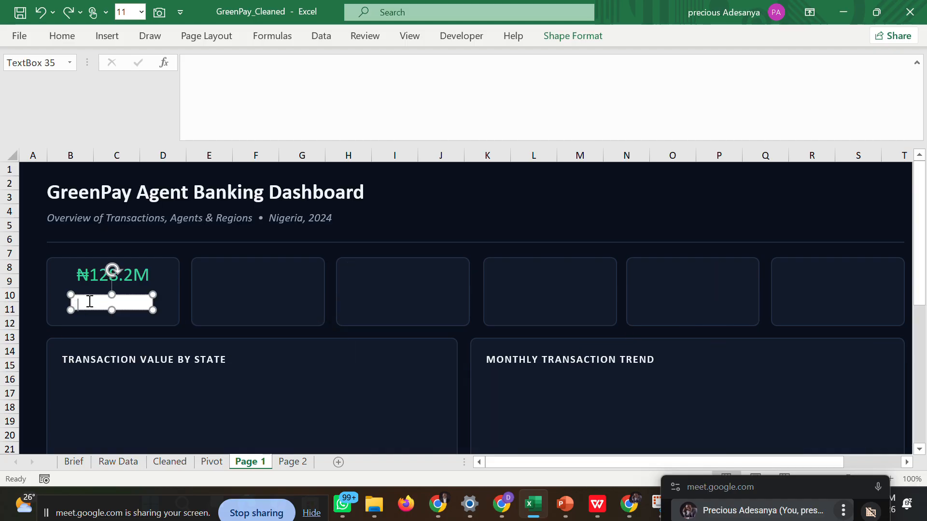
type("T")
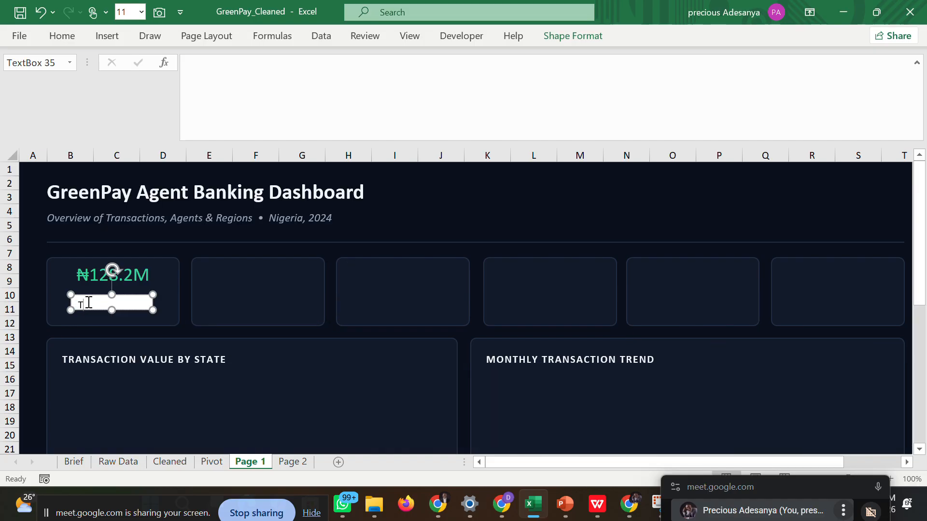
type("otal Value")
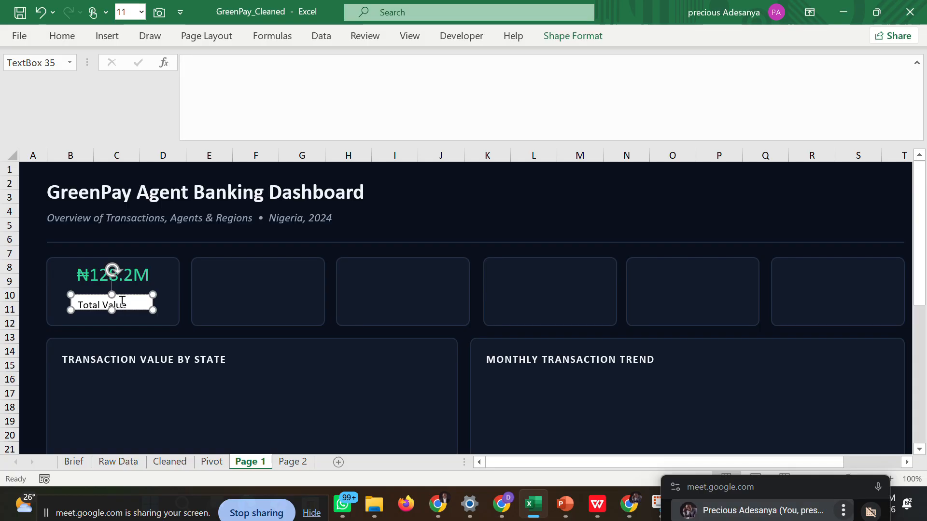
Select the "Total Value" label text in the first KPI card and glance at the Google Meet call window, returning to Excel.
left_click_drag(130, 305, 77, 309)
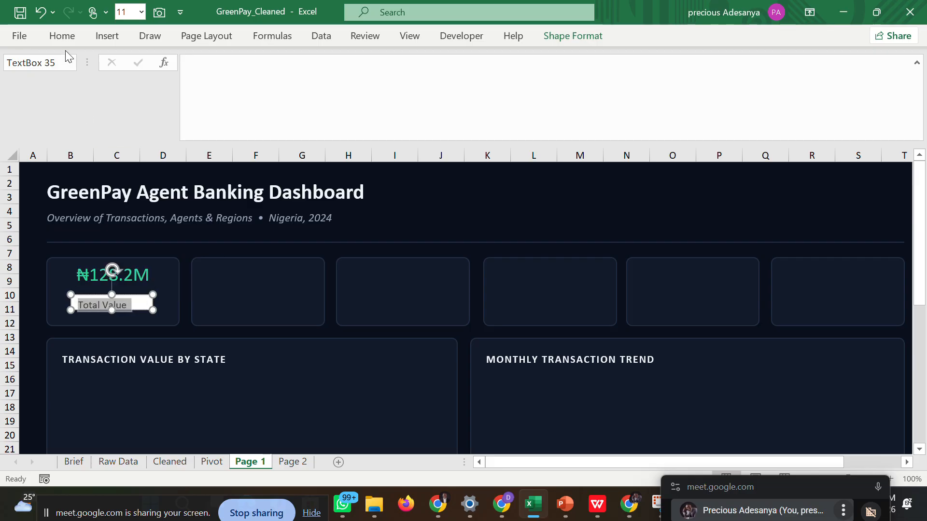
left_click(62, 36)
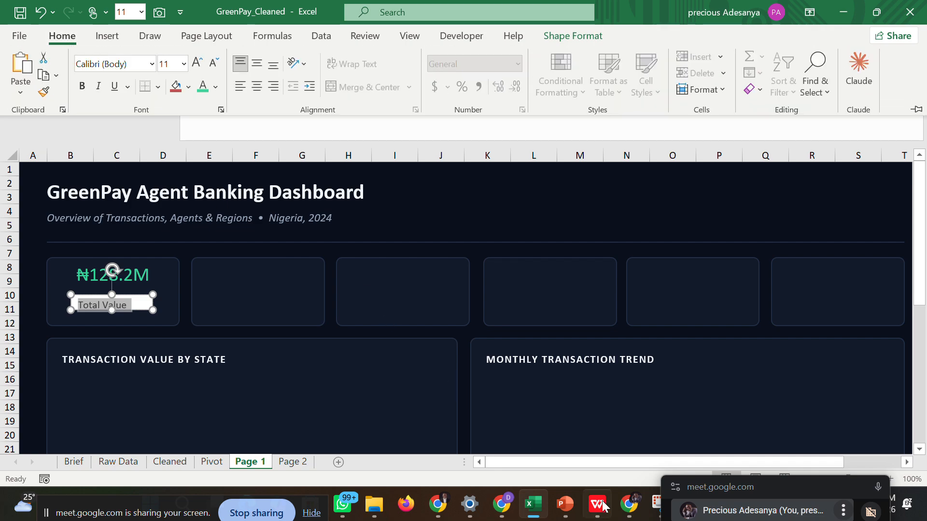
mouse_move(629, 509)
left_click(552, 438)
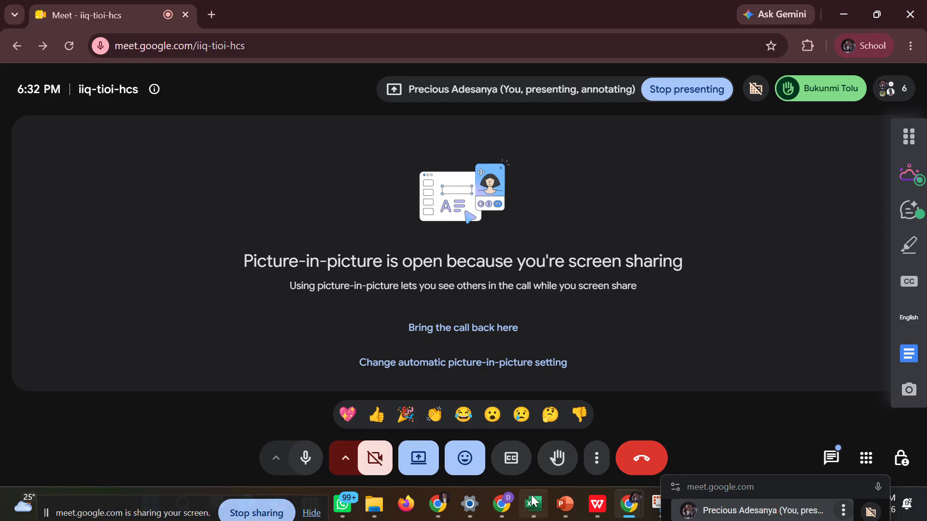
mouse_move(533, 501)
left_click(504, 439)
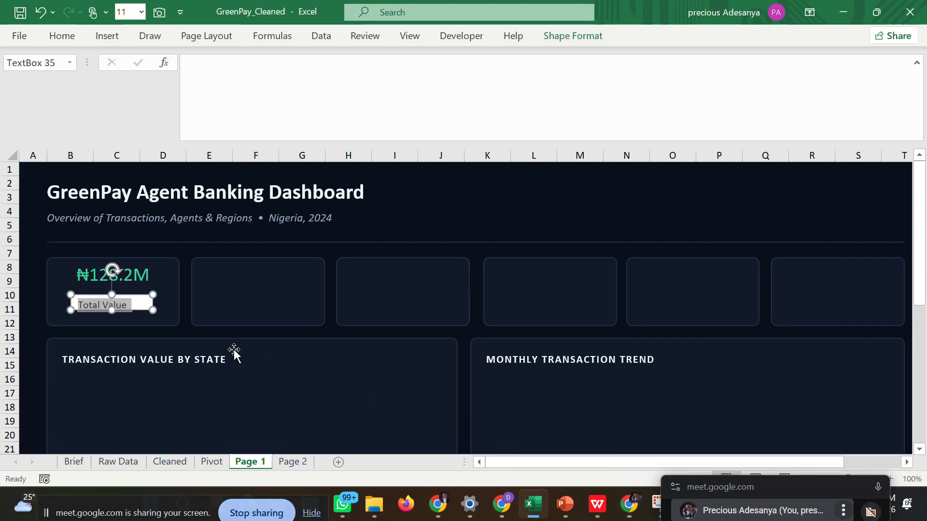
Set the font color of the "Total Value" label in the first KPI card to custom hex #94A3B8.
left_click(61, 35)
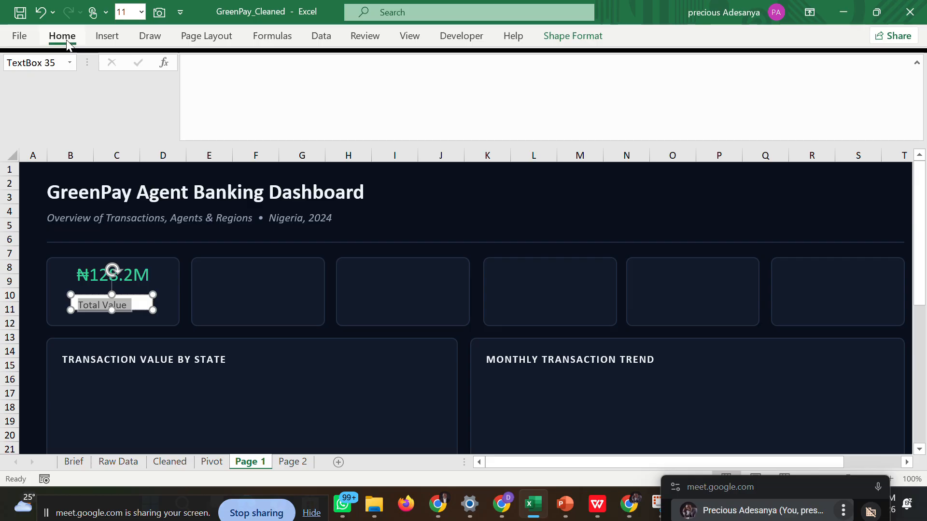
left_click(217, 87)
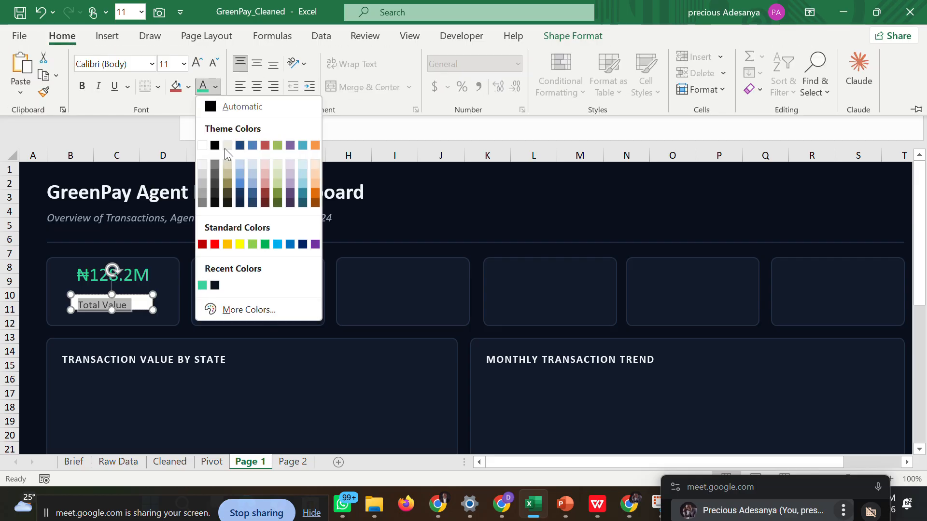
left_click(250, 309)
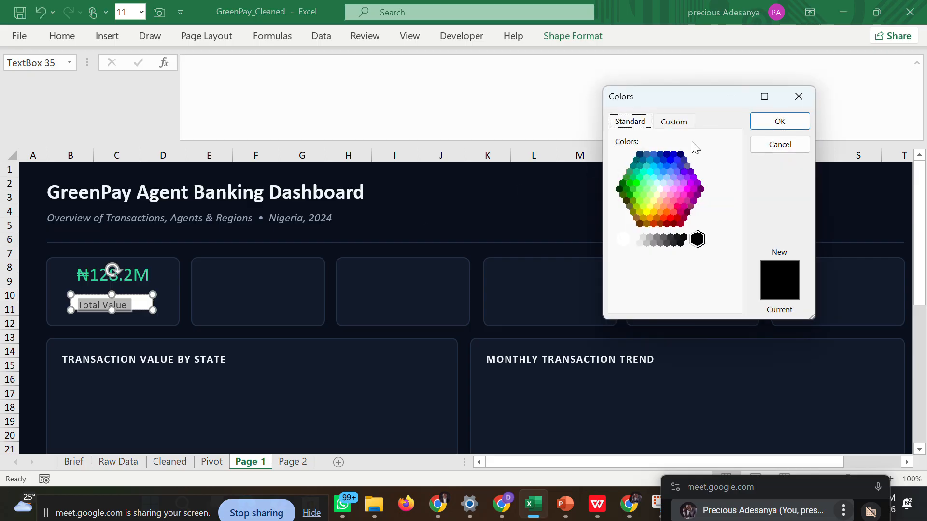
left_click(670, 126)
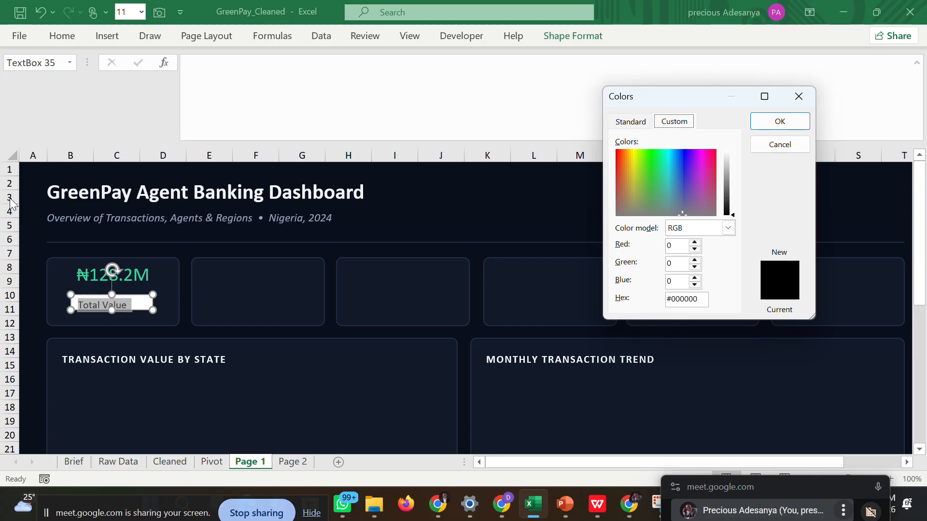
left_click(703, 304)
left_click_drag(704, 304, 664, 305)
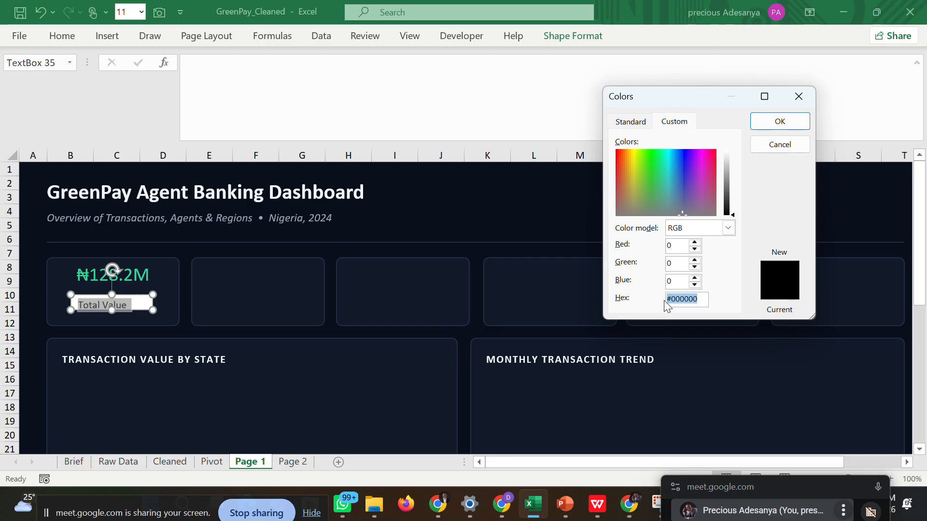
type("#")
left_click(676, 301)
type("94")
type("A3")
type("B8")
left_click(778, 125)
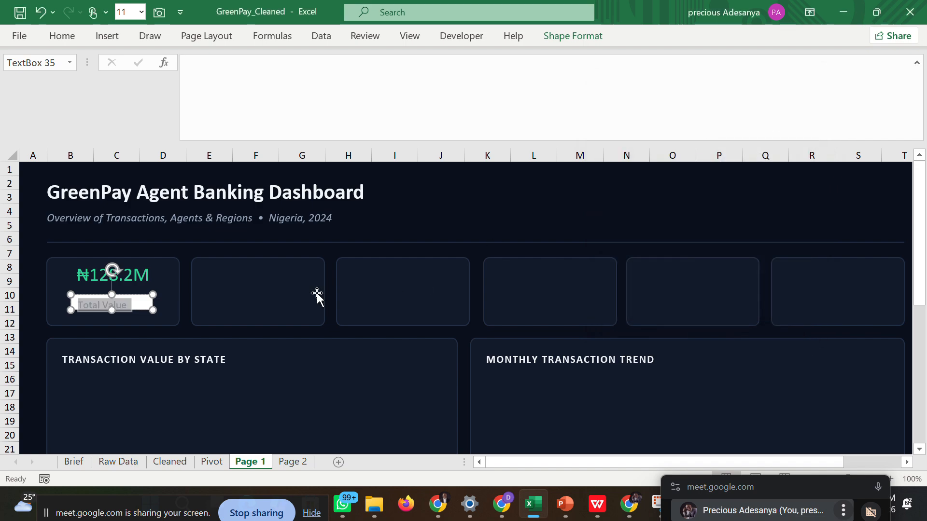
left_click(158, 317)
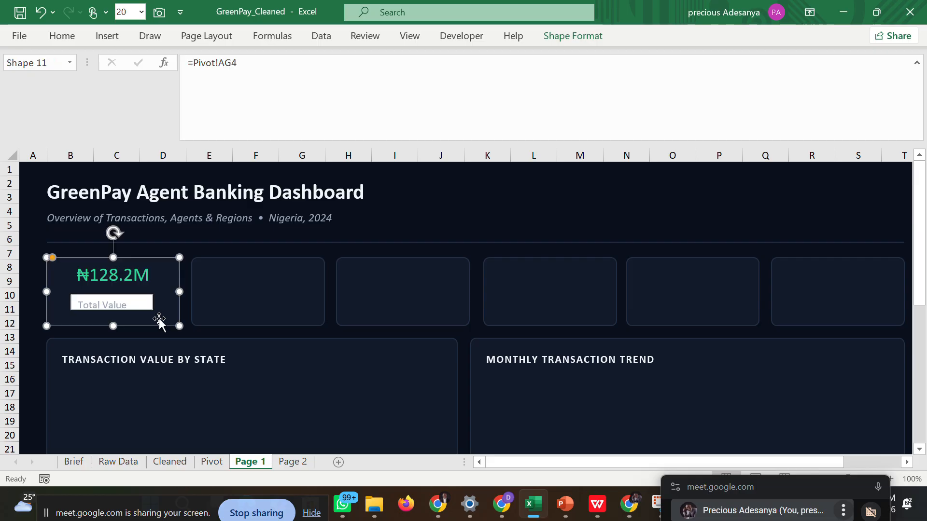
Center the "Total Value" text horizontally within its text box.
left_click(141, 306)
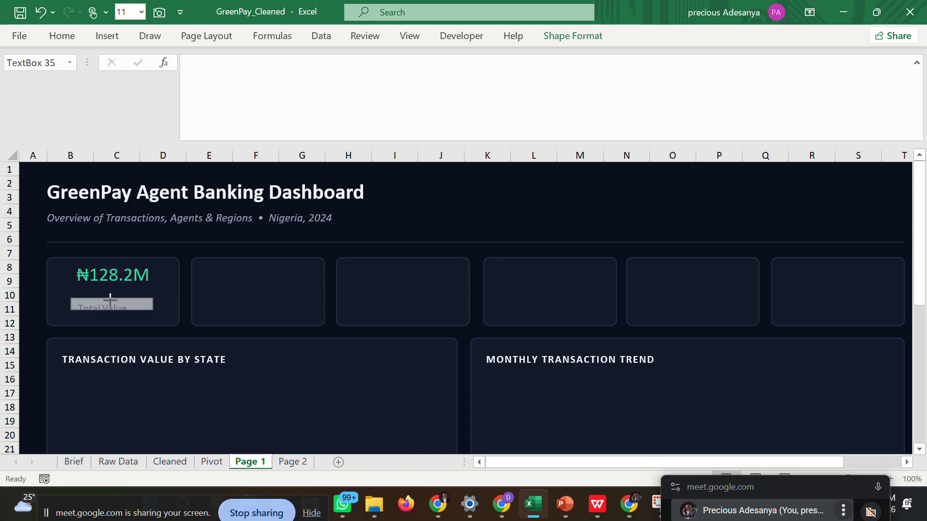
left_click_drag(112, 294, 72, 304)
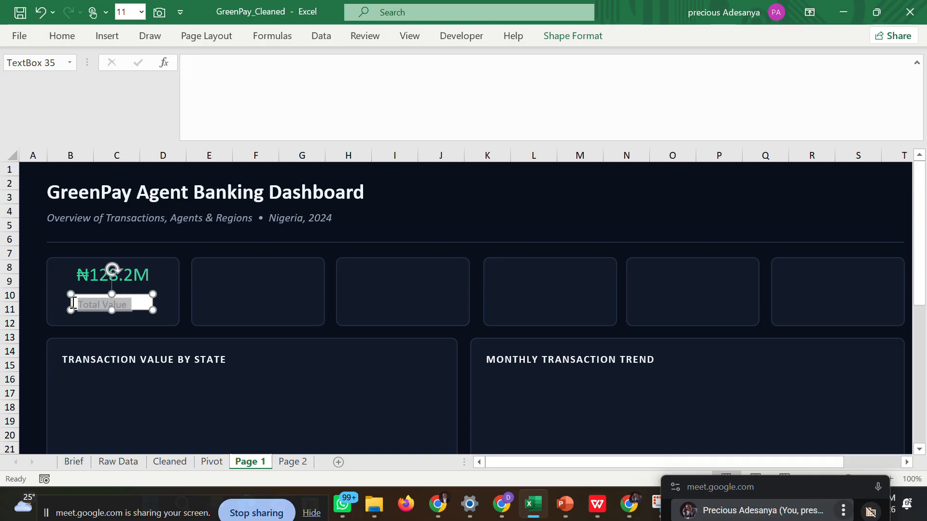
left_click(63, 36)
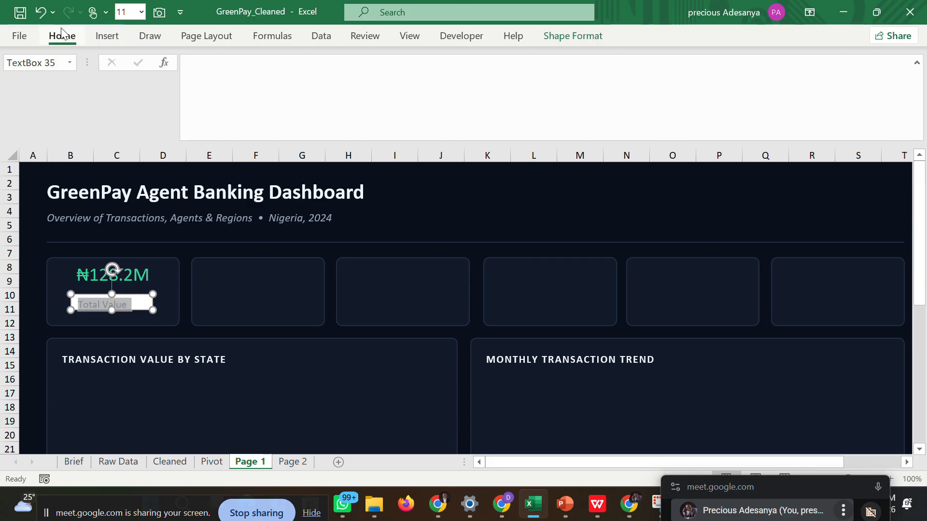
left_click(255, 89)
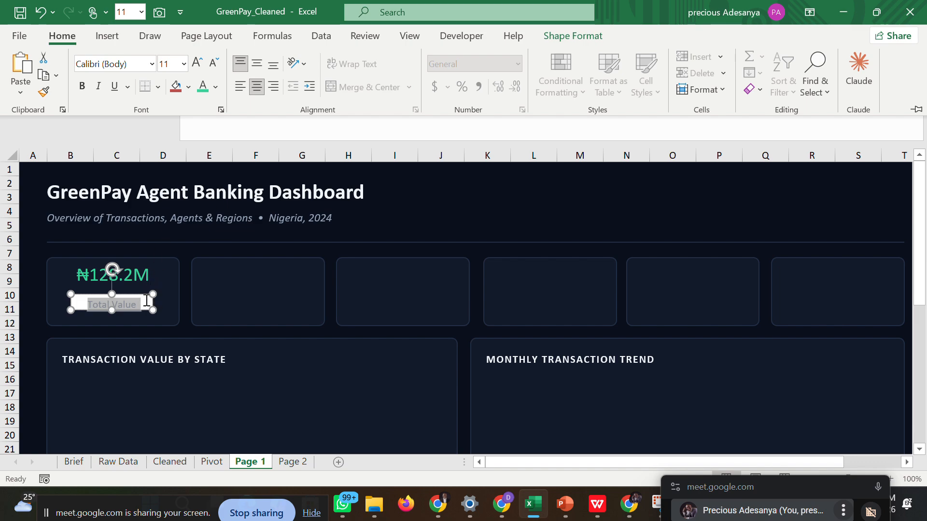
key("ctrl+F1")
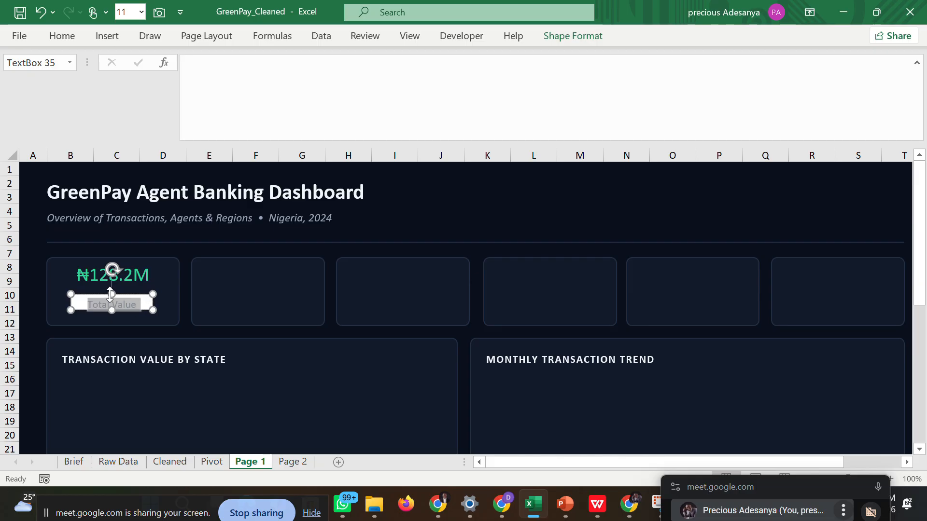
Move the "Total Value" text box down toward the lower edge of the first KPI card.
left_click_drag(101, 295, 100, 304)
left_click_drag(100, 305, 137, 314)
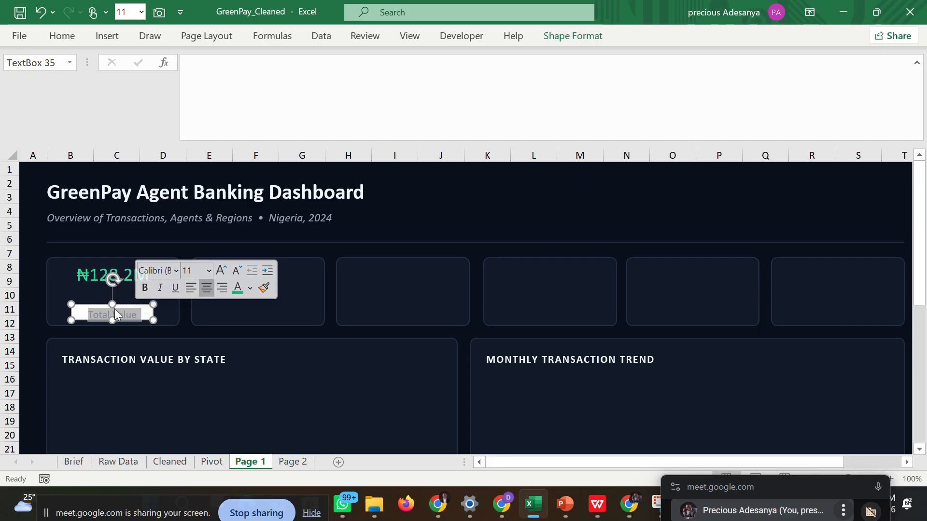
left_click(148, 310)
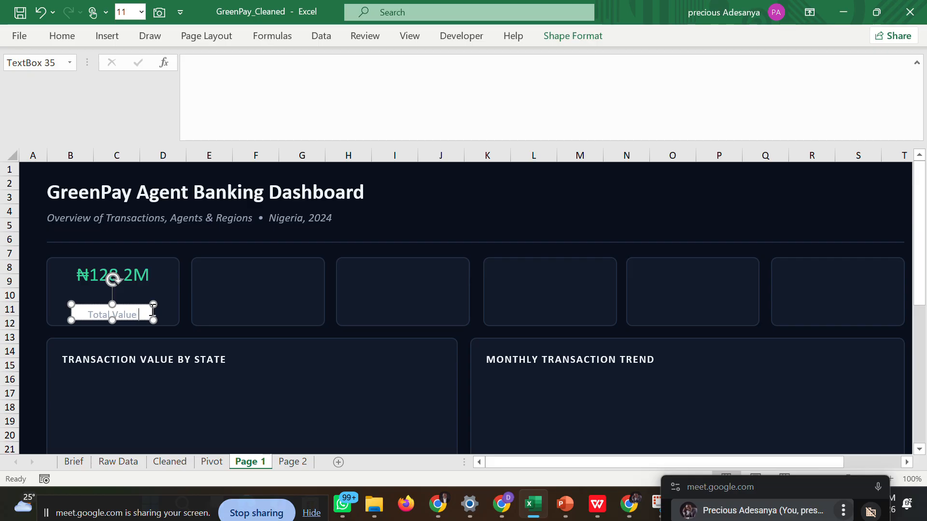
right_click(150, 314)
right_click(150, 315)
right_click(149, 311)
right_click(149, 314)
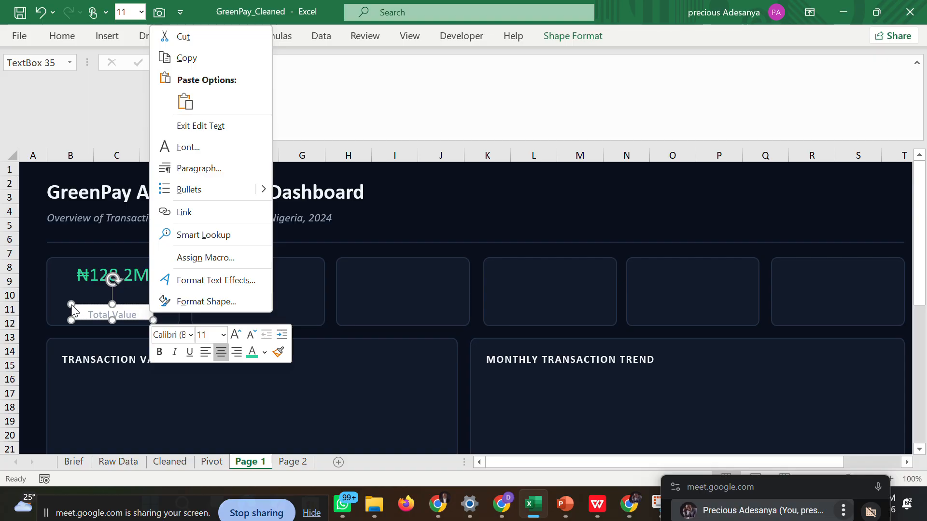
key("Escape")
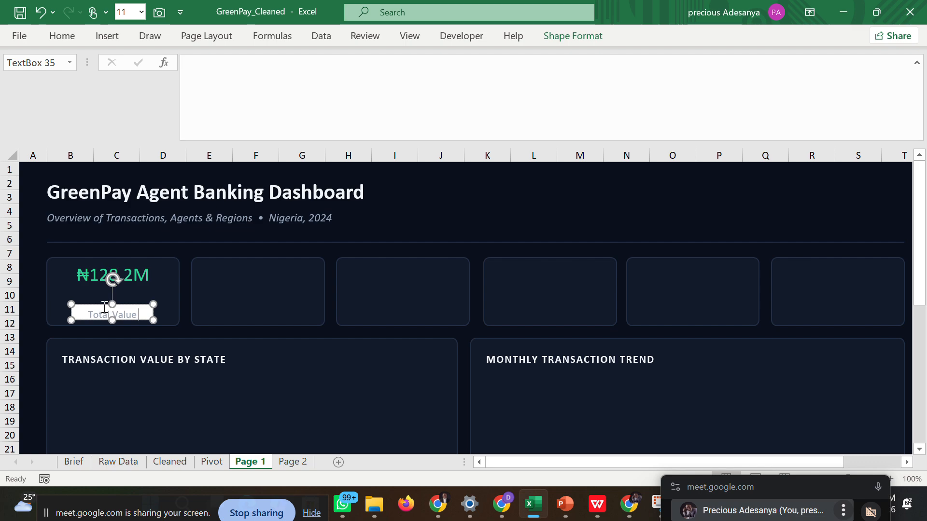
Set the "Total Value" text box outline to custom hex color #121A2B.
right_click(104, 304)
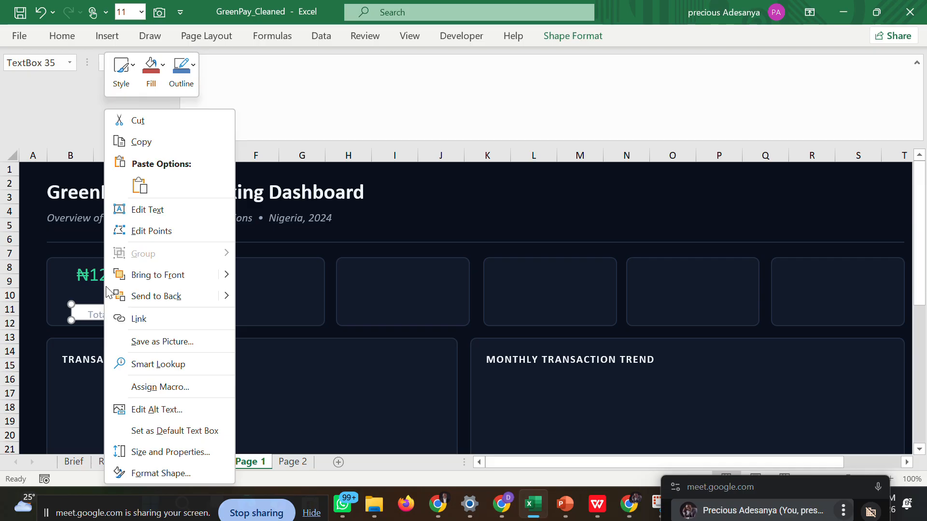
left_click(194, 67)
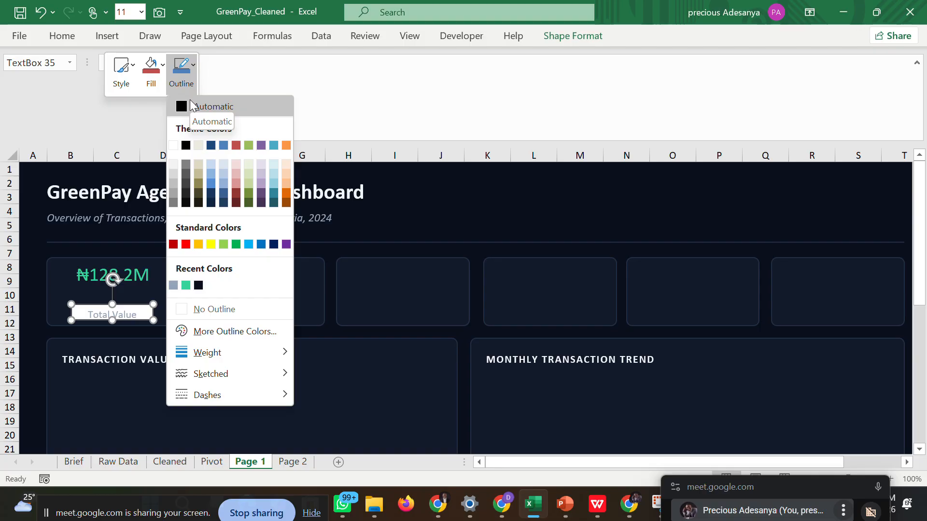
left_click(214, 332)
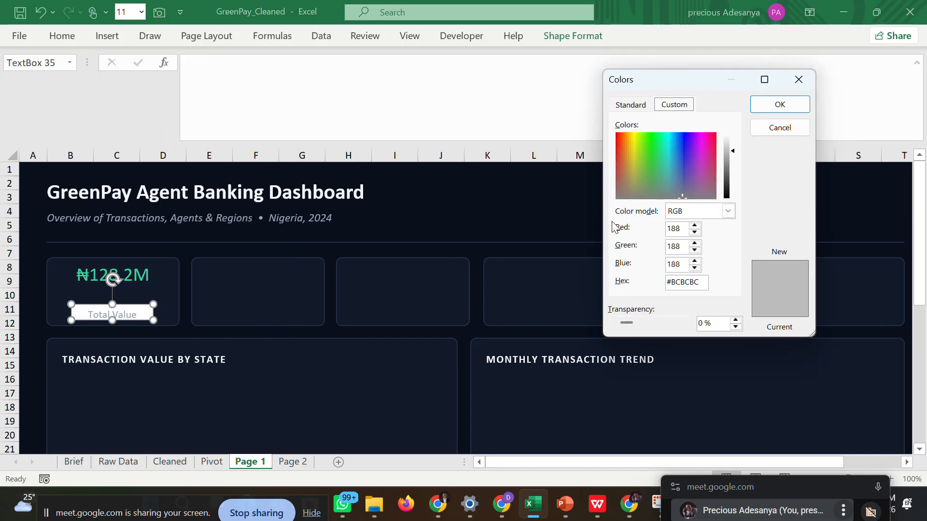
left_click_drag(703, 282, 671, 285)
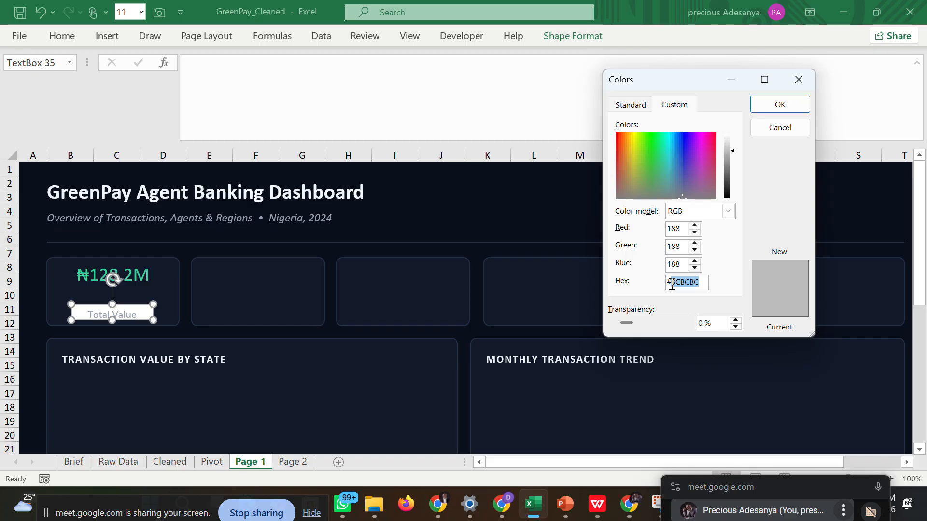
type("121A2B")
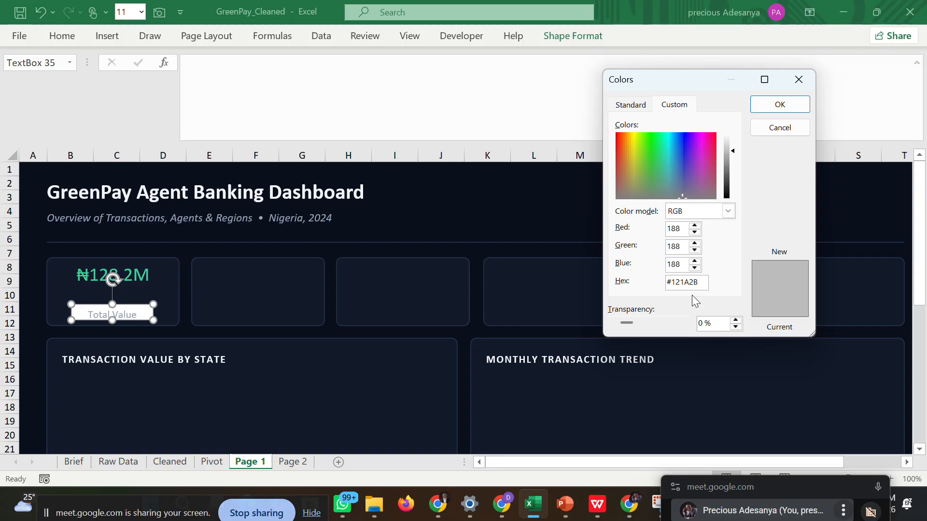
left_click(768, 110)
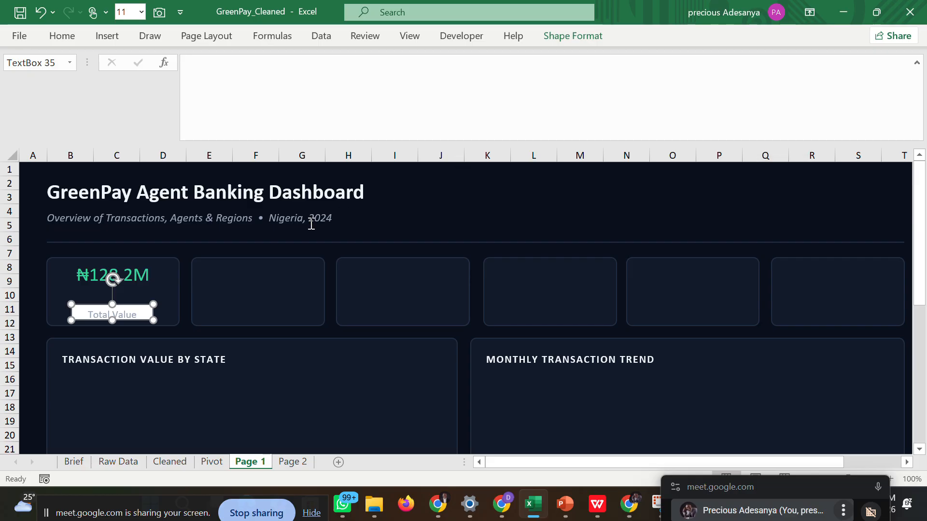
Fill the "Total Value" text box with the recent dark color #121A2B to match the card.
right_click(138, 303)
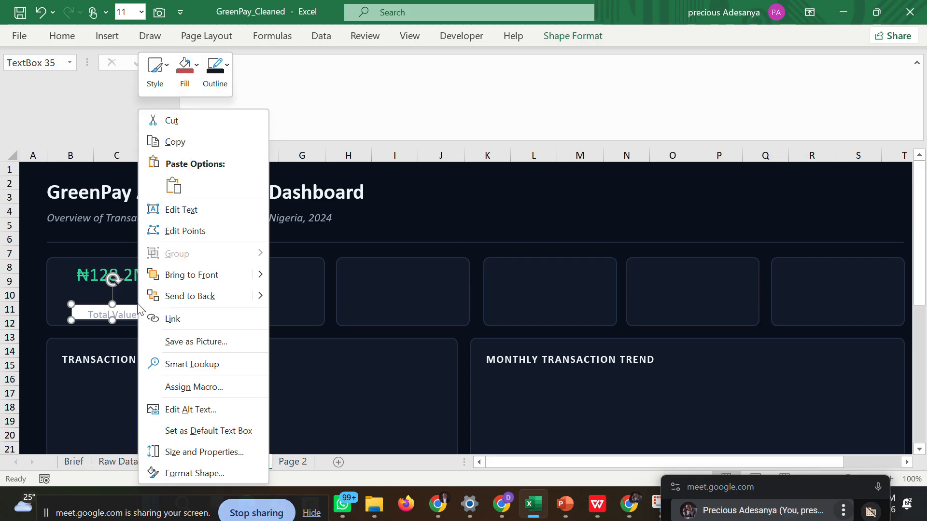
left_click(195, 64)
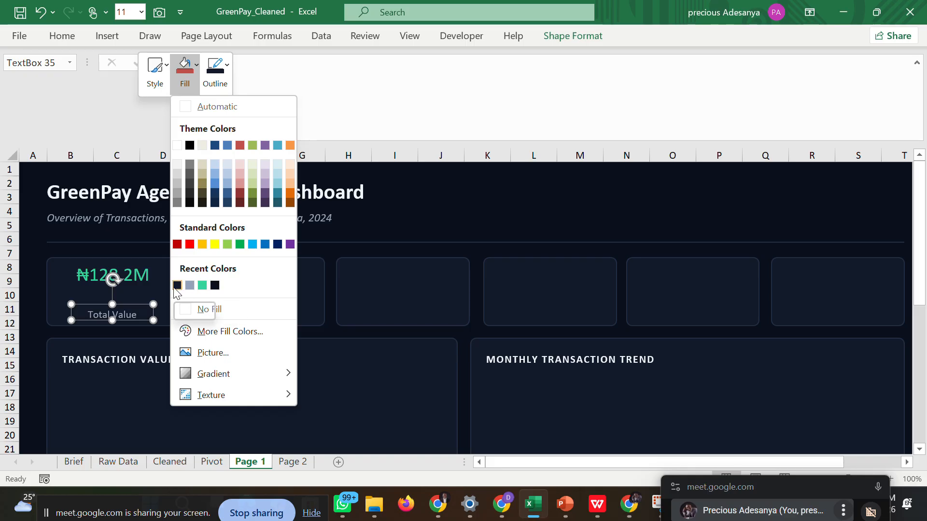
left_click(176, 286)
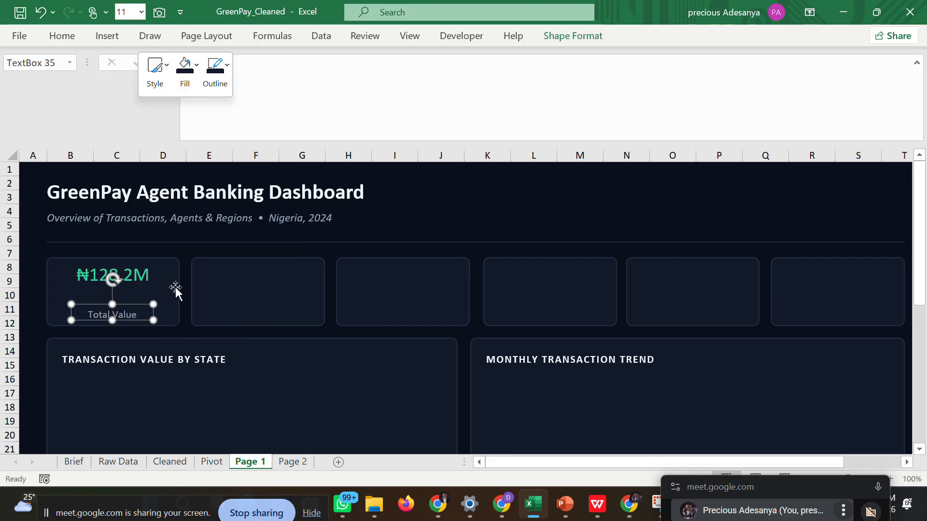
left_click(186, 278)
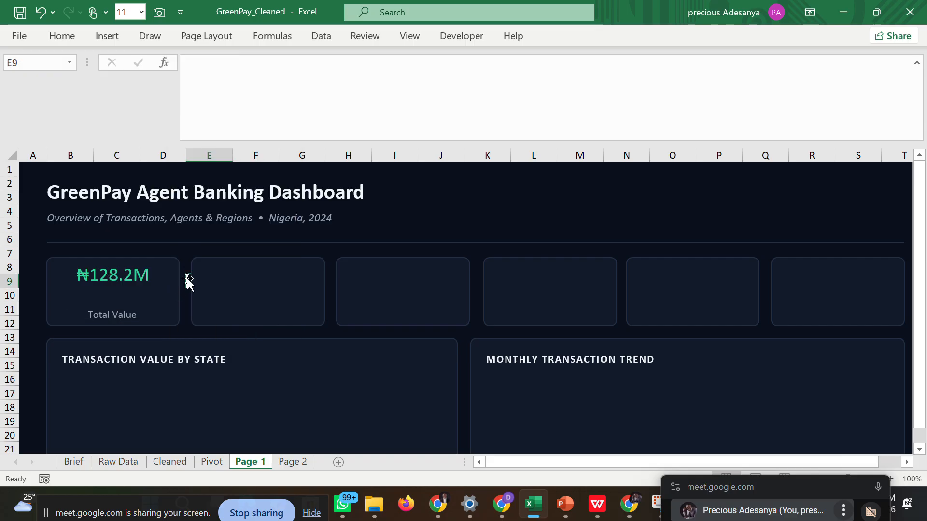
Extend the "Total Value" text box's upper edge slightly upward so the label sits closer to the value, and deselect it.
left_click(126, 315)
left_click_drag(112, 304, 113, 301)
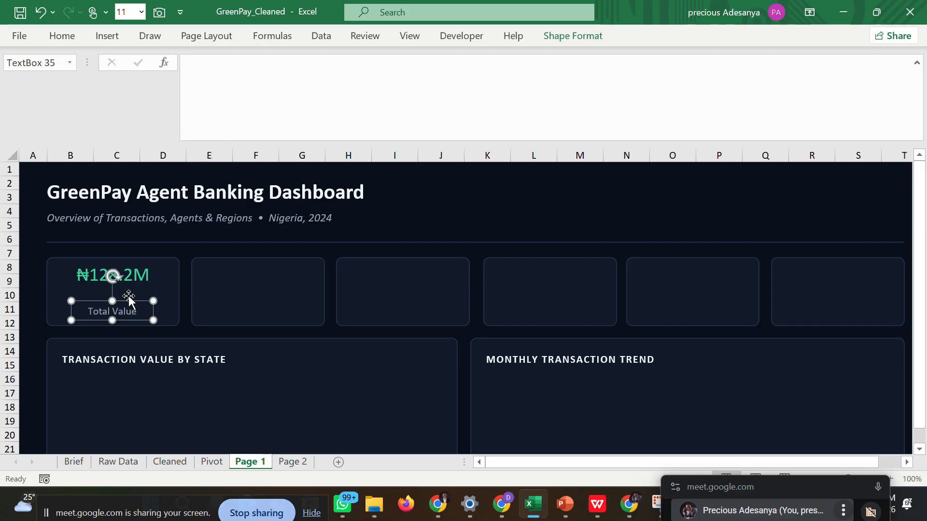
left_click(182, 251)
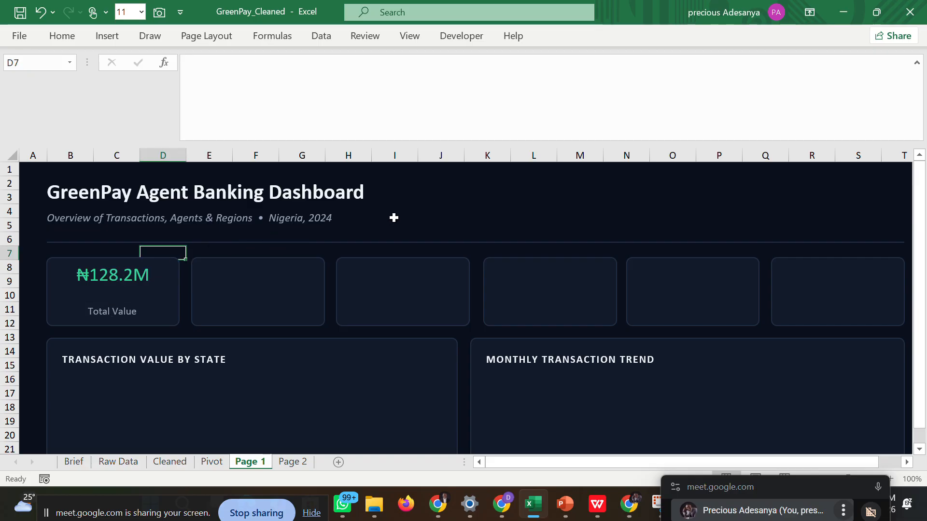
left_click(415, 213)
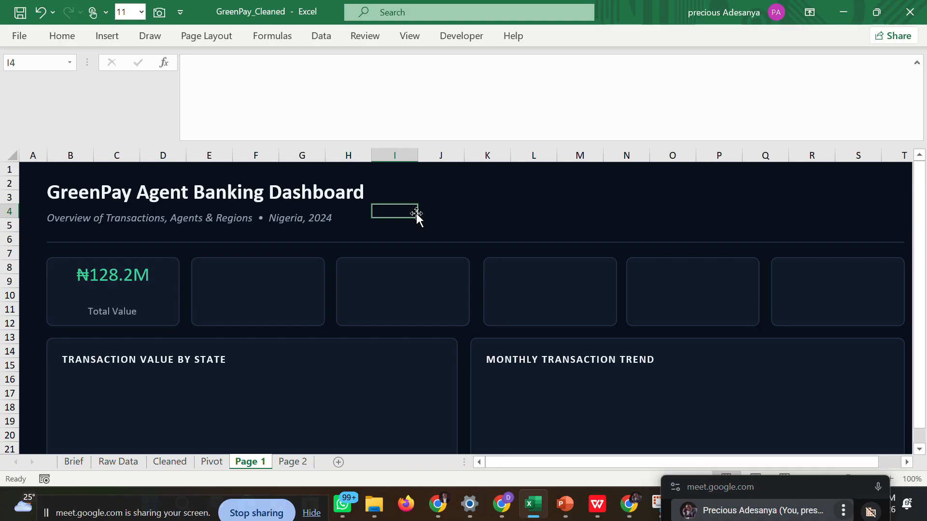
left_click(475, 333)
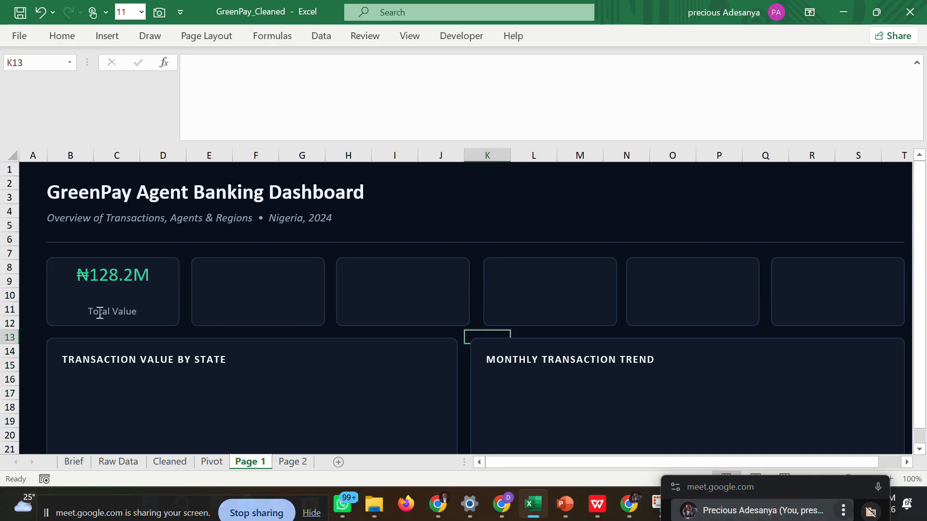
Try to copy the first KPI card and paste it onto the second KPI card.
left_click(34, 238)
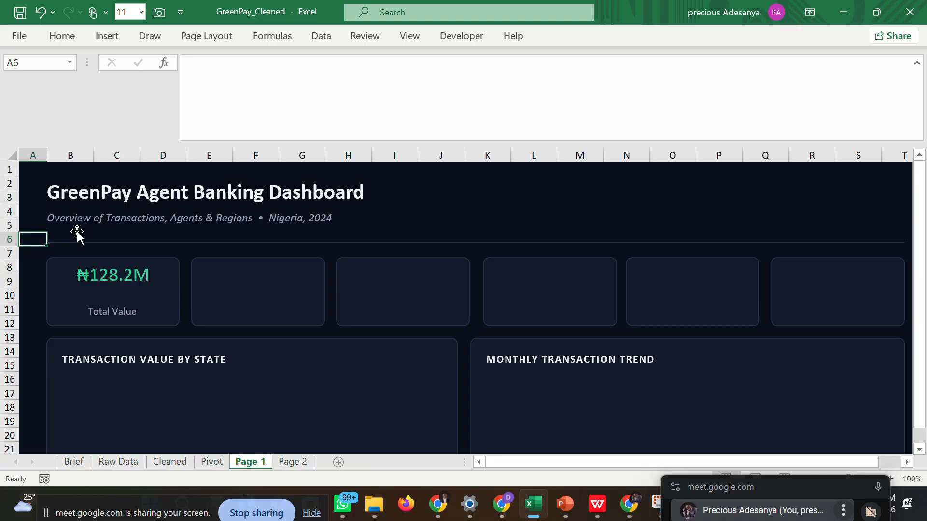
left_click(152, 274)
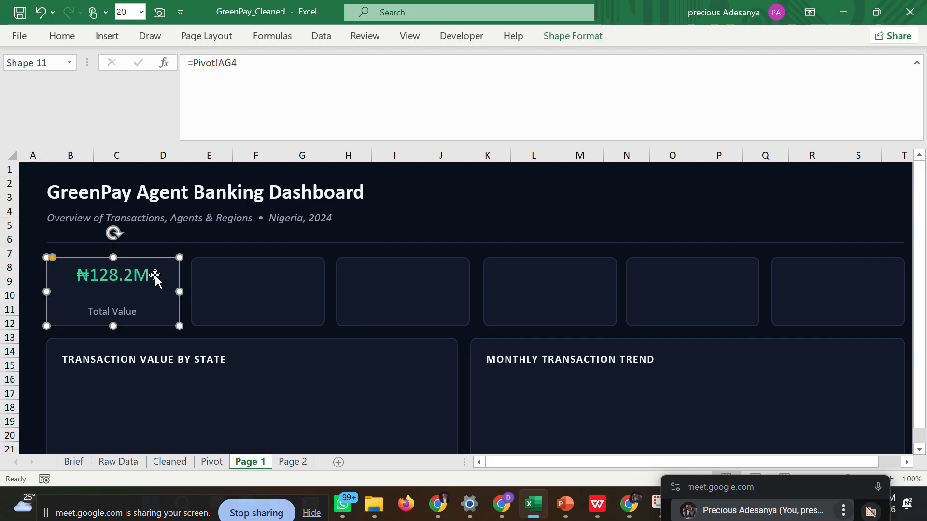
right_click(158, 275)
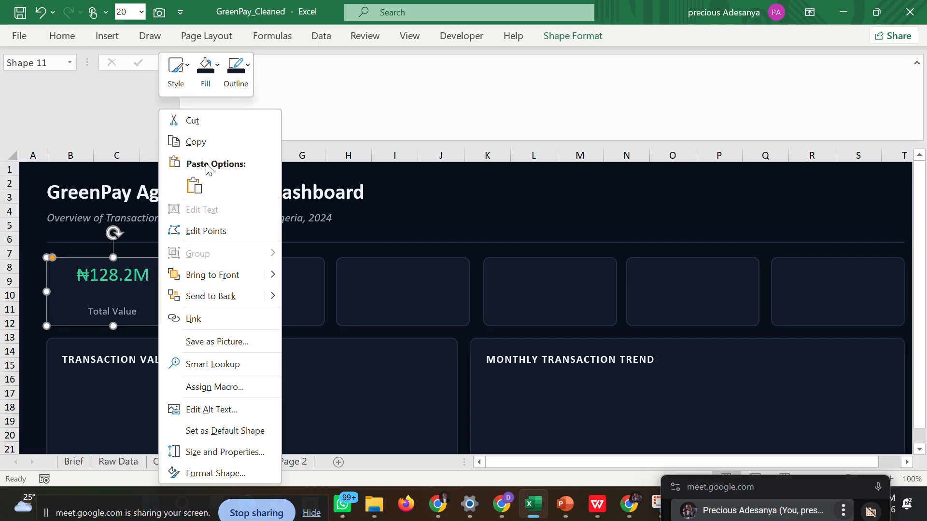
left_click(208, 142)
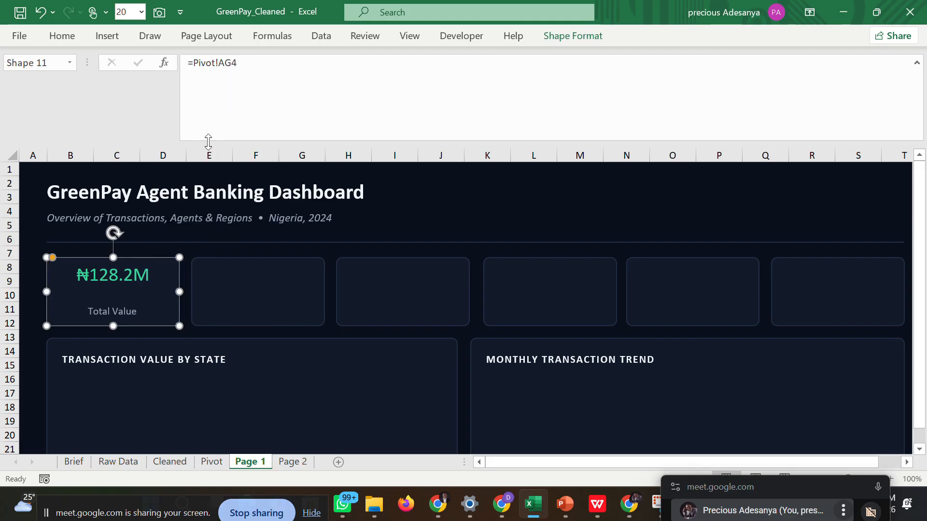
left_click(201, 268)
right_click(201, 268)
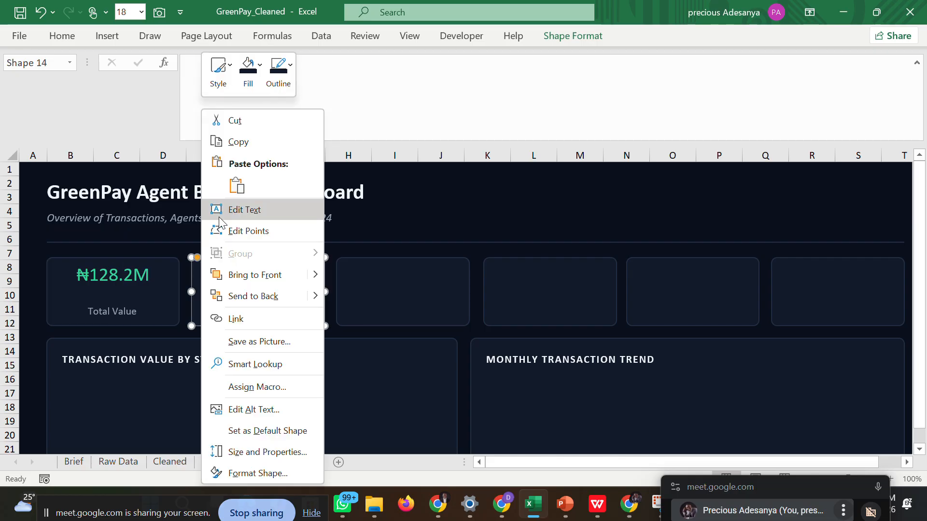
left_click(232, 185)
left_click(230, 190)
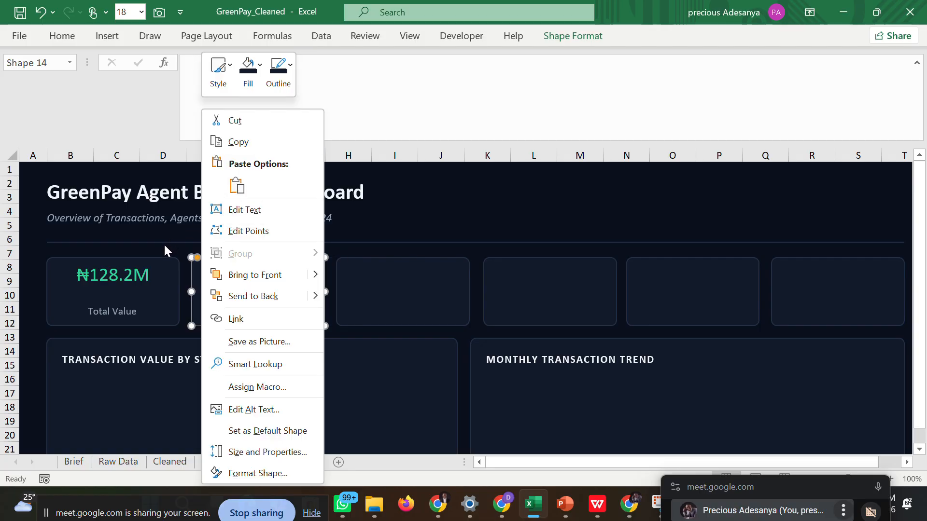
key("Escape")
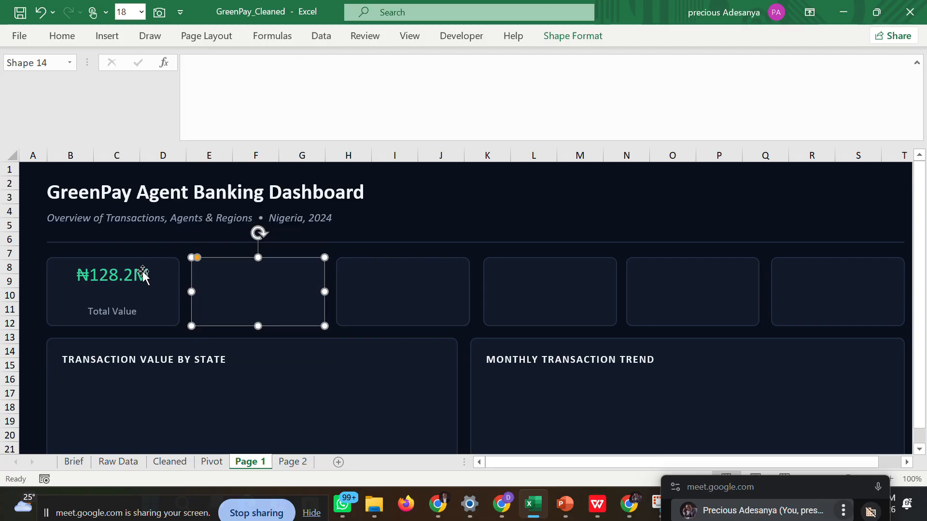
left_click(134, 271)
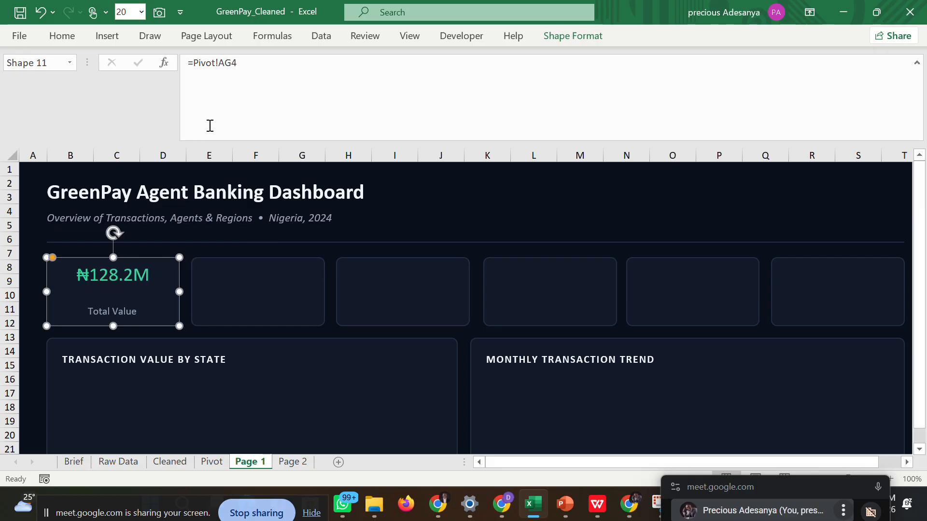
left_click(221, 277)
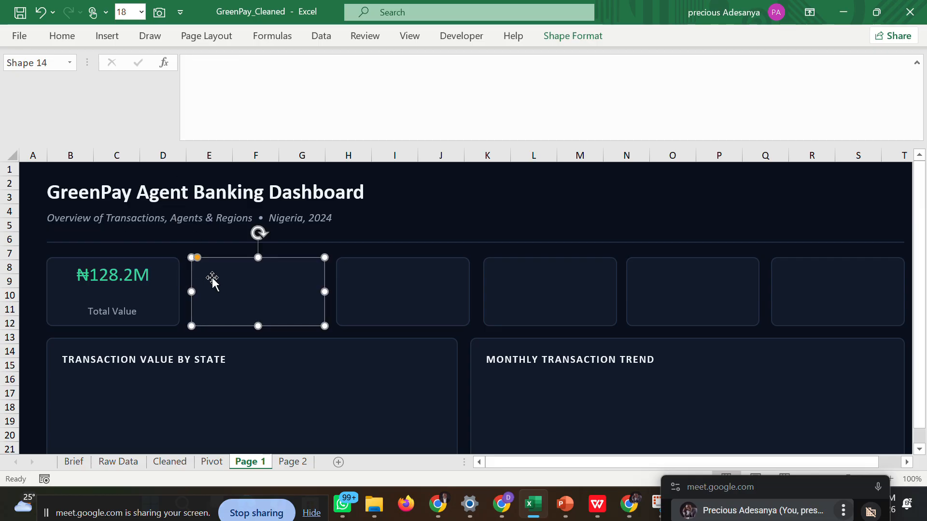
left_click(157, 277)
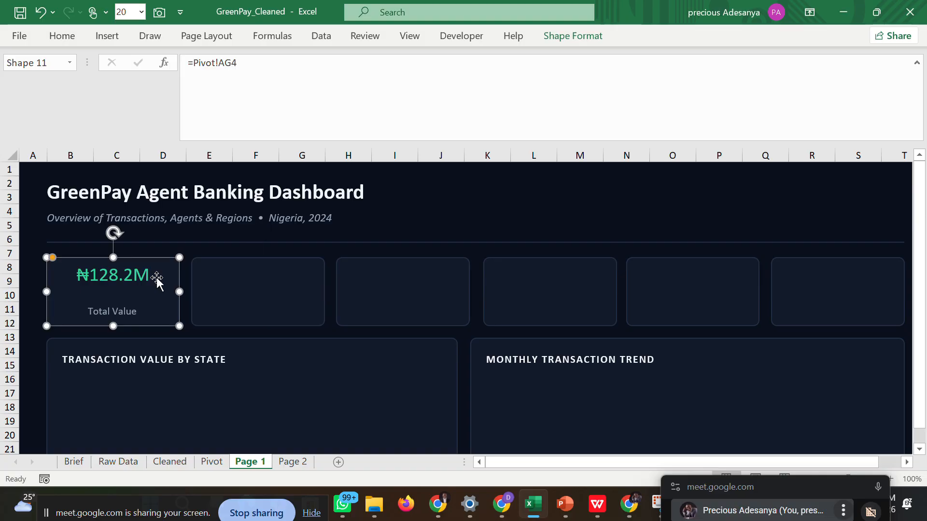
type("D")
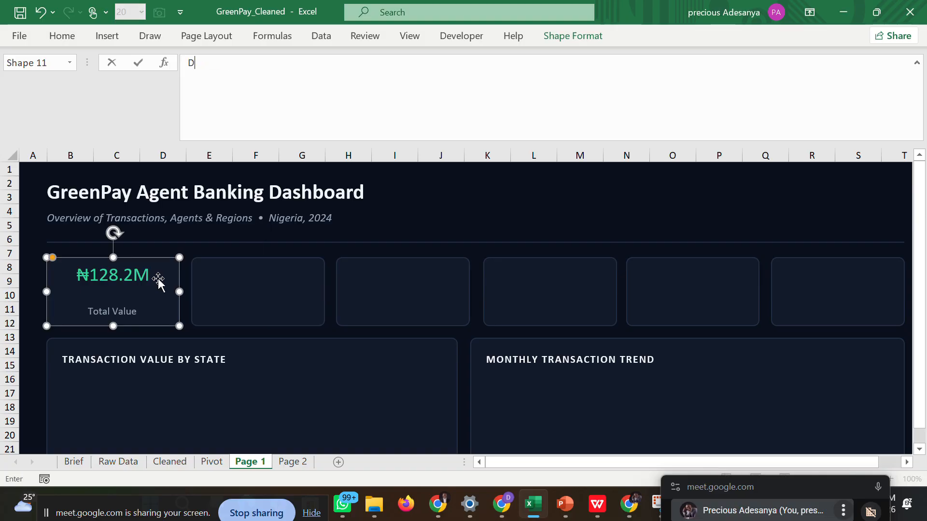
key("Return")
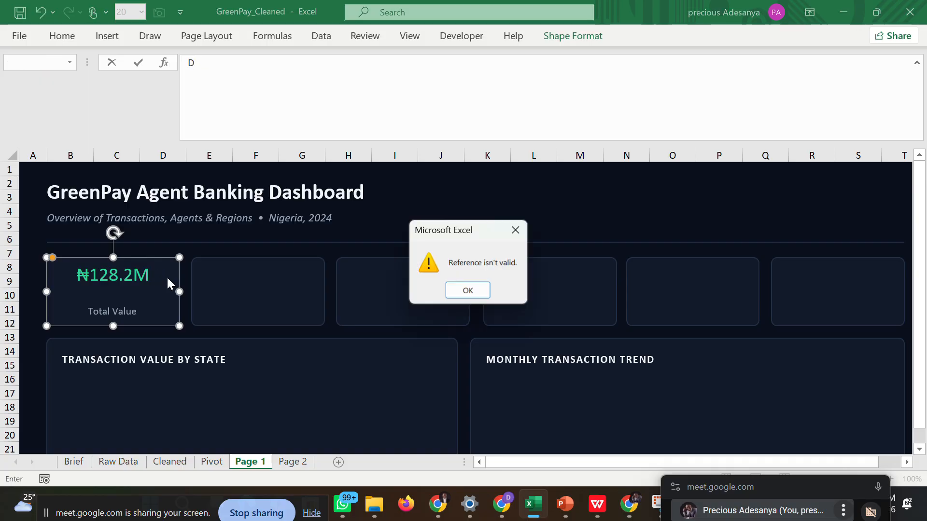
left_click(514, 230)
key("Return")
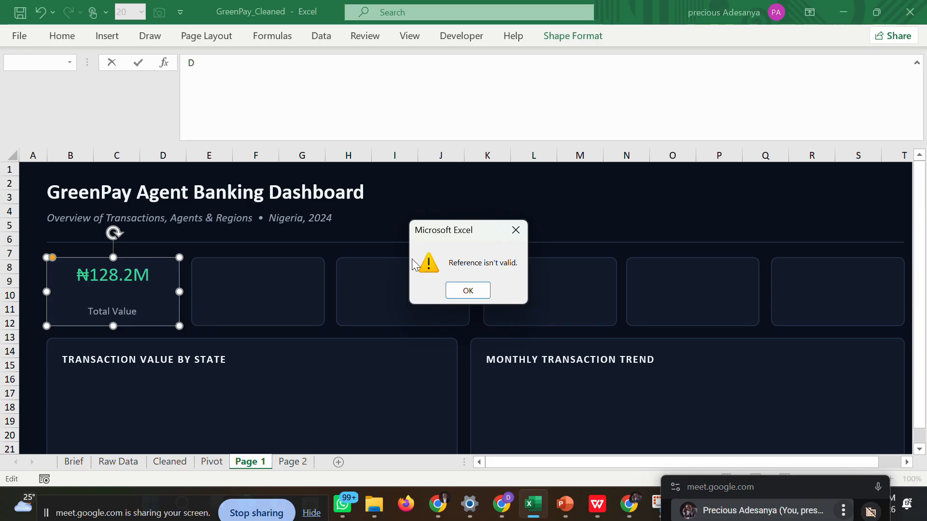
left_click(467, 290)
key("BackSpace")
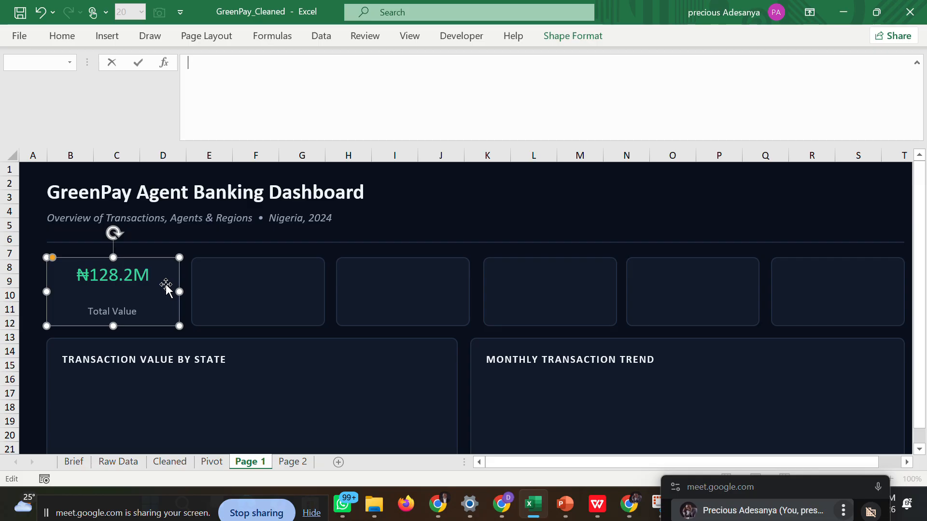
left_click(197, 250)
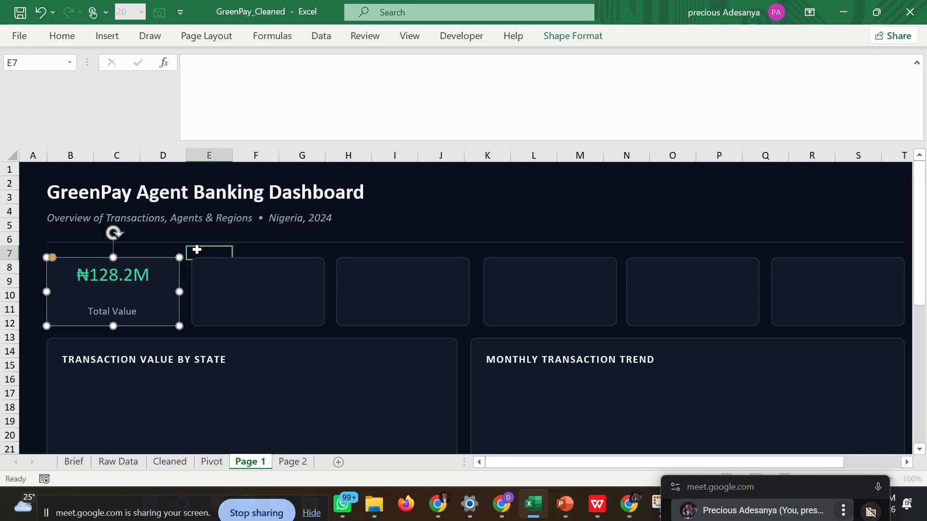
left_click(226, 275)
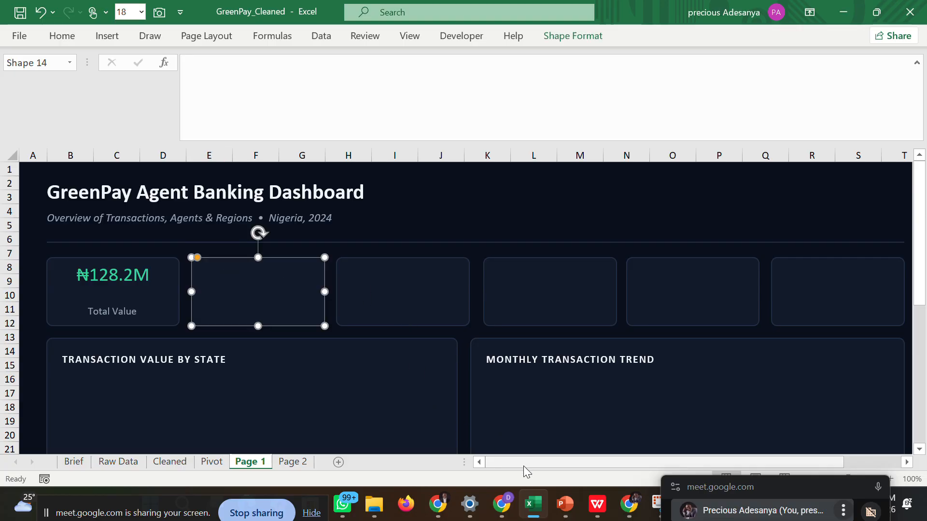
left_click_drag(523, 463, 388, 464)
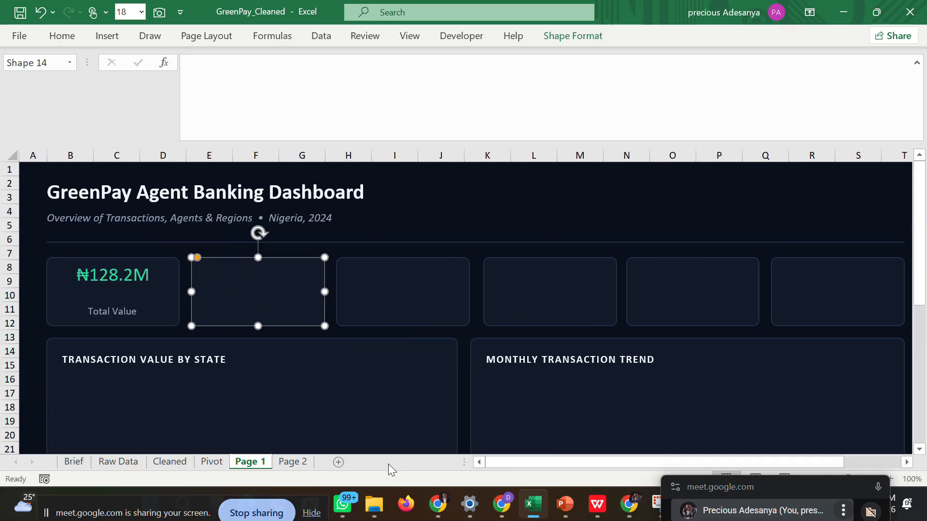
left_click(365, 249)
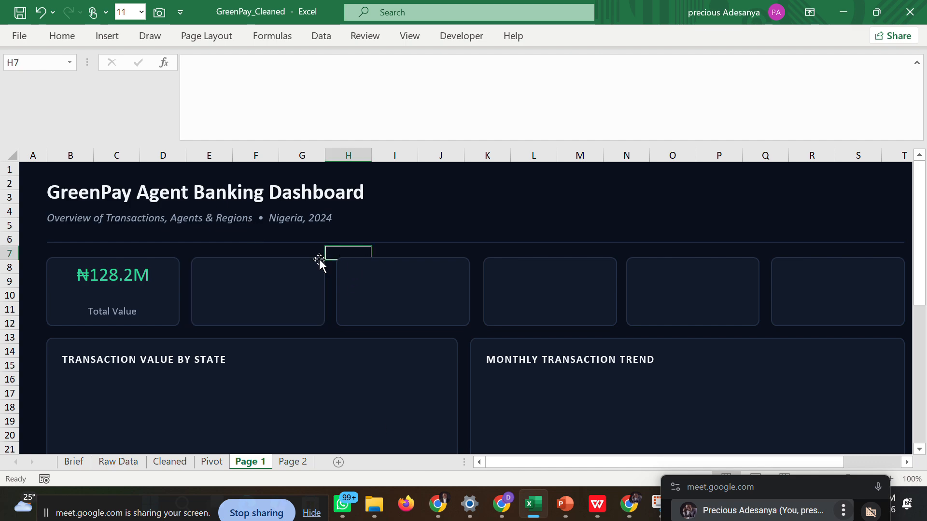
Link the second KPI card to the Total Volume value with the formula =Pivot!AG3.
left_click(240, 271)
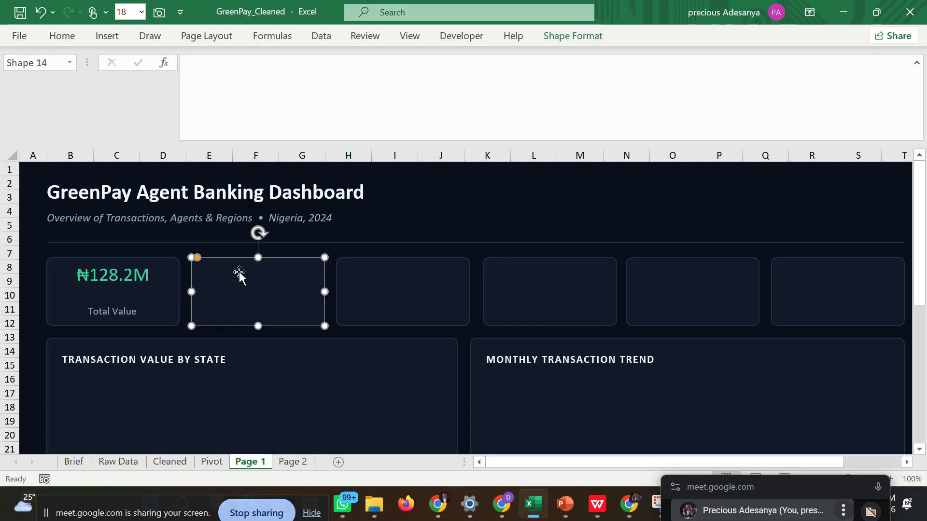
left_click(197, 64)
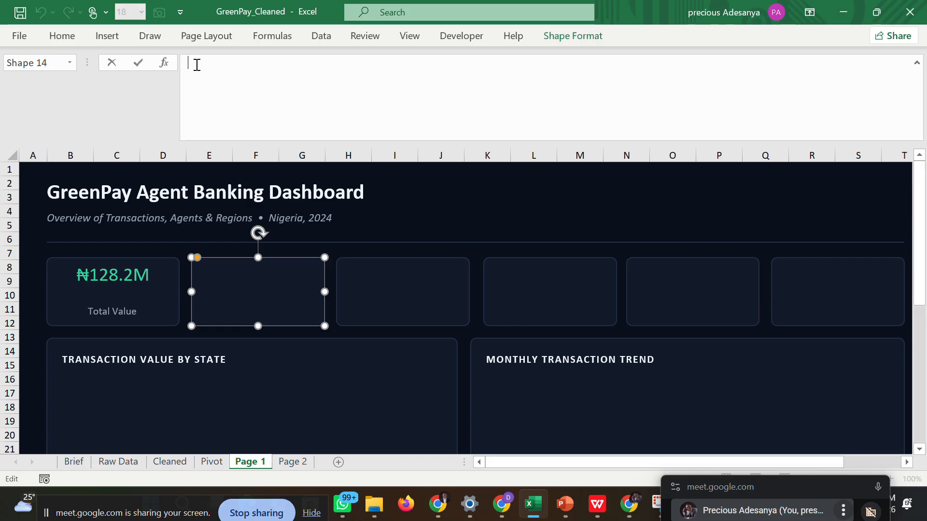
type("=")
left_click(212, 462)
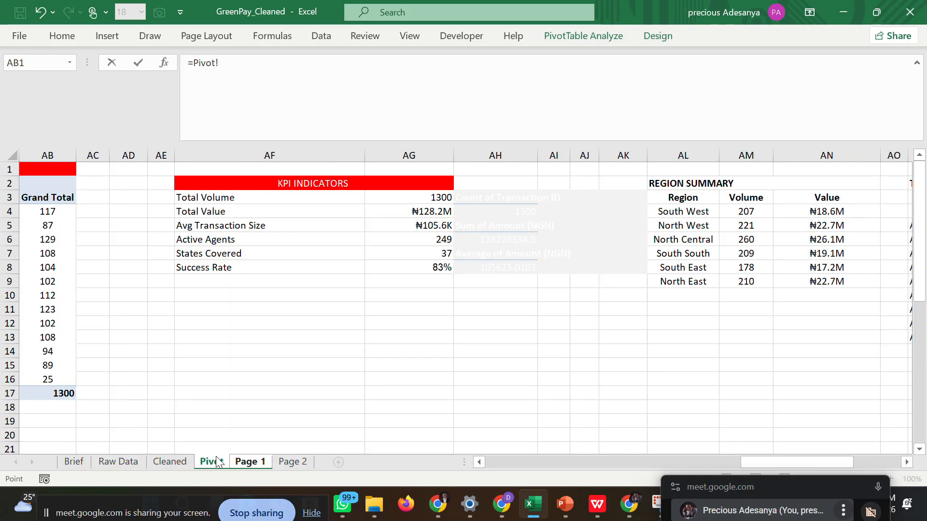
left_click(428, 199)
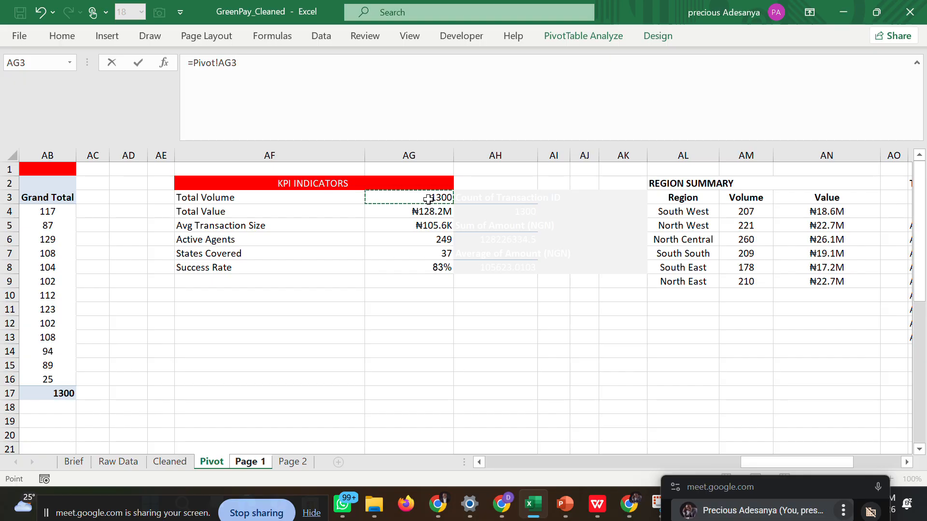
key("Return")
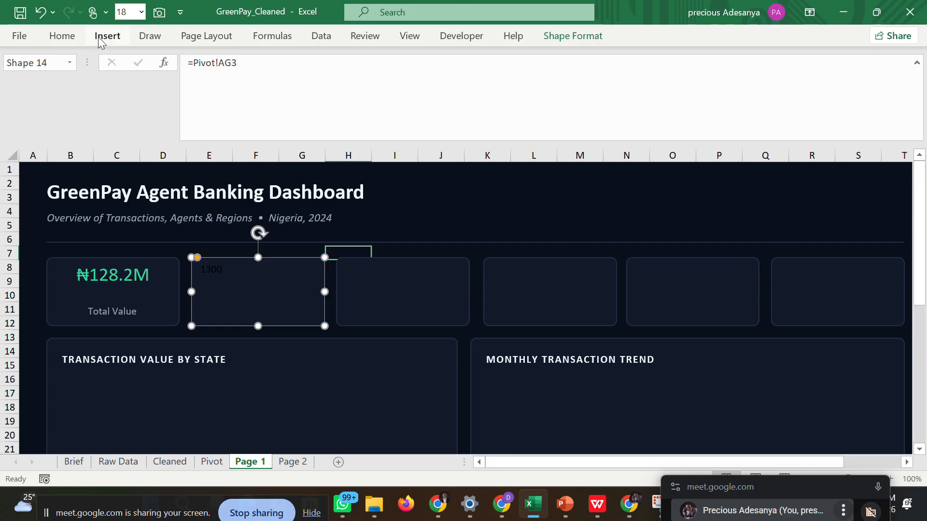
Apply the same green font color as the first card's value to the second KPI card's value.
left_click(74, 34)
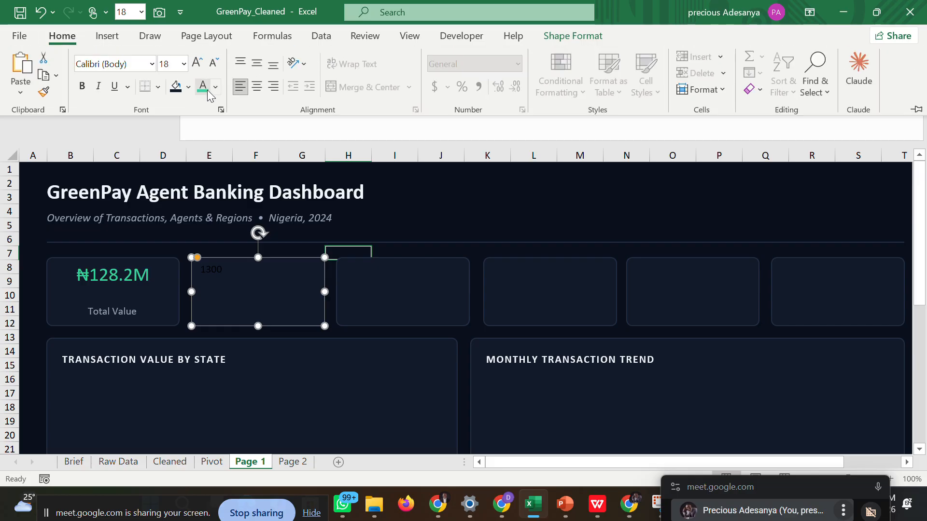
left_click(201, 89)
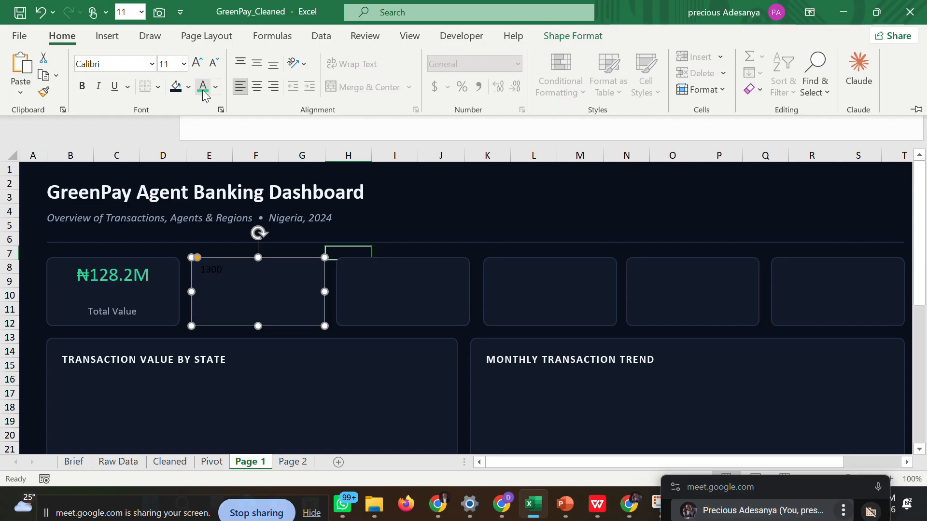
left_click(220, 269)
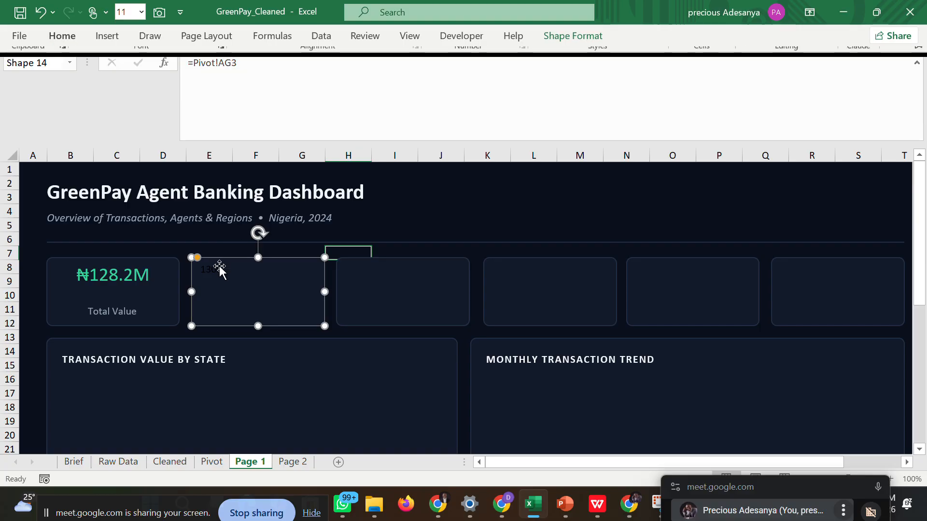
left_click(60, 38)
left_click(202, 87)
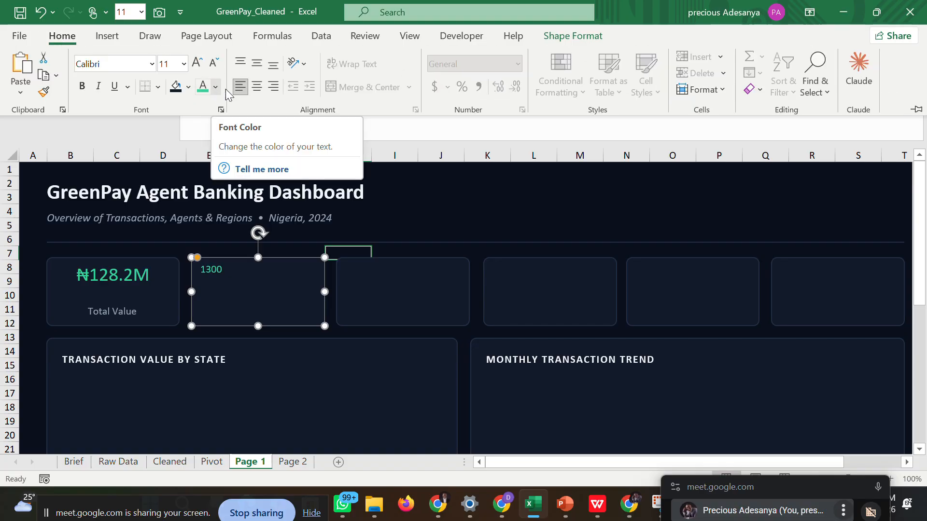
Center the second KPI card's value horizontally and set its font size to 20, checking it against the first card's formatting.
left_click(260, 90)
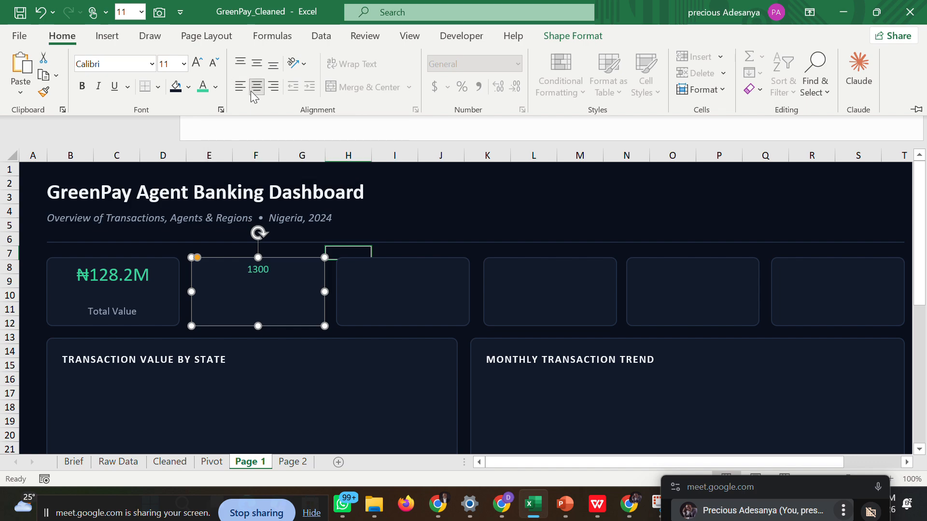
left_click(184, 64)
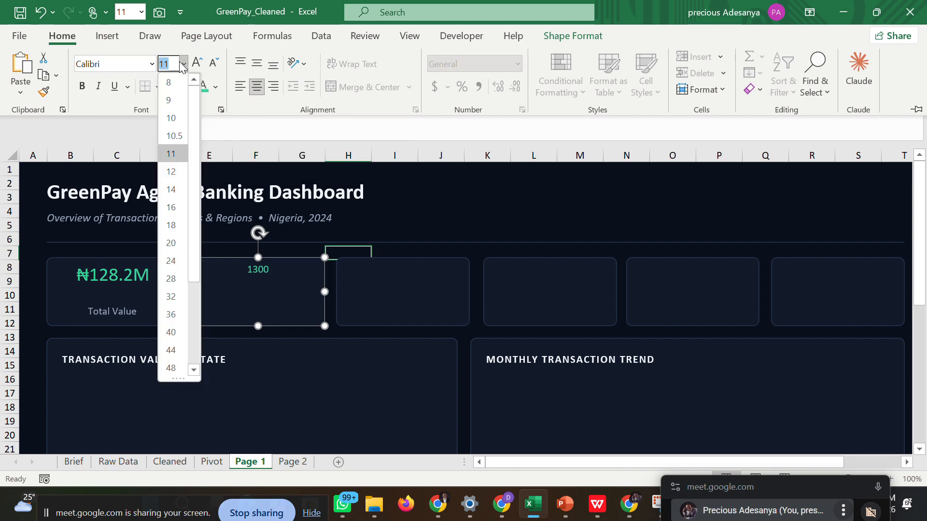
left_click(170, 244)
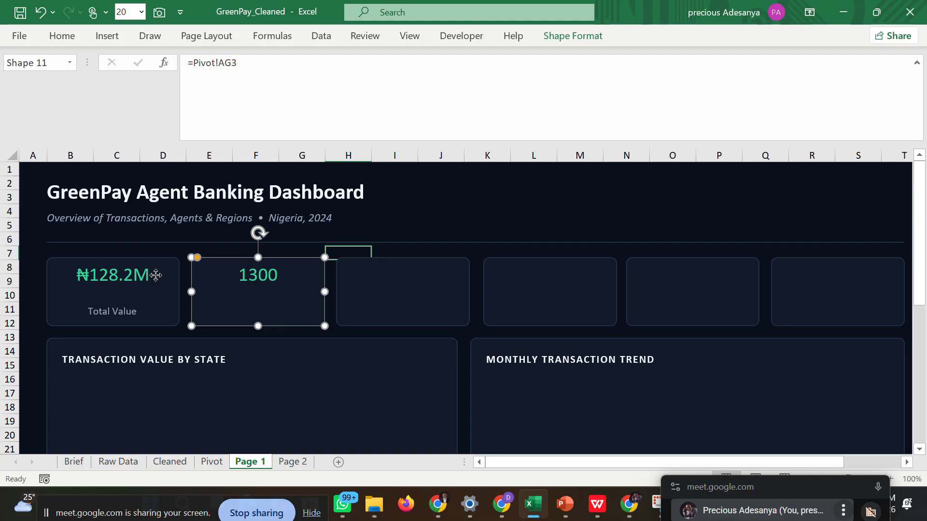
left_click(155, 275)
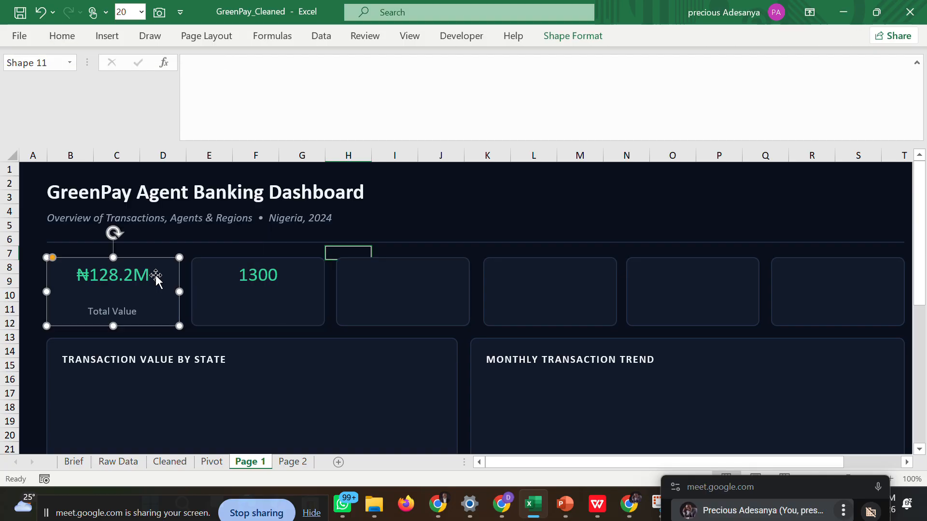
left_click(58, 42)
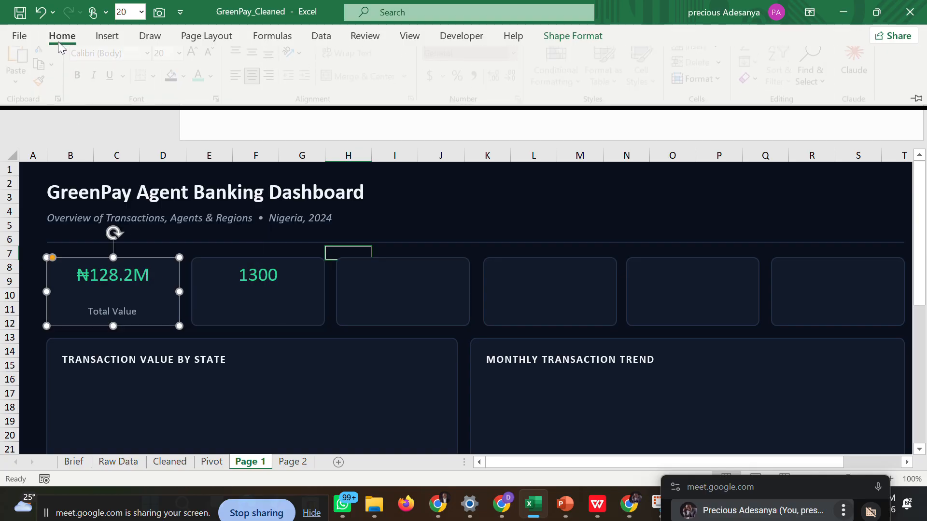
left_click(299, 292)
left_click(300, 292)
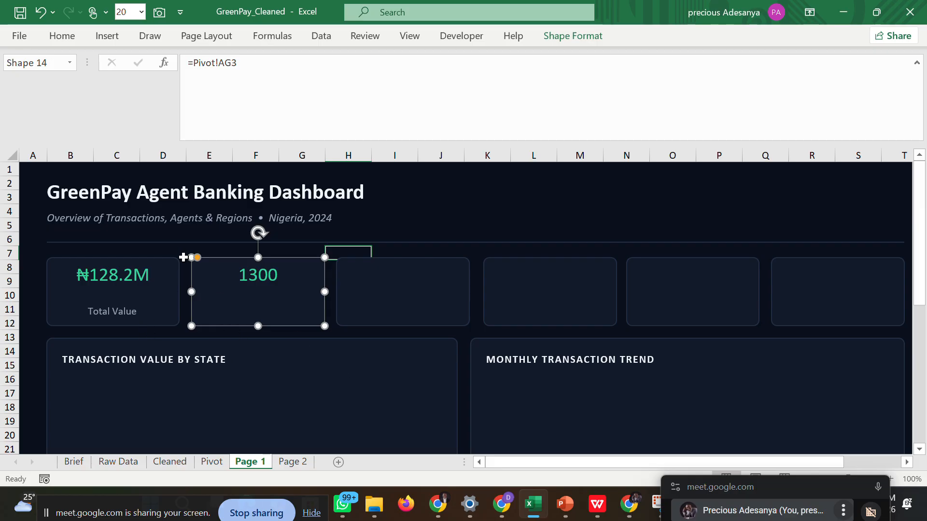
Draw a small label text box beneath the value inside the second KPI card.
left_click(108, 36)
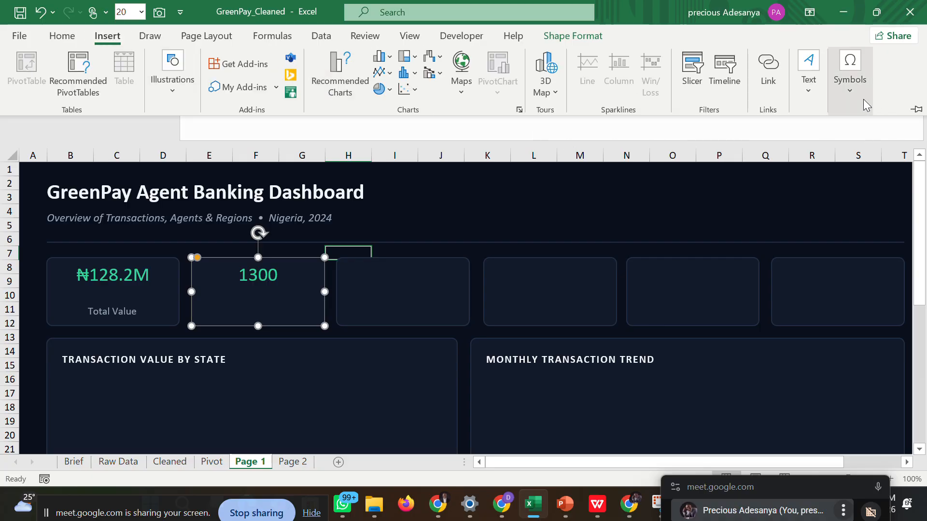
left_click(799, 94)
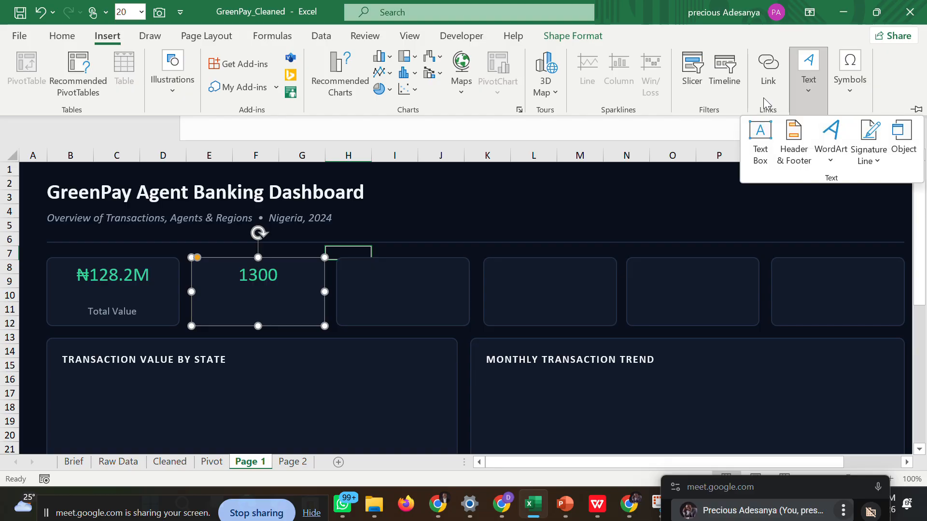
left_click(759, 138)
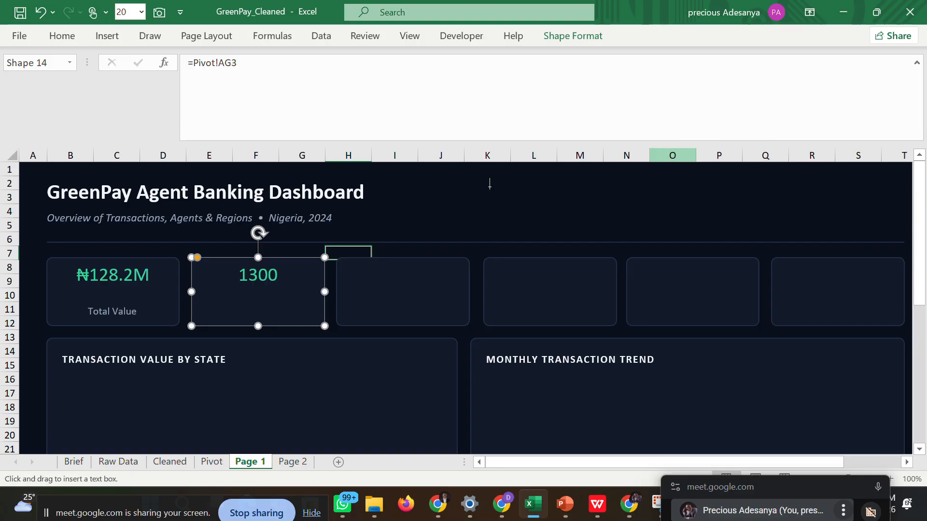
left_click_drag(217, 298, 296, 316)
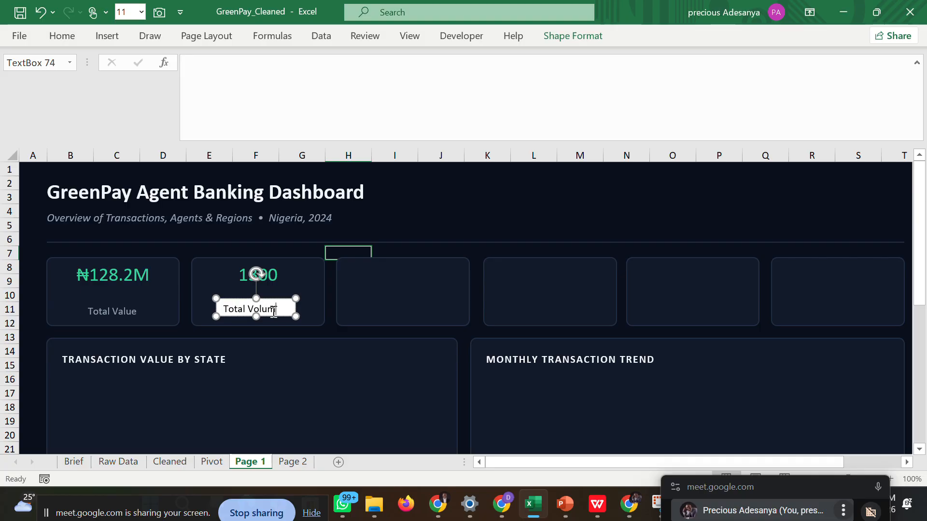
Complete the second KPI card's label as Total Volume and center the text horizontally in its box.
type("e")
left_click(337, 327)
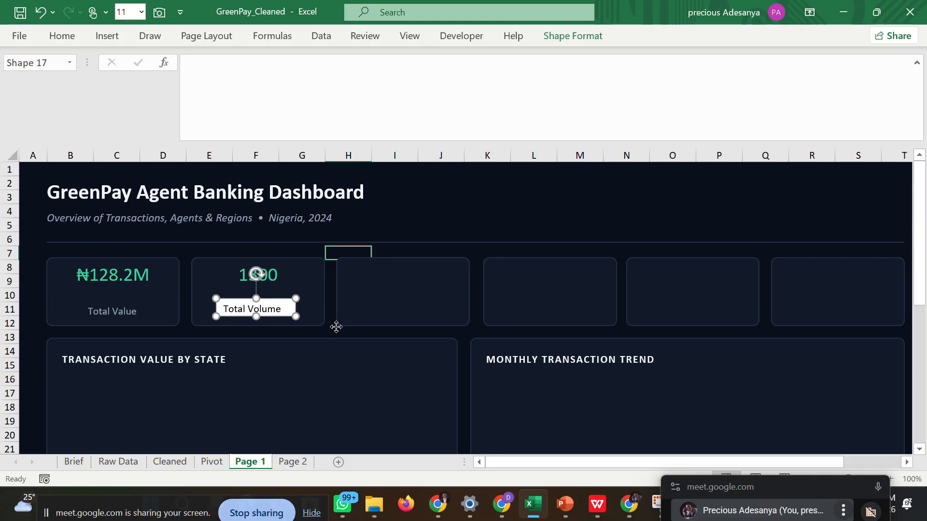
left_click(289, 310)
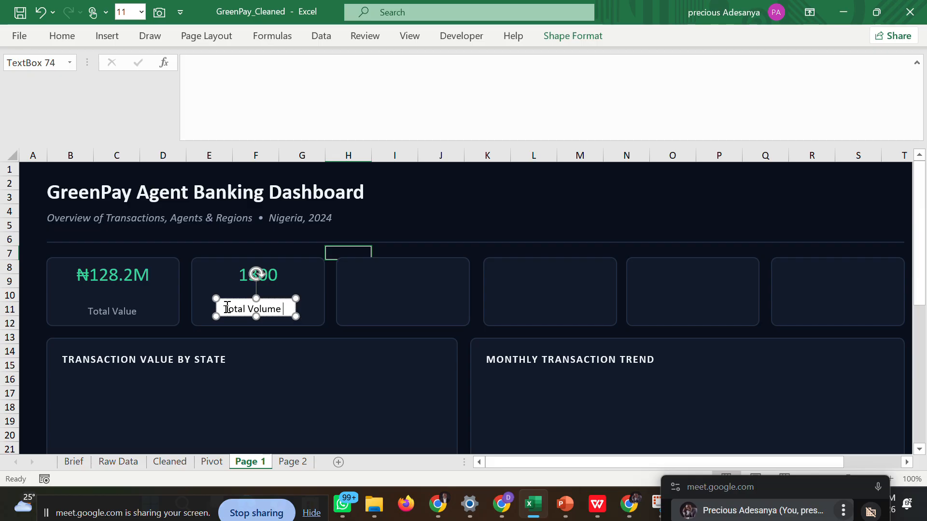
key("ctrl+a")
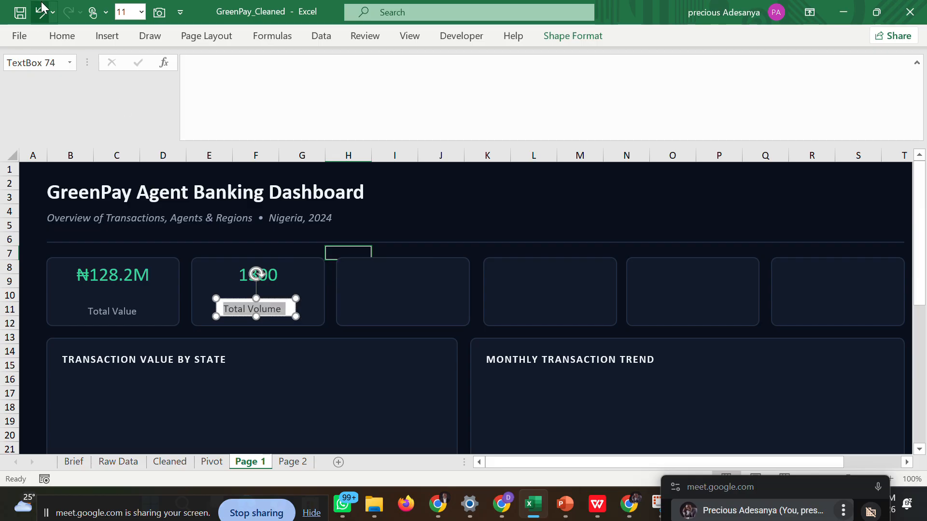
left_click(62, 41)
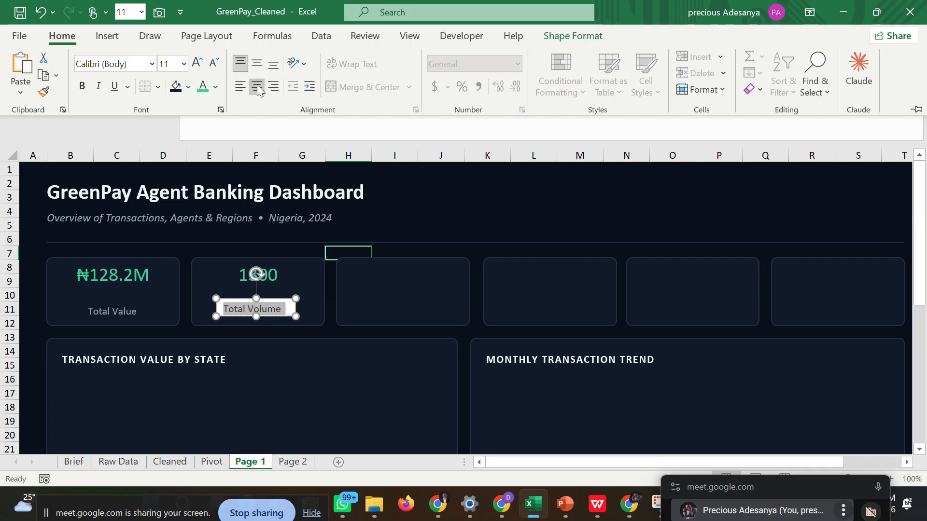
left_click(258, 89)
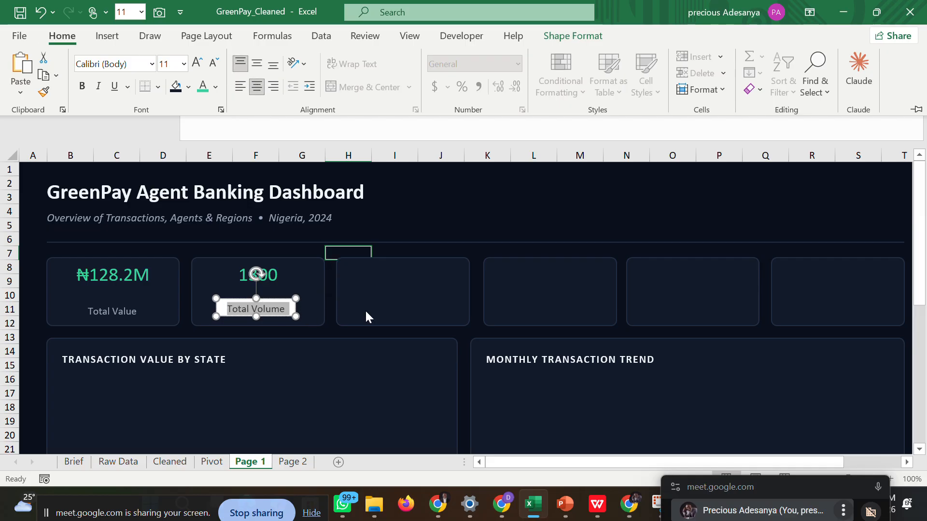
left_click(331, 284)
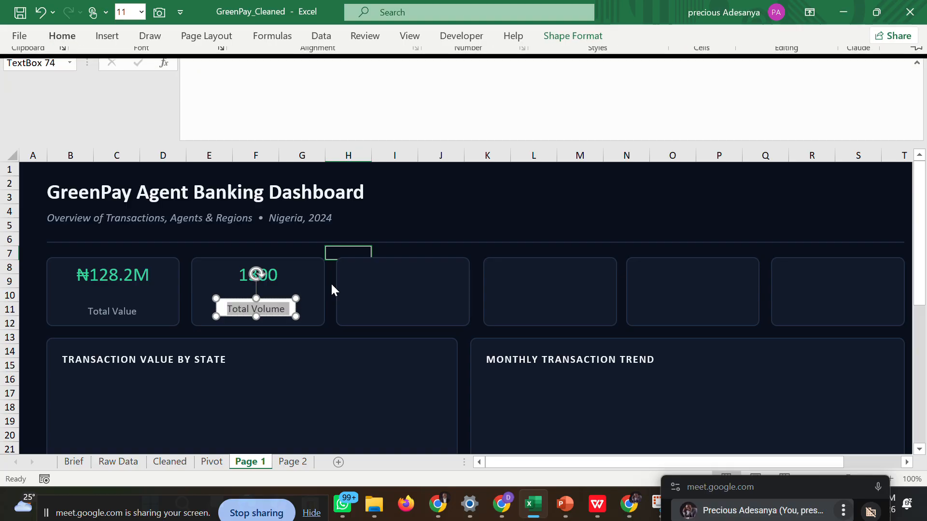
left_click(331, 283)
Set the Total Volume label box's outline and fill to the recent dark navy color matching the KPI card.
left_click(291, 308)
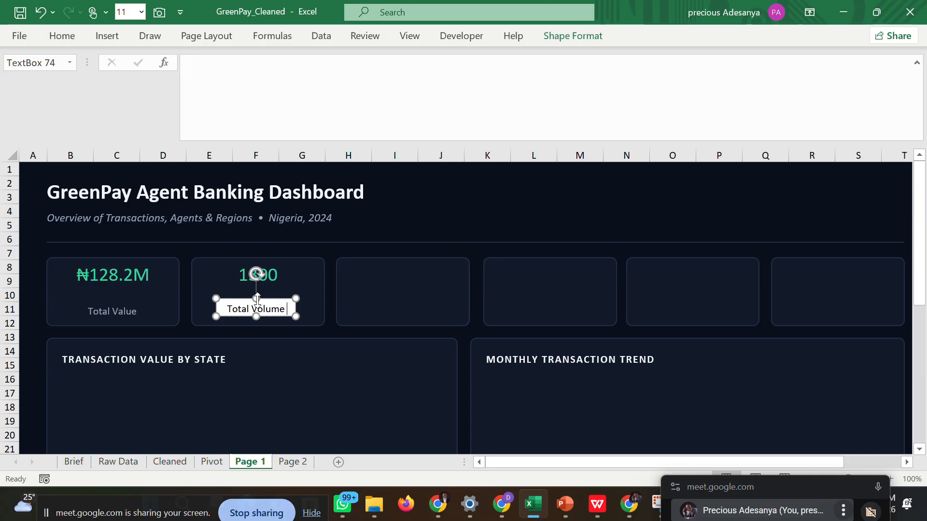
right_click(230, 301)
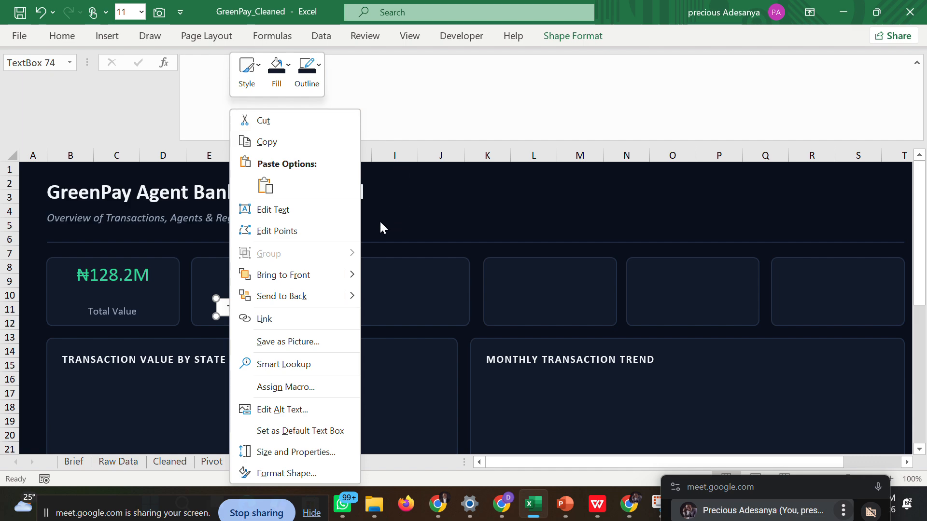
key("Escape")
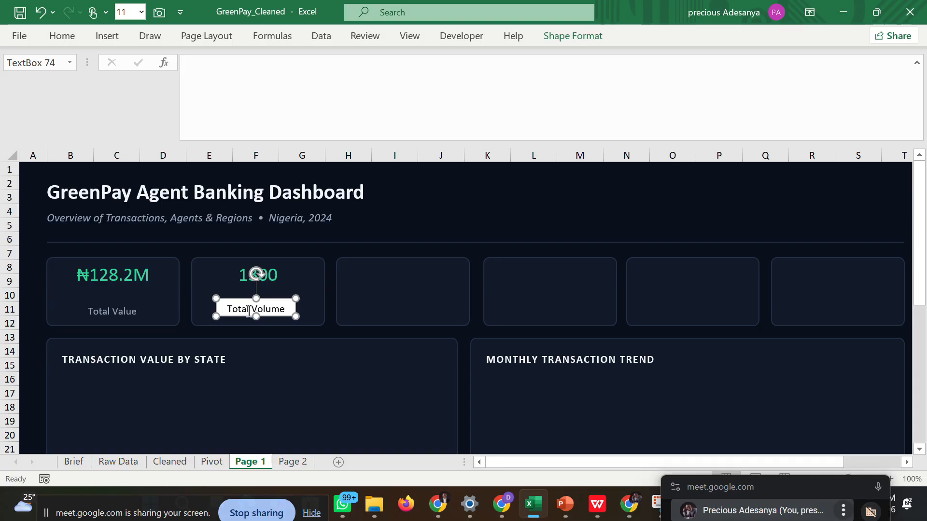
right_click(217, 304)
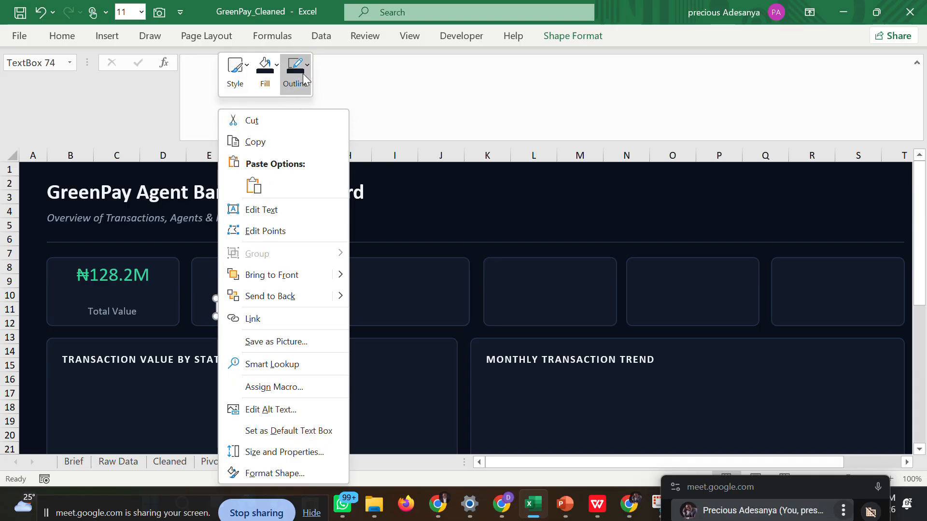
left_click(303, 68)
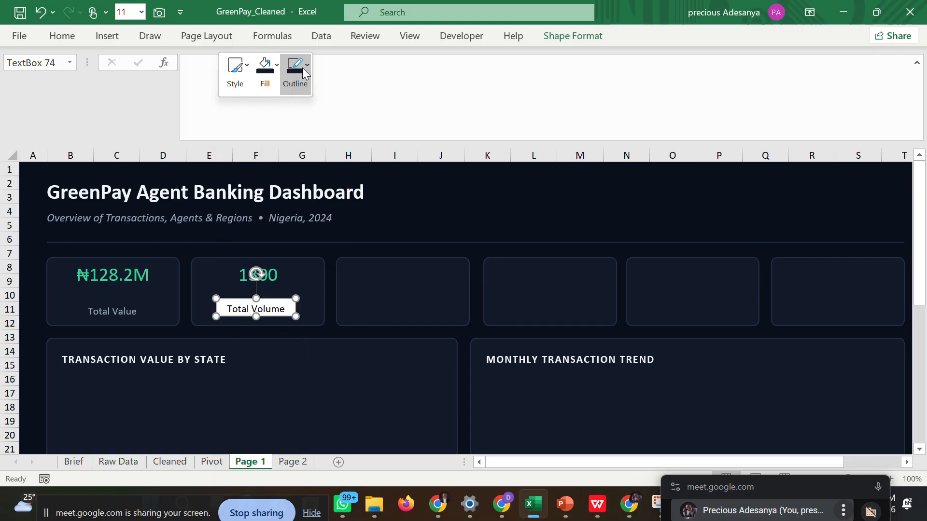
left_click(303, 68)
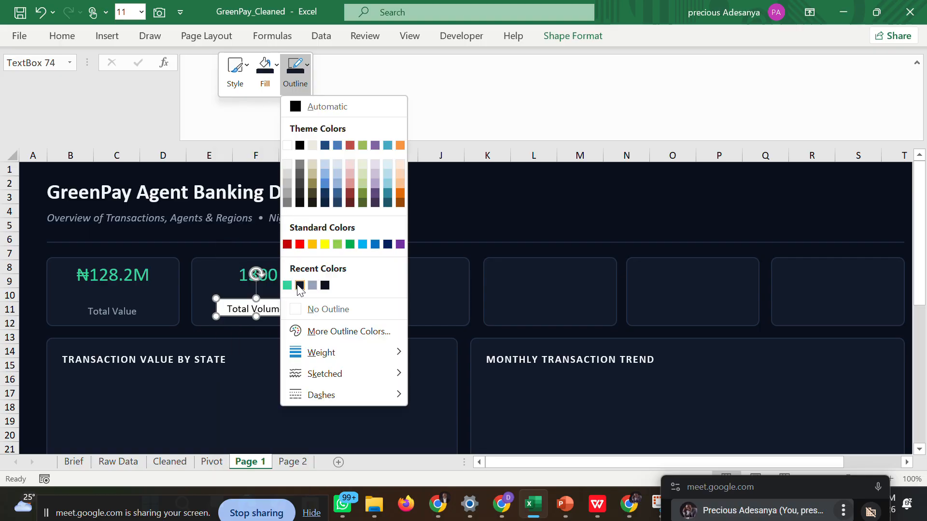
left_click(300, 286)
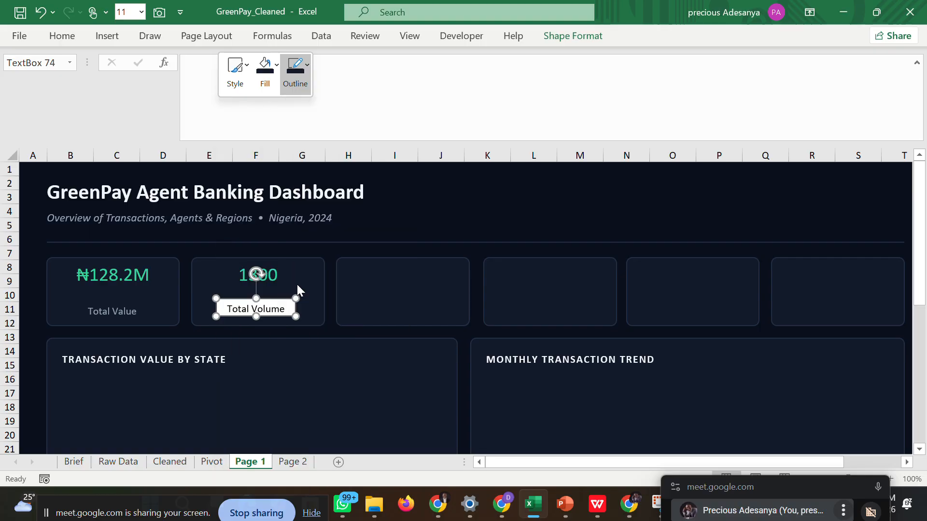
left_click(278, 67)
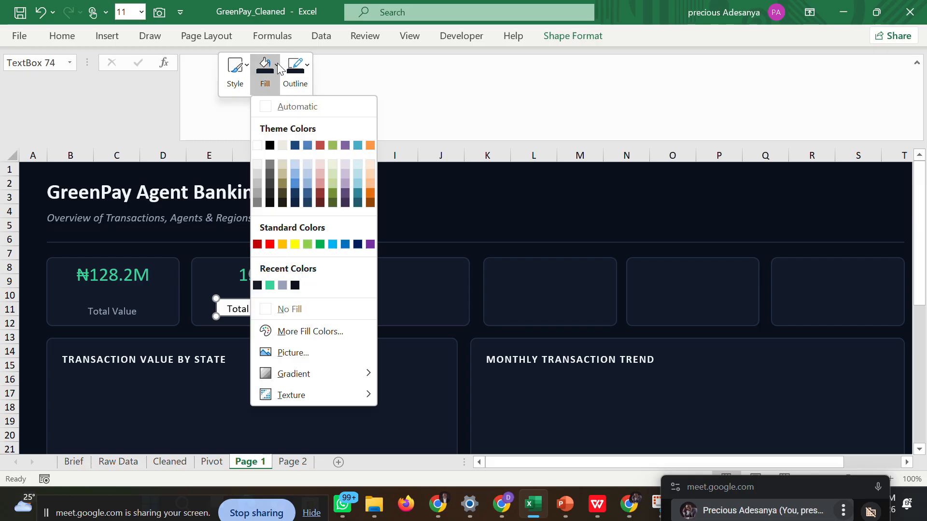
left_click(257, 285)
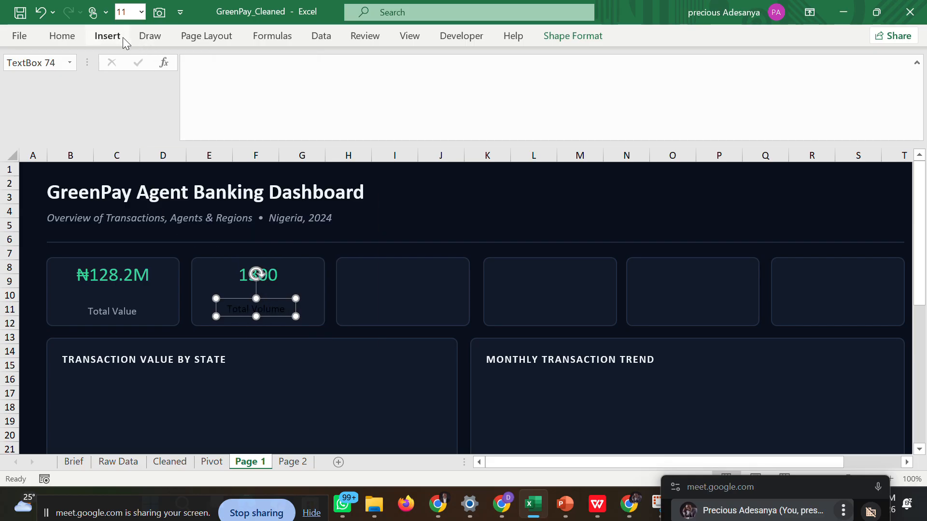
Apply the recent gray-blue font color to the Total Volume label, matching the first card's label.
left_click(71, 39)
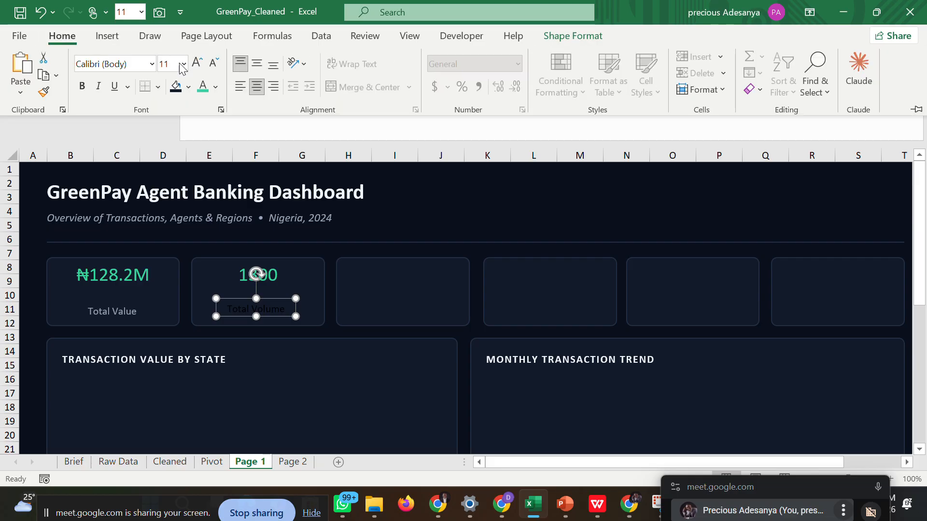
left_click(214, 87)
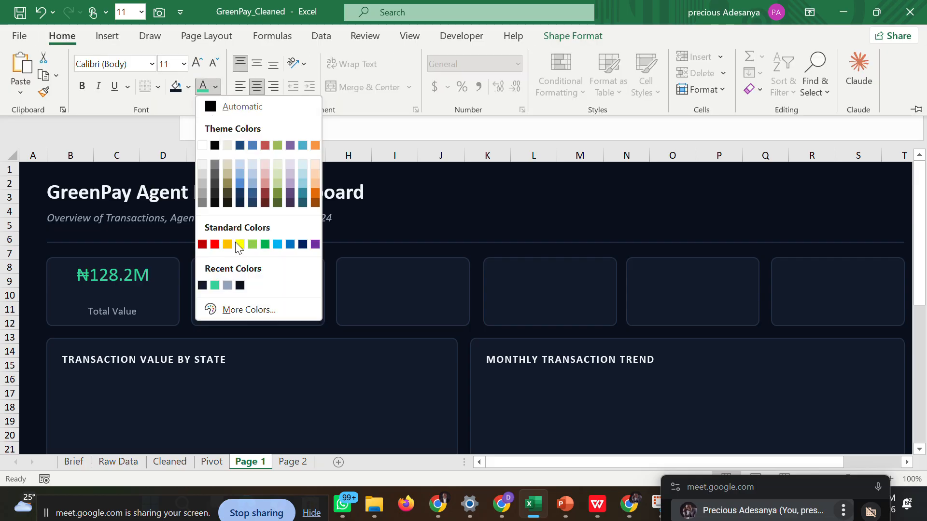
left_click(227, 285)
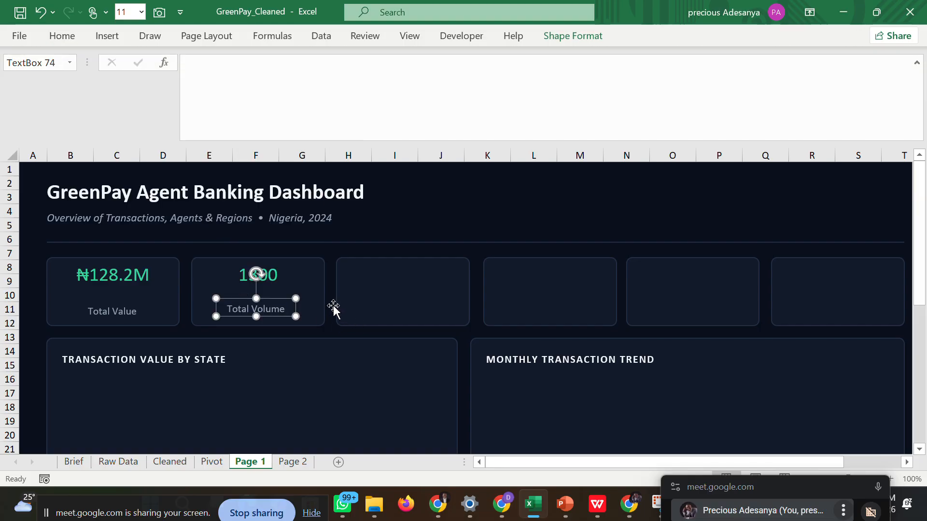
left_click(329, 323)
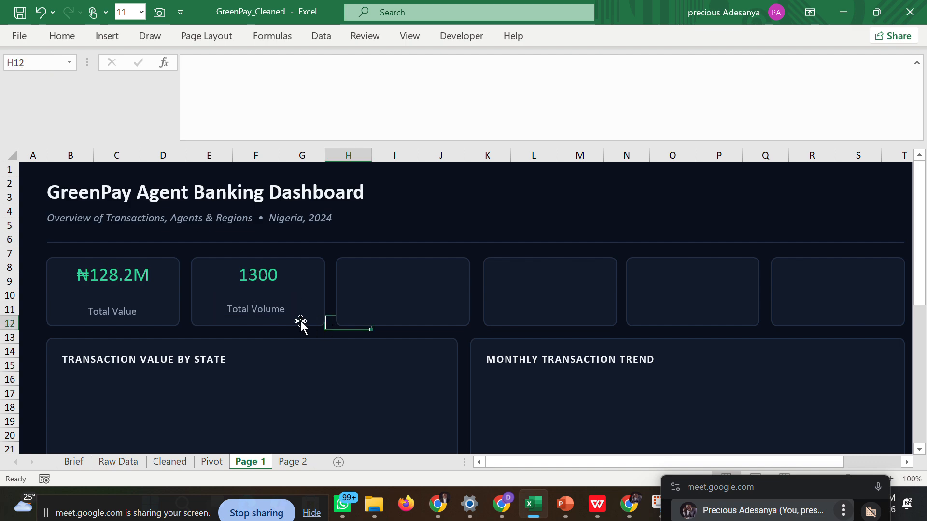
left_click(264, 310)
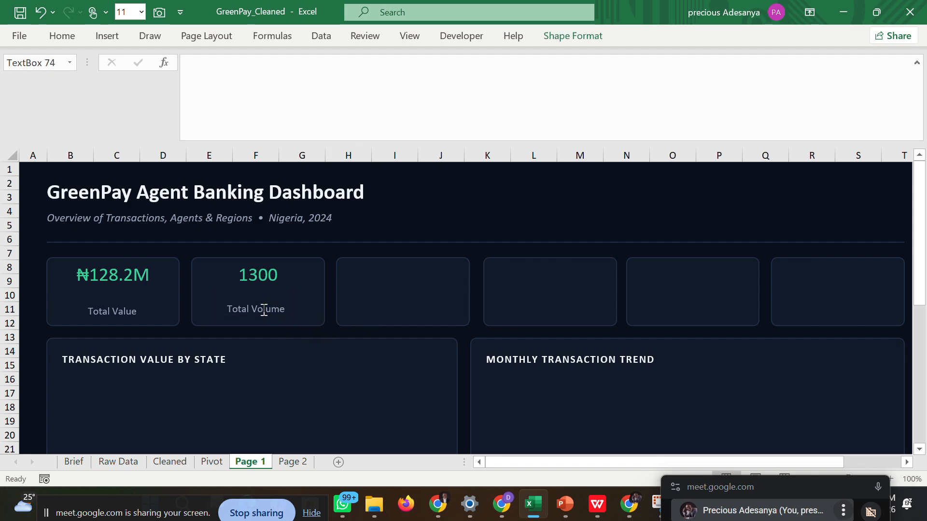
left_click(341, 325)
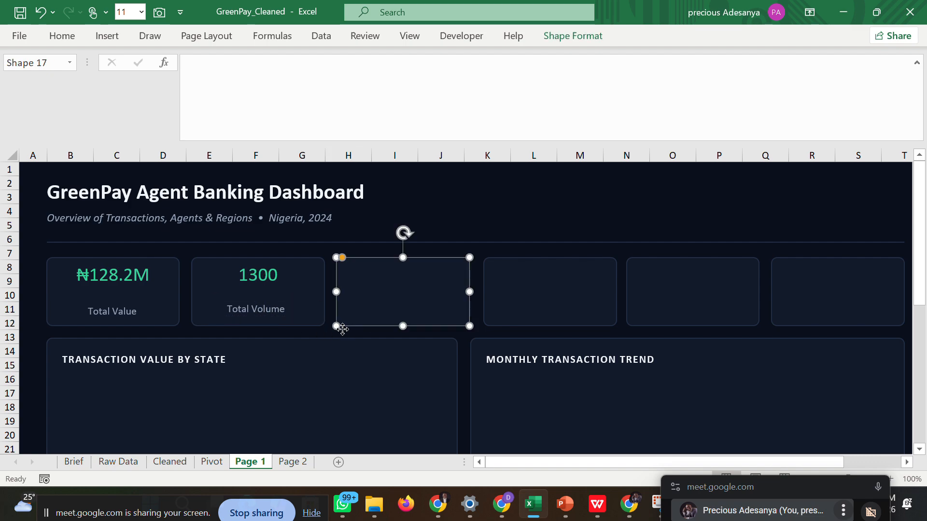
left_click(485, 259)
left_click(428, 283)
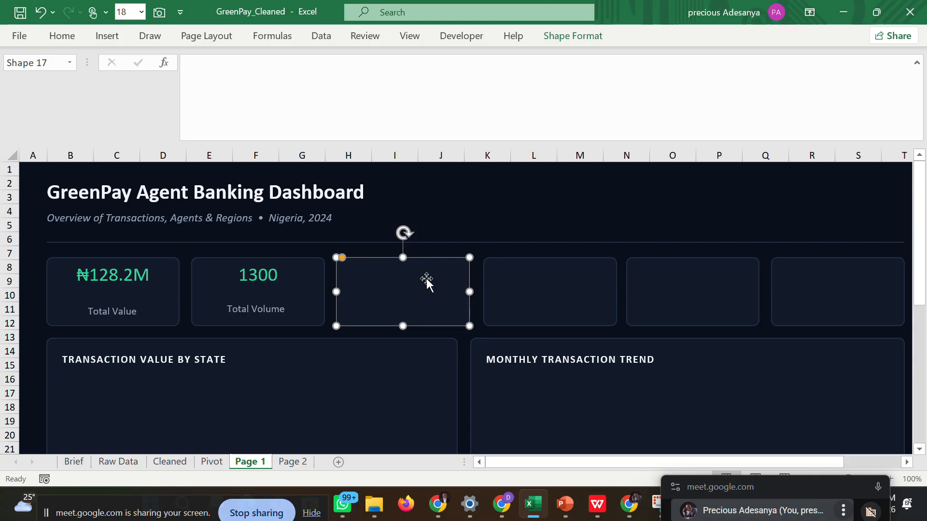
type("=")
key("BackSpace")
left_click(441, 217)
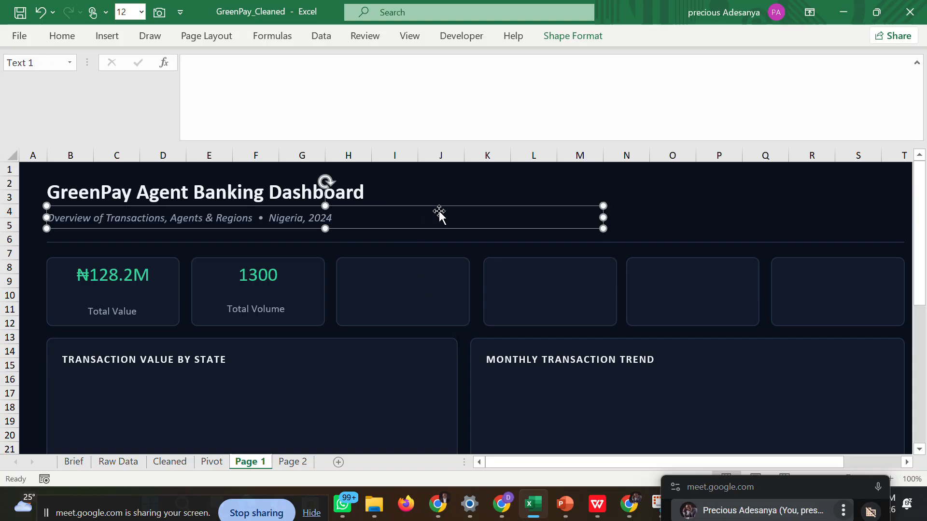
Link the third KPI card to the Avg Transaction Size value with the formula =Pivot!AG5.
left_click(398, 292)
left_click(223, 83)
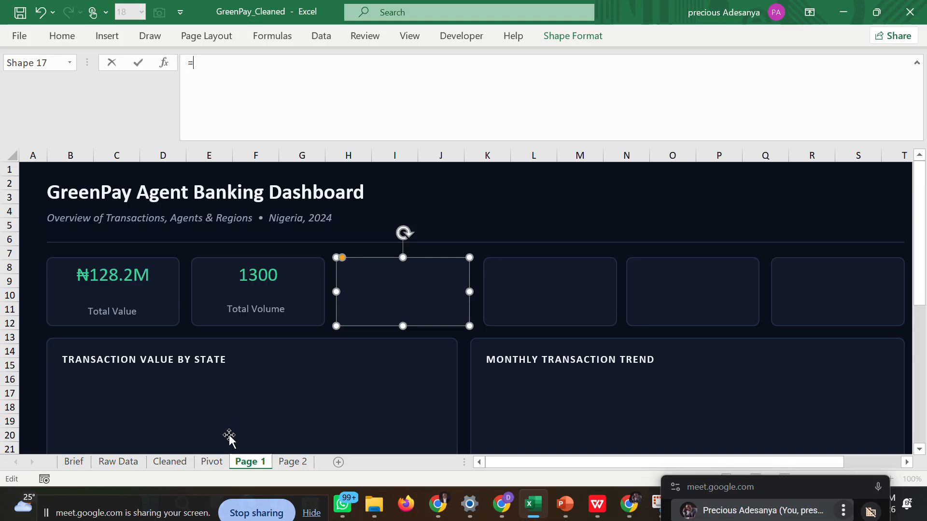
left_click(212, 462)
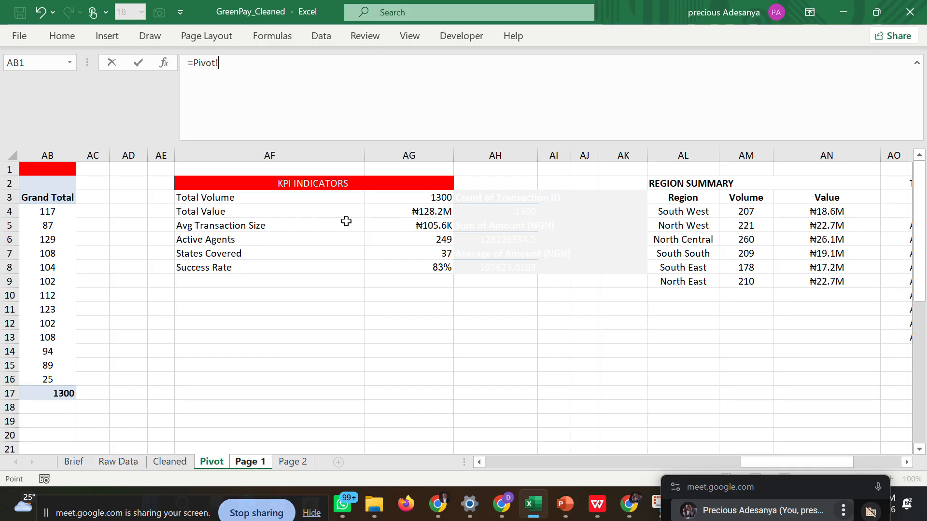
left_click(405, 227)
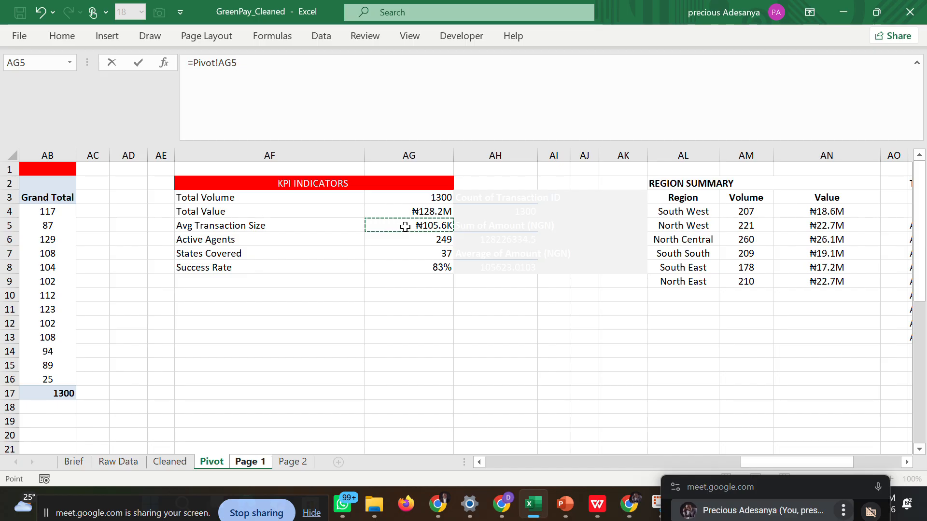
key("Return")
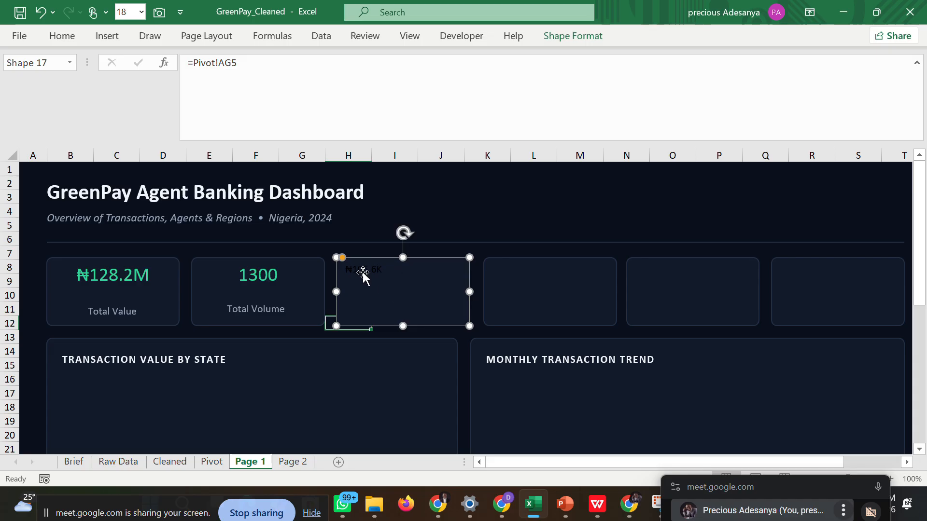
Apply the recent green font color to the third KPI card's linked value, matching the first two cards.
left_click(77, 39)
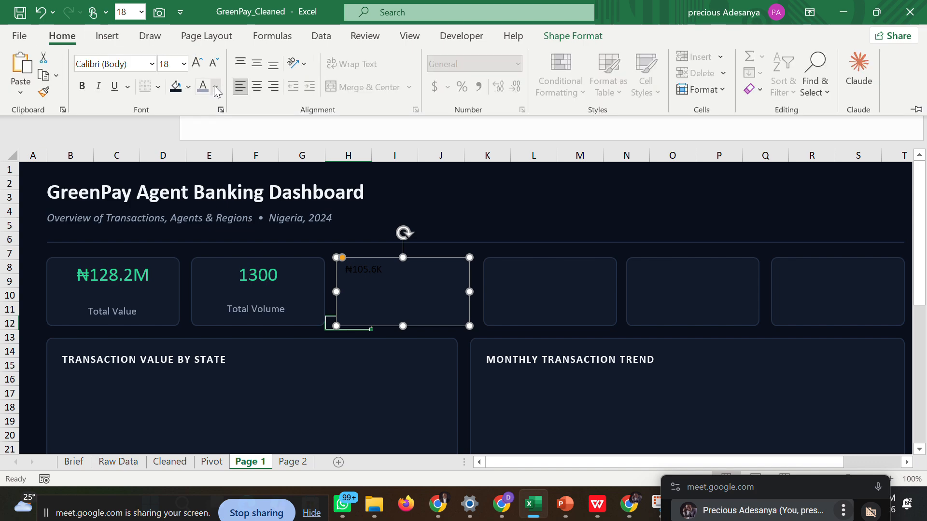
left_click(215, 88)
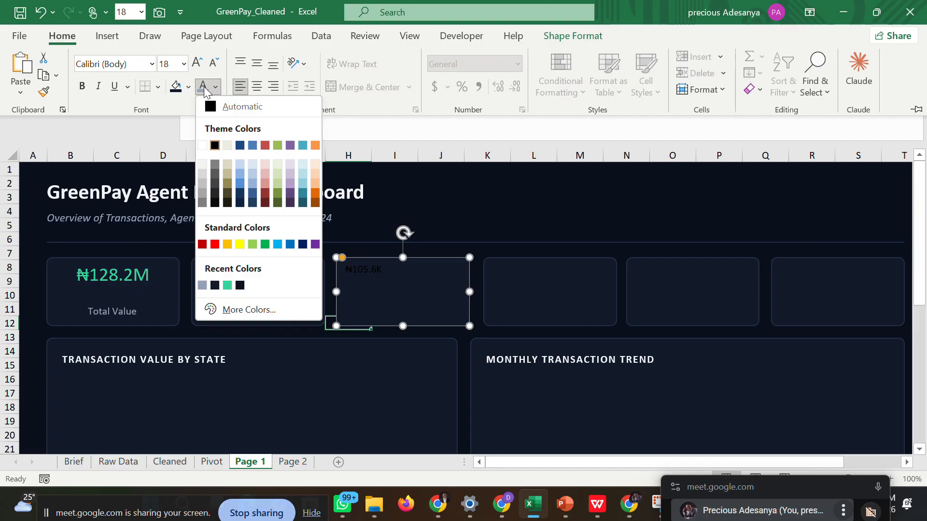
left_click(228, 286)
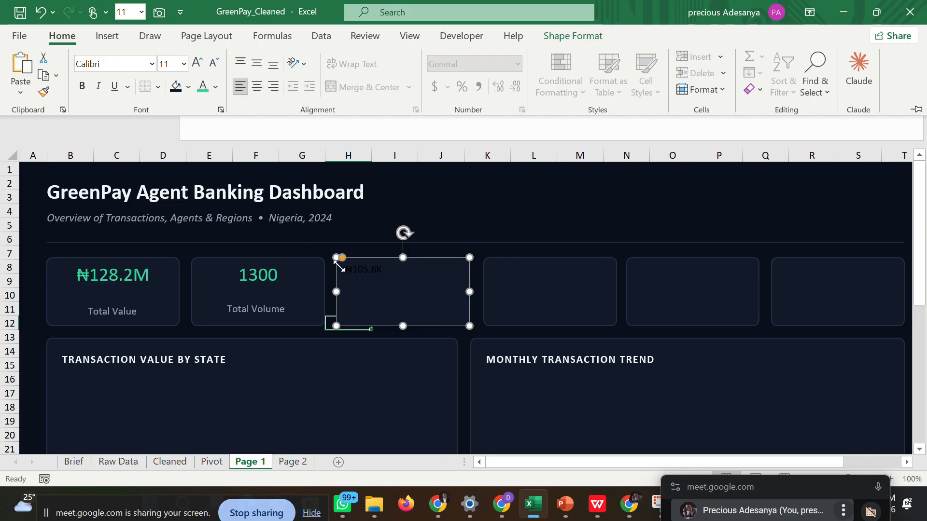
left_click(365, 285)
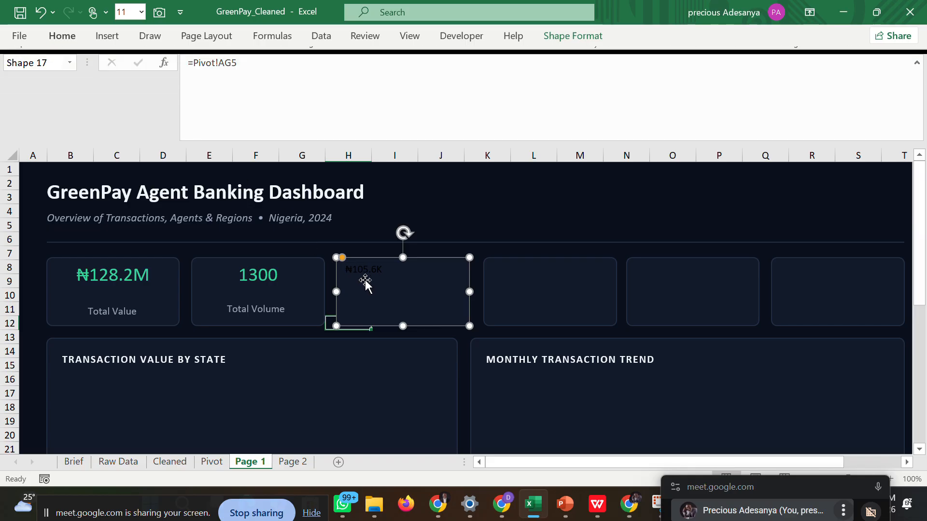
left_click(452, 242)
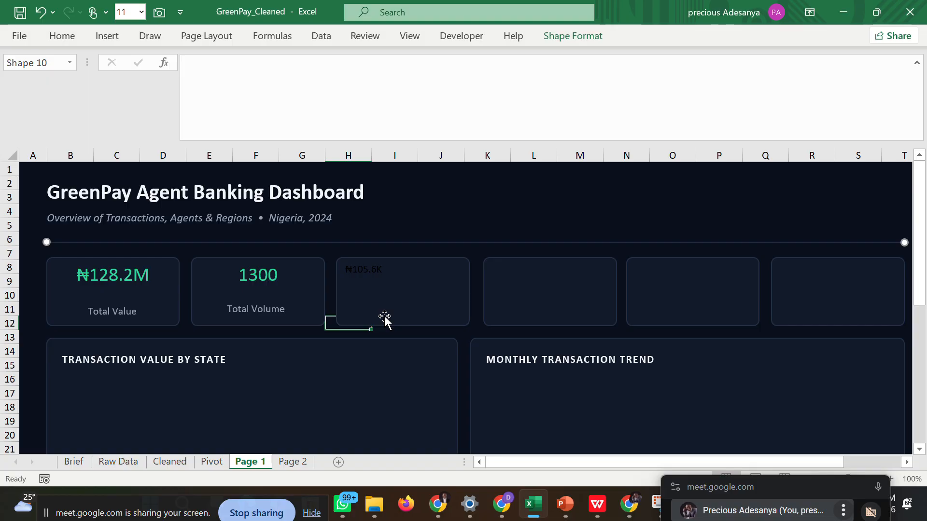
left_click(394, 333)
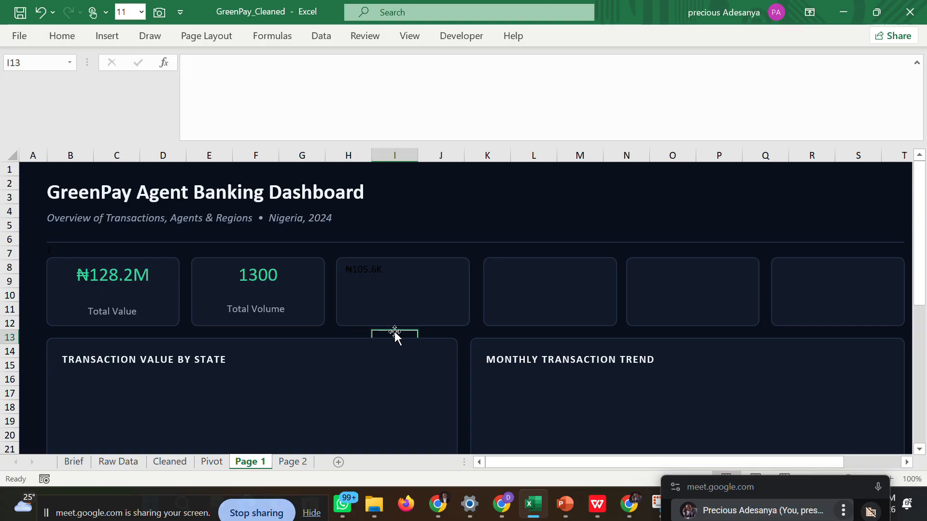
left_click(394, 265)
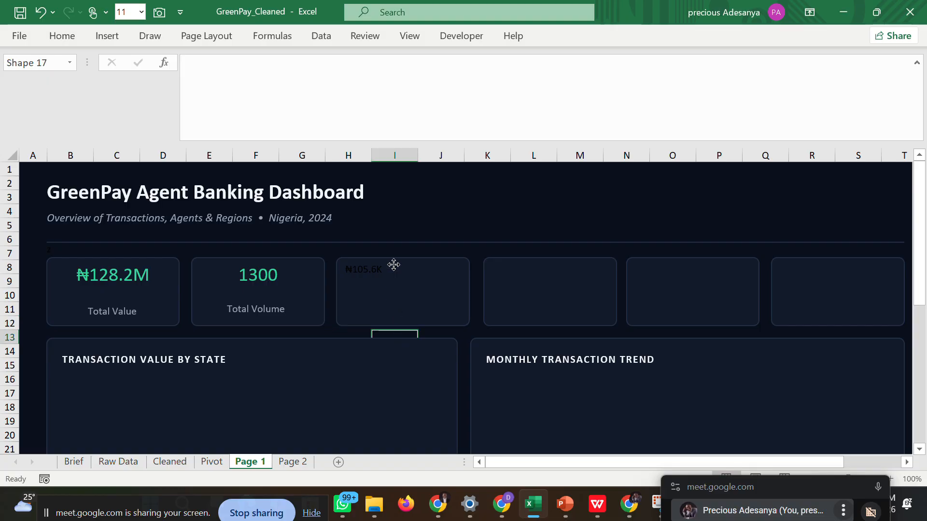
left_click(68, 39)
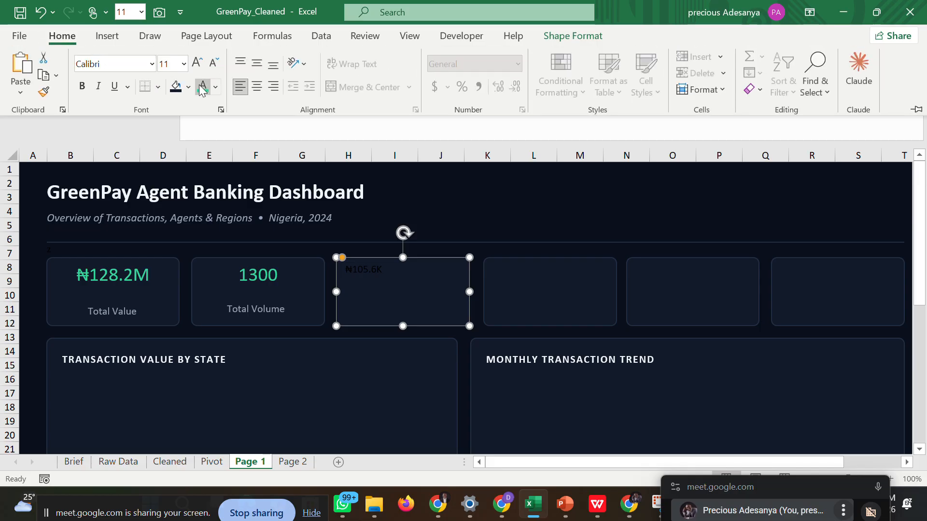
left_click(203, 88)
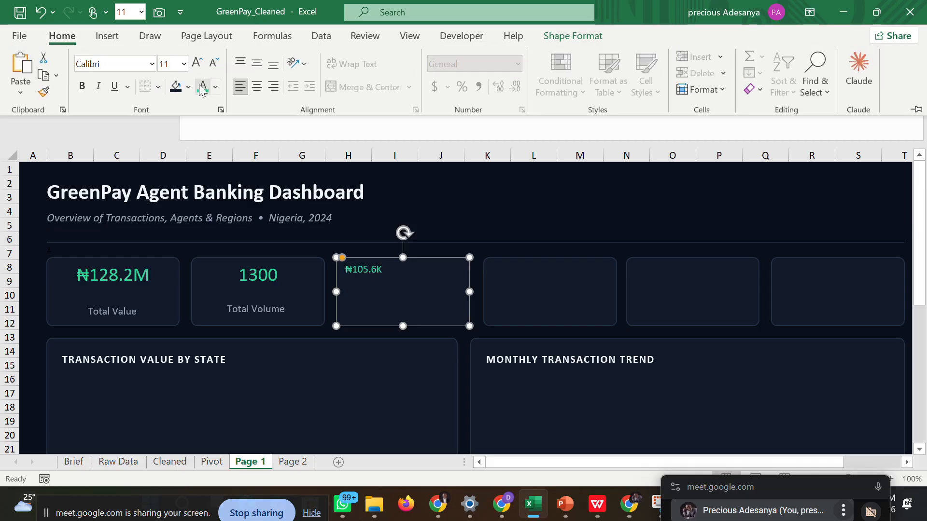
Set the third KPI card's value to font size 20 and center it horizontally in the card.
left_click(183, 64)
left_click(177, 242)
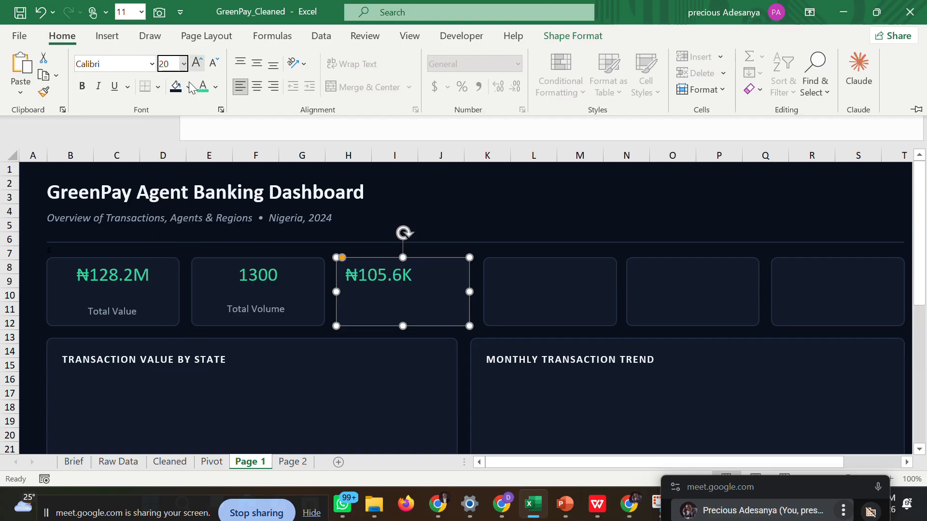
left_click(256, 88)
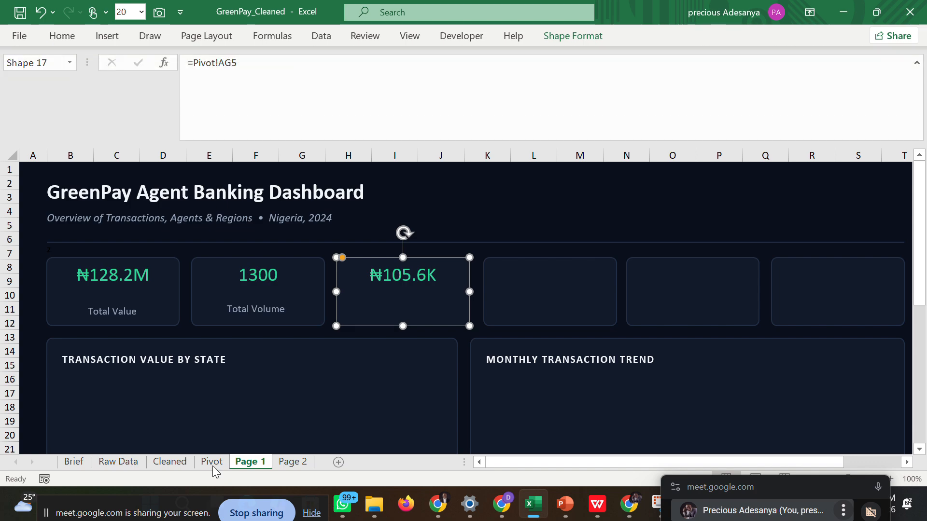
Copy the Avg Transaction Size label text from cell AF5 on the Pivot sheet.
left_click(212, 463)
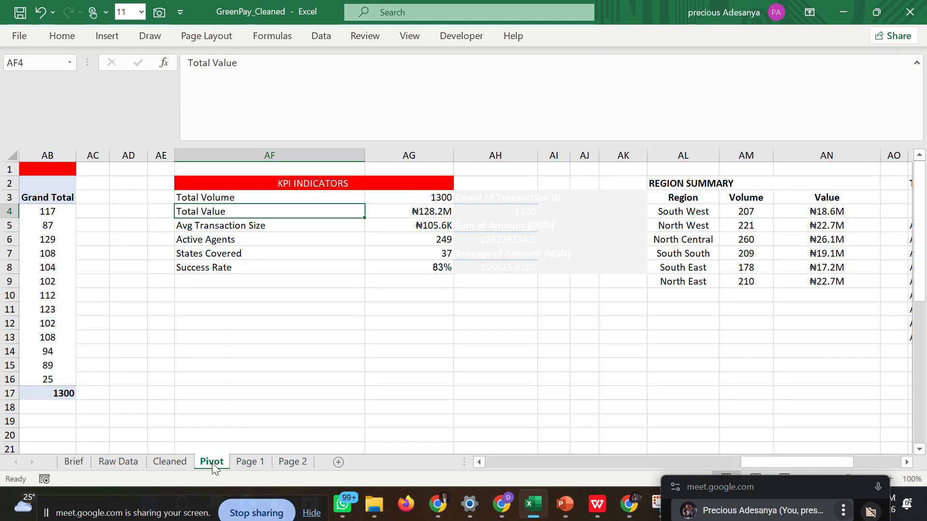
left_click(259, 225)
left_click_drag(284, 63, 187, 65)
right_click(215, 63)
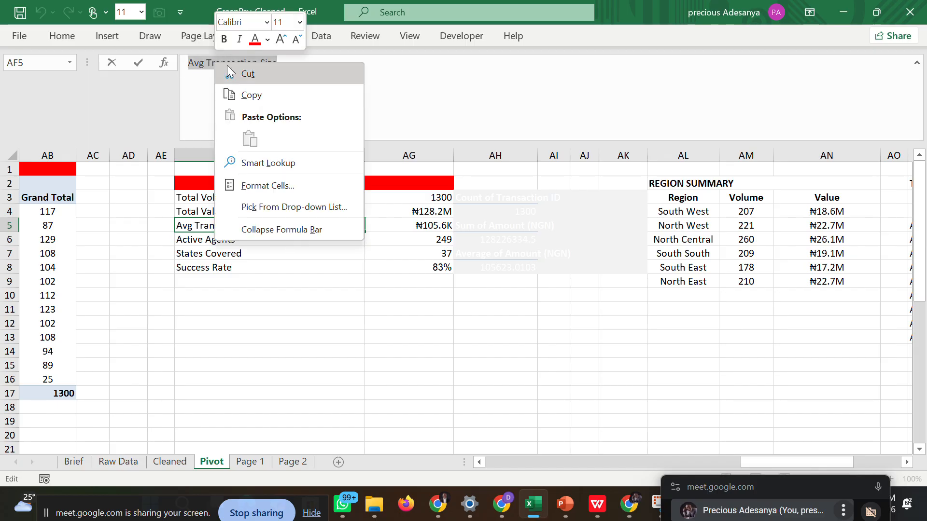
left_click(246, 94)
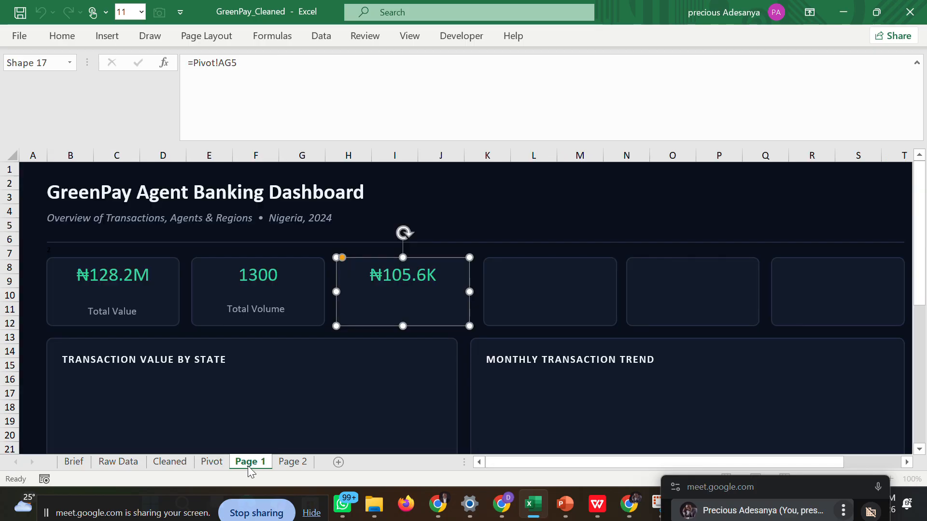
Add a text box below the third KPI card's value on Page 1 and paste the Avg Transaction Size label into it.
left_click(247, 462)
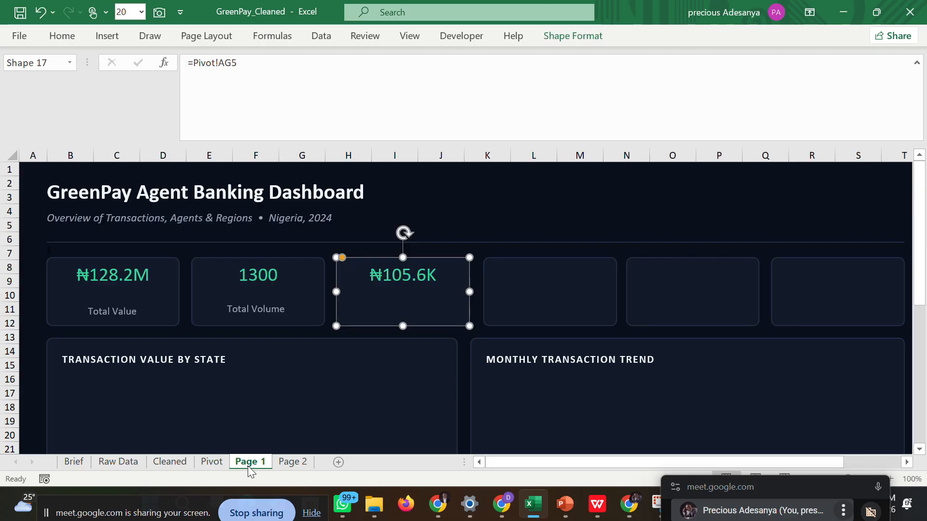
left_click(107, 38)
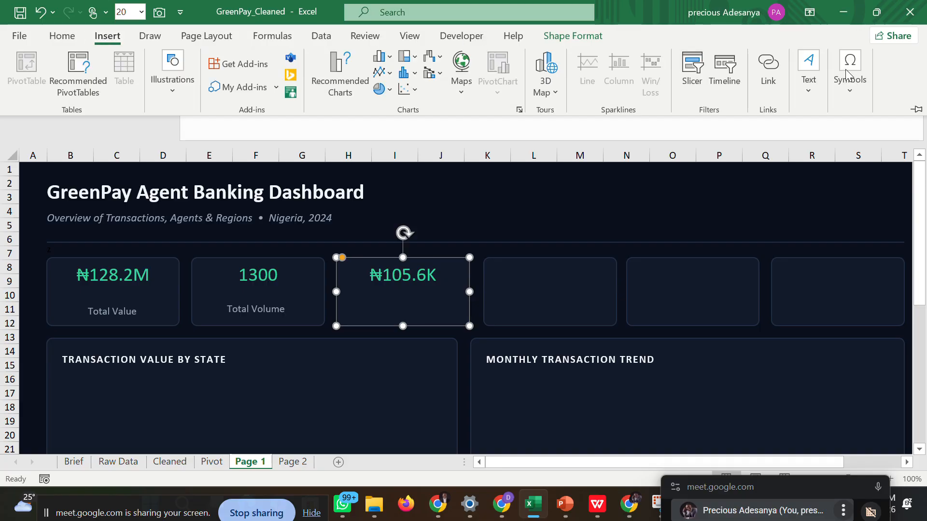
left_click(809, 84)
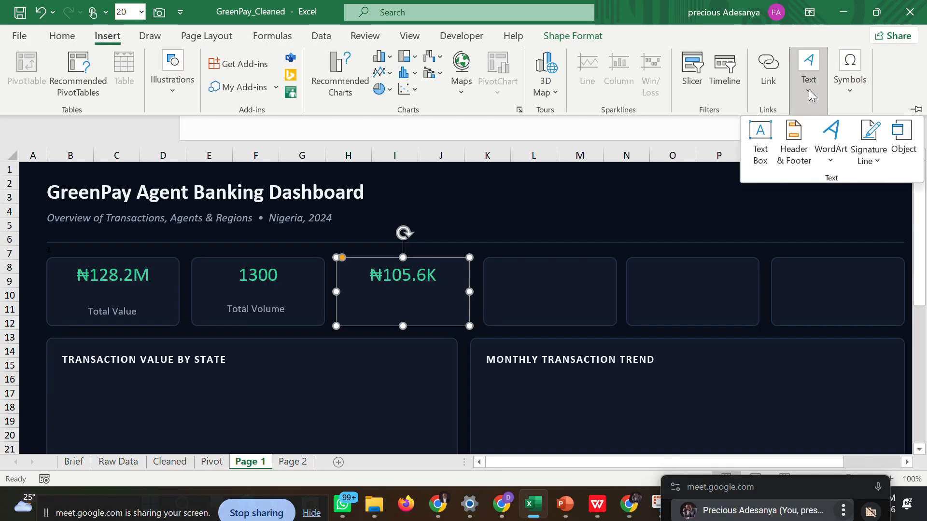
left_click(762, 142)
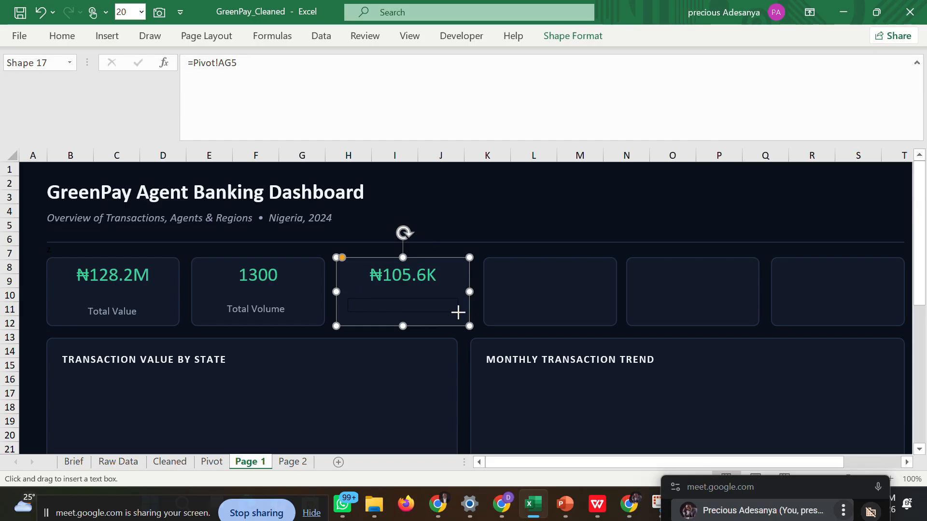
left_click_drag(458, 313, 465, 314)
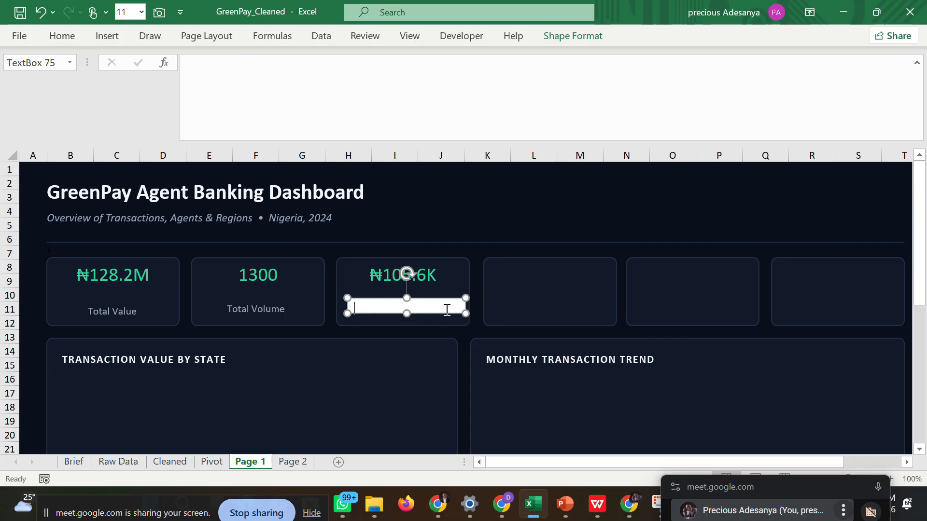
key("ctrl+v")
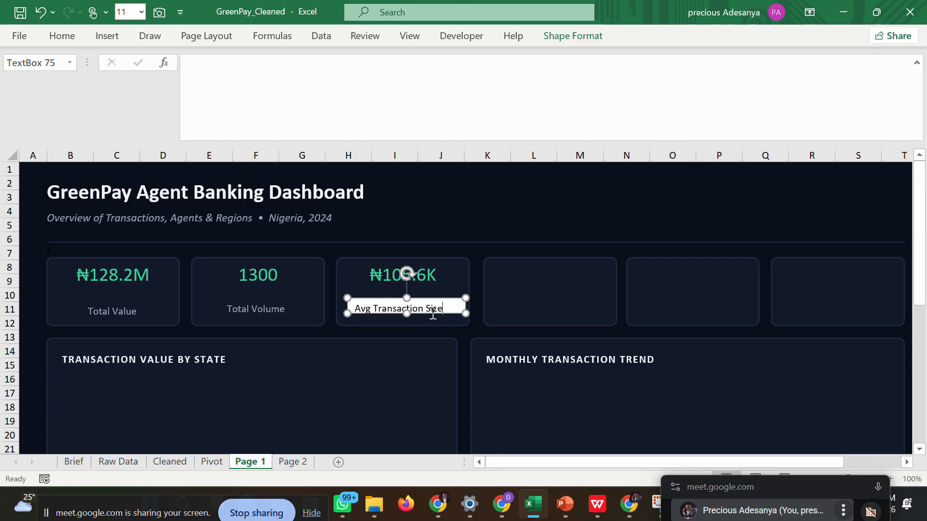
Center the Avg Transaction Size label text horizontally and give it the recent gray-blue font color.
key("ctrl+a")
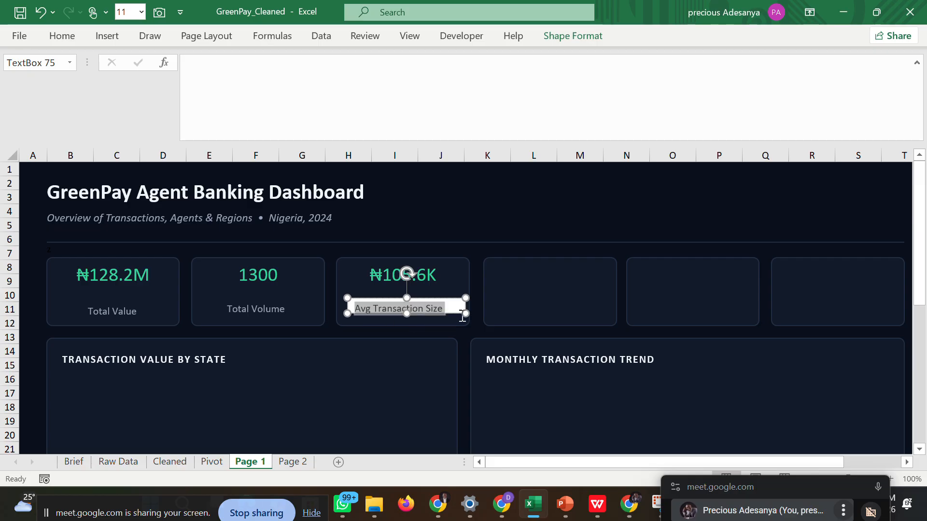
left_click(63, 36)
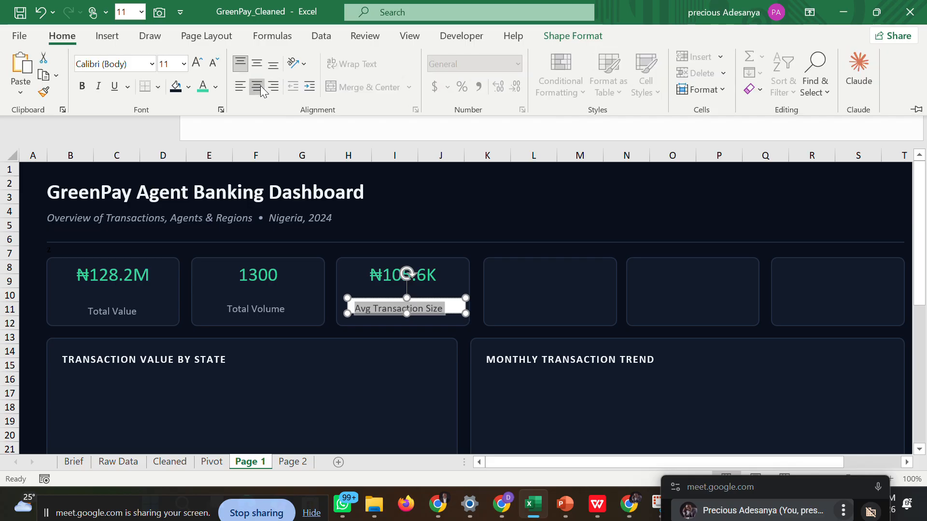
left_click(261, 89)
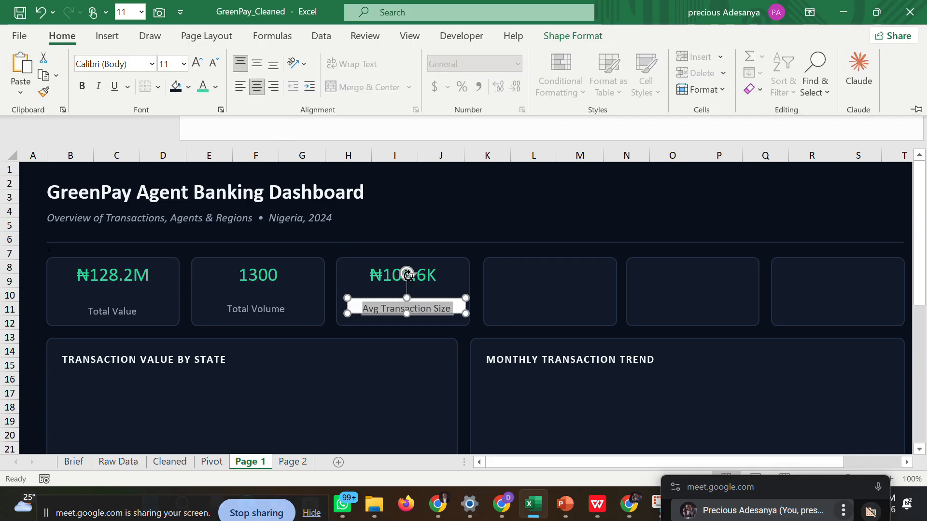
left_click(215, 88)
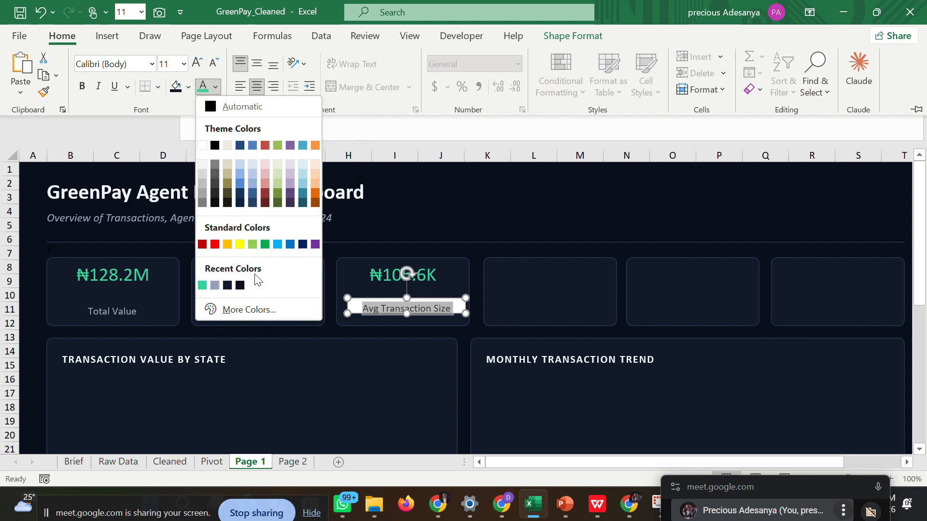
left_click(215, 285)
Set the Avg Transaction Size label box's fill and outline to the recent dark navy color matching the KPI card.
left_click(354, 312)
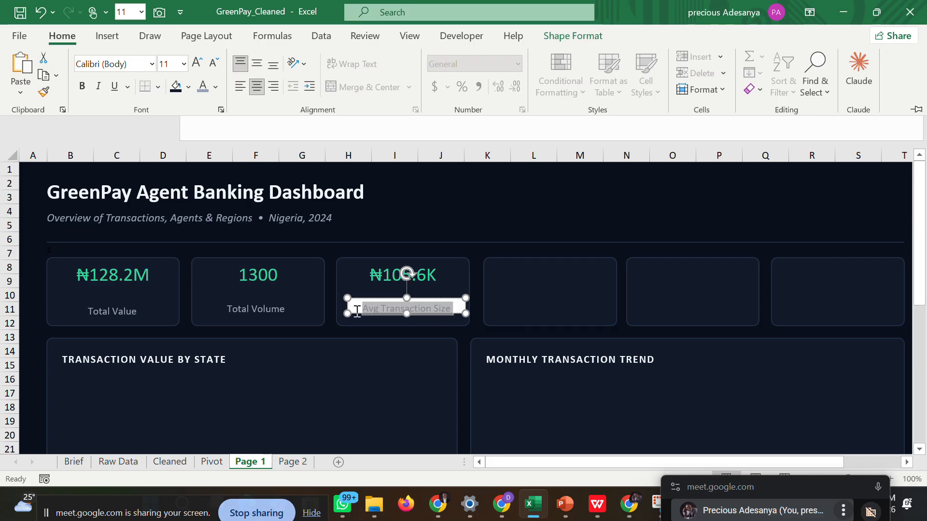
left_click(346, 303)
right_click(346, 303)
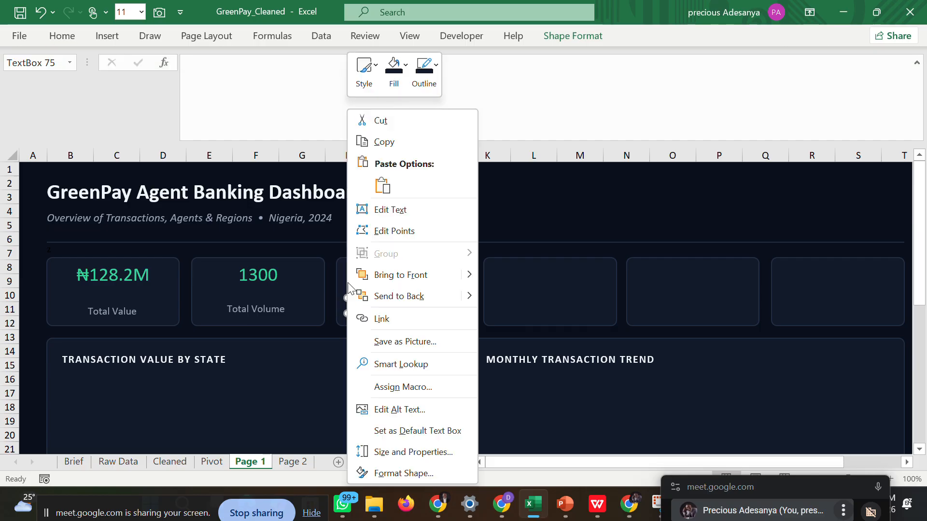
left_click(394, 72)
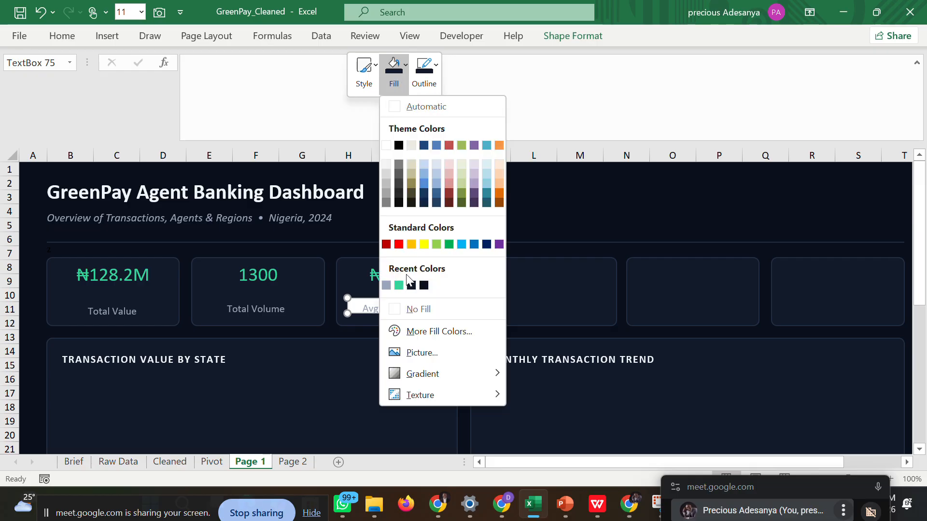
left_click(411, 285)
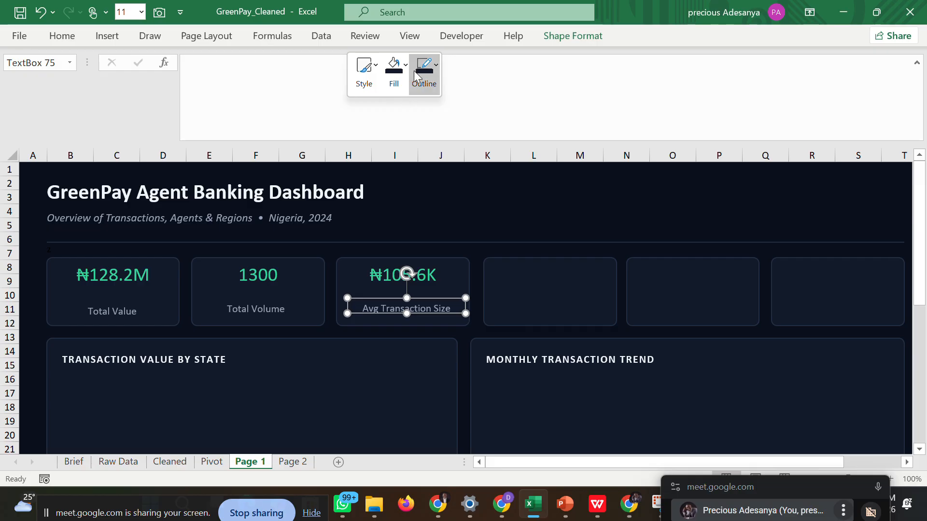
left_click(435, 73)
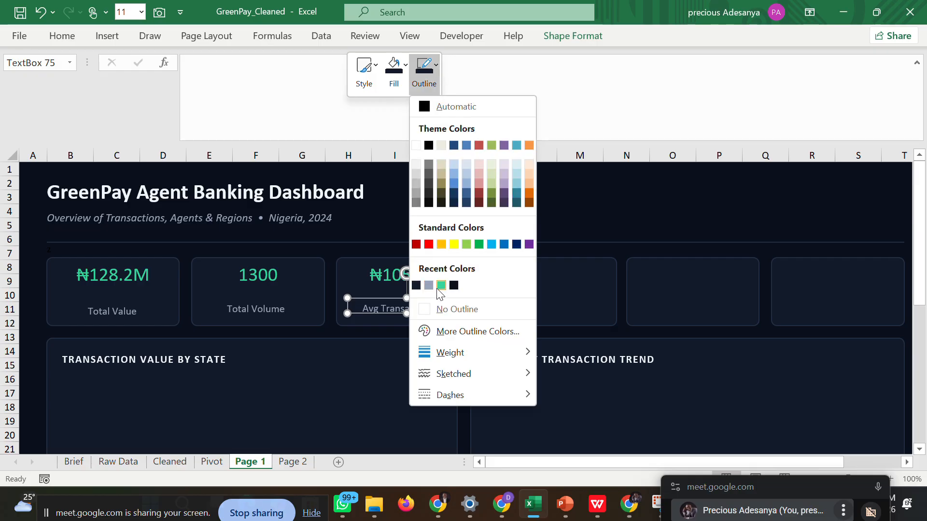
left_click(417, 286)
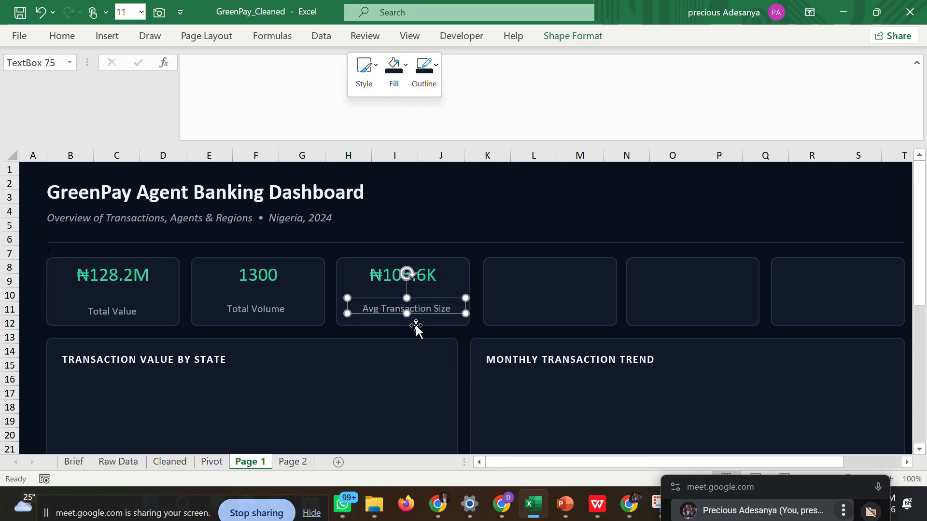
left_click(446, 334)
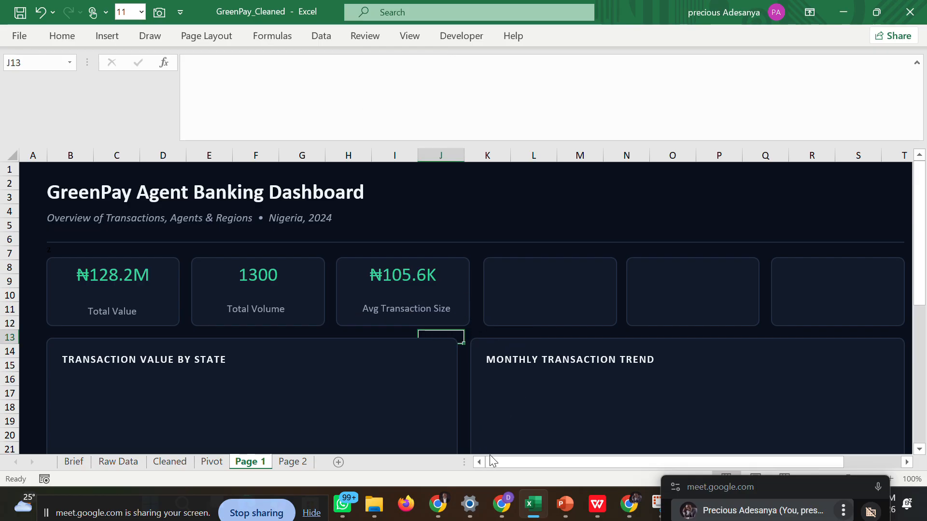
Link the empty fourth KPI card on Page 1 to the Active Agents value in cell AG6 of the Pivot sheet.
left_click_drag(490, 456, 557, 465)
left_click(823, 280)
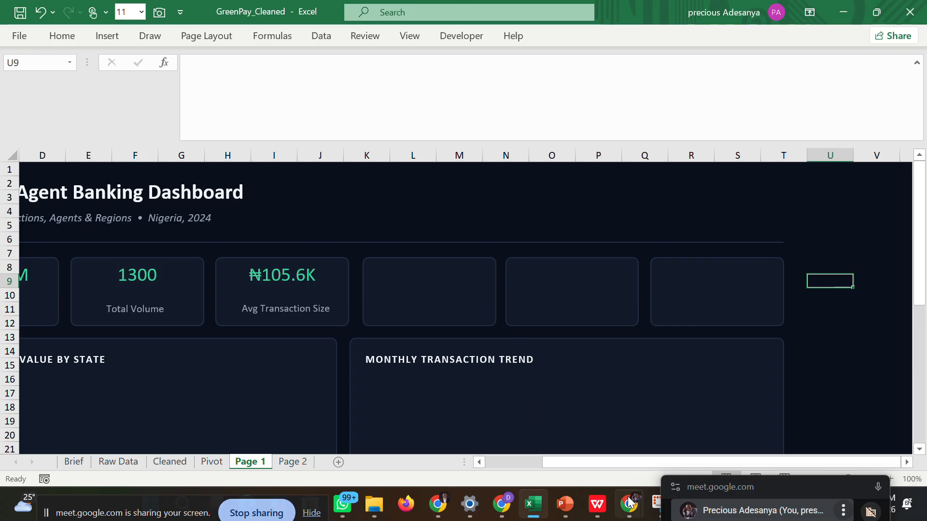
mouse_move(629, 504)
mouse_move(549, 419)
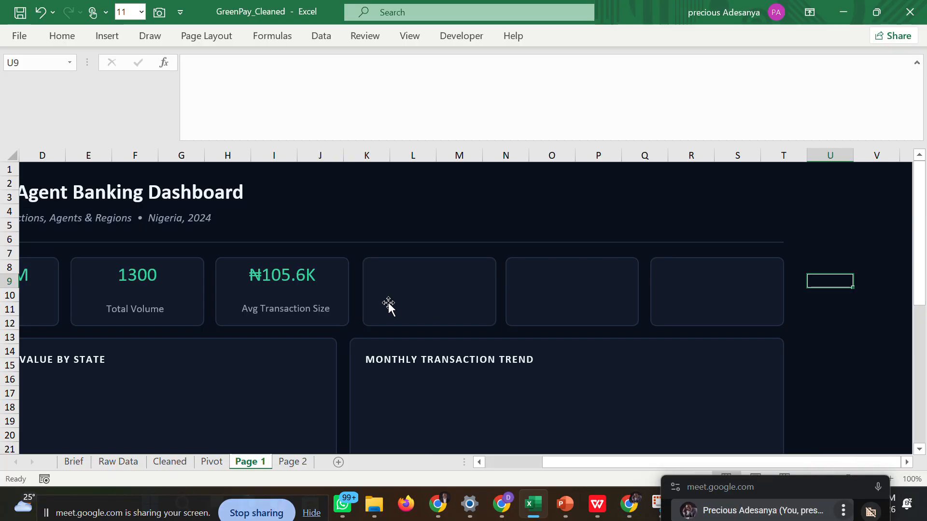
mouse_move(567, 461)
left_mouse_down()
mouse_move(497, 473)
mouse_move(557, 465)
left_mouse_up()
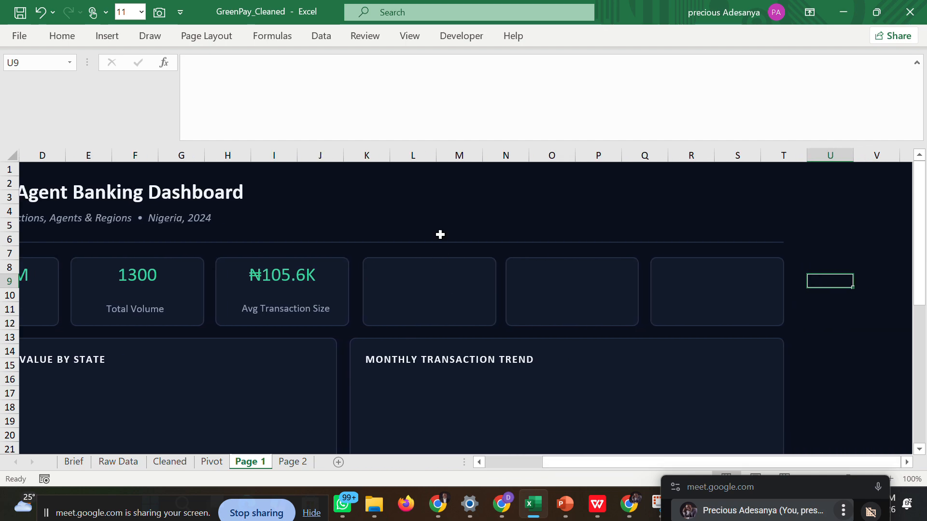
left_click(415, 275)
left_click(317, 70)
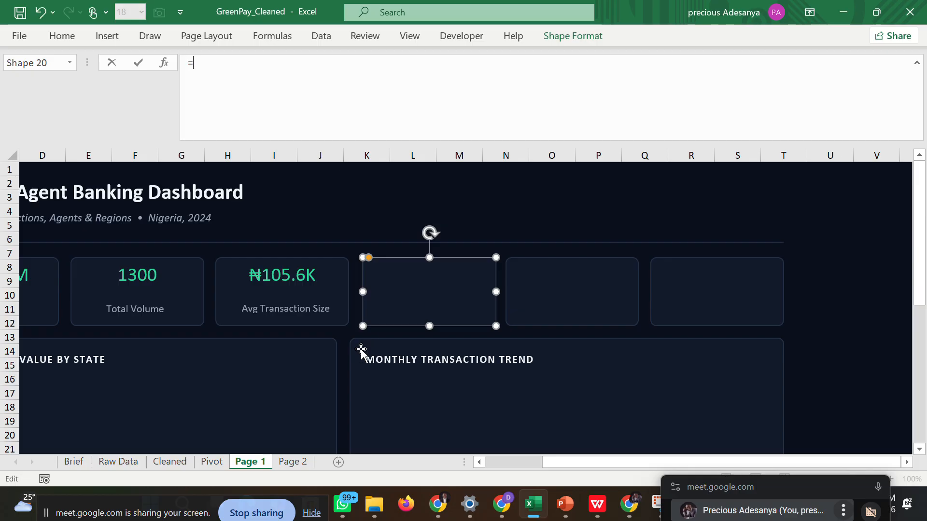
left_click(211, 461)
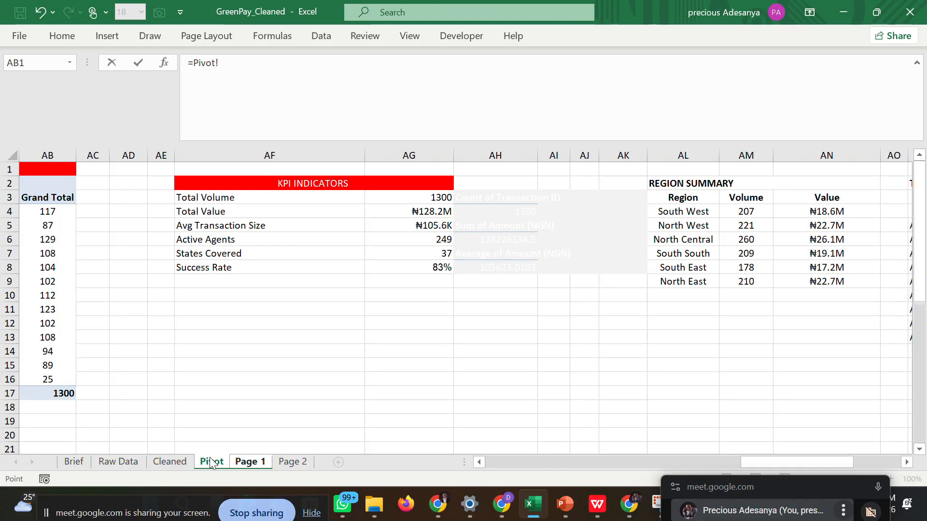
left_click(419, 241)
key("Return")
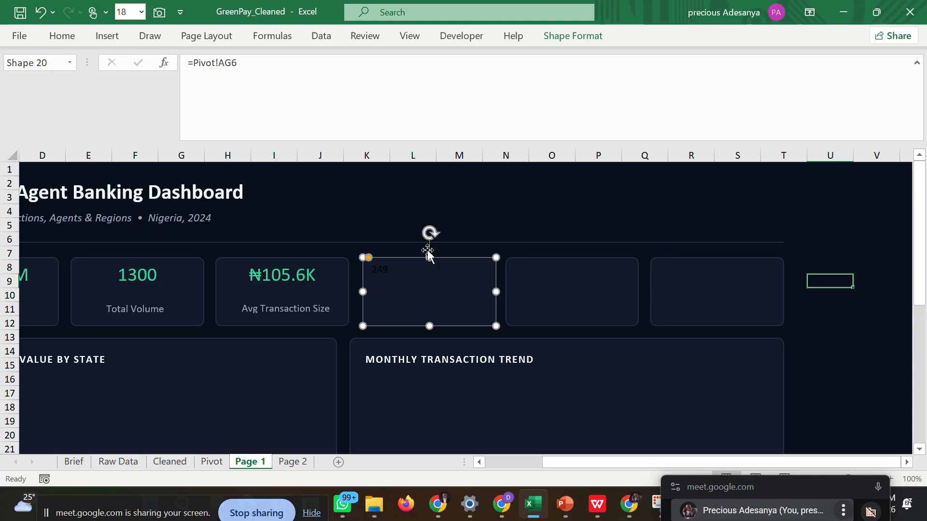
Center the fourth KPI card's value horizontally and give it the recent green font color at size 20.
left_click(78, 41)
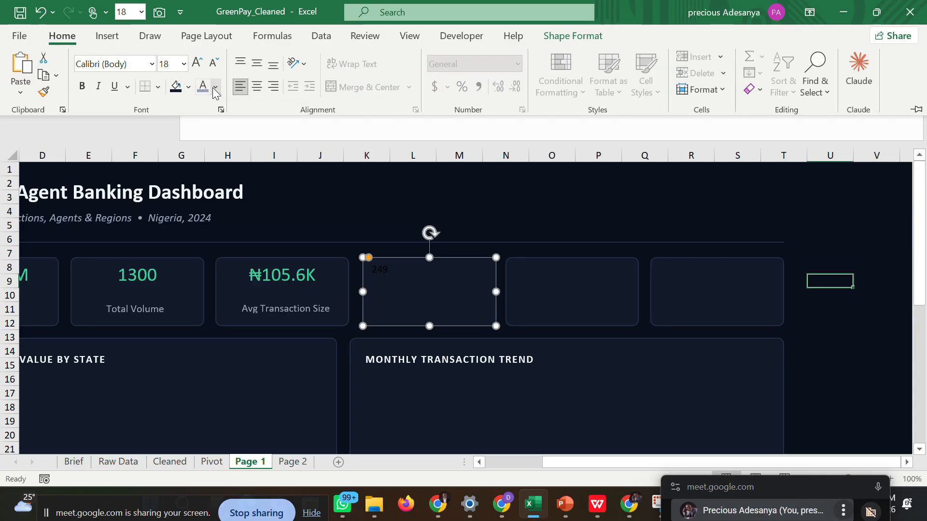
left_click(215, 88)
left_click(229, 286)
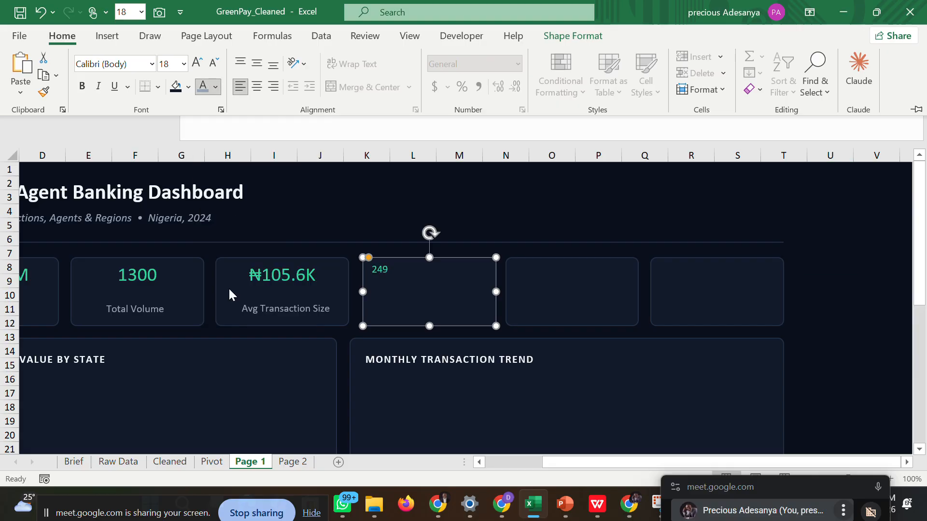
left_click(257, 86)
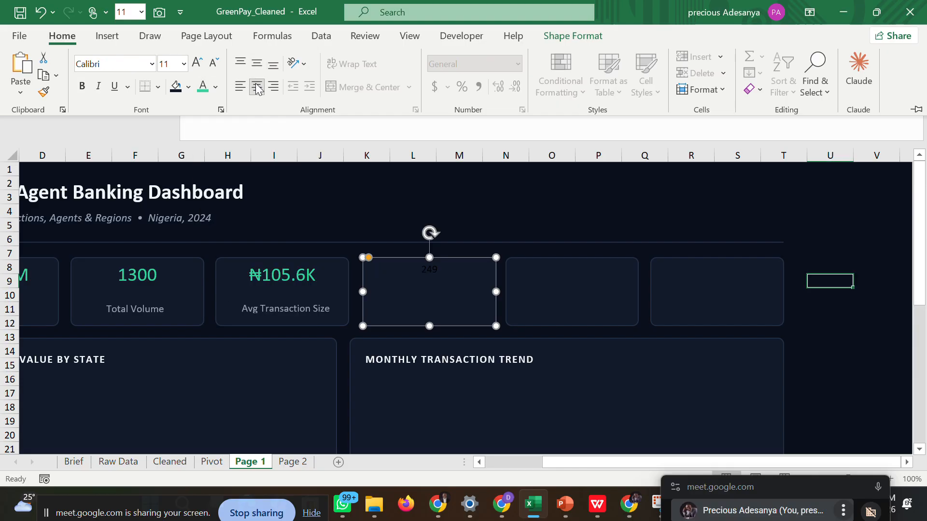
left_click(818, 256)
left_click(819, 253)
left_click(414, 280)
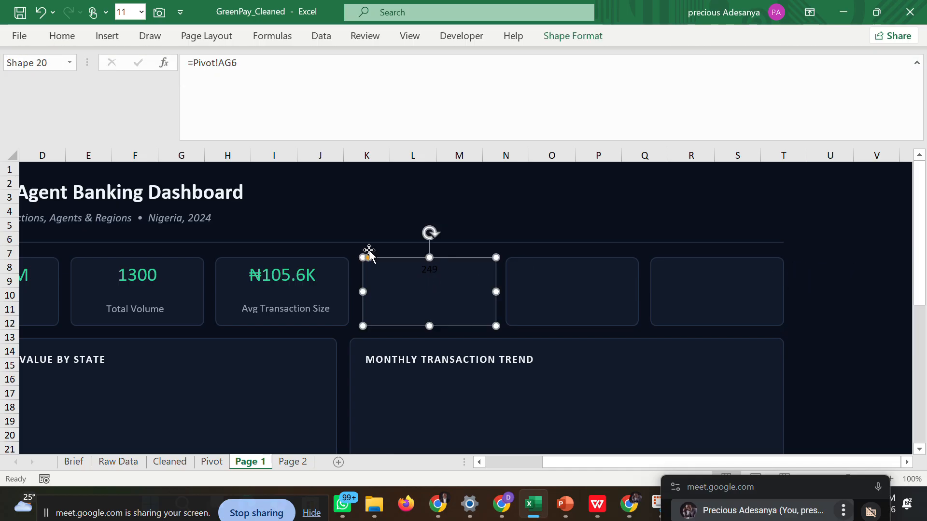
left_click(71, 36)
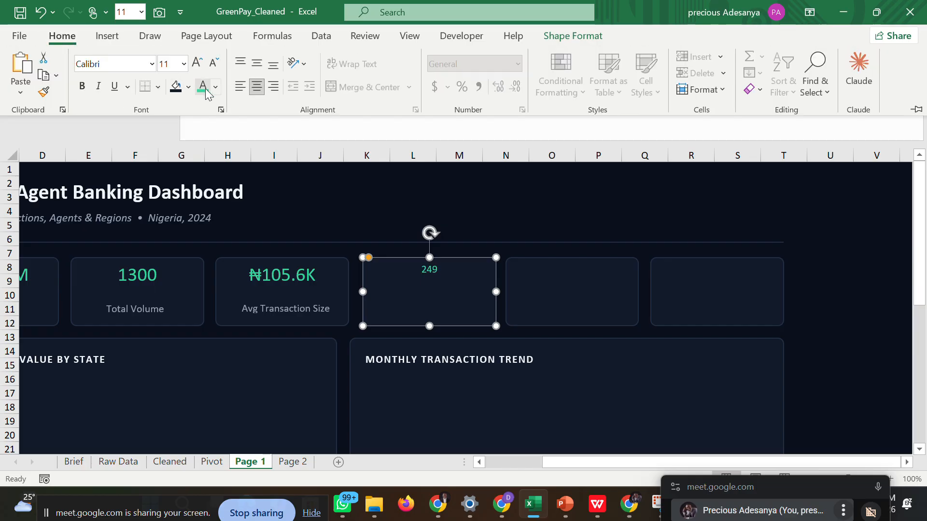
left_click(184, 64)
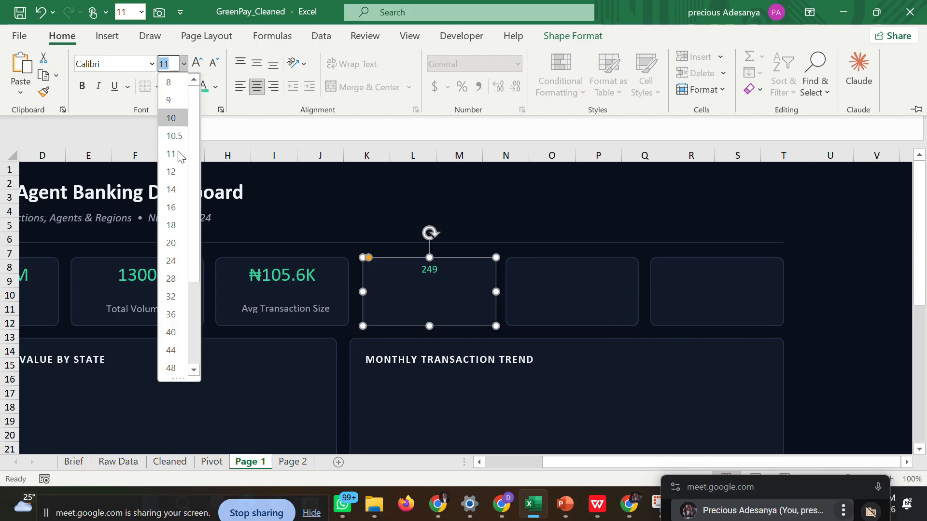
left_click(175, 243)
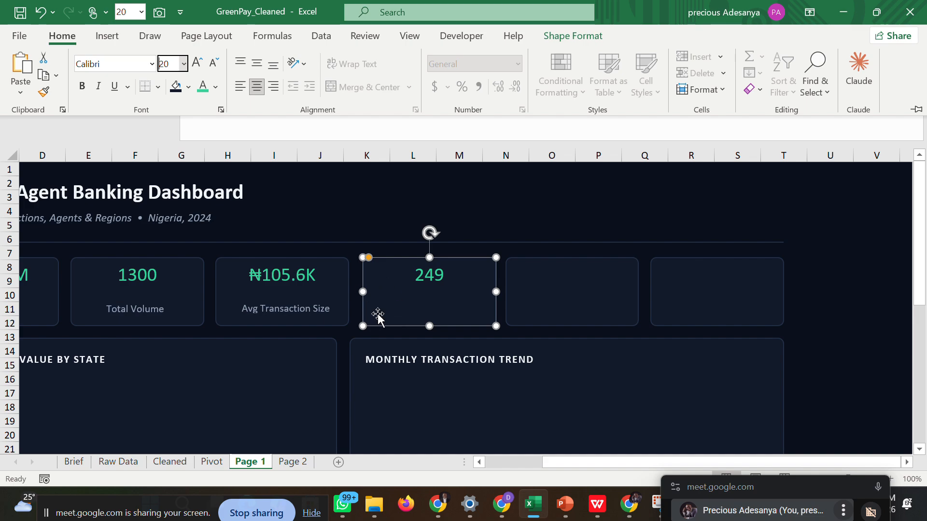
Duplicate the Avg Transaction Size label box and place the copy below the value in the fourth KPI card.
left_click(334, 307)
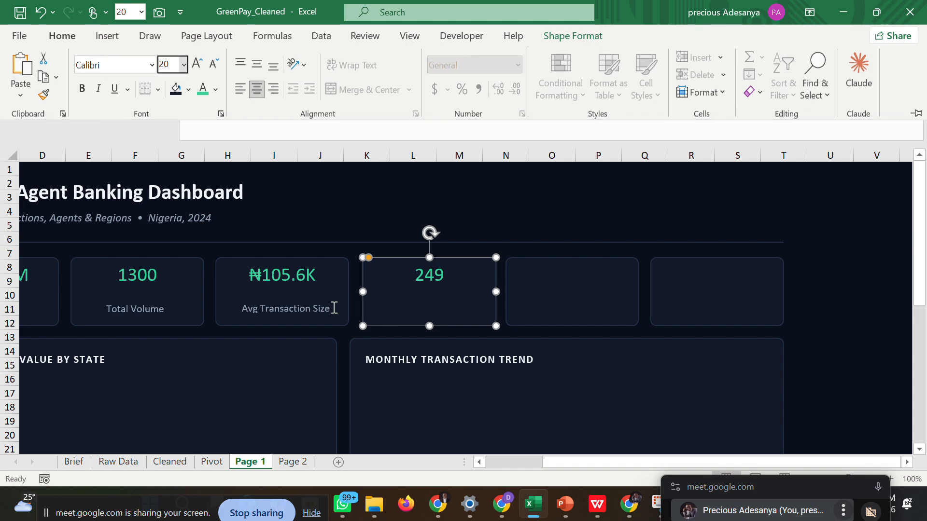
left_click(327, 308)
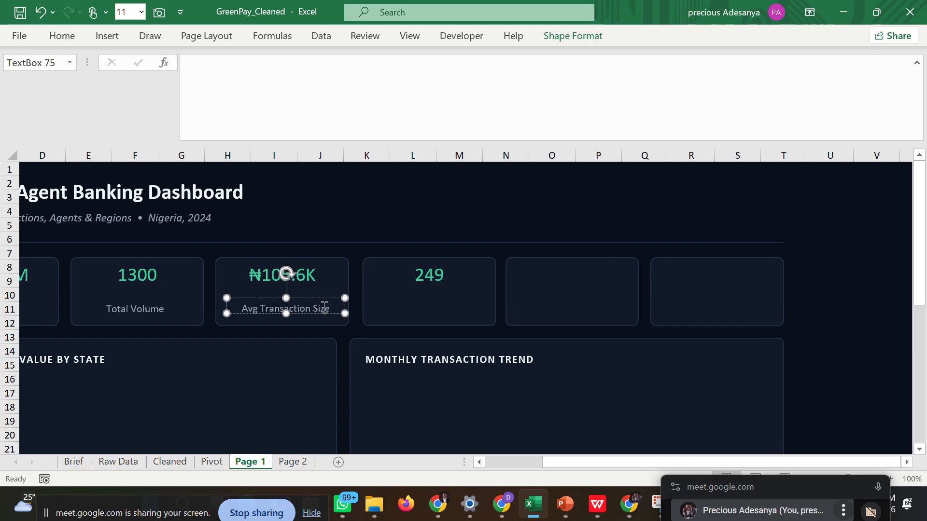
right_click(296, 299)
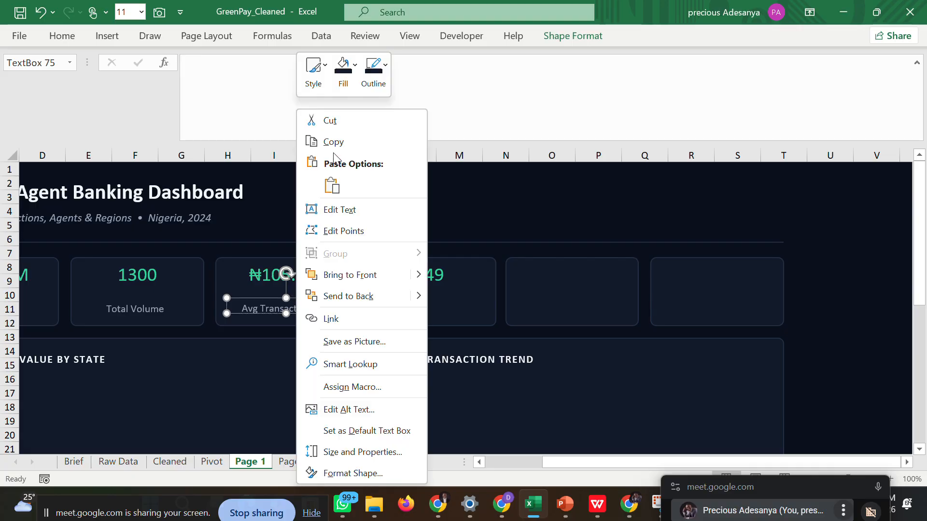
left_click(338, 143)
left_click(406, 305)
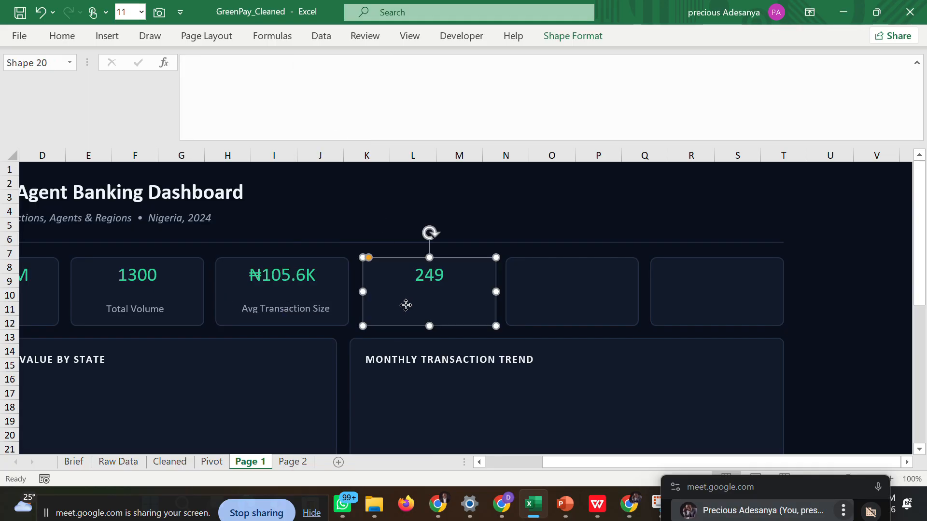
key("ctrl+v")
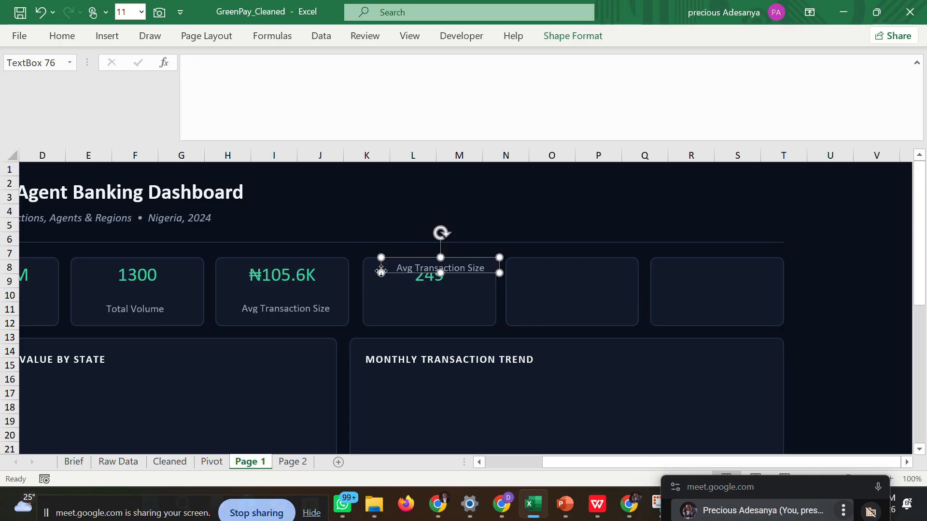
left_click_drag(382, 272, 371, 303)
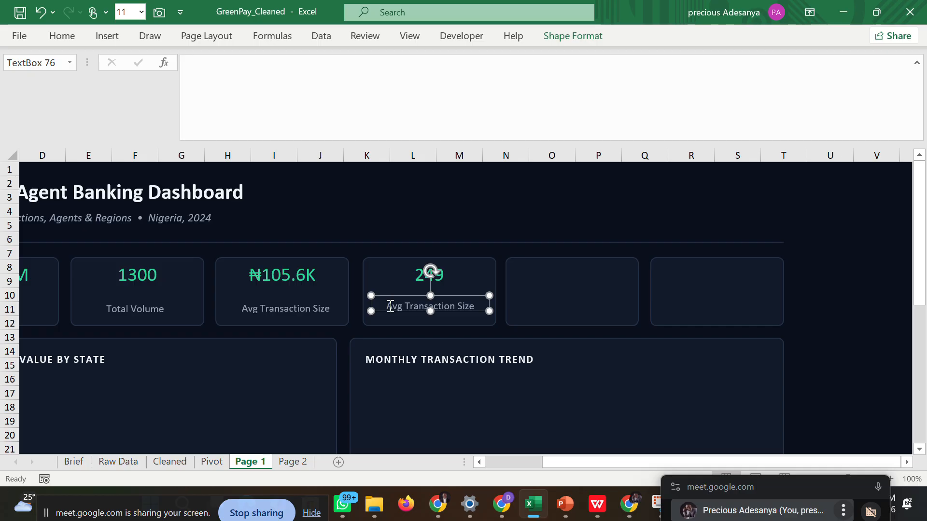
Make the copied label box in the fourth KPI card slightly taller by extending its lower edge and adjusting its upper edge.
double_click(390, 307)
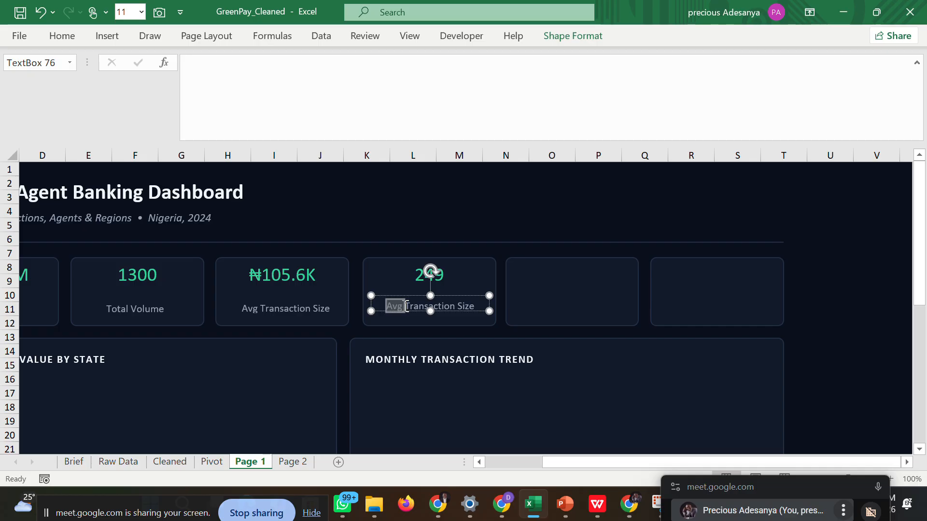
left_click(374, 305)
left_click_drag(368, 304, 369, 303)
left_click(369, 303)
left_click(385, 308)
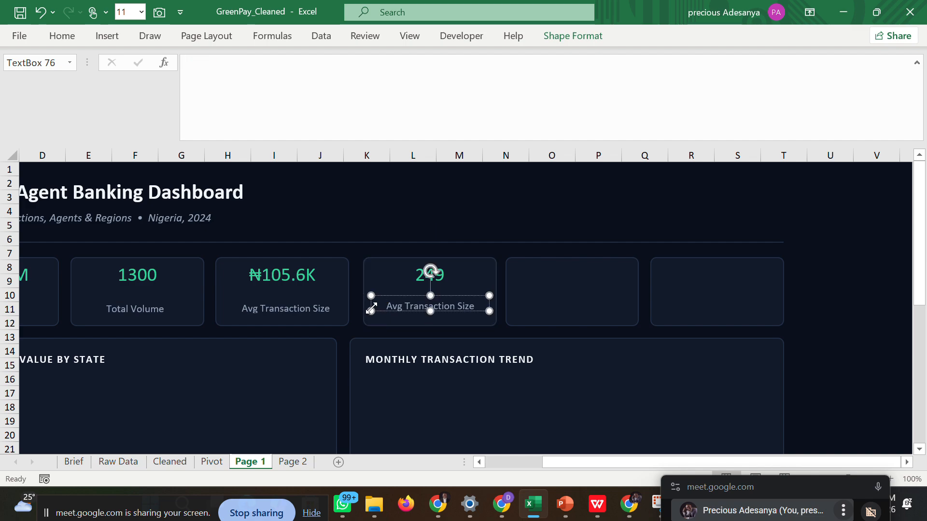
left_click(430, 316)
left_click(431, 317)
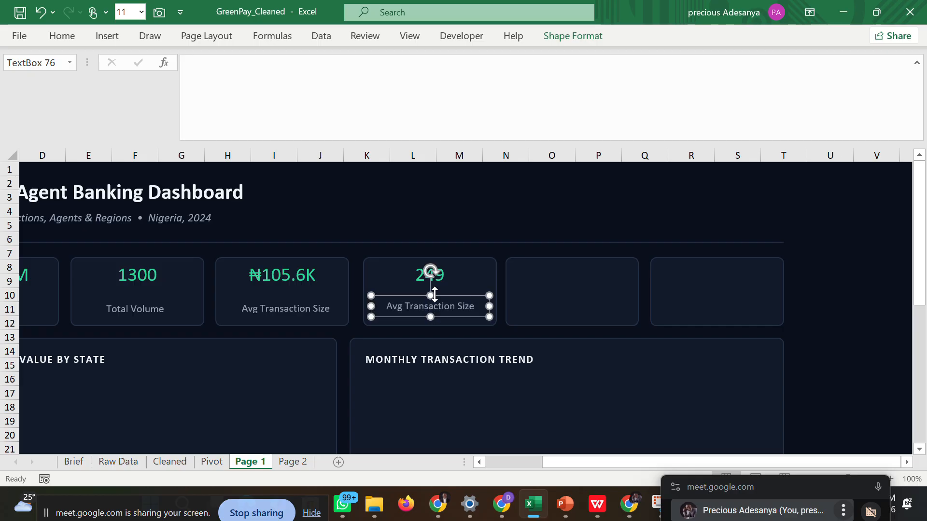
left_click(429, 298)
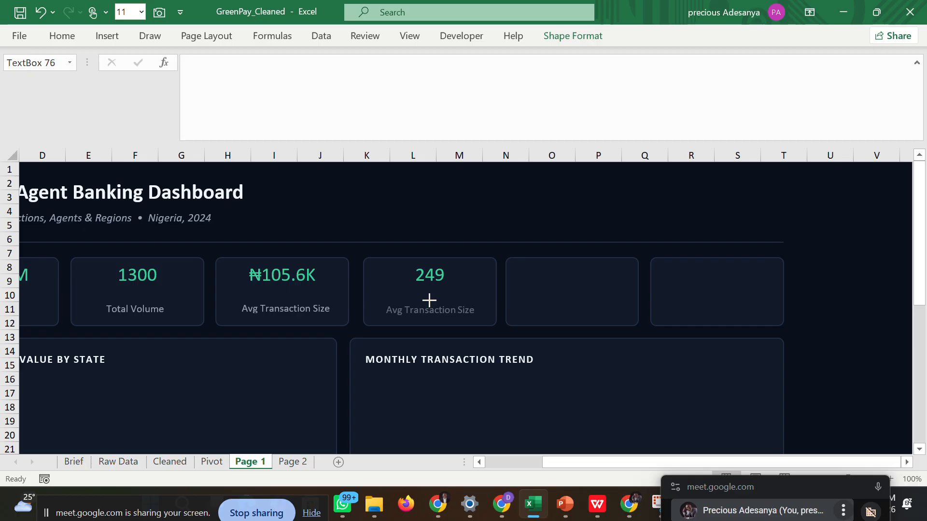
left_click(429, 298)
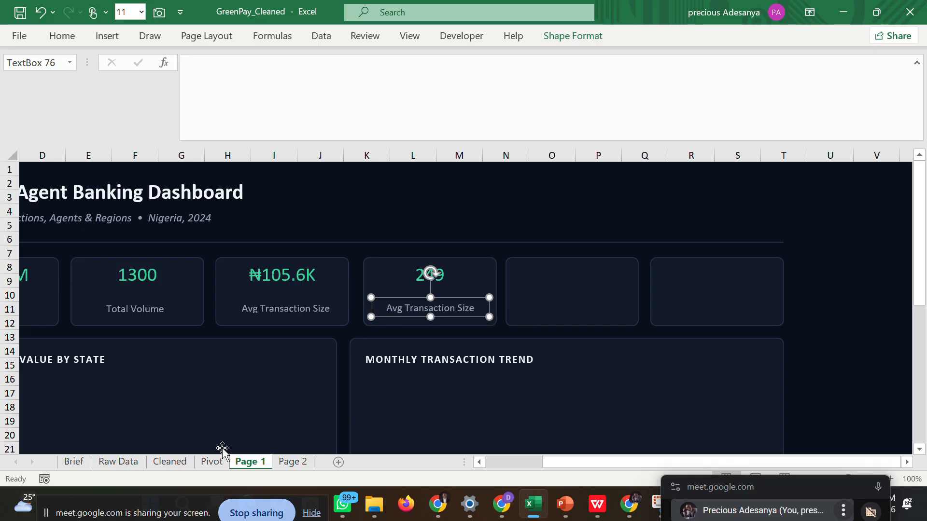
Replace the copied label's text in the fourth KPI card with Active Agents, copied from cell AF6 on the Pivot sheet.
left_click(211, 462)
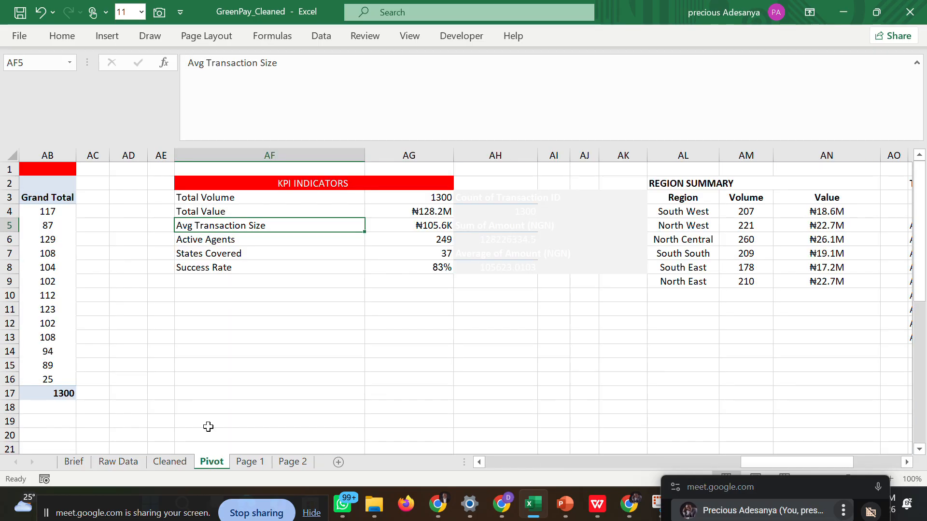
left_click(235, 241)
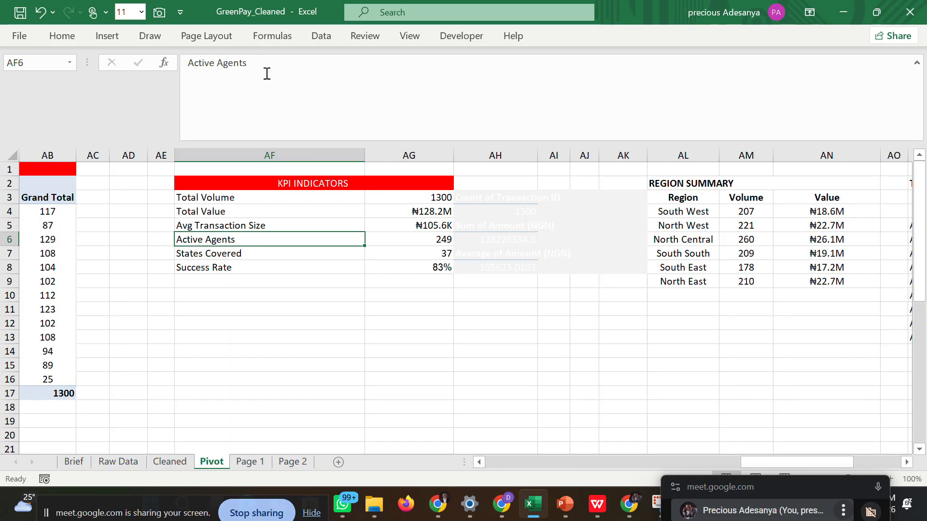
left_click_drag(251, 63, 189, 61)
right_click(190, 63)
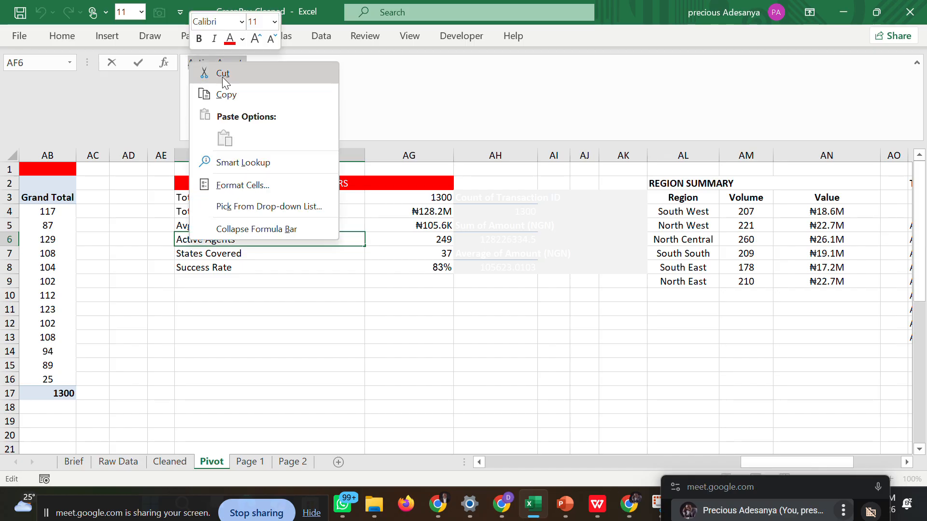
left_click(226, 94)
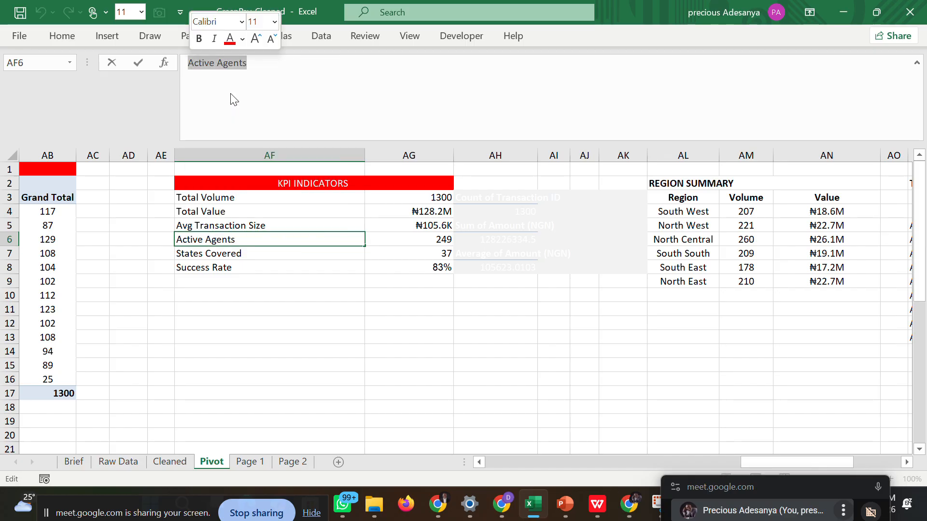
left_click(250, 462)
triple_click(397, 308)
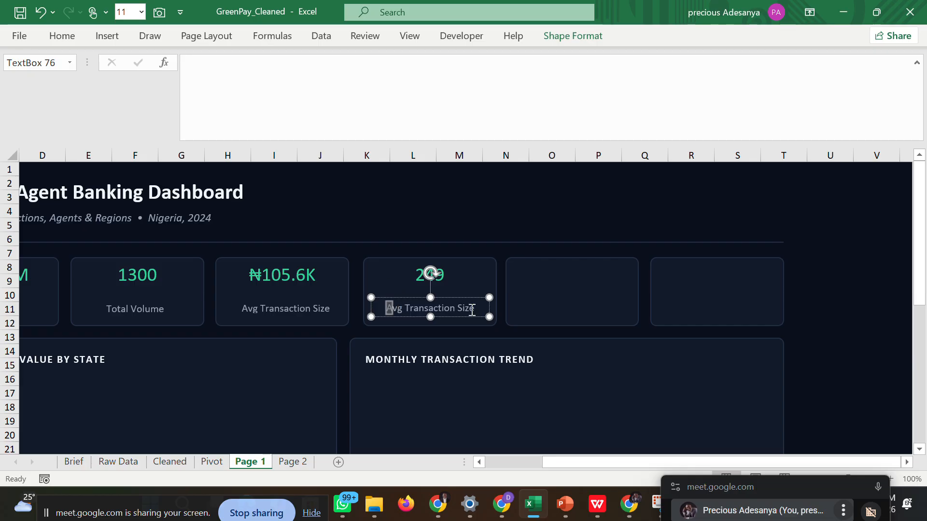
key("ctrl+v")
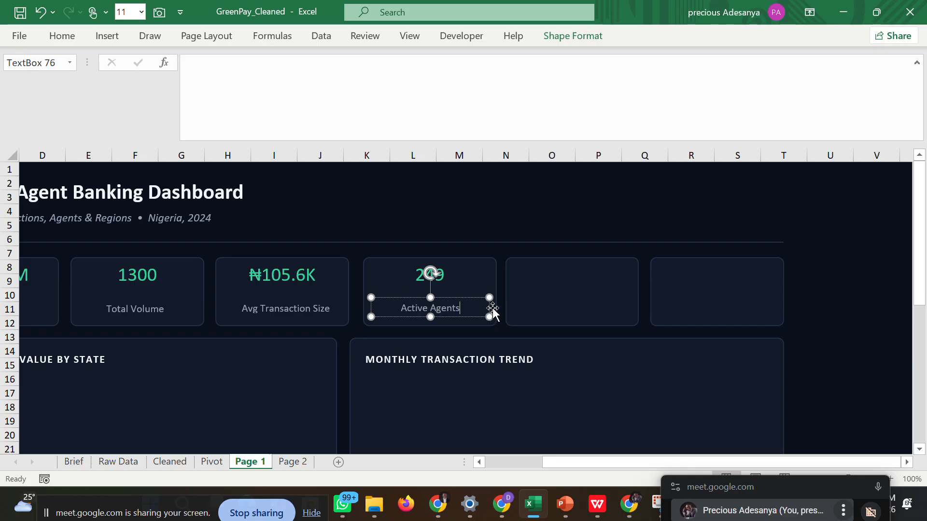
Link the empty fifth KPI card on Page 1 to the States Covered value in cell AG7 of the Pivot sheet.
left_click(518, 294)
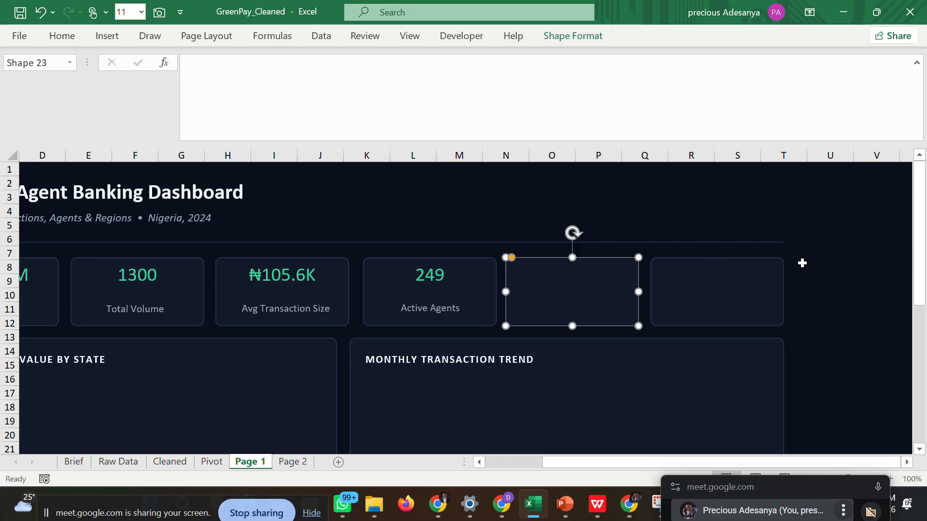
left_click(830, 271)
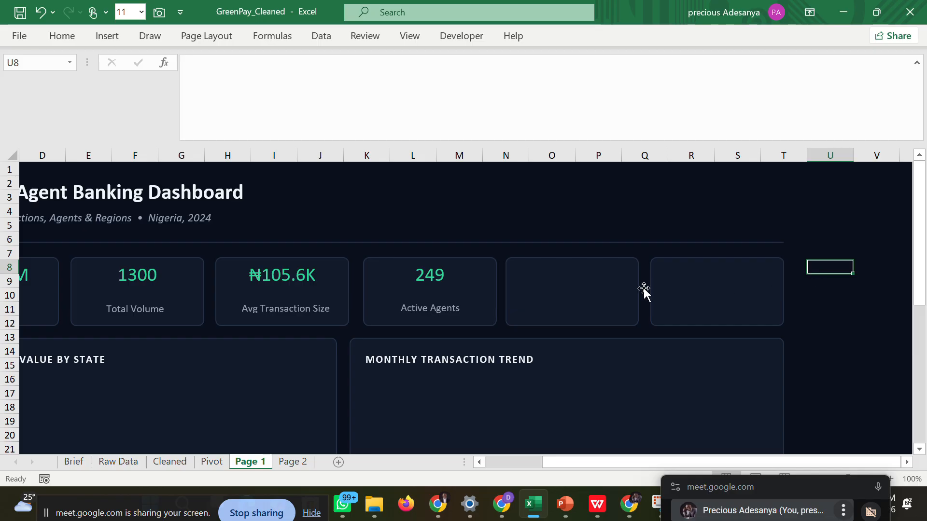
left_click(563, 271)
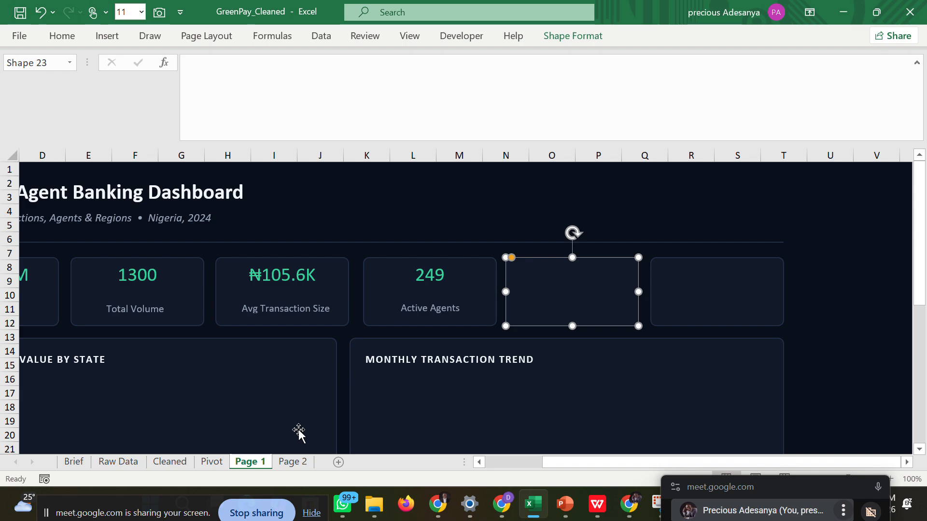
left_click(204, 462)
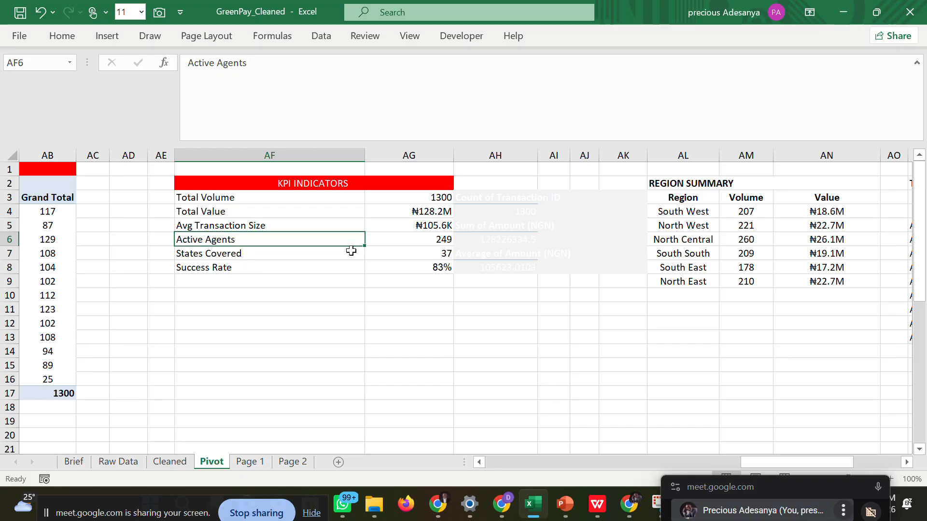
left_click(414, 249)
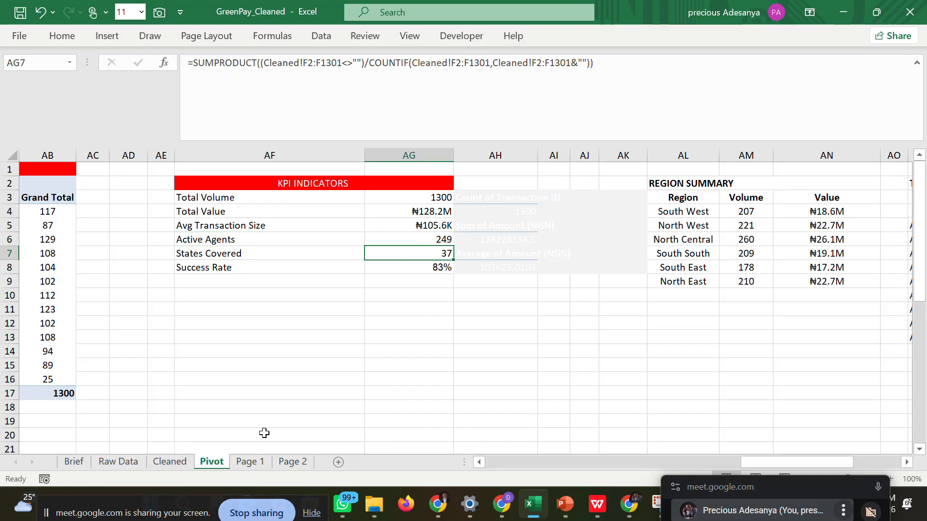
left_click(251, 463)
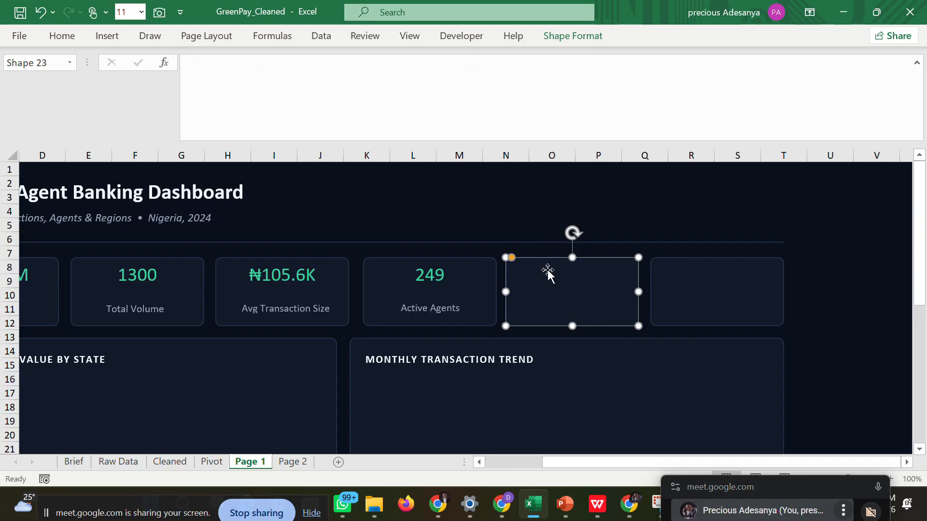
left_click(240, 70)
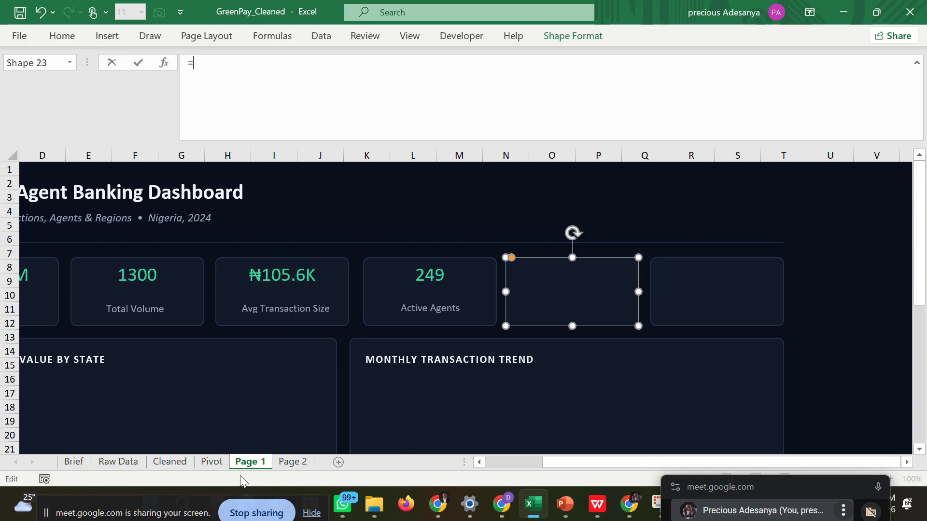
left_click(211, 462)
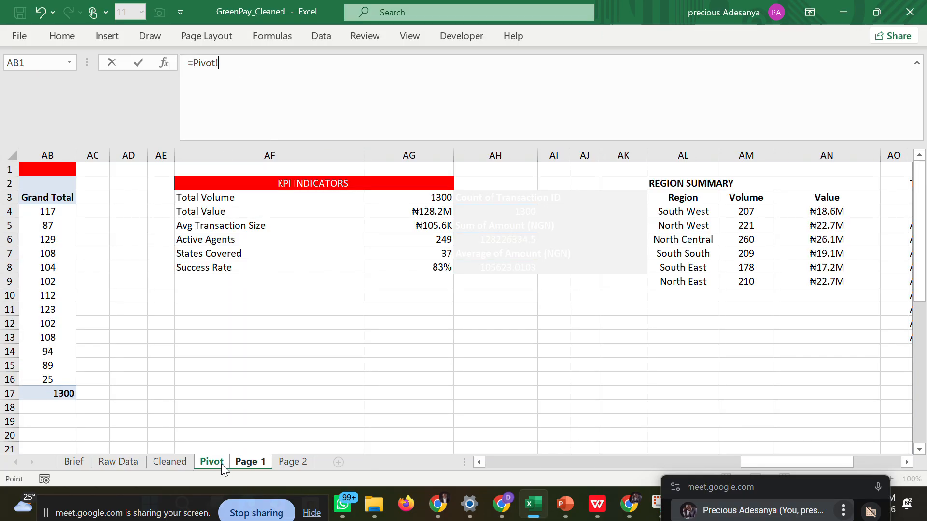
left_click(421, 253)
key("Return")
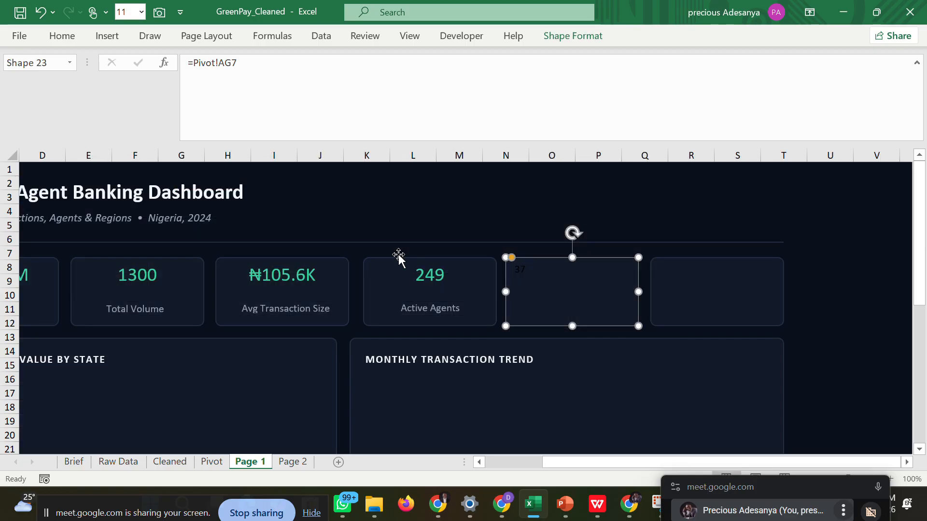
Give the fifth KPI card's value the recent green font color at size 20 and center it horizontally.
left_click(65, 39)
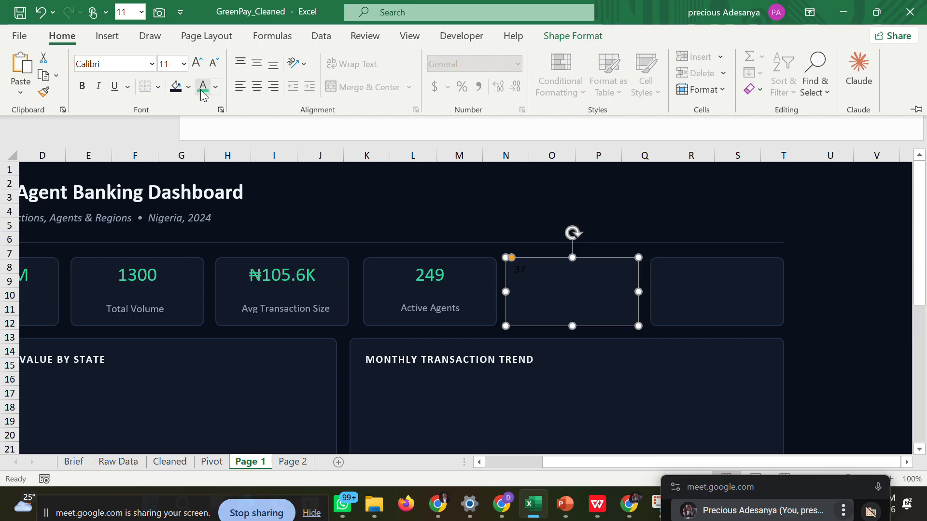
left_click(201, 88)
left_click(184, 64)
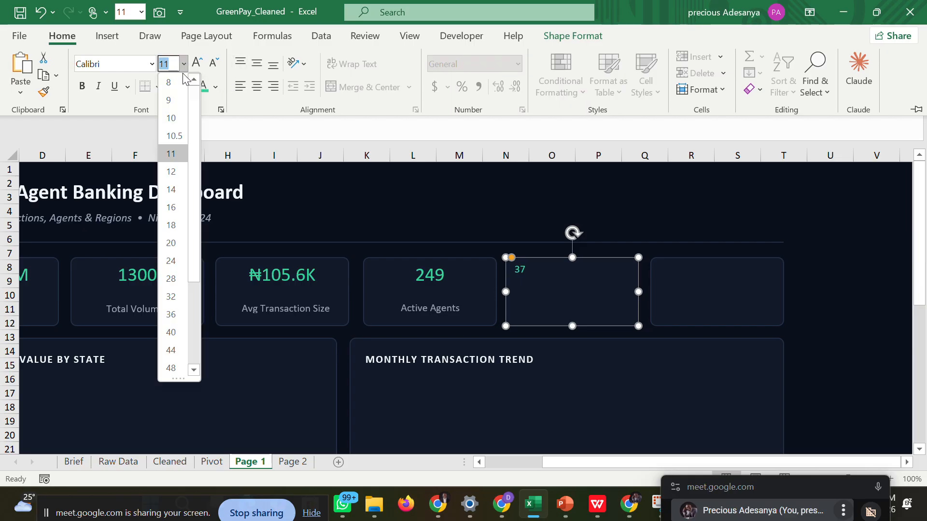
left_click(175, 245)
left_click(256, 88)
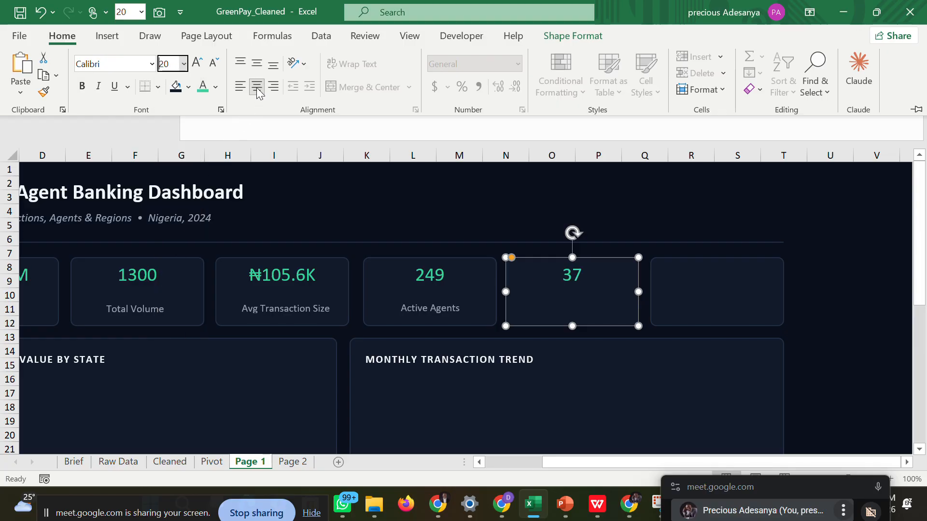
left_click(816, 285)
left_click(816, 284)
left_click(547, 306)
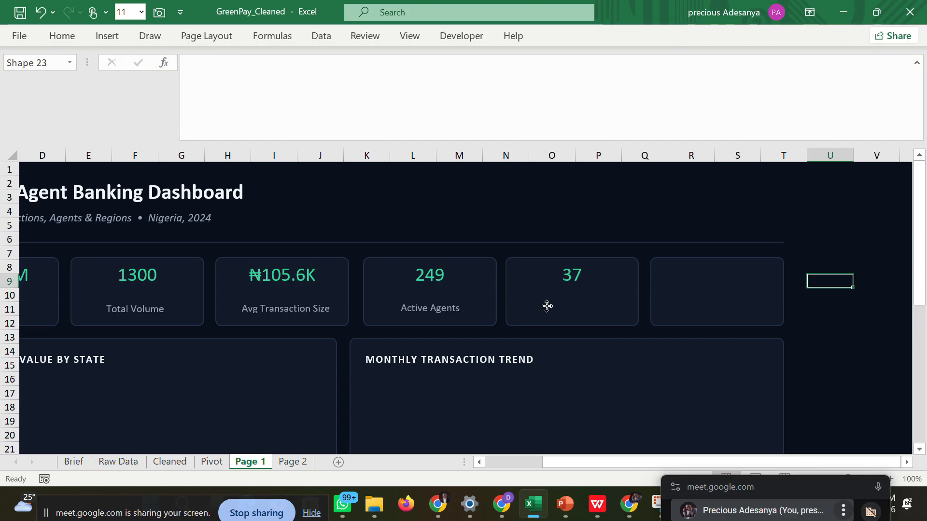
left_click(546, 306)
key("ctrl+z")
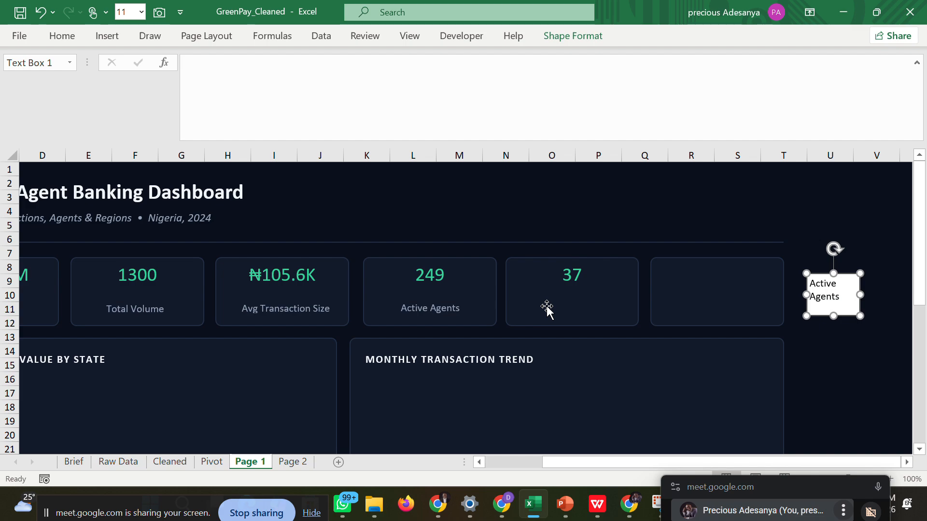
key("ctrl+z")
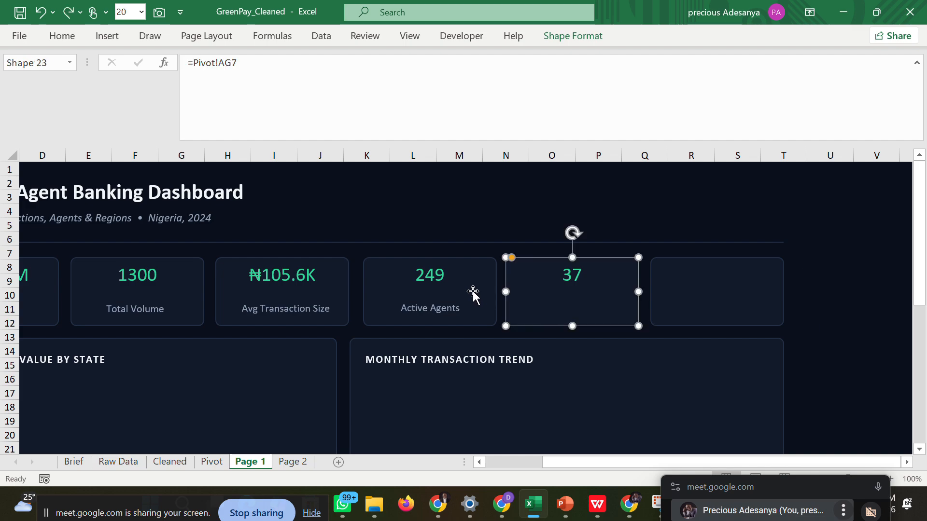
Duplicate the Active Agents label box and place the copy below the value in the fifth KPI card.
left_click(433, 308)
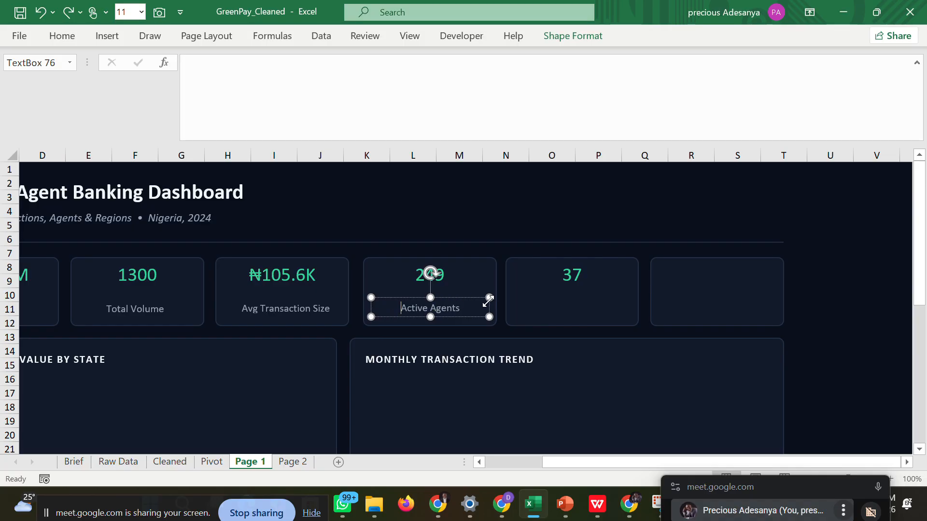
right_click(372, 305)
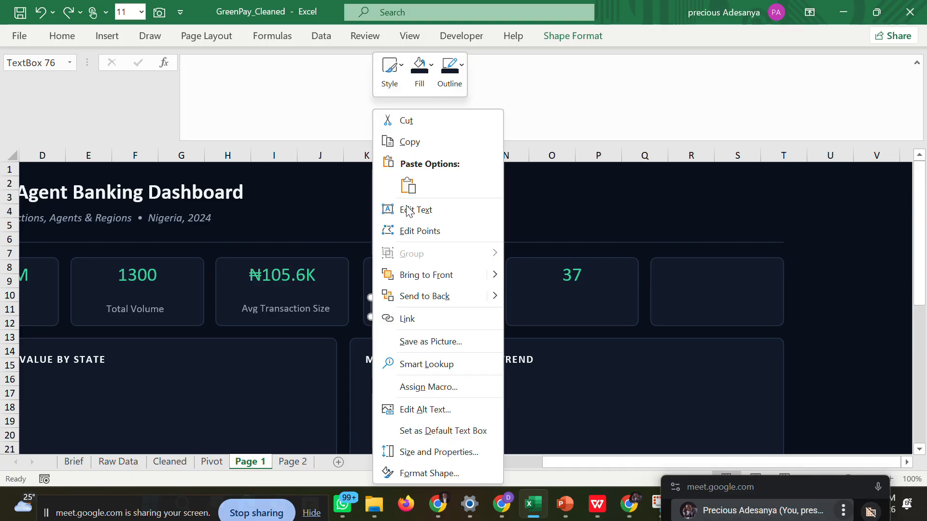
left_click(421, 141)
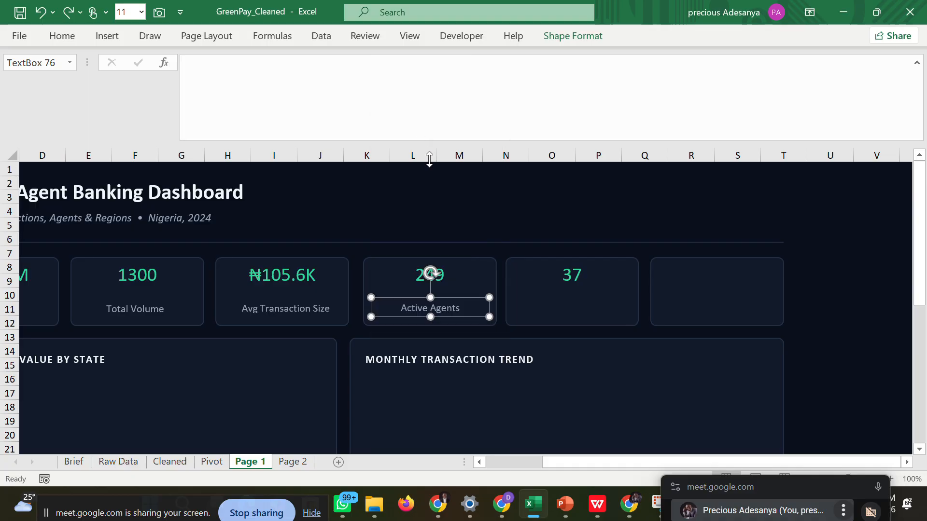
key("ctrl+v")
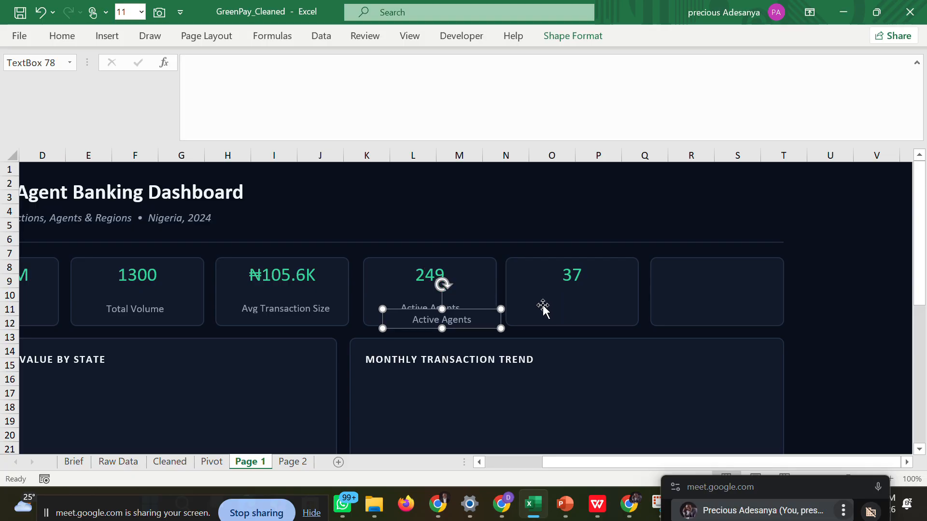
left_click_drag(501, 317, 623, 308)
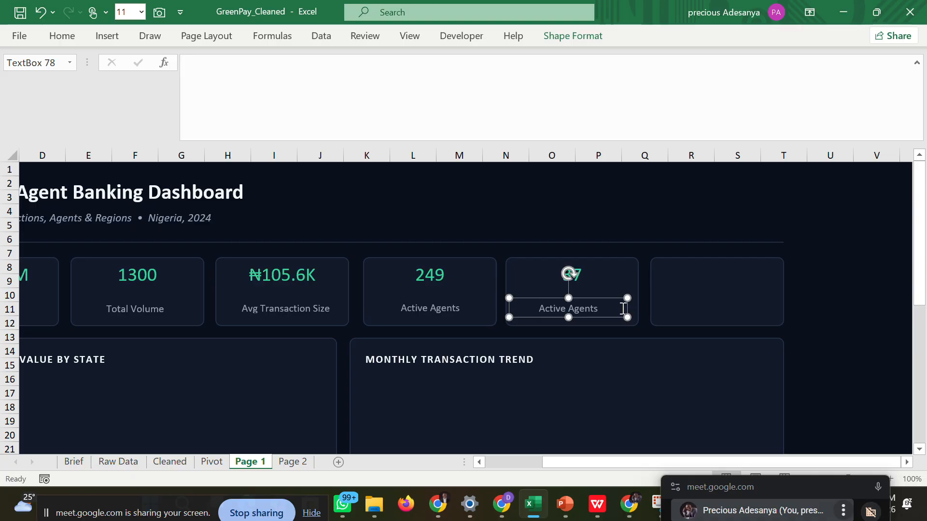
Replace the copied label's text in the fifth KPI card with State Covered.
left_click(213, 462)
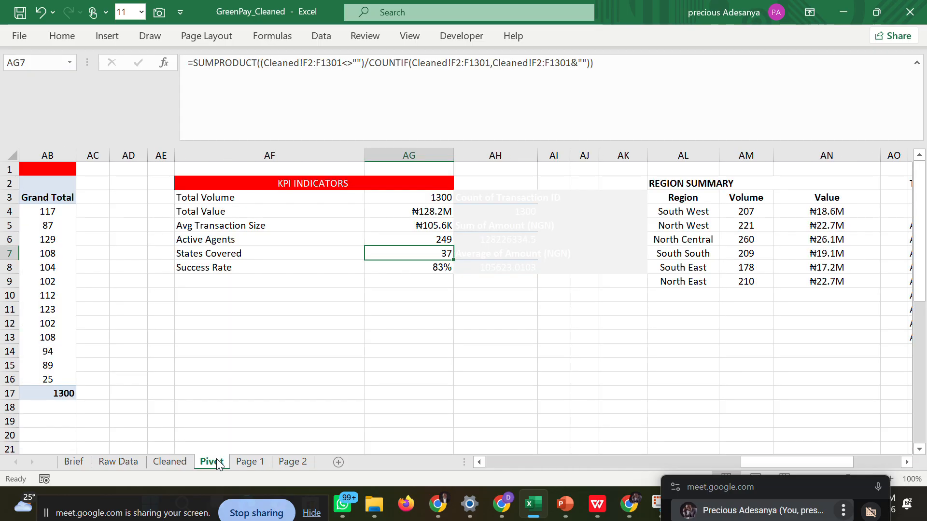
left_click(251, 463)
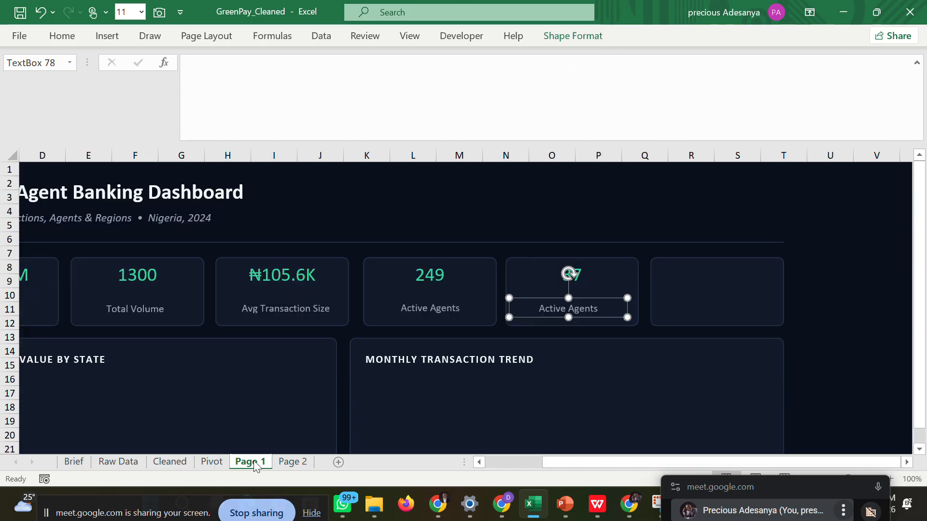
left_click_drag(548, 308, 607, 308)
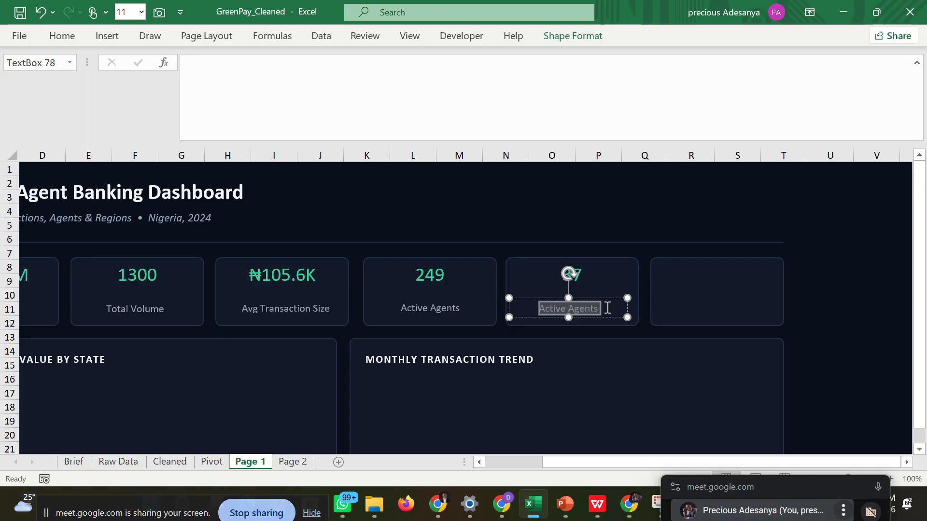
type("St")
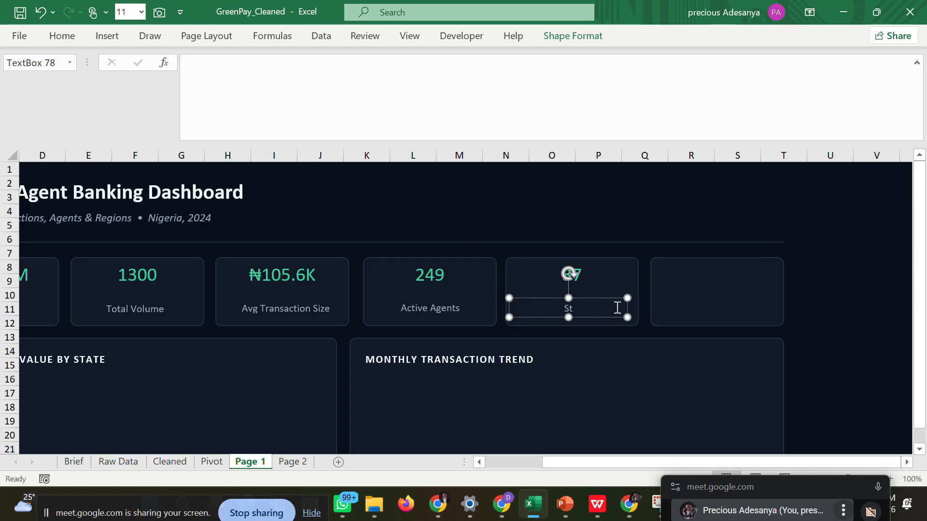
type("ate C")
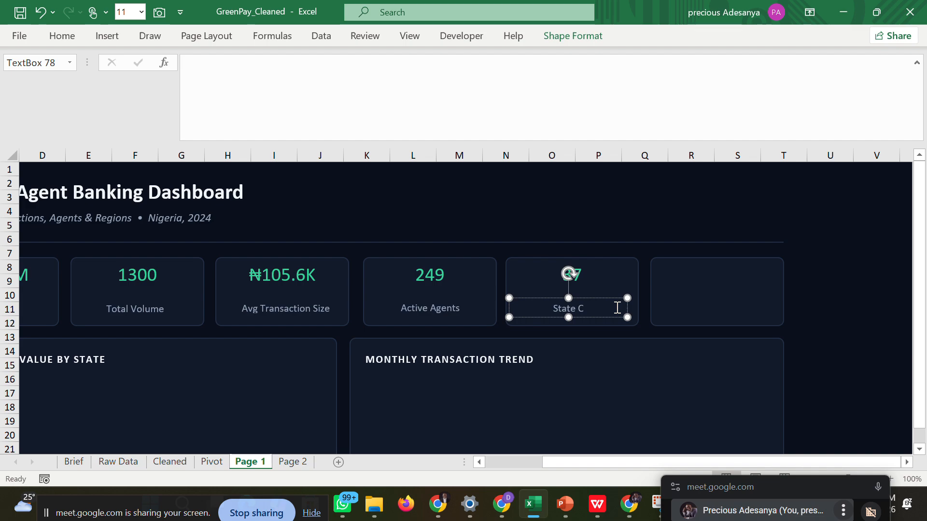
type("oovered")
key("BackSpace")
key("BackSpace")
key("BackSpace")
key("BackSpace")
key("BackSpace")
key("BackSpace")
type("vered")
left_click(813, 321)
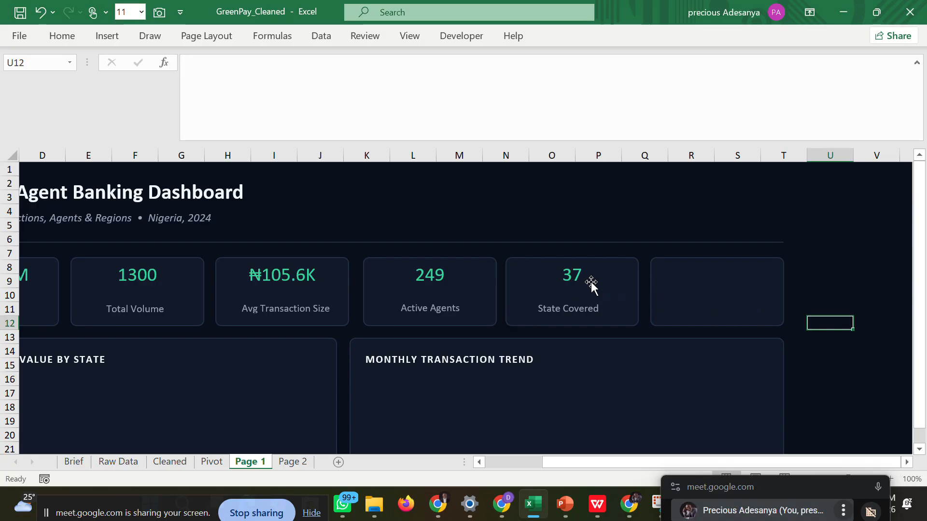
left_click(576, 309)
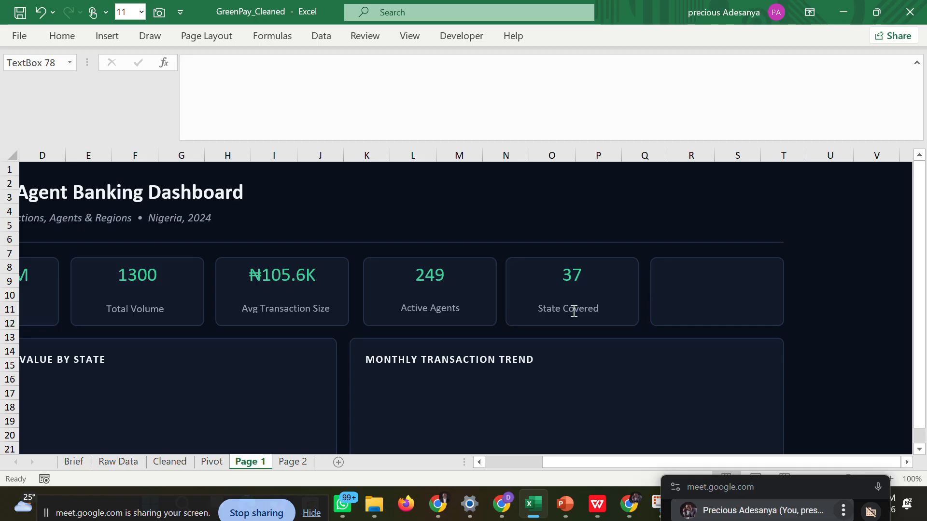
Link the empty sixth KPI card on Page 1 to the Success Rate value in cell AG8 of the Pivot sheet.
left_click(706, 282)
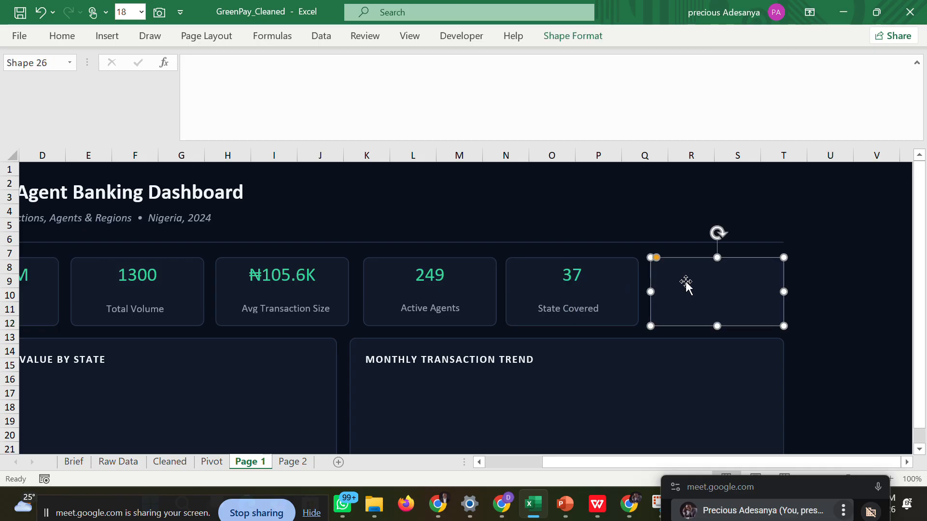
left_click(211, 462)
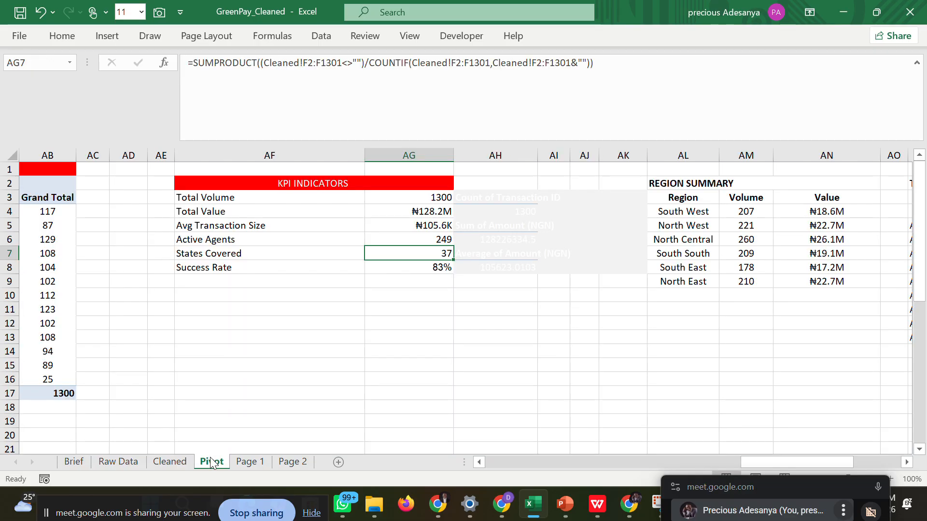
left_click(417, 267)
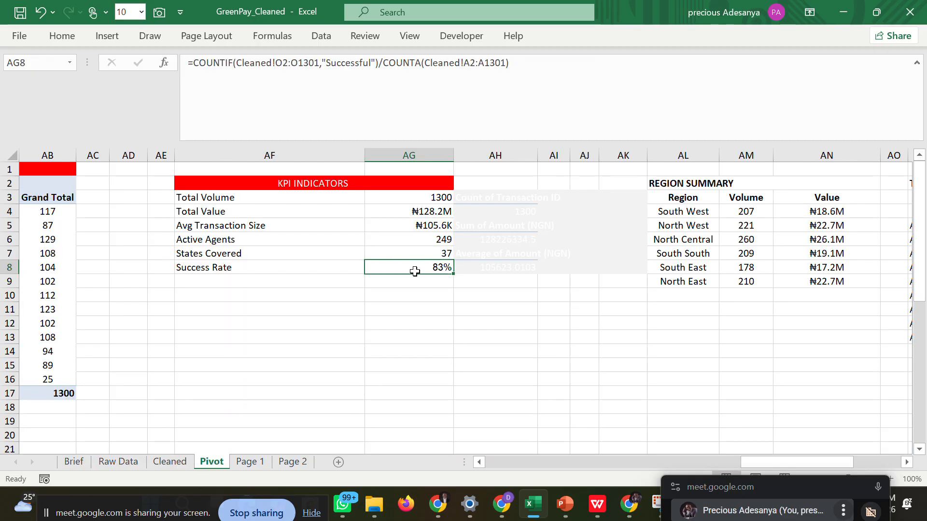
left_click(247, 462)
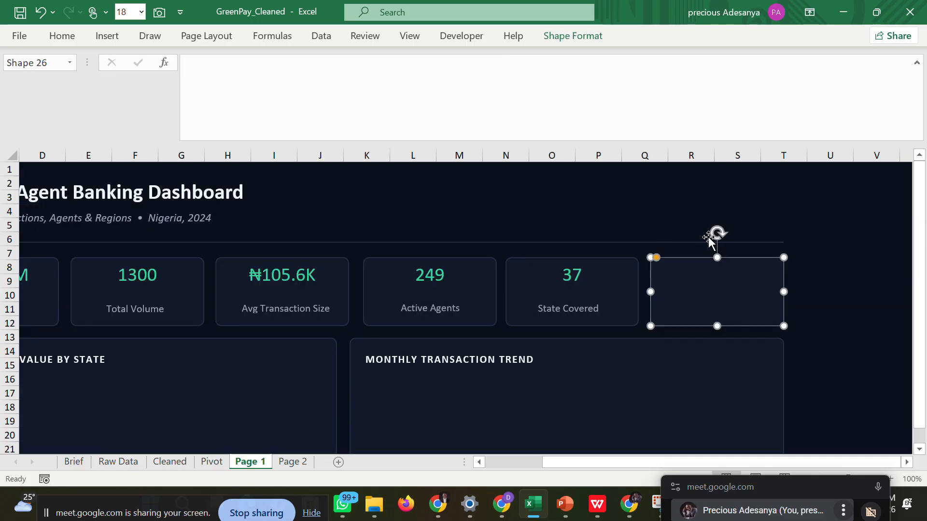
left_click(330, 68)
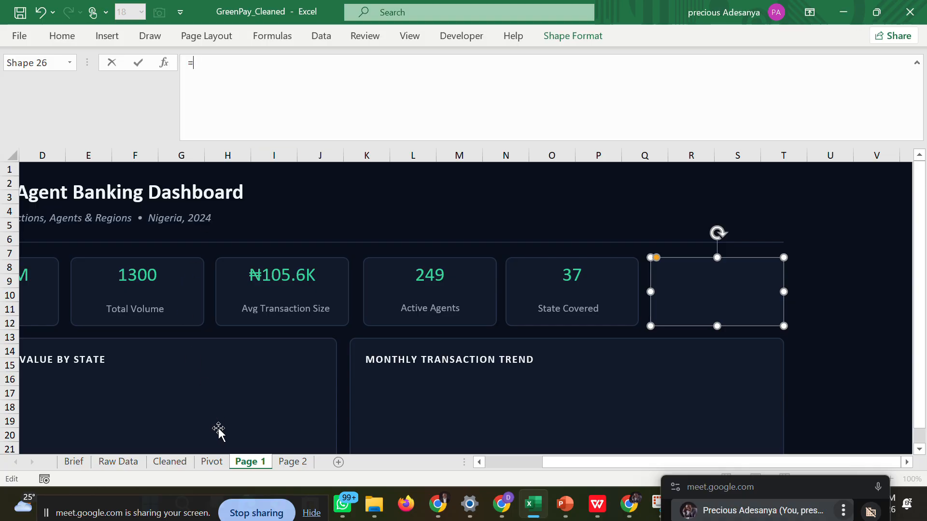
left_click(211, 462)
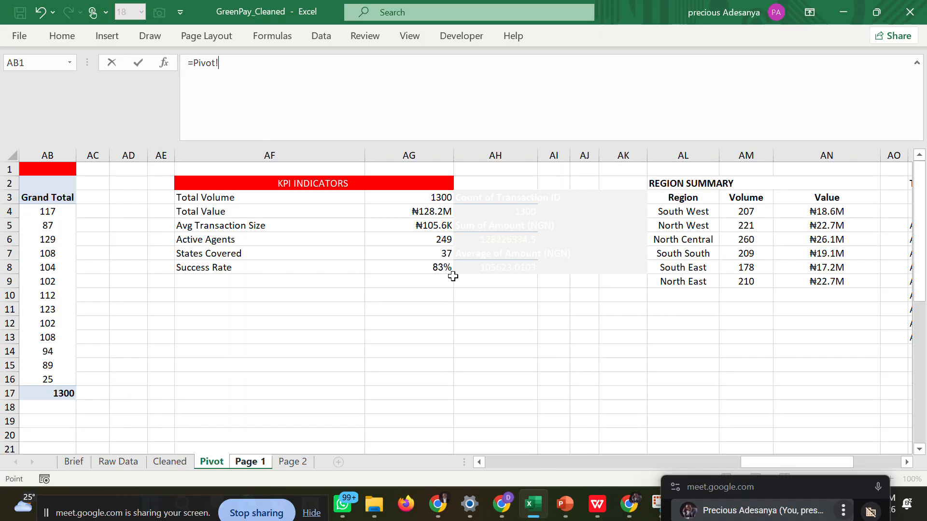
left_click(430, 267)
key("Return")
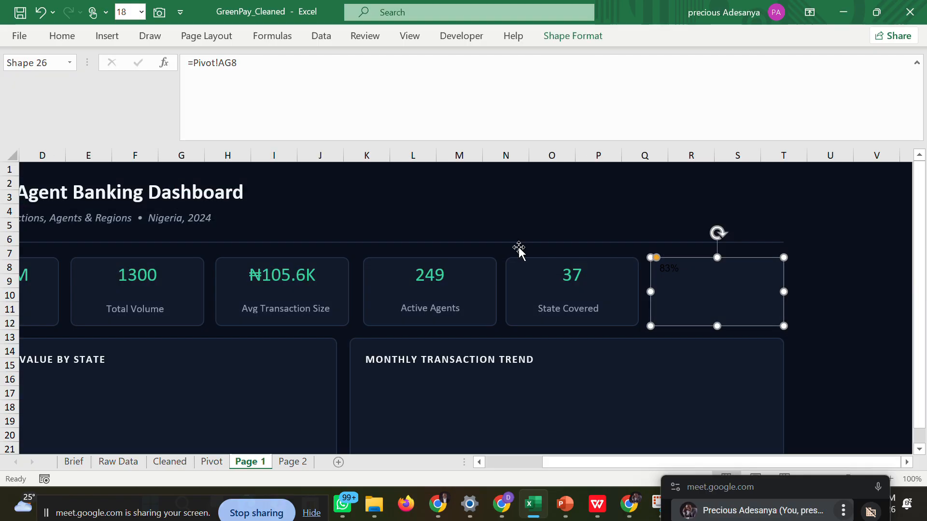
Give the sixth KPI card's value the recent green font color at size 20 and center it horizontally.
left_click(62, 35)
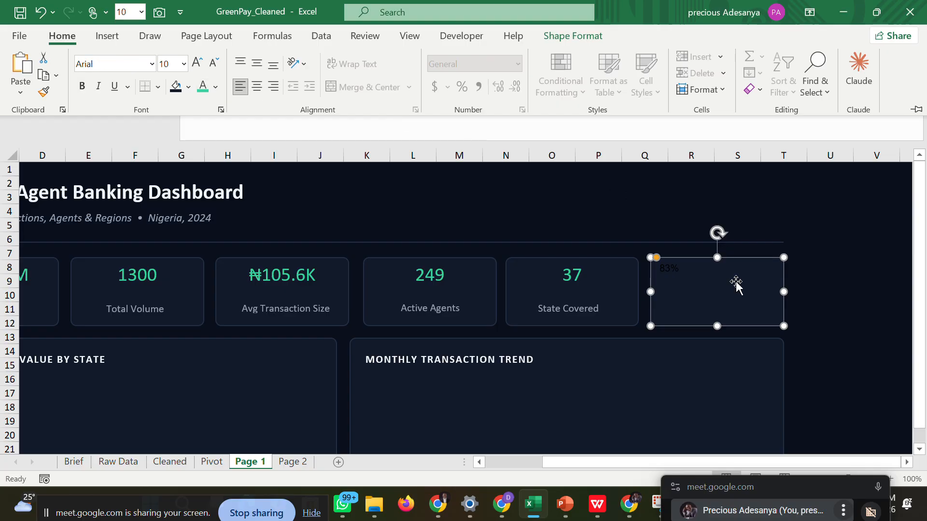
left_click(730, 306)
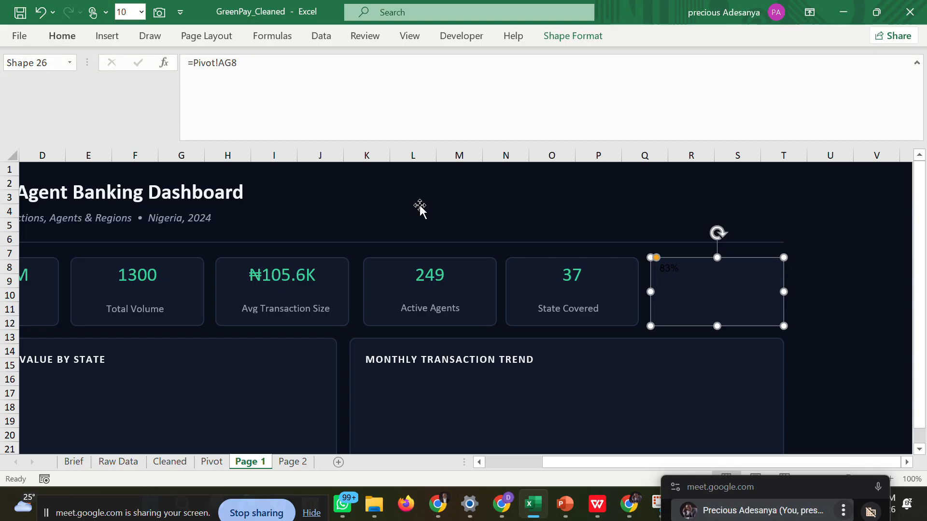
left_click(64, 41)
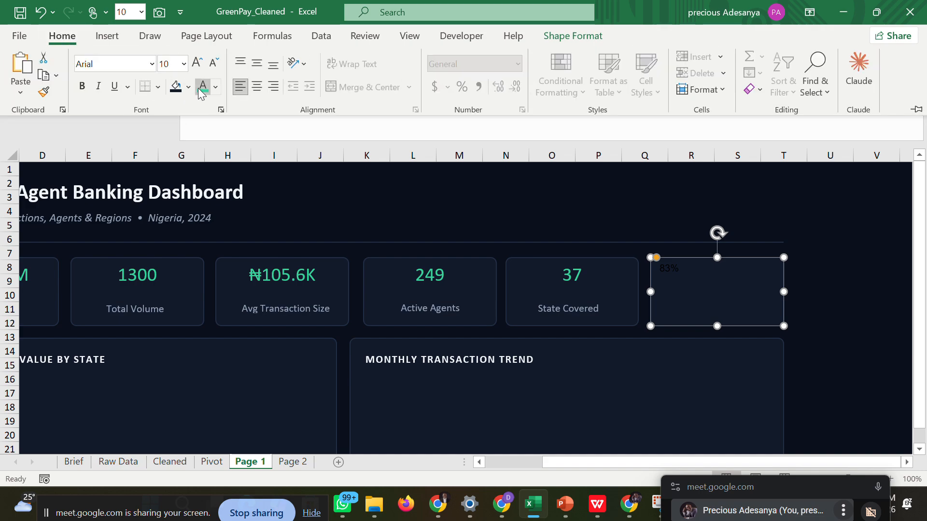
left_click(201, 89)
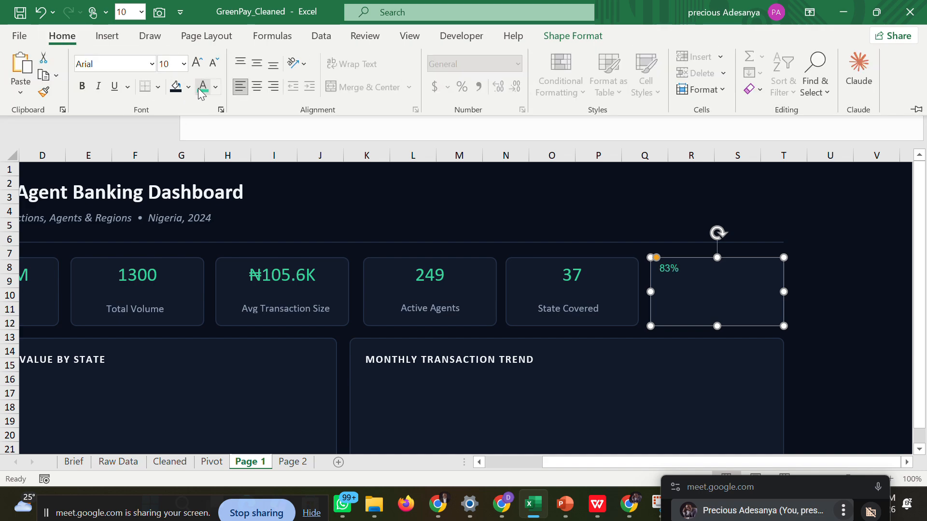
left_click(257, 87)
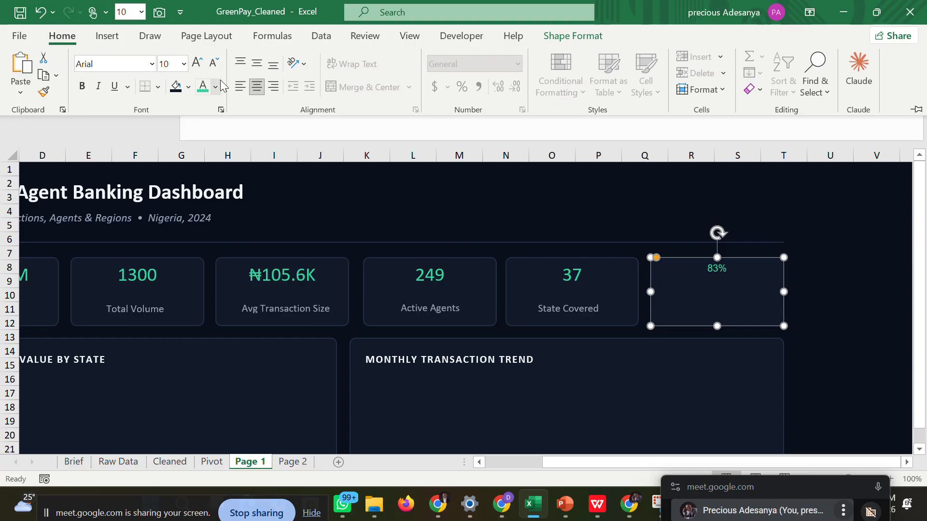
left_click(183, 64)
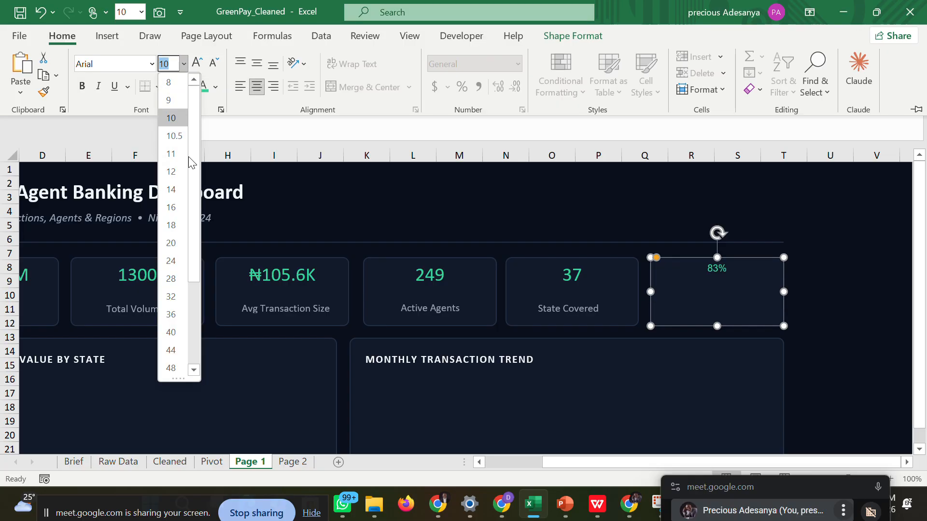
left_click(176, 242)
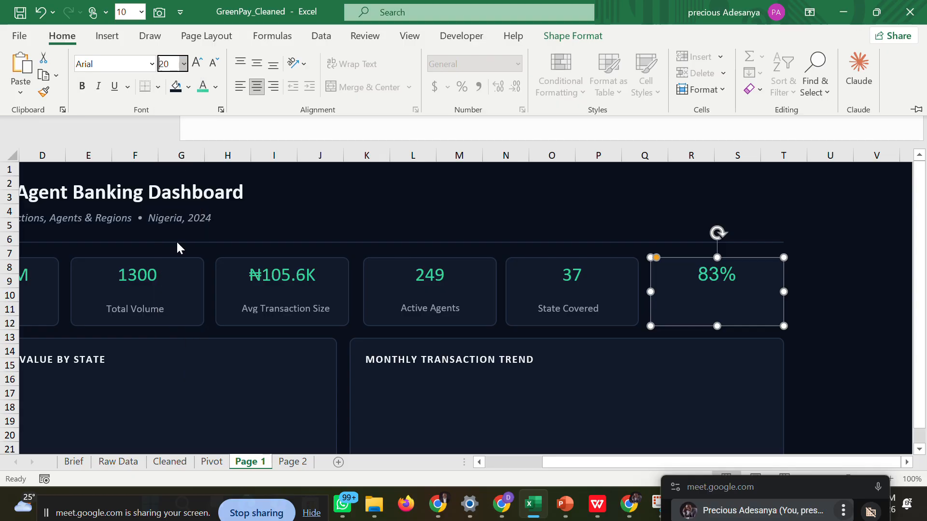
key("ctrl+F1")
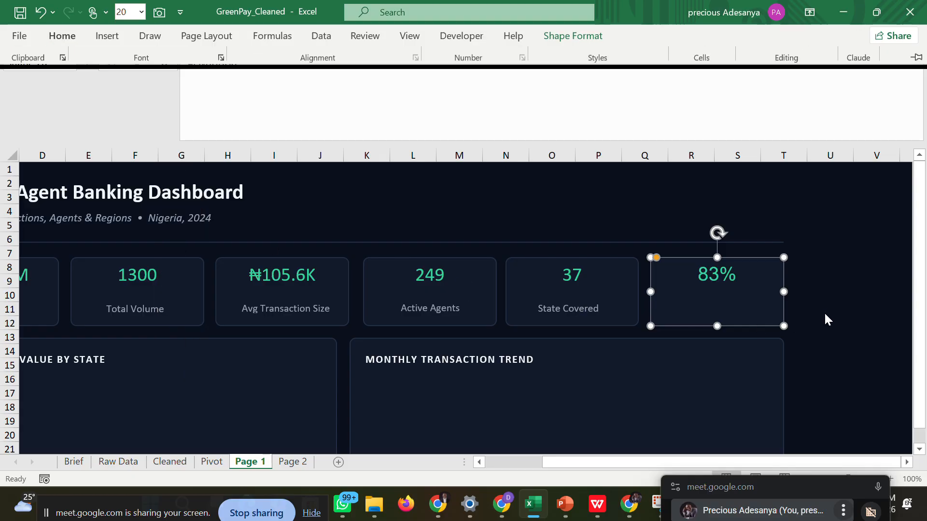
left_click(824, 312)
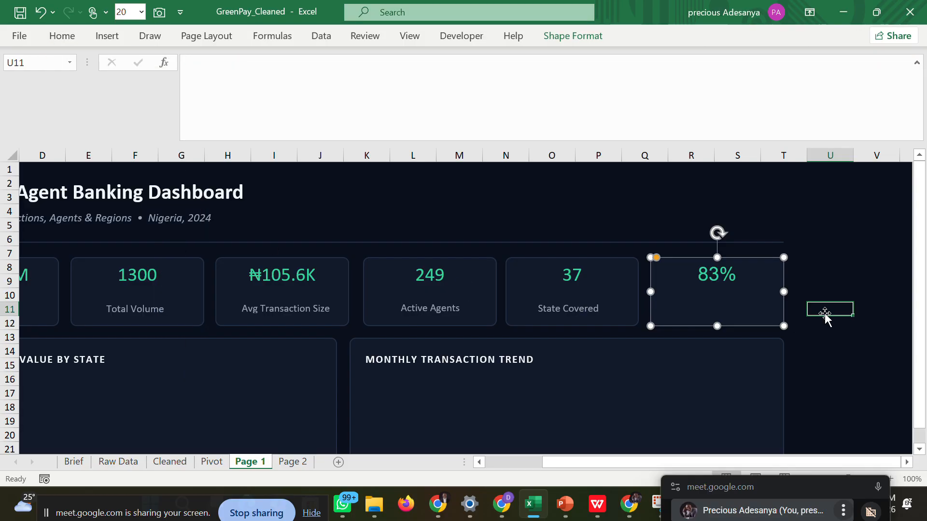
Duplicate the State Covered label box and place the copy below the value in the sixth KPI card.
left_click(593, 310)
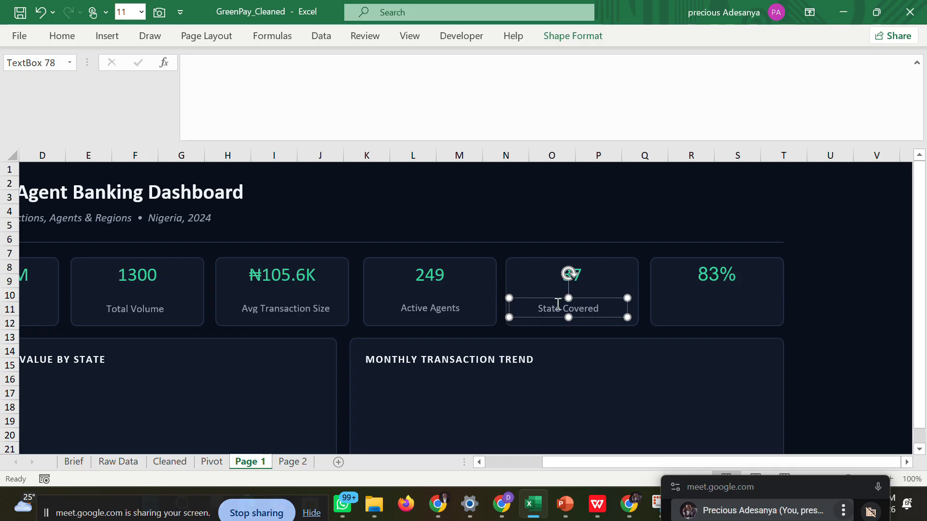
right_click(627, 310)
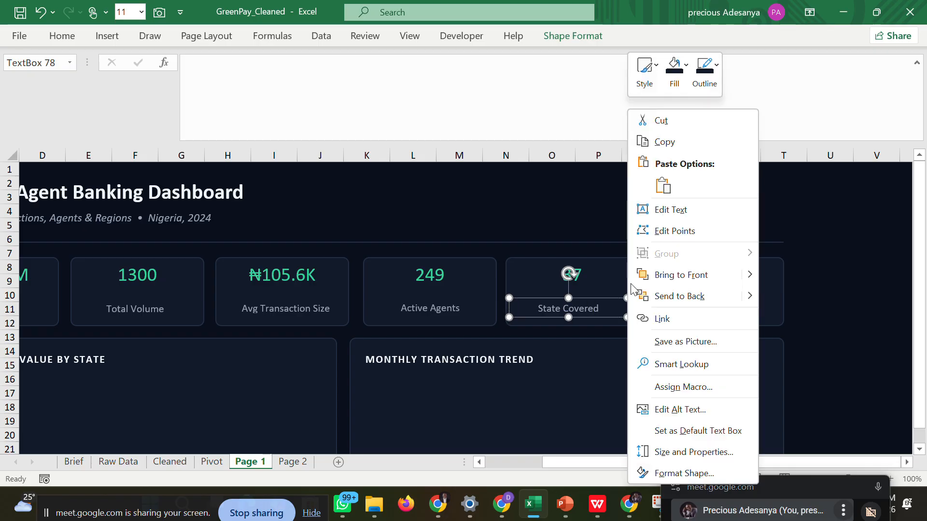
left_click(667, 151)
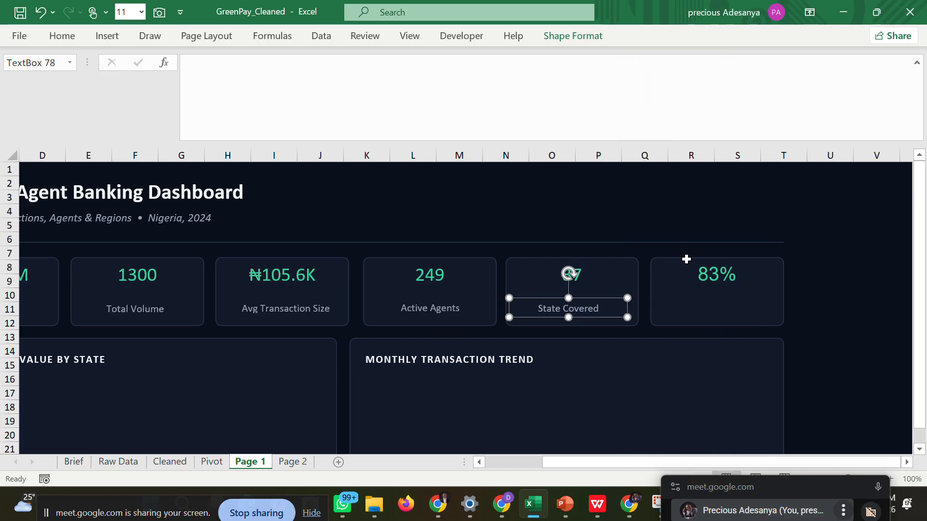
key("ctrl+v")
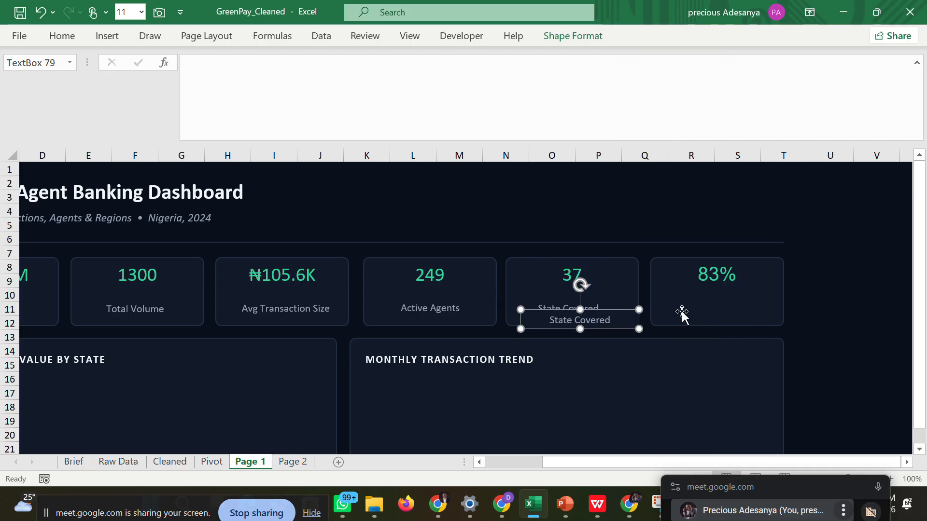
left_click(637, 321)
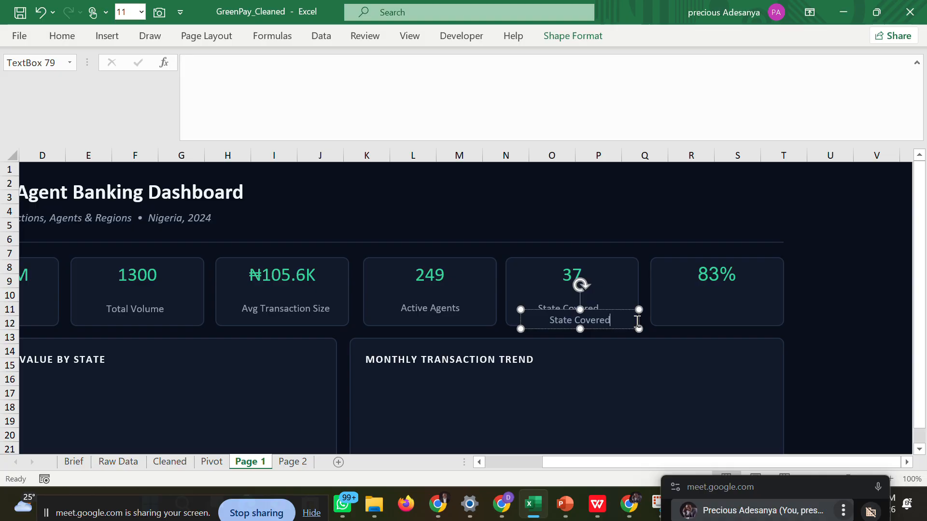
left_click_drag(638, 315, 775, 306)
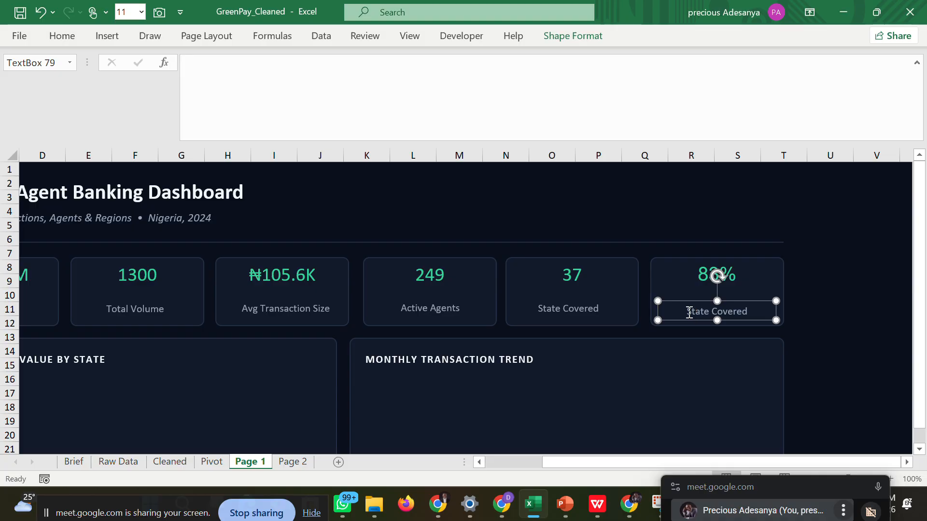
Replace the copied label's text in the sixth KPI card with Success Rate.
left_click_drag(687, 312, 763, 311)
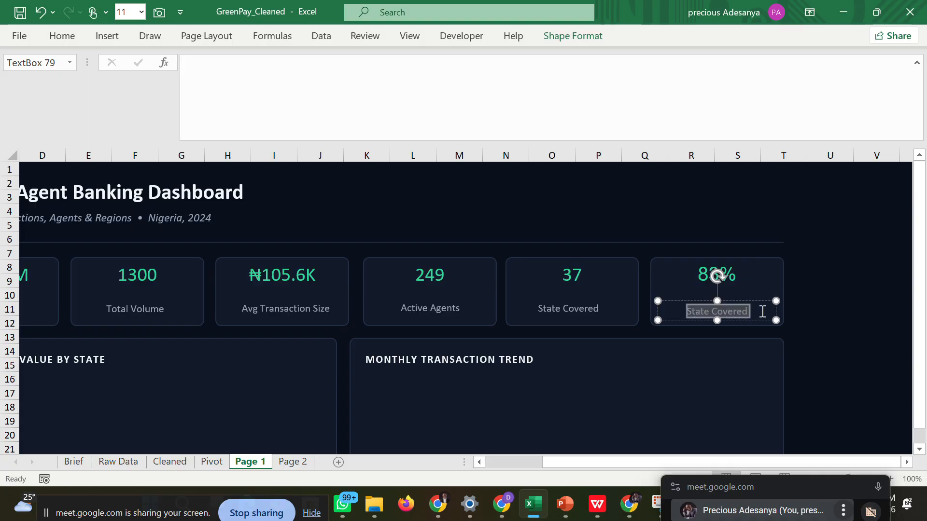
type("Succ")
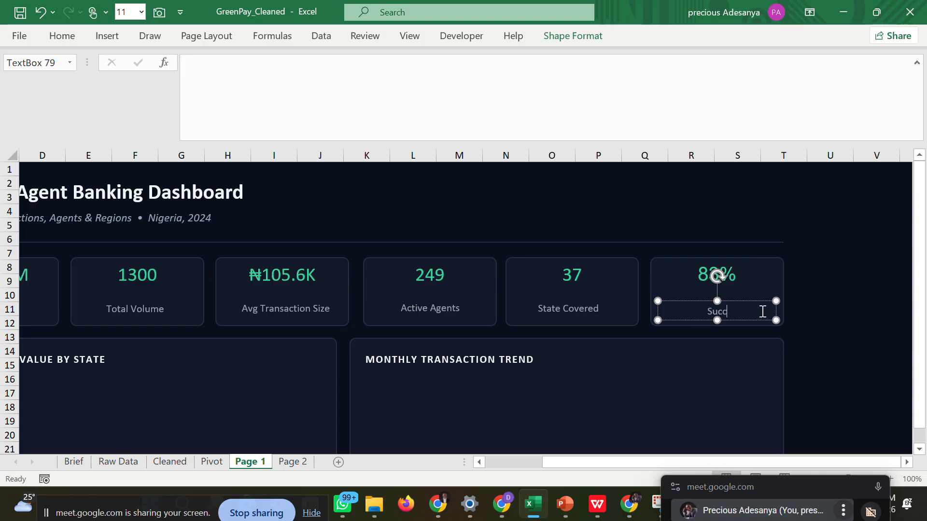
type("ess")
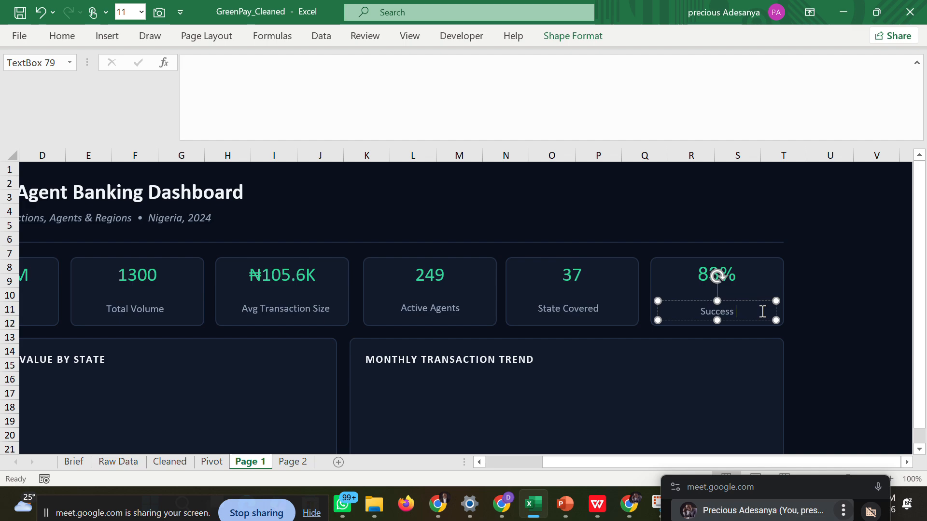
type(" Rate")
left_click(848, 306)
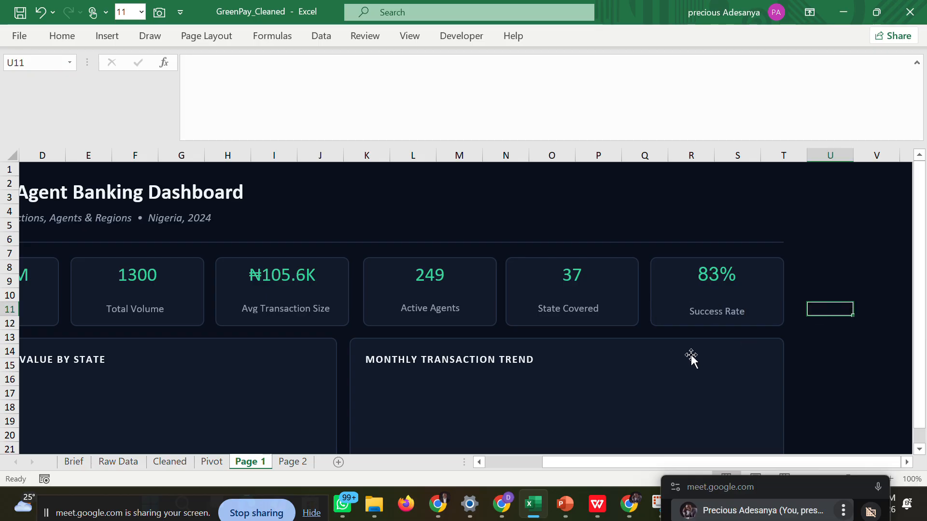
Review the KPI cards and empty chart panels on Page 1 and compare them with the dashboard wireframe PDF in WPS.
left_click_drag(679, 466, 479, 461)
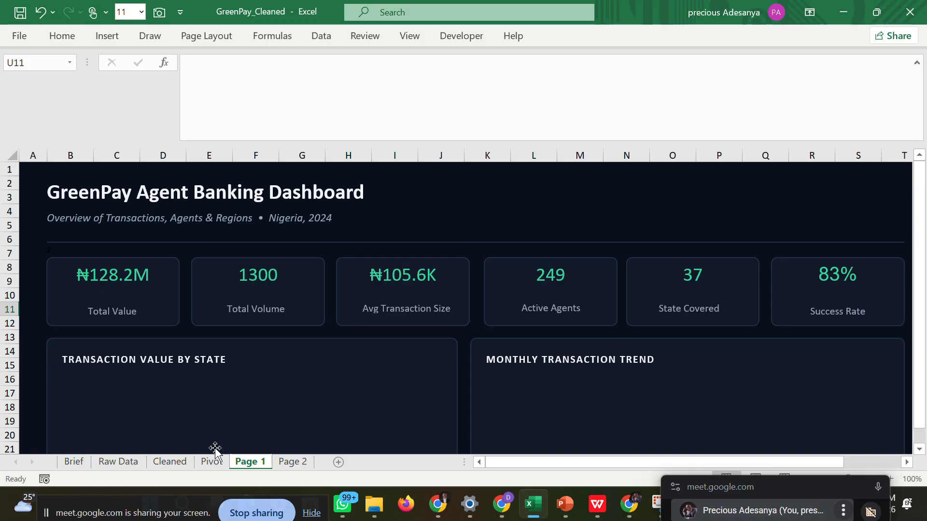
left_click(166, 464)
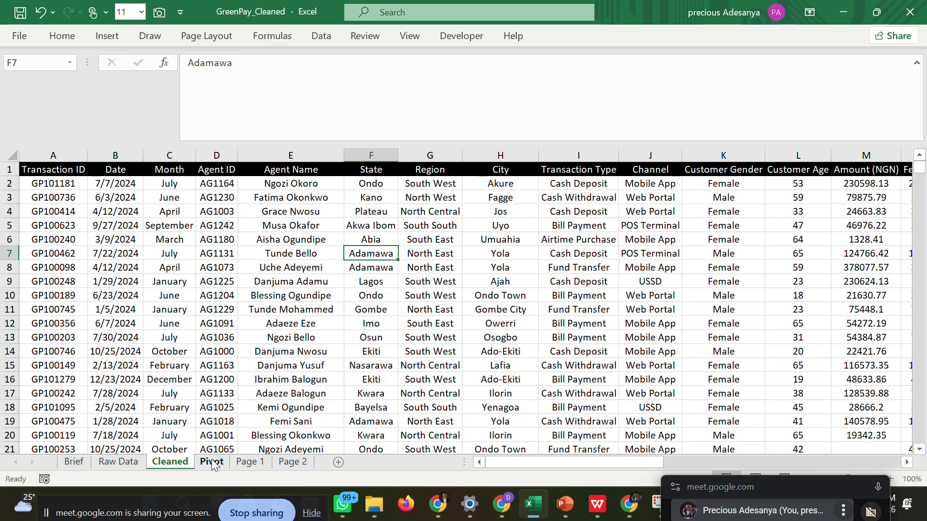
left_click(246, 462)
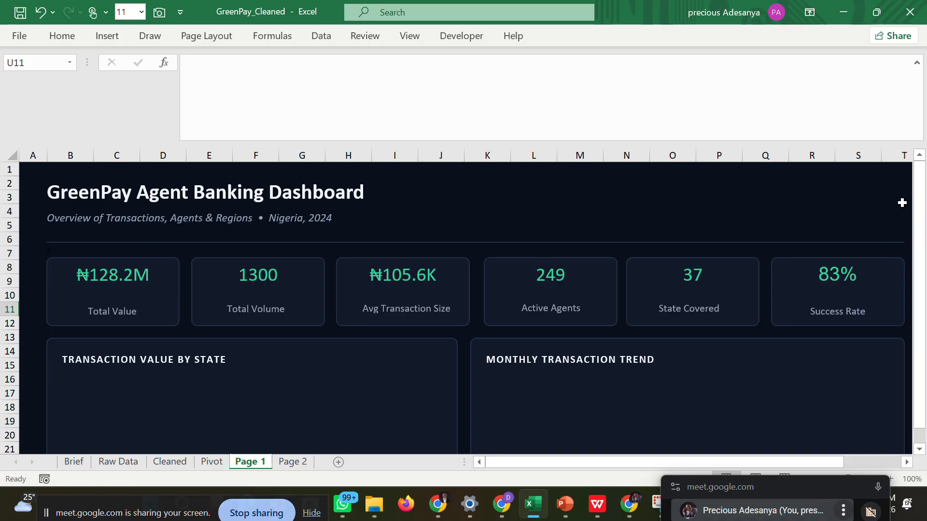
left_click_drag(917, 211, 920, 267)
left_click(920, 268)
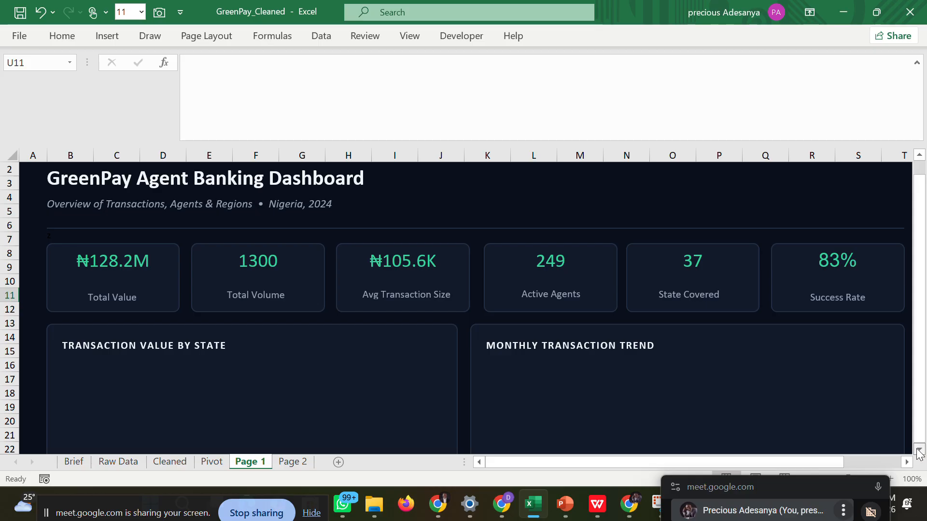
left_click_drag(918, 452, 918, 452)
left_click_drag(919, 408, 920, 352)
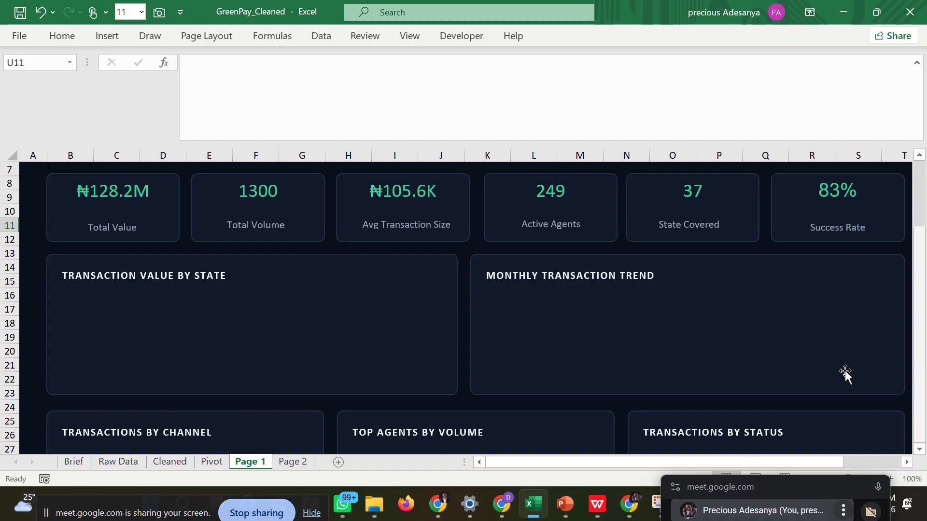
left_click(597, 505)
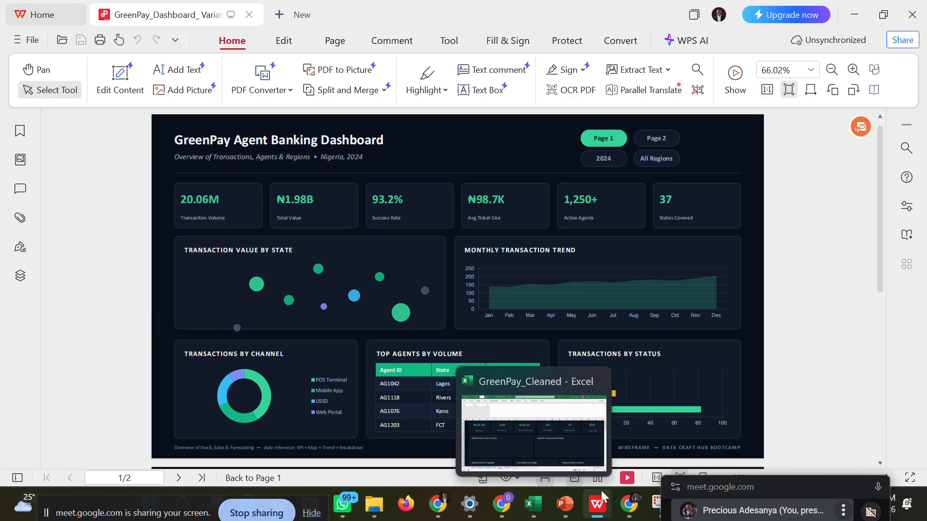
mouse_move(542, 504)
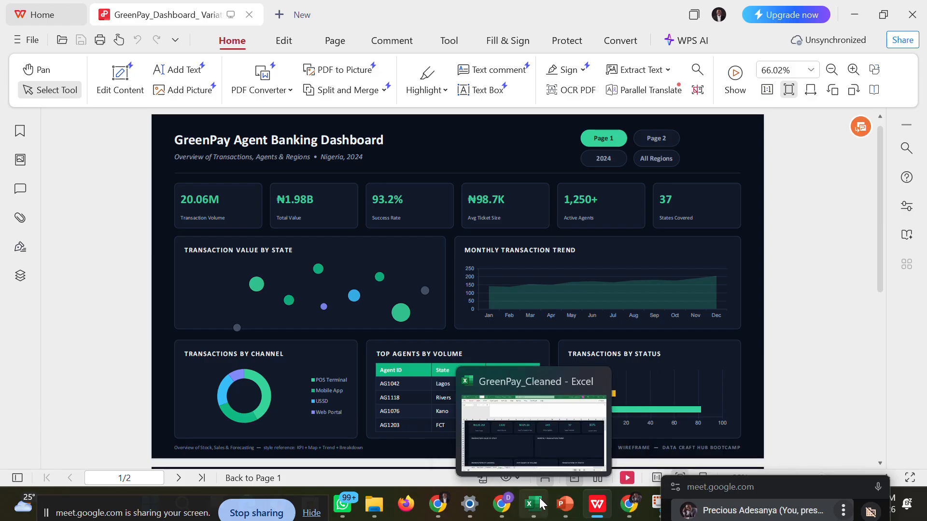
left_click(533, 423)
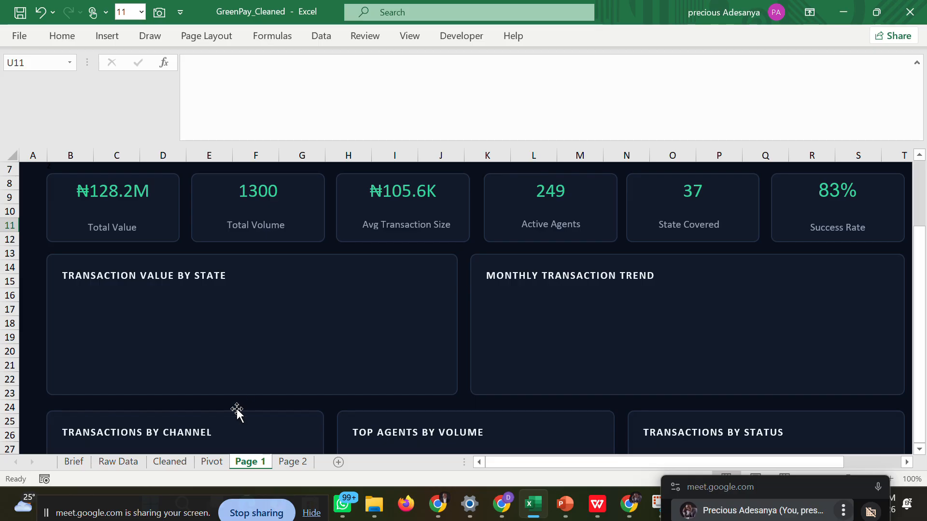
Switch to the Pivot sheet and bring the Transaction Value by State pivot table into view.
left_click(210, 465)
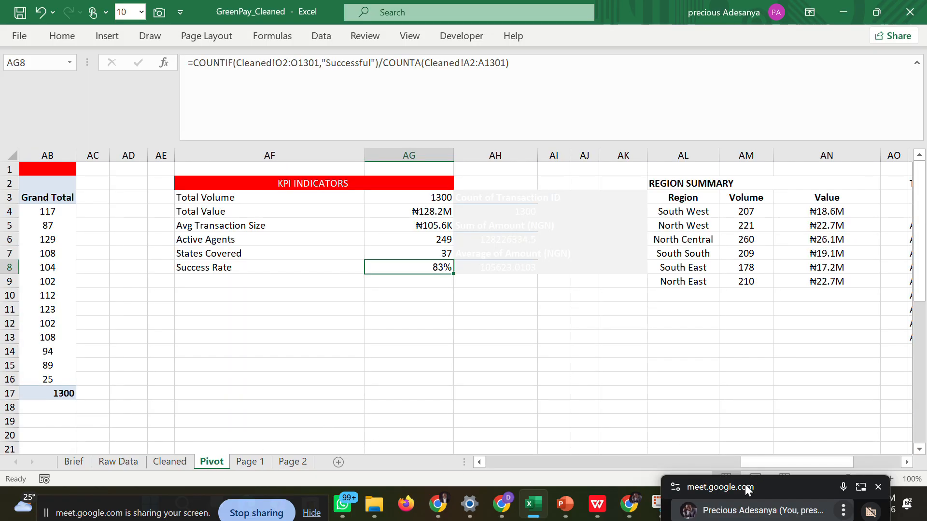
left_click_drag(745, 484, 771, 493)
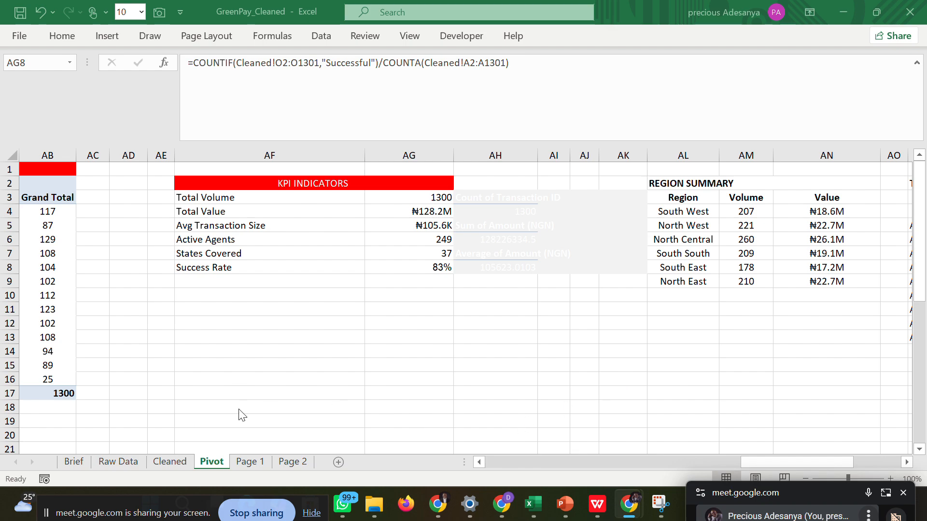
left_click(237, 457)
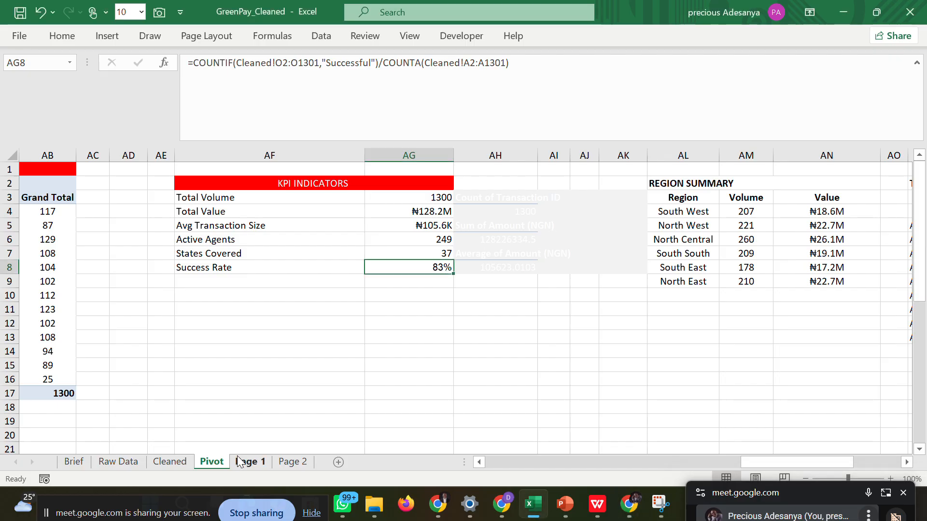
left_click(235, 464)
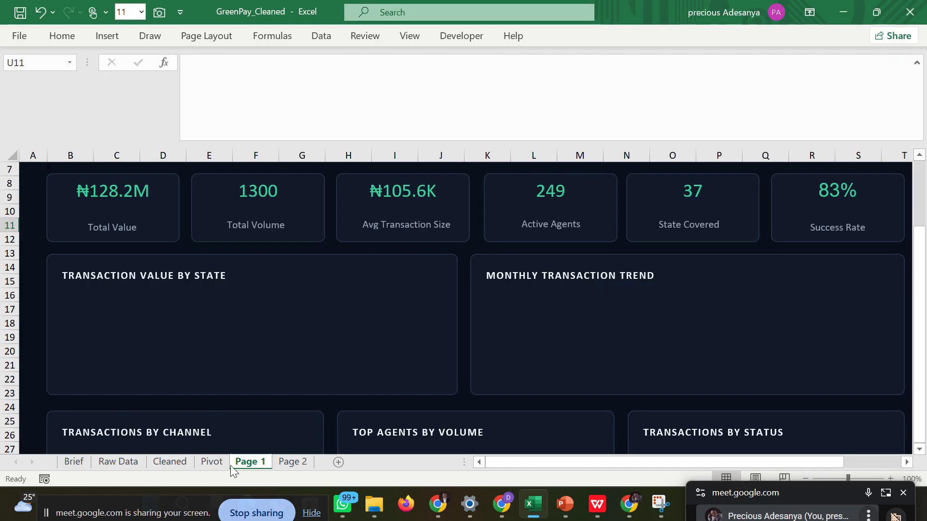
left_click(210, 462)
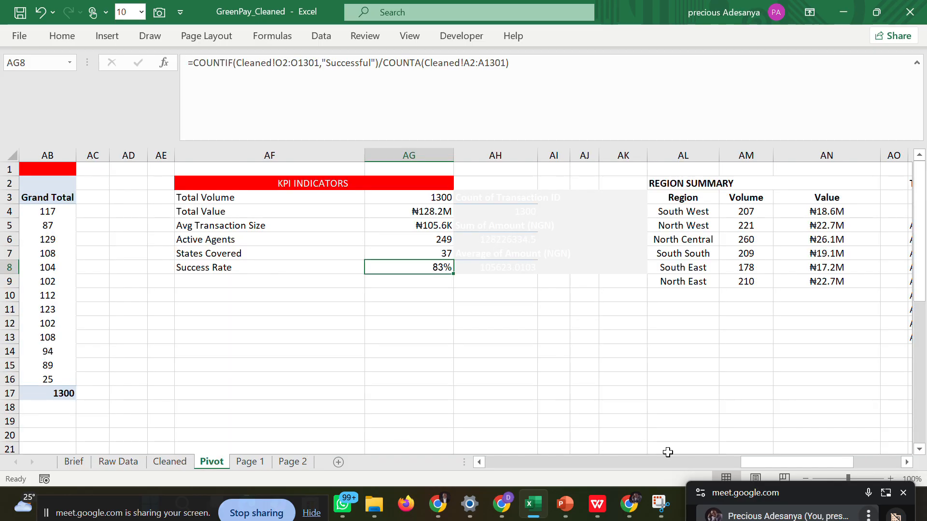
left_click_drag(736, 456, 603, 459)
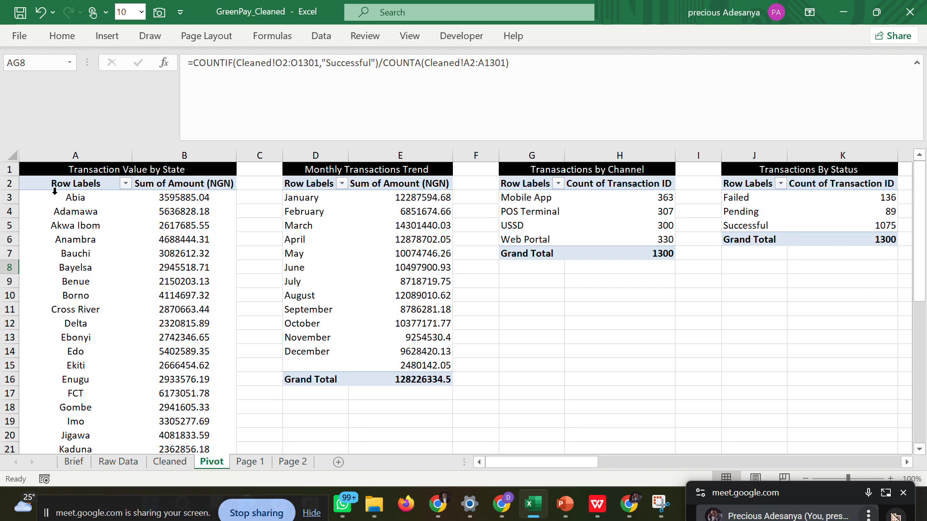
Try to insert a Filled Map chart from the state names and amounts in A3:B39 of the pivot table.
left_click_drag(59, 199, 146, 405)
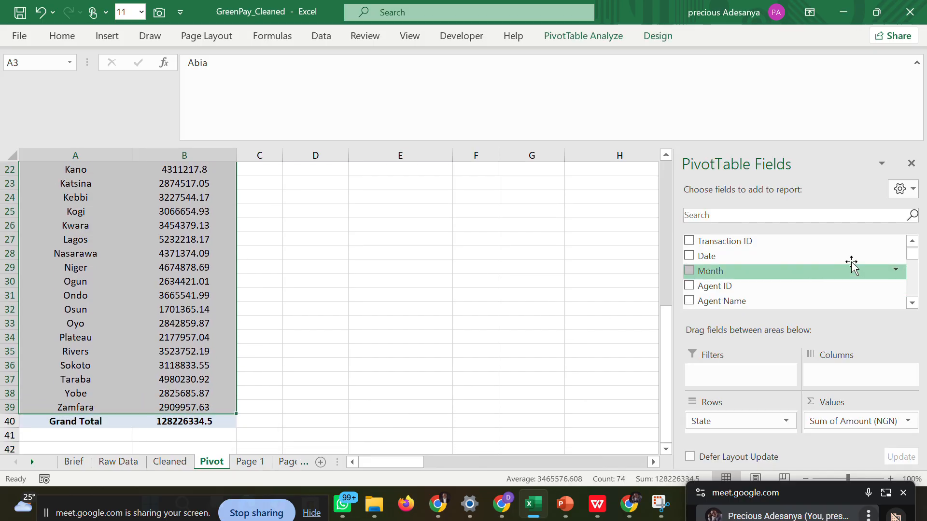
left_click(911, 163)
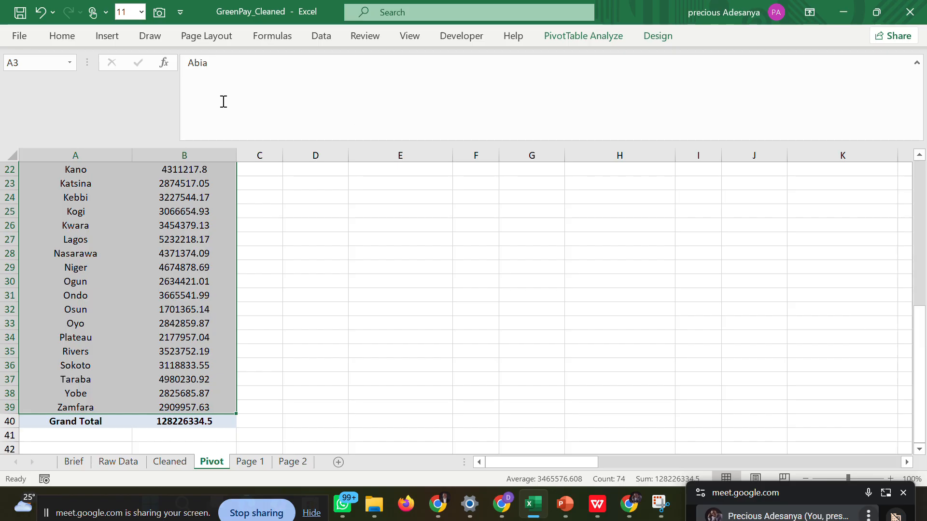
left_click(102, 38)
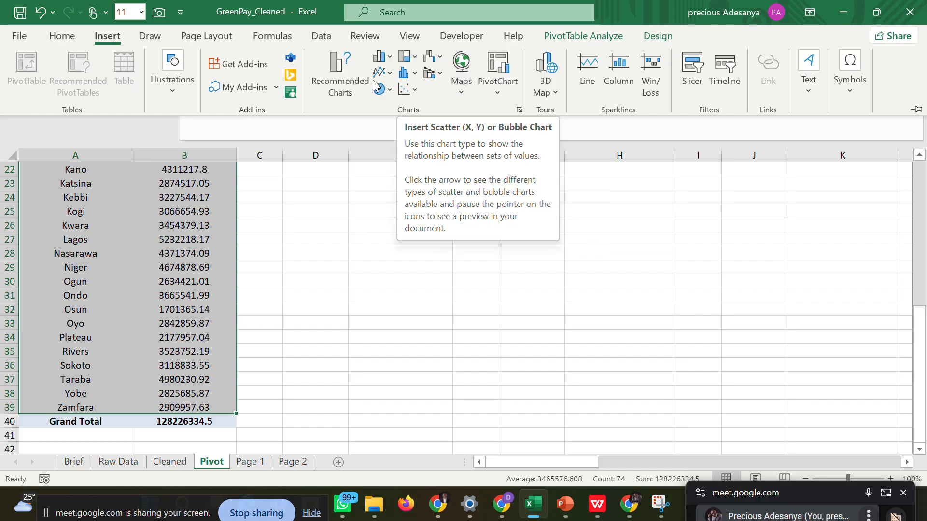
key("ctrl+F1")
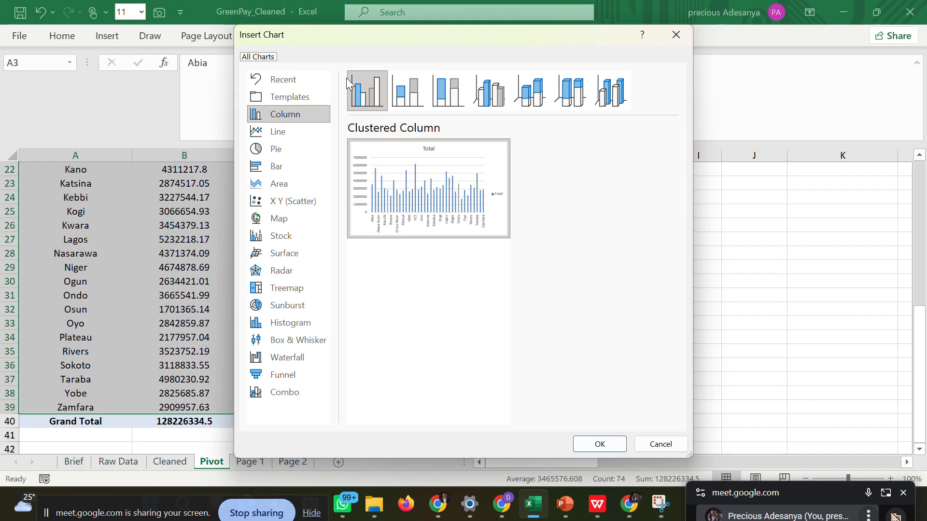
left_click(278, 220)
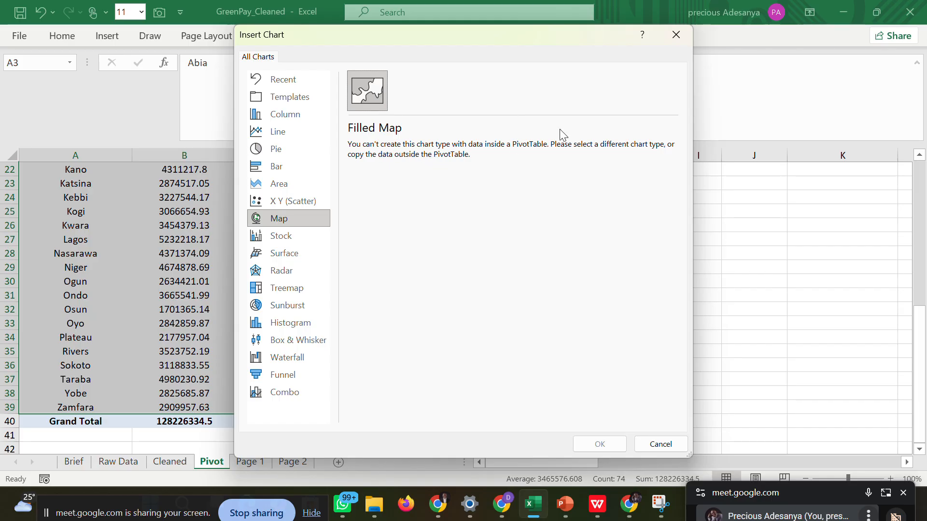
left_click(674, 35)
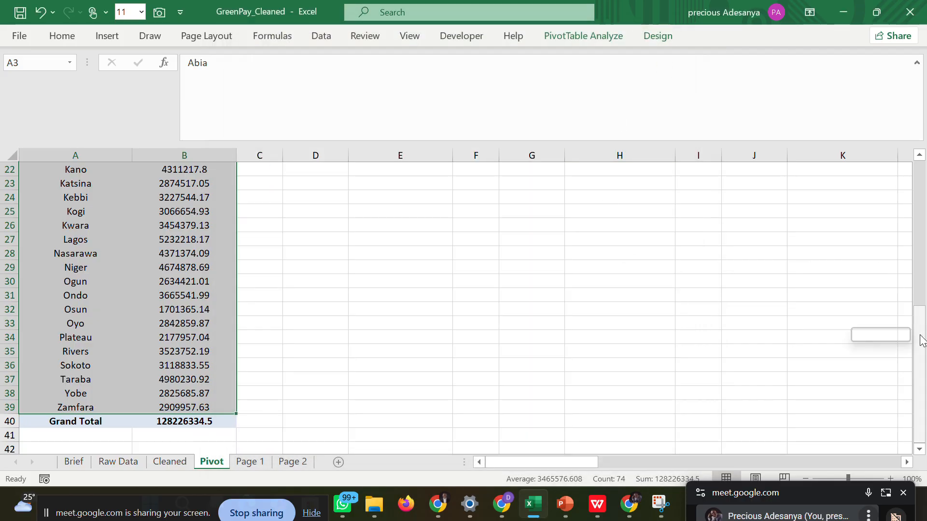
Copy the state names and amounts in A3:B39 from the pivot table and paste them outside it, starting at cell G11.
left_click_drag(921, 341, 925, 159)
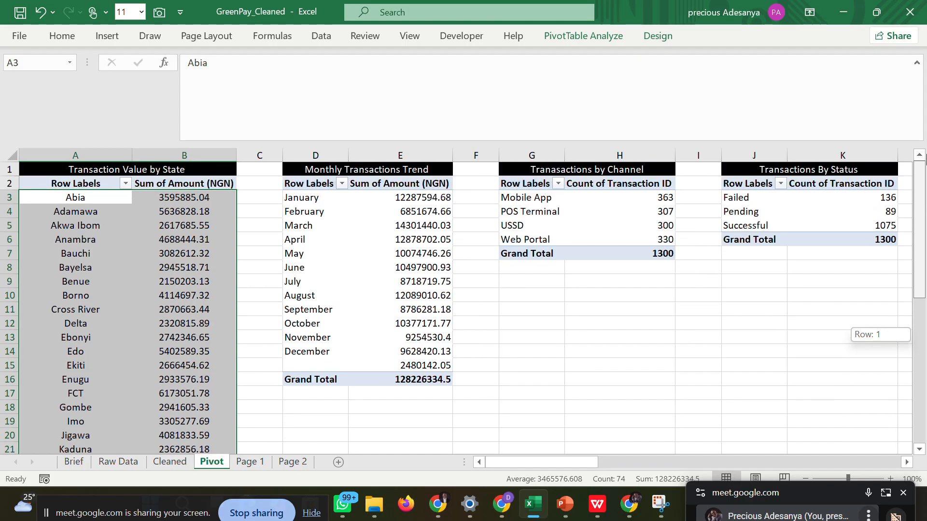
left_click(92, 202)
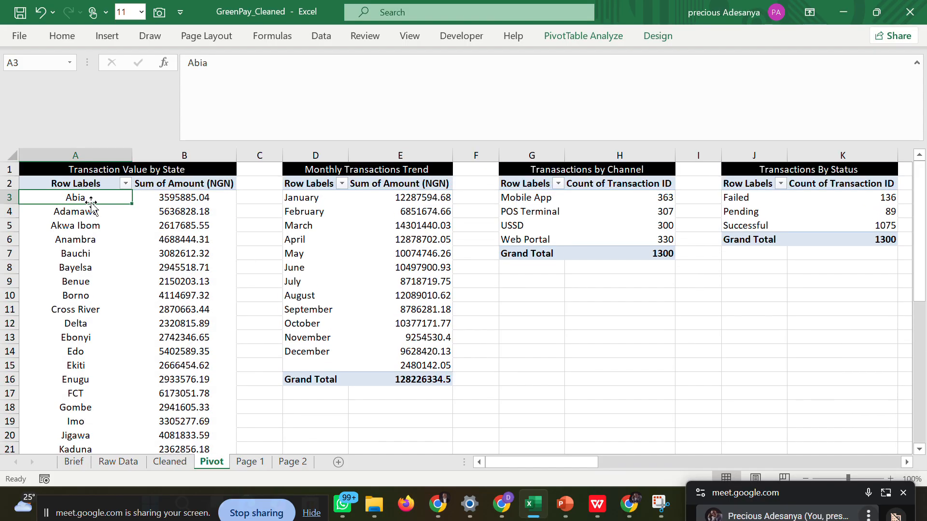
left_click_drag(63, 197, 146, 406)
right_click(112, 300)
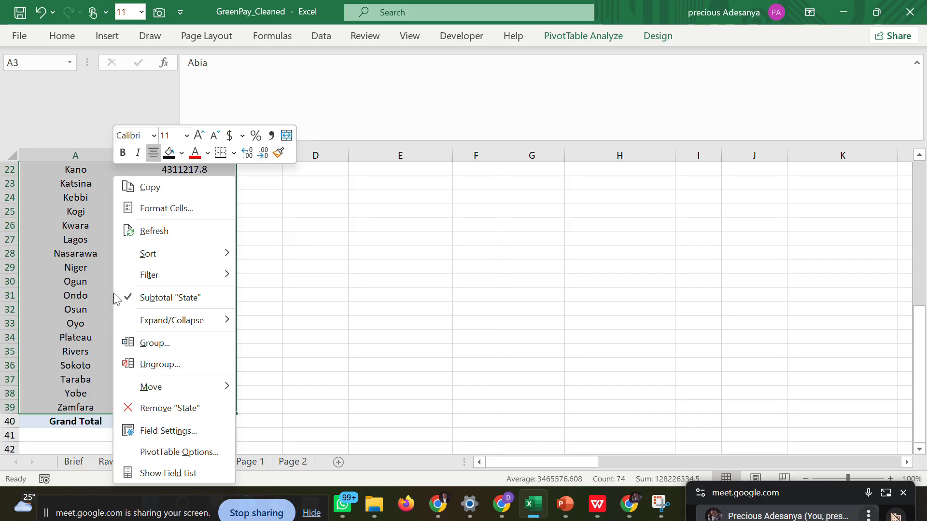
left_click(155, 189)
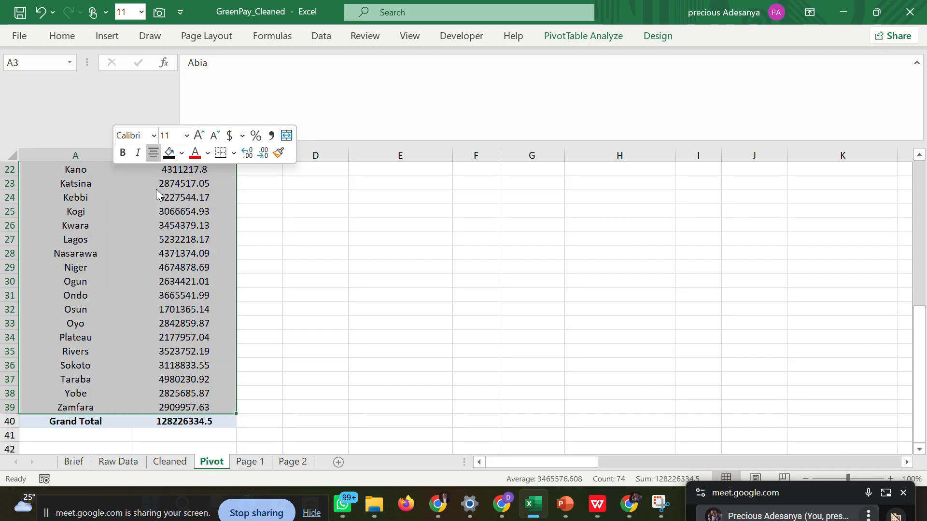
scroll(676, 289, "up", 7)
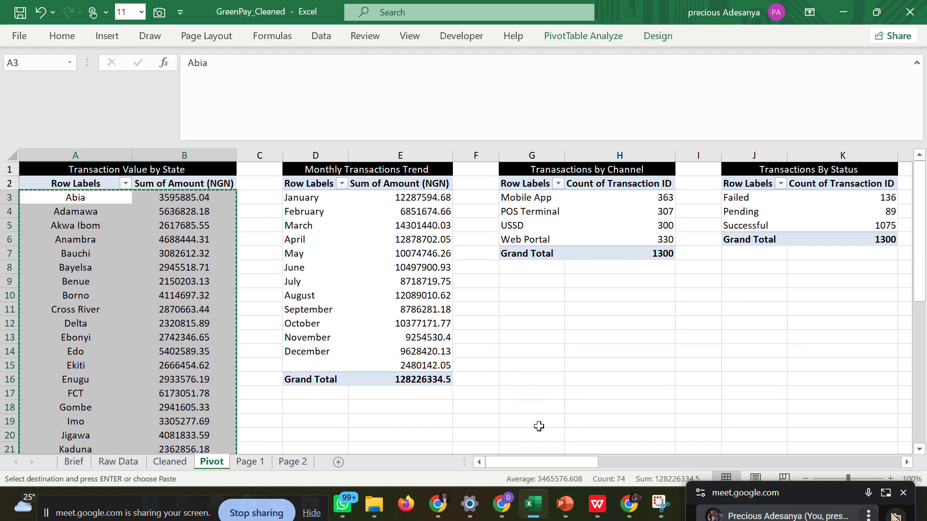
left_click_drag(522, 459, 538, 438)
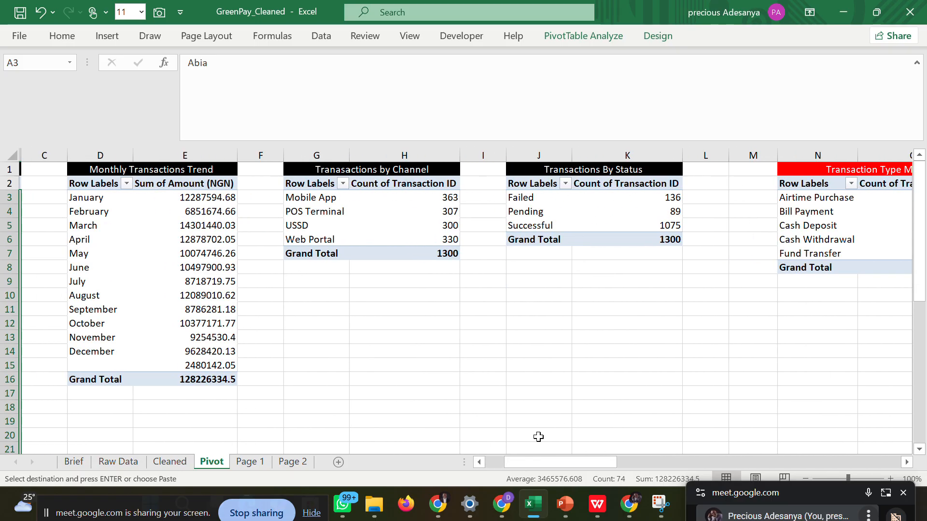
left_click(318, 310)
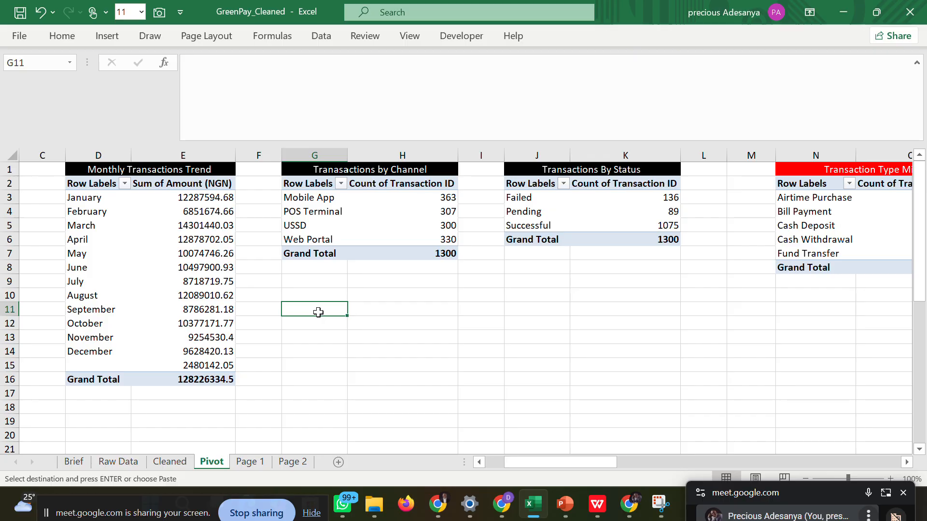
key("ctrl+v")
Add the column headers State in G10 and Amount in H10 above the pasted state data.
left_click(315, 292)
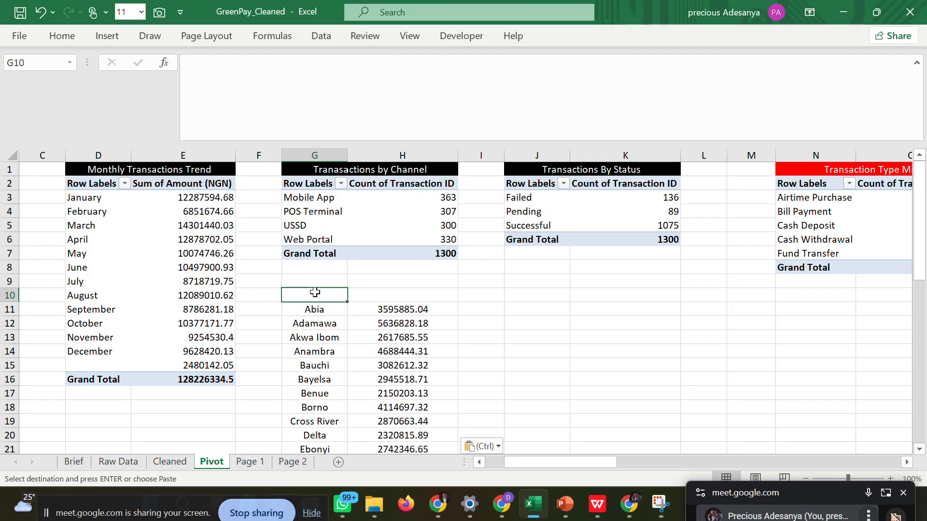
double_click(316, 292)
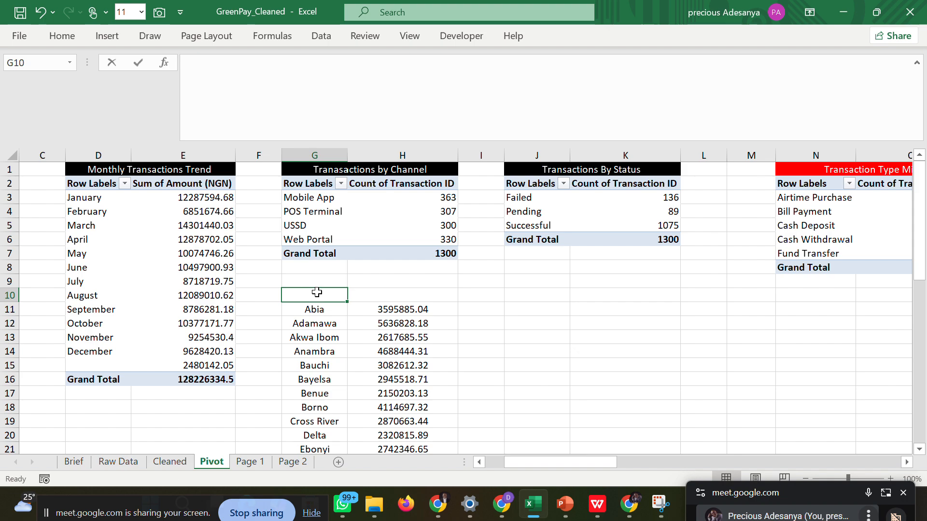
type("S")
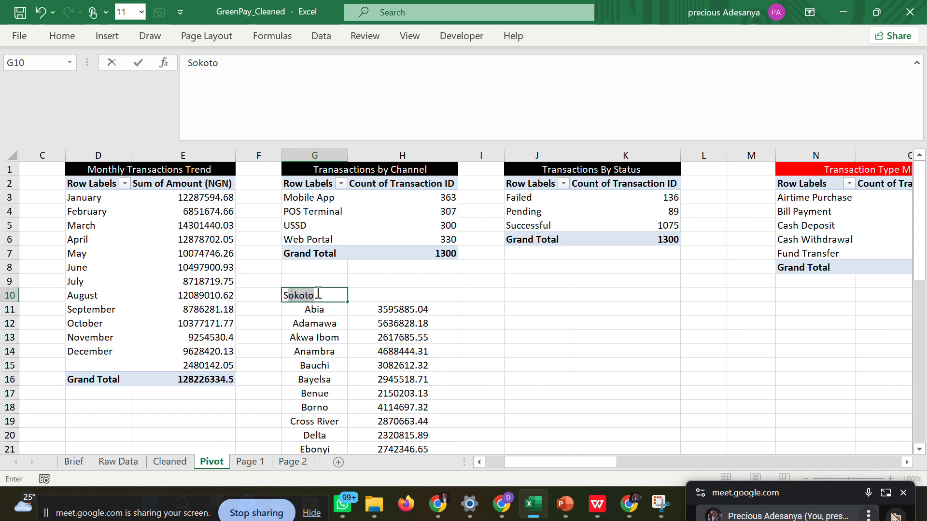
type("tate")
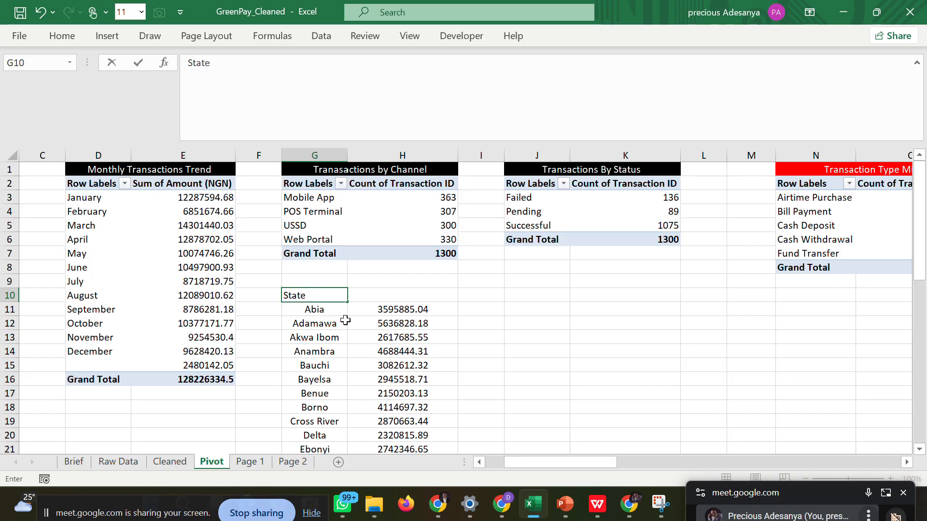
mouse_move(531, 461)
left_mouse_down()
mouse_move(426, 464)
mouse_move(525, 463)
left_mouse_up()
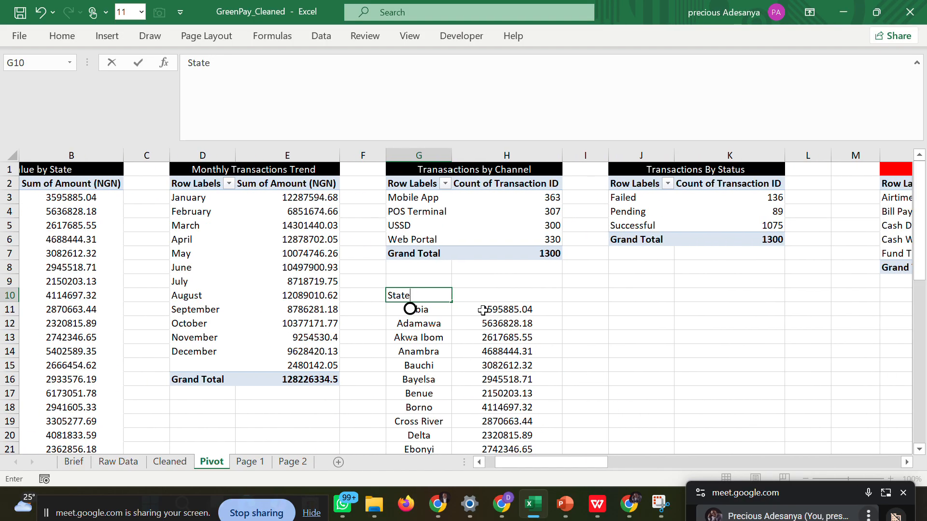
left_click(487, 293)
type("Amount")
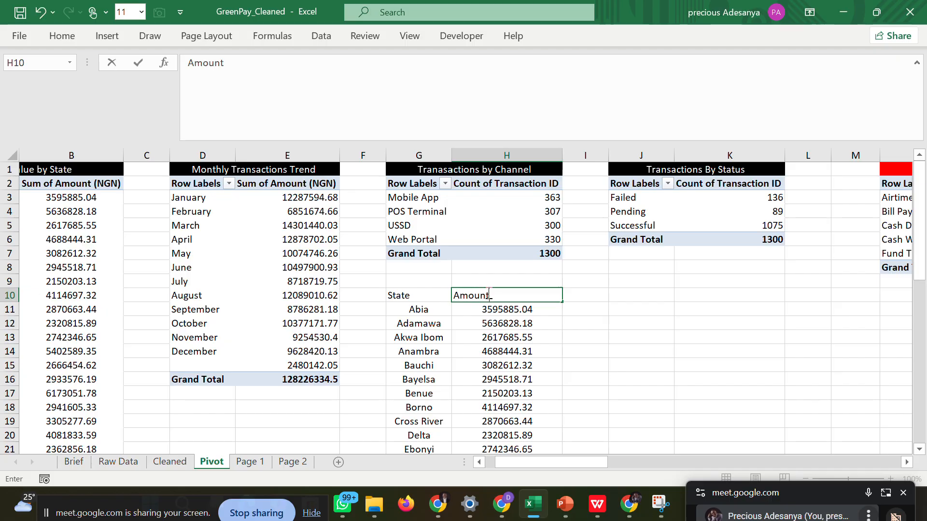
left_click(634, 334)
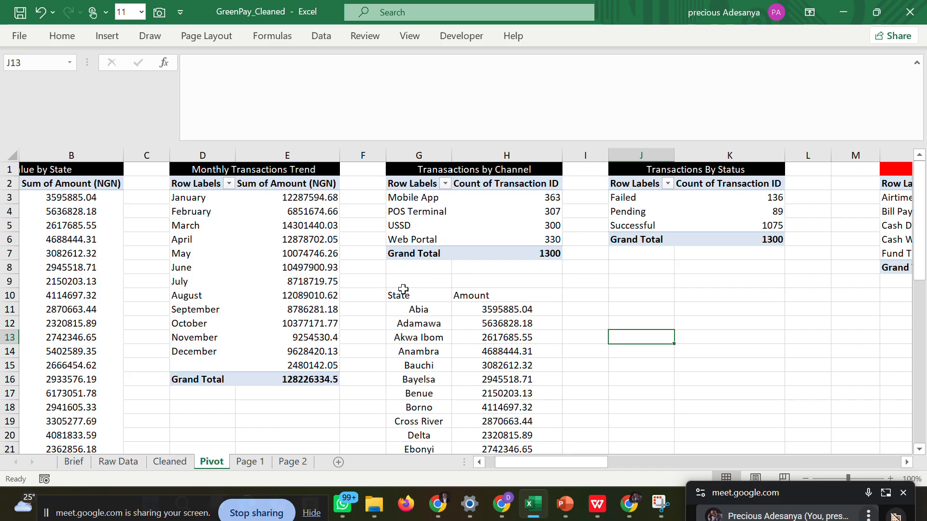
Center the contents of the copied state table in G10:H47 horizontally.
left_click_drag(400, 295, 531, 422)
left_click_drag(535, 484, 513, 423)
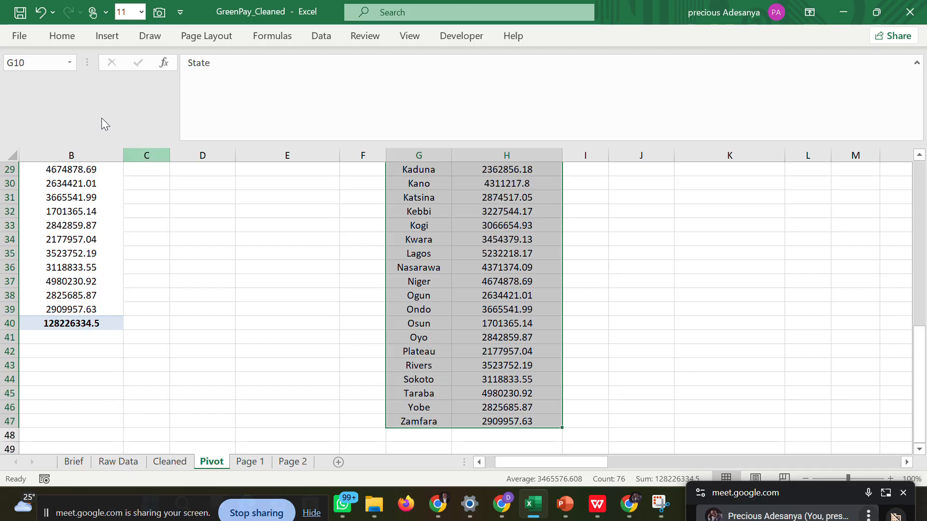
left_click(62, 37)
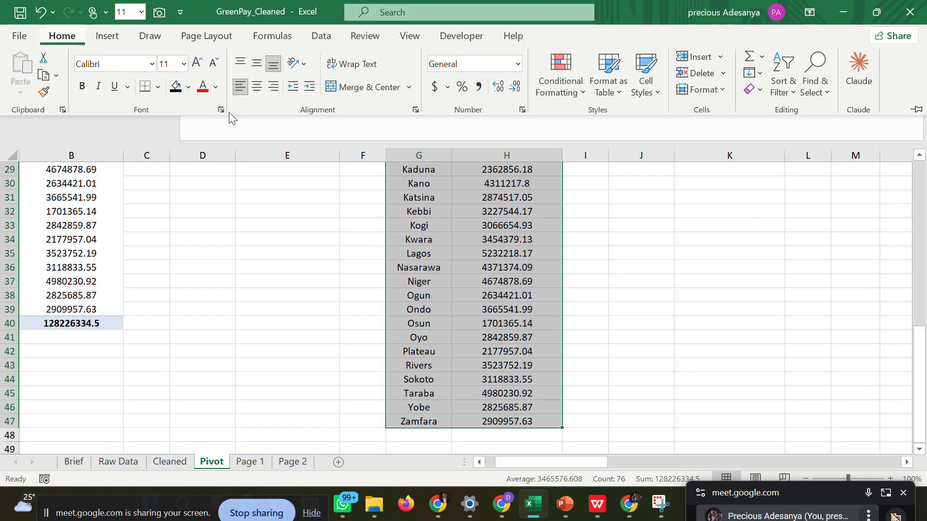
left_click(260, 85)
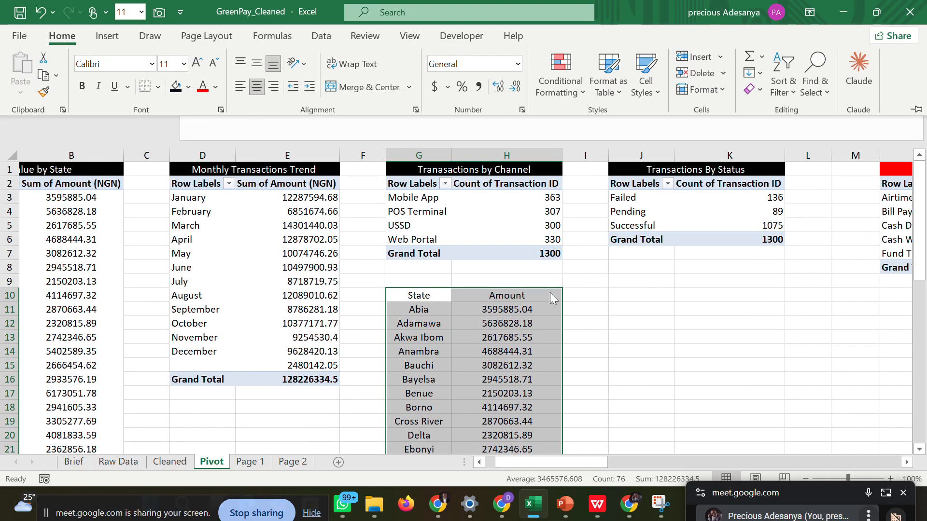
left_click(583, 292)
Format the State and Amount header cells G10:H10 with the near-black fill and a white font color.
left_click_drag(415, 297, 508, 295)
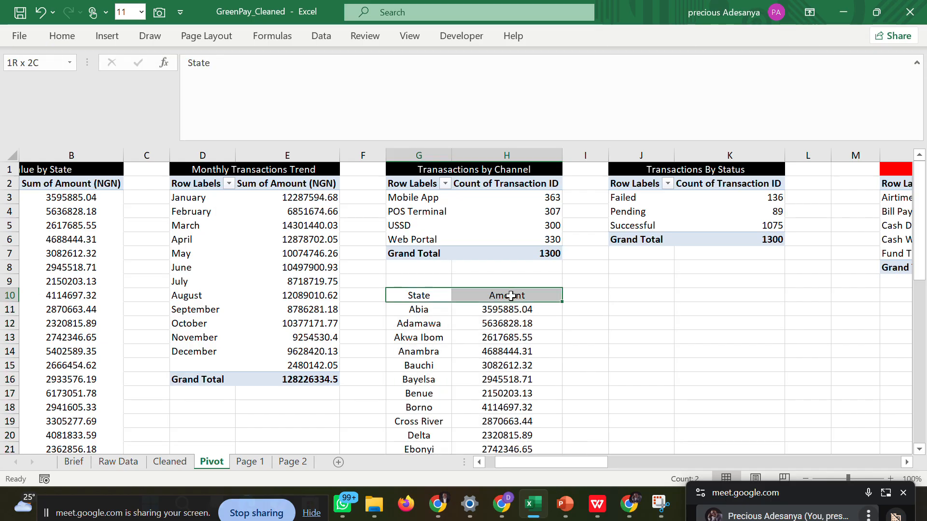
left_click(44, 36)
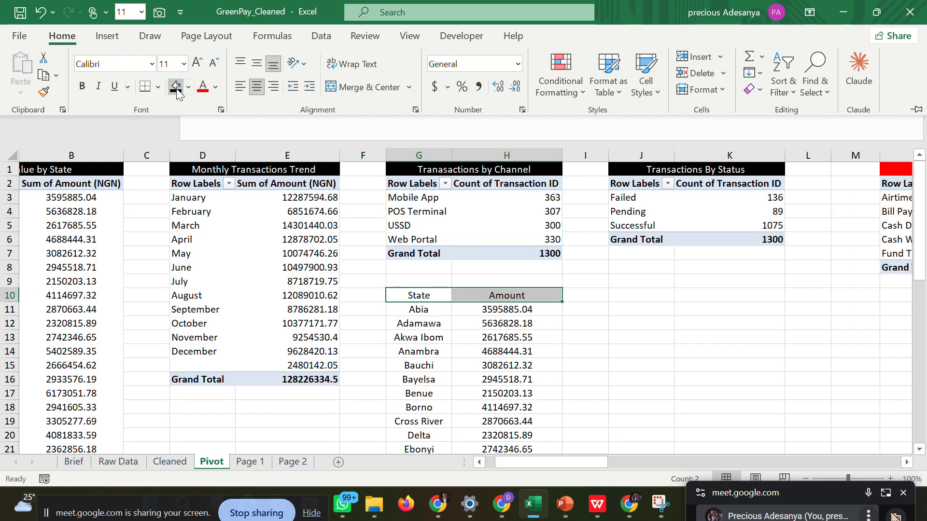
left_click(176, 92)
left_click(215, 86)
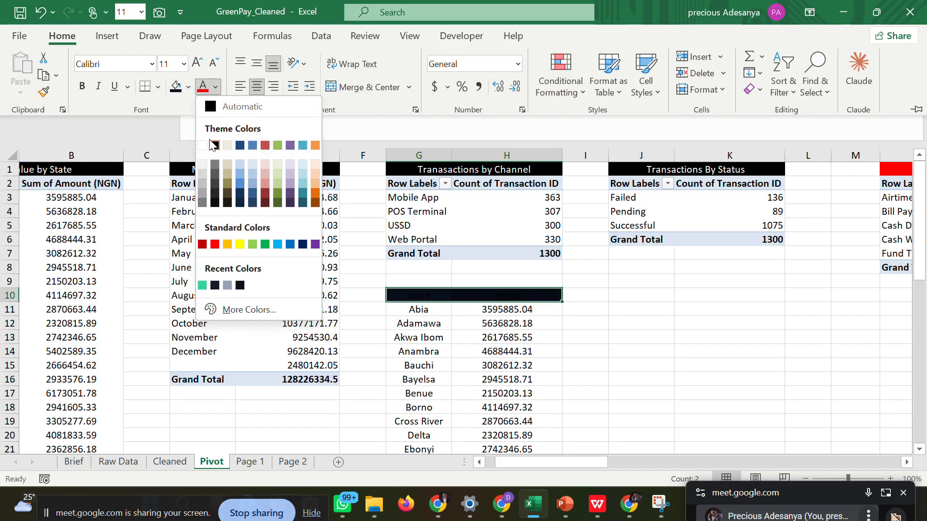
left_click(202, 145)
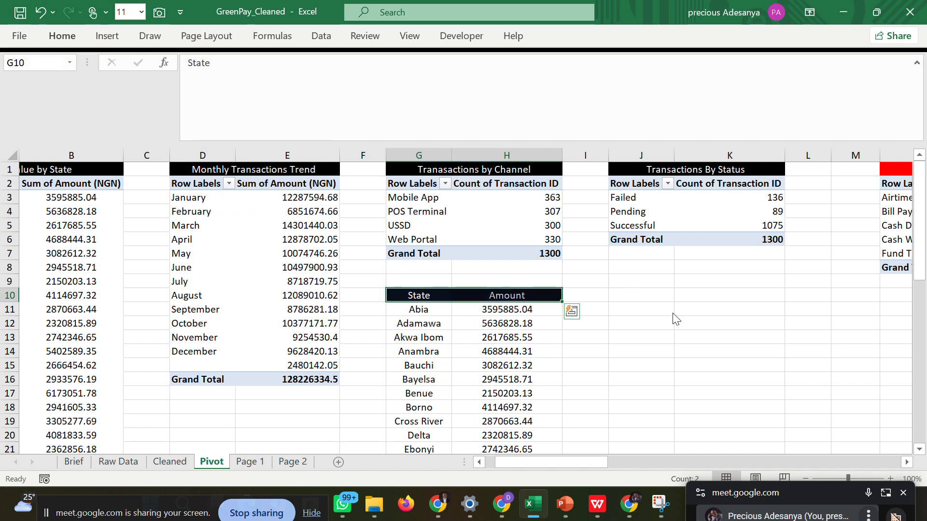
left_click(646, 311)
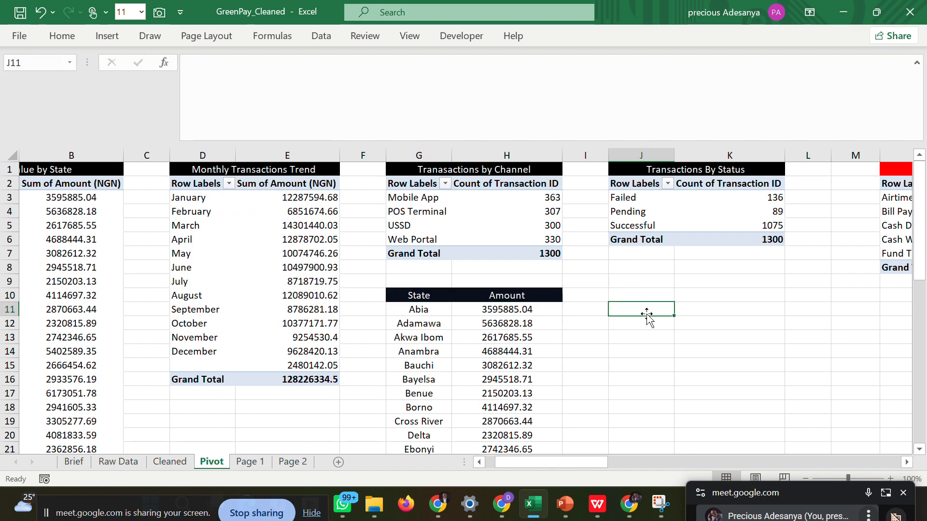
left_click(407, 298)
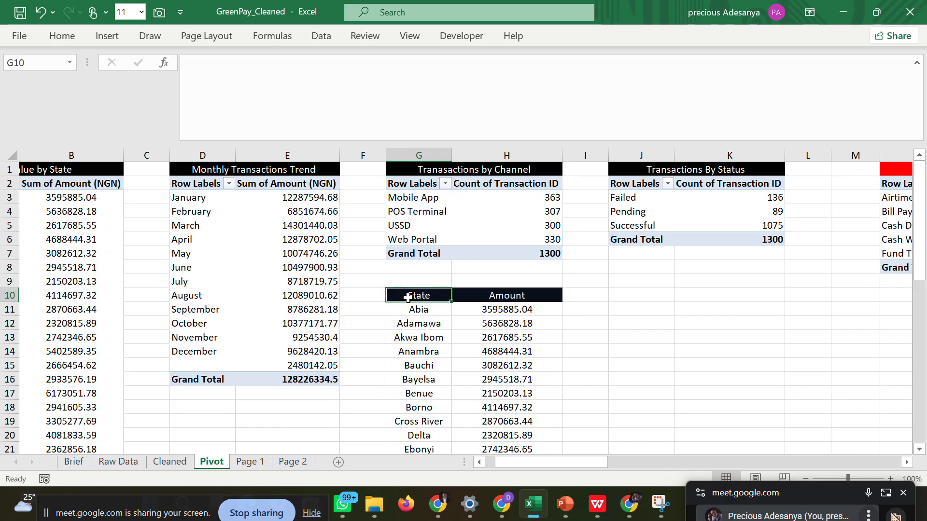
Insert a Filled Map chart from the State and Amount data in G10:H47.
left_click(667, 319)
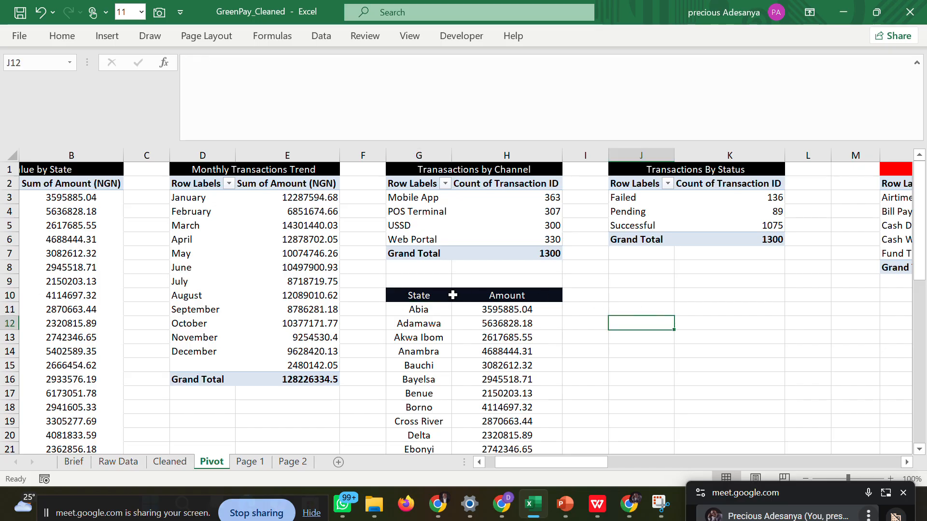
left_click_drag(415, 295, 500, 429)
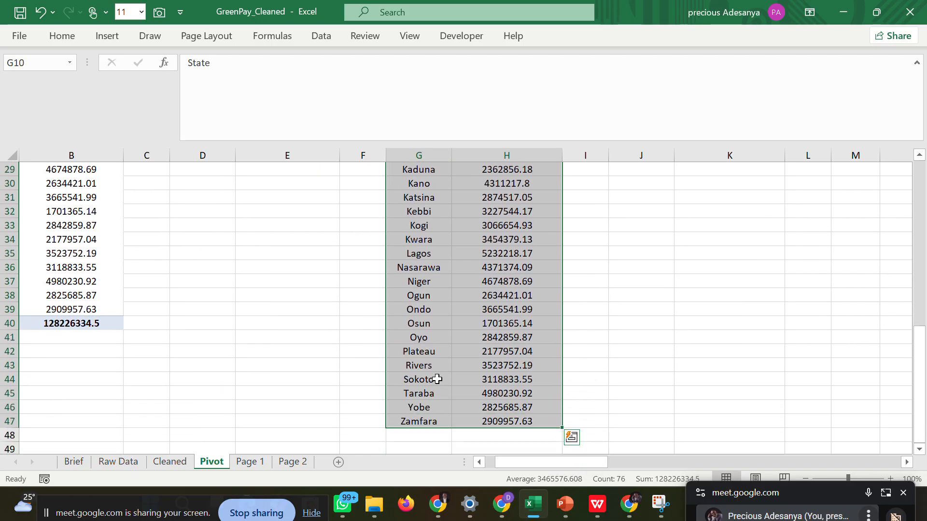
left_click(96, 42)
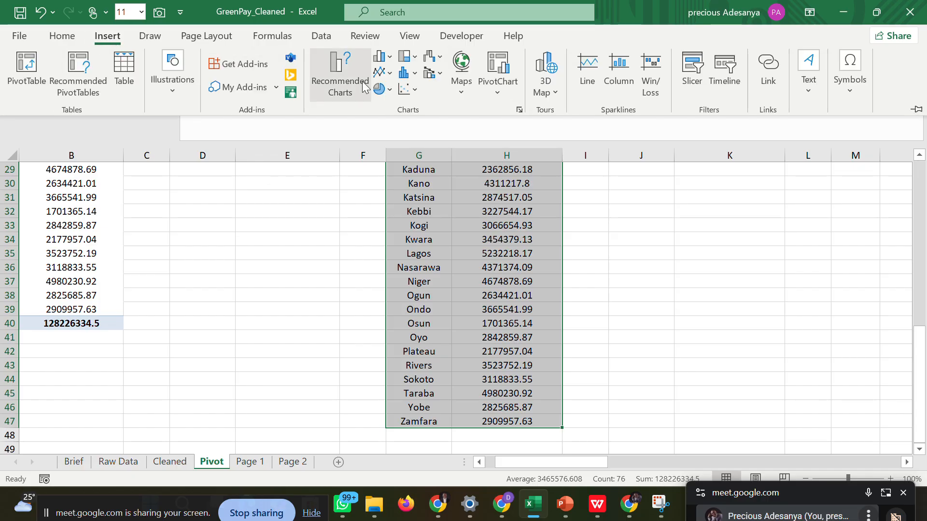
left_click(352, 81)
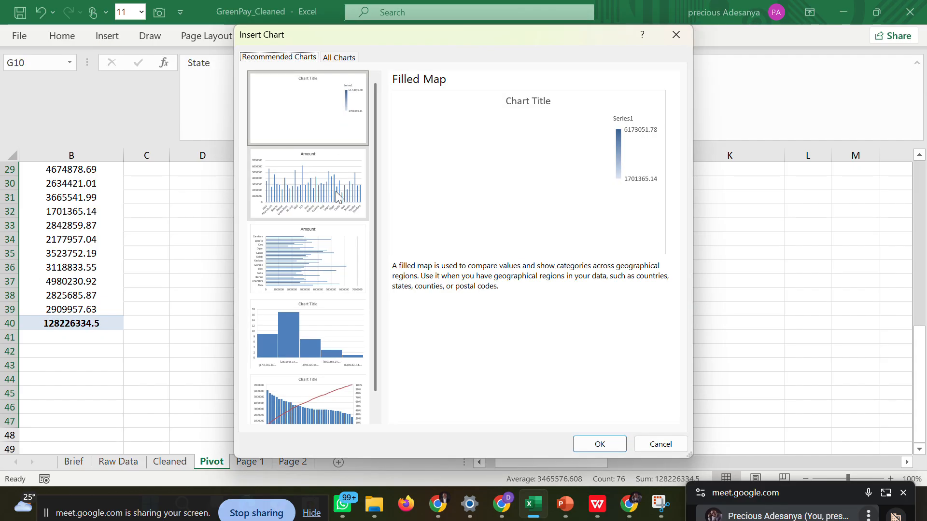
scroll(377, 280, "down", 1)
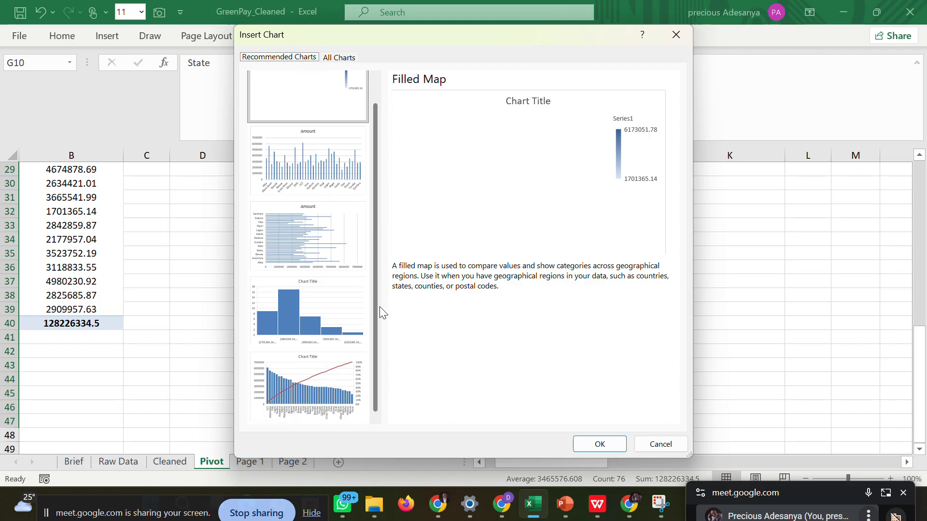
scroll(379, 290, "up", 1)
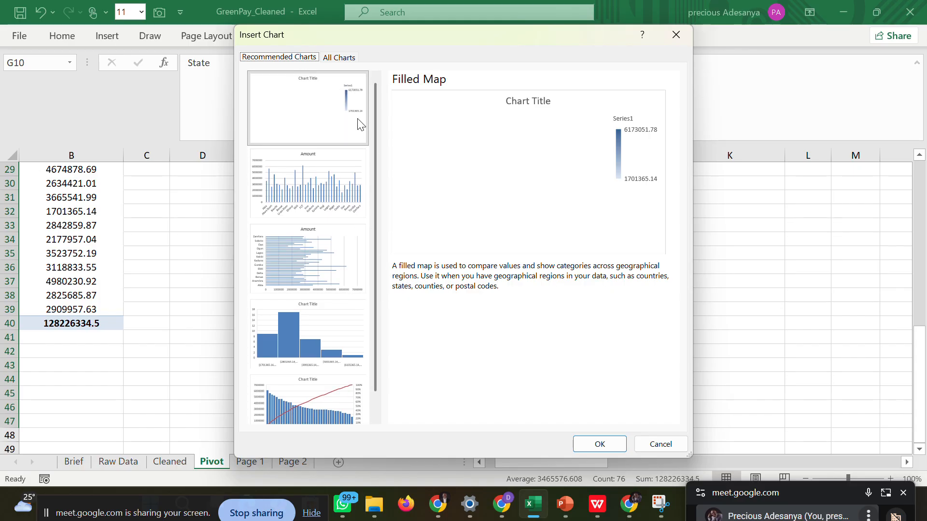
left_click(337, 58)
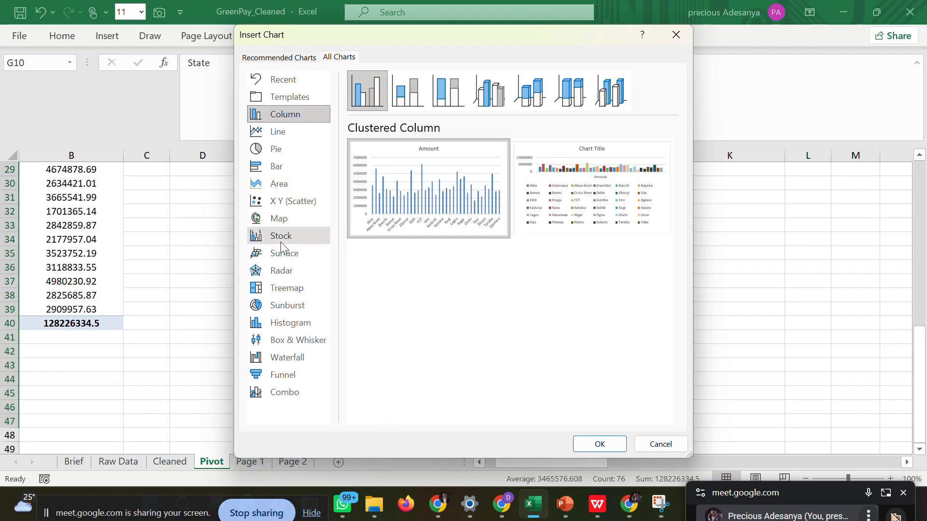
left_click(278, 220)
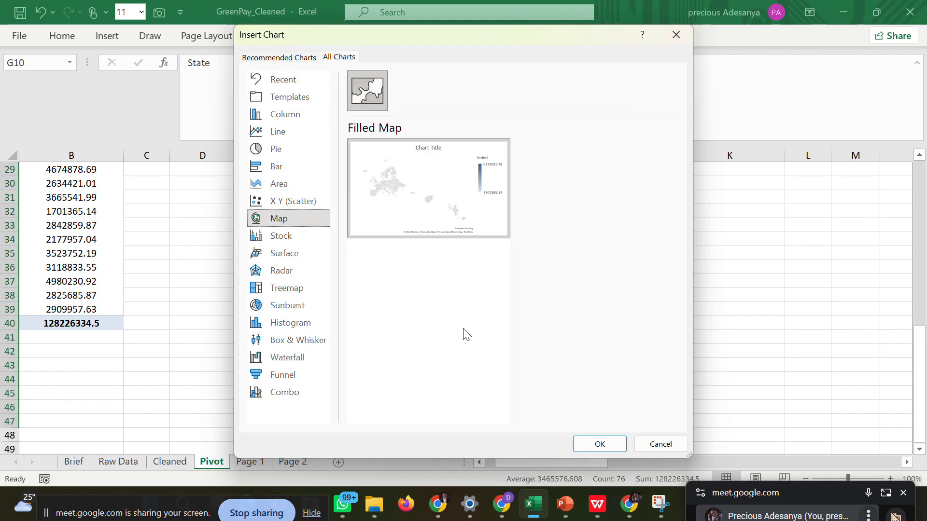
left_click(581, 442)
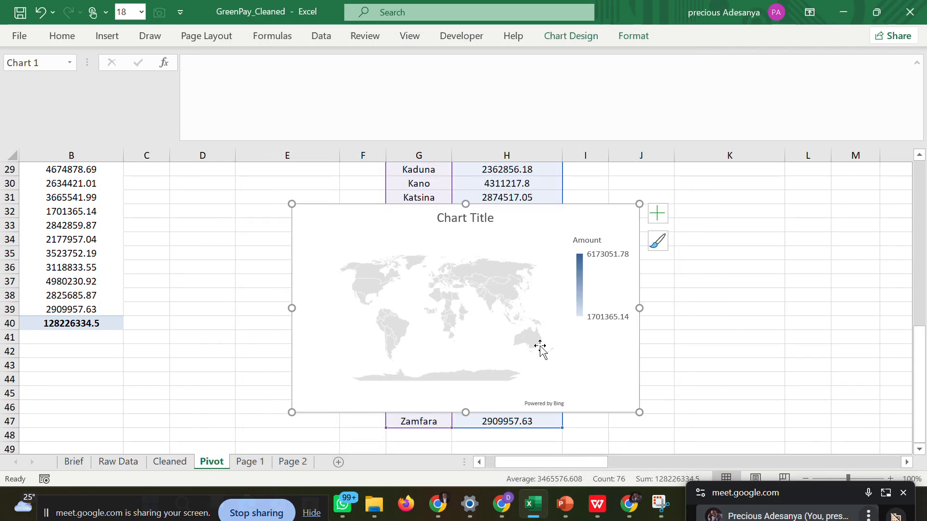
Accept sending the map chart's data to Bing so the states are plotted.
left_click(489, 293)
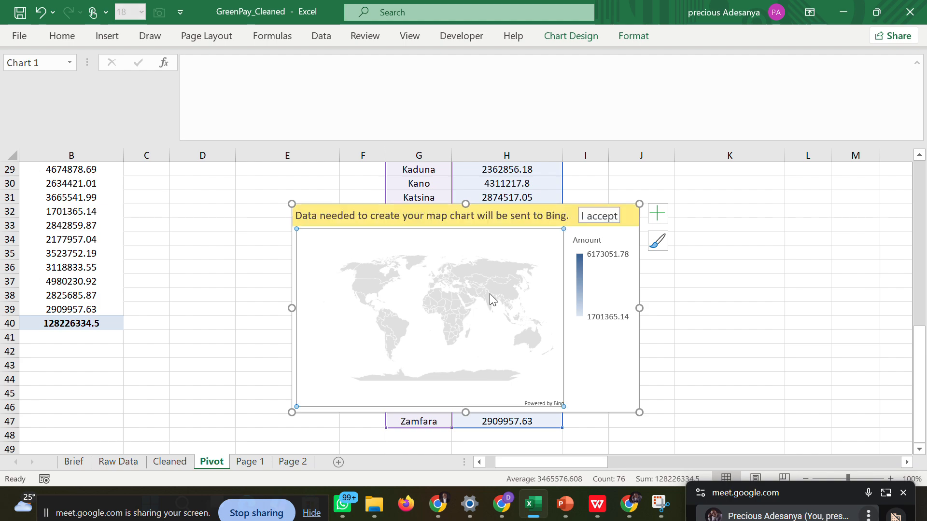
left_click(595, 217)
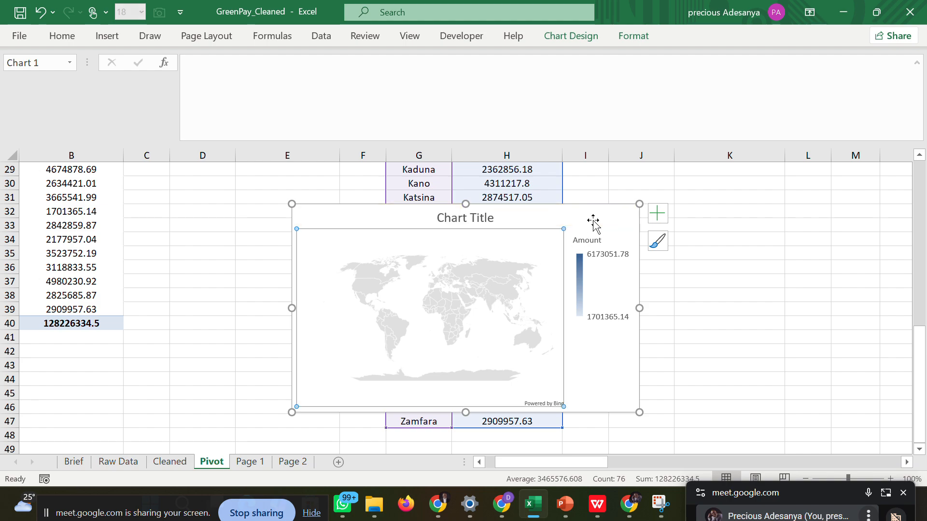
left_click(718, 292)
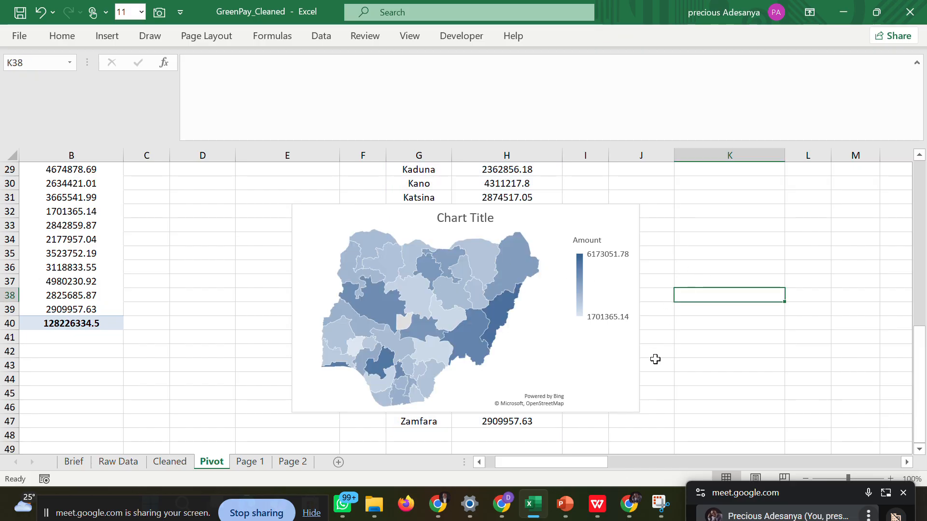
Clear the placeholder title text of the map chart.
left_click(562, 373)
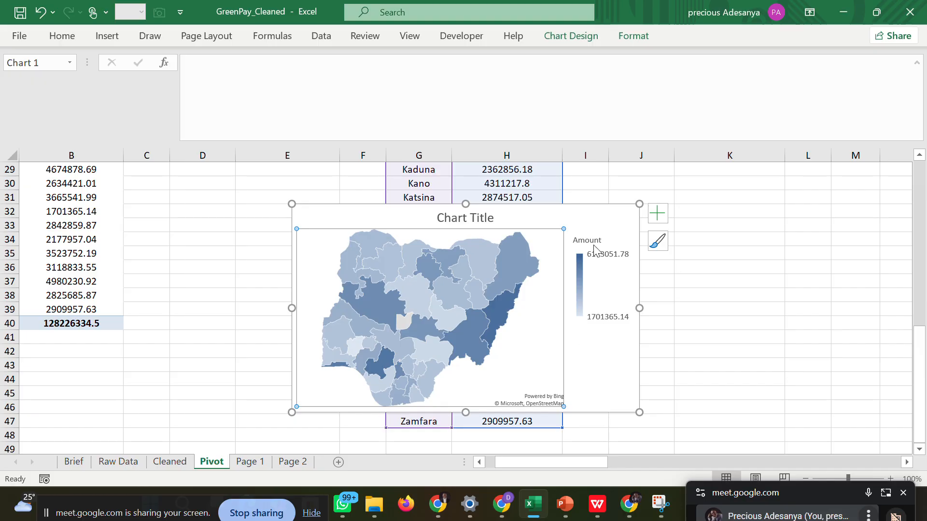
left_click(485, 217)
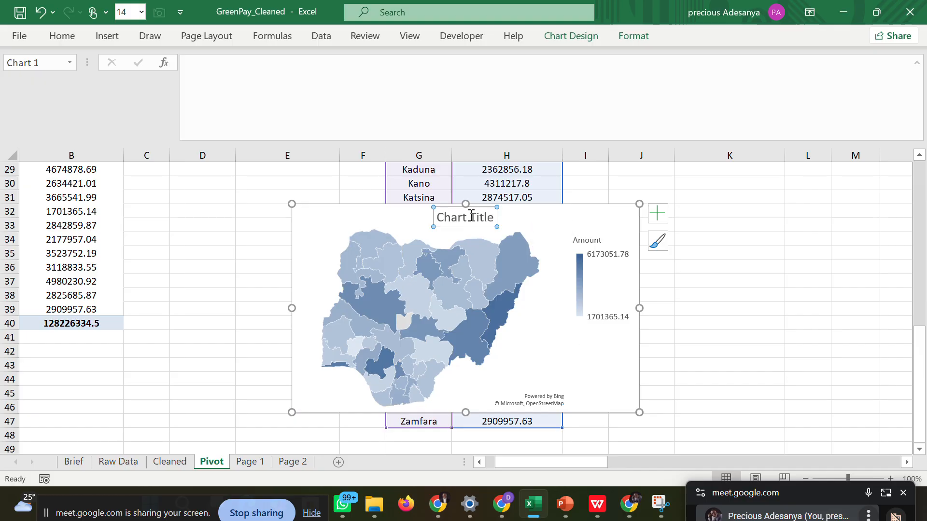
left_click_drag(436, 217, 494, 217)
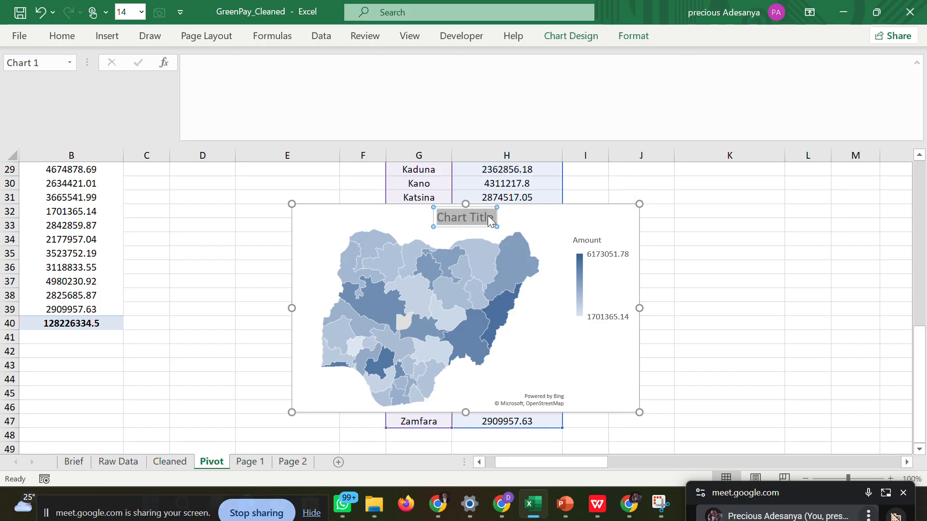
key("Delete")
left_click(708, 255)
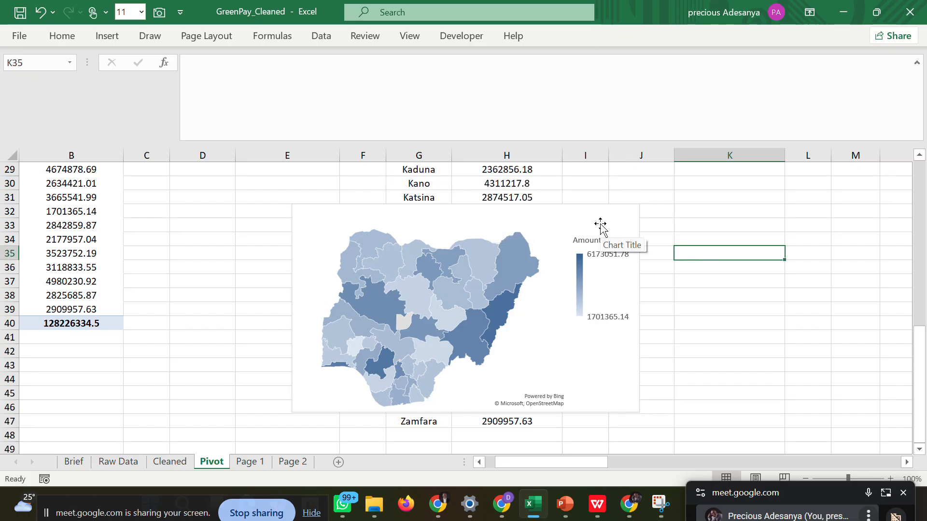
Copy the map chart and paste it onto the Transaction Value by State card on the Page 1 sheet.
left_click(600, 225)
right_click(600, 225)
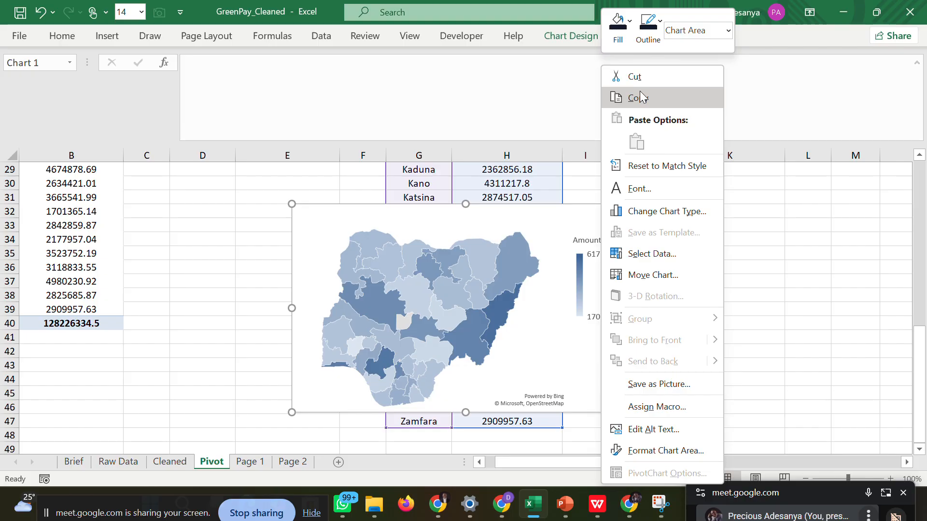
left_click(639, 90)
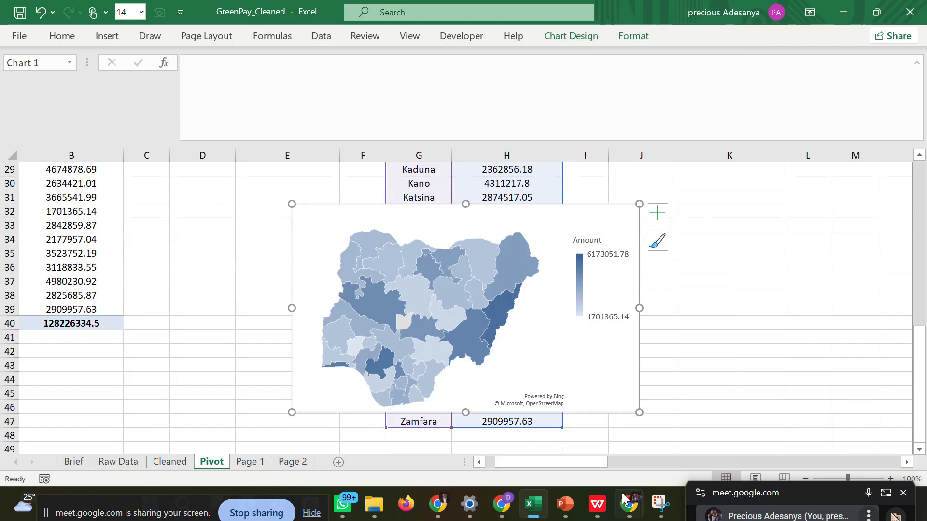
mouse_move(543, 492)
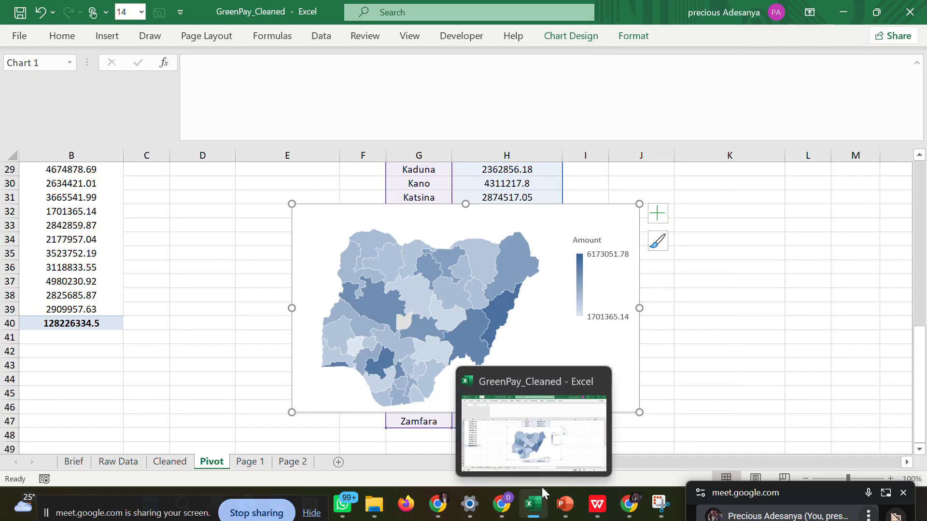
left_click(250, 463)
left_click(164, 303)
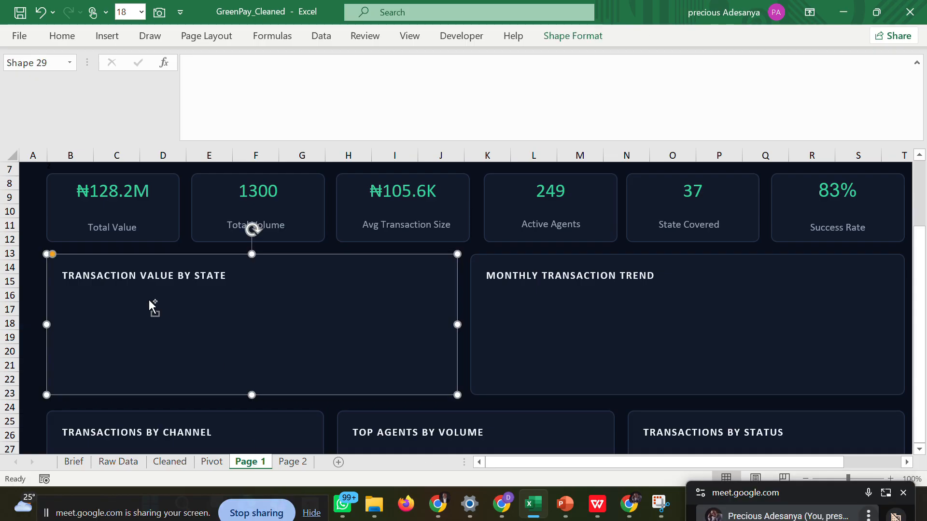
key("ctrl+v")
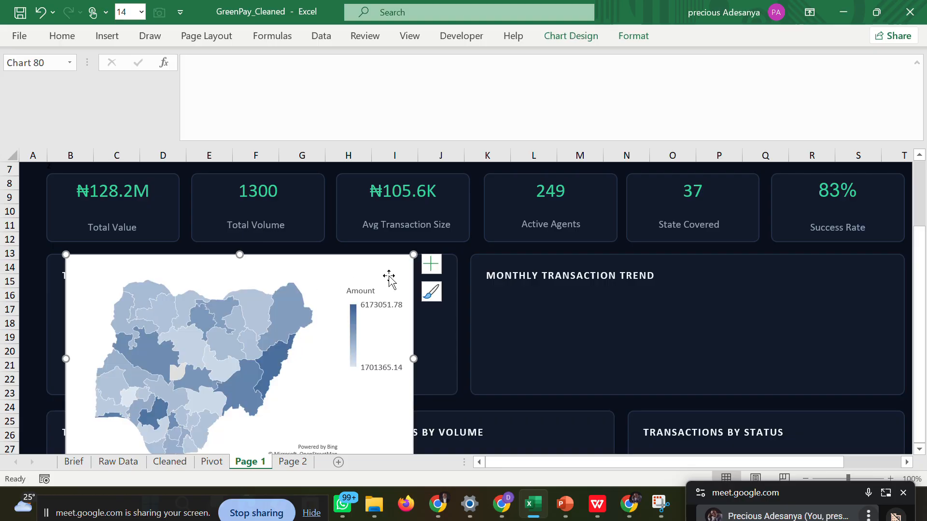
Resize and position the pasted map chart to fill the Transaction Value by State card below its heading.
mouse_move(413, 255)
left_mouse_down()
mouse_move(323, 379)
mouse_move(269, 376)
mouse_move(290, 320)
mouse_move(273, 303)
mouse_move(276, 285)
left_mouse_up()
left_click_drag(200, 372, 201, 392)
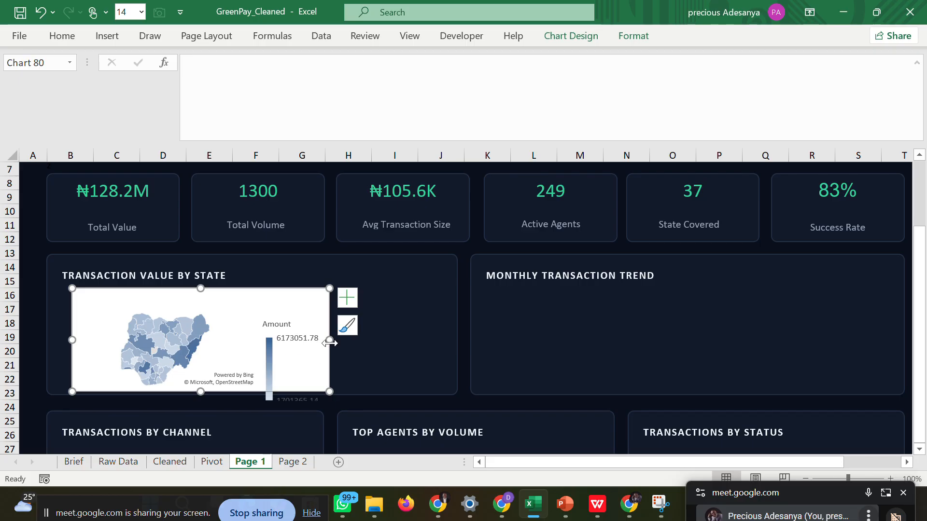
left_click_drag(326, 338, 401, 338)
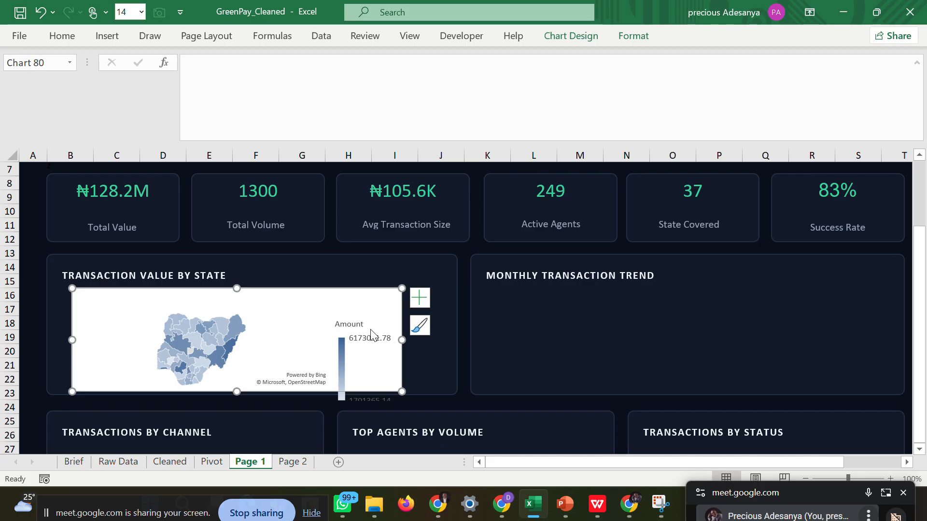
left_click(343, 349)
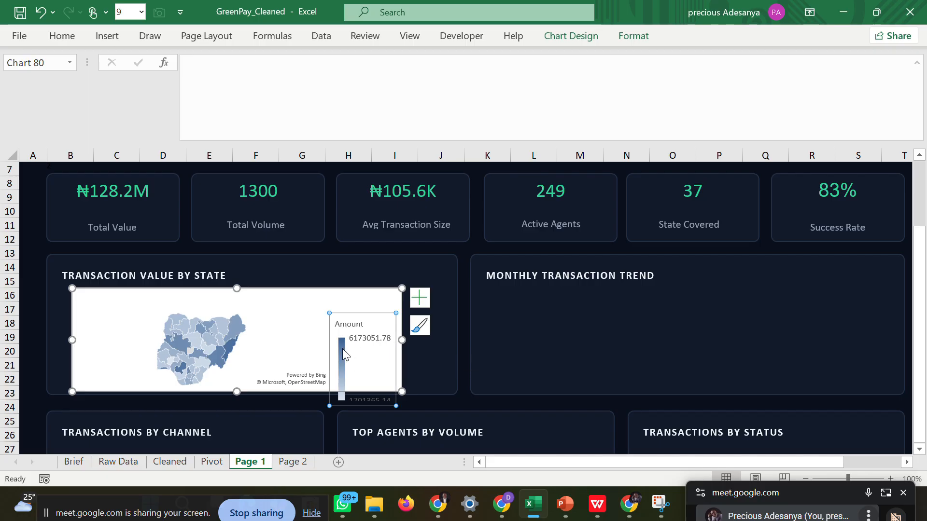
left_click(343, 348)
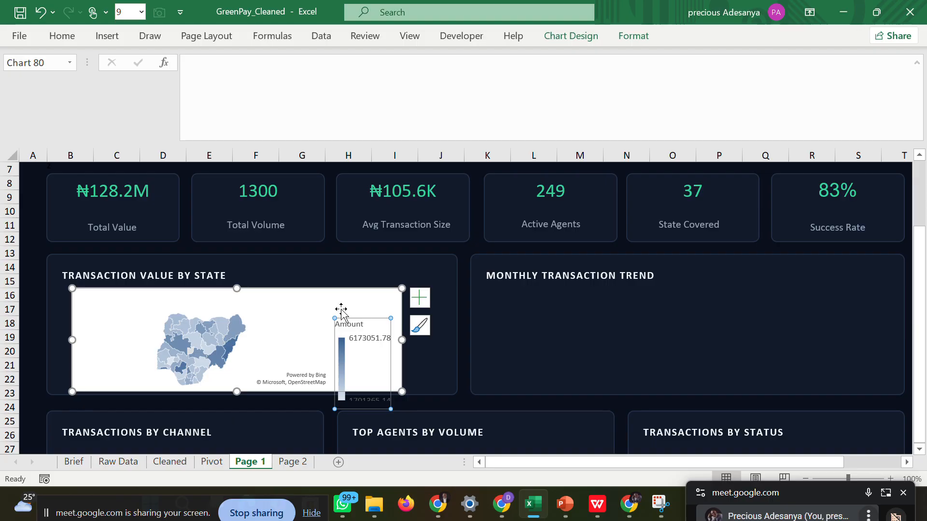
mouse_move(337, 303)
left_mouse_down()
mouse_move(339, 282)
mouse_move(340, 295)
mouse_move(327, 298)
left_mouse_up()
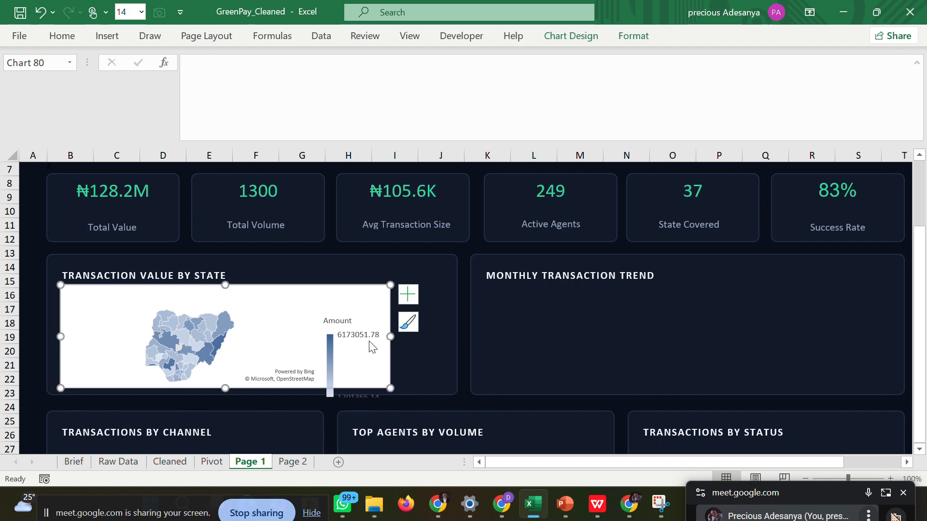
left_click_drag(390, 336, 450, 337)
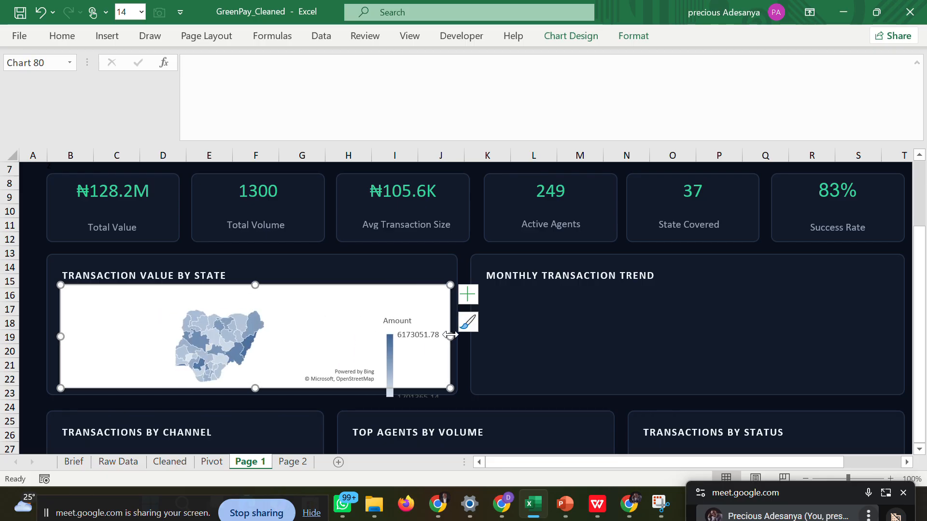
left_click(244, 343)
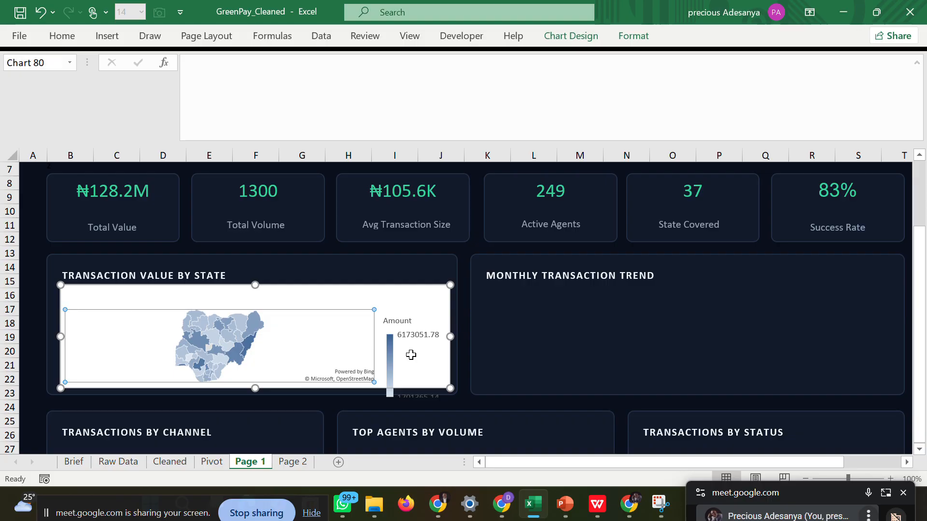
key("ctrl+1")
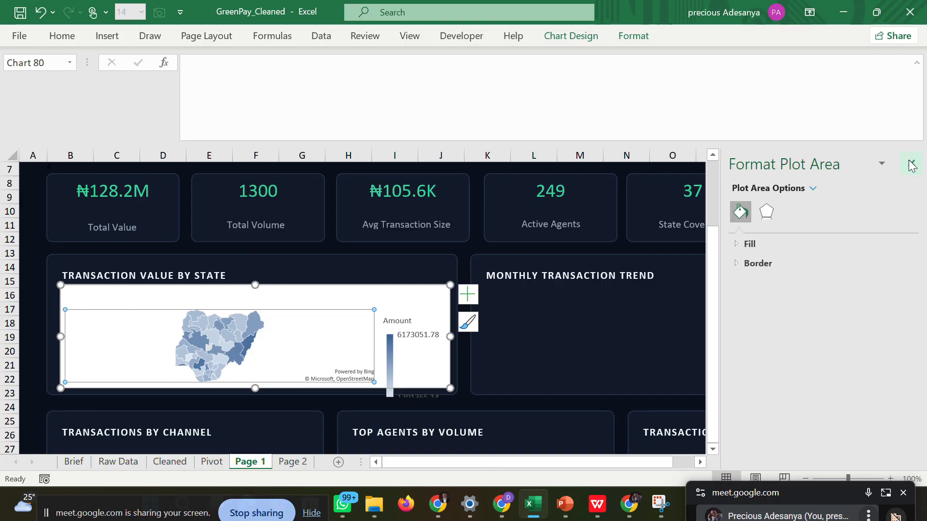
left_click(911, 165)
Set the map chart's chart area to no fill and its border to no line.
left_click(437, 303)
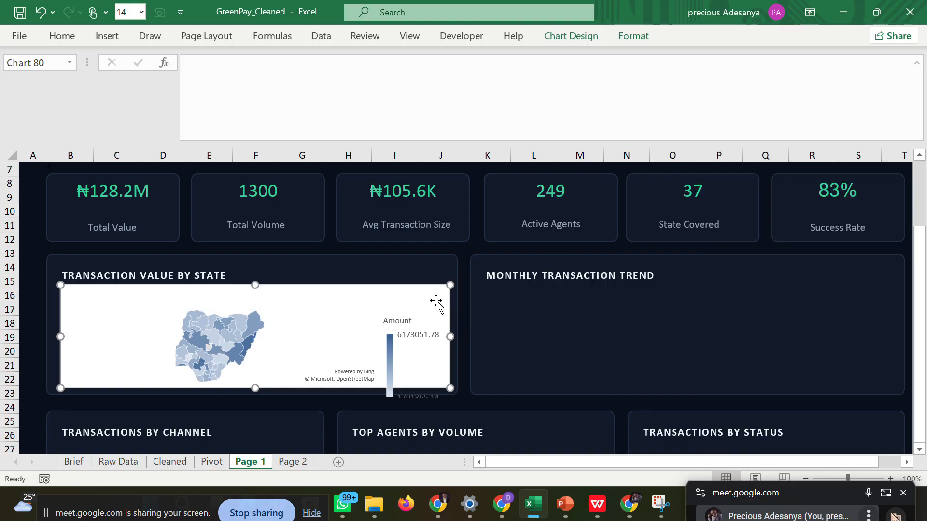
key("ctrl+1")
left_click(753, 244)
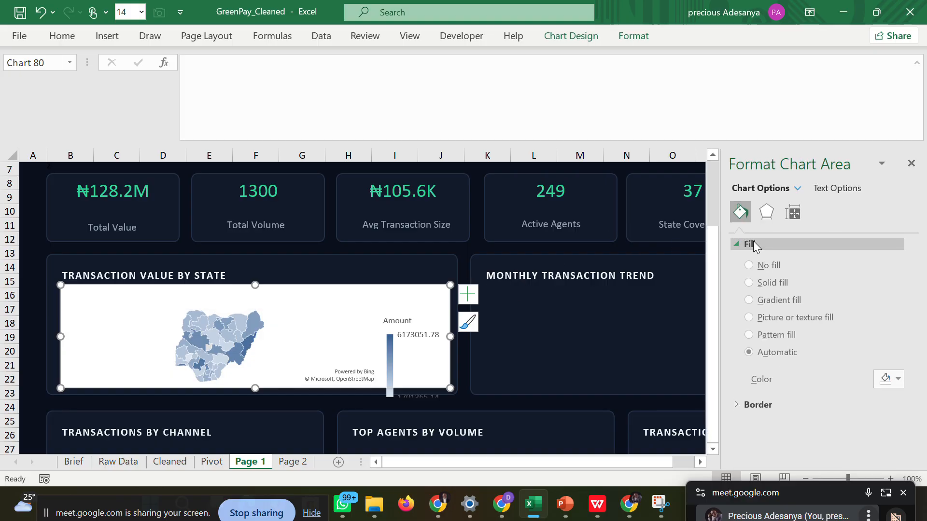
left_click(750, 272)
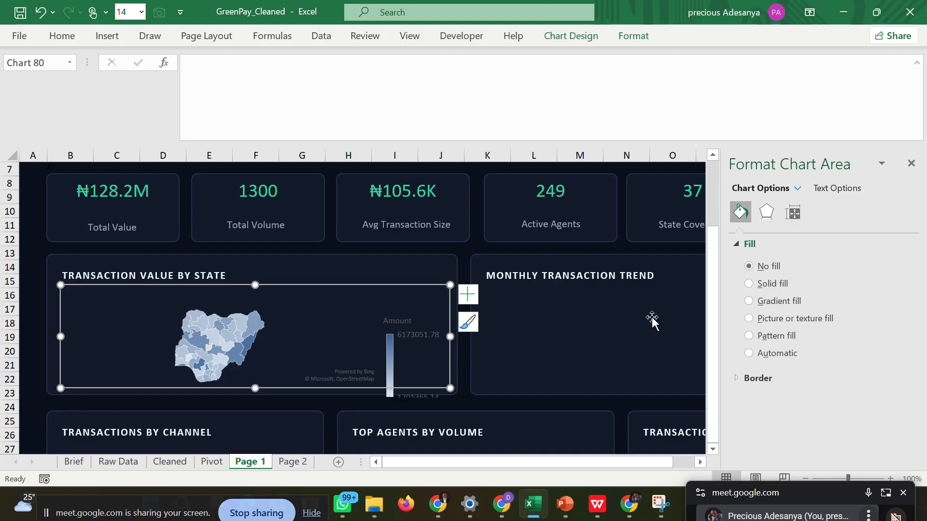
left_click(739, 377)
left_click(749, 401)
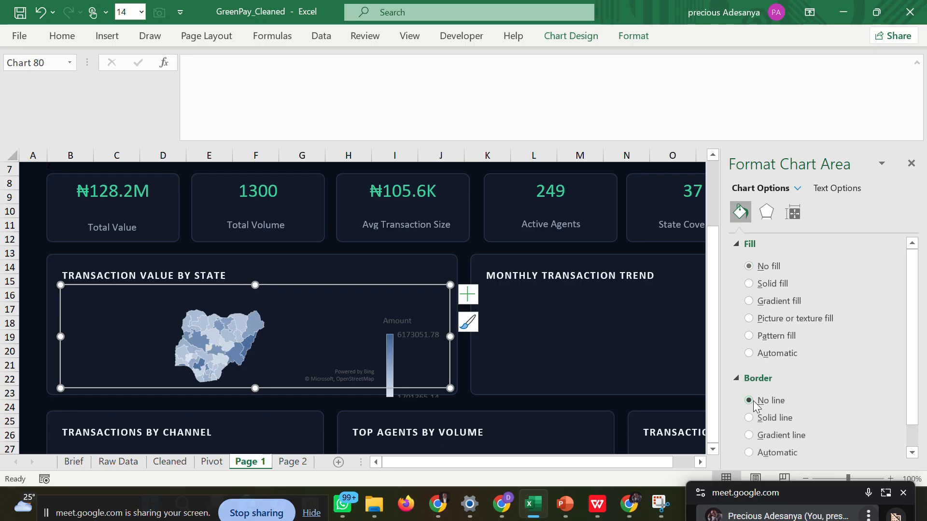
left_click(911, 163)
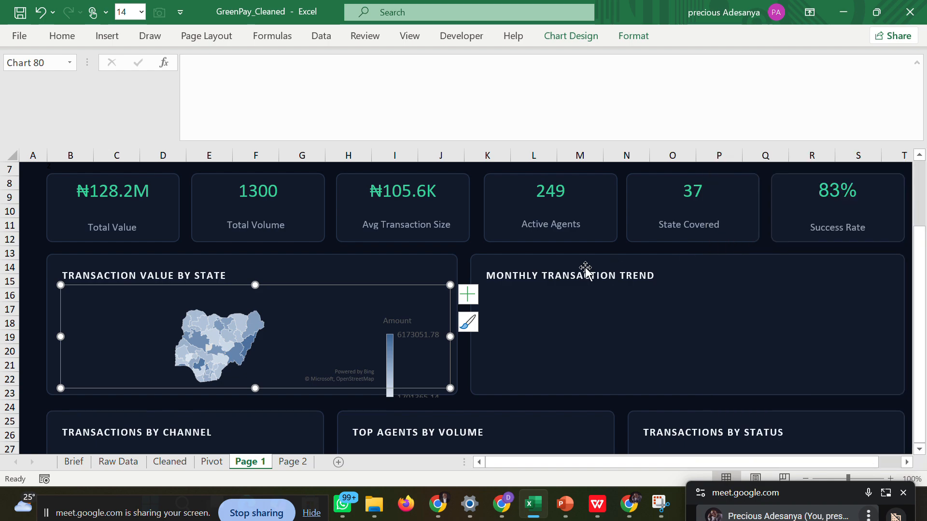
Remove the chart title and the legend from the Transaction Value by State map chart, leaving it deselected.
left_click(467, 295)
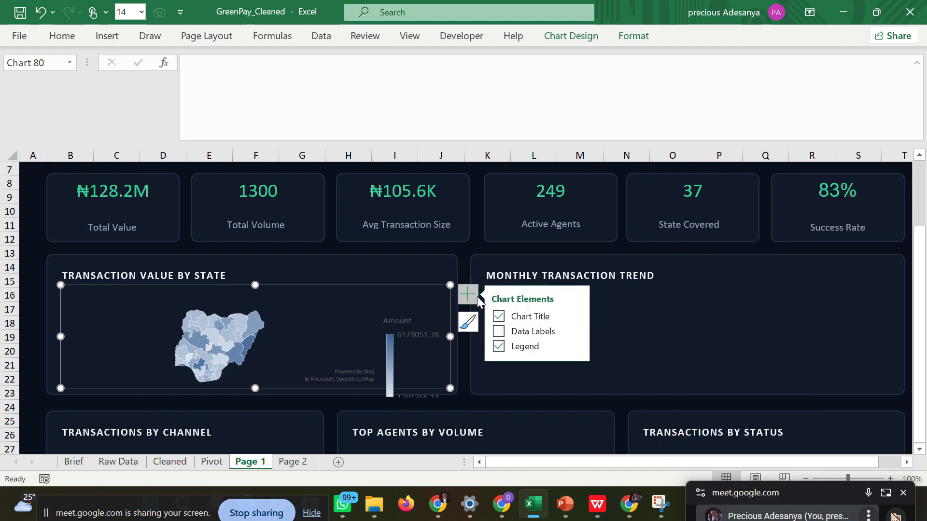
left_click(498, 317)
left_click(498, 318)
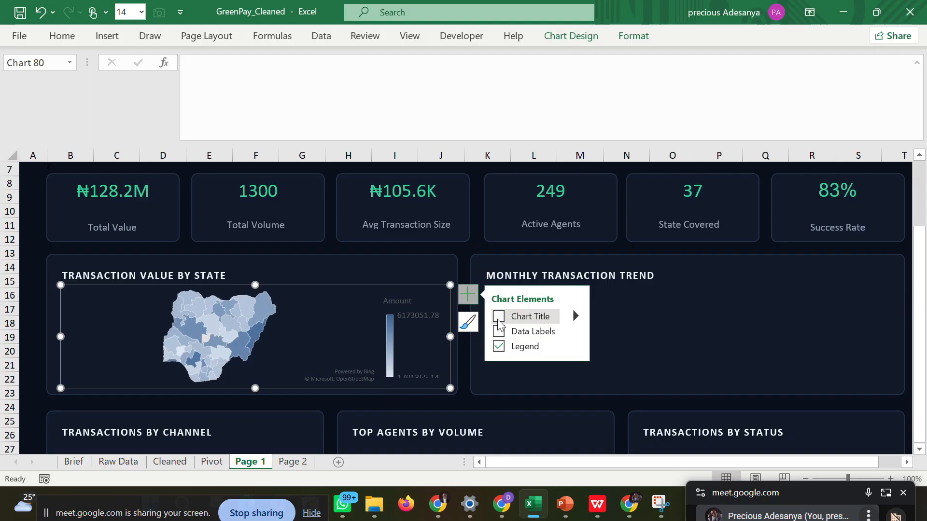
left_click(498, 347)
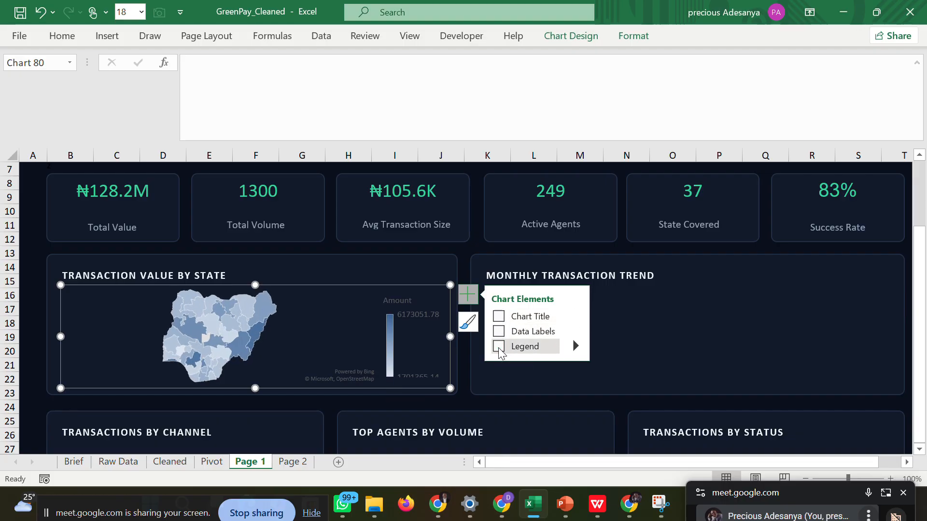
left_click(466, 252)
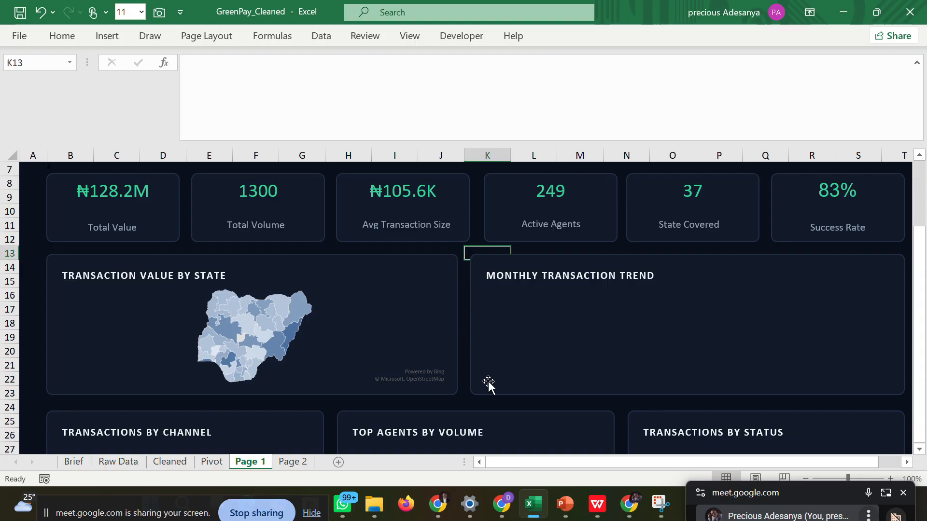
left_click(520, 404)
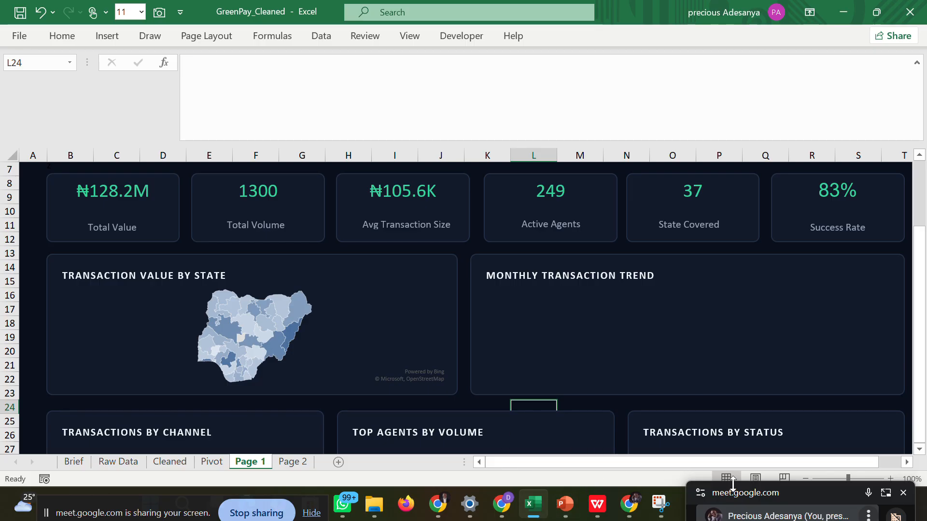
left_click_drag(735, 496, 698, 334)
left_click_drag(687, 267, 695, 137)
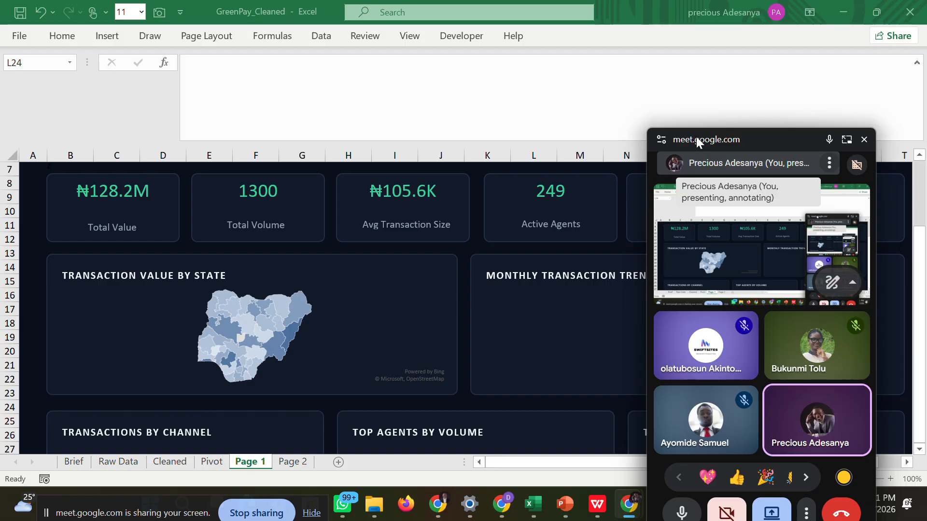
left_click_drag(696, 137, 698, 487)
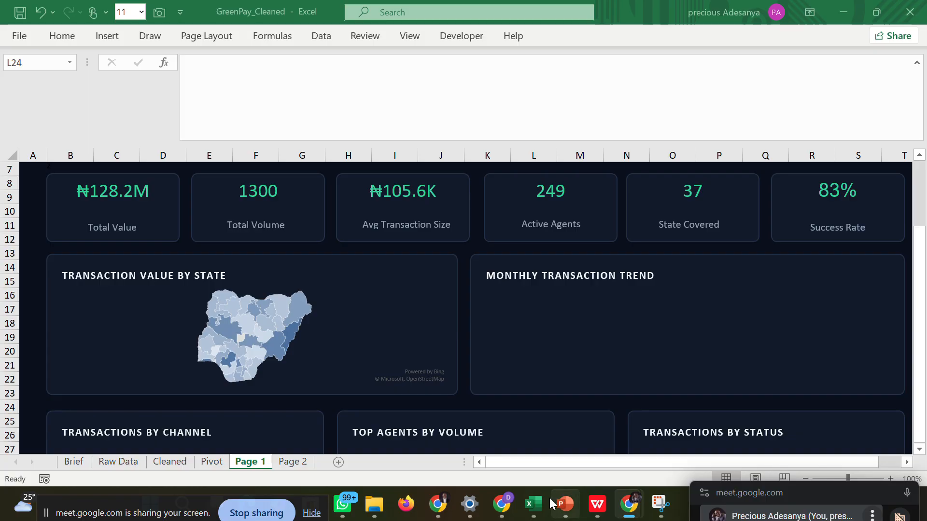
Switch to the dashboard wireframe PDF in WPS to check the Monthly Transaction Trend chart's style, and return to the Excel workbook.
mouse_move(597, 504)
left_click(583, 437)
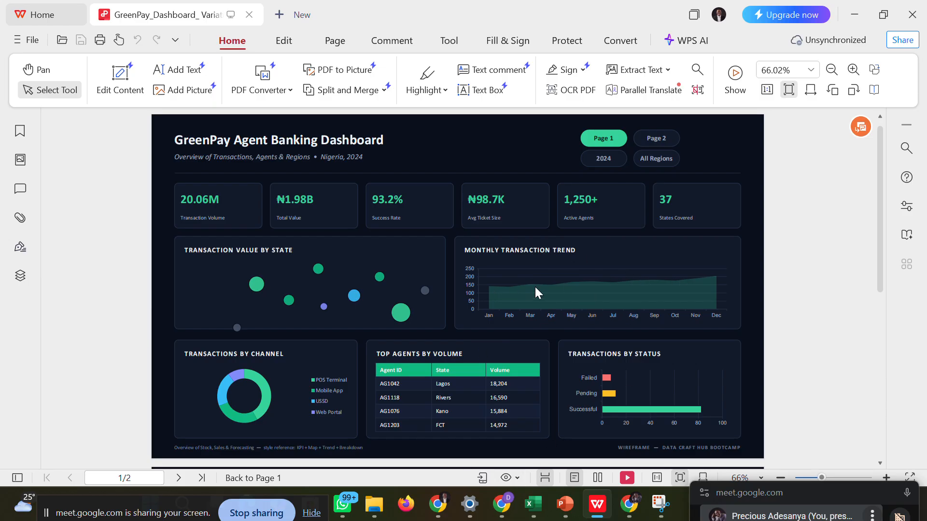
mouse_move(533, 515)
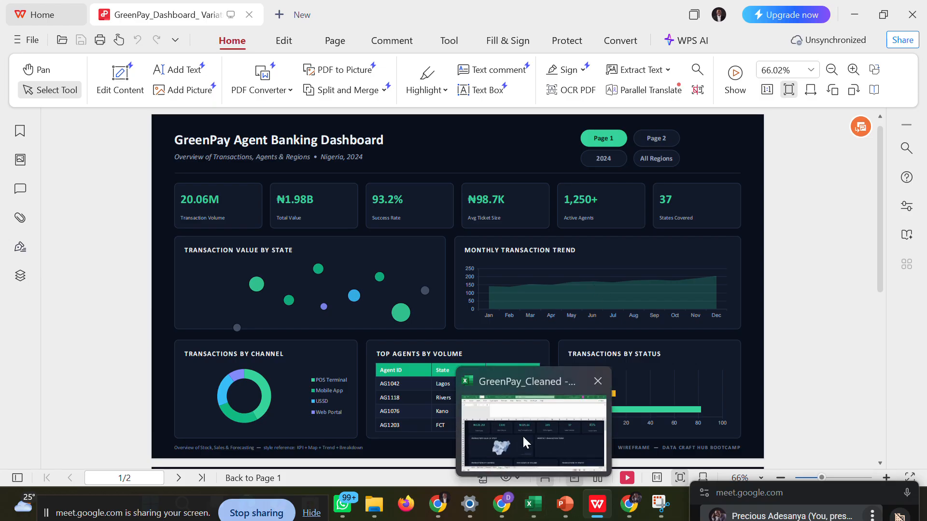
left_click(522, 435)
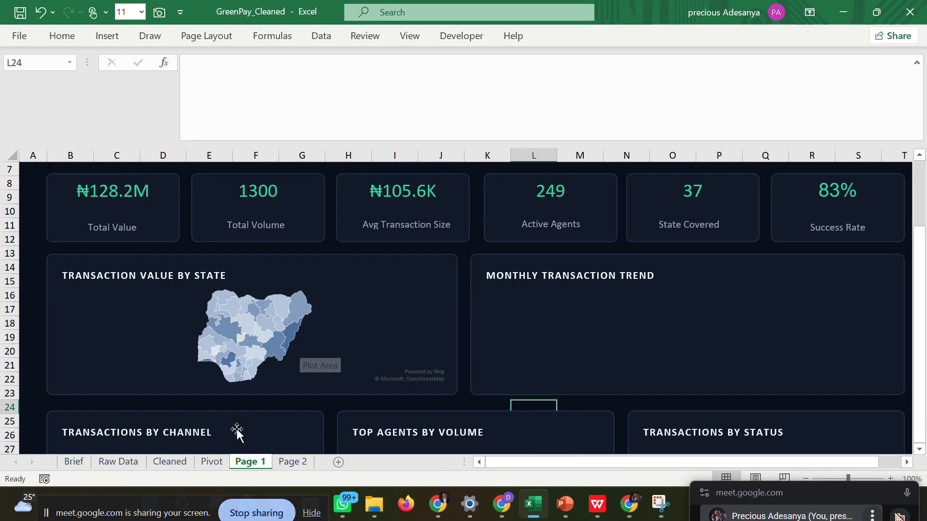
Delete the original map chart from the Pivot sheet.
left_click(130, 462)
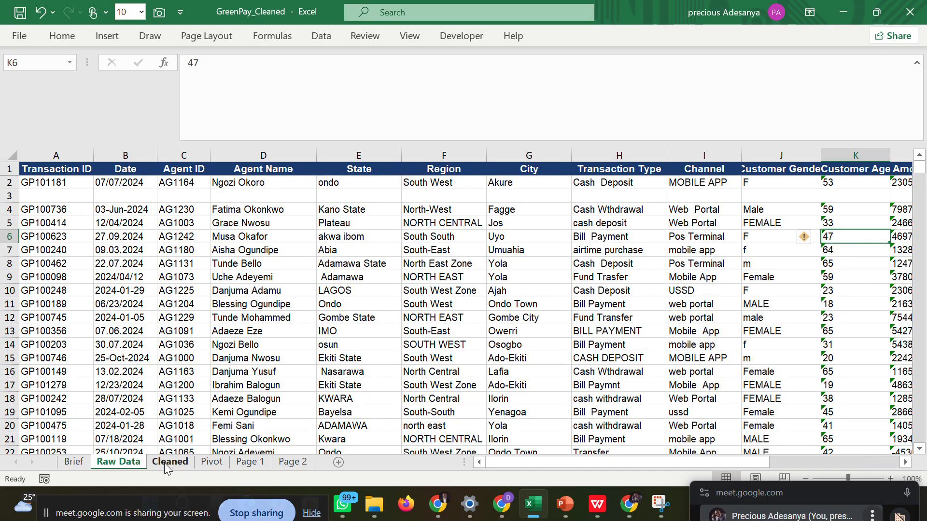
left_click(201, 460)
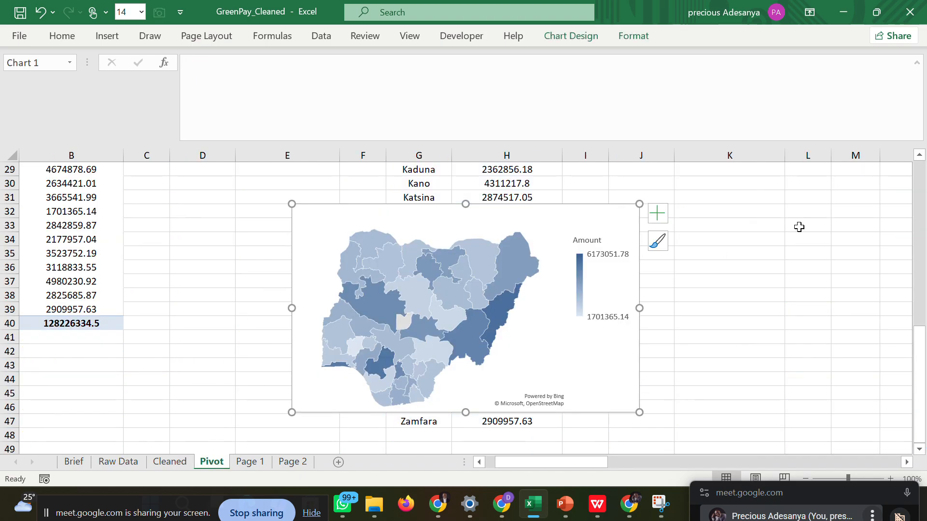
key("Delete")
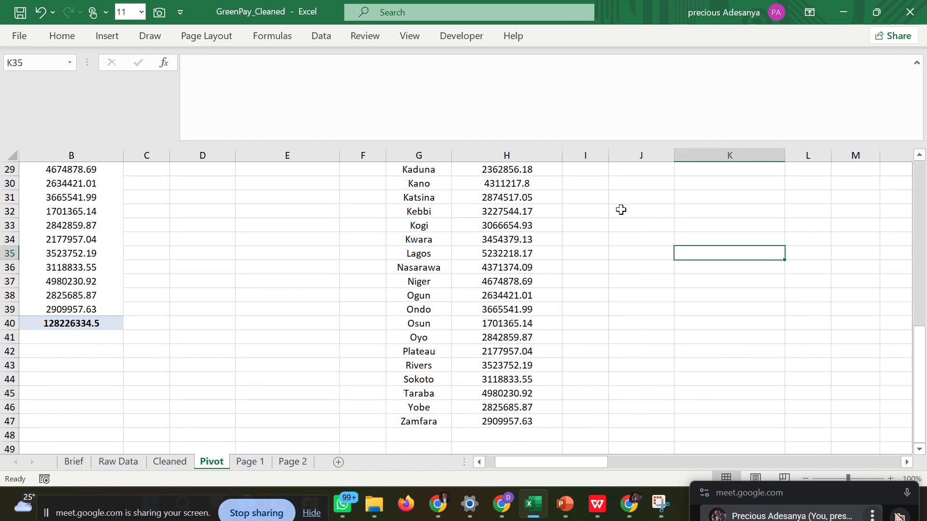
Select the Monthly Transactions Trend pivot data in D2:E14 and open the full list of chart types for it.
left_click_drag(919, 346, 916, 164)
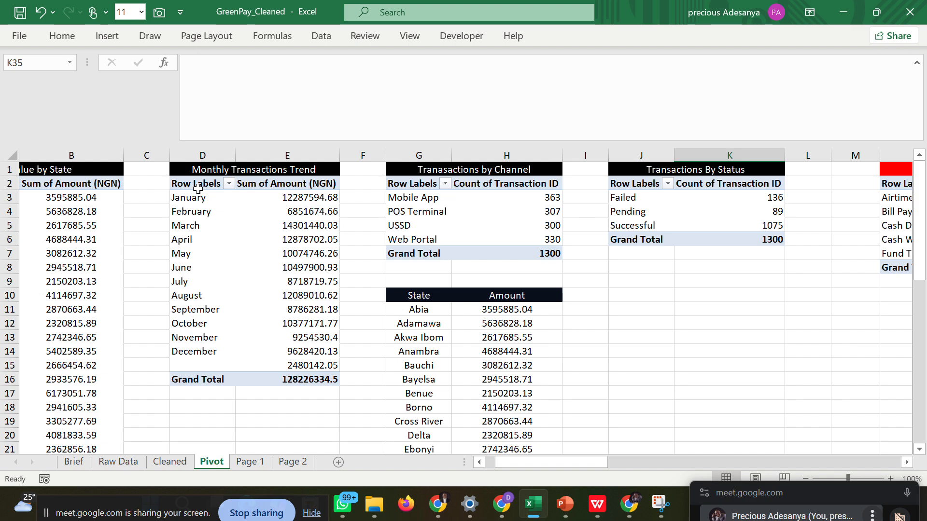
left_click_drag(198, 188, 310, 362)
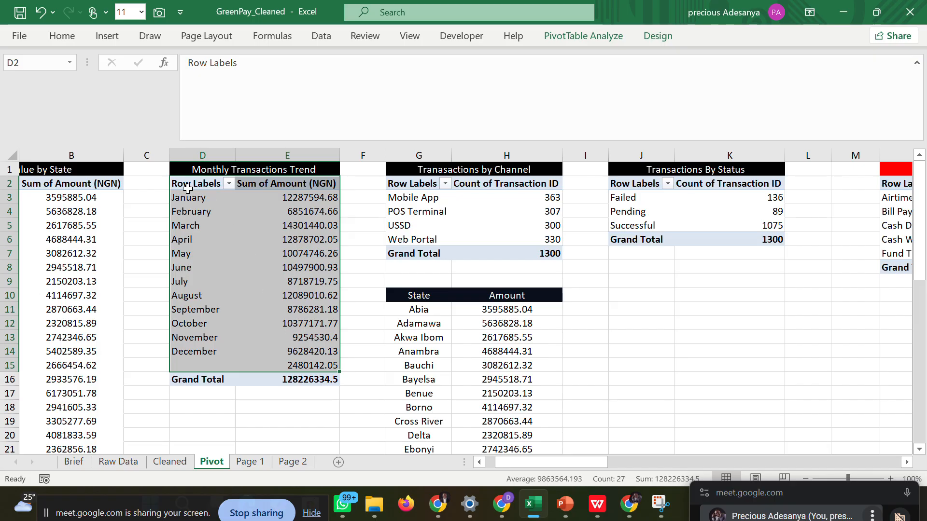
left_click_drag(188, 189, 320, 351)
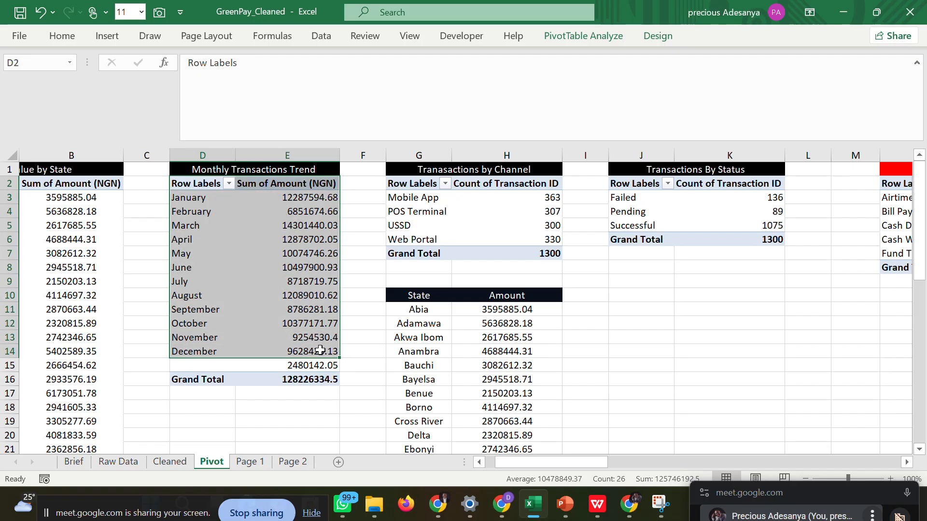
left_click(68, 38)
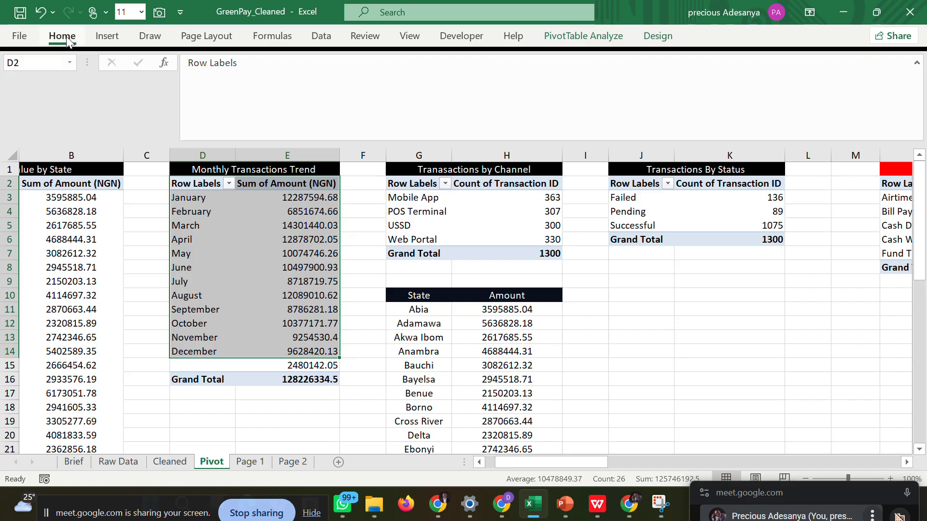
left_click(99, 38)
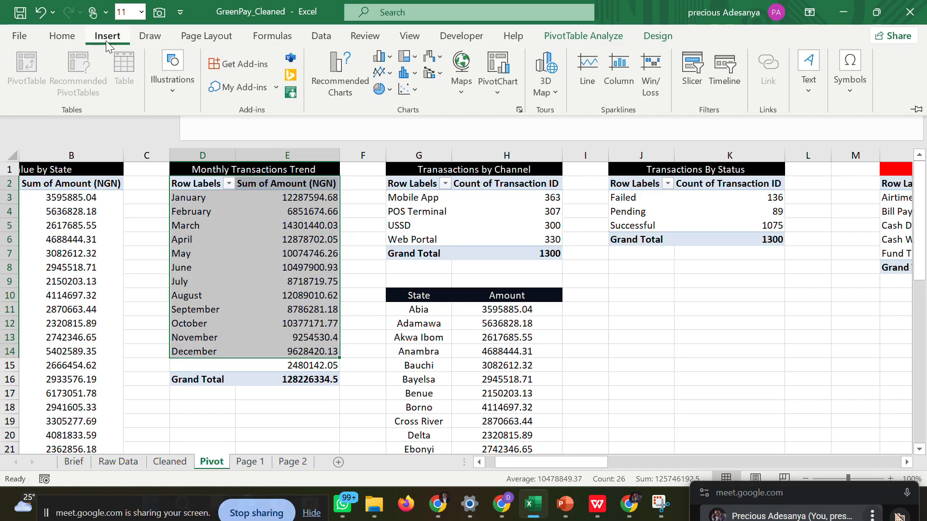
left_click(326, 71)
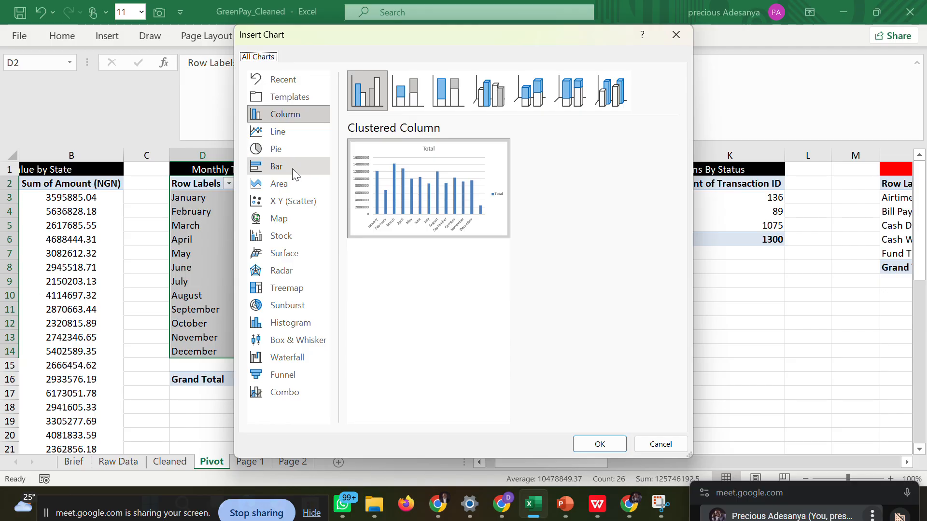
Compare the Area and Line chart variants, including Stacked Area, 3-D Area and 3-D Line, for the monthly trend data.
left_click(293, 182)
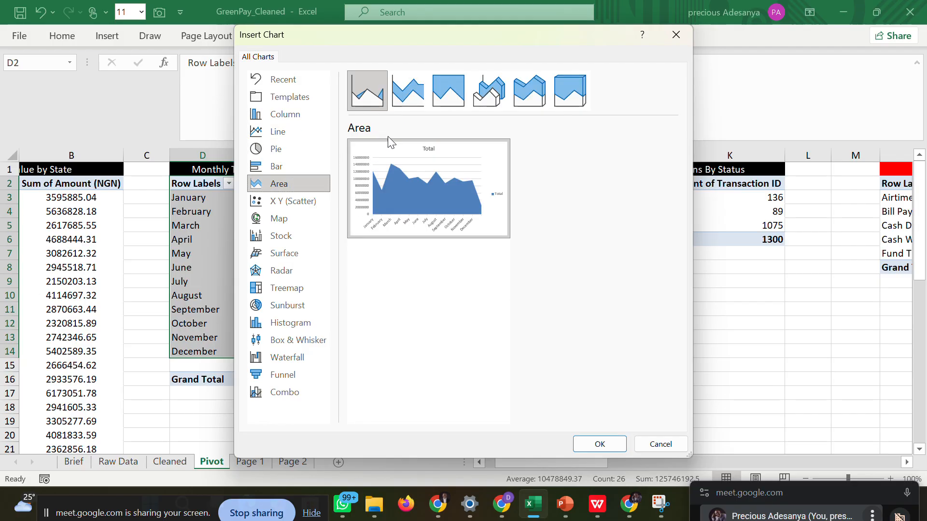
left_click(407, 91)
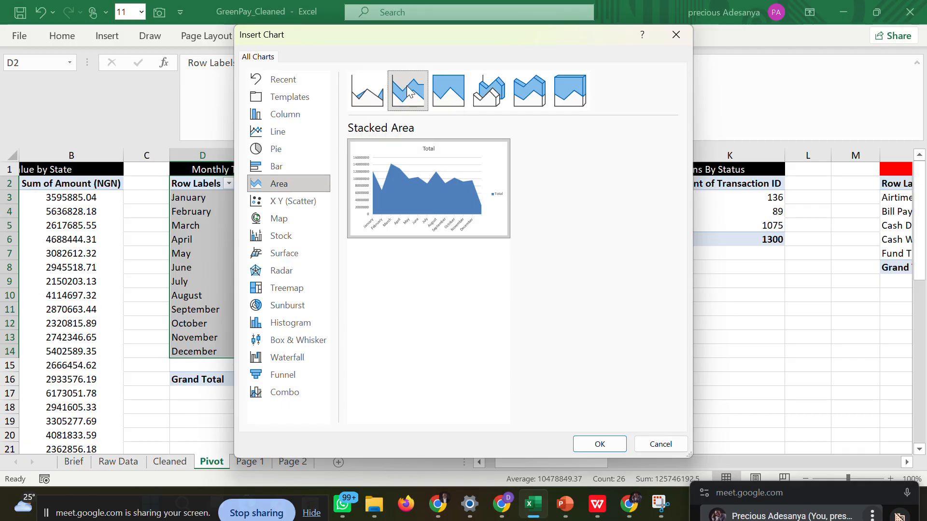
left_click(448, 91)
left_click(478, 98)
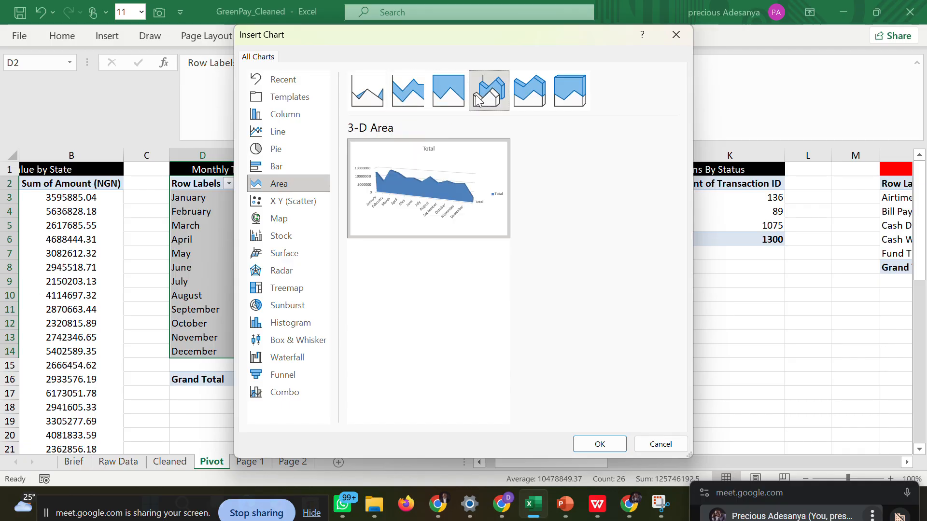
left_click(372, 103)
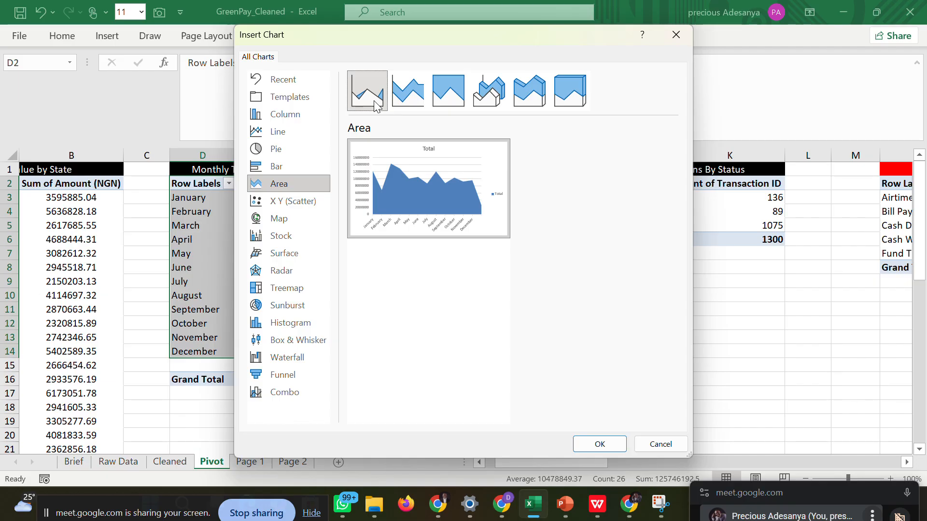
left_click(300, 131)
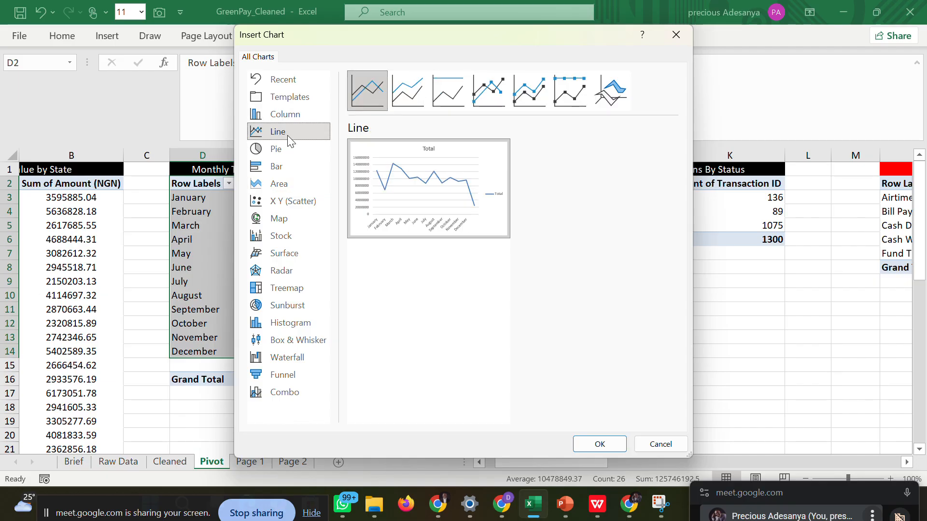
mouse_move(501, 192)
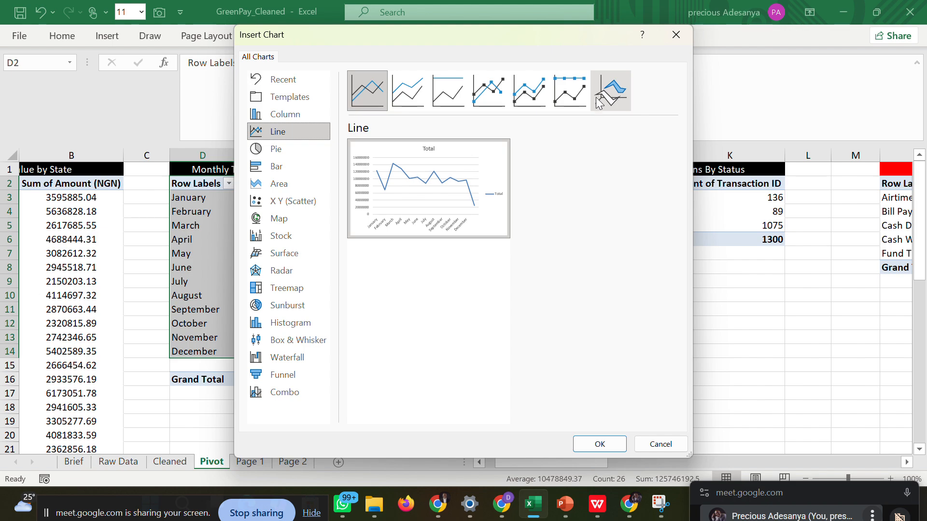
left_click(588, 99)
left_click(620, 99)
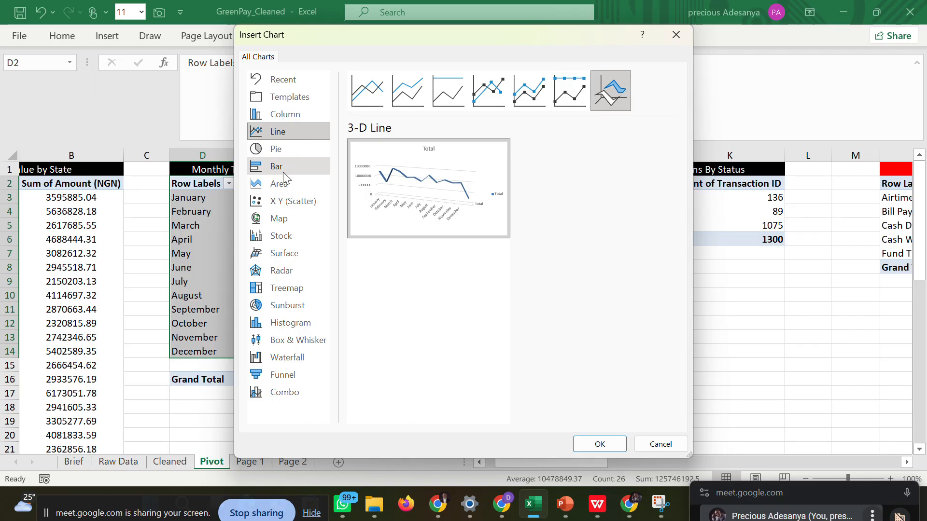
Insert a plain Area pivot chart of the monthly transaction amounts on the Pivot sheet.
left_click(281, 191)
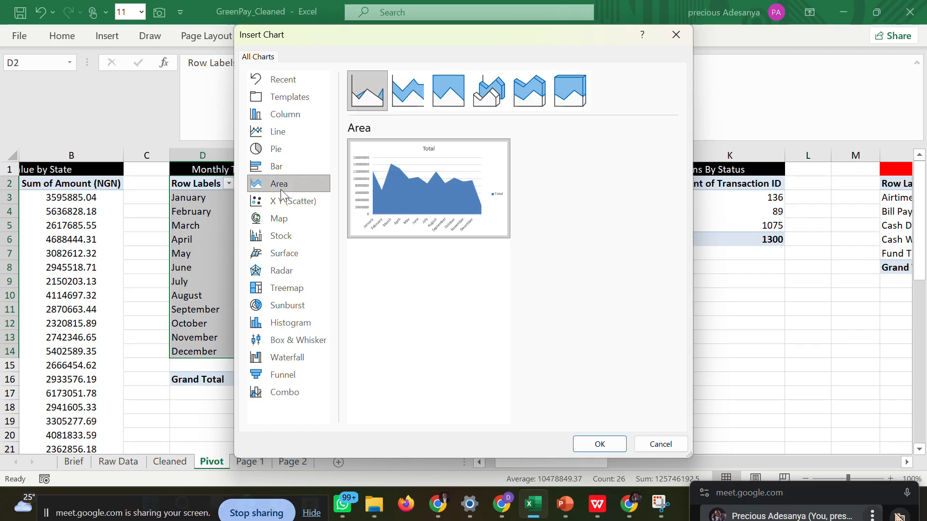
left_click(399, 94)
left_click(371, 96)
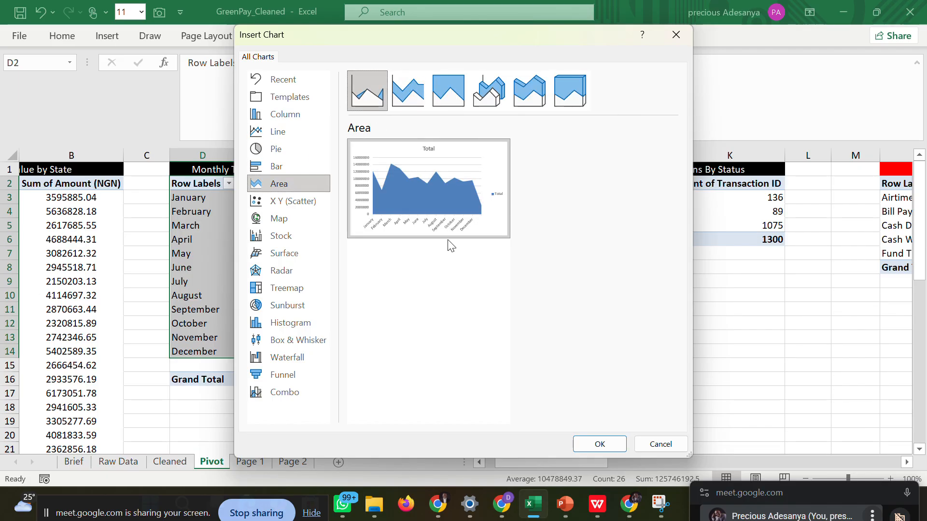
left_click(585, 442)
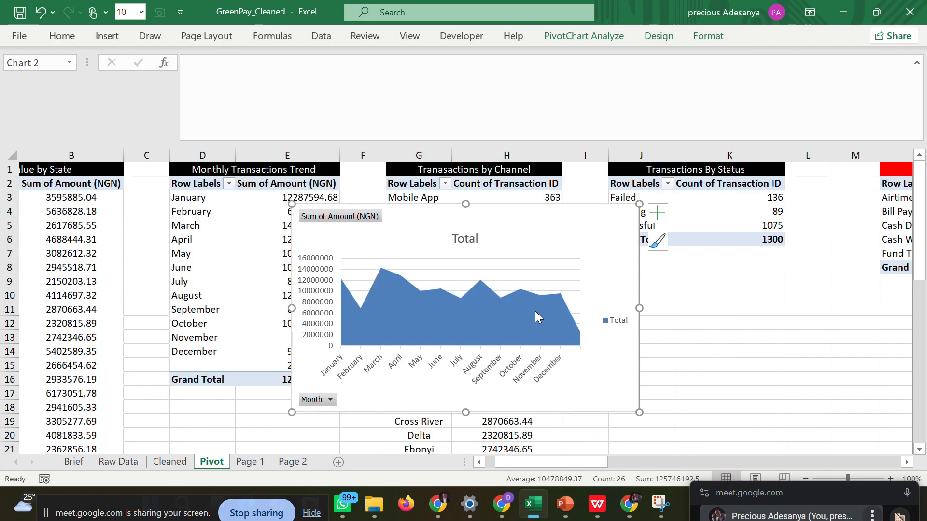
Reduce the area chart's height slightly and try to remove its Total title.
left_click_drag(637, 407, 637, 404)
left_click(478, 239)
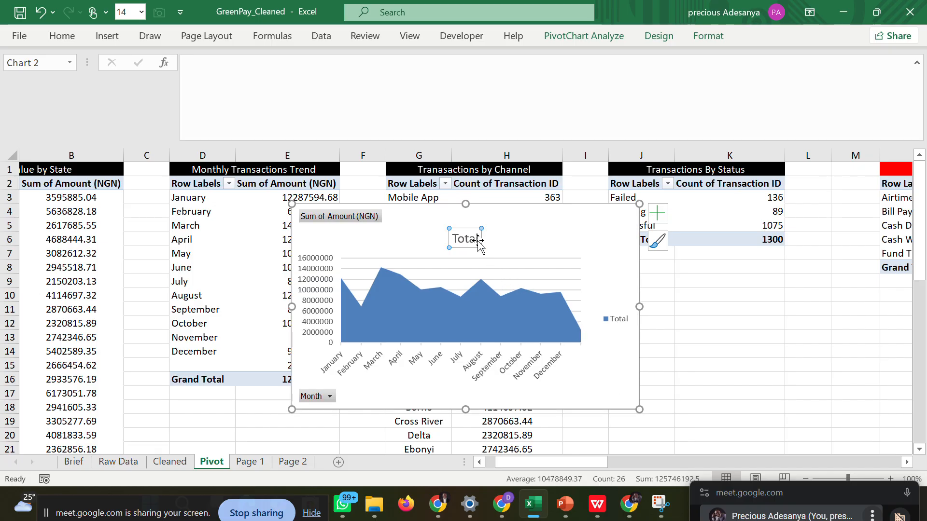
key("BackSpace")
key("BackSpace")
key("BackSpace")
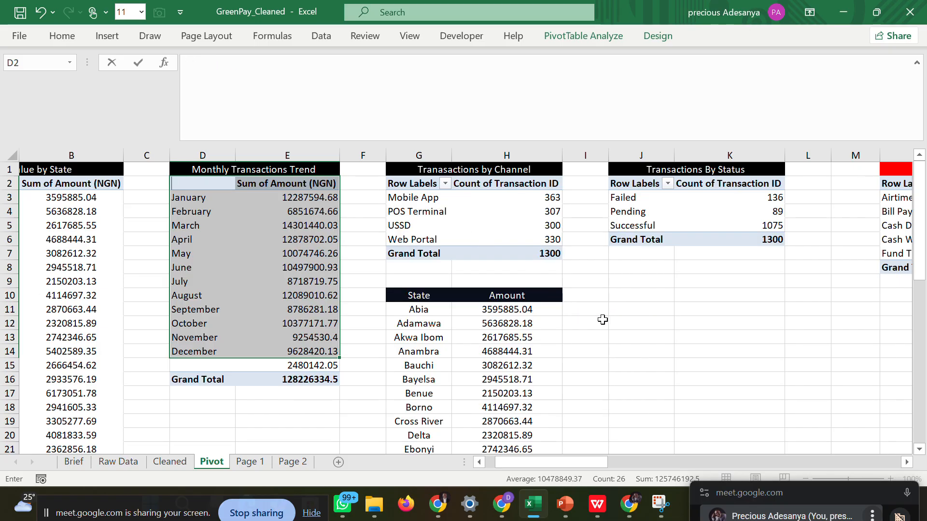
Undo the clearing of the Row Labels heading in D2 and leave cell editing.
key("ctrl+z")
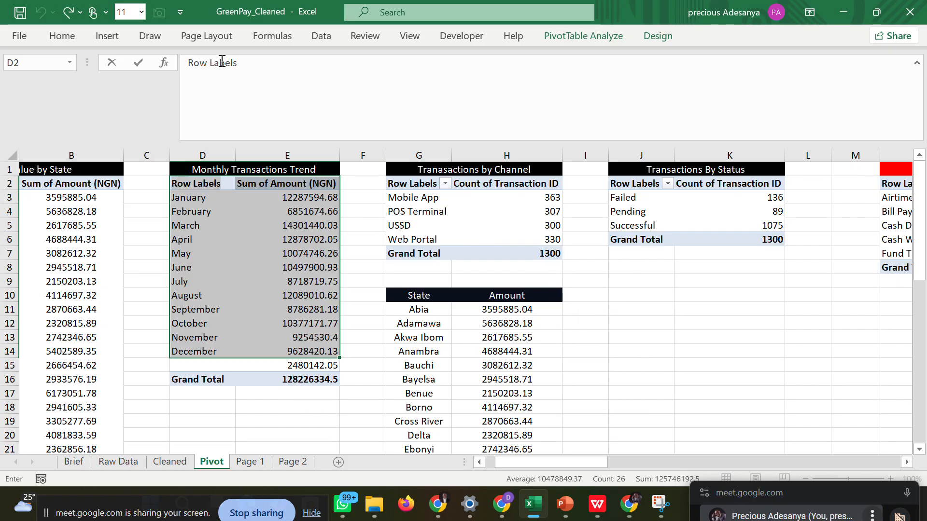
left_click(119, 40)
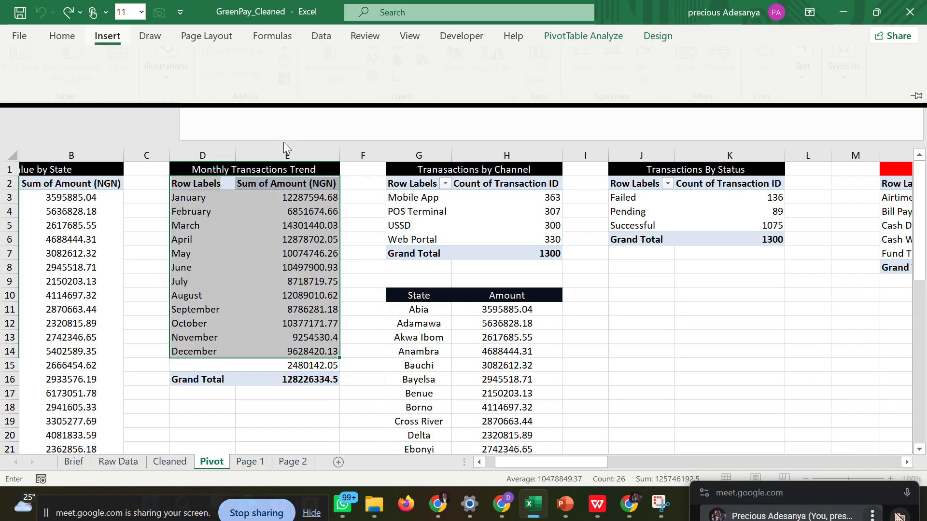
left_click(363, 253)
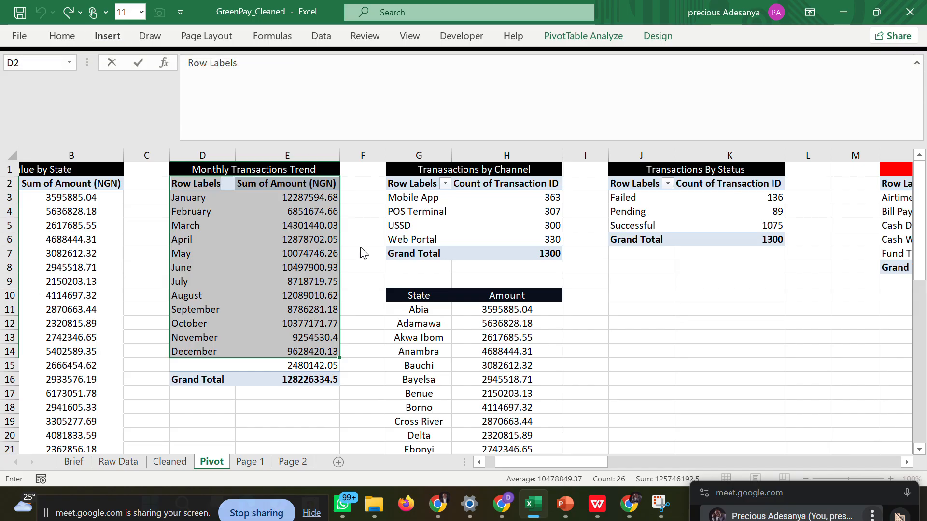
left_click(348, 228)
Insert a plain Area pivot chart from the monthly transaction data in D2:E14 on the Pivot sheet.
left_click_drag(202, 187, 290, 353)
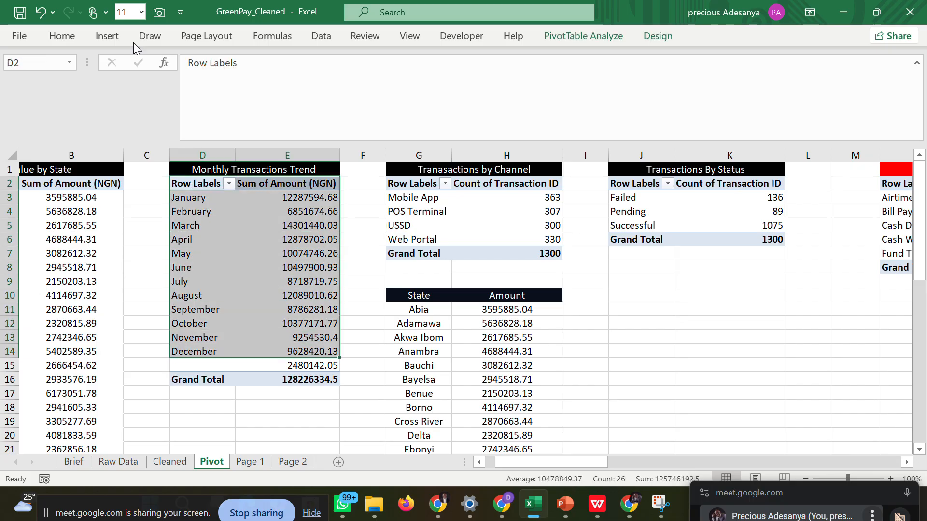
left_click(107, 41)
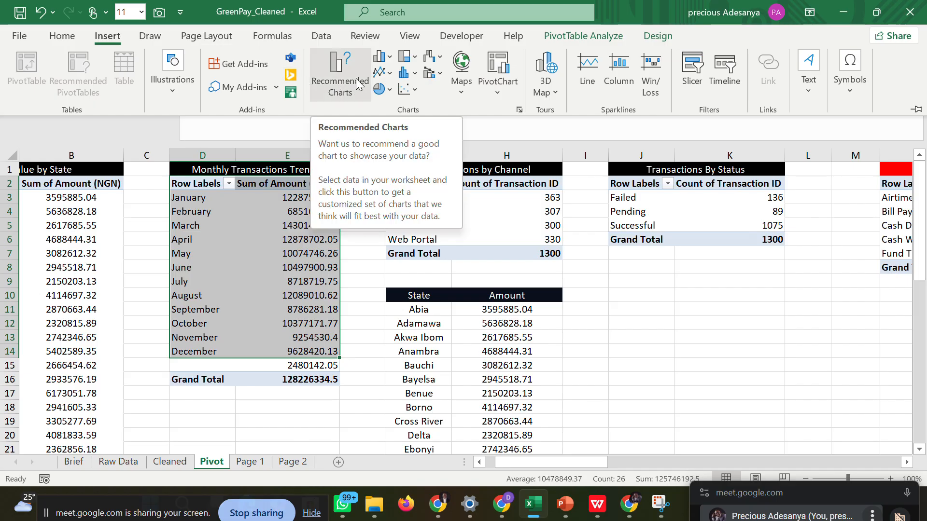
left_click(387, 59)
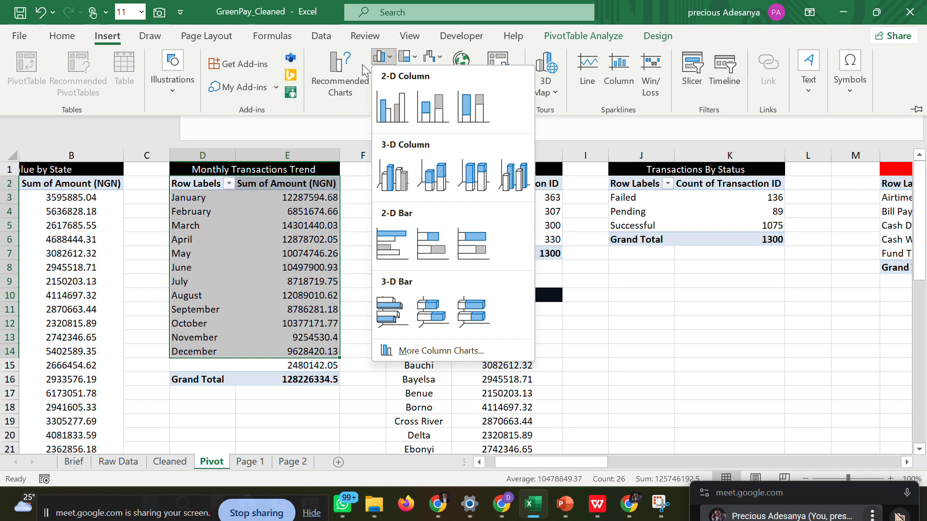
left_click(340, 74)
left_click(340, 74)
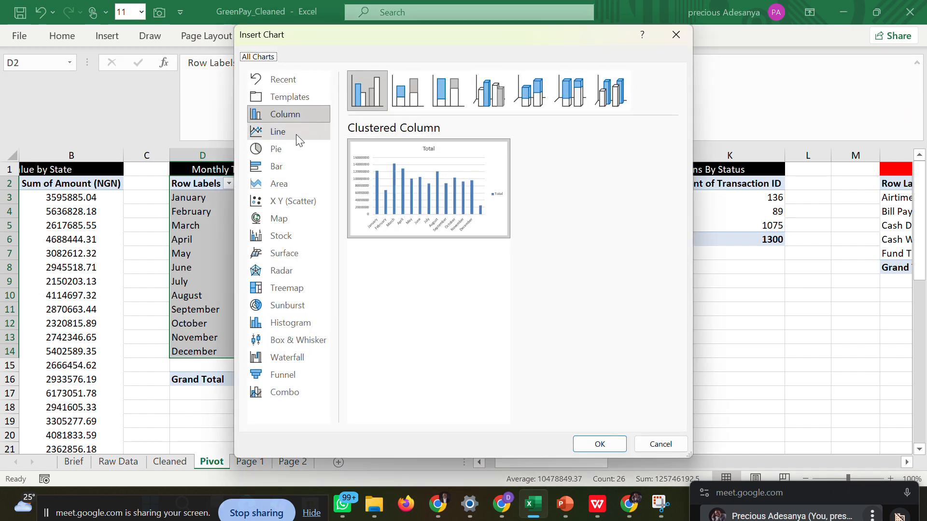
left_click(280, 182)
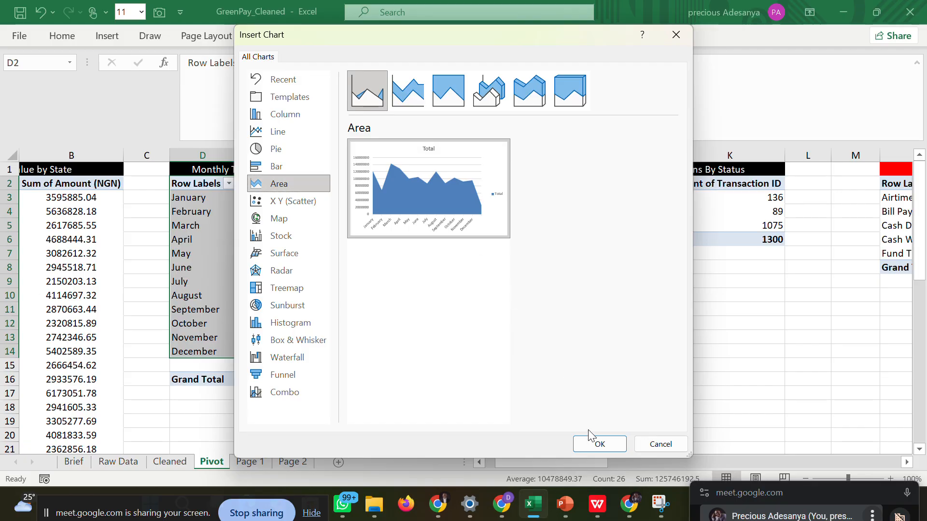
left_click(589, 442)
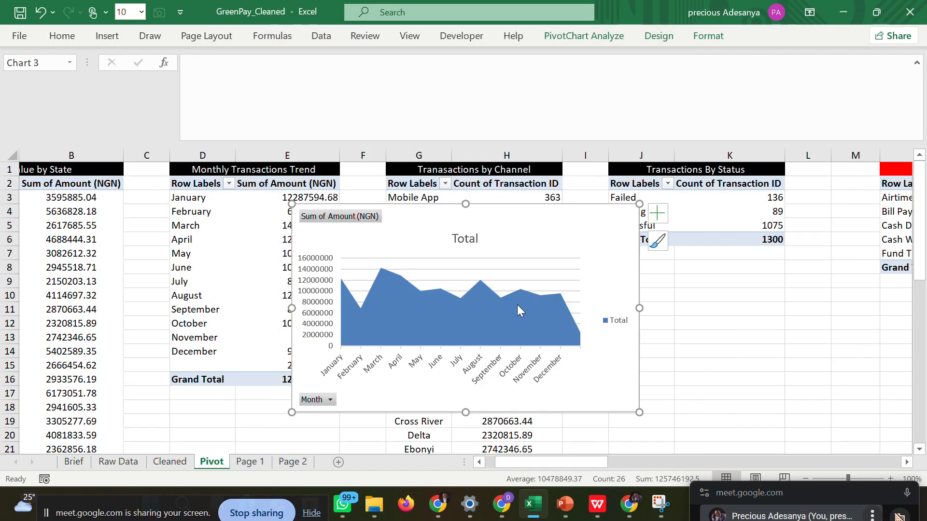
Remove the legend and the Total title from the monthly area chart.
left_click(607, 321)
key("Delete")
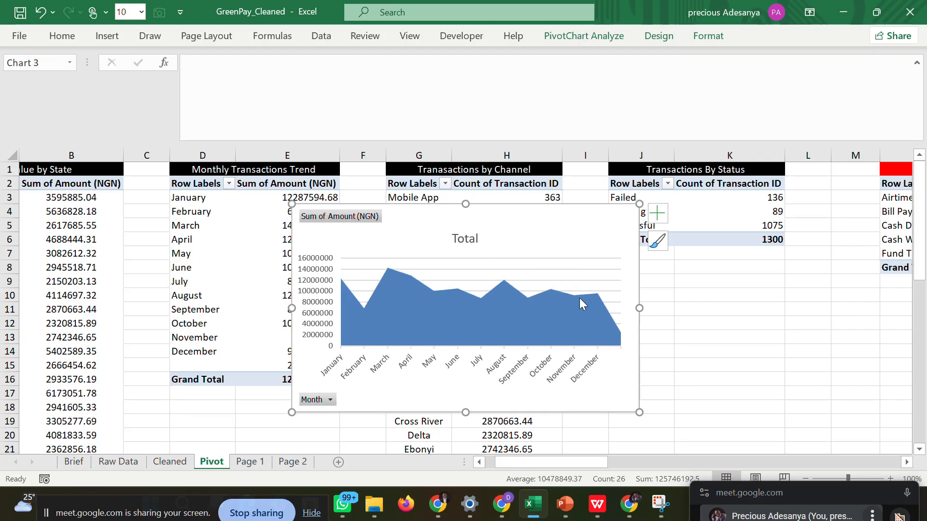
left_click(453, 237)
left_click(454, 237)
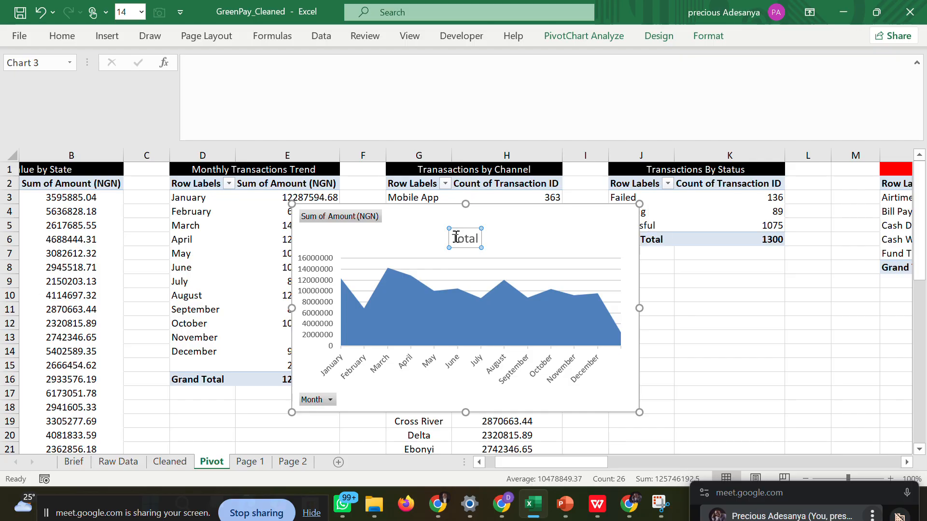
left_click_drag(455, 237, 482, 238)
key("BackSpace")
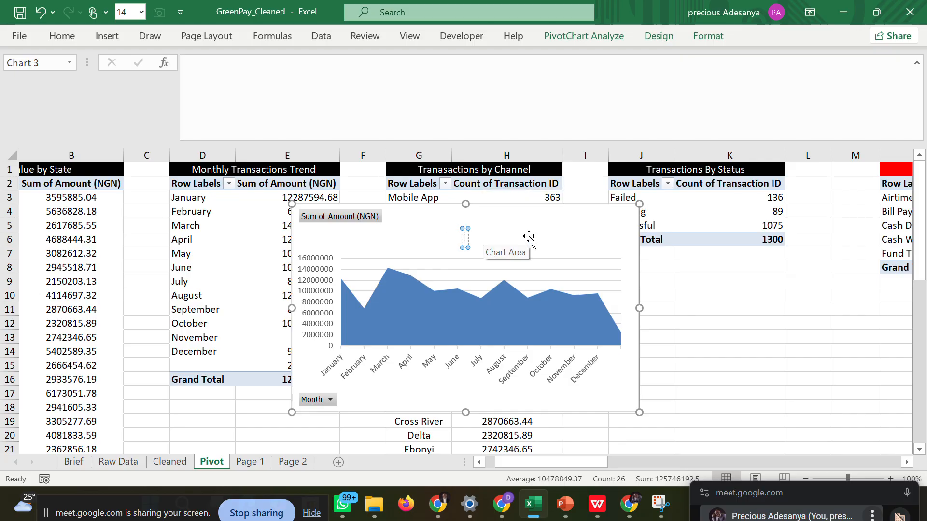
left_click(695, 296)
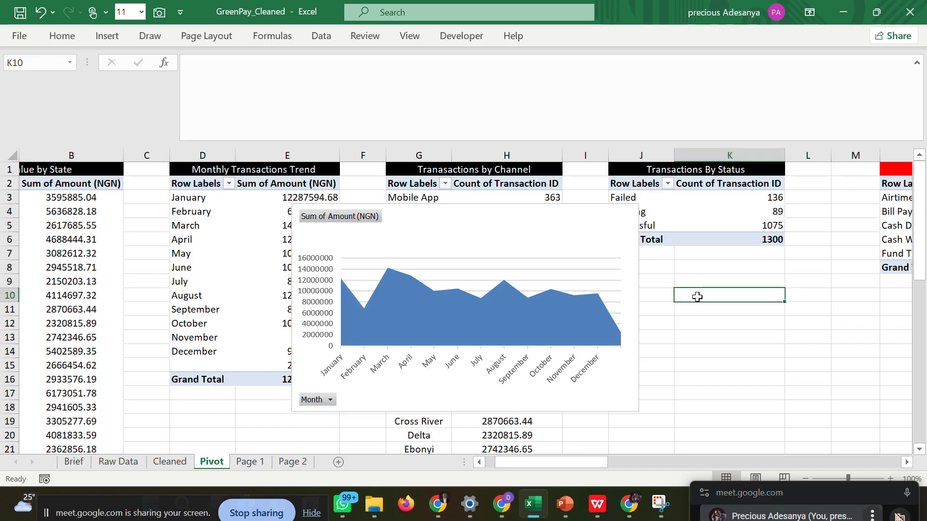
Turn off the monthly area chart's gridlines while keeping its axes.
left_click(554, 226)
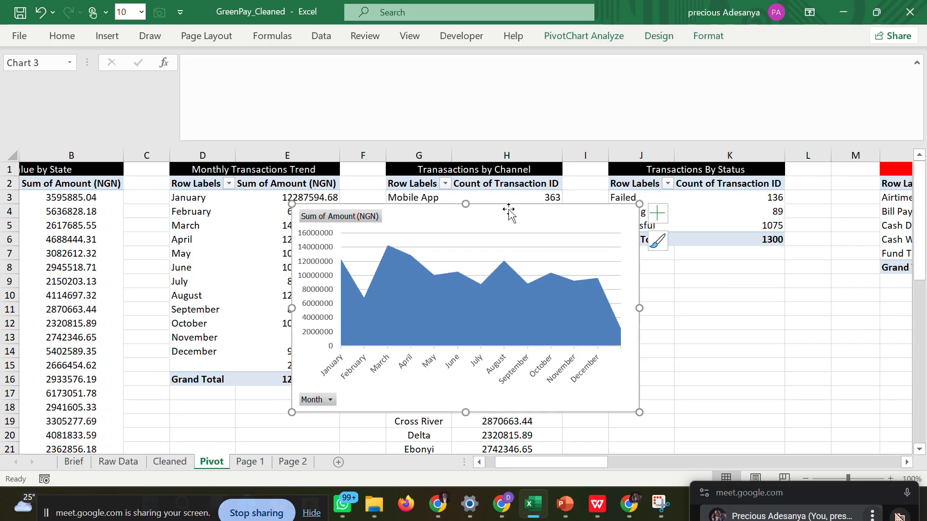
left_click(658, 213)
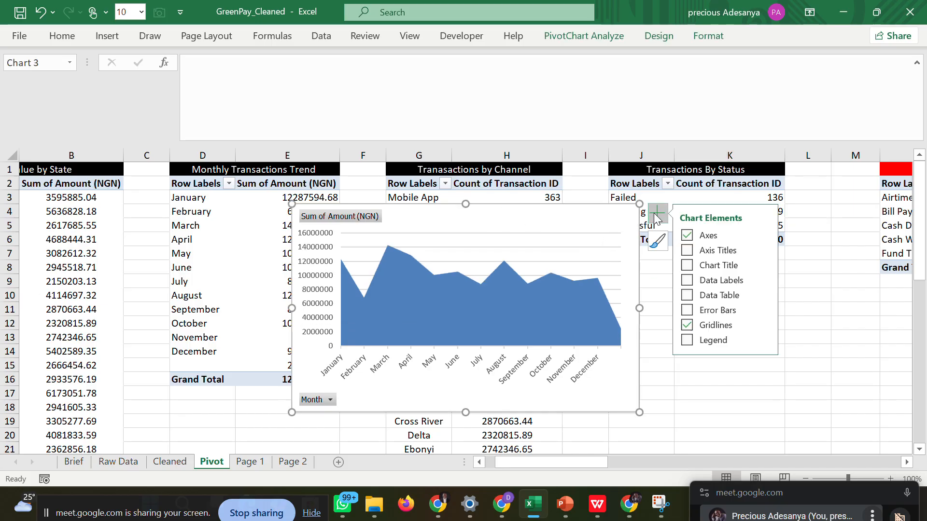
left_click(689, 239)
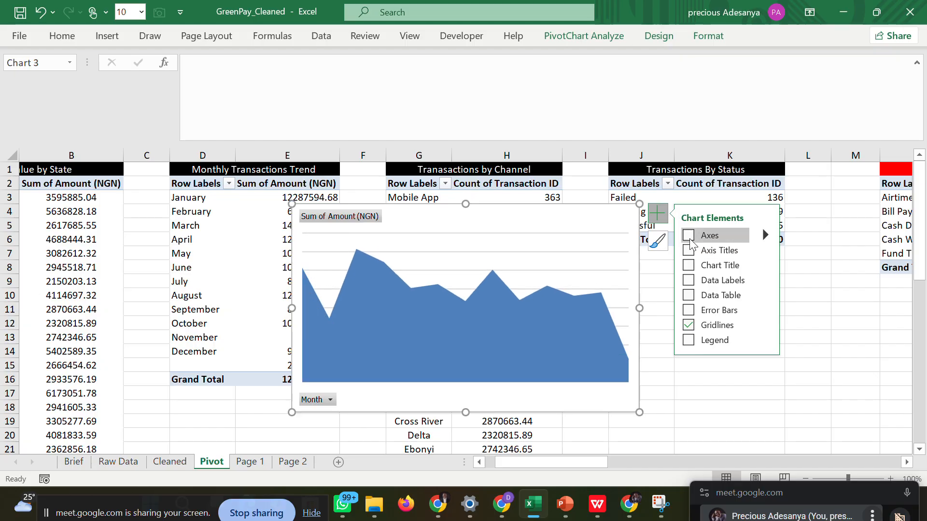
left_click(689, 239)
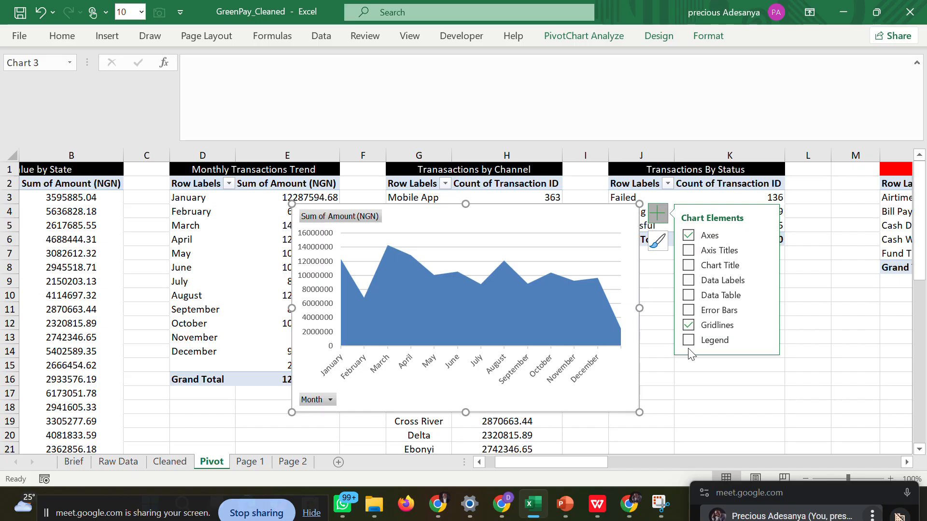
left_click(690, 326)
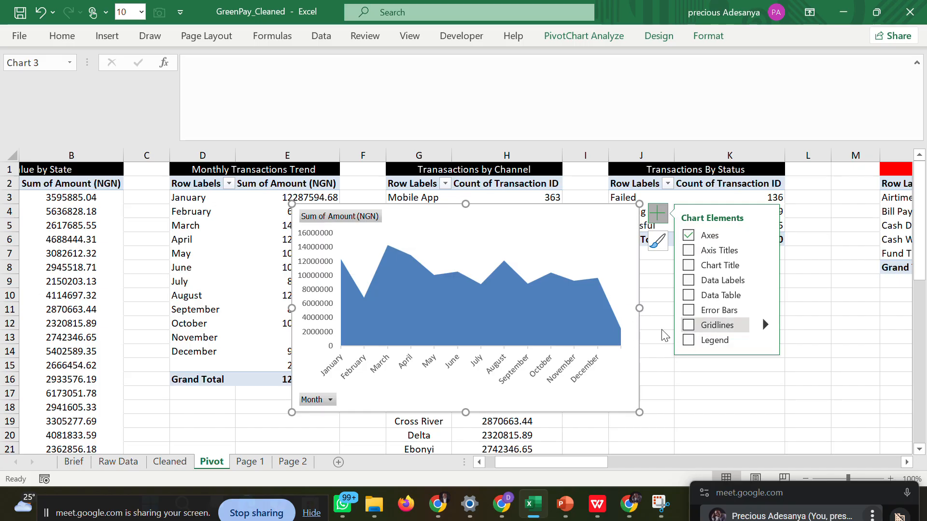
Cut the monthly area chart from the Pivot sheet and paste it on Page 1.
right_click(594, 219)
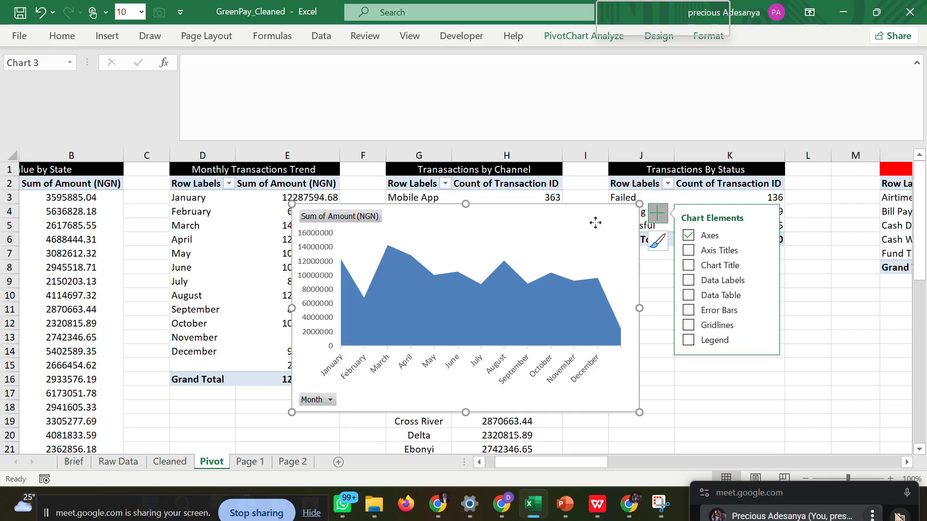
left_click(622, 112)
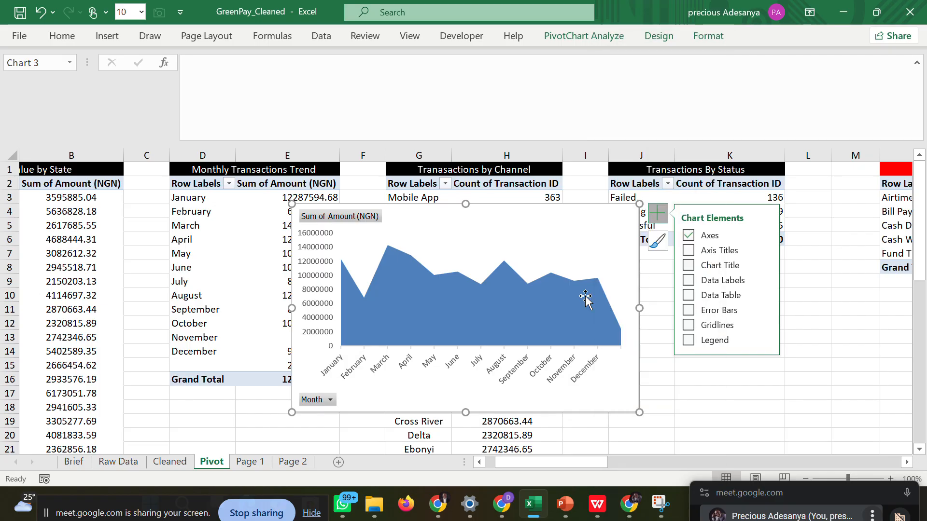
left_click(257, 462)
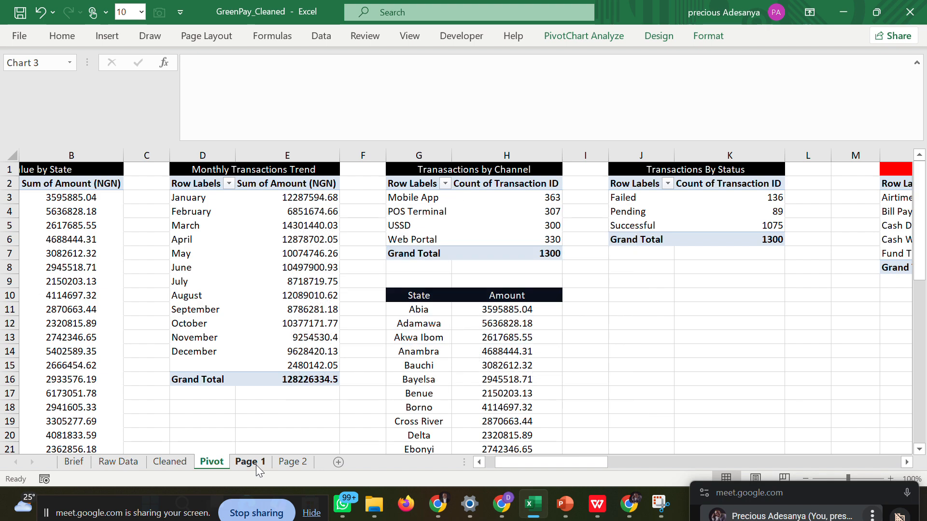
left_click(524, 319)
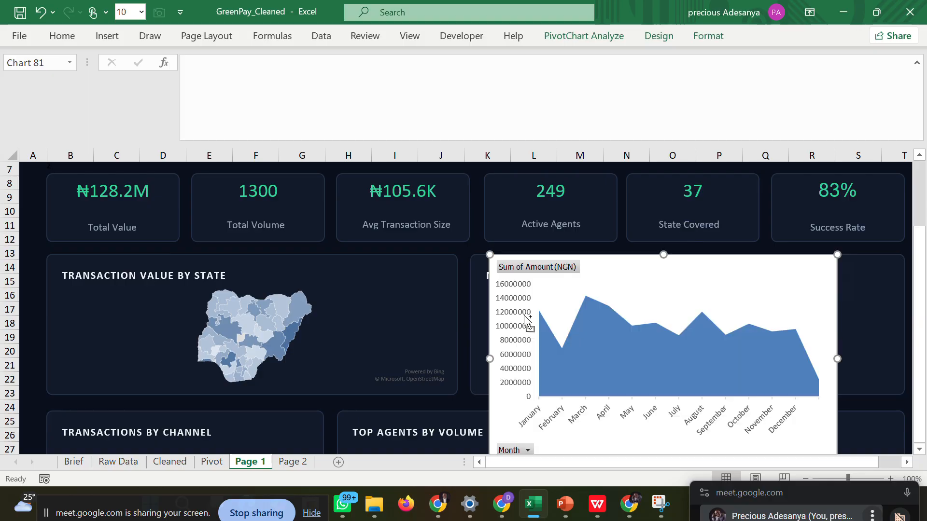
Shorten, reposition and widen the area chart to fit inside the Monthly Transaction Trend card under its heading.
left_click_drag(663, 254, 665, 282)
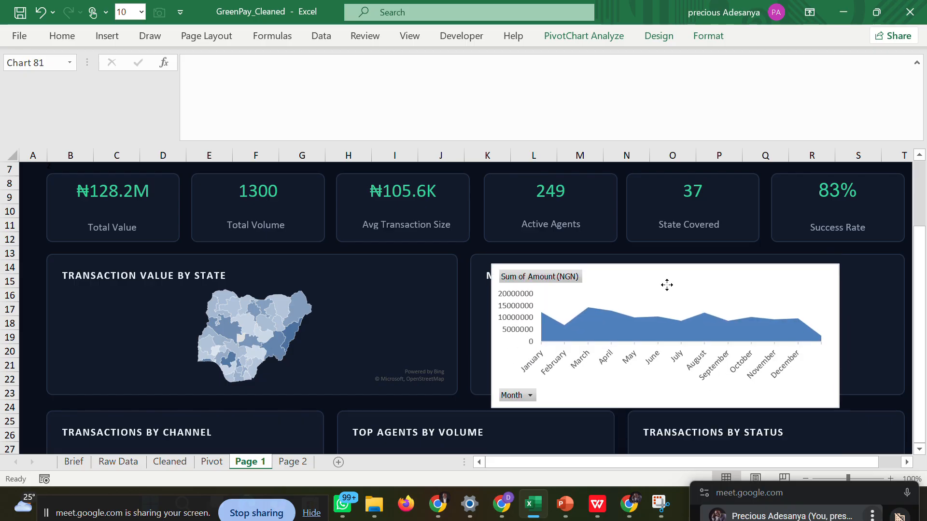
mouse_move(662, 407)
left_mouse_down()
mouse_move(659, 380)
mouse_move(634, 384)
mouse_move(654, 393)
mouse_move(654, 382)
mouse_move(653, 391)
left_mouse_up()
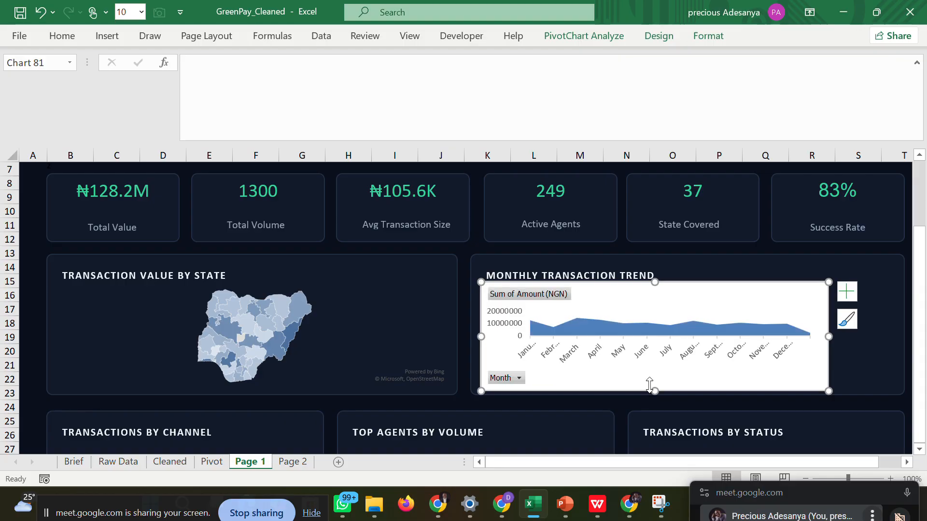
left_click_drag(578, 463, 688, 458)
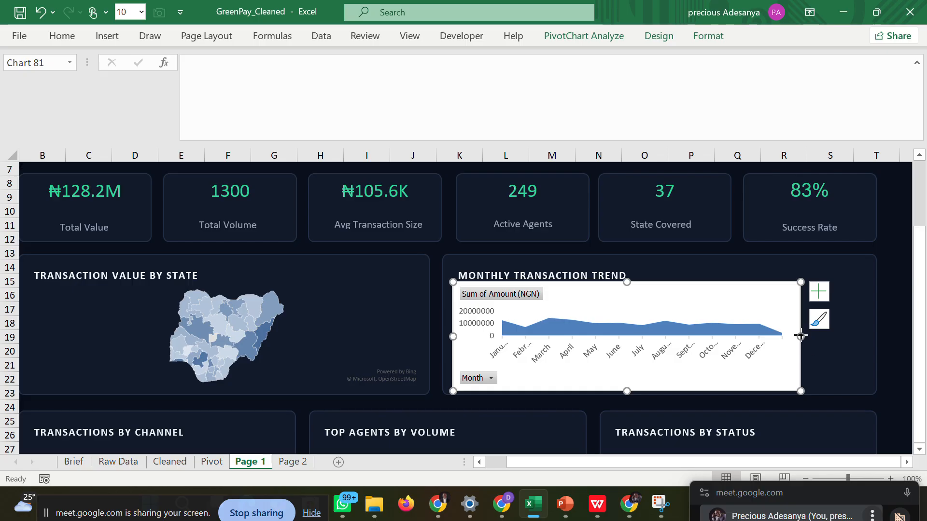
left_click_drag(800, 336, 873, 336)
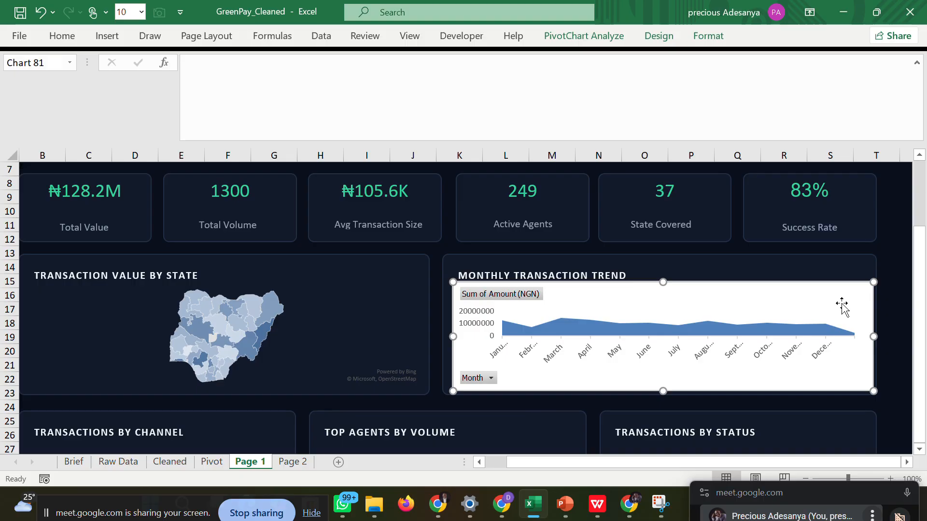
Format the trend chart's area with no fill and no border line.
double_click(841, 306)
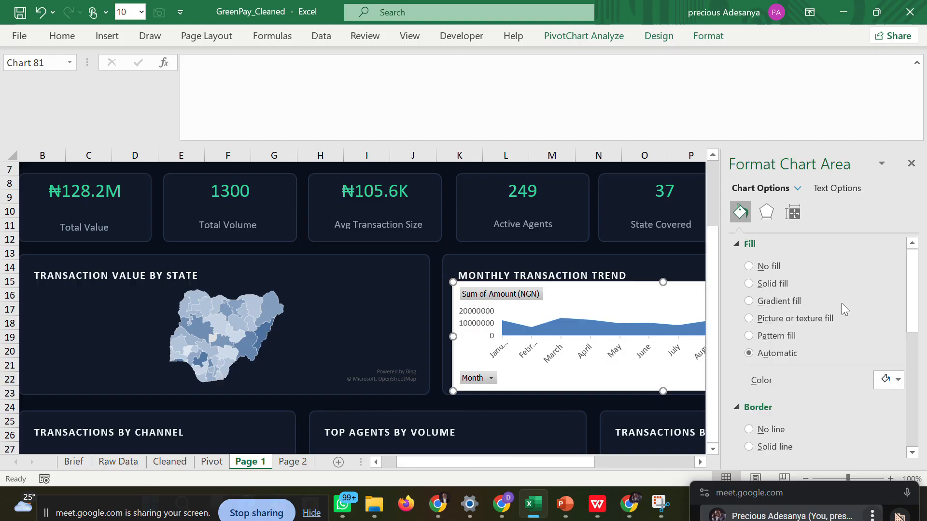
left_click(748, 266)
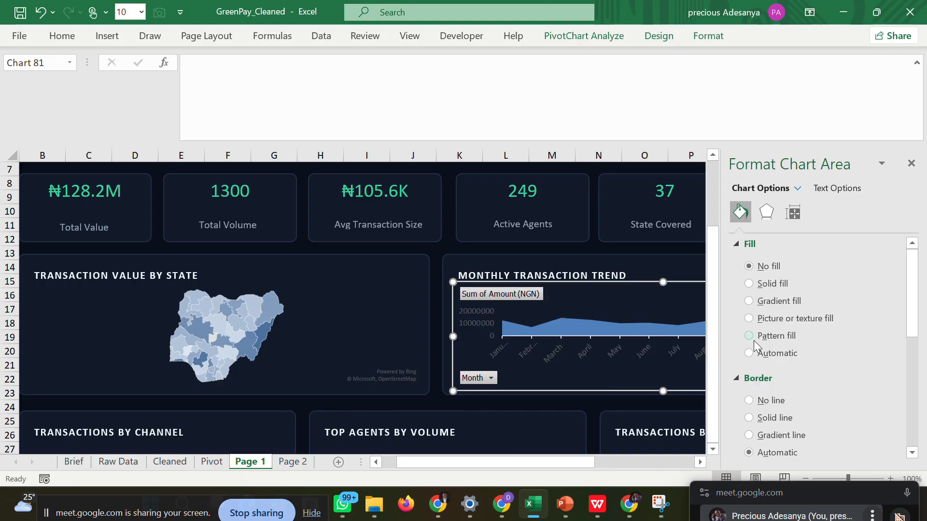
left_click(749, 401)
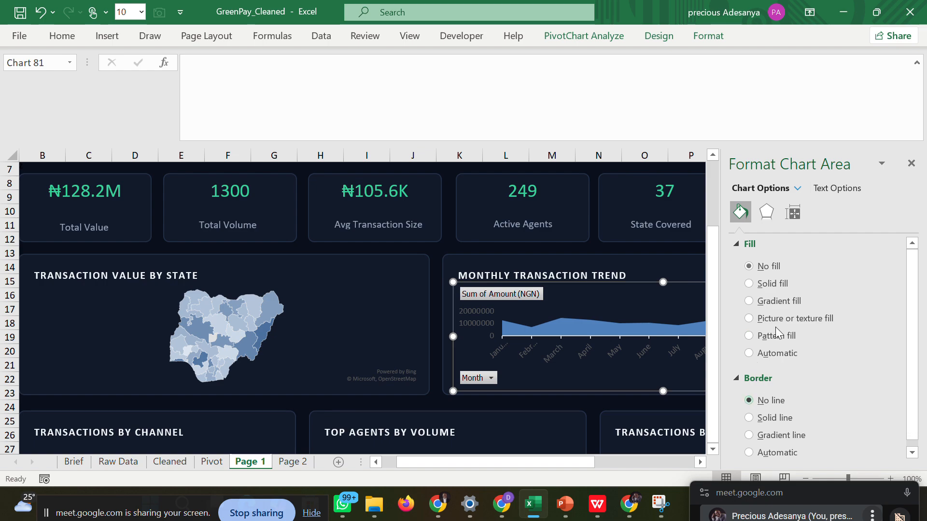
left_click(910, 164)
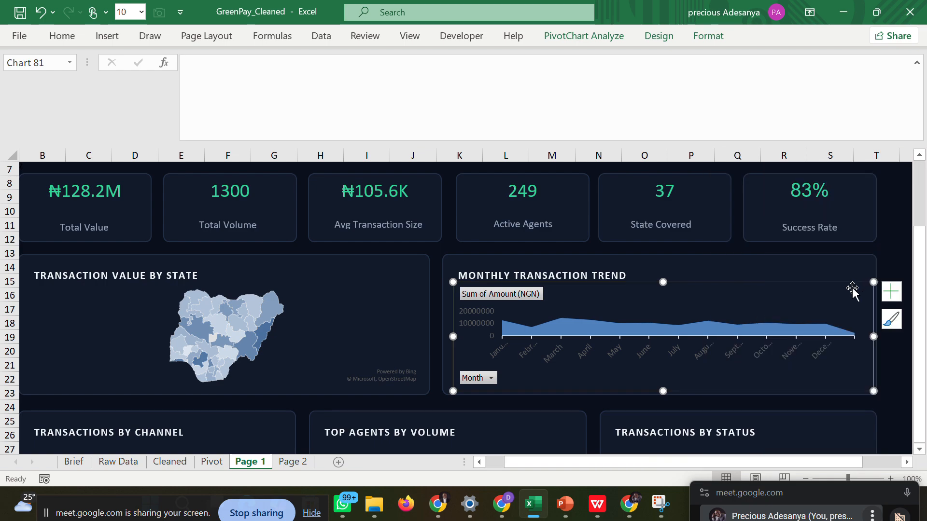
left_click(893, 249)
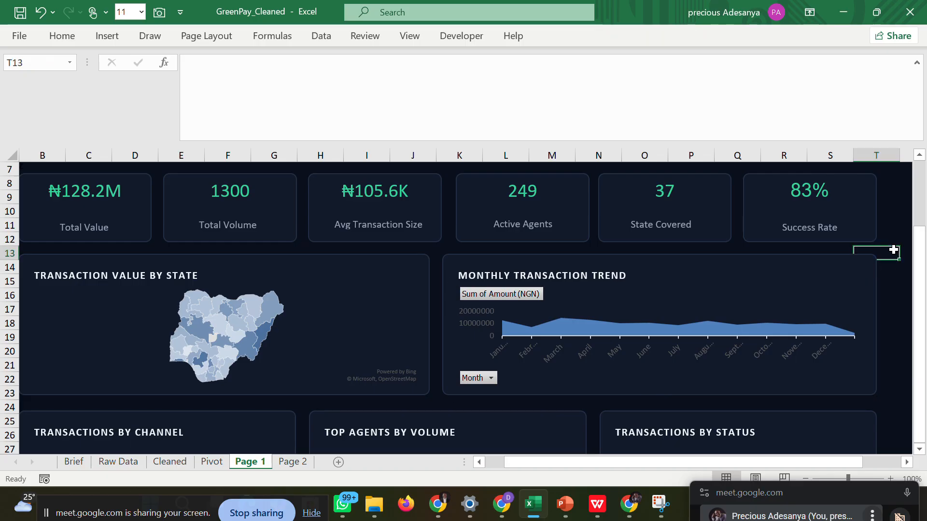
Open the trend chart's data series fill options and switch to the GreenPay dashboard reference PDF in WPS to check its design.
double_click(563, 320)
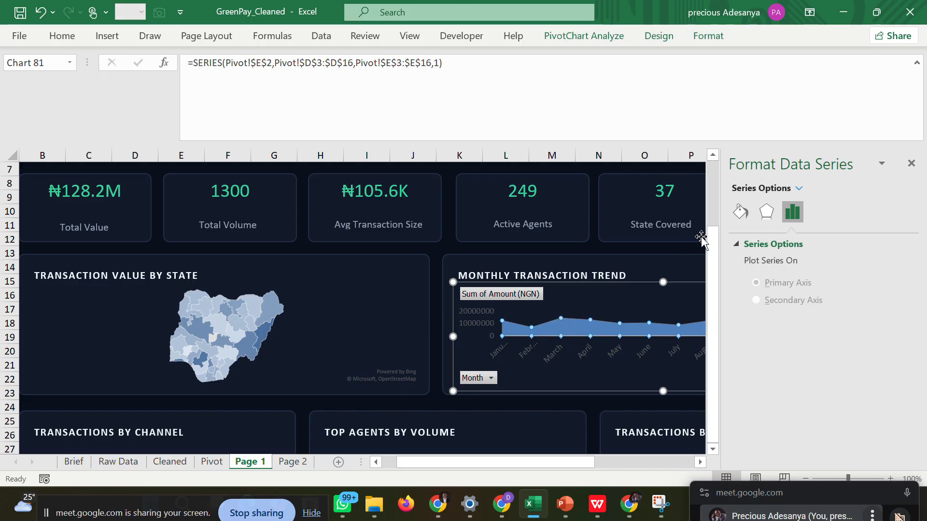
left_click(738, 220)
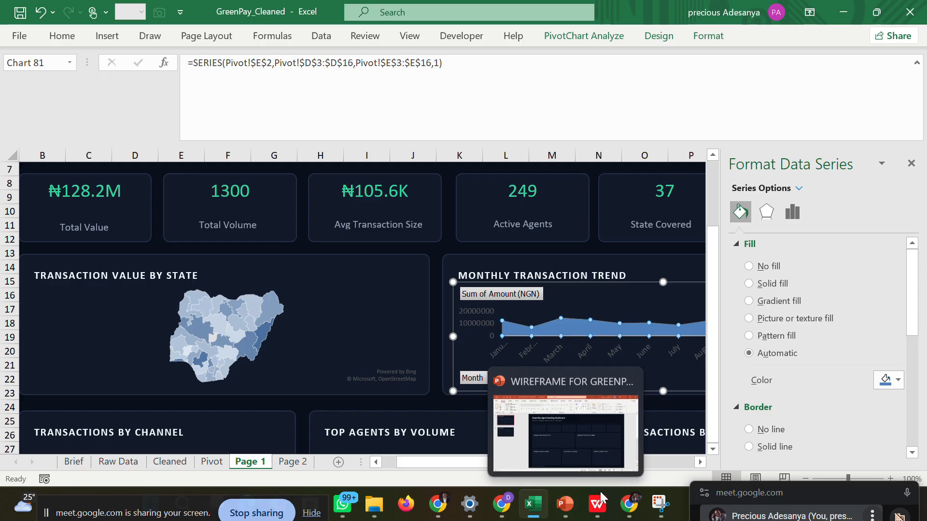
left_click(602, 451)
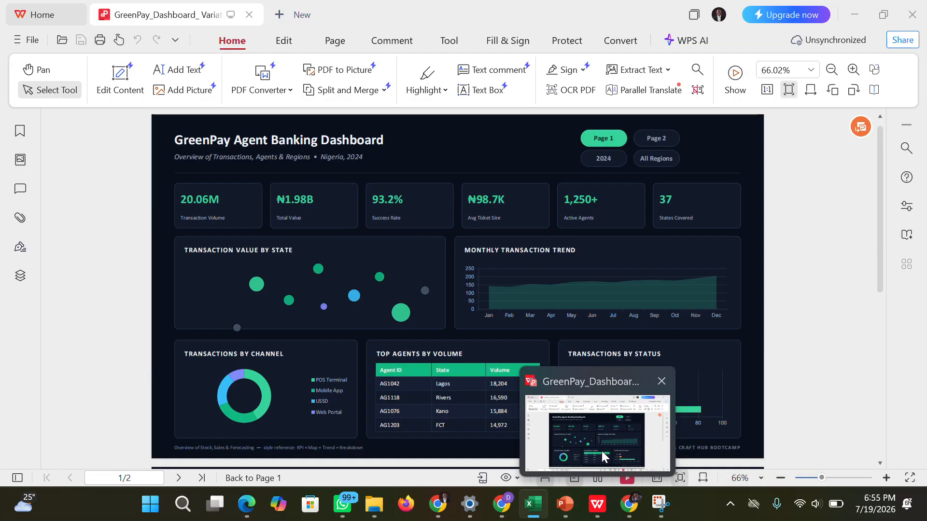
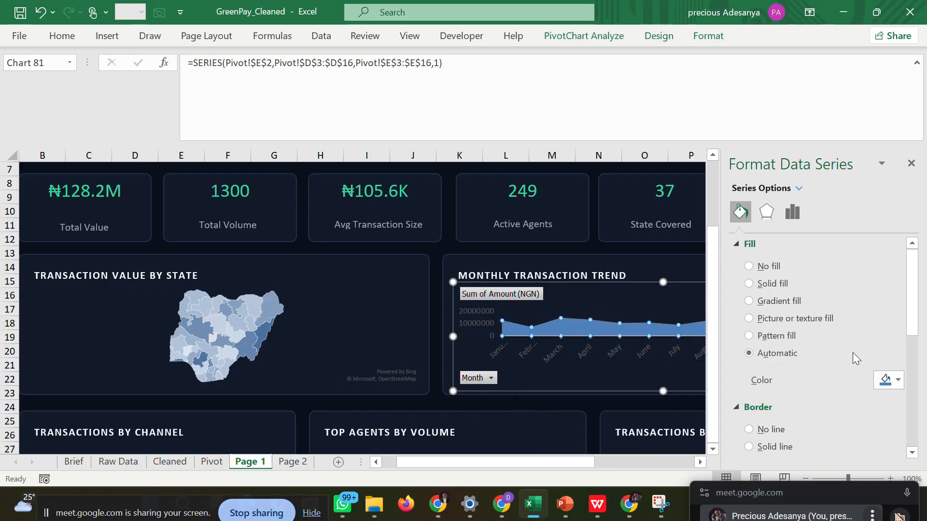
Fill the Monthly Transaction Trend chart's area series with the recent green colour and deselect the chart.
left_click(897, 381)
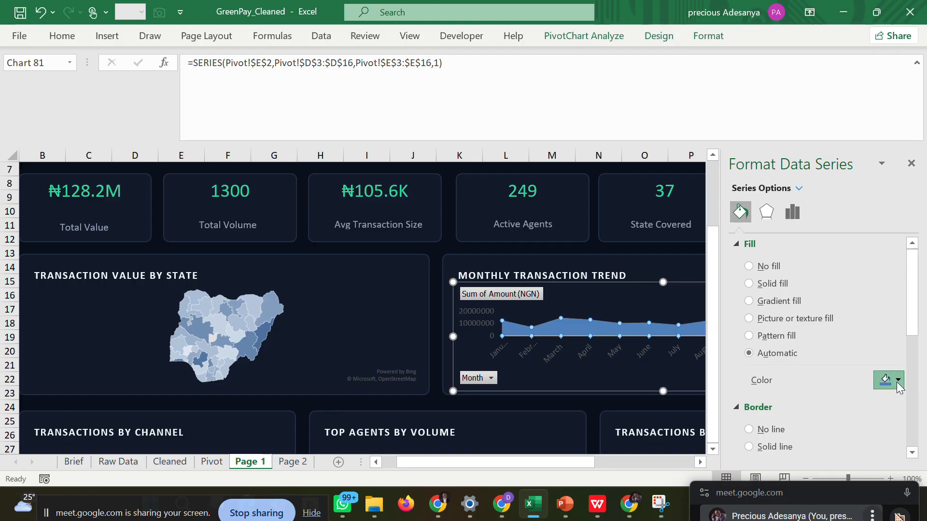
left_click(805, 341)
left_click(911, 163)
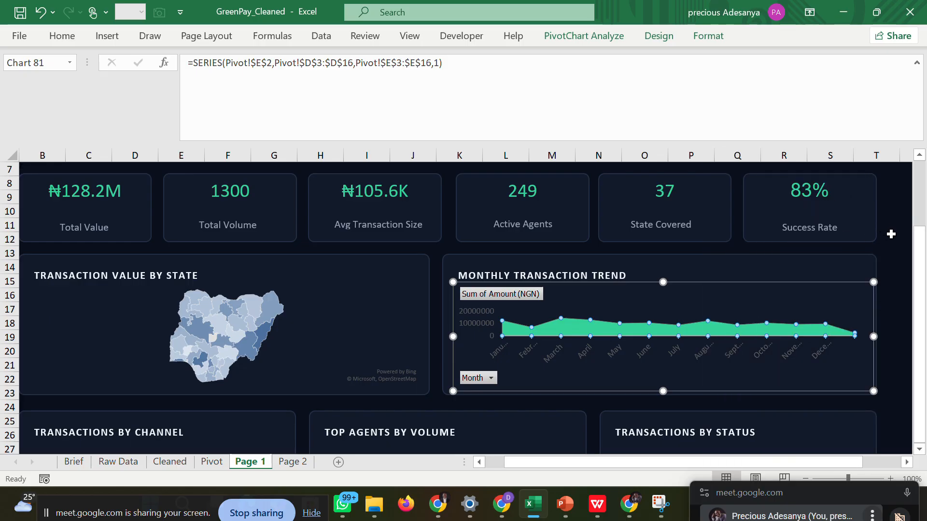
left_click(891, 237)
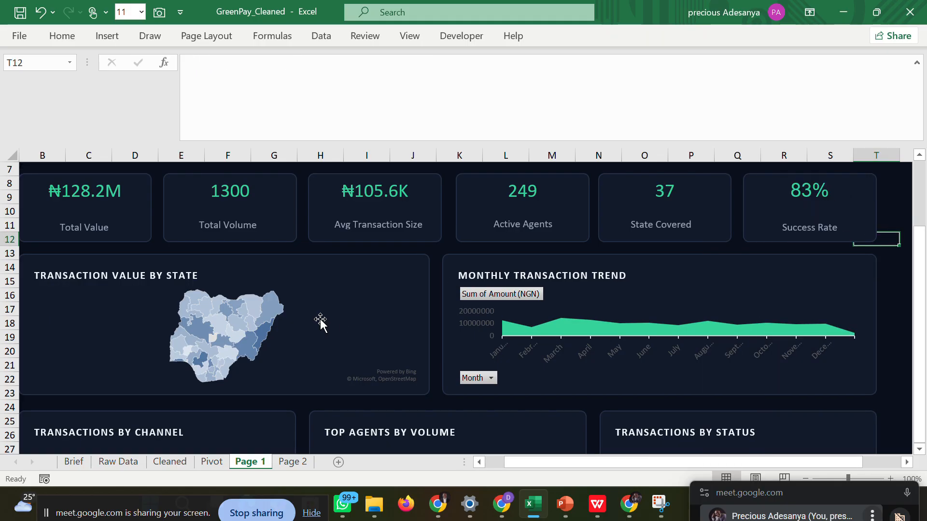
Fill the north-easternmost state on the Transaction Value by State map with the recent green colour.
left_click(262, 323)
double_click(262, 323)
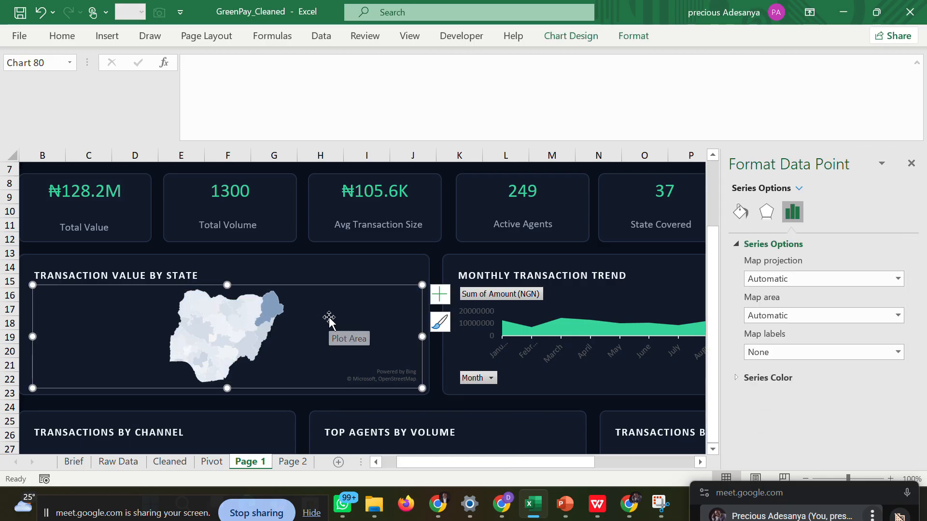
left_click(731, 217)
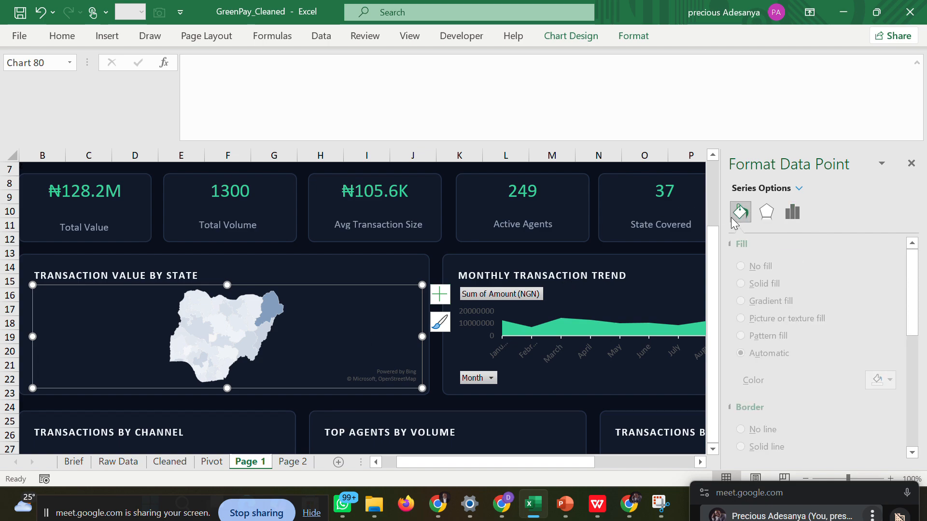
left_click(897, 381)
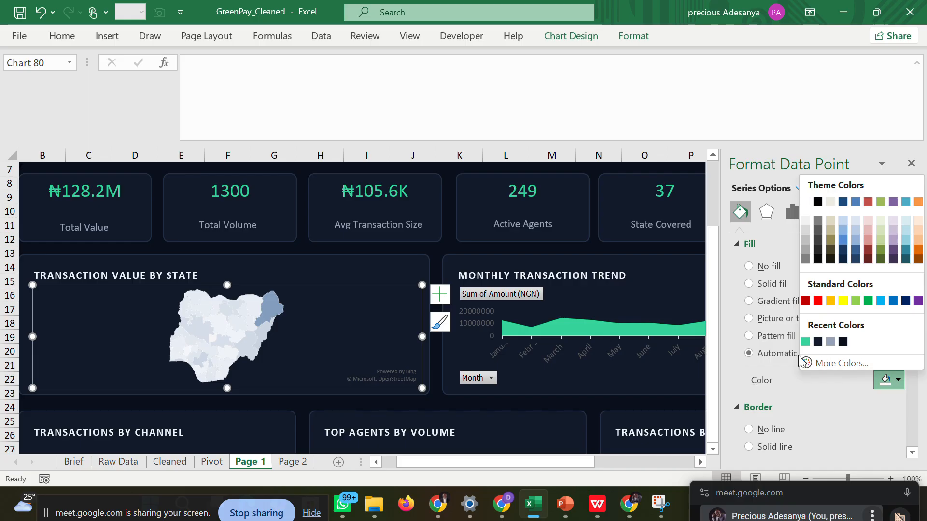
mouse_move(597, 506)
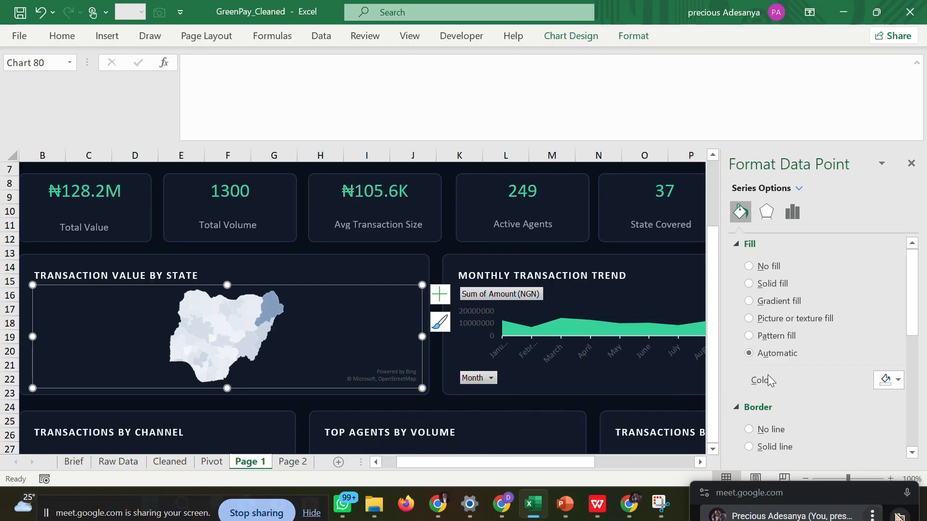
left_click(878, 381)
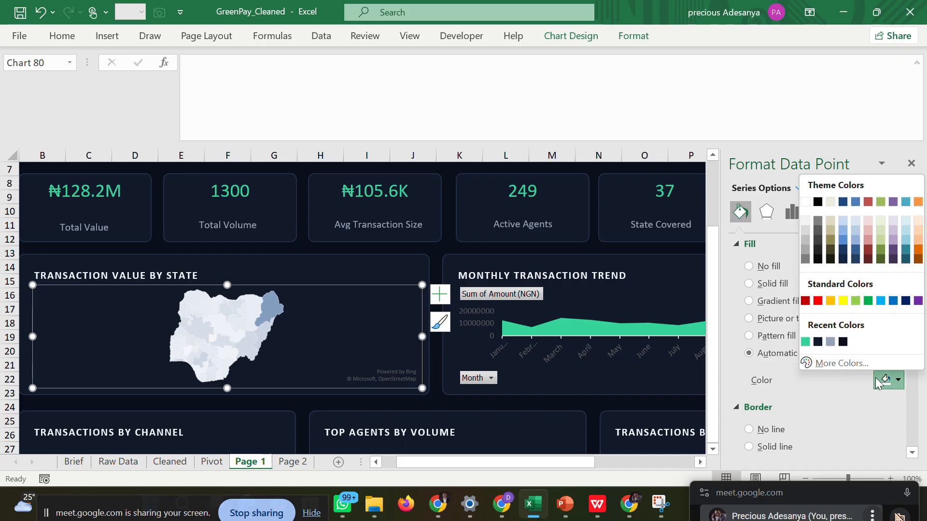
left_click(804, 344)
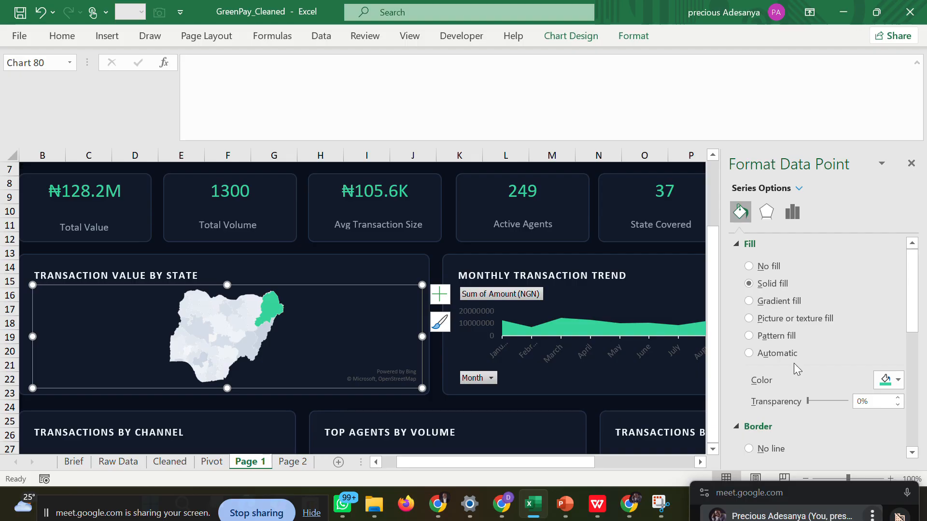
left_click(910, 163)
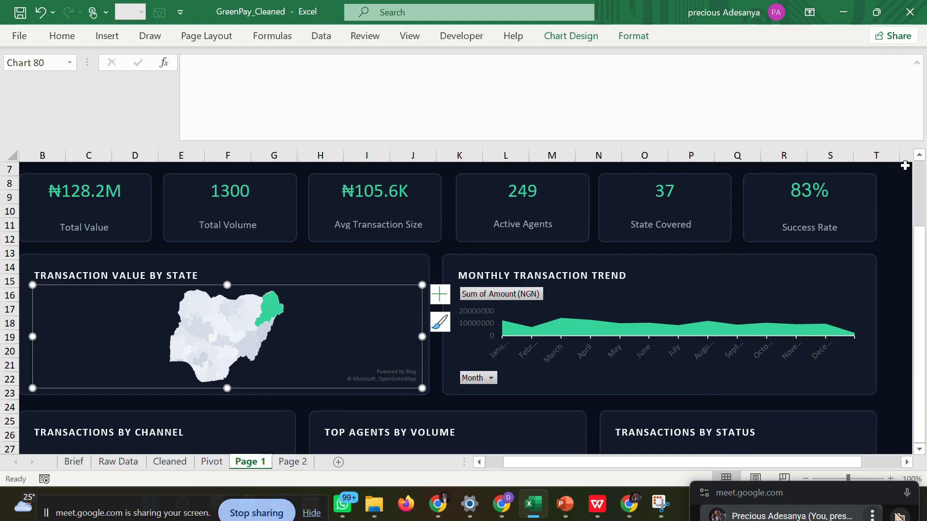
left_click(891, 259)
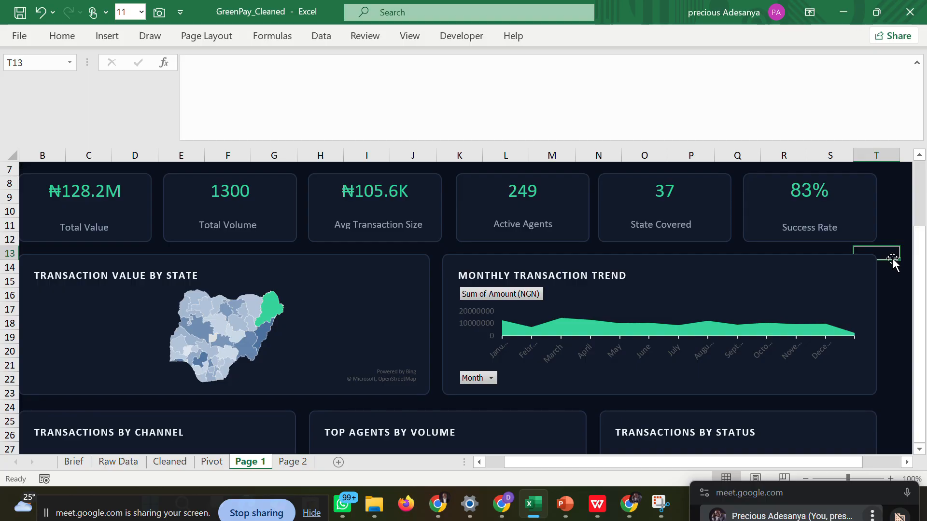
Delete the area chart from the Monthly Transaction Trend card on Page 1.
left_click_drag(919, 269, 918, 297)
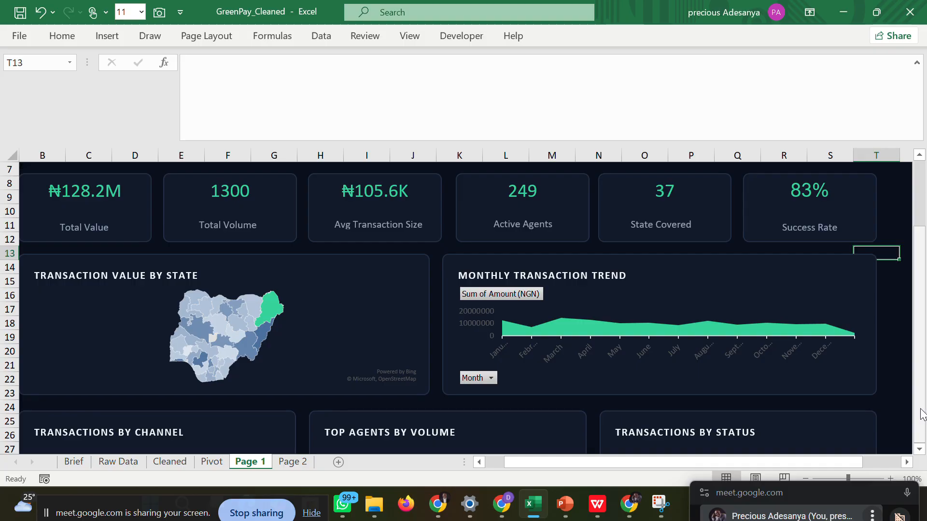
scroll(920, 454, "down", 3)
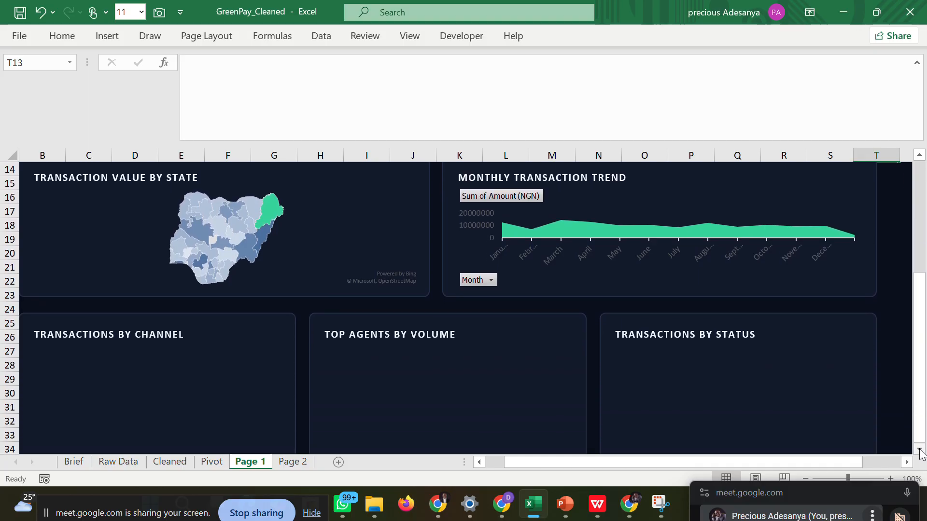
left_click(541, 197)
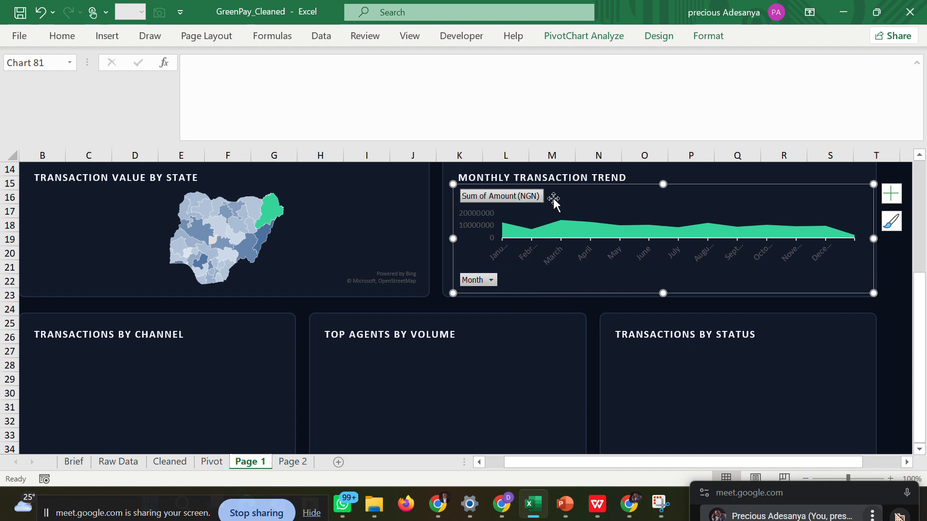
left_click(583, 200)
key("Delete")
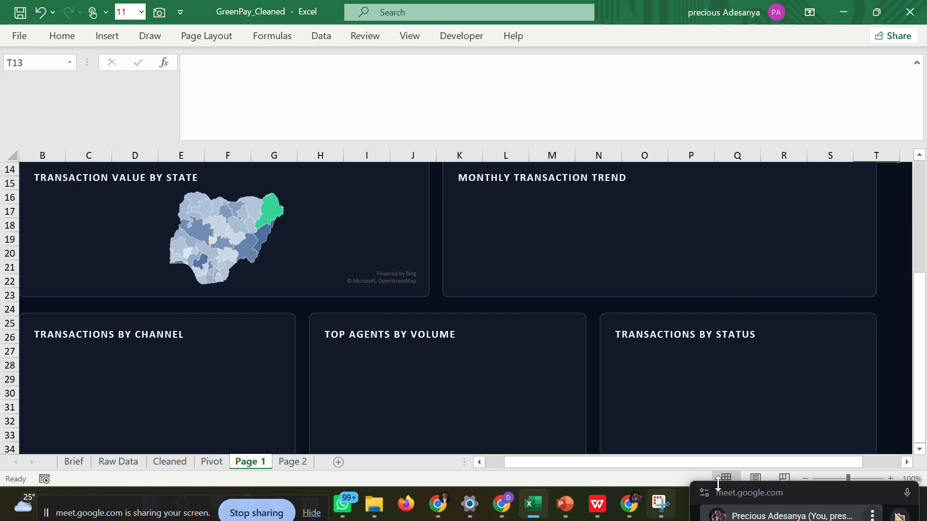
left_click_drag(748, 484, 716, 135)
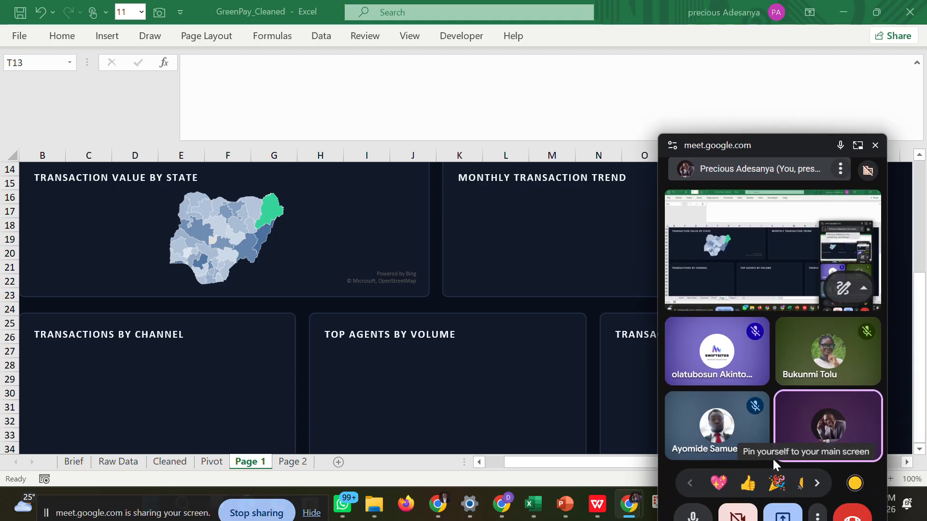
mouse_move(633, 505)
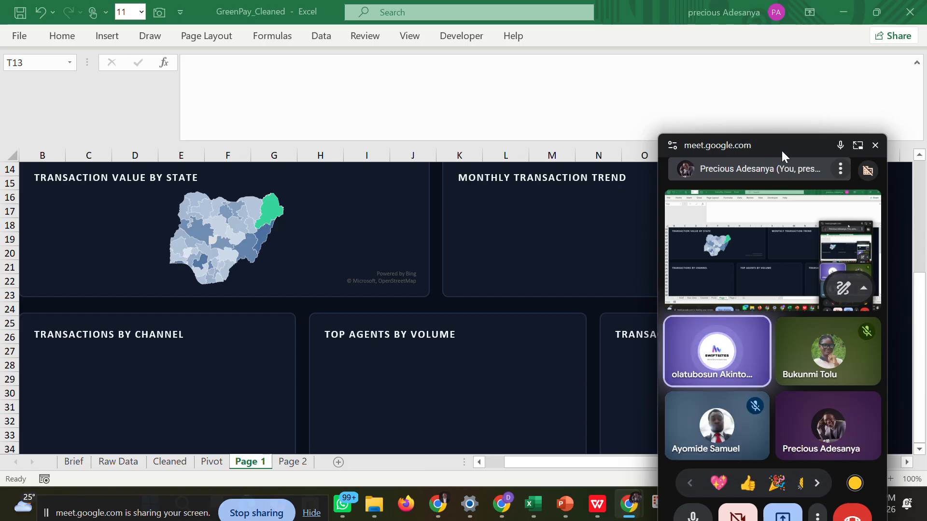
left_click_drag(781, 155, 797, 501)
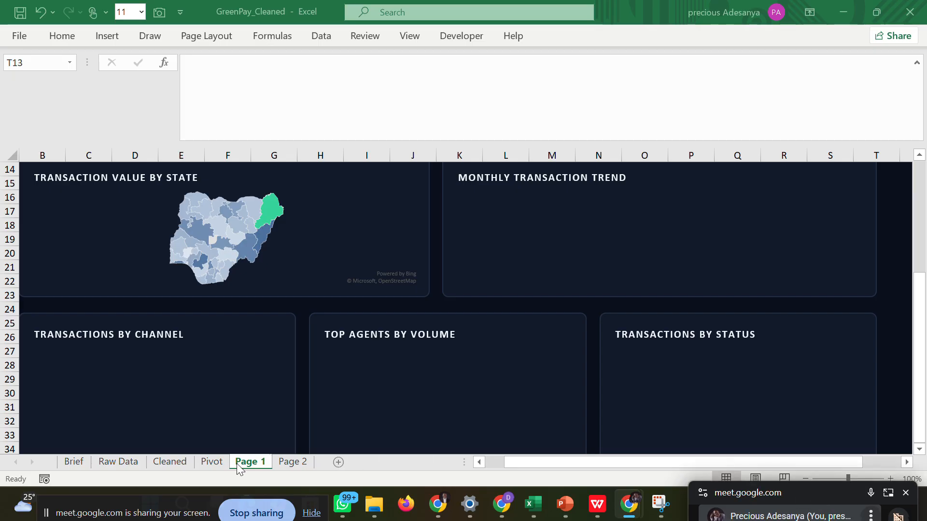
Delete the monthly area chart from the Pivot sheet.
left_click(219, 466)
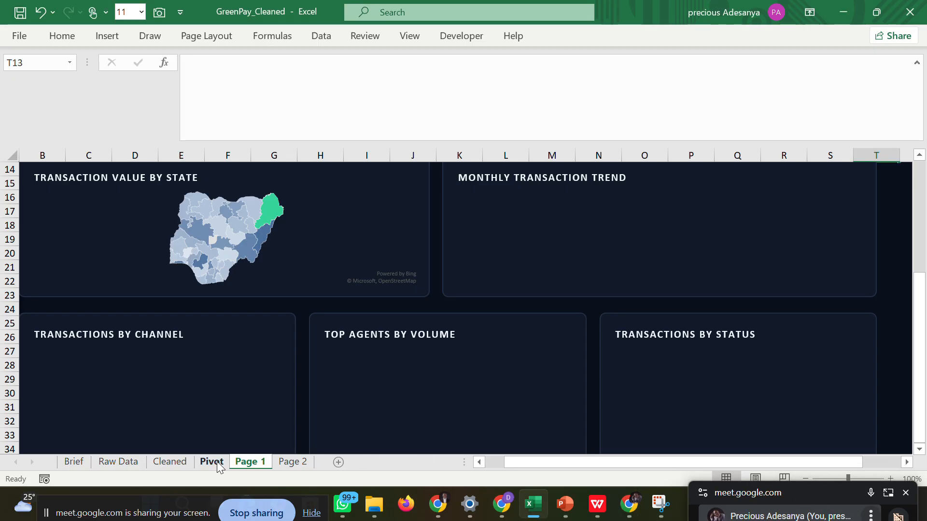
left_click(217, 463)
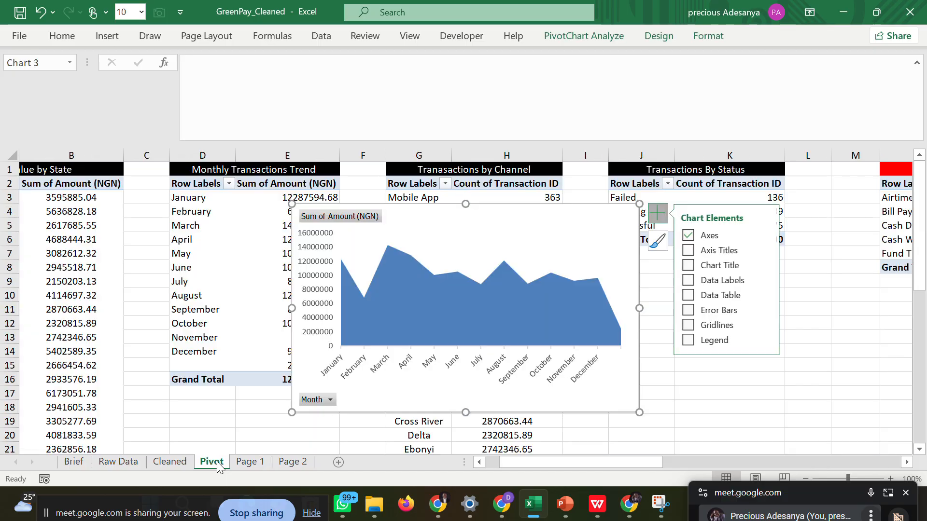
left_click(513, 224)
key("Delete")
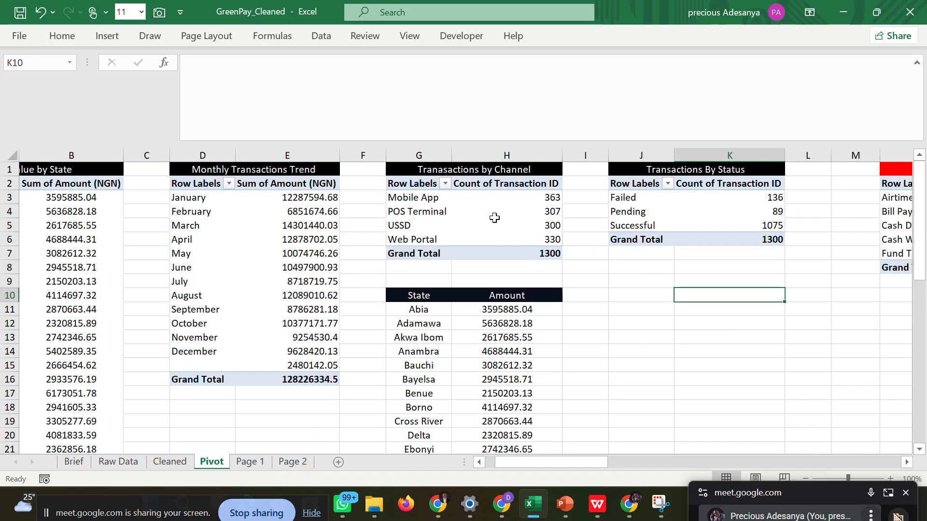
Insert an area chart from the January to December rows of the Monthly Transactions Trend pivot table.
left_click_drag(209, 198, 306, 353)
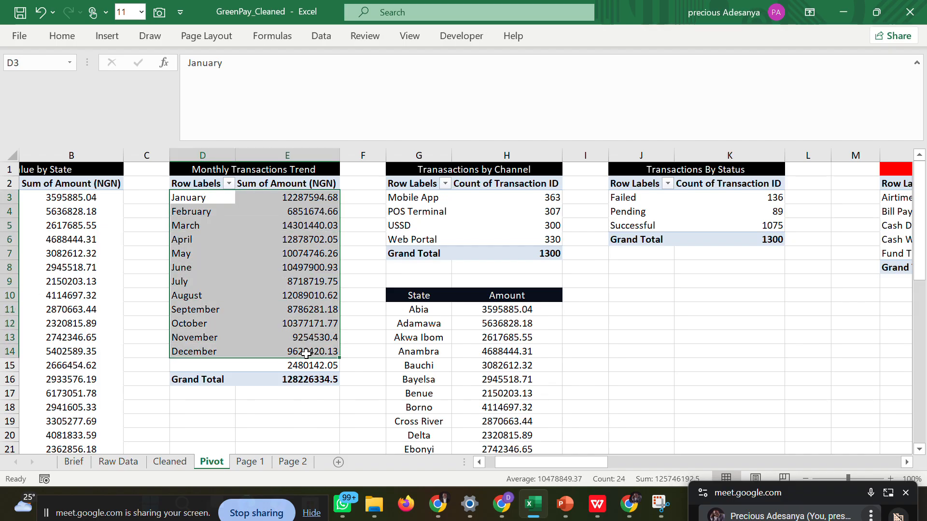
left_click(114, 38)
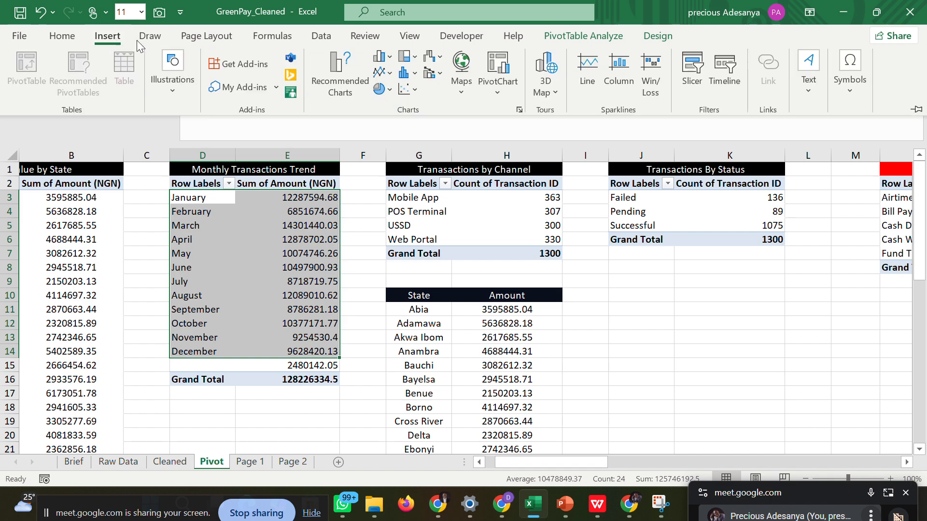
left_click(333, 83)
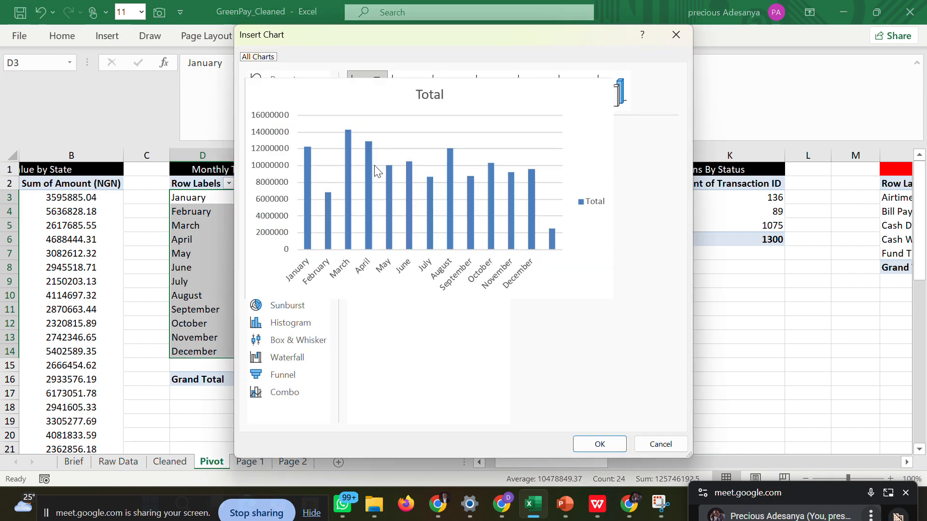
left_click(277, 185)
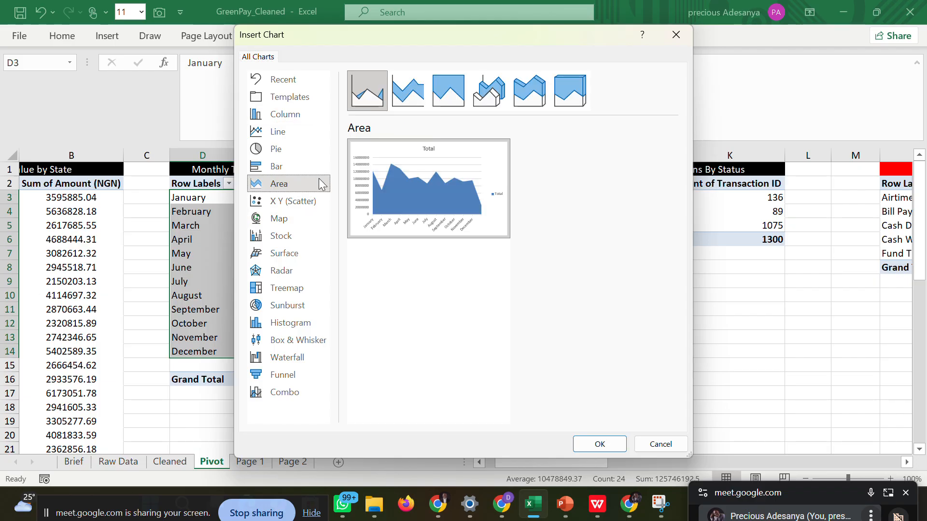
left_click(597, 443)
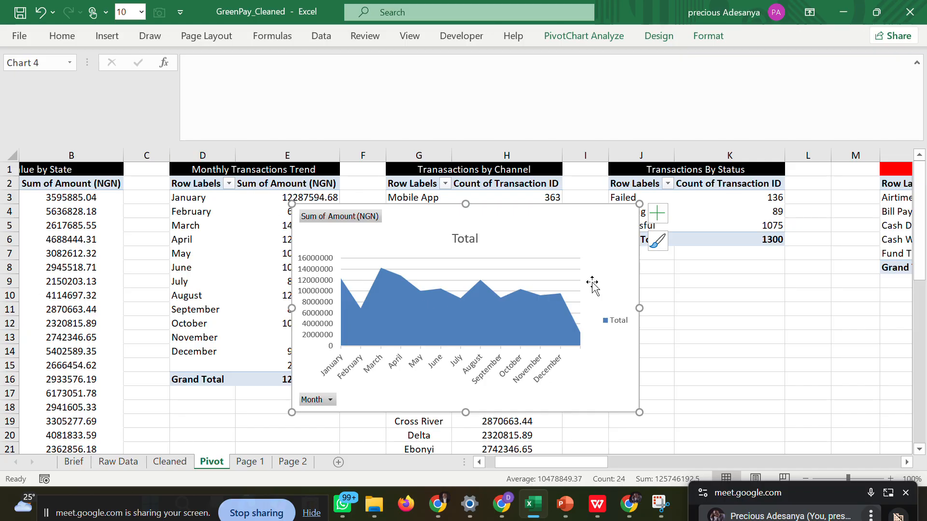
Undo the recent chart insertion and deletions to bring back the area charts on the Pivot sheet and Page 1.
key("Delete")
left_click(645, 342)
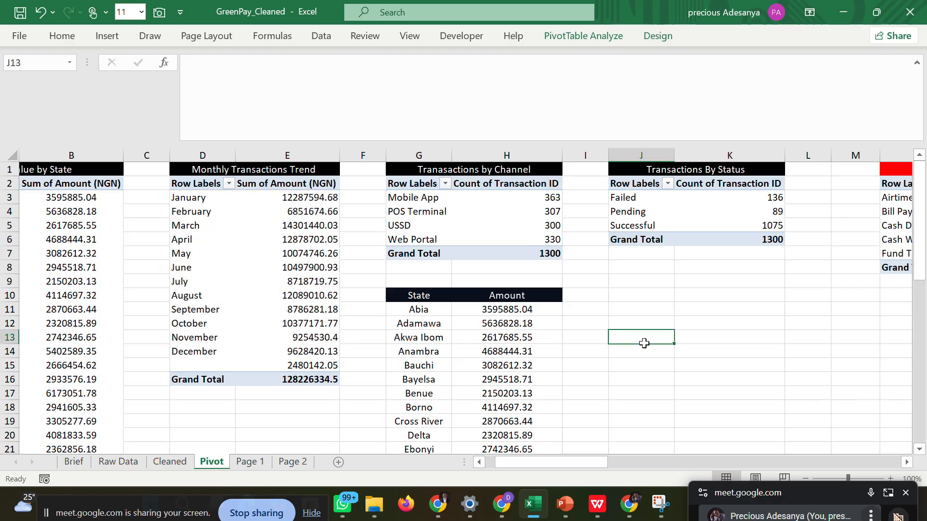
key("ctrl+z")
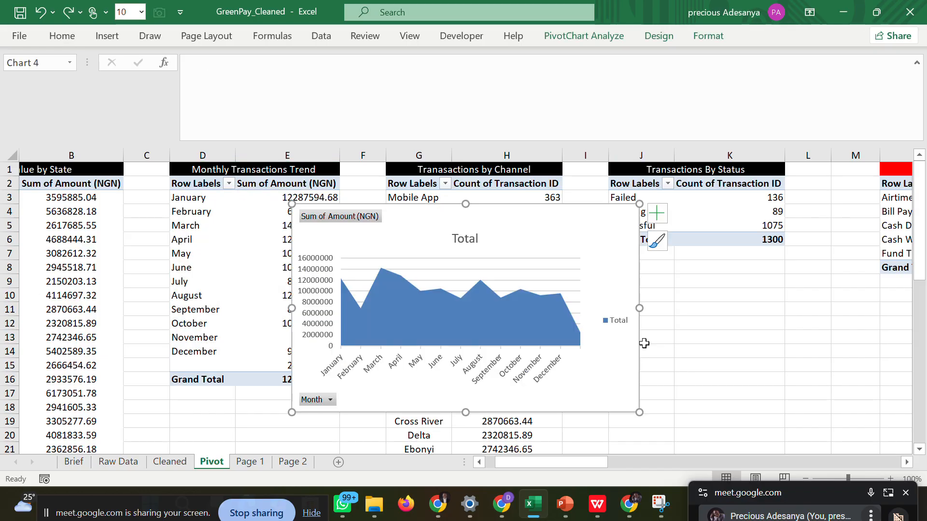
key("ctrl+z")
key("ctrl+y")
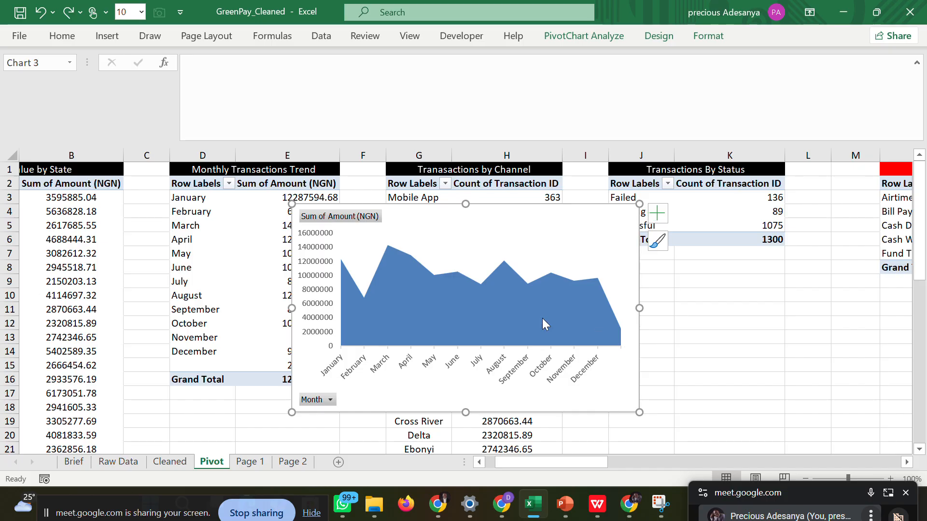
left_click(249, 462)
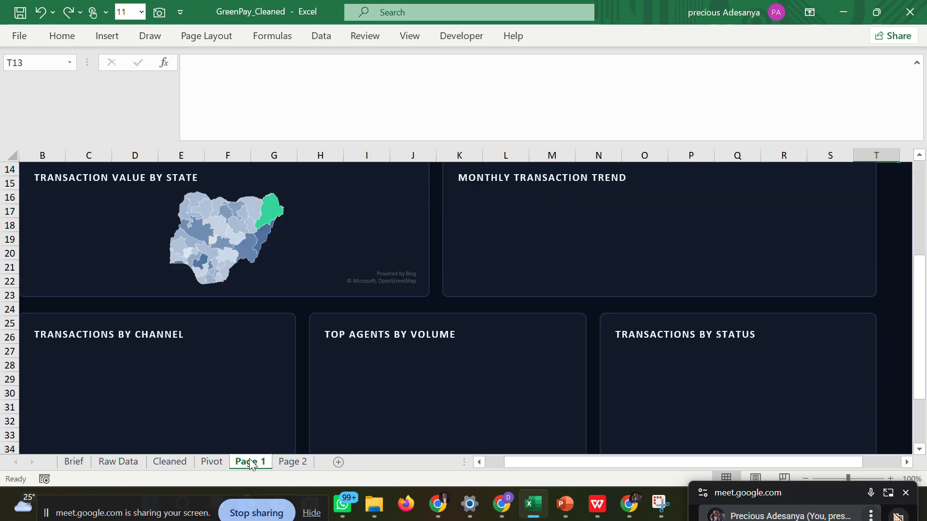
key("ctrl+v")
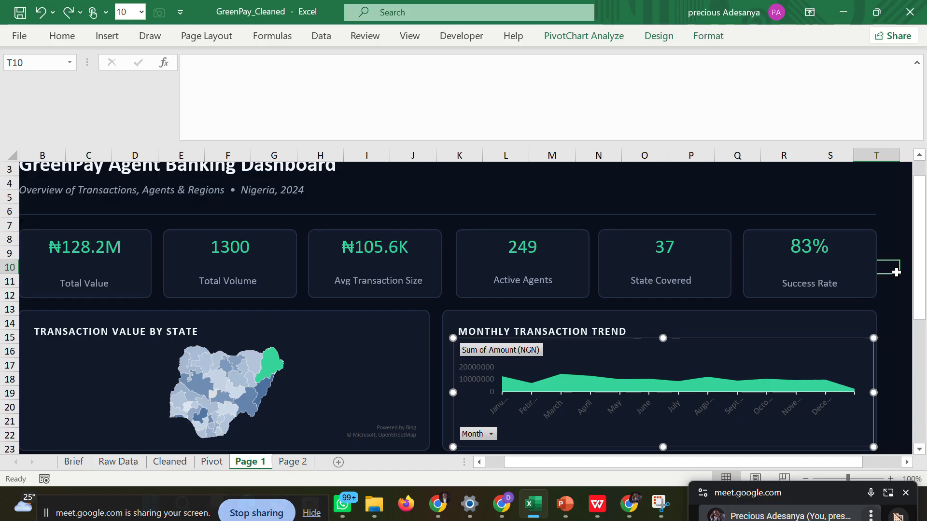
Deselect the trend chart on Page 1 and delete the duplicate monthly area chart from the Pivot sheet.
left_click(892, 271)
left_click_drag(920, 290, 919, 398)
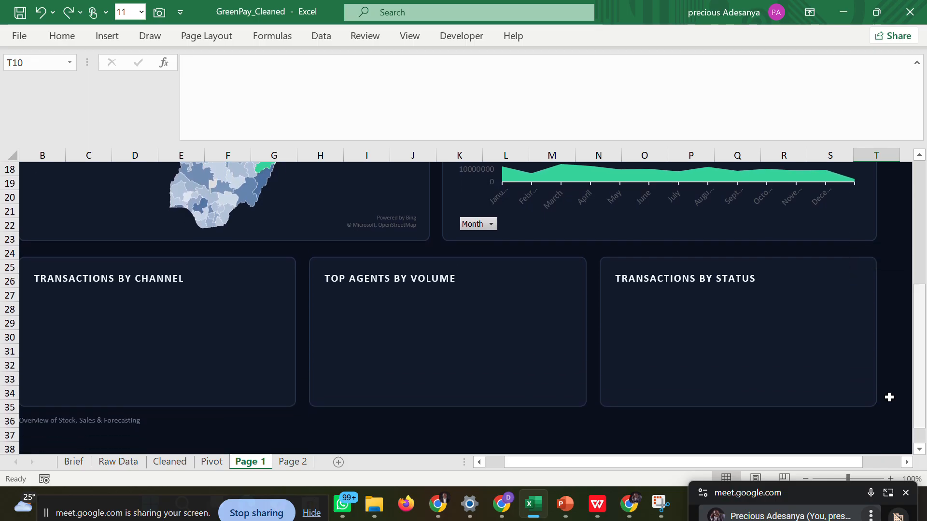
left_click(217, 462)
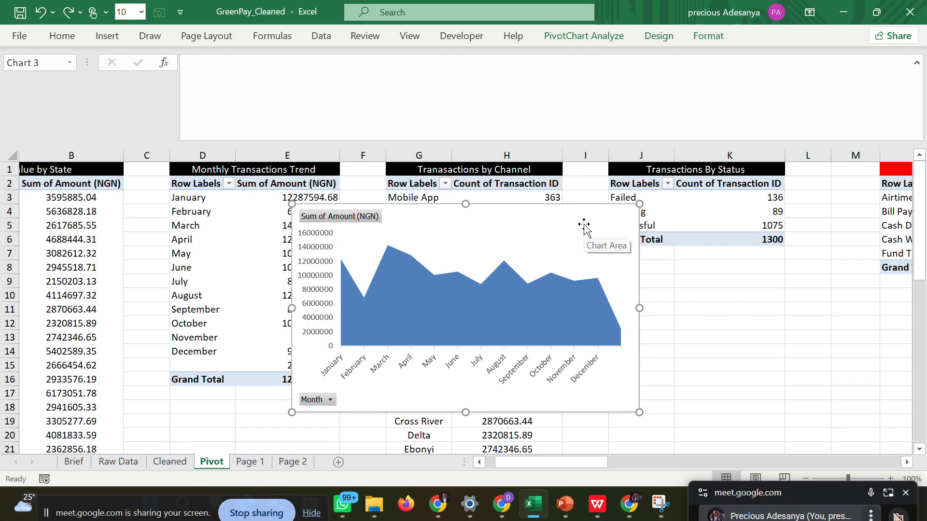
key("Delete")
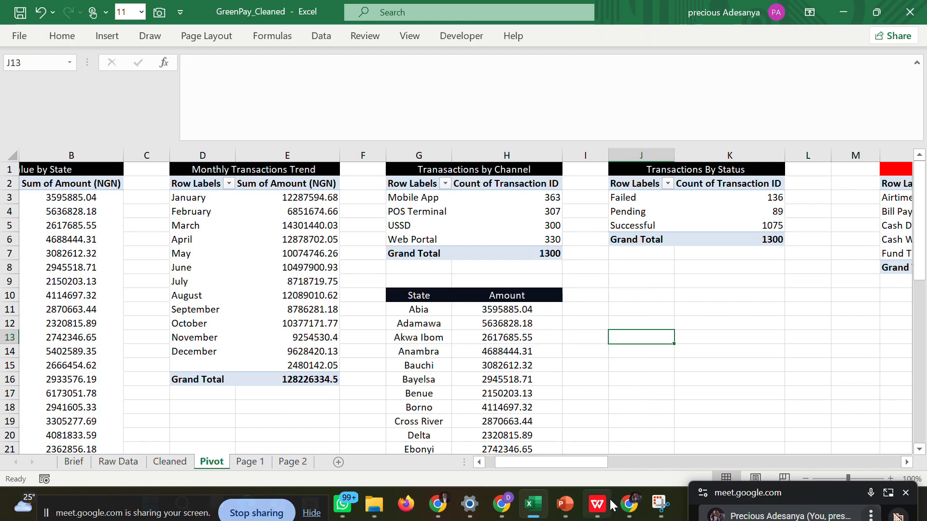
Check the channel chart on the dashboard wireframe in WPS, return to Excel and select the Mobile App to Web Portal pivot rows.
mouse_move(597, 503)
left_click(593, 440)
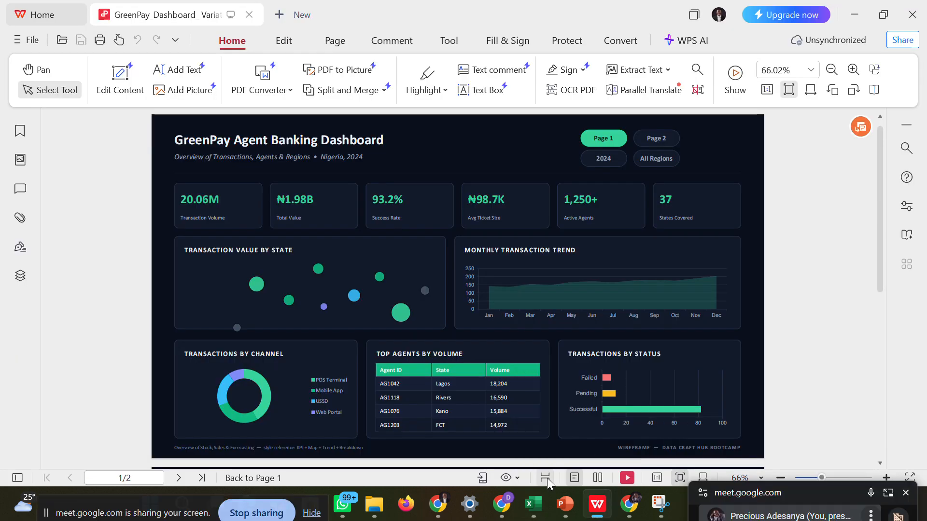
mouse_move(533, 503)
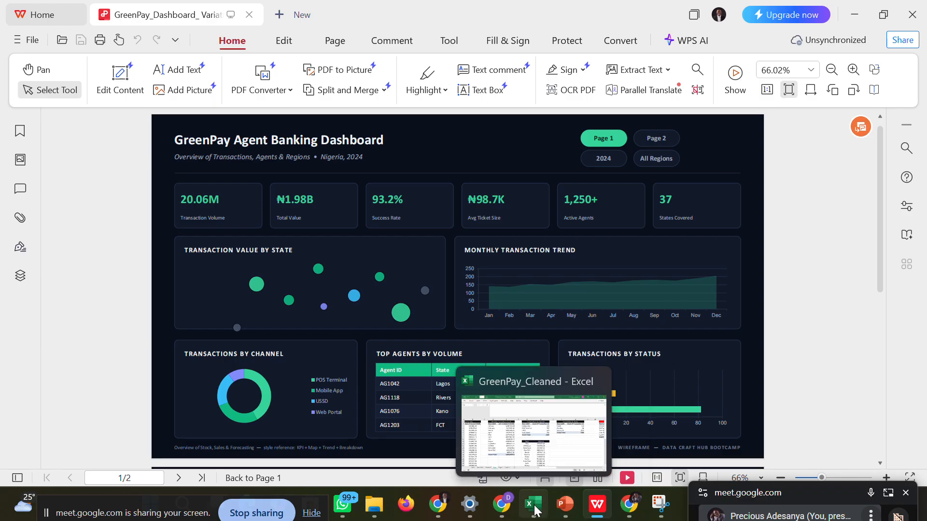
left_click(538, 460)
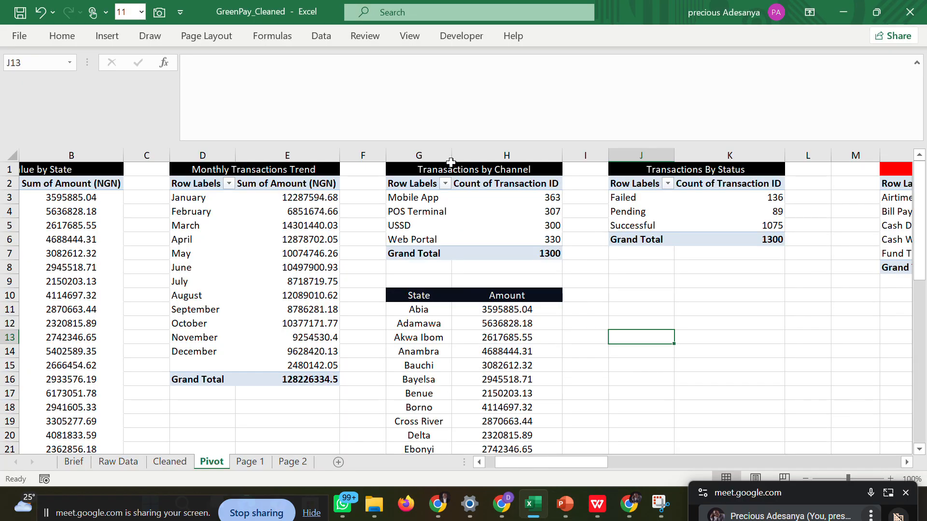
left_click(399, 197)
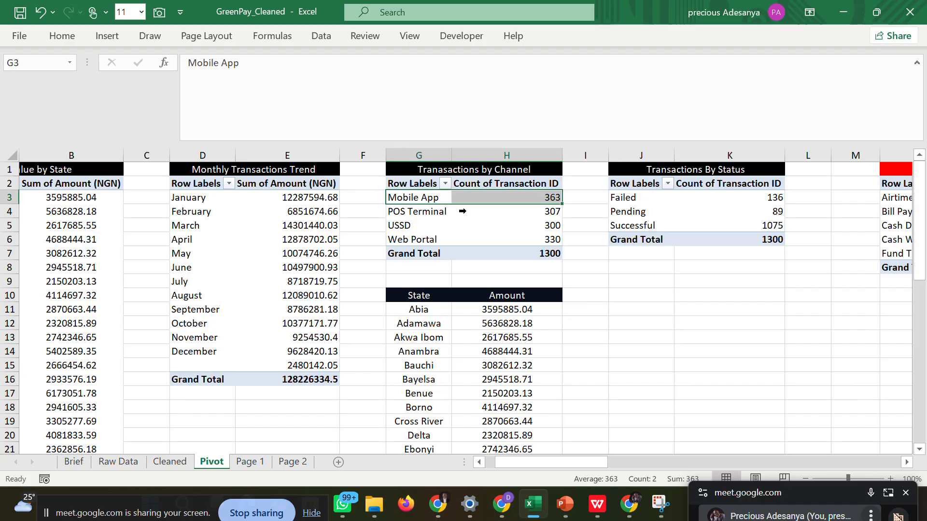
left_click_drag(462, 211, 559, 240)
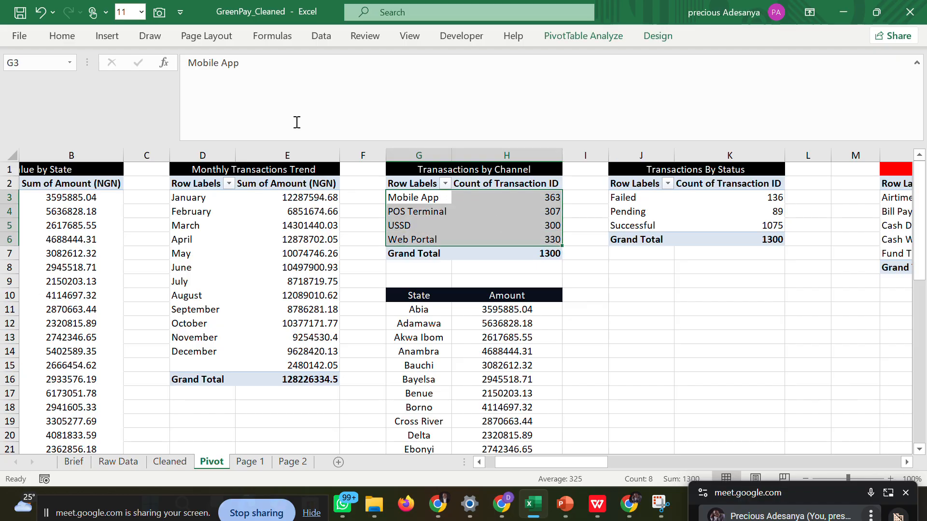
left_click(108, 36)
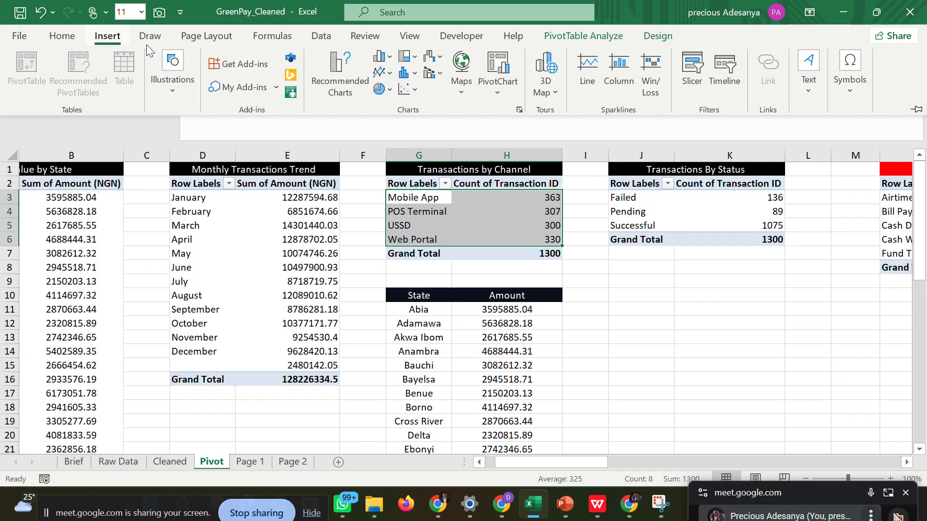
left_click(353, 72)
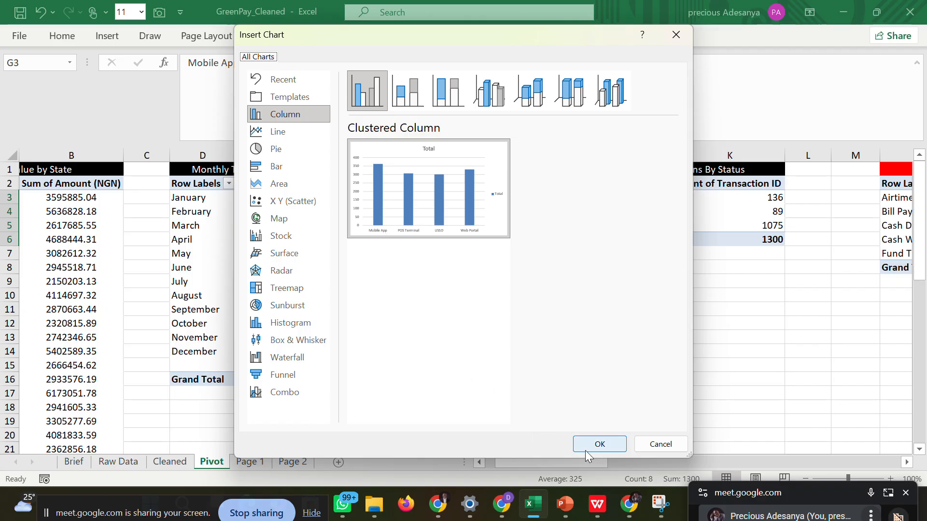
left_click(658, 444)
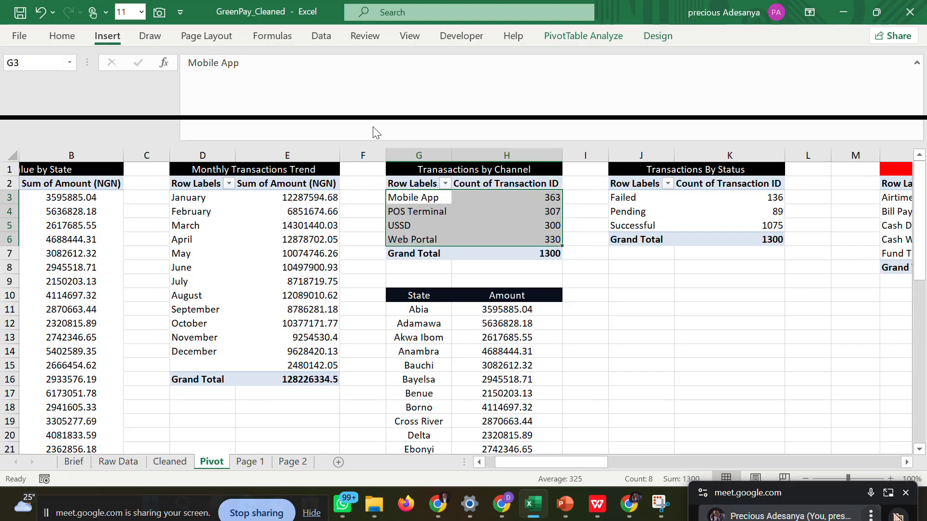
Insert a doughnut chart from the selected rows of the channel pivot table.
left_click(103, 36)
left_click(391, 92)
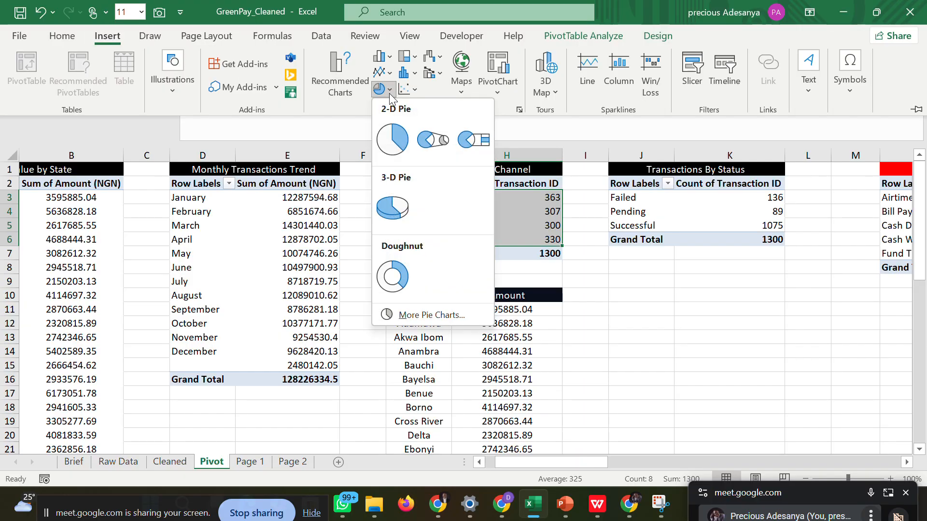
left_click(392, 278)
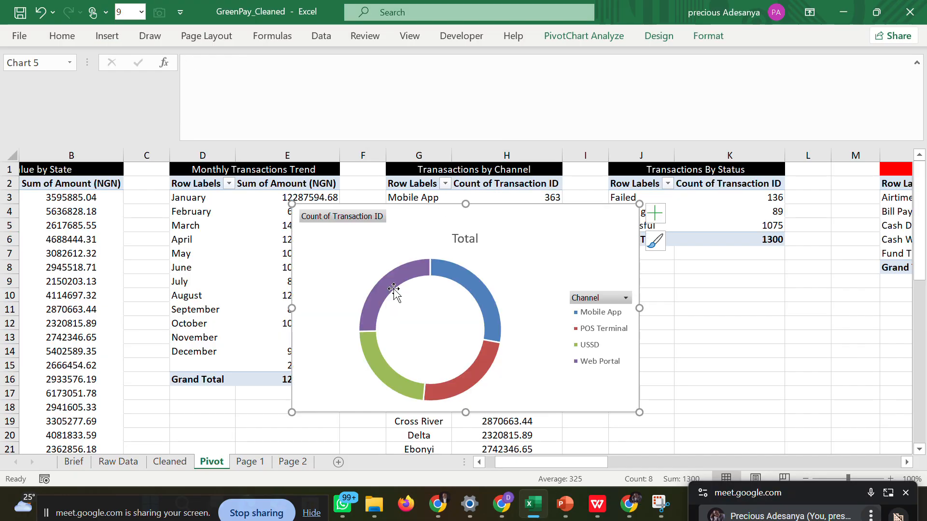
Delete the legend and the chart title from the doughnut chart.
left_click(598, 329)
right_click(599, 330)
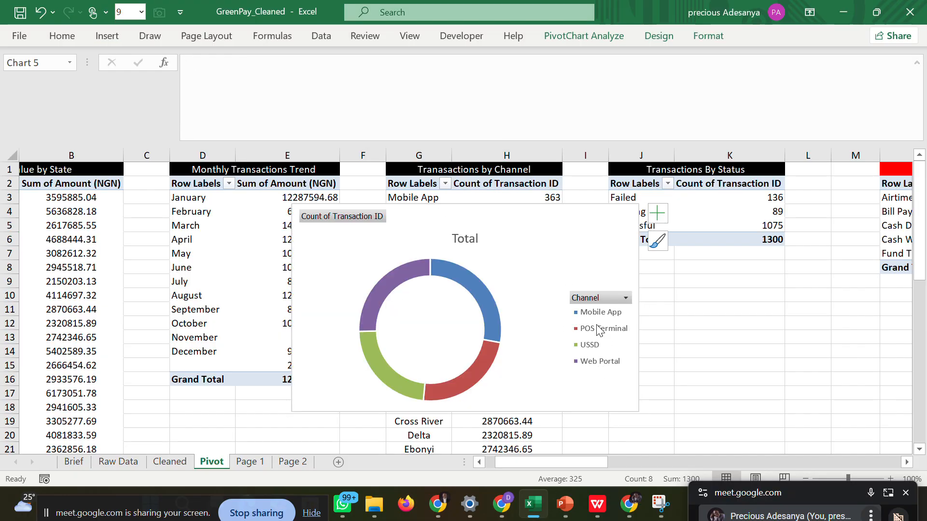
key("Delete")
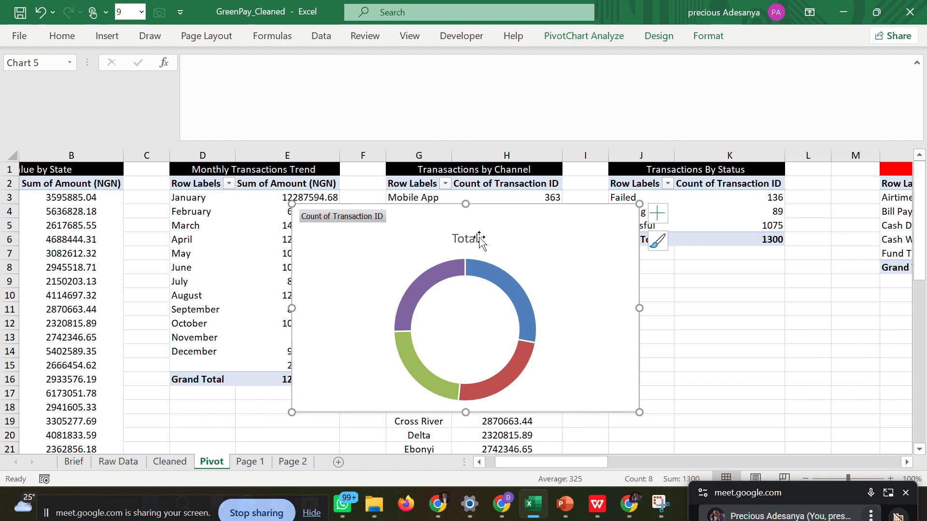
left_click(456, 236)
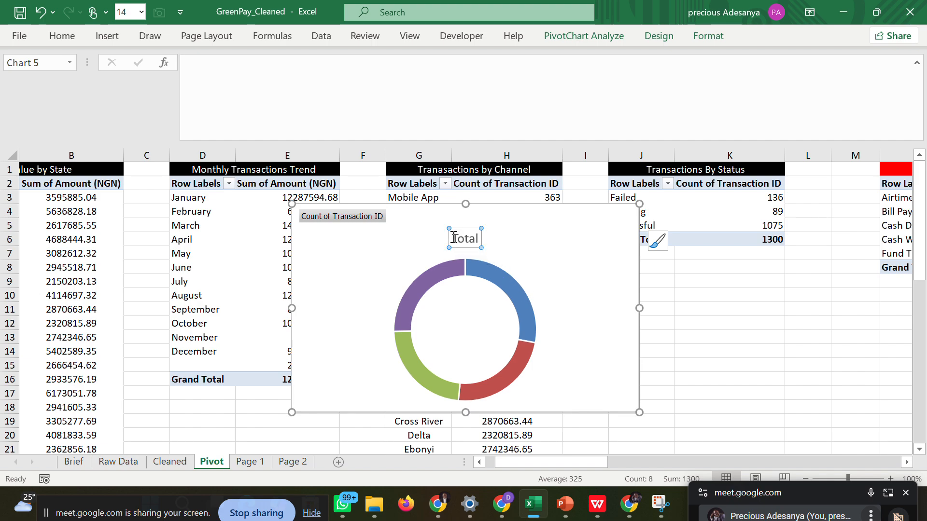
left_click_drag(451, 238, 481, 240)
key("BackSpace")
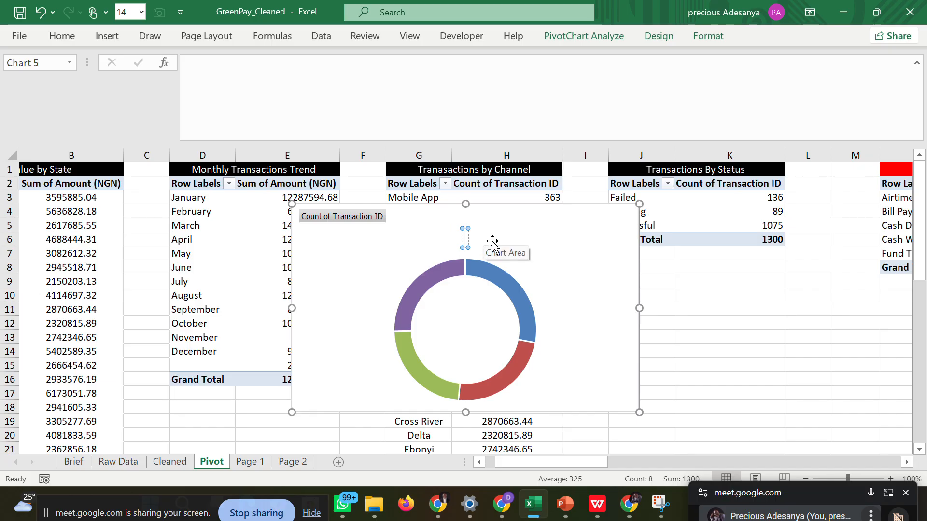
key("Escape")
key("Delete")
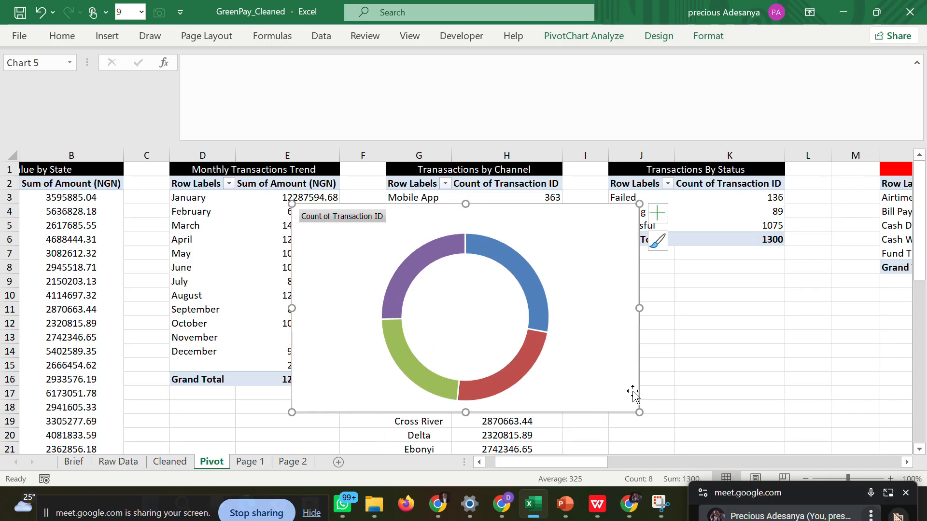
Copy the doughnut chart into the Transactions by Channel card on Page 1, fitted below the card's heading.
right_click(598, 288)
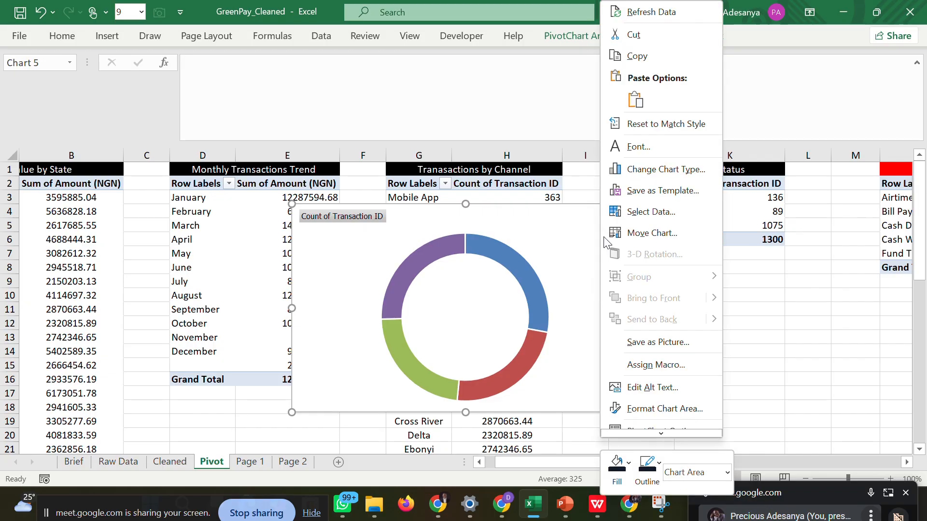
left_click(641, 60)
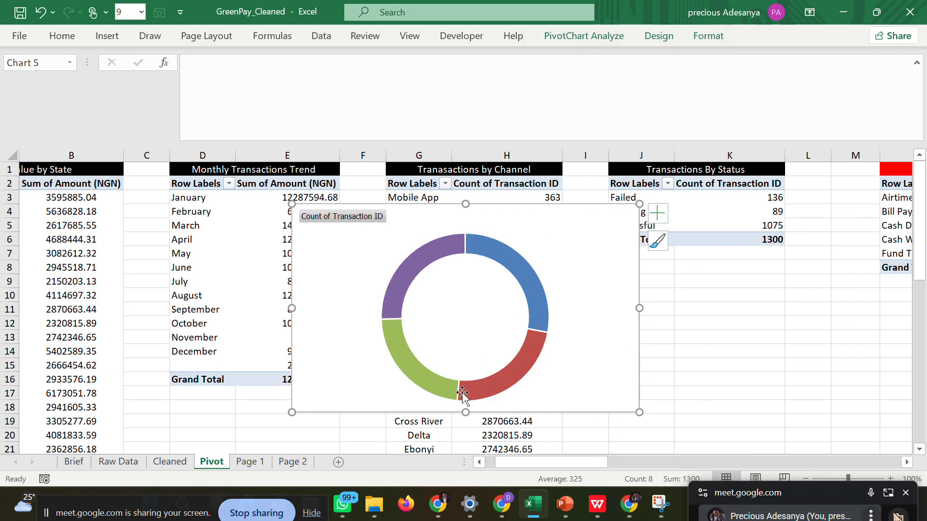
left_click(249, 459)
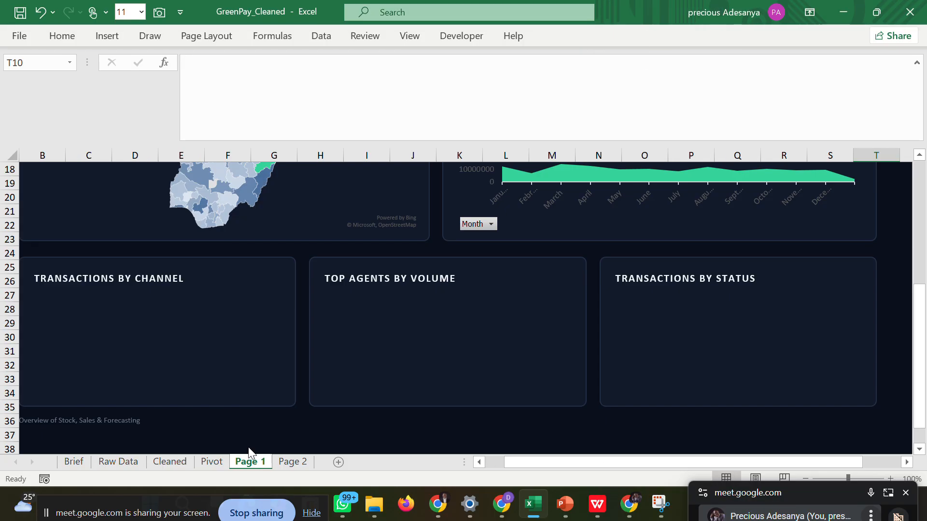
left_click(170, 308)
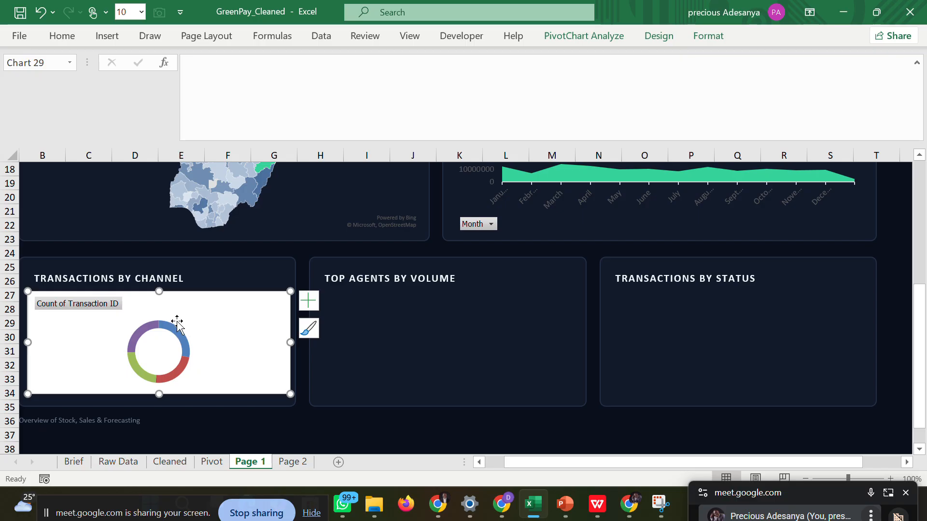
Set the doughnut chart area to no fill and no line, and extend the chart down to the card's lower edge.
double_click(267, 314)
left_click(759, 270)
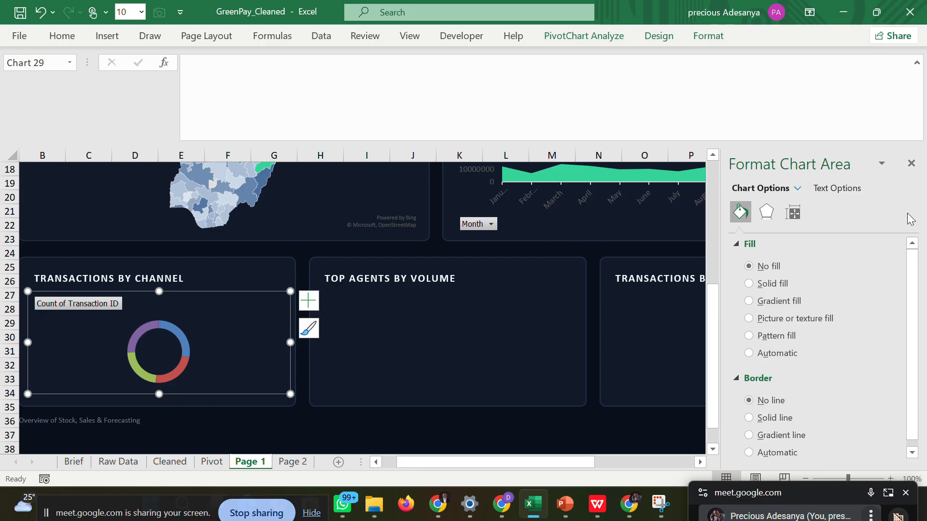
left_click(910, 163)
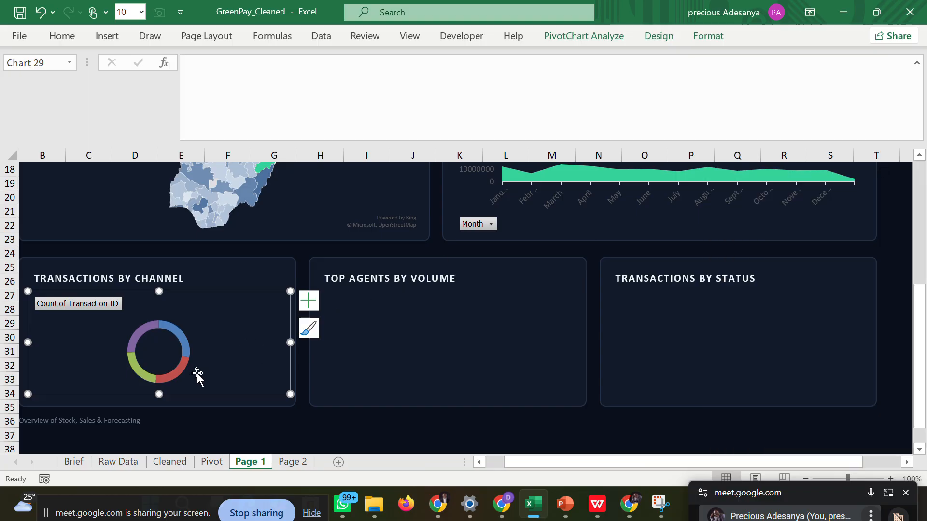
left_click_drag(159, 394, 160, 406)
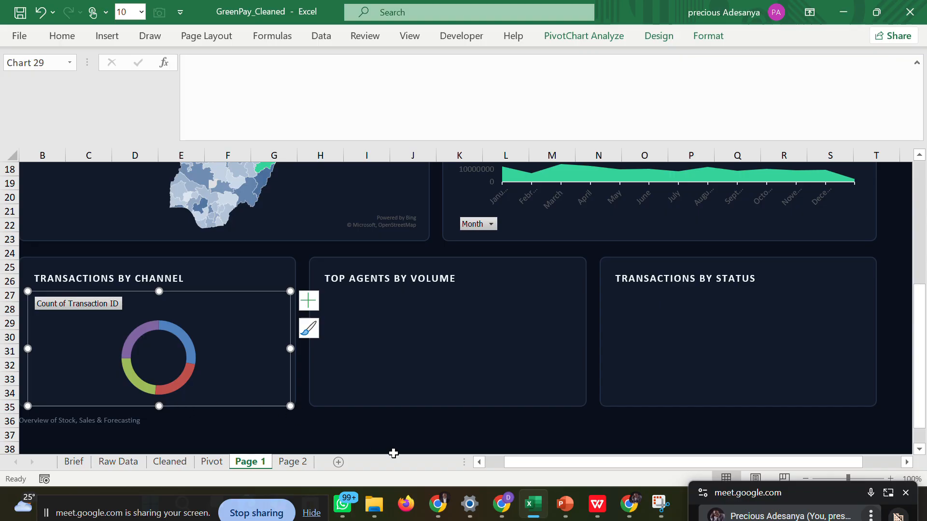
Check the Transactions by Channel doughnut's labelling on the WPS wireframe and return to the Excel workbook.
left_click(592, 504)
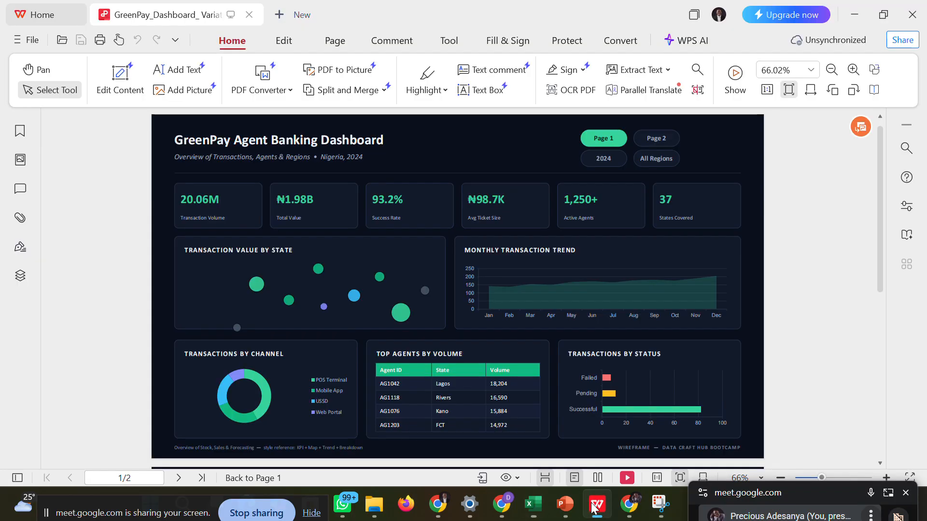
mouse_move(634, 507)
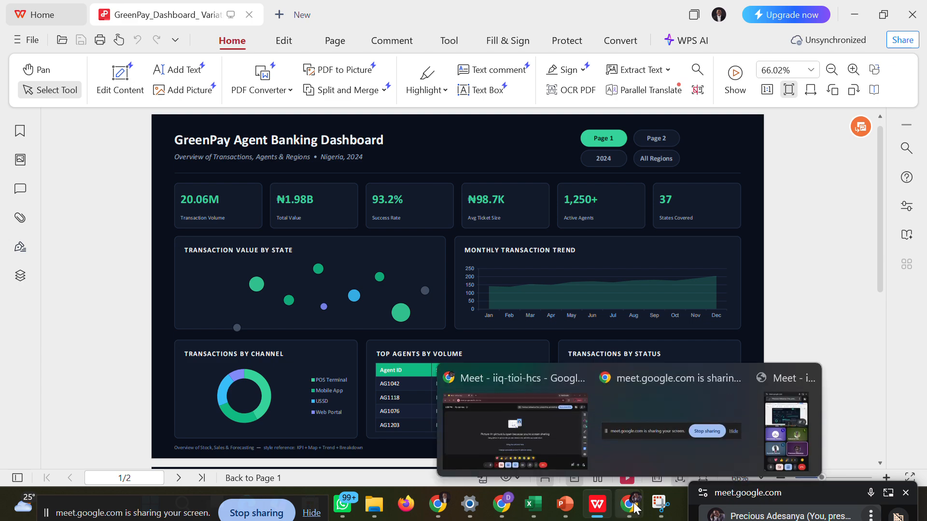
mouse_move(537, 497)
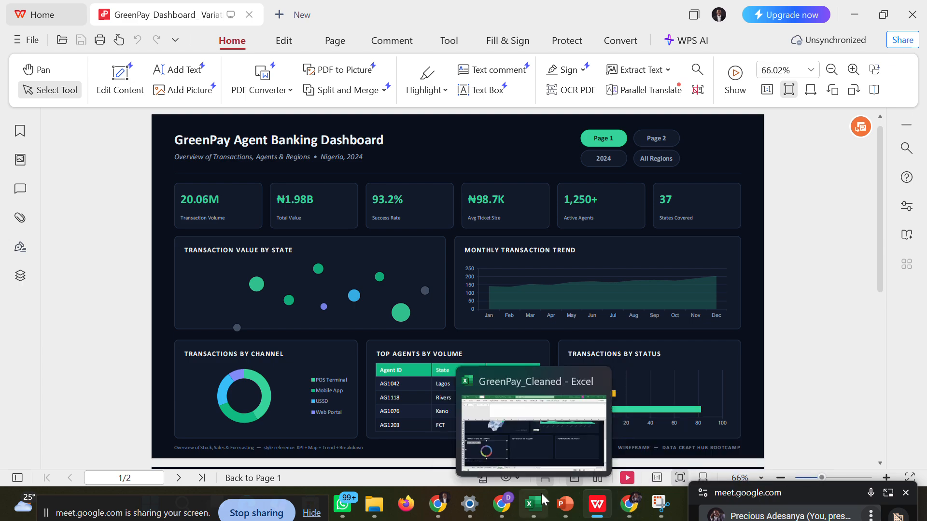
left_click(517, 442)
Try data labels and data callouts on the Page 1 doughnut chart, and turn them off again.
left_click(308, 300)
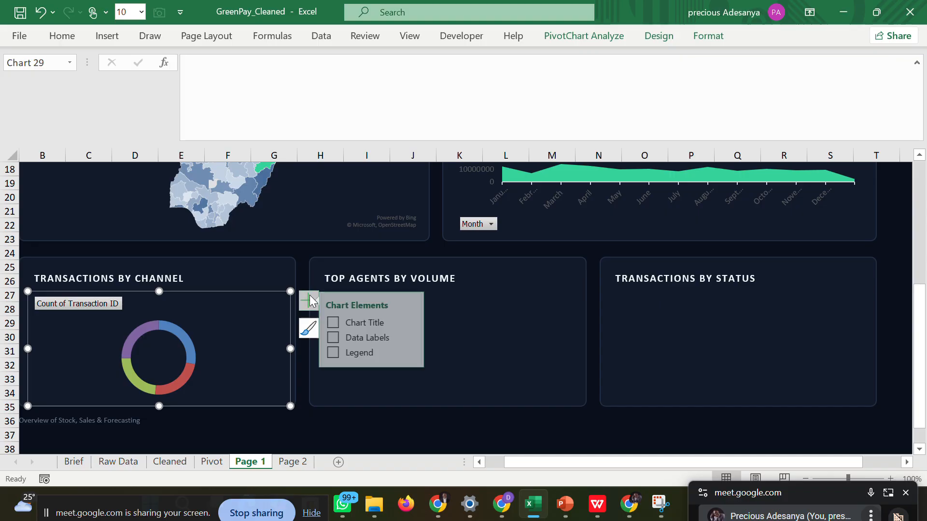
left_click(348, 338)
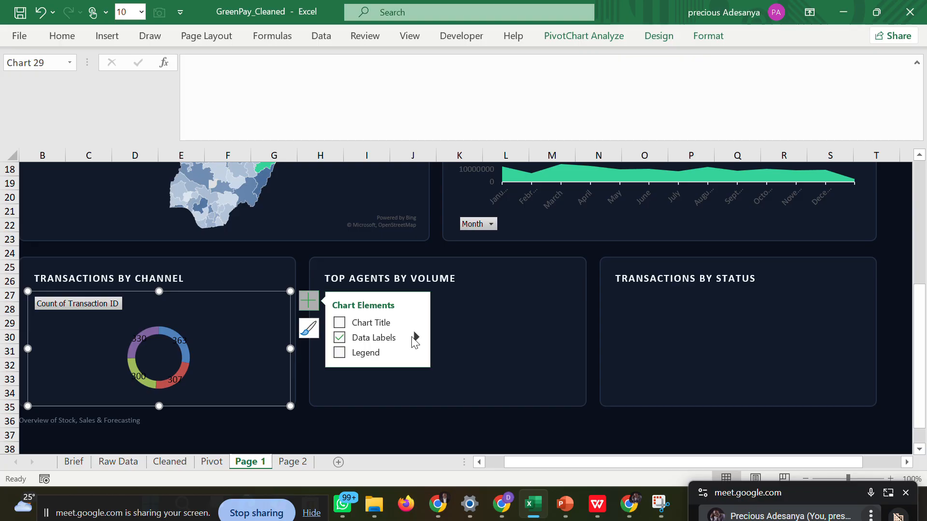
left_click(414, 337)
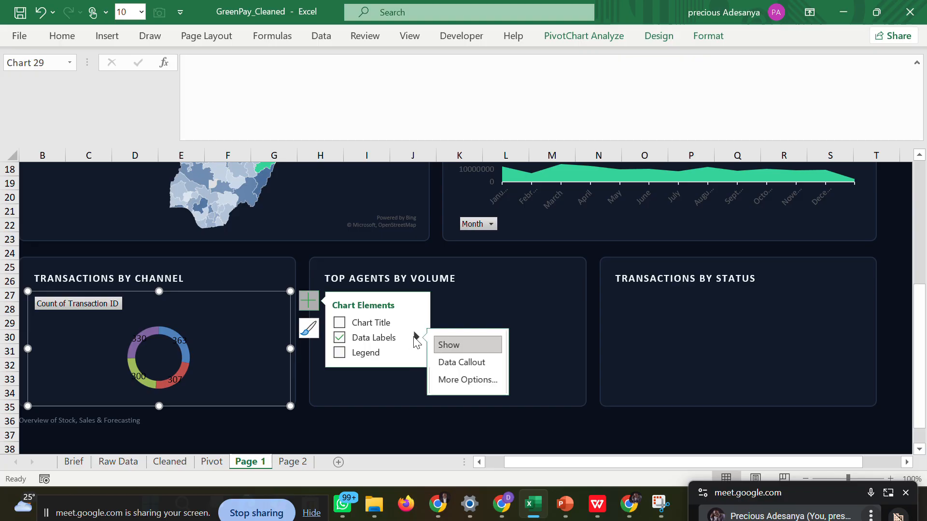
left_click(445, 362)
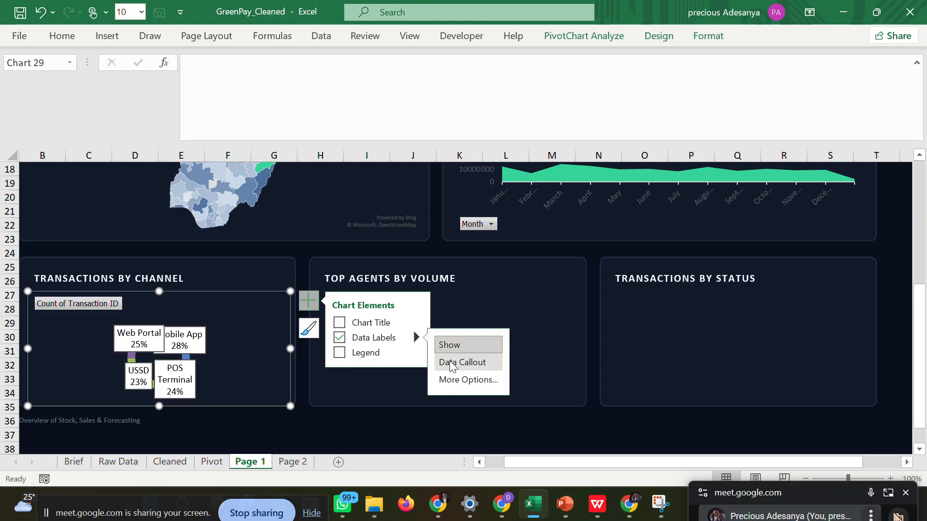
left_click(438, 345)
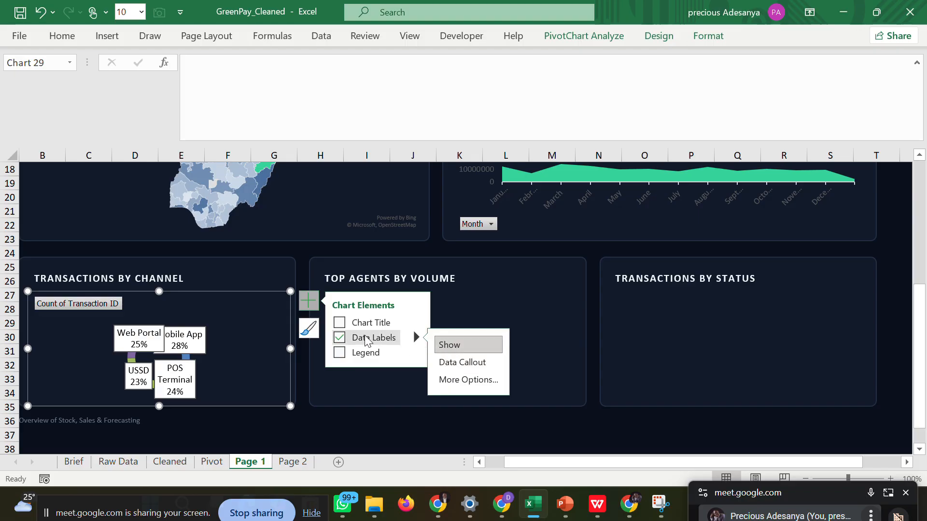
left_click(340, 337)
Show the doughnut chart's legend and recolor its text with the recently used light grey.
left_click(340, 352)
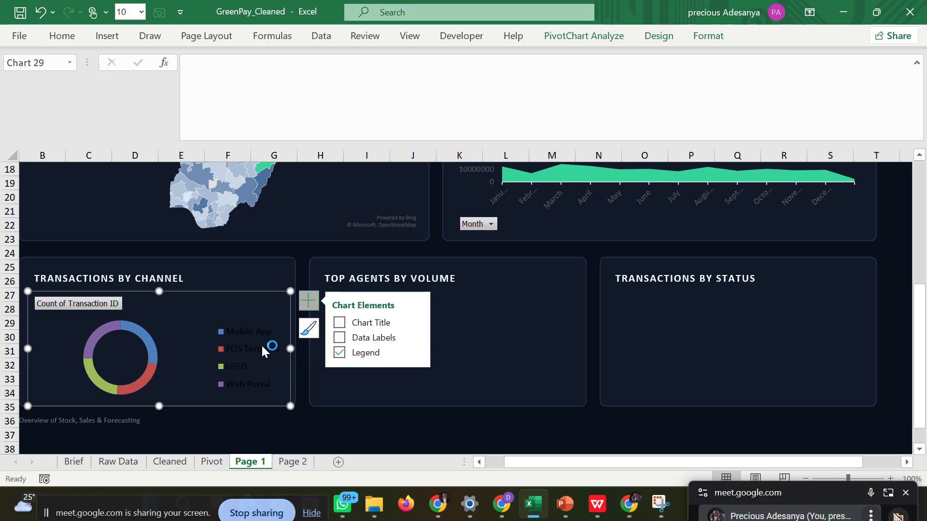
left_click(243, 333)
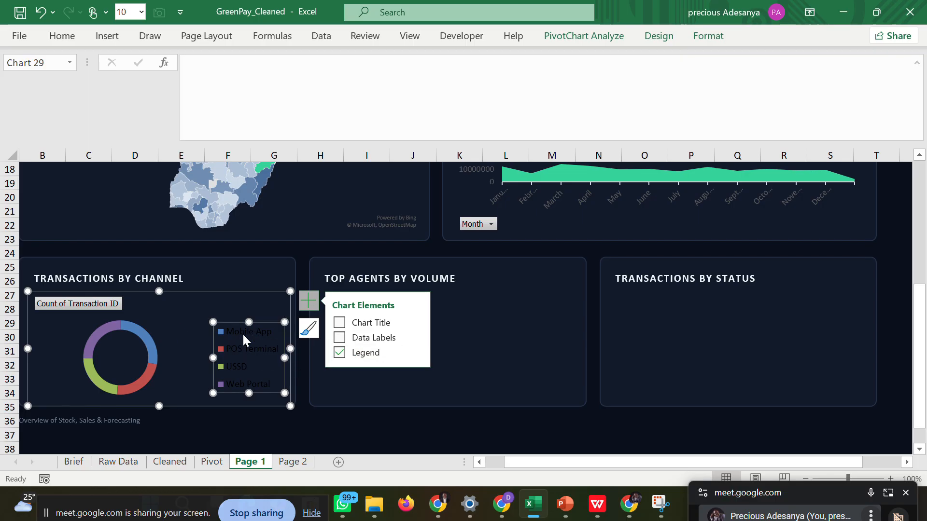
left_click(62, 38)
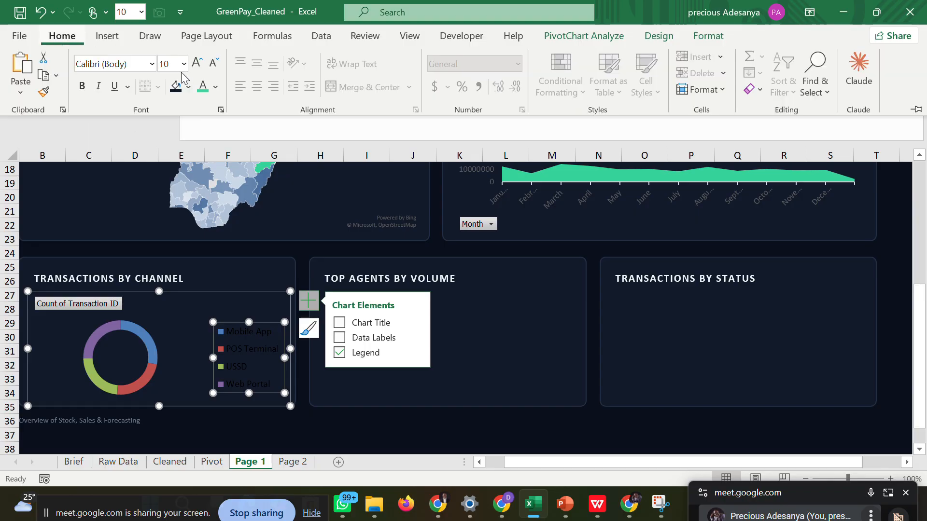
left_click(216, 87)
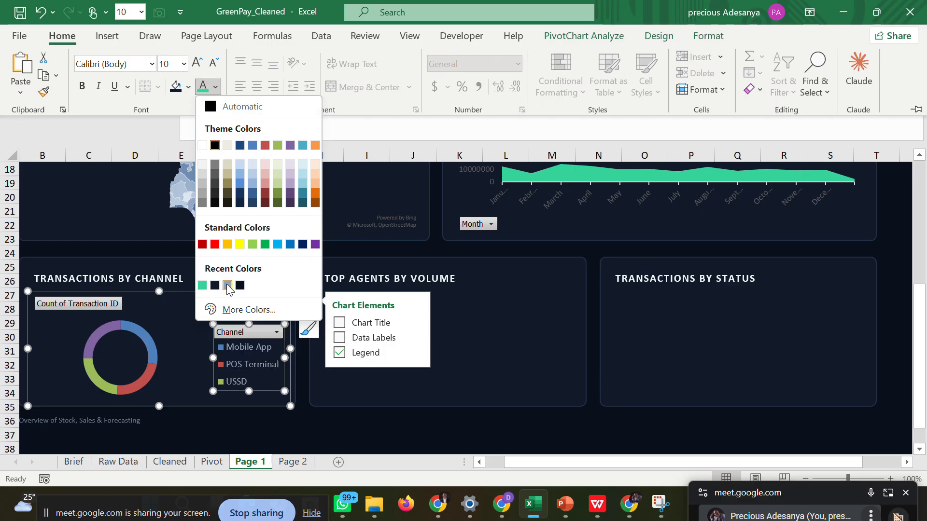
left_click(227, 285)
left_click(289, 419)
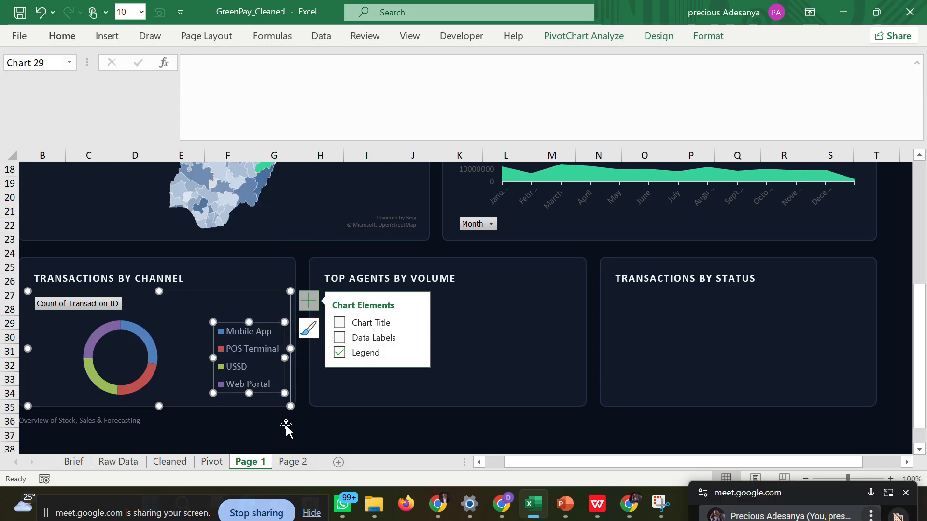
Deselect the doughnut chart, switch to Google Meet to admit the waiting guest, and return to the Excel workbook.
left_click(251, 426)
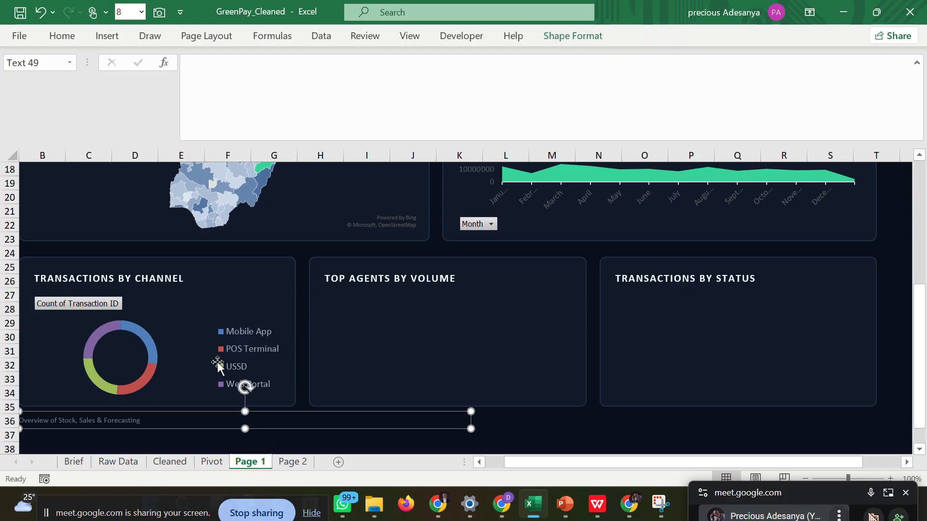
left_click(572, 421)
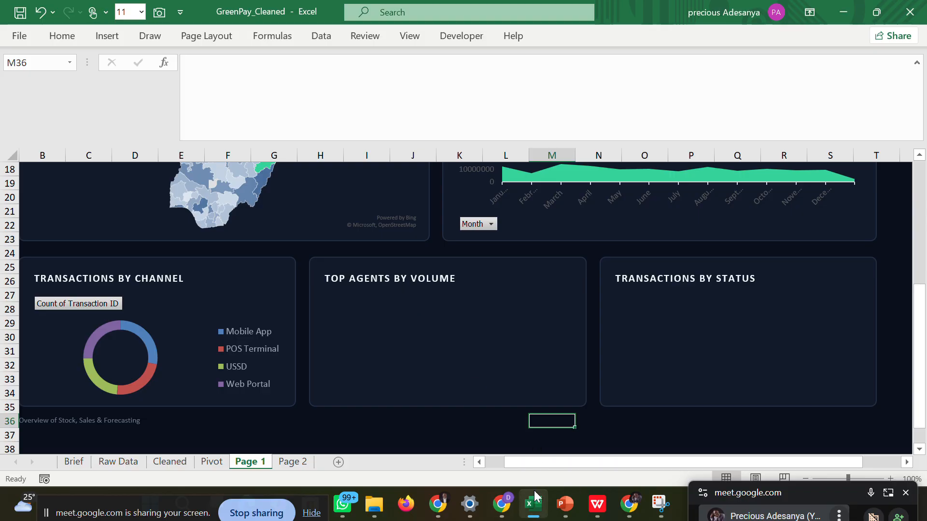
mouse_move(628, 499)
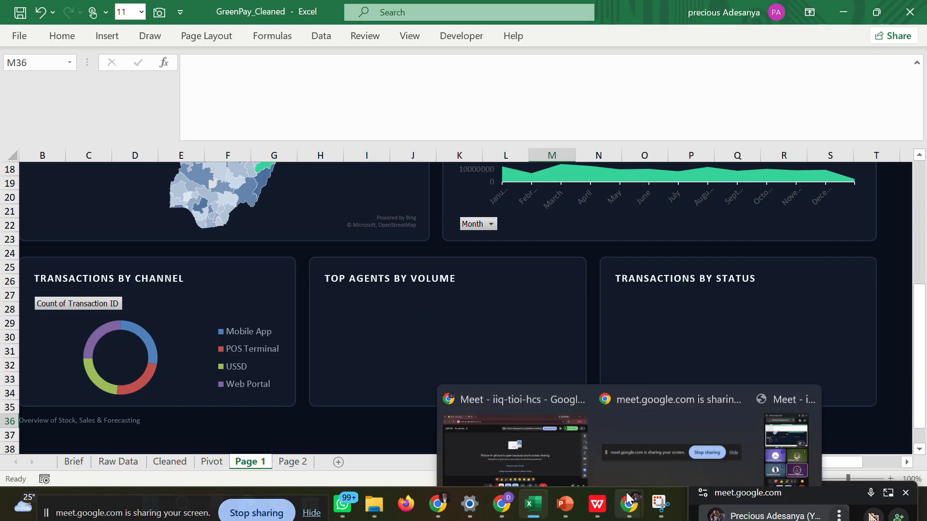
left_click(554, 420)
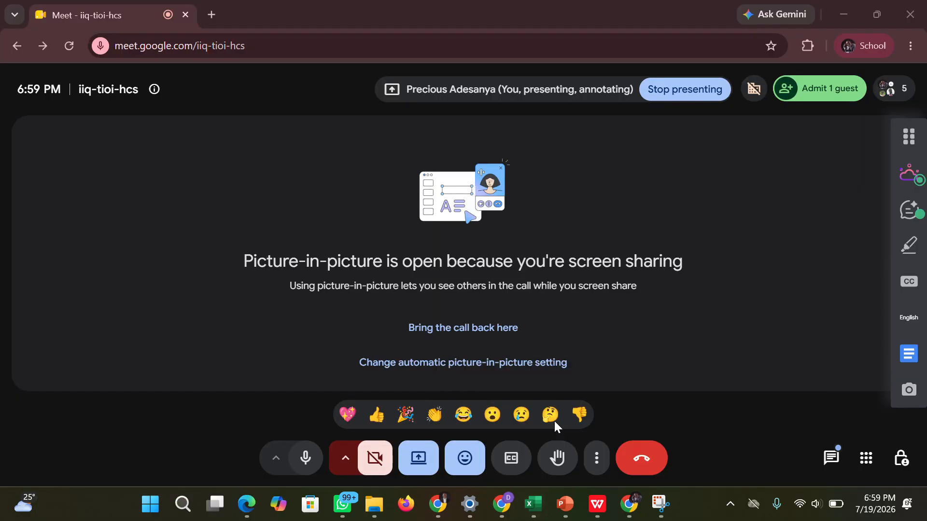
left_click(805, 102)
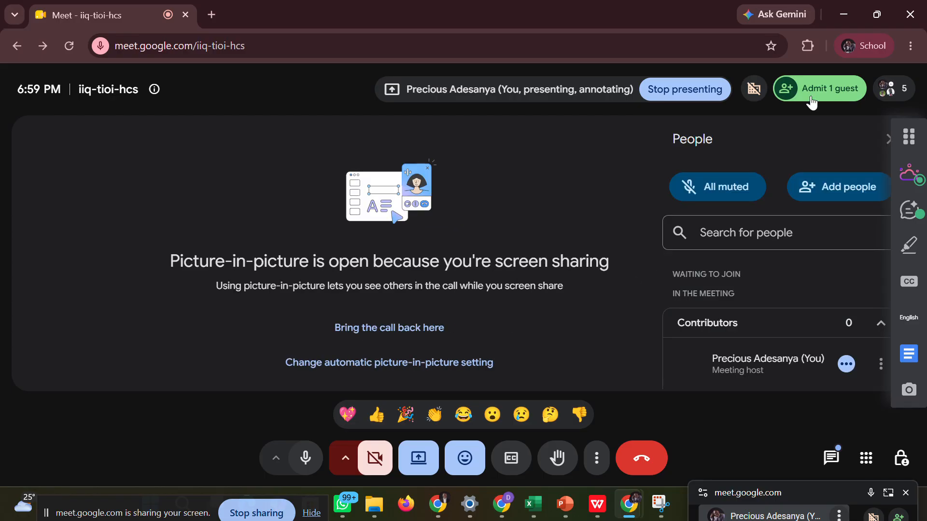
left_click(709, 171)
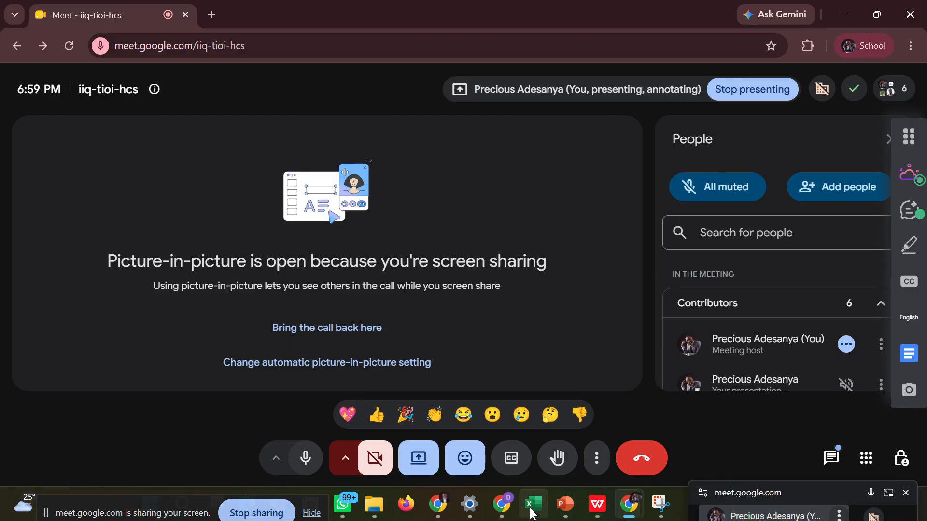
left_click(531, 459)
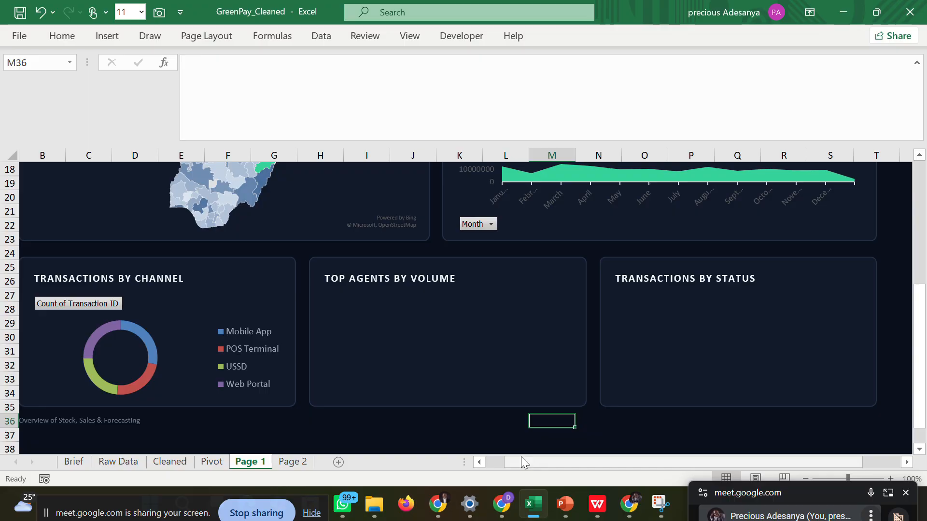
Fill the Mobile App slice of the Transactions by Channel doughnut with the custom color #38bdf8.
left_click(150, 347)
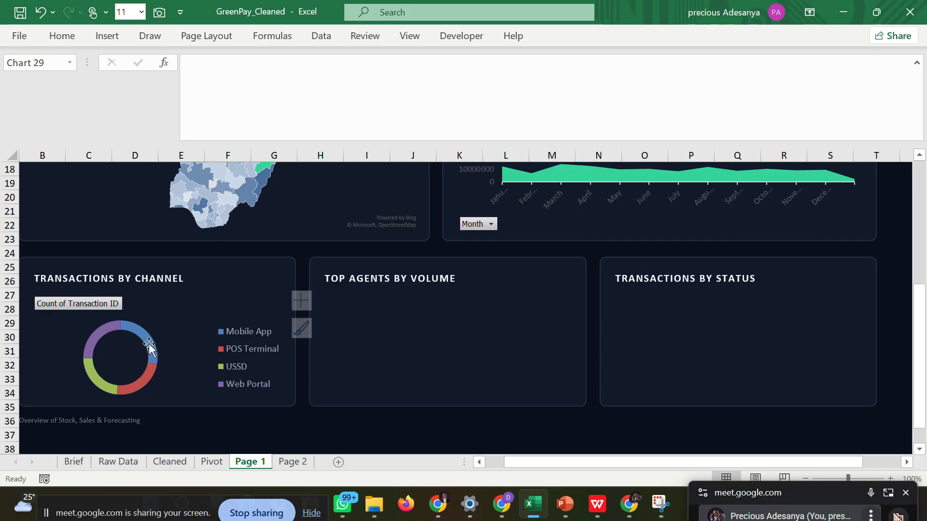
left_click(150, 346)
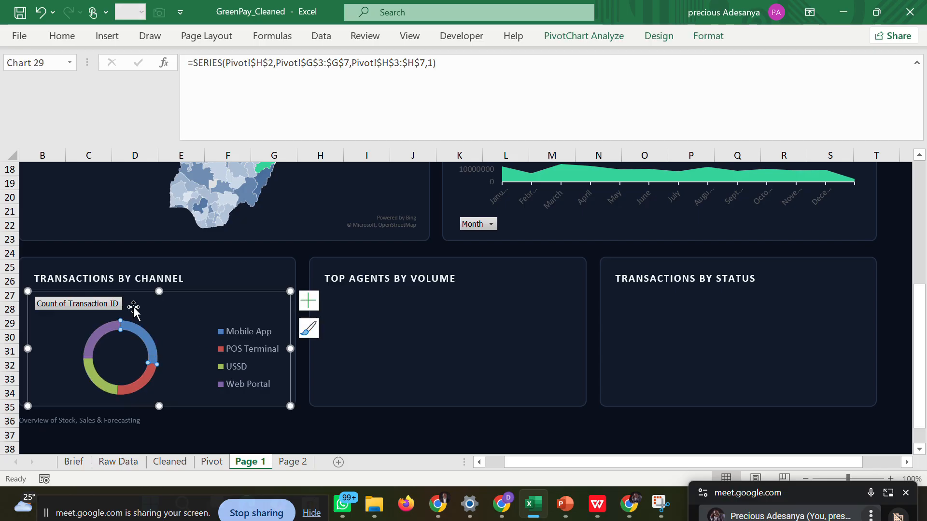
left_click(61, 36)
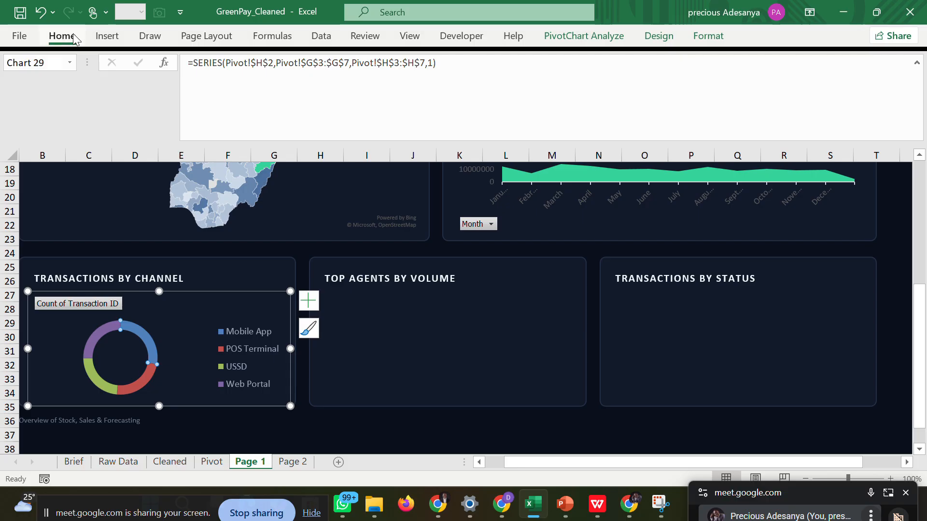
left_click(195, 88)
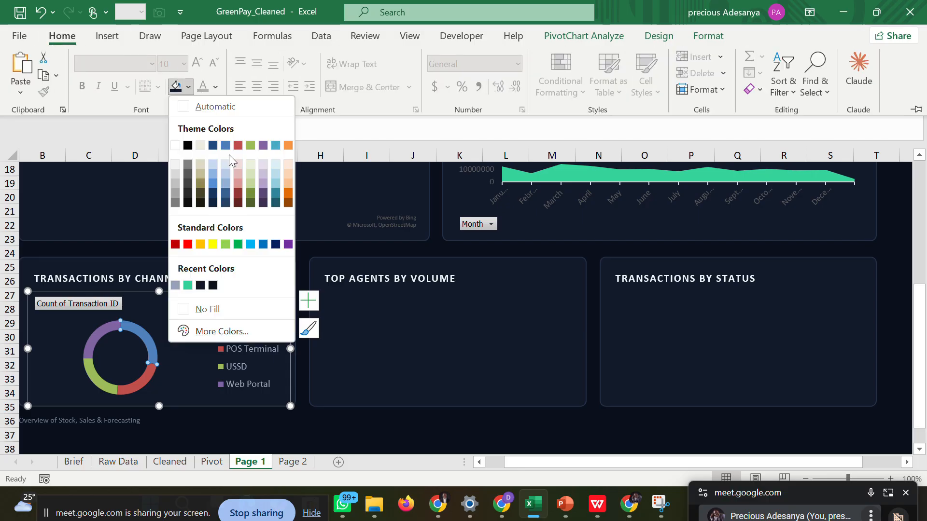
left_click(232, 332)
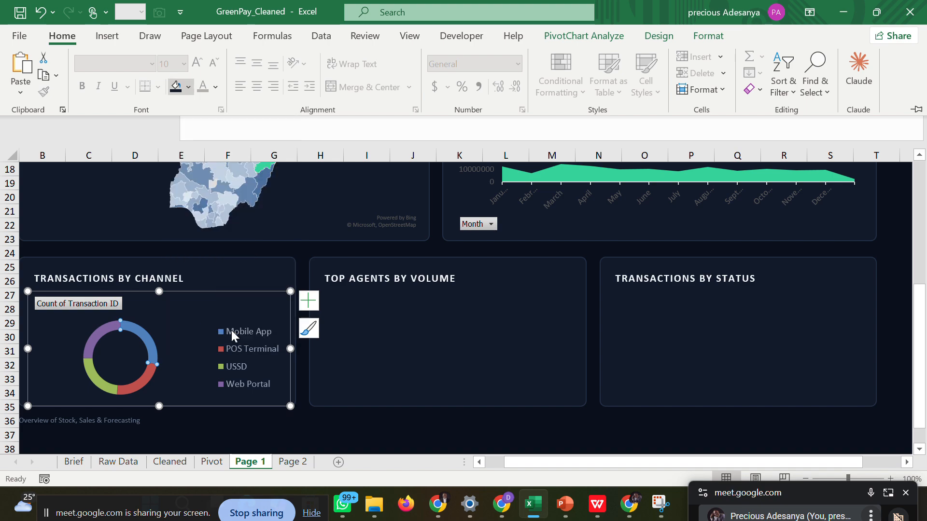
left_click(679, 107)
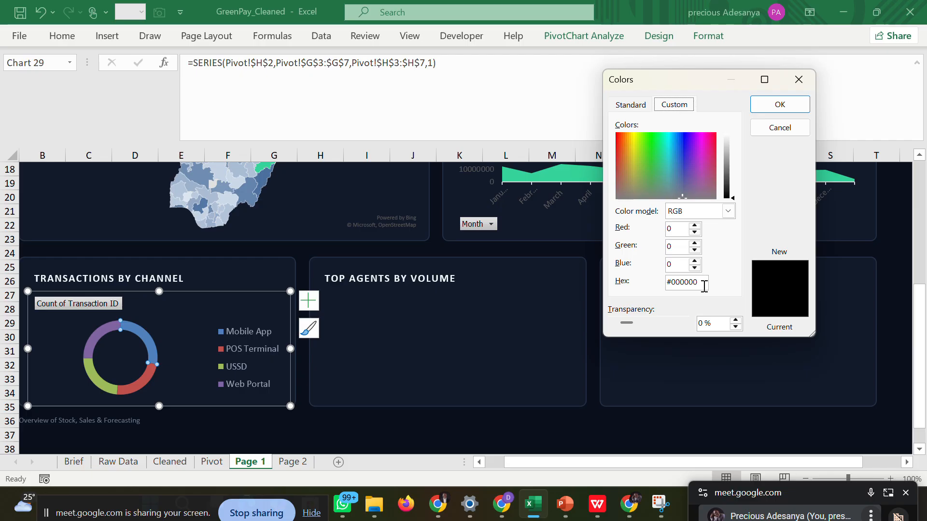
left_click_drag(704, 283, 662, 289)
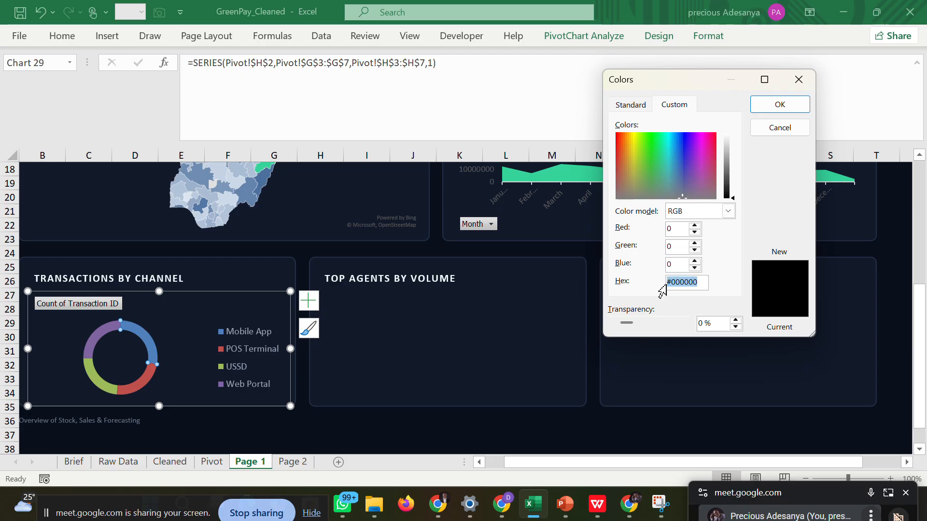
type("#38bdf8")
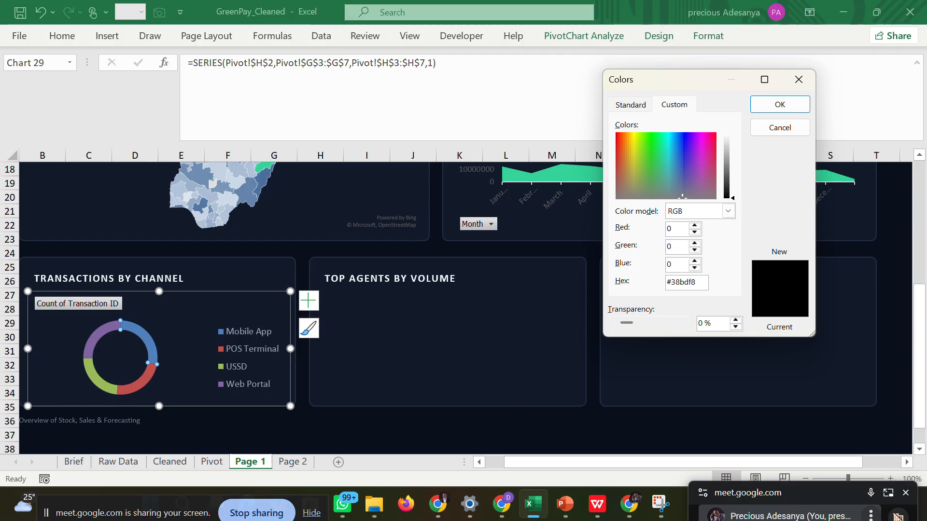
left_click(766, 103)
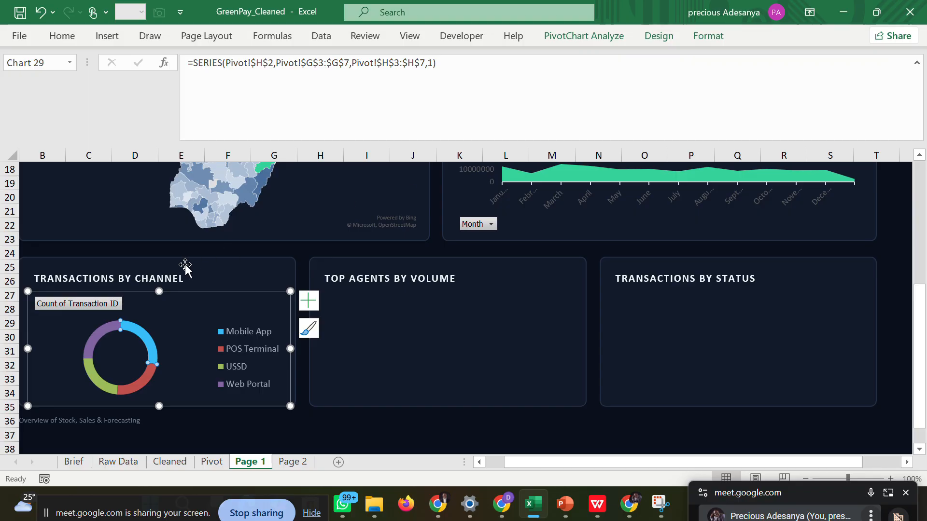
Fill the Web Portal slice of the doughnut with a custom periwinkle color whose hex code begins #818c.
left_click(95, 339)
left_click(68, 43)
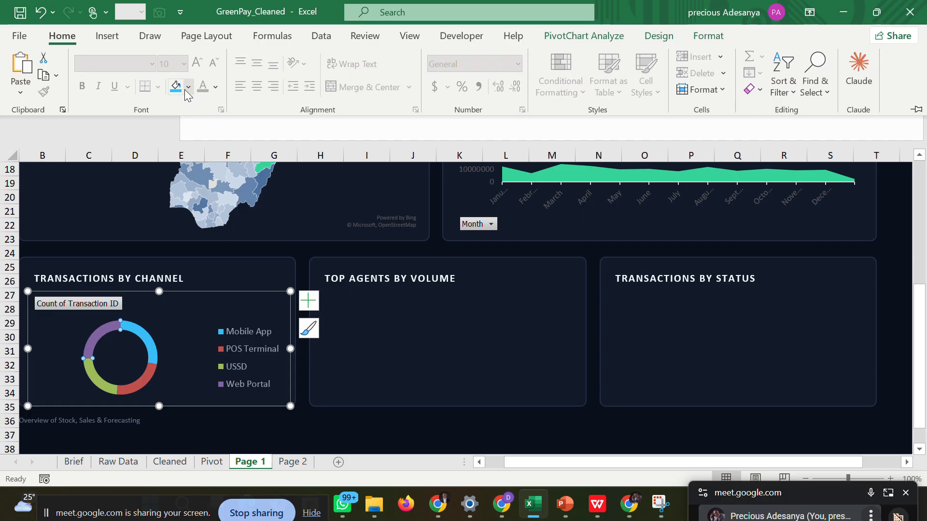
left_click(188, 87)
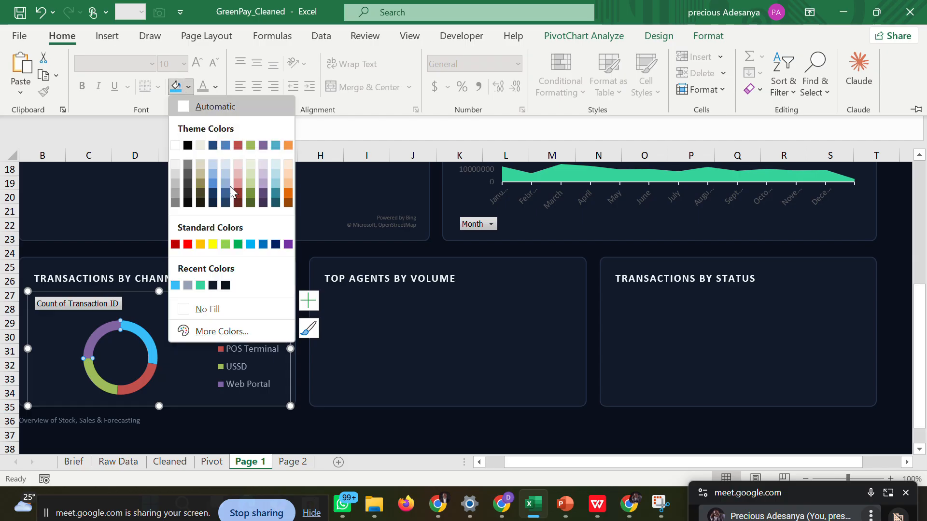
left_click(215, 333)
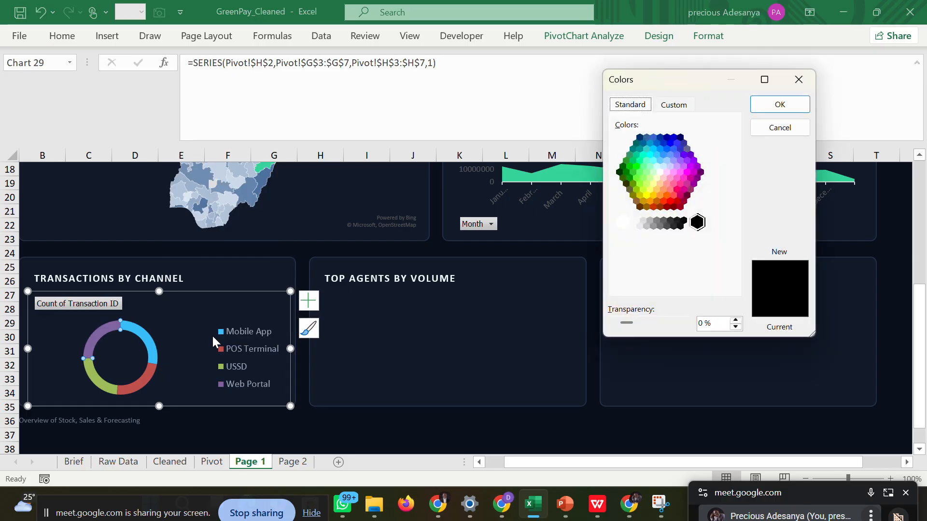
left_click(674, 105)
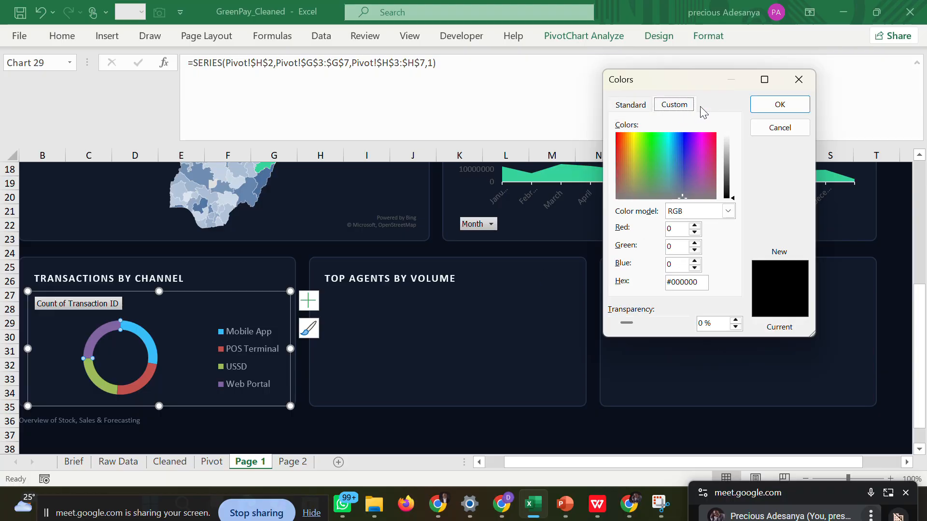
left_click(699, 282)
left_click_drag(700, 281, 674, 282)
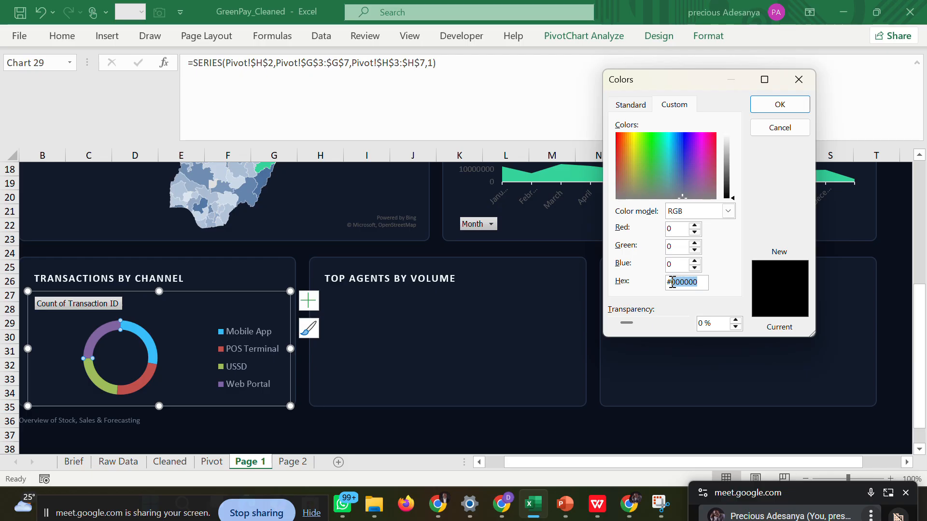
key("BackSpace")
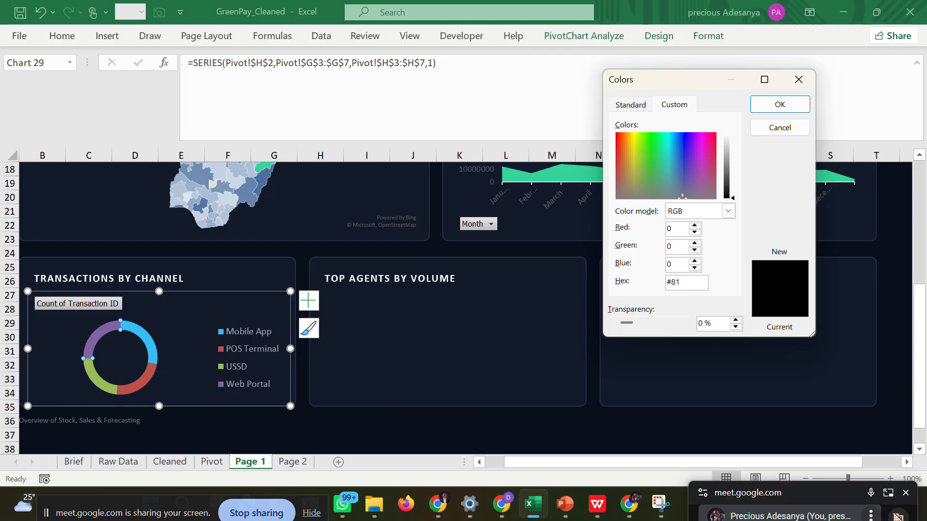
type("818cf8")
left_click(779, 104)
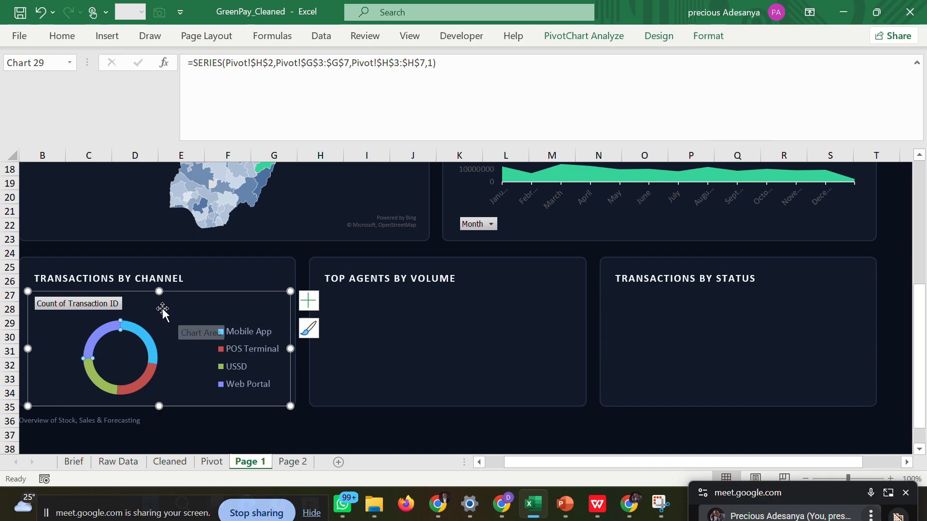
Fill the USSD slice of the doughnut with the custom slate color #475569.
left_click(97, 383)
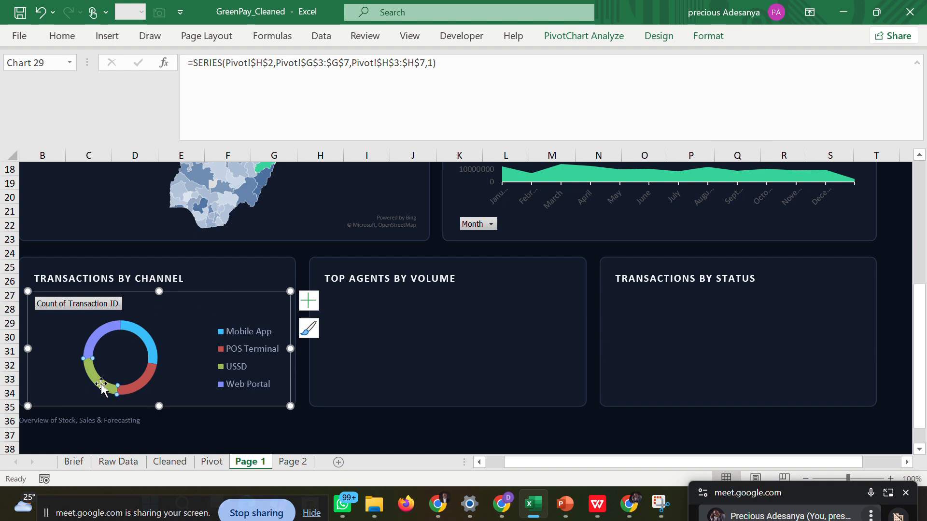
left_click(62, 36)
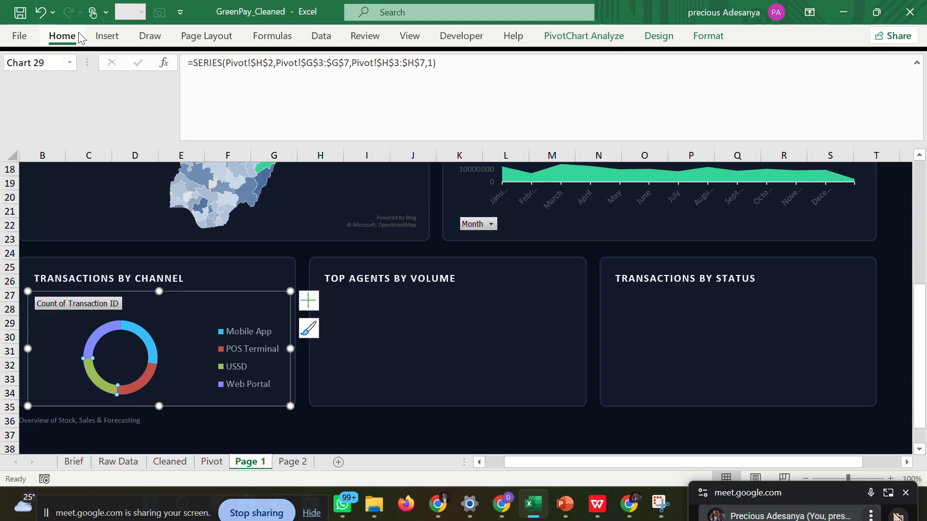
left_click(188, 86)
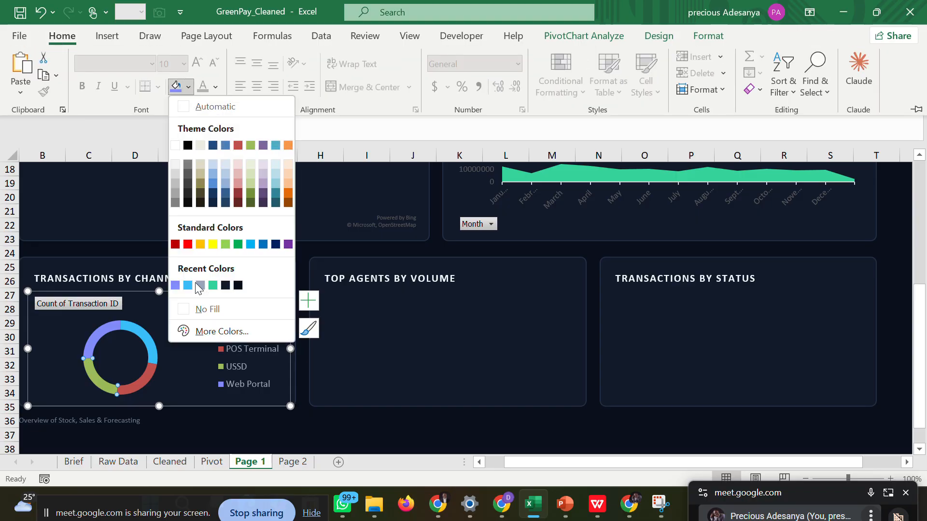
left_click(193, 332)
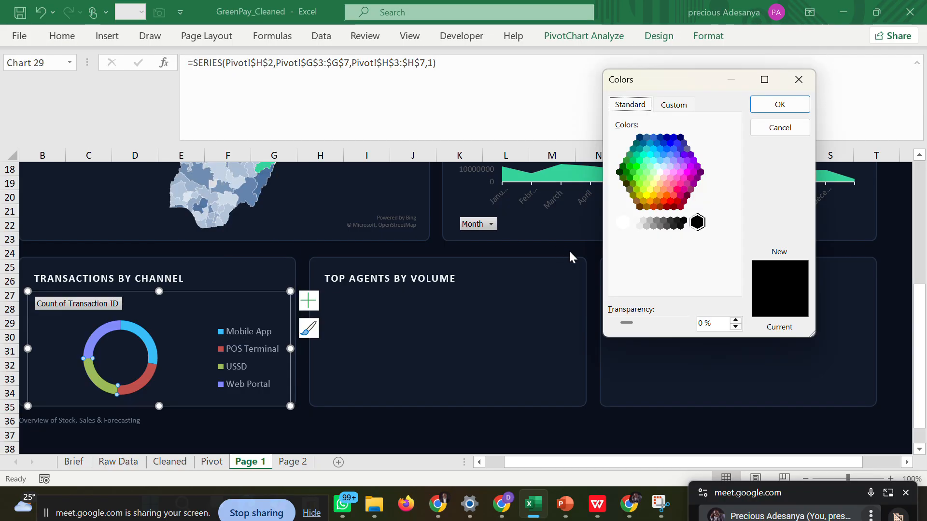
left_click(672, 105)
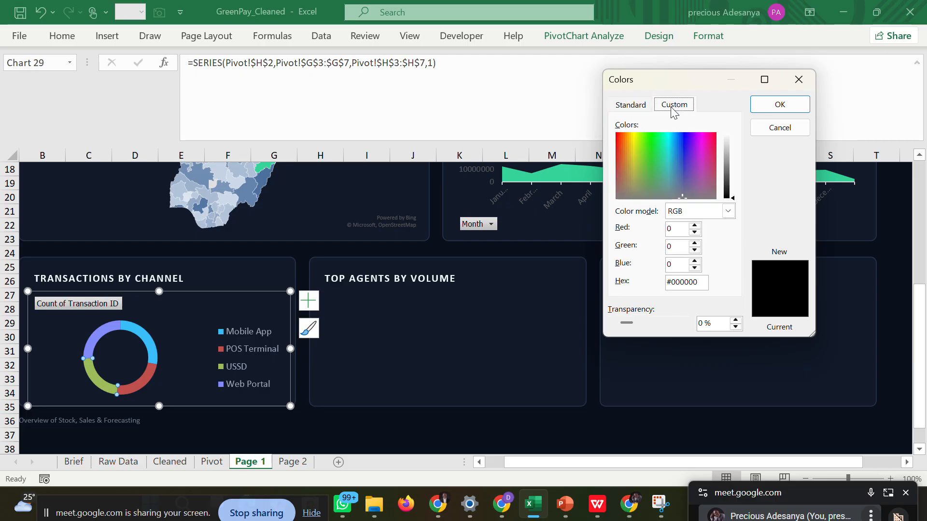
left_click(702, 282)
key("BackSpace")
key("BackSpace")
key("BackSpace")
key("BackSpace")
key("BackSpace")
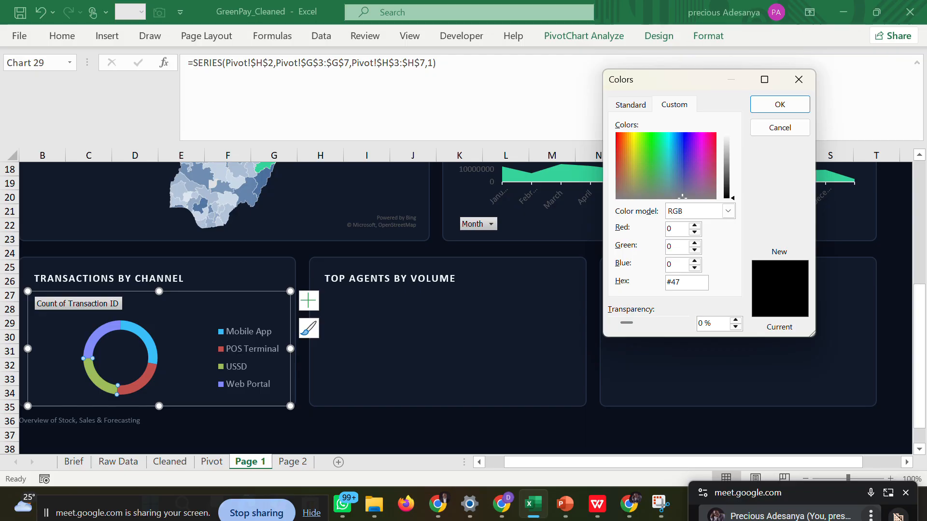
type("475569")
left_click(787, 105)
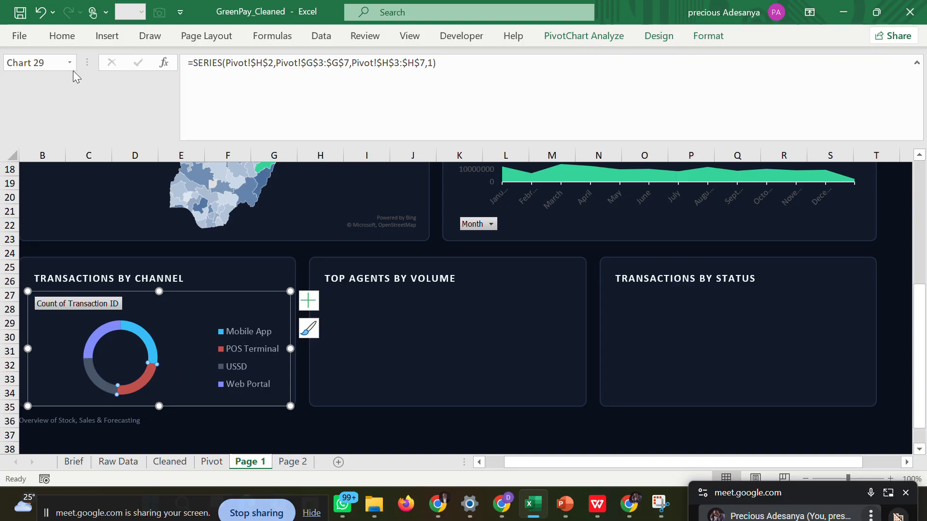
Fill the POS Terminal slice of the doughnut with the recently used green and deselect the chart.
left_click(68, 41)
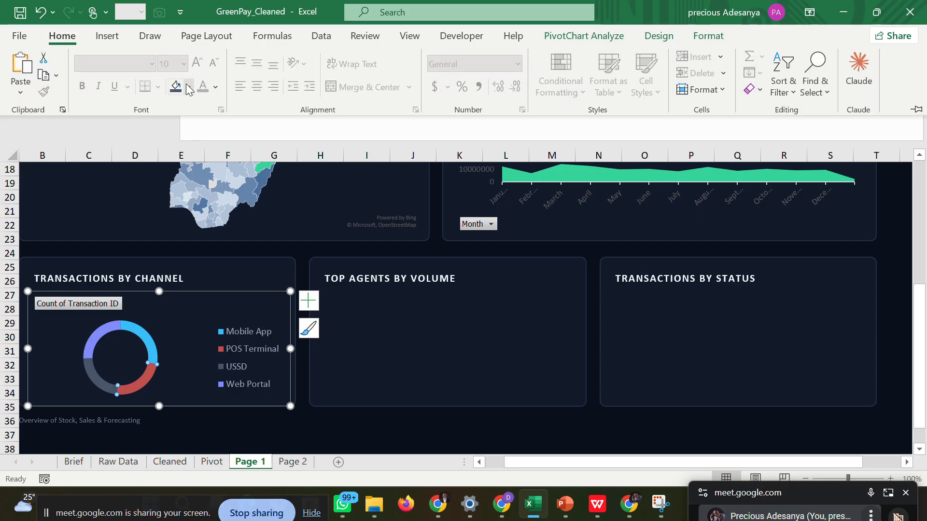
left_click(189, 87)
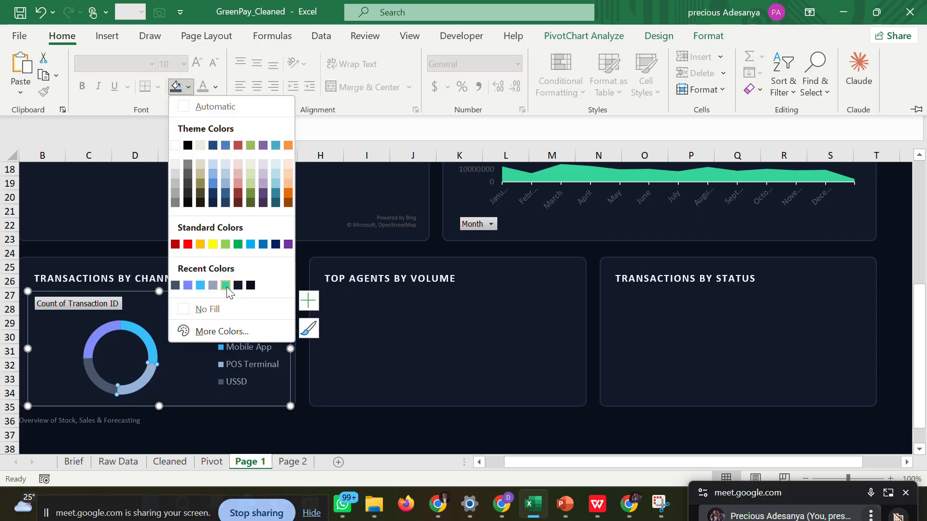
left_click(225, 286)
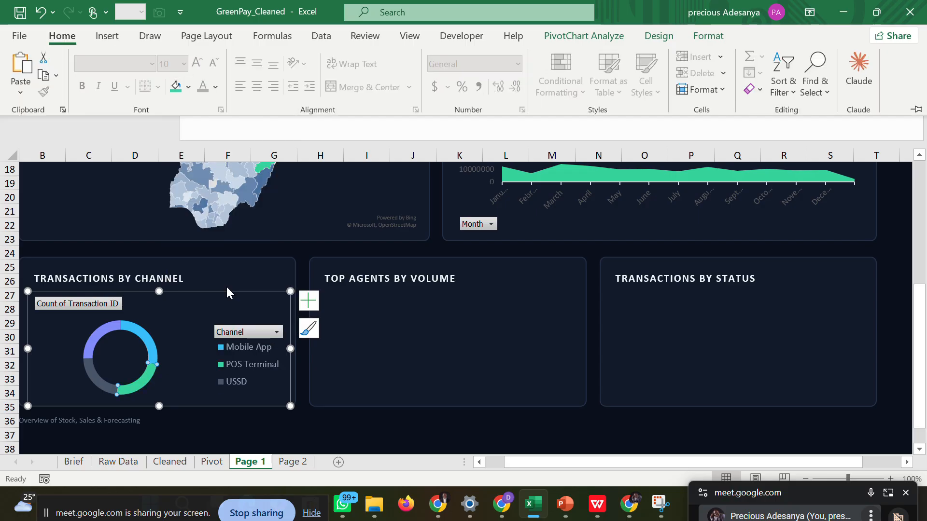
left_click(321, 415)
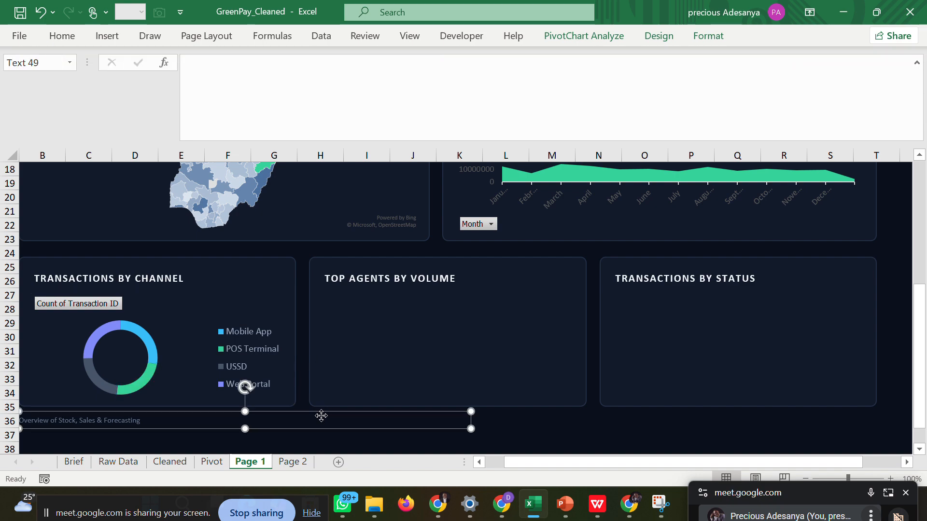
left_click(525, 434)
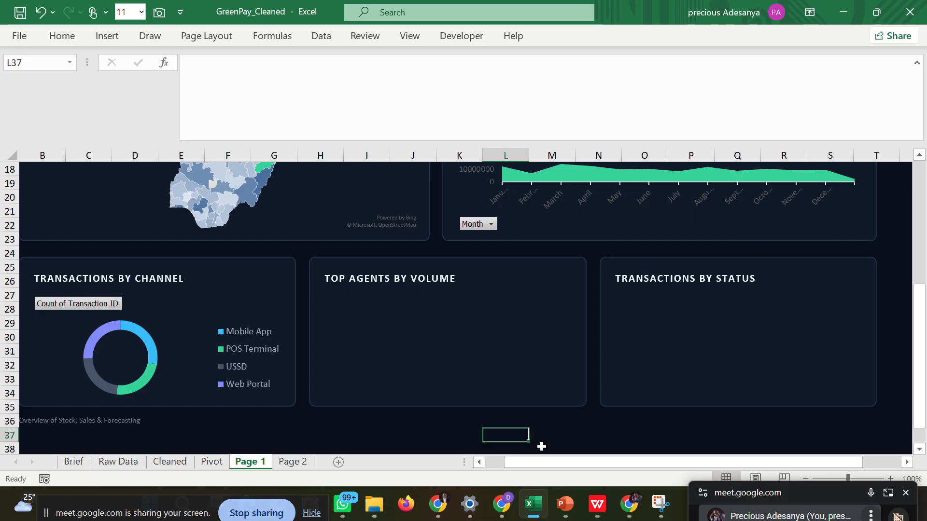
Check the Transactions by Status chart in the dashboard wireframe in WPS, and return to the matching card in Excel.
left_click(597, 503)
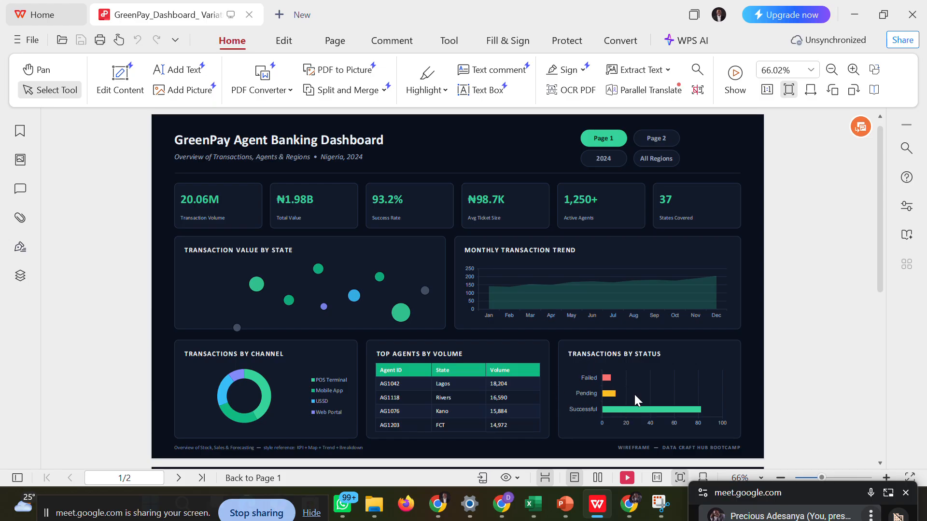
mouse_move(532, 505)
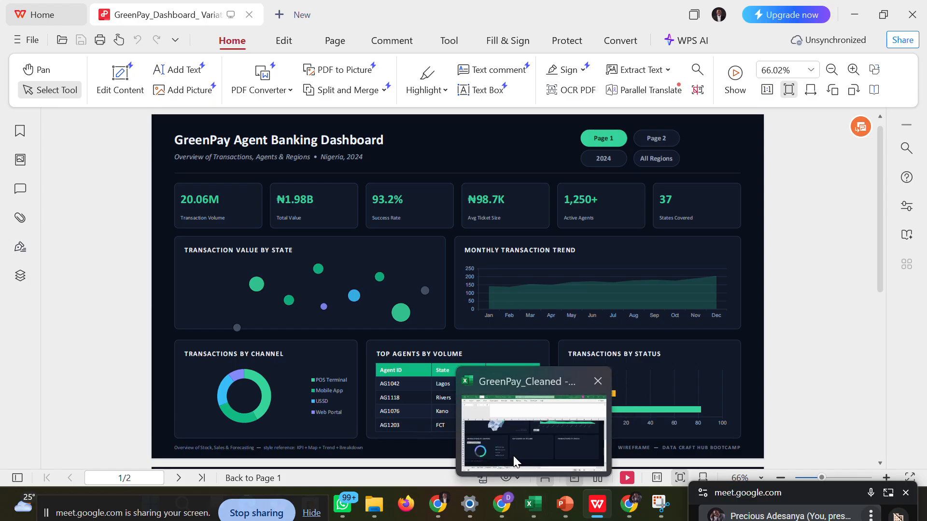
left_click(513, 456)
left_click(615, 340)
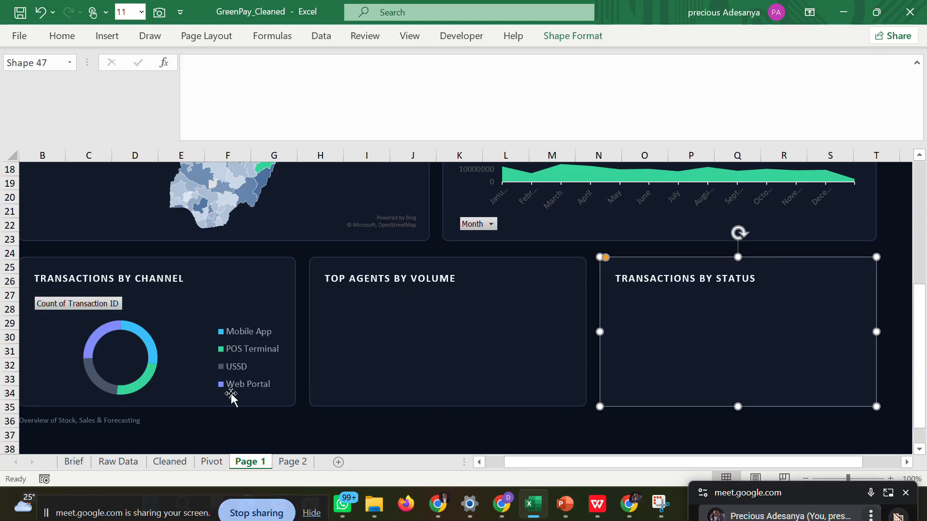
On the Pivot sheet, delete the leftover doughnut chart and insert a Clustered Bar chart from the Transactions By Status data.
left_click(210, 463)
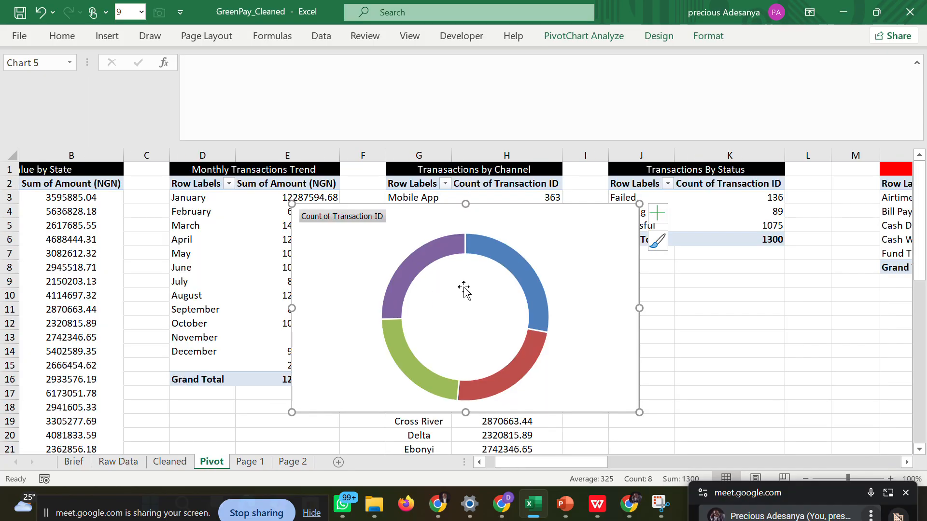
key("Delete")
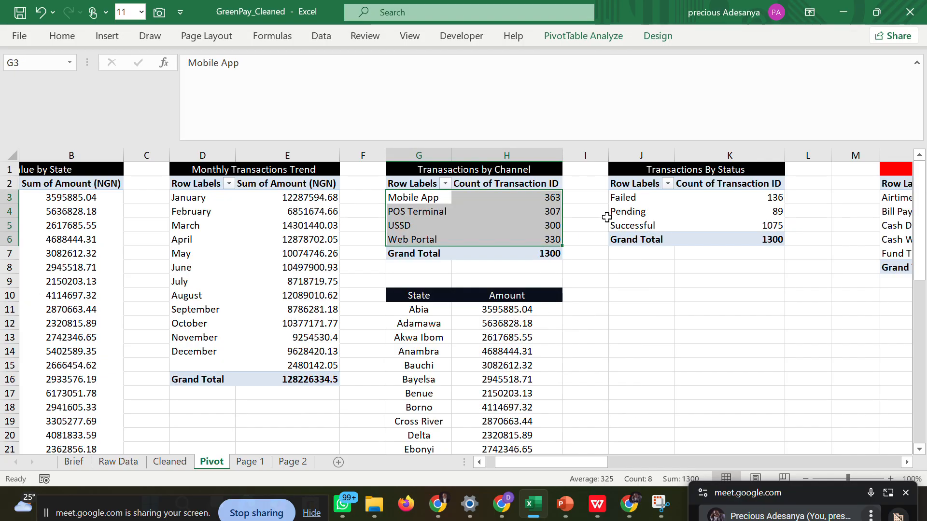
left_click(633, 201)
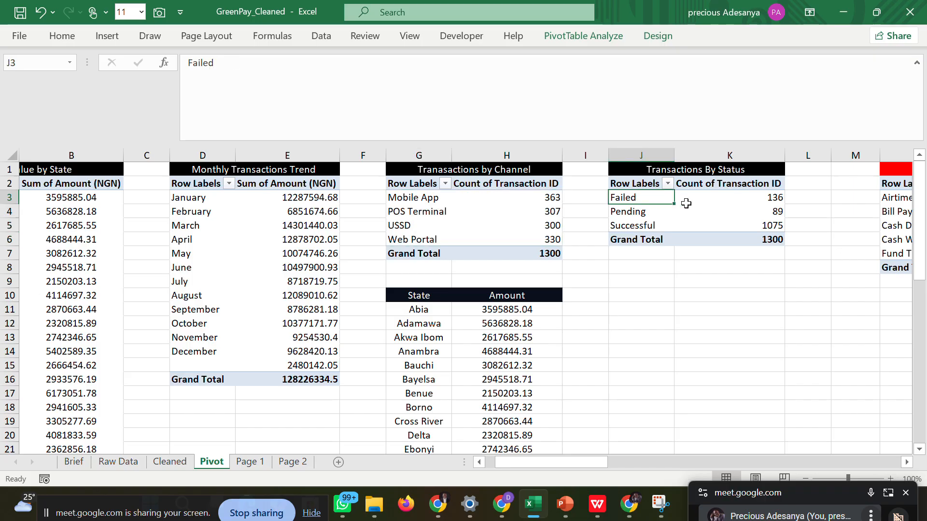
mouse_move(686, 204)
left_mouse_down()
mouse_move(741, 216)
mouse_move(679, 209)
left_mouse_up()
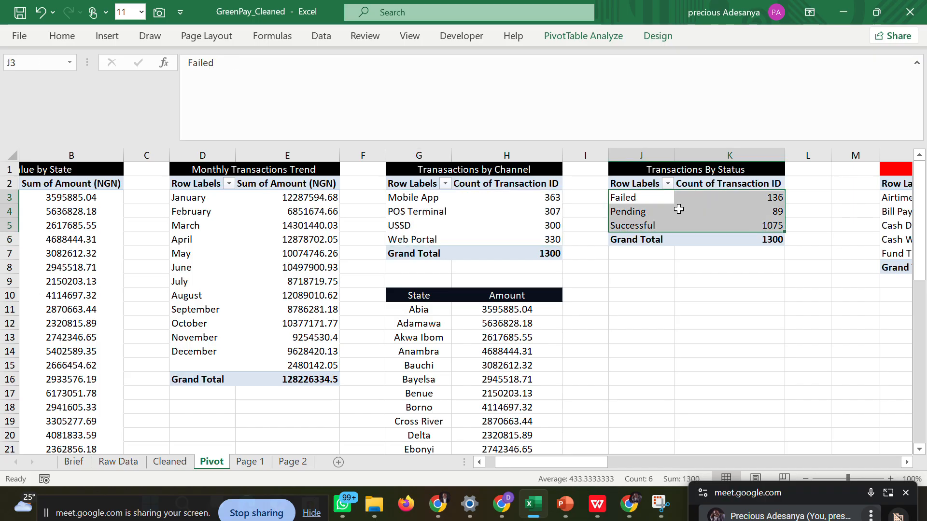
left_click(114, 41)
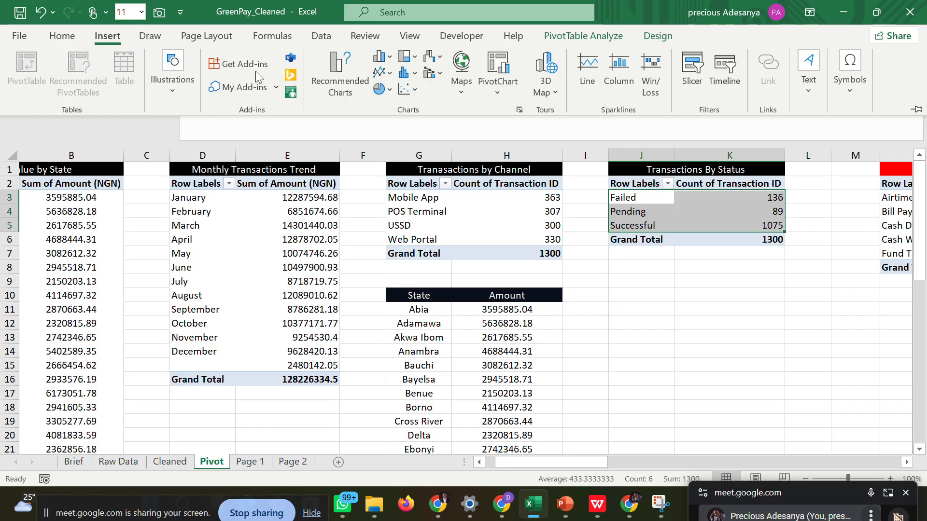
left_click(340, 81)
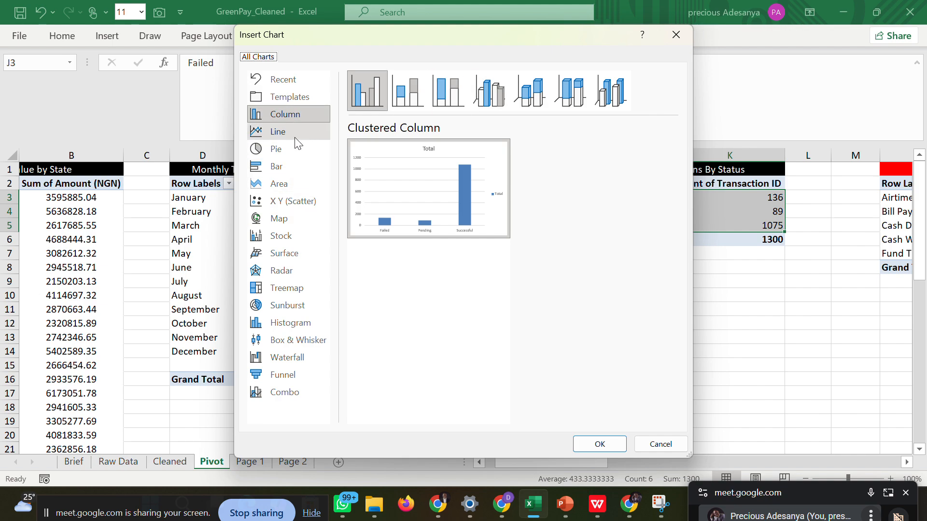
left_click(279, 164)
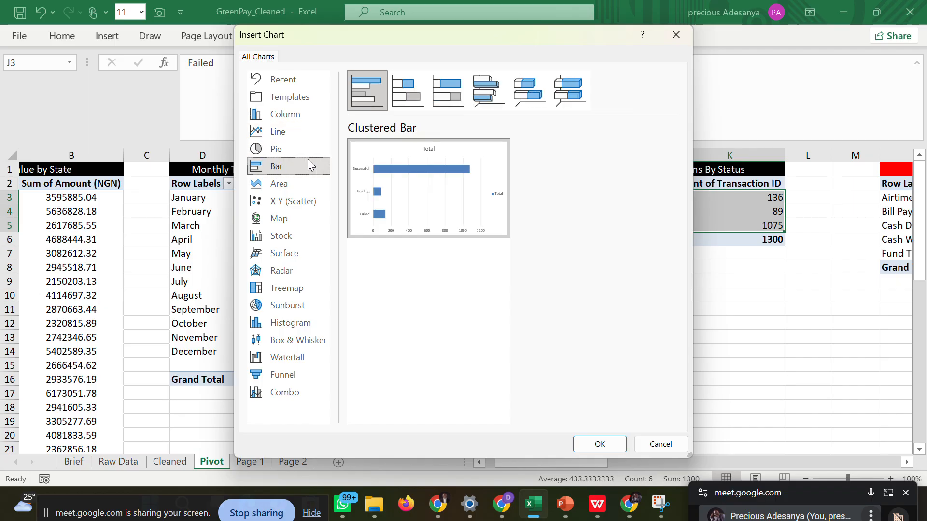
left_click(595, 443)
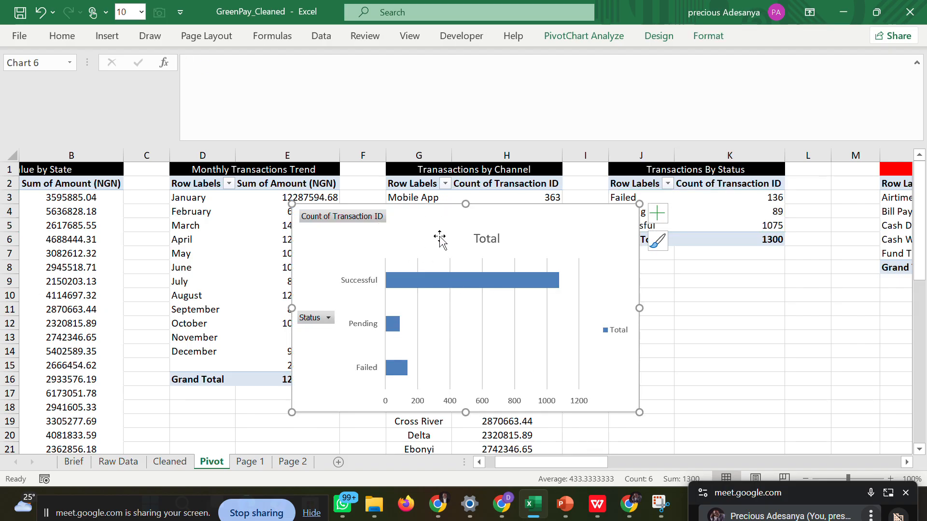
Remove the title, vertical gridlines and legend from the status bar chart.
left_click(493, 238)
key("Delete")
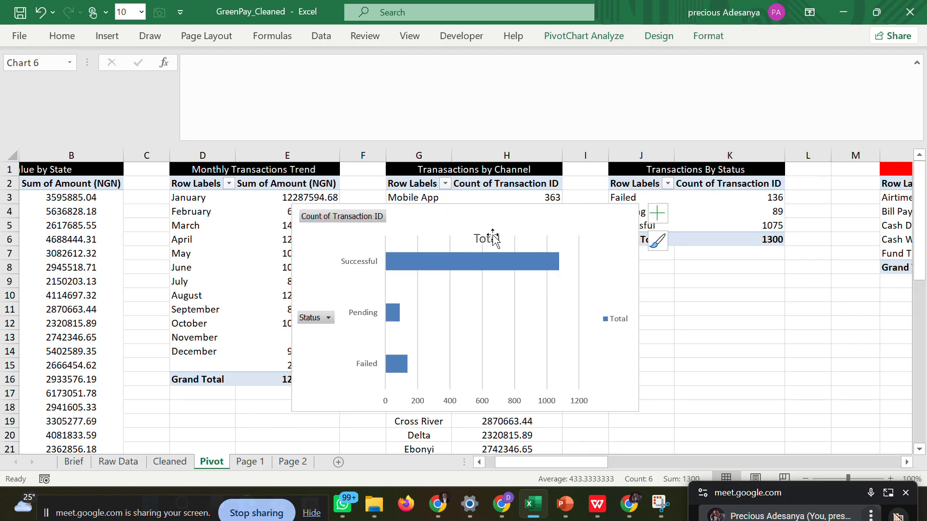
double_click(450, 299)
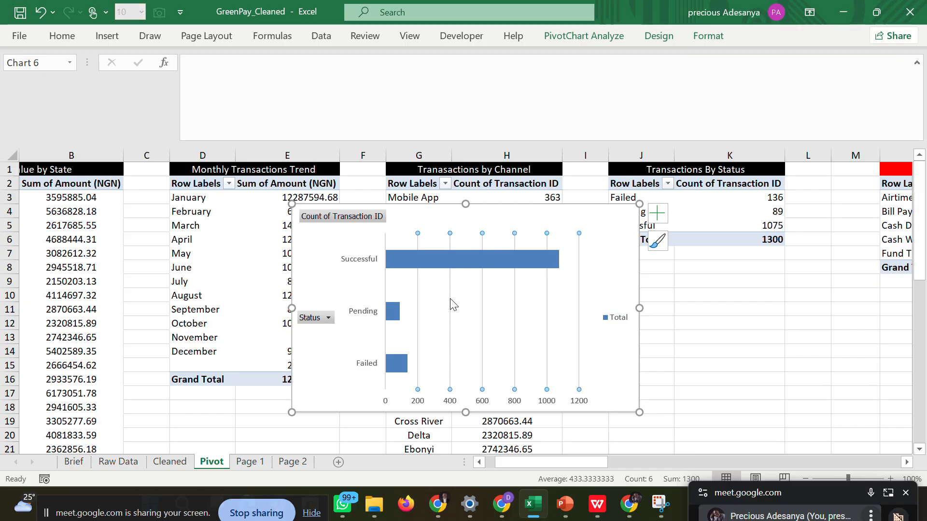
key("Escape")
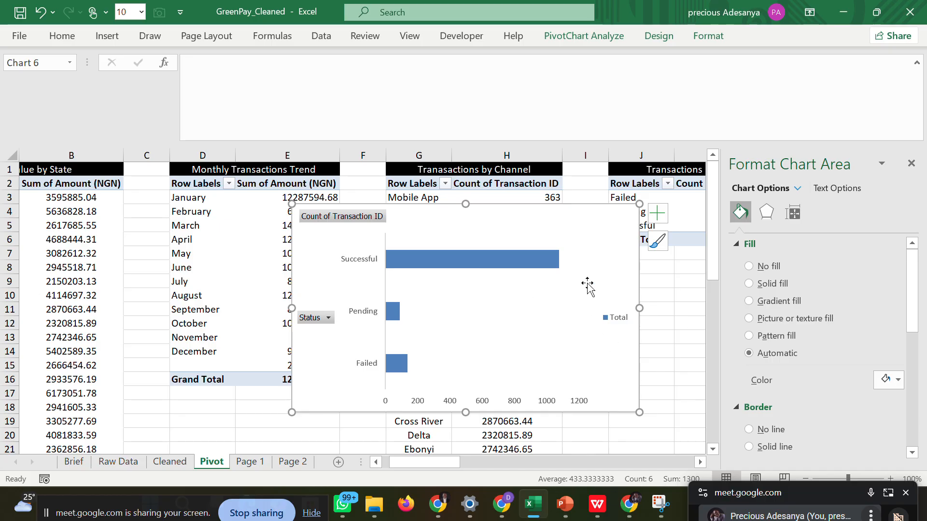
left_click(613, 319)
key("Delete")
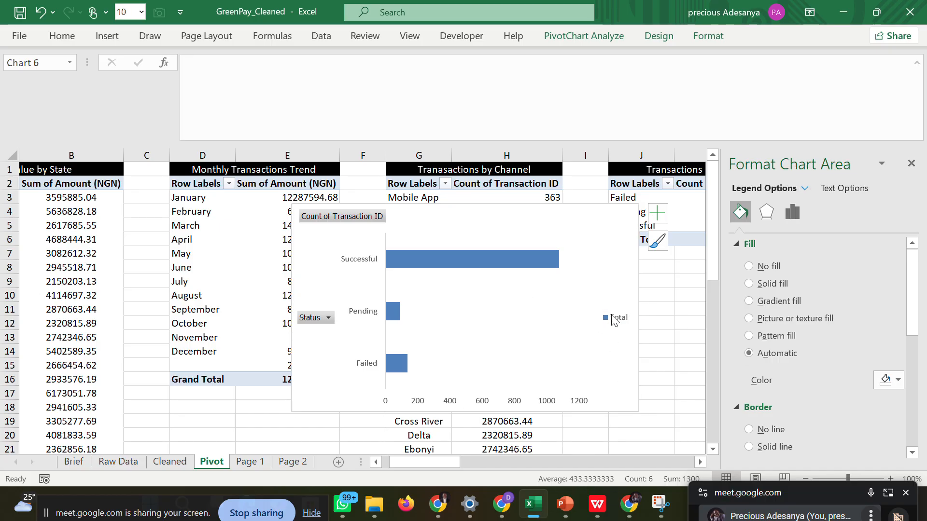
left_click(911, 166)
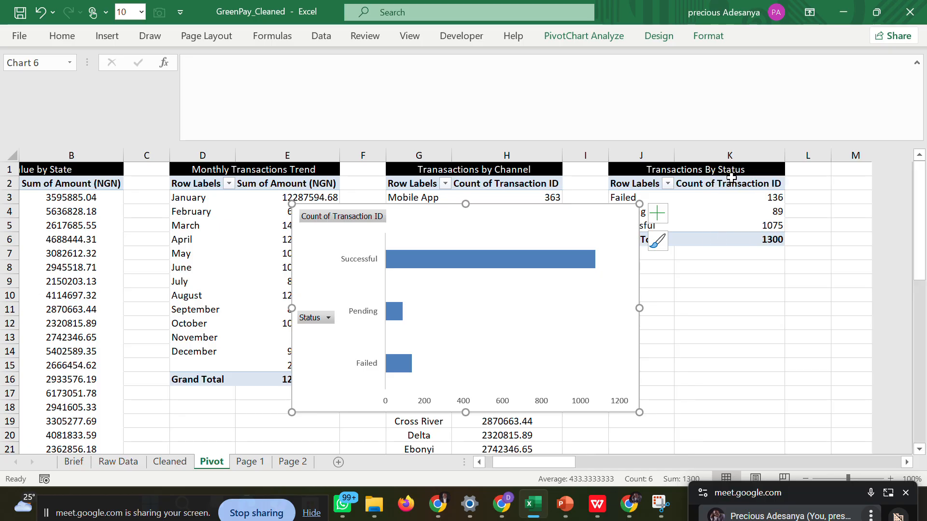
Copy the status bar chart from the Pivot sheet and paste it onto Page 1.
right_click(610, 219)
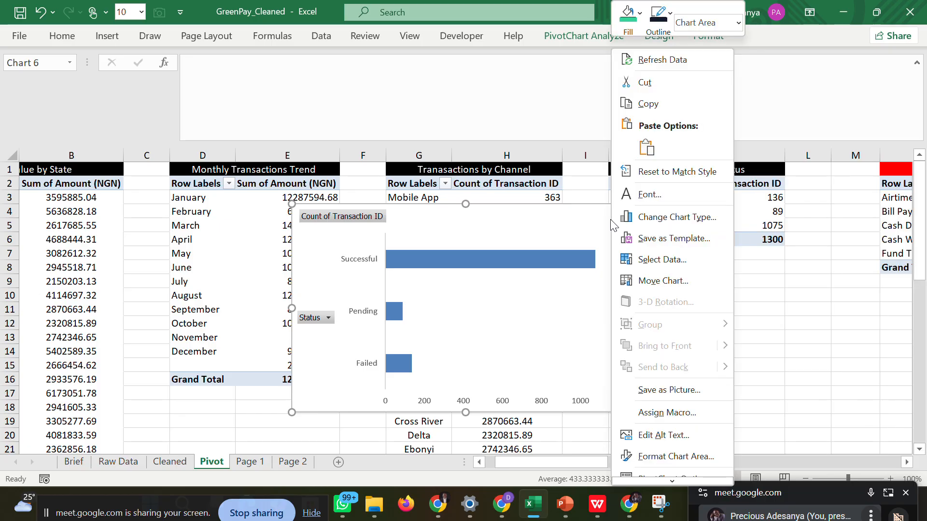
left_click(645, 101)
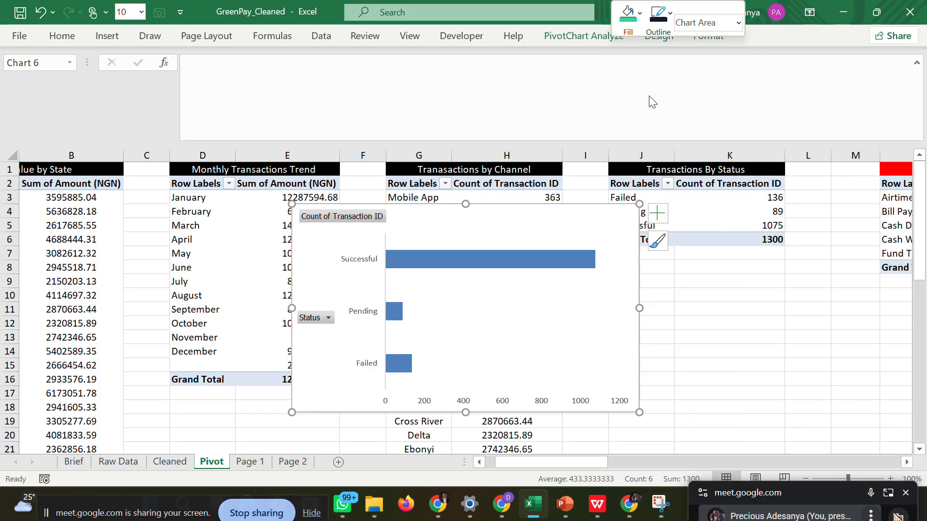
left_click(250, 461)
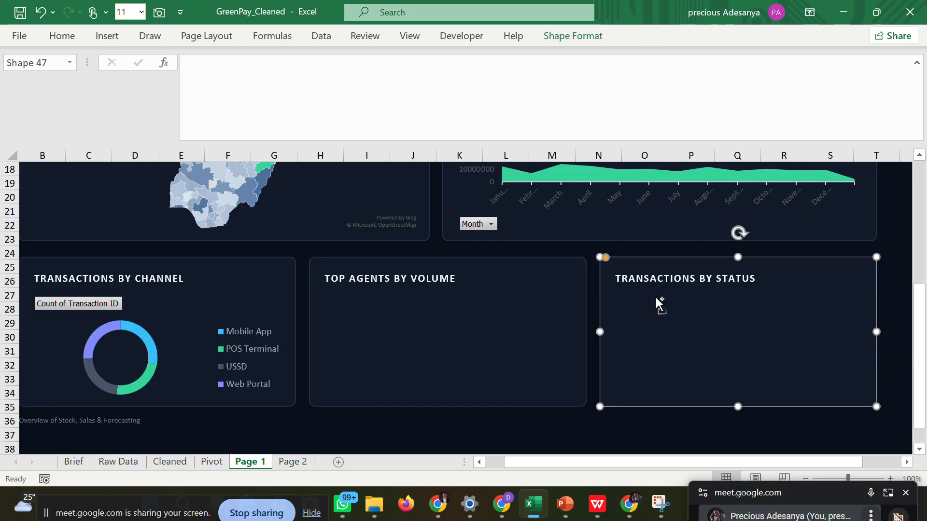
key("ctrl+v")
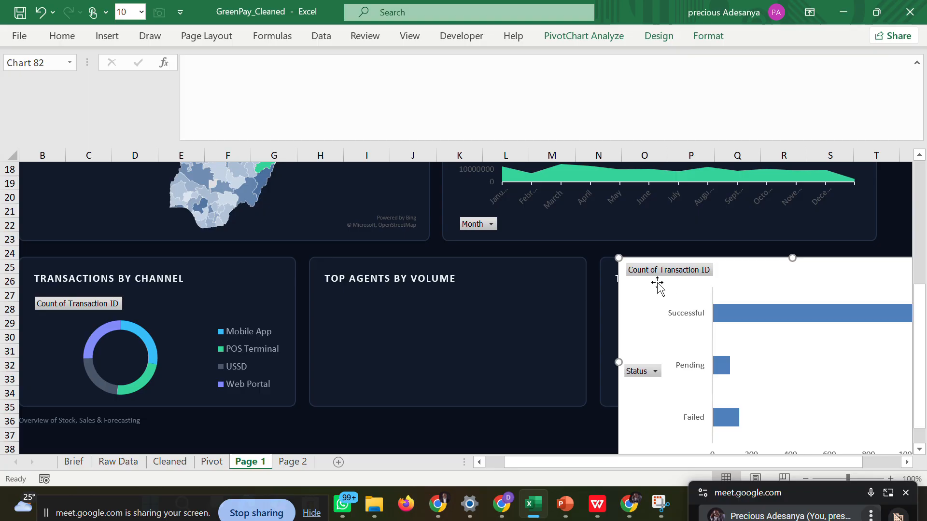
Shrink the pasted bar chart, shift its plot area slightly, and fit it inside the Transactions by Status card below the heading.
left_click_drag(577, 260, 523, 223)
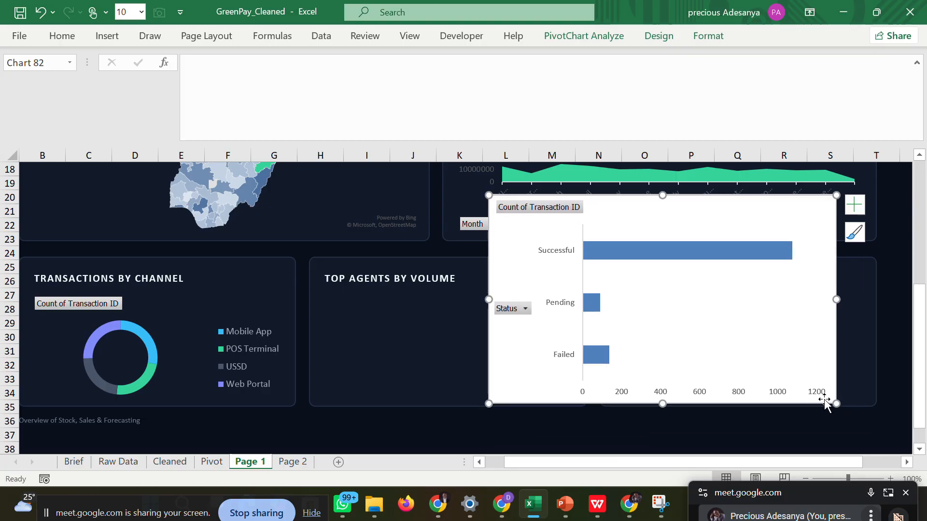
left_click_drag(835, 402, 799, 305)
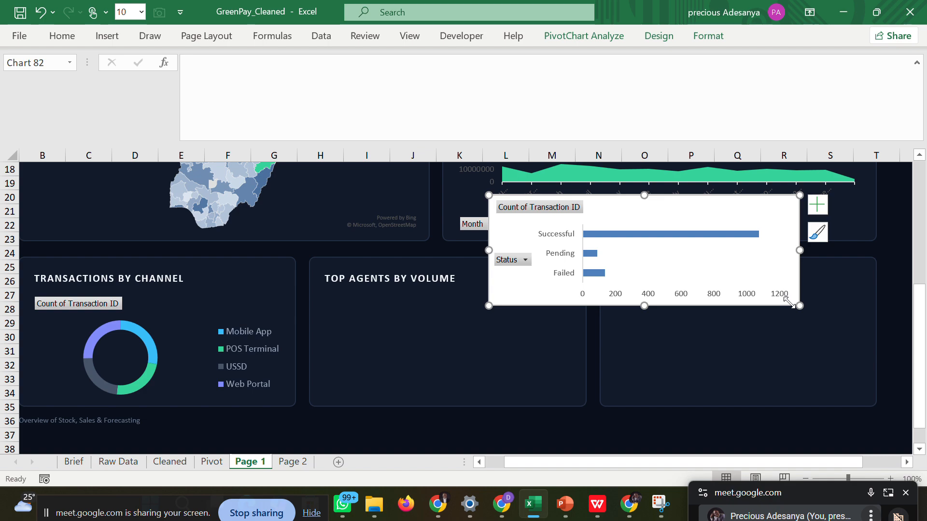
left_click_drag(740, 276, 868, 363)
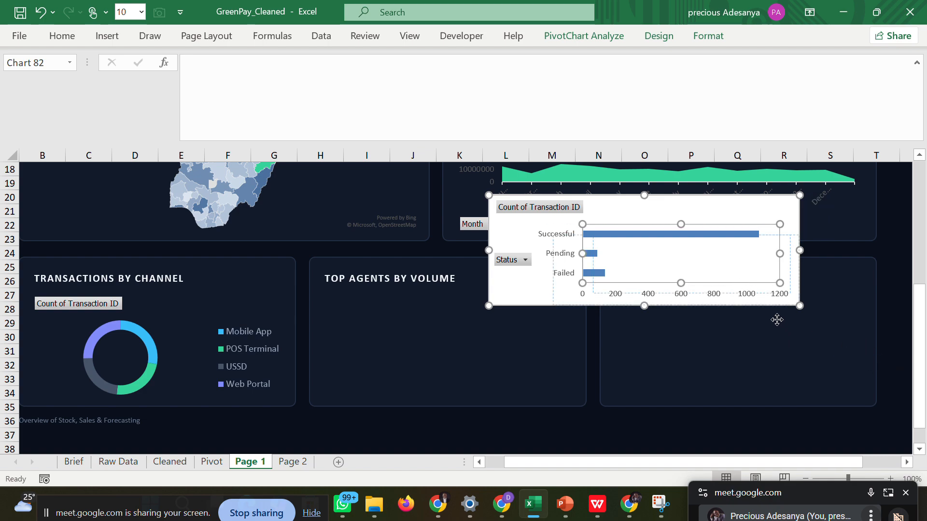
left_click_drag(755, 302, 757, 302)
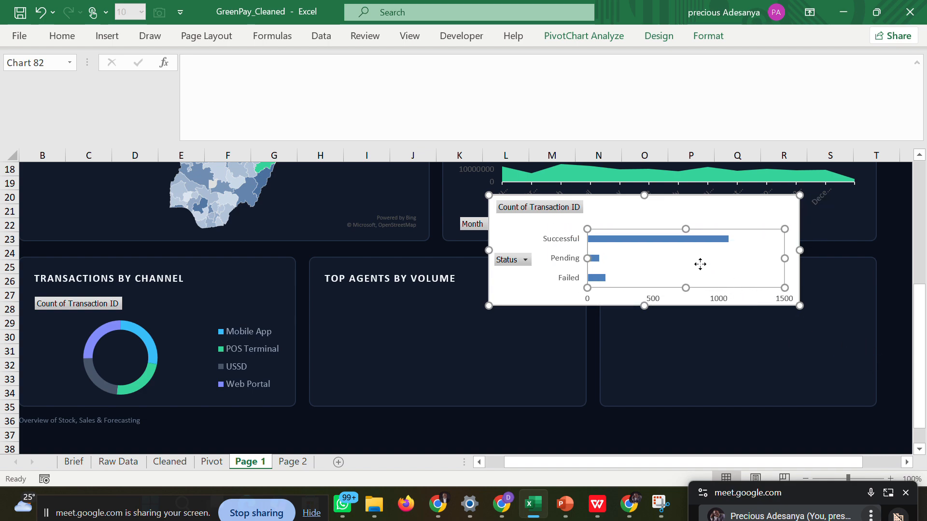
left_click_drag(699, 263, 688, 258)
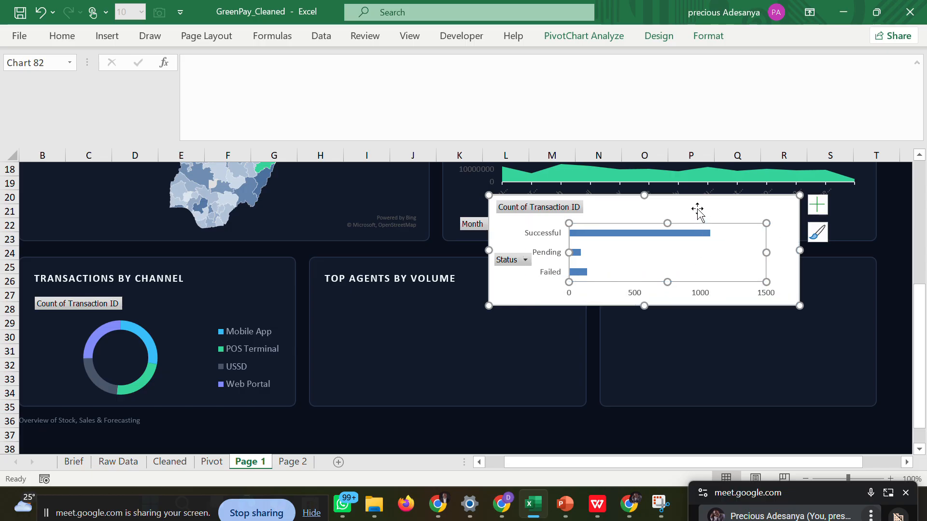
left_click_drag(707, 202, 826, 295)
mouse_move(883, 340)
left_mouse_down()
mouse_move(842, 338)
mouse_move(870, 343)
left_mouse_up()
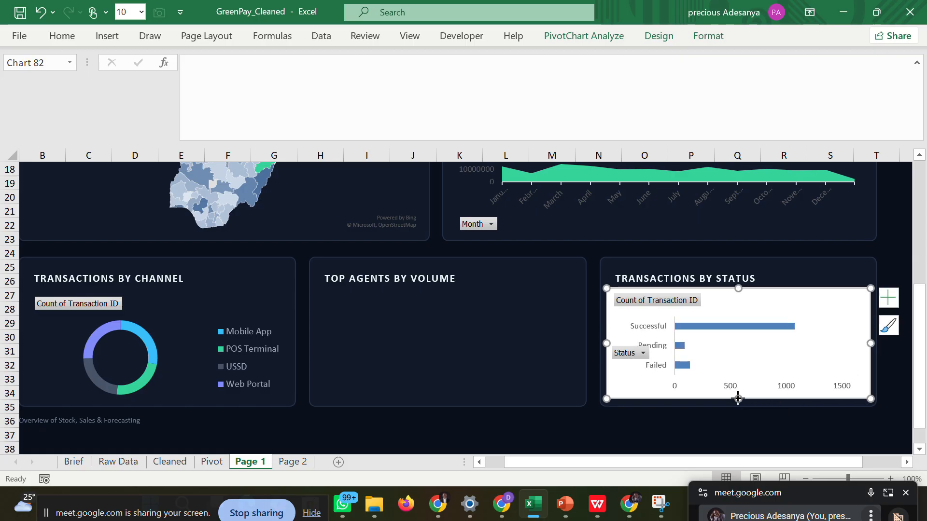
left_click_drag(738, 399, 738, 403)
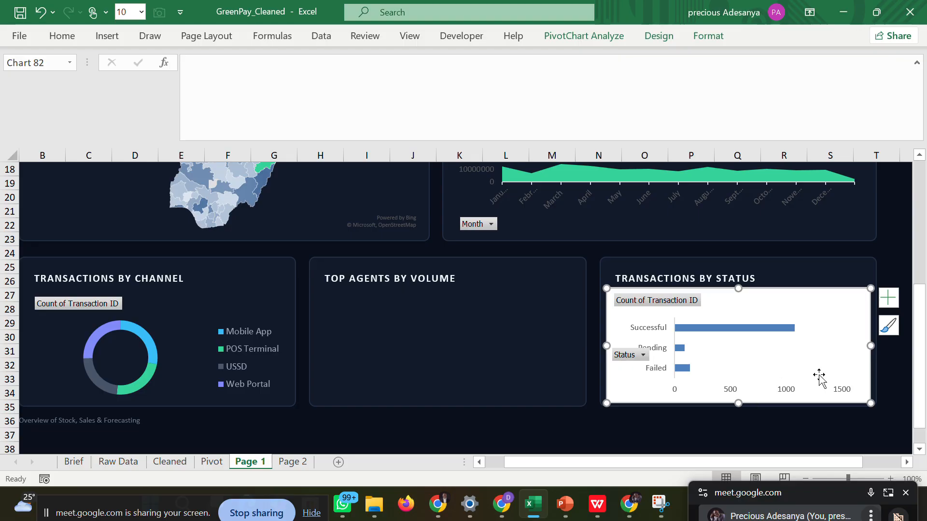
Give the status bar chart's area no fill and no border line, and deselect the chart.
double_click(854, 372)
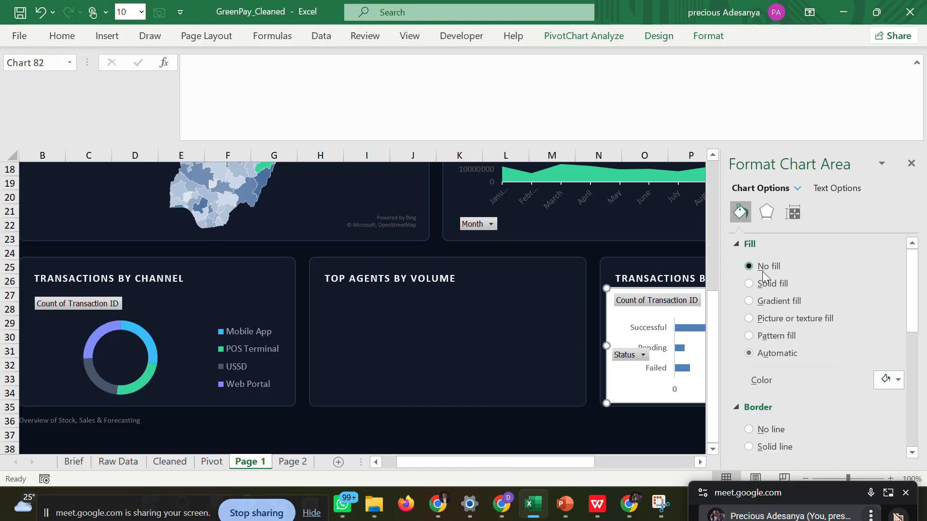
left_click(763, 270)
left_click(750, 400)
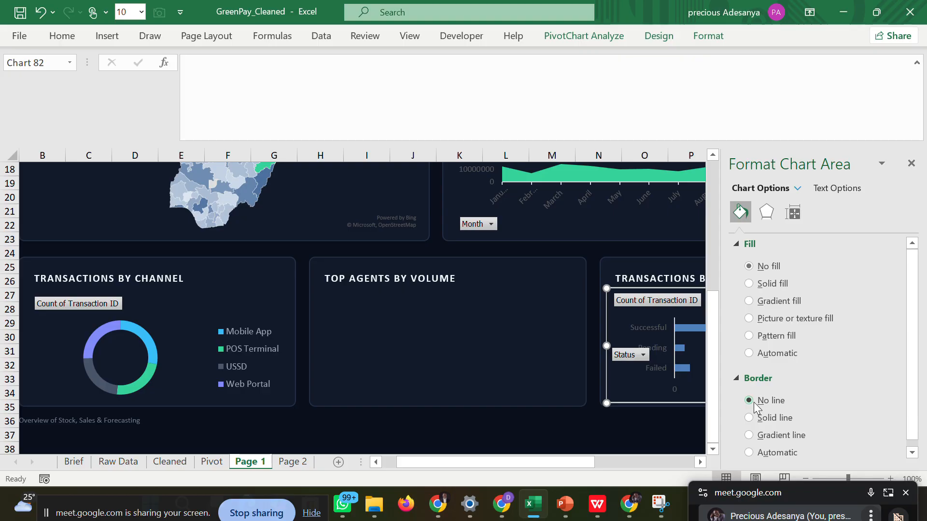
left_click(912, 163)
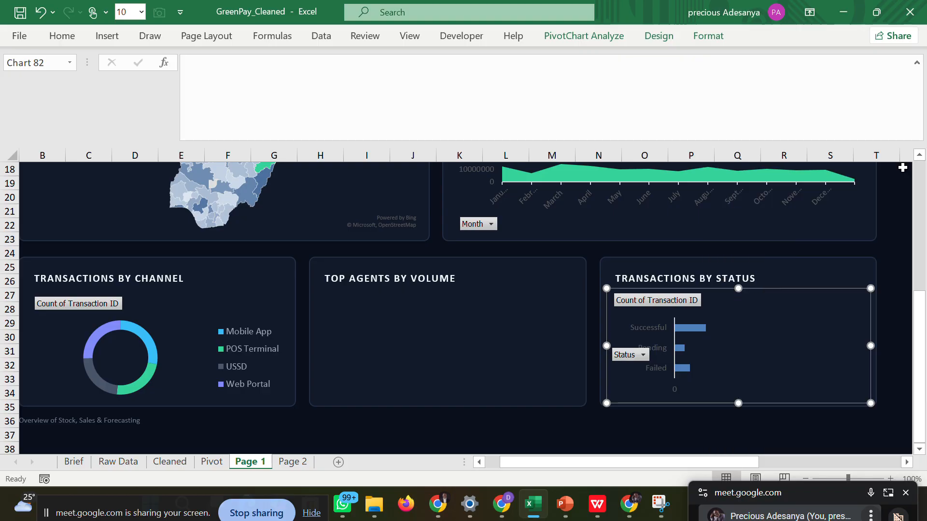
left_click(897, 257)
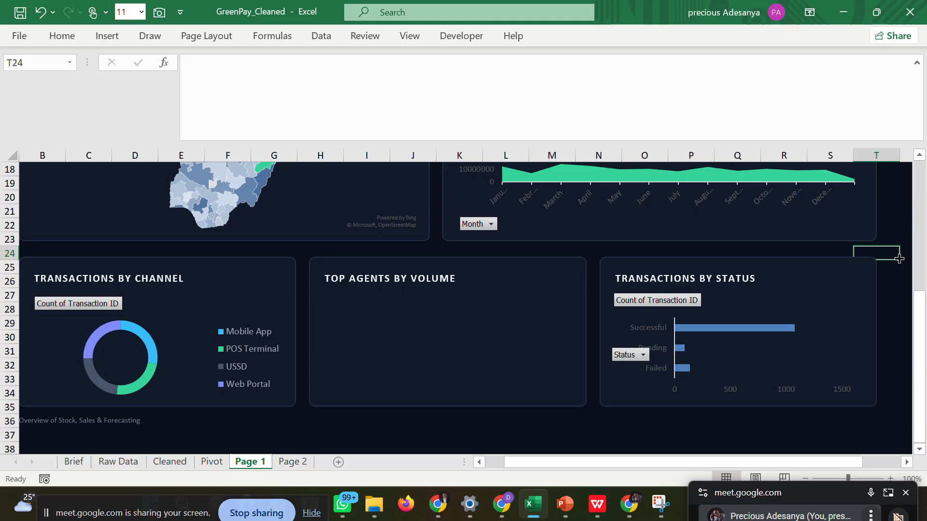
left_click(683, 298)
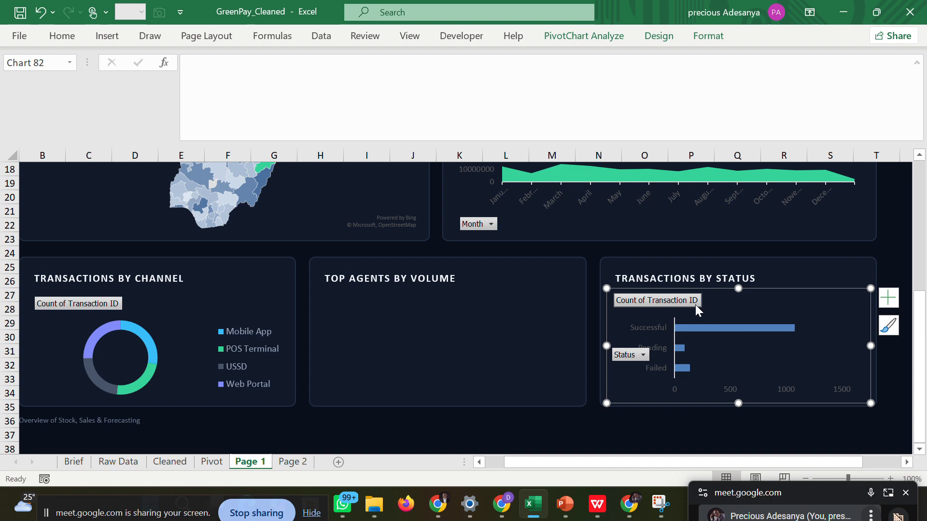
left_click(595, 423)
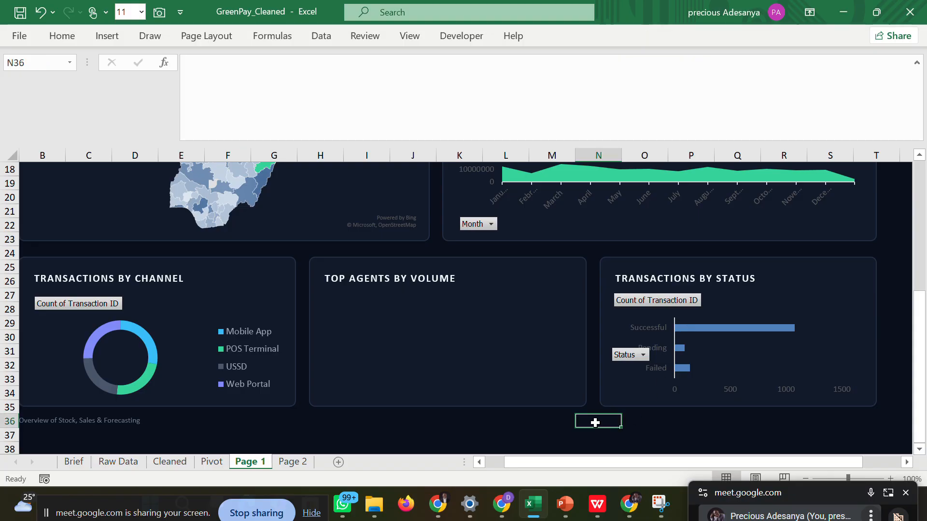
left_click_drag(542, 459, 496, 468)
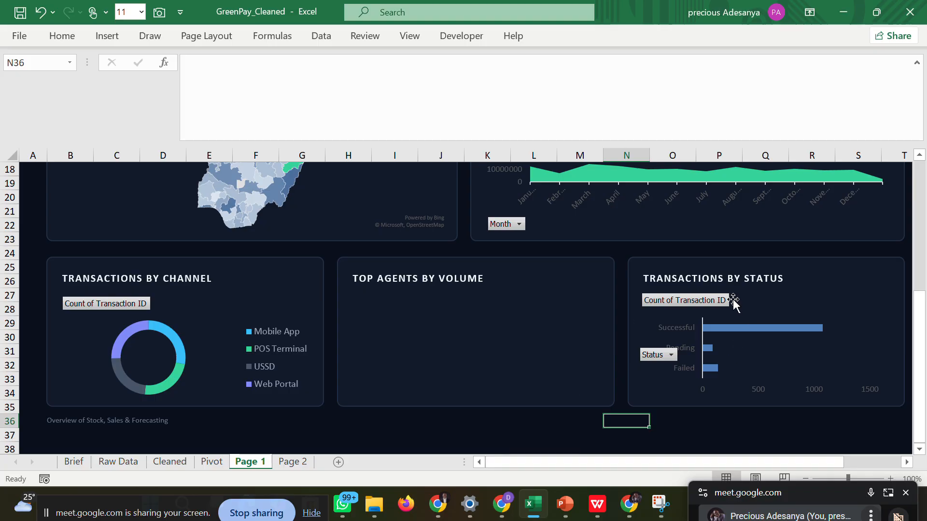
left_click(691, 302)
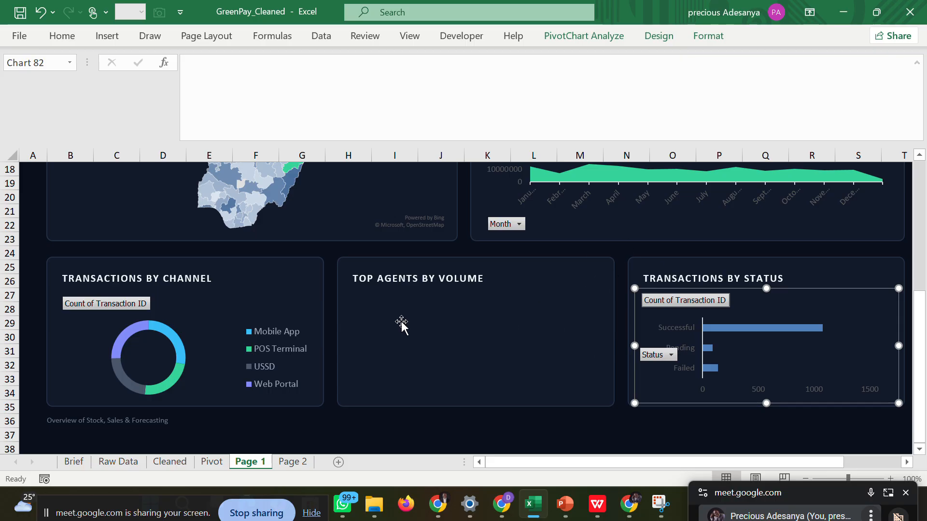
left_click(485, 317)
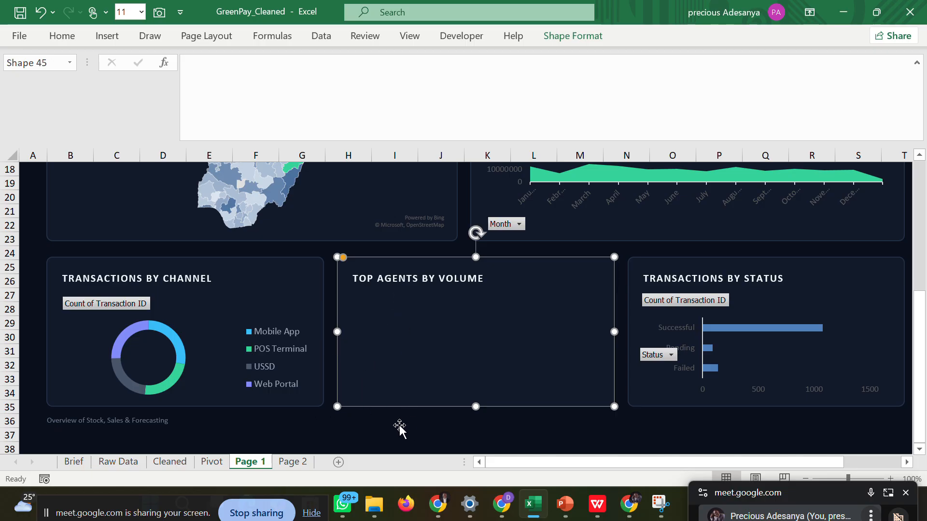
left_click(440, 427)
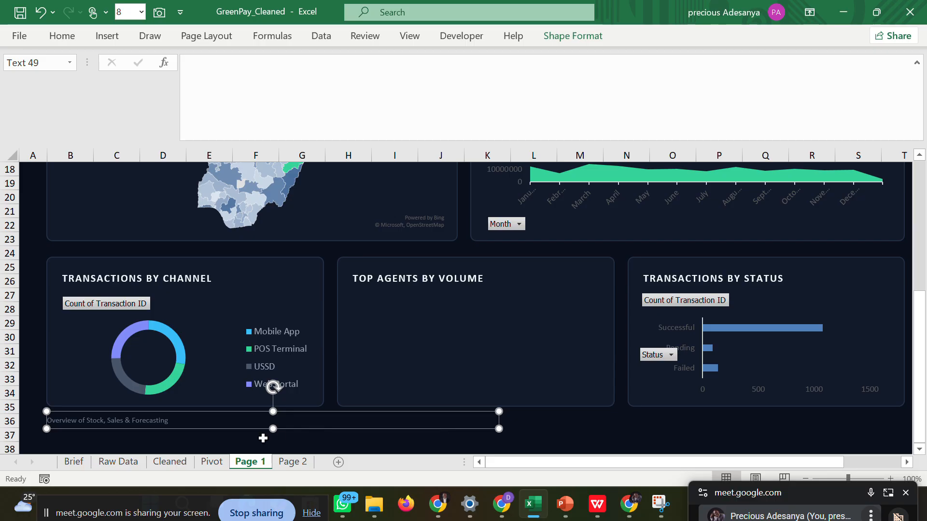
Delete the original status bar chart left on the Pivot sheet.
left_click(212, 462)
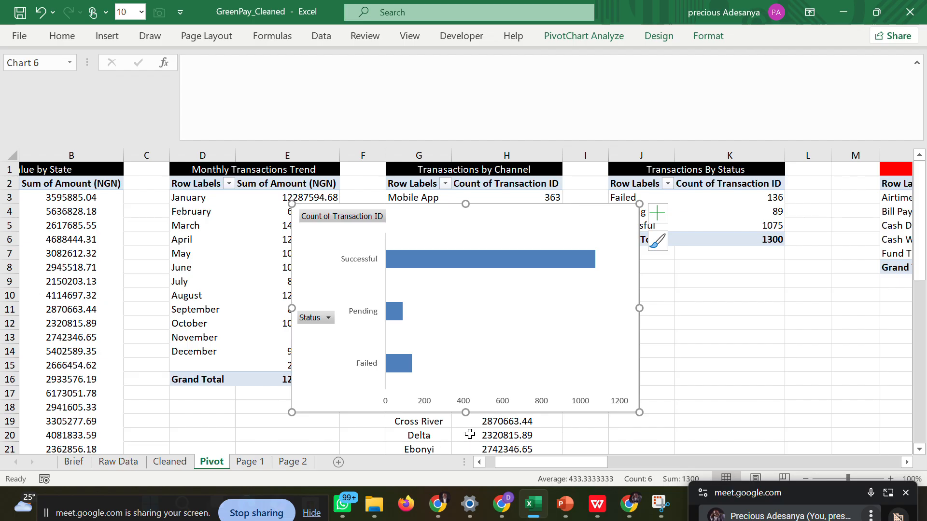
key("Delete")
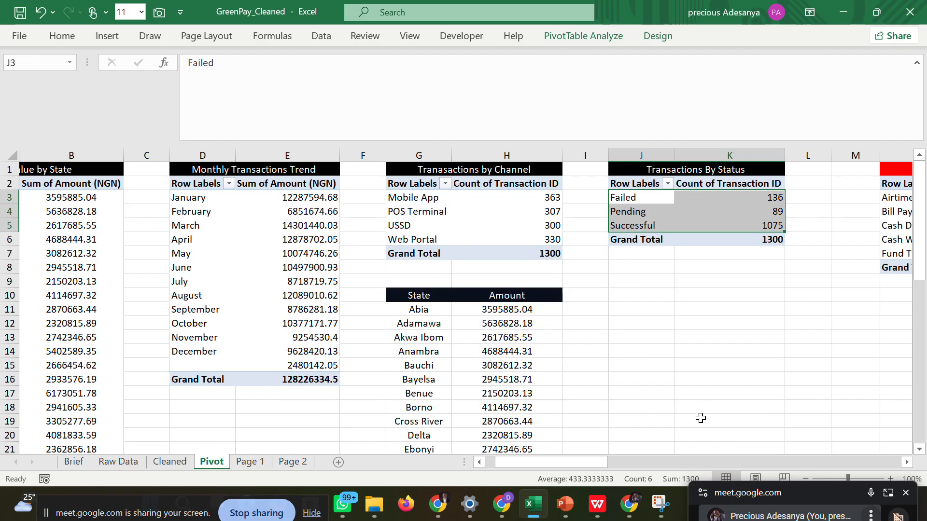
Examine the Top Agents by Volume table on the Pivot sheet and compare it with the table in the WPS wireframe PDF.
left_click_drag(599, 459, 906, 440)
left_click(871, 255)
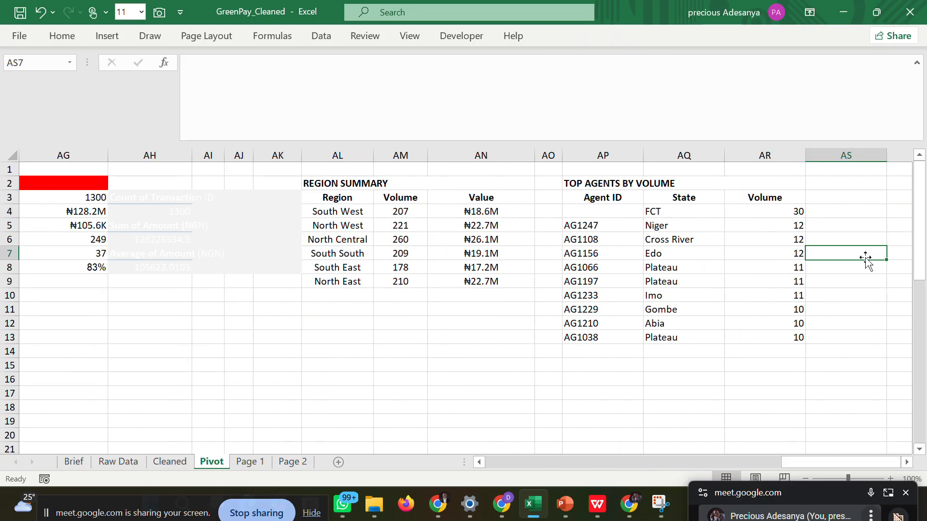
left_click(615, 222)
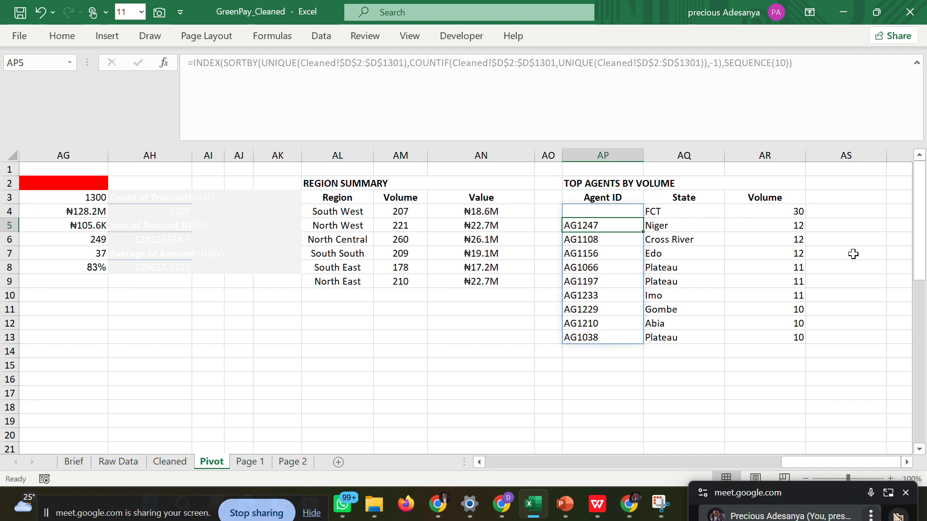
left_click(825, 249)
left_click(601, 184)
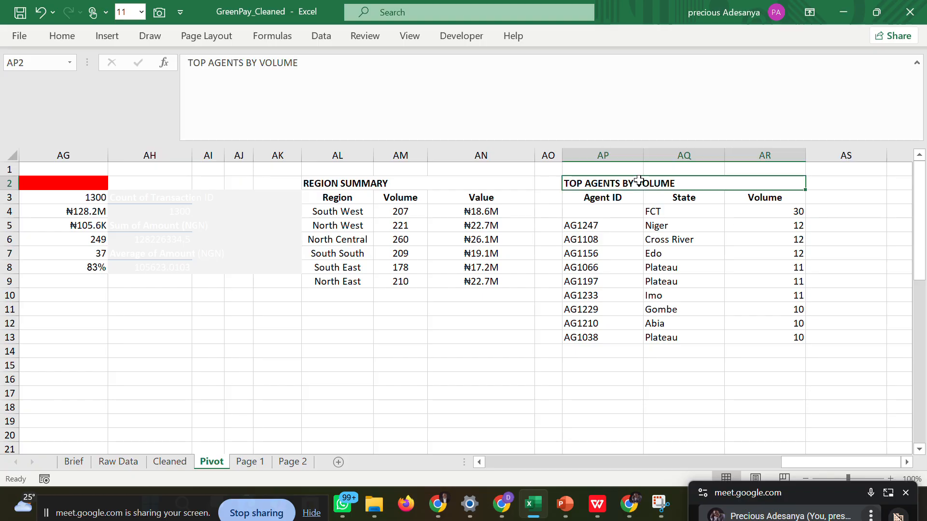
left_click(820, 247)
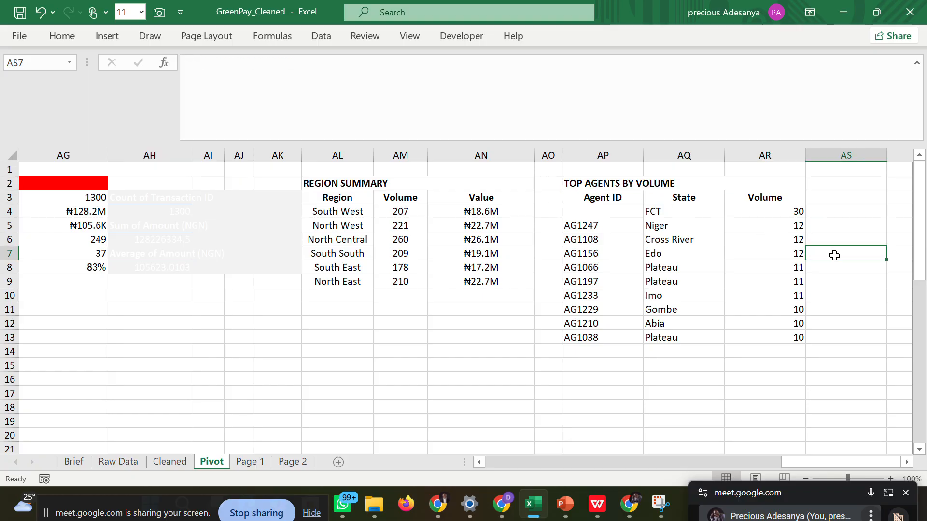
left_click(597, 504)
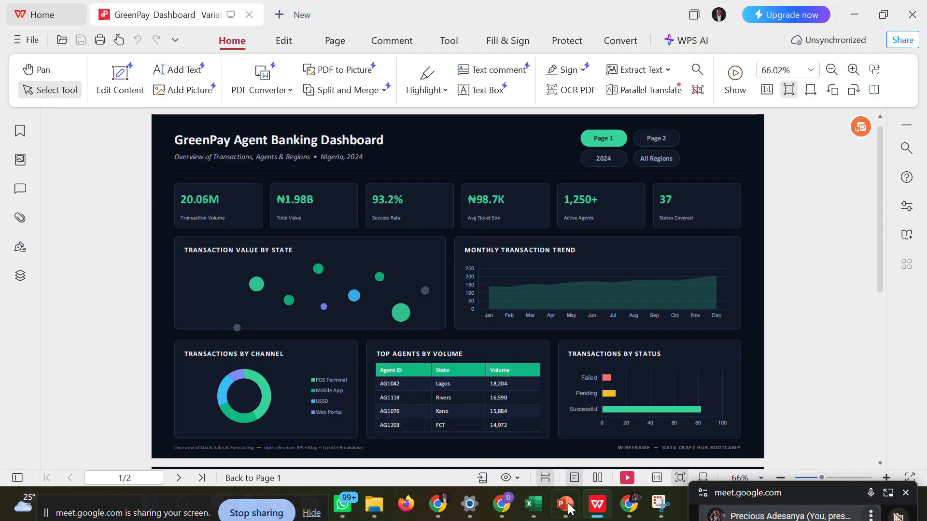
left_click(526, 504)
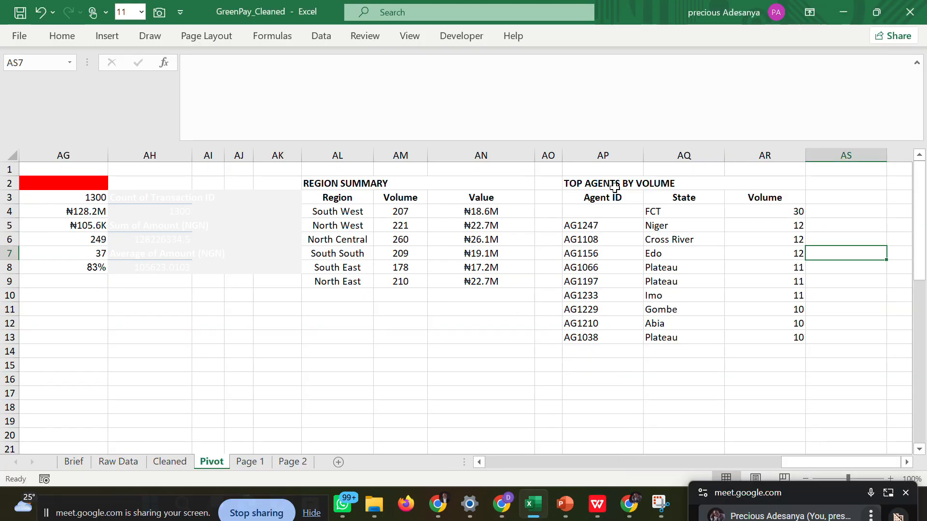
Give the Top Agents by Volume table, AP2:AR13, a dark navy fill, white text and centred alignment.
left_click_drag(588, 183, 739, 336)
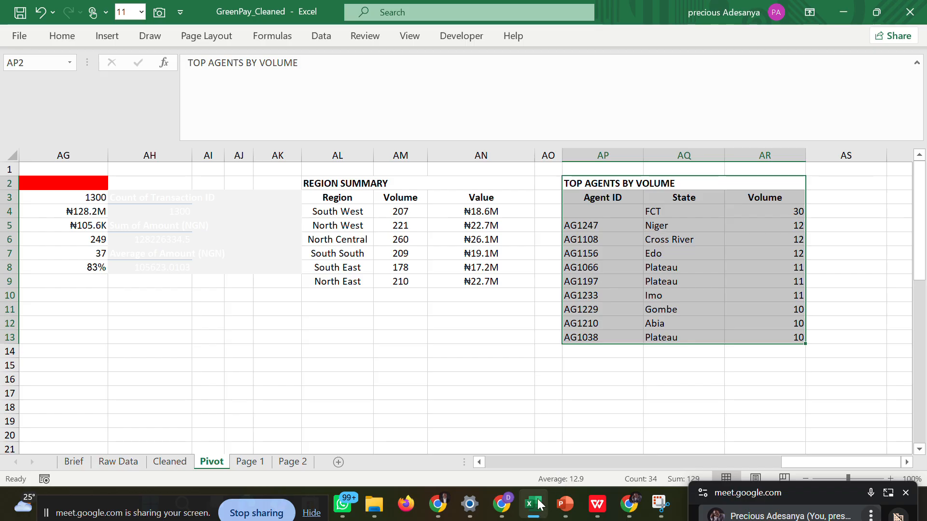
left_click(592, 449)
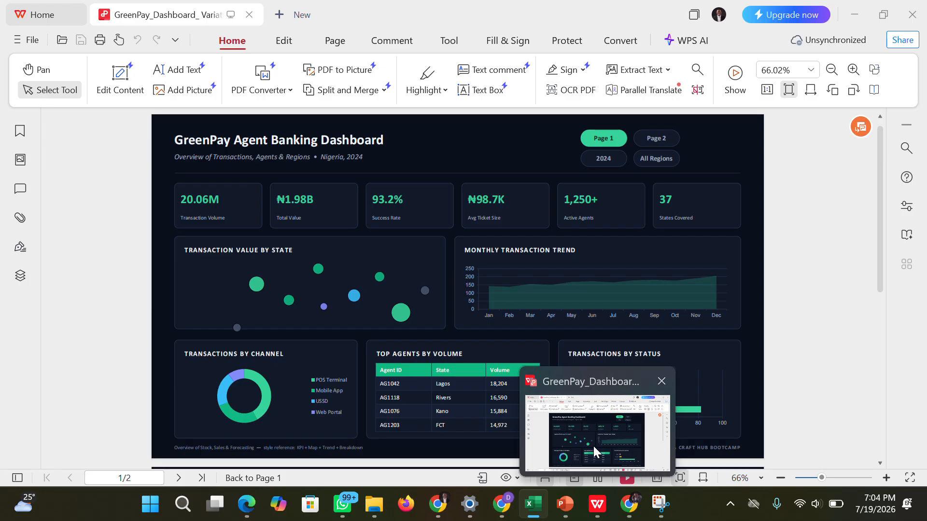
left_click(593, 446)
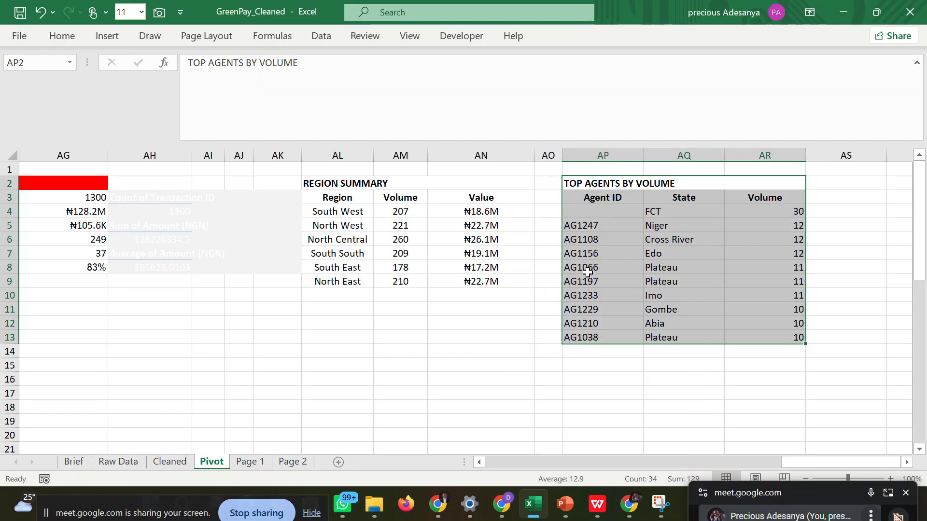
left_click(73, 41)
left_click(177, 88)
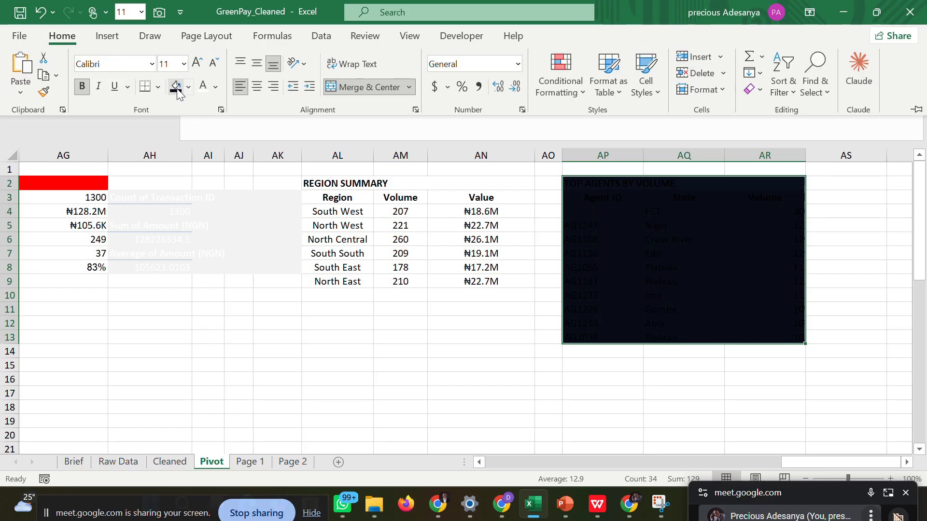
left_click(203, 89)
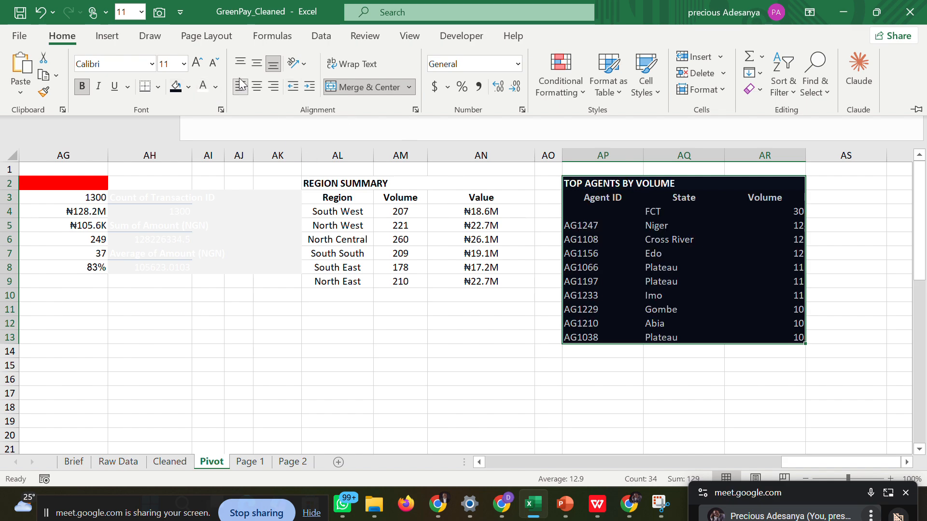
left_click(259, 88)
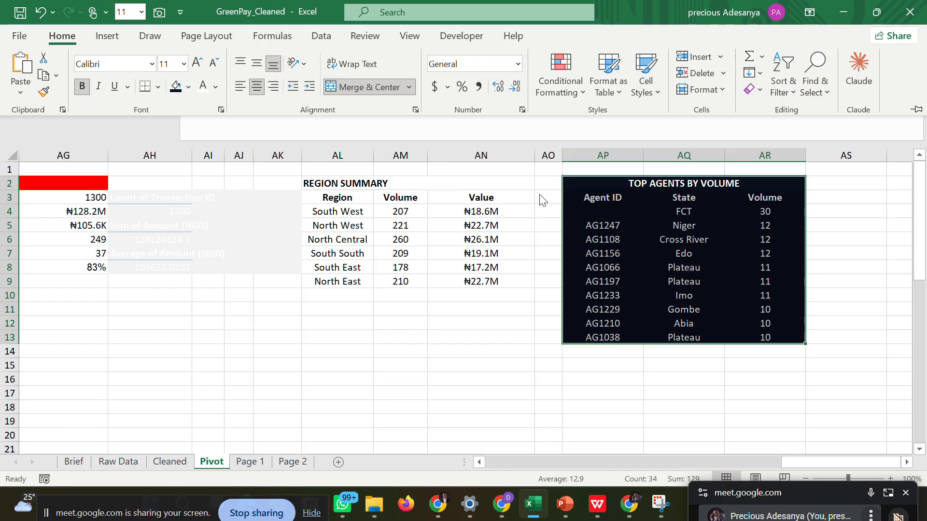
Left-align the TOP AGENTS BY VOLUME title in the merged cell above the table.
left_click(682, 187)
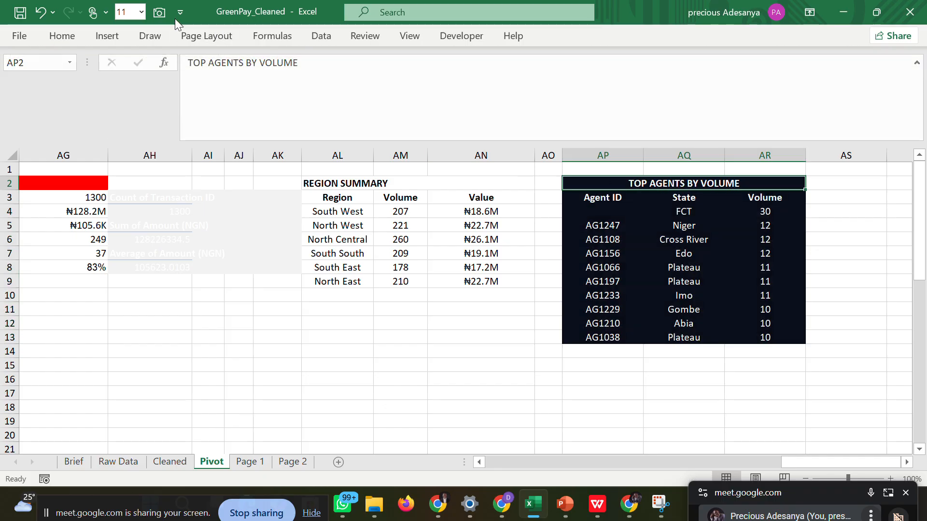
left_click(76, 41)
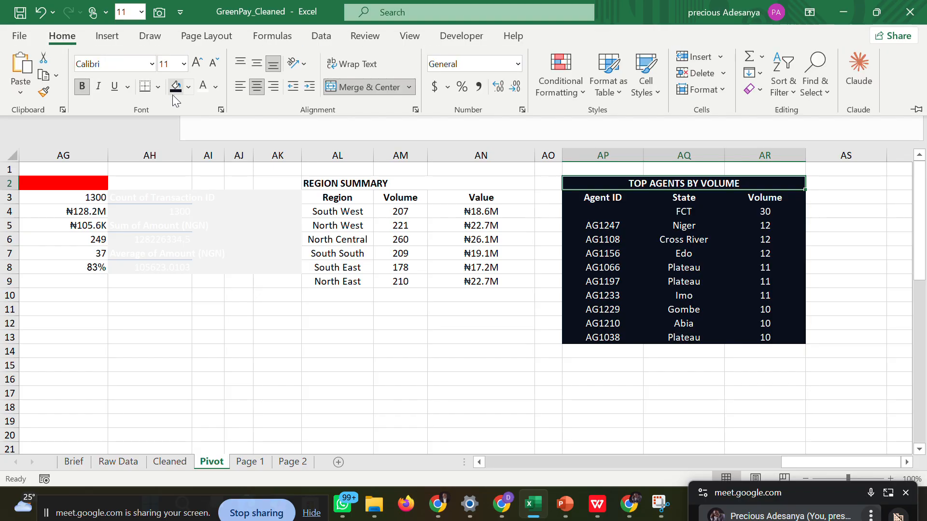
left_click(242, 86)
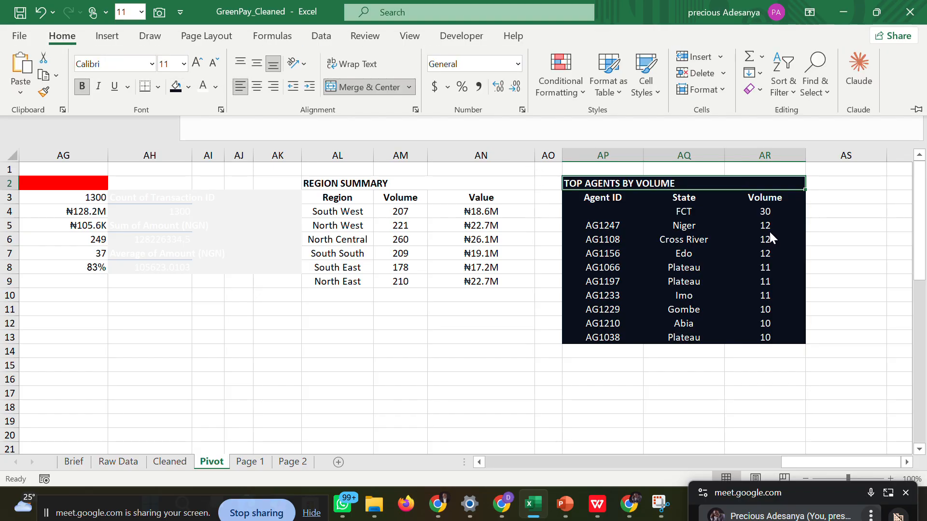
left_click(871, 298)
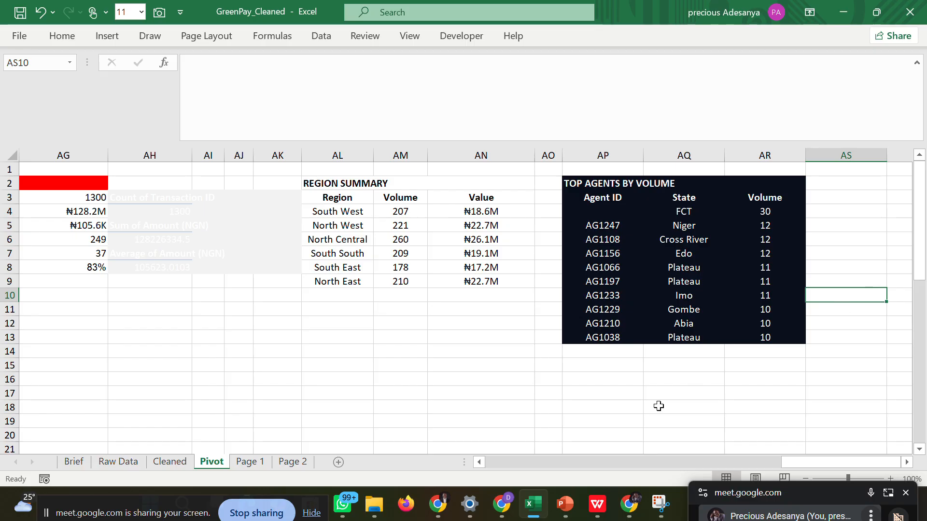
Check the wireframe PDF and fill the Agent ID, State and Volume header row, AP3:AR3, with the recent green colour.
left_click(597, 506)
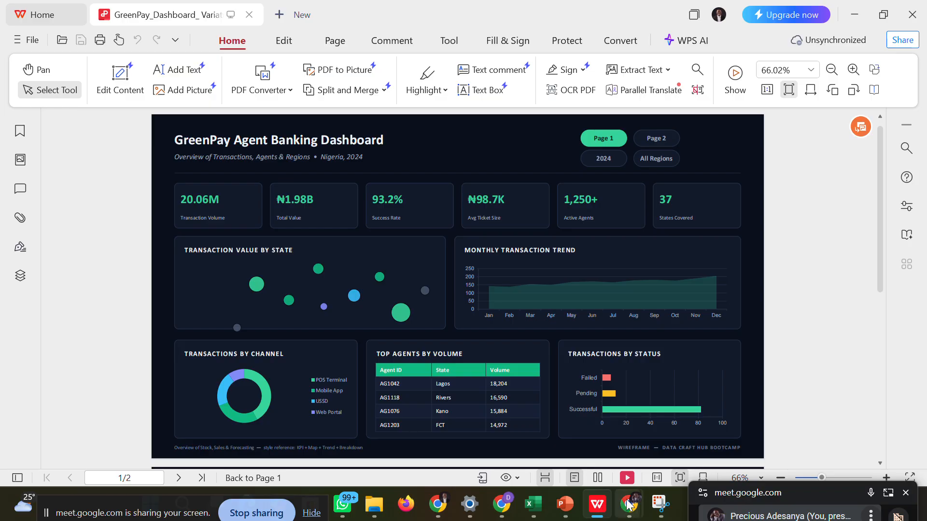
mouse_move(536, 502)
left_click(538, 455)
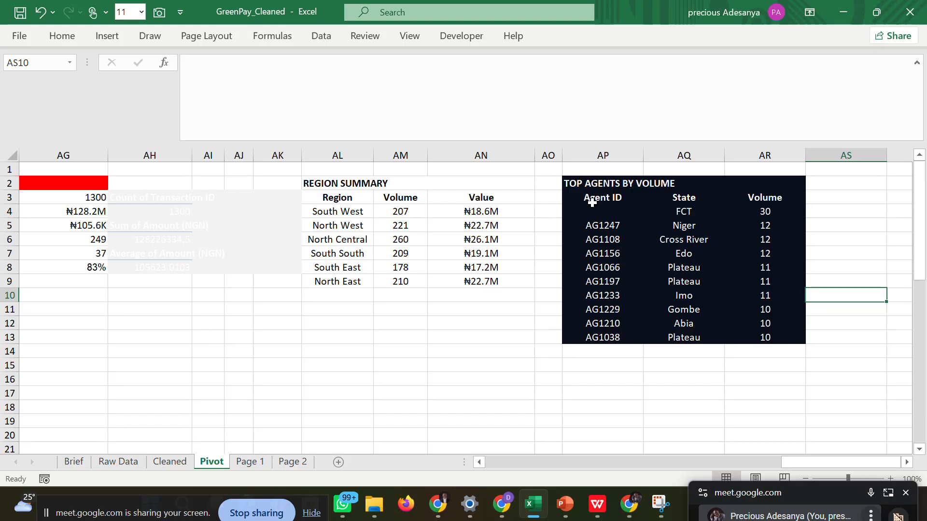
left_click_drag(590, 197, 766, 203)
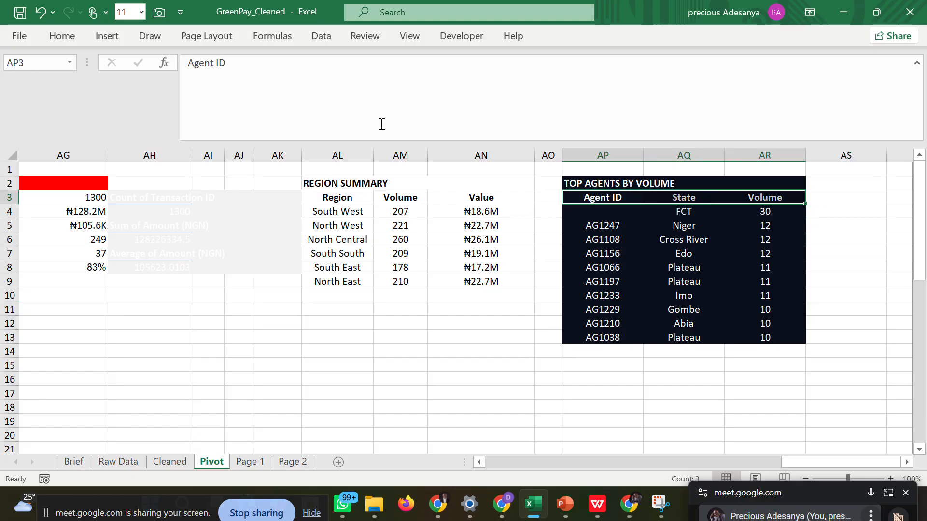
left_click(74, 39)
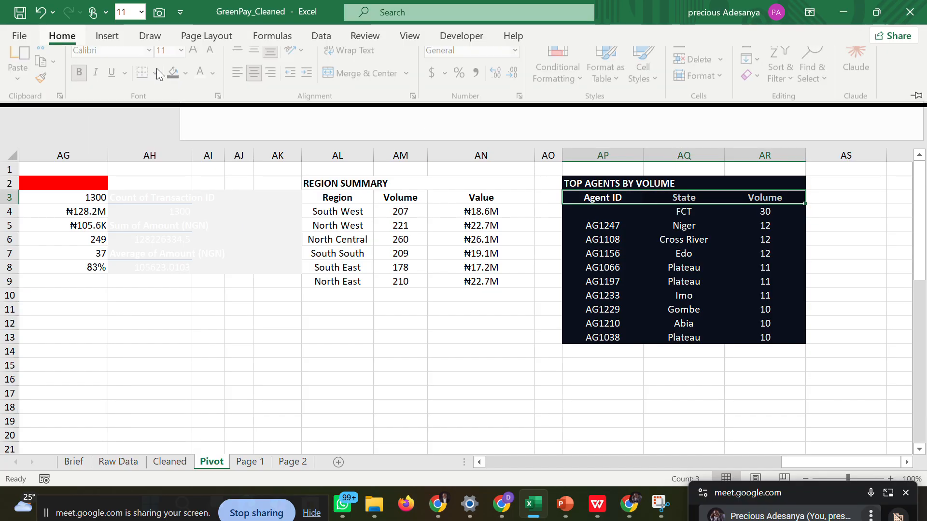
left_click(188, 87)
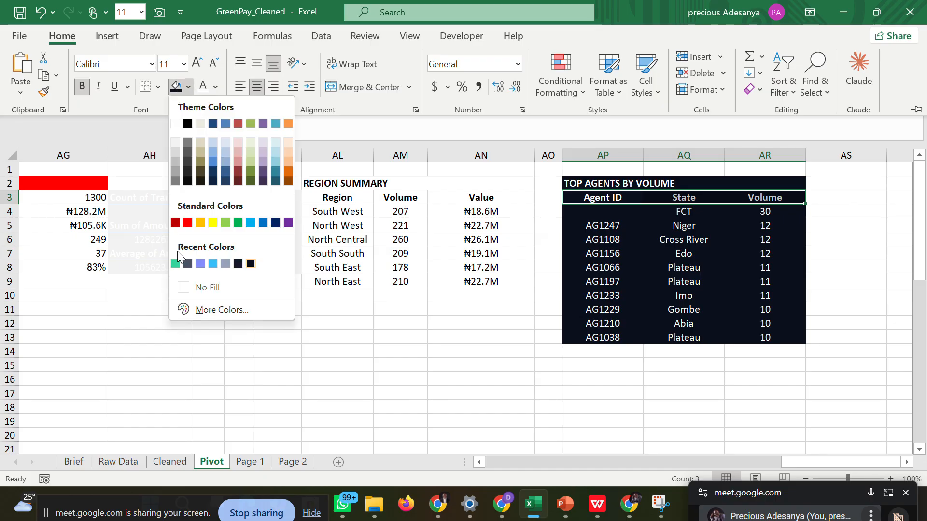
left_click(175, 264)
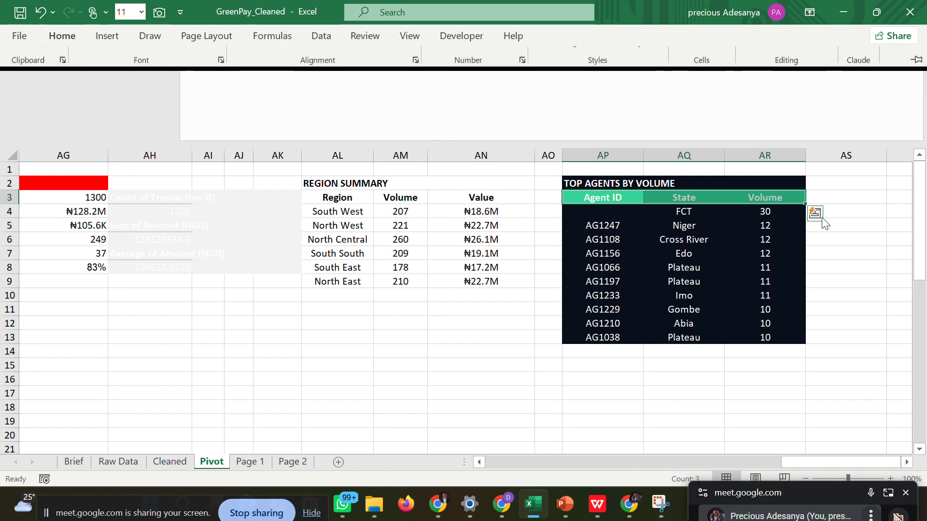
left_click(815, 213)
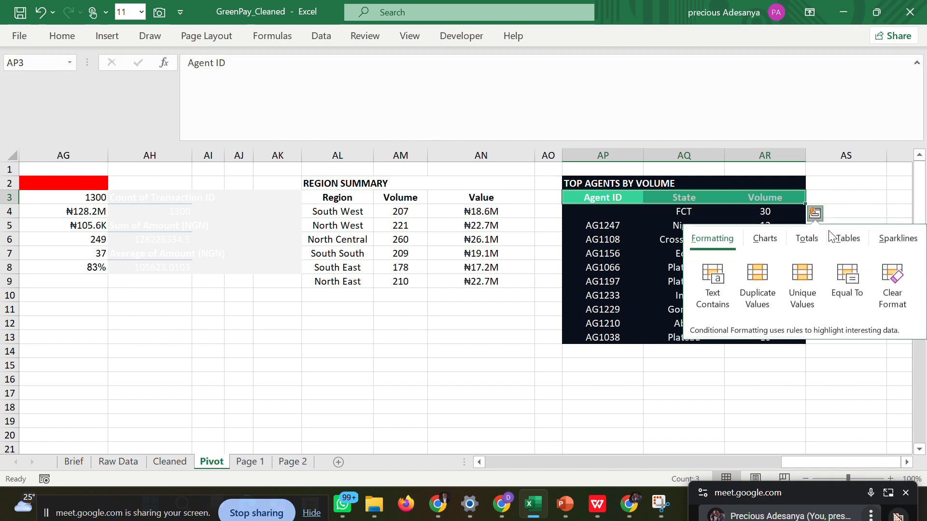
left_click(846, 183)
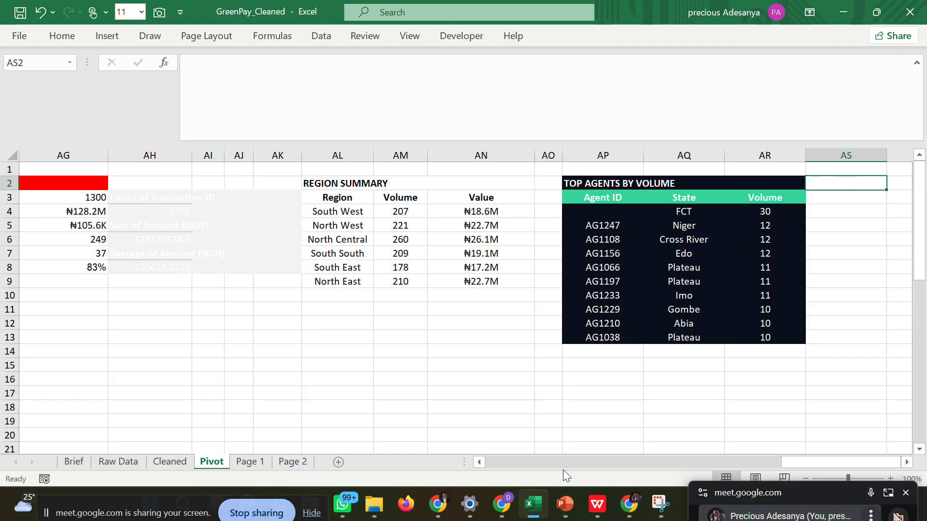
Check the wireframe PDF and set the border line colour to the recent grey-blue for the Top Agents rows, AP4:AR13.
left_click(565, 504)
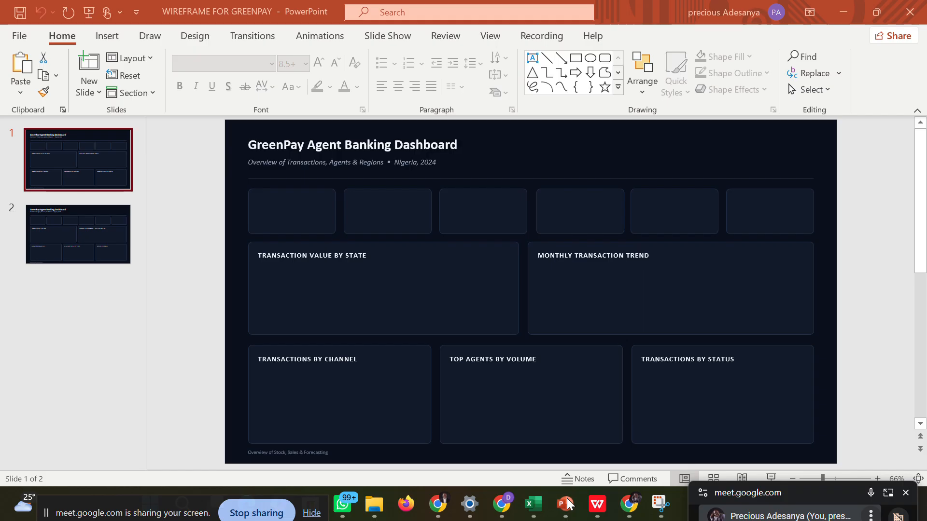
left_click(595, 506)
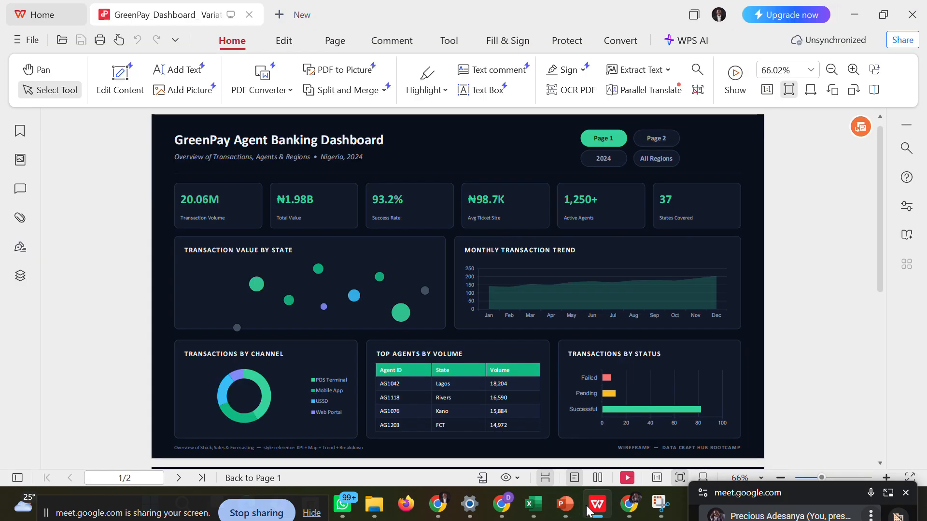
left_click(522, 510)
left_click(599, 211)
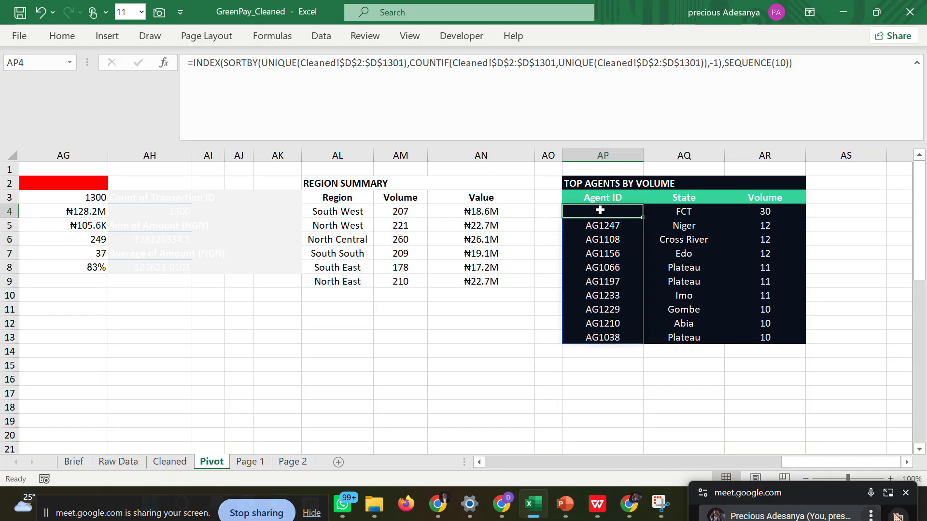
left_click_drag(600, 210, 771, 336)
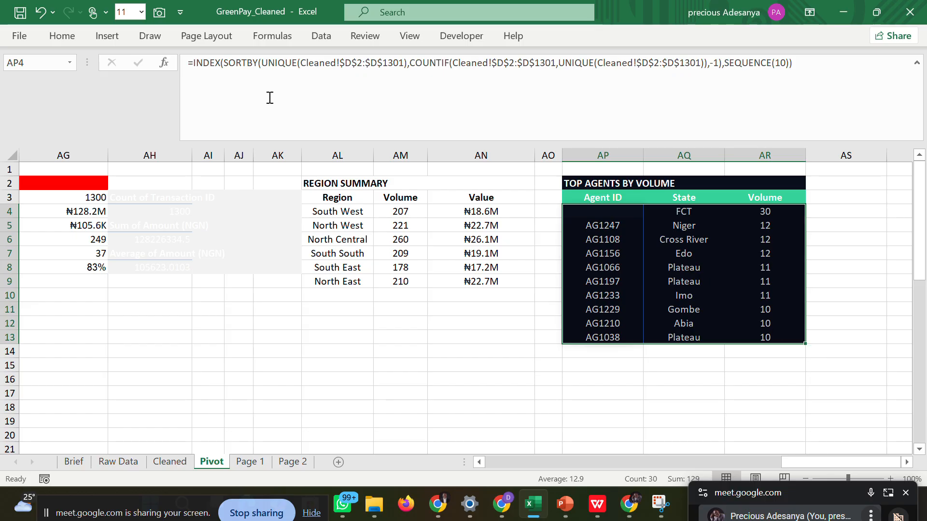
left_click(71, 30)
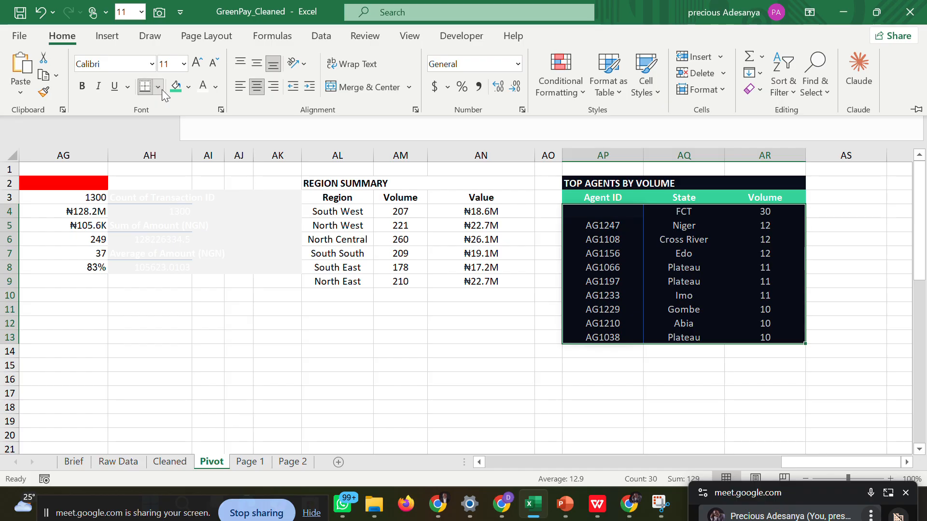
left_click(159, 87)
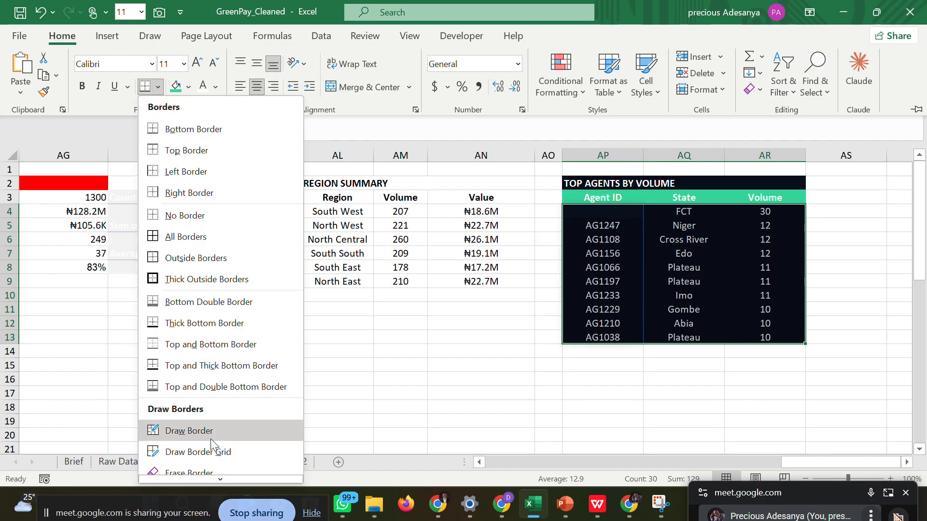
scroll(203, 448, "down", 2)
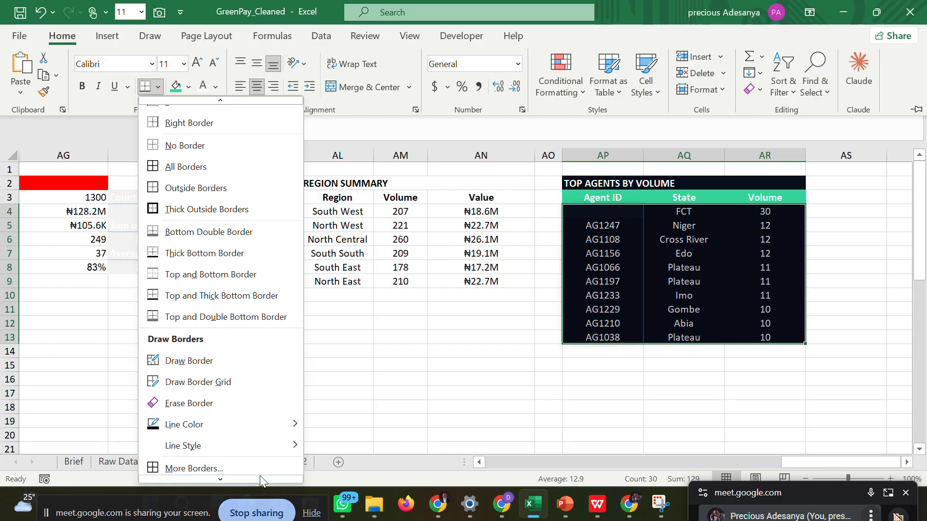
mouse_move(262, 430)
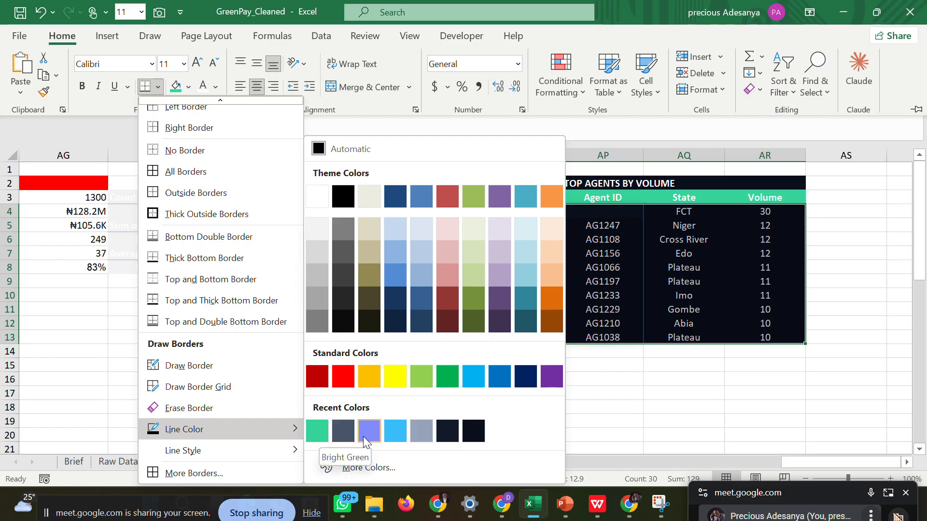
left_click(414, 437)
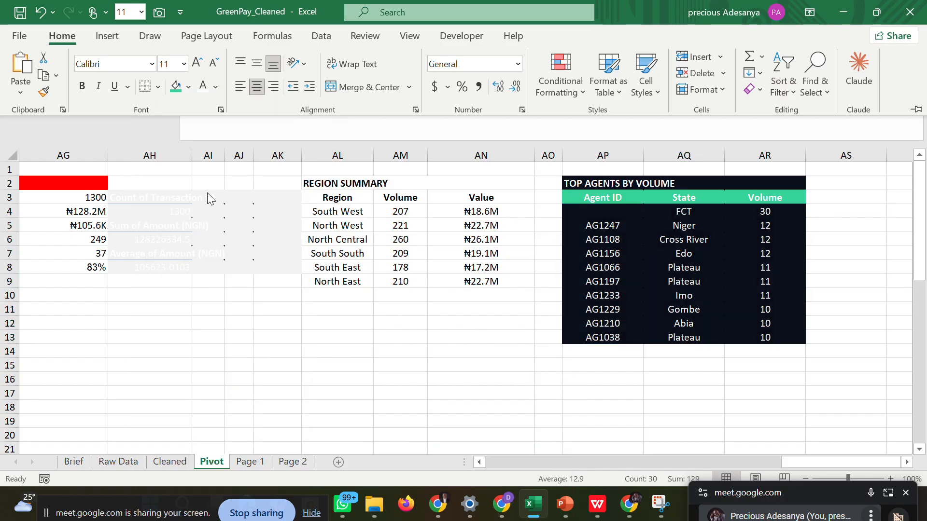
Apply all borders to the Top Agents by Volume data rows, AP4:AR13.
left_click(158, 88)
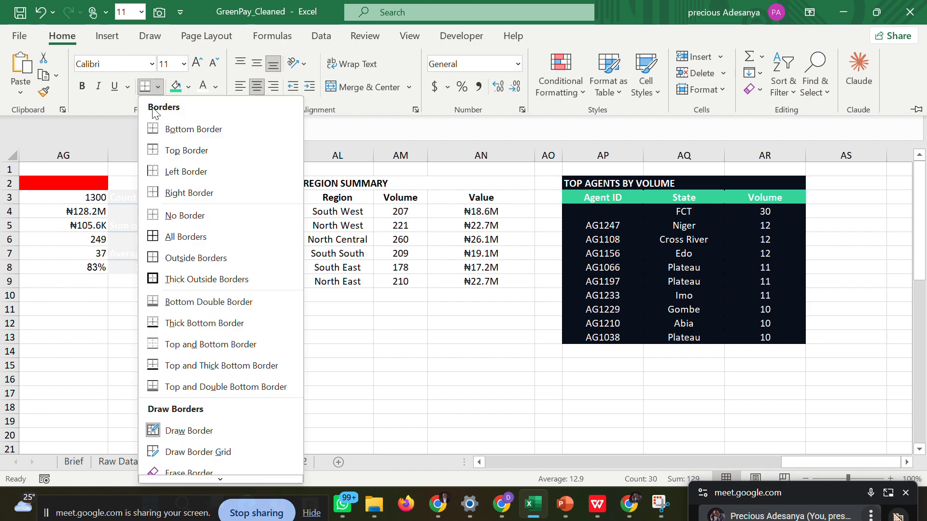
left_click(167, 238)
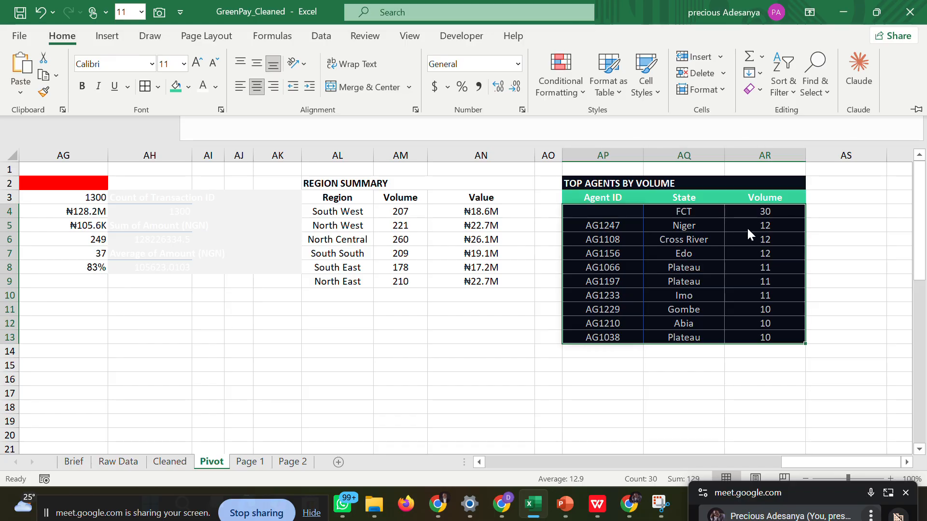
key("ctrl+F1")
left_click(828, 236)
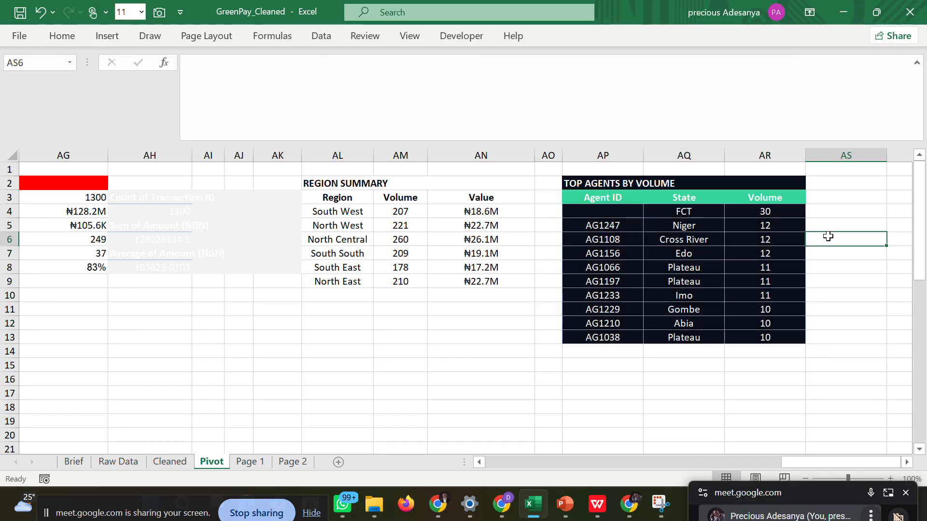
left_click(897, 179)
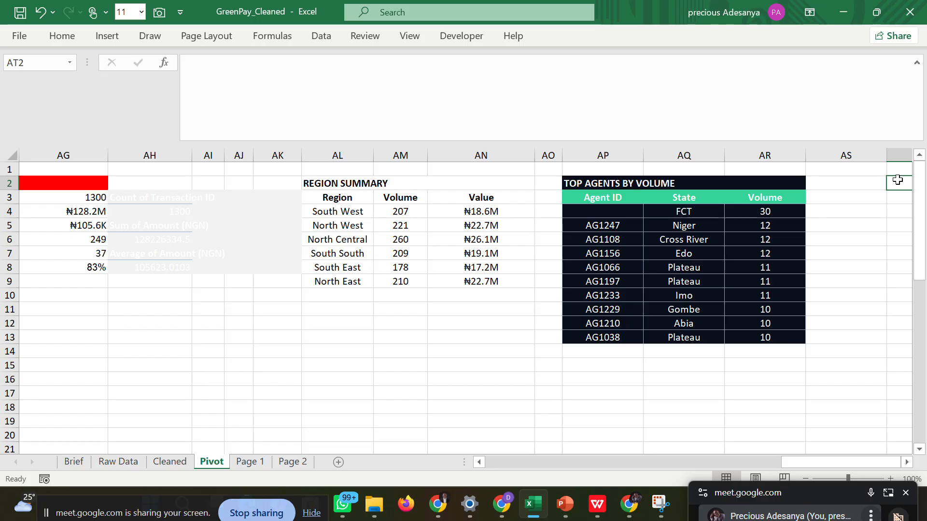
Centre the TOP AGENTS BY VOLUME title in its merged cell above the table.
left_click(618, 184)
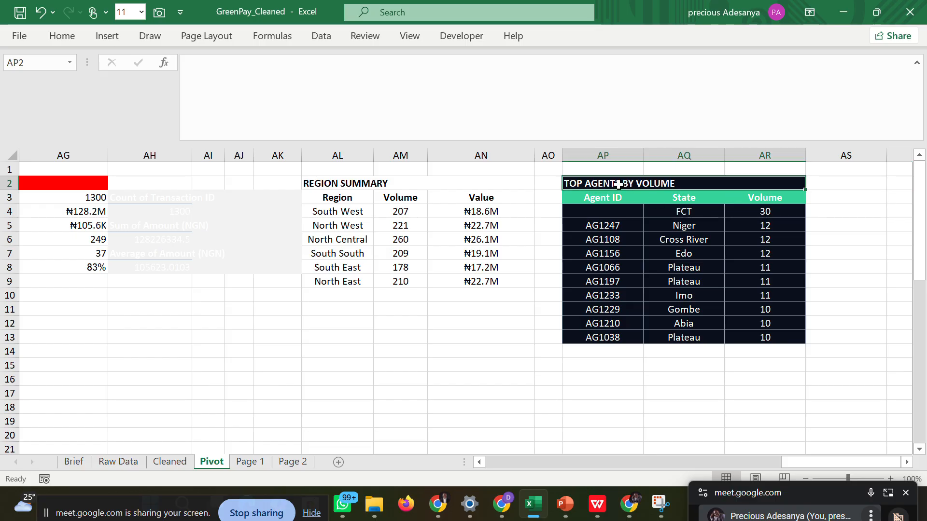
left_click(48, 40)
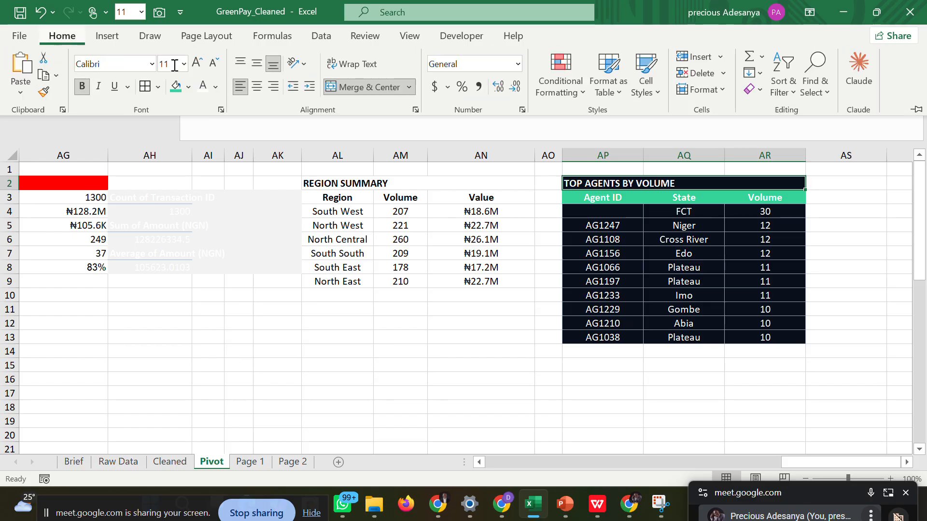
left_click(258, 87)
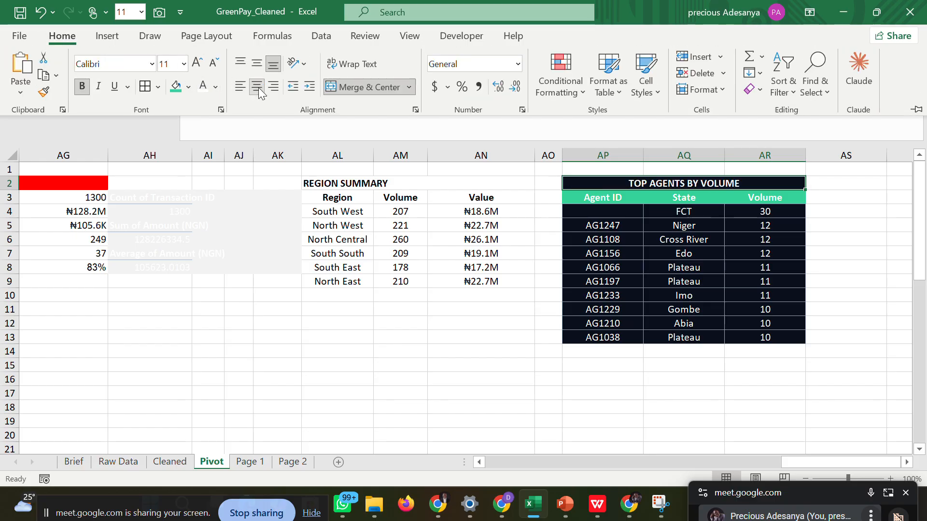
left_click(834, 240)
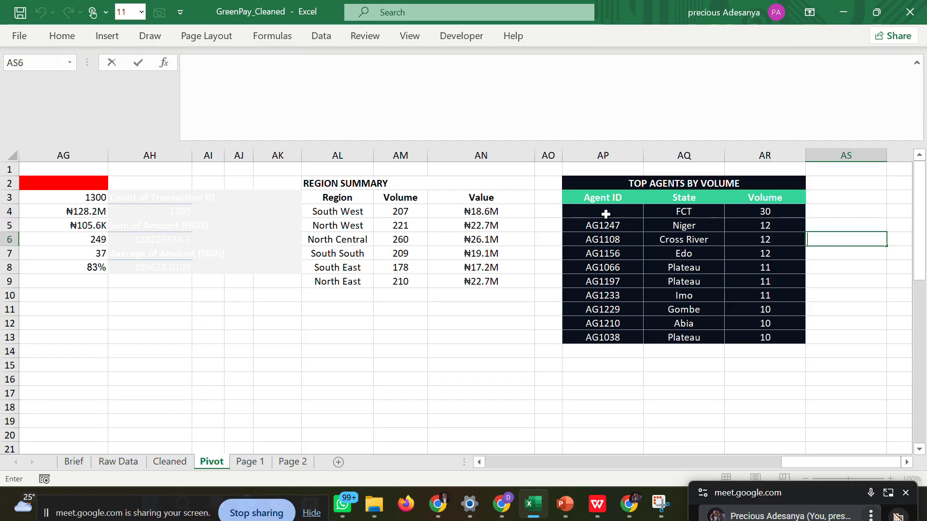
left_click_drag(606, 214, 778, 336)
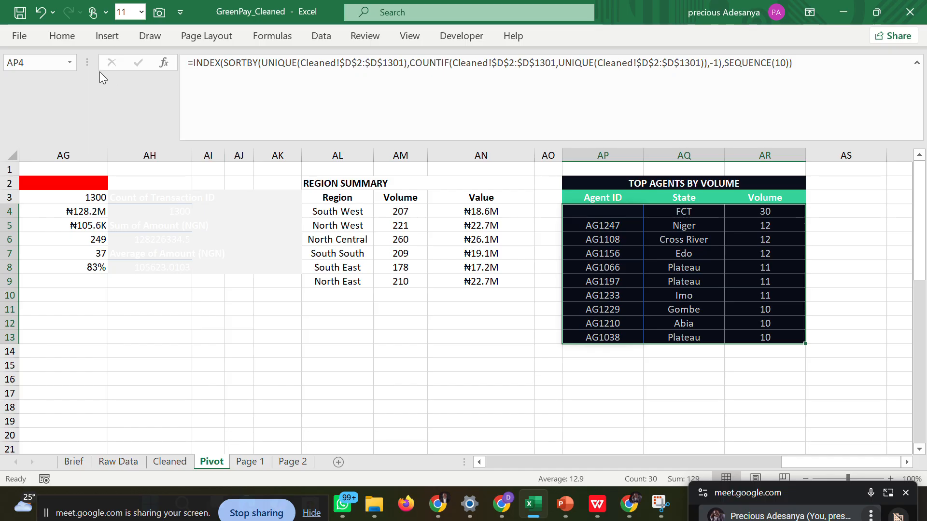
left_click(71, 38)
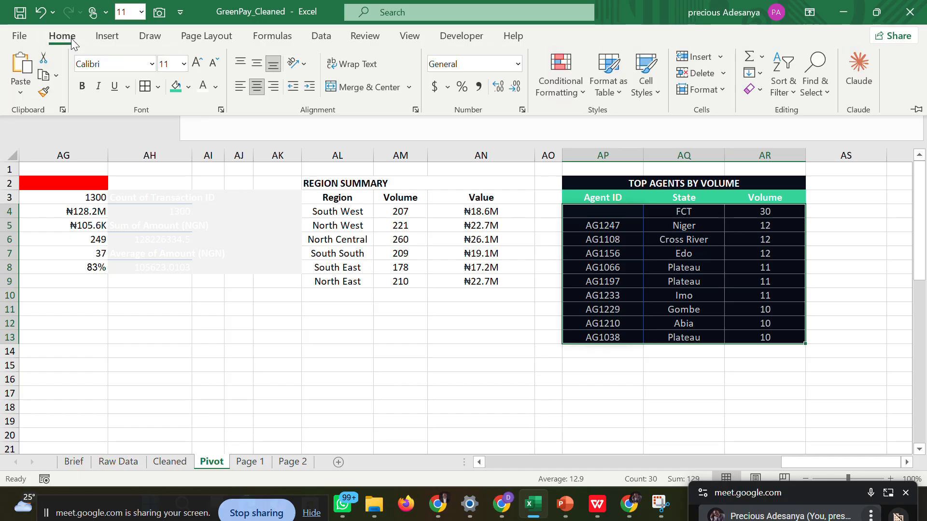
left_click(157, 89)
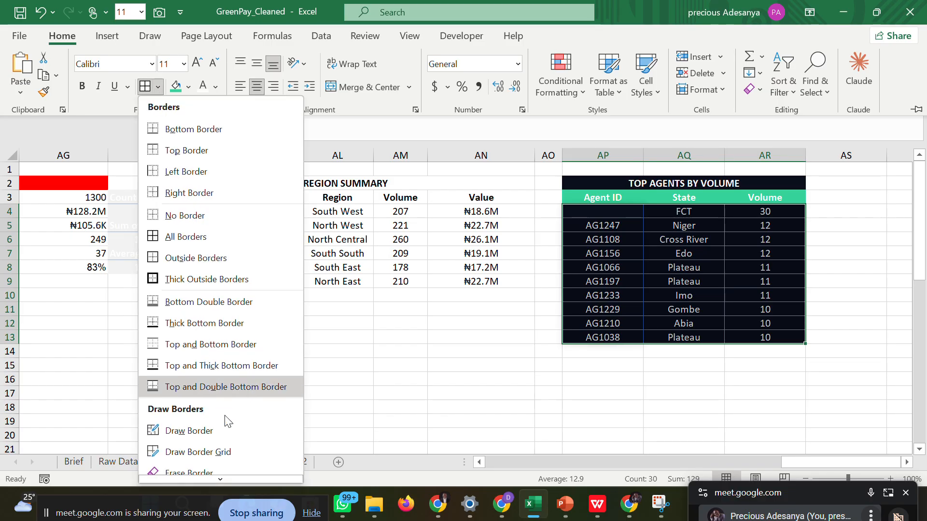
mouse_move(220, 479)
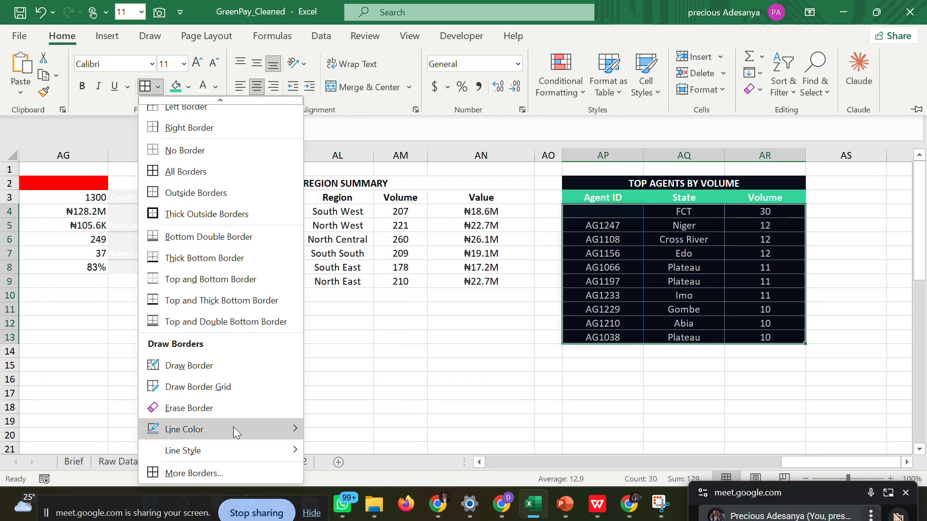
mouse_move(233, 426)
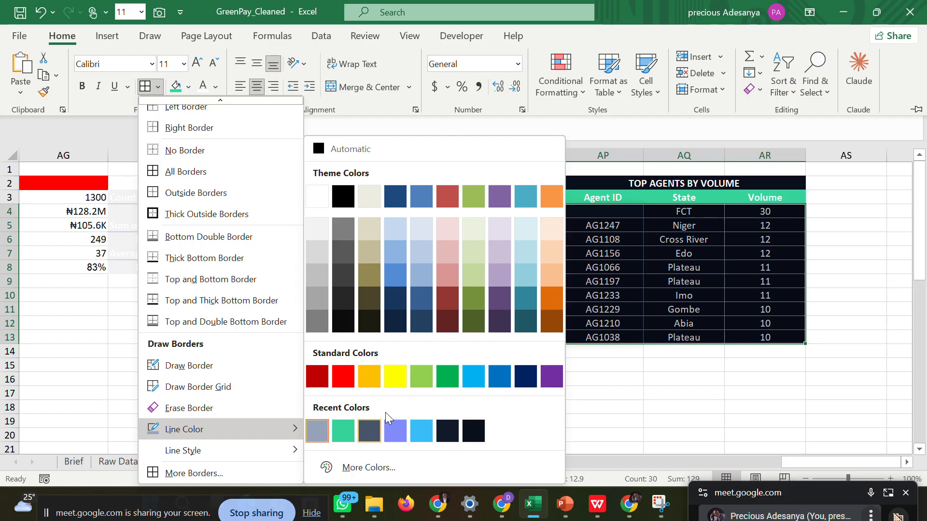
key("Escape")
key("Escape")
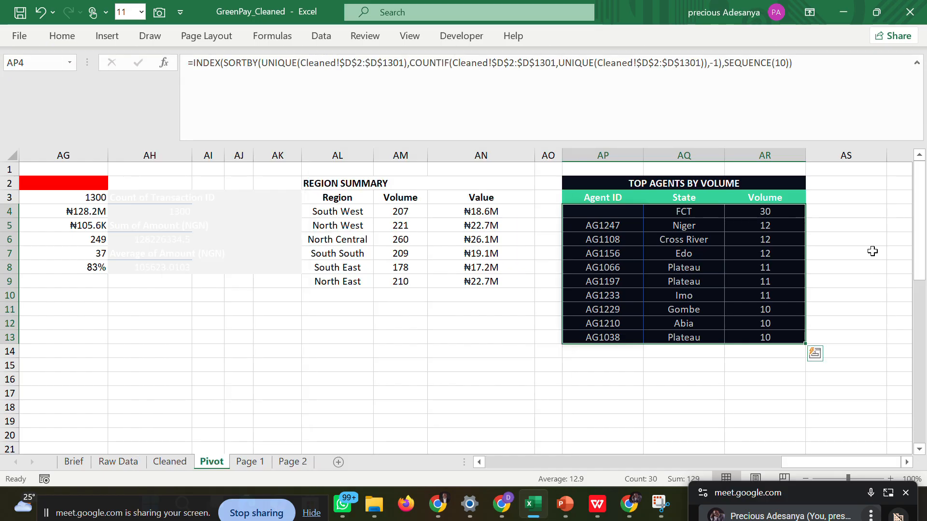
left_click(872, 251)
left_click(861, 183)
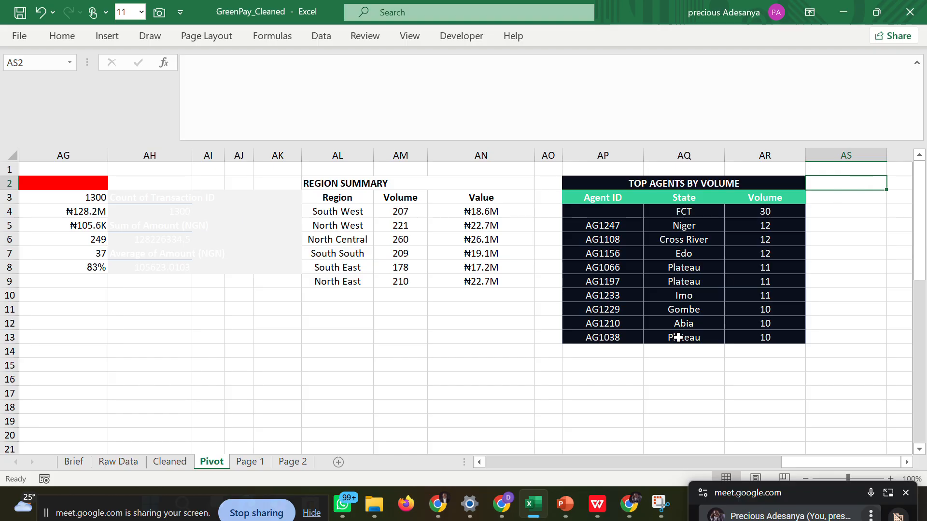
Examine the Top Agents by Volume card on Page 1 alongside the source table on the Pivot sheet.
left_click_drag(757, 492, 739, 478)
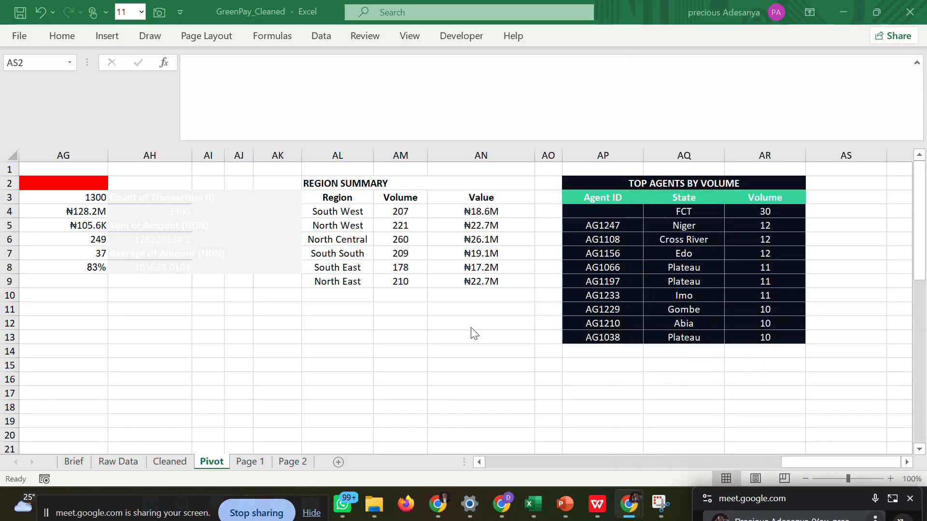
left_click(260, 461)
left_click(260, 462)
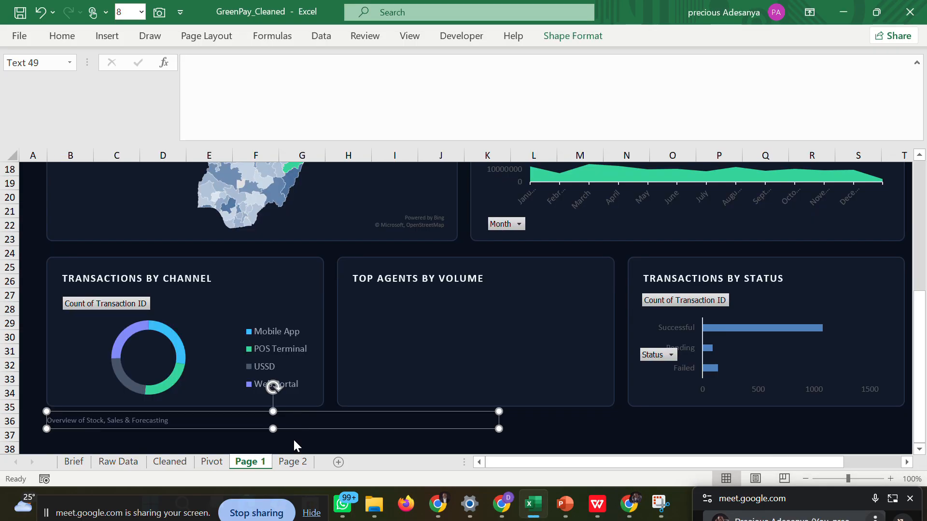
left_click(456, 309)
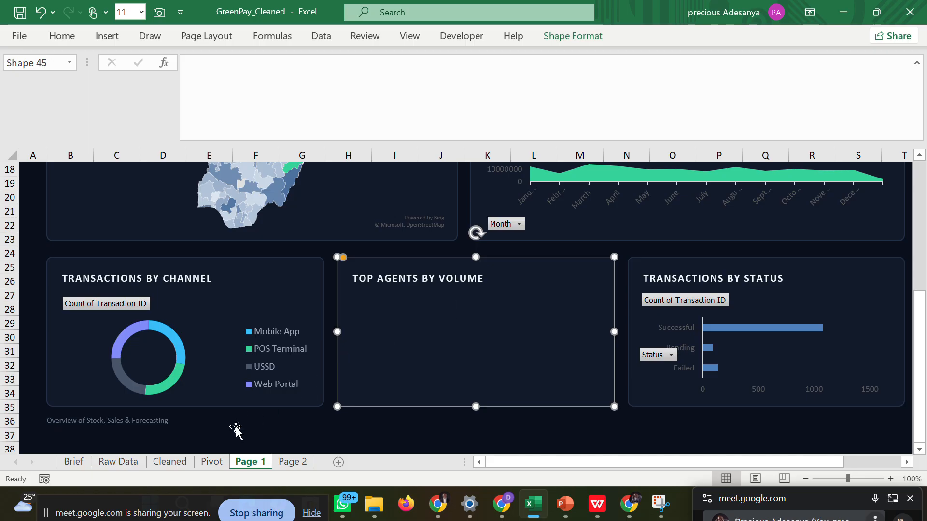
left_click(210, 462)
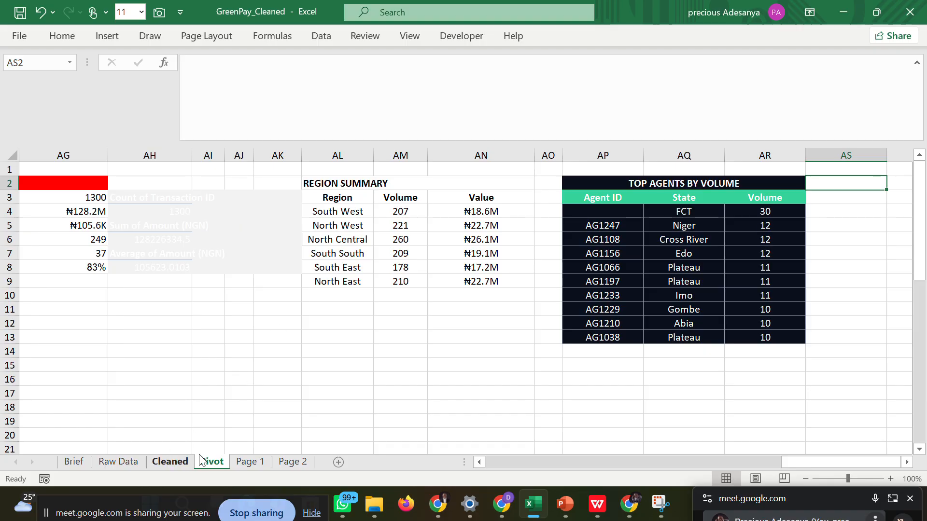
left_click(178, 462)
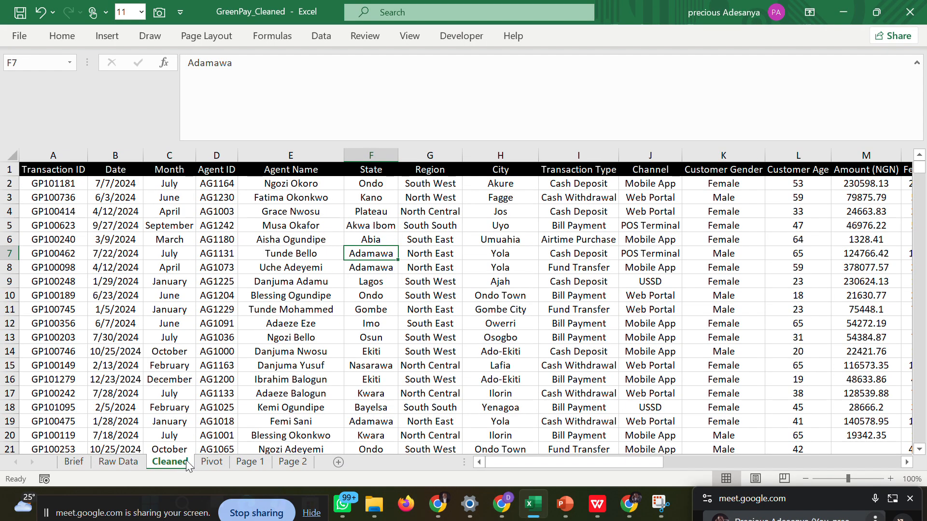
left_click(248, 462)
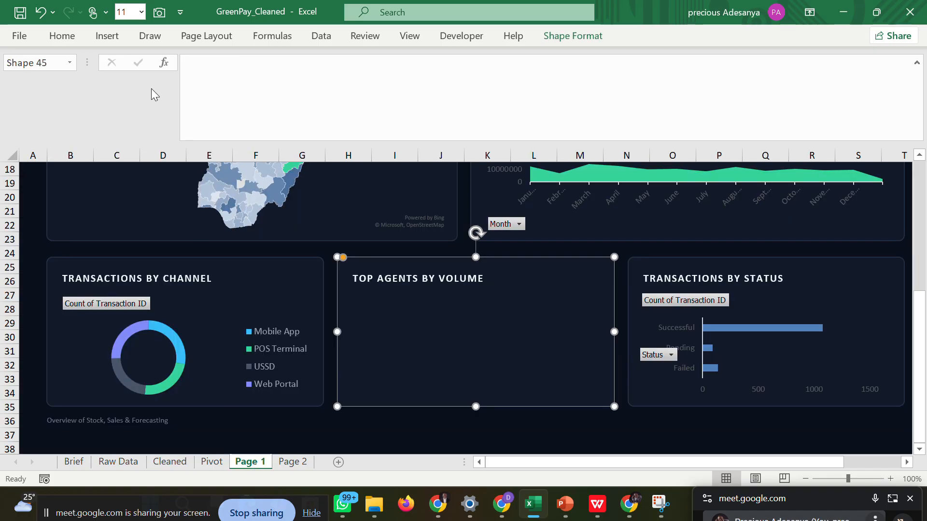
left_click(109, 37)
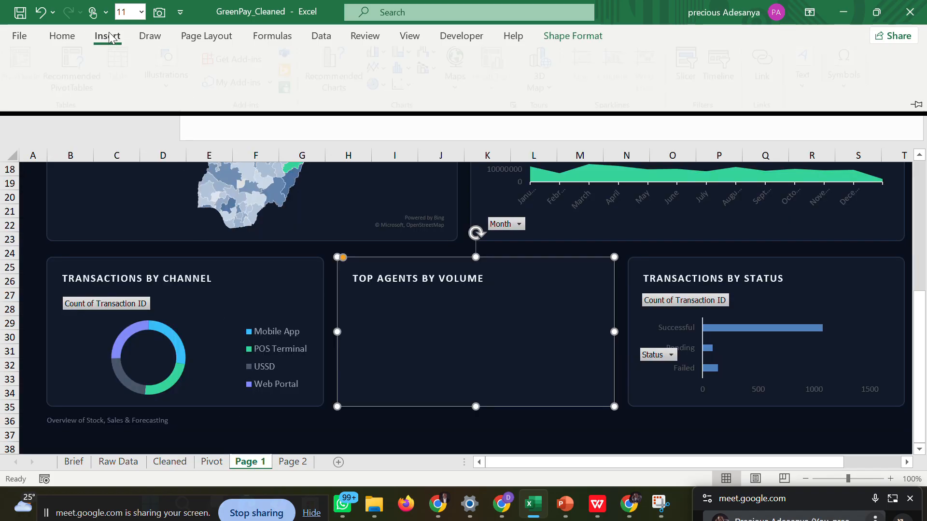
left_click(62, 37)
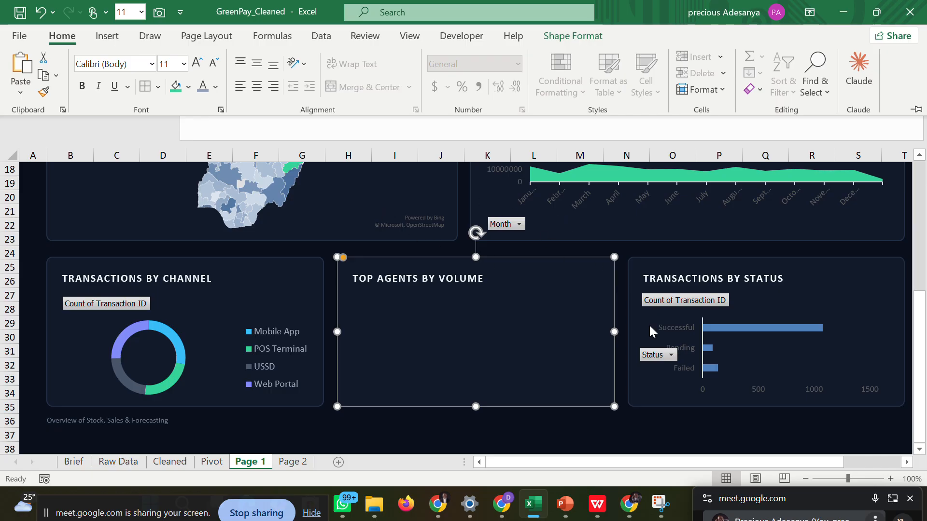
key("ctrl+F1")
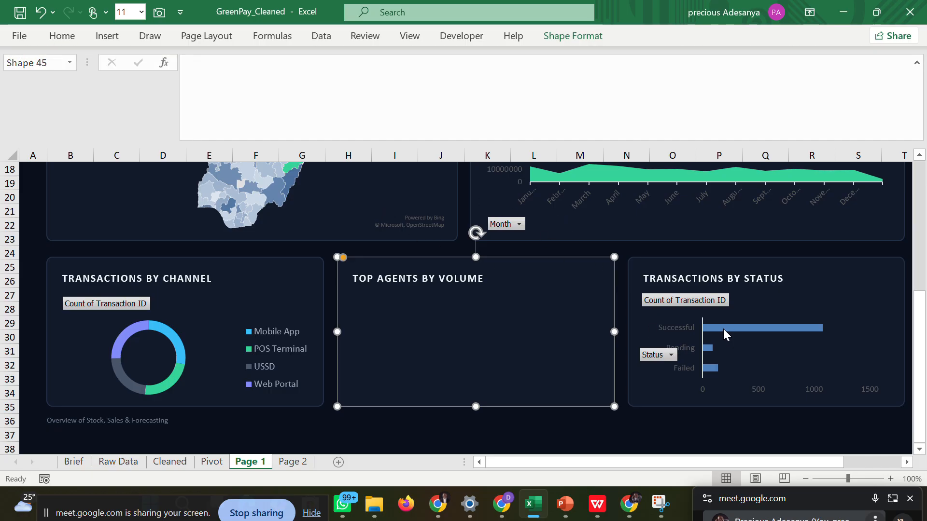
Check the wireframe PDF's status colours and fill the Failed bar in the Transactions by Status chart with standard red.
double_click(723, 329)
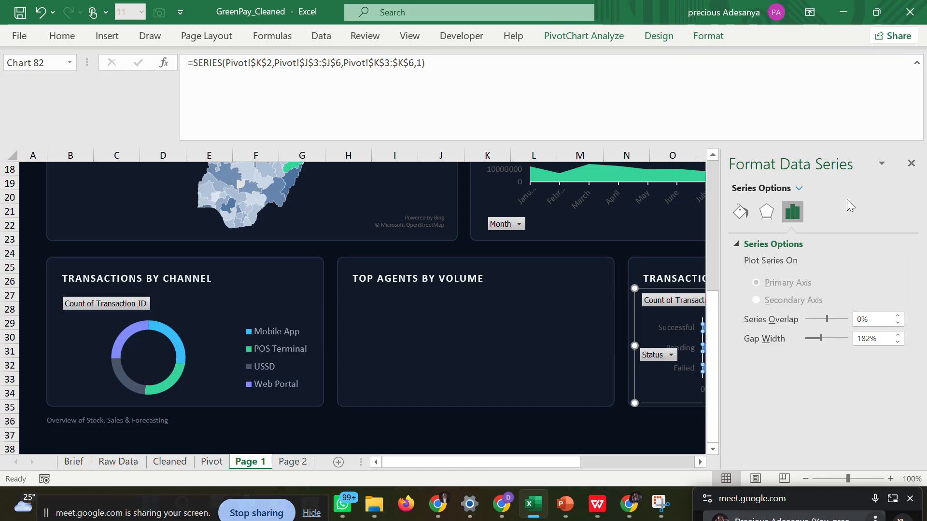
left_click(911, 163)
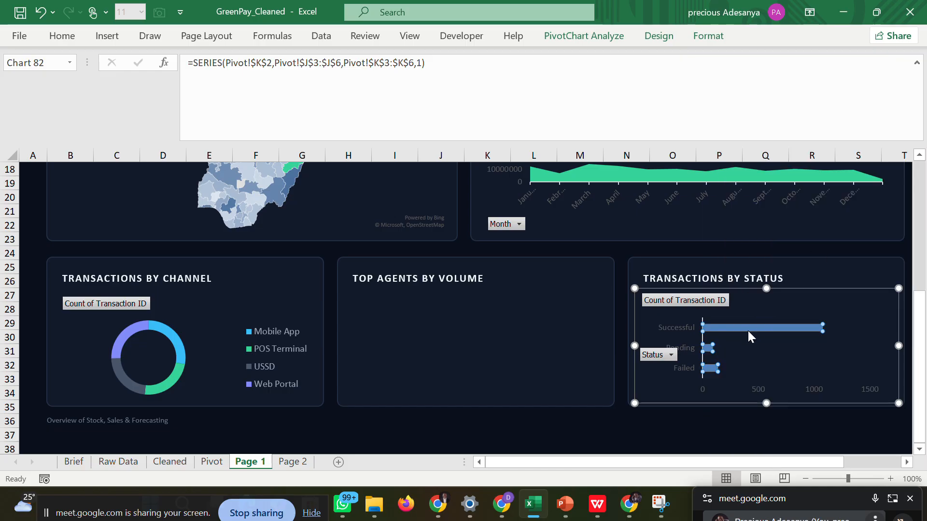
left_click(603, 508)
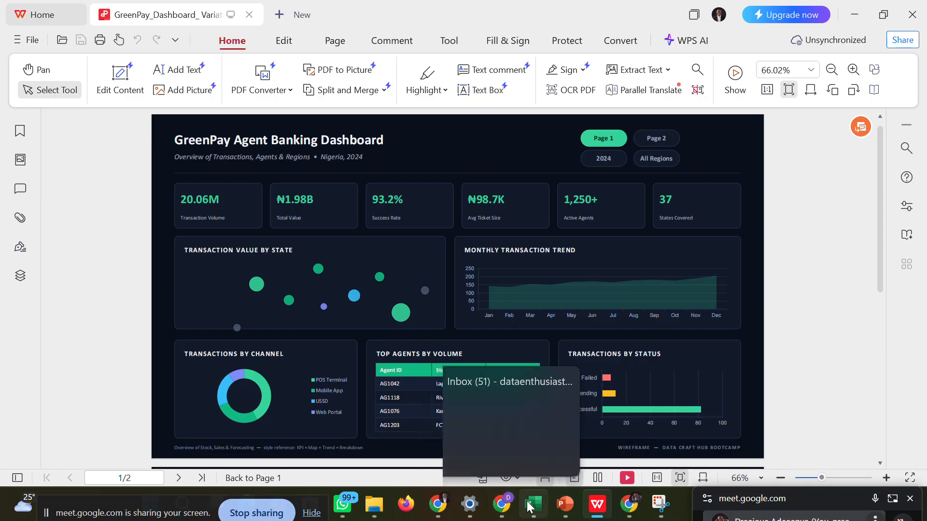
left_click(527, 447)
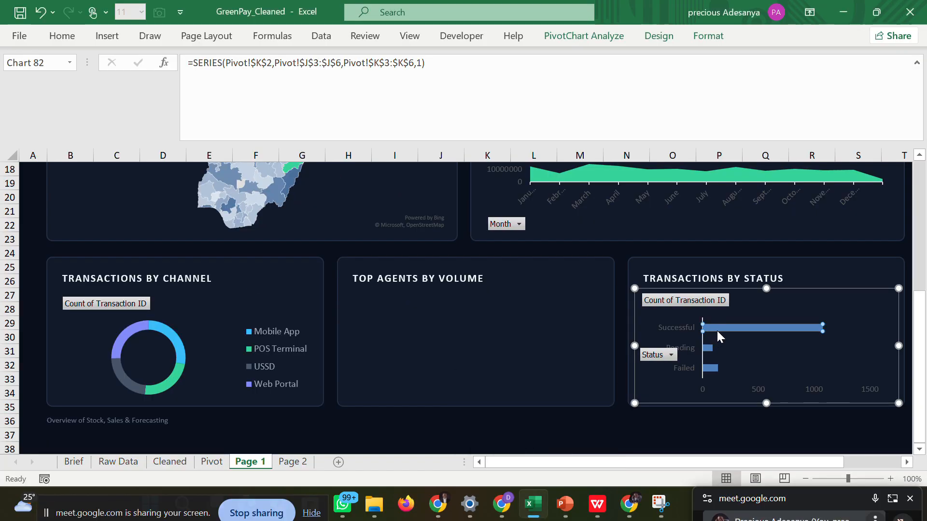
left_click(713, 368)
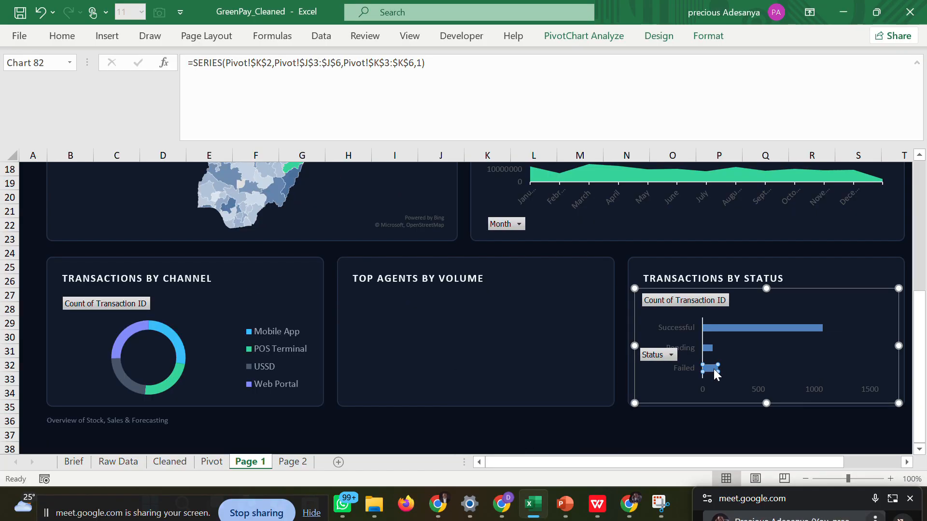
left_click(62, 36)
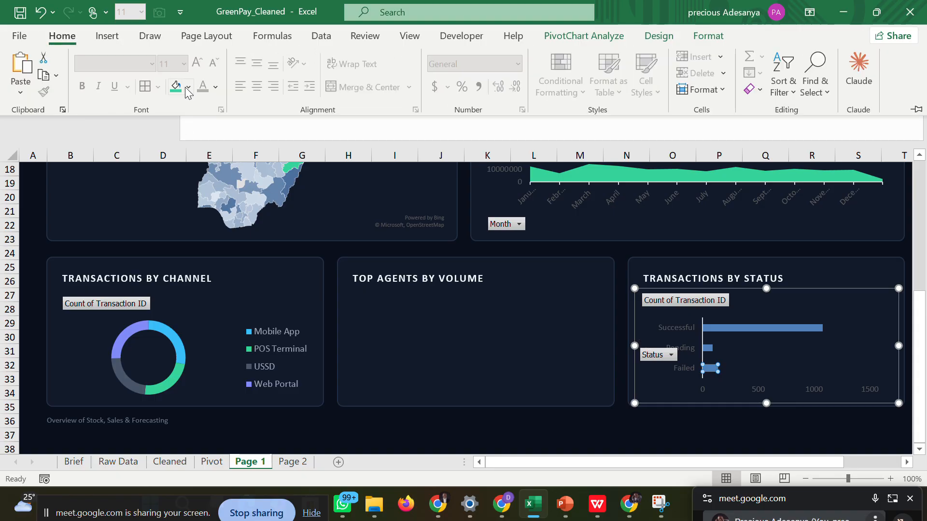
left_click(188, 87)
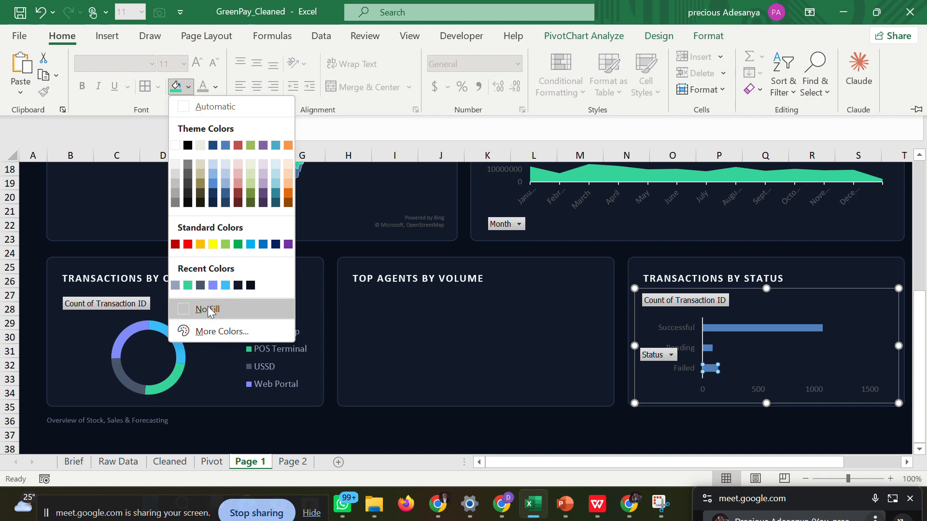
left_click(187, 244)
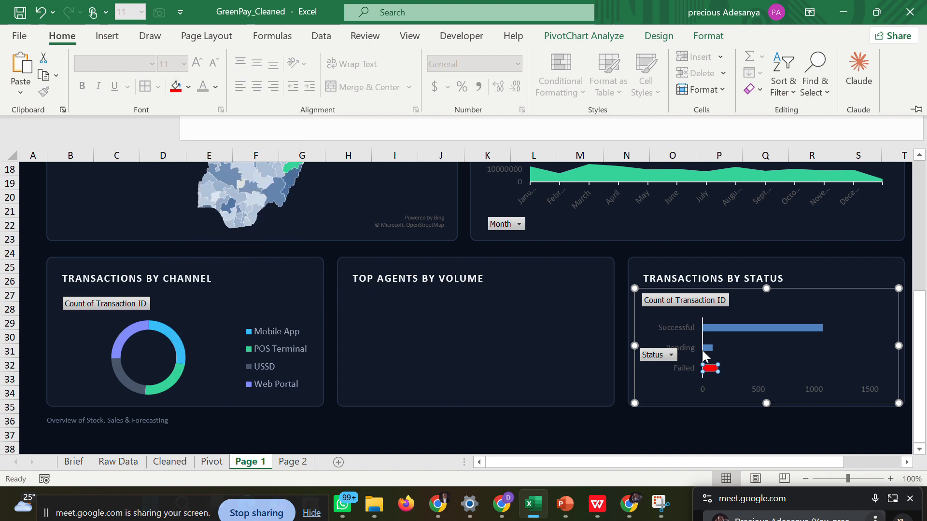
Fill only the Pending bar in the Transactions by Status chart with standard orange and dismiss the data point formatting options.
left_click(707, 350)
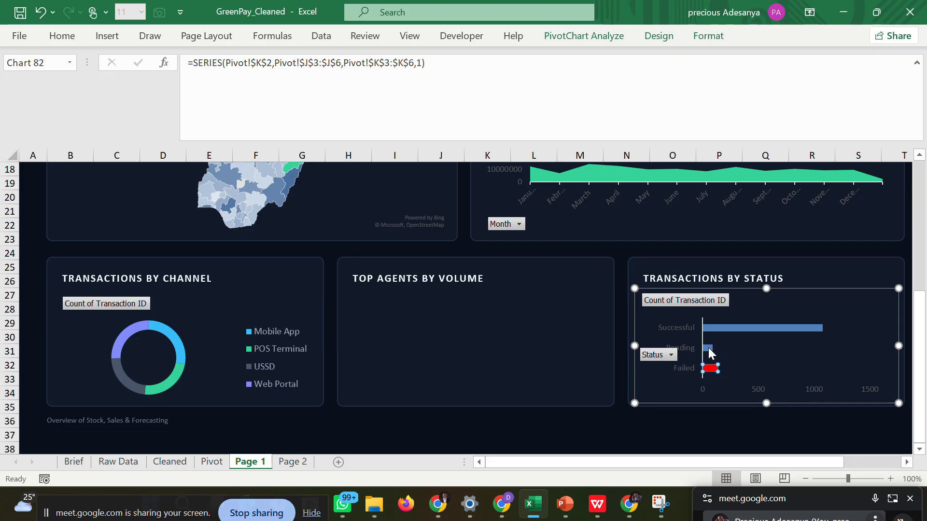
double_click(708, 348)
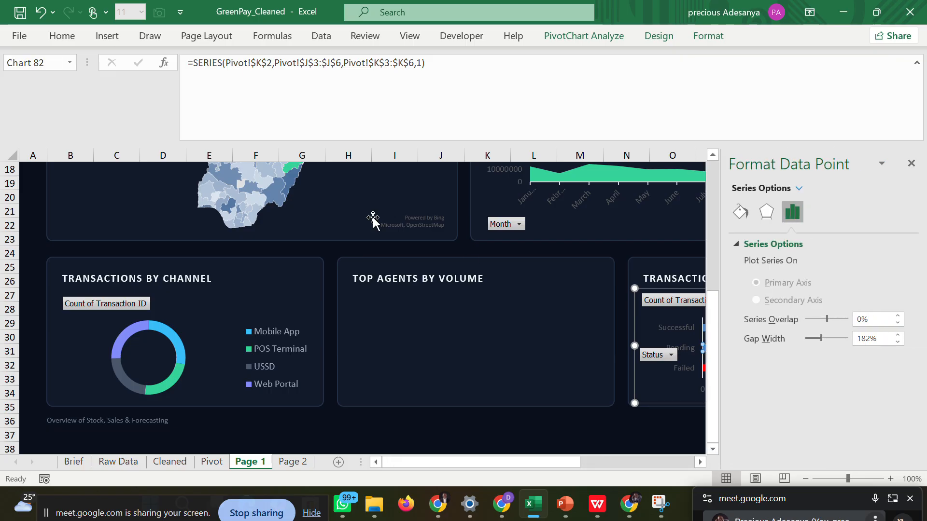
left_click(61, 37)
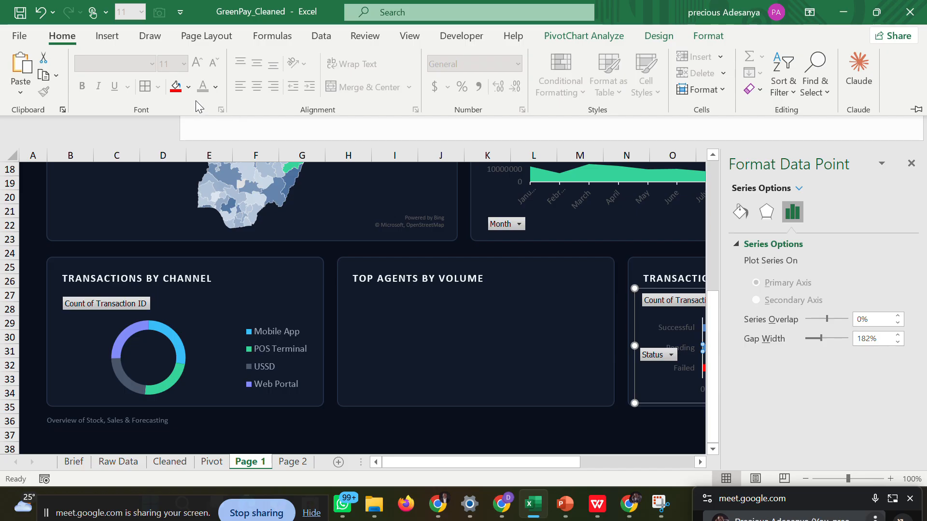
left_click(188, 87)
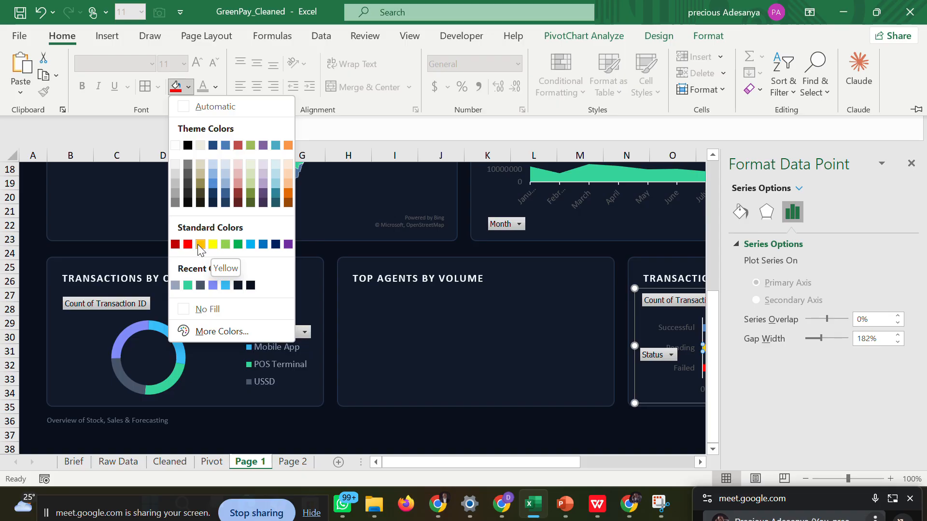
left_click(198, 245)
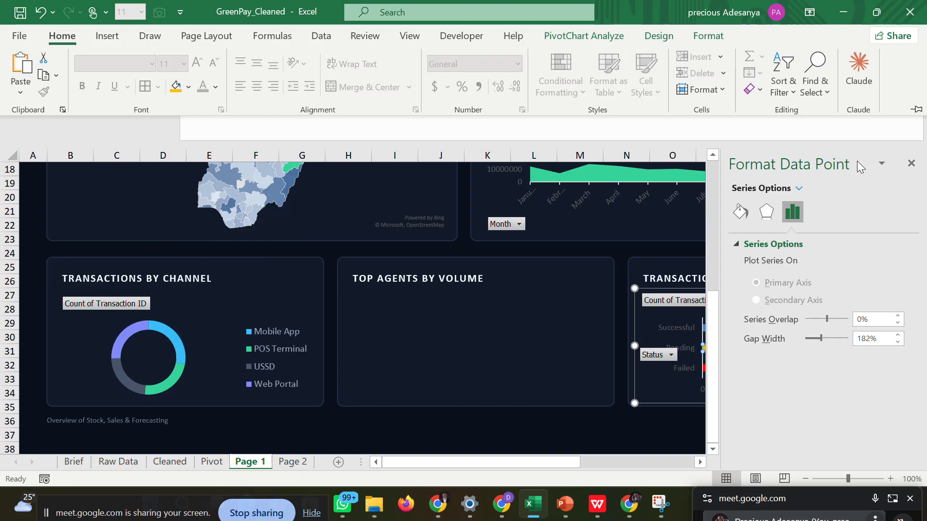
left_click(910, 167)
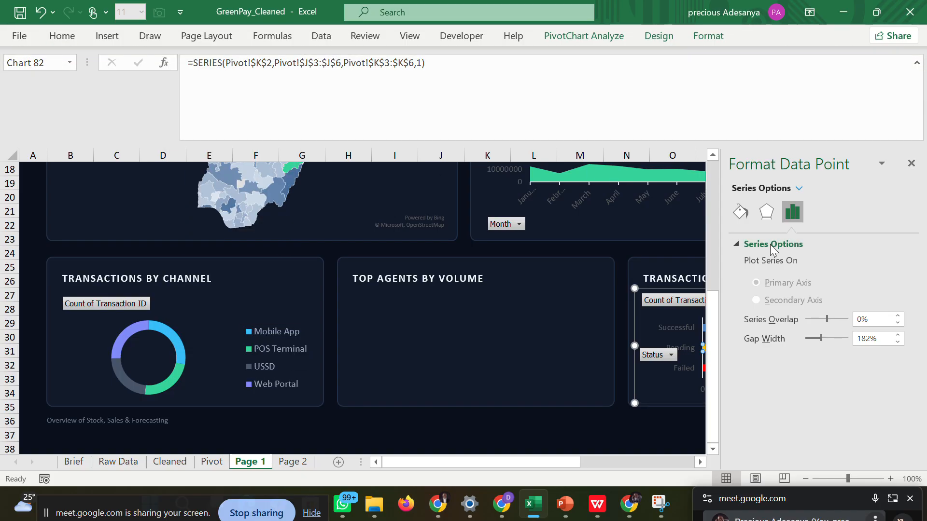
left_click(910, 164)
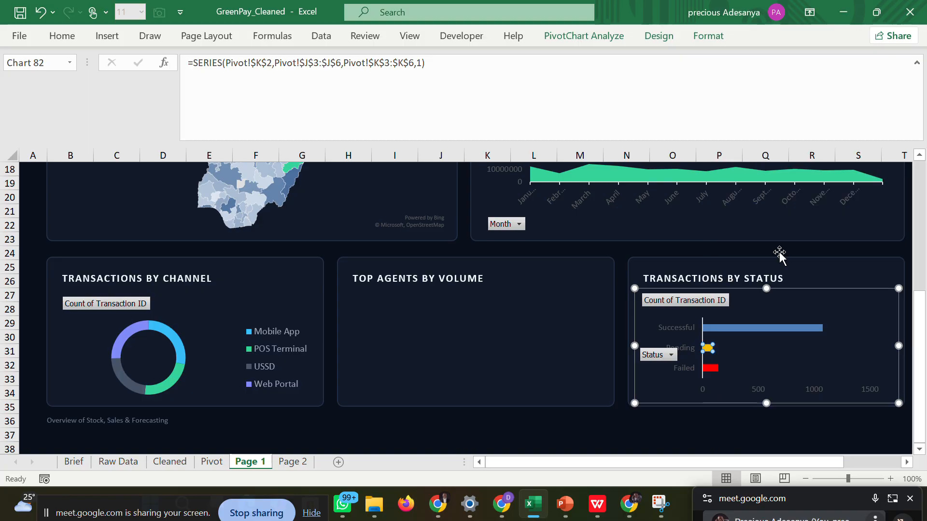
Fill the Successful bar in the Transactions by Status chart with the recently used dashboard green and deselect the chart.
left_click(726, 328)
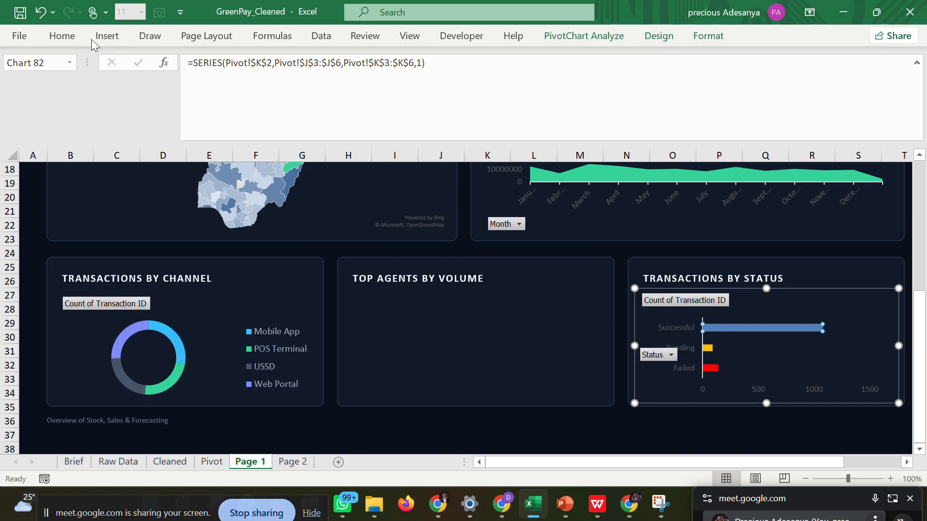
left_click(56, 40)
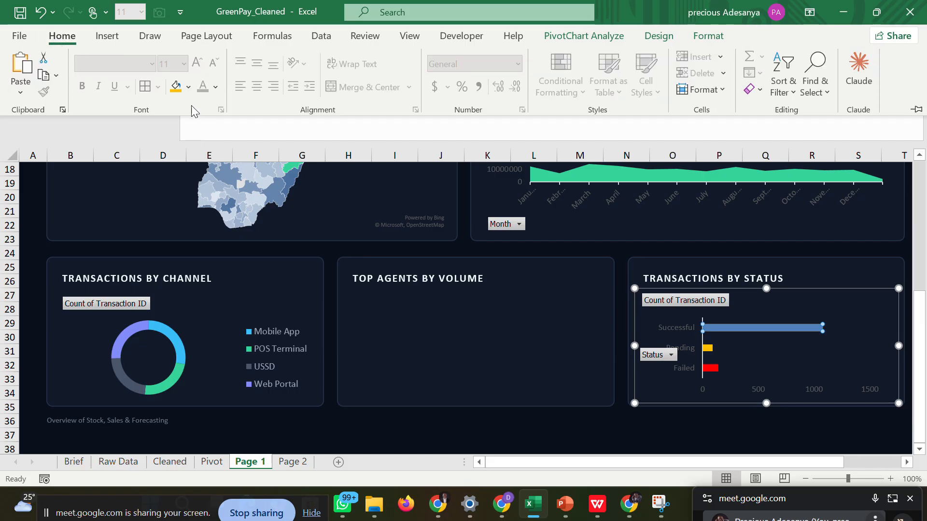
left_click(189, 91)
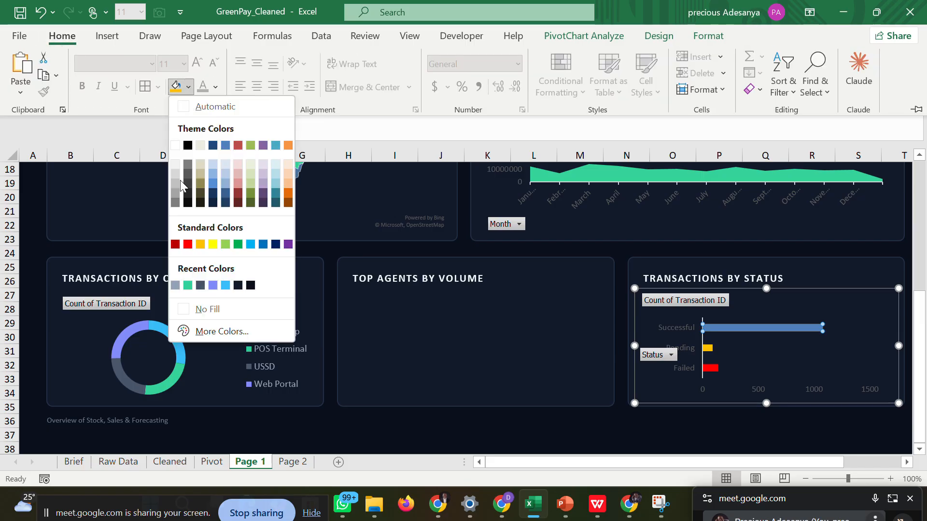
left_click(188, 285)
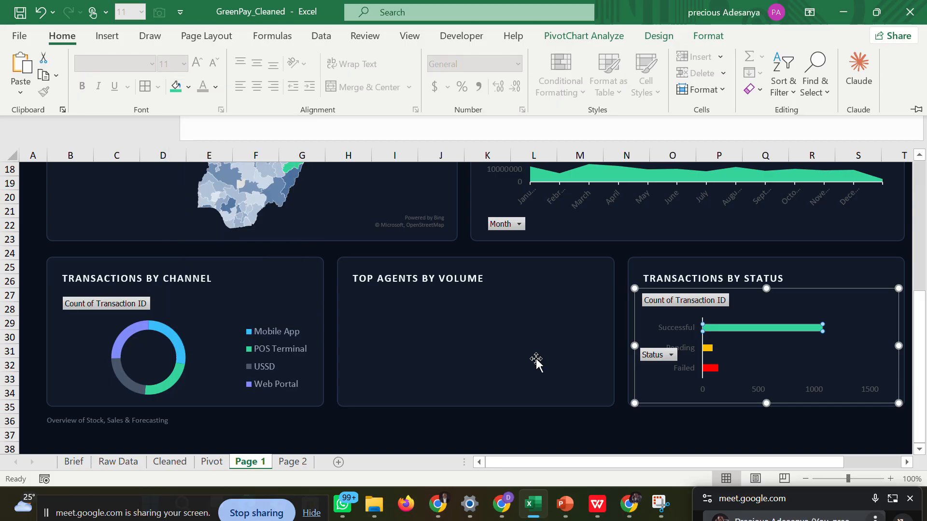
left_click(577, 416)
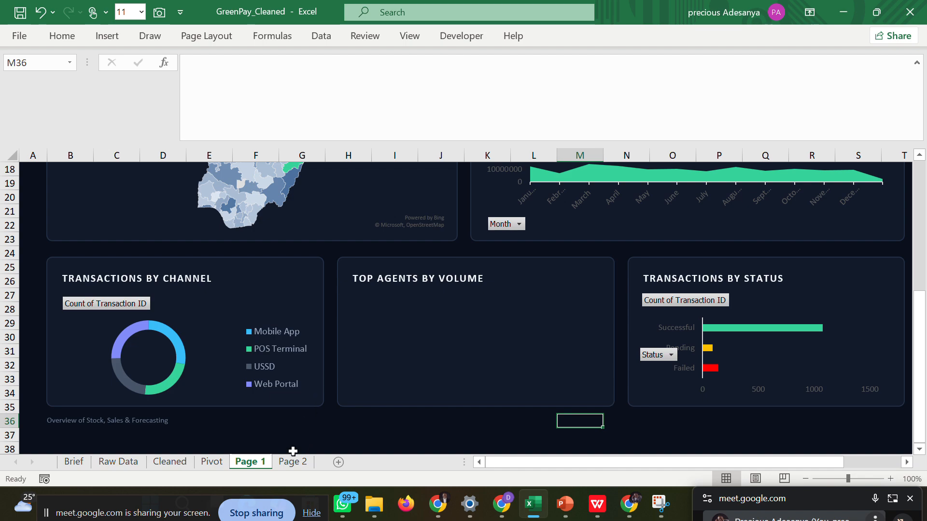
left_click(212, 463)
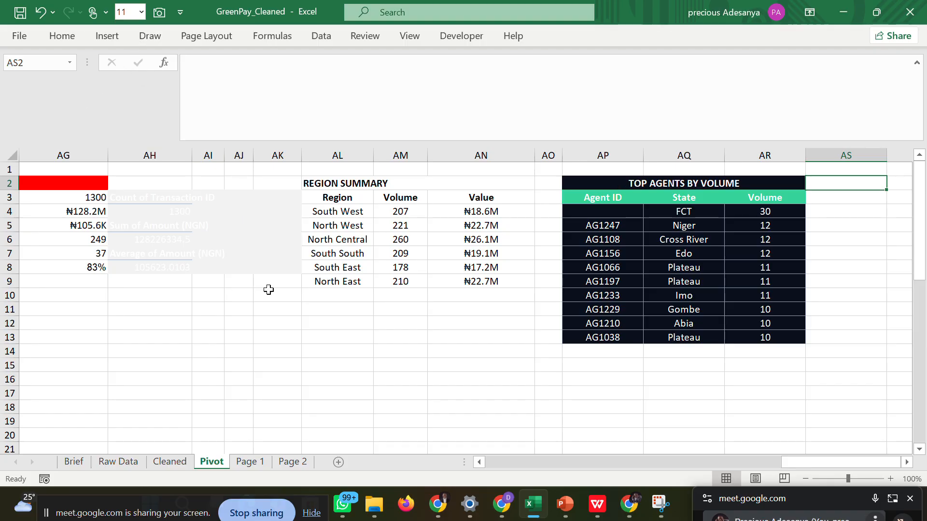
left_click(247, 462)
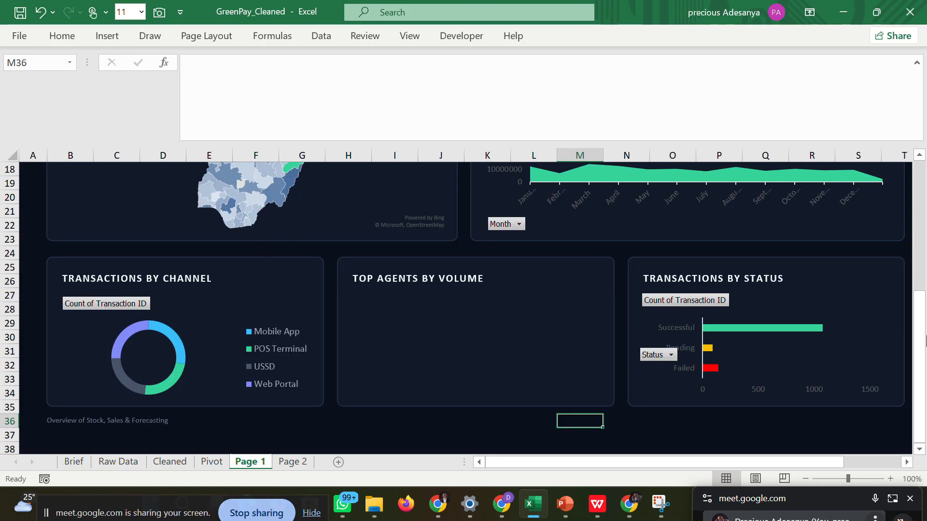
left_click_drag(922, 343, 920, 213)
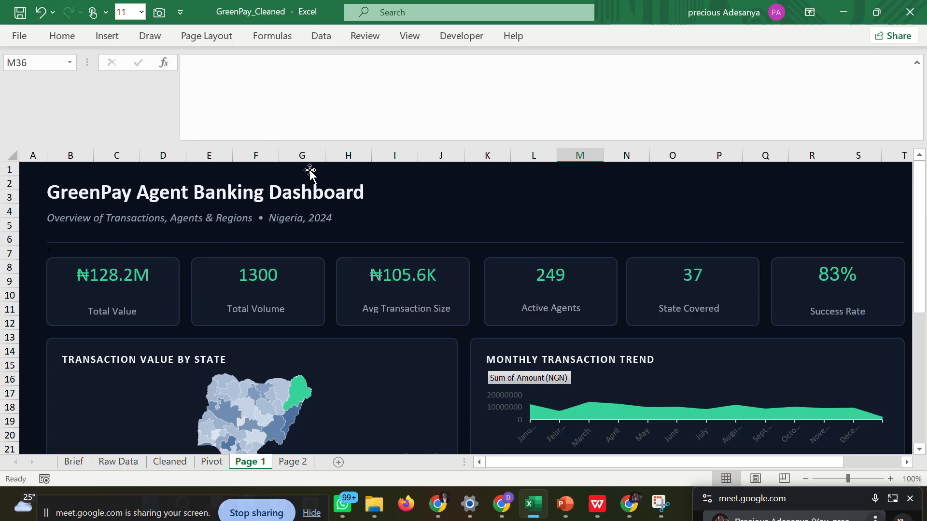
Locate the Camera command among all commands in the Quick Access Toolbar customization and dismiss the Excel options.
left_click_drag(919, 231, 924, 347)
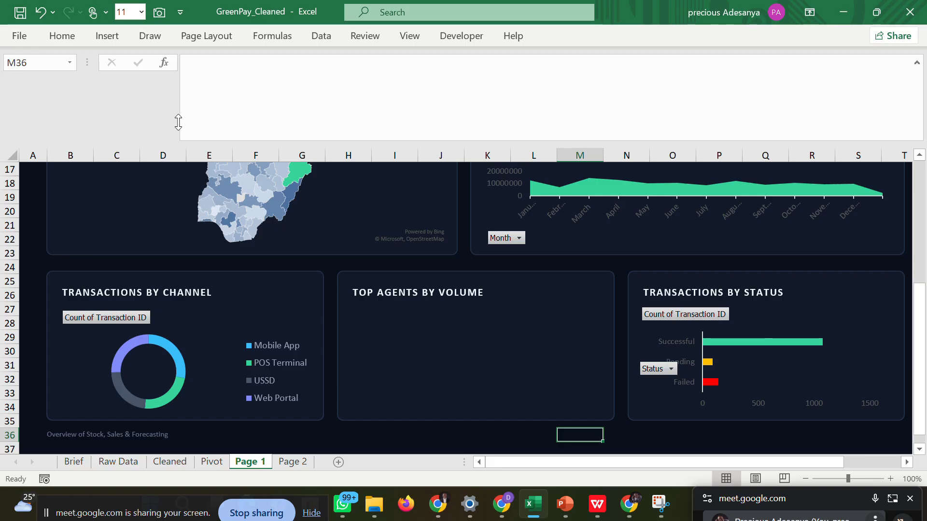
left_click(20, 36)
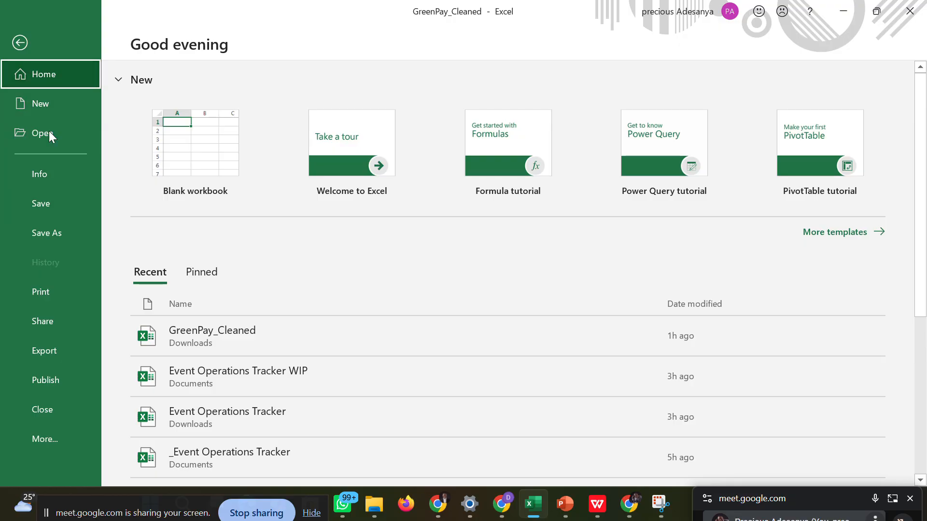
left_click(47, 434)
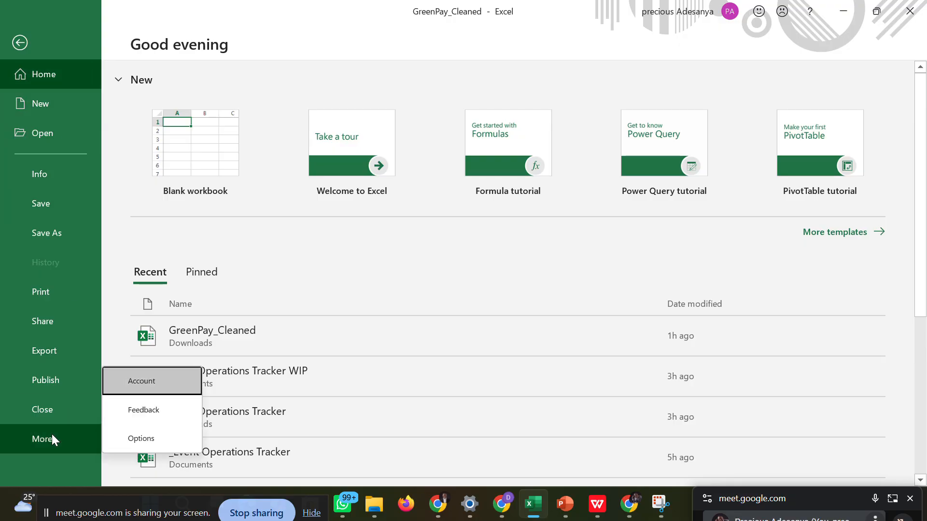
left_click(137, 437)
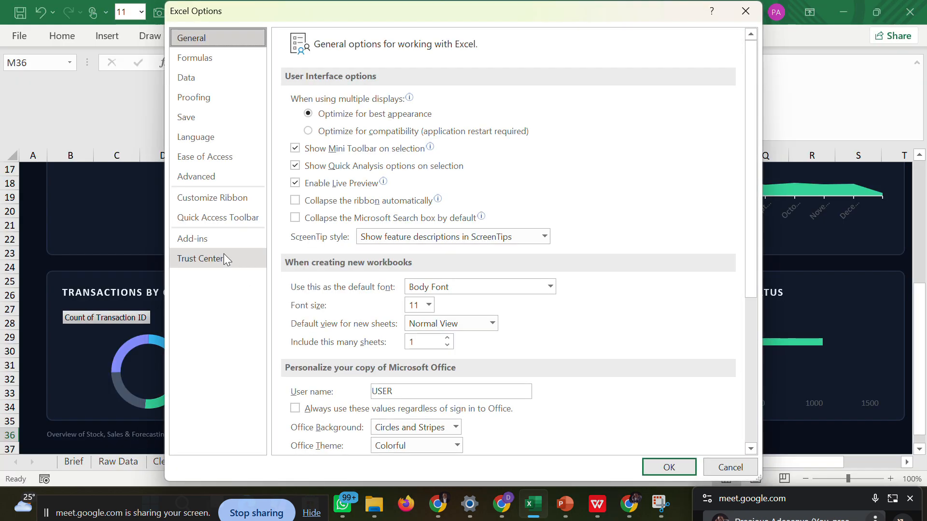
left_click(200, 178)
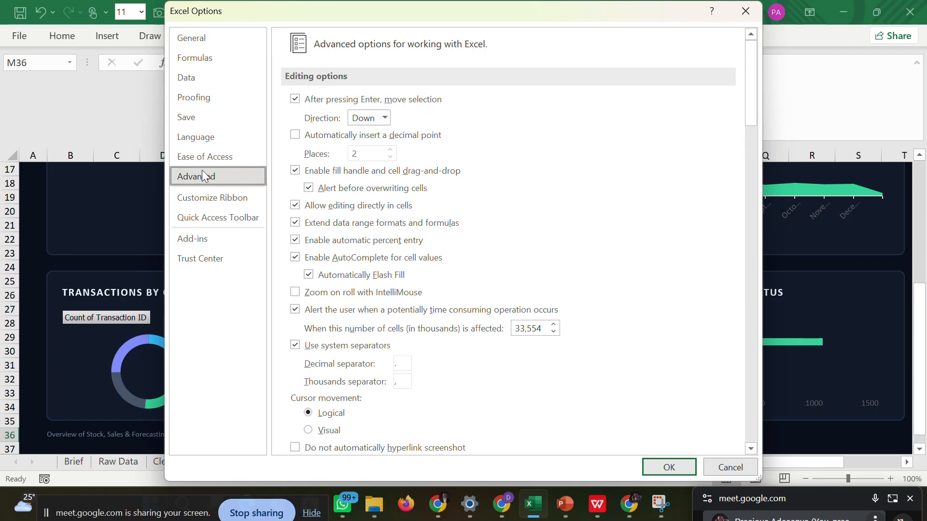
left_click(200, 259)
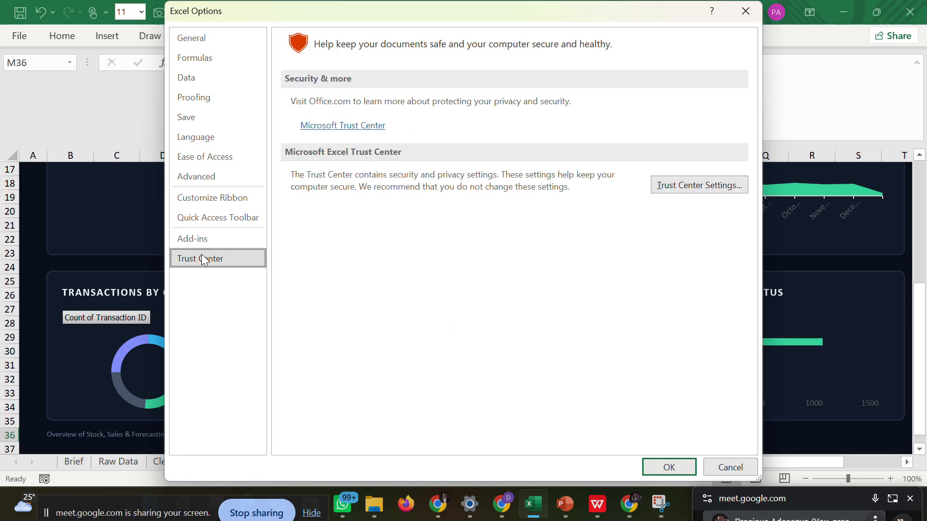
left_click(213, 216)
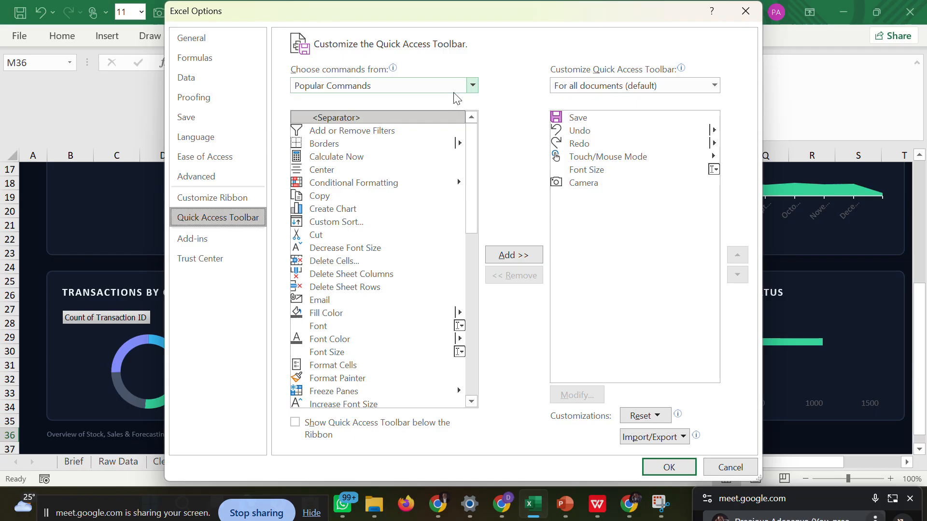
left_click(470, 85)
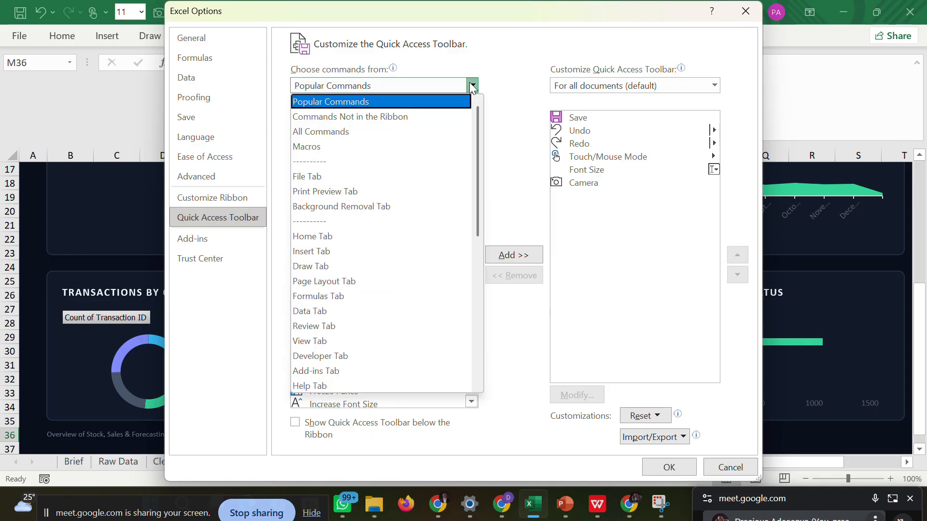
left_click(384, 134)
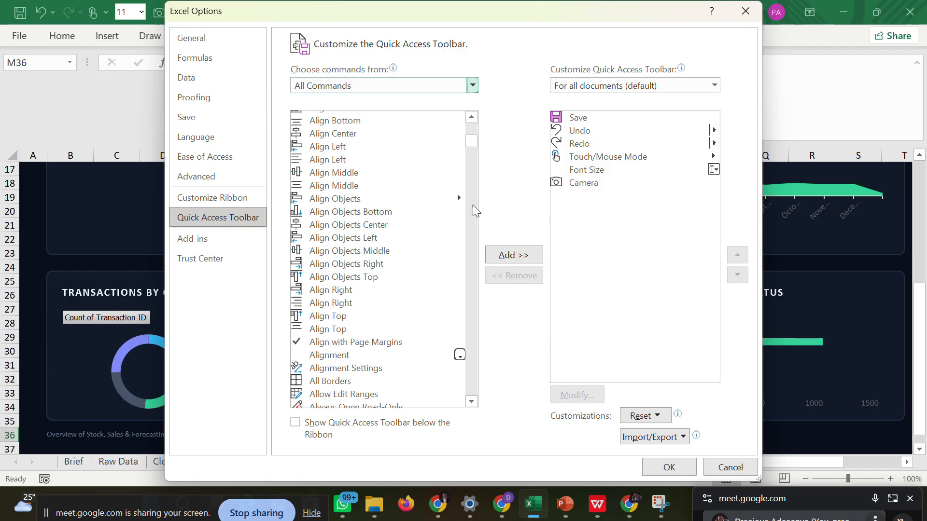
mouse_move(471, 144)
left_mouse_down()
mouse_move(471, 196)
mouse_move(469, 160)
left_mouse_up()
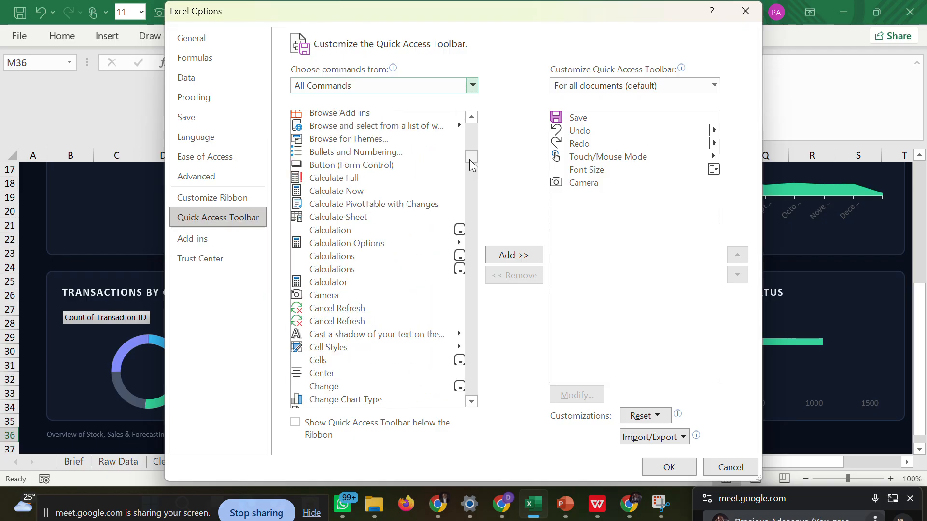
left_click(332, 296)
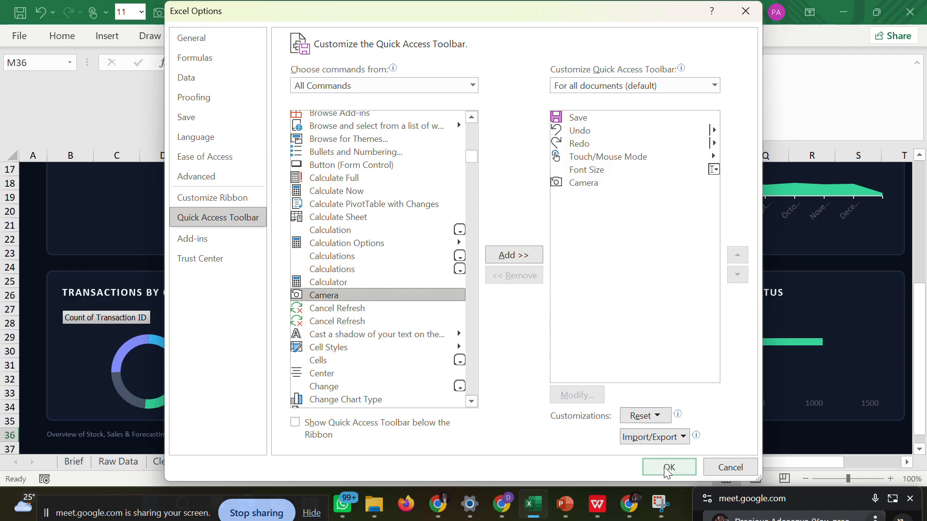
left_click(715, 463)
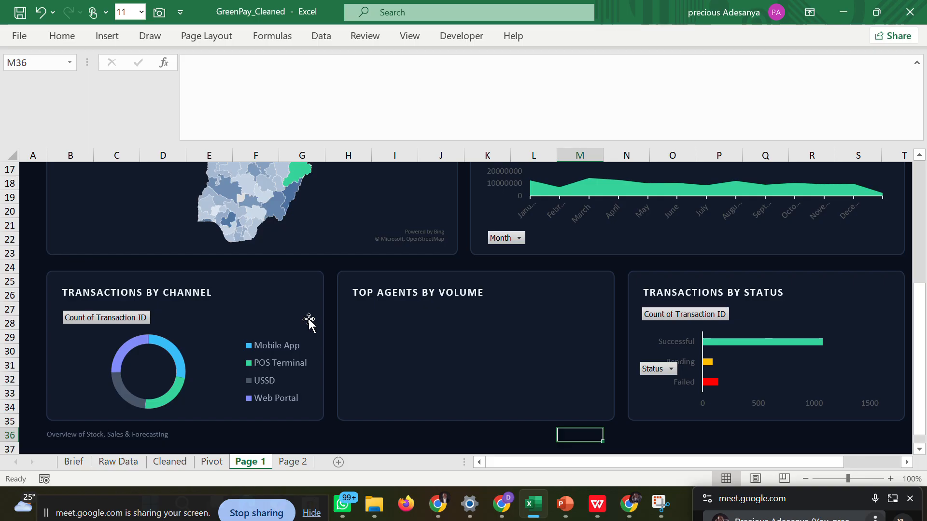
Capture AP2:AR13 of the Pivot sheet with the Camera tool and place the linked picture in Page 1's Top Agents by Volume card.
left_click(203, 465)
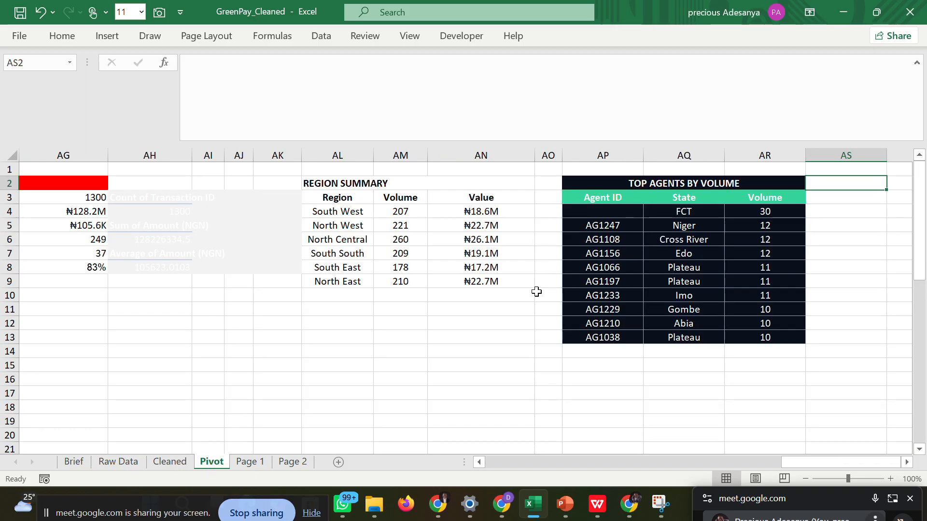
left_click(588, 189)
left_click_drag(589, 189, 738, 338)
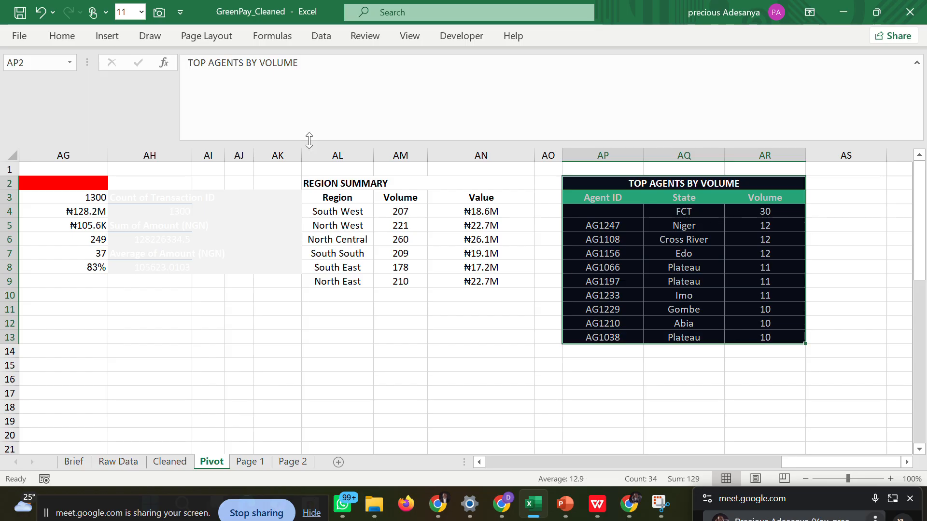
left_click(159, 19)
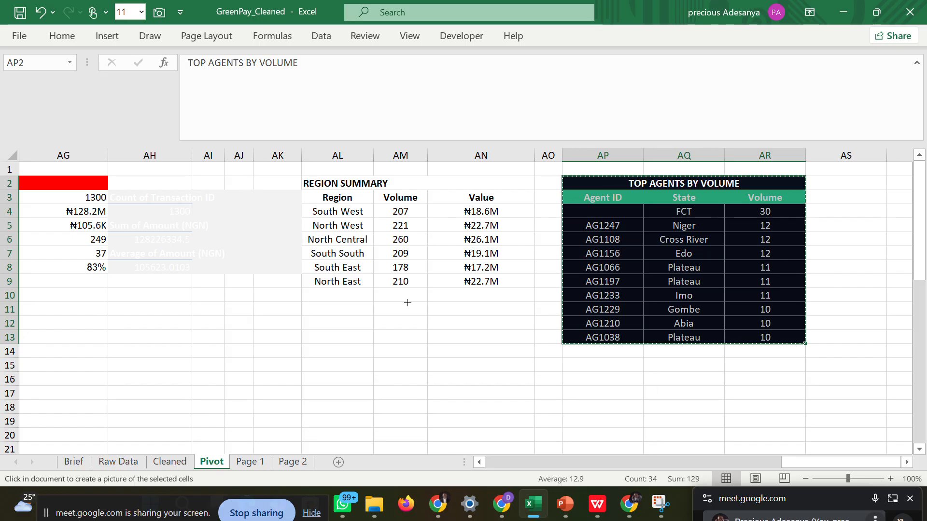
left_click(249, 462)
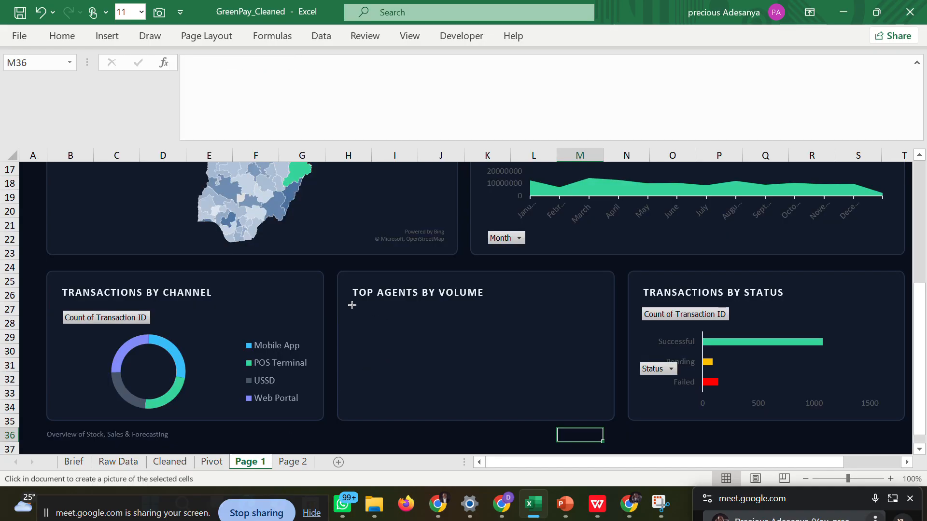
left_click_drag(351, 305, 608, 335)
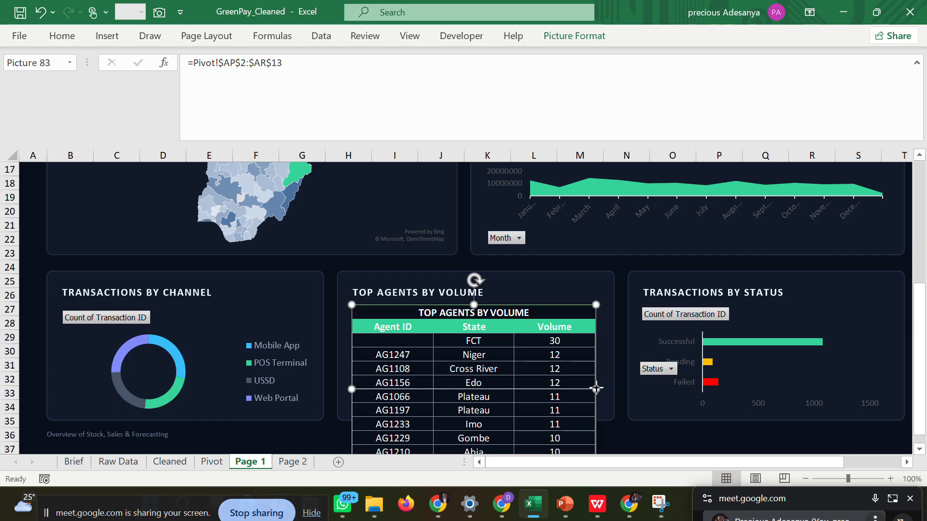
Try resizing the full agents table picture to fit inside the Top Agents by Volume card, and delete the picture.
left_click_drag(596, 388, 609, 388)
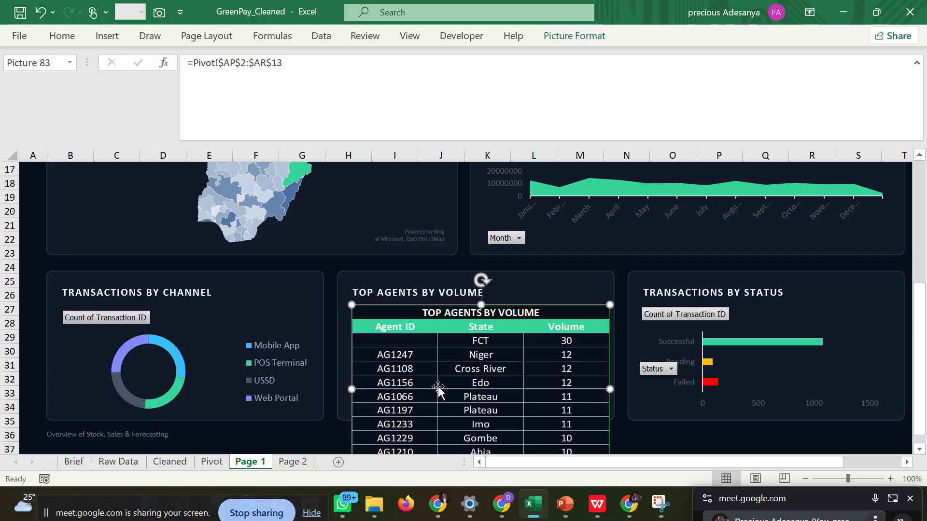
left_click_drag(351, 389, 345, 389)
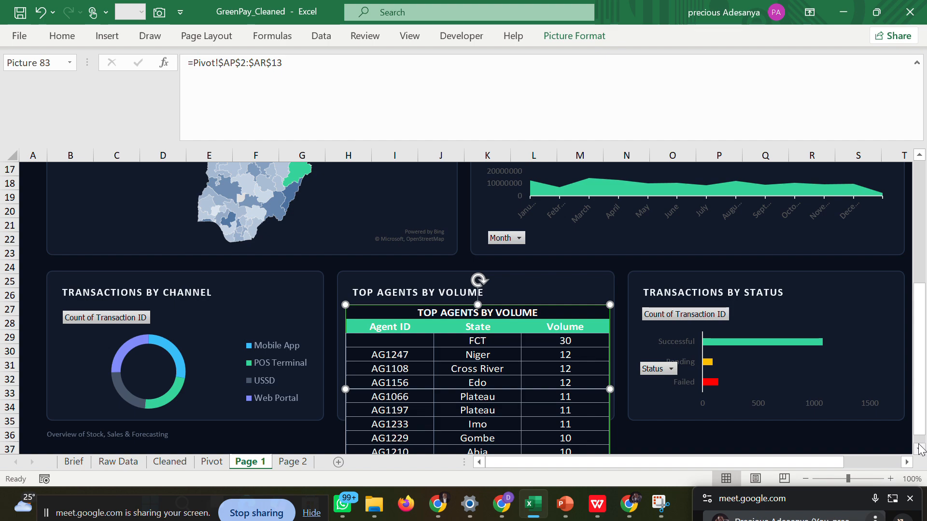
scroll(919, 451, "down", 5)
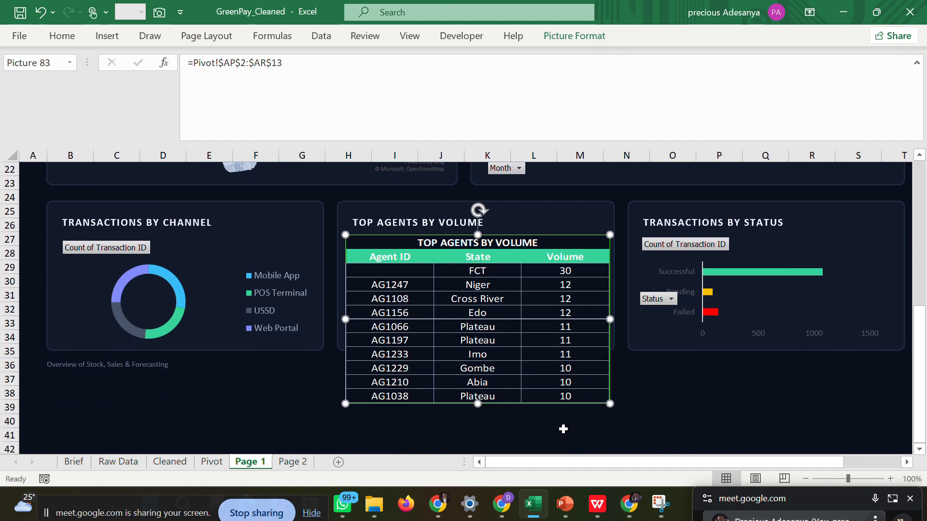
left_click_drag(476, 402, 476, 353)
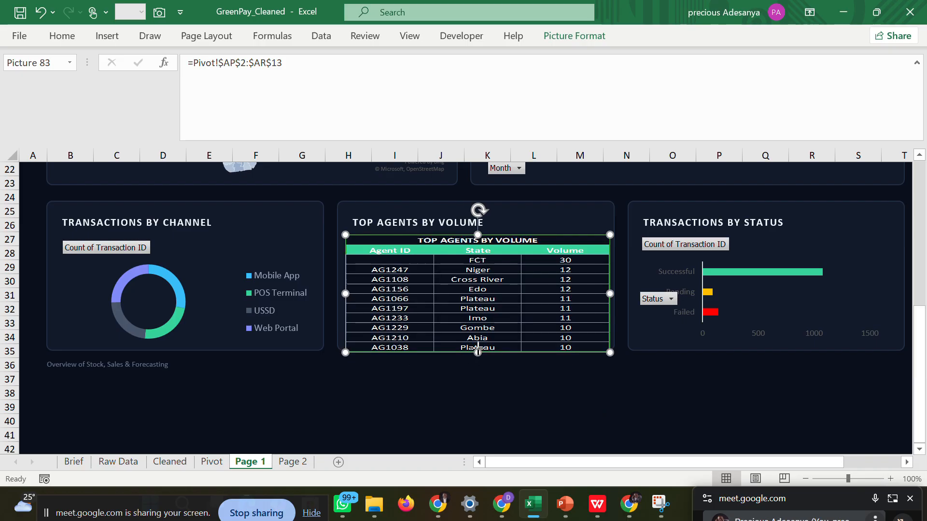
left_click_drag(477, 352, 477, 346)
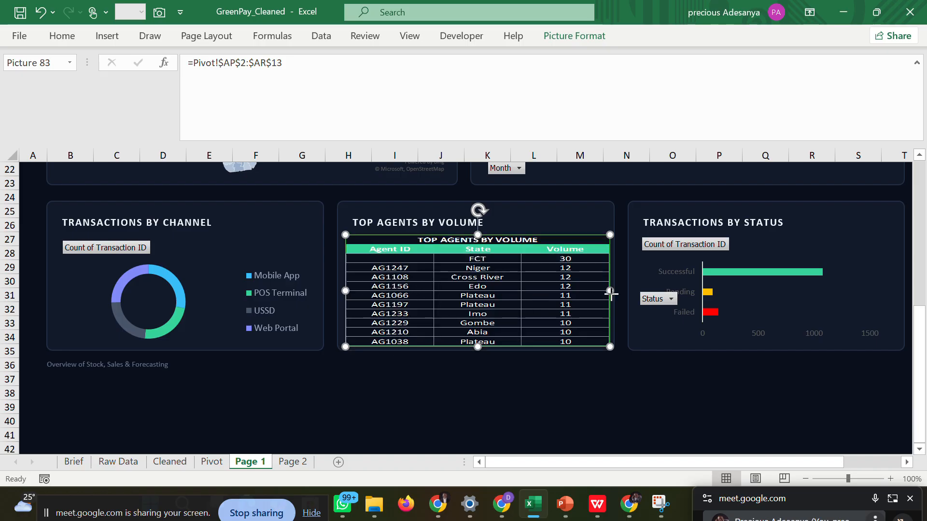
left_click_drag(610, 292, 605, 292)
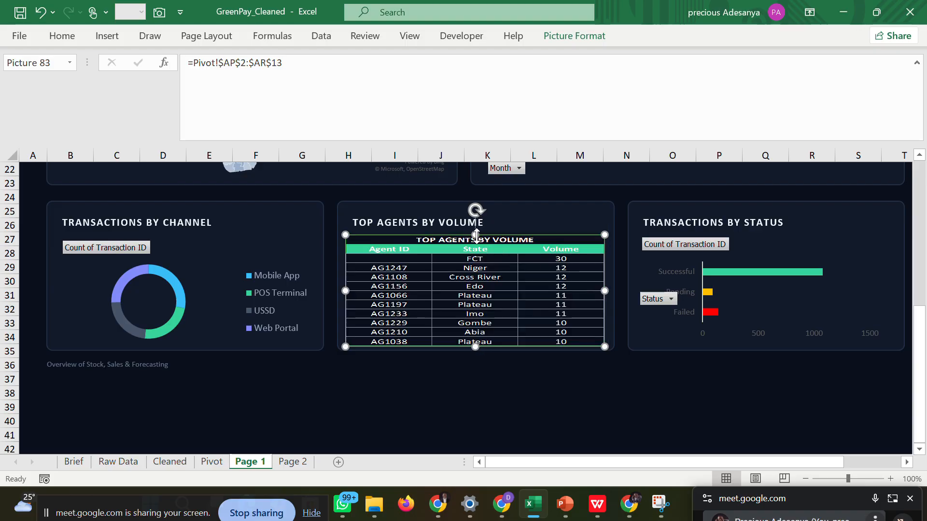
left_click_drag(475, 235, 475, 232)
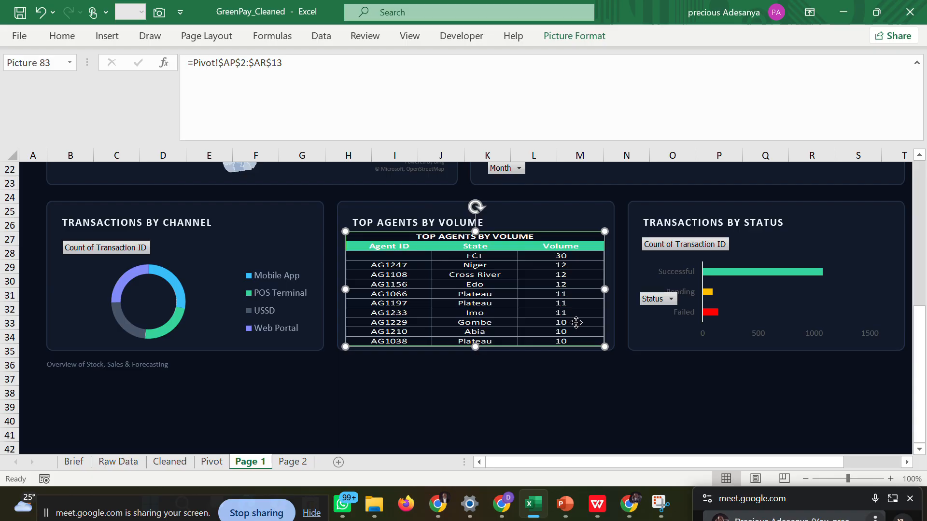
left_click_drag(577, 323, 576, 320)
left_click(593, 389)
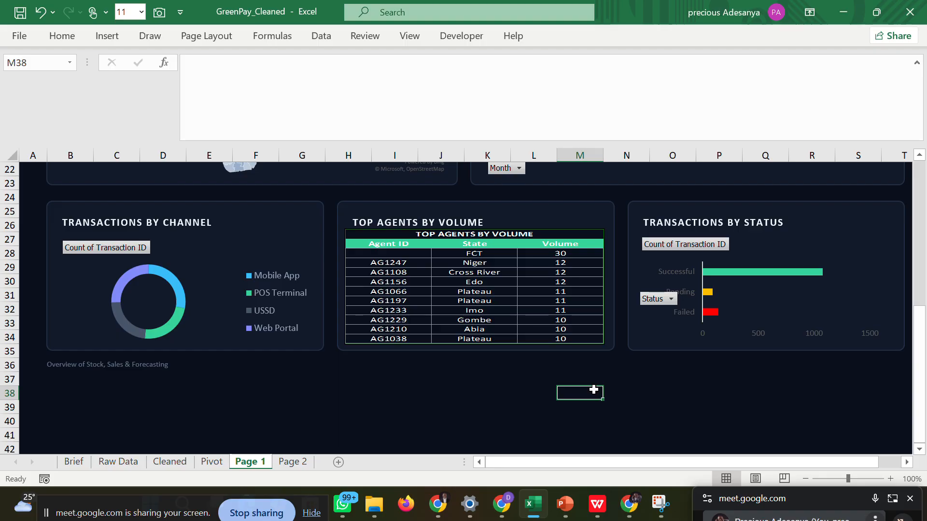
left_click(540, 302)
key("Delete")
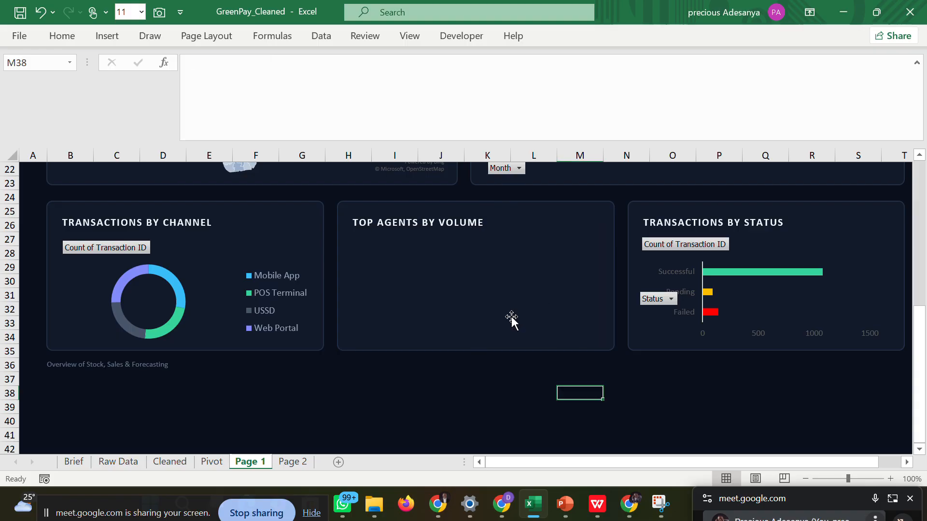
Capture only AP2:AR8 of the Pivot sheet with the Camera tool and place the linked picture in Page 1's Top Agents by Volume card.
left_click(212, 462)
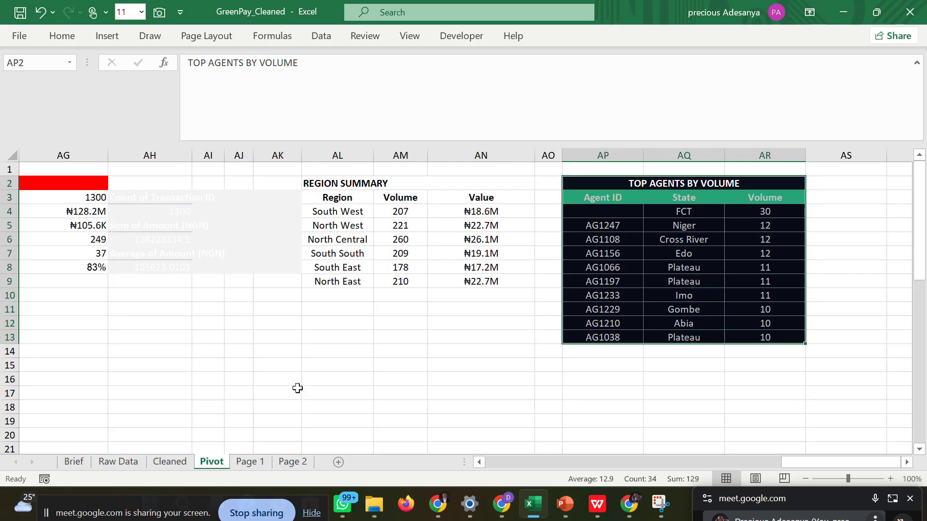
left_click(632, 351)
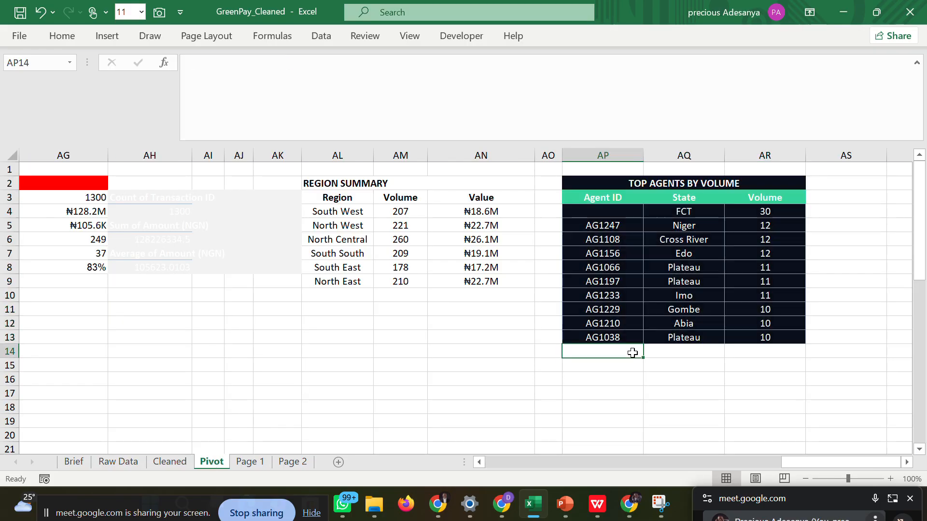
left_click(597, 183)
left_click_drag(597, 183, 741, 270)
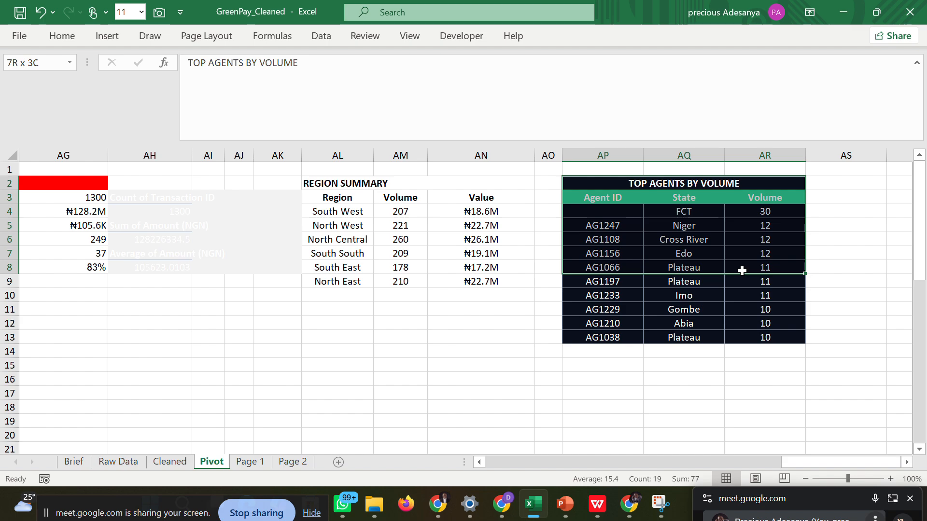
left_click_drag(742, 271, 742, 270)
left_click(159, 12)
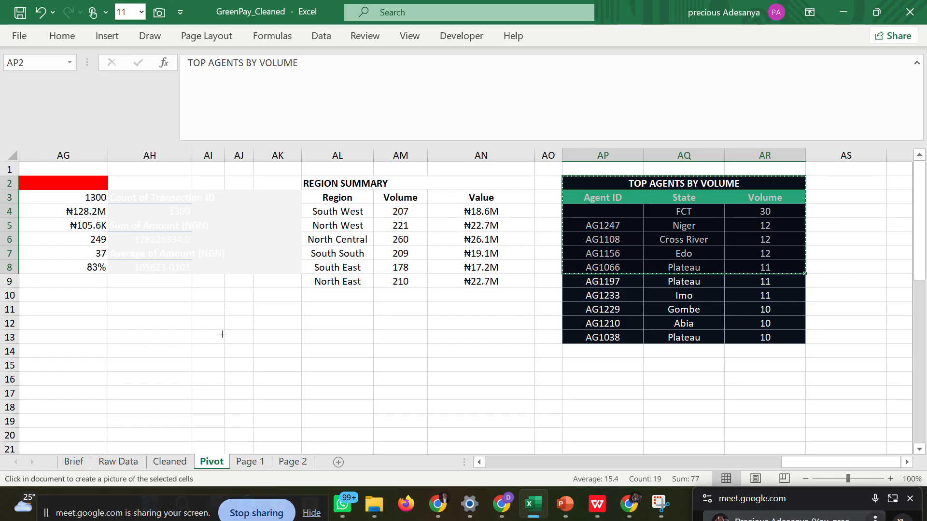
left_click(247, 463)
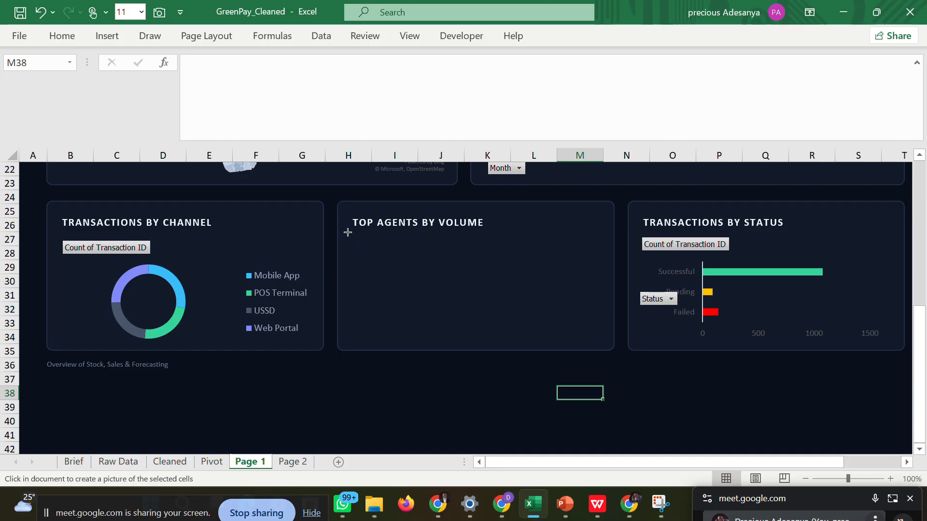
left_click_drag(348, 232, 602, 272)
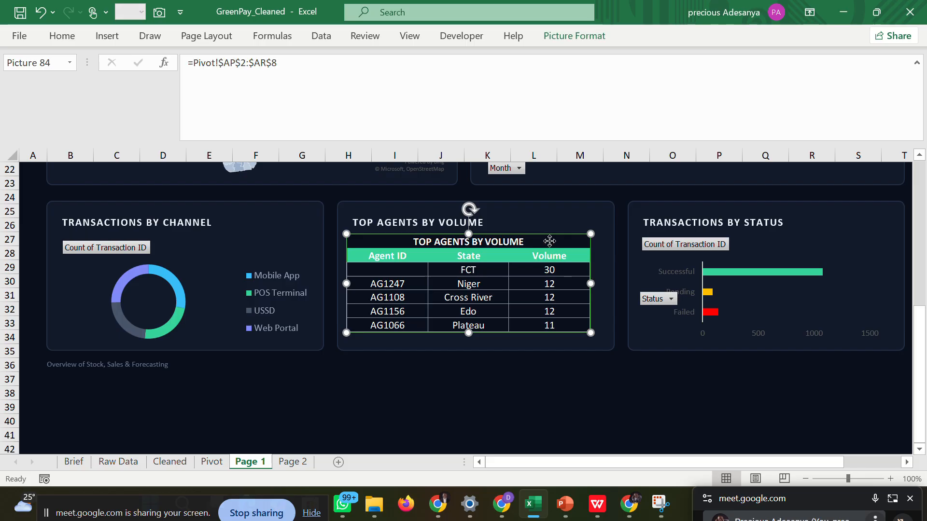
Nudge and enlarge the AP2:AR8 agents table picture to fill the Top Agents by Volume card.
mouse_move(549, 240)
left_mouse_down()
mouse_move(558, 242)
mouse_move(550, 240)
left_mouse_up()
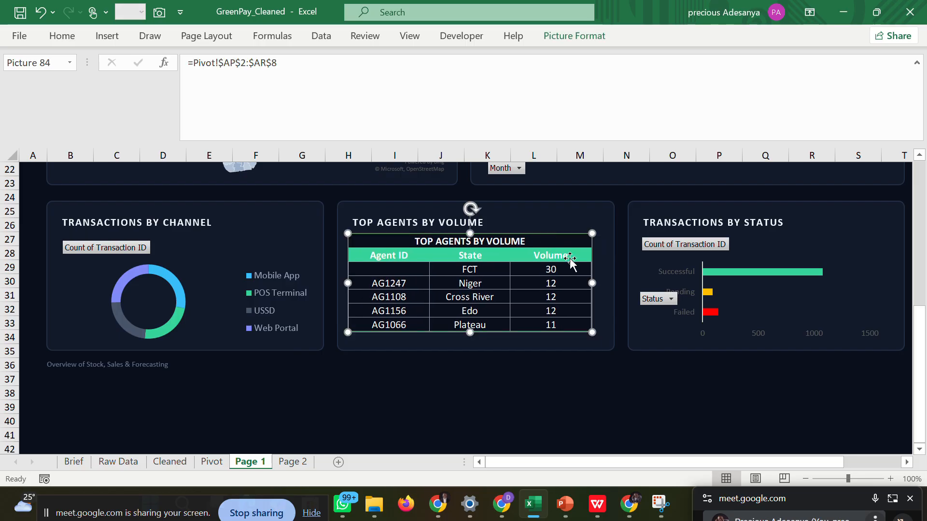
left_click_drag(593, 282, 609, 283)
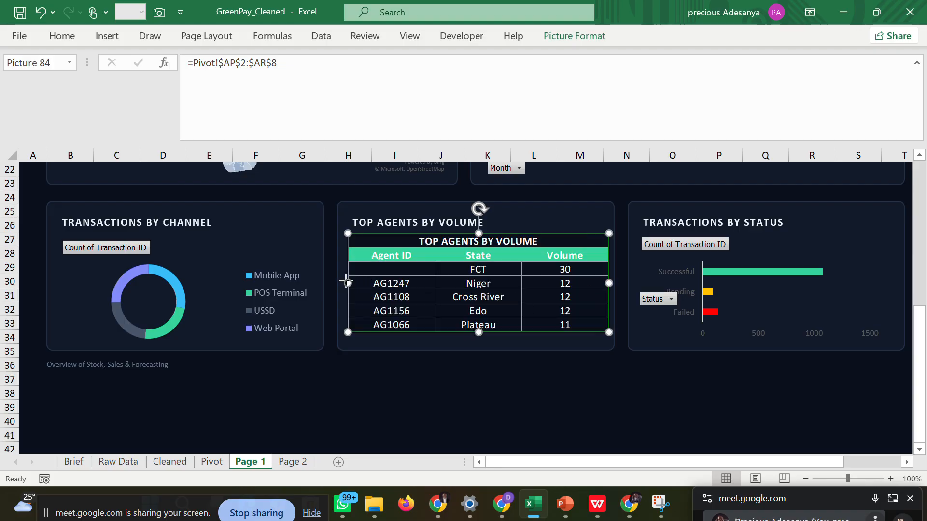
left_click_drag(347, 283, 342, 283)
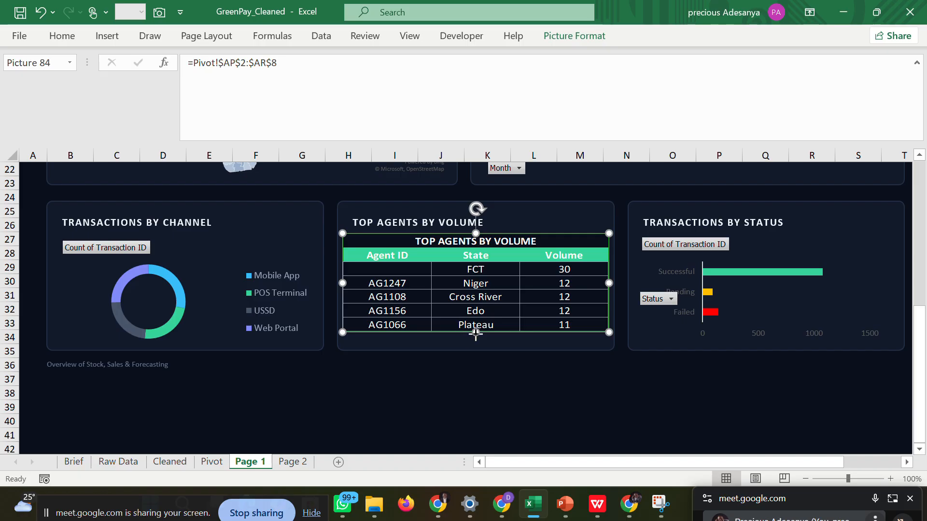
left_click_drag(475, 333, 478, 344)
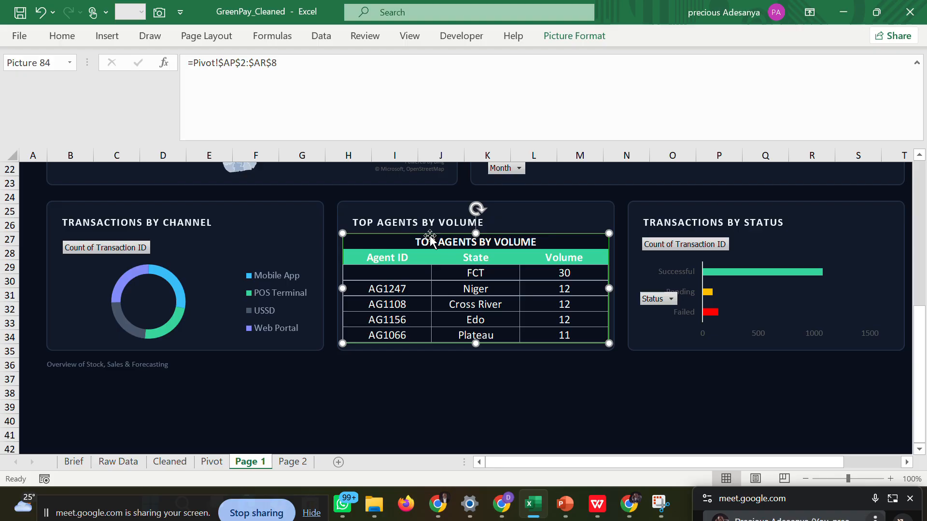
Check the agents table in the reference dashboard PDF in WPS, return to Excel and delete the linked picture from the Top Agents by Volume card.
left_click(596, 504)
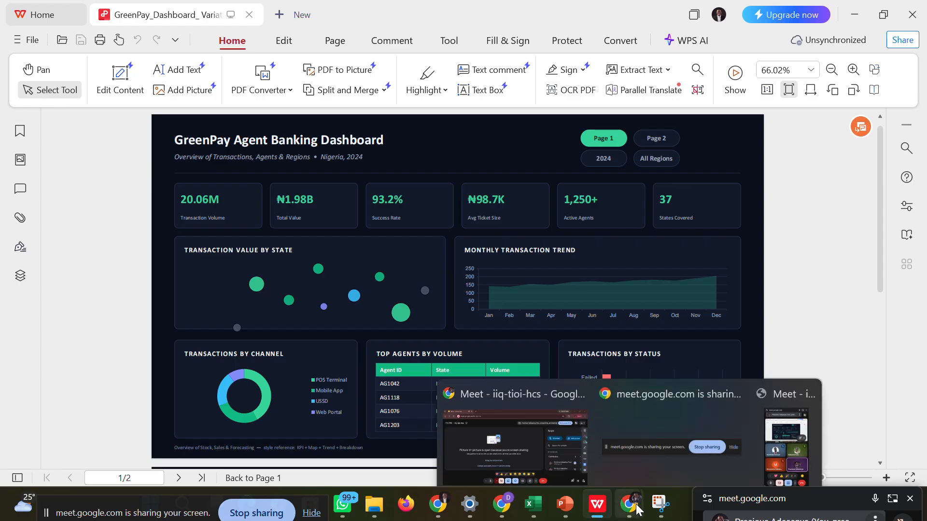
mouse_move(569, 503)
mouse_move(533, 503)
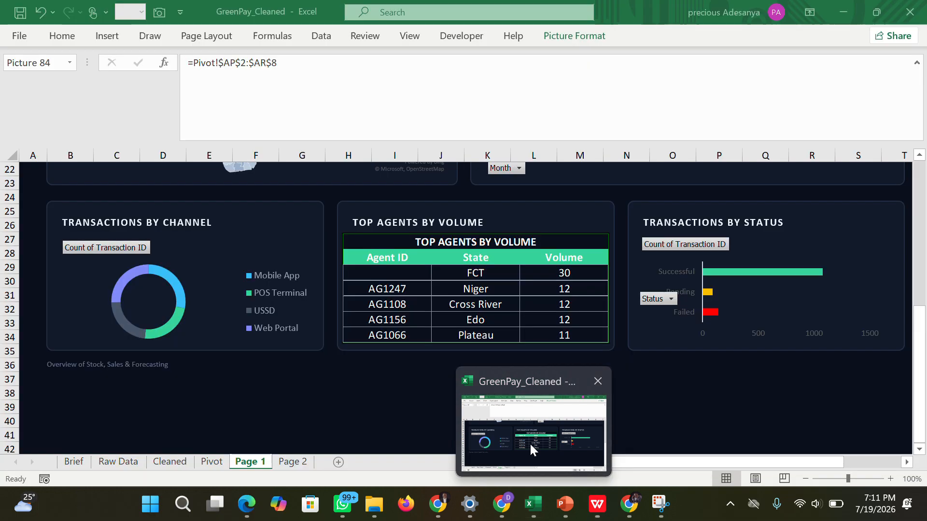
left_click(529, 442)
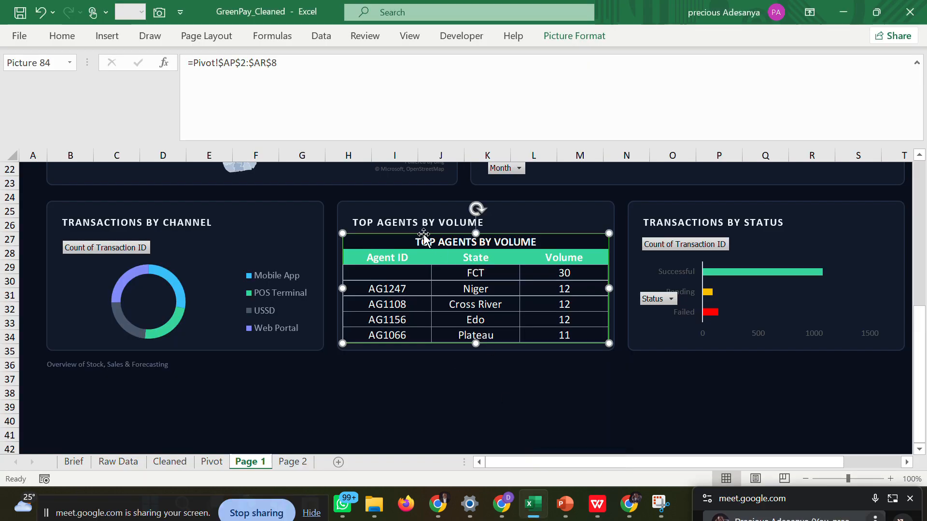
key("Delete")
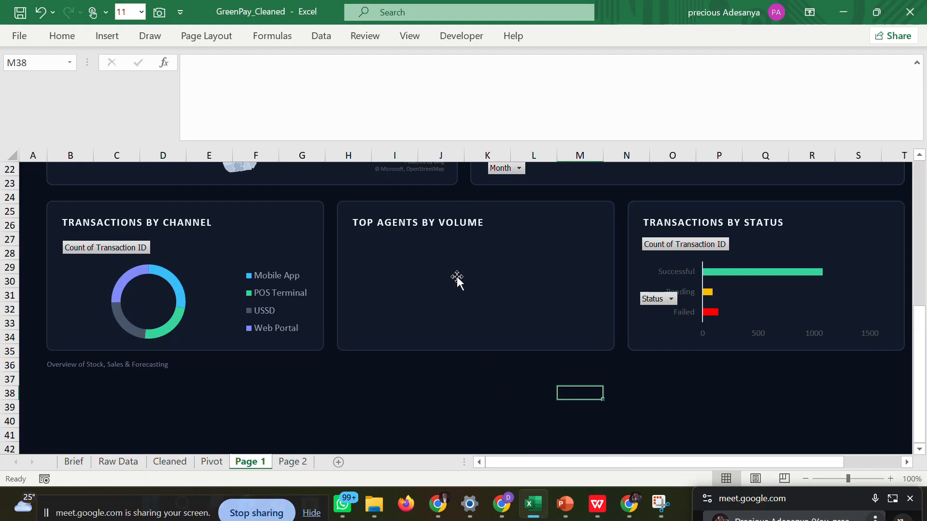
Capture AP3:AR9 of the Pivot sheet with the Camera tool and place the linked picture in Page 1's Top Agents by Volume card.
left_click(212, 461)
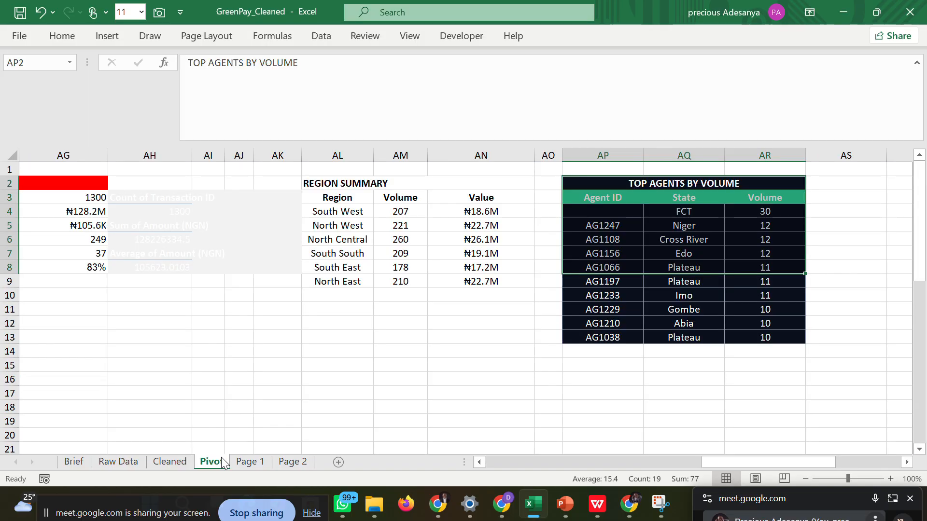
left_click(821, 239)
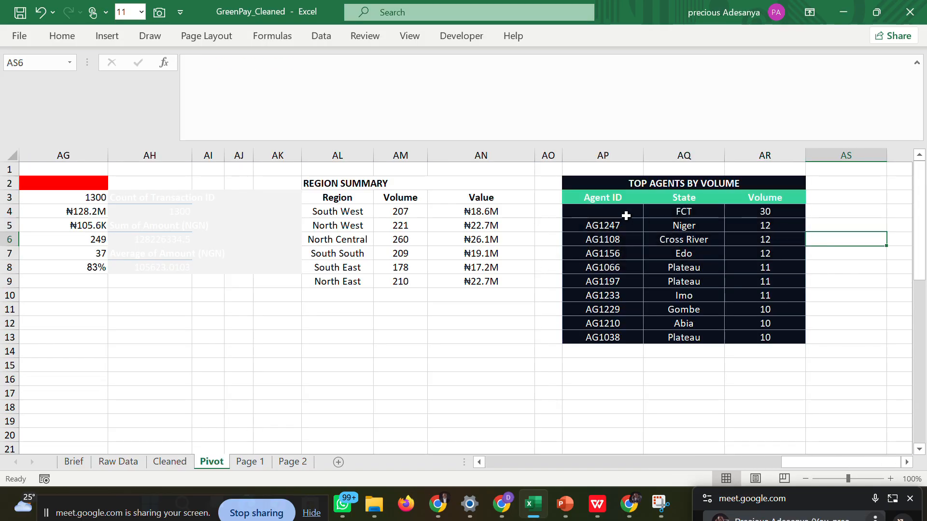
left_click_drag(589, 198, 760, 282)
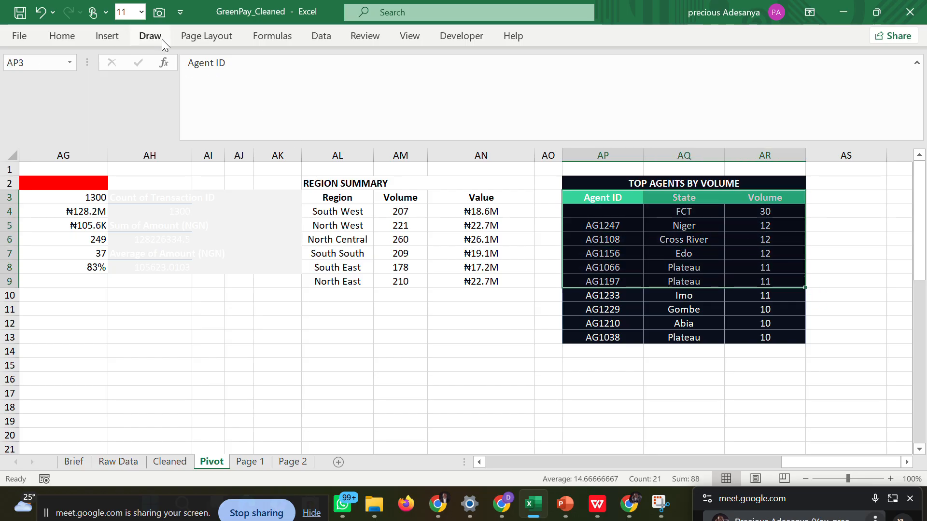
left_click(159, 15)
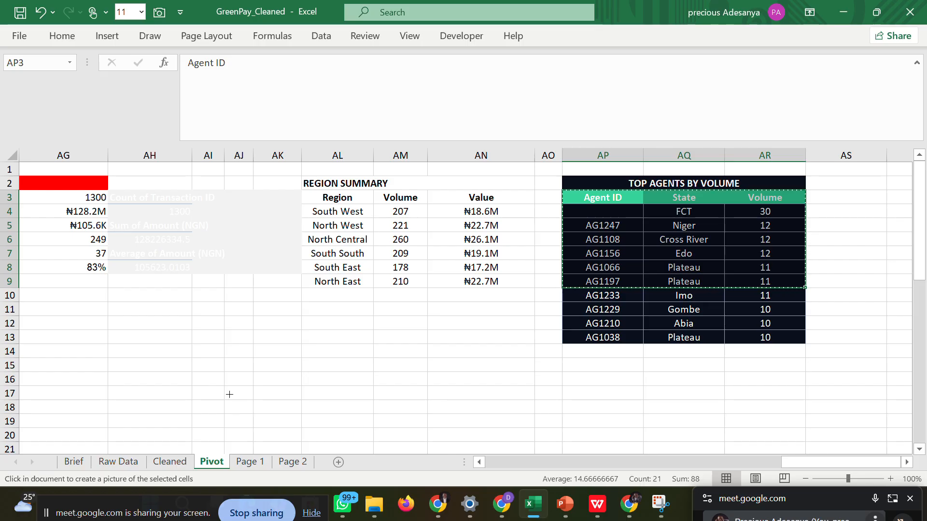
left_click(249, 461)
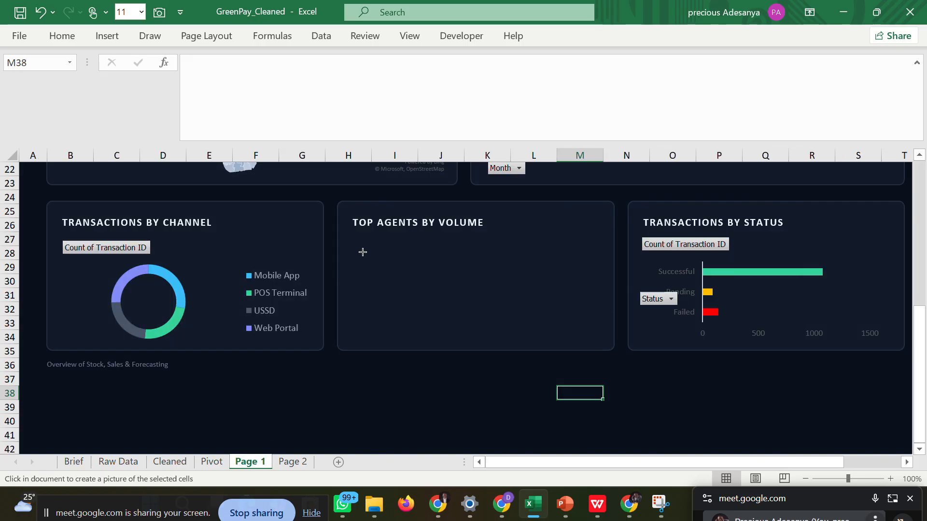
left_click_drag(347, 247, 605, 280)
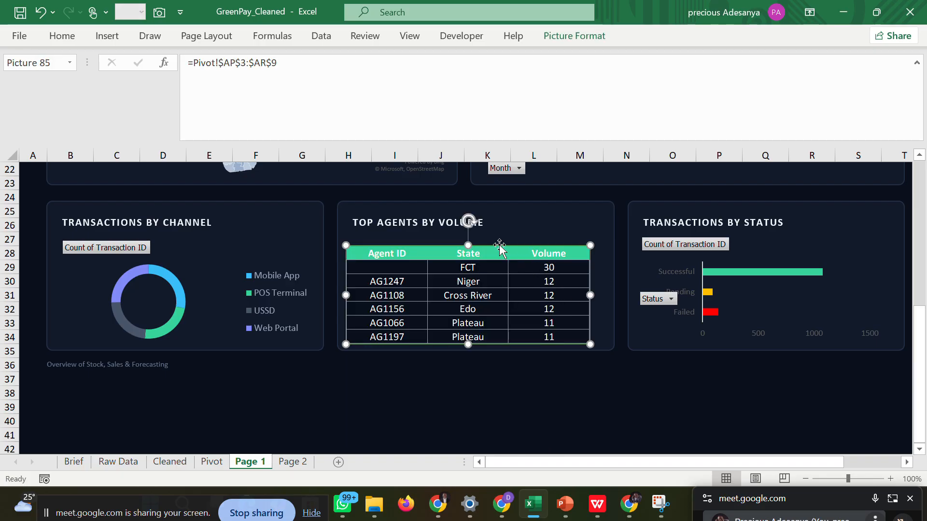
Move the new agents table picture up beneath the card title and stretch it to fill the Top Agents by Volume card.
left_click_drag(499, 252, 499, 242)
left_click_drag(590, 284, 607, 289)
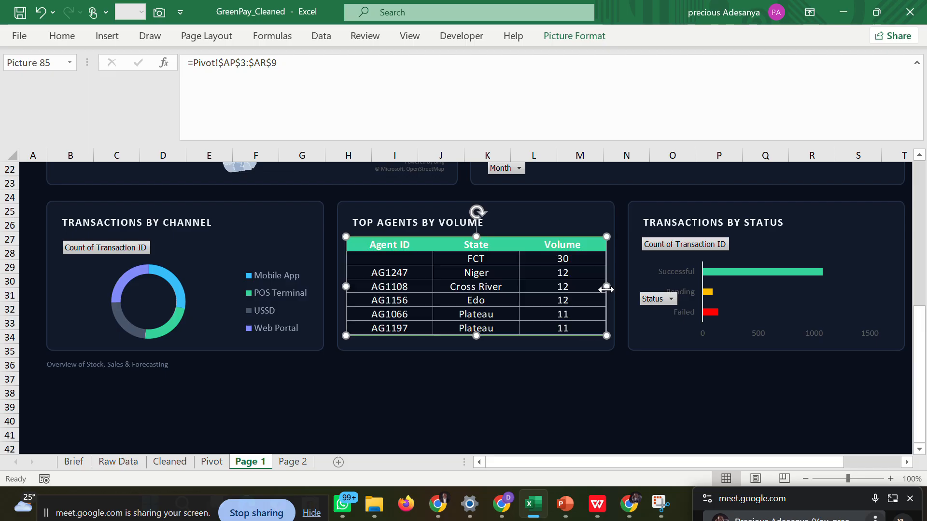
left_click_drag(476, 336, 476, 347)
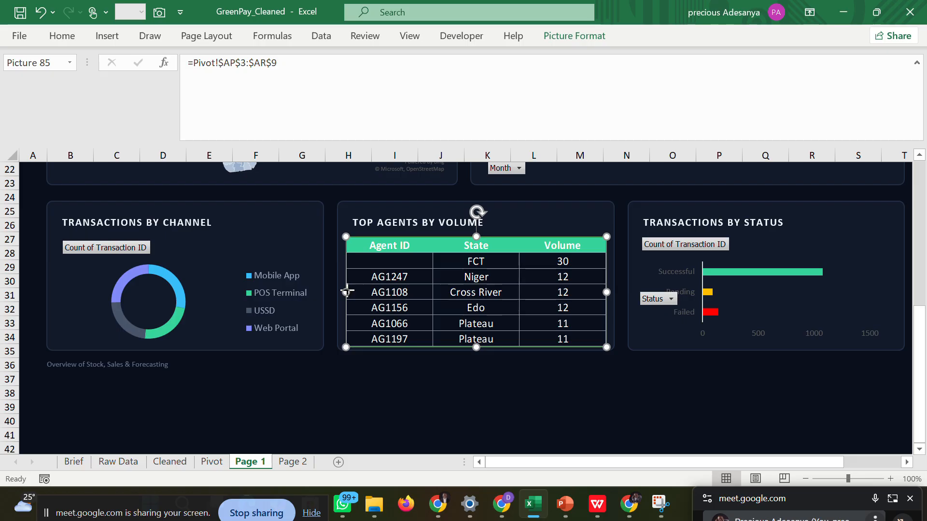
left_click_drag(345, 292, 342, 290)
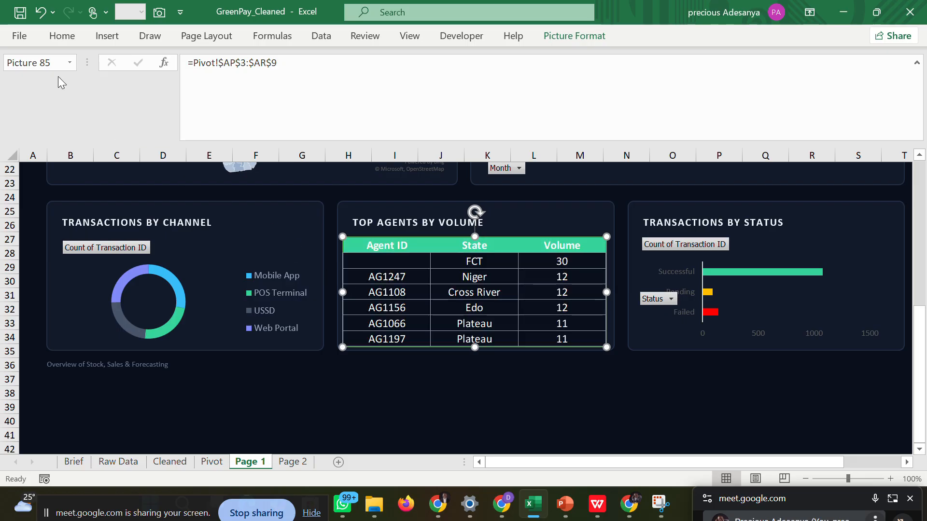
Review the Quick Access Toolbar customization and its list of command sources, and cancel the Excel options.
left_click(22, 39)
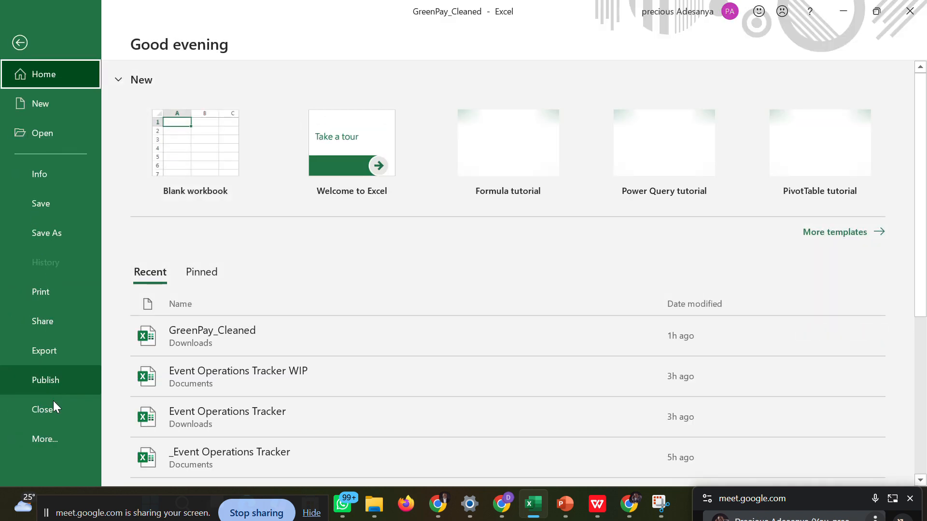
left_click(53, 434)
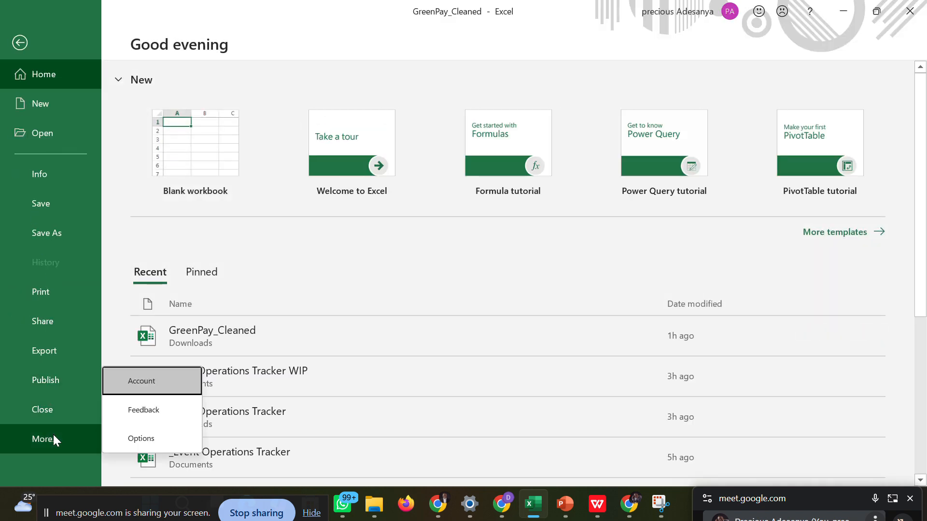
left_click(129, 438)
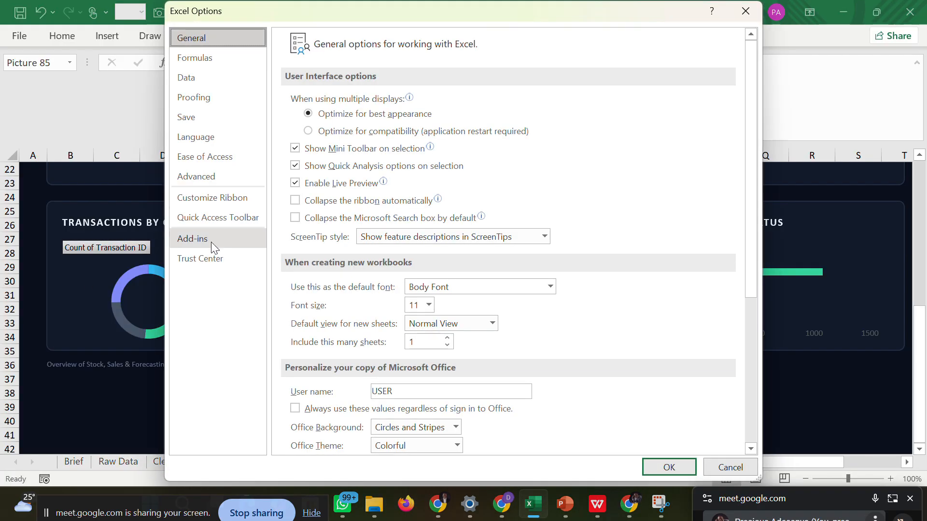
left_click(220, 218)
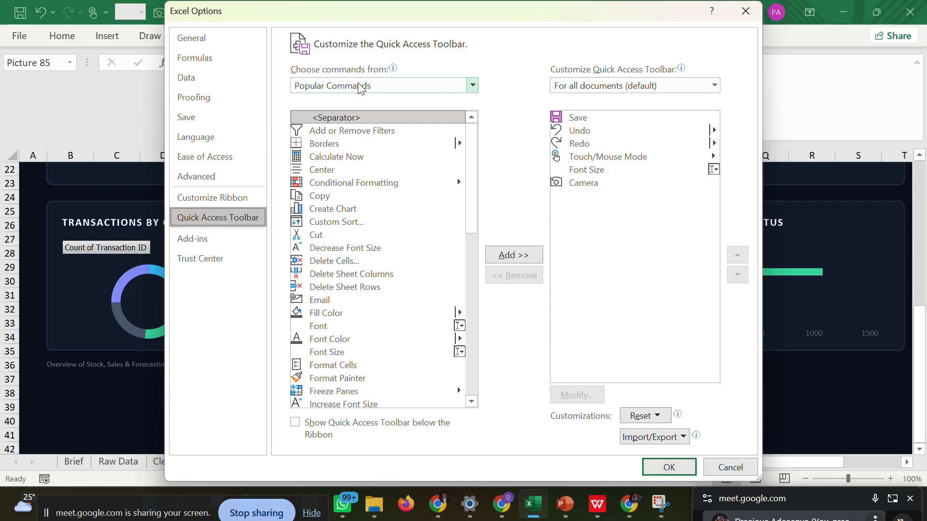
left_click(473, 86)
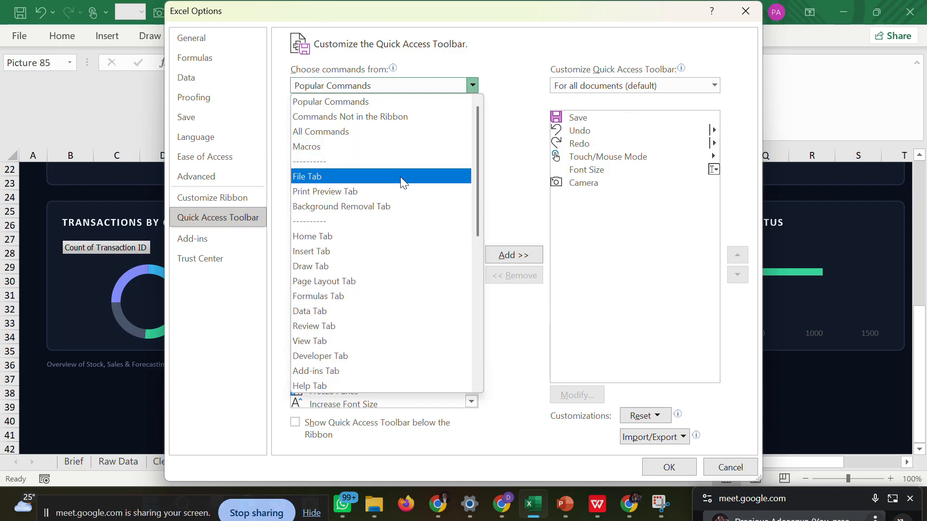
left_click(409, 136)
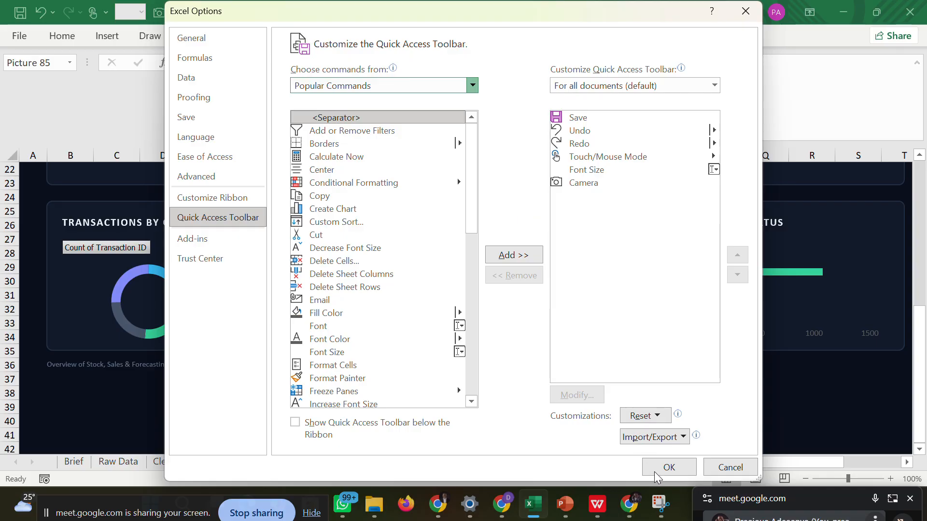
left_click(717, 468)
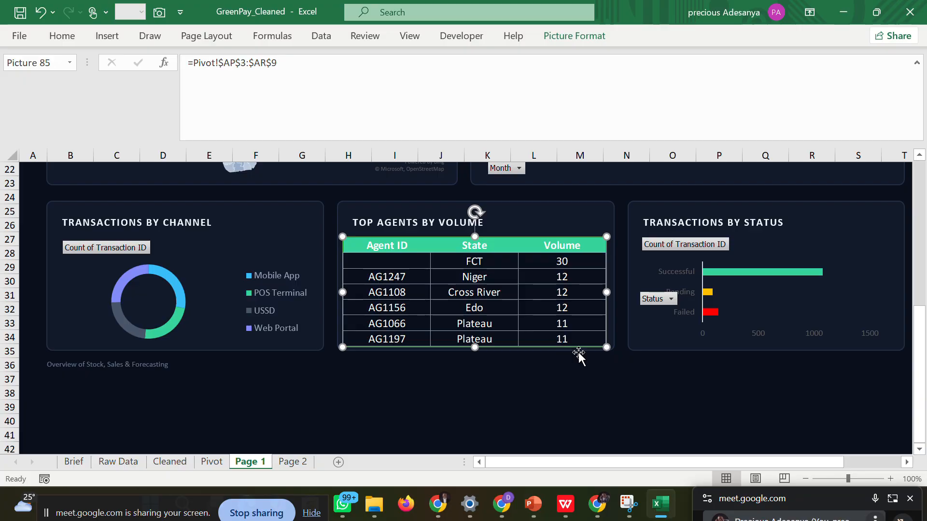
Format the agents table picture in the Top Agents by Volume card with No fill and No line.
left_click(612, 377)
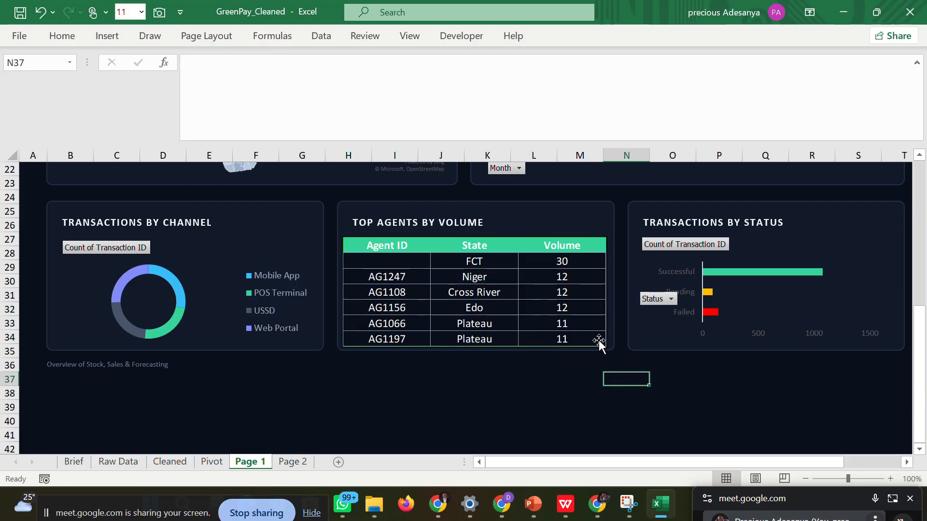
left_click(598, 341)
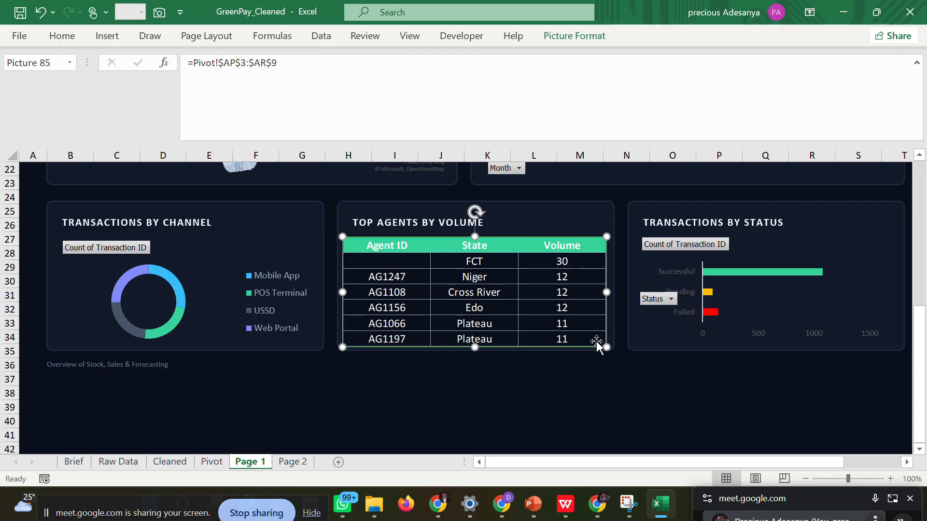
right_click(596, 342)
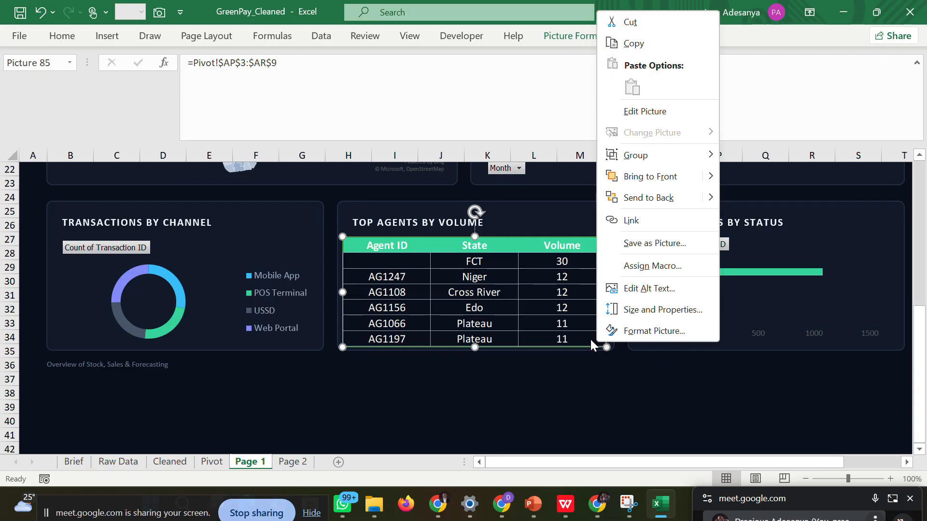
right_click(591, 341)
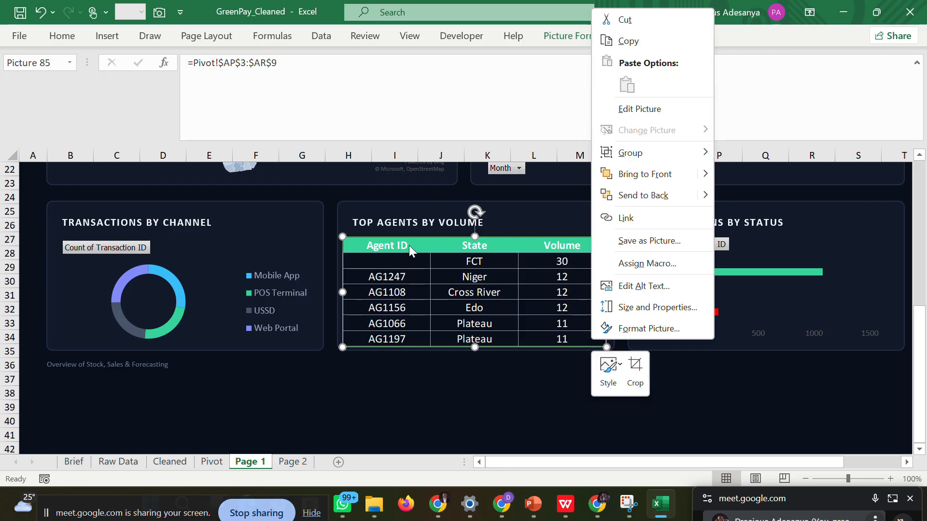
left_click(345, 342)
right_click(346, 342)
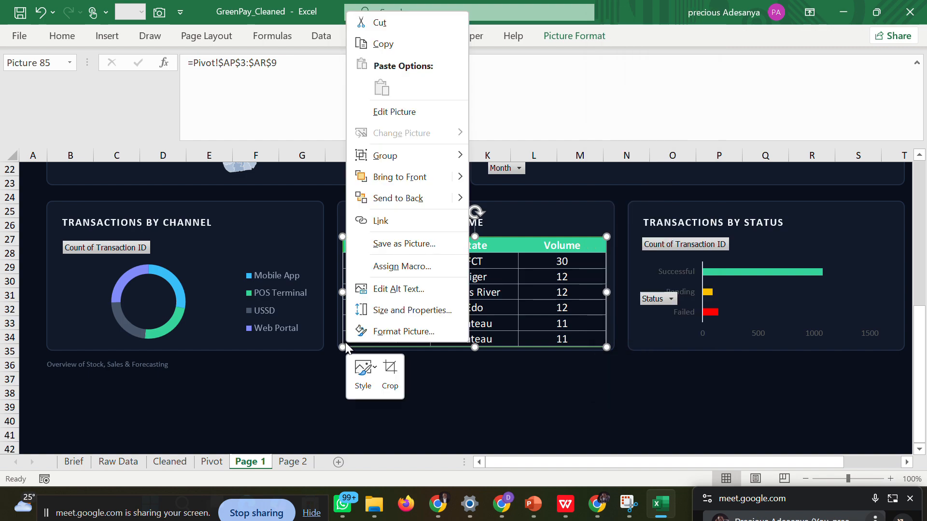
left_click(376, 330)
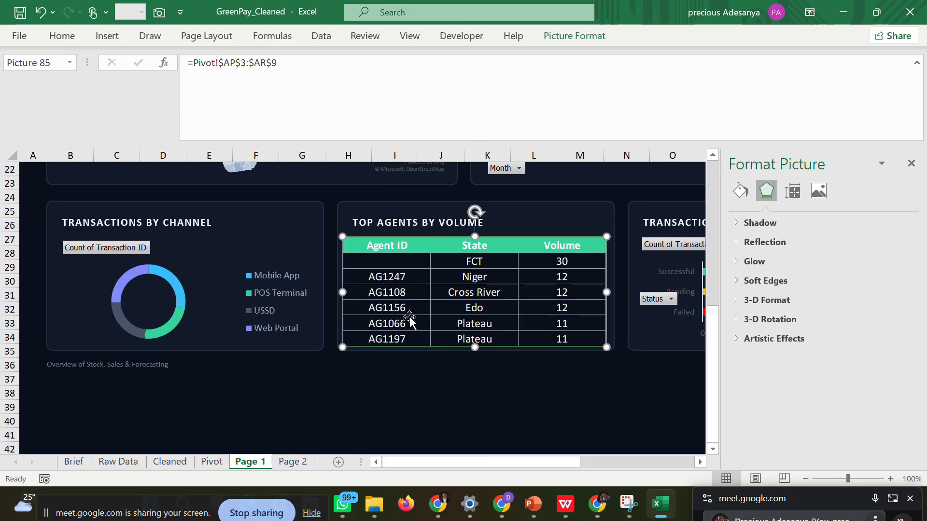
left_click(741, 192)
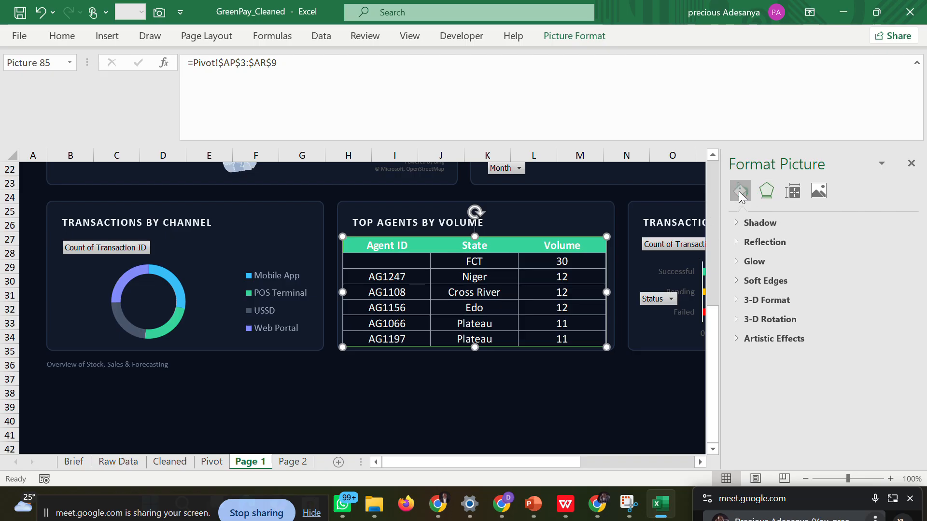
left_click(757, 246)
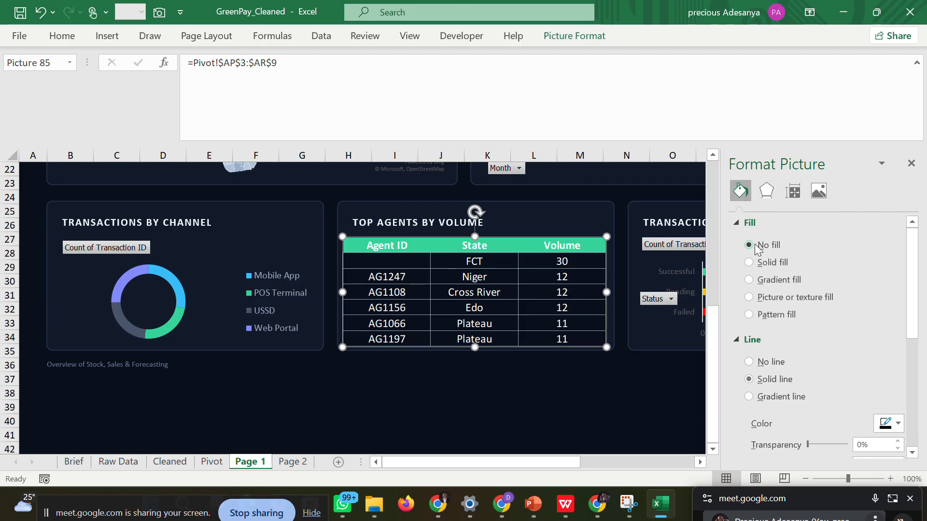
left_click(749, 362)
left_click(911, 163)
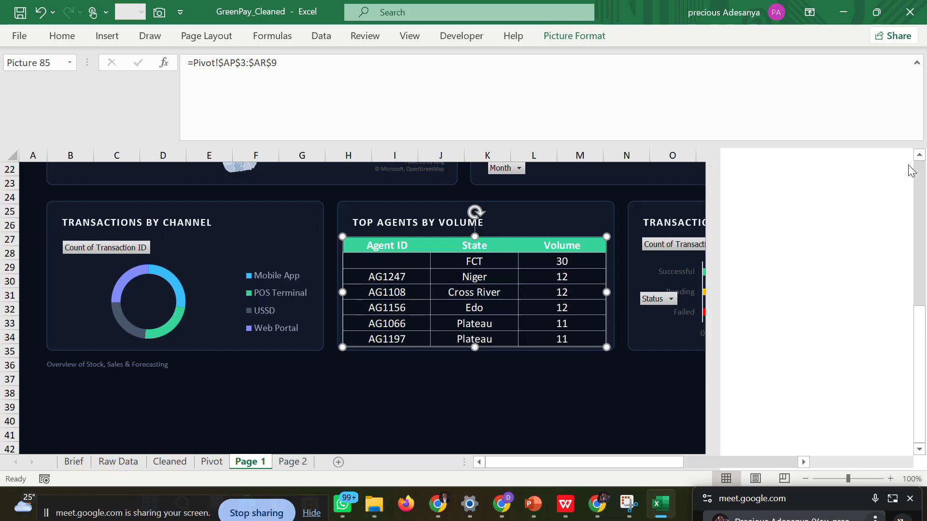
left_click(632, 403)
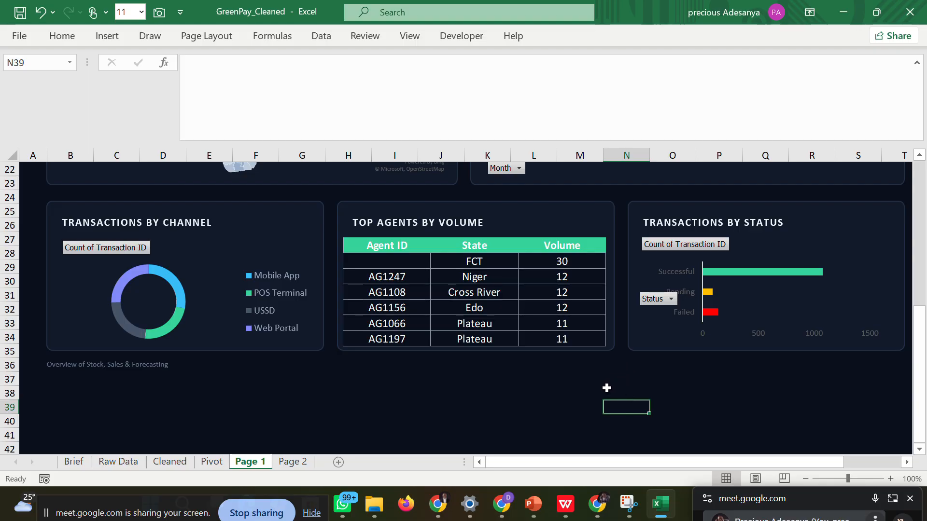
left_click(600, 338)
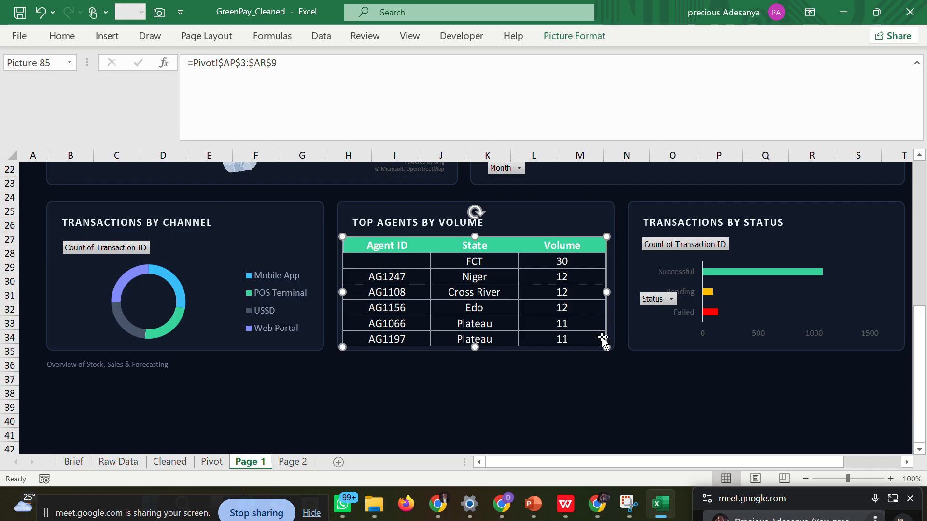
Widen the agents table picture slightly within Page 1's Top Agents by Volume card and deselect it.
left_click_drag(607, 292, 608, 292)
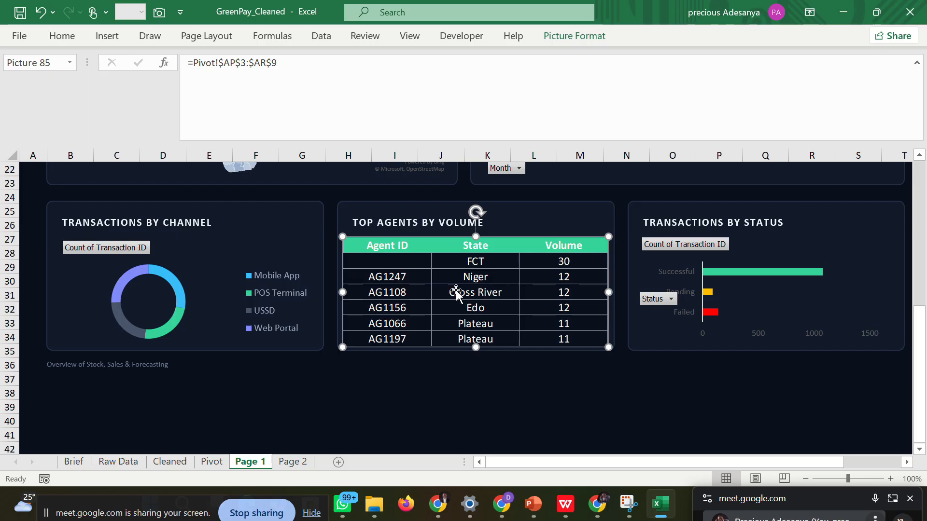
left_click(464, 375)
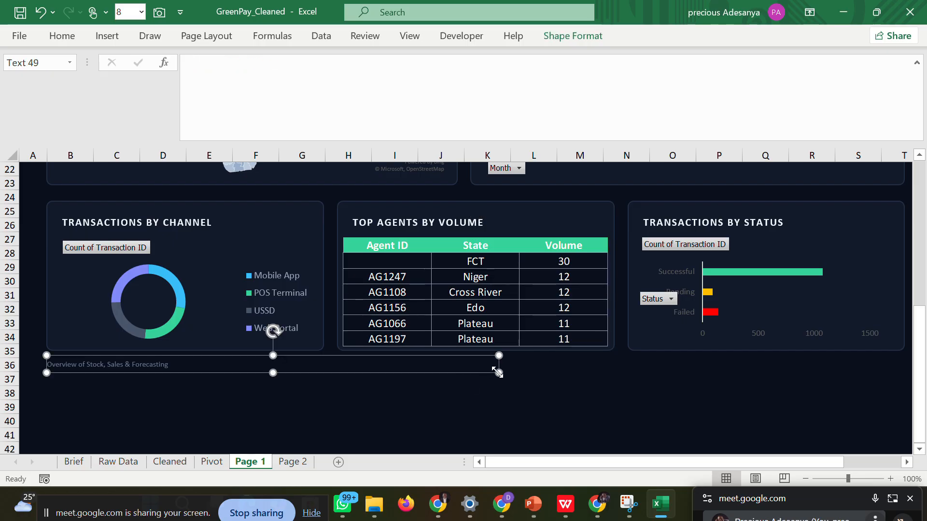
left_click(699, 393)
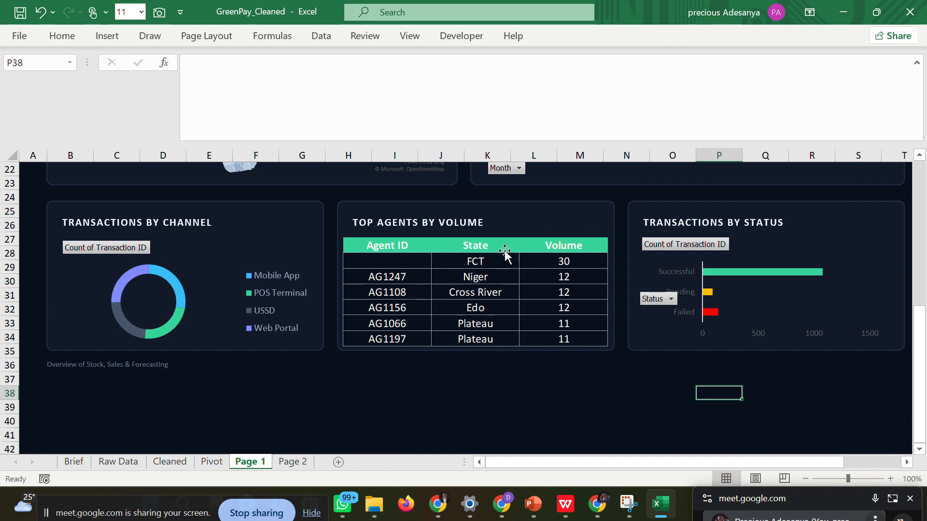
Delete the agents table picture from the Top Agents by Volume card.
left_click(521, 245)
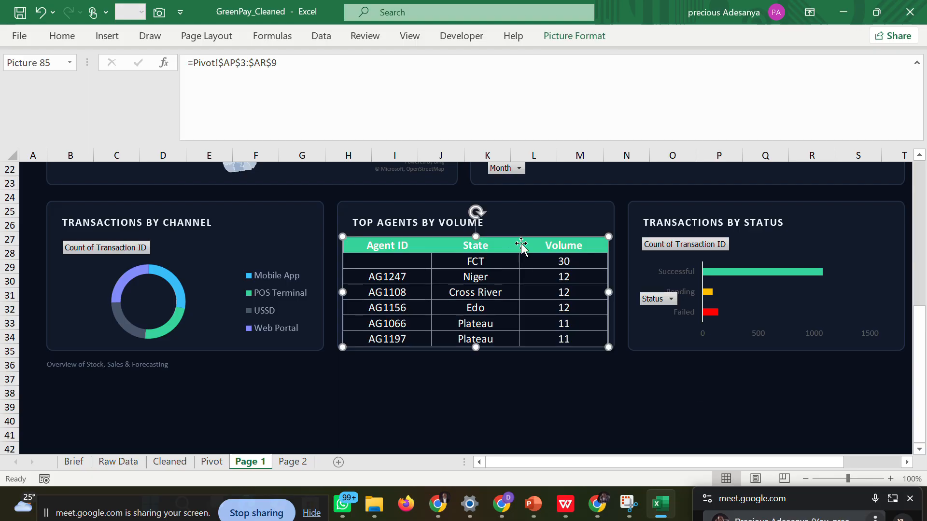
key("Delete")
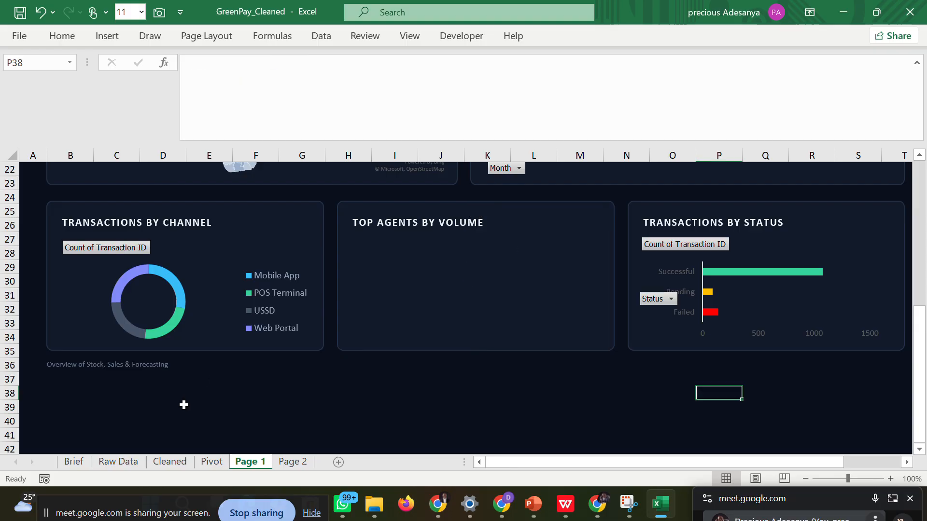
Recolour the cell borders of AP4:AR13 in the Pivot sheet's agents table with the recent dark navy colour.
left_click(203, 460)
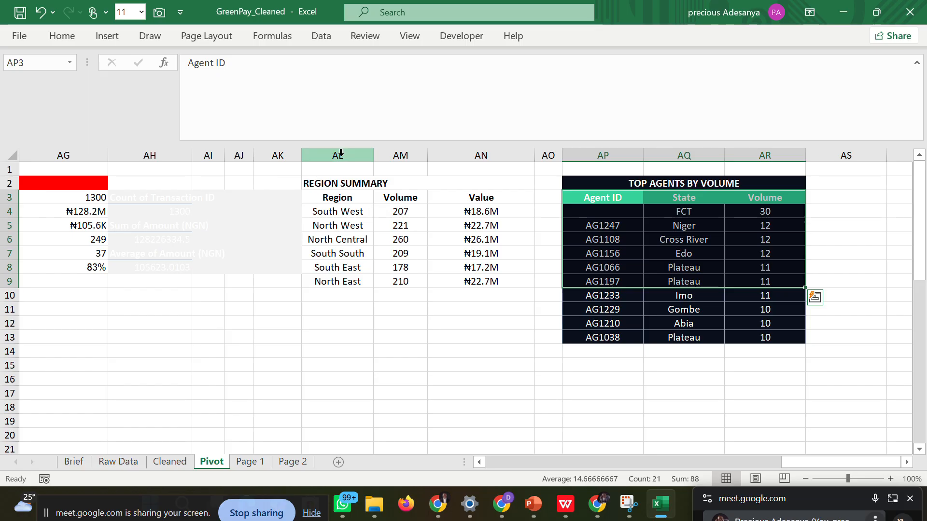
left_click(889, 284)
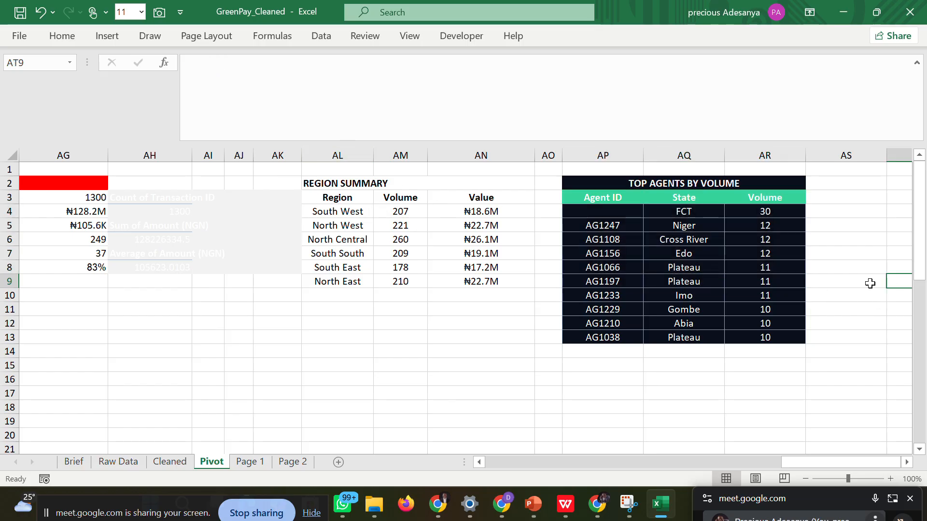
left_click_drag(586, 211, 783, 339)
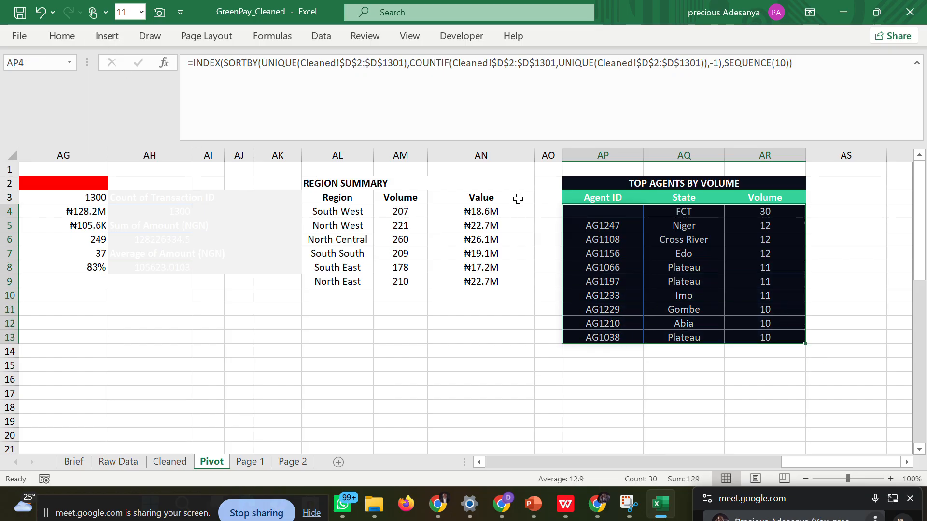
left_click(65, 38)
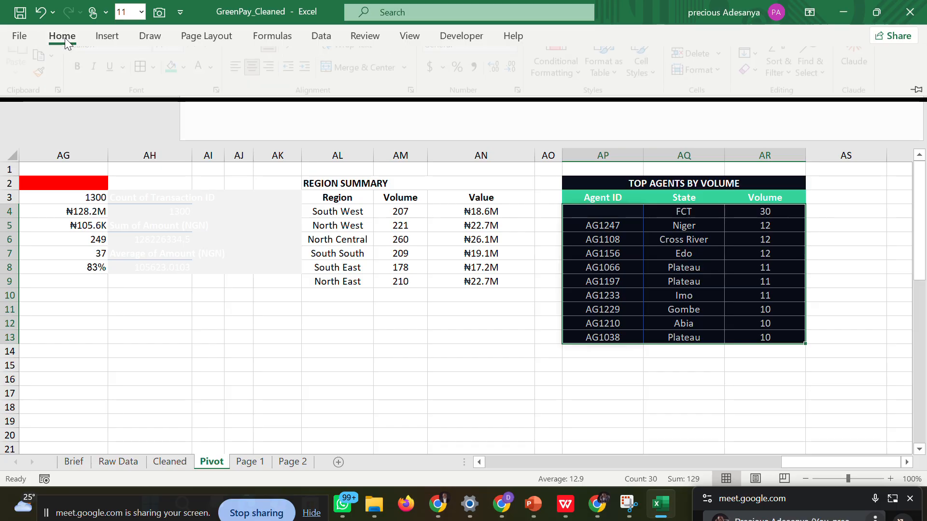
left_click(157, 87)
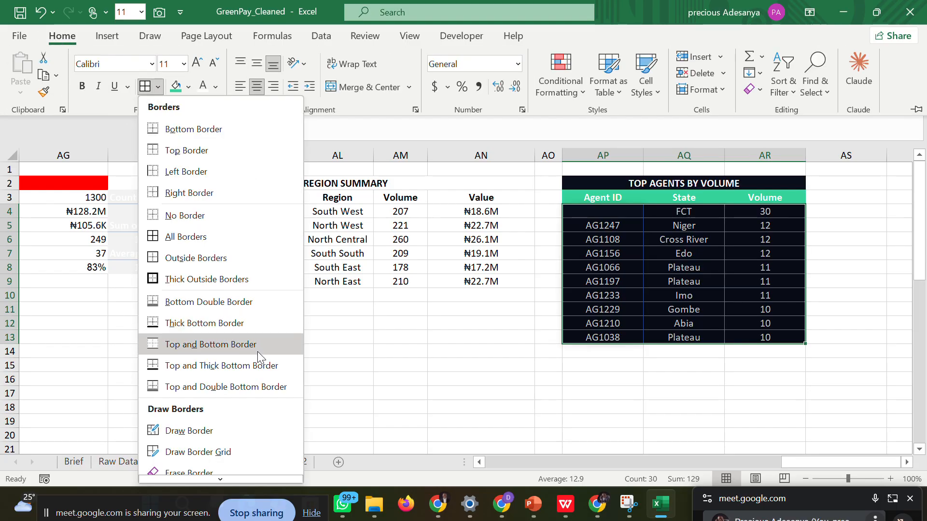
scroll(248, 463, "down", 3)
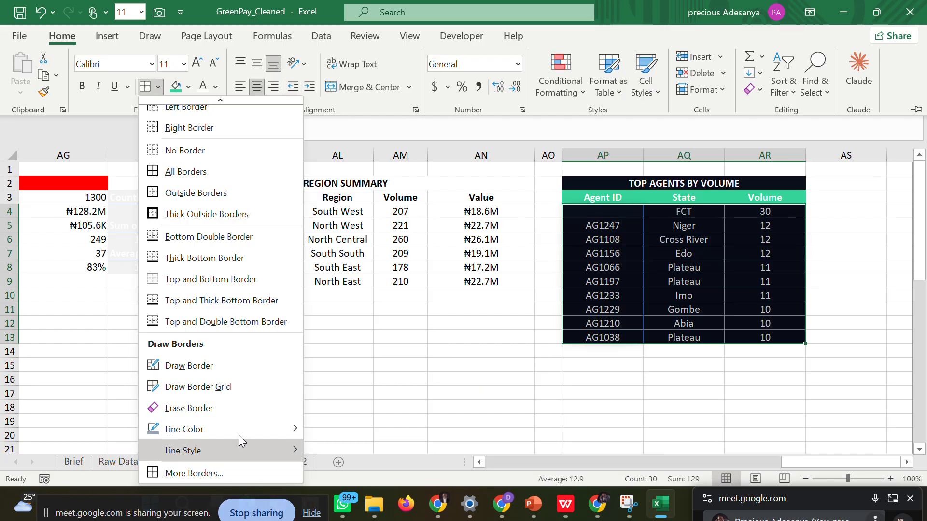
mouse_move(243, 433)
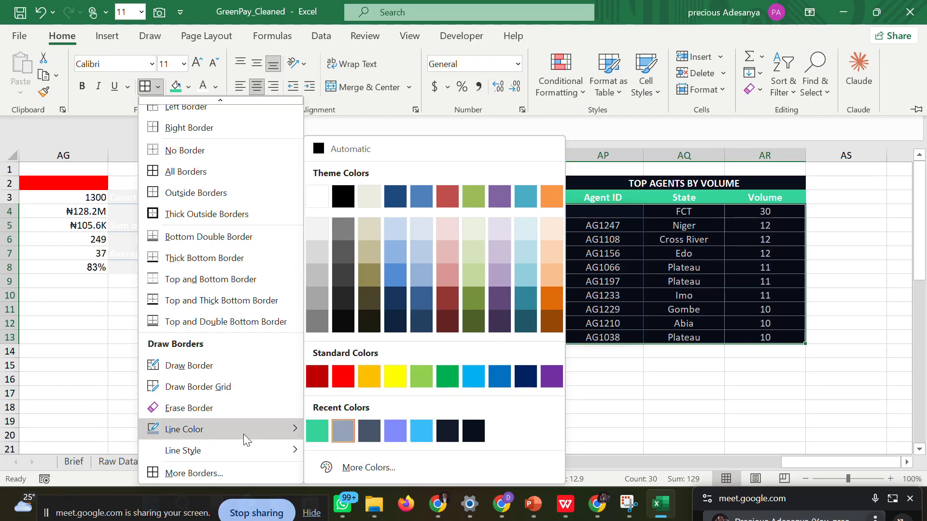
left_click(446, 436)
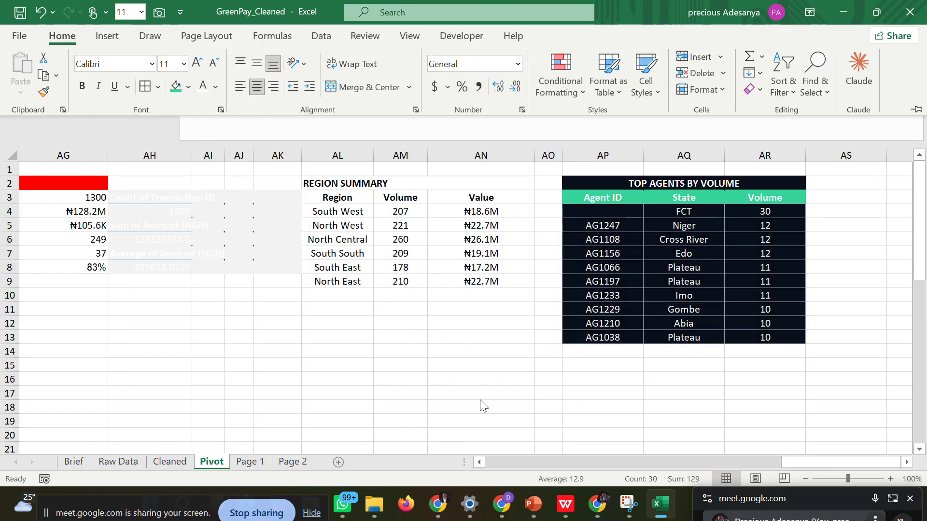
left_click(610, 371)
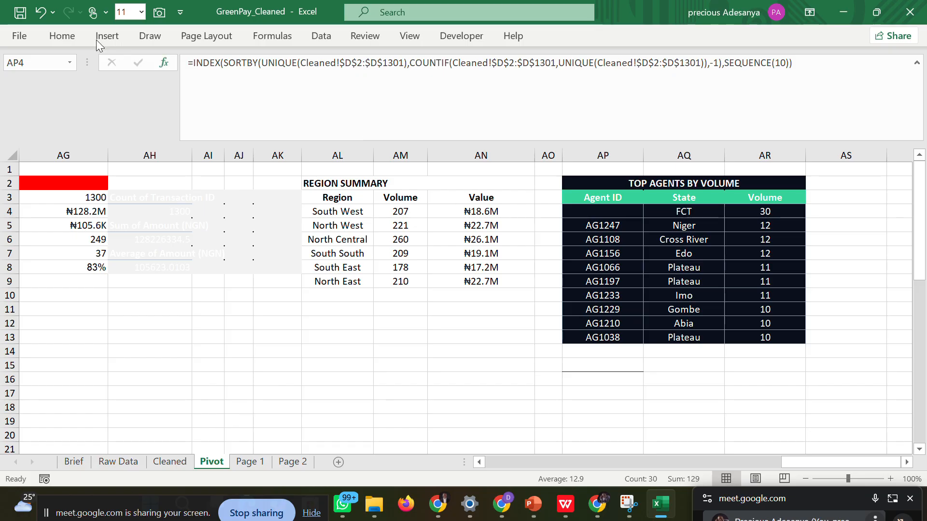
left_click(57, 37)
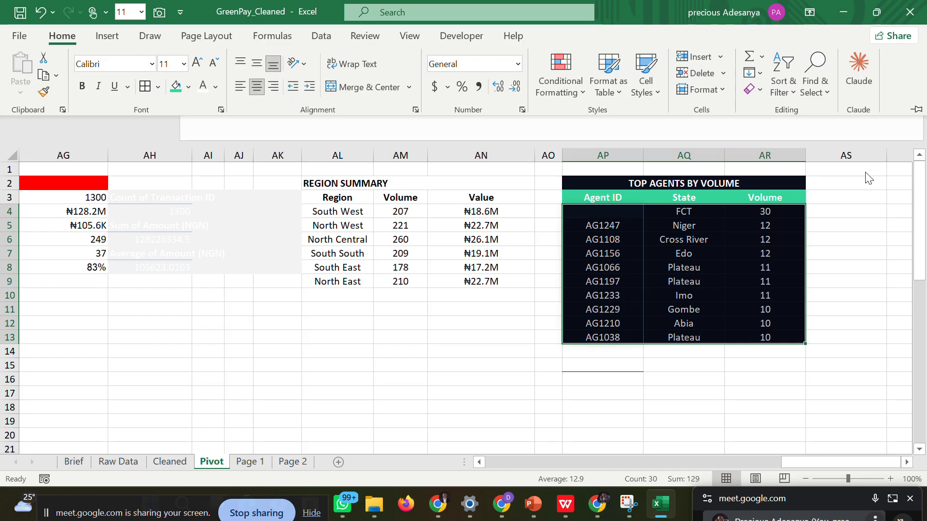
left_click(860, 217)
left_click(859, 217)
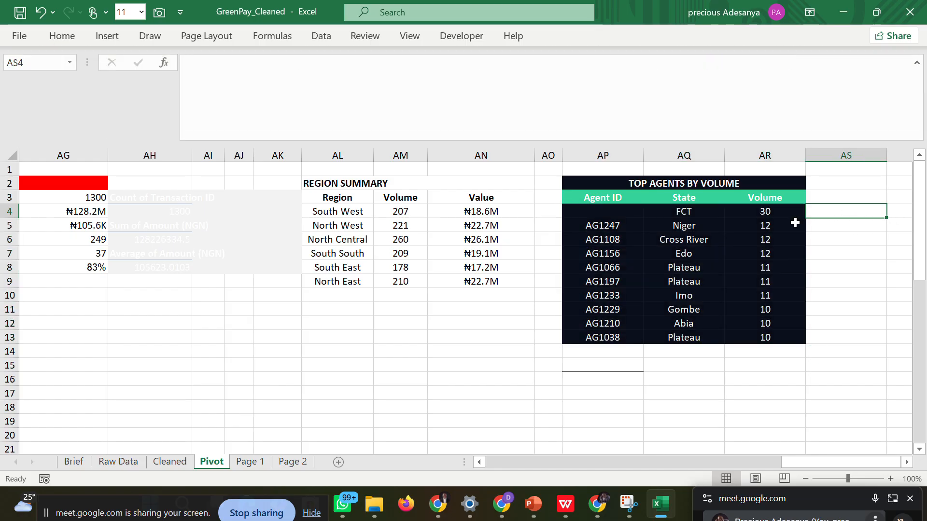
Capture AP3:AR9 of the Pivot sheet with the Camera tool and position the linked picture beneath Page 1's Top Agents by Volume title.
left_click_drag(602, 215, 652, 216)
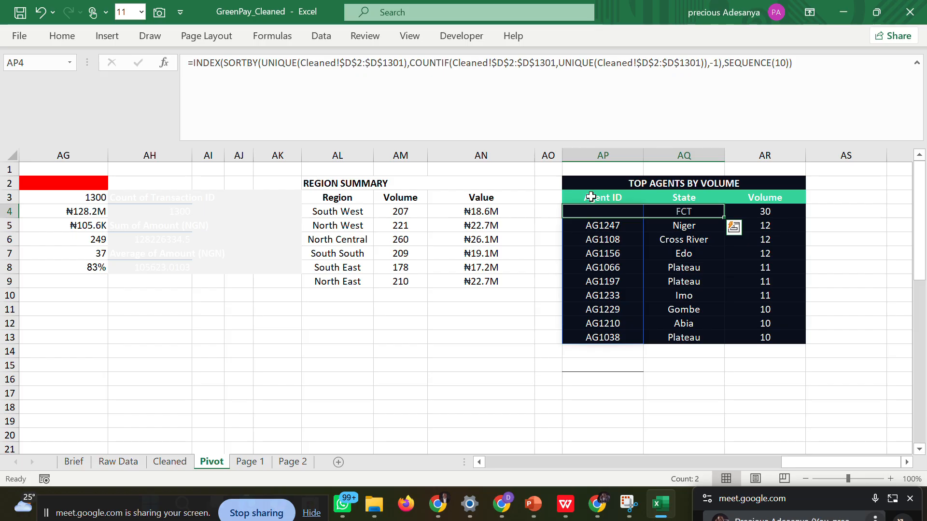
left_click_drag(591, 197, 754, 276)
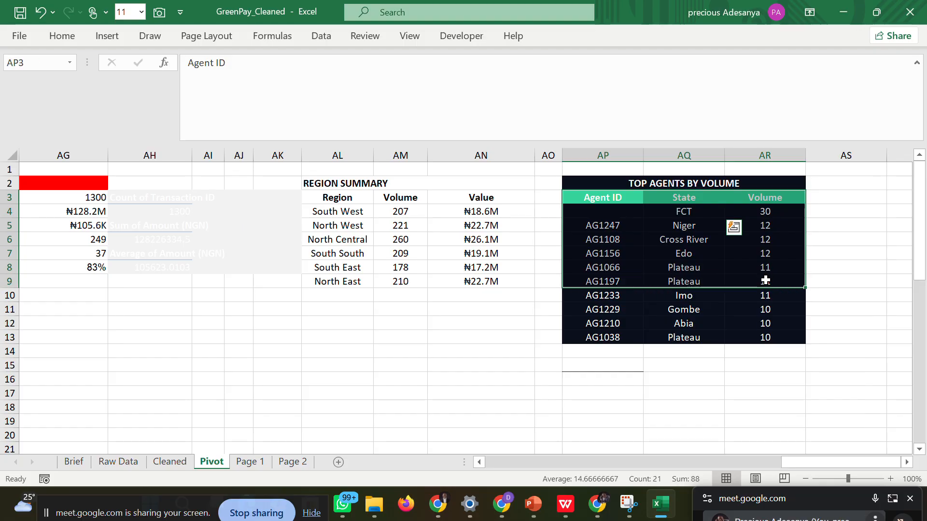
left_click(159, 13)
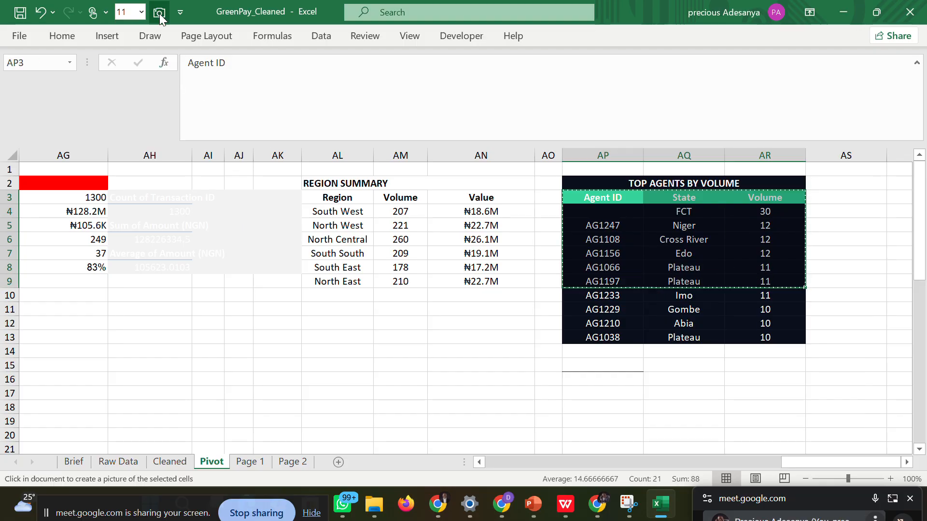
left_click(247, 462)
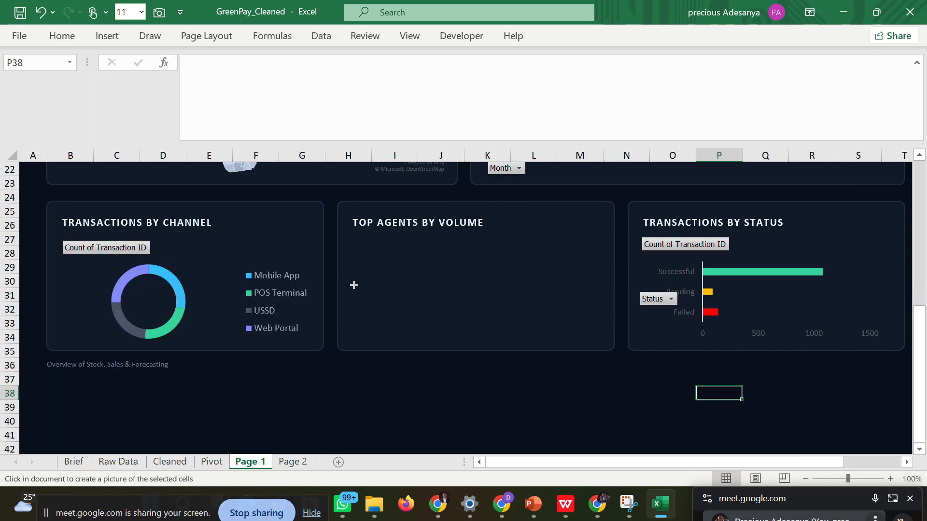
left_click(350, 238)
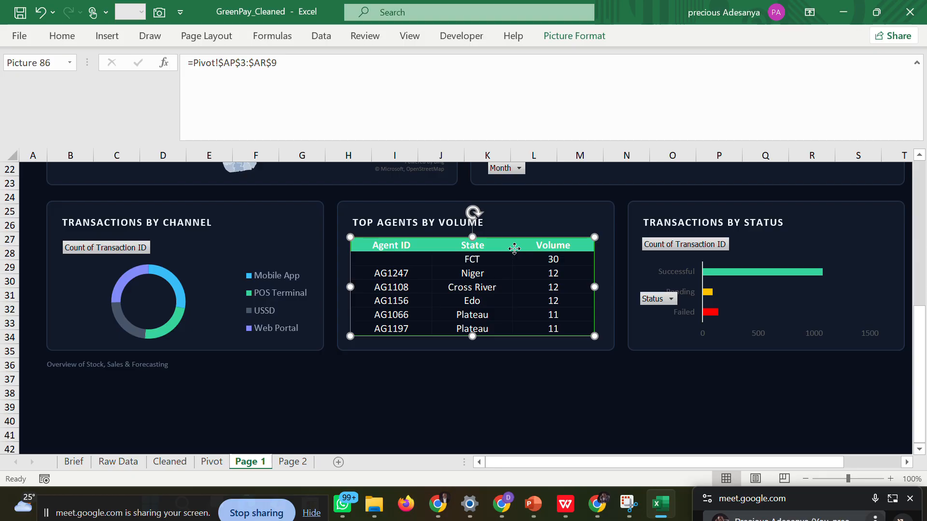
left_click_drag(517, 248, 525, 246)
left_click(518, 248)
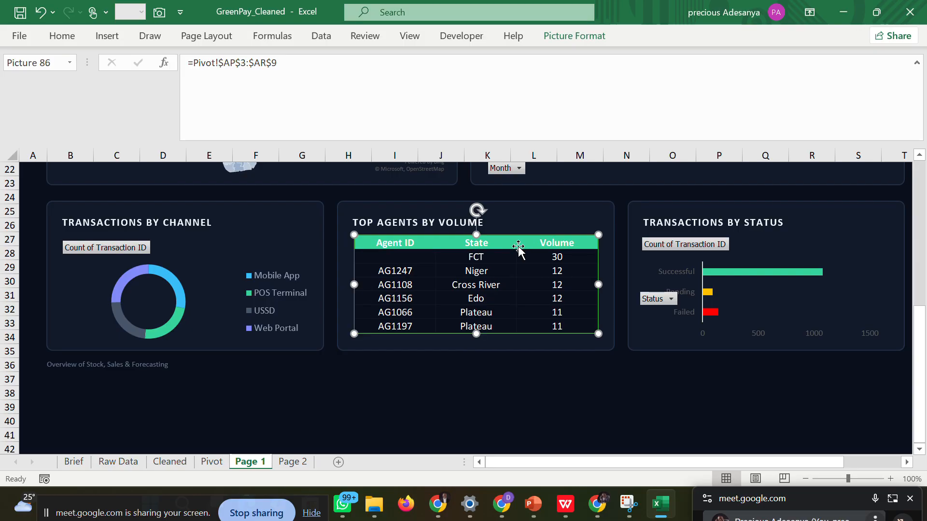
left_click(568, 361)
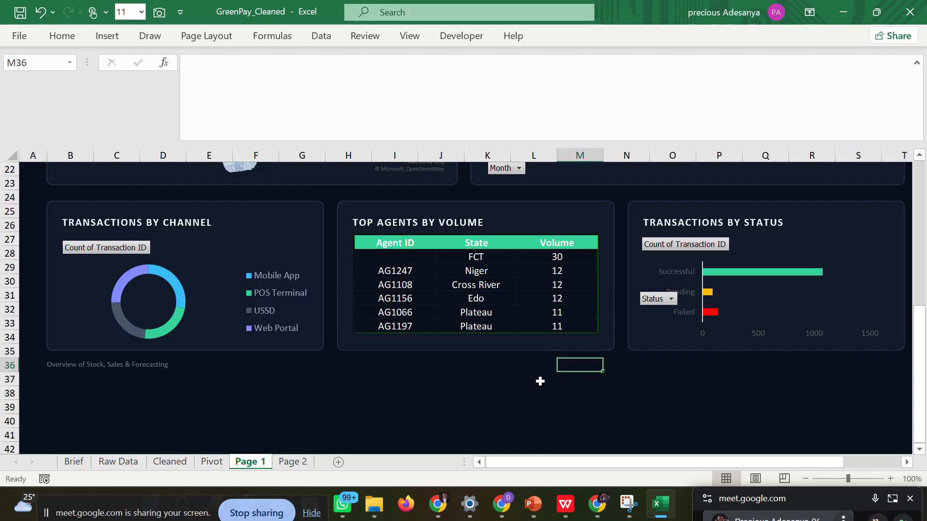
Undo the new picture, the dark borders and the deletion to restore the earlier agents table picture on Page 1.
type("z")
left_click(517, 388)
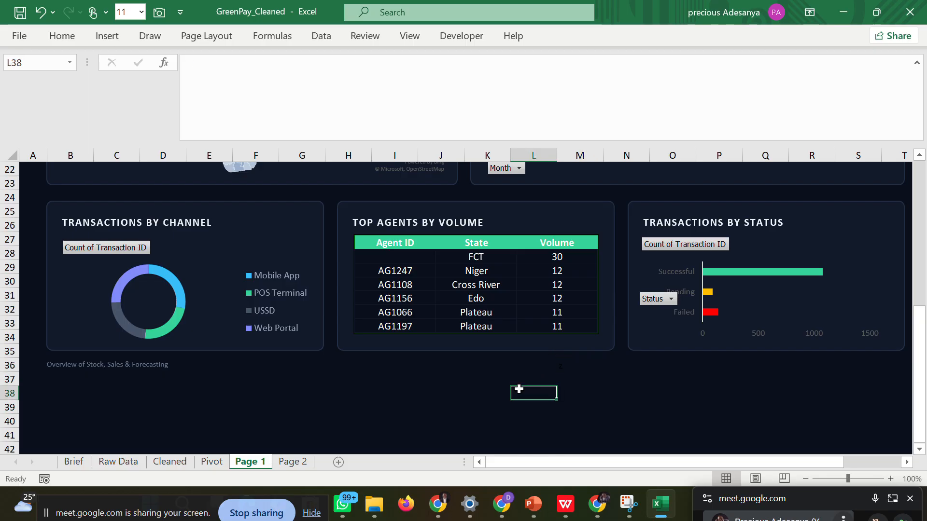
key("ctrl+z")
key("ctrl+z")
key("ctrl+z")
key("ctrl+z")
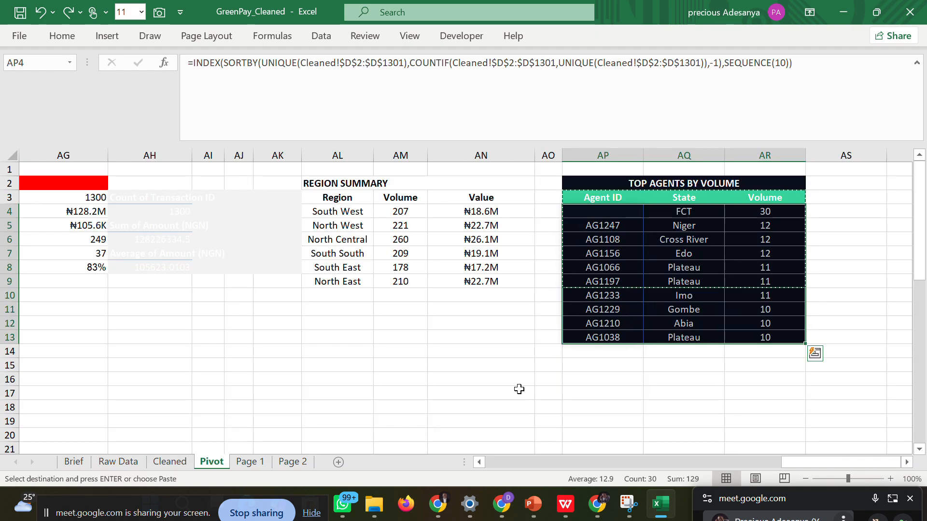
left_click(260, 462)
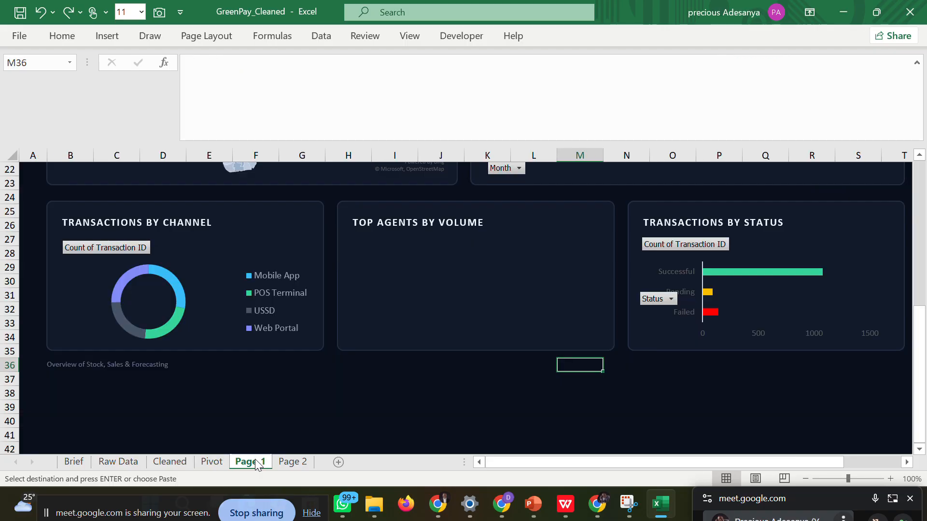
key("ctrl+y")
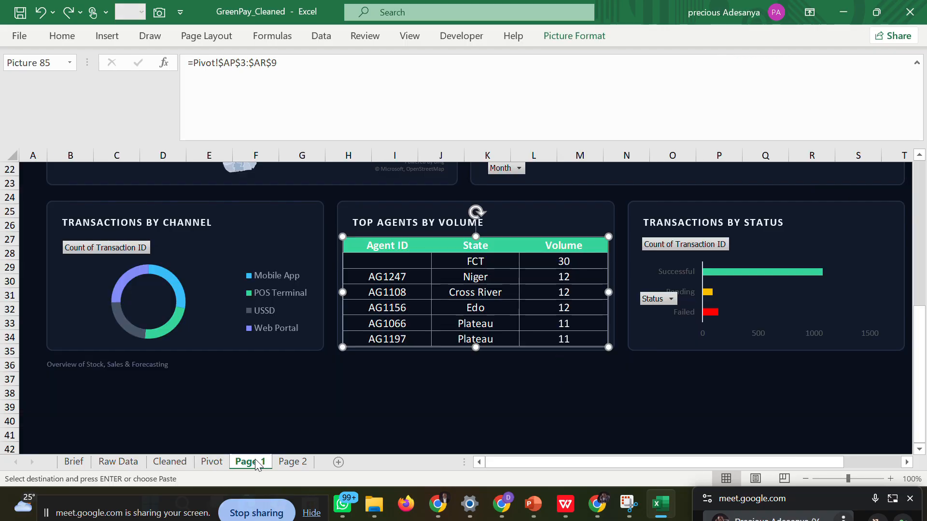
left_click(379, 392)
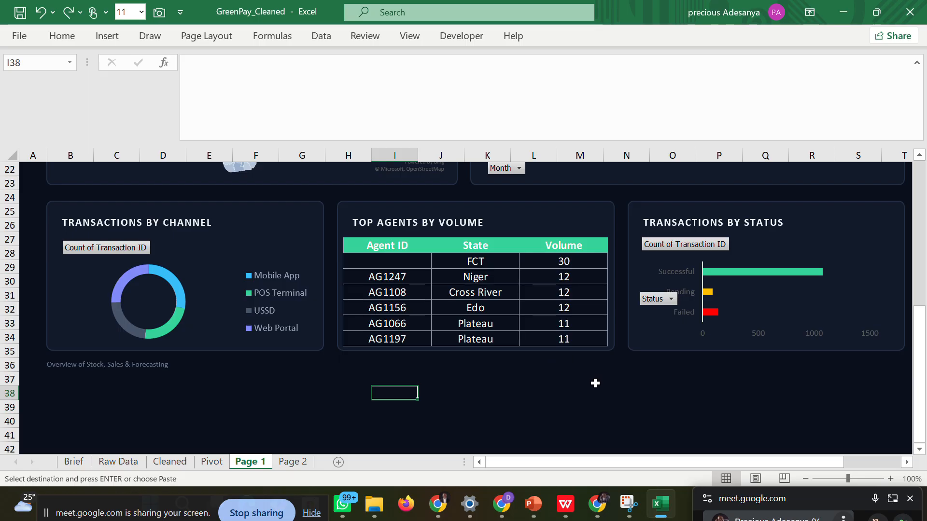
left_click(579, 435)
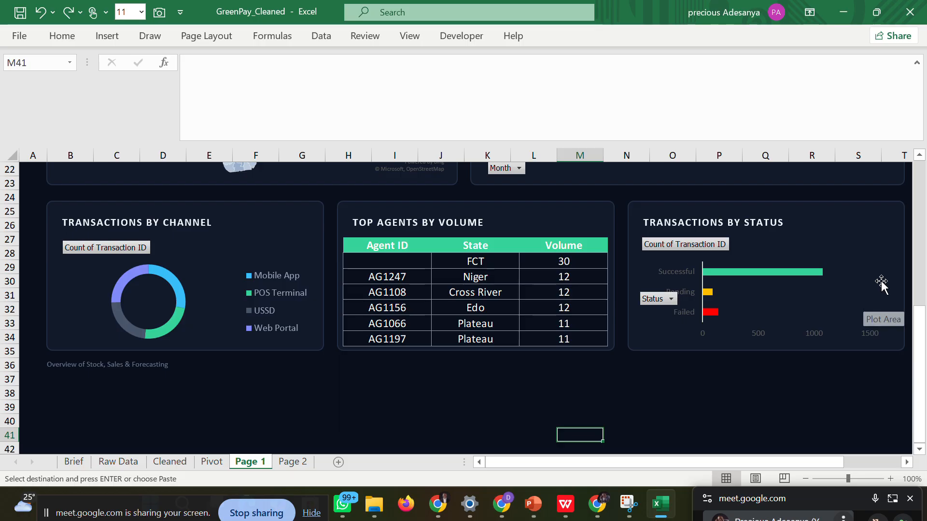
left_click_drag(919, 350, 919, 125)
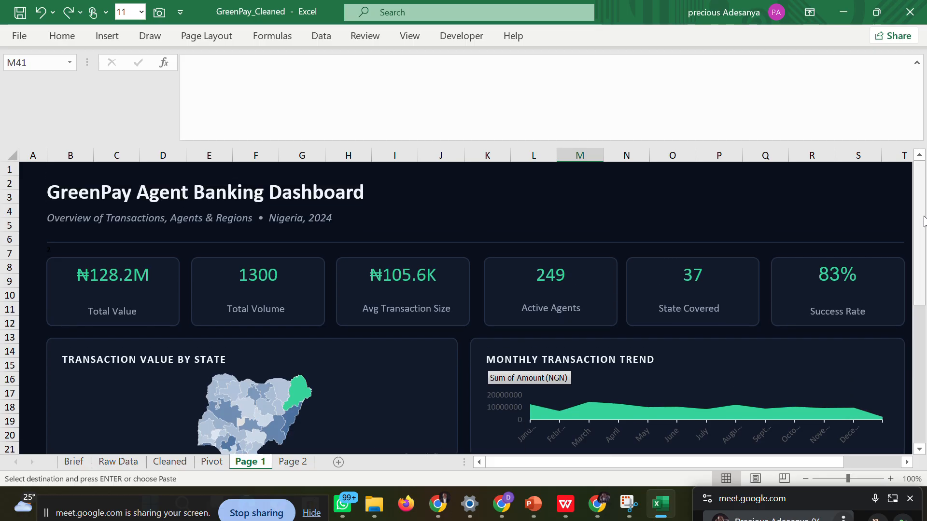
left_click_drag(924, 220, 924, 405)
left_click_drag(922, 312, 919, 193)
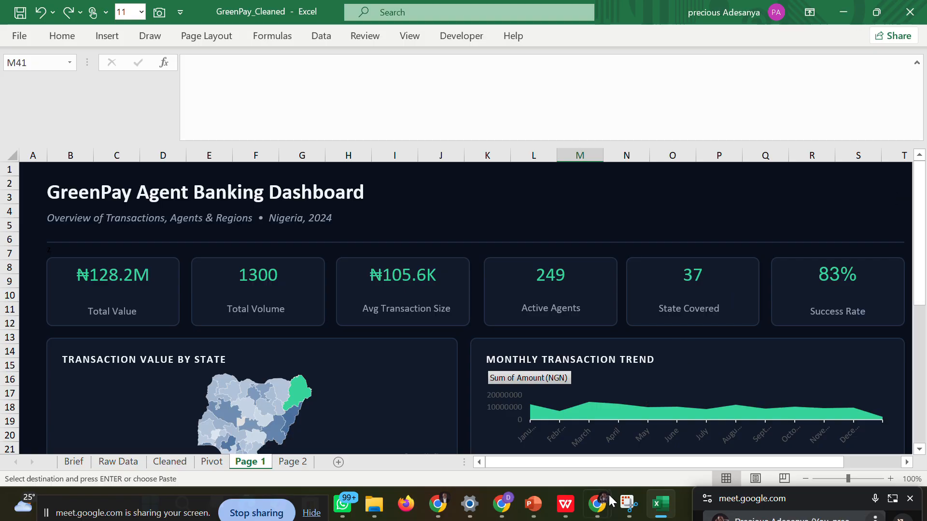
Switch to the Google Meet window and move the floating call window up so its participants are in view.
mouse_move(599, 509)
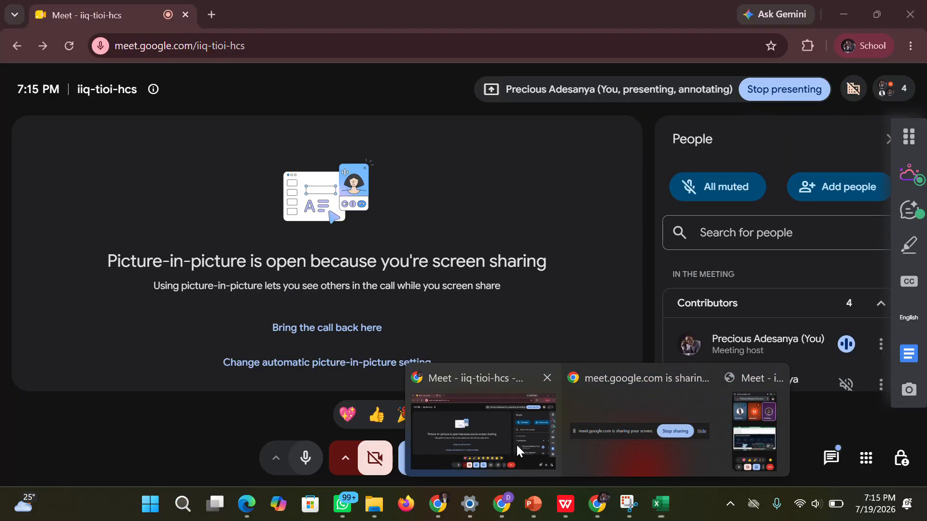
left_click(517, 444)
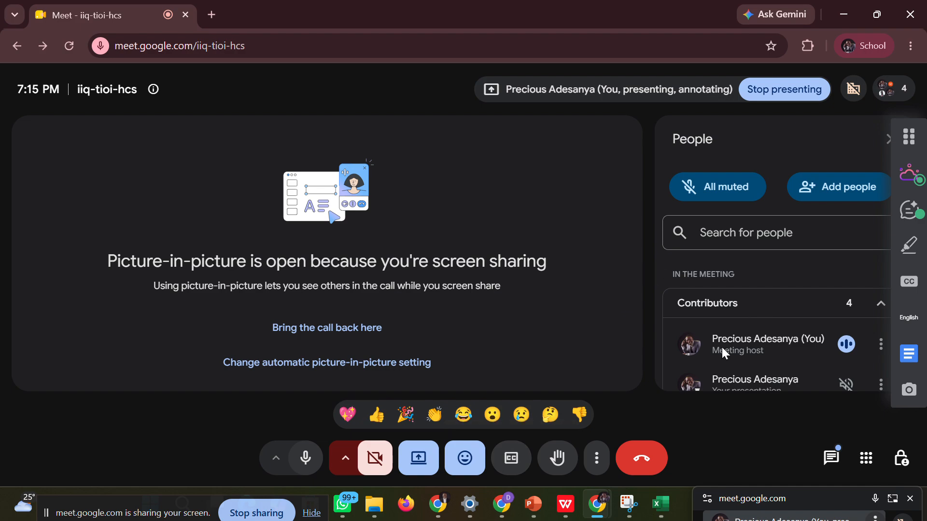
left_click_drag(772, 504, 740, 78)
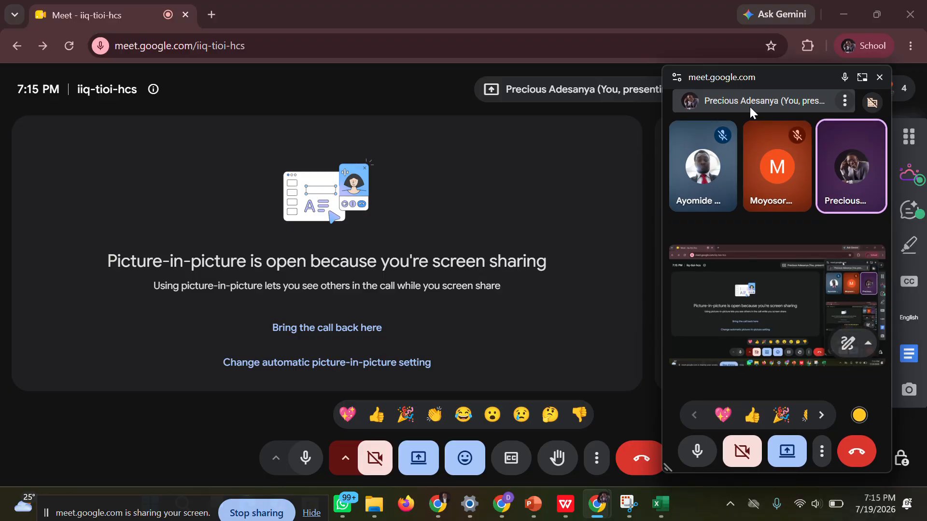
mouse_move(795, 186)
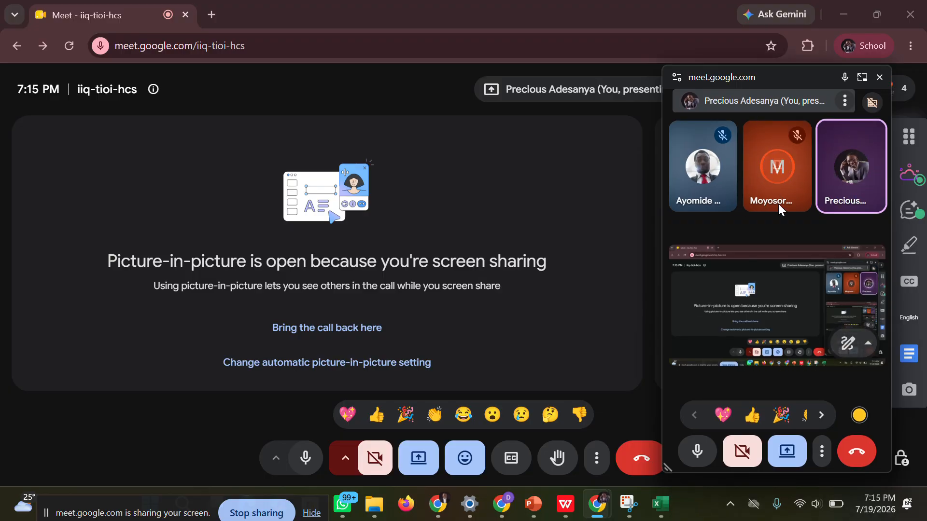
Return to the GreenPay_Cleaned workbook in Excel and move the floating call window down so it no longer covers the dashboard.
mouse_move(693, 200)
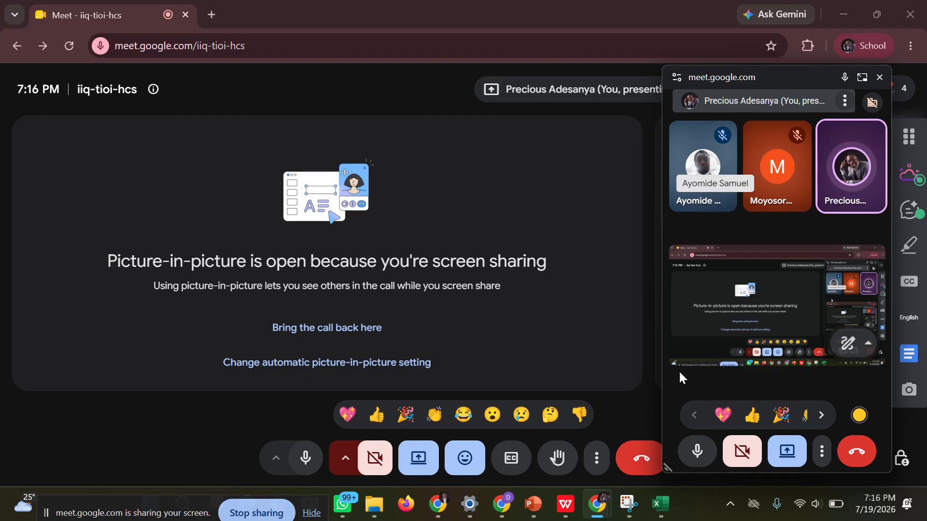
mouse_move(658, 506)
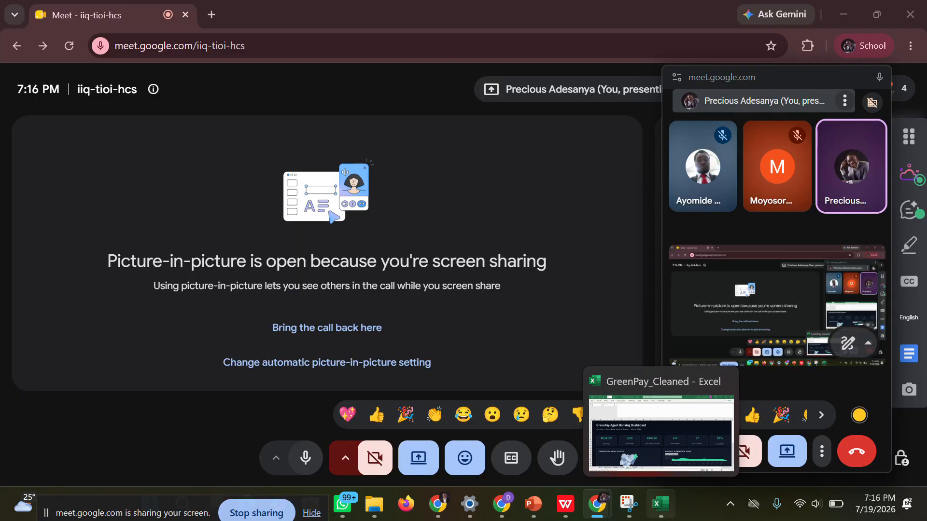
left_click(658, 471)
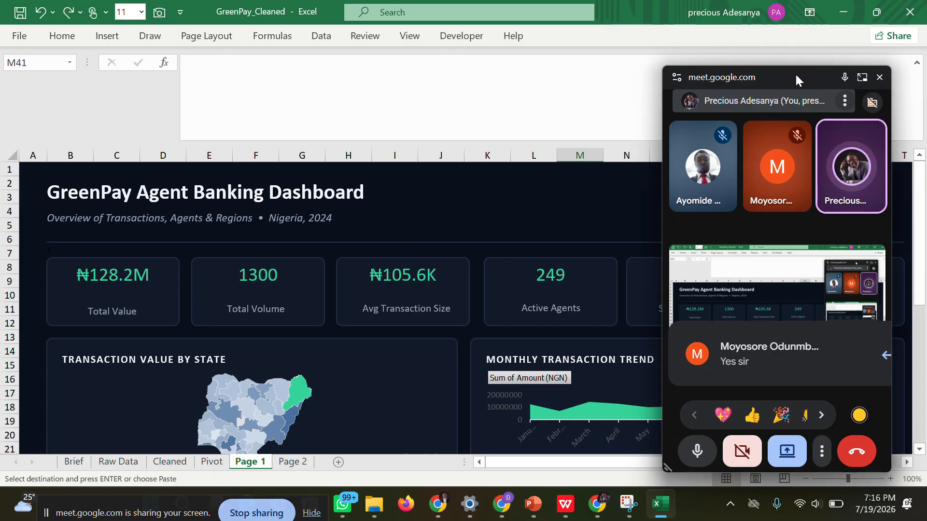
left_click_drag(795, 73, 823, 509)
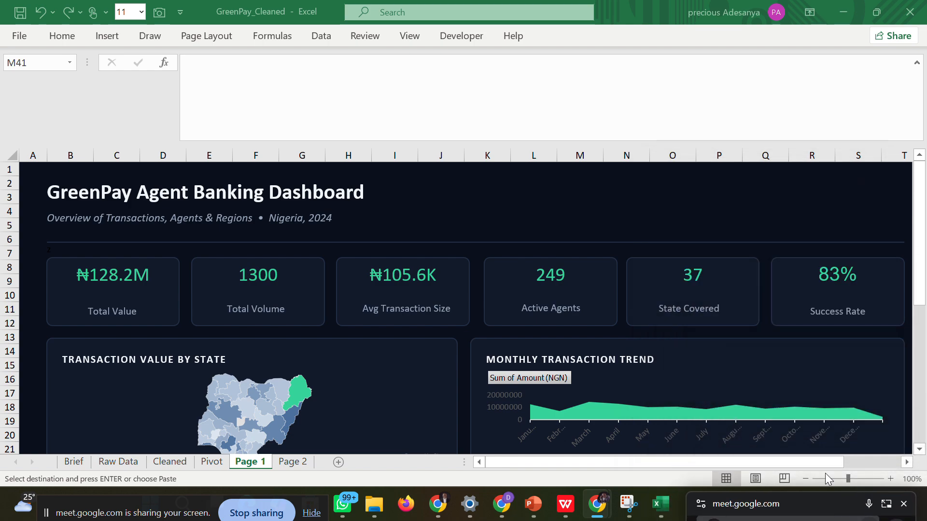
left_click_drag(917, 262, 923, 287)
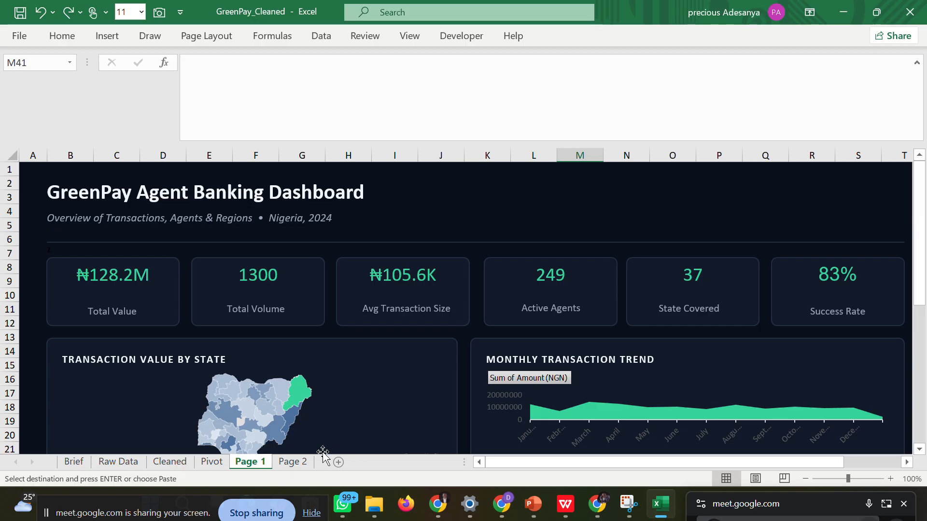
Compare the Page 2 layout with the second page of the dashboard wireframe PDF in WPS.
left_click(292, 467)
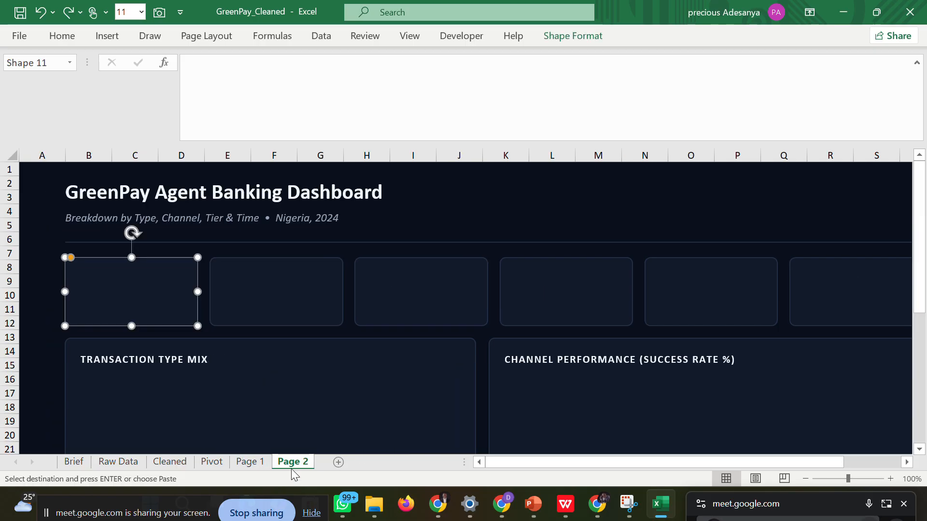
left_click(490, 339)
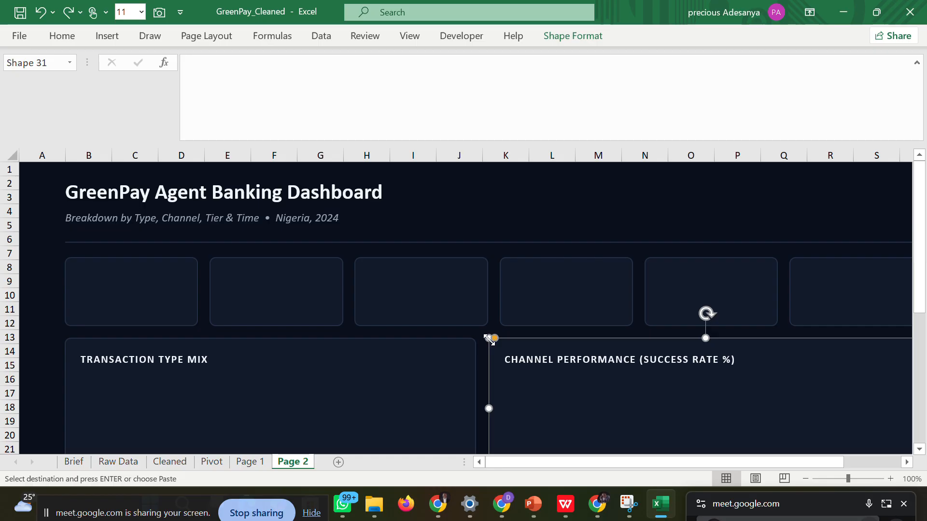
left_click_drag(922, 277, 920, 327)
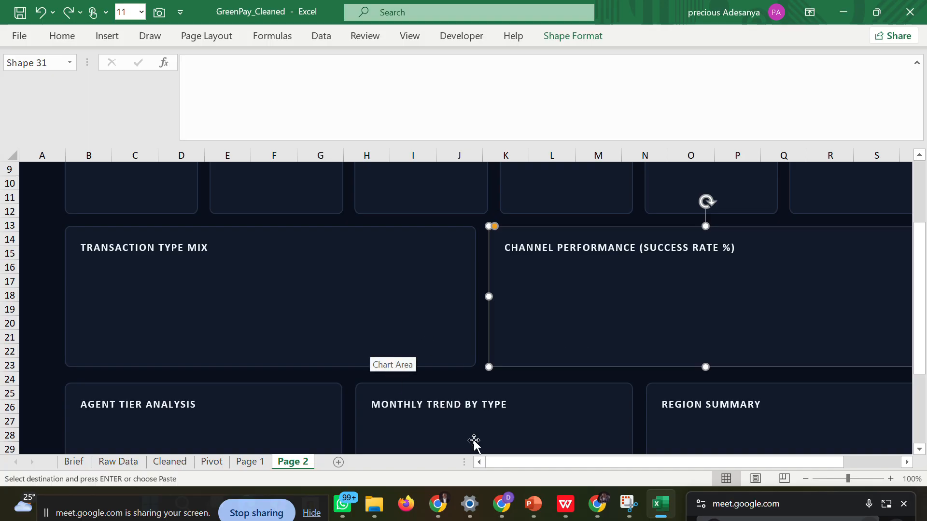
left_click(566, 505)
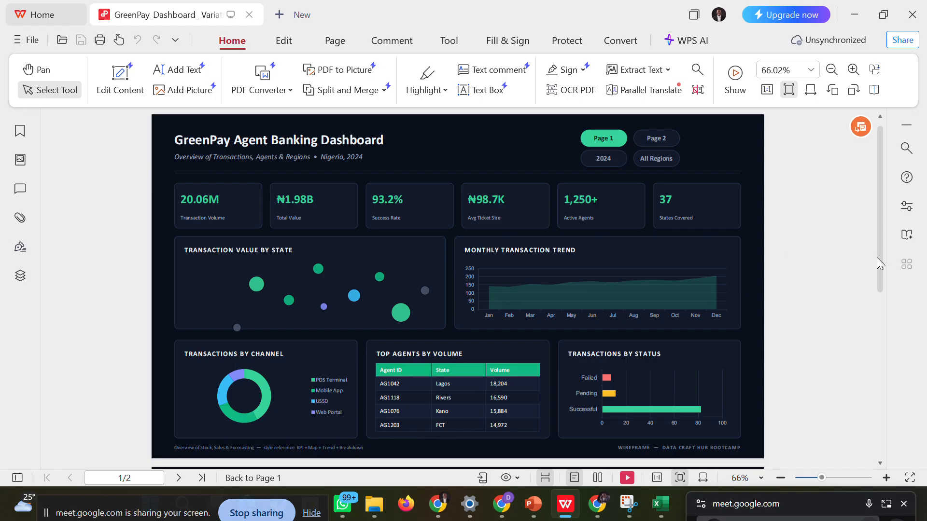
left_click_drag(879, 280, 876, 460)
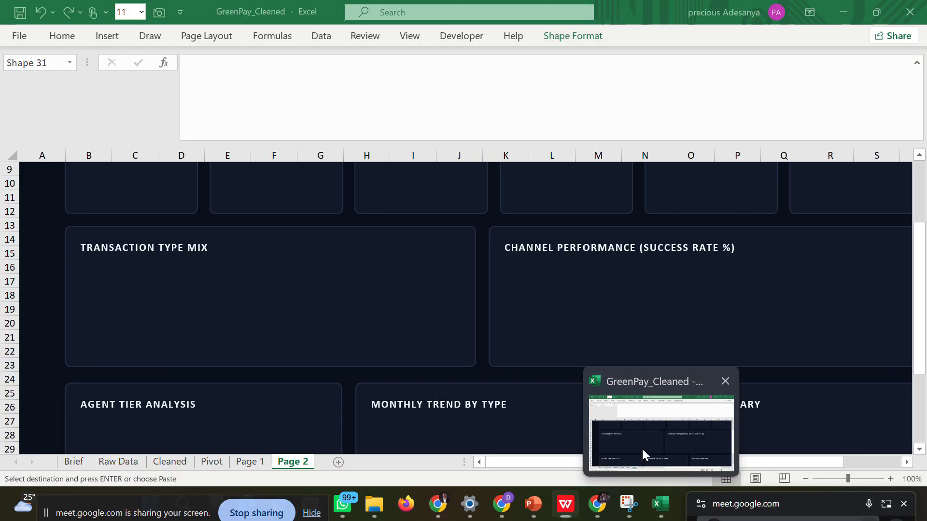
Switch back to the Excel workbook and clear the pending copy selection around the Pivot sheet's Top Agents table.
left_click(642, 449)
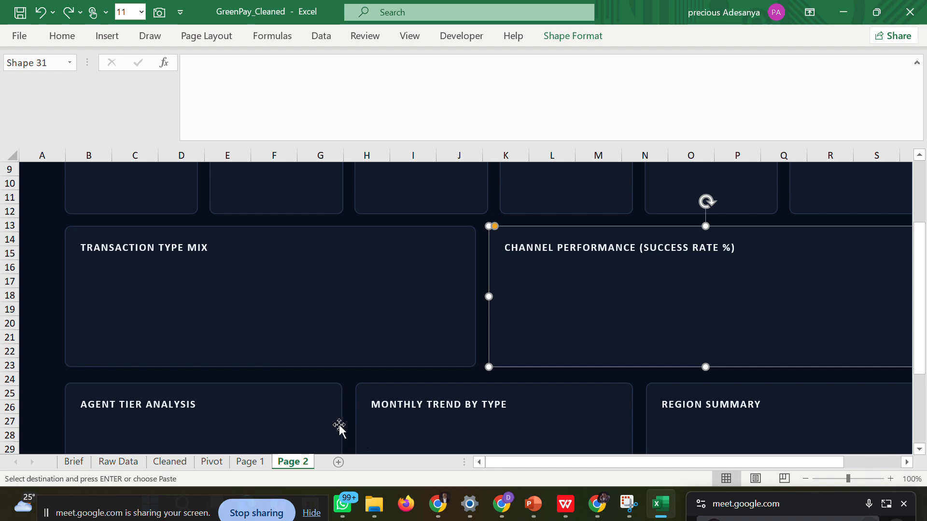
left_click(214, 464)
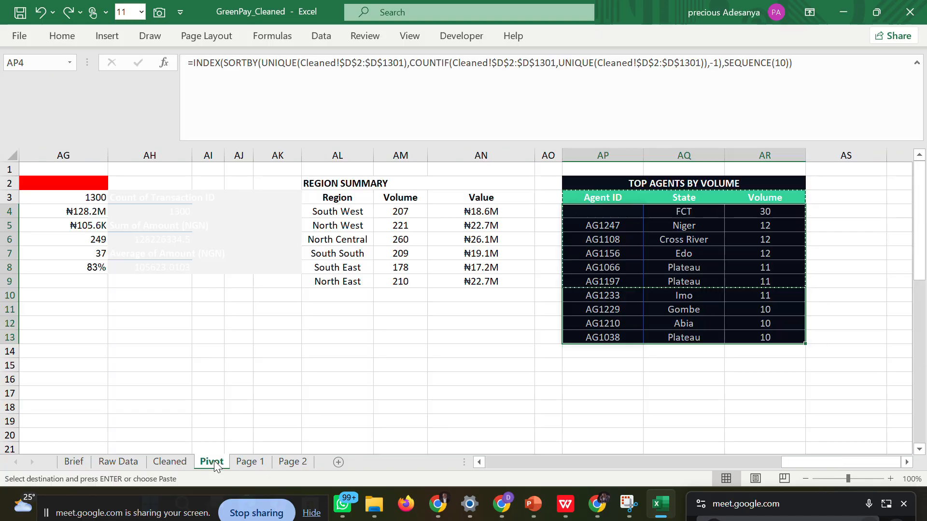
left_click(525, 357)
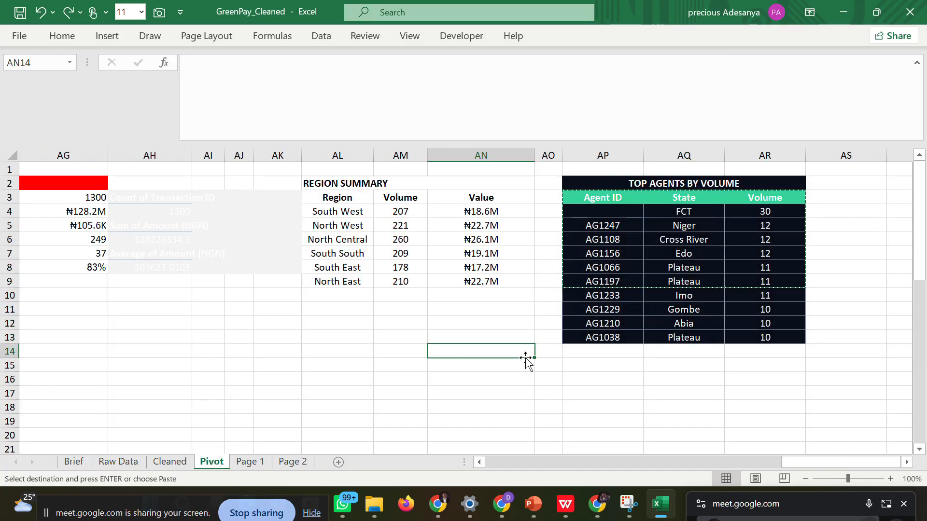
key("Escape")
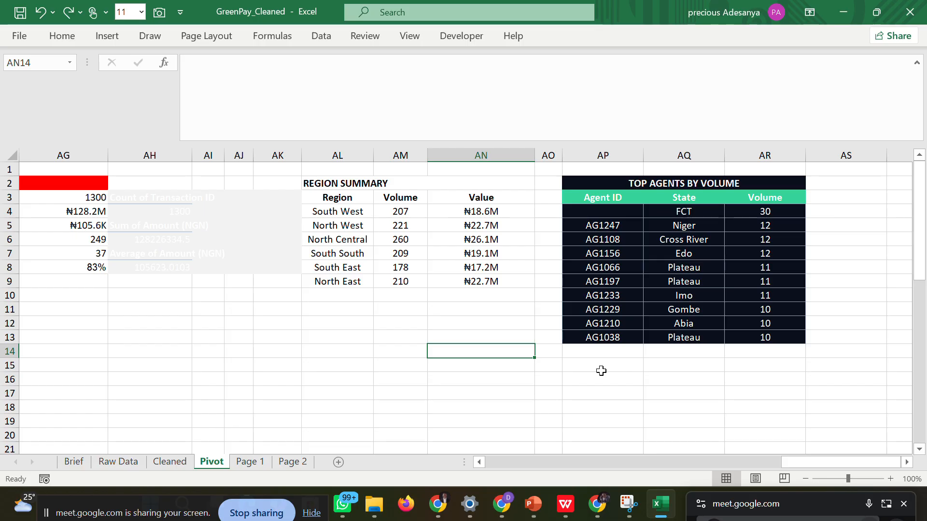
left_click(537, 379)
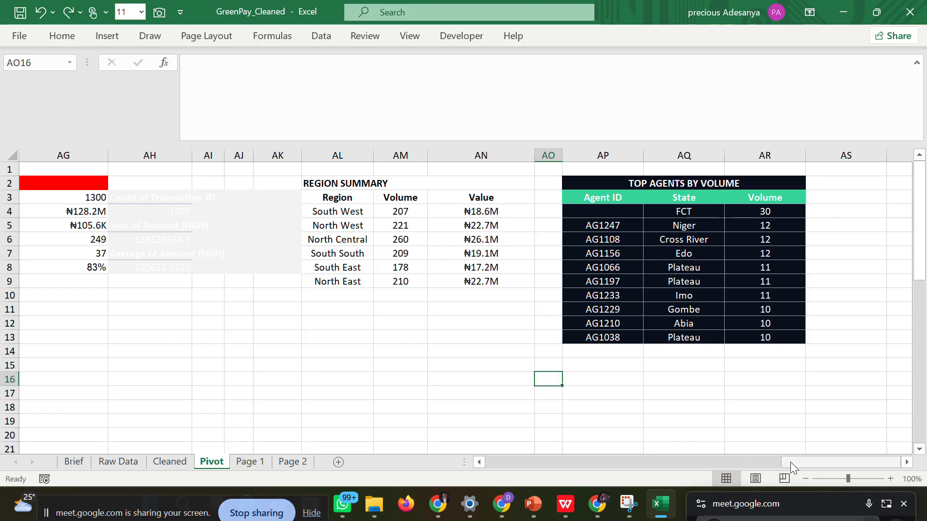
Insert a doughnut PivotChart from the Transaction Type Mix data in N3:O7 of the Pivot sheet.
left_click_drag(799, 461, 590, 447)
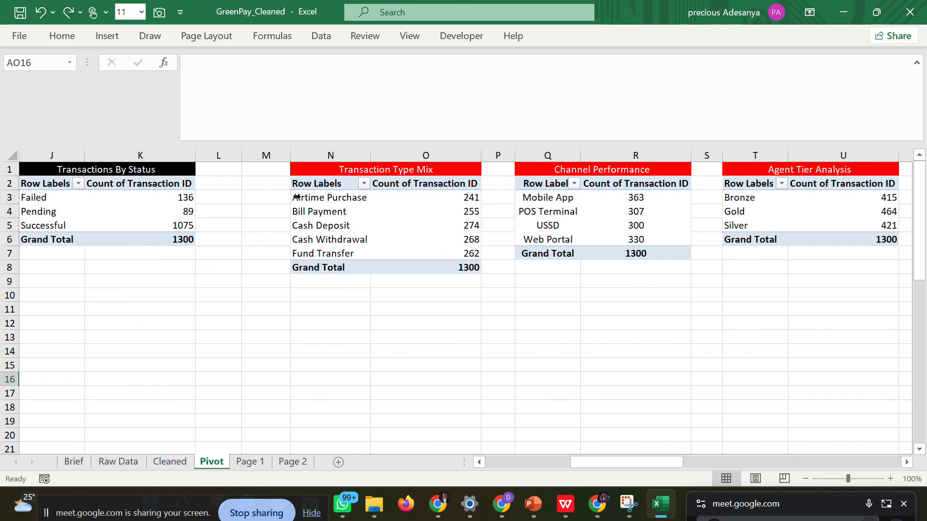
left_click_drag(309, 198, 420, 258)
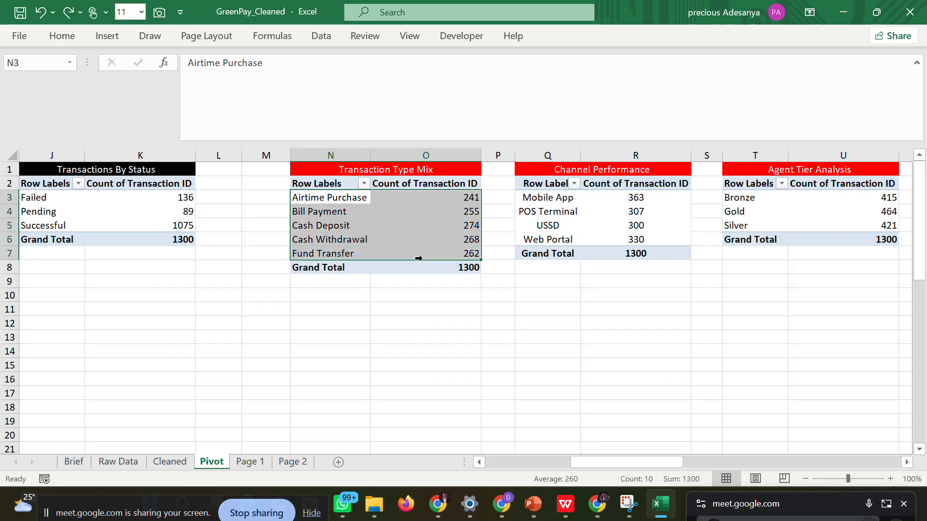
left_click(117, 43)
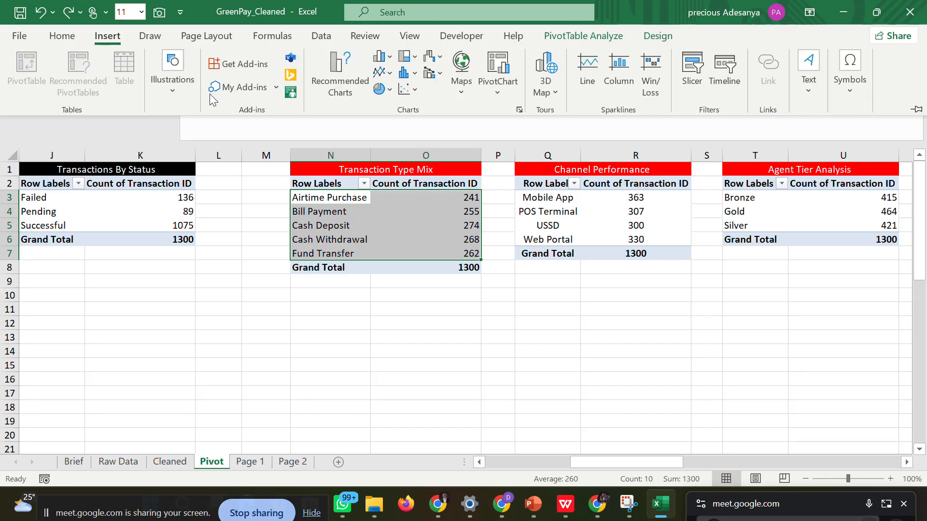
left_click(329, 84)
left_click(284, 150)
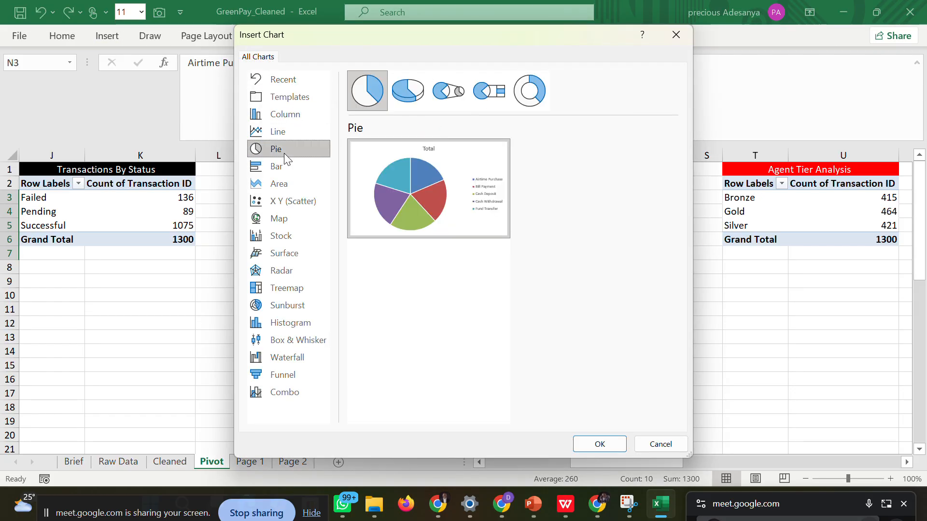
left_click(535, 91)
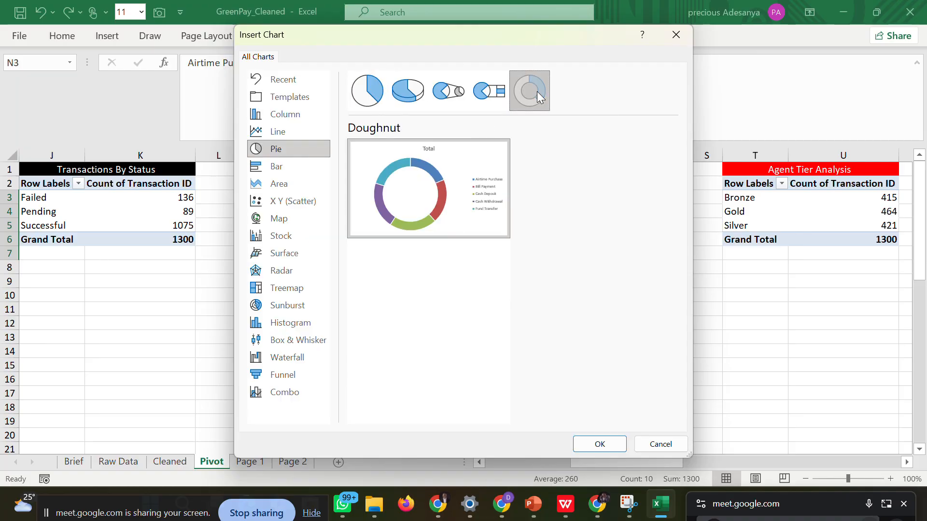
left_click(591, 451)
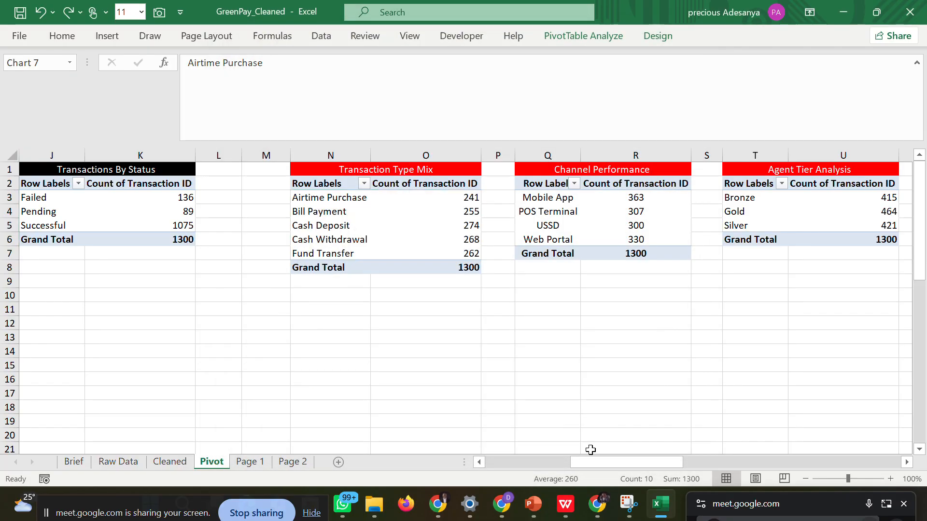
Delete the doughnut chart's Total title and shrink the chart to end around row 14.
left_click(458, 244)
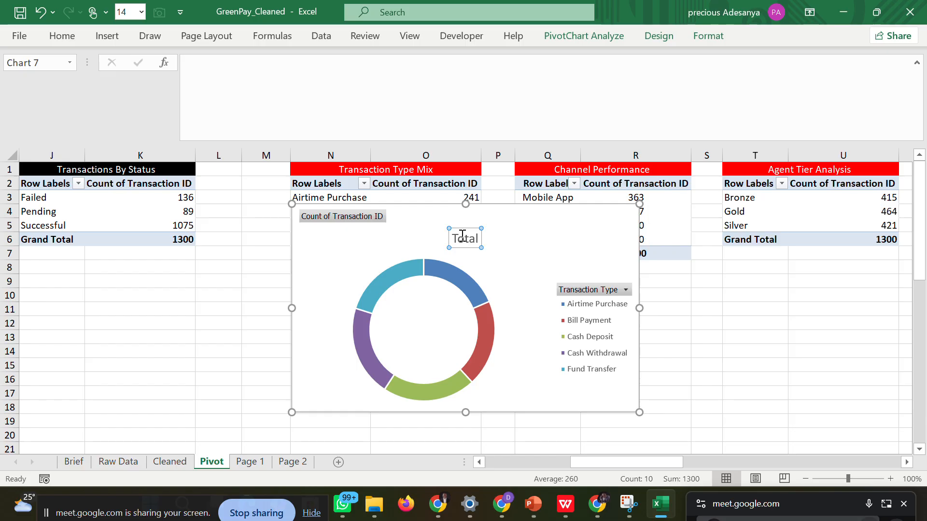
key("Delete")
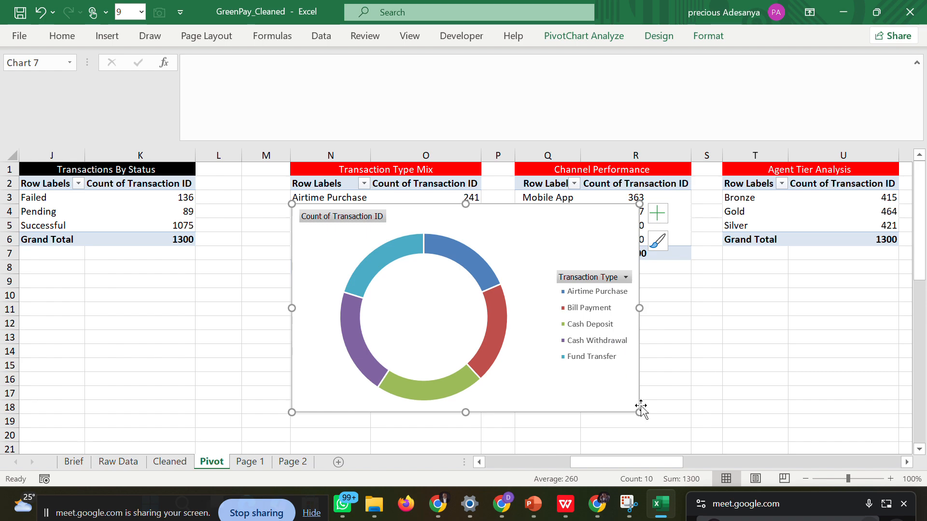
left_click_drag(639, 413, 590, 356)
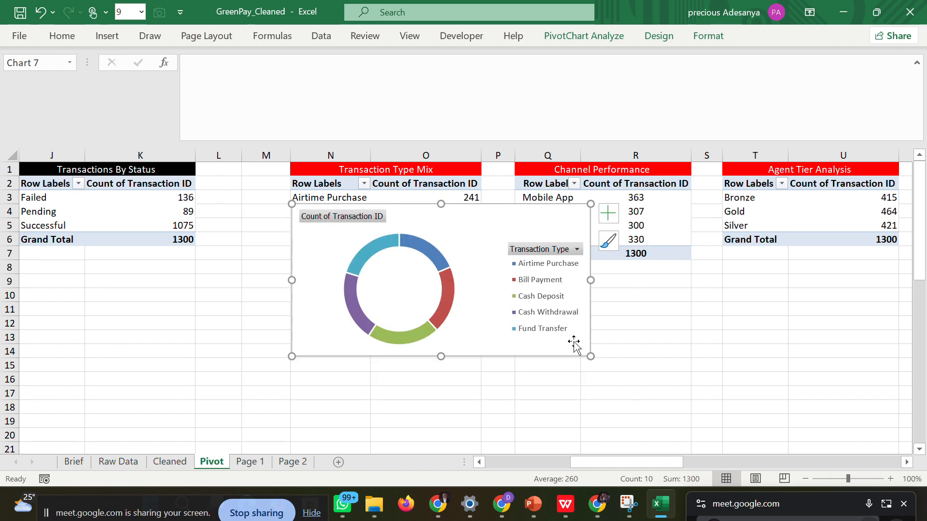
right_click(512, 214)
left_click(536, 100)
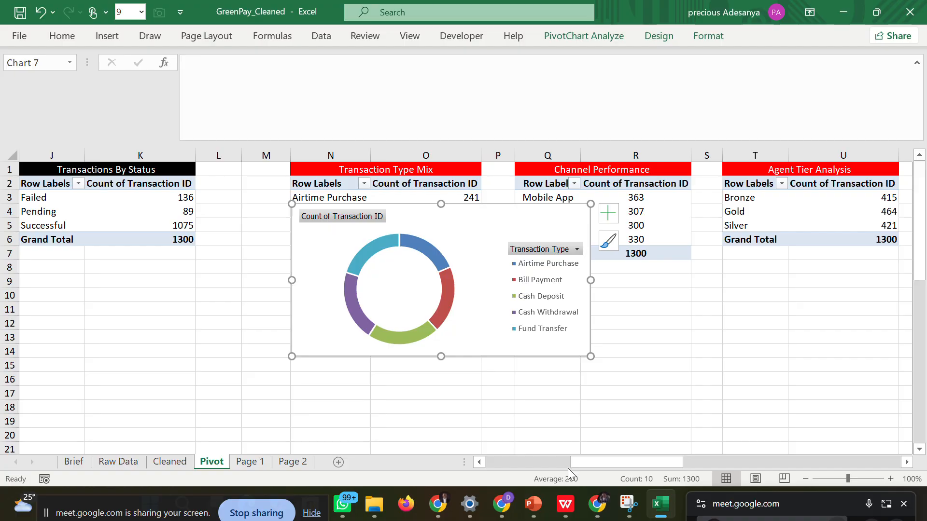
mouse_move(570, 464)
left_mouse_down()
mouse_move(461, 467)
mouse_move(569, 447)
left_mouse_up()
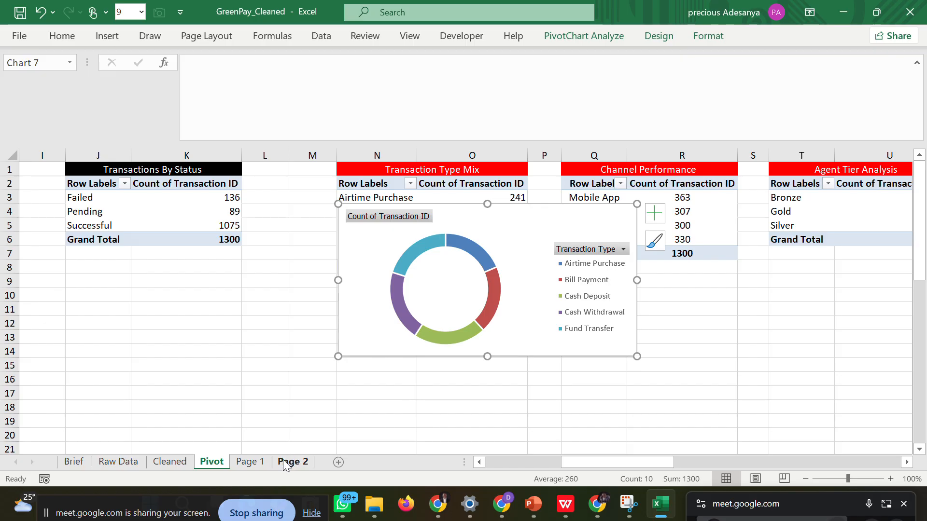
left_click(251, 463)
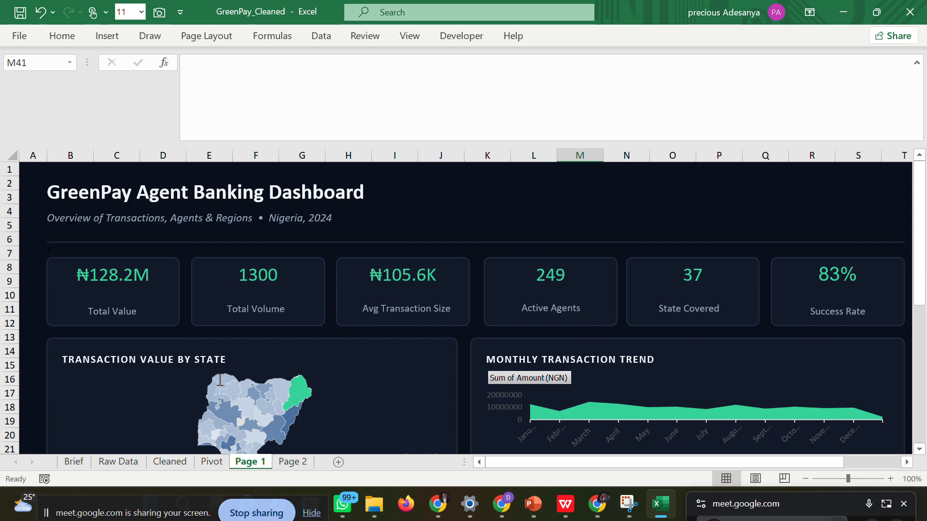
left_click(283, 462)
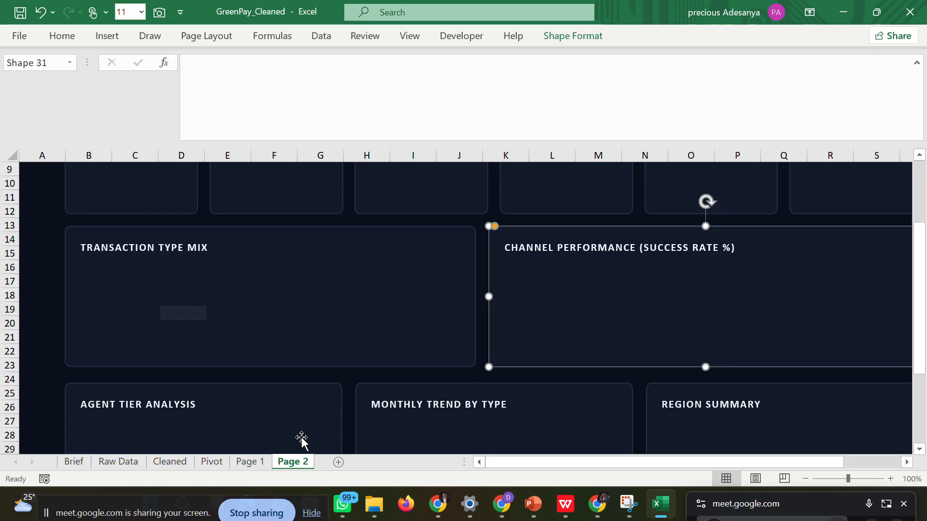
left_click(207, 462)
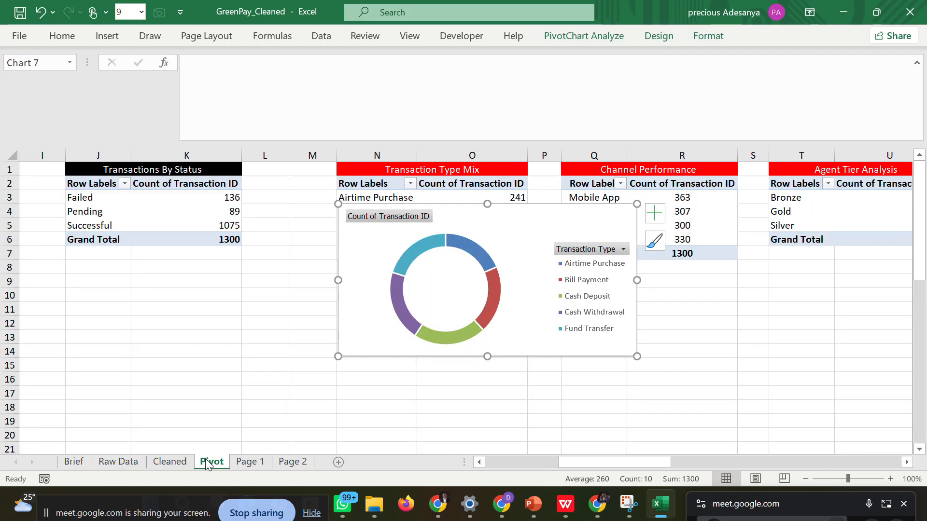
Copy the transaction type doughnut chart to Page 2 and size it to fit beneath the Transaction Type Mix title.
right_click(523, 234)
left_click(560, 102)
left_click(293, 461)
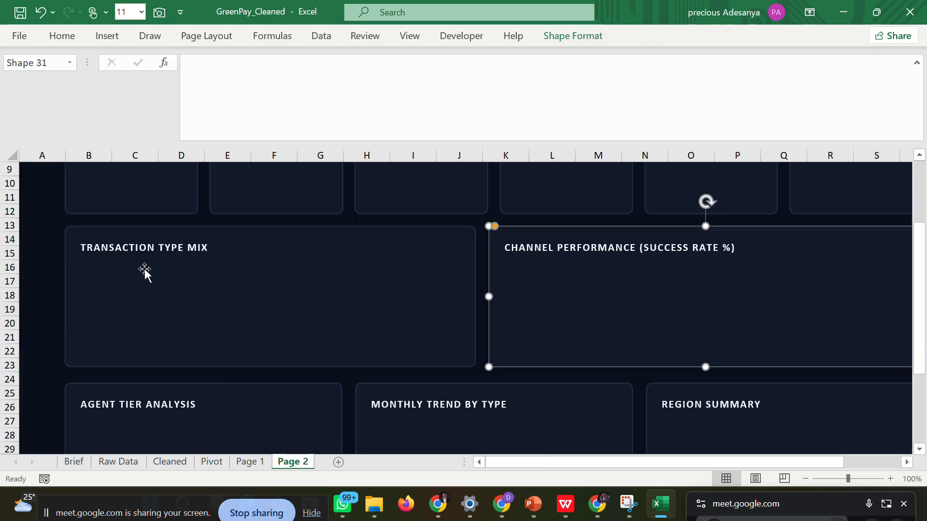
key("ctrl+v")
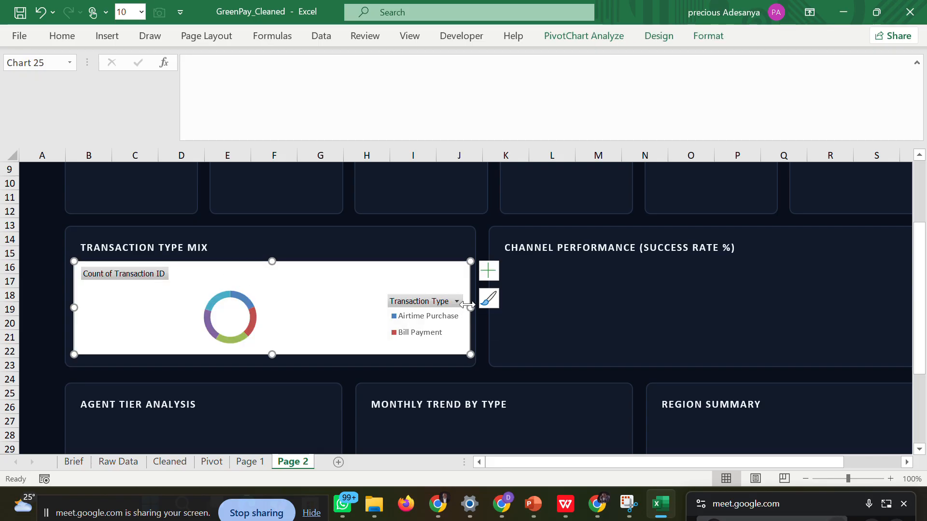
left_click_drag(470, 307, 441, 308)
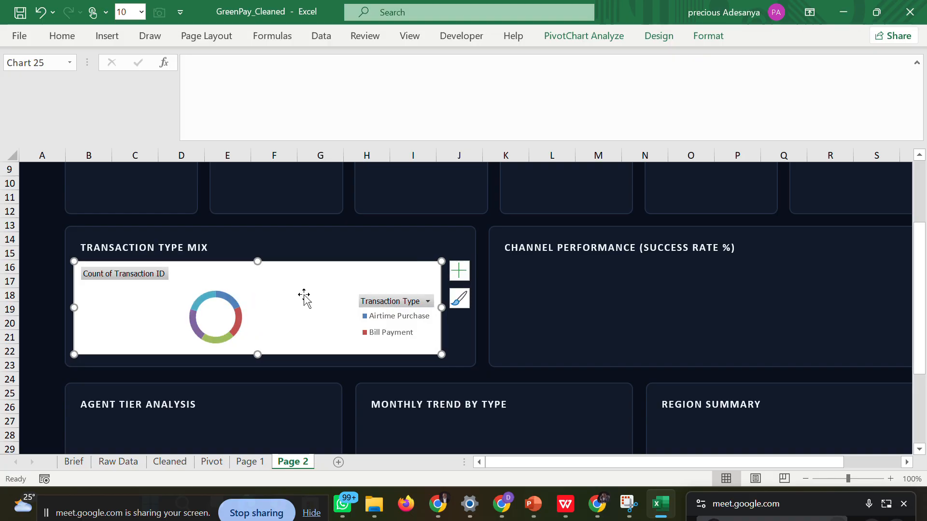
Give the Transaction Type Mix doughnut chart area no fill and no border line.
double_click(439, 282)
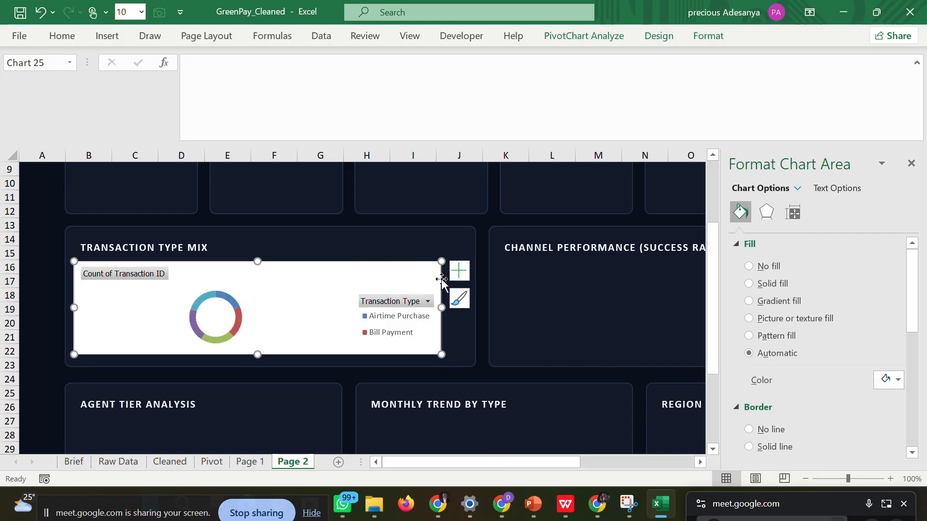
left_click(749, 266)
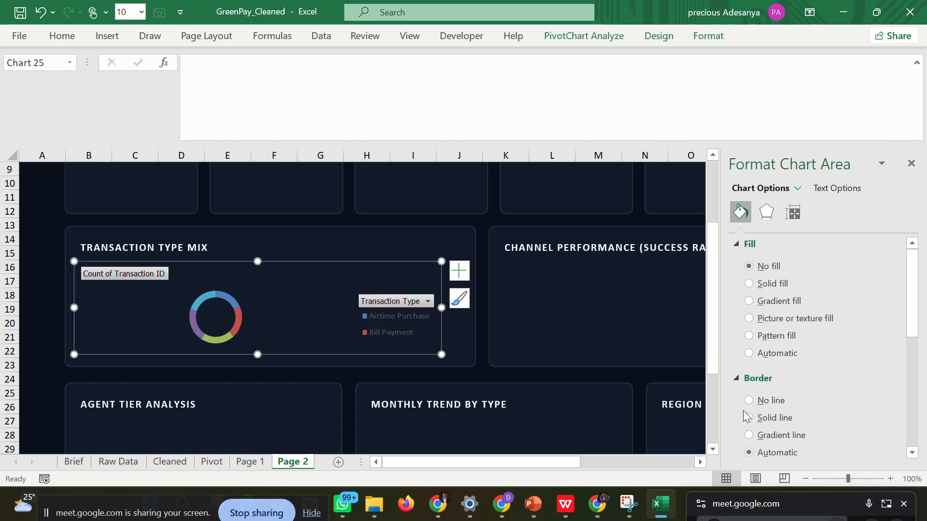
left_click(749, 401)
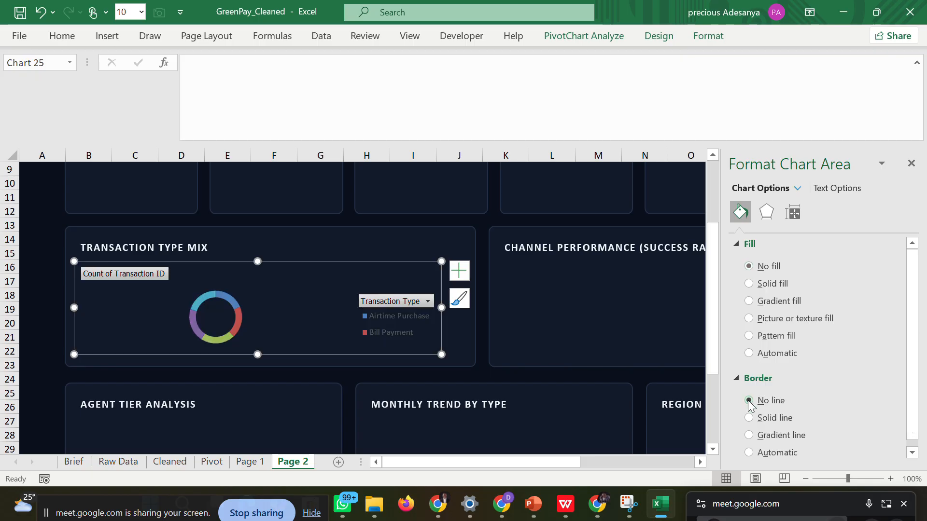
left_click(912, 163)
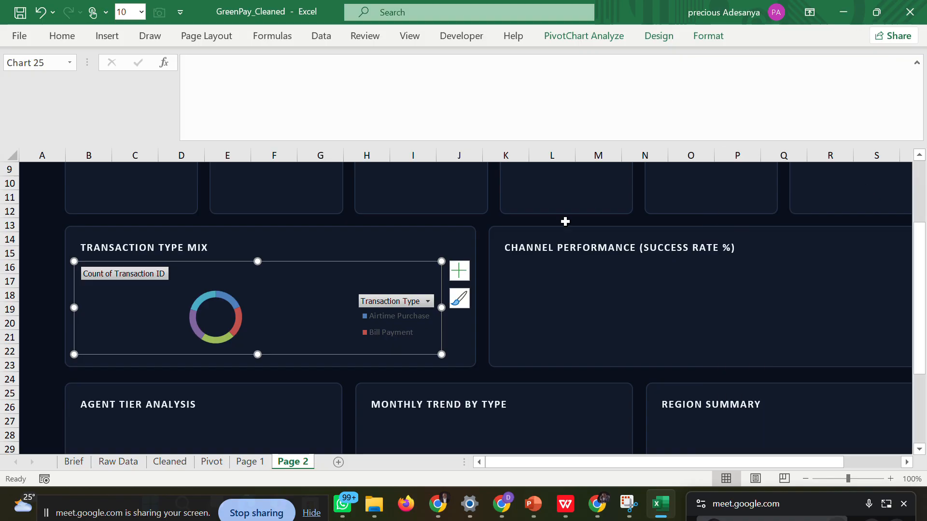
Remove the doughnut chart's legend, and shift the ring toward the left side of the slightly heightened chart.
left_click(457, 274)
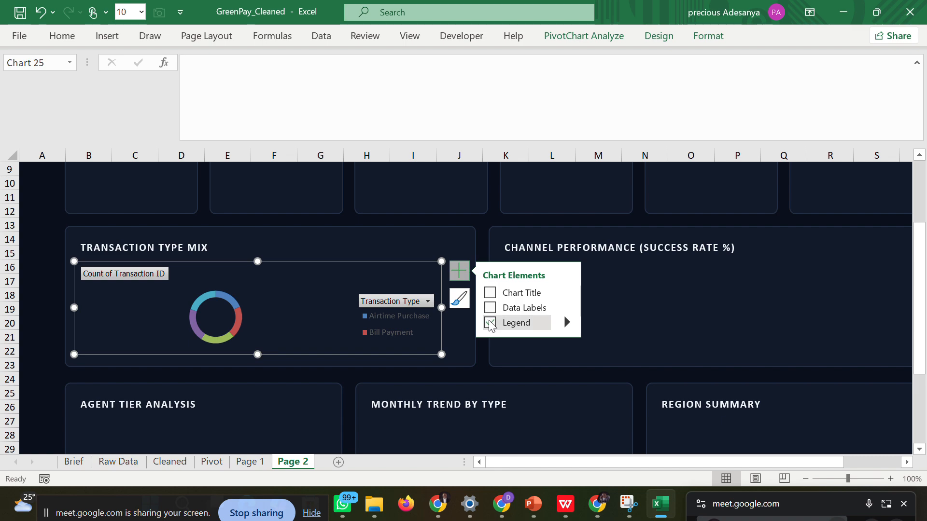
left_click(490, 323)
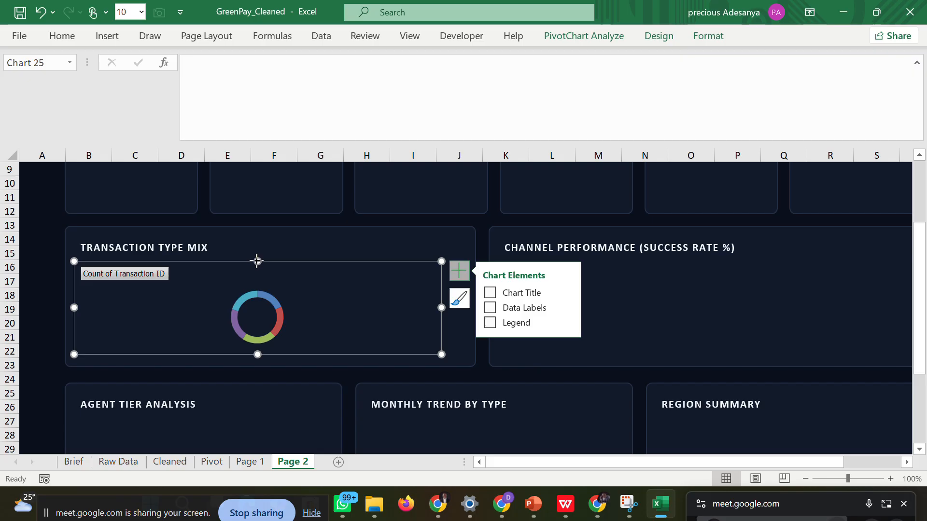
left_click_drag(257, 261, 257, 255)
left_click(250, 319)
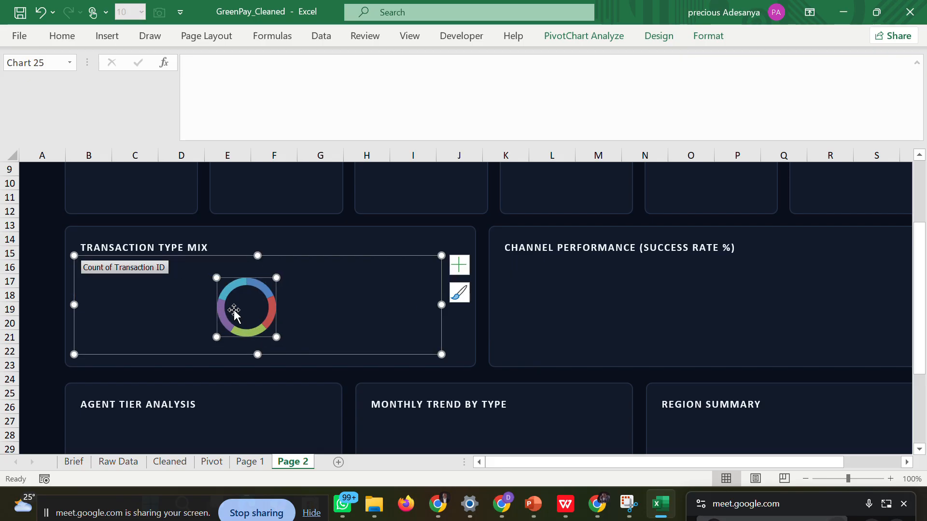
left_click_drag(232, 311, 196, 301)
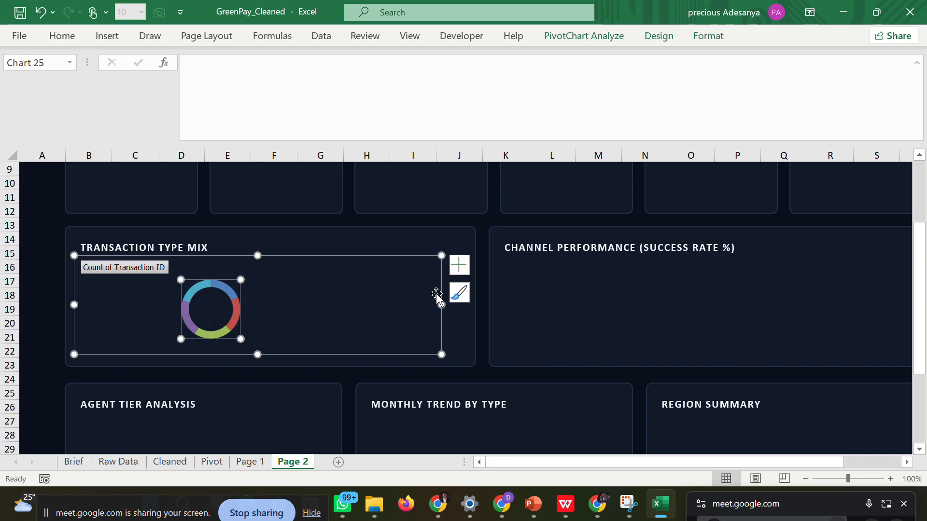
Restore the doughnut chart's legend and set its text to the recent grey-blue color.
left_click(459, 265)
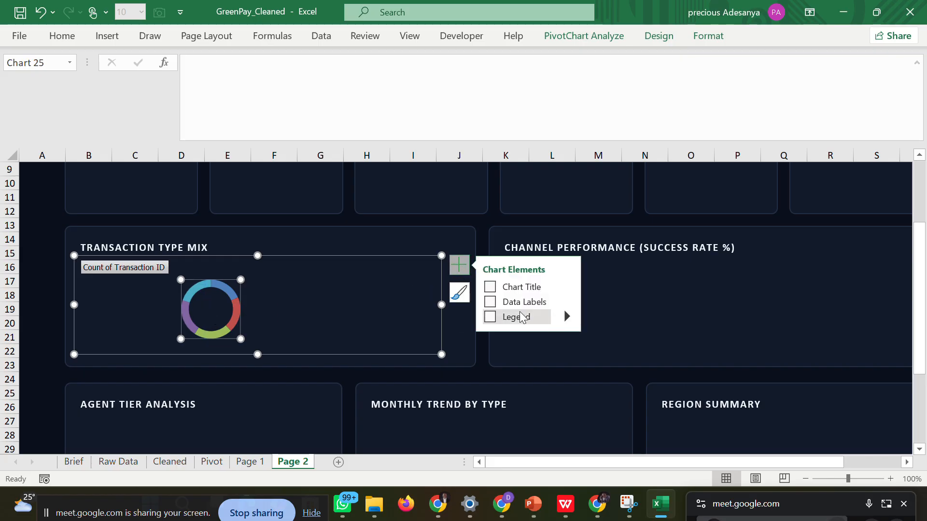
left_click(506, 318)
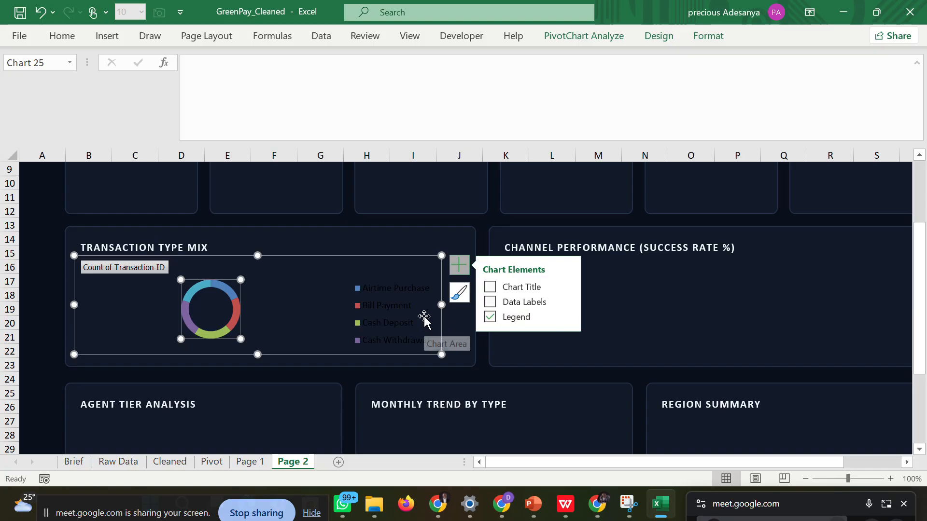
left_click(372, 290)
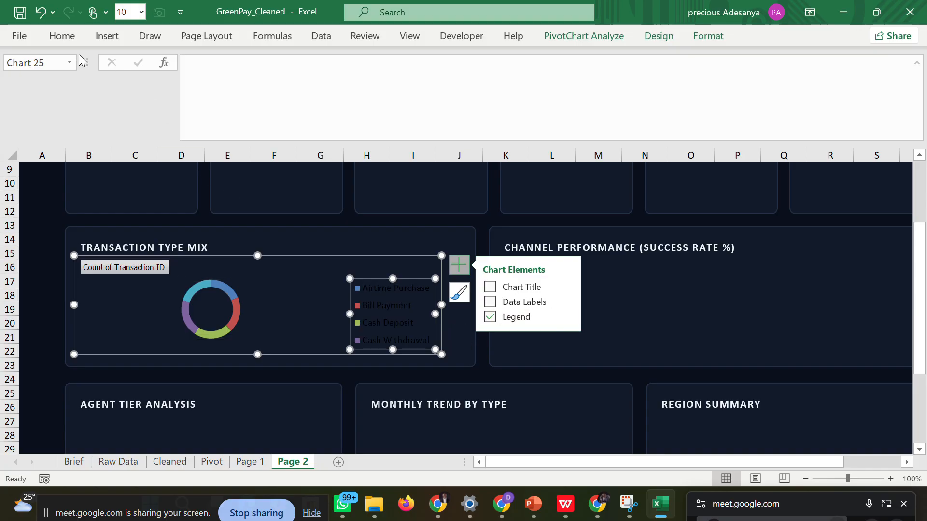
left_click(62, 35)
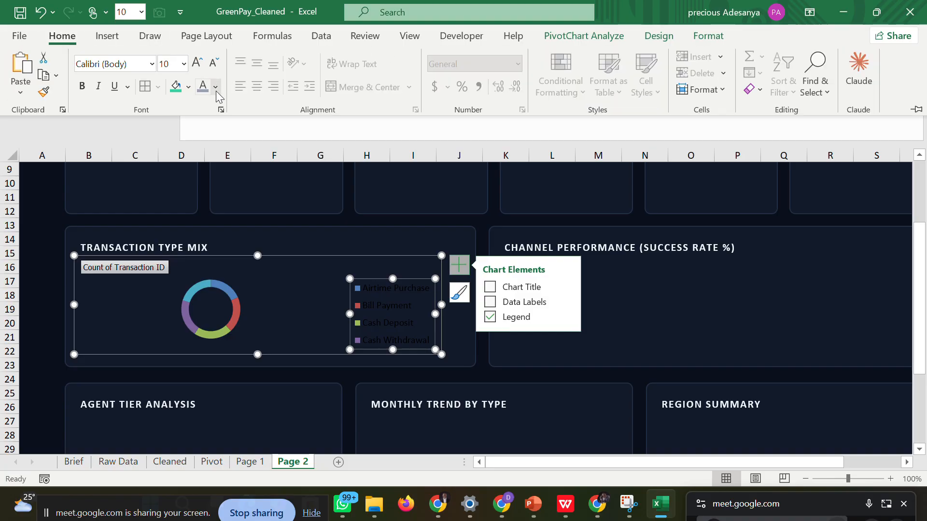
left_click(216, 91)
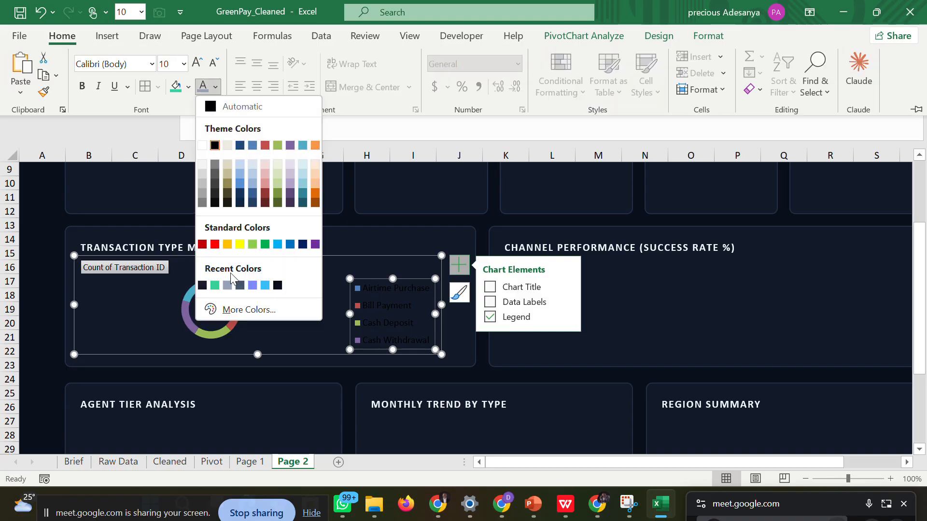
left_click(227, 286)
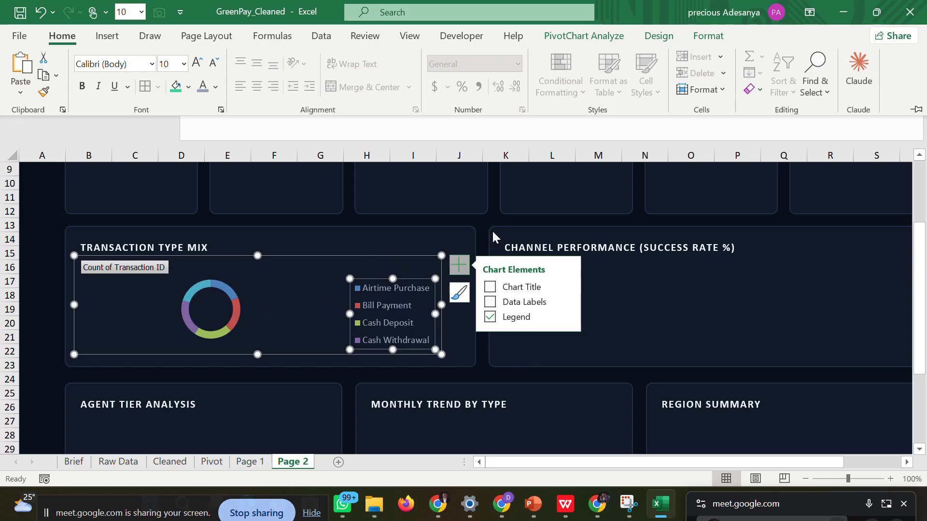
left_click(475, 225)
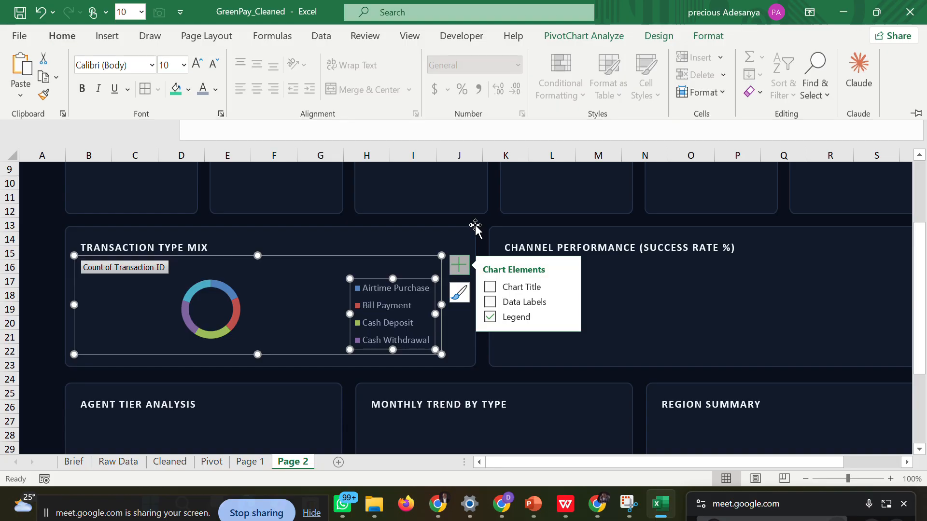
left_click(485, 217)
left_click(484, 218)
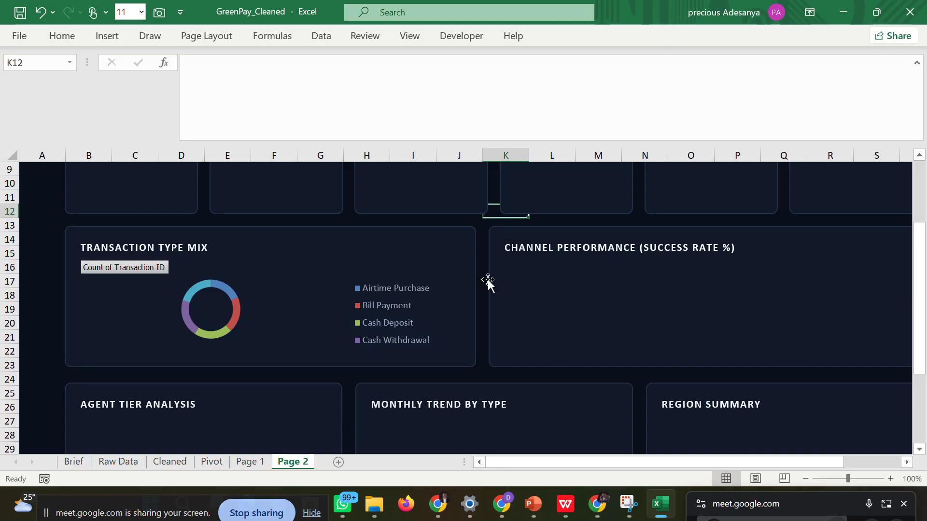
Switch to the Google Meet window, admit the waiting guest, and return to the Excel workbook.
mouse_move(597, 504)
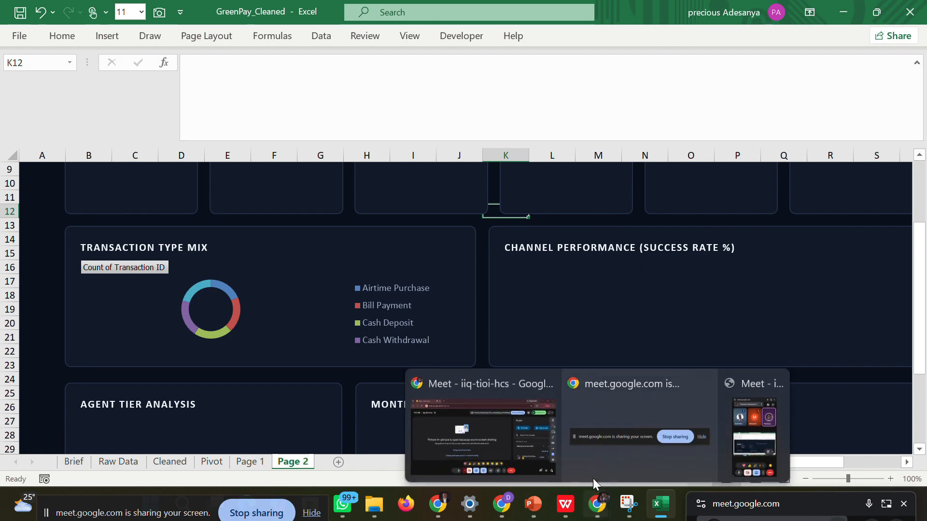
left_click(538, 445)
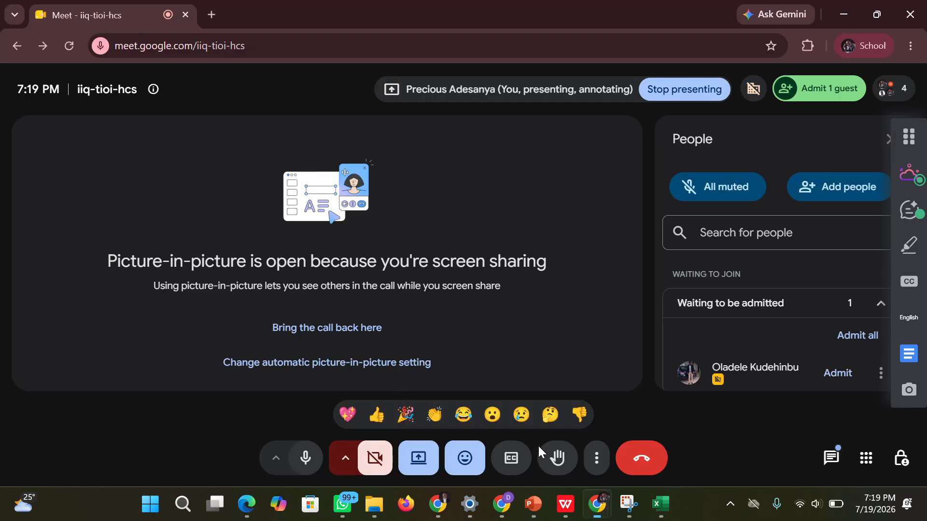
left_click(815, 98)
left_click(722, 173)
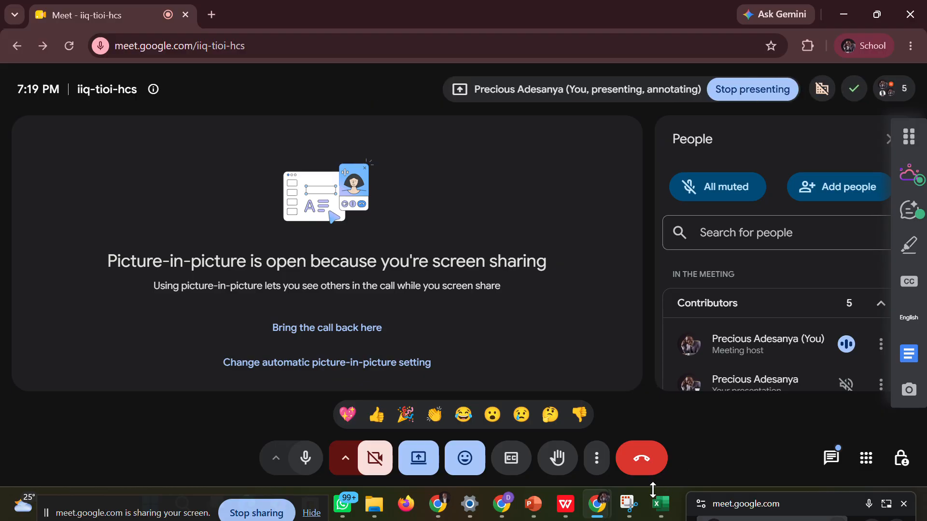
mouse_move(660, 504)
left_click(623, 454)
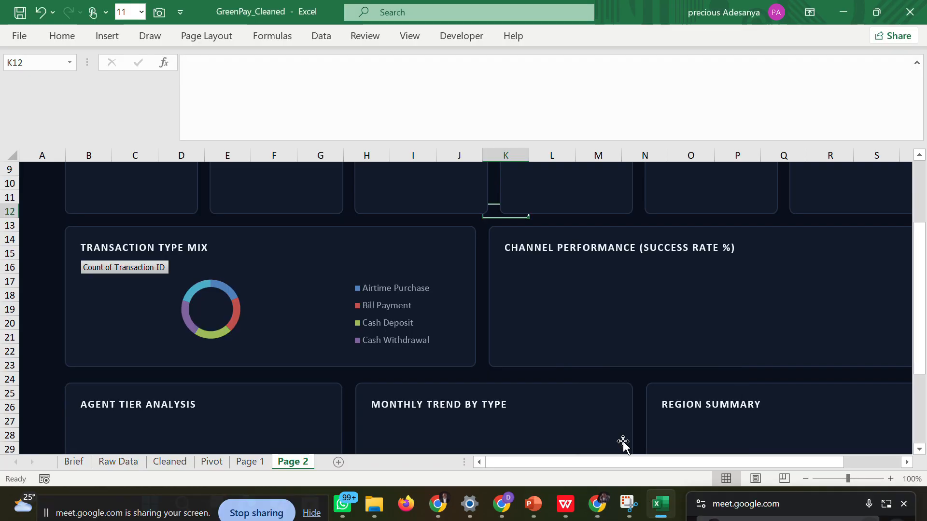
Check the Google Meet window once more and switch back to the Excel workbook.
mouse_move(597, 503)
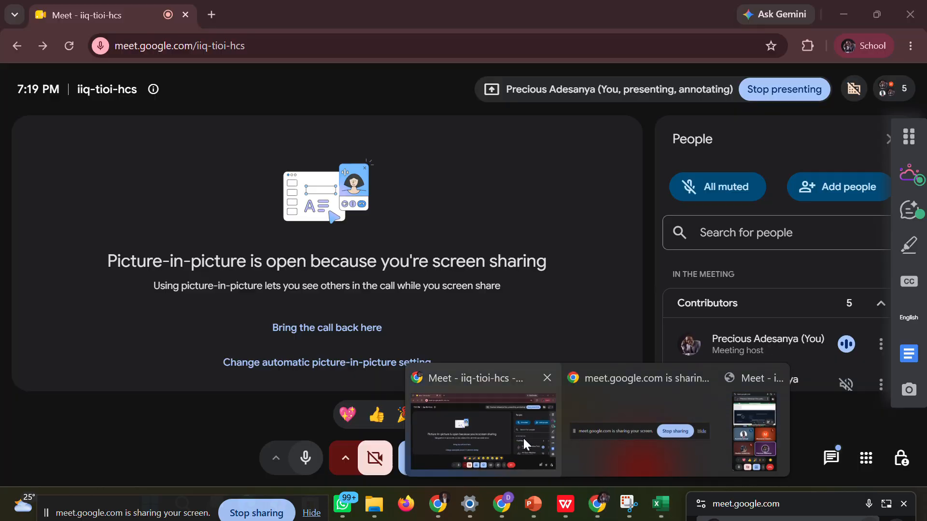
left_click(524, 440)
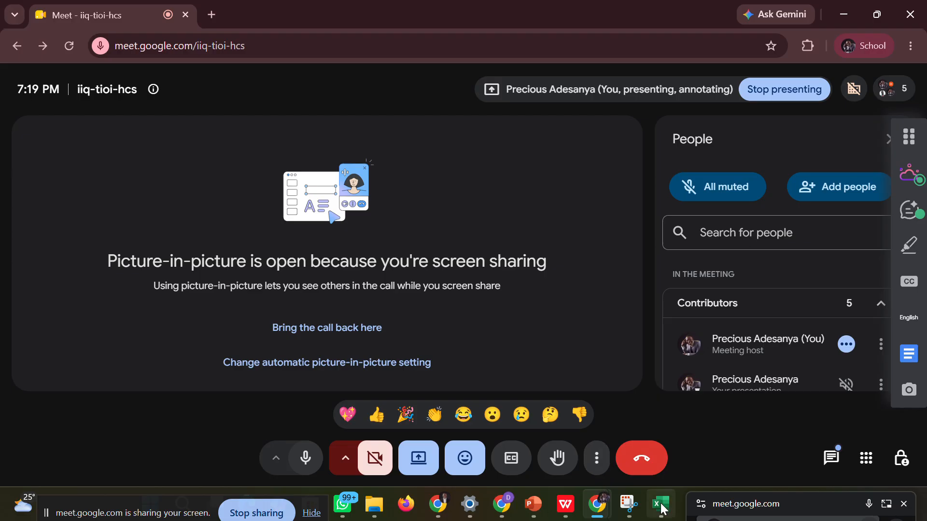
mouse_move(660, 504)
left_click(642, 442)
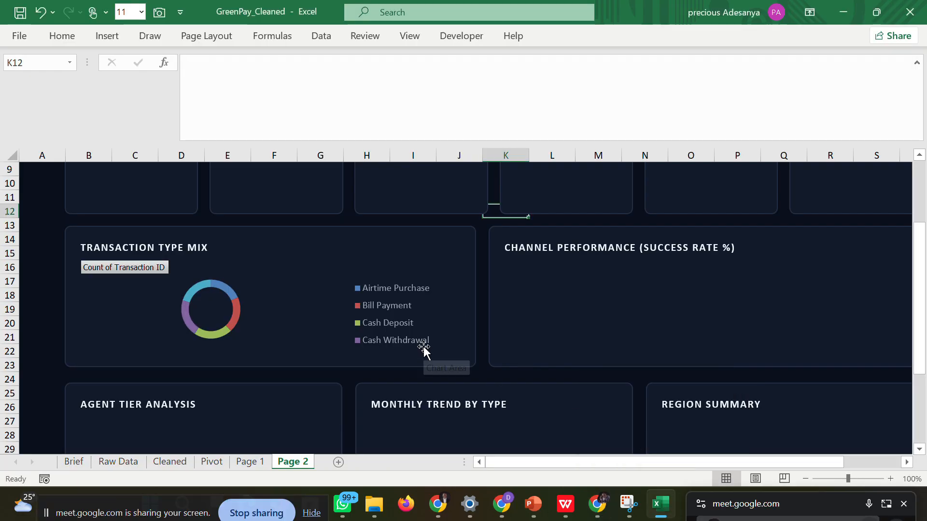
Fill the Cash Withdrawal slice of the doughnut with the recent green color.
left_click(188, 316)
left_click(185, 317)
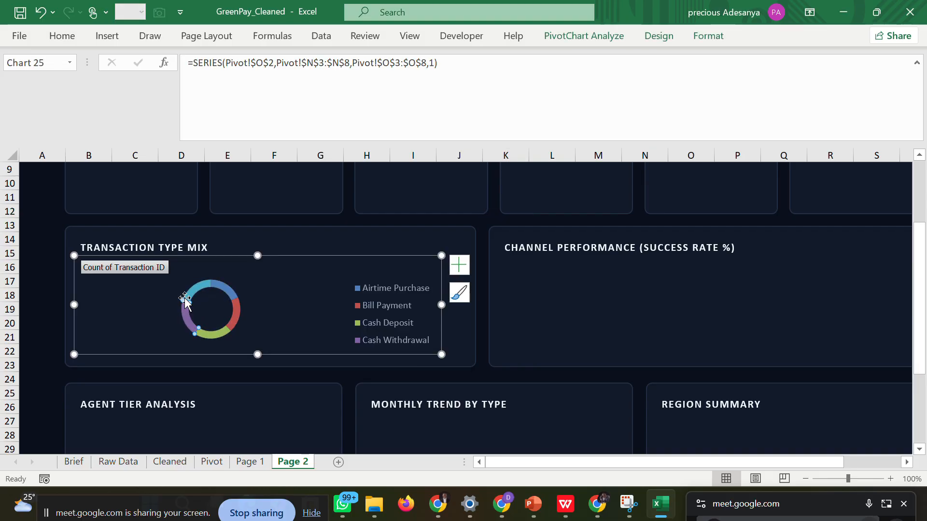
left_click(63, 38)
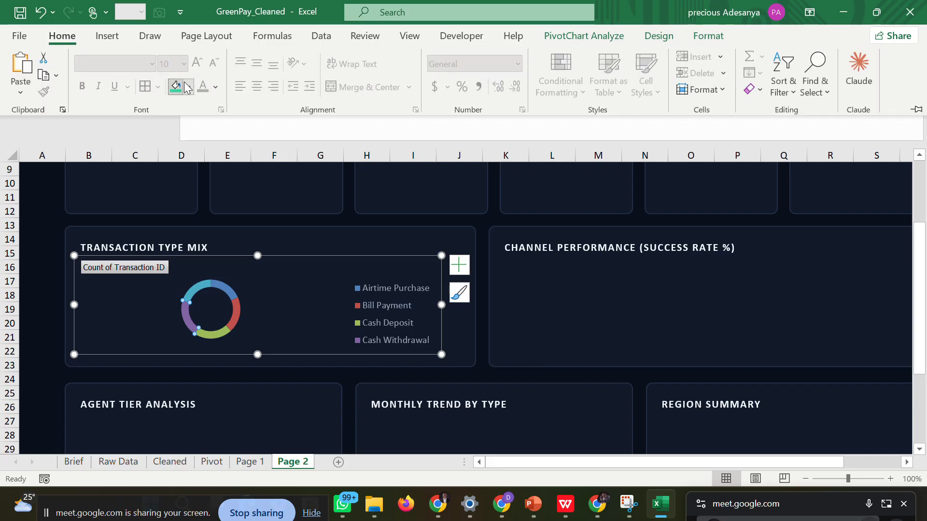
left_click(188, 87)
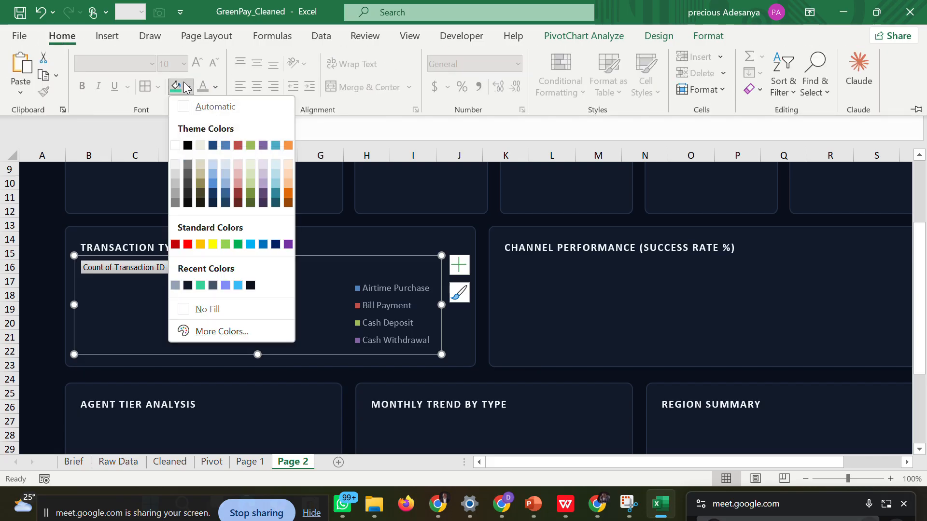
left_click(201, 285)
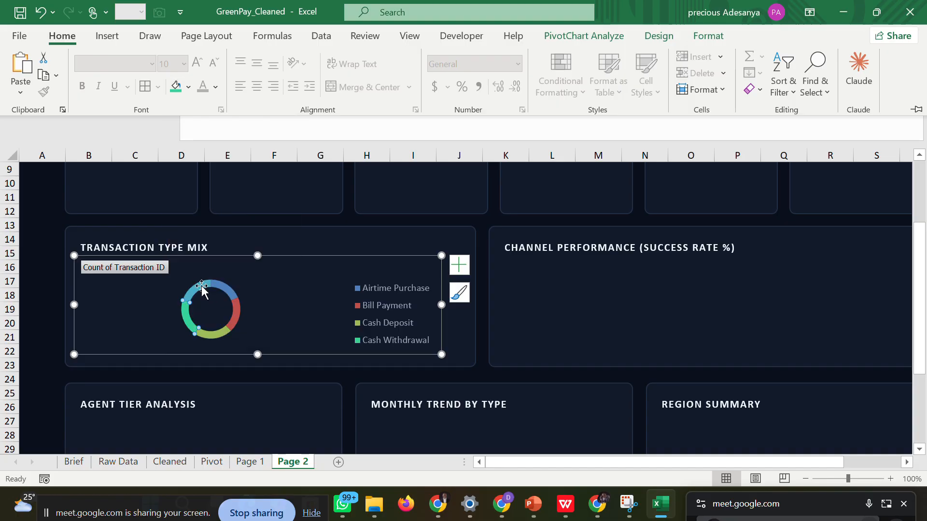
Fill the Bill Payment slice of the doughnut with the recent periwinkle color.
left_click(237, 314)
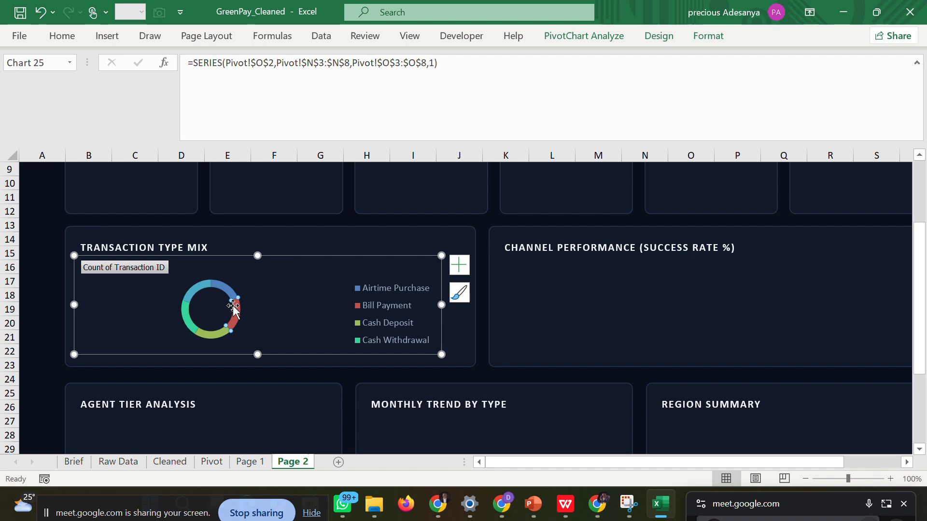
left_click(64, 40)
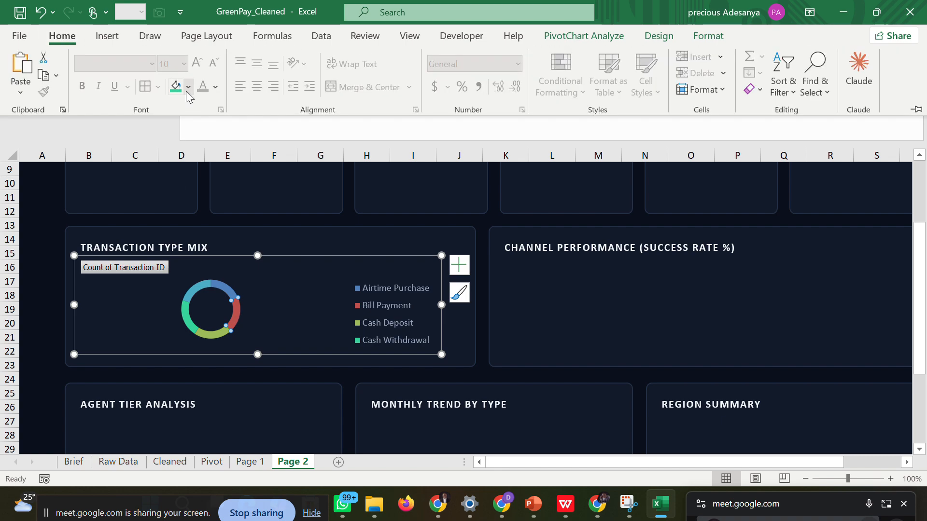
left_click(187, 89)
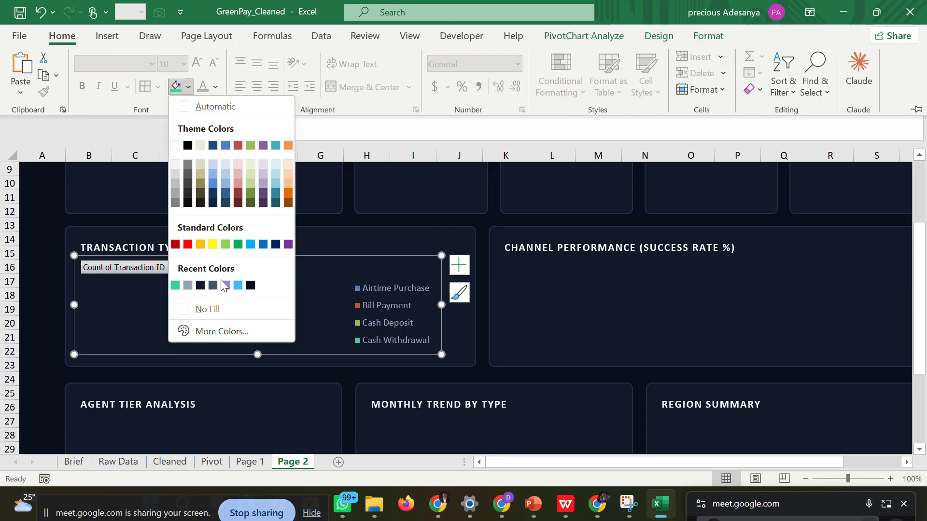
left_click(225, 285)
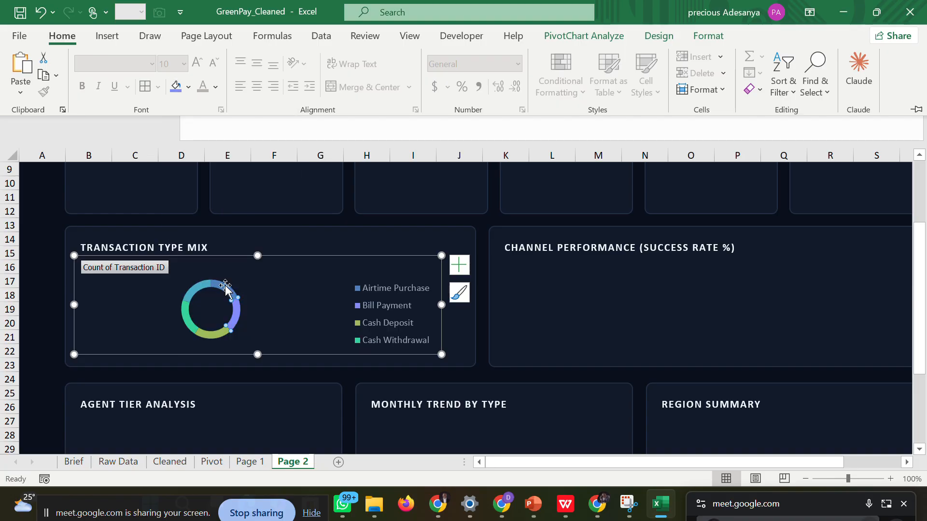
Fill the Cash Deposit slice of the Transaction Type Mix doughnut with the recent sky-blue color.
left_click(211, 333)
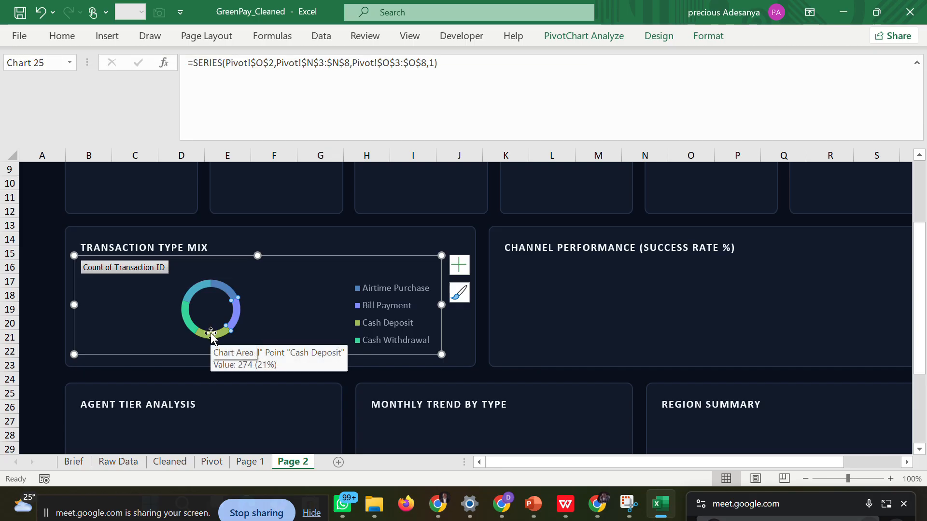
left_click(211, 334)
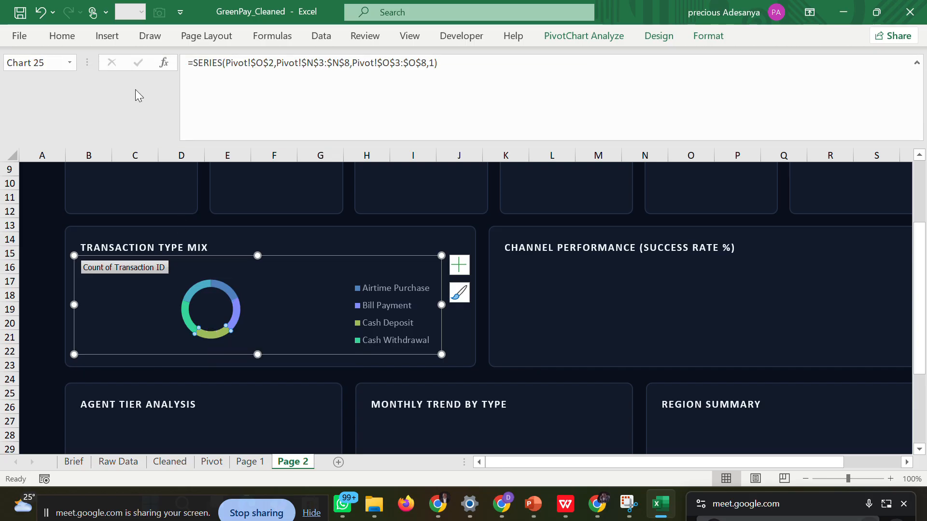
left_click(70, 41)
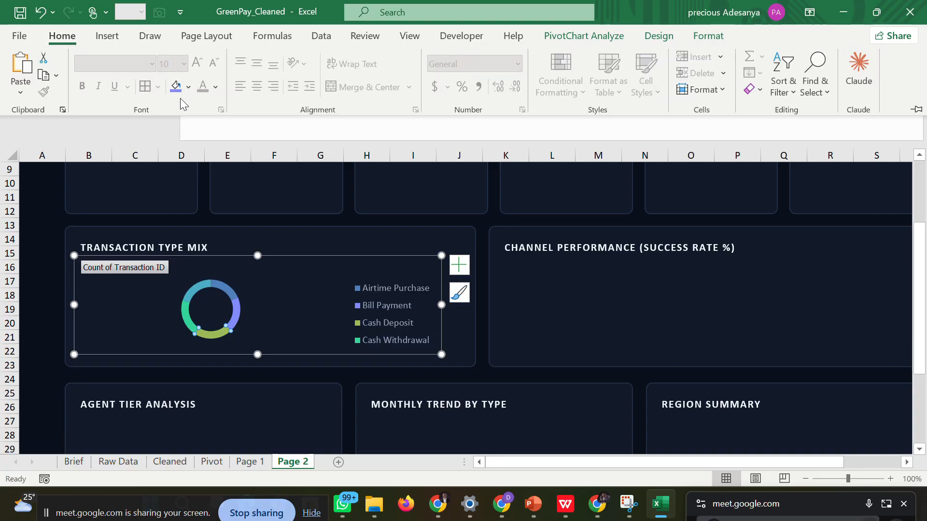
left_click(186, 91)
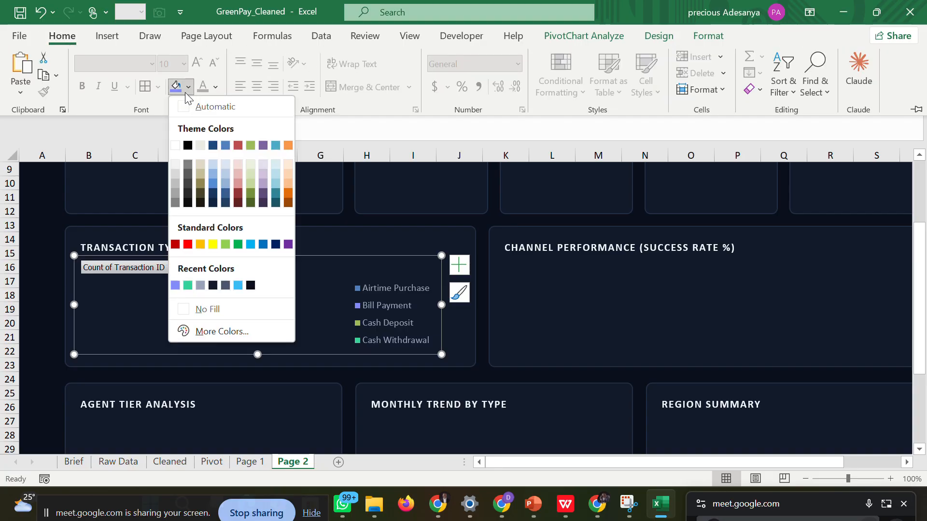
left_click(236, 285)
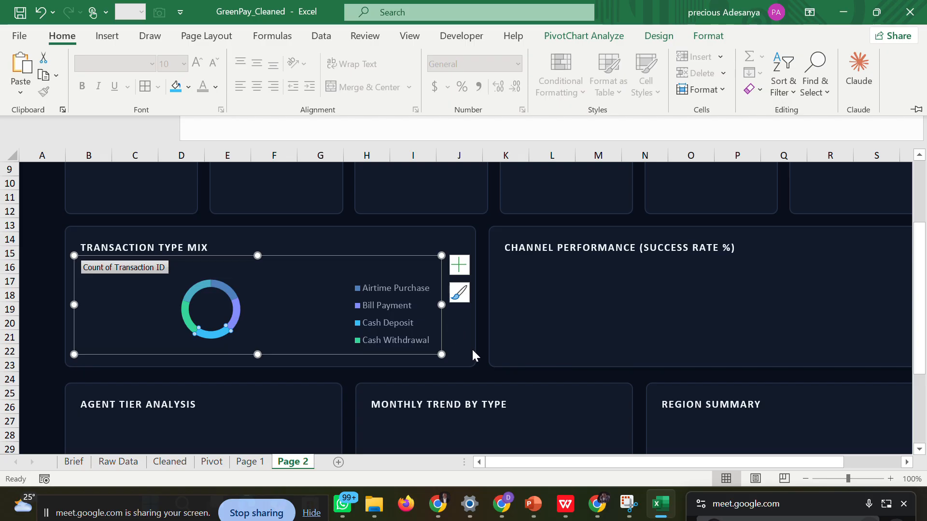
left_click(488, 373)
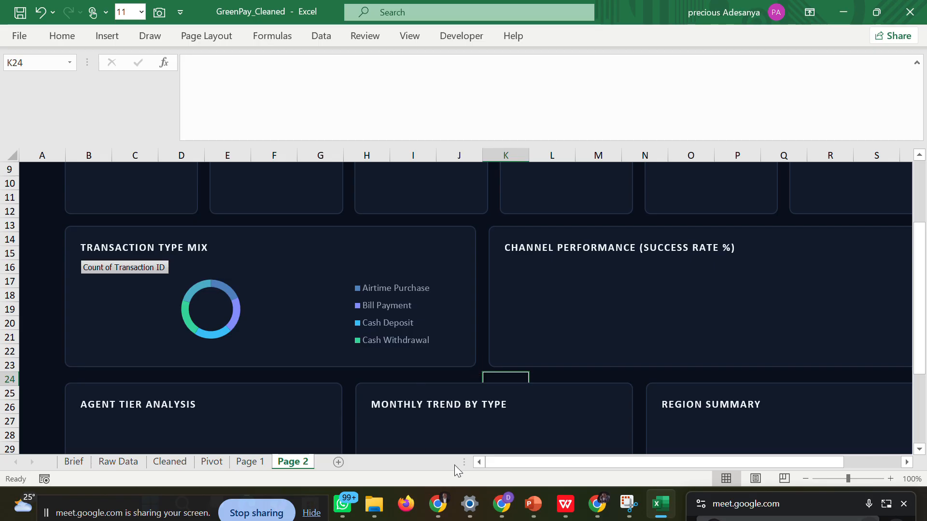
Examine Page 2's remaining empty cards, compare them with the page 2 wireframe in the WPS PDF, and return to the Excel workbook.
left_click_drag(517, 467, 591, 461)
left_click(878, 236)
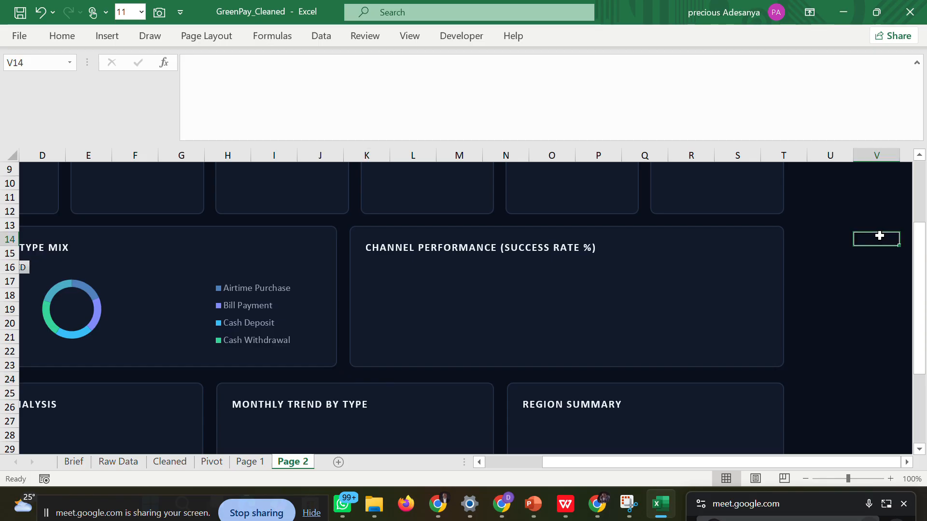
left_click_drag(633, 460, 457, 460)
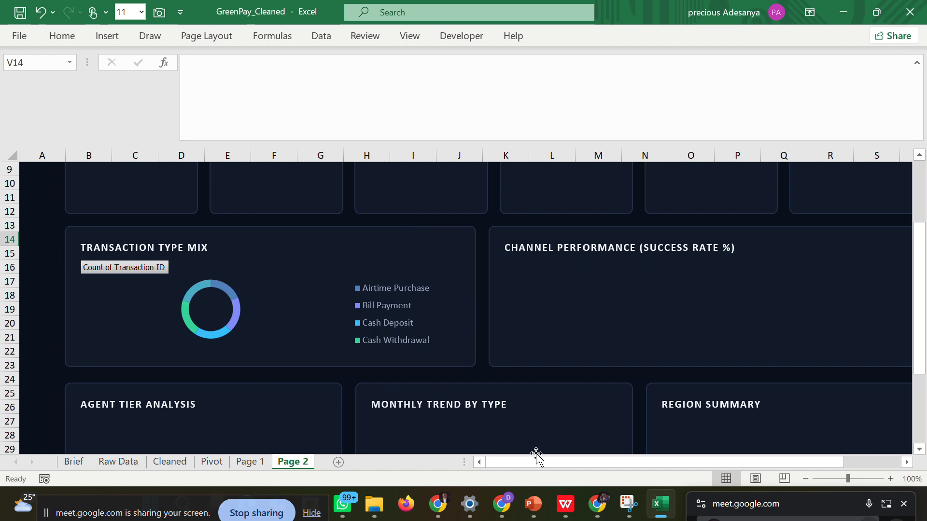
left_click_drag(523, 462, 585, 434)
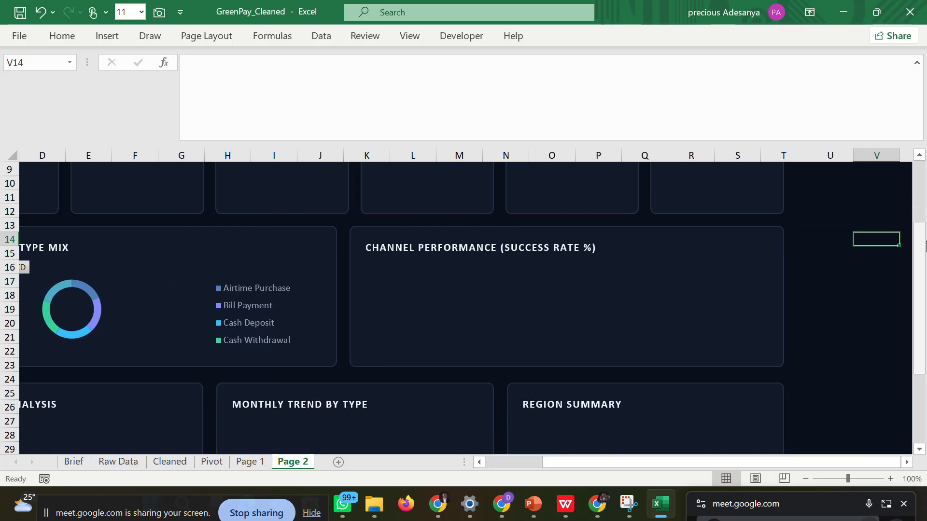
mouse_move(923, 261)
left_mouse_down()
mouse_move(922, 193)
mouse_move(922, 255)
left_mouse_up()
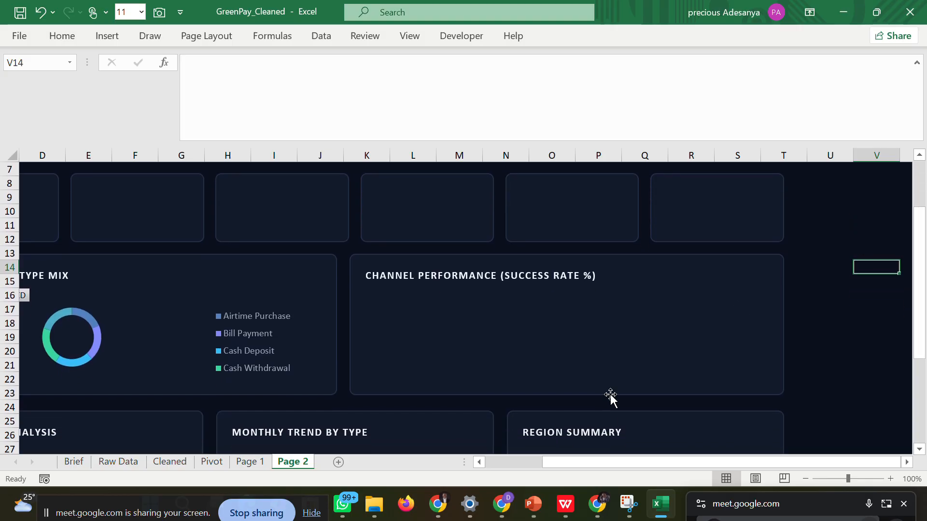
left_click_drag(923, 307, 923, 386)
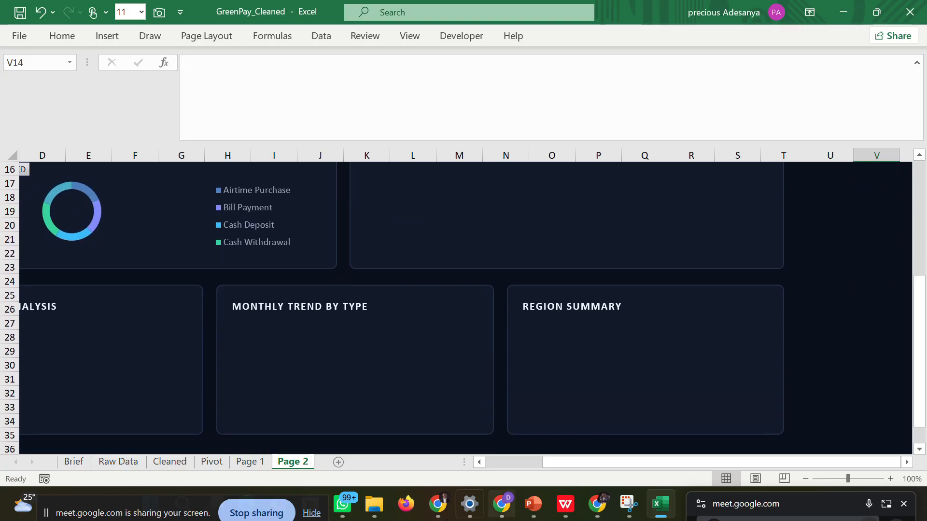
left_click_drag(635, 461, 508, 472)
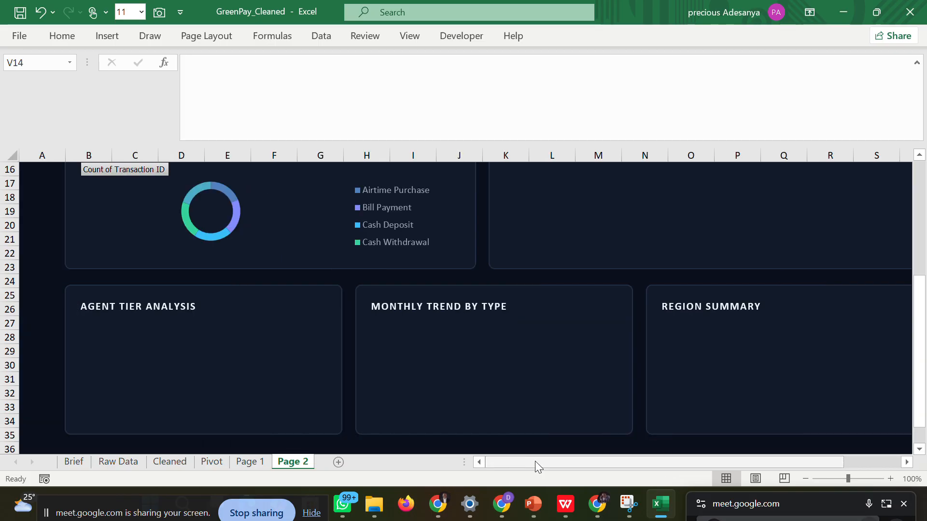
left_click(565, 504)
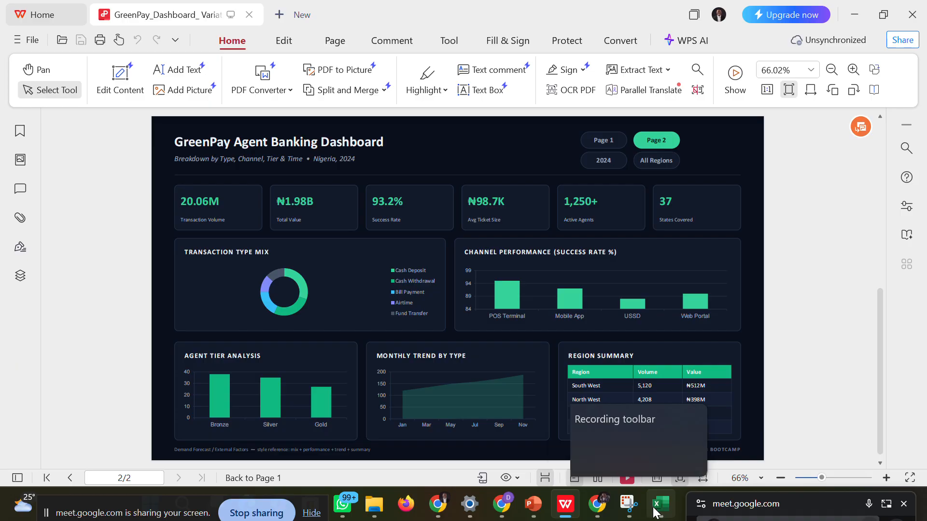
mouse_move(655, 512)
left_click(629, 445)
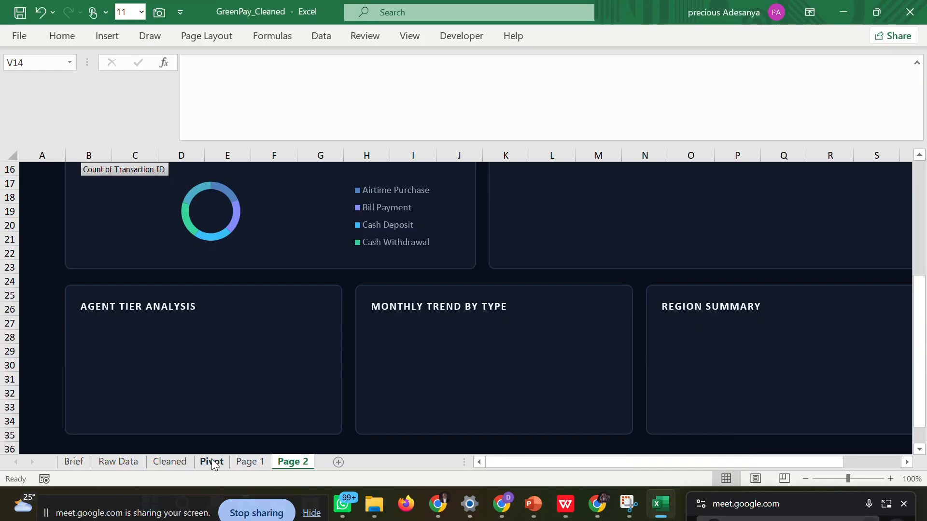
Delete the leftover Transaction Type Mix doughnut chart from the Pivot sheet.
left_click(211, 462)
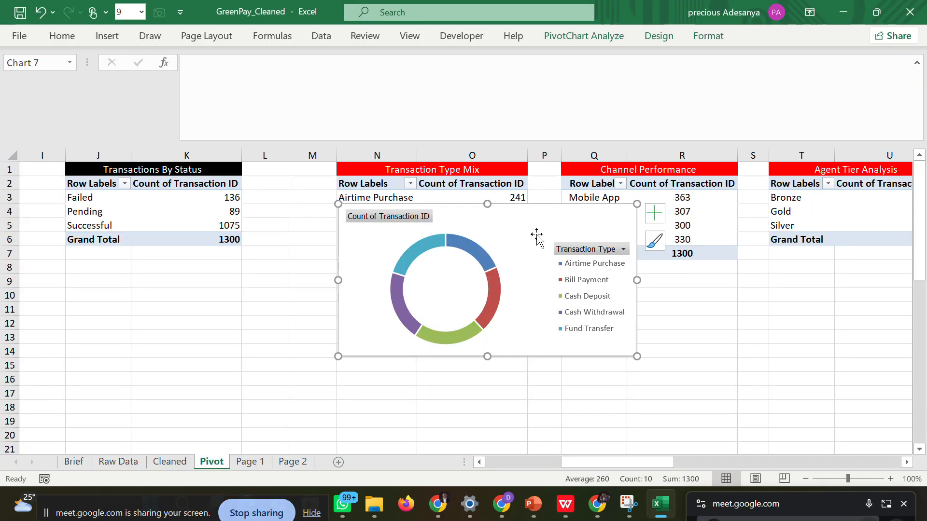
key("Delete")
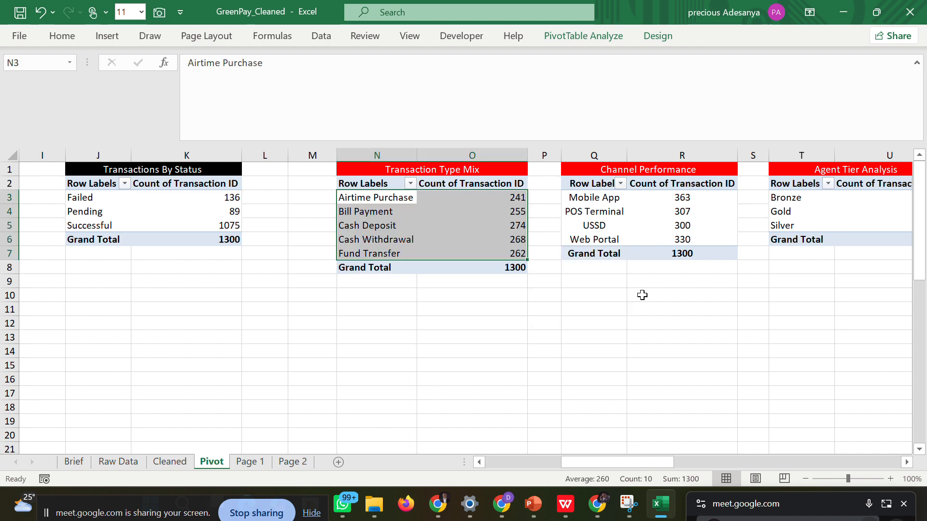
left_click(657, 351)
Insert a Clustered Column chart from the Bronze, Gold and Silver rows of the Agent Tier Analysis pivot table.
left_click_drag(644, 462, 663, 463)
left_click_drag(578, 200, 614, 224)
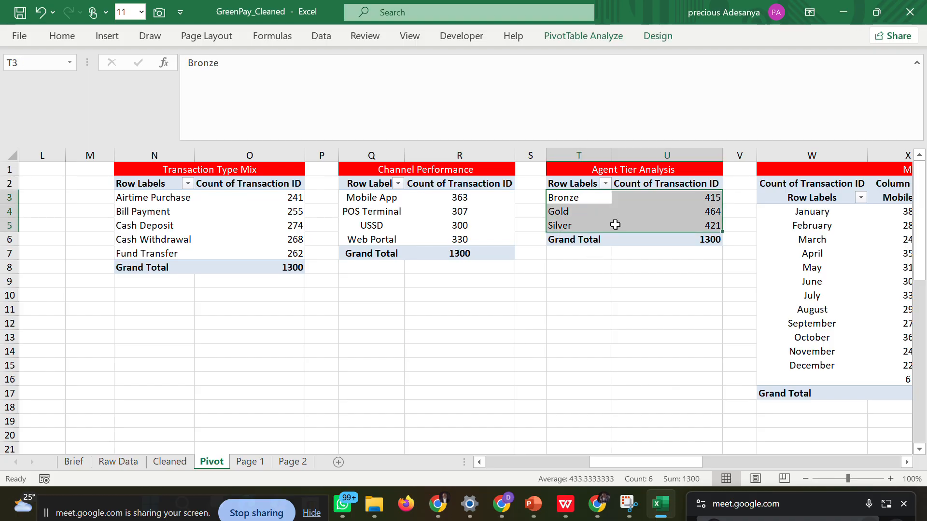
left_click(116, 36)
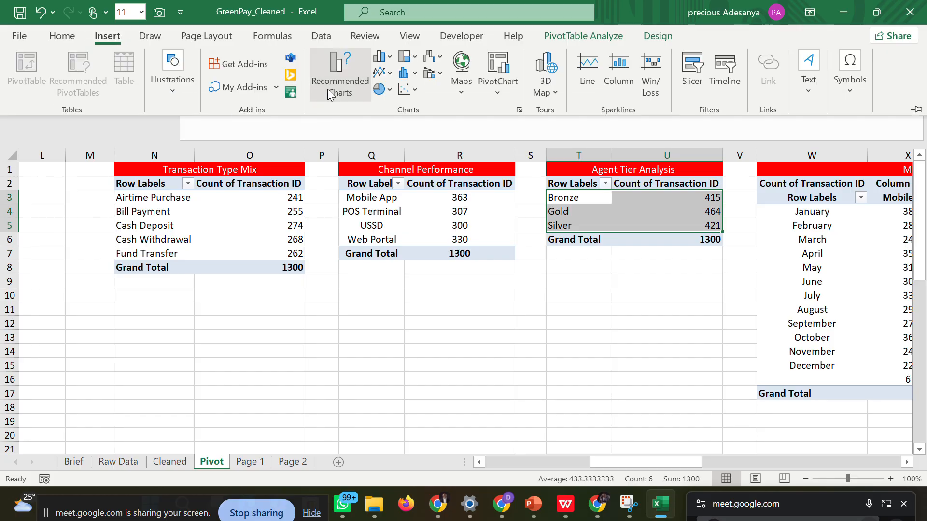
left_click(327, 89)
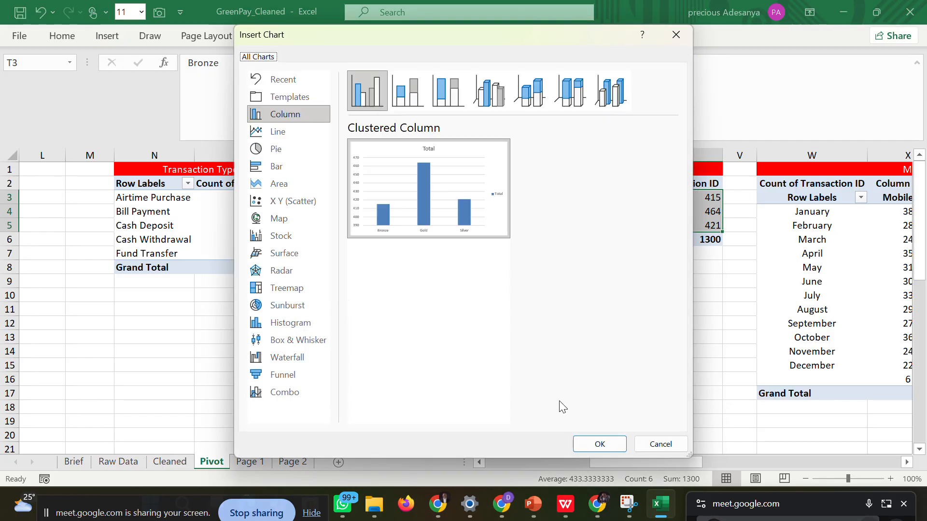
left_click(588, 443)
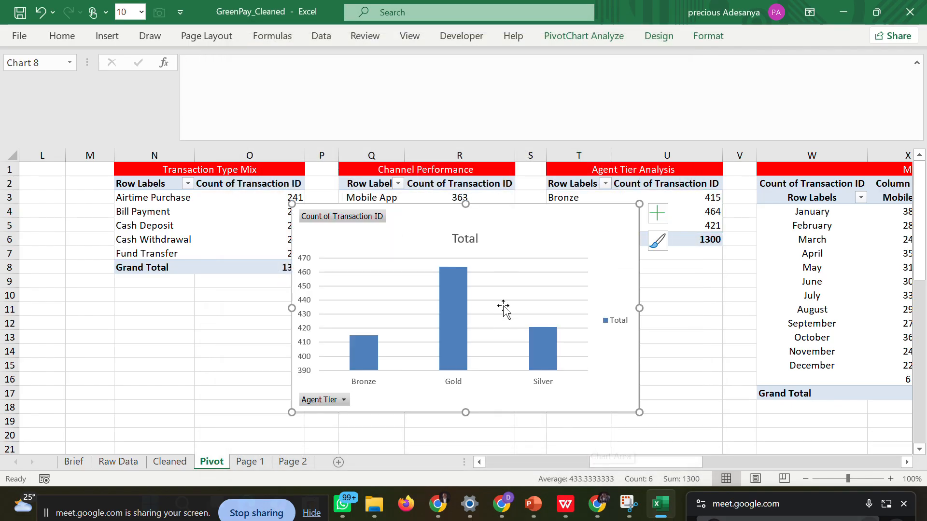
Copy the agent tier column chart into Page 2's Agent Tier Analysis card and stretch it down to the card's lower edge.
right_click(515, 237)
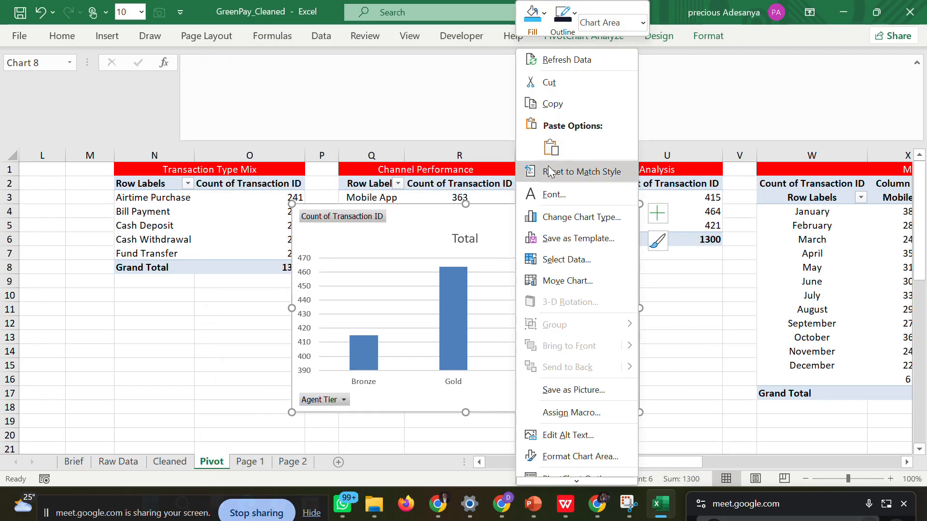
left_click(558, 102)
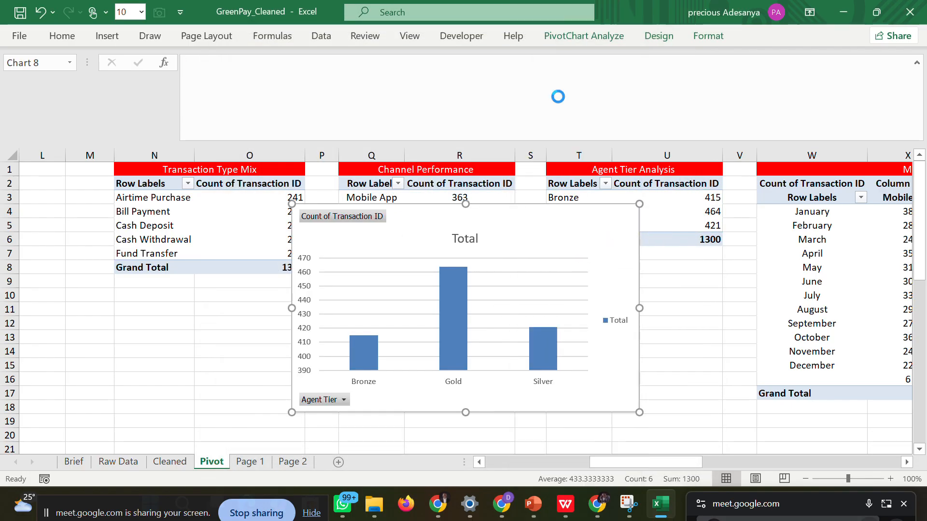
left_click(256, 462)
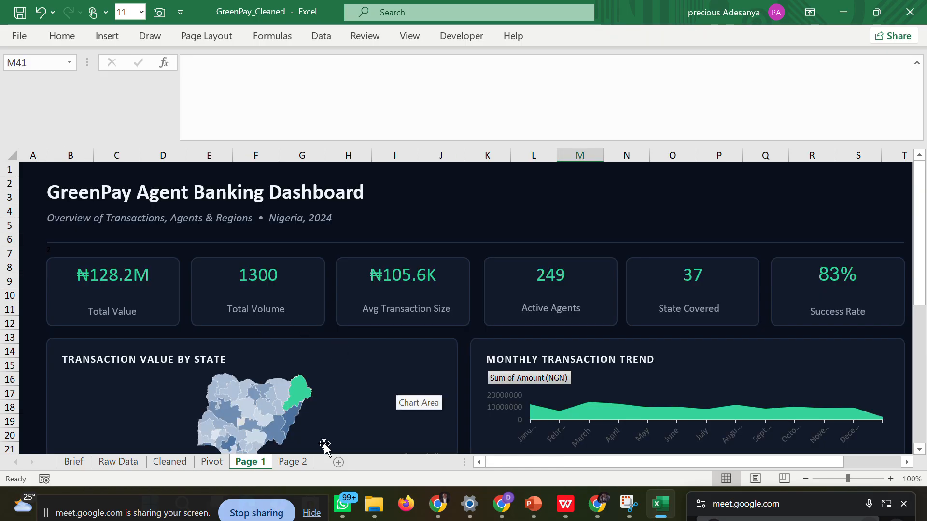
left_click(295, 462)
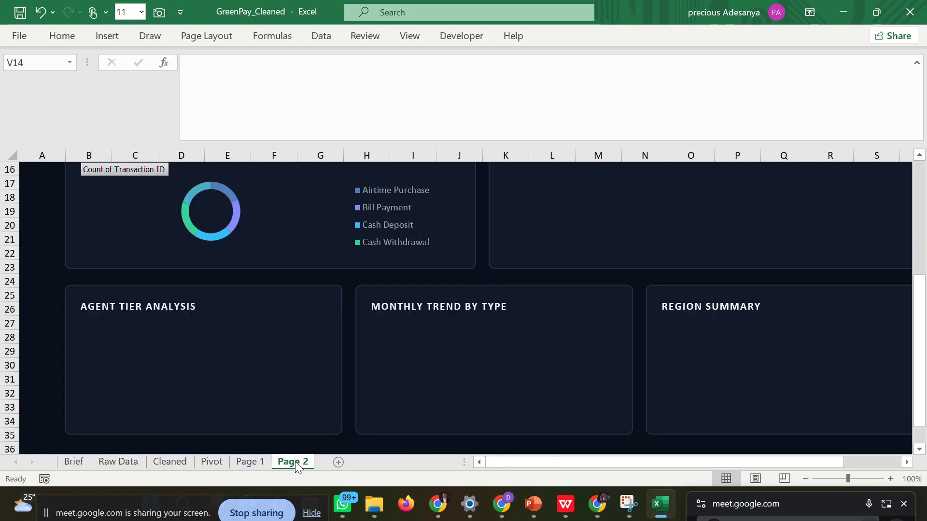
left_click(153, 337)
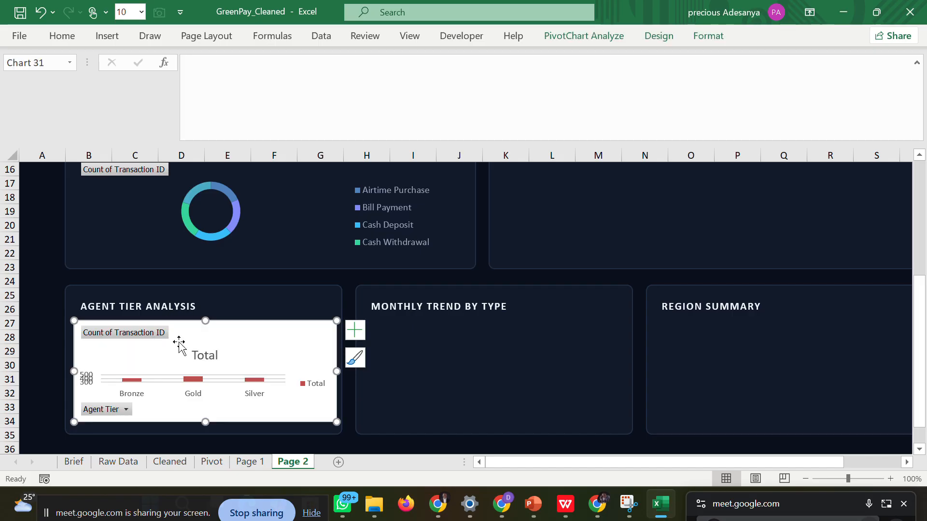
left_click_drag(203, 421, 204, 434)
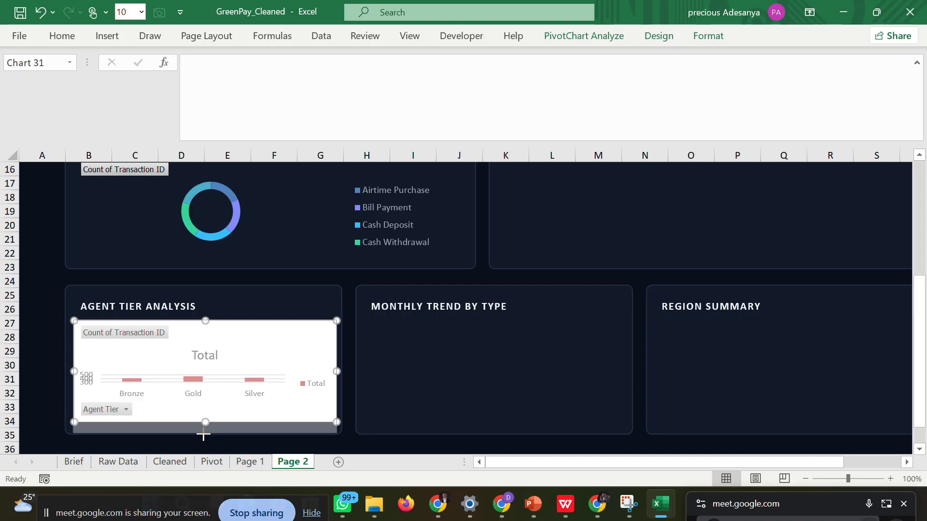
Try to remove the agent tier chart's title by clearing its "Total" text.
double_click(211, 354)
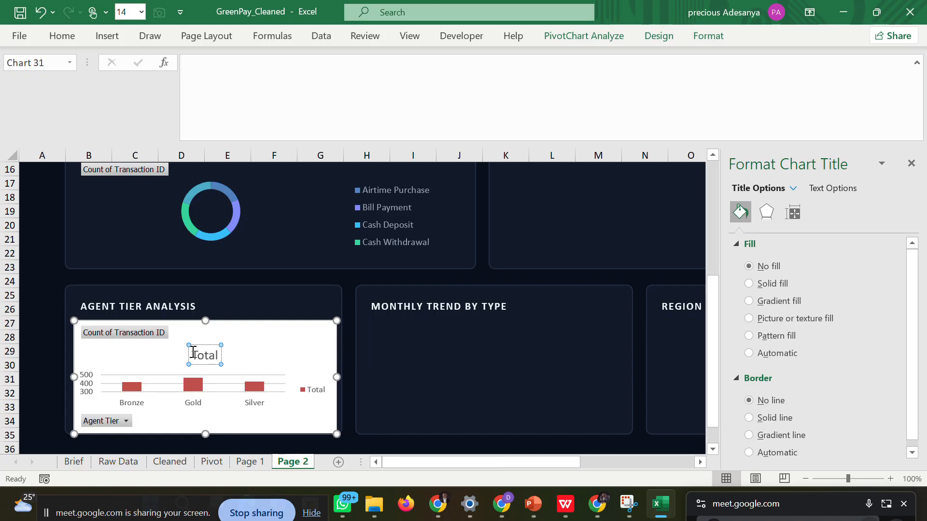
left_click_drag(193, 353, 218, 355)
key("Delete")
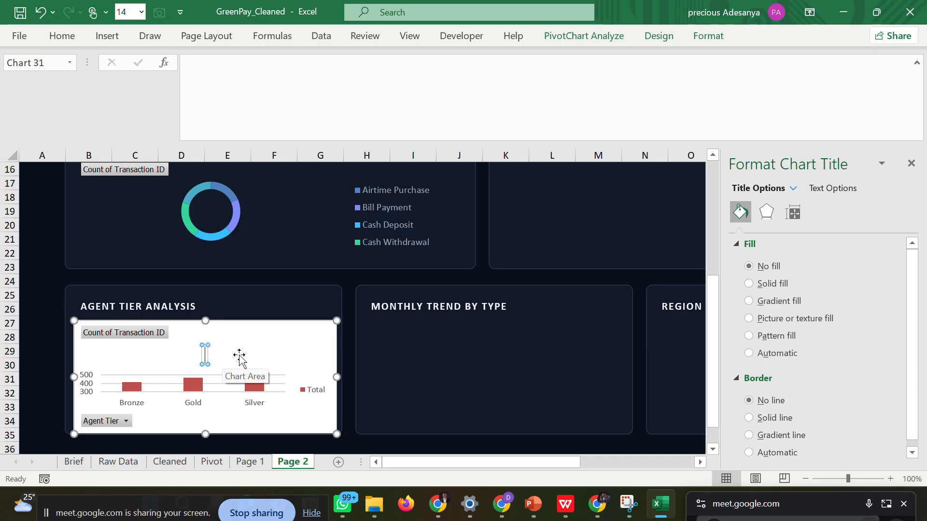
left_click(353, 306)
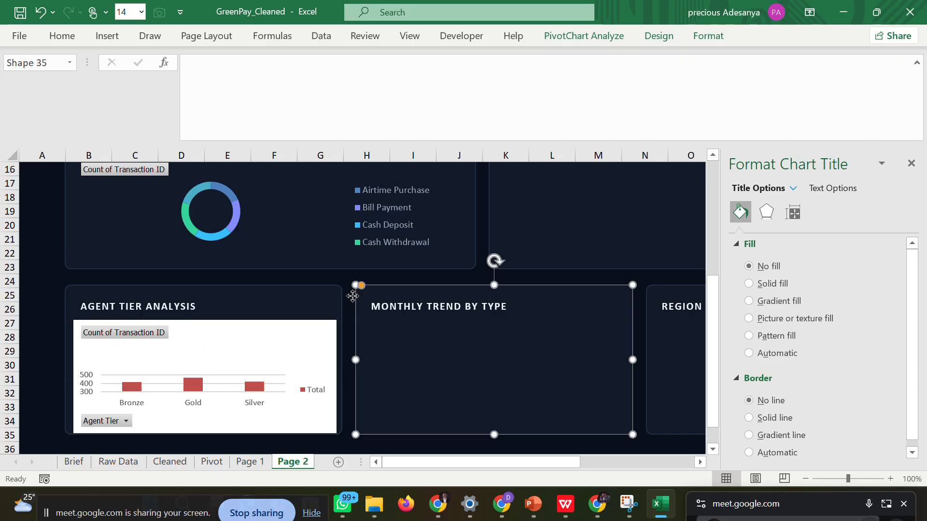
Remove the agent tier chart's title and set its chart area to no fill and no border line.
left_click(287, 340)
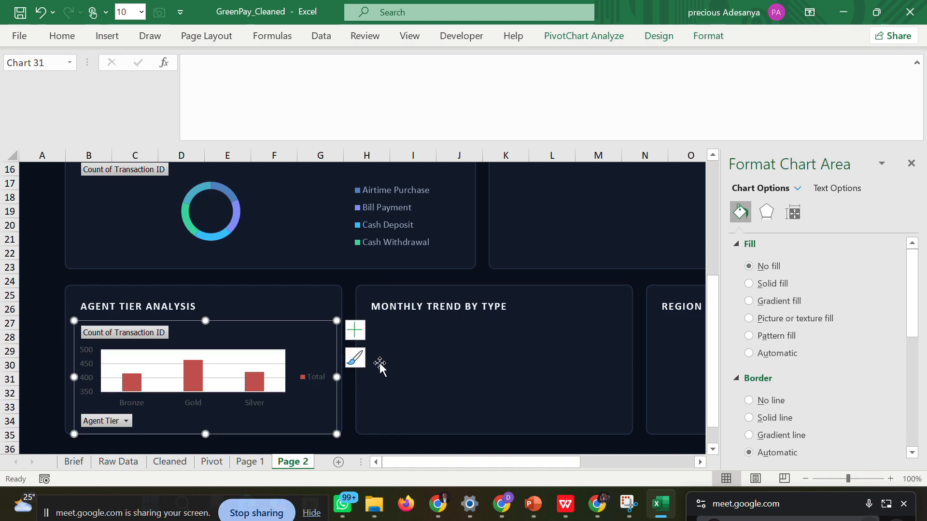
left_click(749, 401)
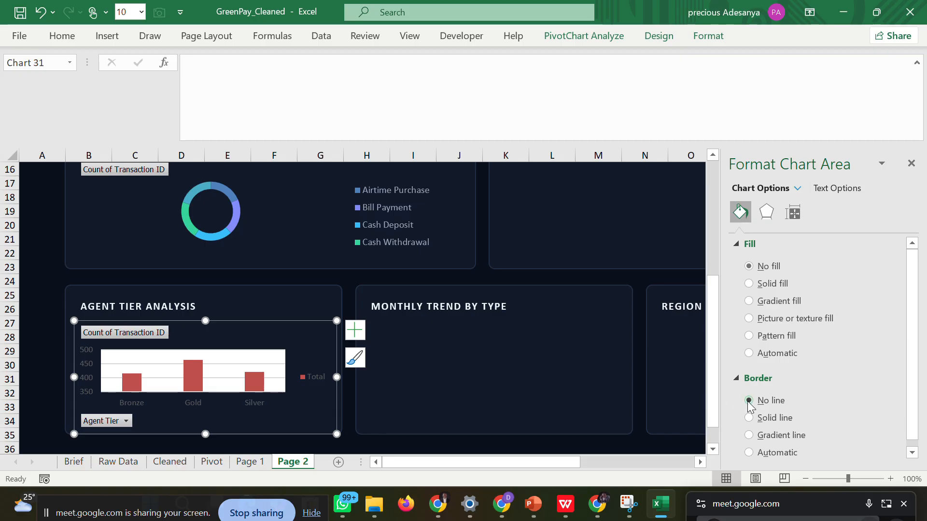
Remove the major gridlines from the agent tier chart on Page 2 and set its plot area to no fill.
left_click(237, 371)
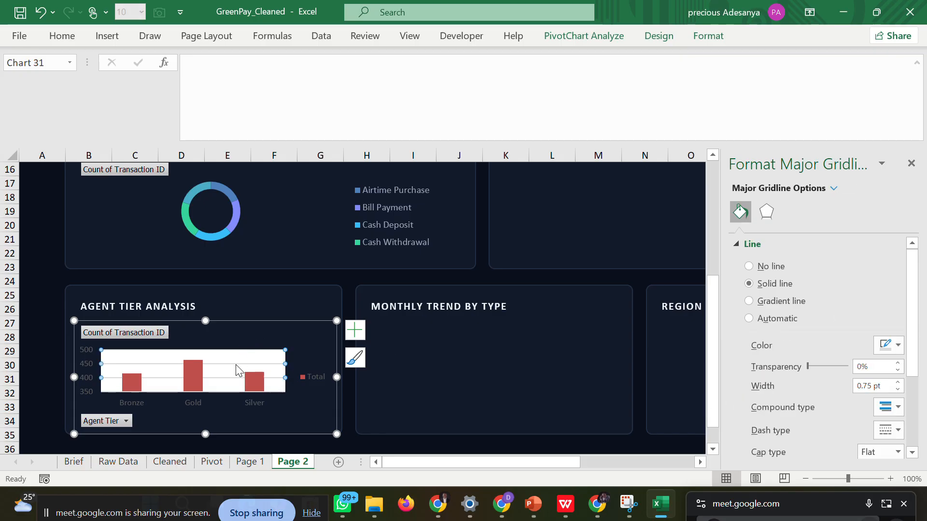
left_click(765, 271)
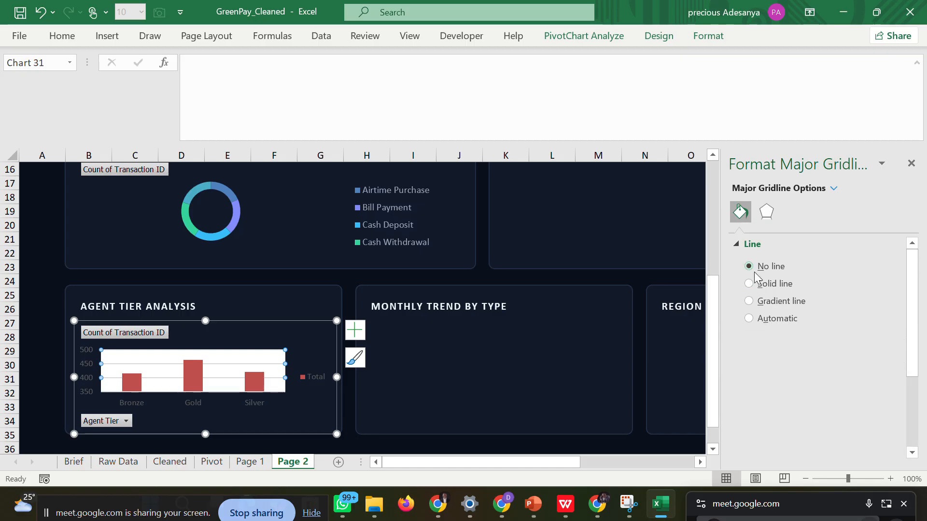
left_click(731, 242)
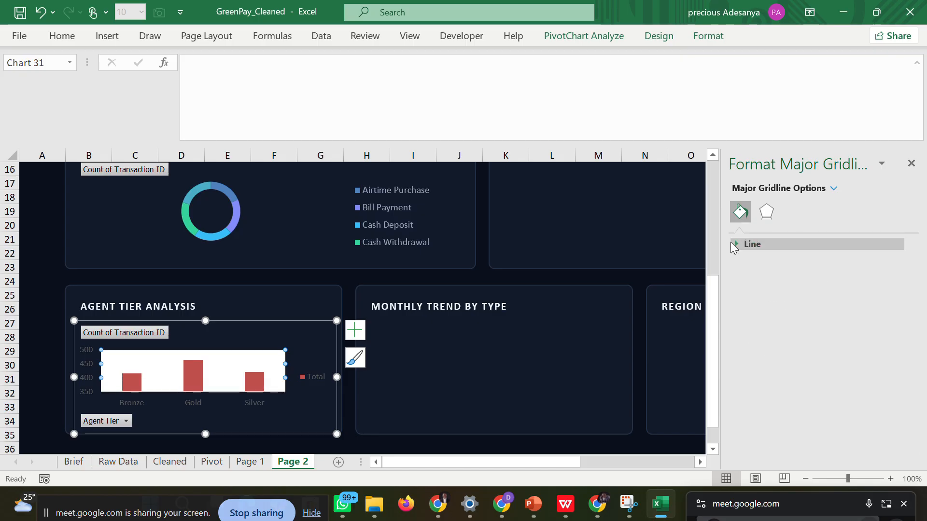
left_click(255, 365)
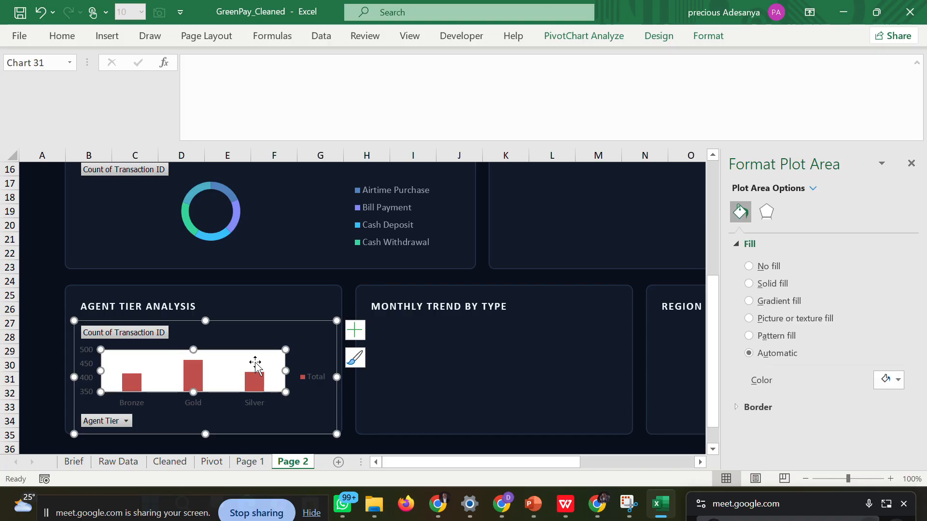
left_click(749, 267)
left_click(356, 285)
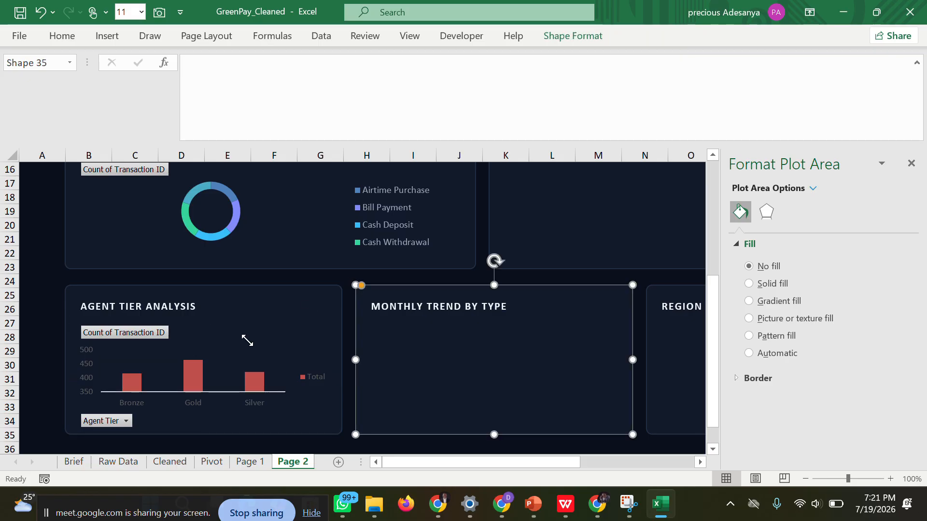
Delete the "Total" legend from the agent tier chart.
left_click(202, 364)
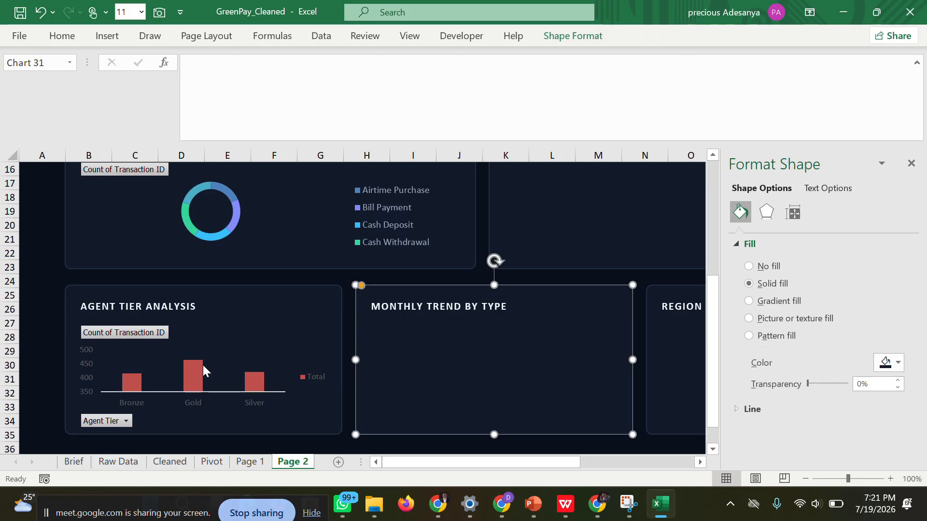
left_click(318, 376)
key("Delete")
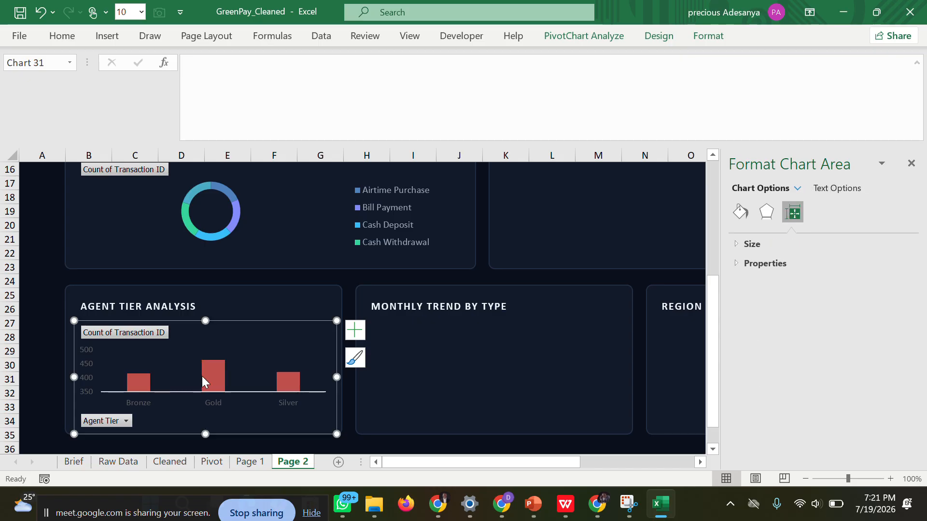
Fill the agent tier chart's columns with the recently used dashboard green and close the formatting pane.
left_click(218, 369)
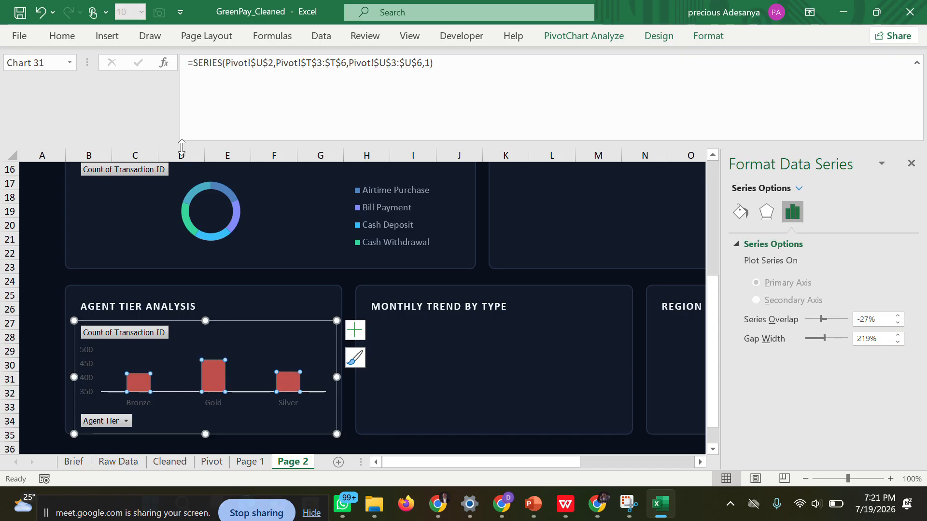
left_click(739, 214)
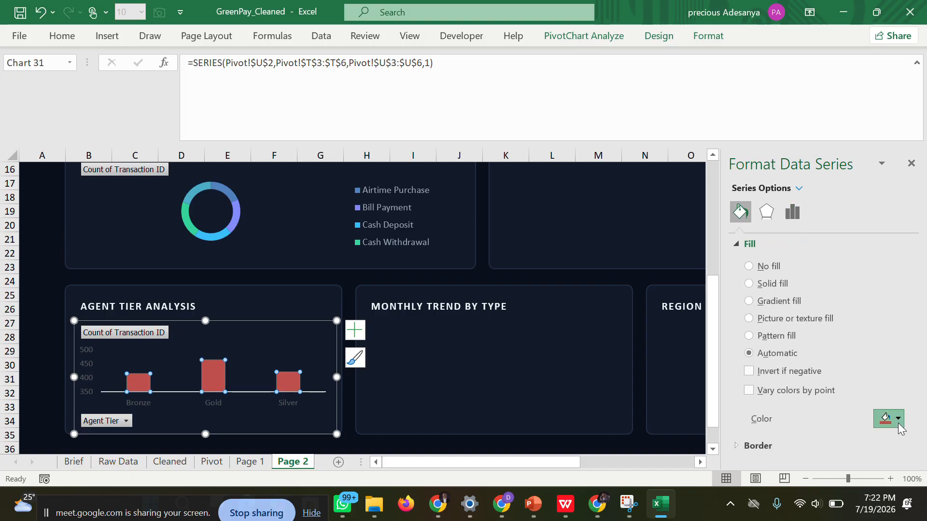
left_click(898, 419)
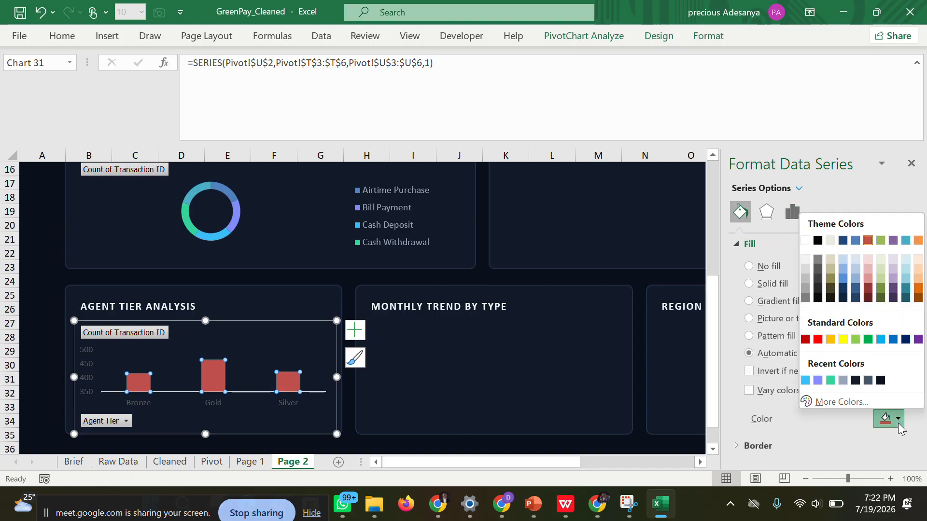
left_click(829, 380)
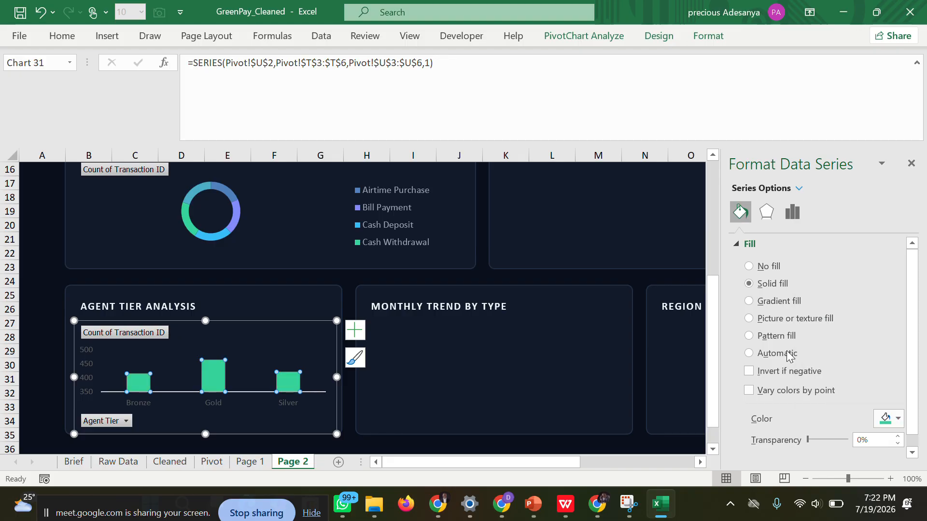
left_click(911, 164)
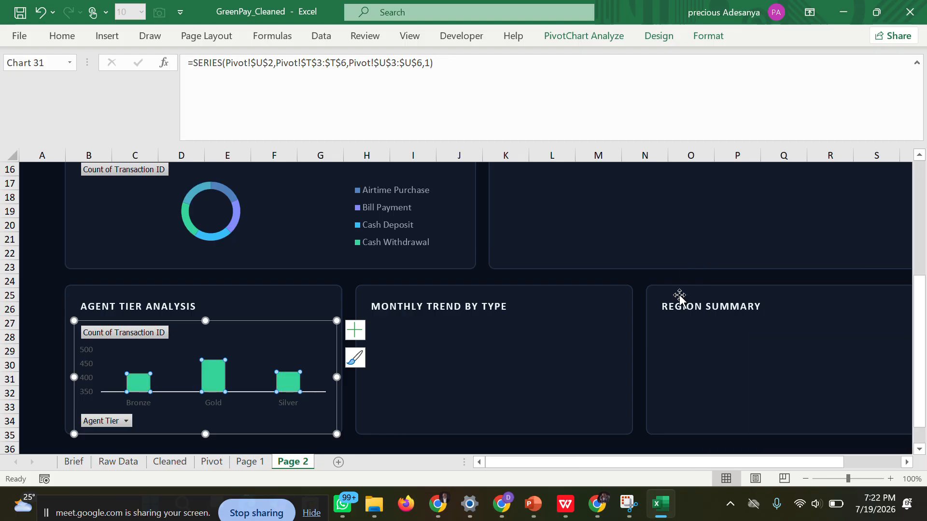
left_click(646, 281)
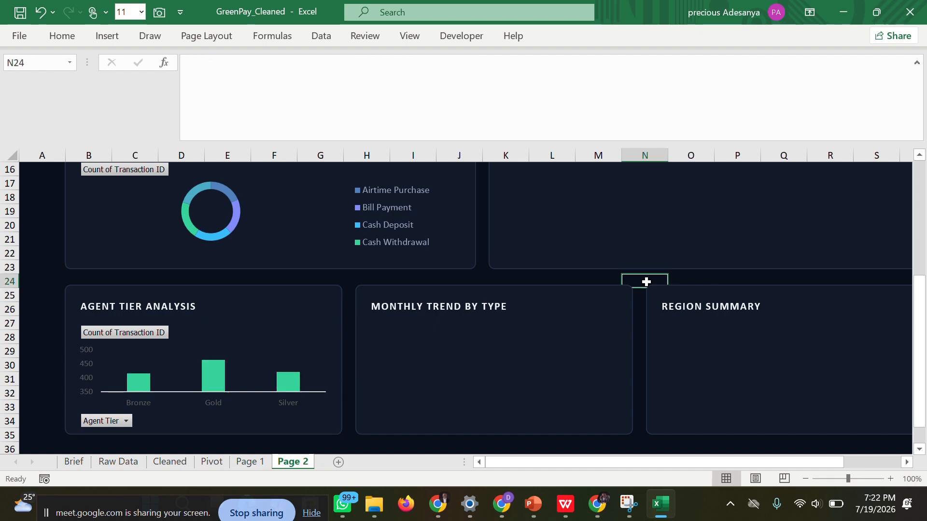
Check the chart style of the Monthly Trend by Type card in the WPS wireframe PDF and return to the Excel workbook.
left_click_drag(505, 462, 578, 464)
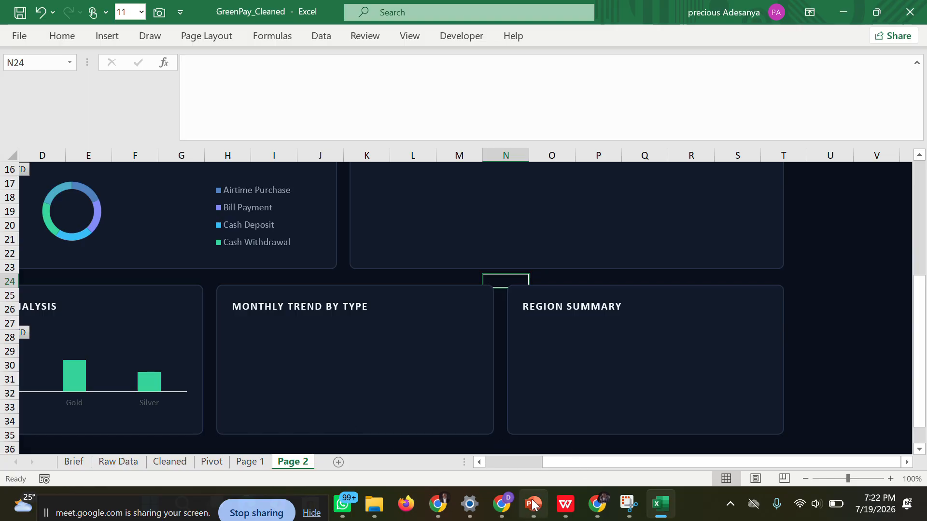
mouse_move(564, 507)
left_click(558, 475)
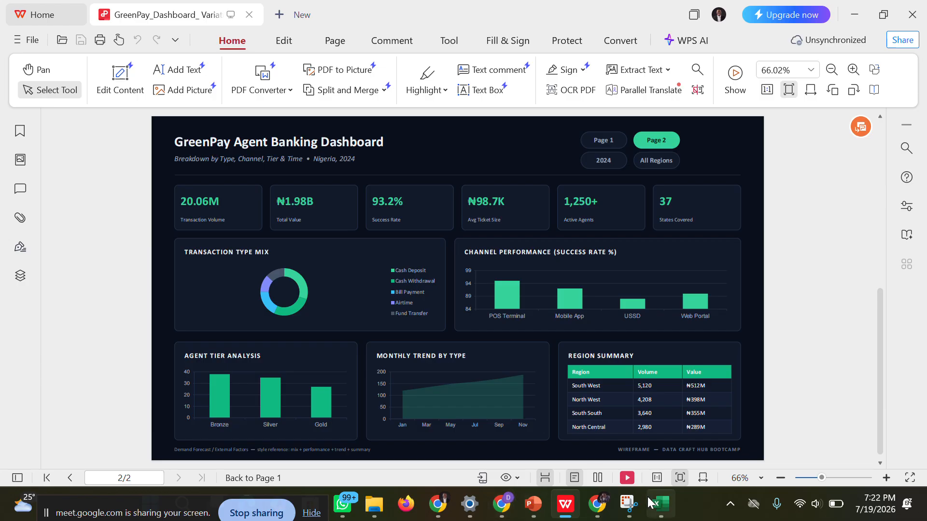
mouse_move(651, 504)
left_click(628, 444)
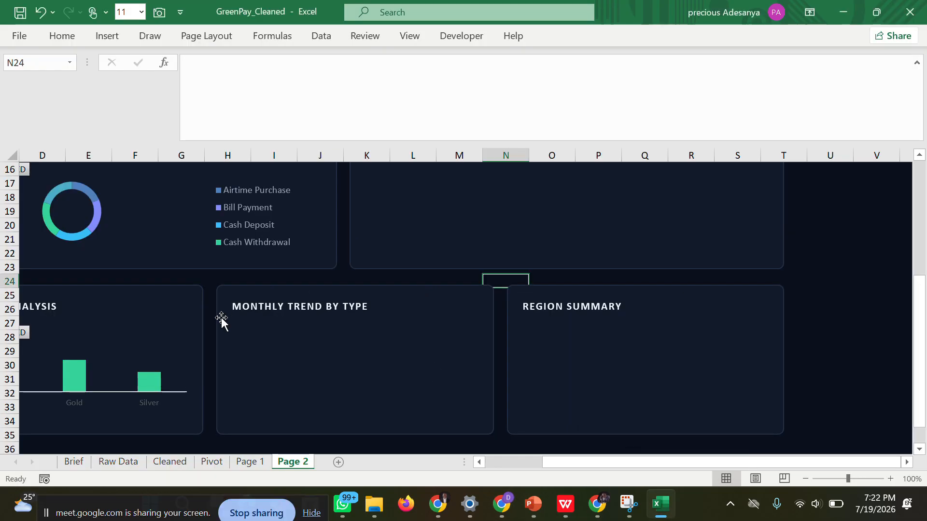
Delete the leftover agent tier chart from the Pivot sheet and select the Monthly Trend by Type pivot data in W3:AB16.
left_click(212, 462)
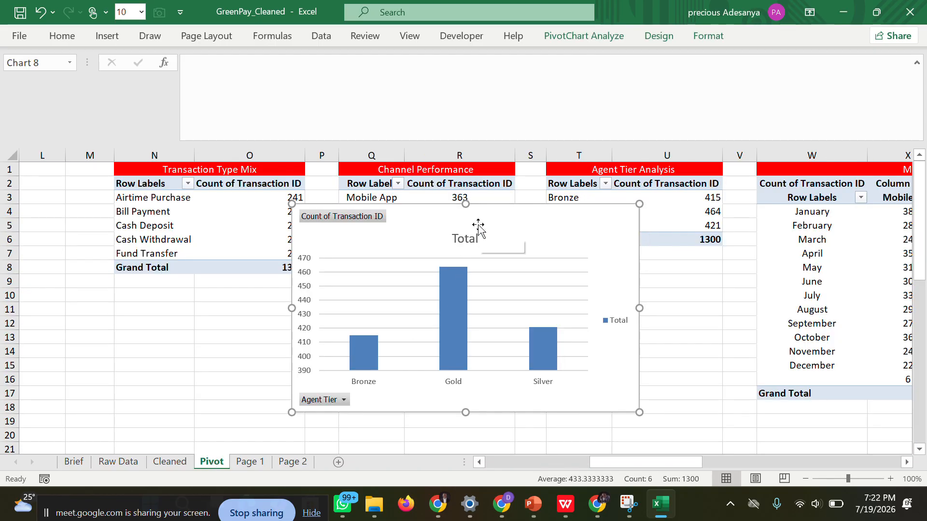
key("Delete")
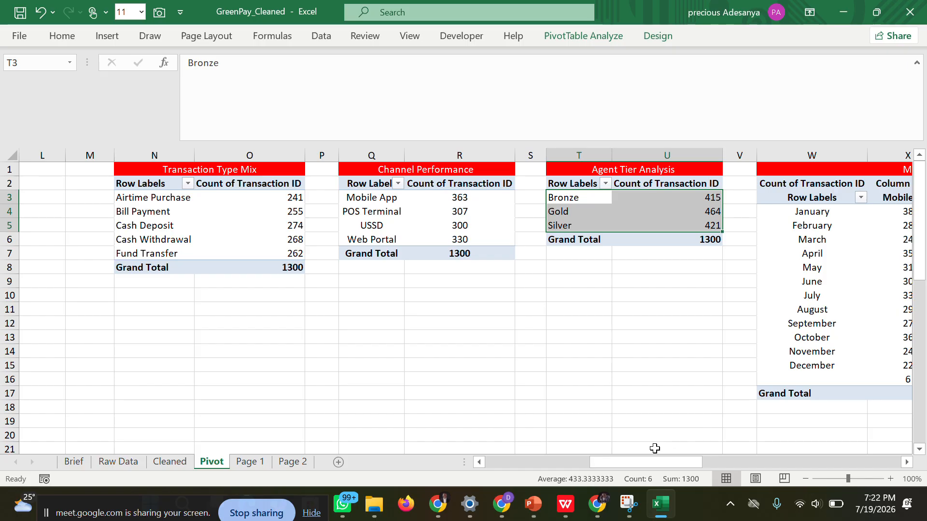
left_click_drag(627, 461, 682, 457)
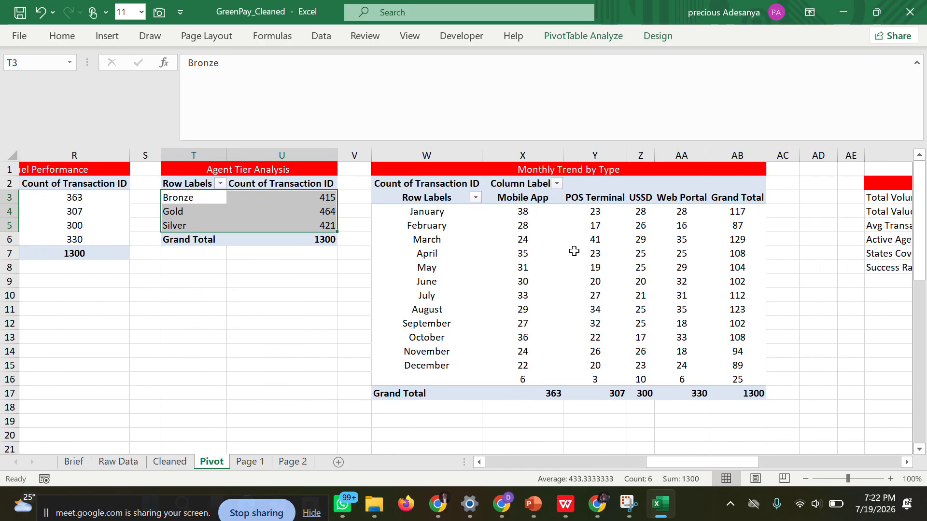
left_click_drag(408, 213, 722, 376)
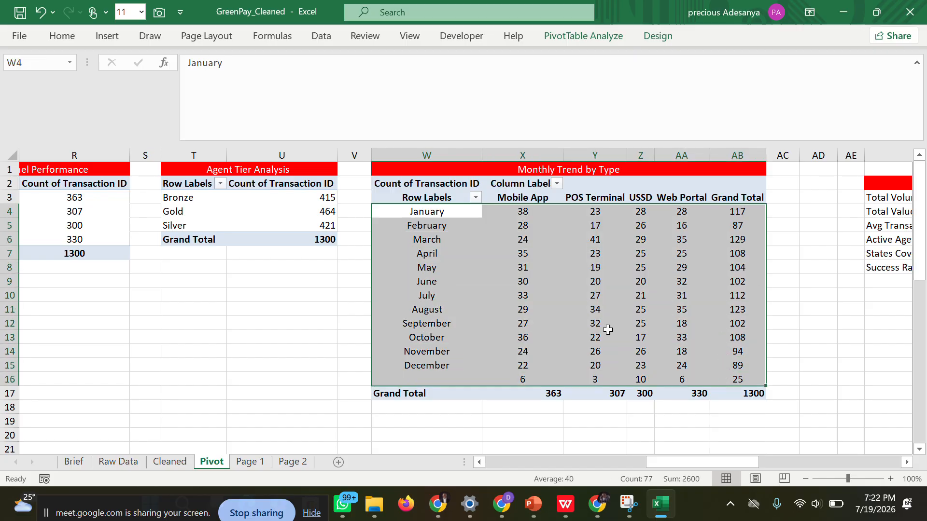
left_click_drag(402, 195, 750, 378)
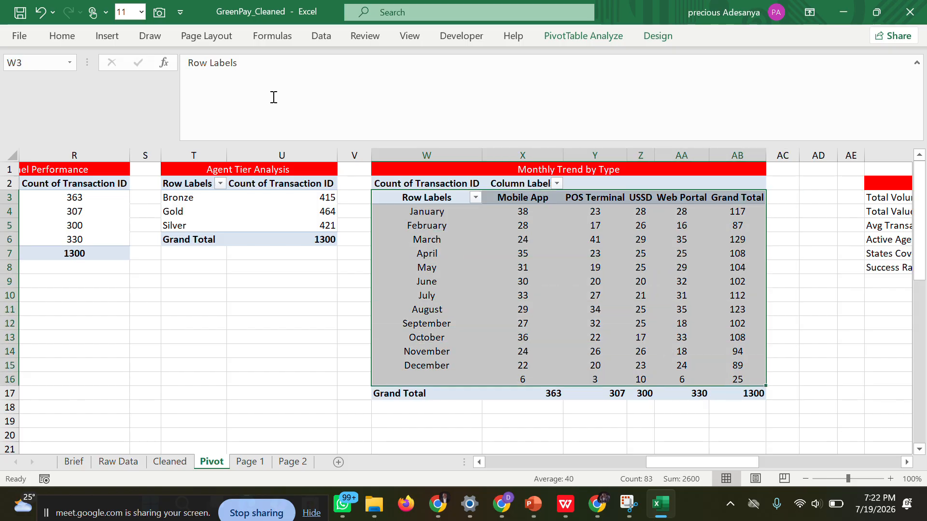
left_click(106, 39)
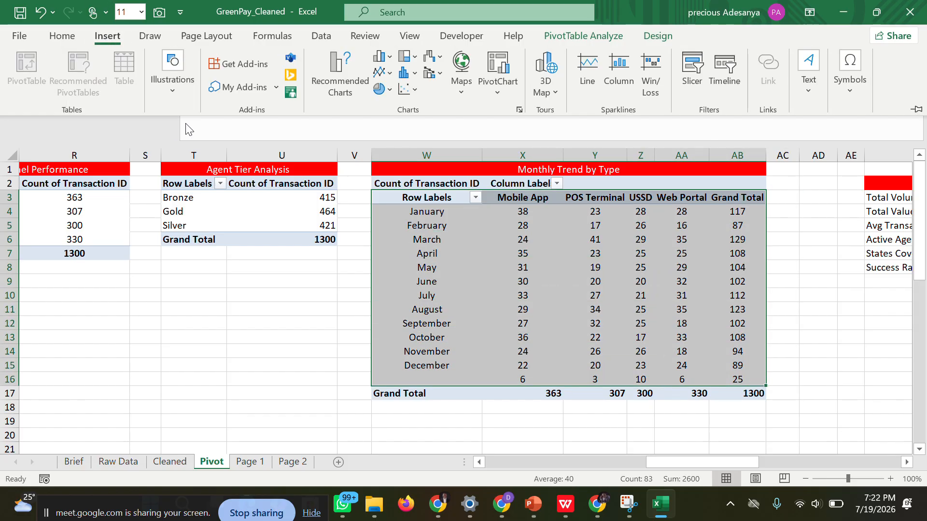
left_click(392, 74)
left_click(397, 110)
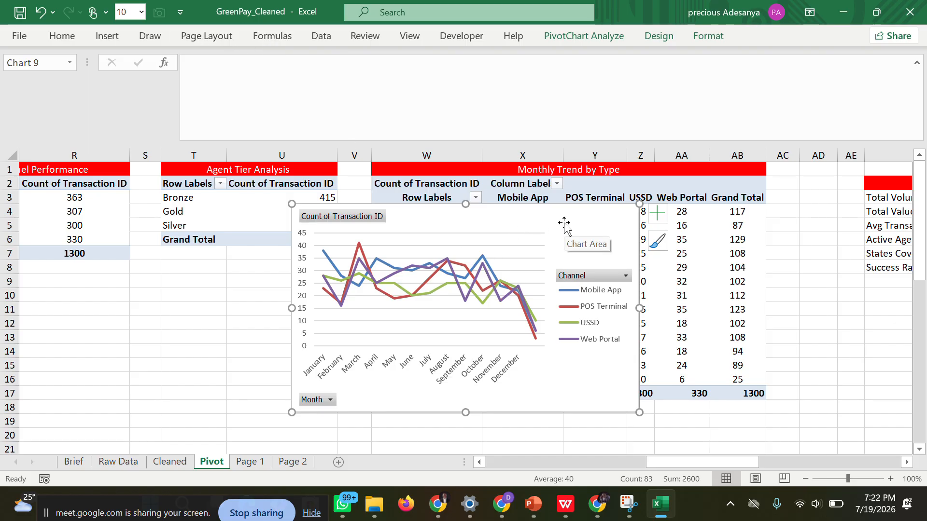
key("Delete")
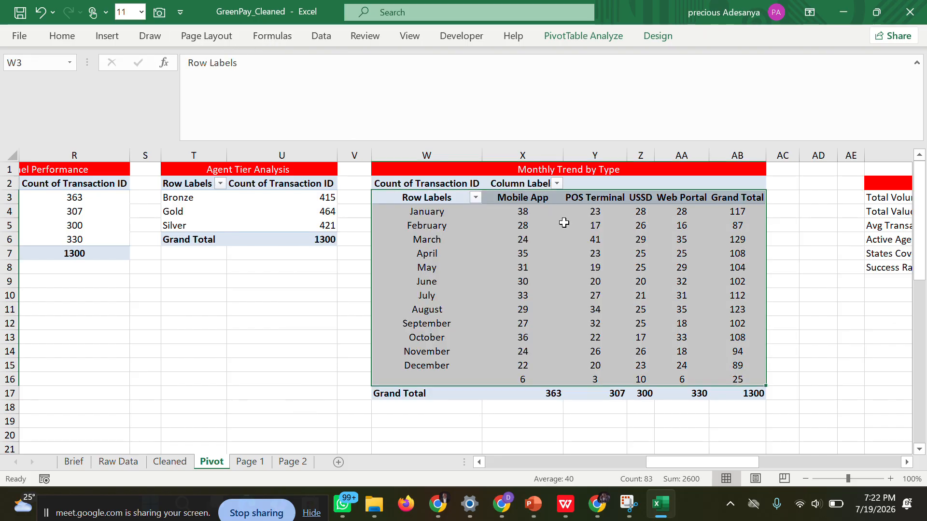
Insert a standard Area chart from the selected Monthly Trend by Type pivot data.
left_click(117, 35)
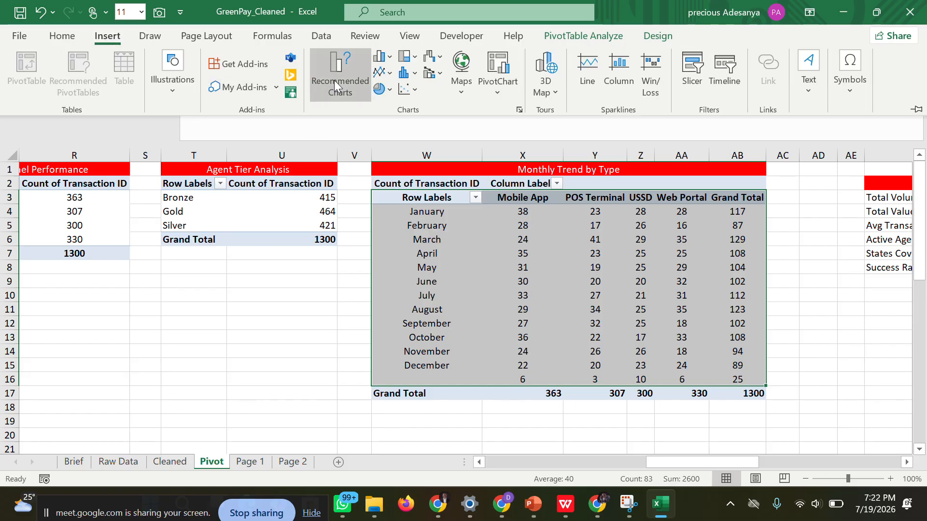
left_click(337, 86)
left_click(290, 185)
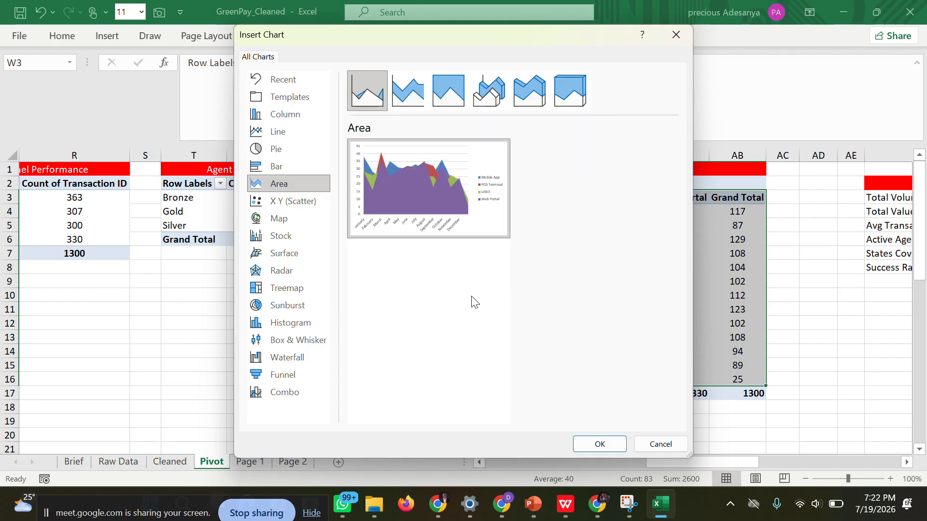
left_click(599, 443)
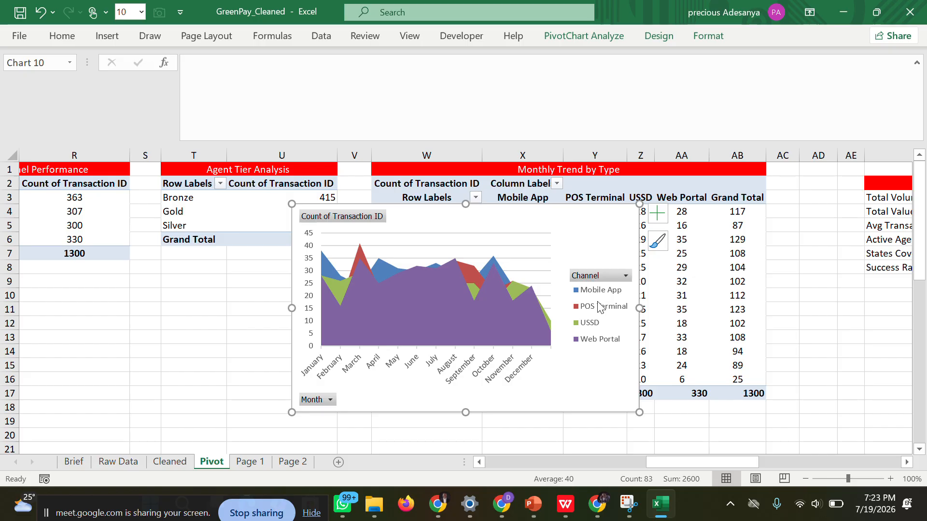
Set the monthly trend area chart's major gridlines to no line and close the formatting pane.
left_click(497, 246)
double_click(498, 247)
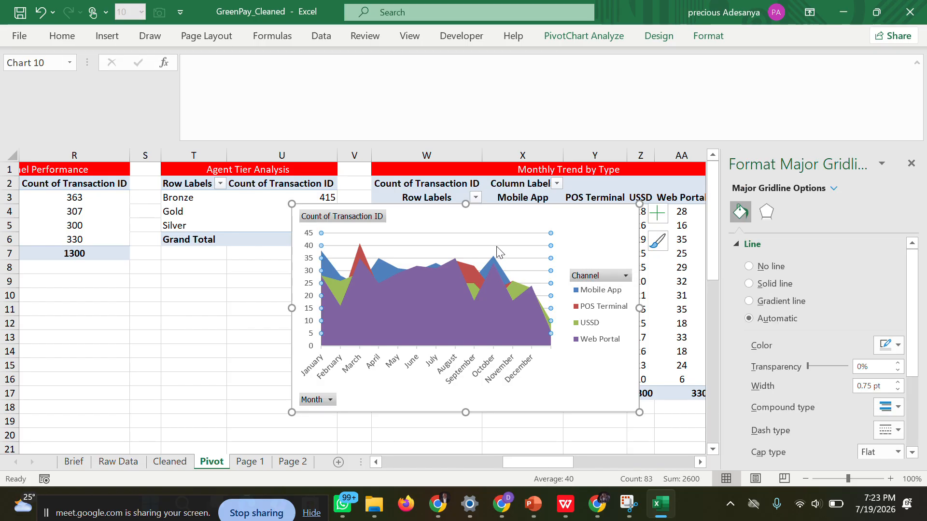
left_click(756, 268)
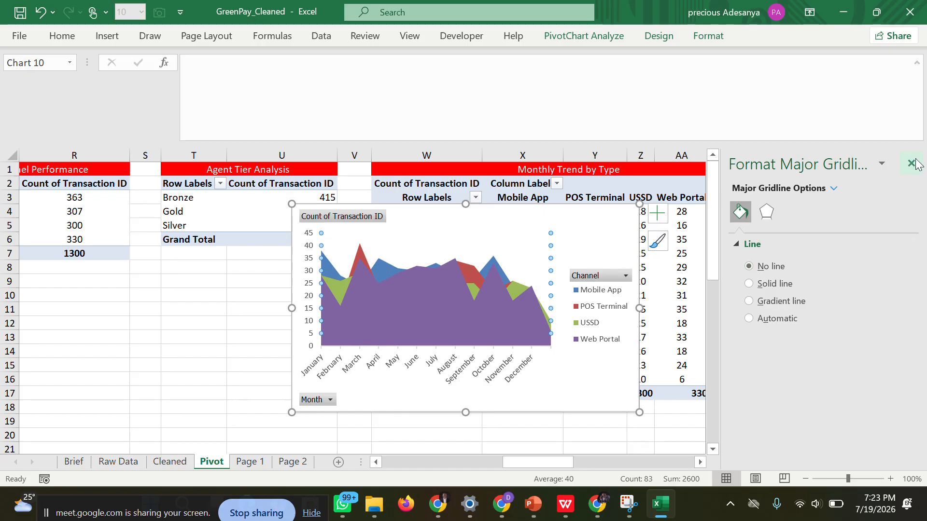
left_click(907, 172)
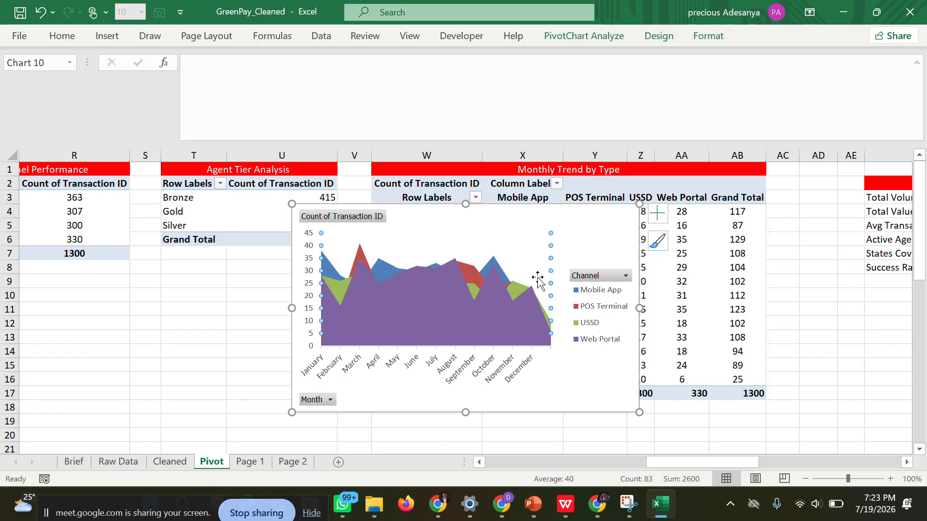
Copy the area chart into Page 2's Monthly Trend by Type card and stretch it to the card's lower and left edges.
right_click(578, 231)
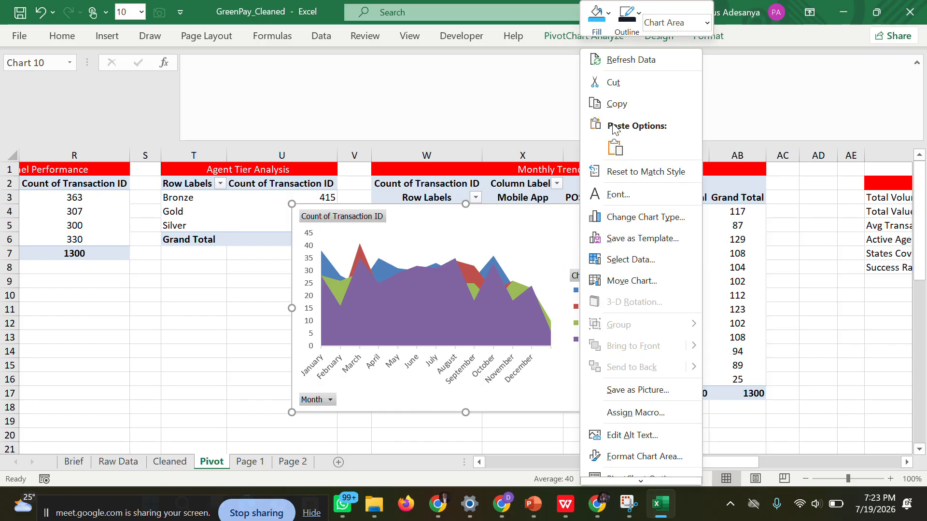
left_click(615, 114)
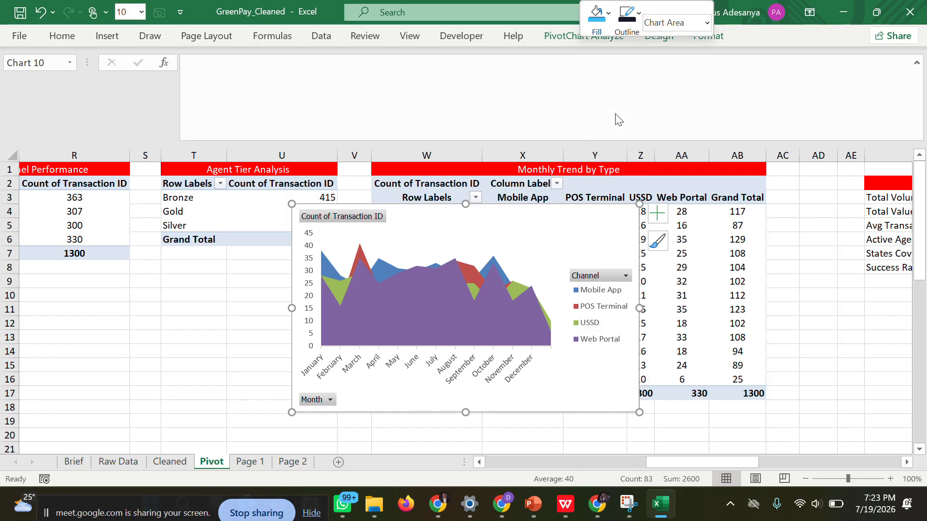
left_click(292, 465)
left_click(294, 360)
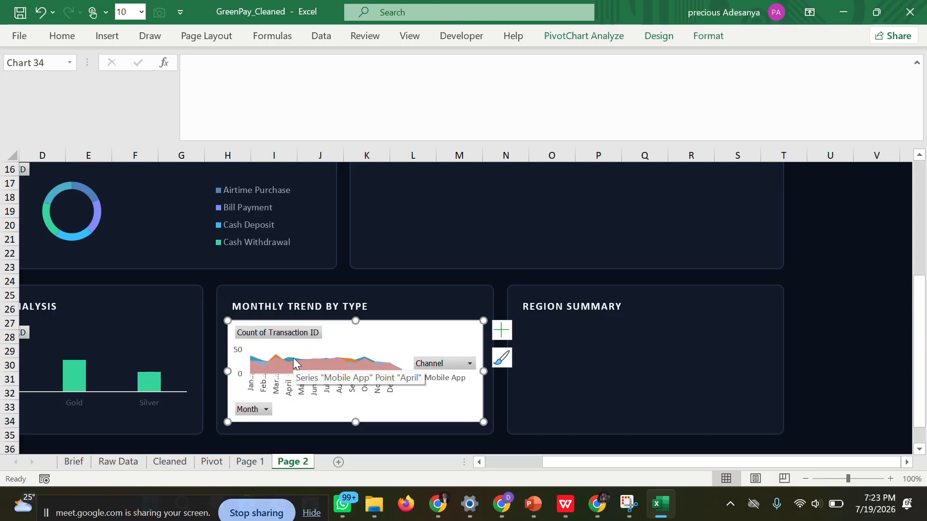
left_click_drag(355, 422, 355, 432)
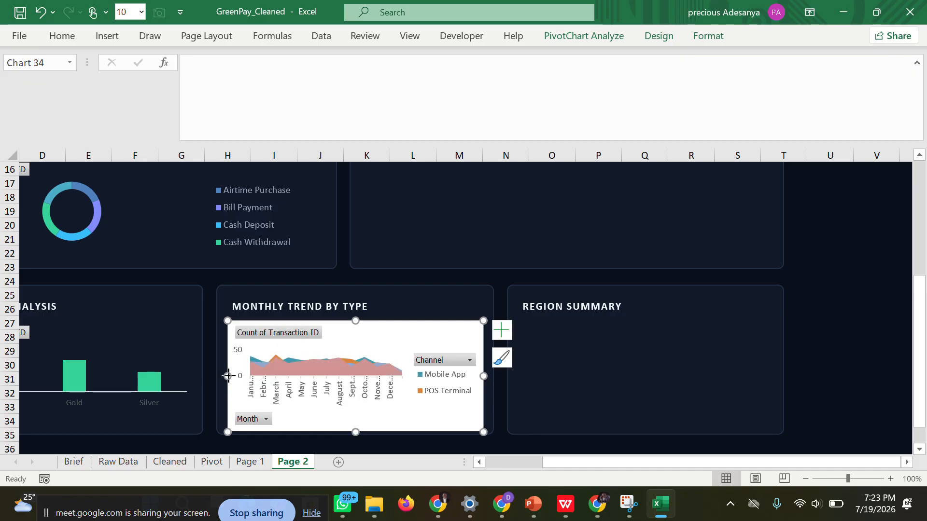
left_click_drag(227, 374, 227, 370)
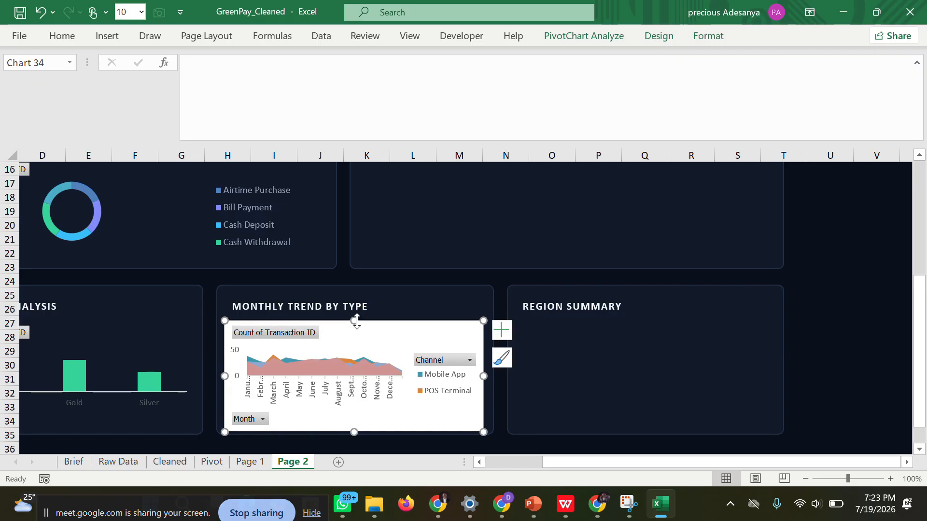
Stretch the area chart to the Monthly Trend by Type card's upper and right edges and set its chart area and plot area to no fill.
left_click_drag(353, 321, 354, 320)
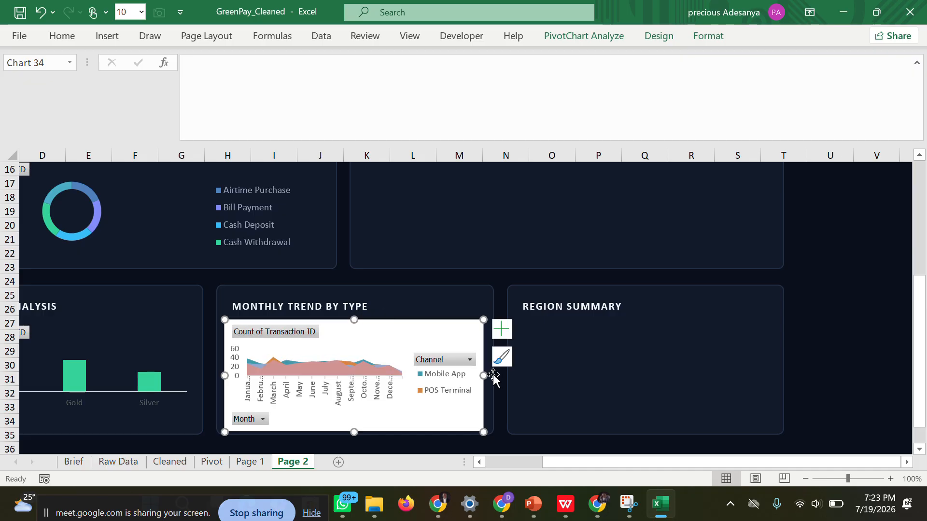
left_click_drag(483, 375, 489, 375)
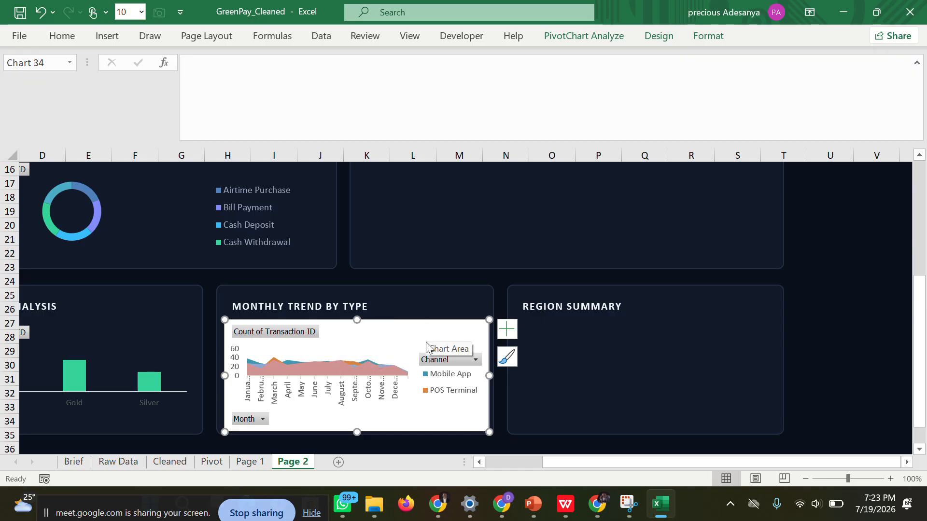
double_click(403, 335)
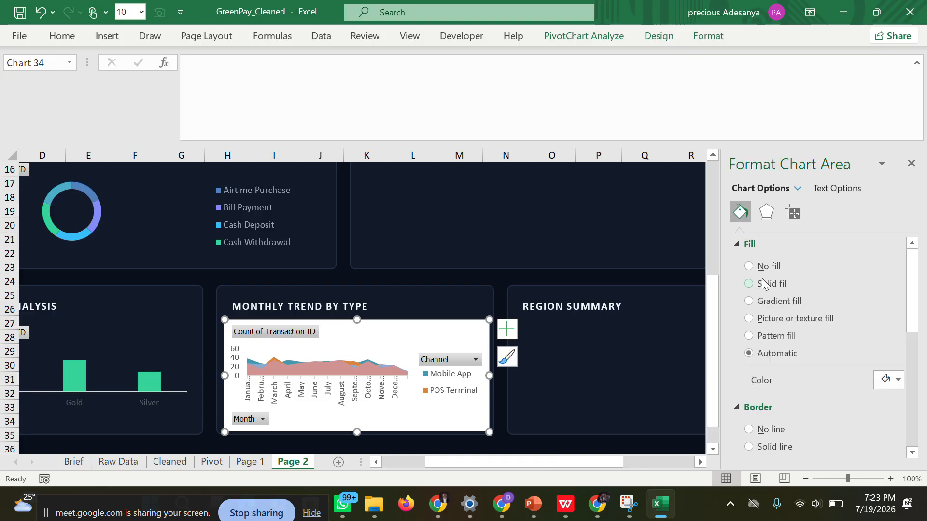
left_click(760, 266)
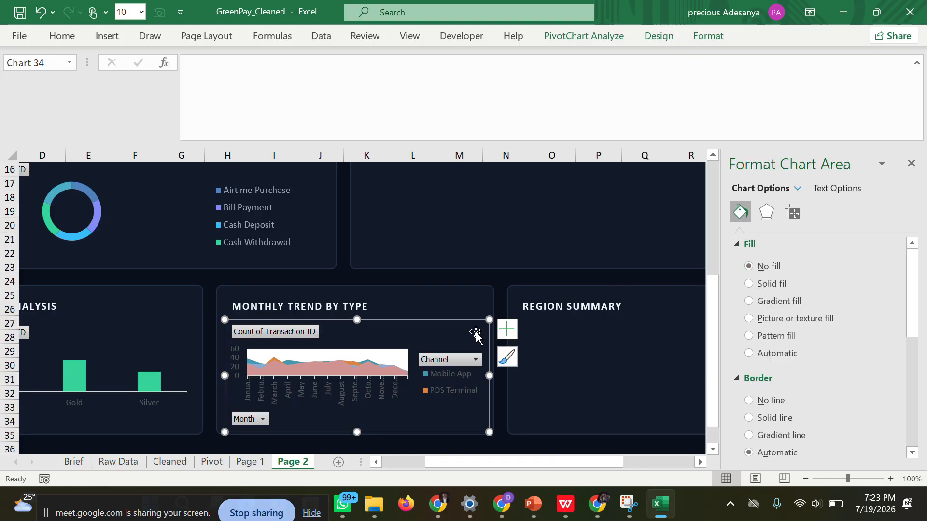
left_click(394, 359)
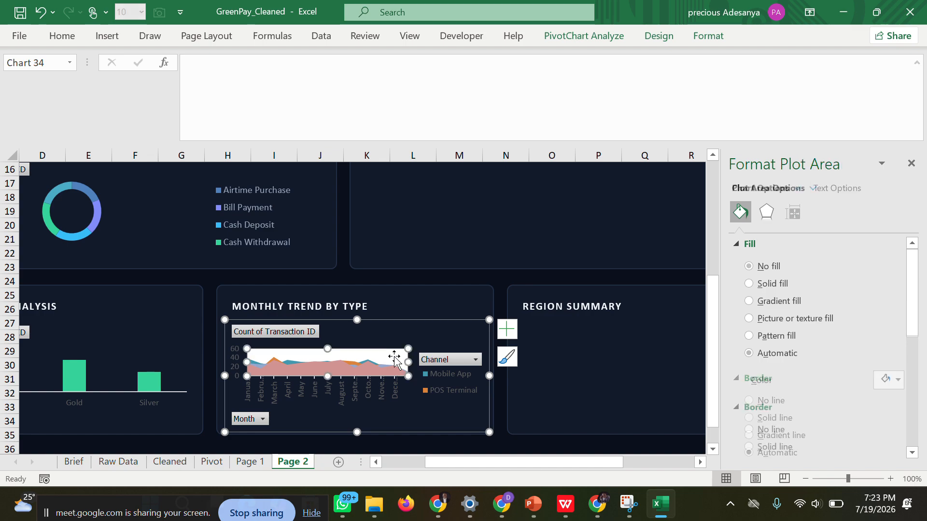
left_click(760, 266)
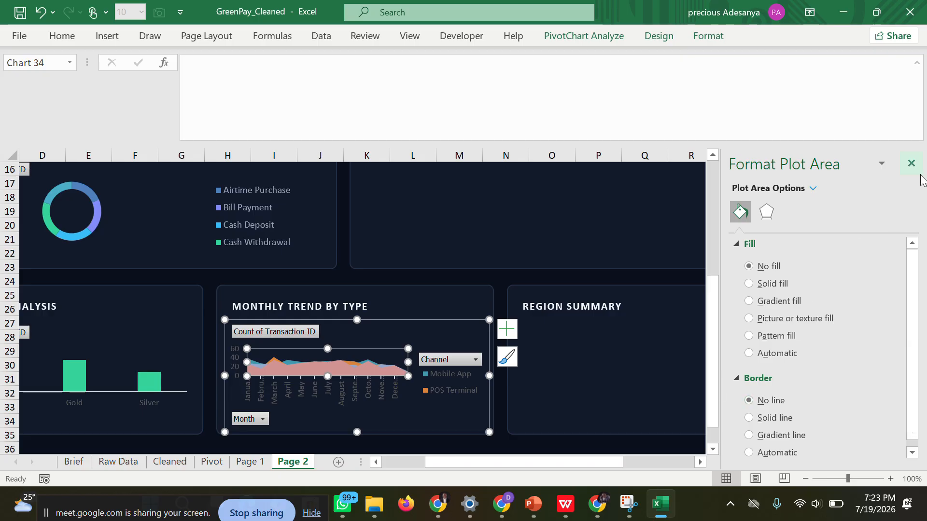
left_click(911, 163)
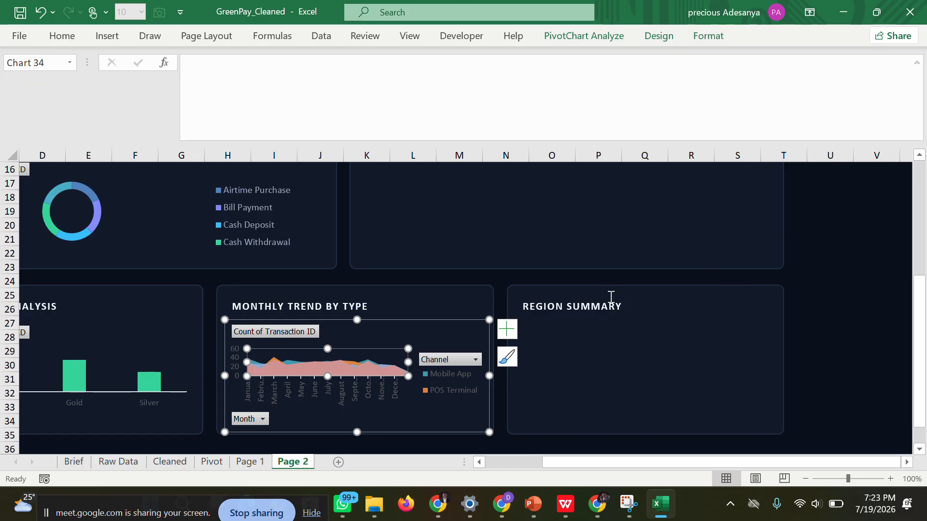
left_click(812, 292)
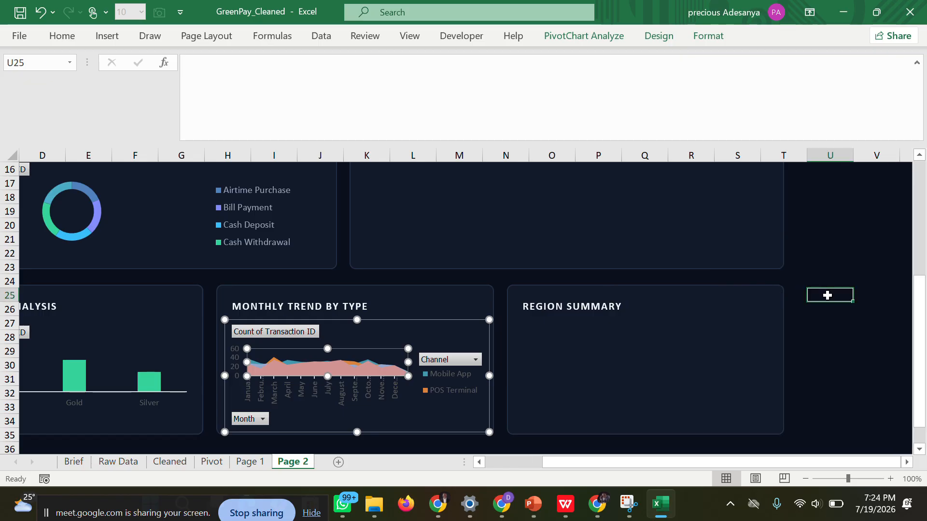
Remove the monthly trend area chart's legend and add it back.
left_click(462, 378)
key("Delete")
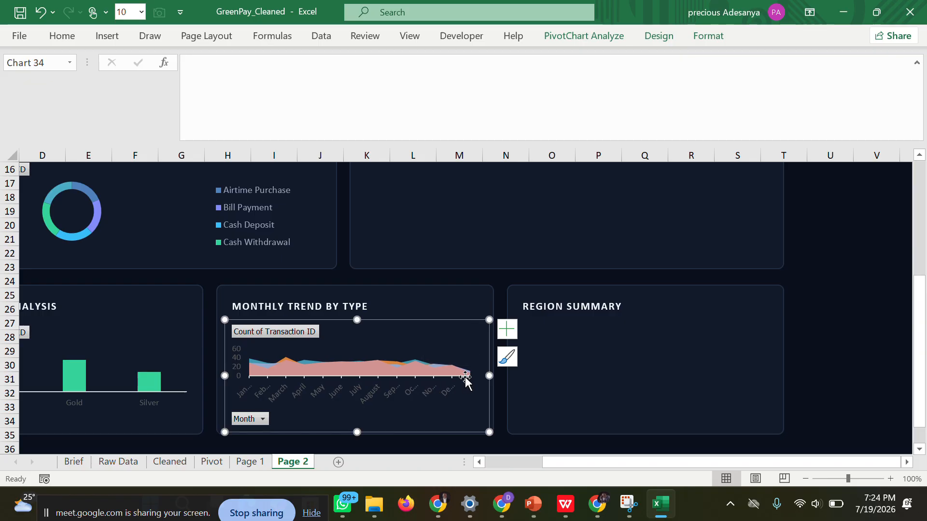
left_click(508, 331)
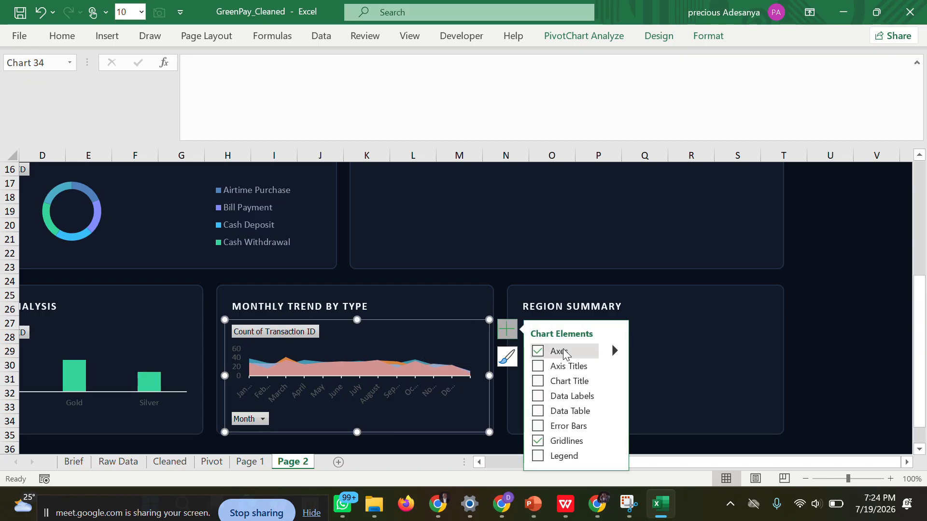
left_click(538, 456)
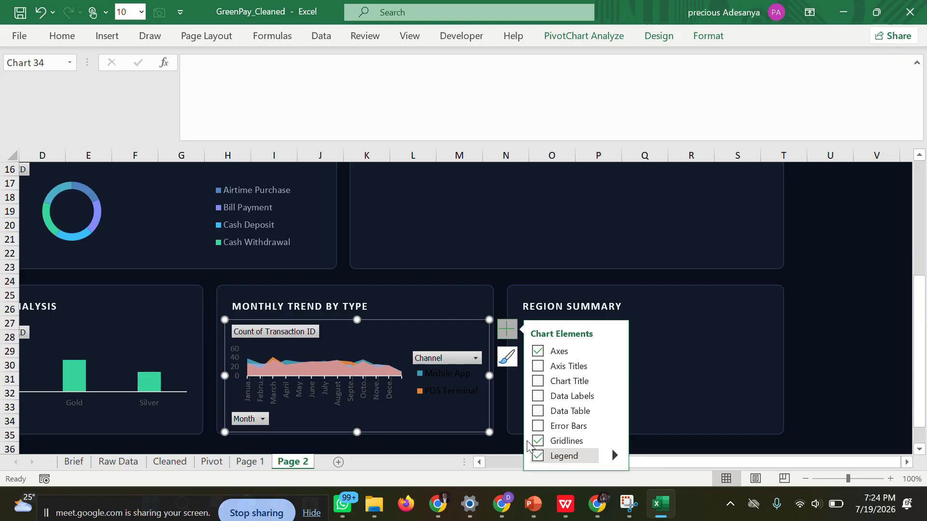
Recolour the area chart's legend text light grey and enlarge the legend vertically to fit Mobile App, POS Terminal, USSD and Web Portal.
left_click(437, 379)
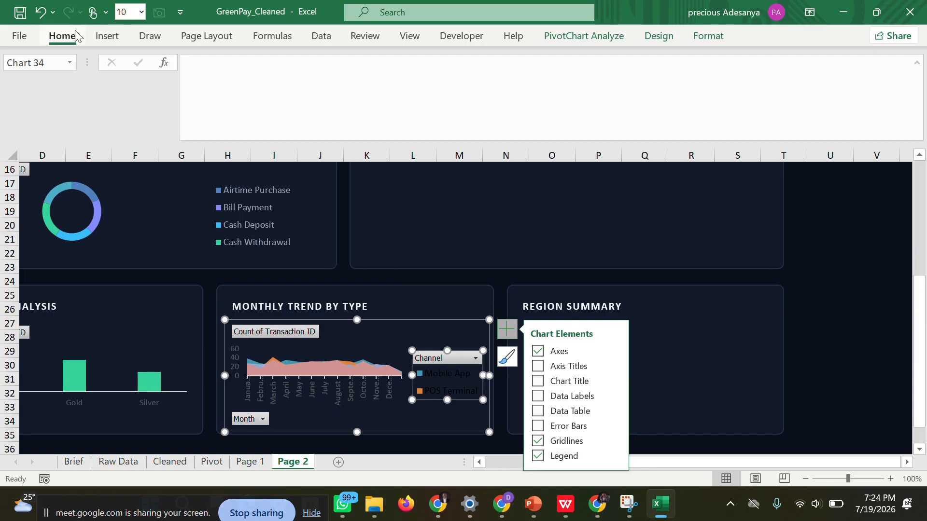
left_click(62, 38)
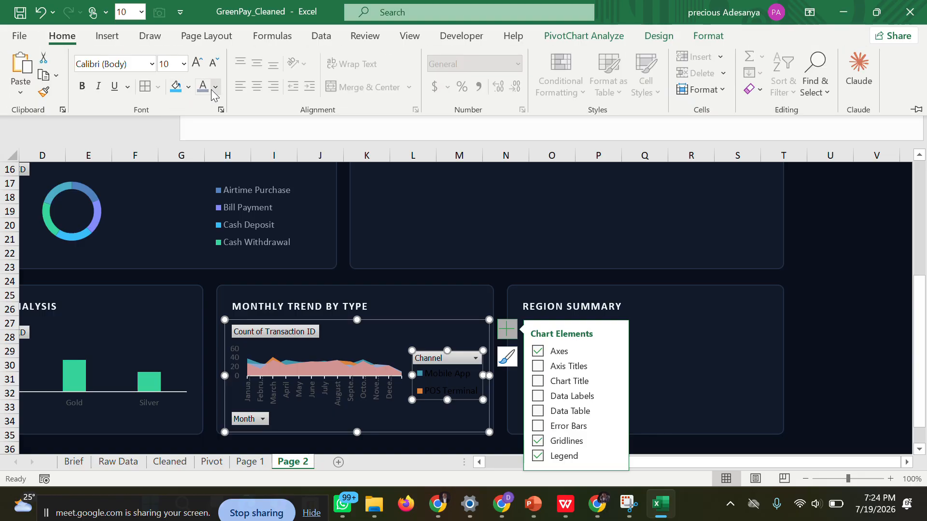
left_click(451, 400)
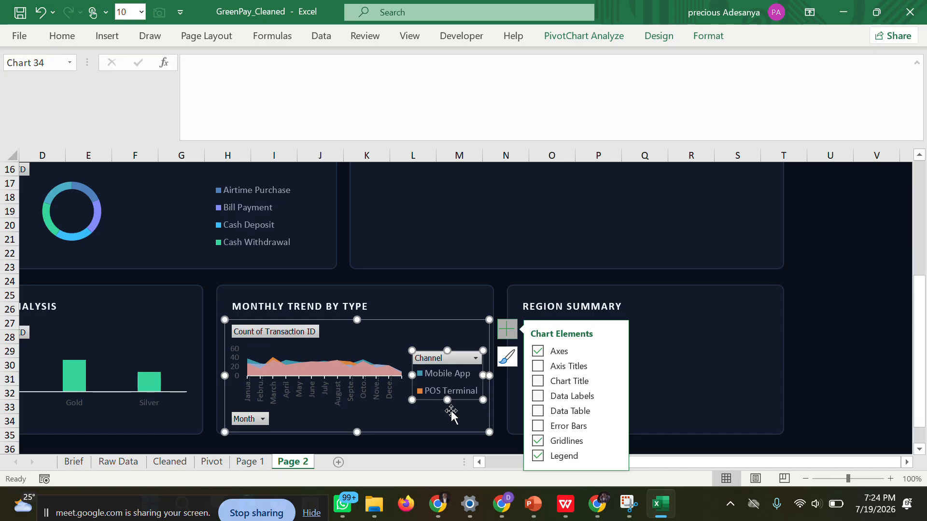
left_click_drag(447, 400, 448, 419)
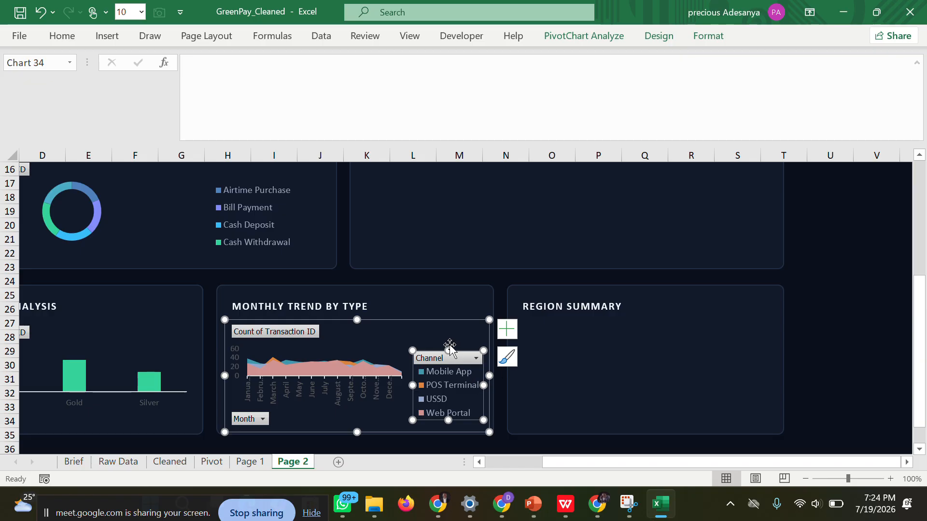
left_click_drag(449, 351, 448, 331)
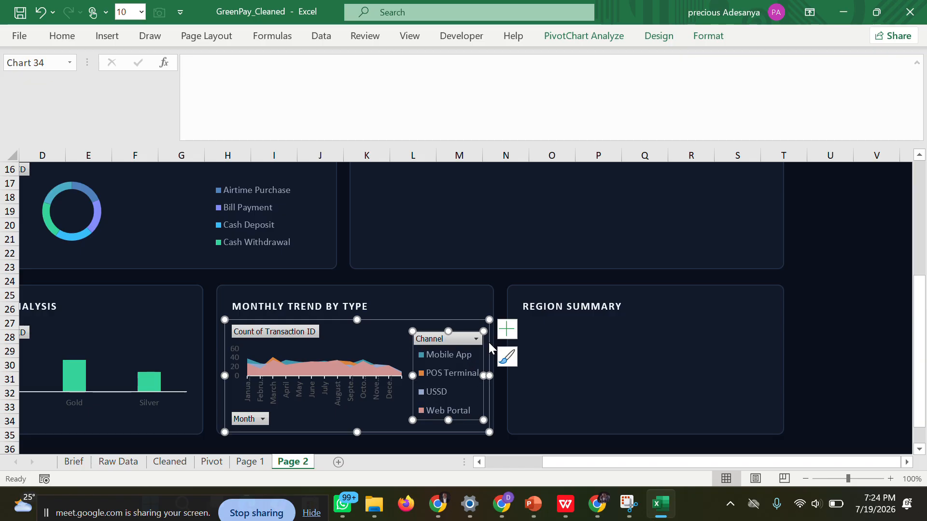
left_click(869, 309)
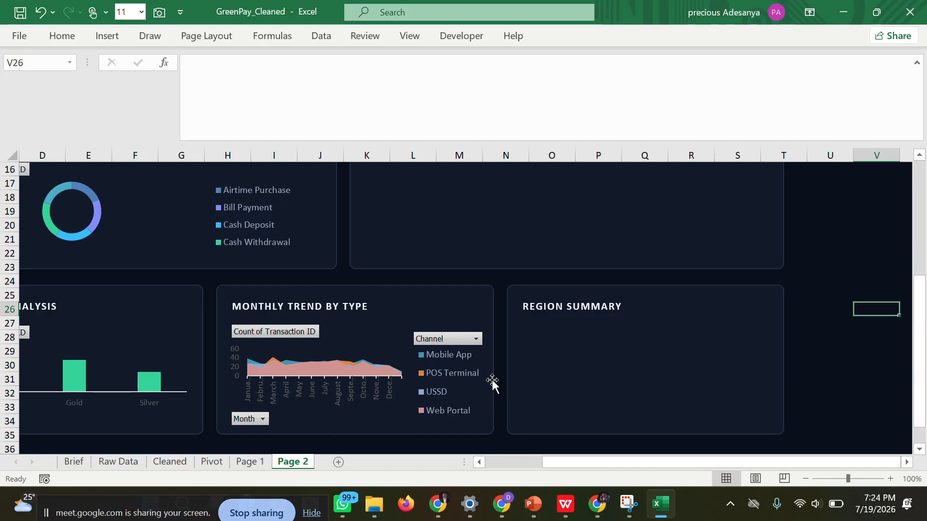
left_click(476, 339)
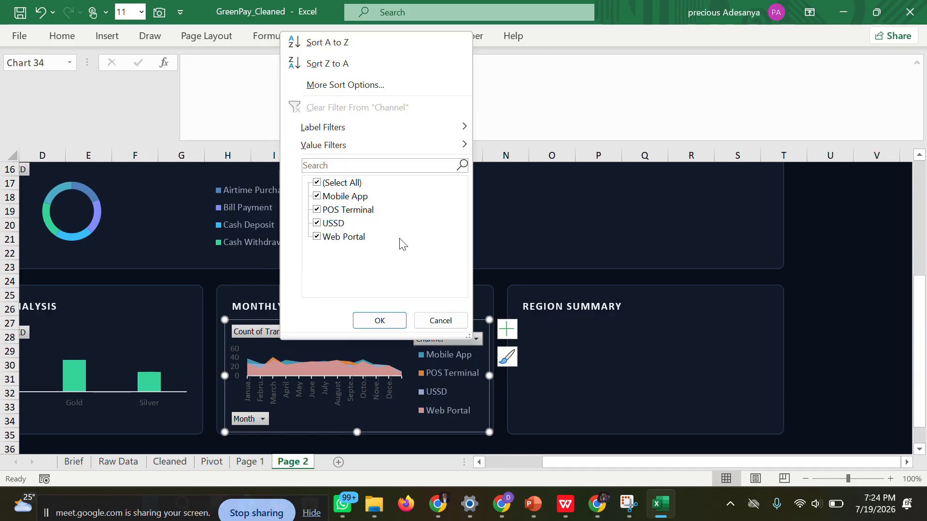
left_click(318, 184)
left_click(317, 209)
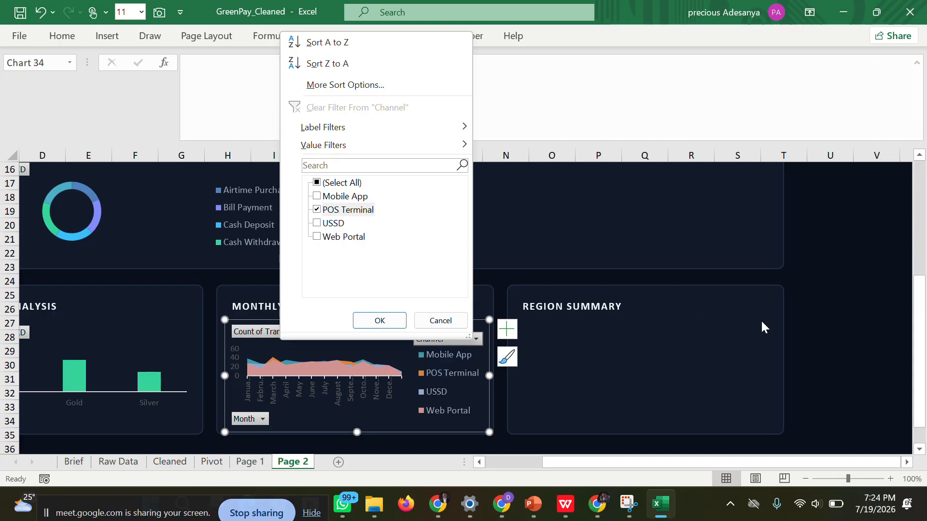
left_click(848, 309)
left_click(851, 308)
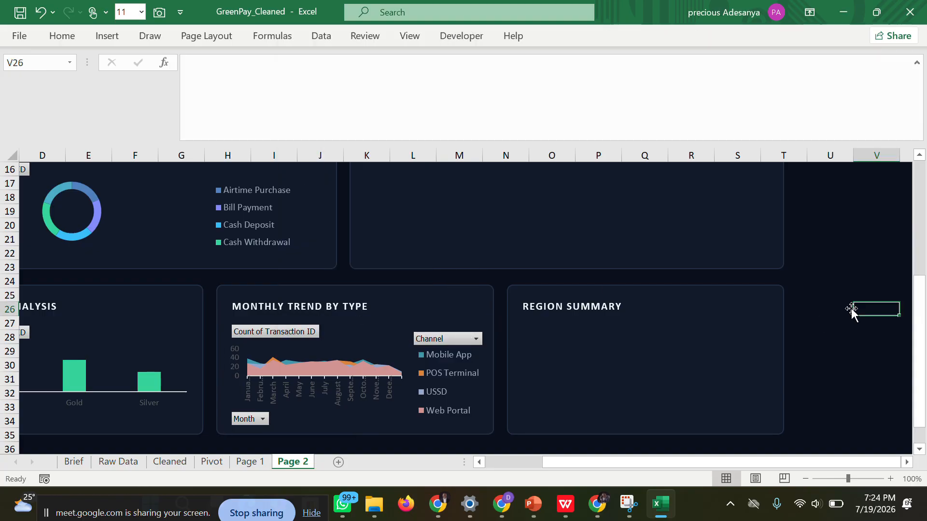
Filter the monthly trend chart's Channel field to only Mobile App and POS Terminal.
left_click(478, 338)
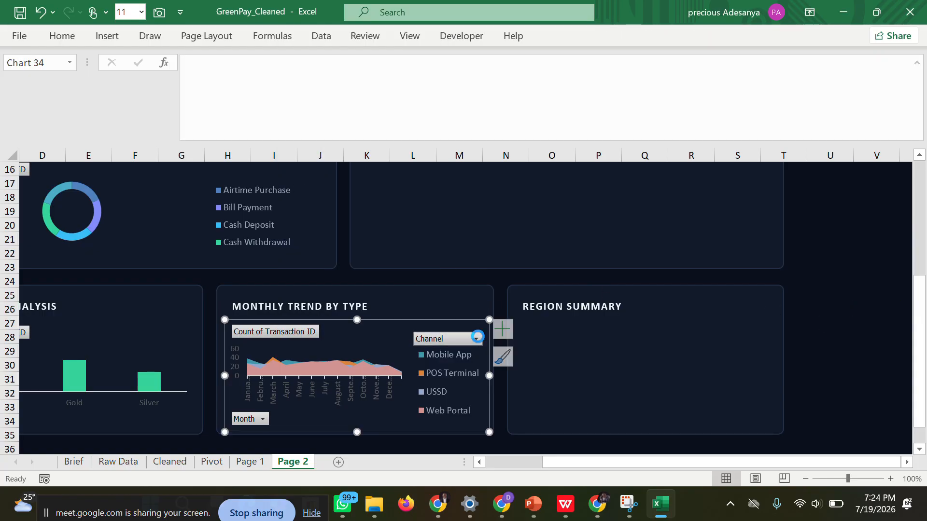
left_click(321, 180)
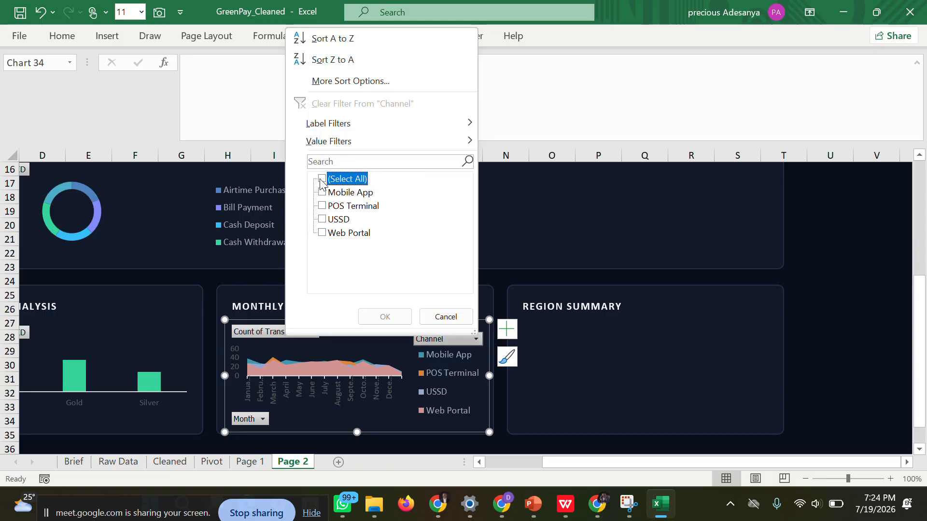
left_click(323, 206)
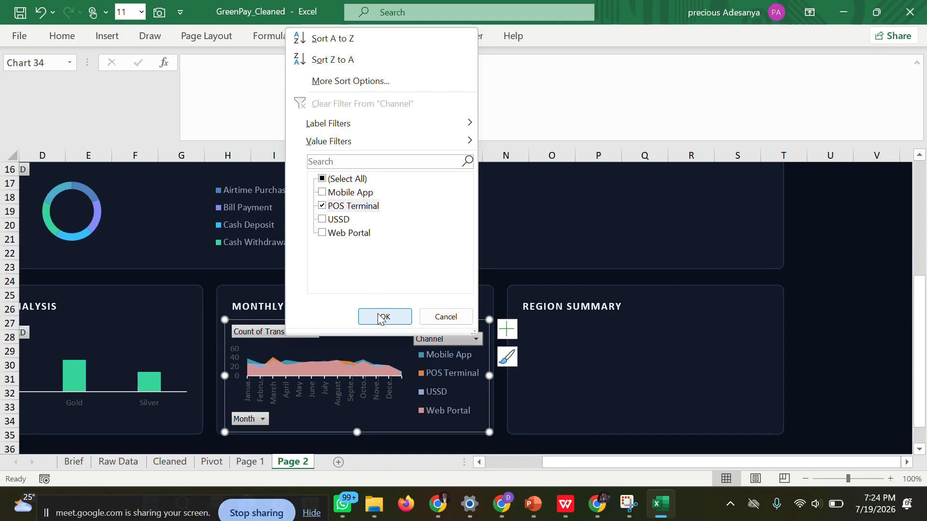
left_click(382, 317)
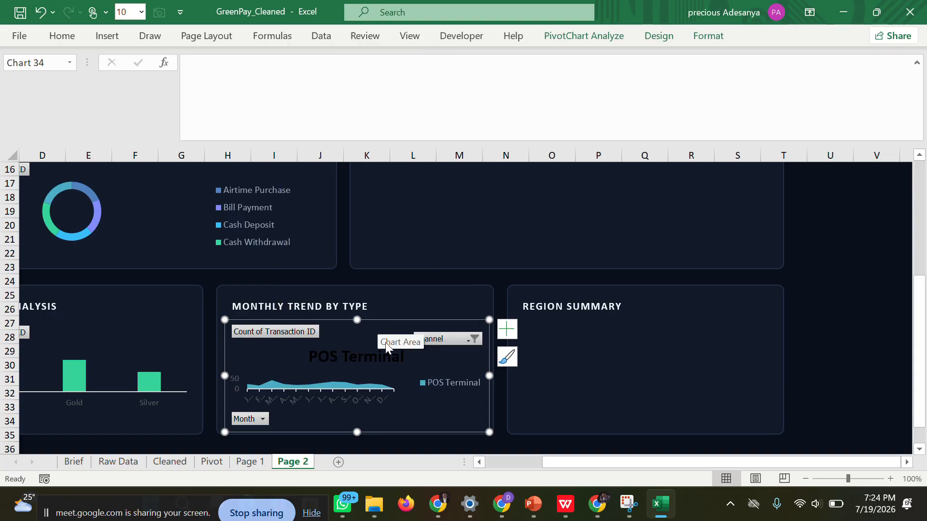
left_click(474, 338)
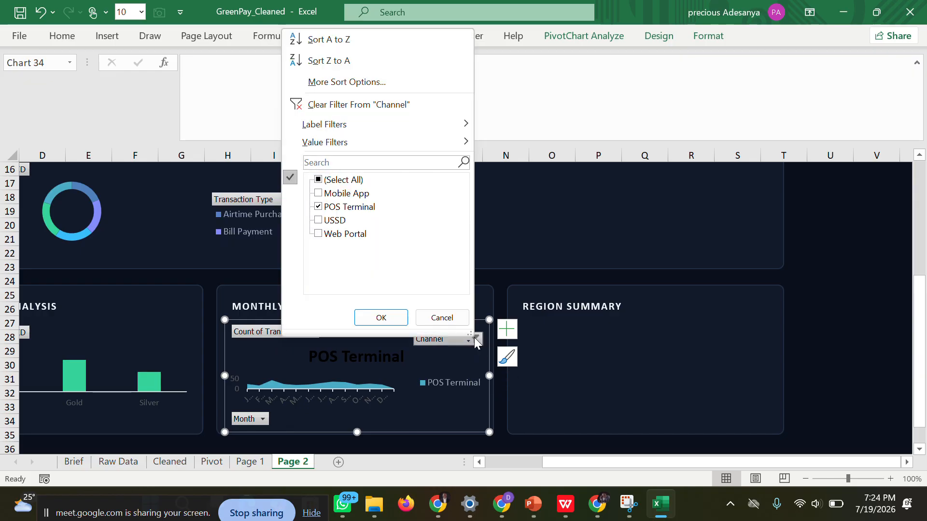
left_click(319, 193)
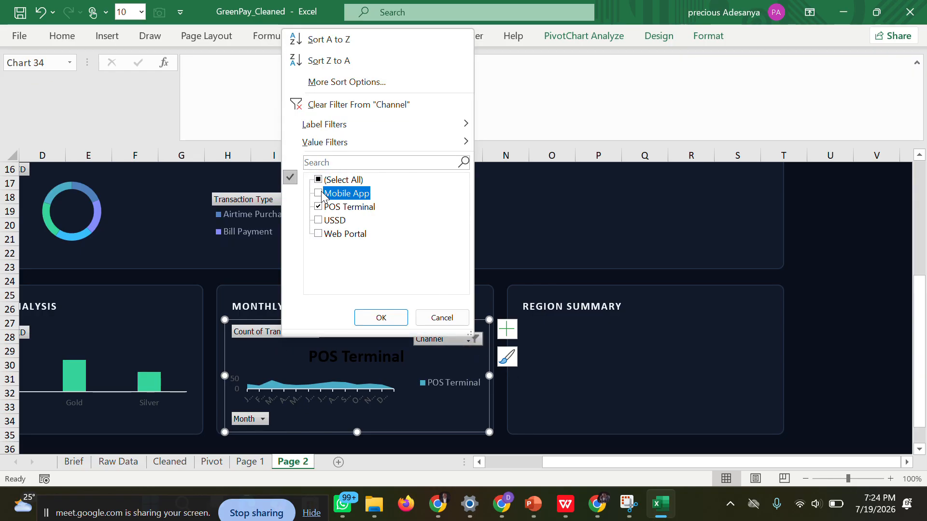
left_click(393, 319)
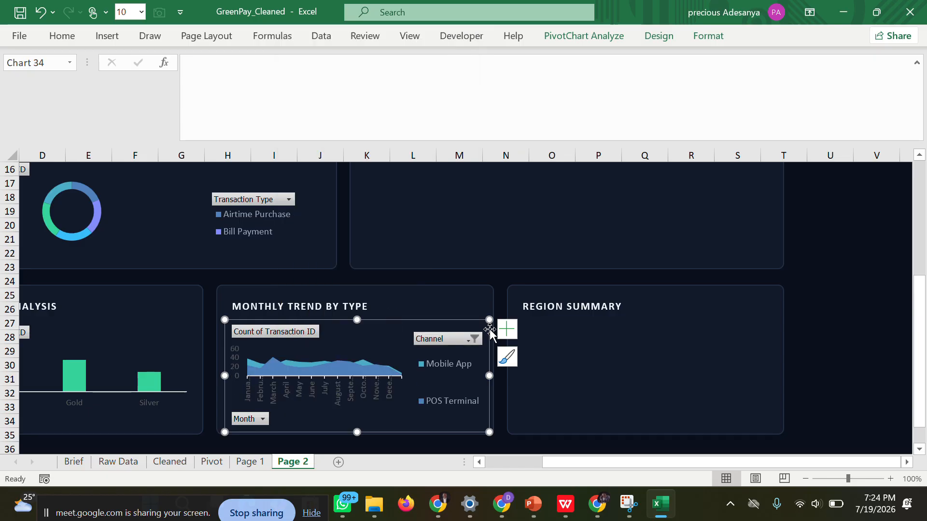
left_click(847, 316)
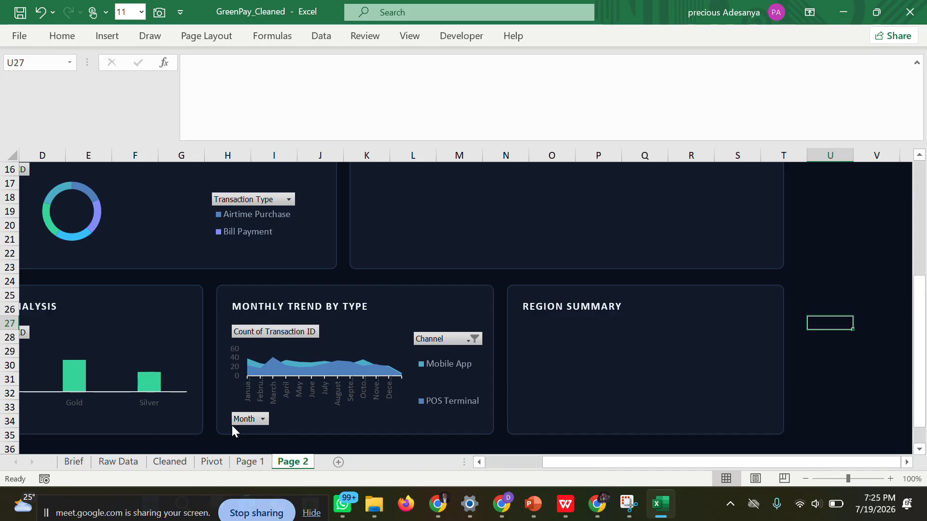
Delete the leftover monthly trend area chart from the Pivot sheet and switch to the dashboard wireframe PDF in WPS Office.
left_click(211, 461)
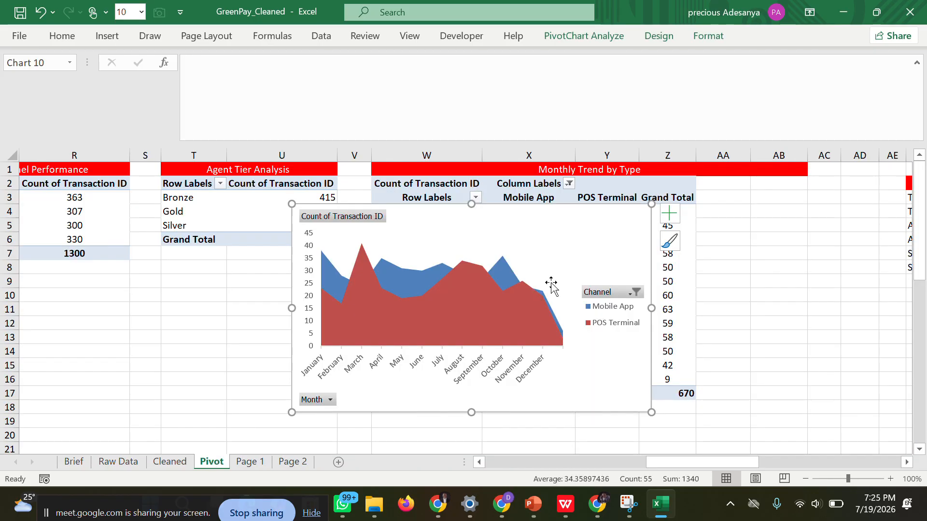
key("Delete")
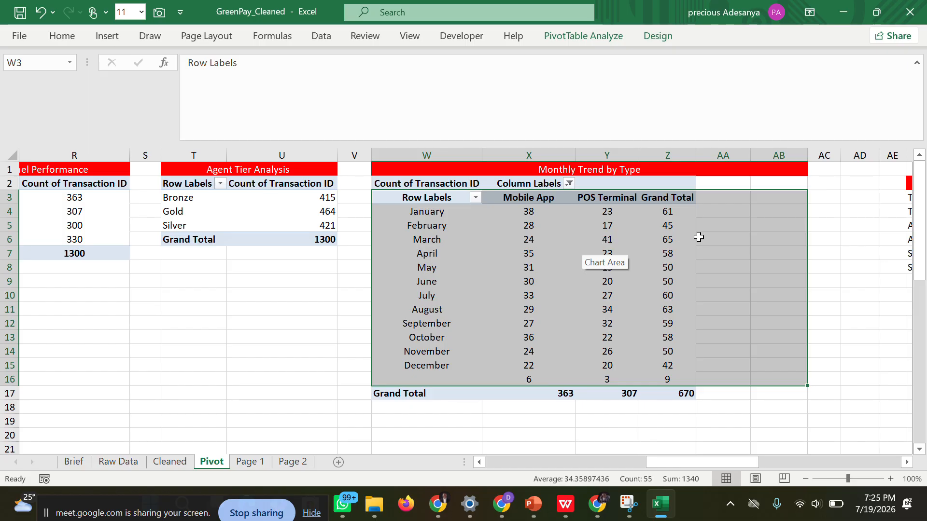
left_click(816, 224)
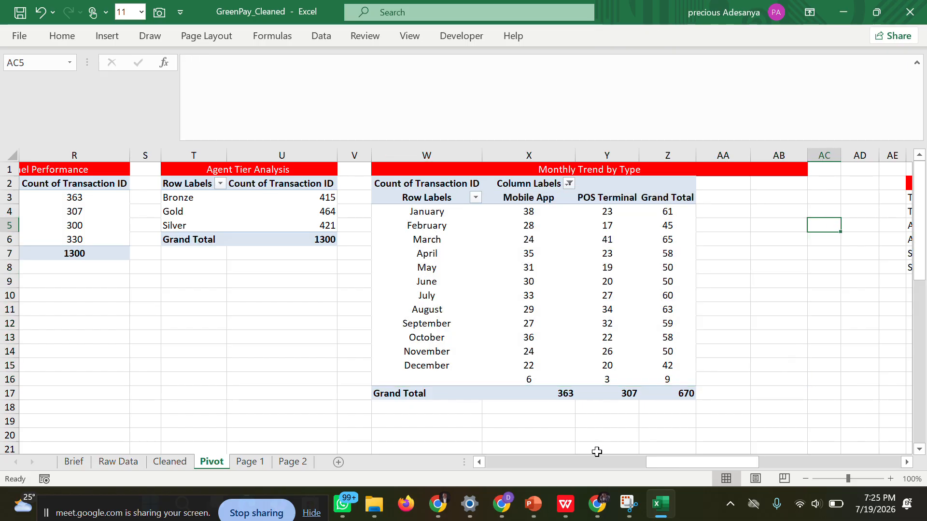
left_click(556, 503)
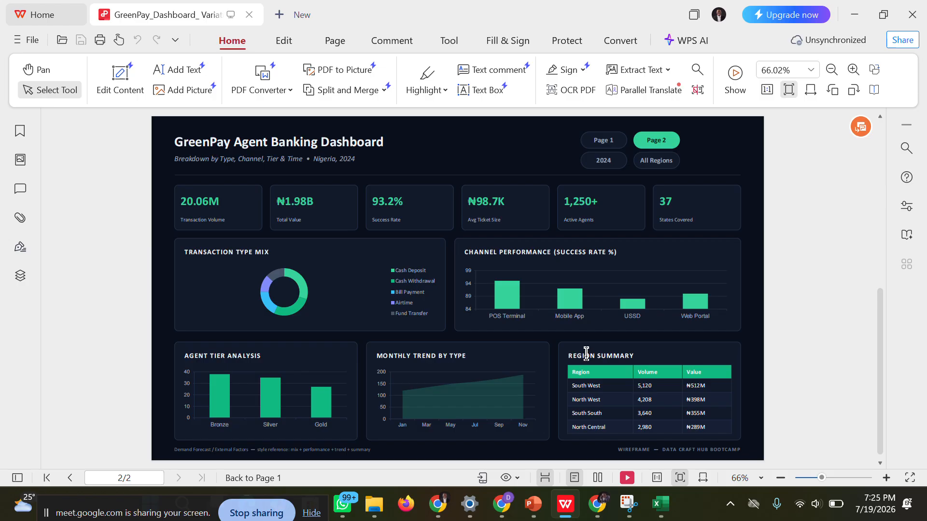
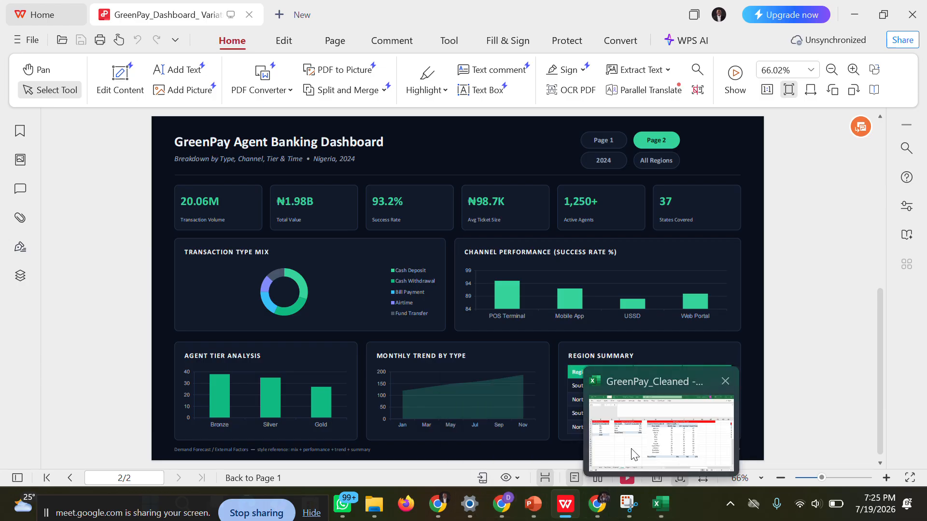
Switch to the GreenPay_Cleaned workbook in Excel and bring up the REGION SUMMARY table on the Pivot sheet.
left_click(630, 442)
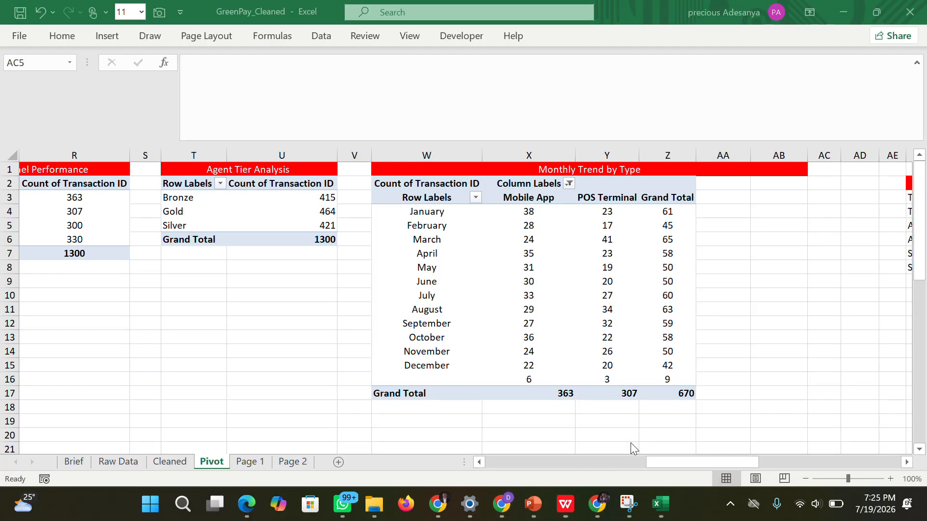
left_click(292, 464)
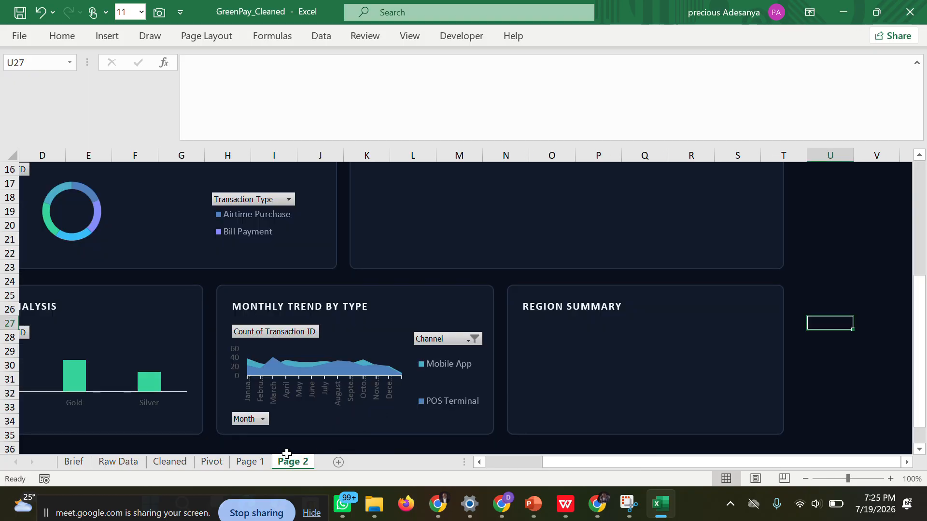
left_click(241, 463)
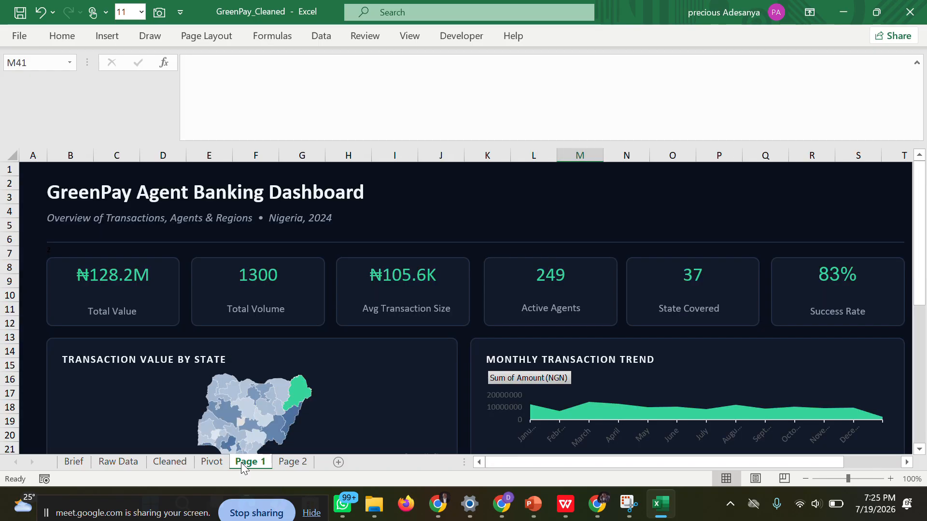
left_click(215, 464)
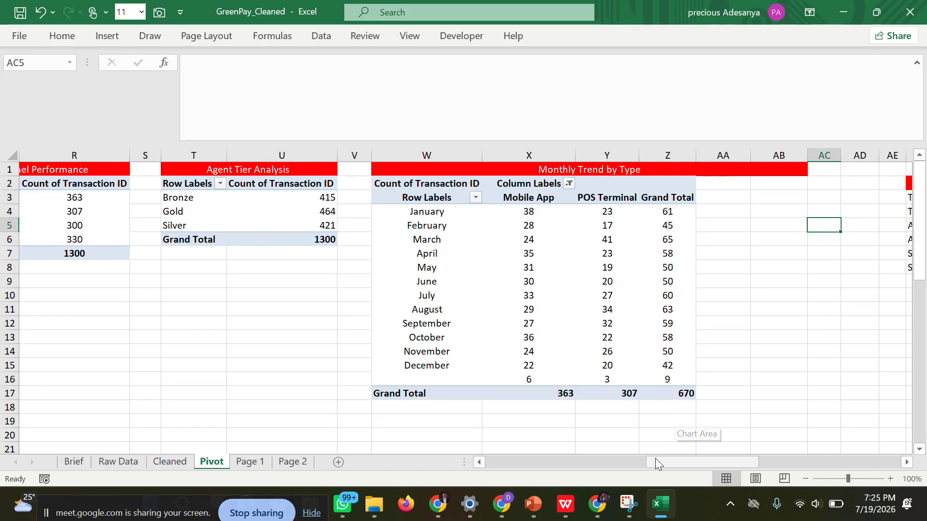
left_click_drag(655, 460, 791, 448)
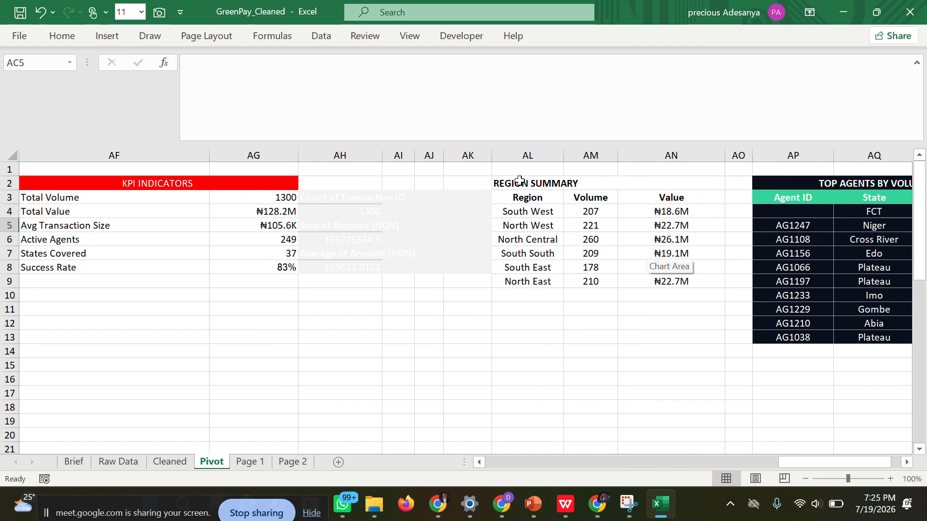
Toggle center alignment off and back on for the region summary cells AL3:AN9.
left_click_drag(510, 199, 662, 286)
left_click(70, 34)
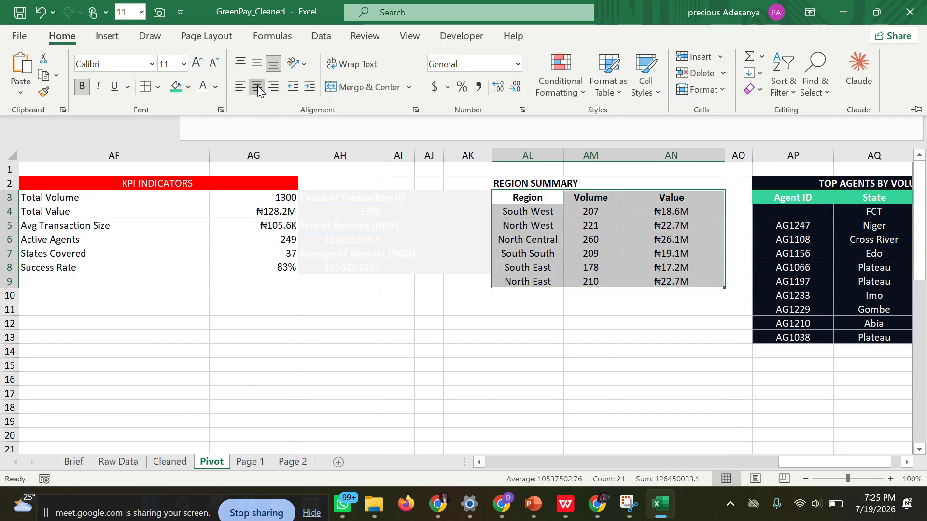
left_click(257, 86)
left_click(257, 85)
Give the region summary header cells AL3:AN3 a green fill and white font color.
left_click(517, 198)
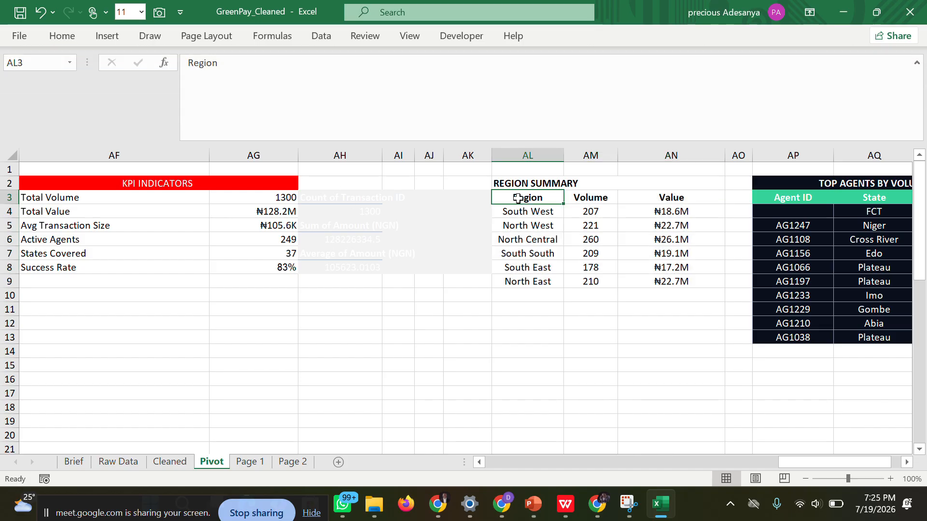
left_click_drag(517, 198, 652, 196)
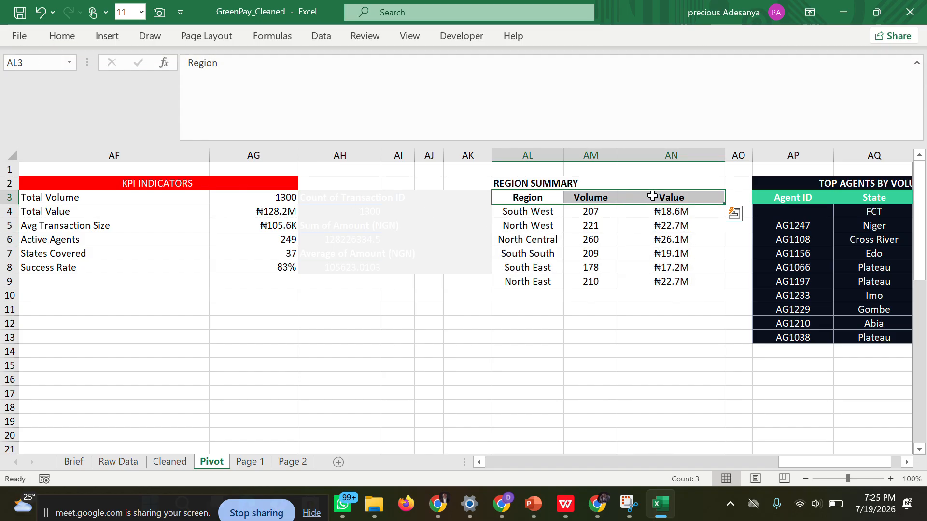
left_click(72, 39)
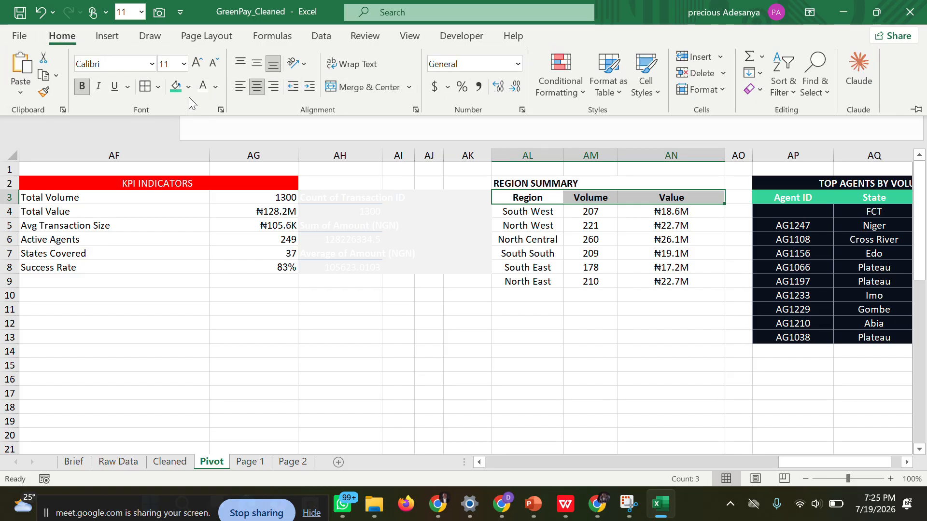
left_click(173, 87)
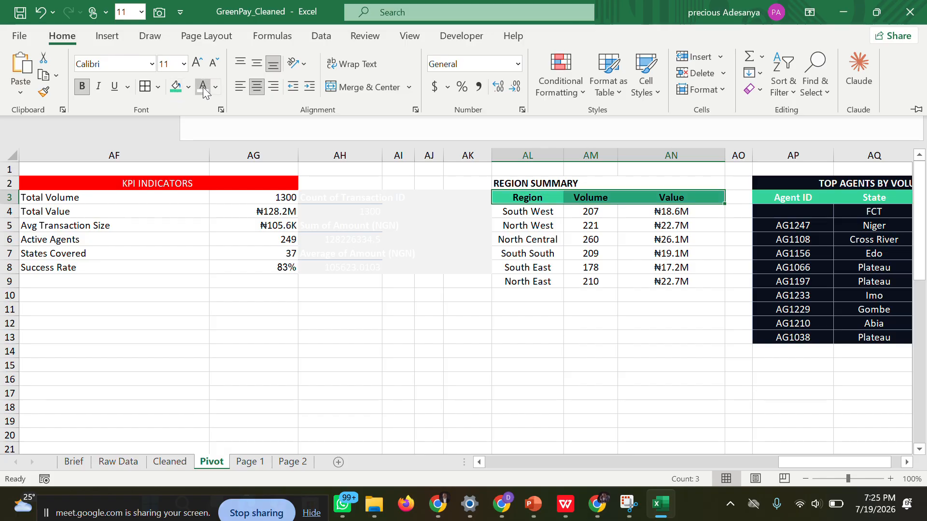
left_click(203, 87)
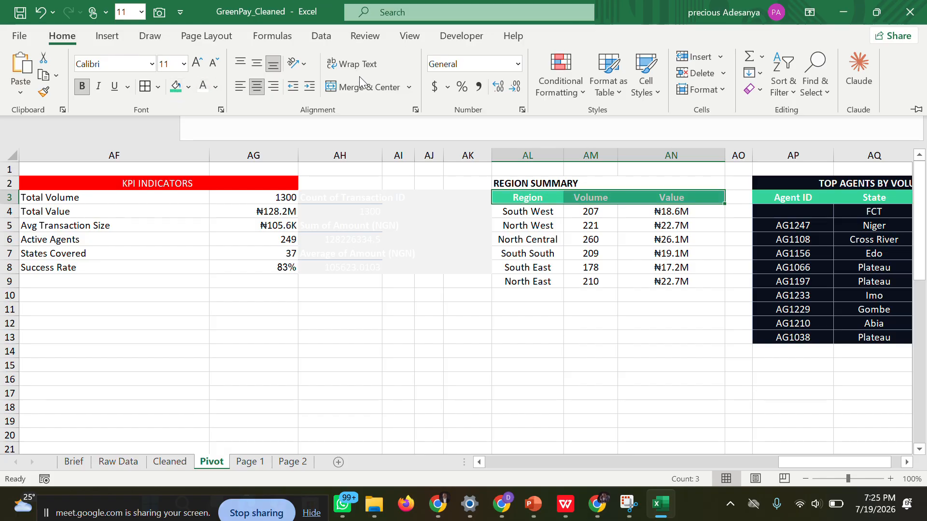
left_click(565, 10)
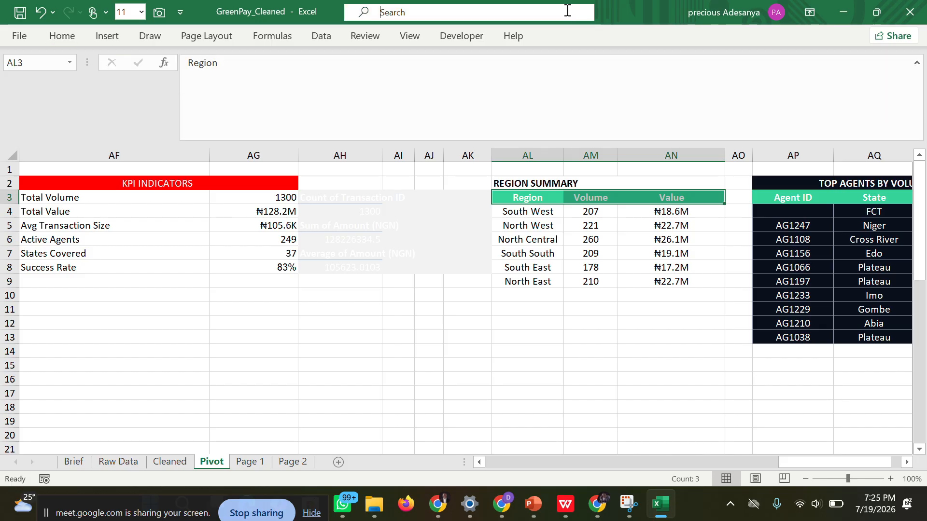
left_click(418, 65)
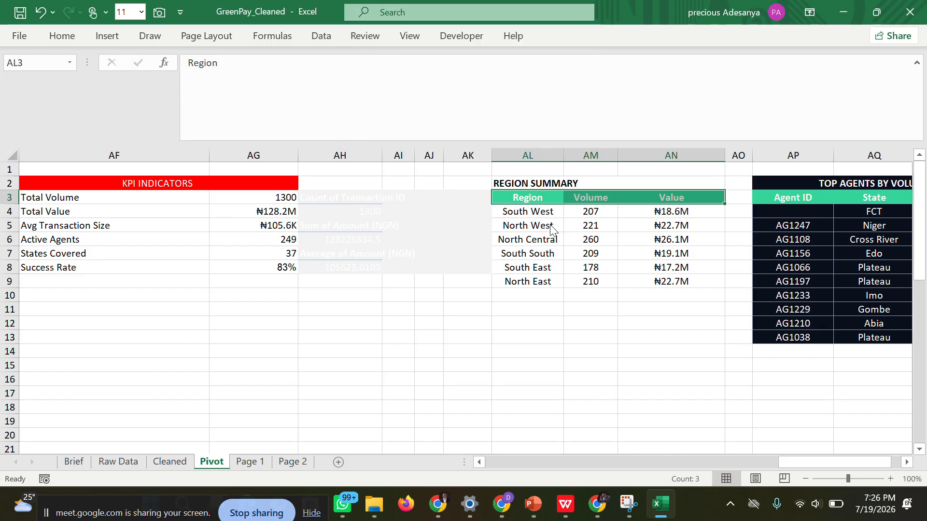
left_click(614, 295)
Apply All Borders to the region summary data cells AL4:AN9.
left_click_drag(513, 213, 668, 282)
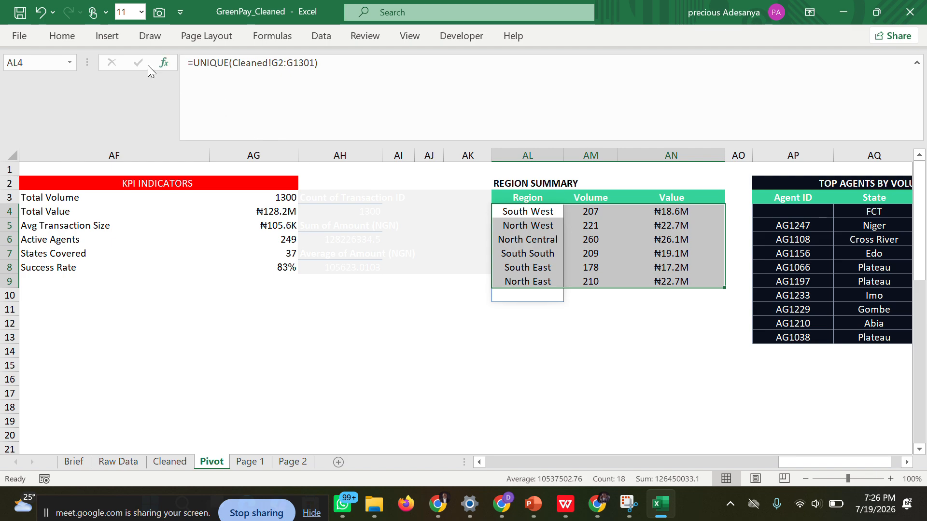
left_click(62, 36)
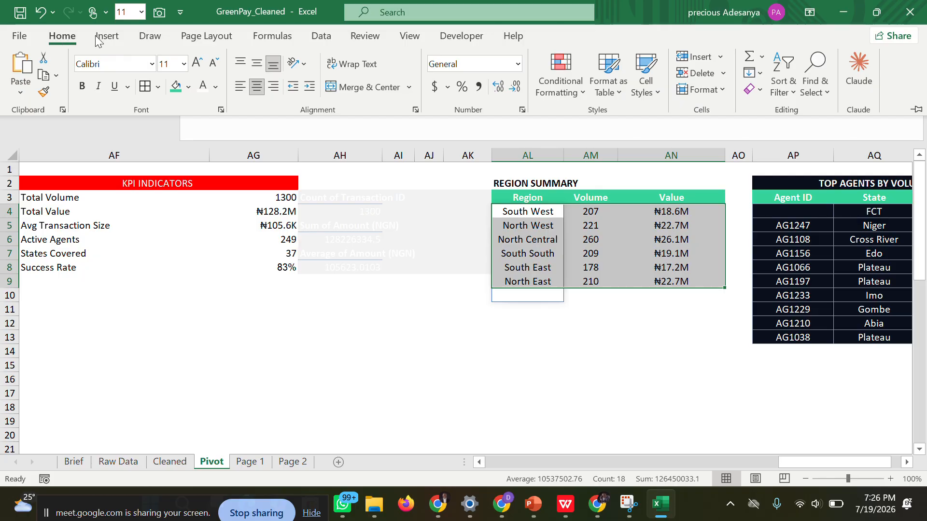
left_click(159, 87)
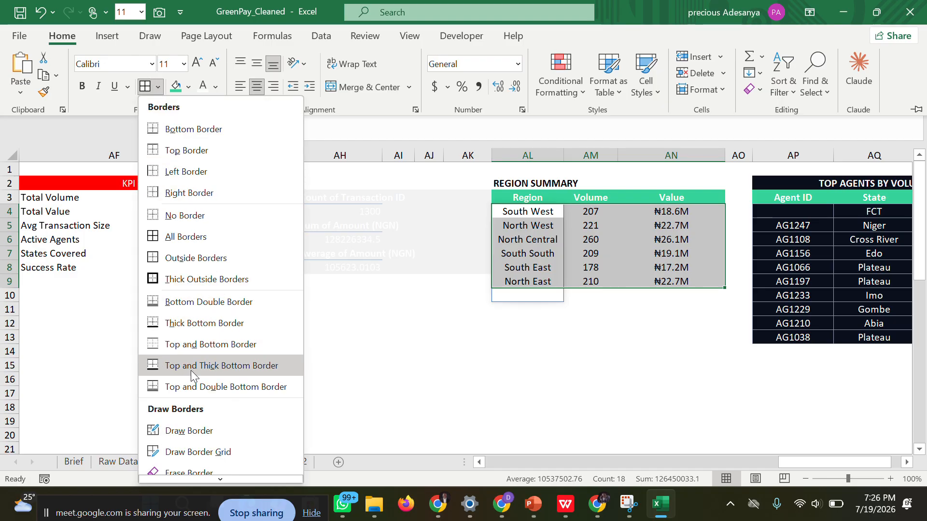
left_click(193, 235)
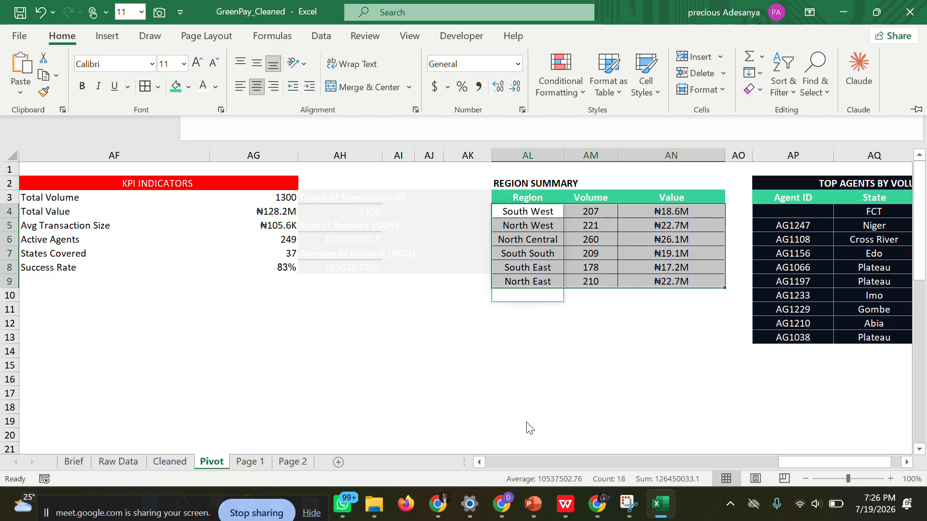
Narrow column AN so the Value column fits its contents more closely.
left_click(725, 159)
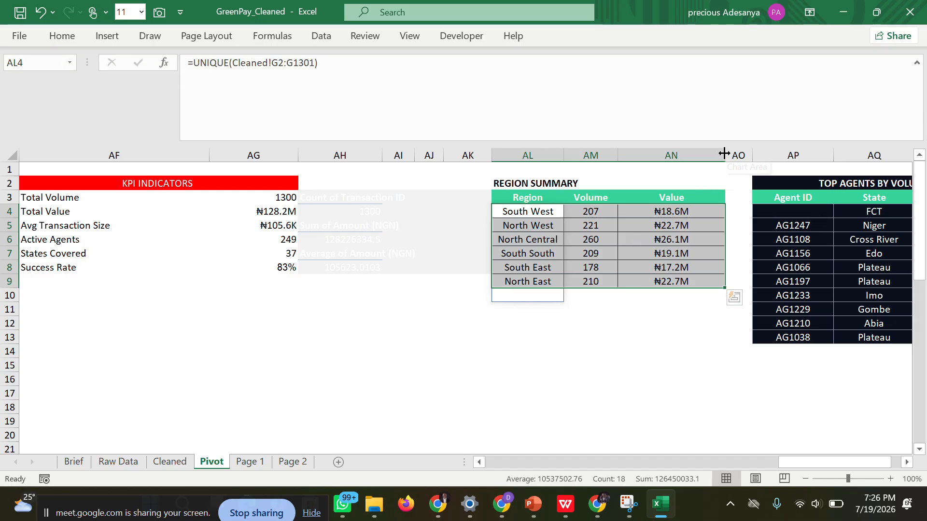
left_click_drag(724, 156, 690, 156)
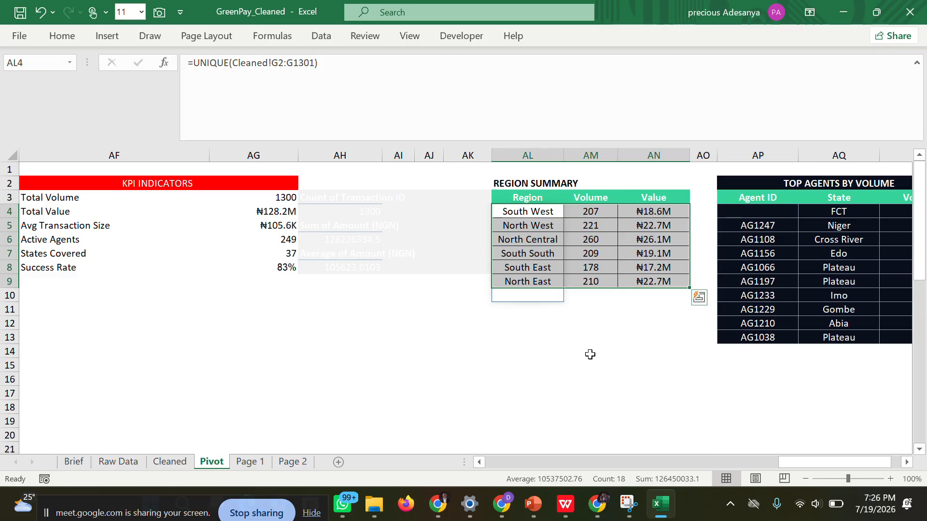
left_click(561, 379)
Capture AL3:AN9 with the Camera tool and place the linked picture in the REGION SUMMARY card on Page 2.
left_click_drag(514, 202, 656, 284)
right_click(586, 224)
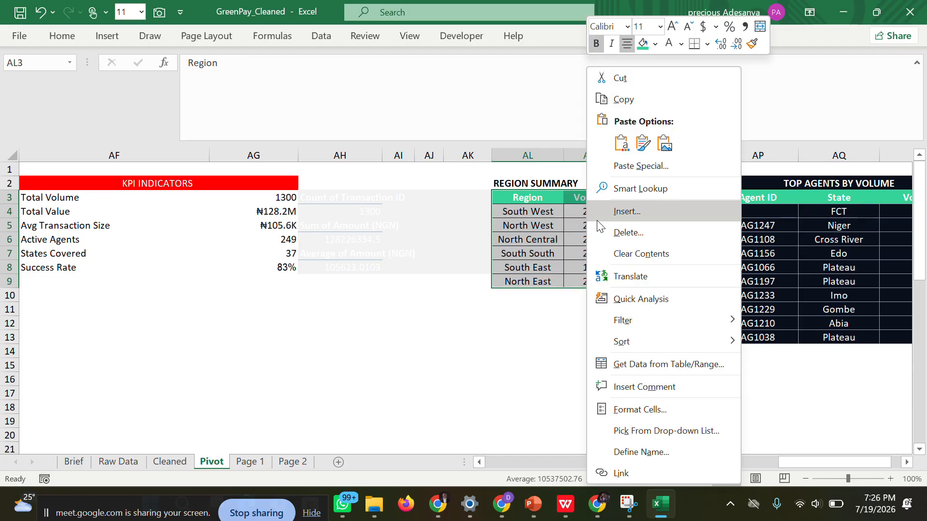
left_click(160, 13)
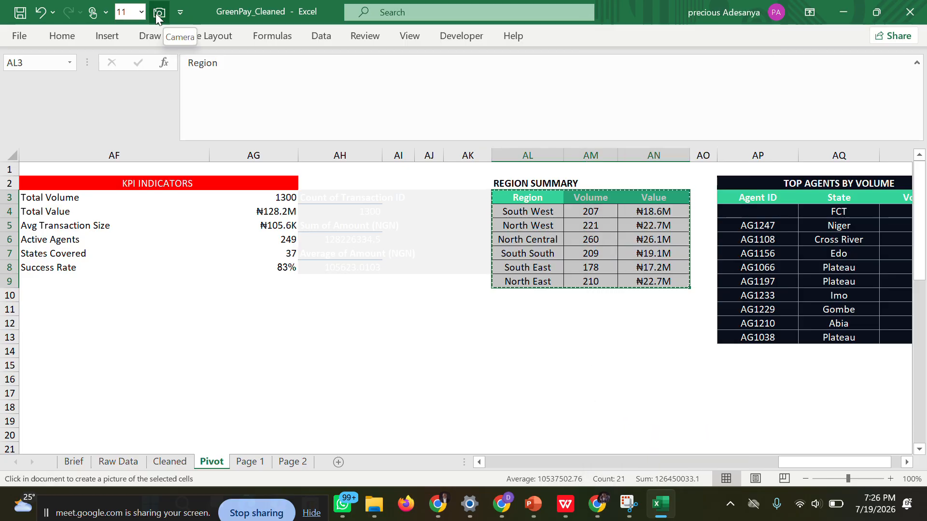
left_click(287, 462)
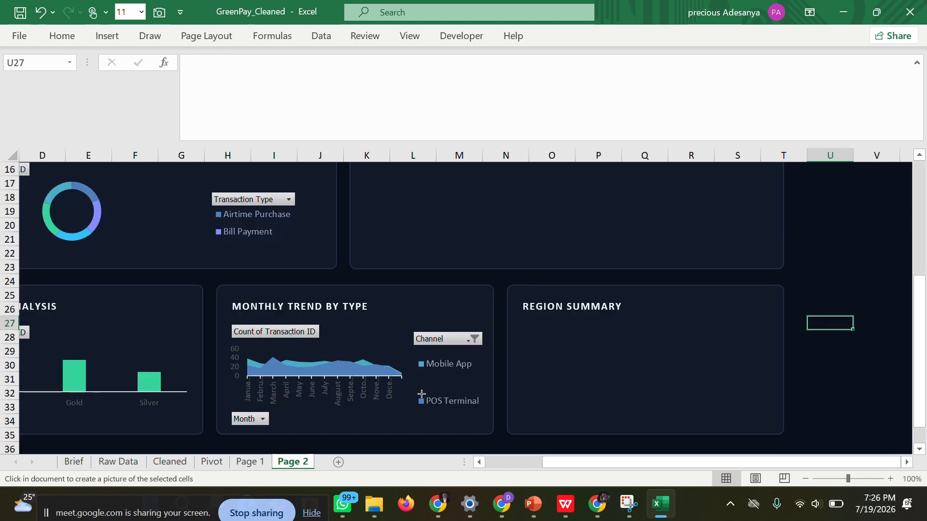
left_click_drag(521, 321, 769, 365)
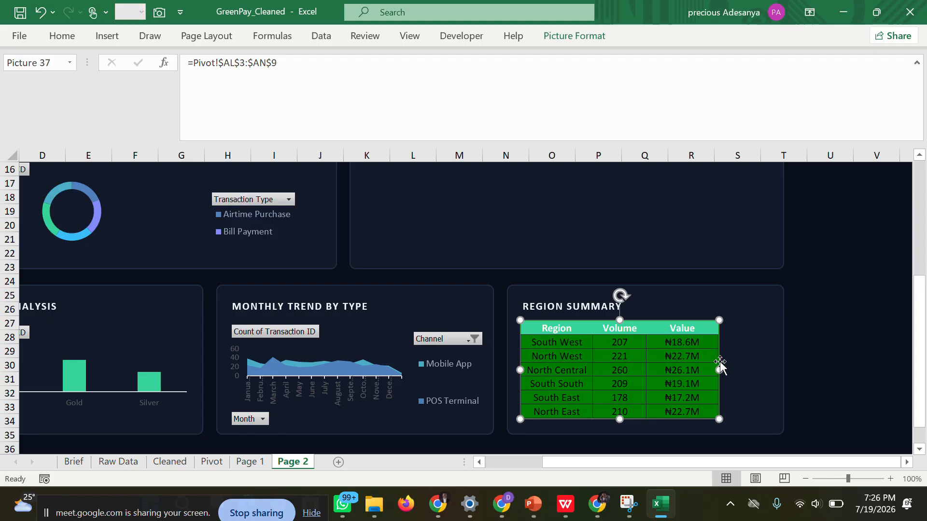
Stretch the linked table picture wider and slightly taller to fill the REGION SUMMARY card.
left_click_drag(721, 369, 773, 370)
left_click_drag(645, 419, 646, 427)
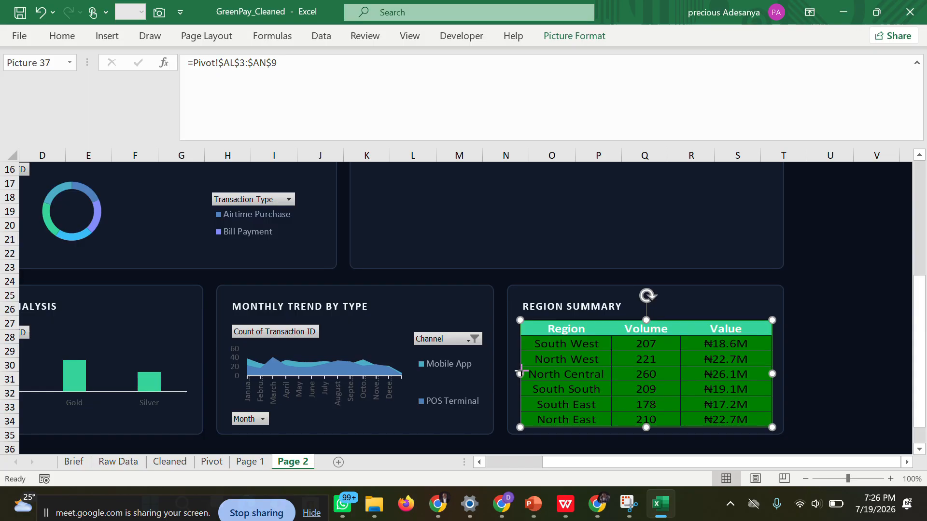
left_click_drag(520, 374, 514, 370)
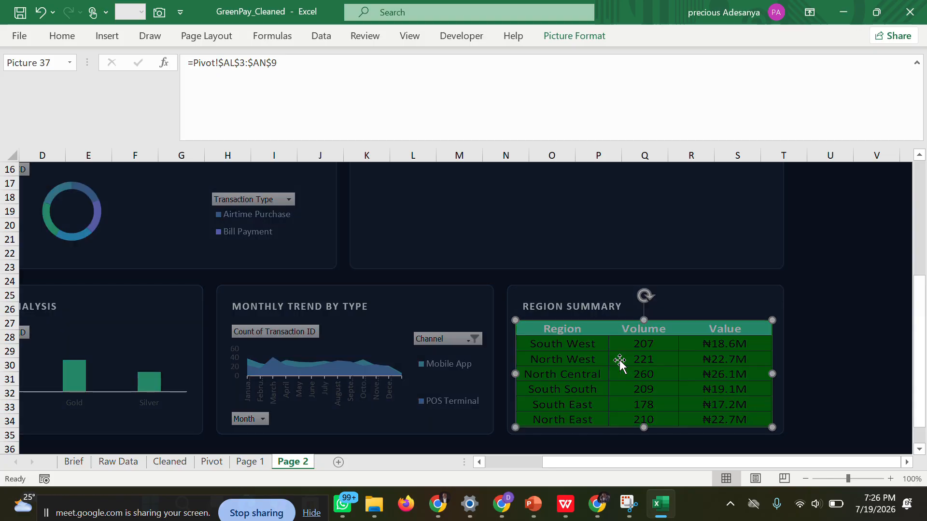
Set the region summary picture on Page 2 to No fill in its picture formatting.
double_click(618, 360)
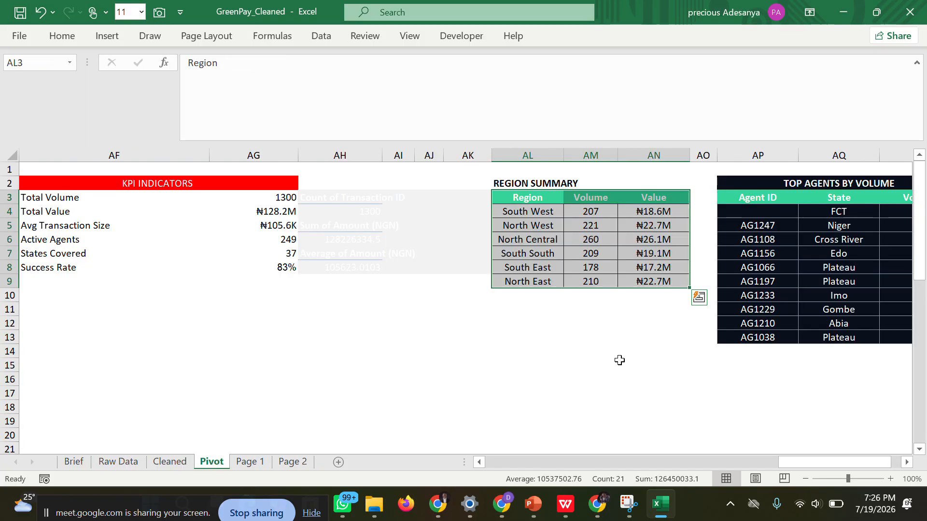
left_click(293, 462)
right_click(647, 342)
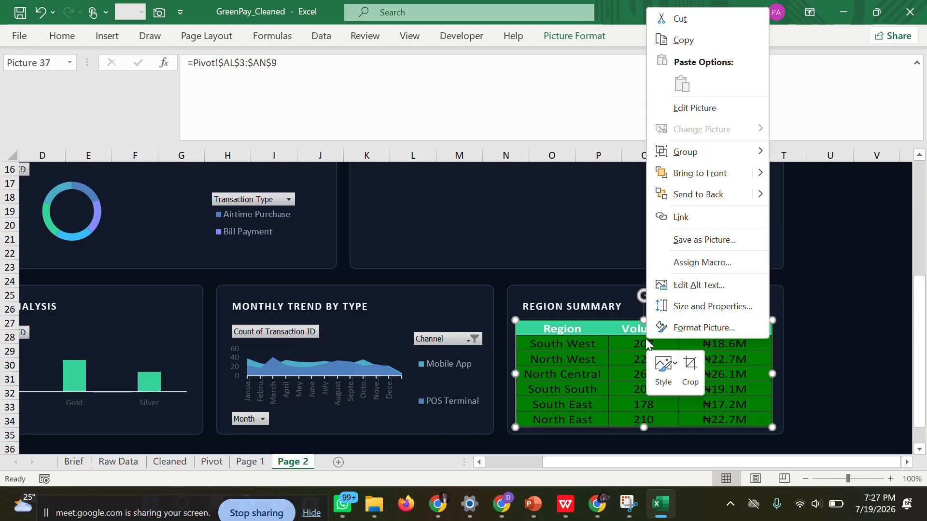
left_click(676, 329)
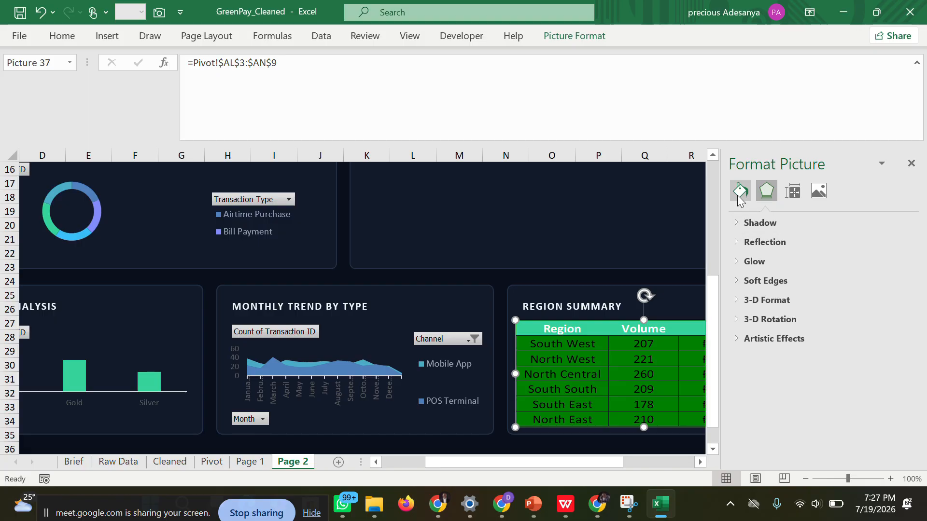
left_click(739, 198)
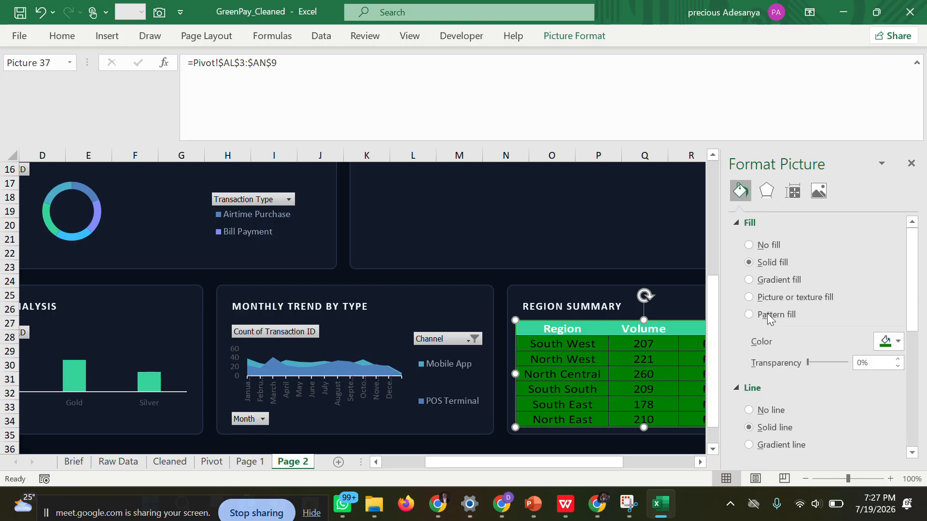
left_click(756, 247)
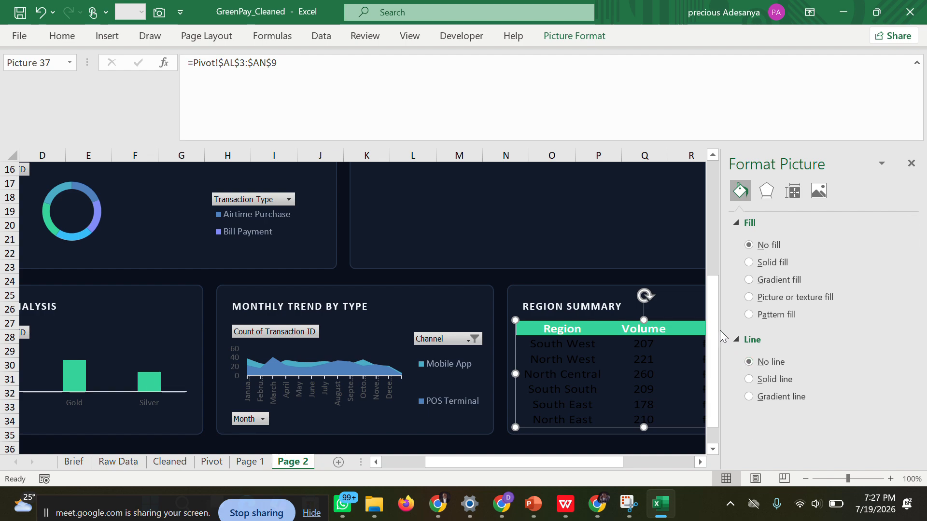
Try to change the font color of the region summary picture, and close its formatting options.
left_click(64, 38)
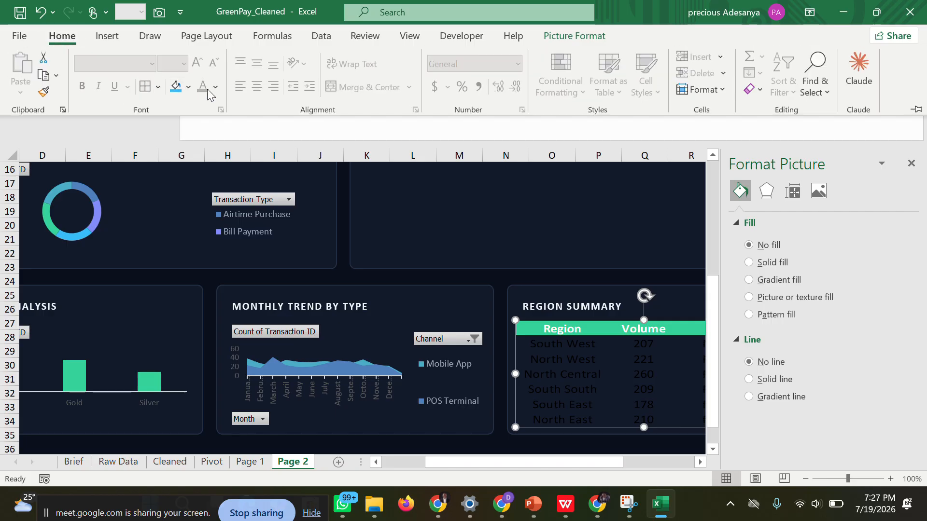
left_click(213, 88)
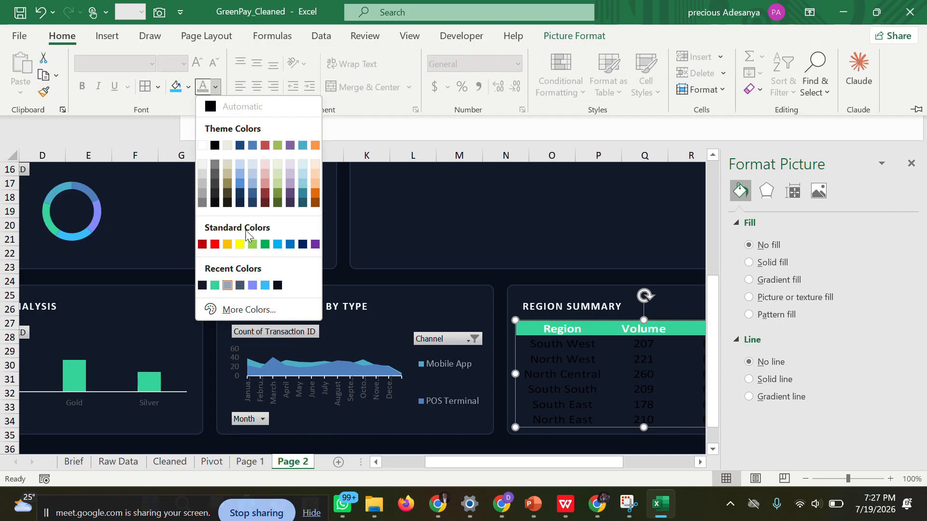
left_click(576, 375)
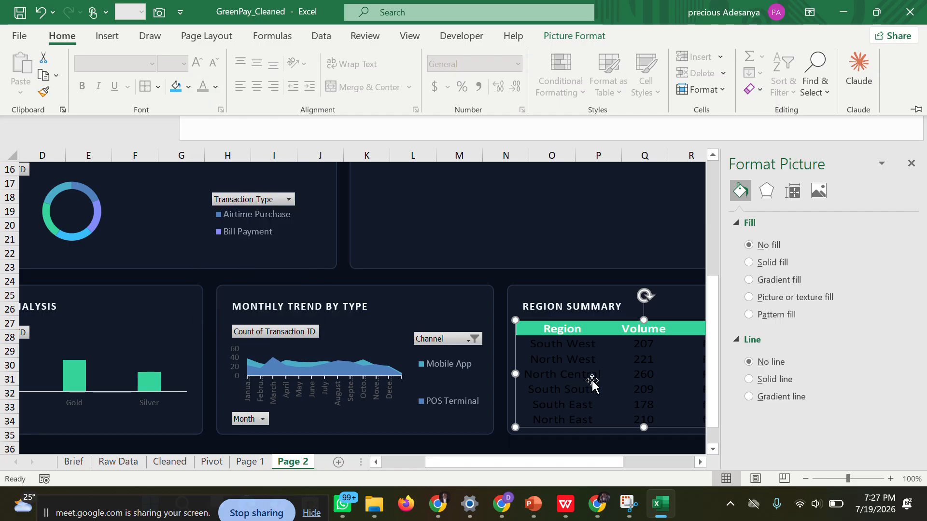
left_click(632, 355)
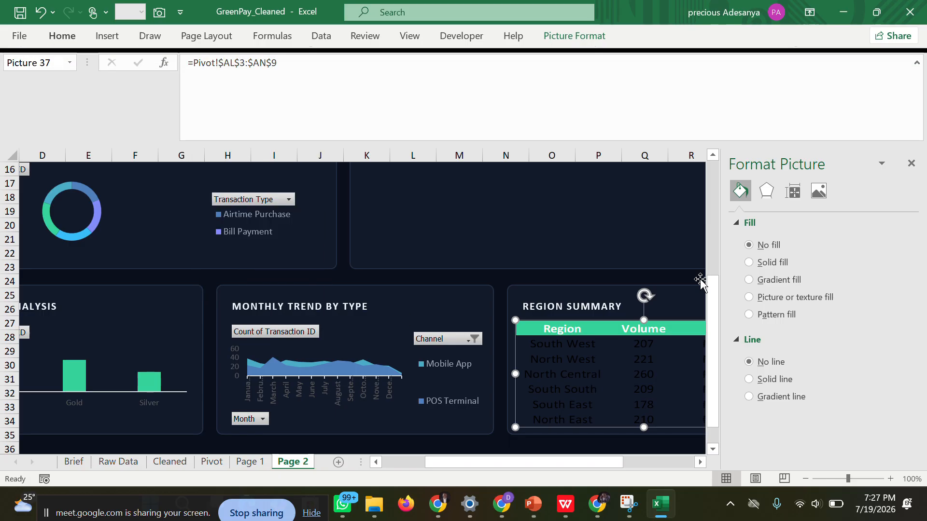
left_click(911, 163)
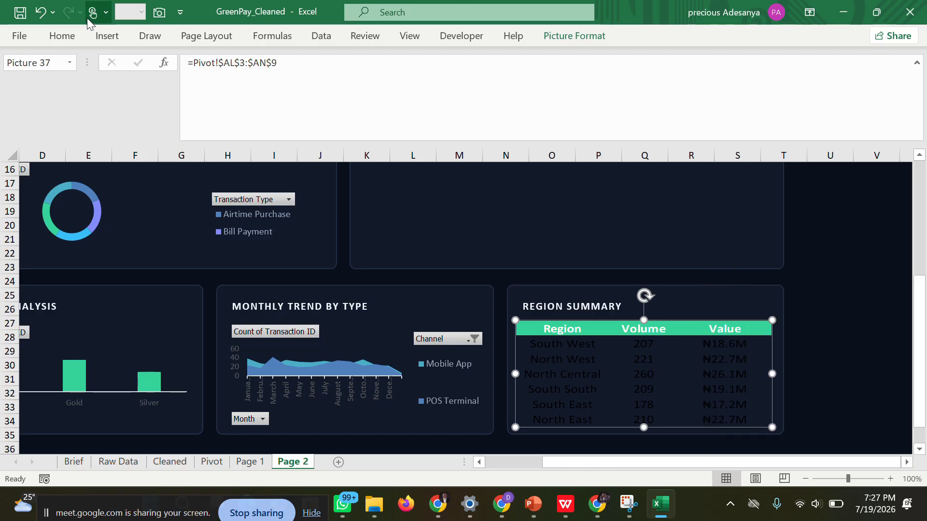
left_click(70, 37)
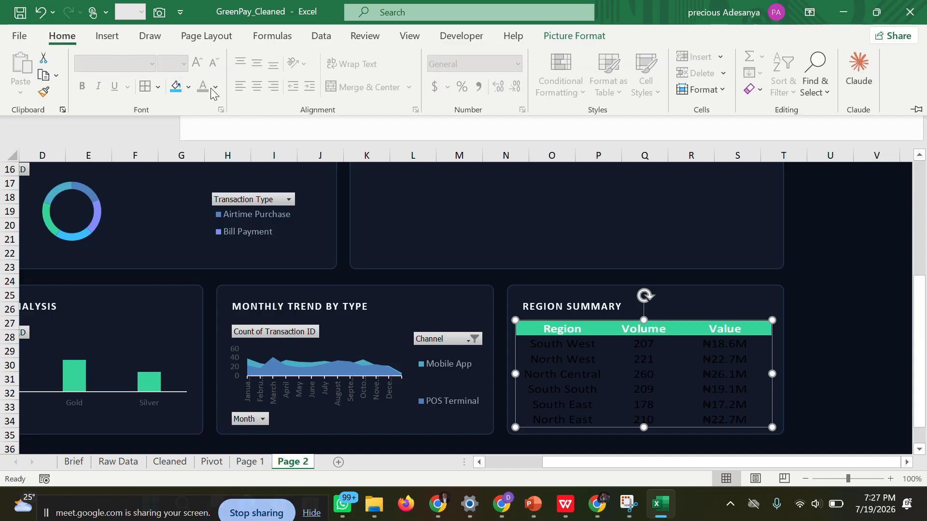
left_click(215, 87)
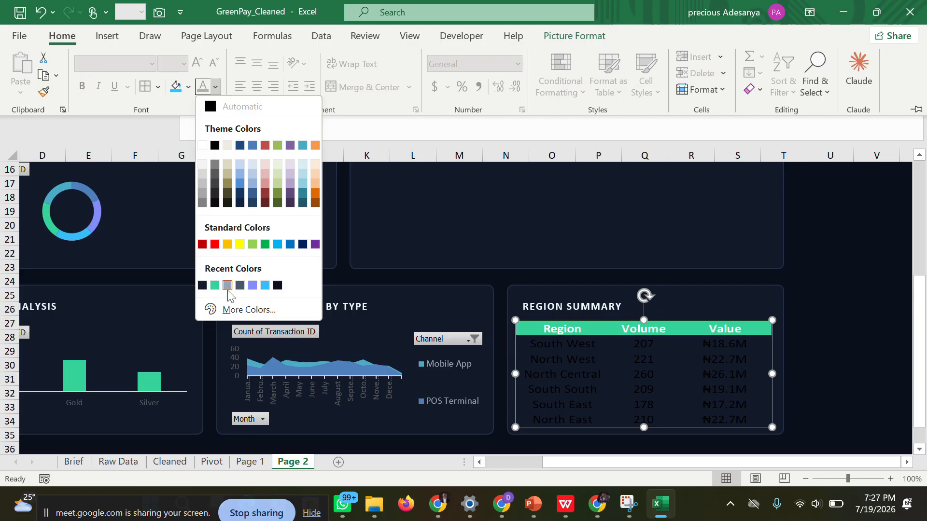
left_click(804, 338)
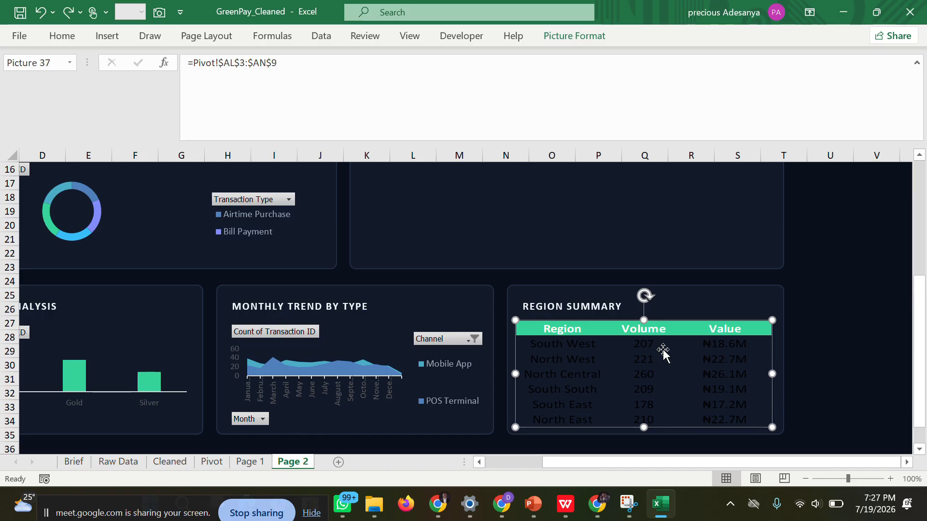
Delete the region summary picture from Page 2 and set the font color of AL3:AN9 on the Pivot sheet to white.
key("Delete")
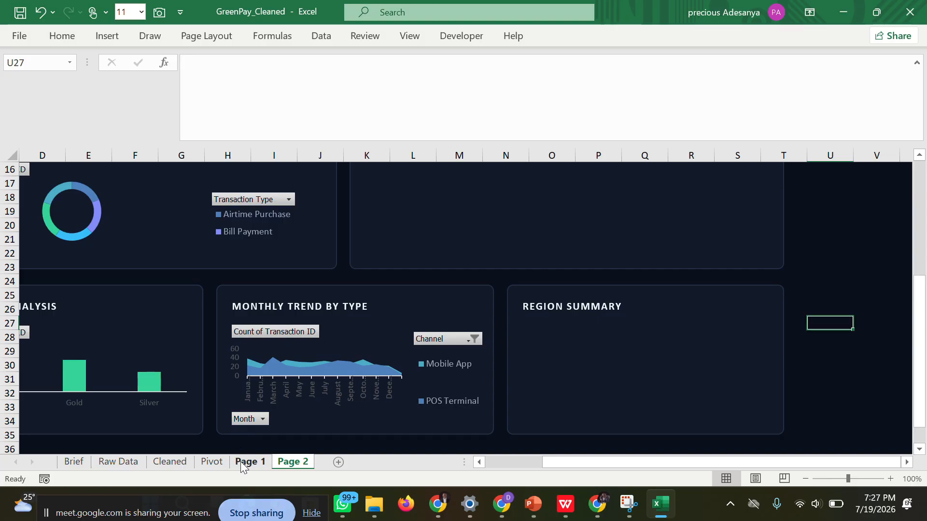
left_click(212, 464)
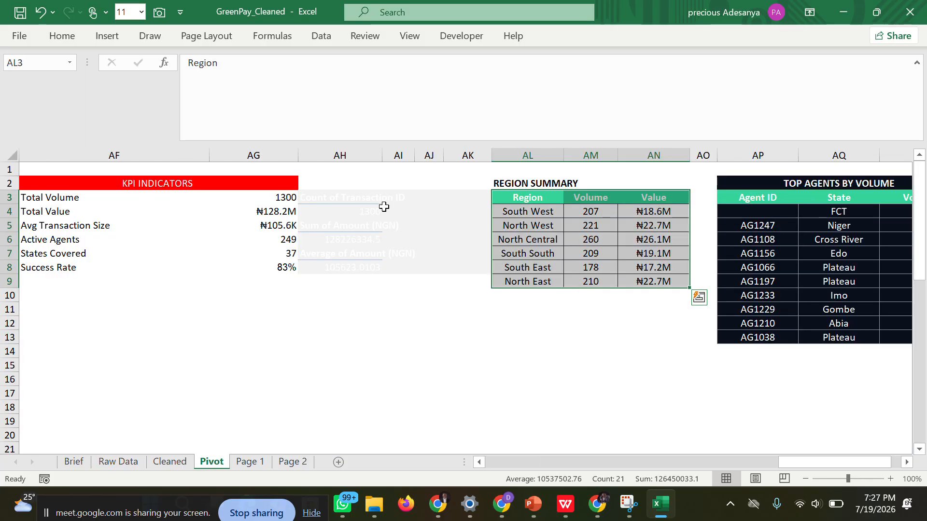
left_click(80, 36)
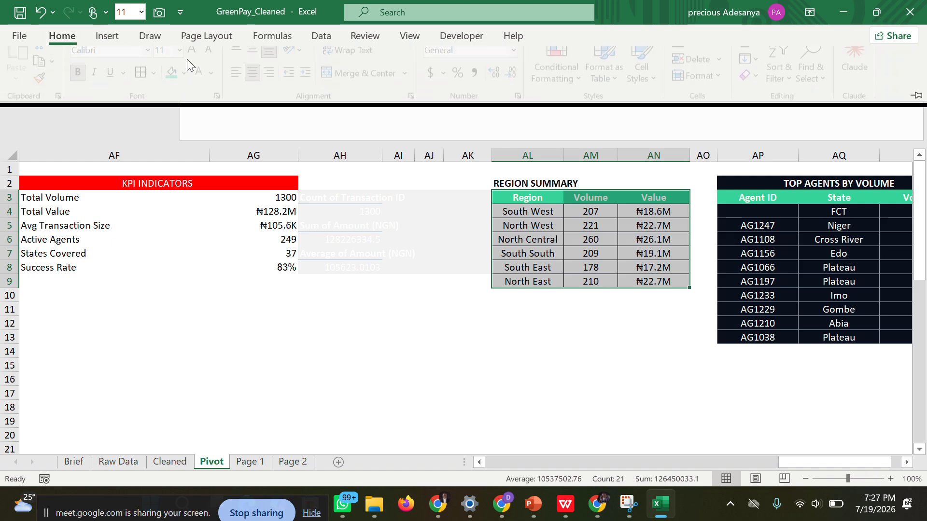
left_click(203, 87)
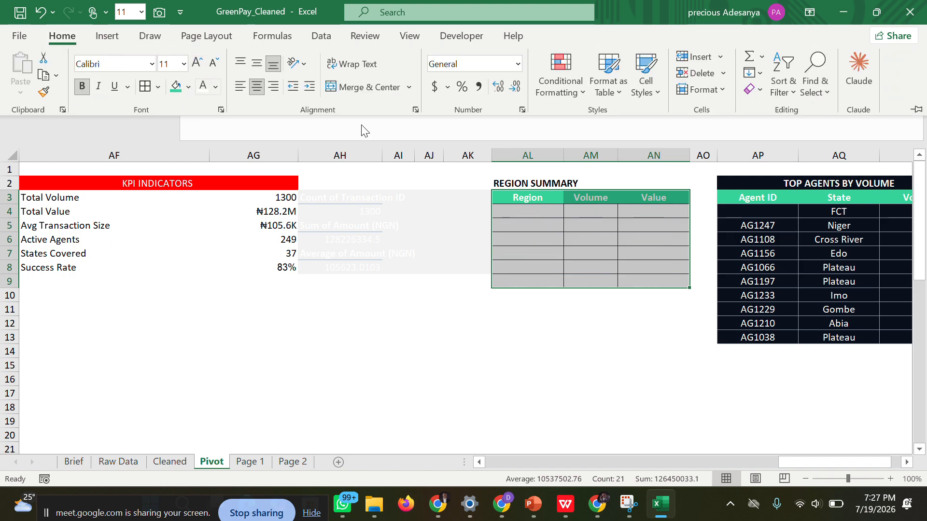
left_click(637, 322)
left_click(637, 323)
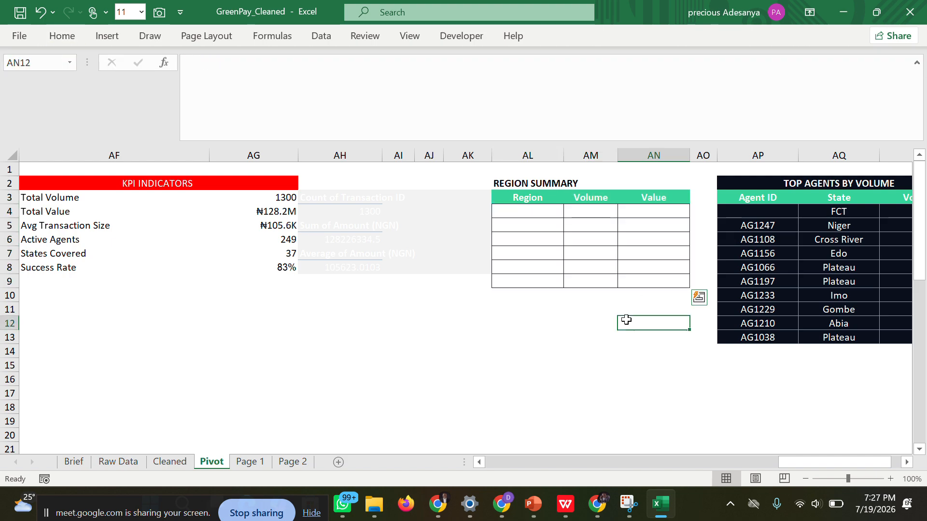
Try to recolor the borders of AL4:AN9 on the Pivot sheet using the dark navy recent line color.
left_click_drag(506, 203, 668, 284)
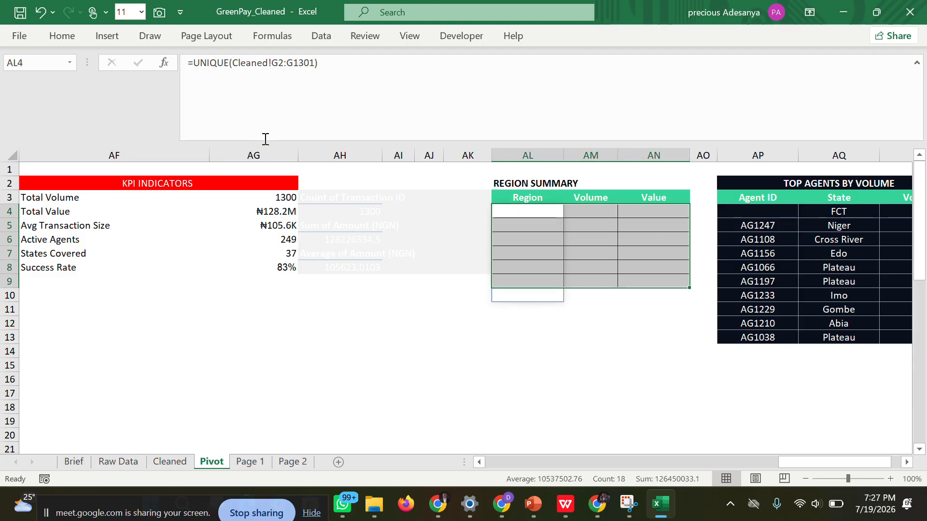
left_click(71, 32)
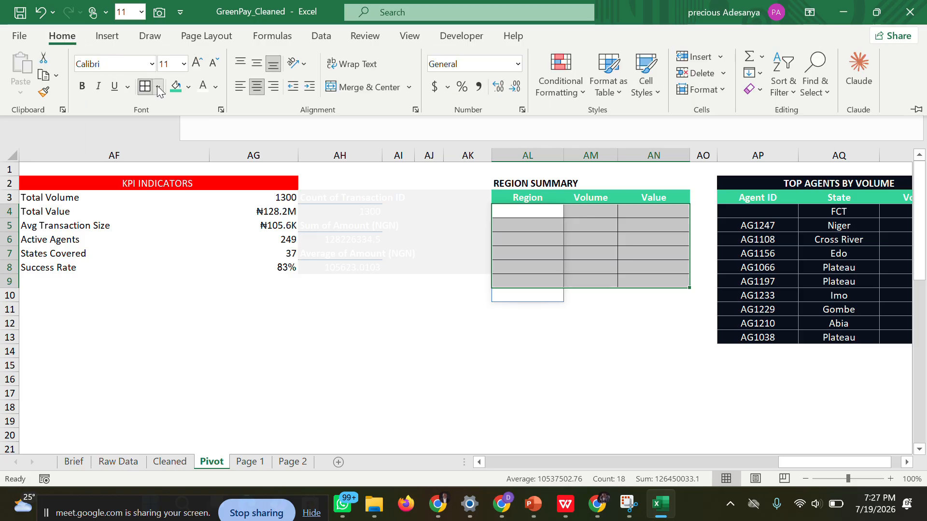
left_click(157, 87)
scroll(241, 328, "down", 3)
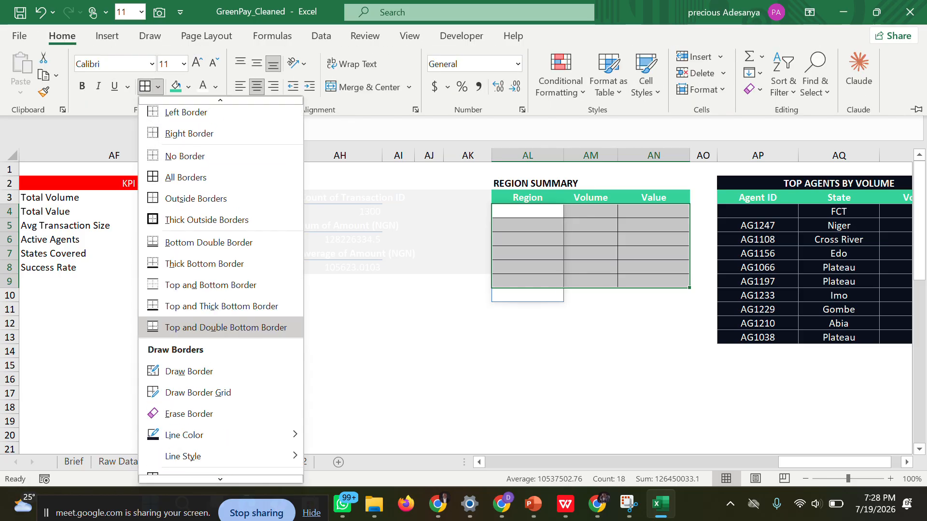
mouse_move(253, 424)
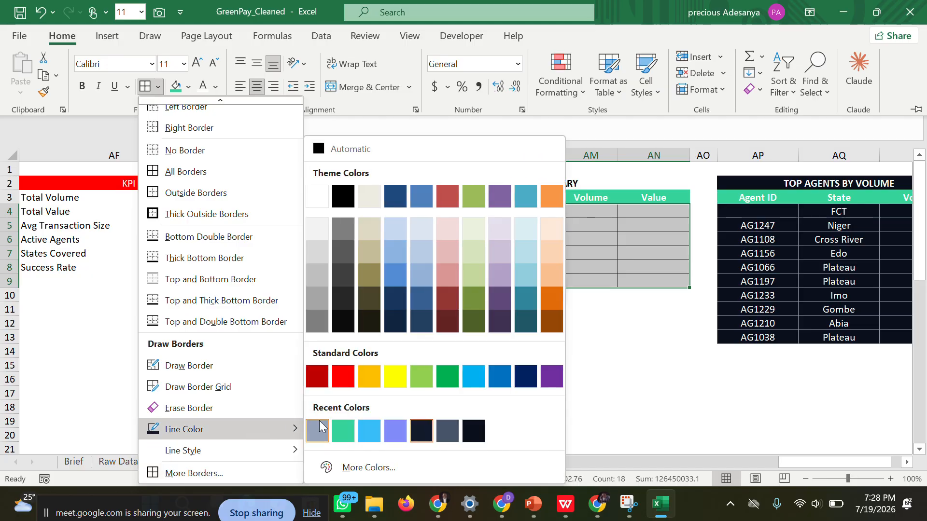
left_click(418, 428)
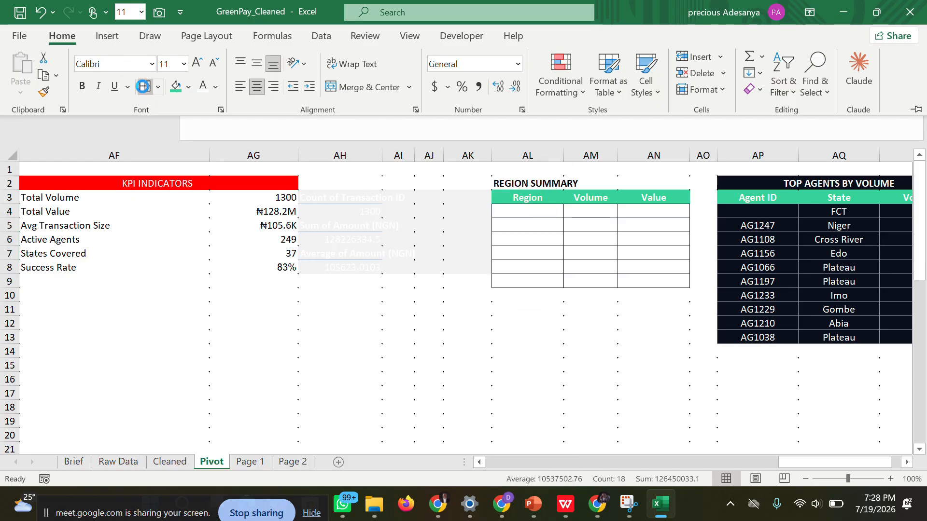
left_click(144, 86)
key("ctrl+F1")
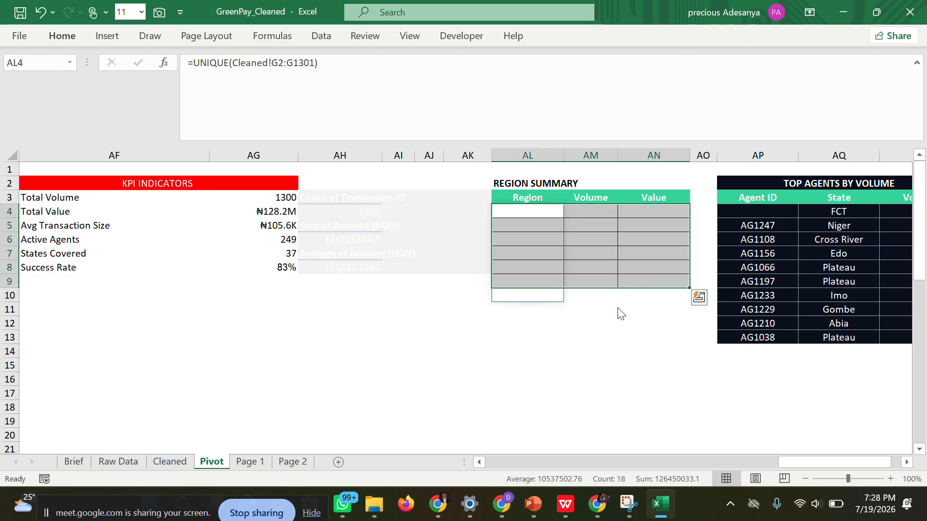
left_click(617, 308)
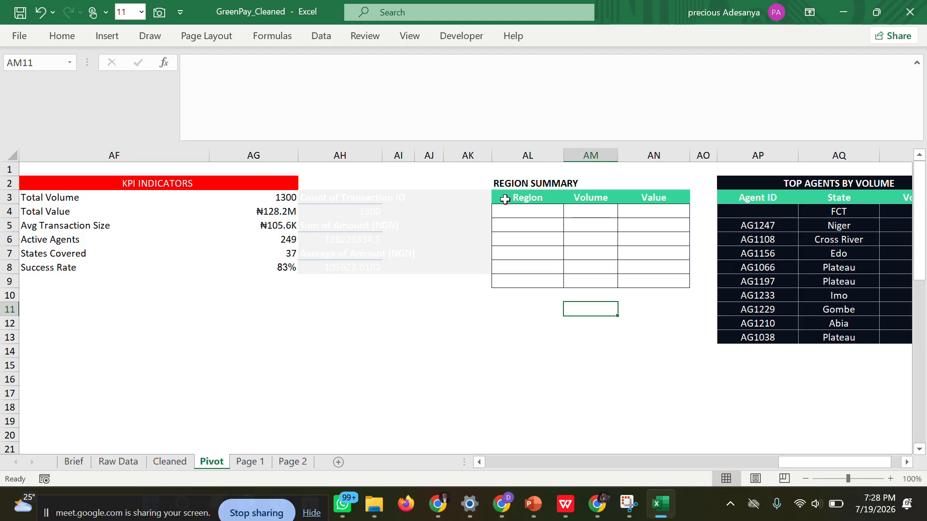
Capture the restyled AL3:AN9 table with the Camera tool and place the linked picture in the REGION SUMMARY card on Page 2.
left_click_drag(499, 199, 659, 283)
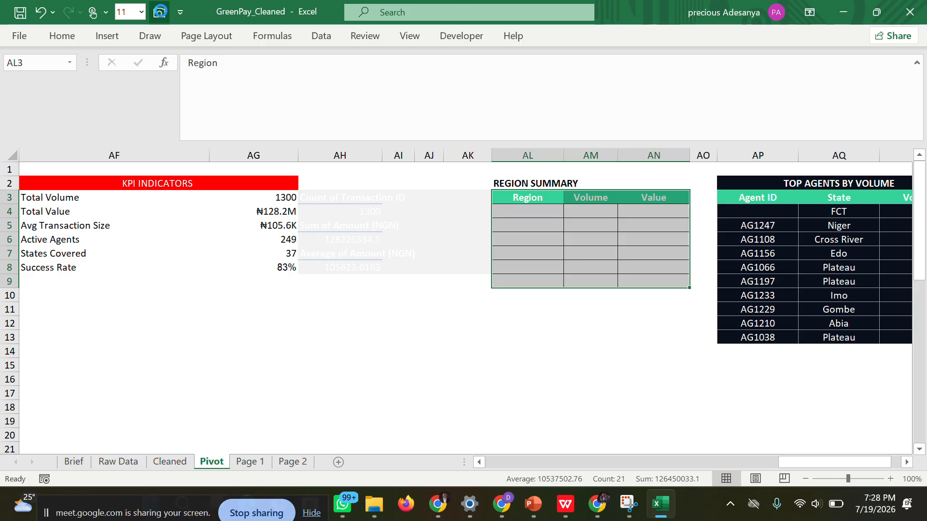
left_click(159, 12)
left_click(292, 462)
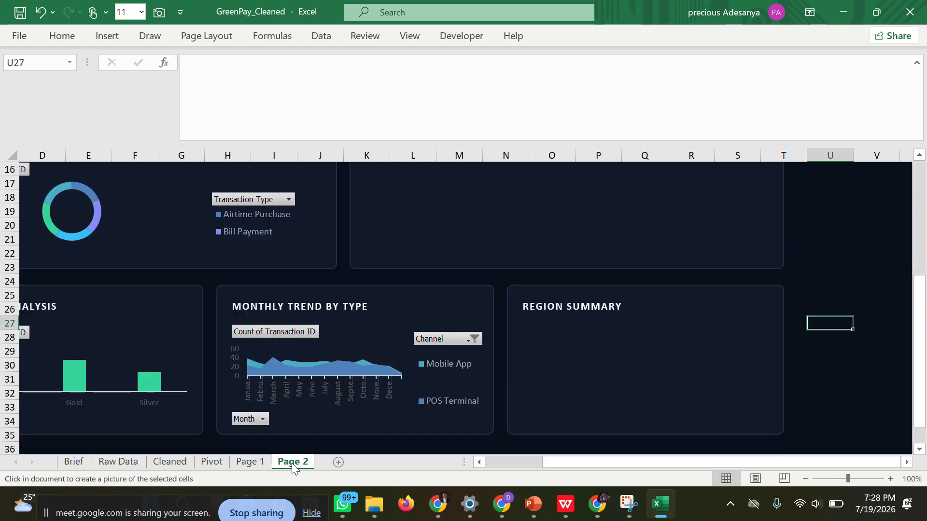
left_click_drag(526, 327, 768, 372)
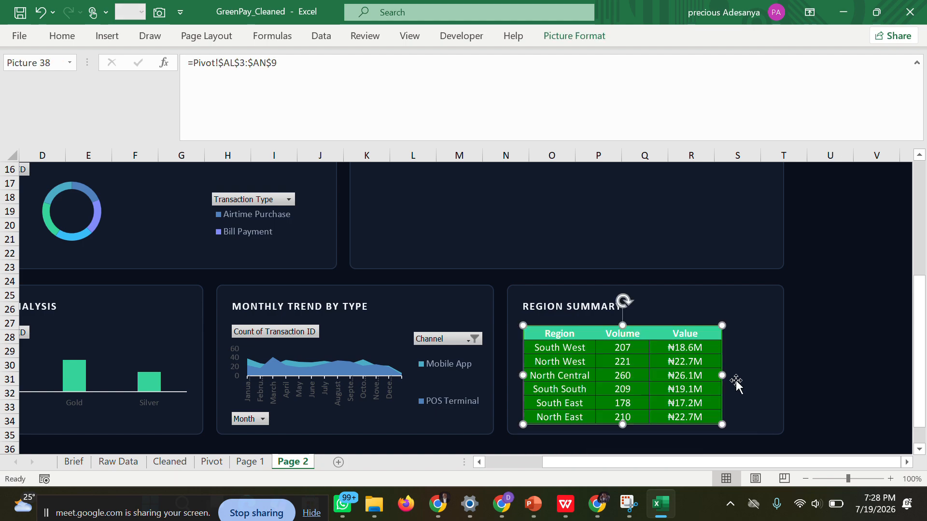
Stretch the new region table picture on both sides and slightly downward to fill its card.
left_click_drag(722, 376, 776, 376)
left_click_drag(650, 422, 650, 429)
left_click_drag(522, 378, 511, 378)
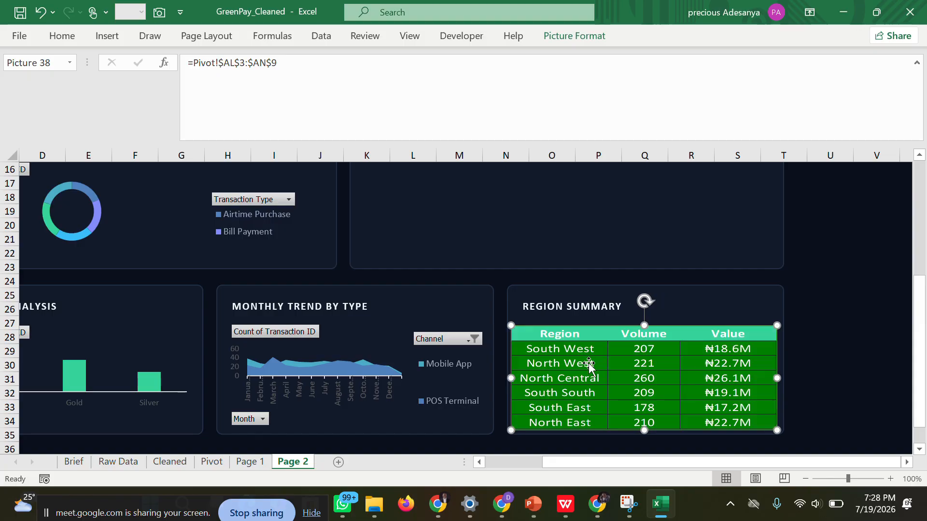
Set the new region summary picture to No fill in its picture formatting, and close the formatting options.
right_click(618, 351)
left_click(668, 340)
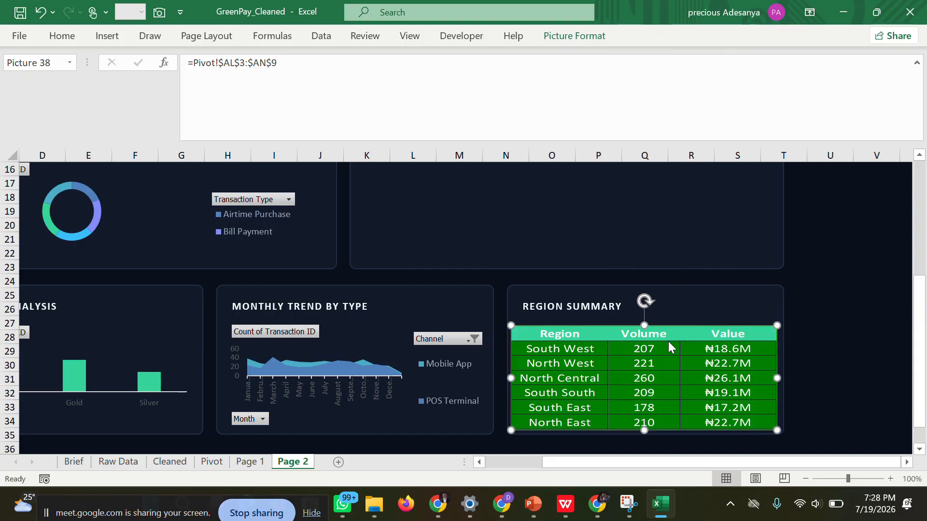
left_click(767, 191)
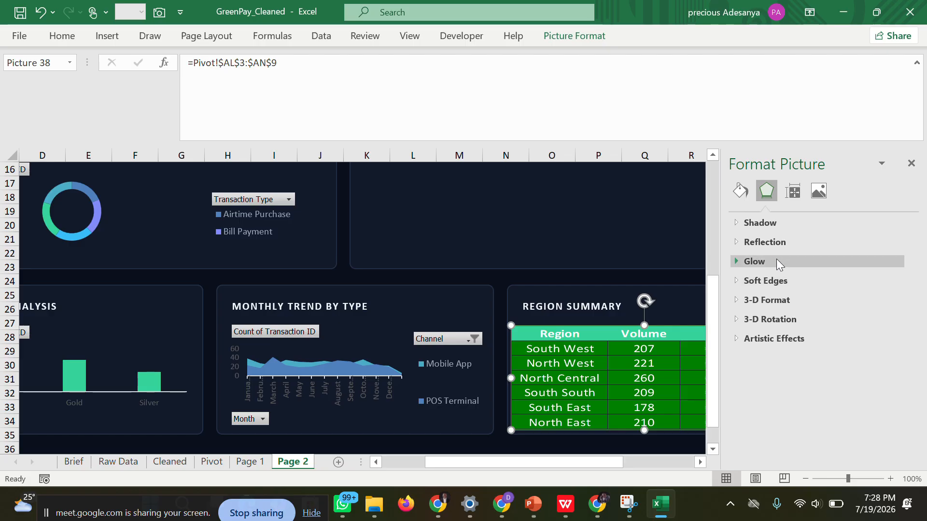
left_click(738, 193)
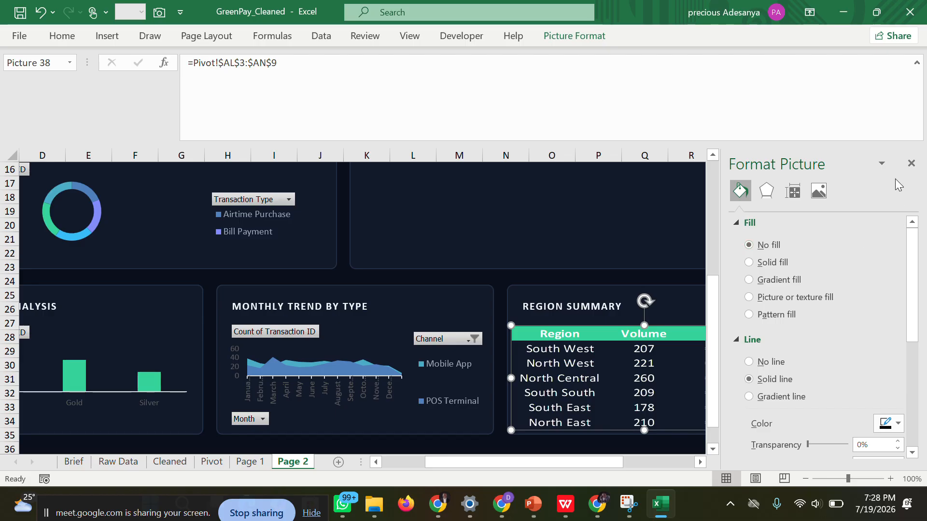
left_click(910, 163)
left_click(870, 325)
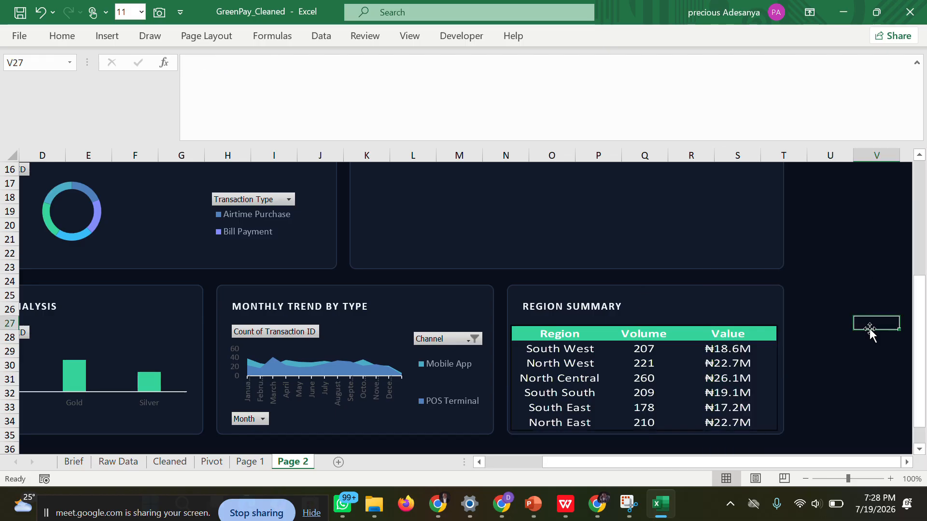
Move the region summary picture slightly upward within its card, closer to the REGION SUMMARY title.
left_click_drag(693, 334, 693, 328)
left_click(836, 340)
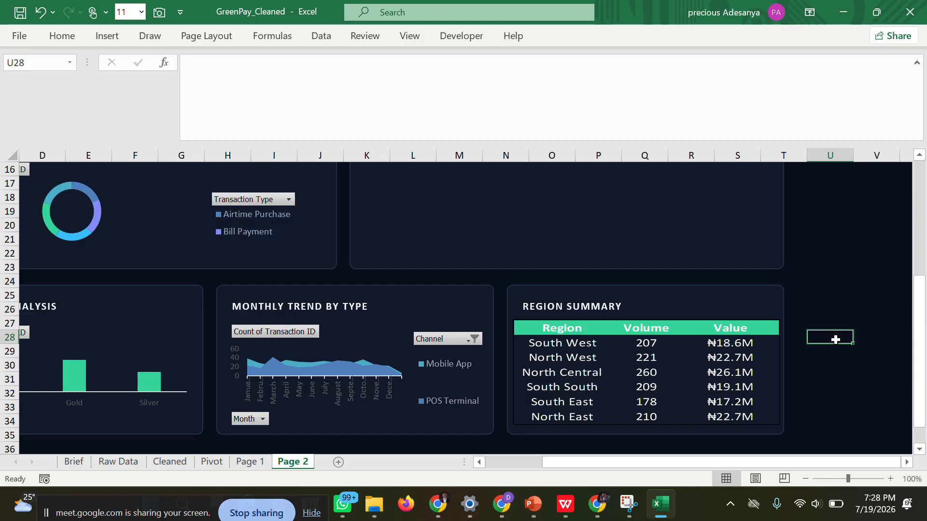
left_click(766, 357)
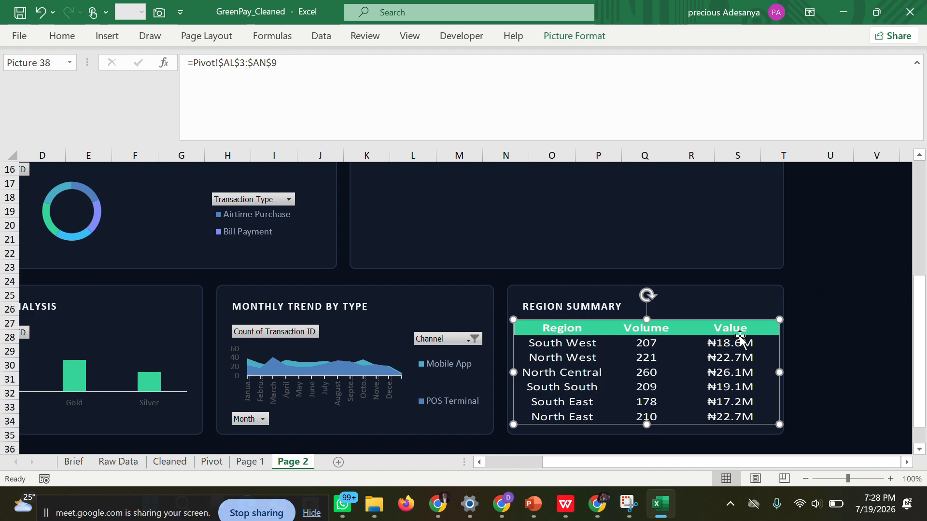
left_click(829, 238)
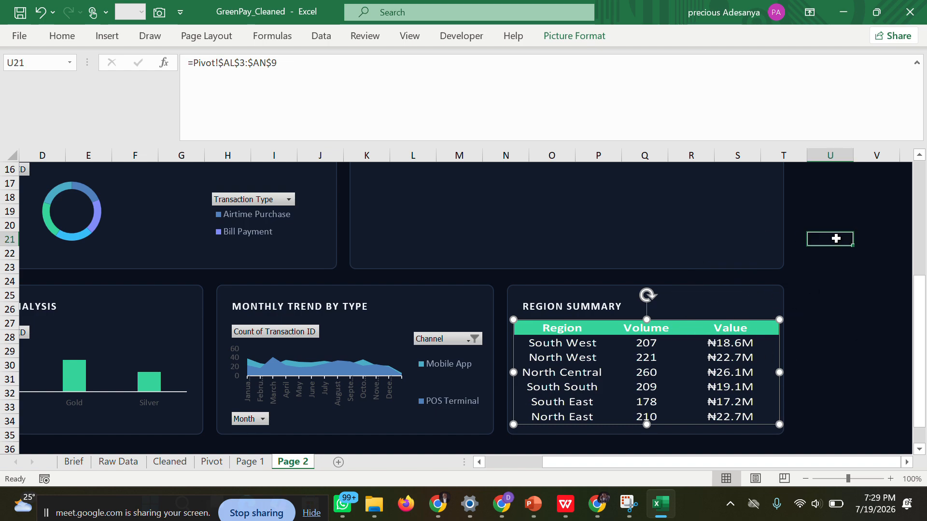
Switch to the dashboard PDF in WPS to examine the page 2 channel performance design, and return to the Excel workbook.
left_click_drag(922, 327, 920, 236)
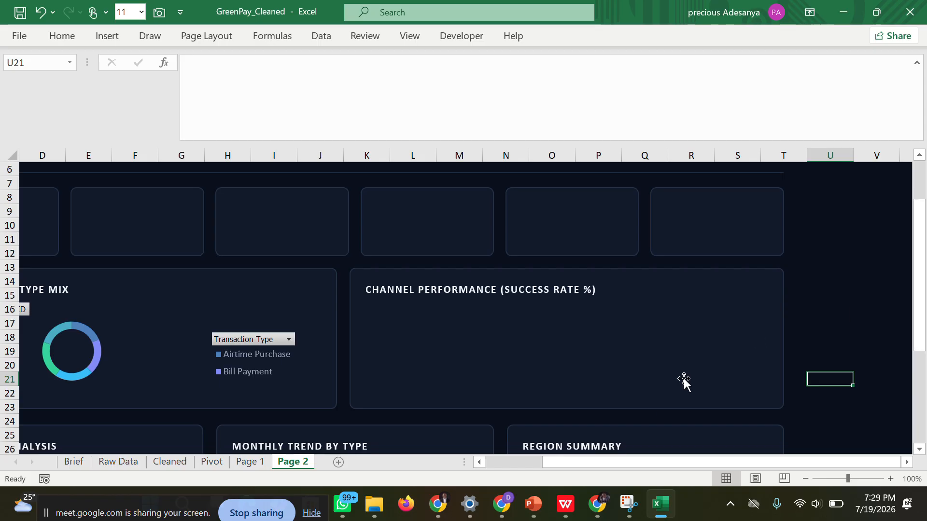
left_click(565, 503)
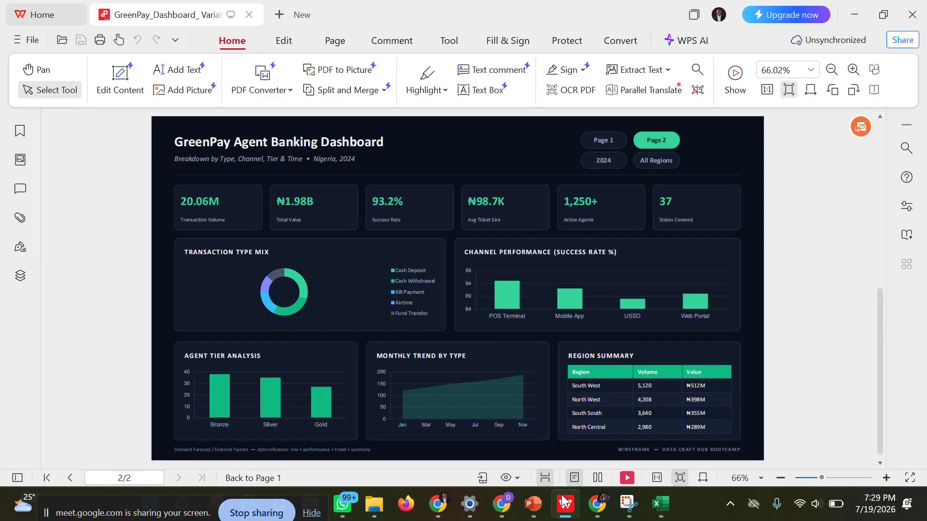
mouse_move(527, 503)
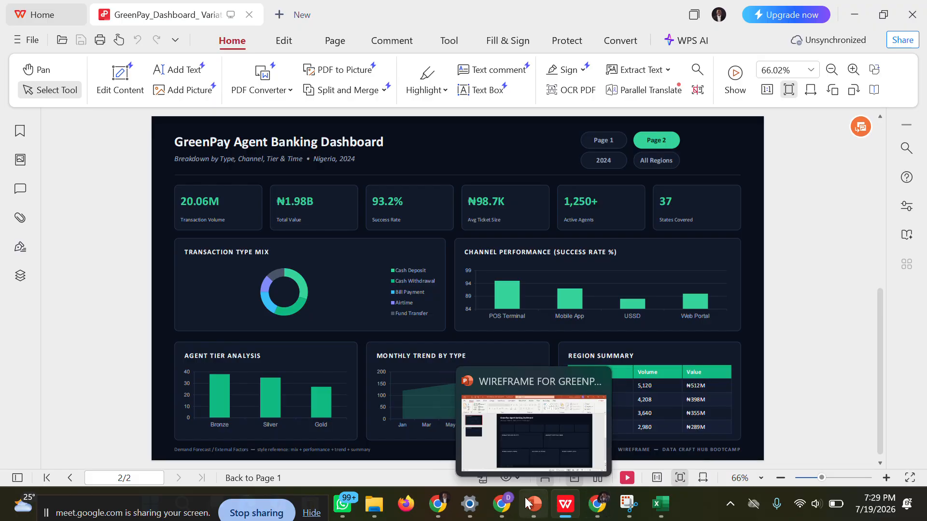
mouse_move(654, 510)
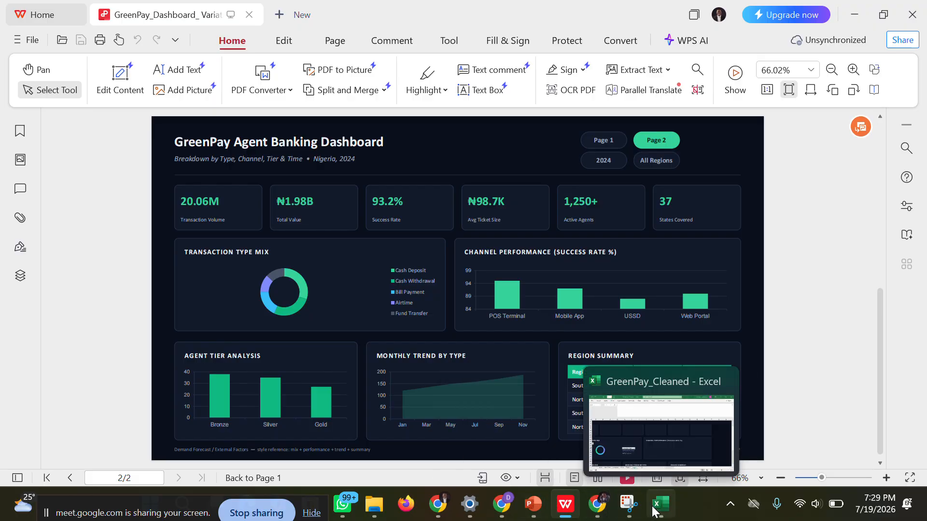
left_click(630, 449)
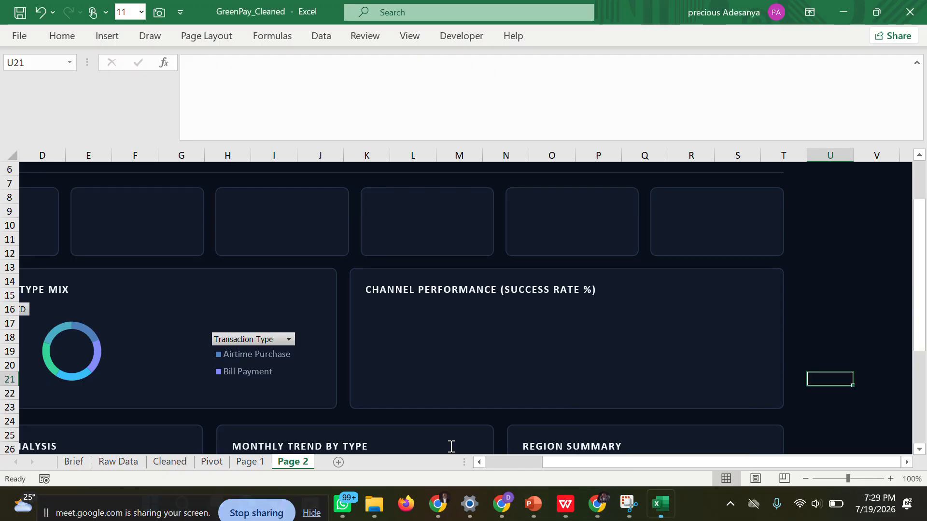
Insert a Clustered Column PivotChart from the channel counts in Q3:R6 on the Pivot sheet, checking the chart style against the dashboard PDF.
left_click(212, 462)
scroll(463, 299, "left", 10)
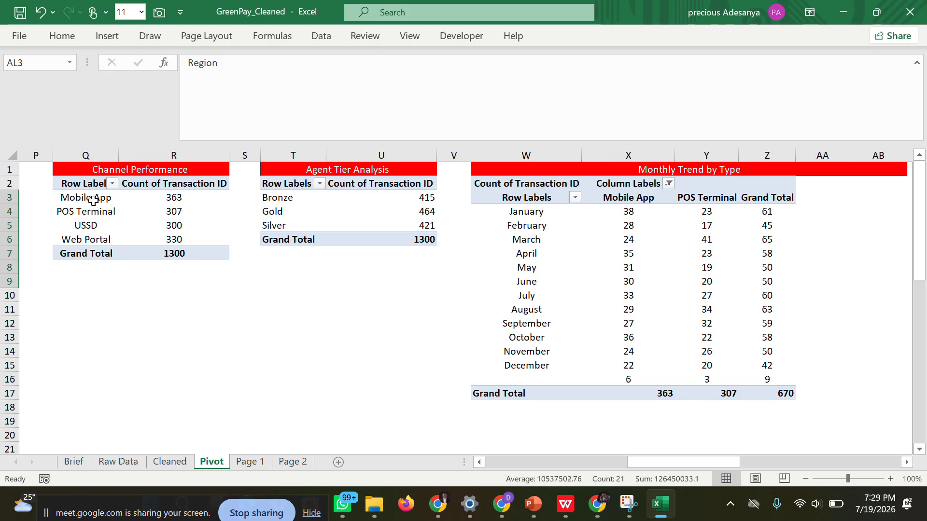
left_click_drag(93, 200, 175, 233)
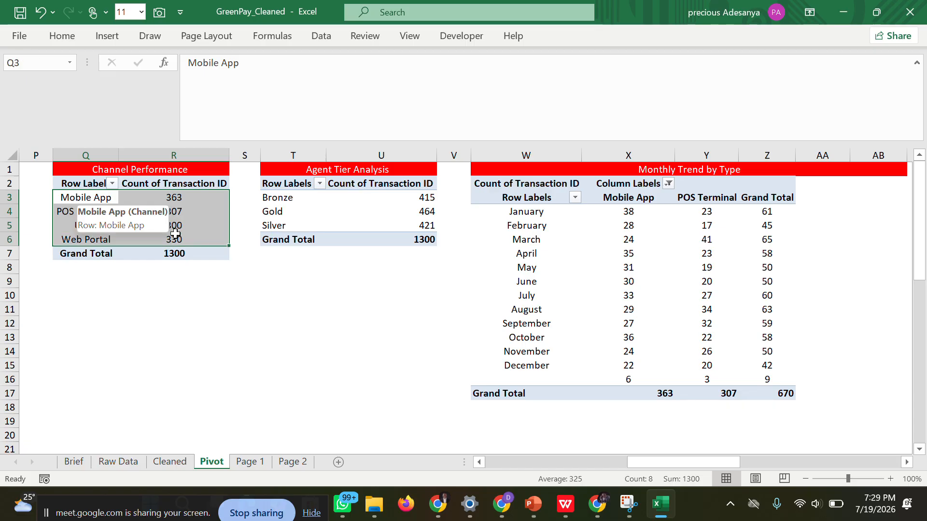
left_click(99, 40)
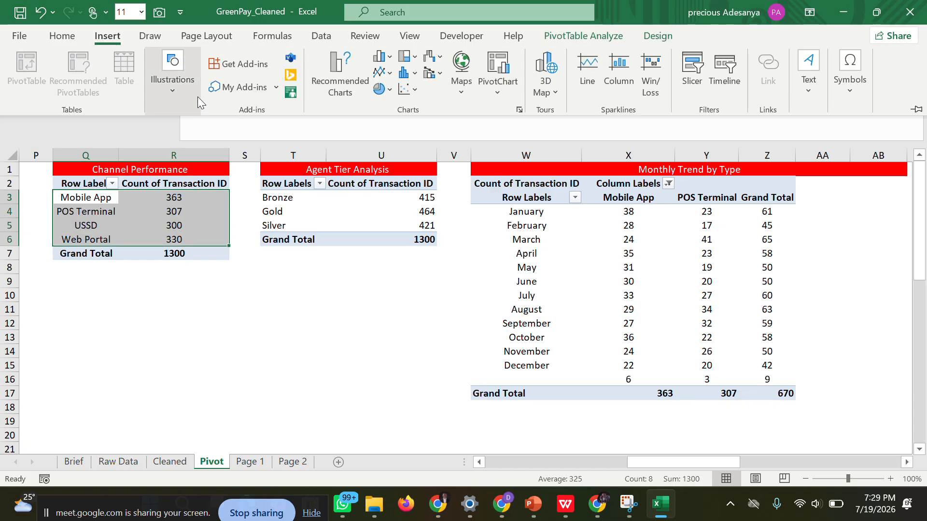
left_click(326, 86)
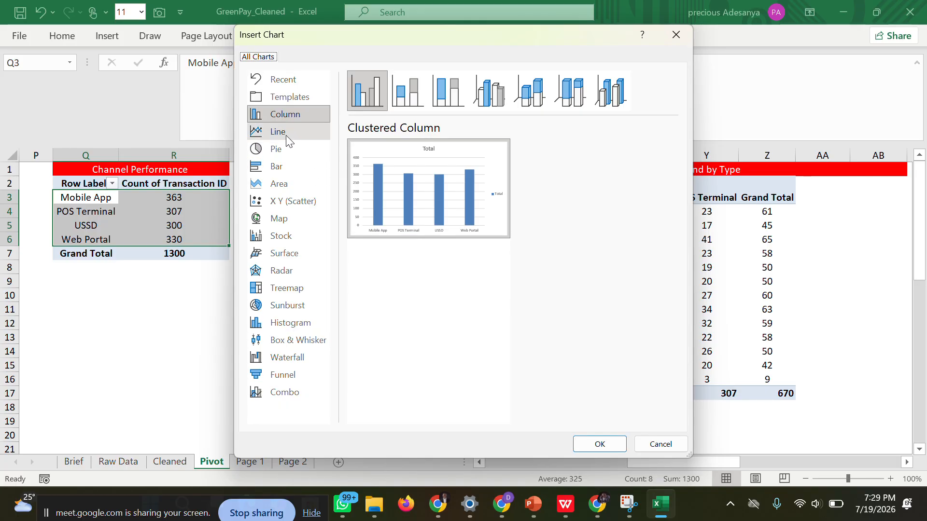
left_click(284, 167)
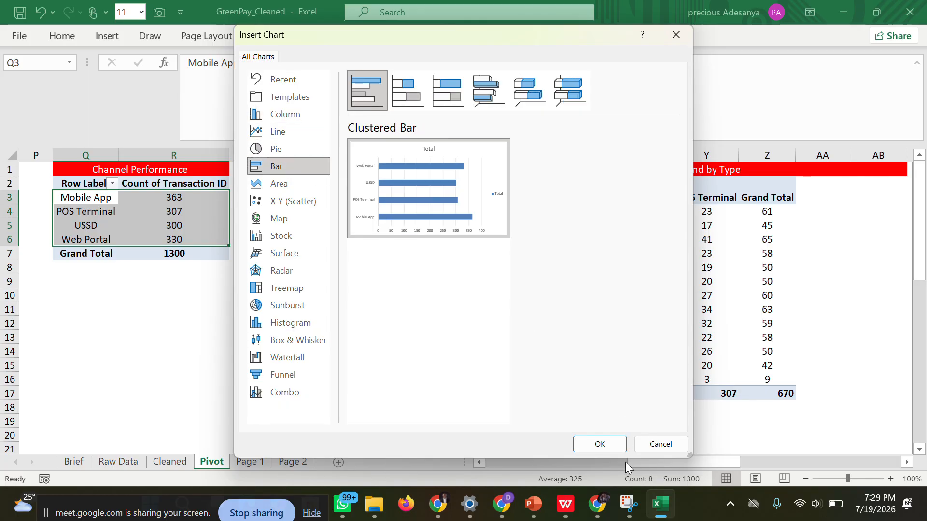
left_click(567, 467)
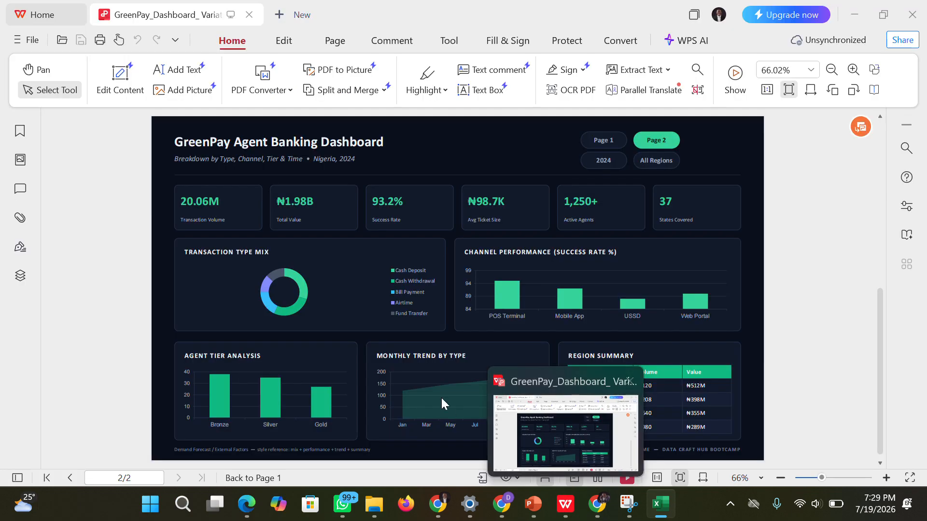
left_click(298, 121)
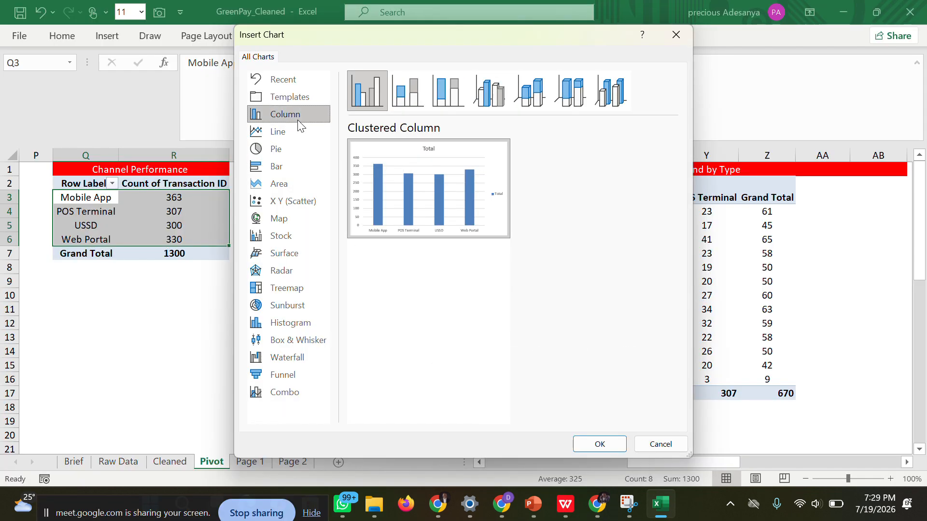
left_click(600, 444)
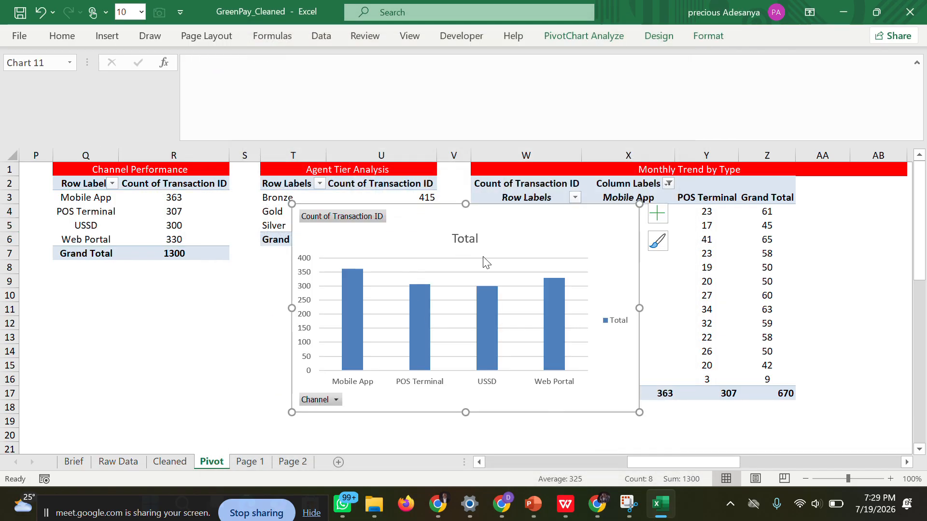
Delete the Total title from the new channel chart and reduce the chart's height from its upper edge.
left_click(464, 237)
double_click(461, 236)
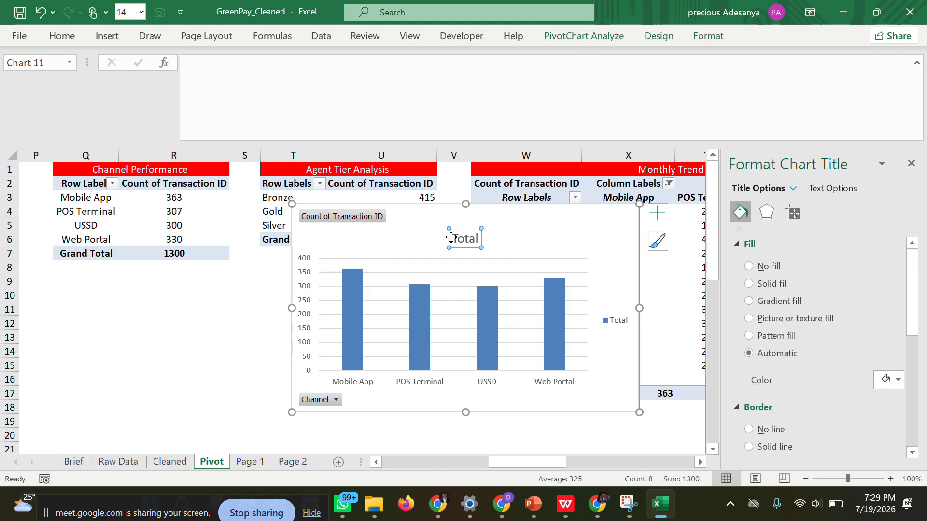
left_click_drag(452, 238, 489, 240)
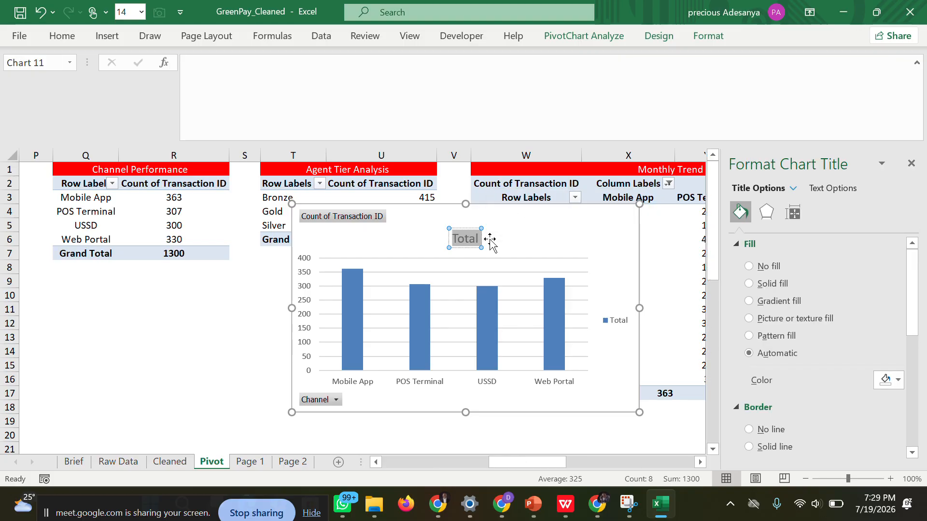
key("Delete")
left_click(227, 280)
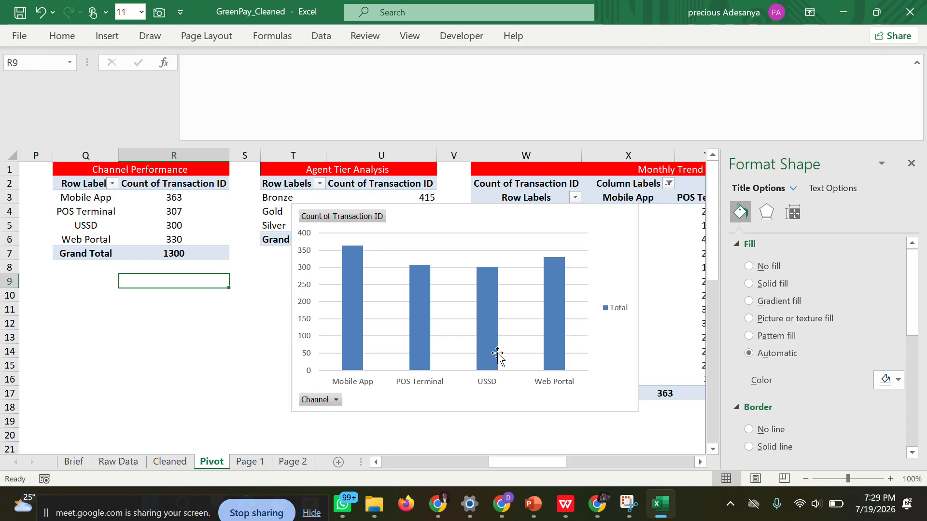
left_click(481, 212)
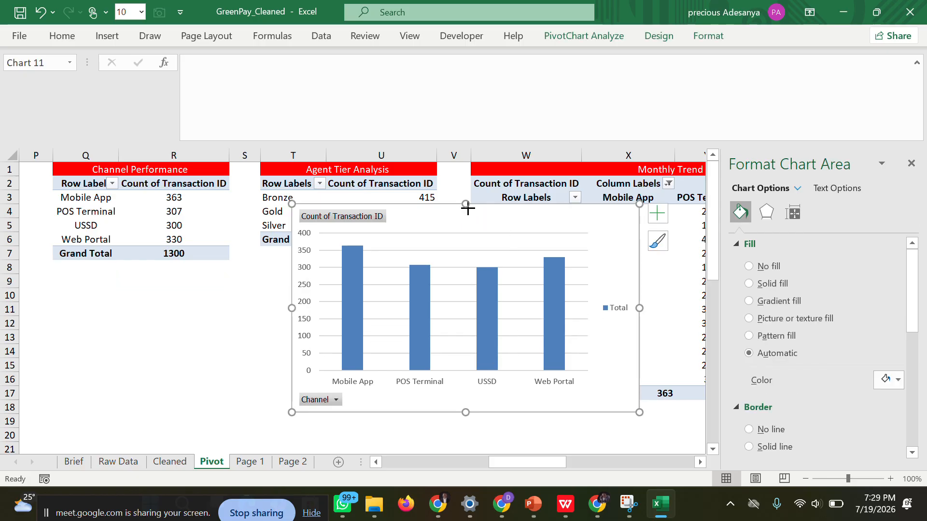
left_click_drag(465, 204, 465, 267)
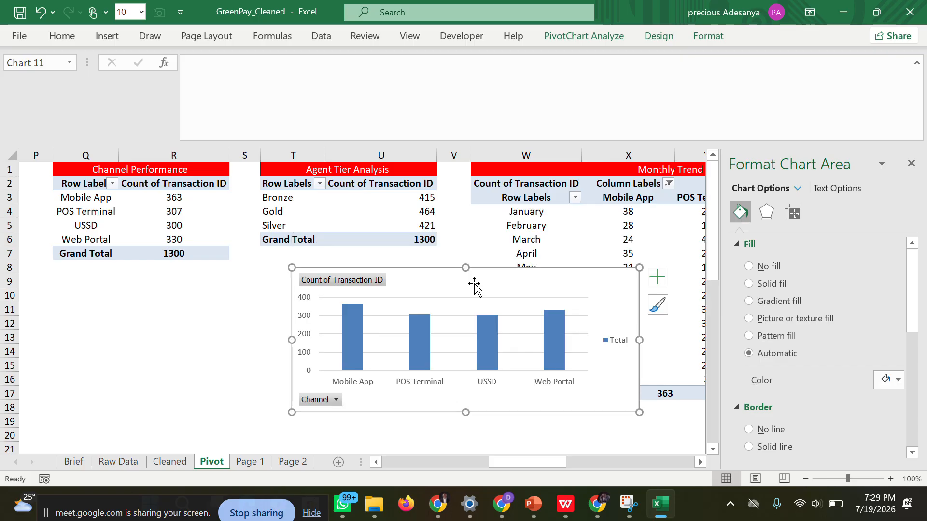
Copy the channel chart to the Page 2 sheet and fit it in height inside the CHANNEL PERFORMANCE card.
right_click(478, 291)
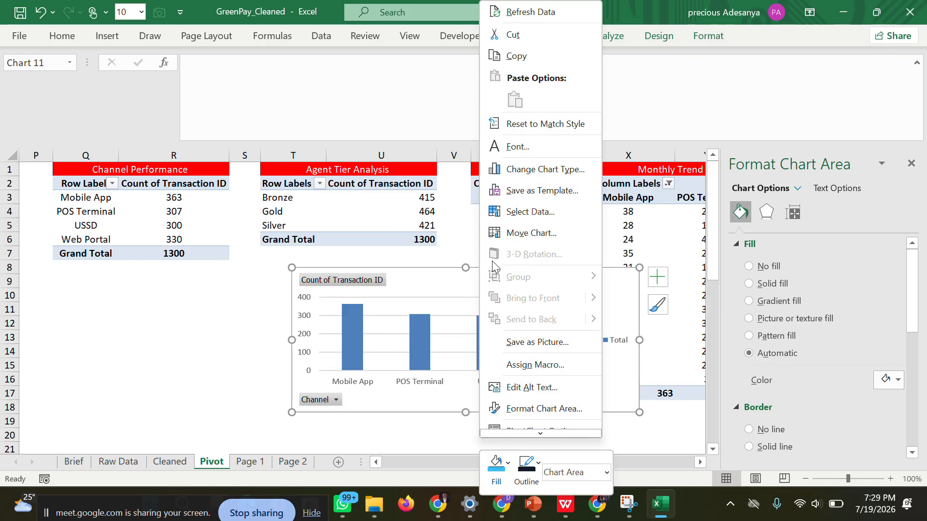
left_click(519, 58)
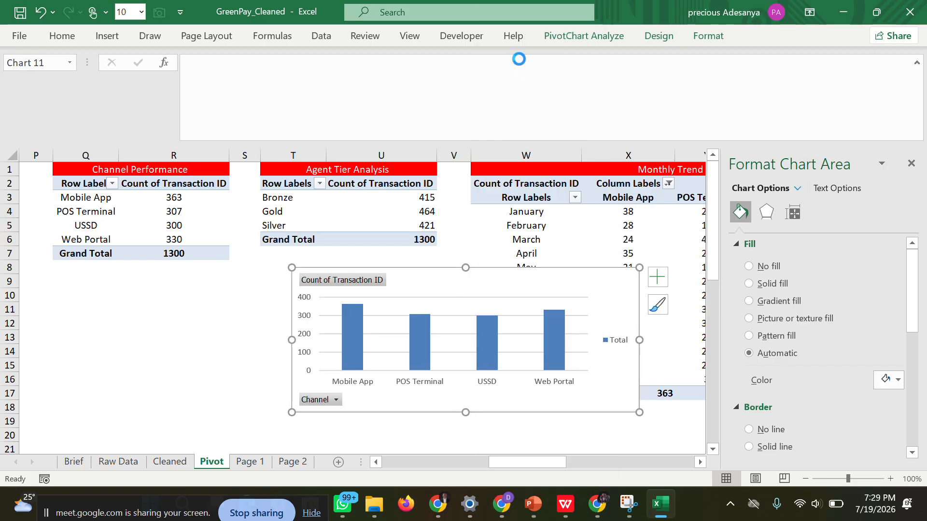
left_click(293, 461)
key("ctrl+v")
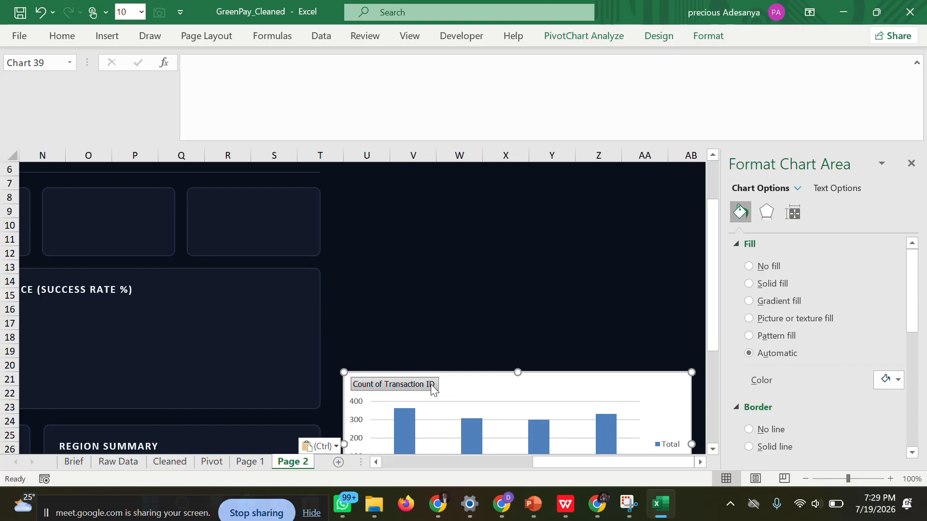
left_click_drag(477, 390, 192, 316)
scroll(422, 309, "left", 4)
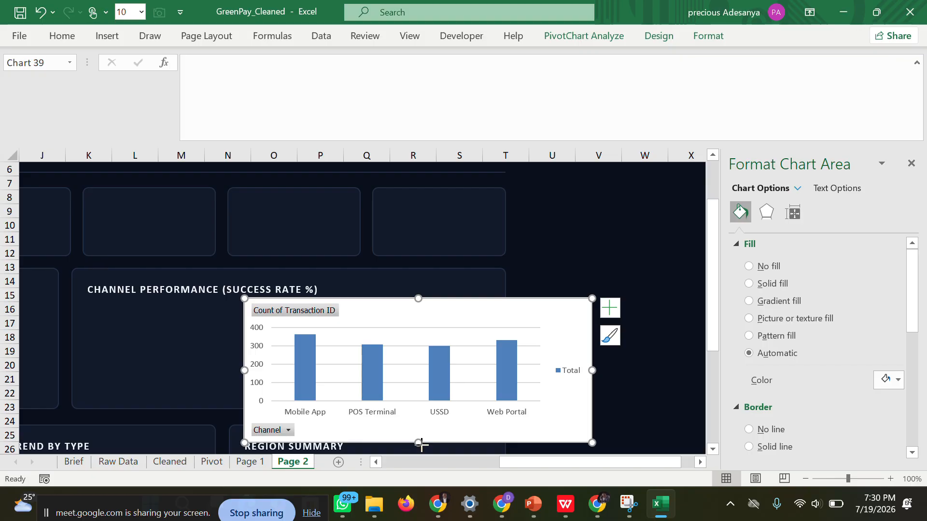
mouse_move(419, 443)
left_mouse_down()
mouse_move(420, 412)
mouse_move(262, 403)
left_mouse_up()
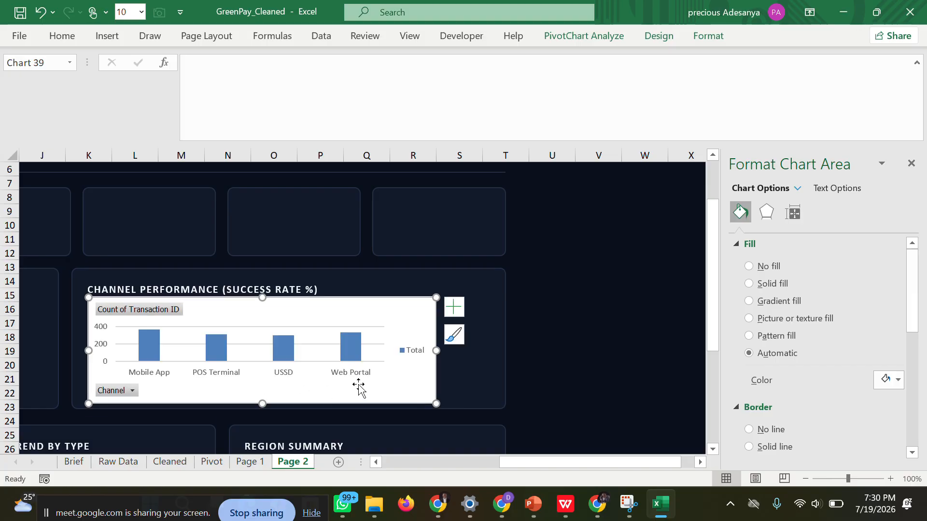
Delete the channel chart's legend and widen the chart on both sides to span its card.
left_click(419, 352)
key("Delete")
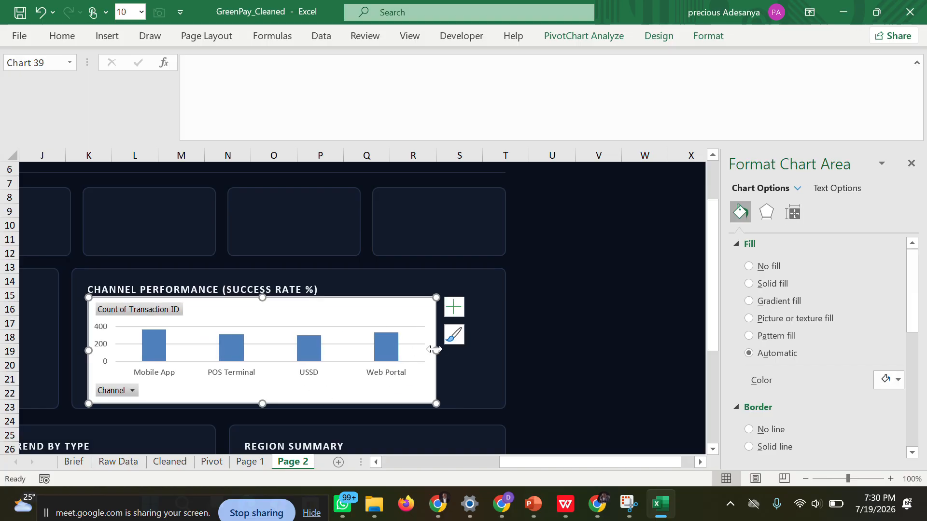
left_click_drag(434, 349, 499, 347)
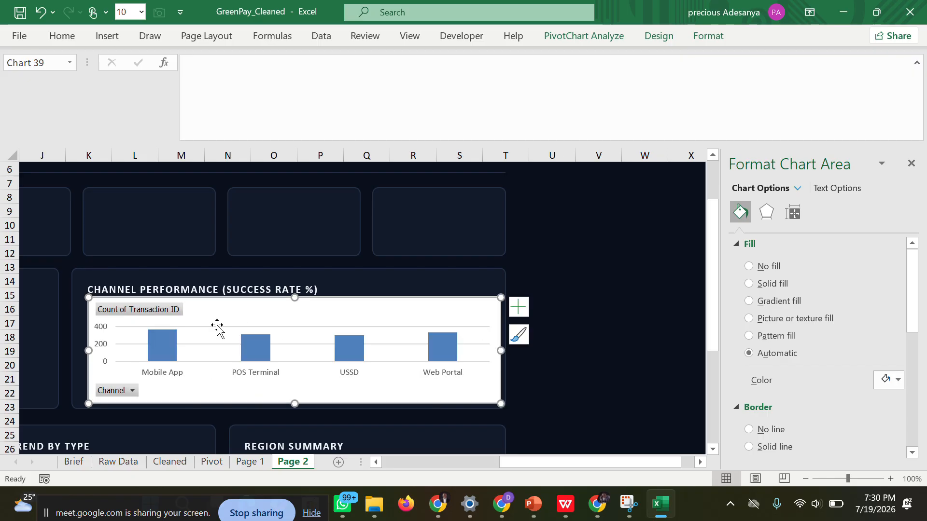
left_click_drag(87, 351, 81, 351)
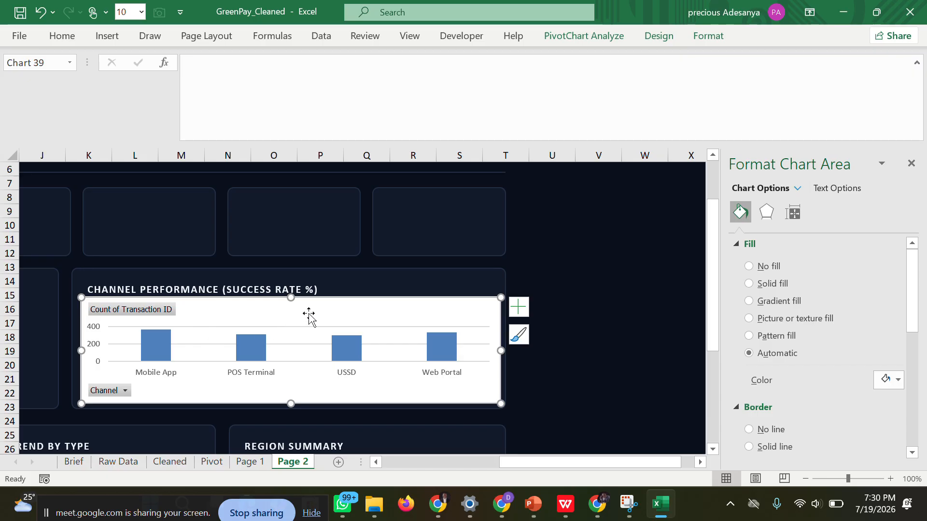
Set the channel chart's major gridlines to No line and its chart area to No fill.
left_click(297, 343)
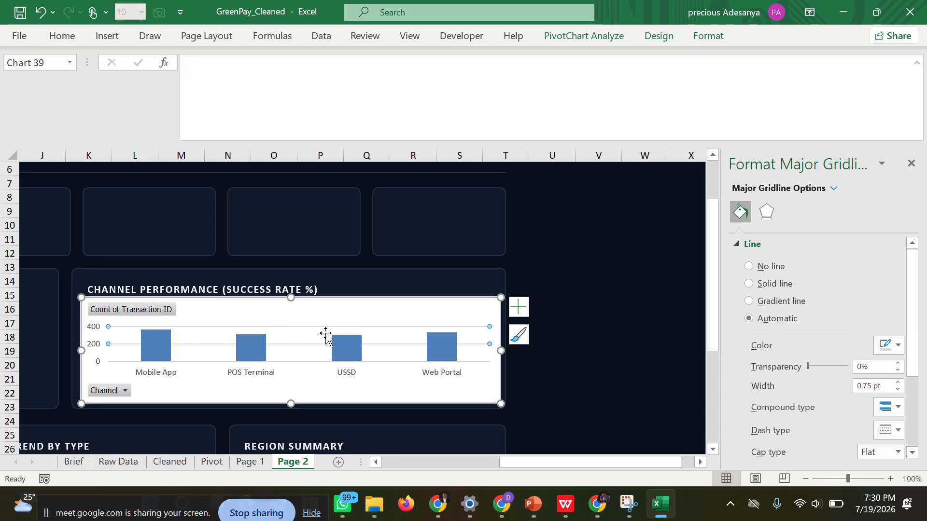
left_click(748, 266)
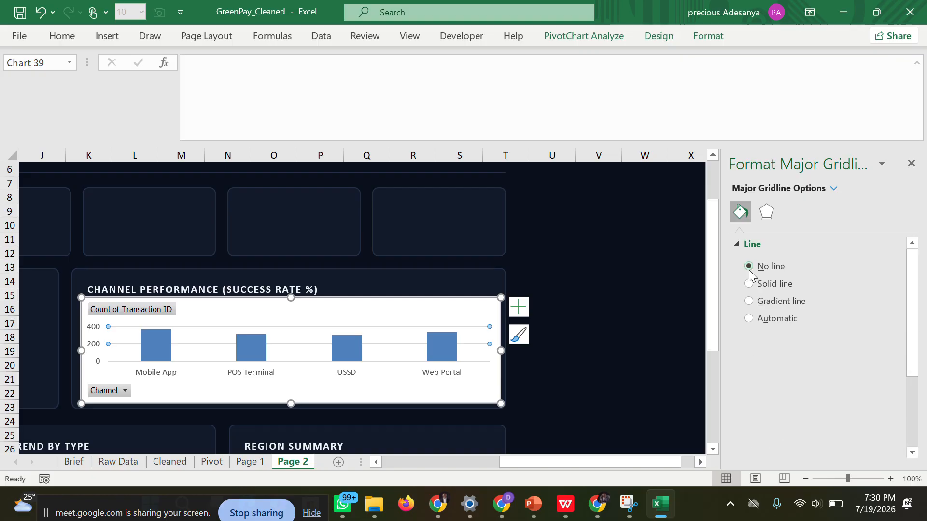
left_click(484, 319)
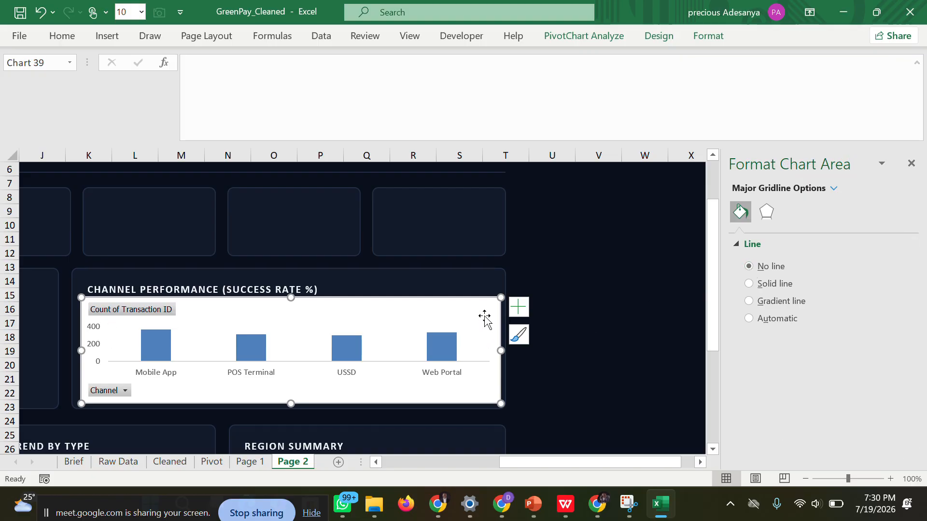
left_click(748, 266)
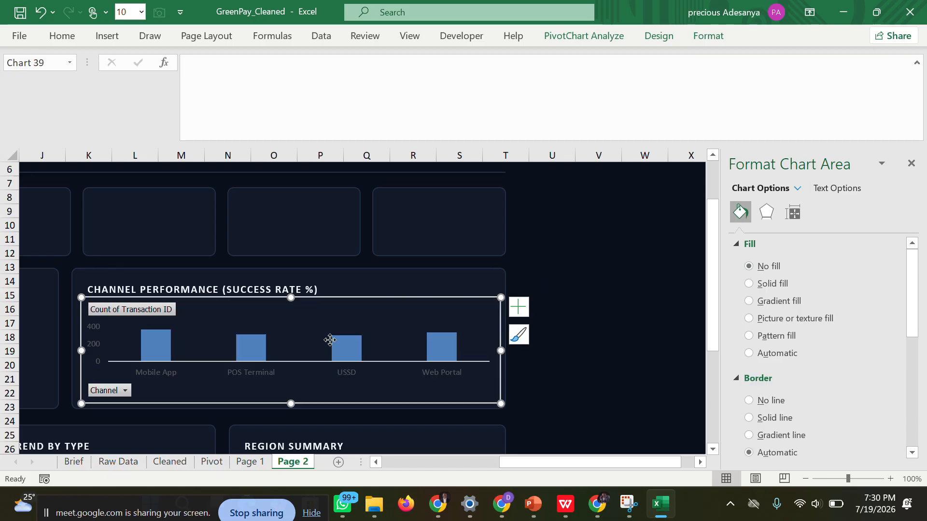
Fill the channel chart's columns with the green from the recent colors, and deselect the chart.
left_click(331, 344)
left_click(332, 346)
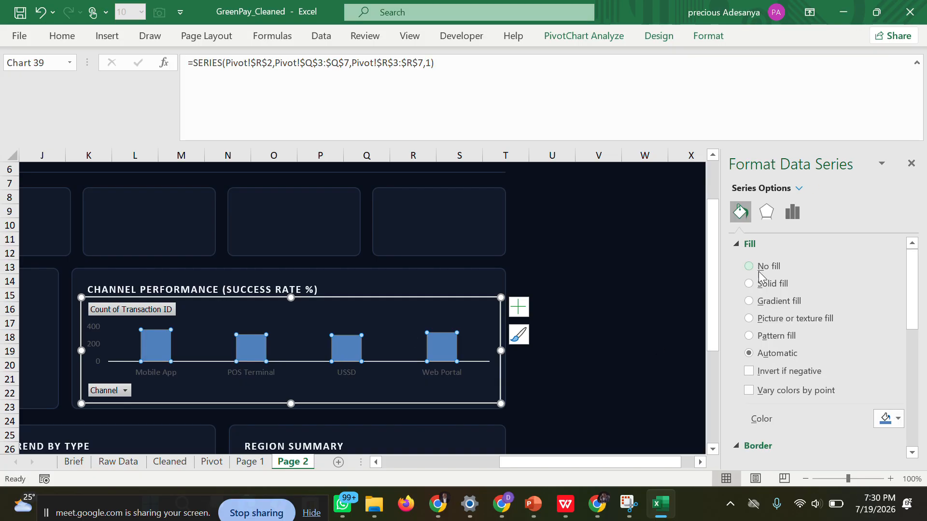
left_click(895, 424)
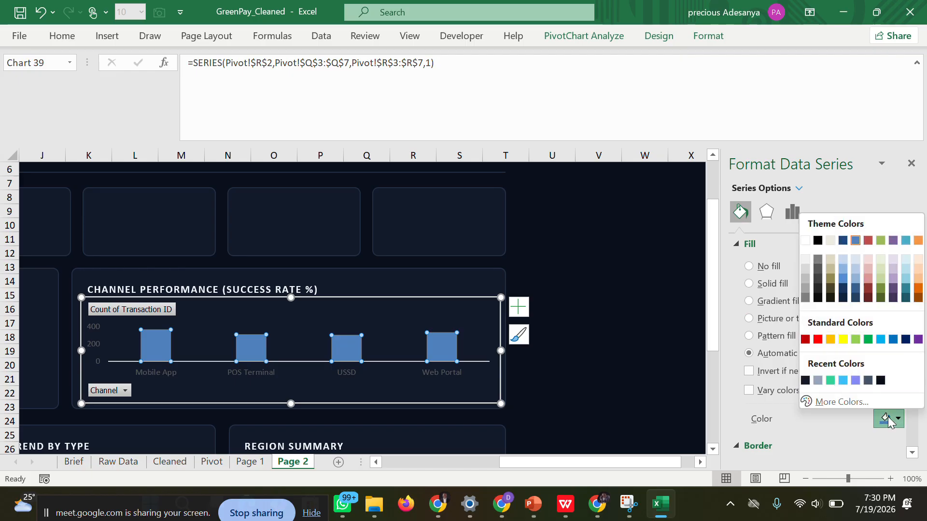
left_click(830, 381)
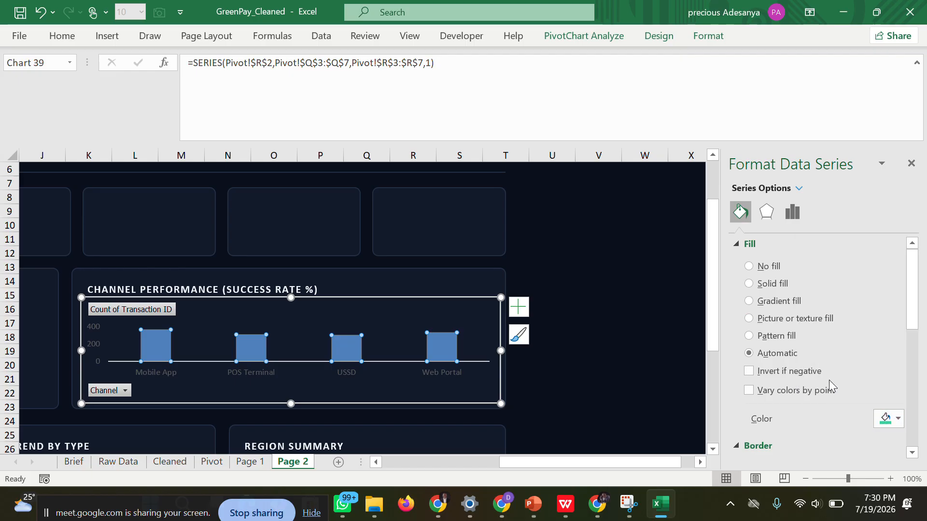
left_click(623, 339)
left_click(593, 309)
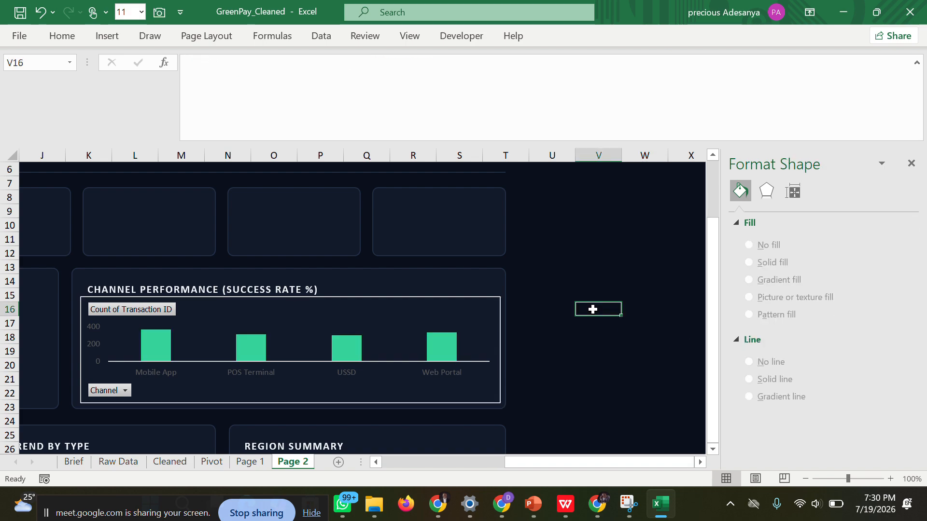
Set the channel chart area's border to No line and close the formatting options.
left_click(496, 311)
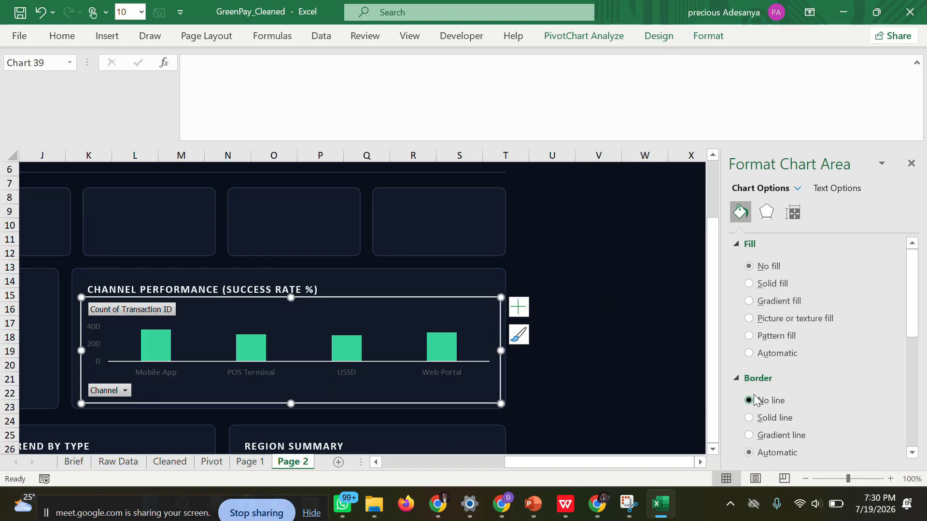
left_click(754, 399)
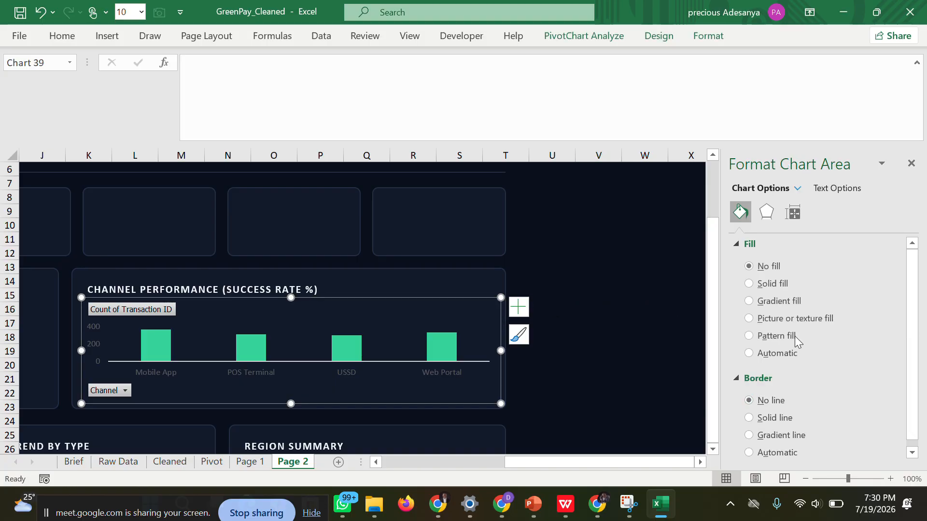
left_click(909, 165)
left_click(652, 249)
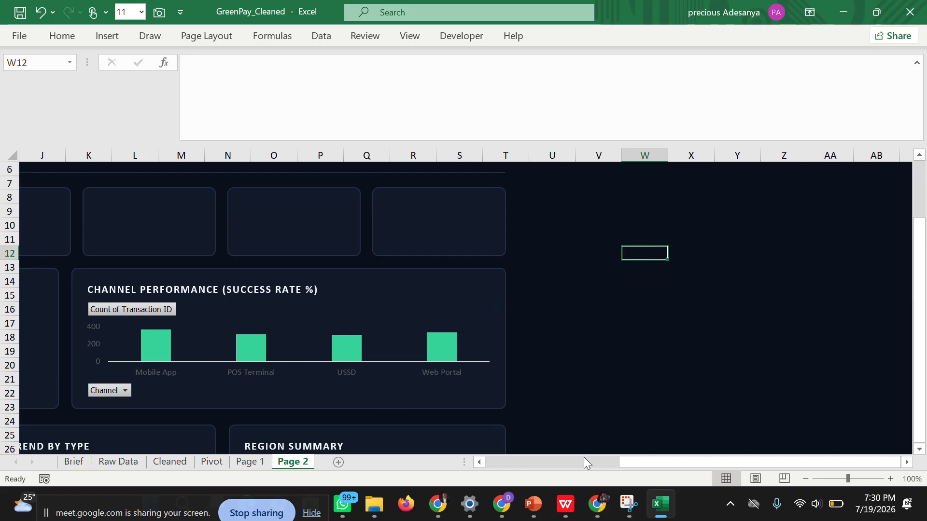
Add data labels to the channel performance chart's columns at the Inside End position, and deselect the chart.
left_click_drag(630, 463, 585, 463)
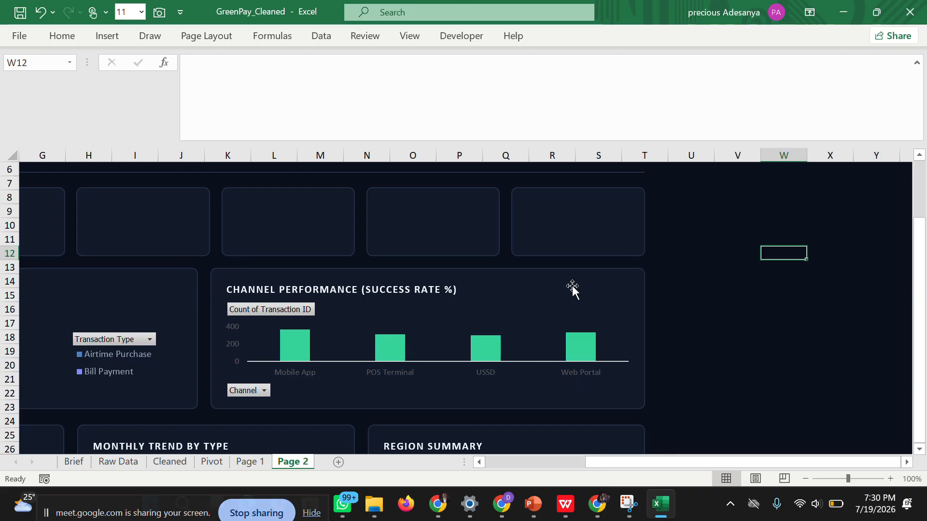
left_click(600, 290)
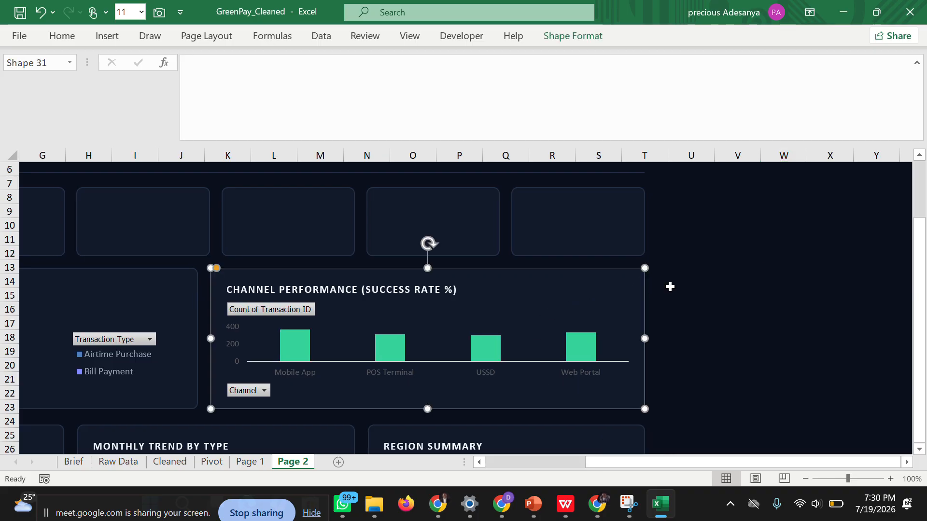
left_click(561, 347)
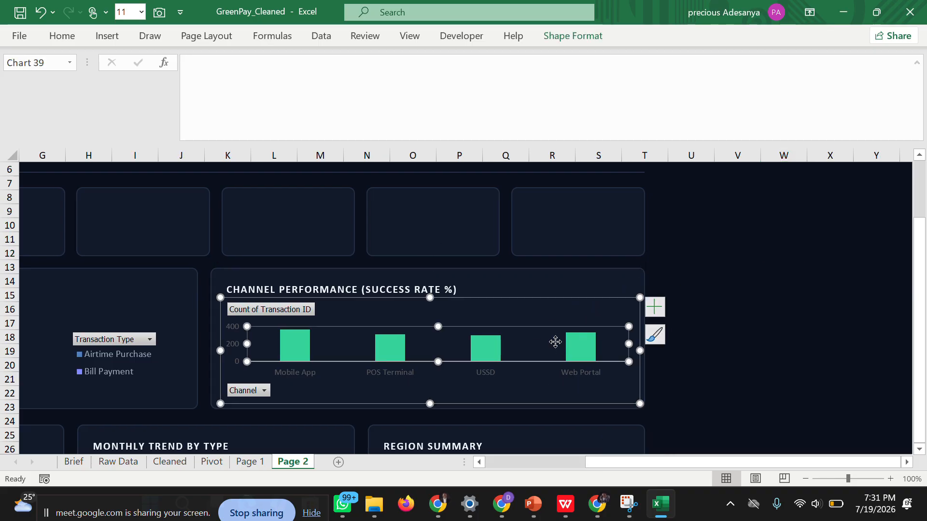
left_click(650, 311)
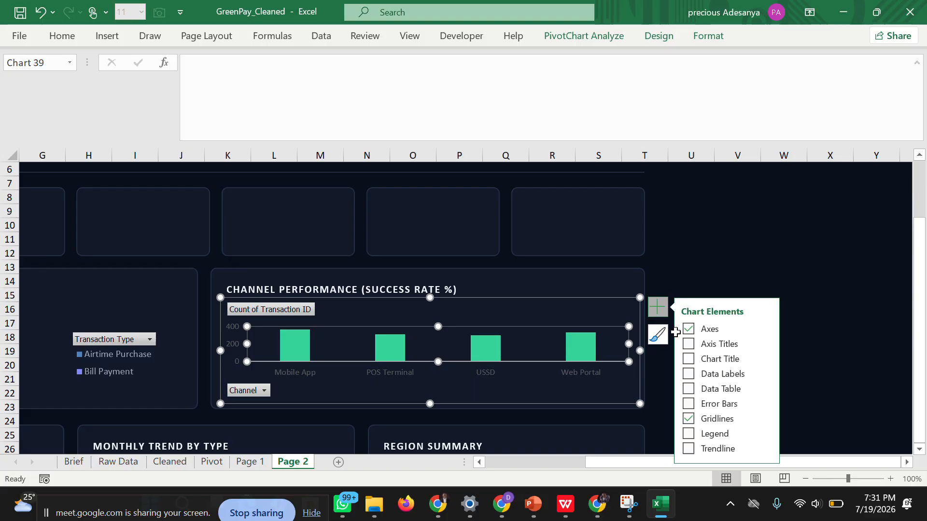
left_click(690, 379)
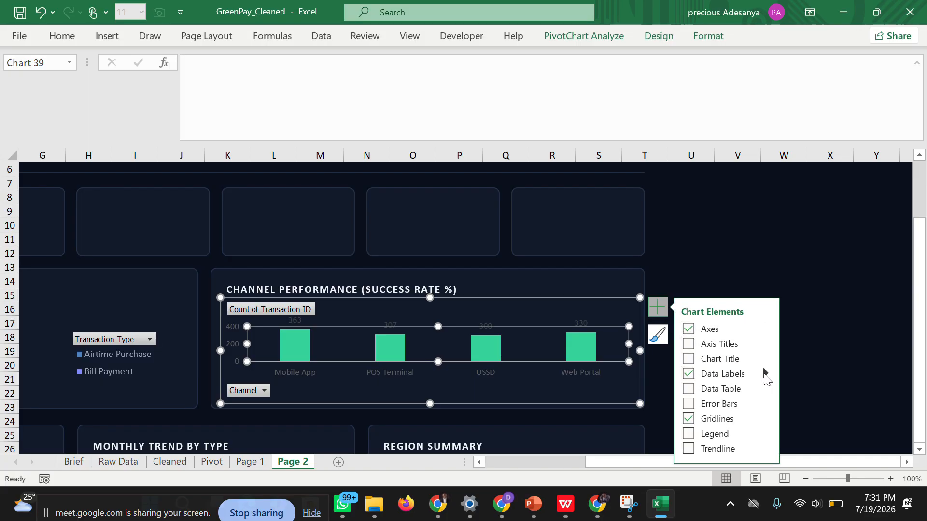
left_click(764, 374)
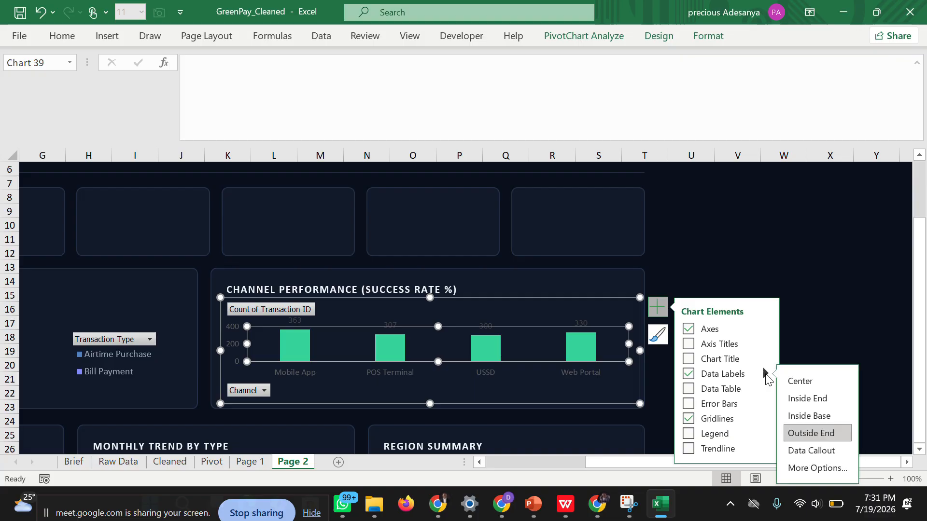
left_click(805, 399)
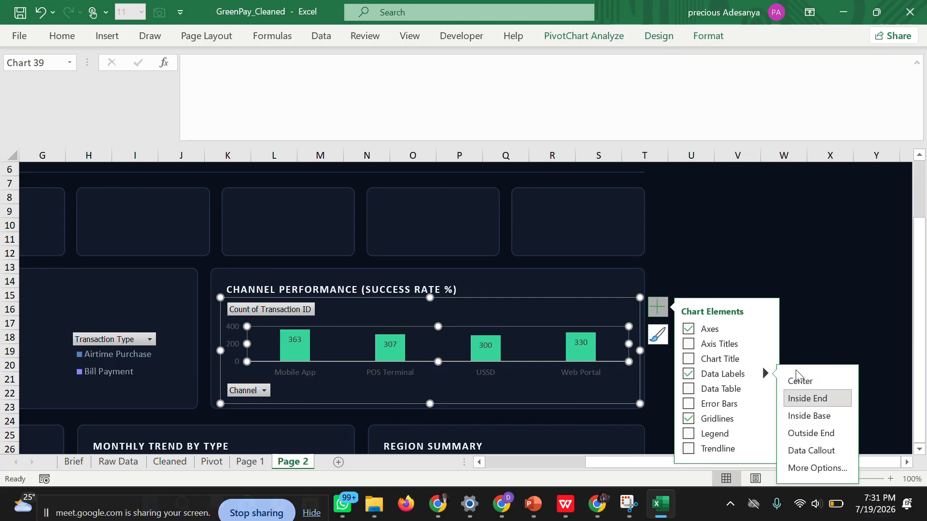
left_click(817, 251)
Return to the start of the Page 2 sheet and save the workbook.
key("ctrl+Up")
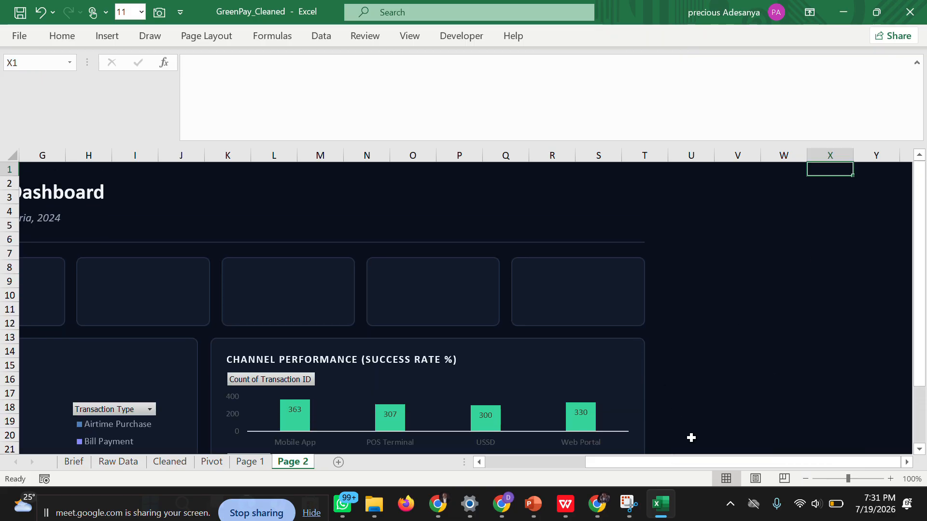
left_click_drag(700, 463, 541, 459)
left_click(15, 34)
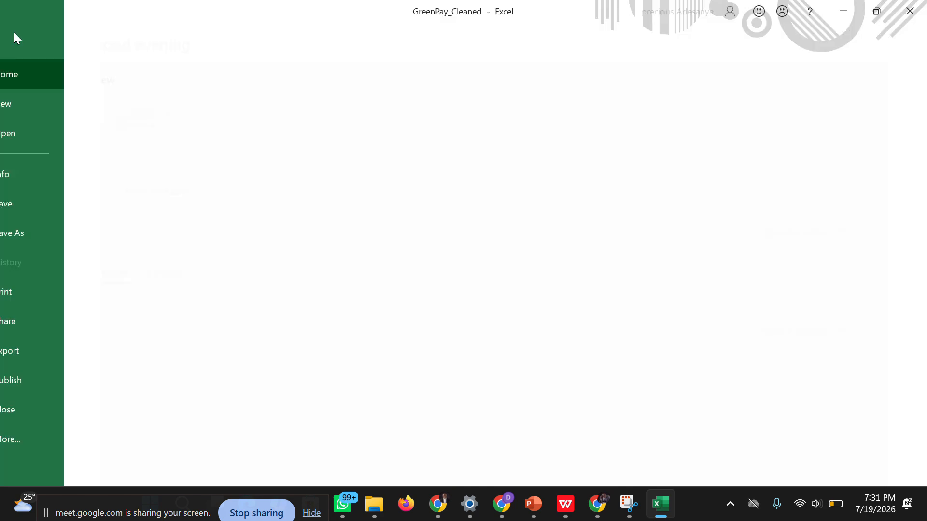
left_click(37, 202)
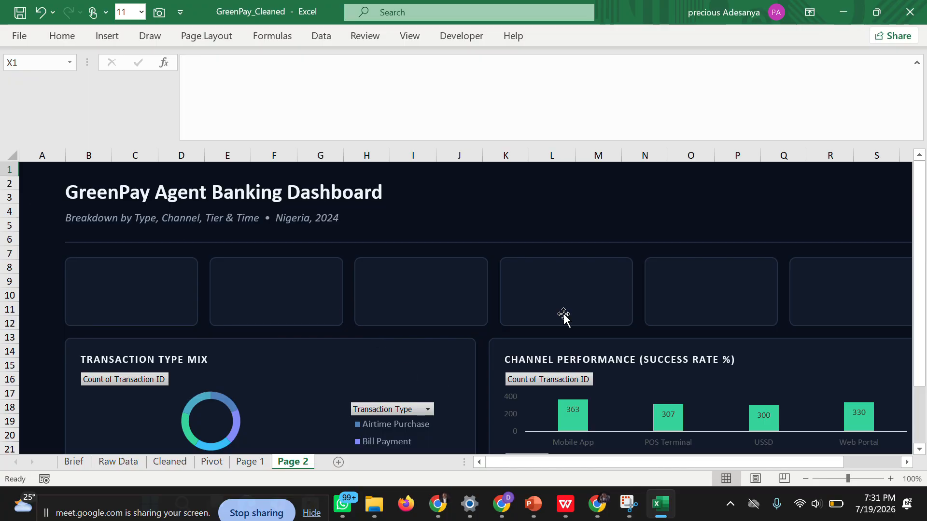
Try to duplicate the Total Value card on Page 1, and undo the copy.
left_click_drag(925, 239, 923, 391)
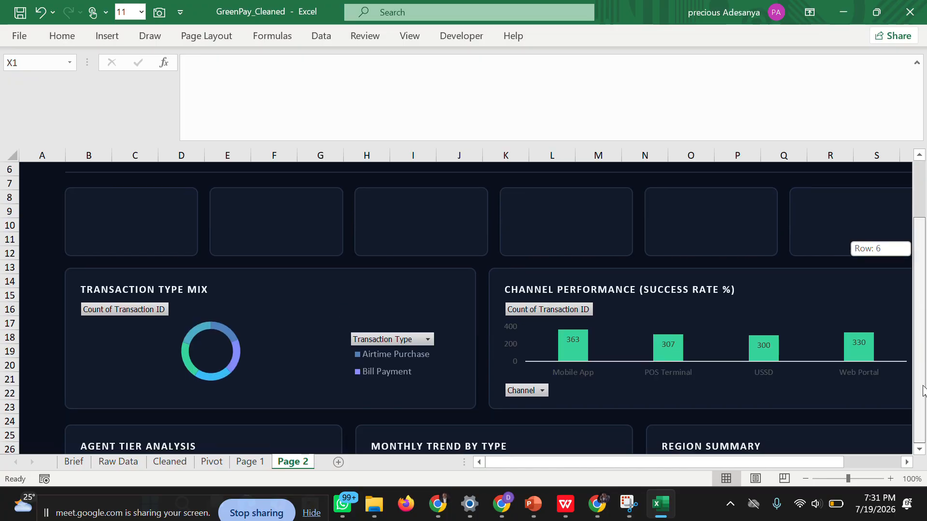
left_click_drag(923, 430, 921, 270)
left_click(147, 270)
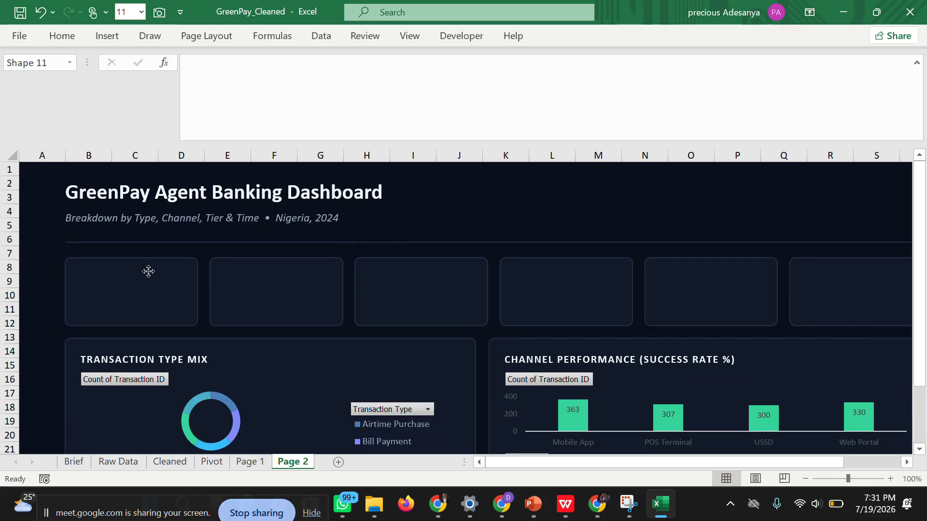
left_click(249, 462)
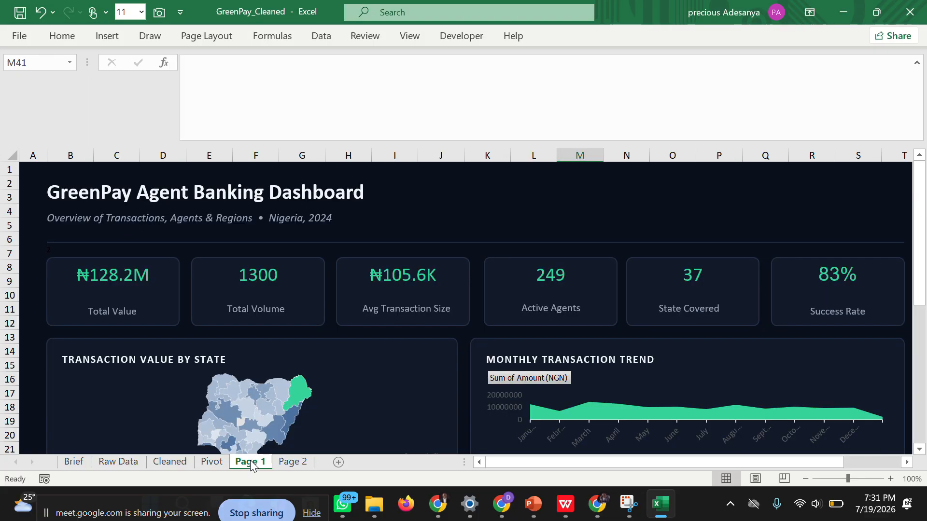
left_click(155, 300)
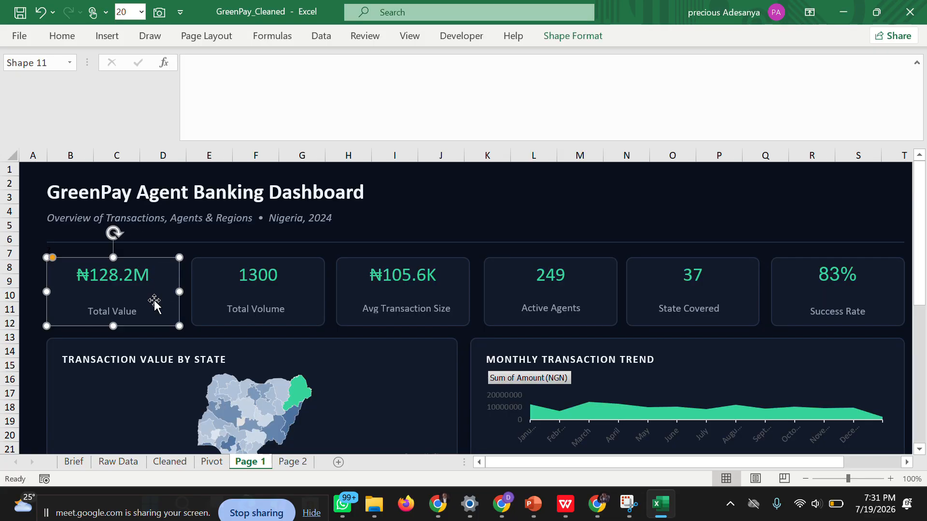
right_click(155, 300)
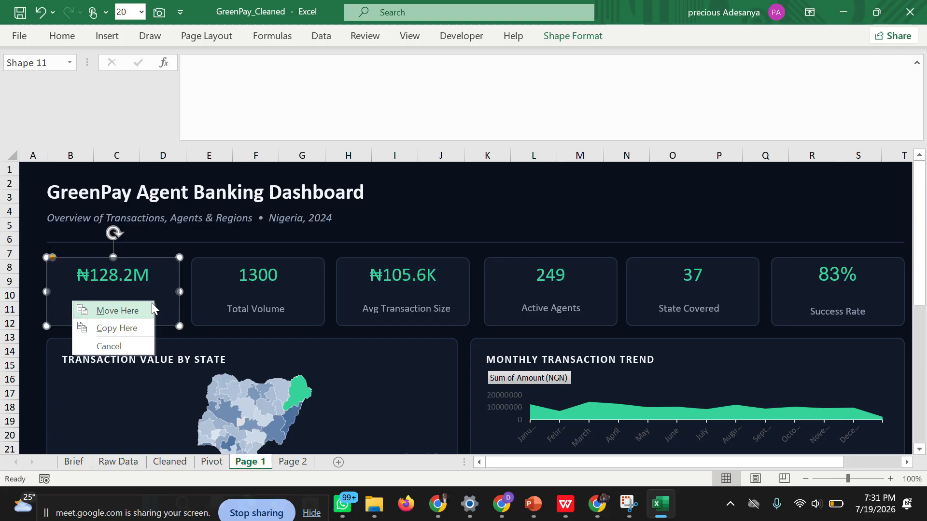
left_click(124, 326)
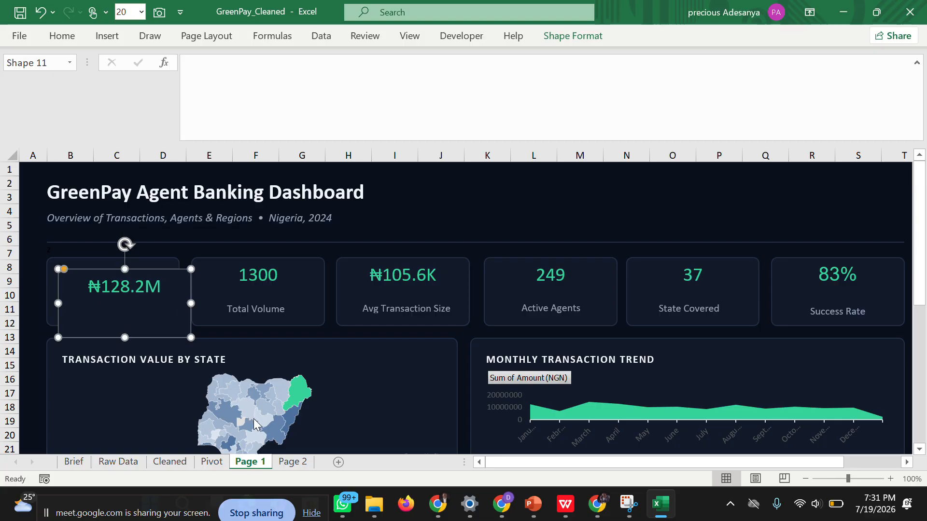
mouse_move(149, 314)
left_mouse_down()
mouse_move(207, 306)
mouse_move(145, 298)
left_mouse_up()
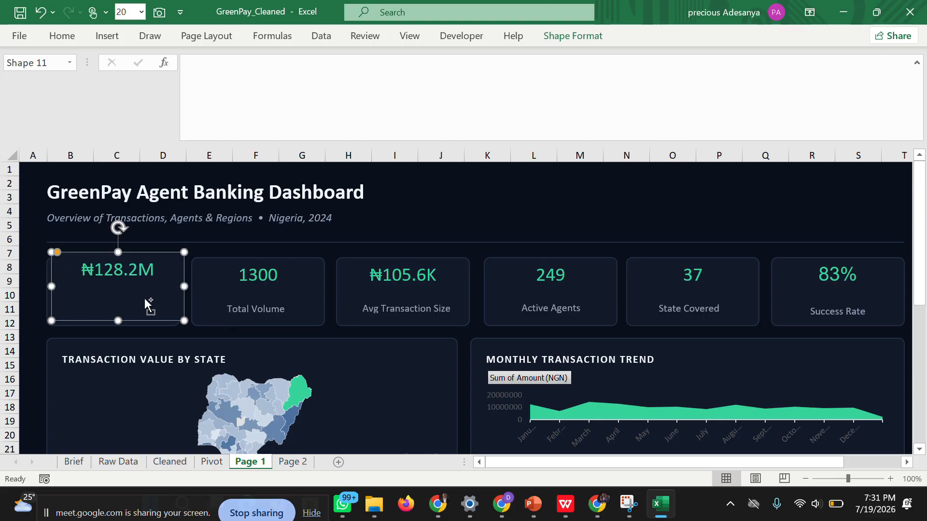
key("ctrl+z")
left_click_drag(146, 301, 145, 300)
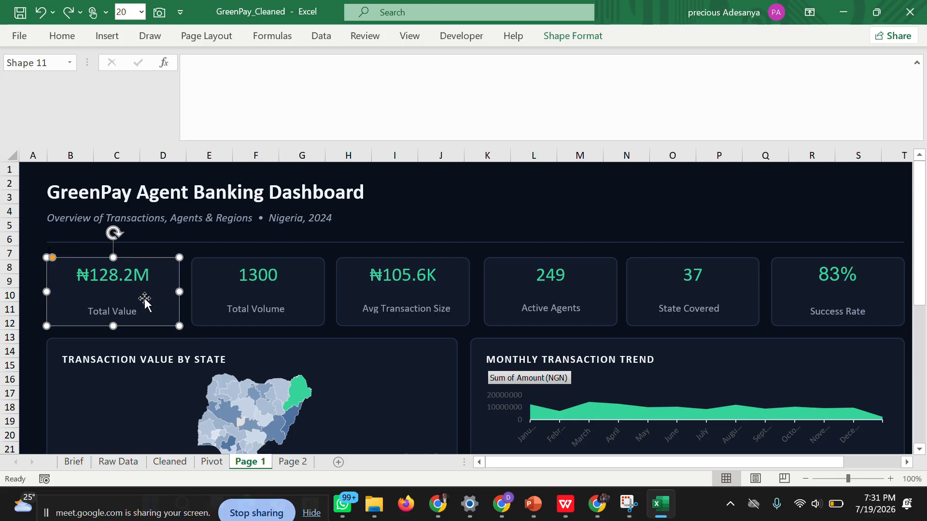
Copy the Total Value card from Page 1 and paste it onto the Page 2 sheet.
right_click(145, 288)
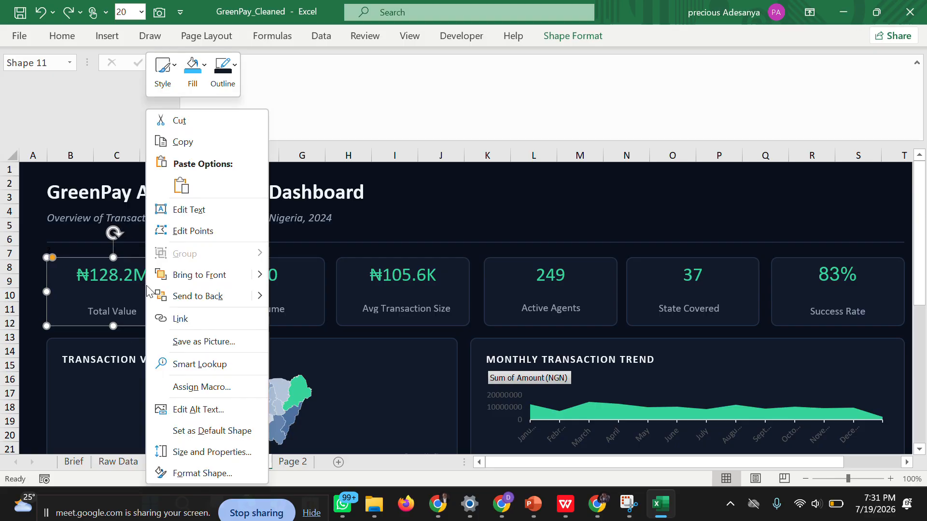
left_click(177, 142)
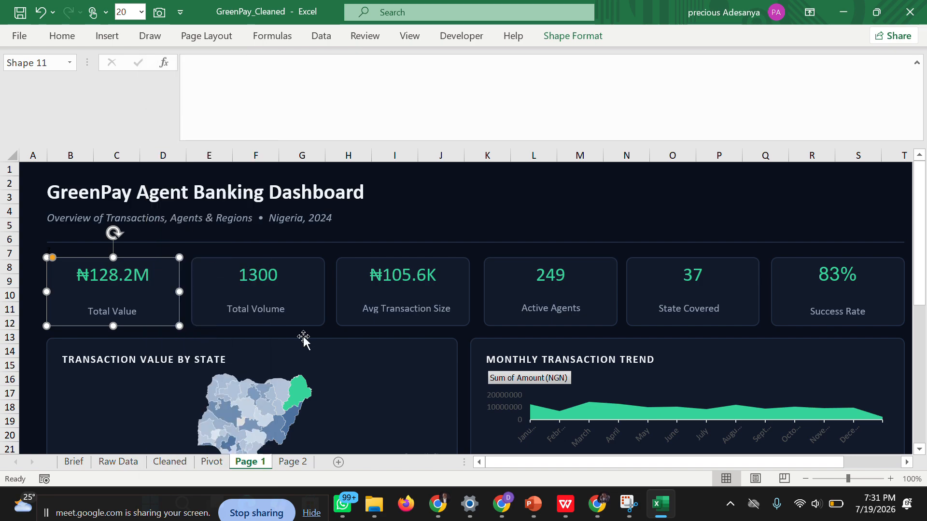
left_click(304, 462)
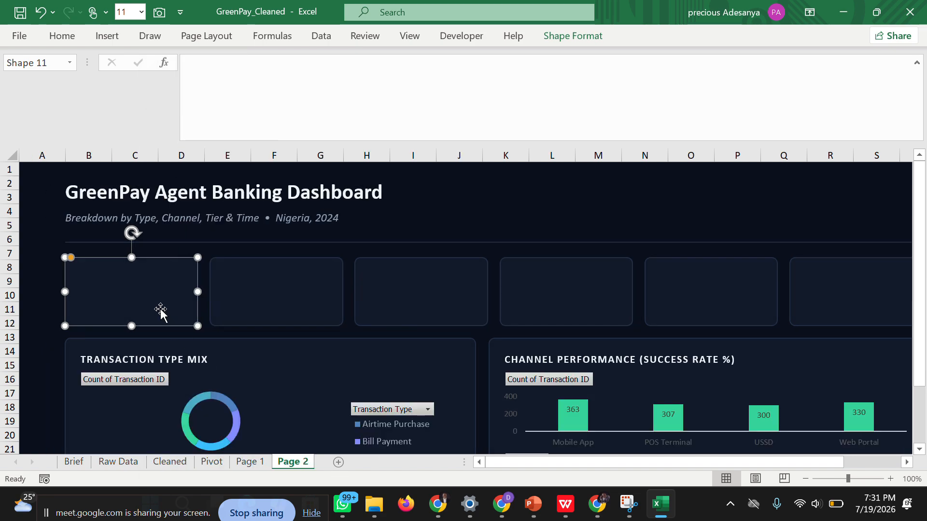
right_click(130, 272)
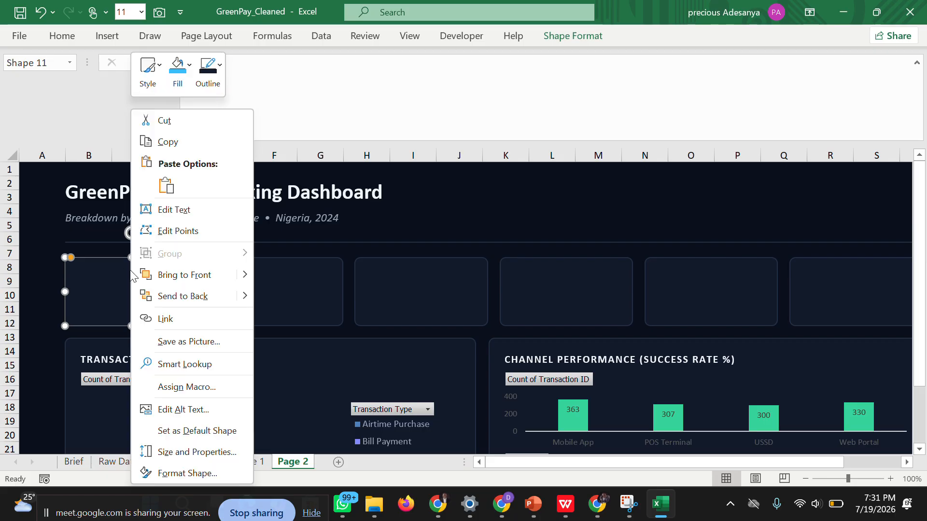
left_click(168, 190)
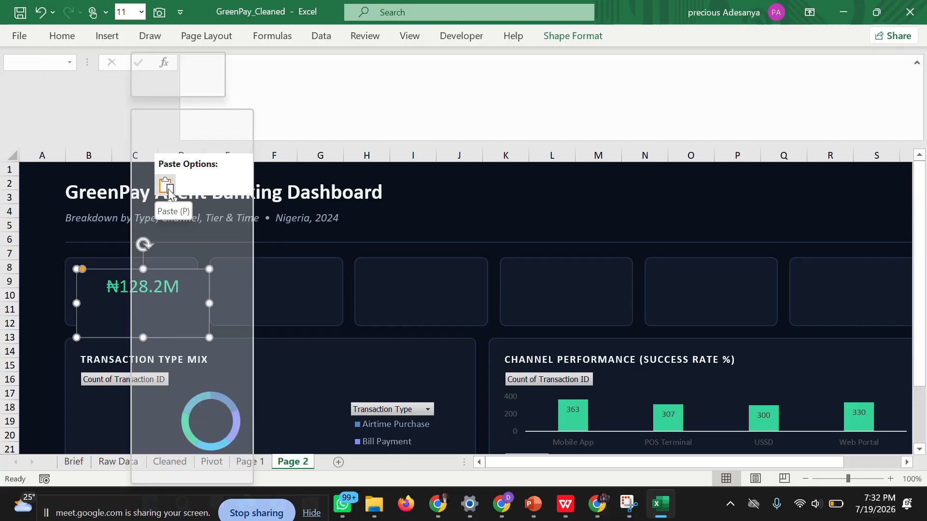
Select the value text in the pasted card, and delete the pasted card from Page 2.
left_click(147, 282)
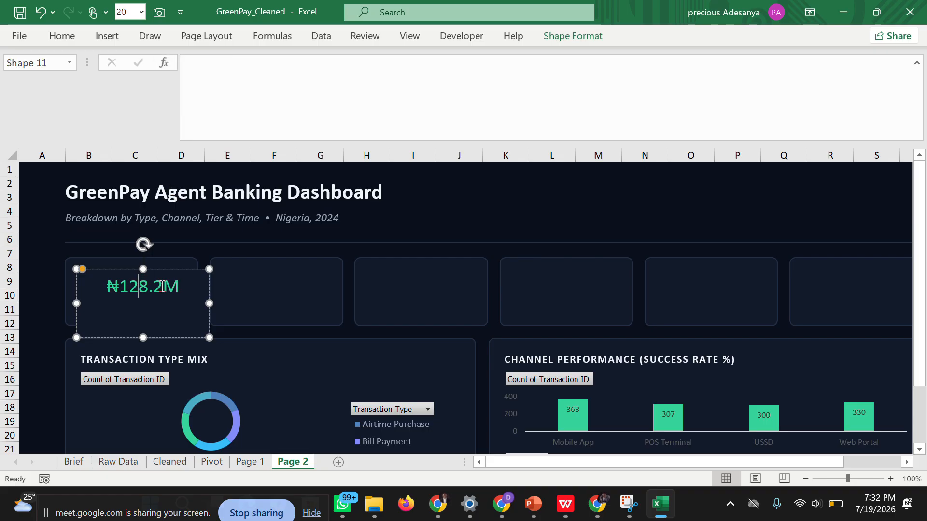
left_click(178, 288)
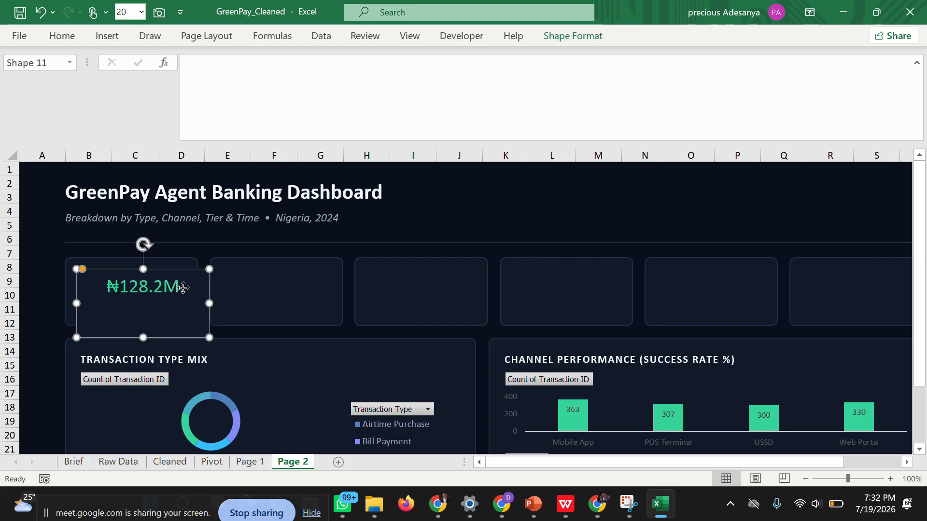
double_click(117, 287)
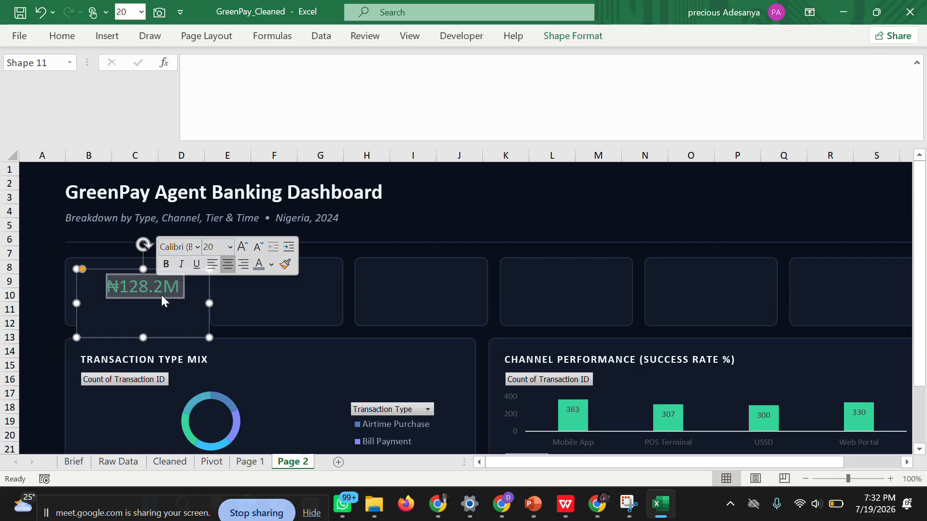
key("Escape")
key("Delete")
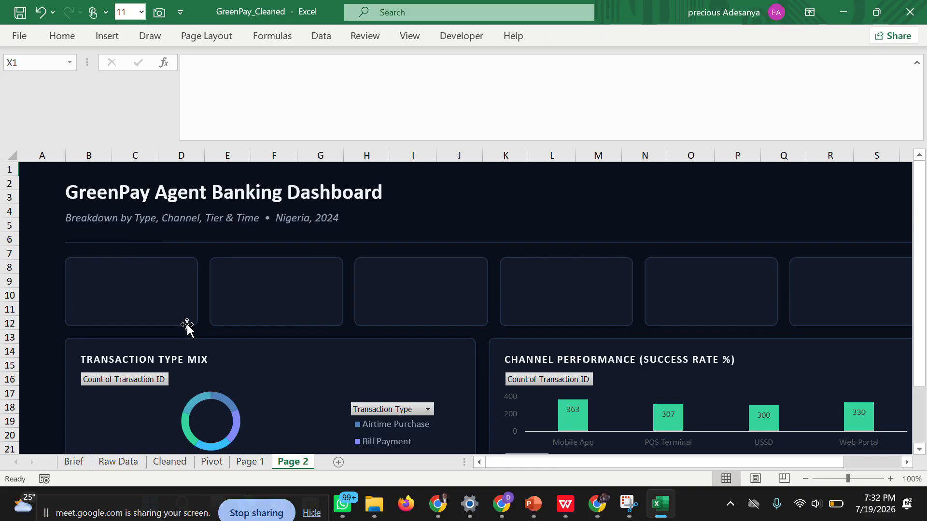
left_click(248, 461)
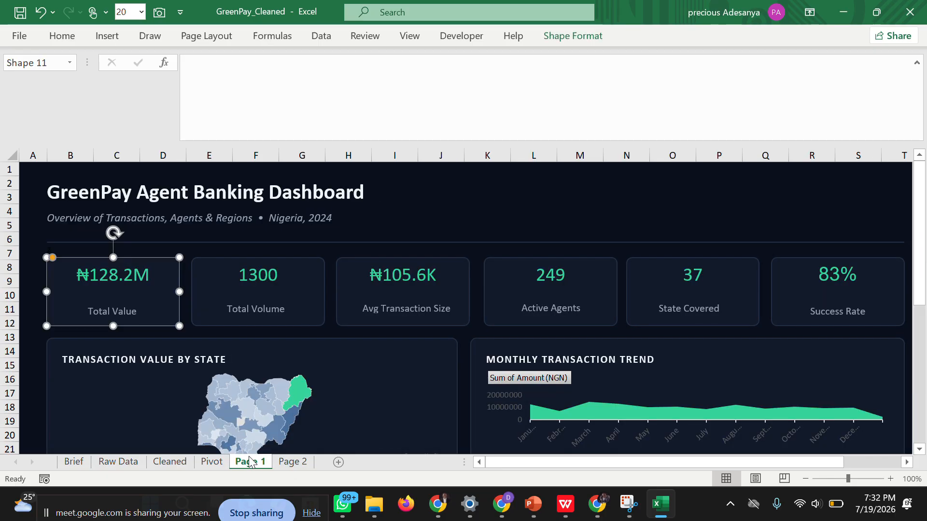
left_click(187, 242)
left_click(291, 460)
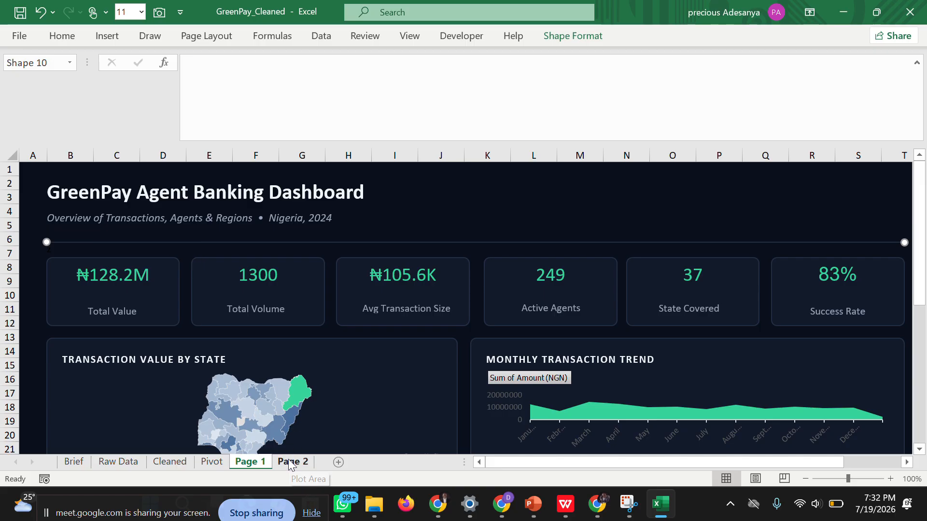
left_click(121, 277)
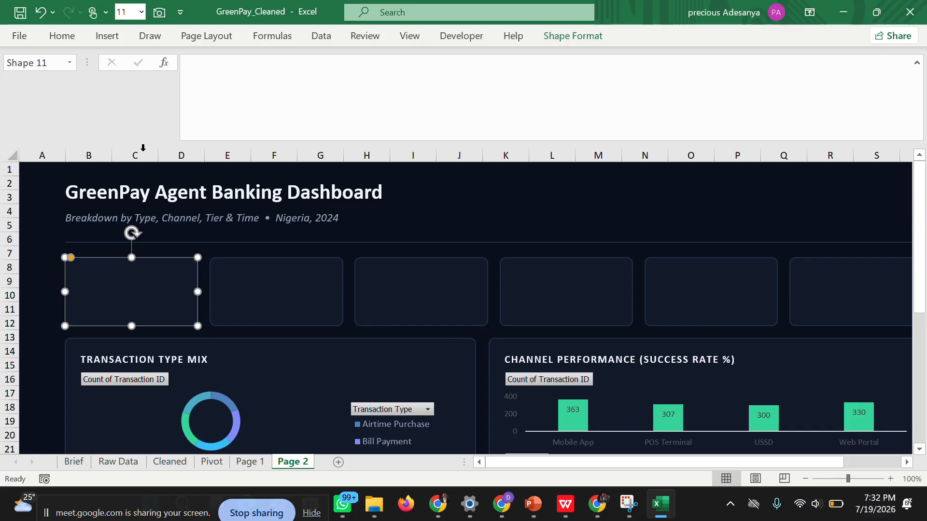
left_click(195, 71)
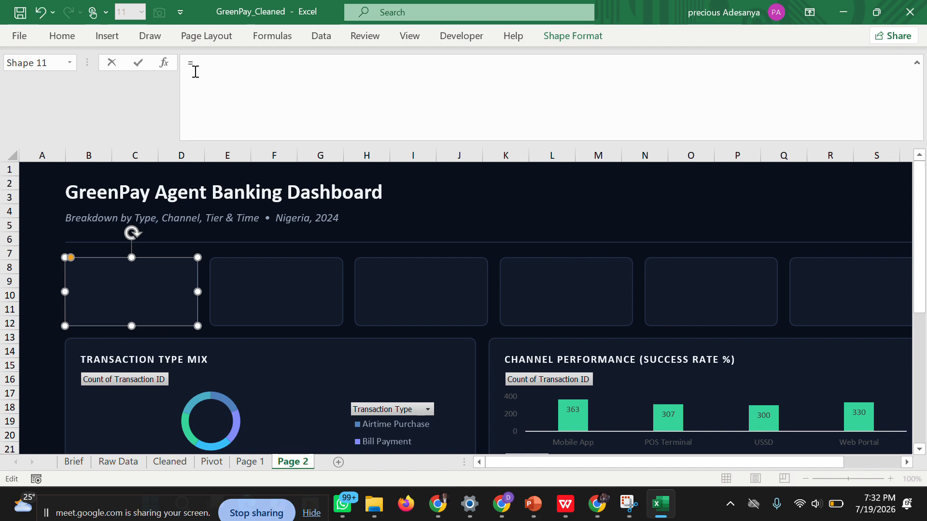
left_click(201, 462)
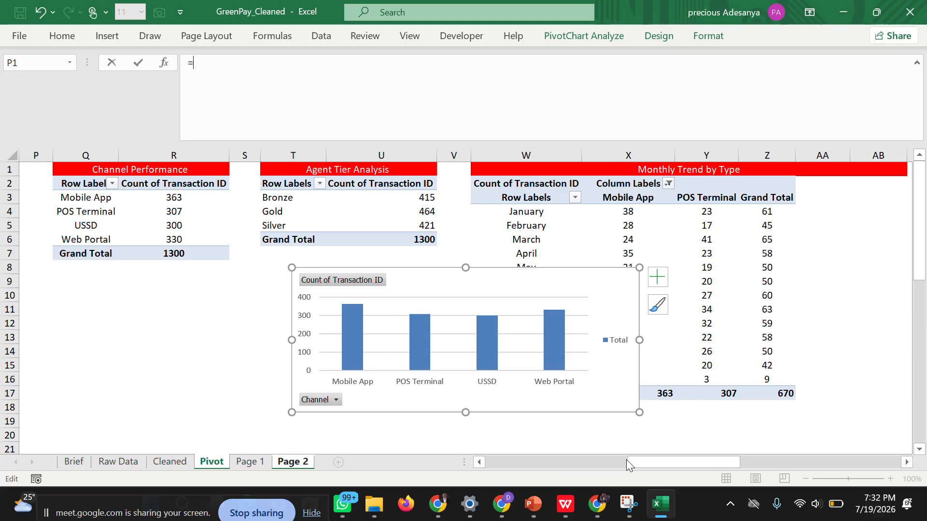
key("BackSpace")
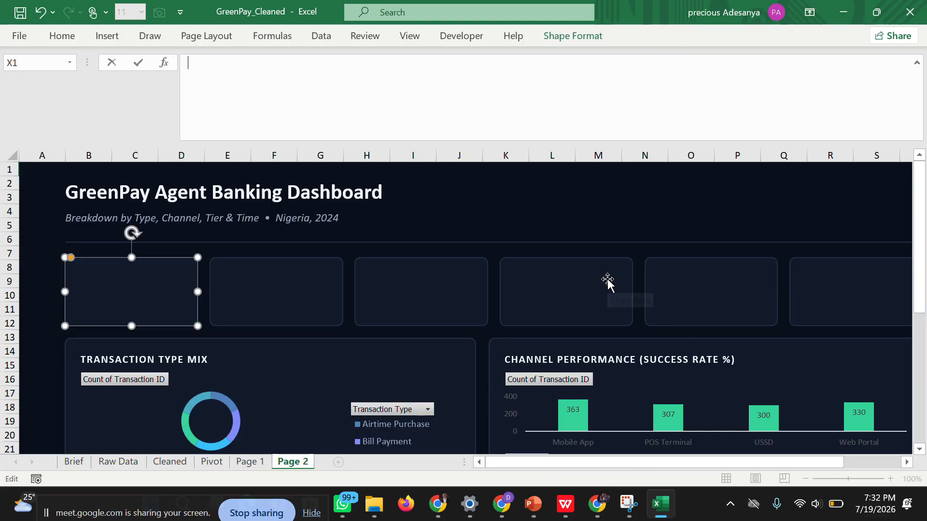
Delete the original channel column chart from the Pivot sheet.
left_click(210, 461)
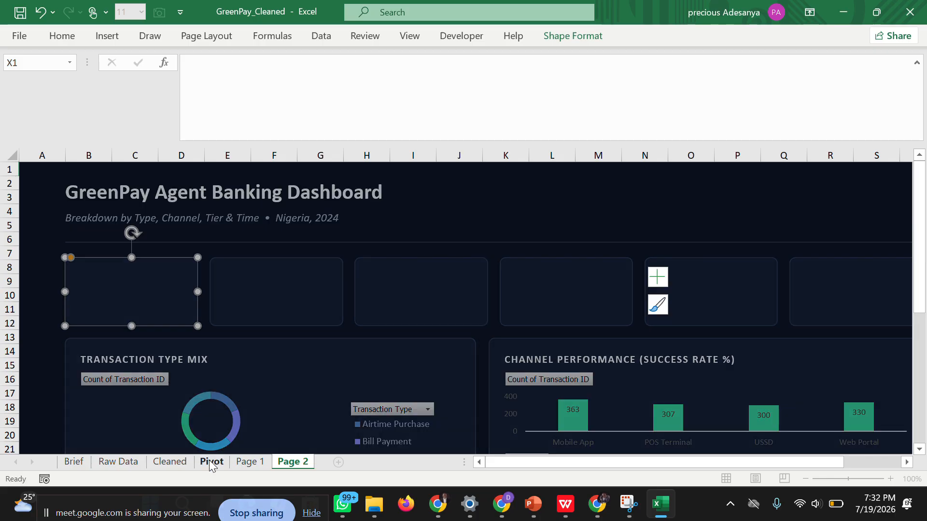
left_click(506, 296)
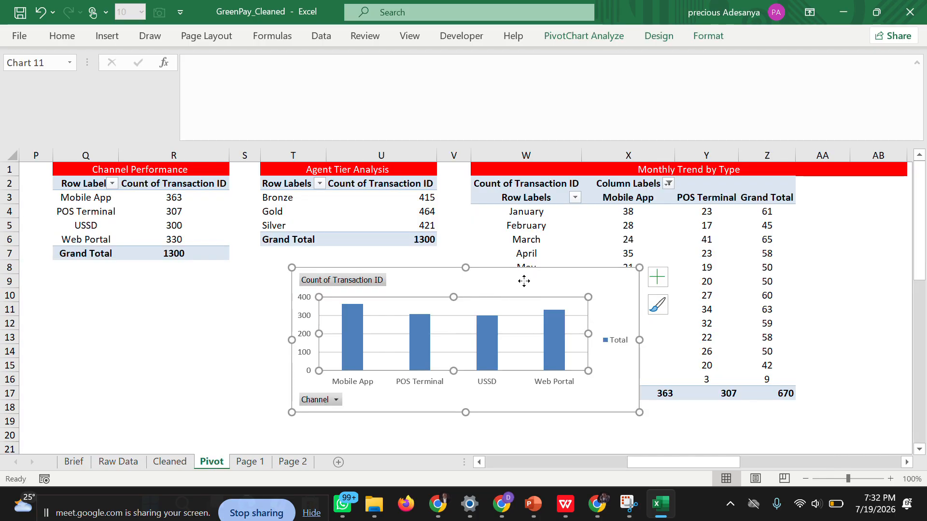
left_click(524, 281)
key("Delete")
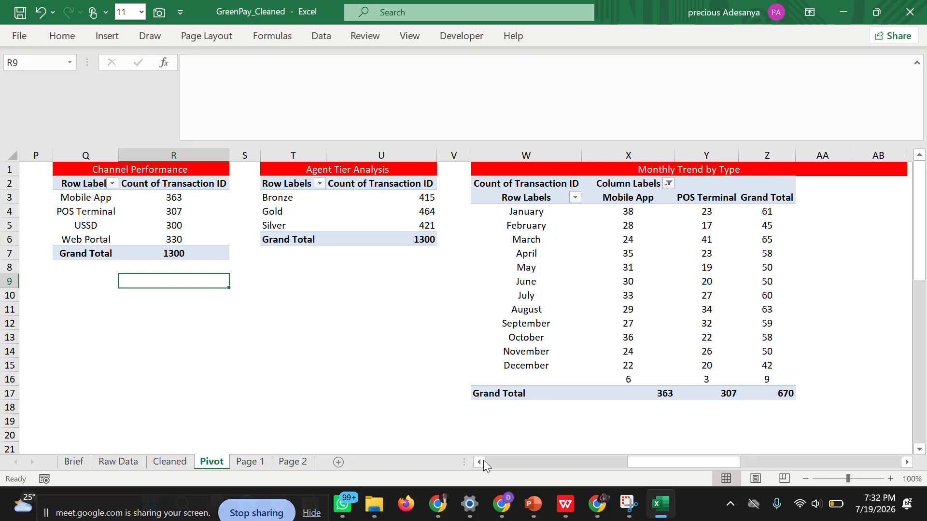
Examine the Total Value and Avg Transaction Size formulas in the Pivot sheet's KPI Indicators table, and check the card order on Page 1.
left_click_drag(639, 462, 709, 459)
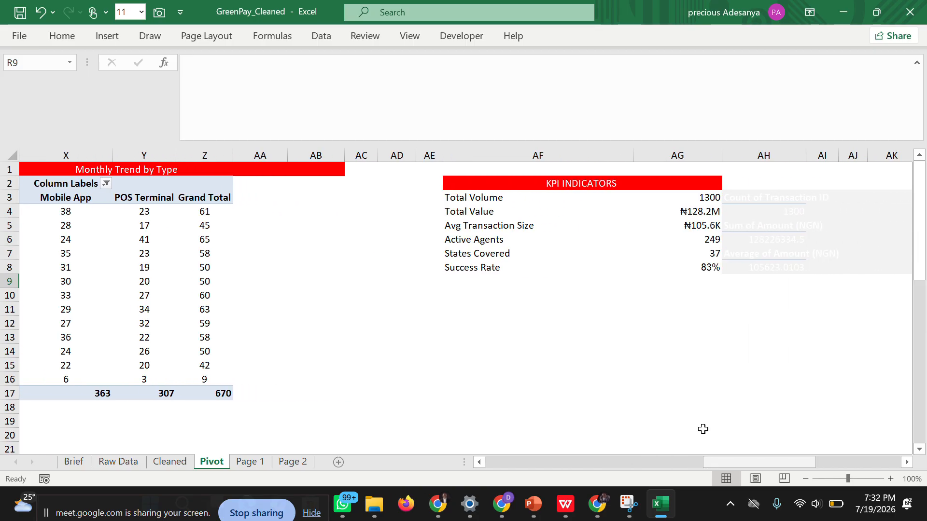
left_click(698, 213)
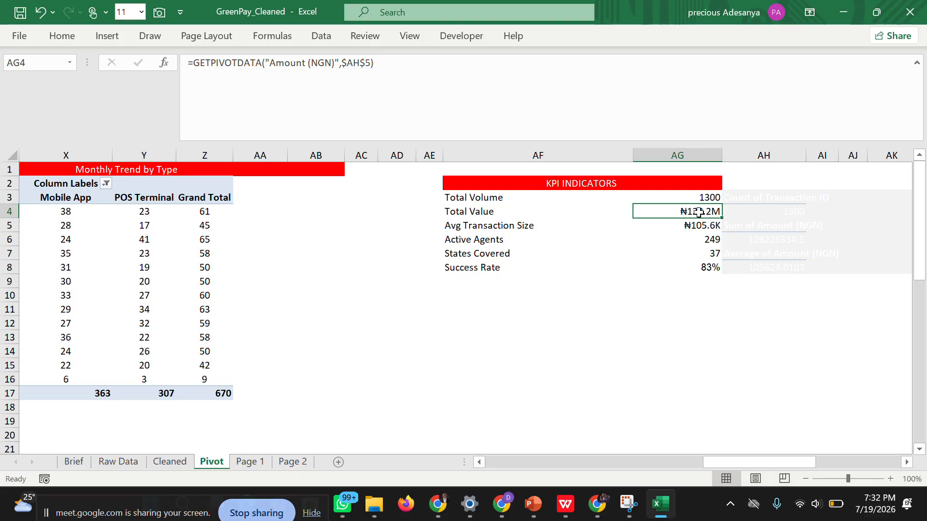
key("Down")
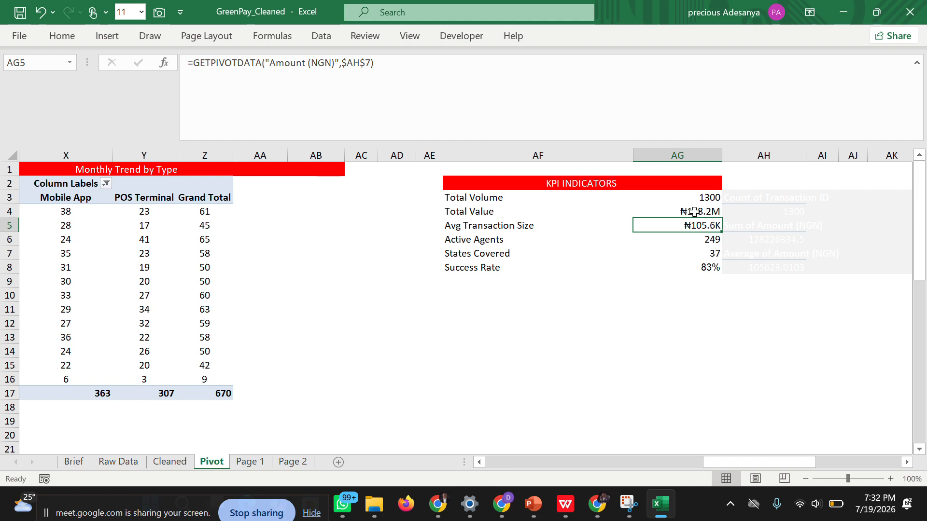
left_click(693, 212)
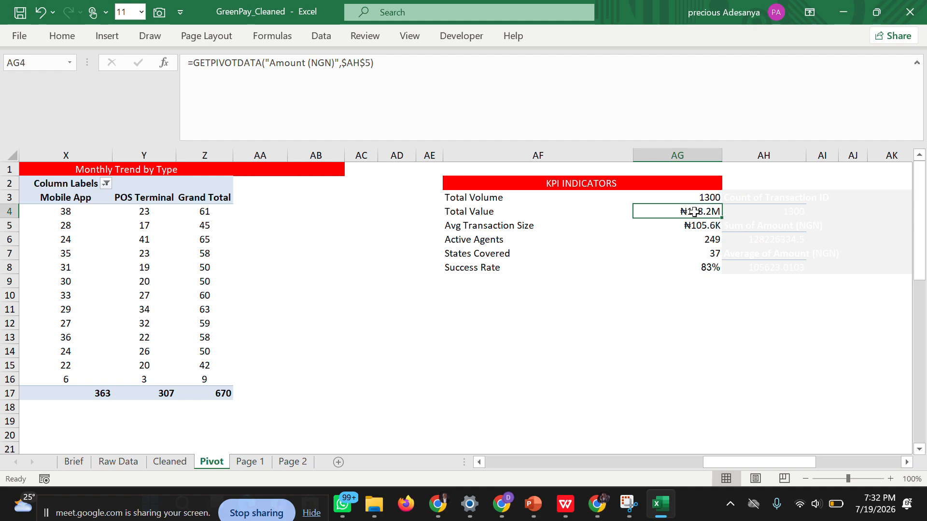
key("Down")
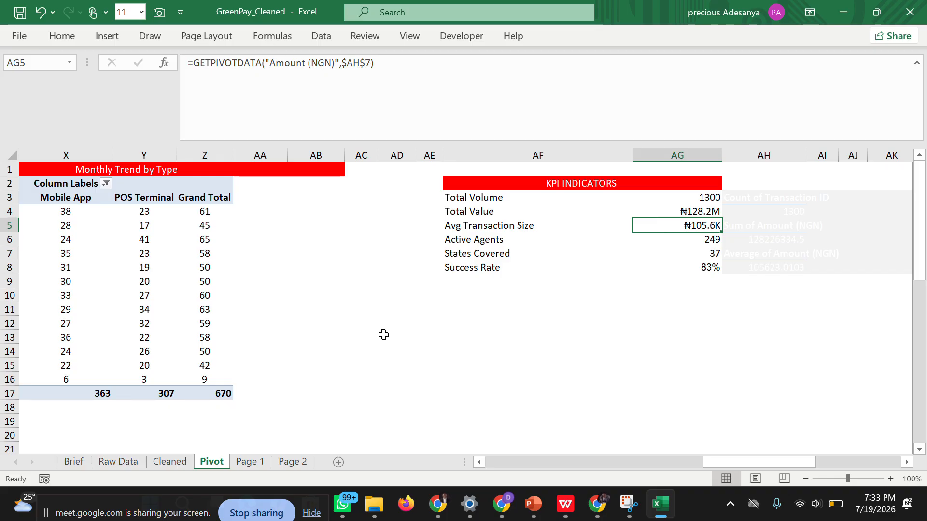
left_click(251, 462)
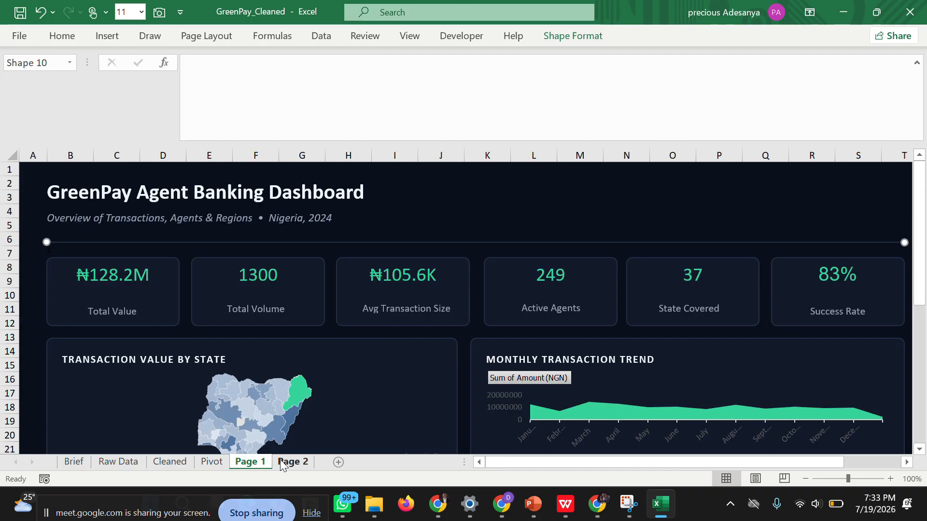
Link the first KPI card on Page 2 to the Total Value cell with the formula =Pivot!AG4.
left_click(289, 463)
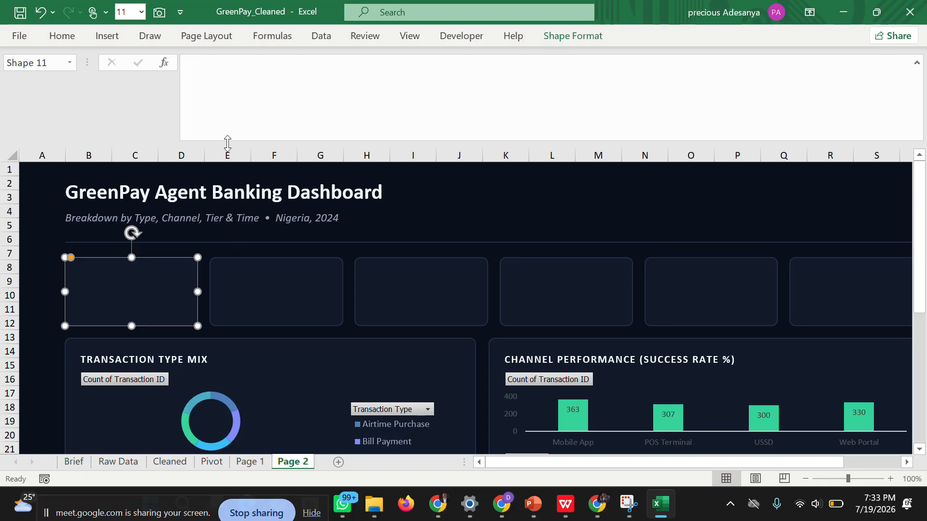
left_click(214, 73)
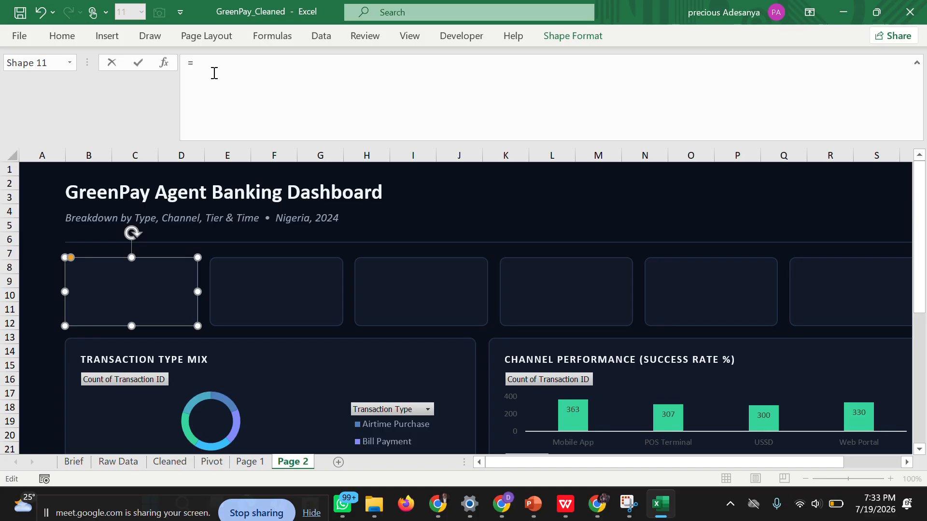
left_click(212, 462)
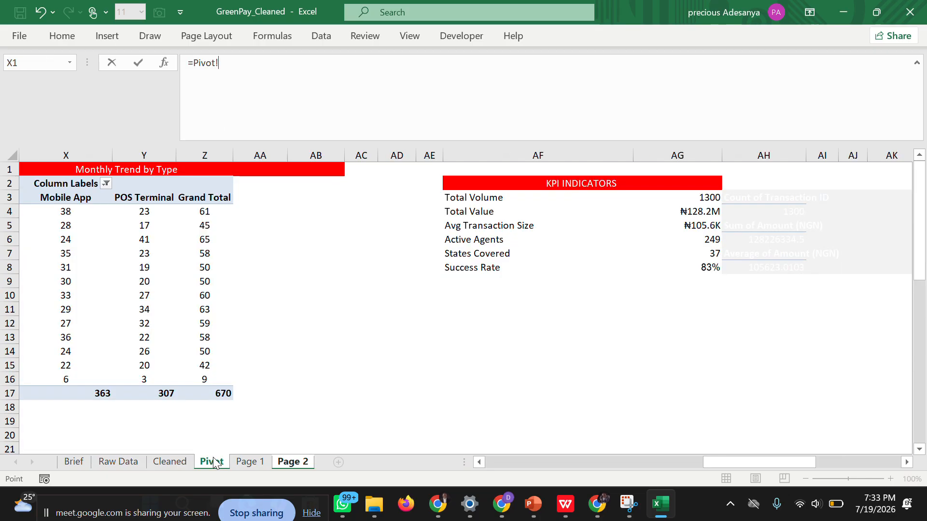
left_click(681, 212)
key("Return")
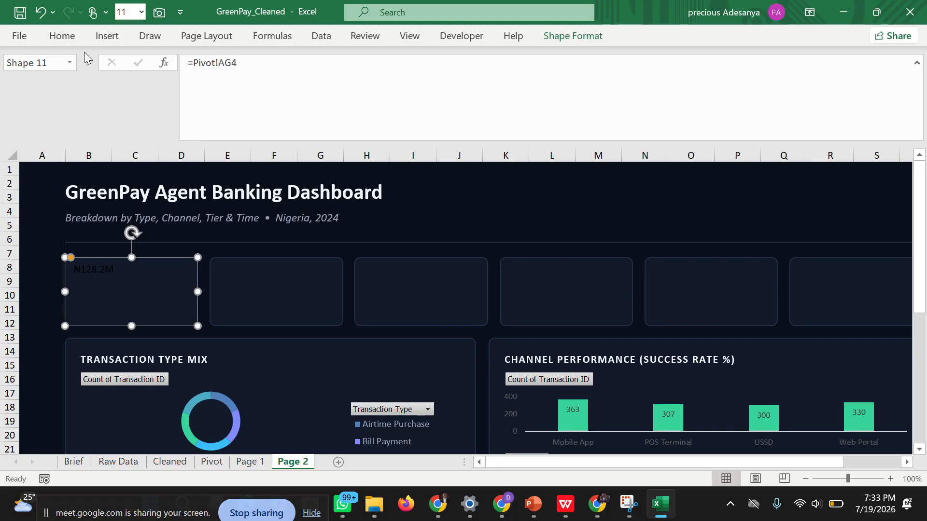
Format the first card's value in the recently used green, centred horizontally, at font size 20.
left_click(71, 37)
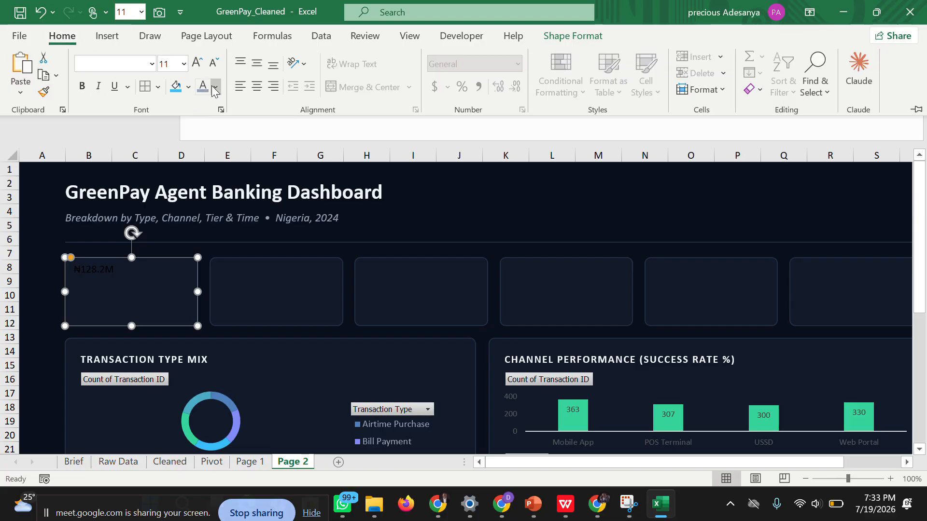
left_click(215, 91)
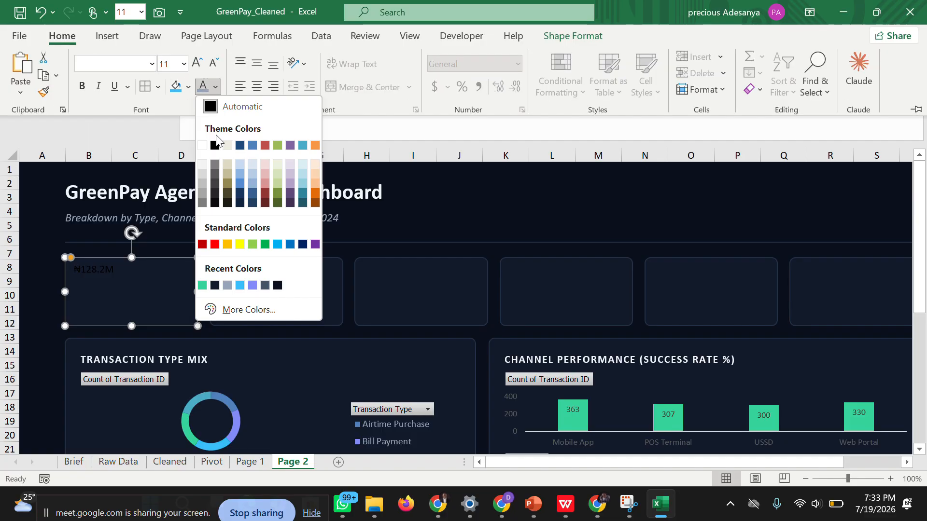
left_click(202, 285)
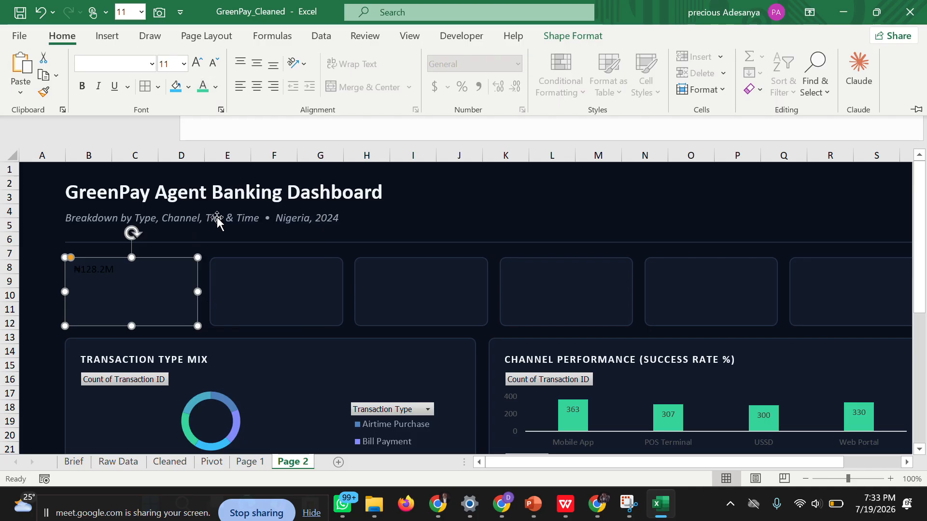
left_click(203, 87)
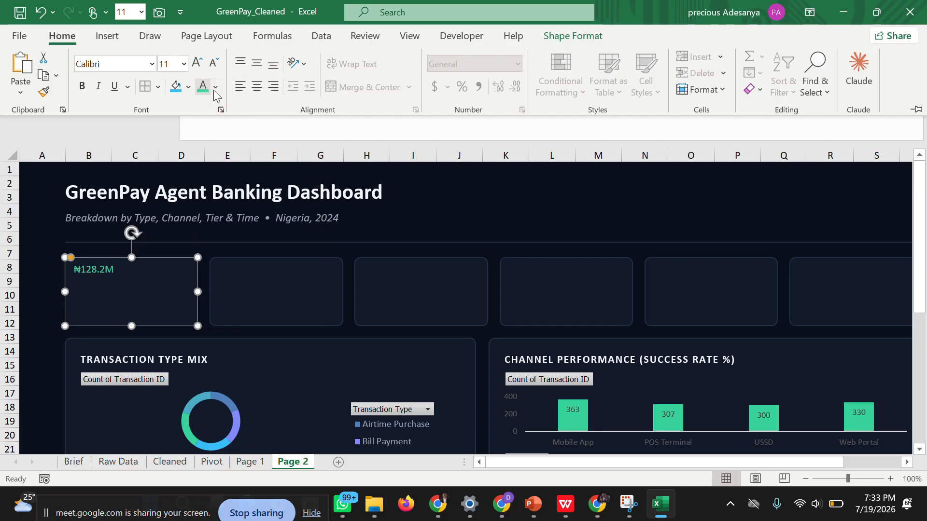
left_click(262, 92)
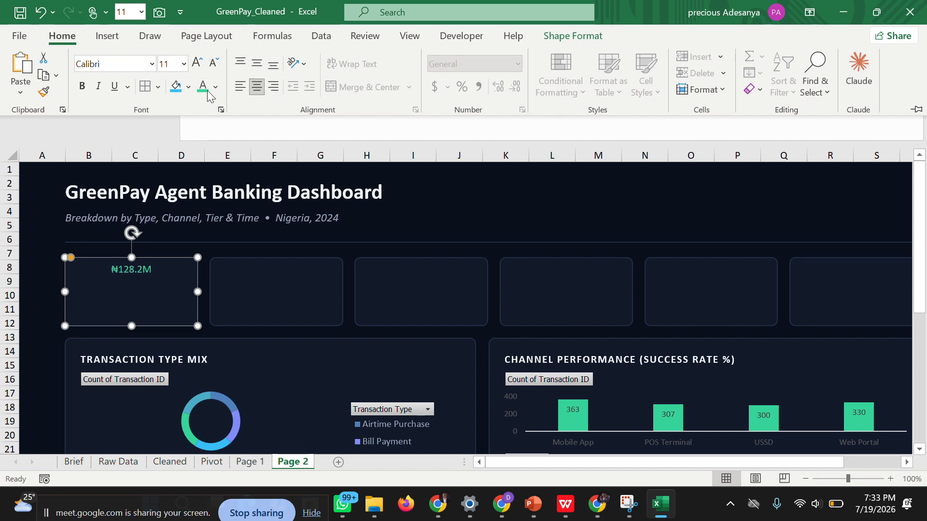
left_click(182, 64)
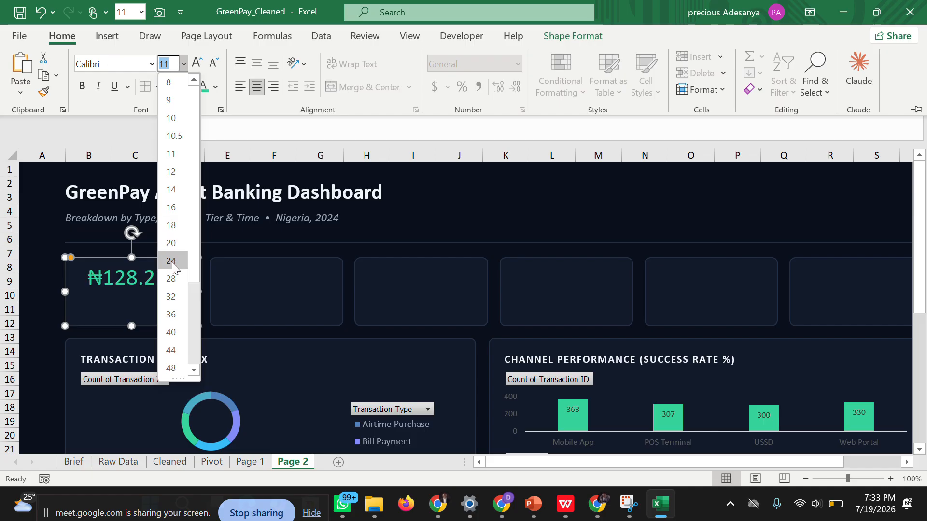
left_click(171, 242)
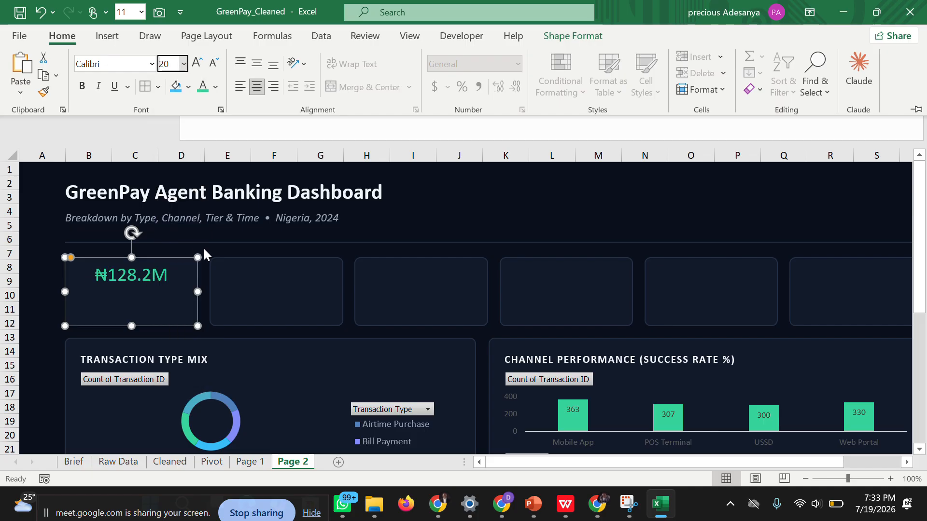
Link the second KPI card on Page 2 to the Total Volume cell with the formula =Pivot!AG3.
left_click(240, 264)
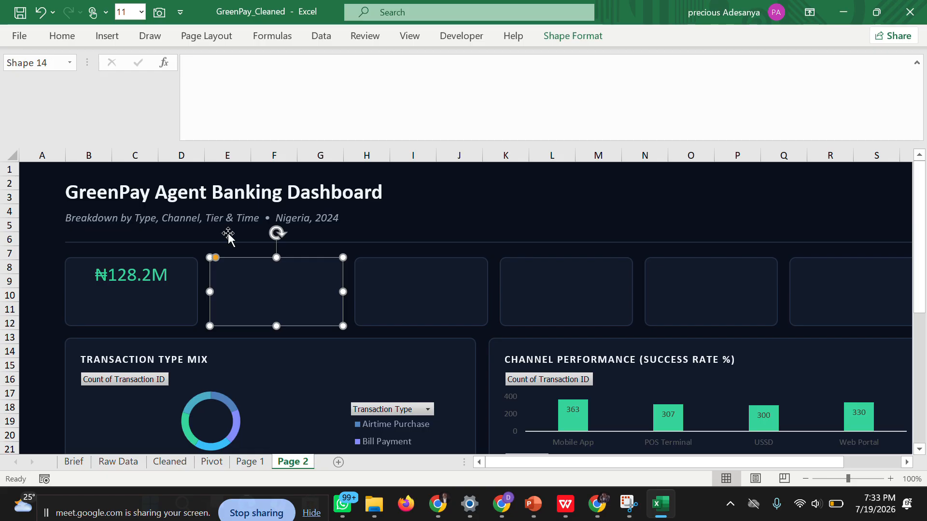
left_click(65, 40)
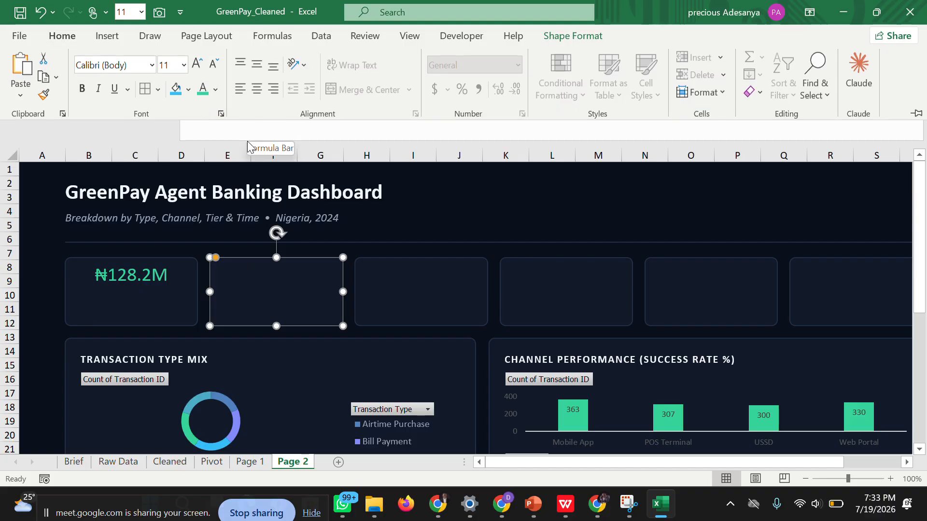
left_click(207, 80)
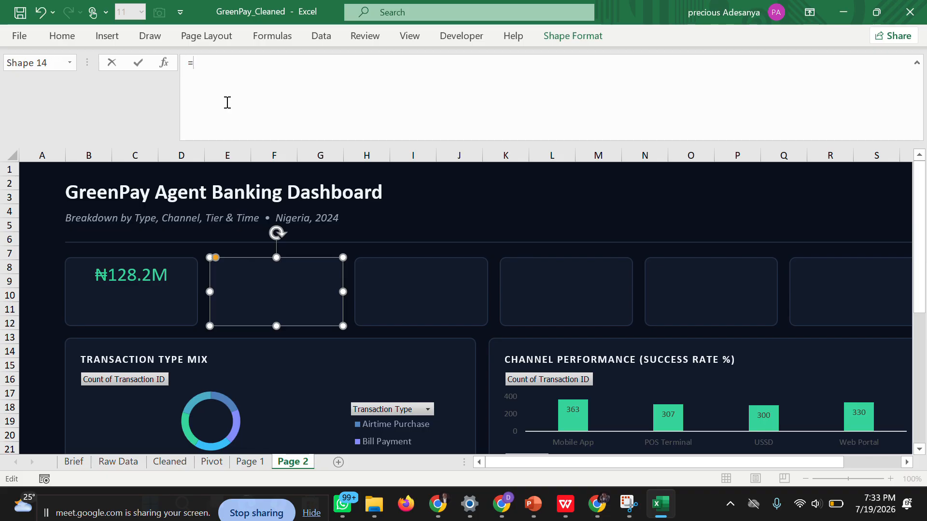
left_click(212, 462)
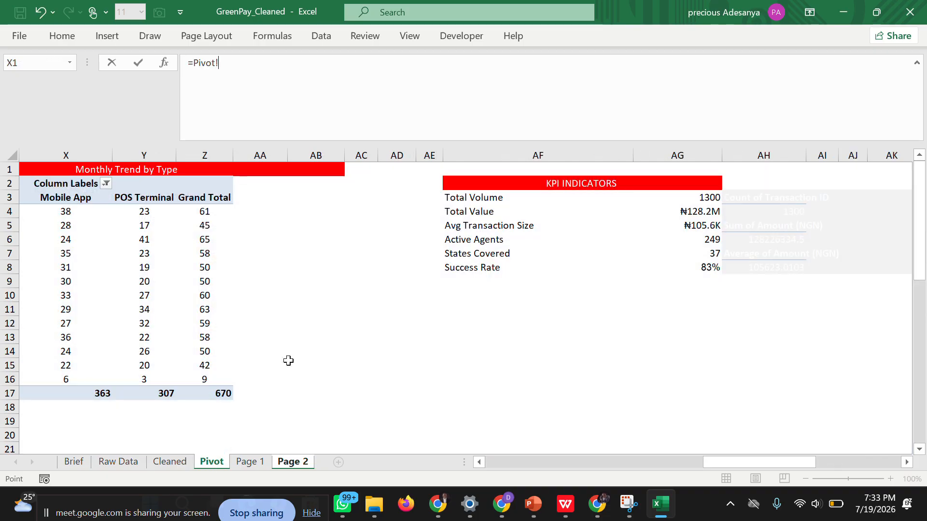
left_click(706, 198)
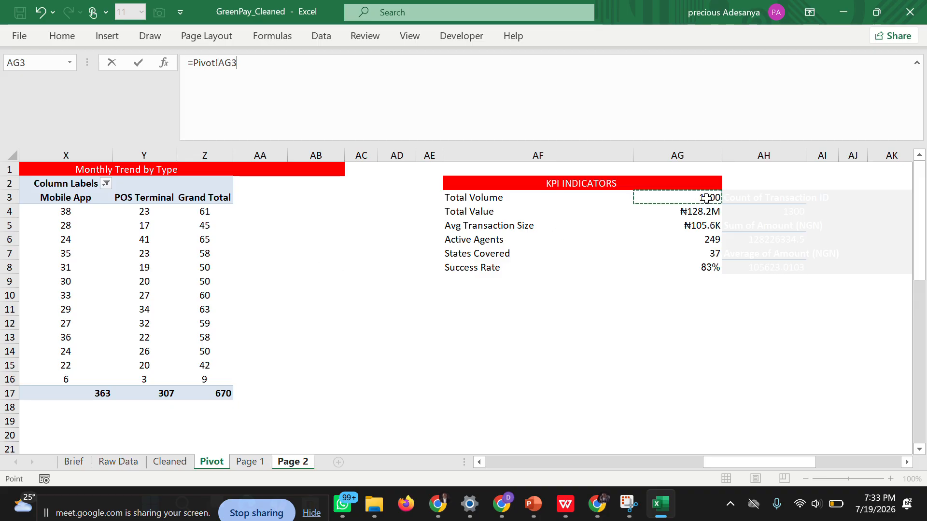
key("Return")
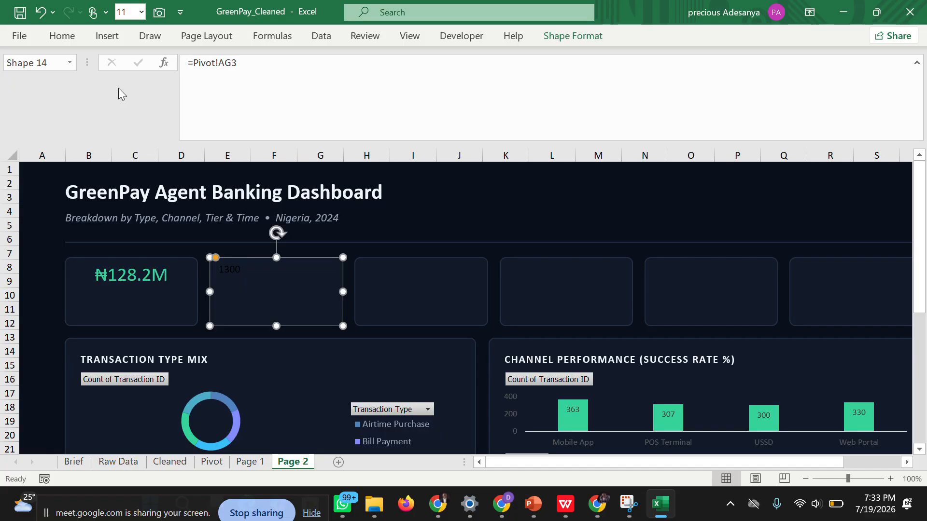
Format the second card's value in the same green, centred horizontally, at font size 20.
left_click(60, 37)
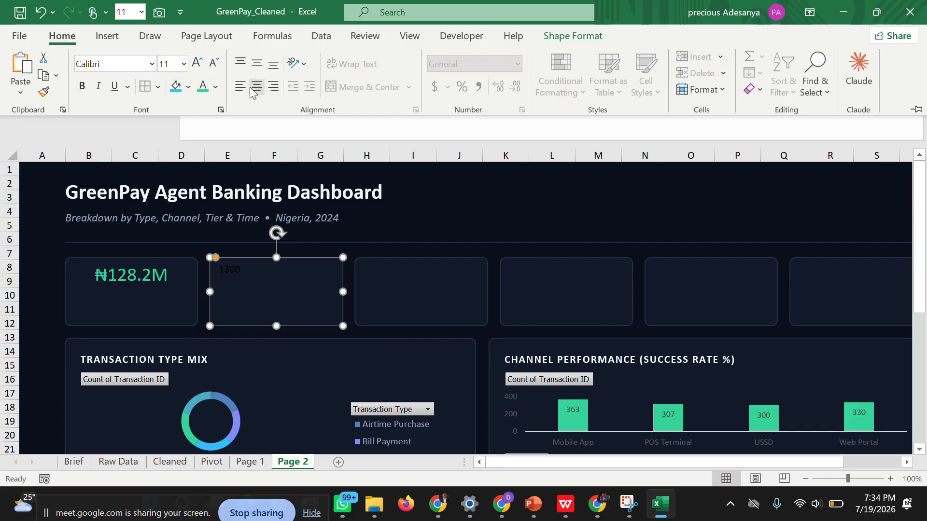
left_click(207, 90)
left_click(263, 91)
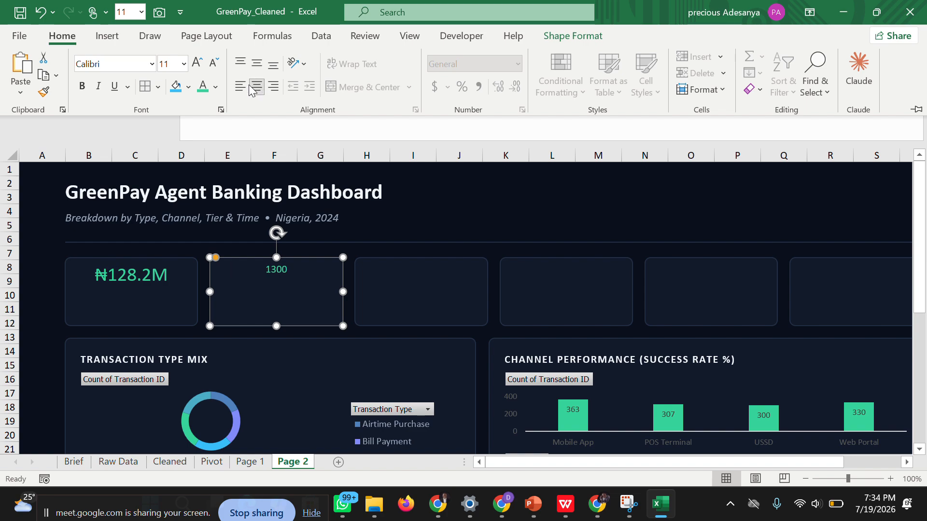
left_click(183, 64)
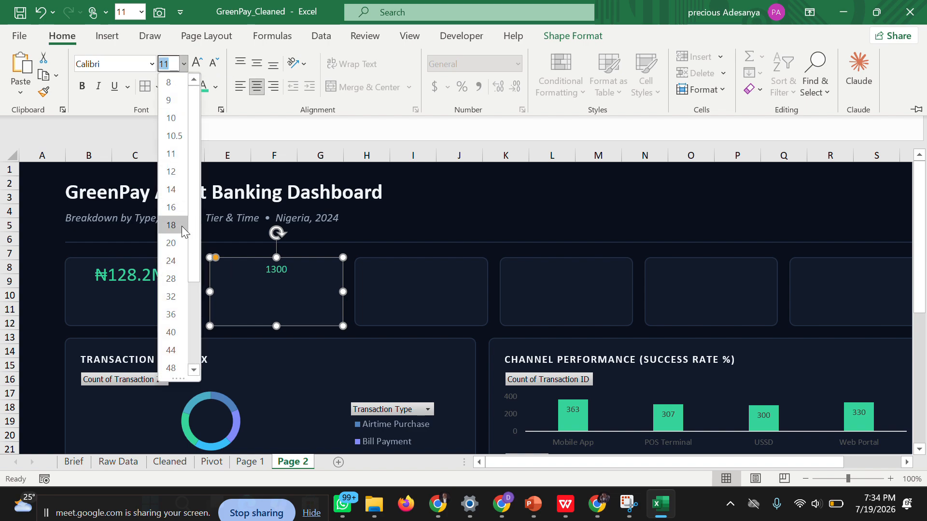
left_click(172, 243)
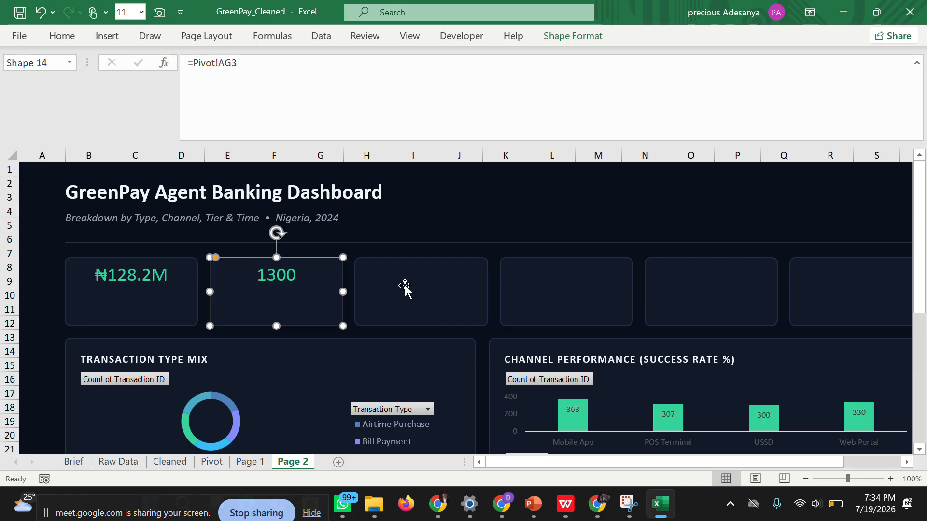
Link the third KPI card on Page 2 to the Avg Transaction Size cell with the formula =Pivot!AG5.
left_click(394, 280)
left_click(258, 62)
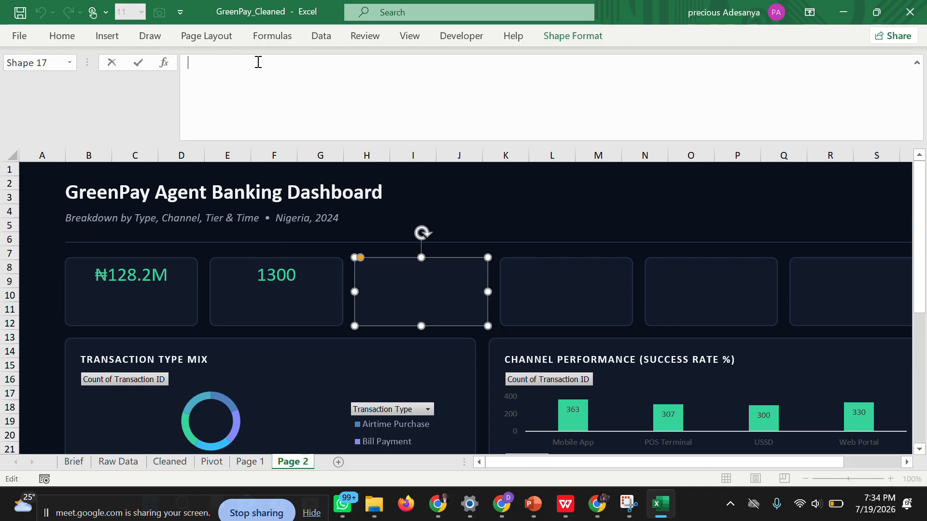
left_click(211, 461)
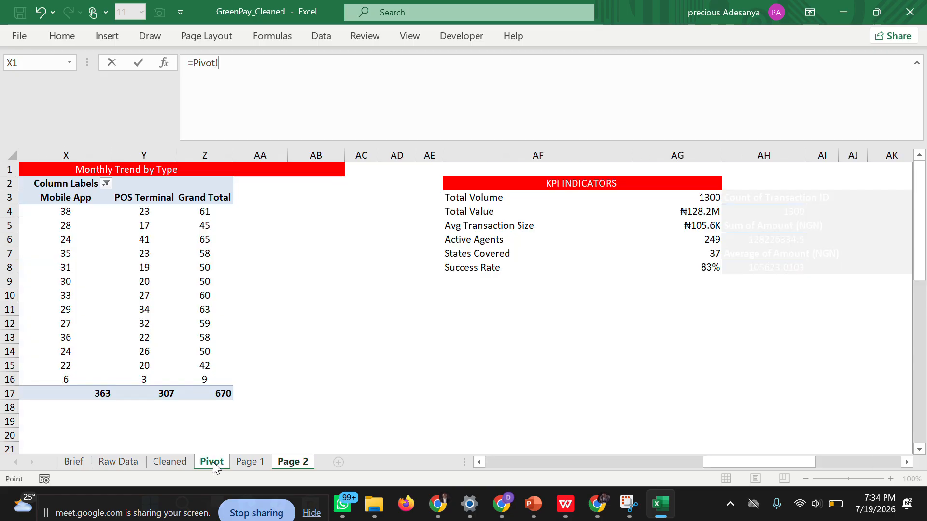
left_click(685, 226)
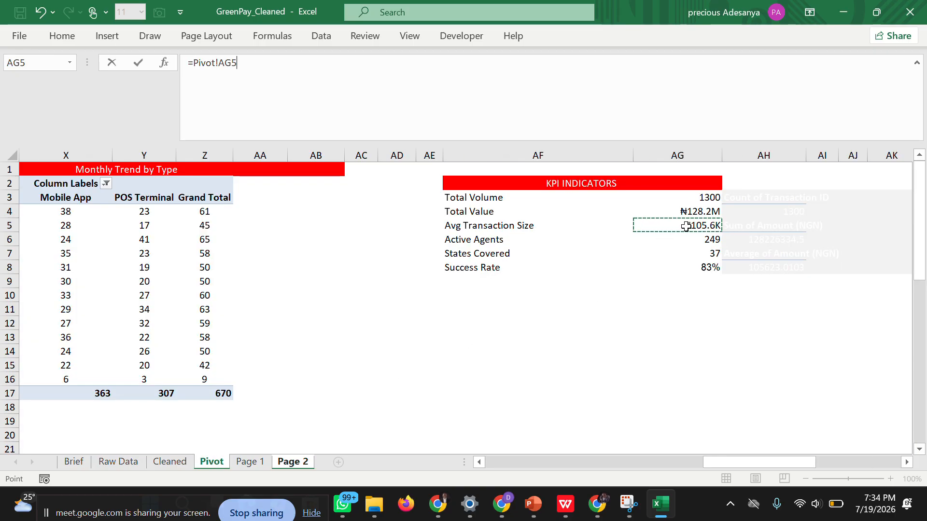
key("Return")
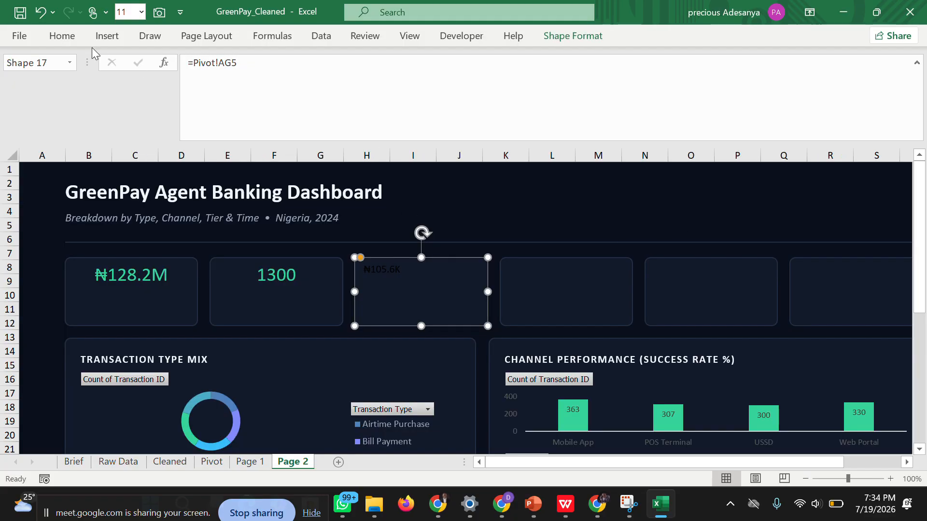
Format the third card's value in the same green, centred horizontally, at font size 20.
left_click(62, 36)
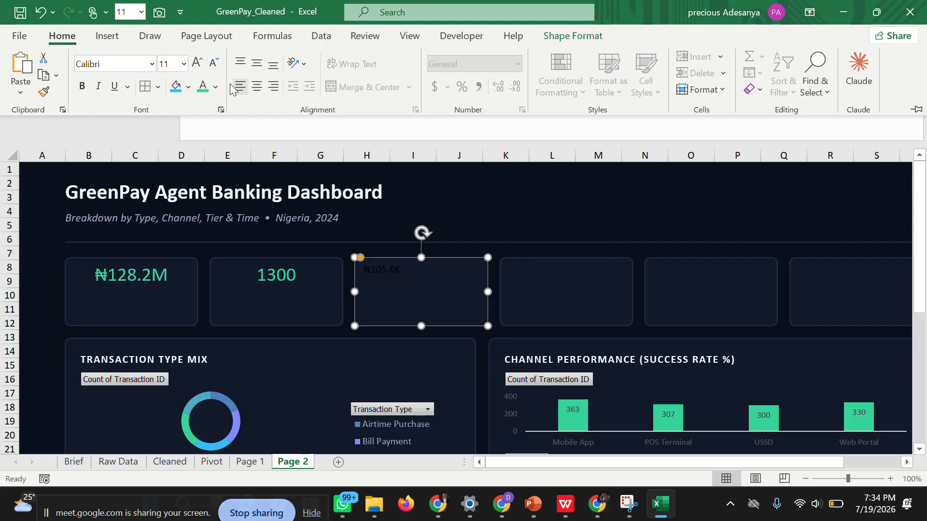
left_click(206, 87)
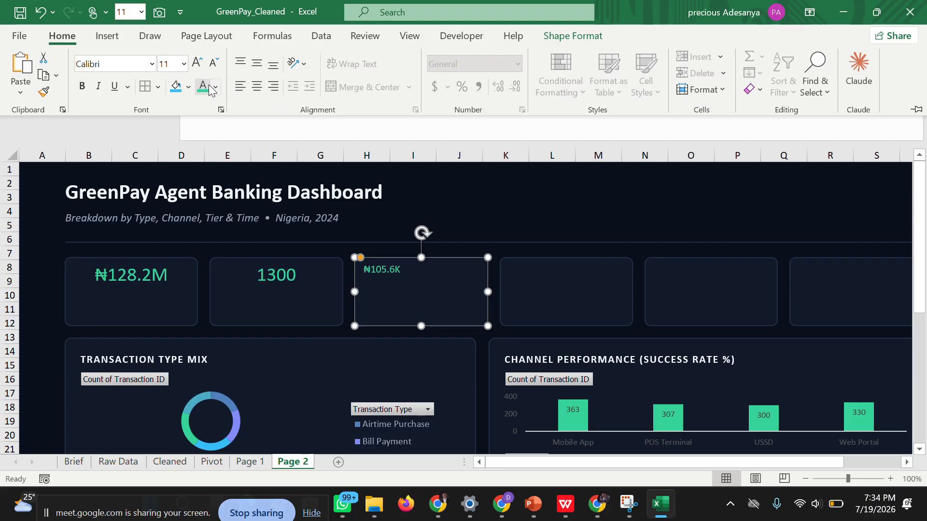
left_click(257, 87)
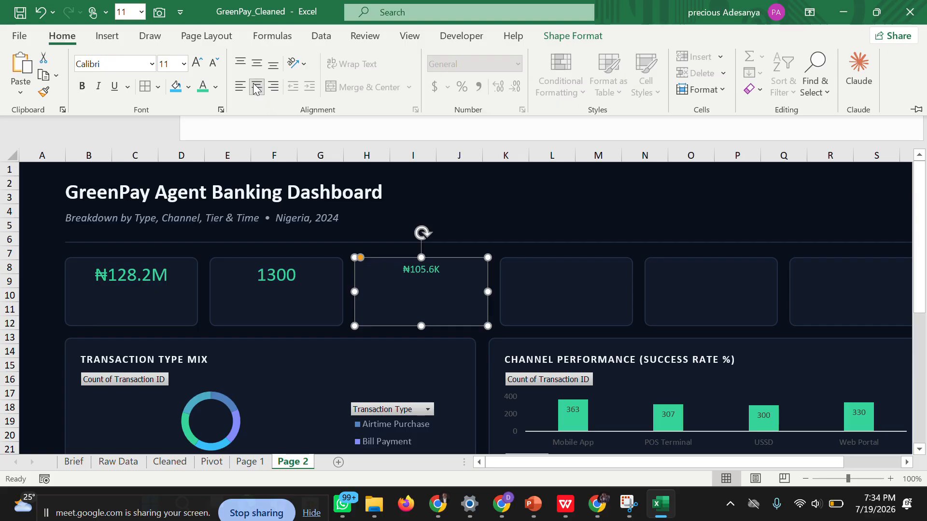
left_click(183, 63)
left_click(170, 244)
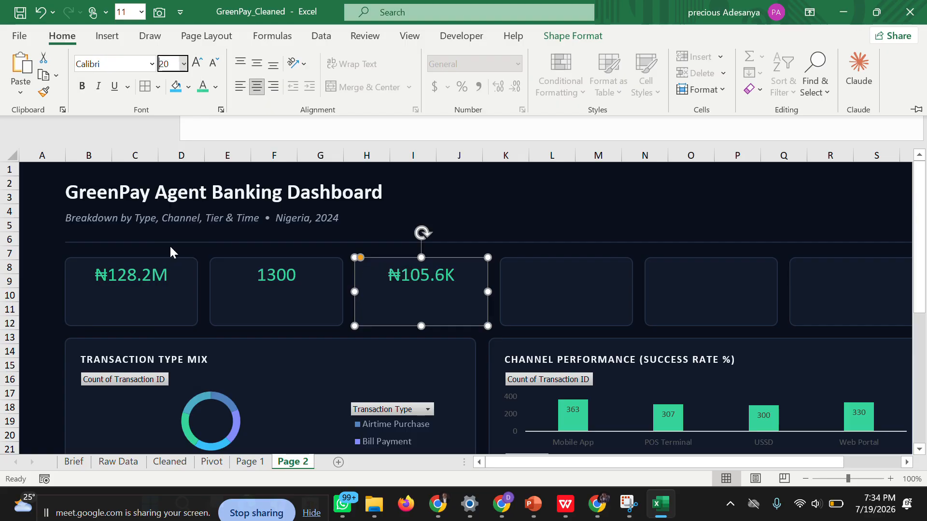
left_click(504, 334)
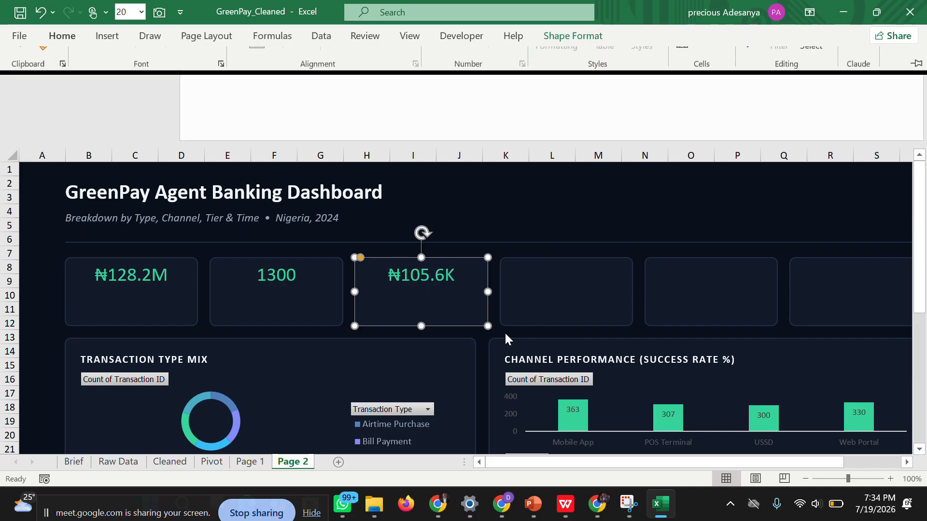
Link the fourth KPI card on Page 2 to the Active Agents cell with the formula =Pivot!AG6.
left_click(501, 337)
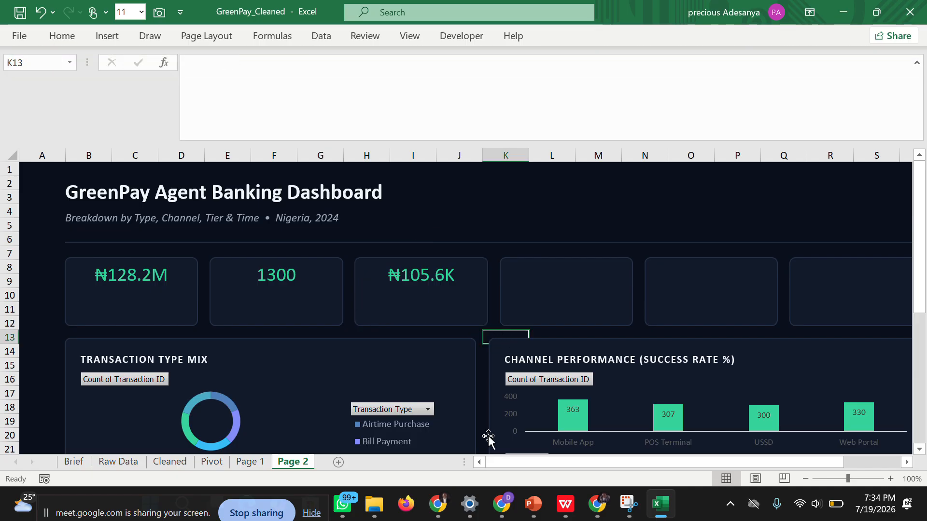
left_click(541, 292)
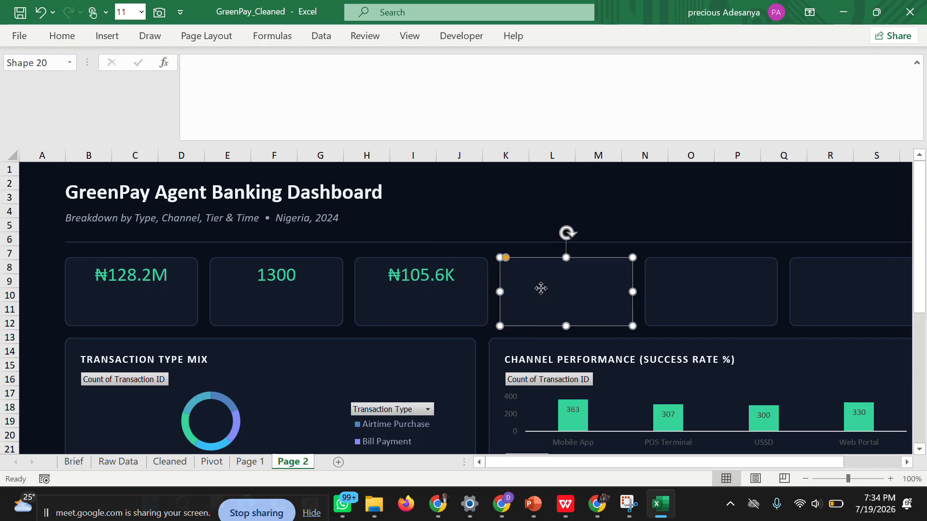
left_click(379, 77)
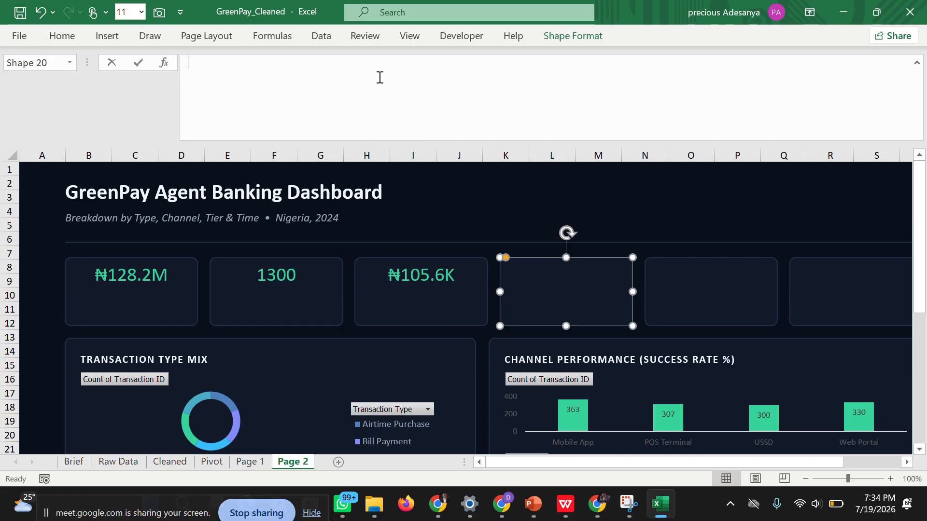
type("=")
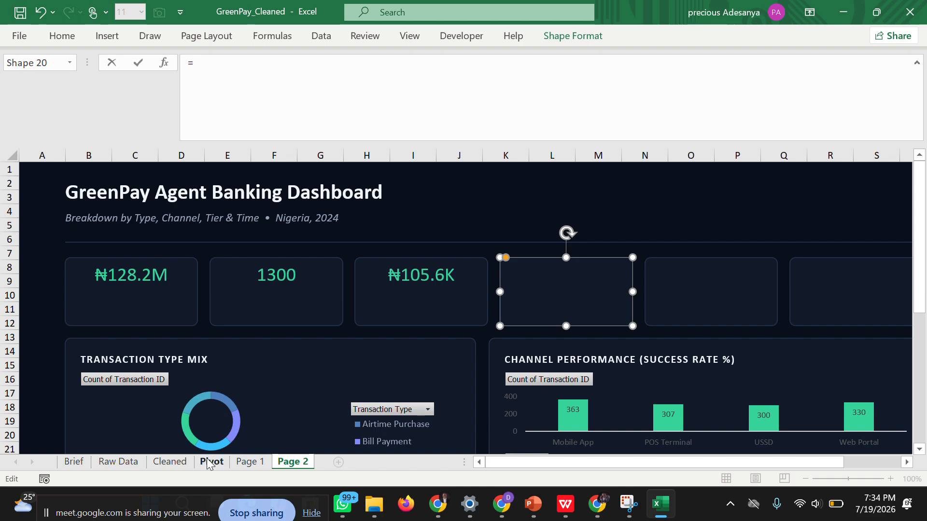
left_click(212, 462)
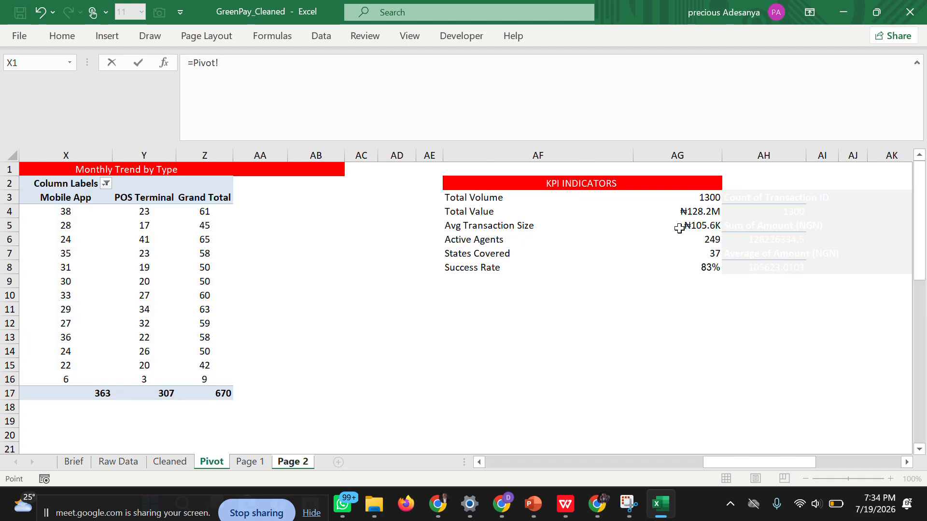
left_click(701, 240)
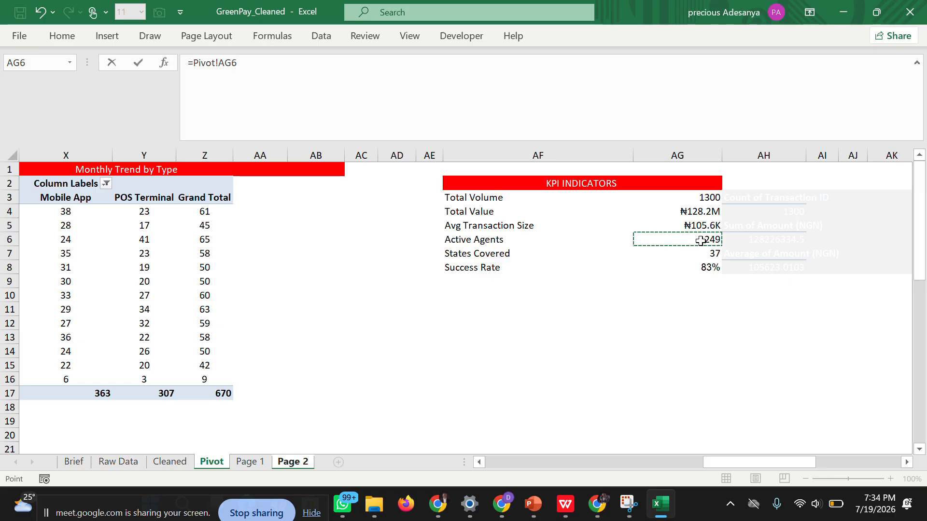
key("Return")
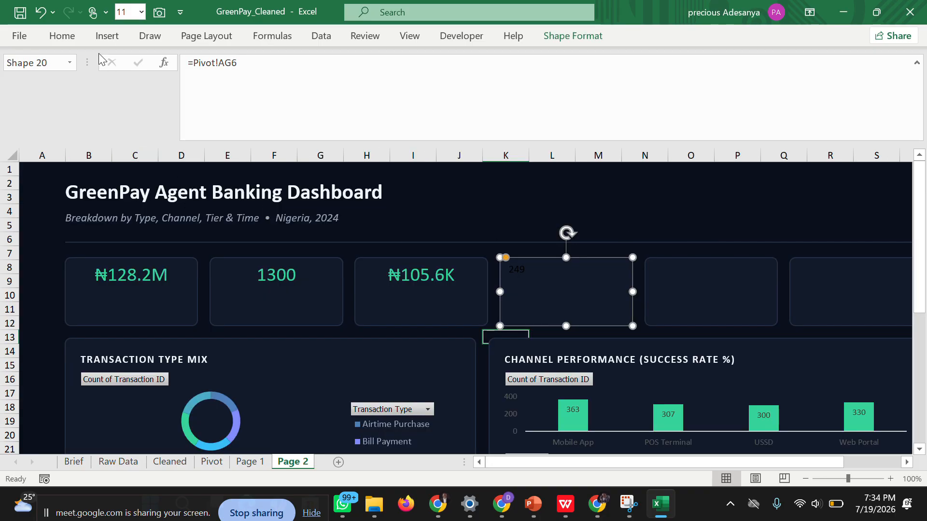
Format the fourth card's value in the same green, centred horizontally, at font size 20.
left_click(64, 39)
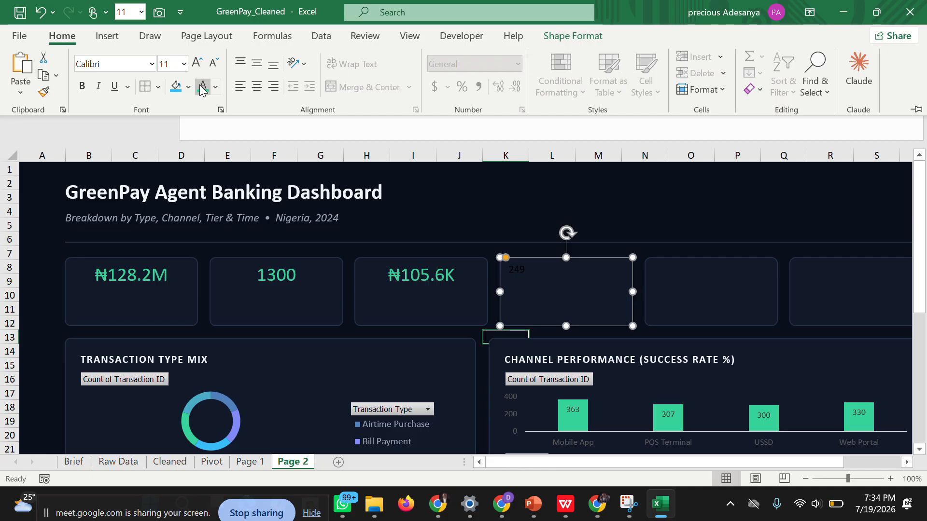
left_click(201, 88)
left_click(261, 88)
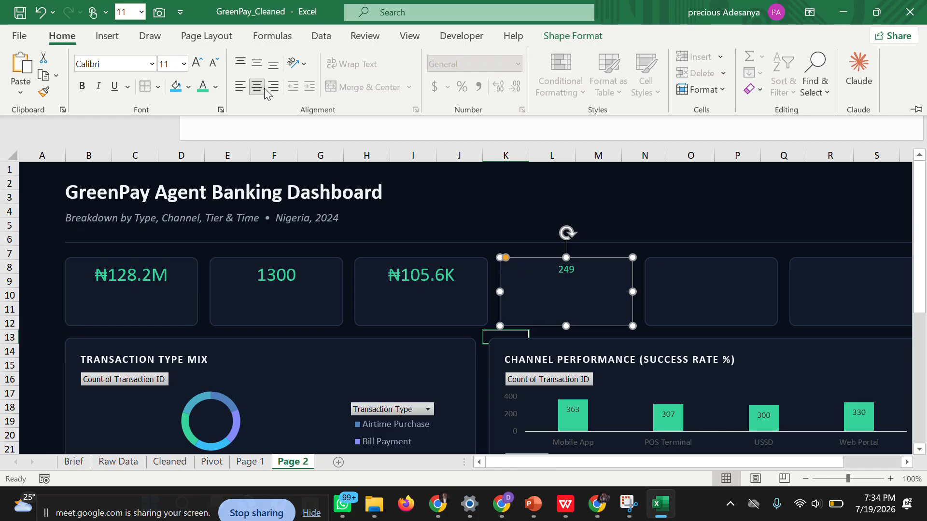
left_click(183, 64)
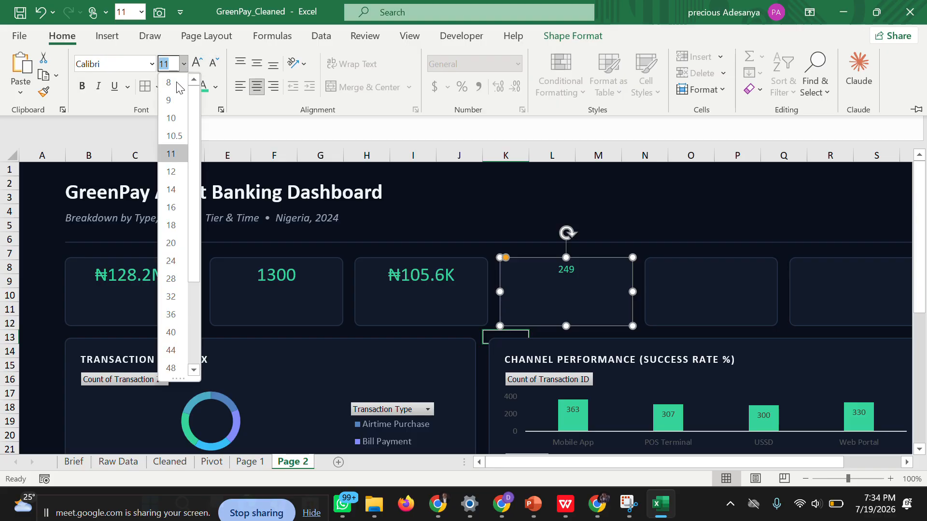
key("Escape")
type("20")
key("Return")
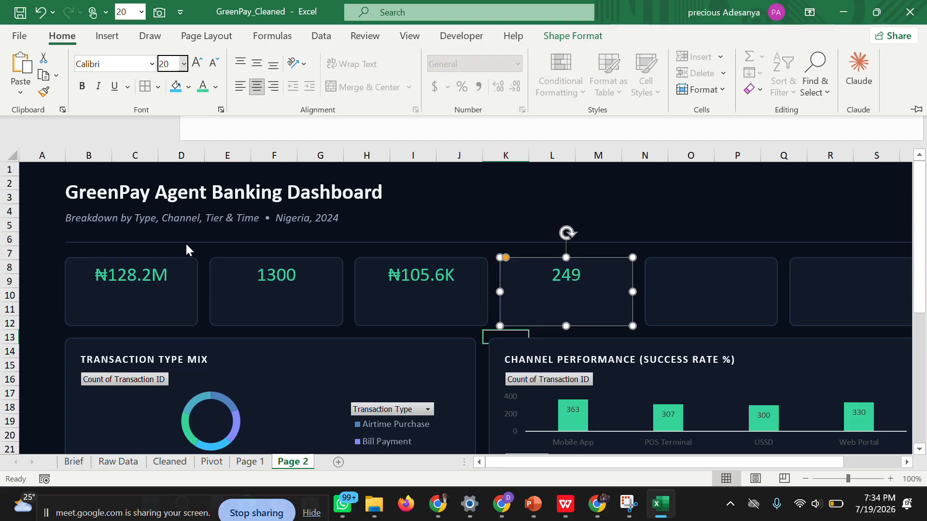
key("ctrl+F1")
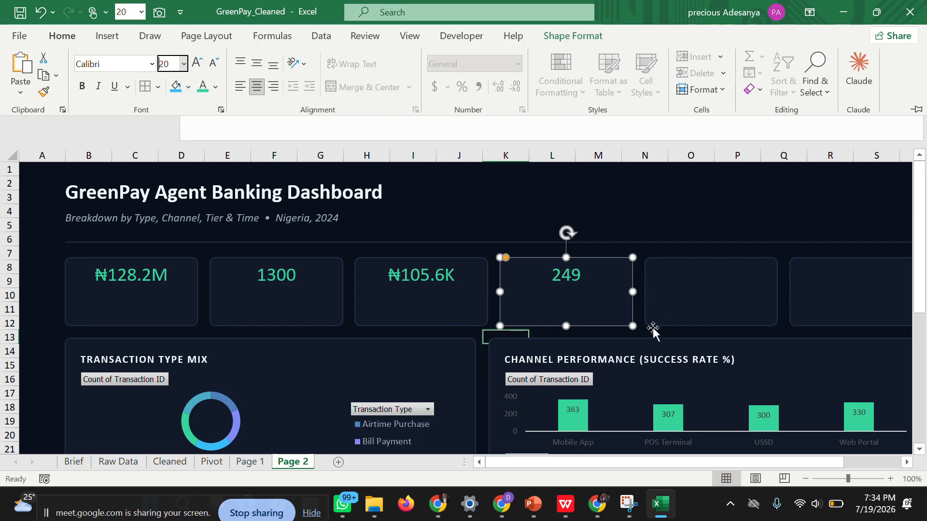
left_click(675, 330)
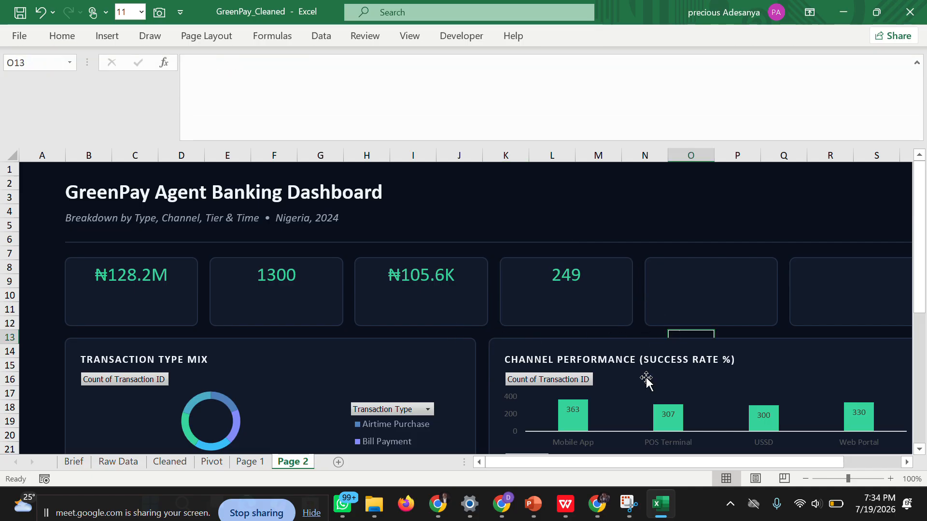
Link the fifth KPI card on Page 2 to the States Covered cell with the formula =Pivot!AG7.
left_click_drag(614, 462, 671, 461)
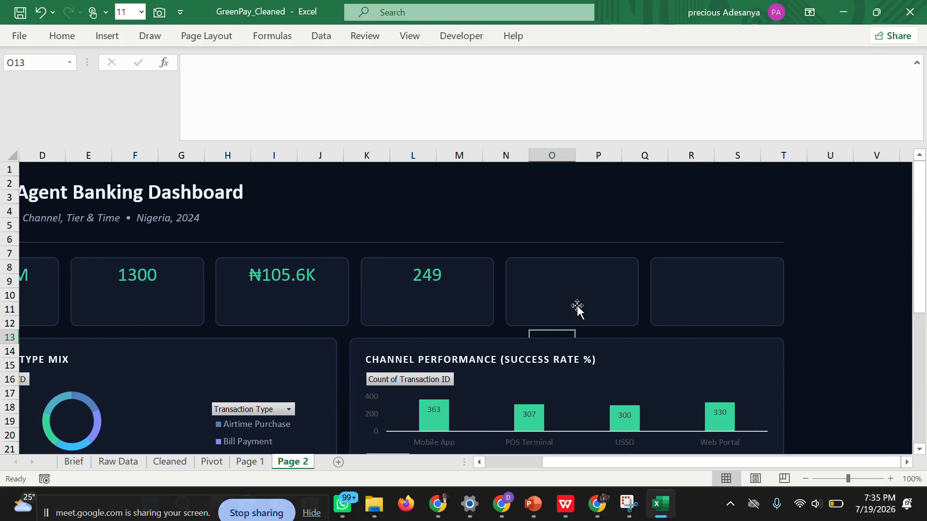
left_click(560, 275)
left_click(284, 78)
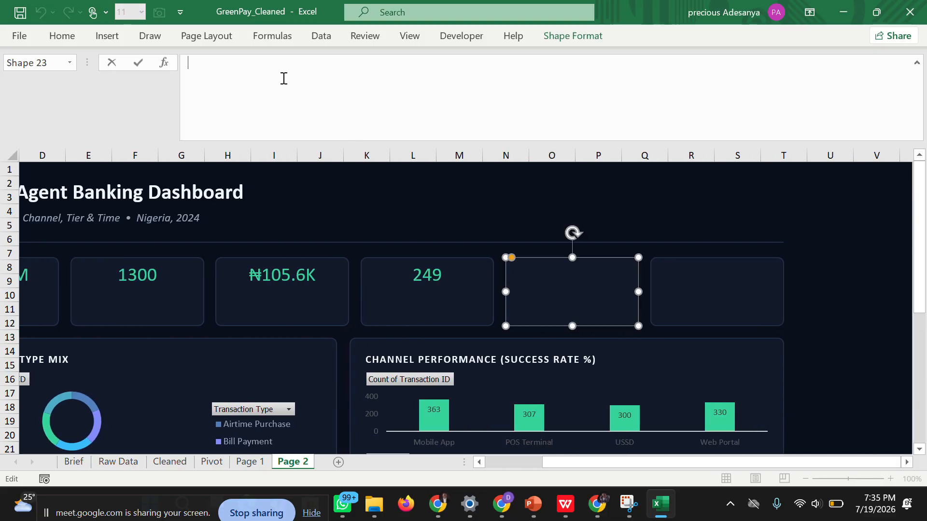
type("=")
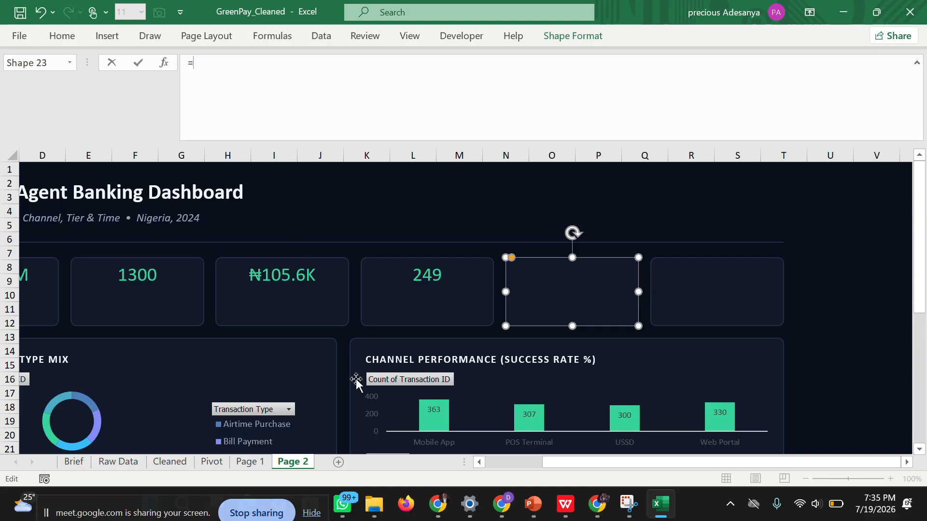
left_click(210, 461)
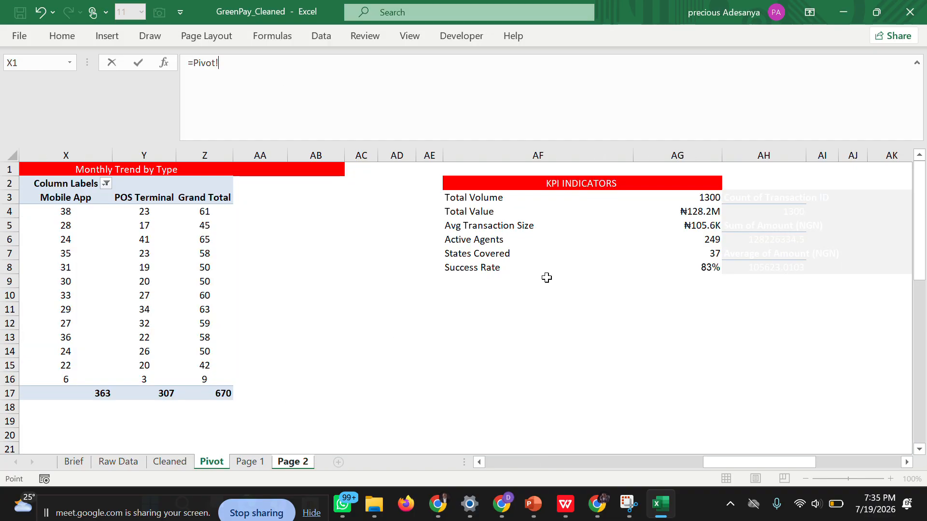
left_click(697, 255)
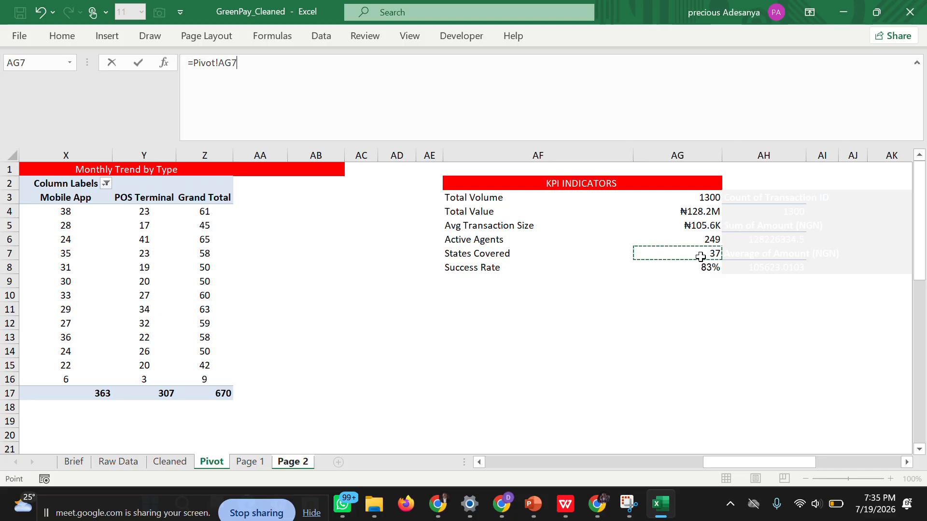
key("Return")
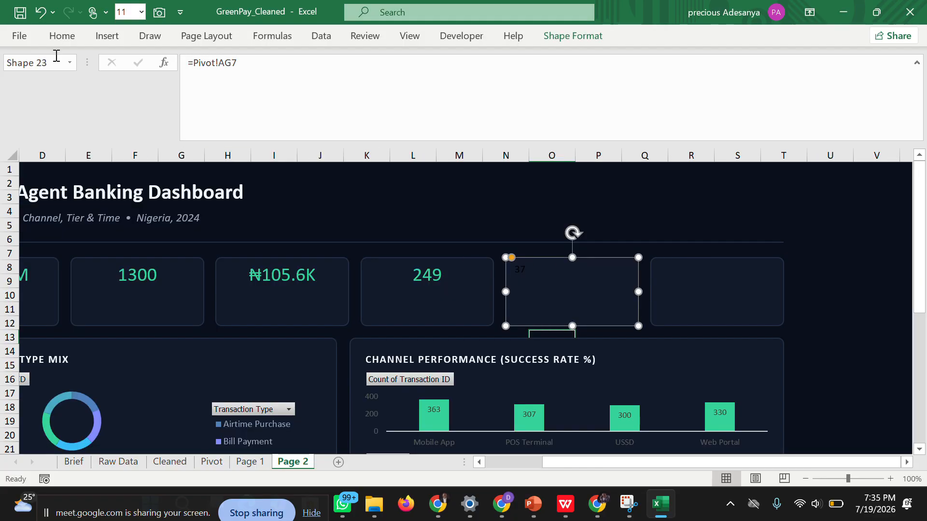
Format the fifth card's value at font size 20 in the same green, centred horizontally.
left_click(61, 35)
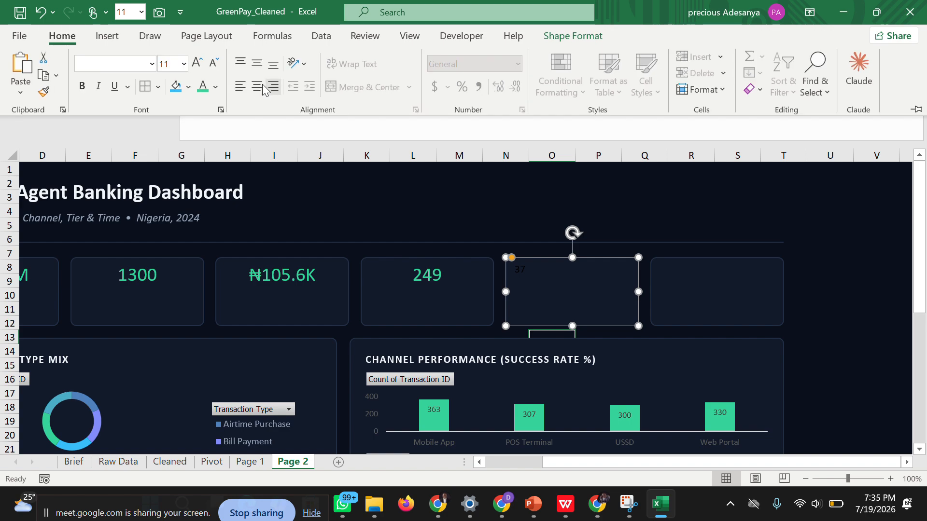
left_click(184, 64)
left_click(173, 244)
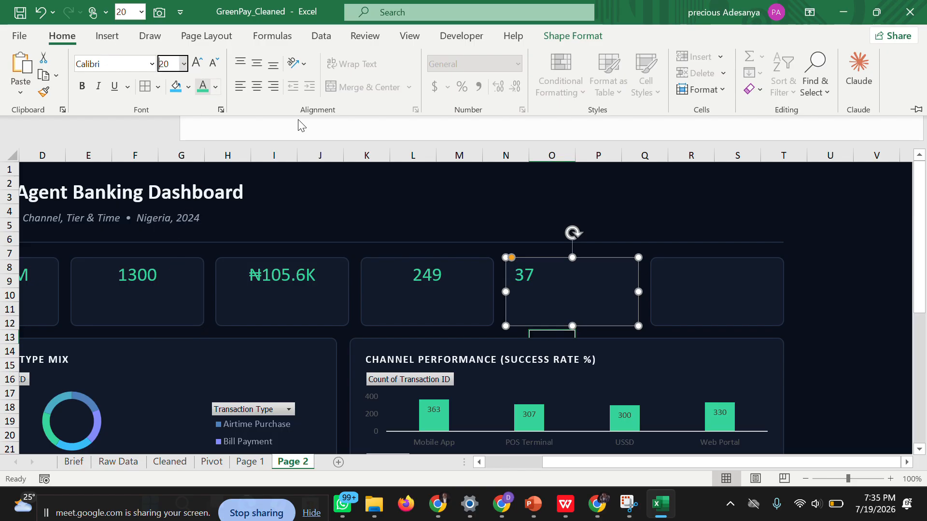
left_click(256, 88)
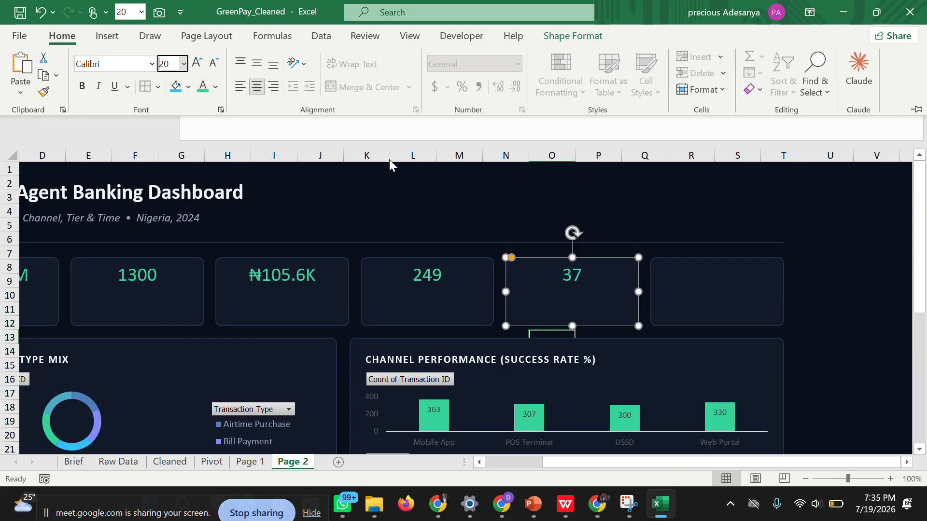
left_click(688, 285)
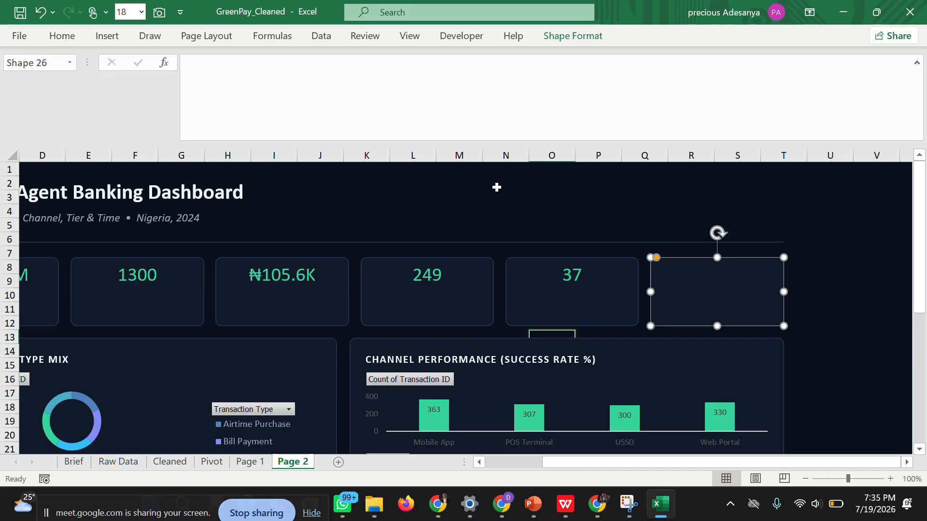
left_click(76, 37)
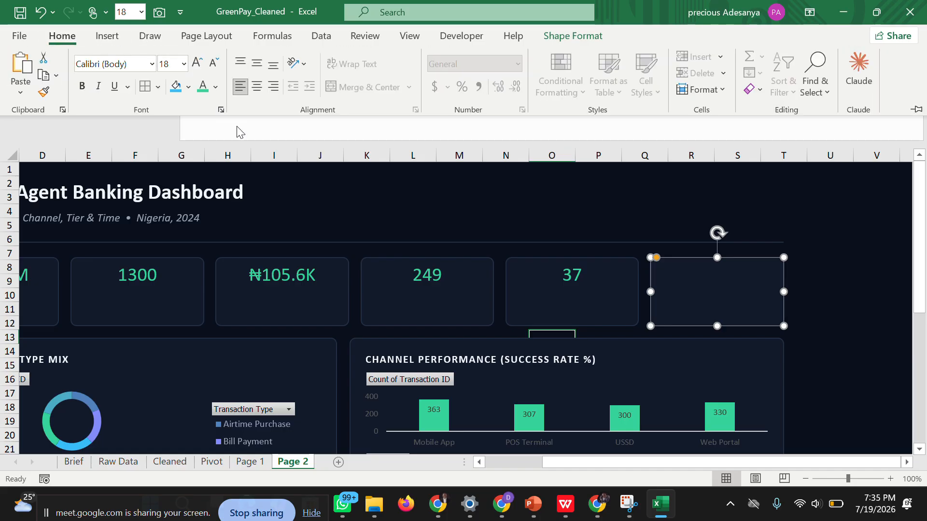
left_click(216, 464)
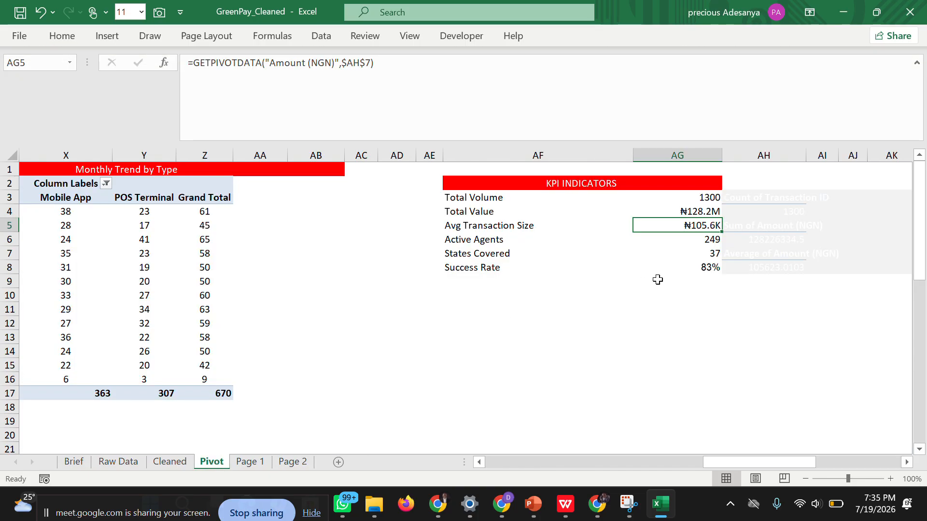
left_click(709, 268)
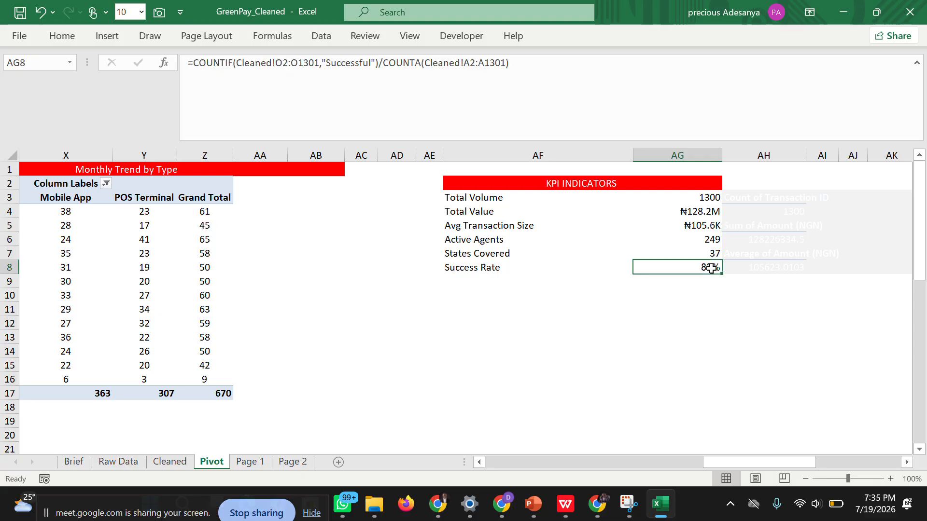
key("Return")
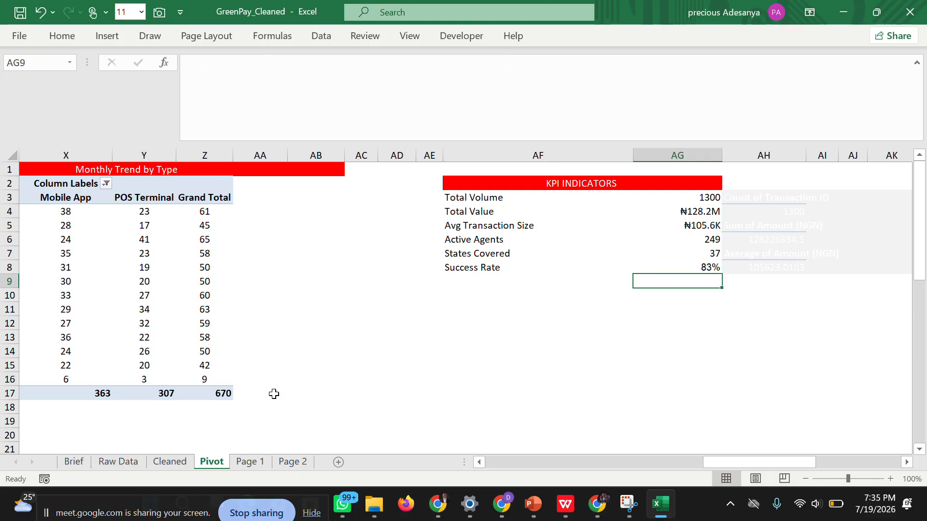
left_click(290, 464)
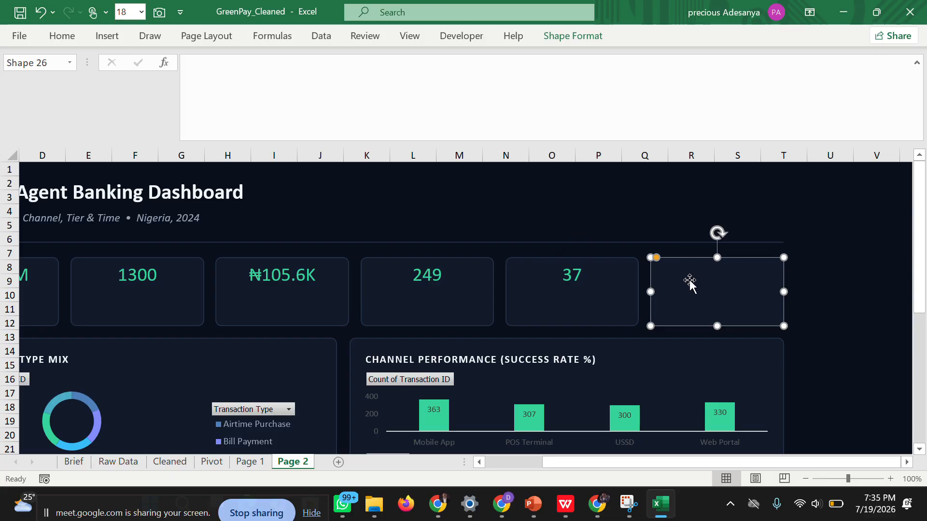
left_click(861, 290)
Link the sixth KPI card on Page 2 to the Success Rate cell with the formula =Pivot!AG8.
left_click(734, 289)
left_click(255, 75)
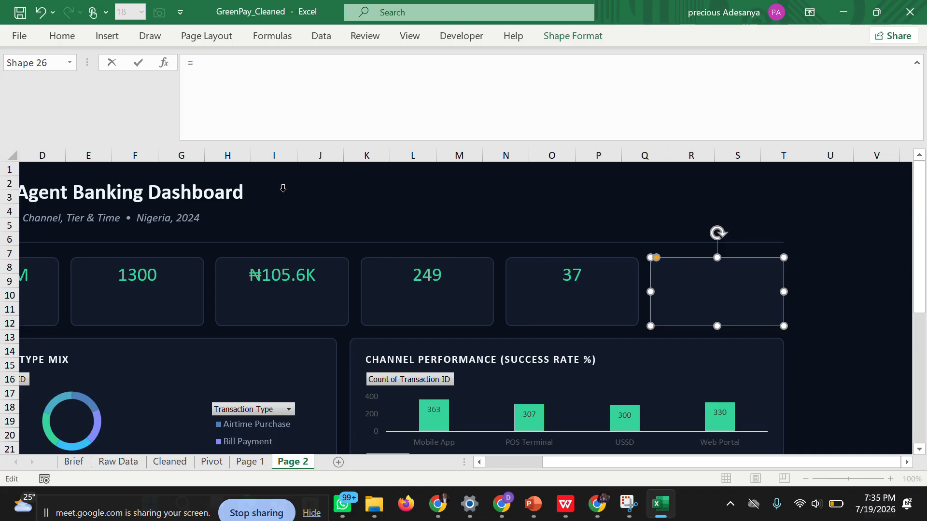
left_click(212, 462)
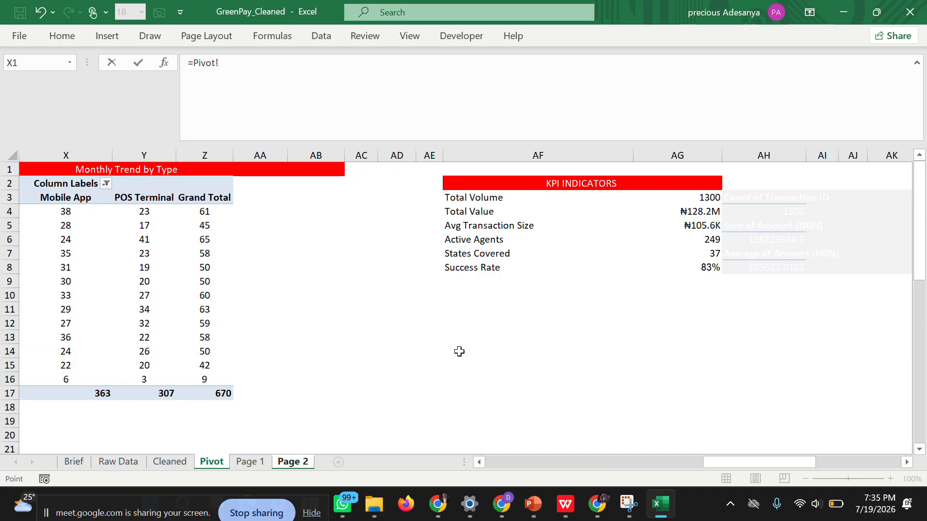
left_click(707, 268)
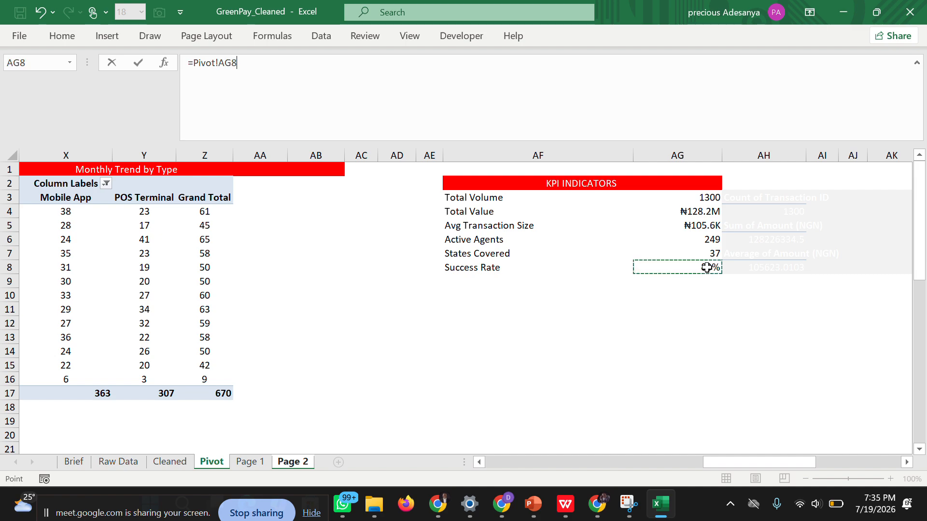
key("Return")
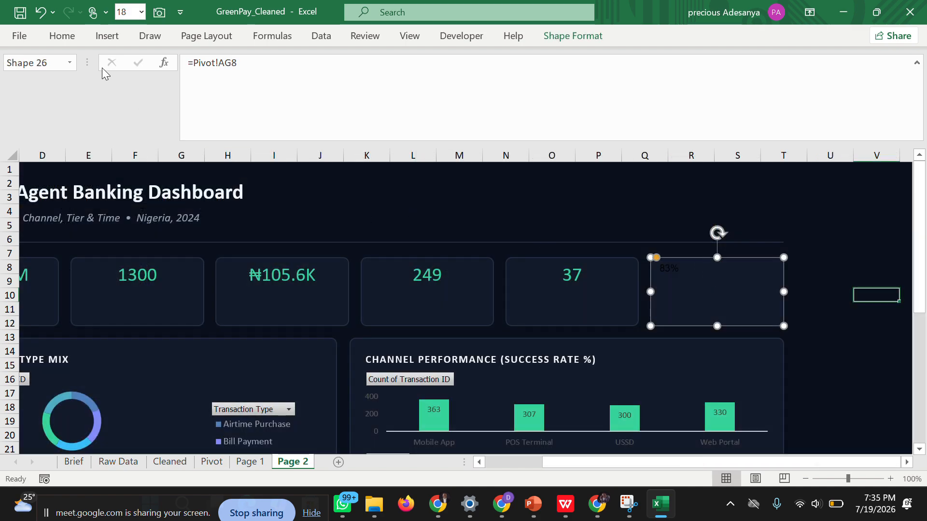
Format the sixth card's value in the same green, centred horizontally, at font size 20.
left_click(66, 36)
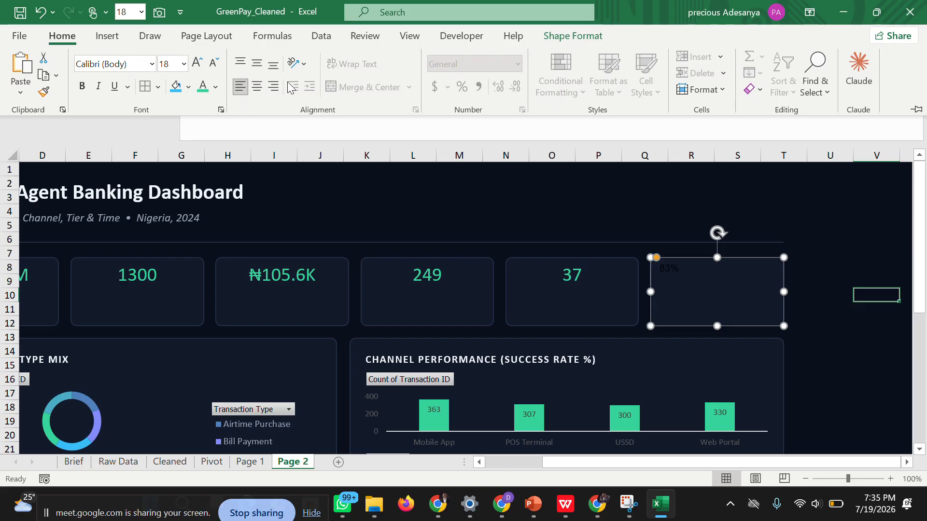
left_click(203, 87)
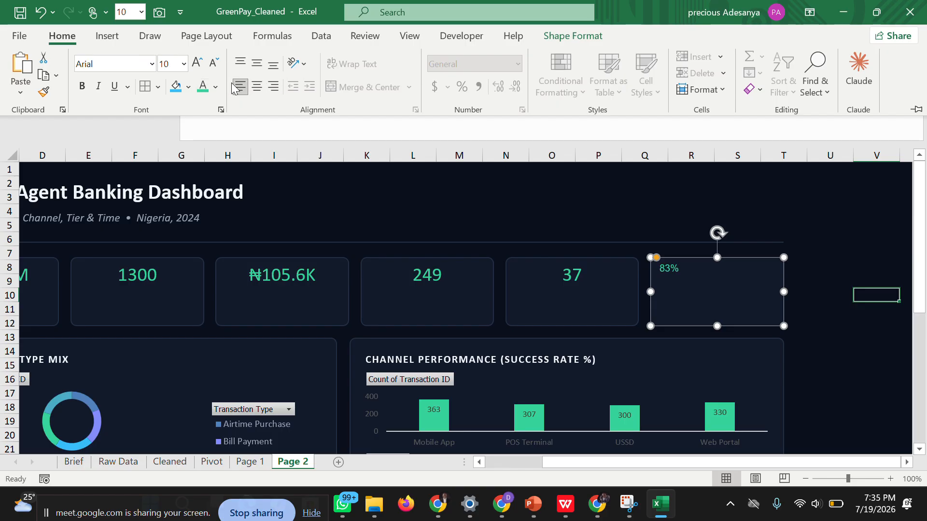
left_click(260, 87)
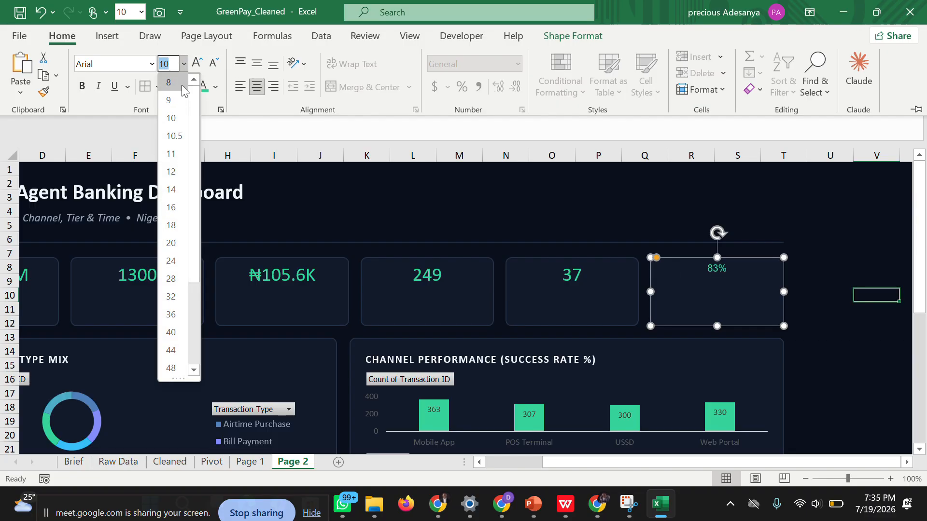
left_click(184, 64)
left_click(171, 243)
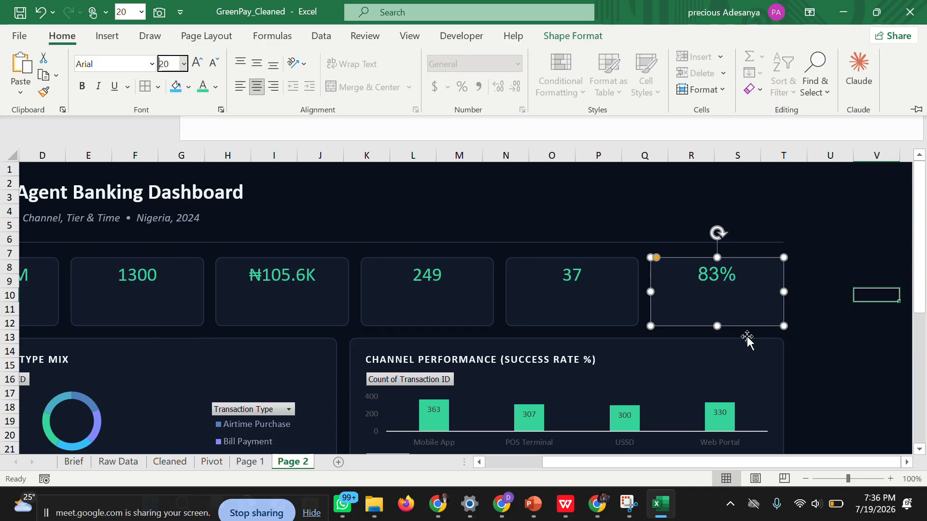
left_click(836, 350)
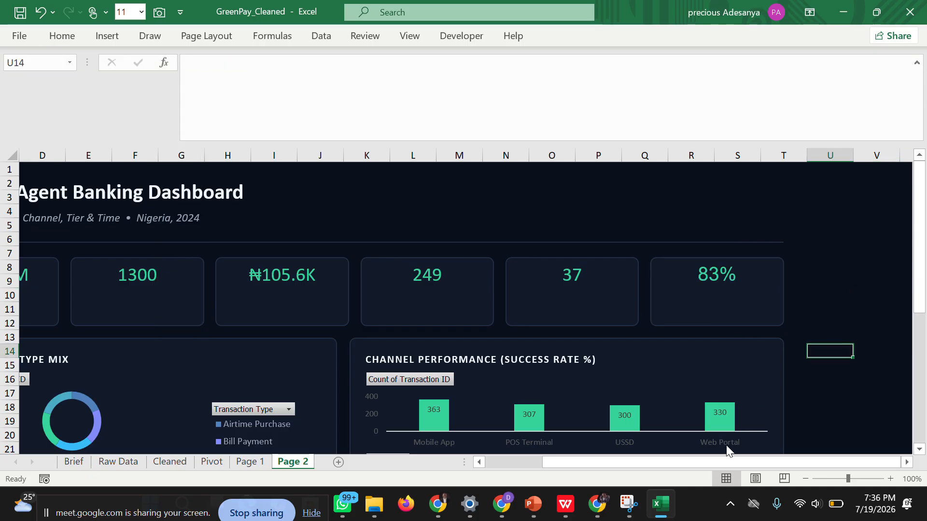
Copy the Total Value label from Page 1 to Page 2 and place it below the first KPI card's value.
left_click_drag(726, 463, 503, 473)
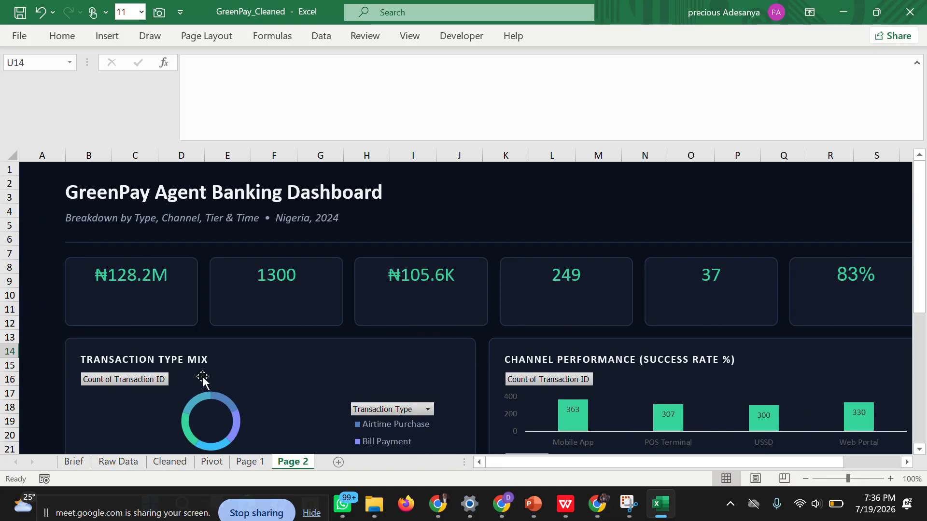
left_click(149, 295)
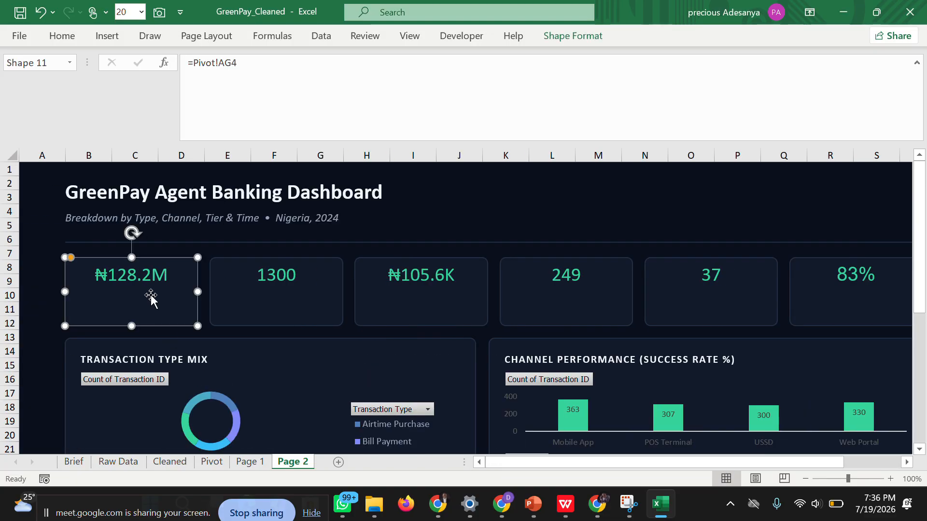
left_click(249, 461)
left_click(127, 312)
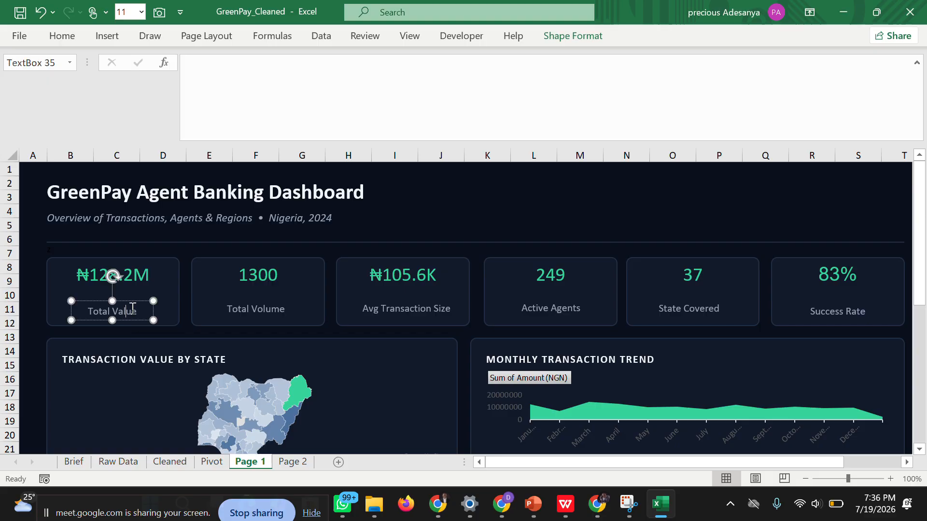
right_click(72, 310)
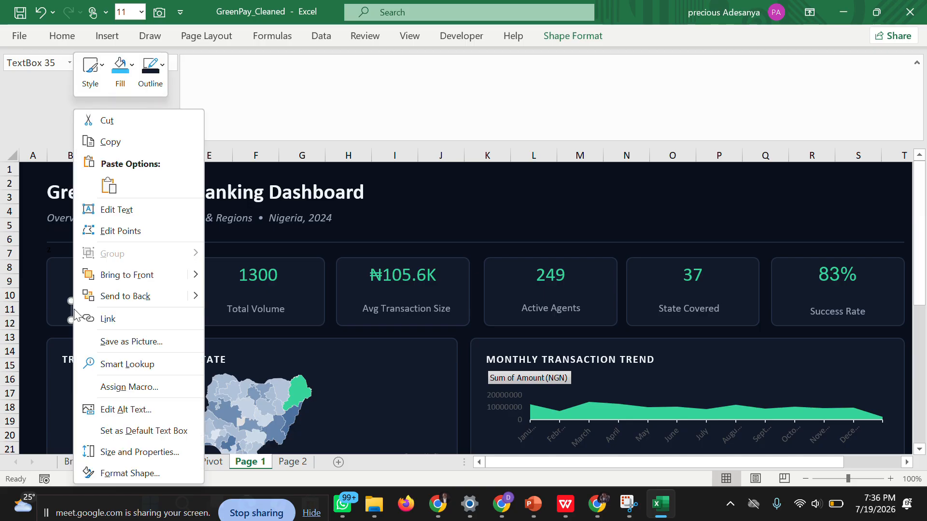
left_click(113, 142)
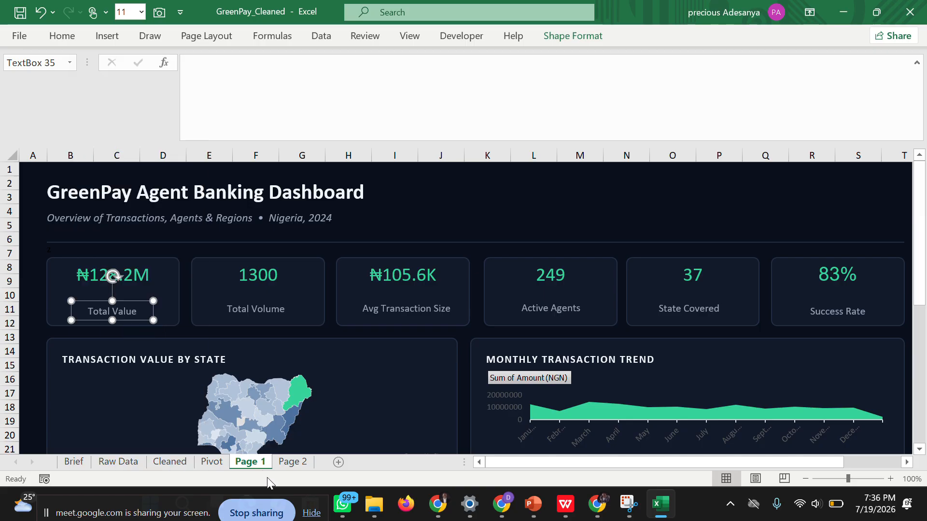
left_click(294, 461)
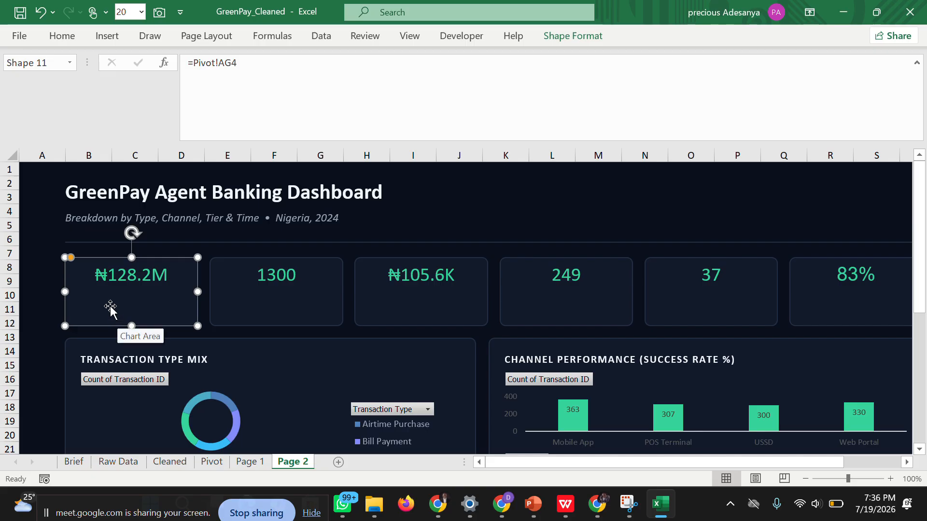
key("ctrl+v")
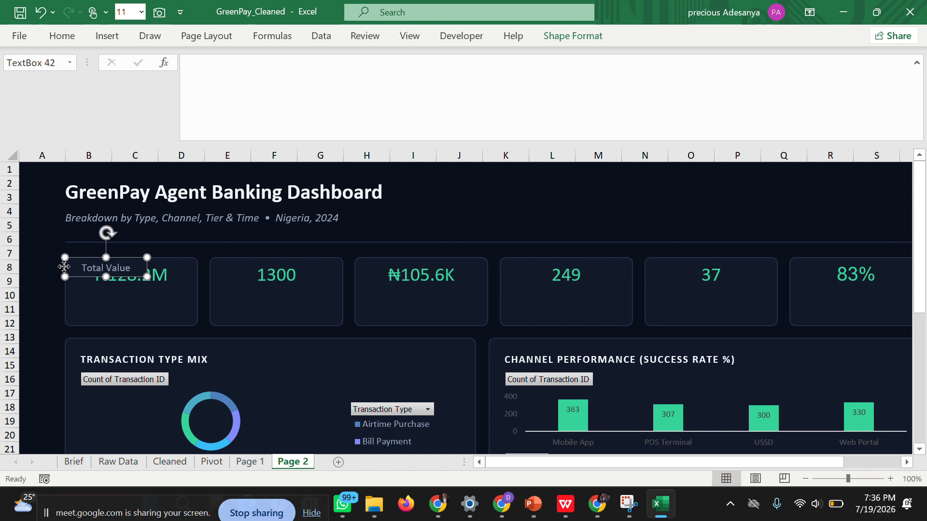
left_click_drag(65, 268, 88, 307)
Copy the Total Volume label from Page 1 to Page 2 and place it below the second KPI card's value.
left_click(244, 306)
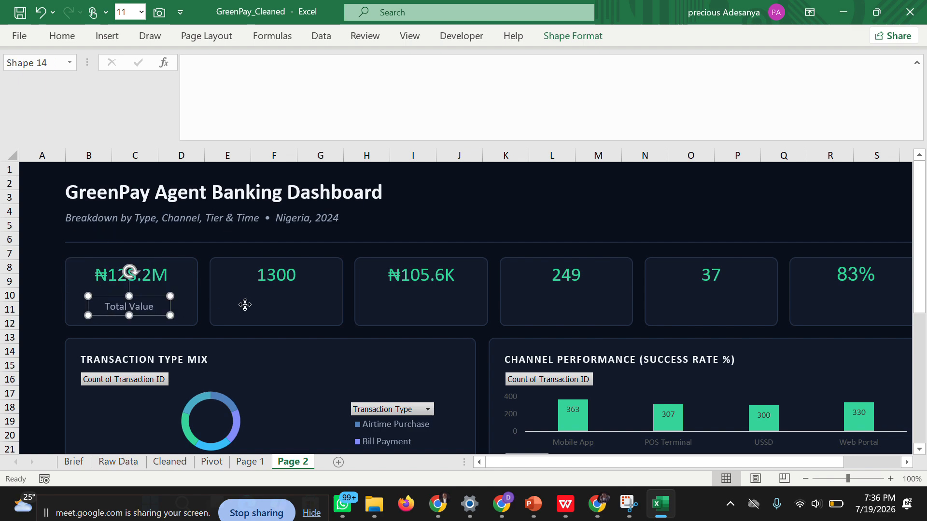
left_click(250, 461)
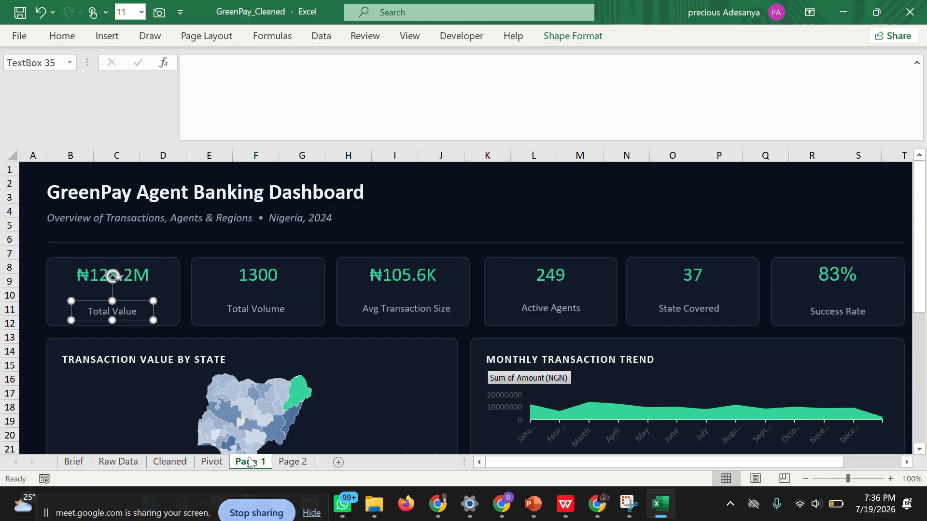
left_click(239, 309)
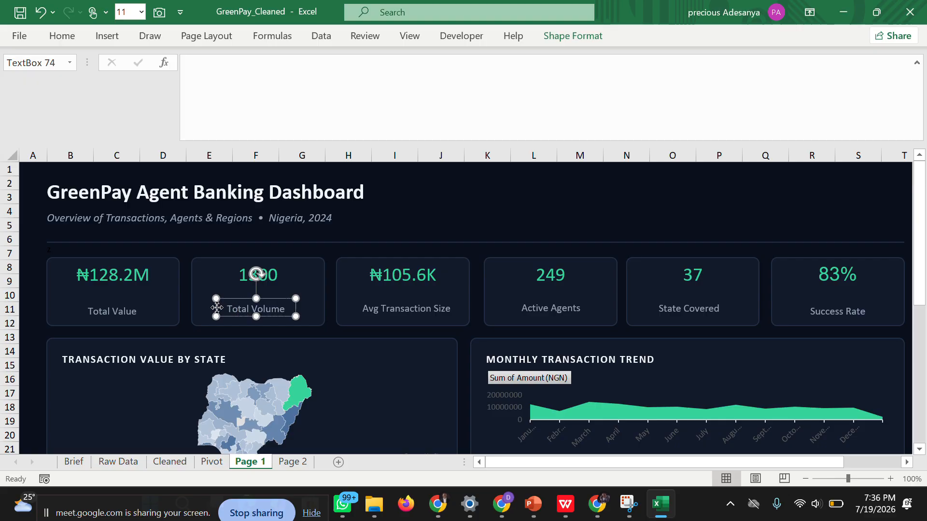
right_click(217, 311)
left_click(264, 148)
left_click(292, 462)
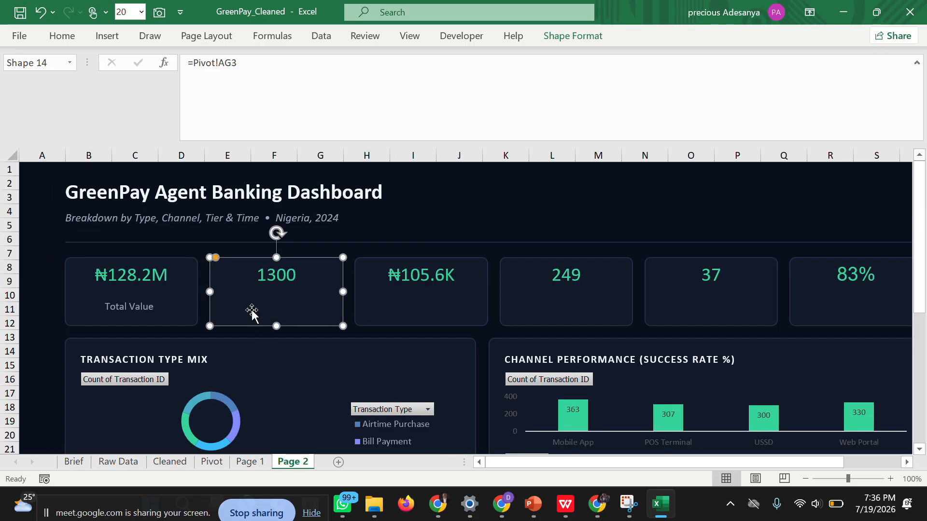
key("ctrl+v")
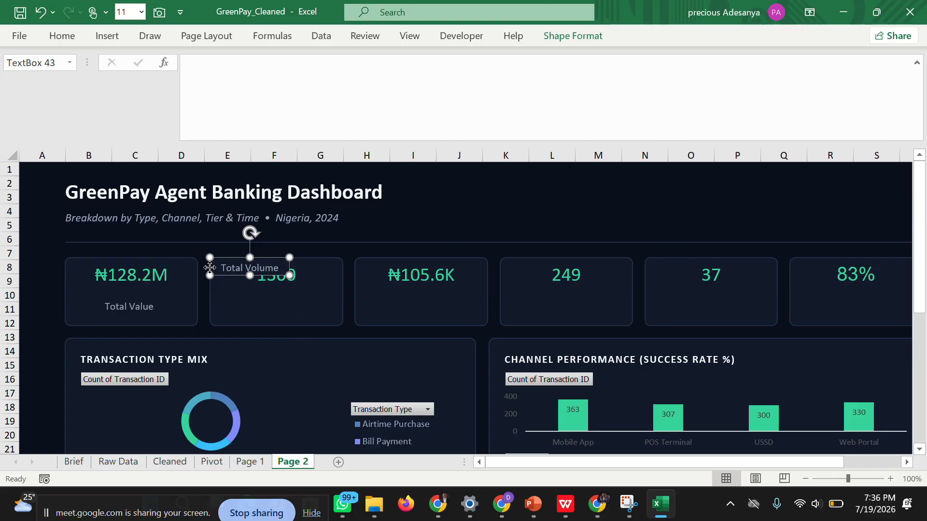
left_click_drag(211, 270, 236, 309)
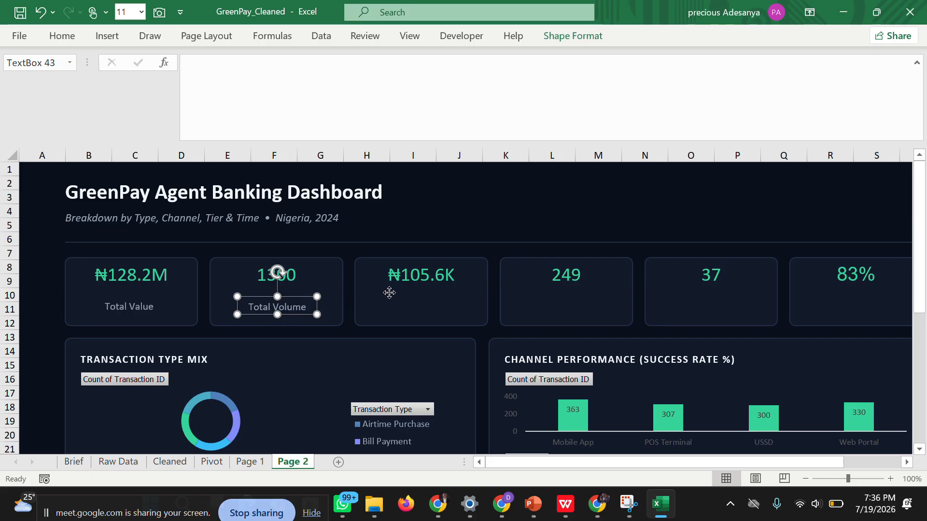
Copy the Avg Transaction Size label from Page 1 to Page 2 and place it below the third KPI card's value.
left_click(386, 296)
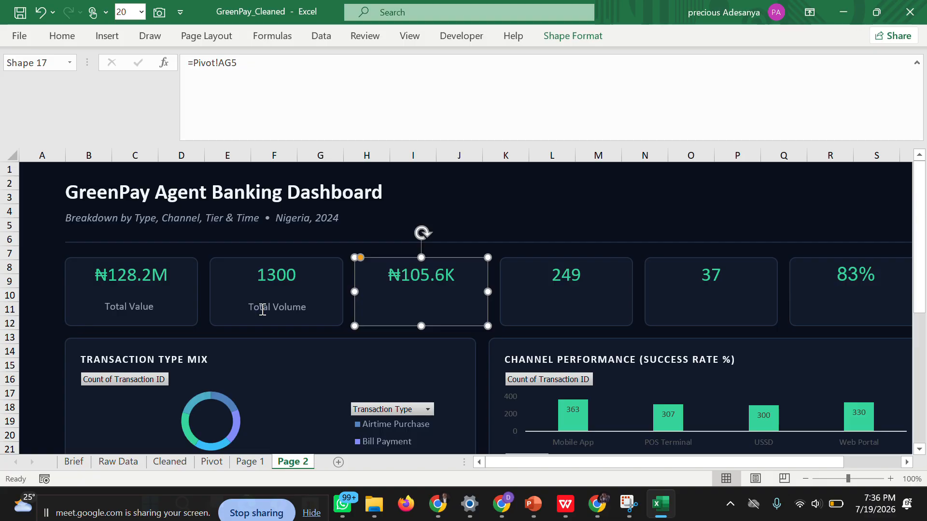
left_click(247, 312)
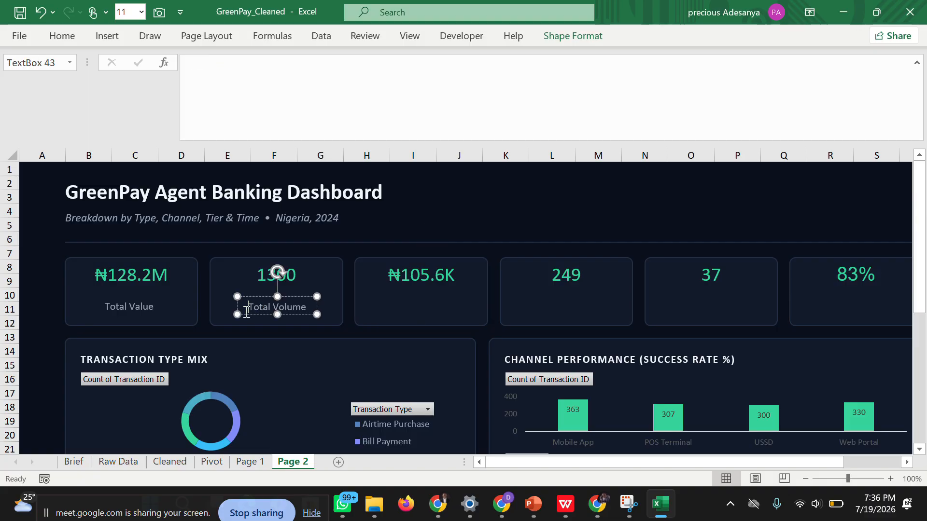
left_click(381, 315)
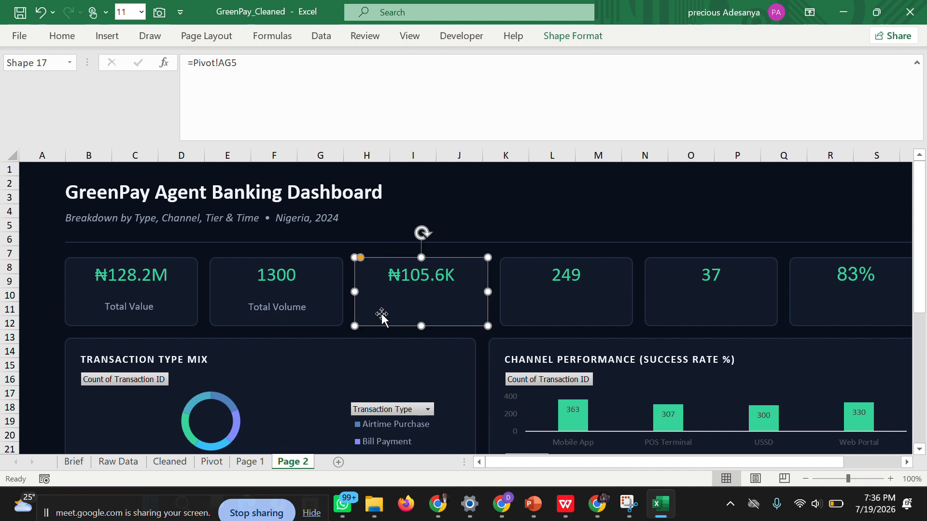
left_click(211, 462)
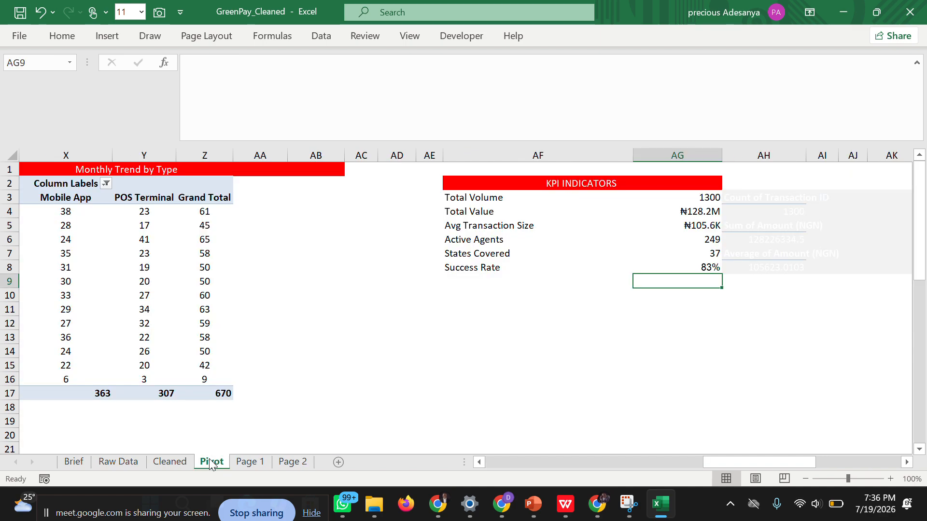
left_click(289, 463)
left_click(263, 462)
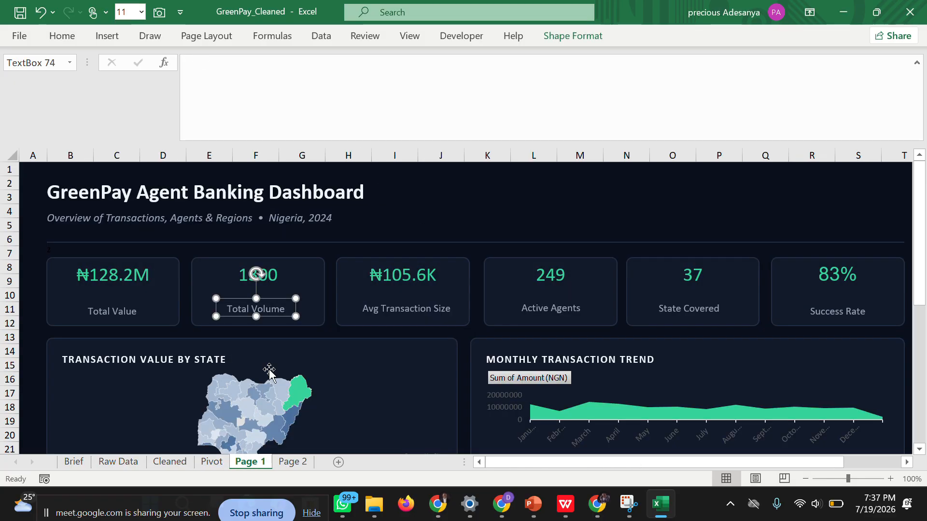
left_click(369, 310)
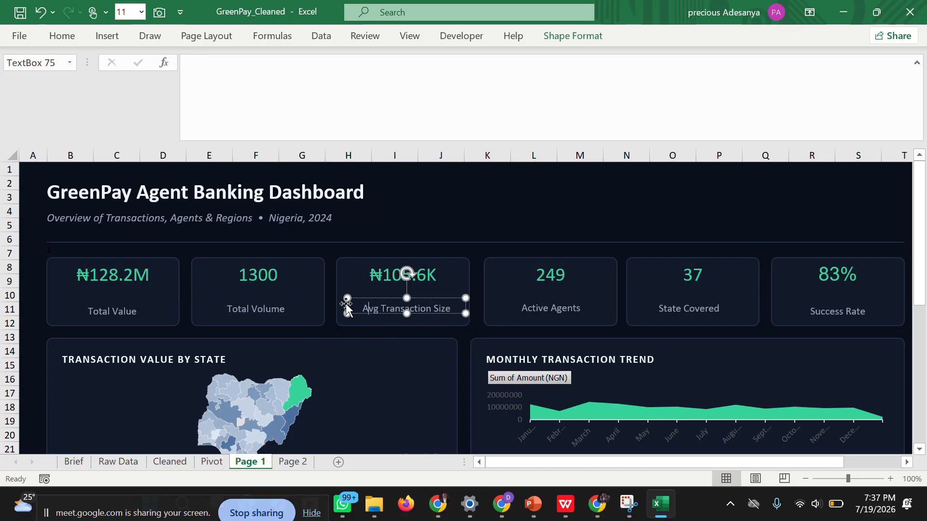
right_click(345, 303)
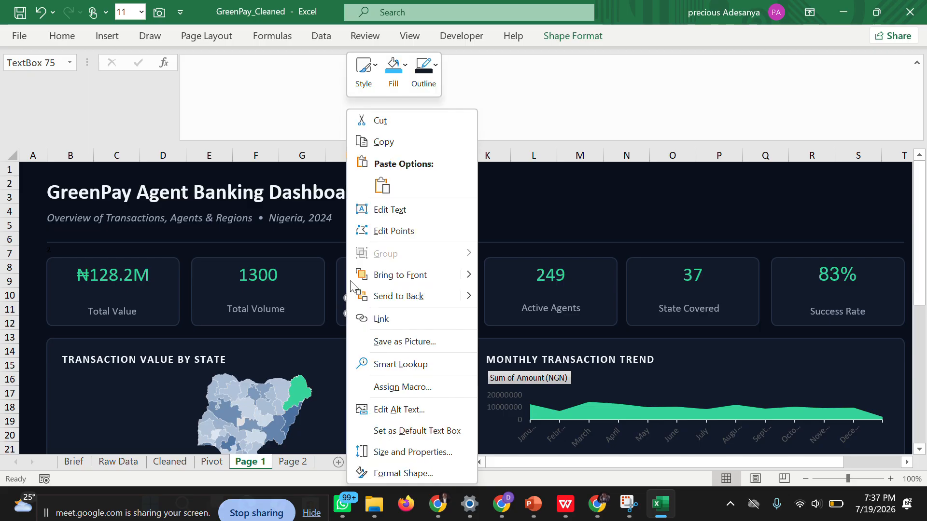
left_click(379, 143)
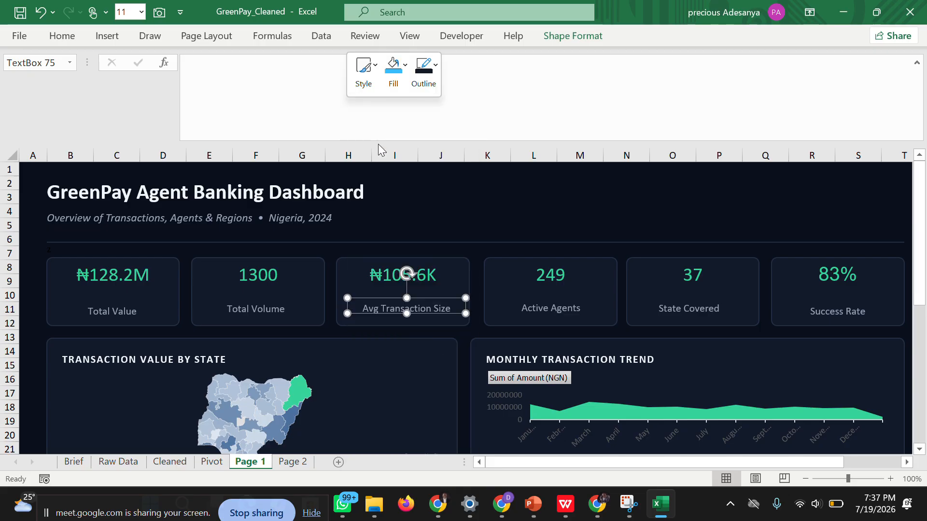
left_click(293, 464)
key("ctrl+v")
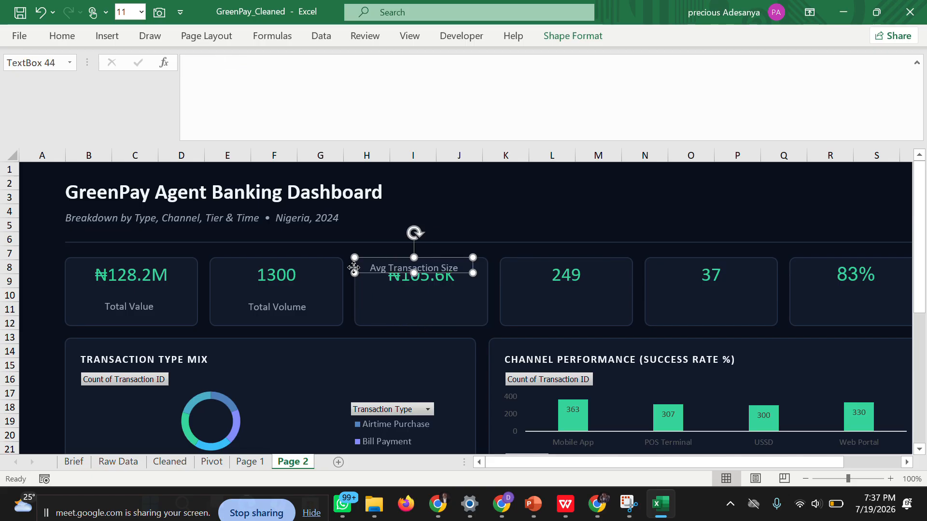
left_click_drag(355, 268, 364, 307)
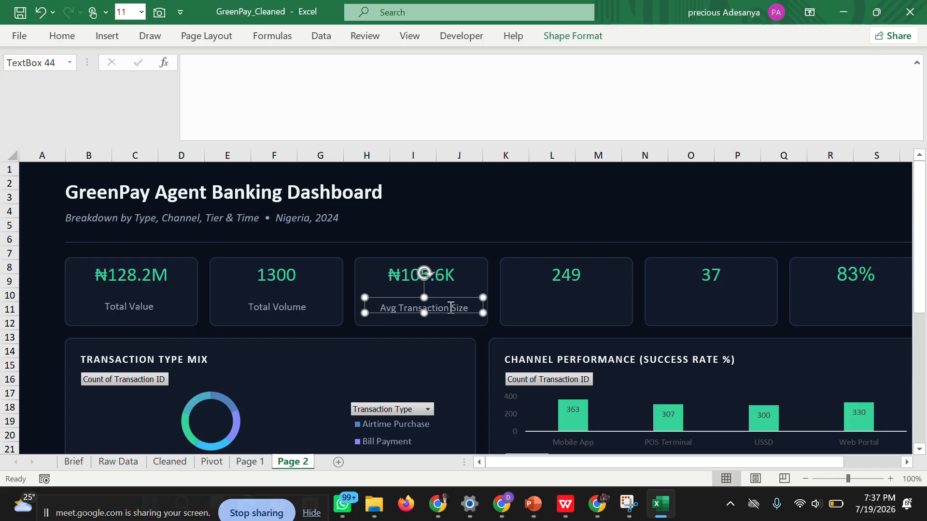
Copy the Active Agents label from Page 1 to Page 2 and place it below the fourth KPI card's value.
left_click(544, 326)
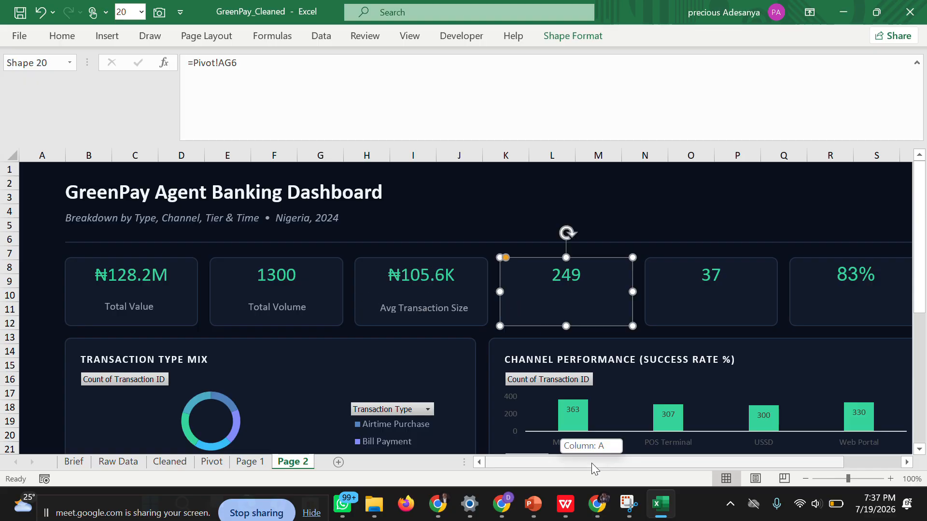
left_click_drag(592, 462, 664, 465)
left_click(834, 309)
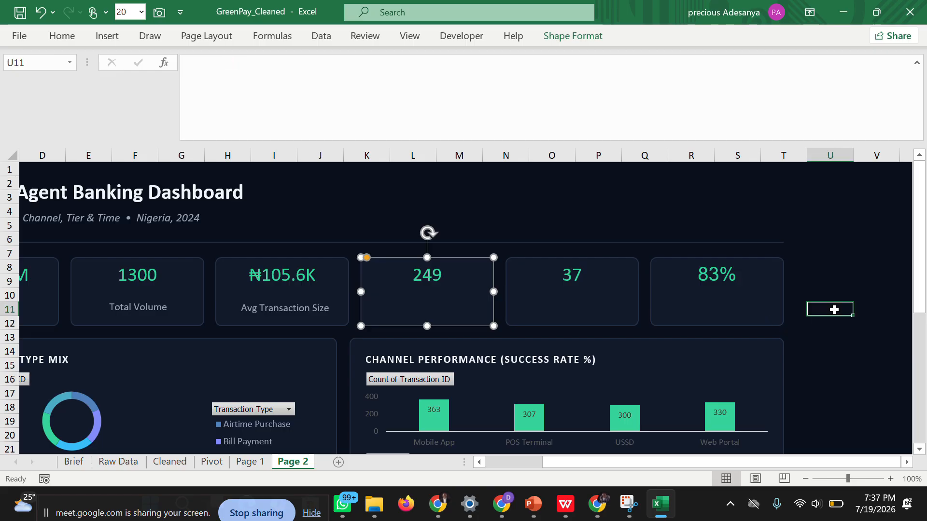
left_click(250, 463)
left_click(534, 308)
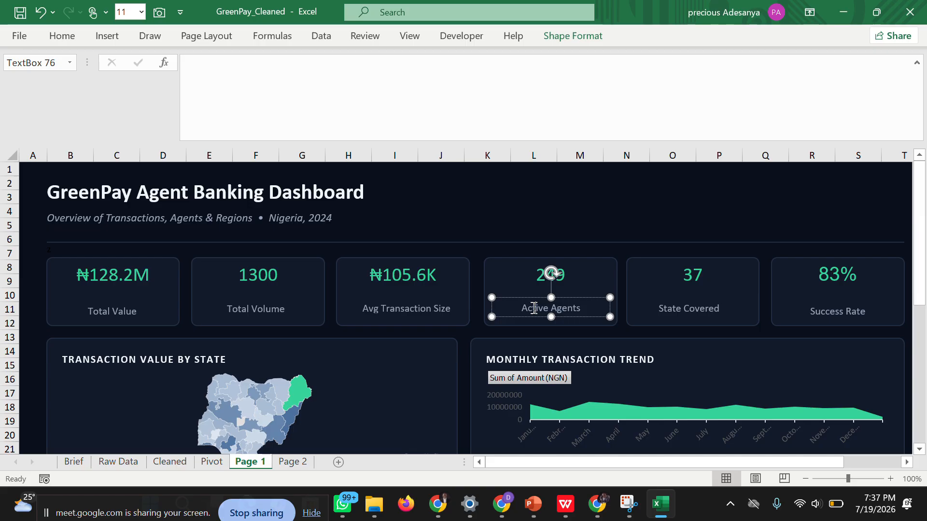
right_click(491, 307)
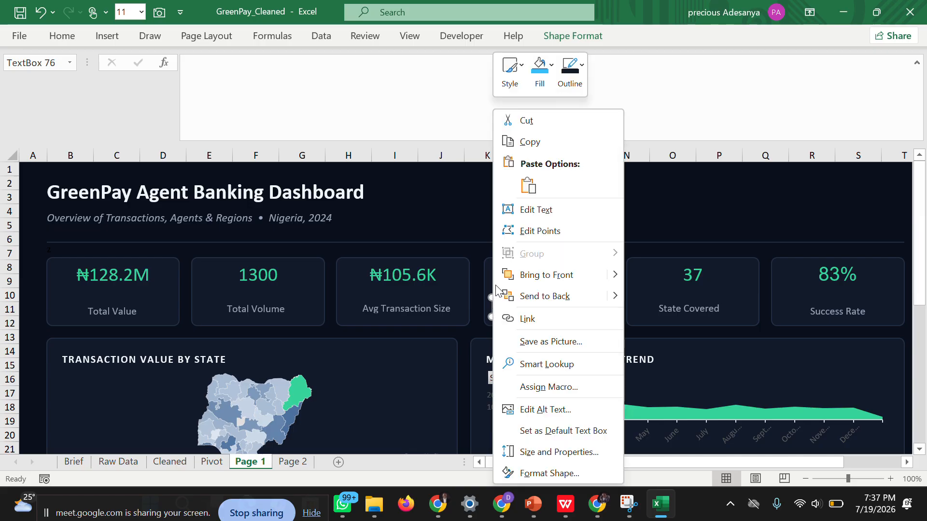
left_click(529, 138)
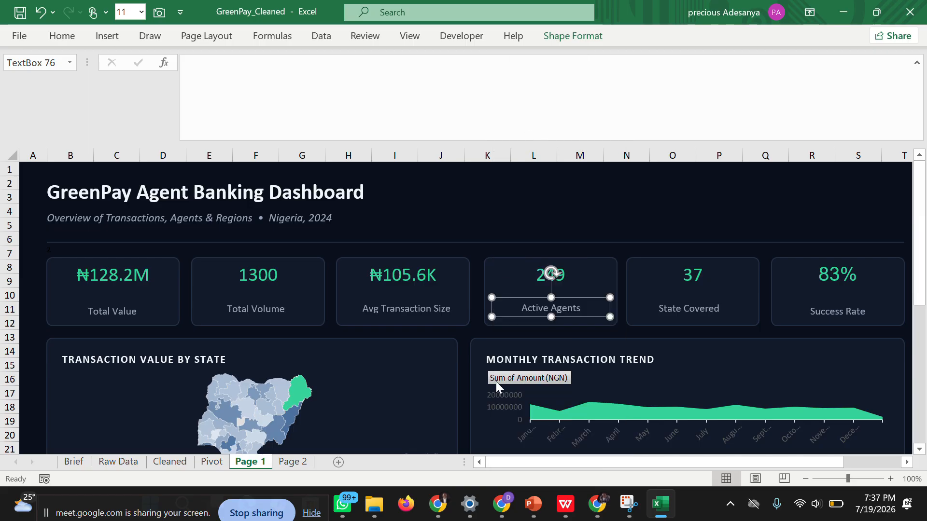
left_click(290, 462)
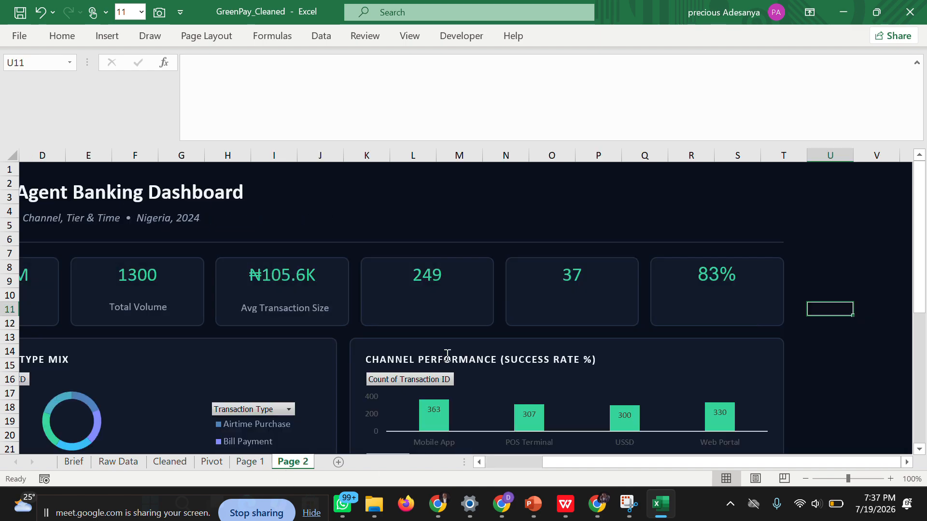
left_click(410, 312)
key("ctrl+v")
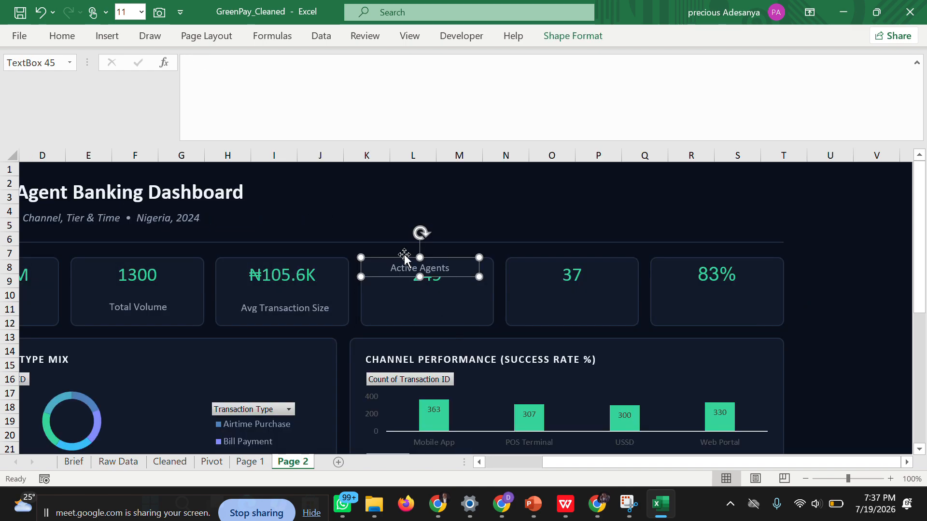
left_click_drag(361, 274, 368, 307)
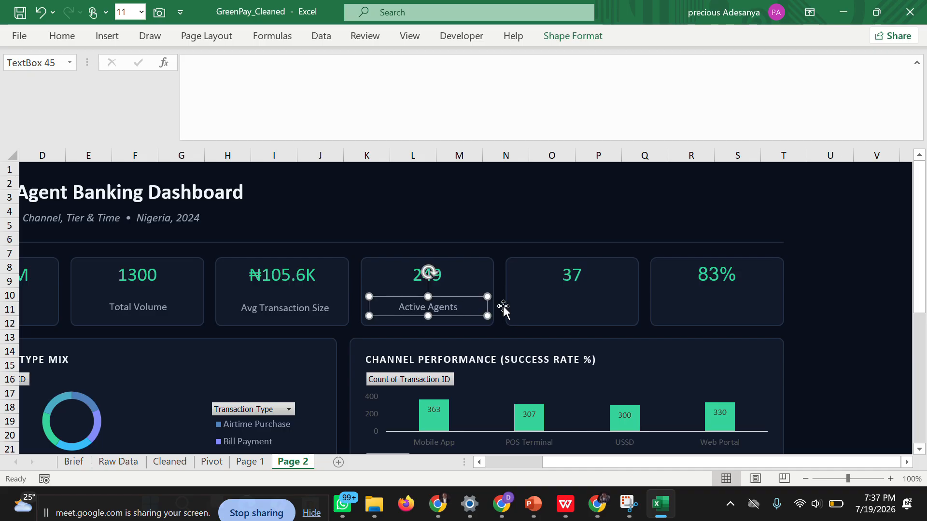
Select the fifth KPI card on Page 2 as the destination for its label.
left_click(569, 311)
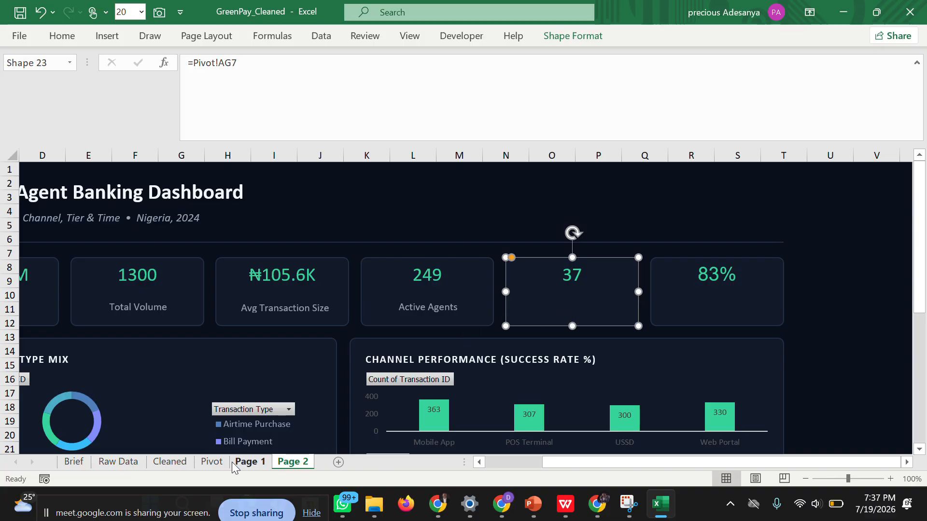
left_click(214, 464)
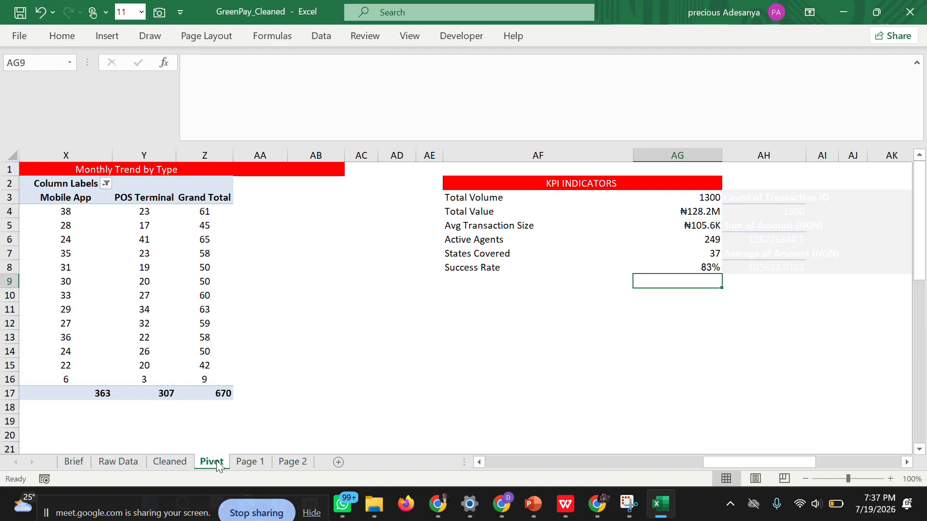
left_click(176, 464)
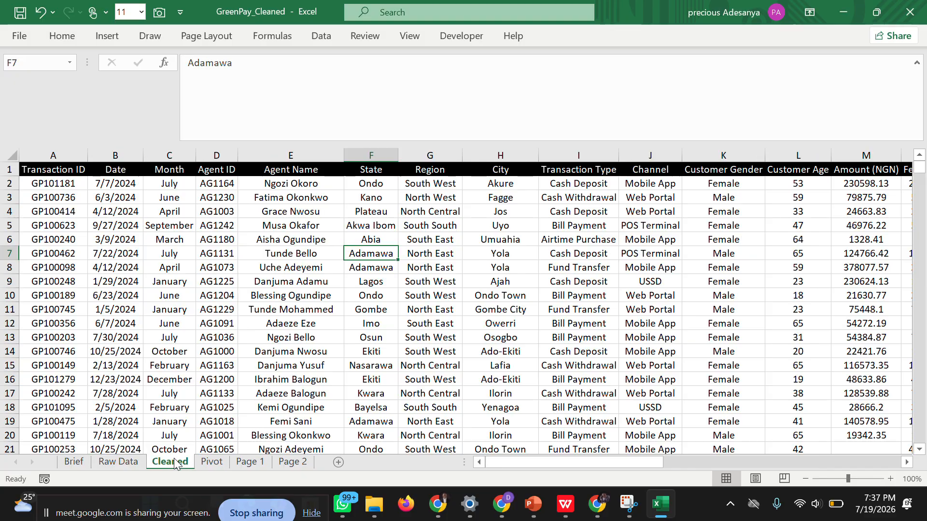
left_click(219, 464)
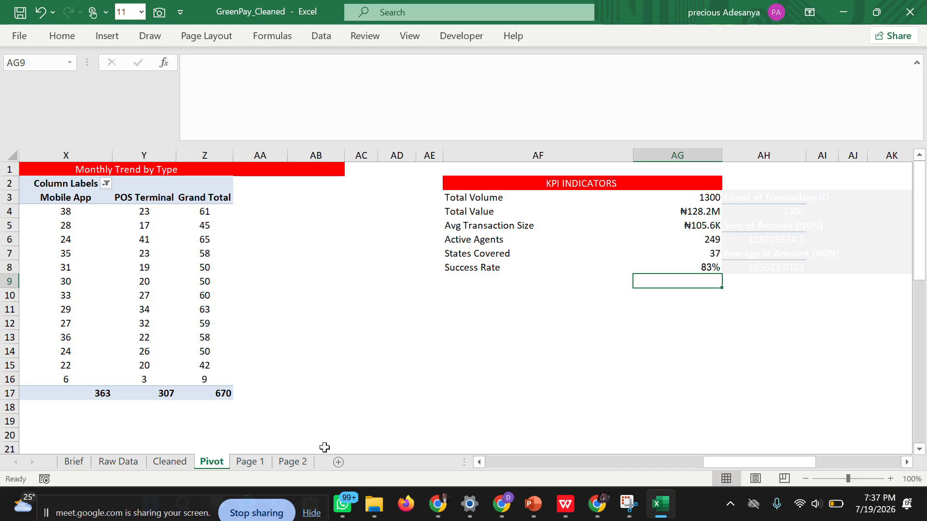
left_click(286, 464)
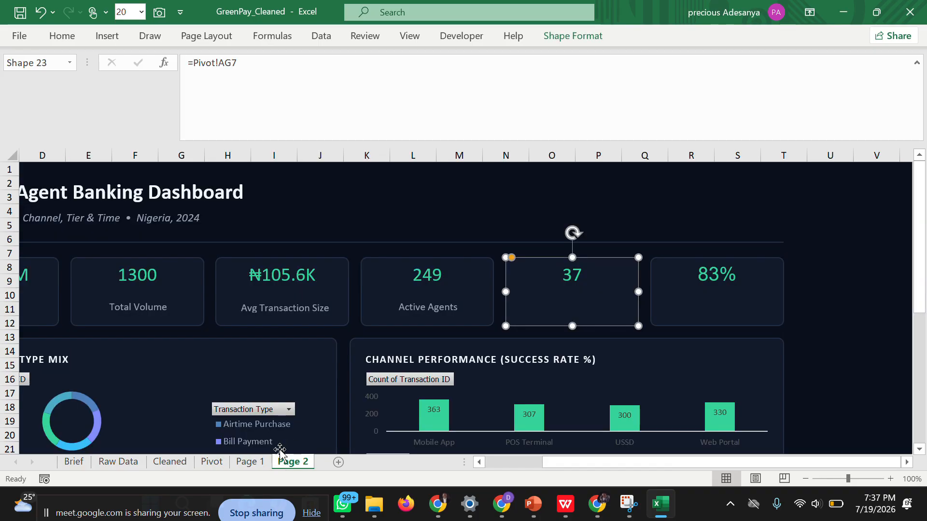
Copy the State Covered label from Page 1 to Page 2 and place it below the fifth KPI card's value.
left_click(260, 461)
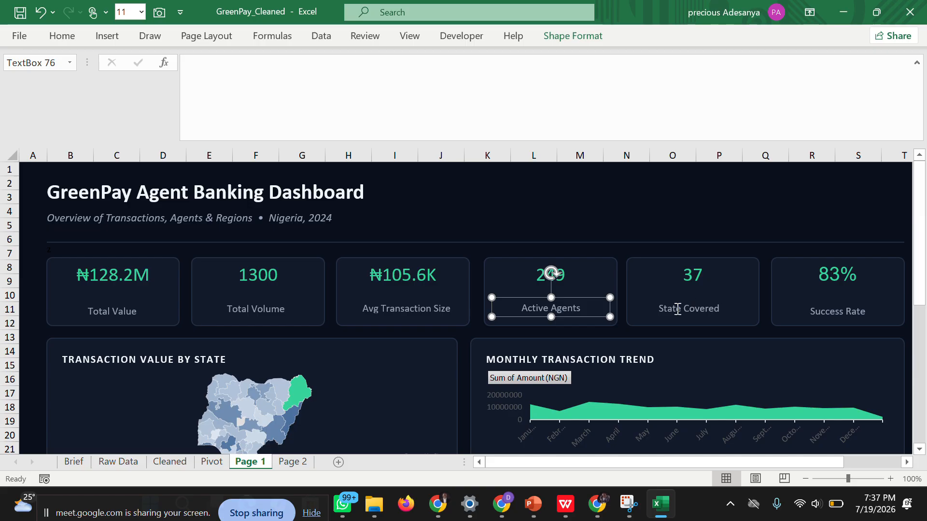
left_click(677, 309)
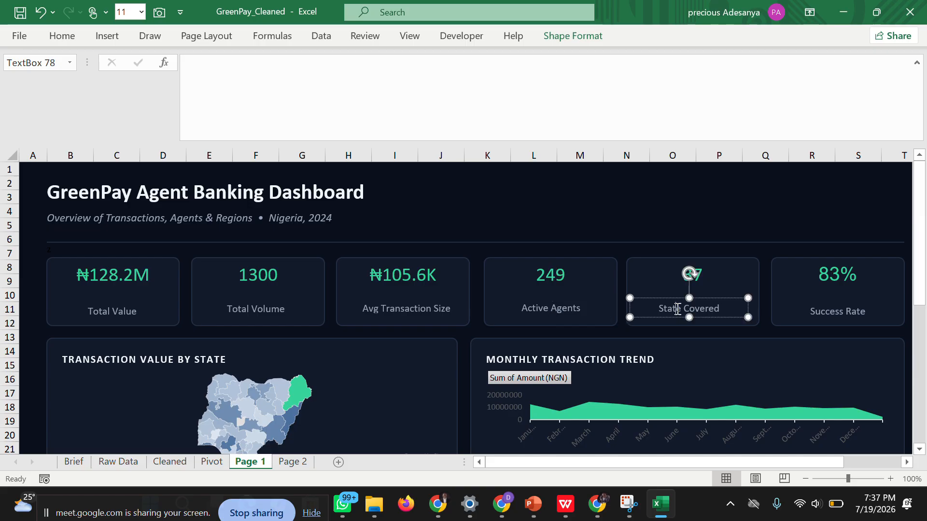
right_click(630, 309)
left_click(661, 142)
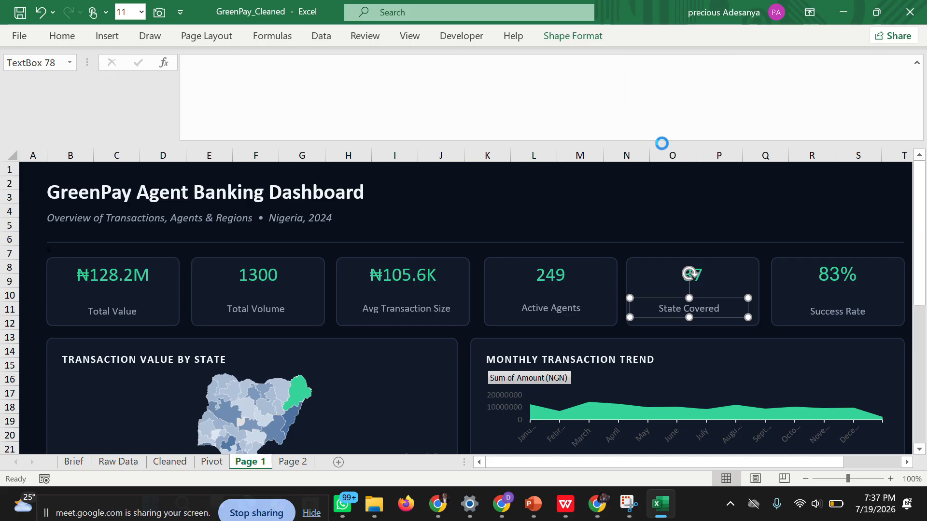
left_click(293, 462)
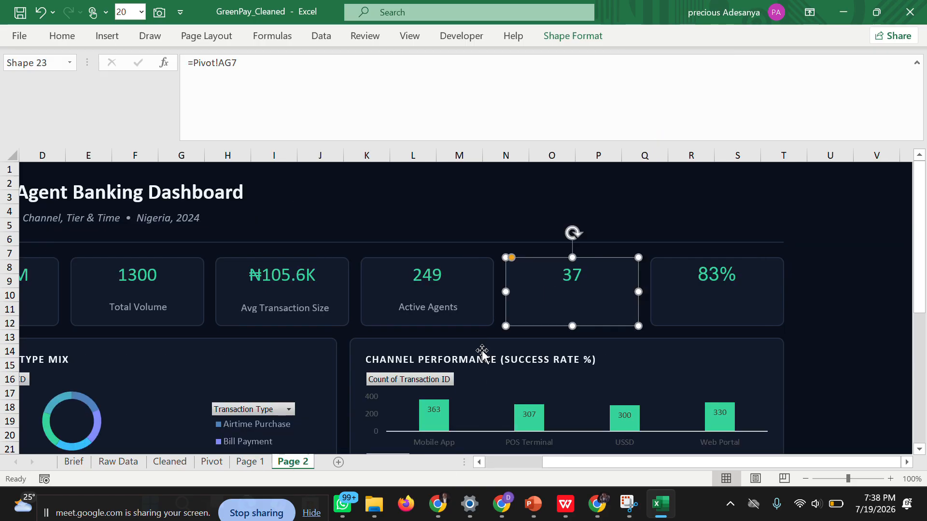
key("ctrl+v")
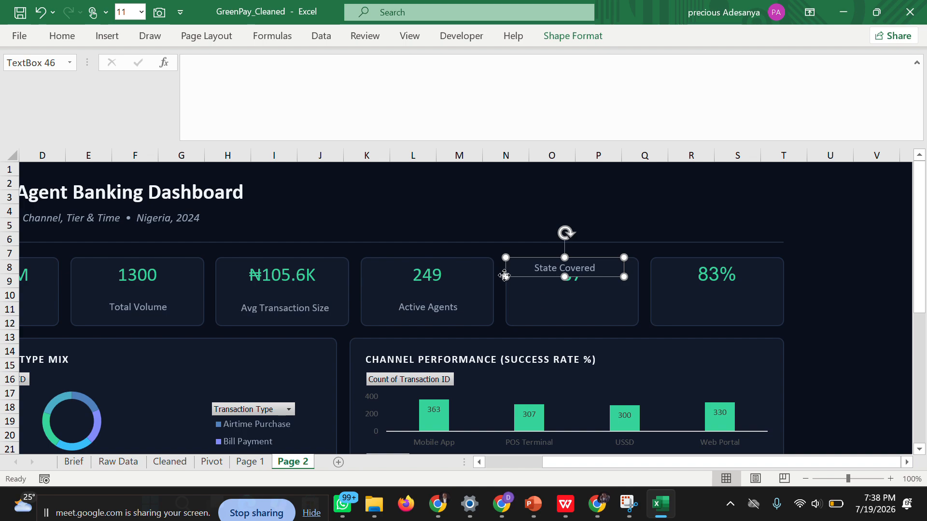
left_click_drag(505, 275, 511, 309)
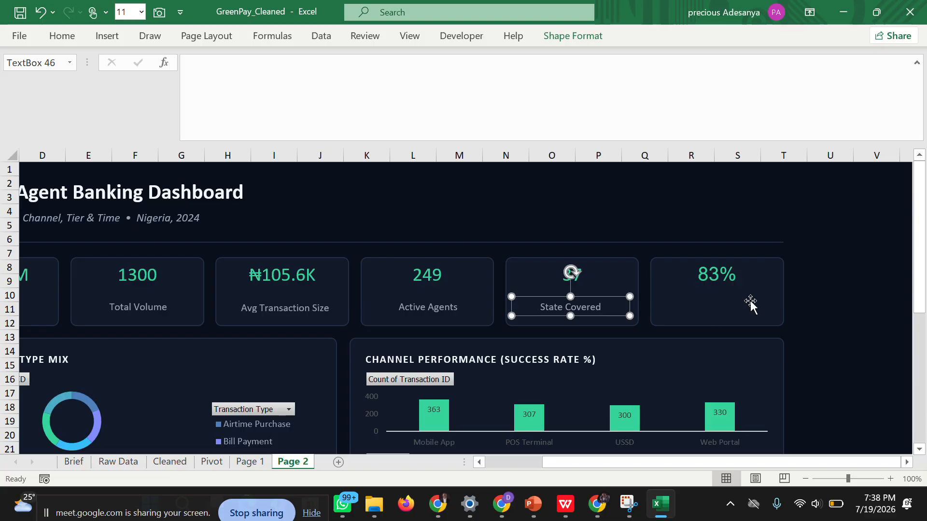
left_click(819, 308)
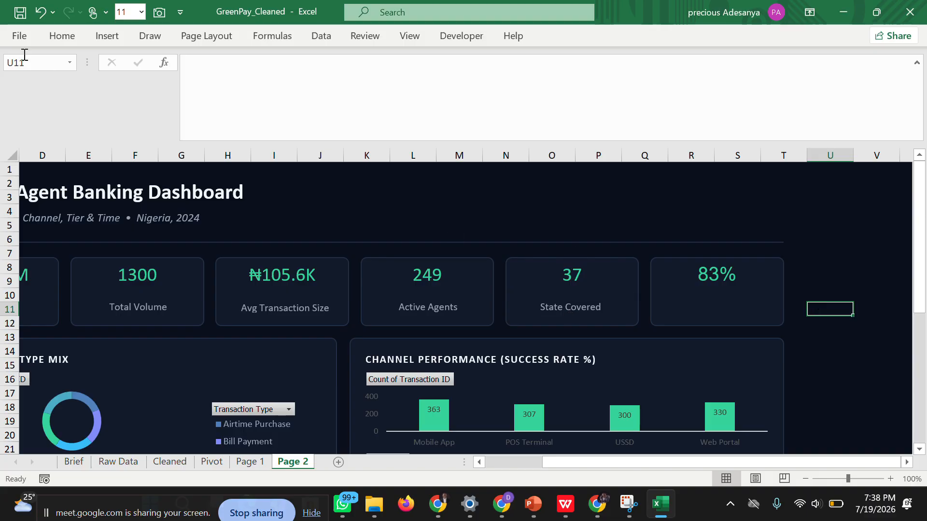
Save the workbook and select the sixth KPI card on Page 2.
left_click(17, 39)
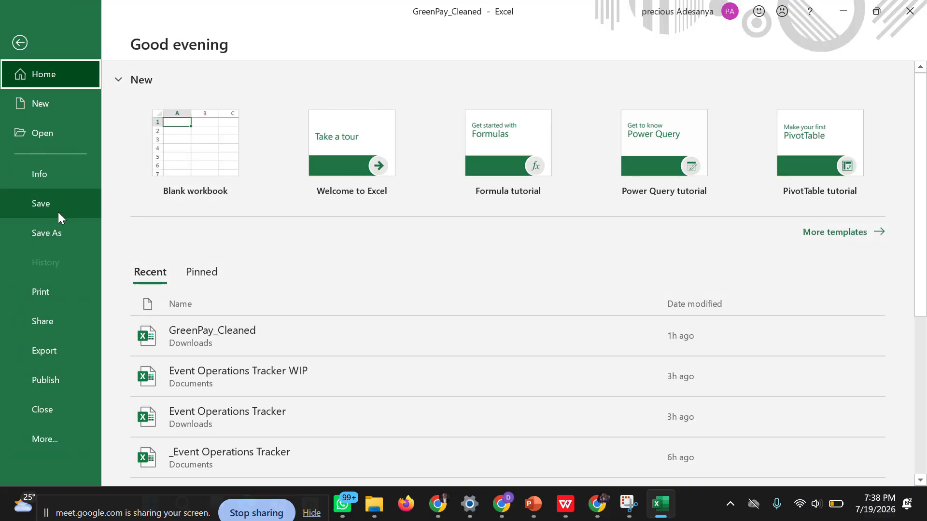
left_click(58, 207)
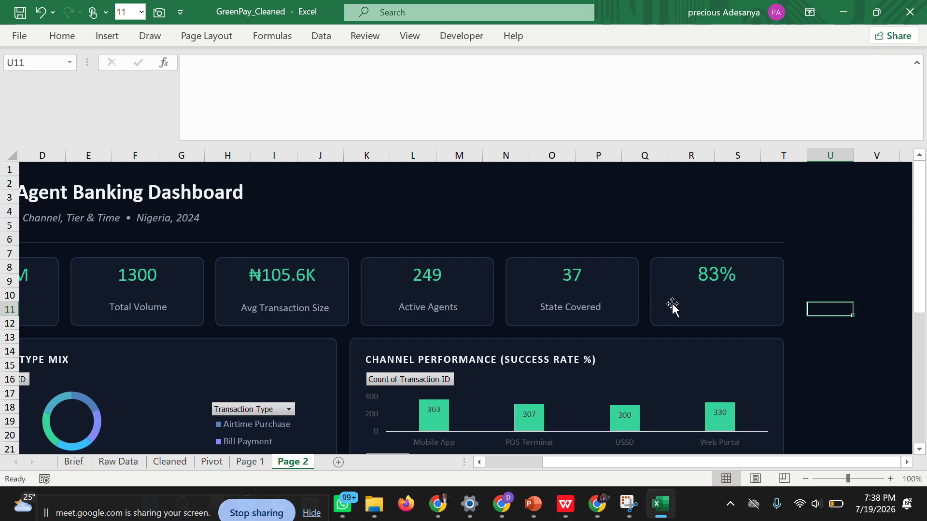
left_click(668, 311)
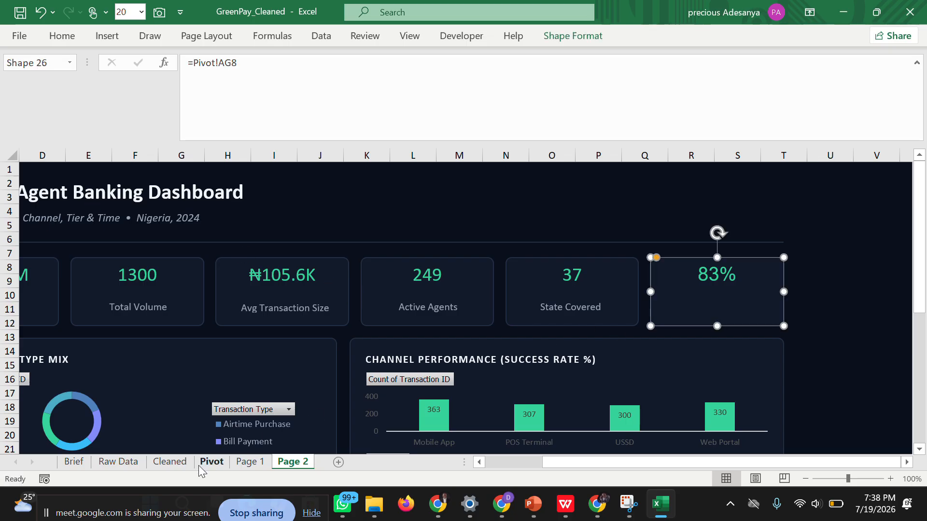
left_click(215, 464)
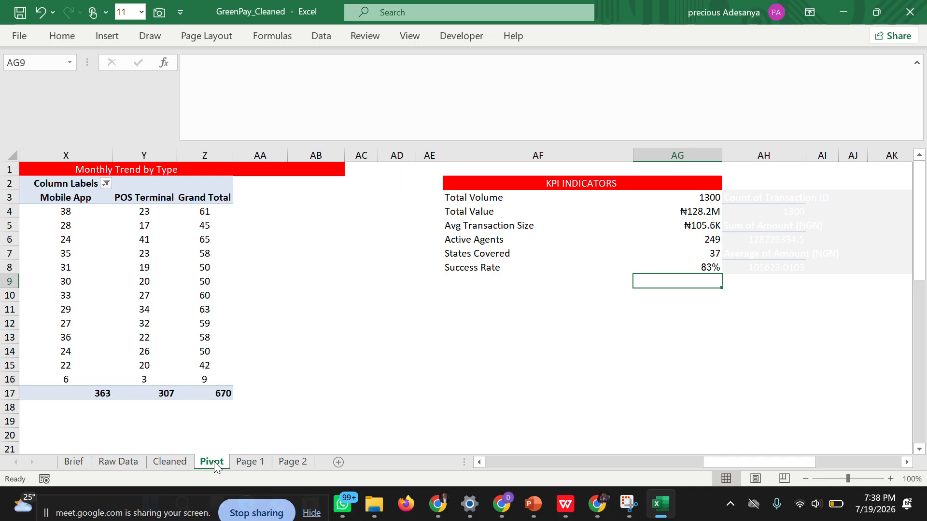
left_click(172, 462)
left_click(210, 463)
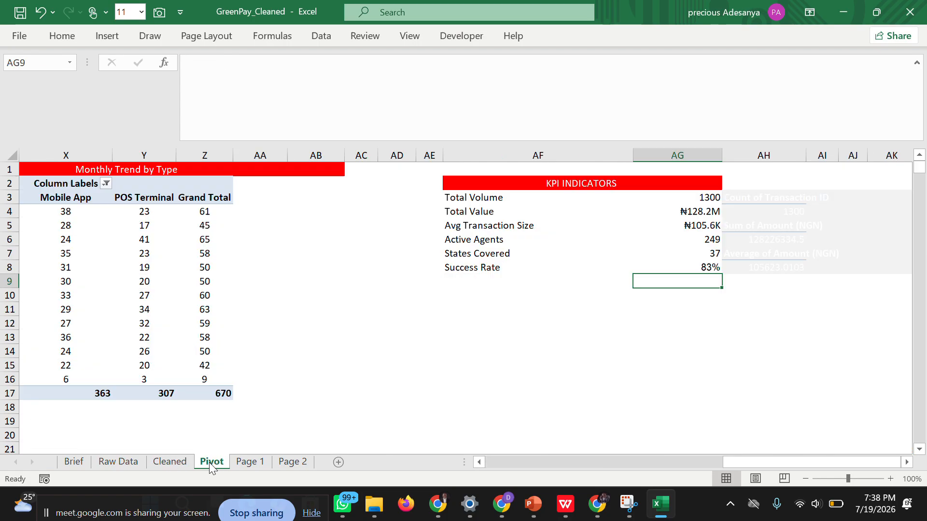
left_click(288, 464)
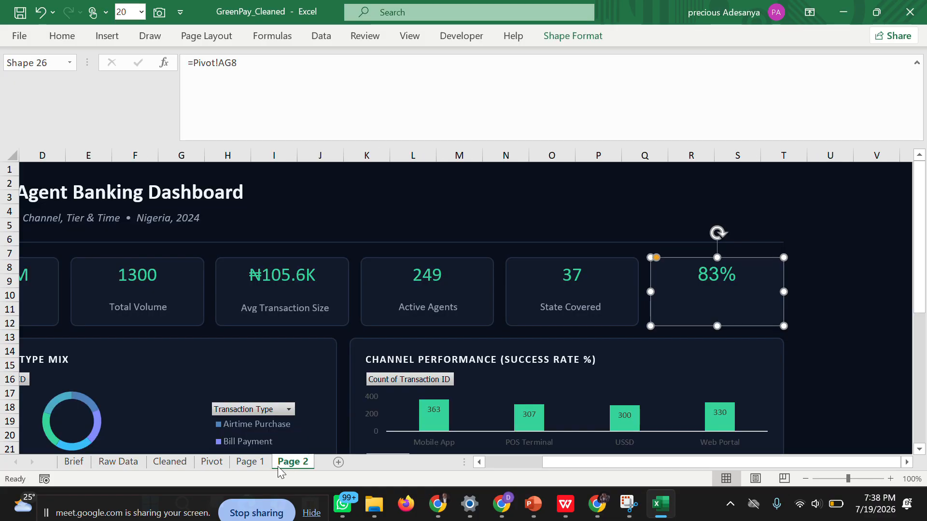
Copy the Success Rate label from Page 1 to Page 2 and place it below the sixth KPI card's value.
left_click(254, 464)
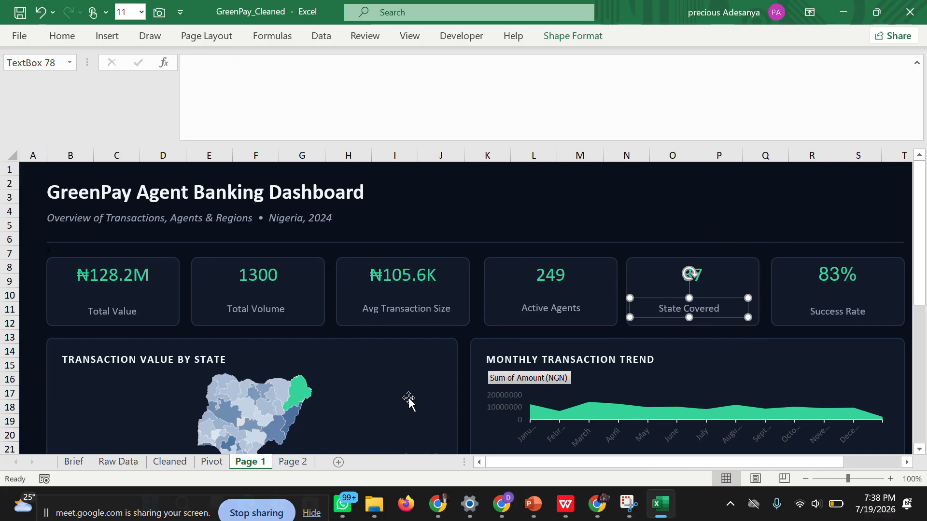
left_click(803, 313)
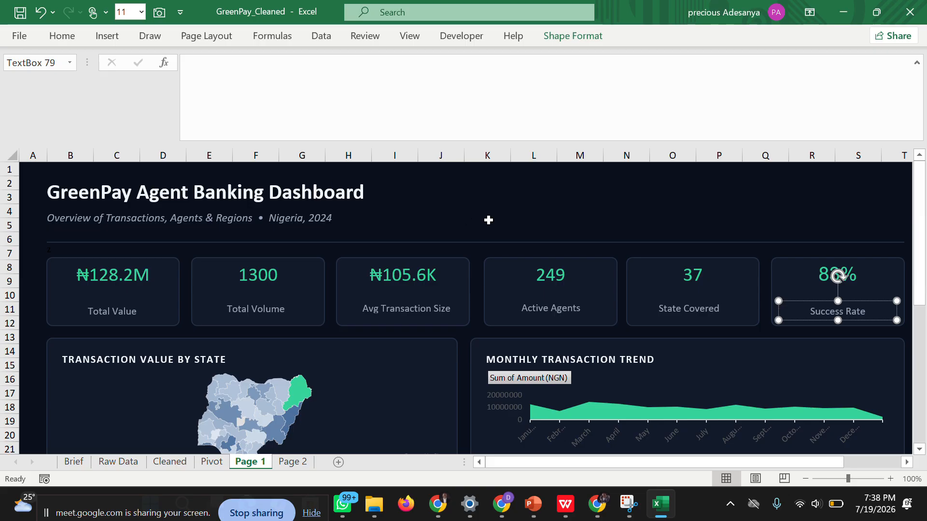
right_click(776, 311)
left_click(774, 309)
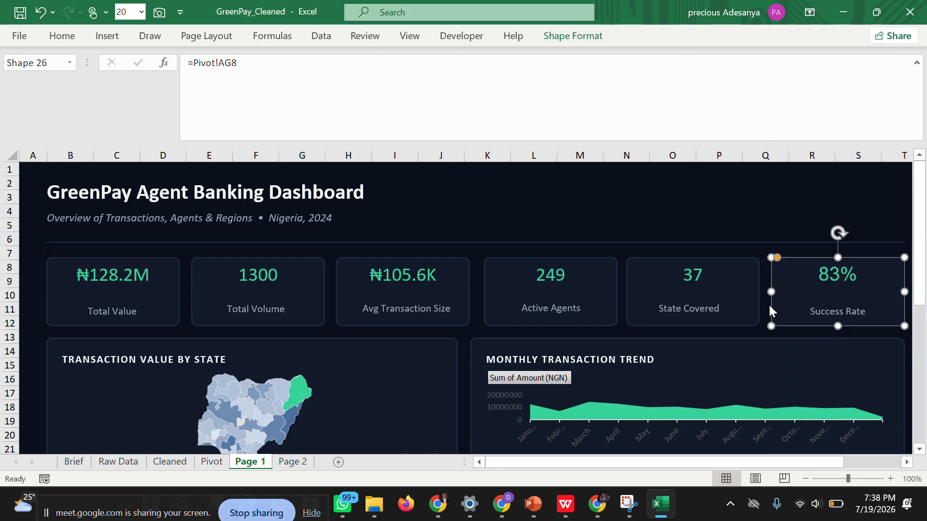
left_click(802, 309)
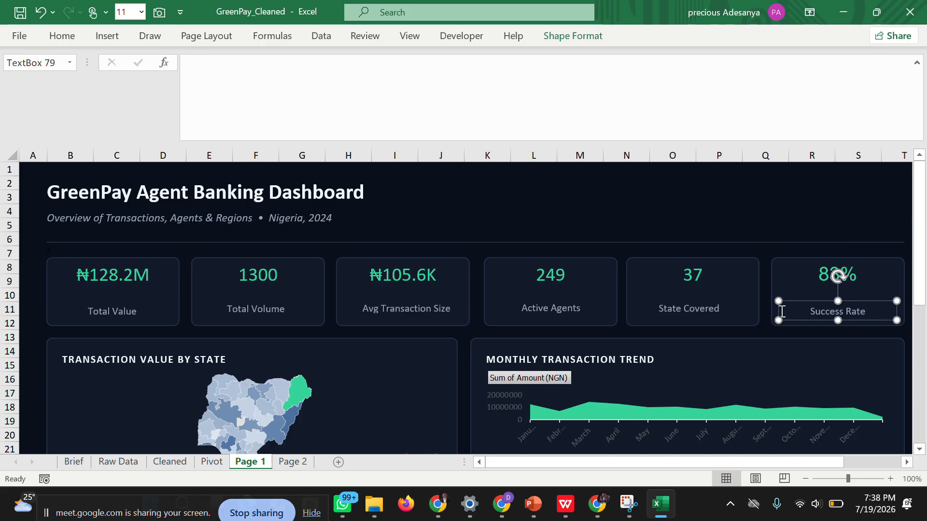
right_click(780, 311)
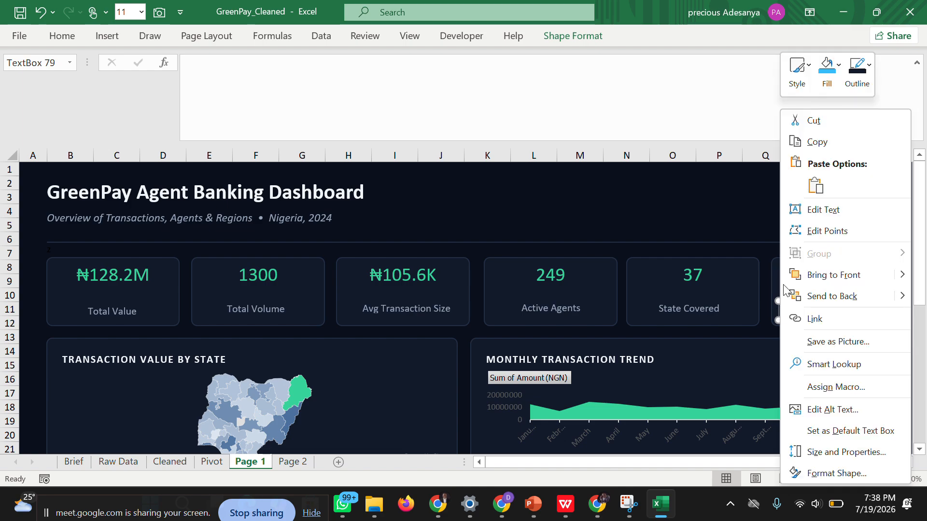
left_click(817, 142)
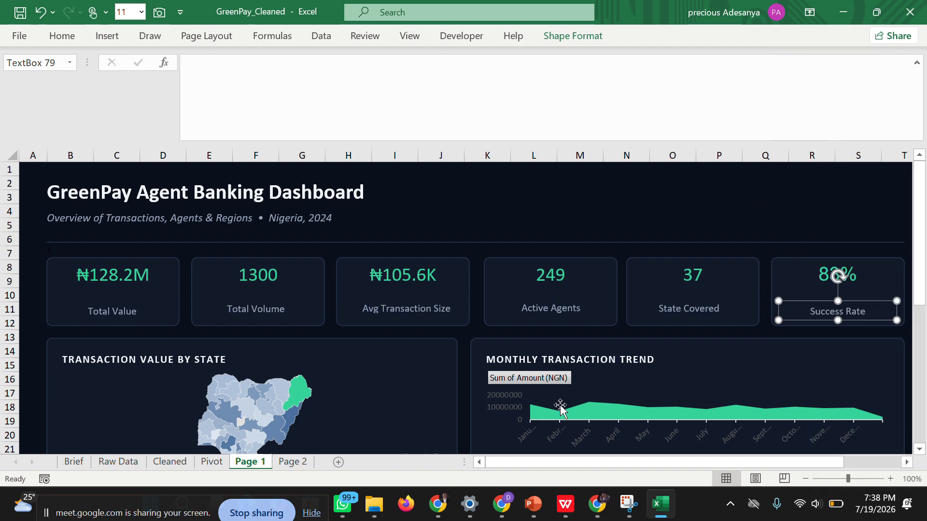
left_click(293, 461)
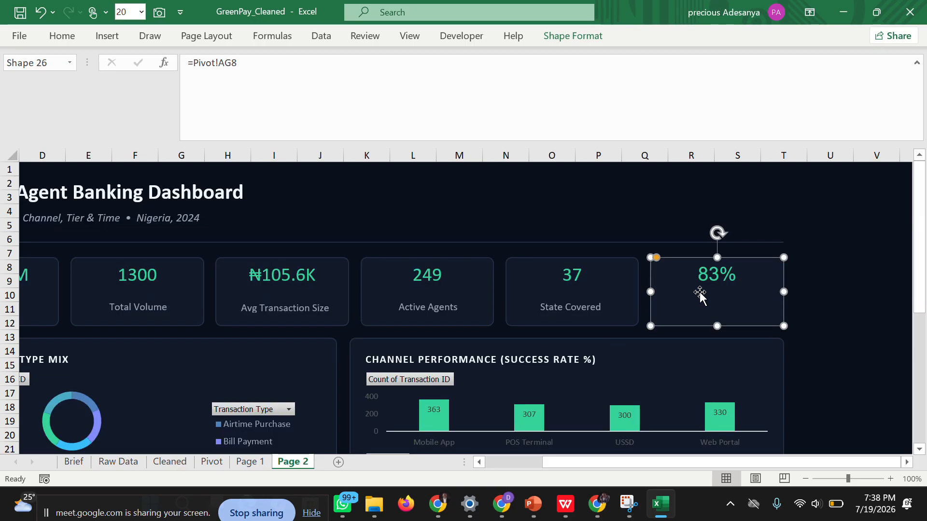
key("ctrl+v")
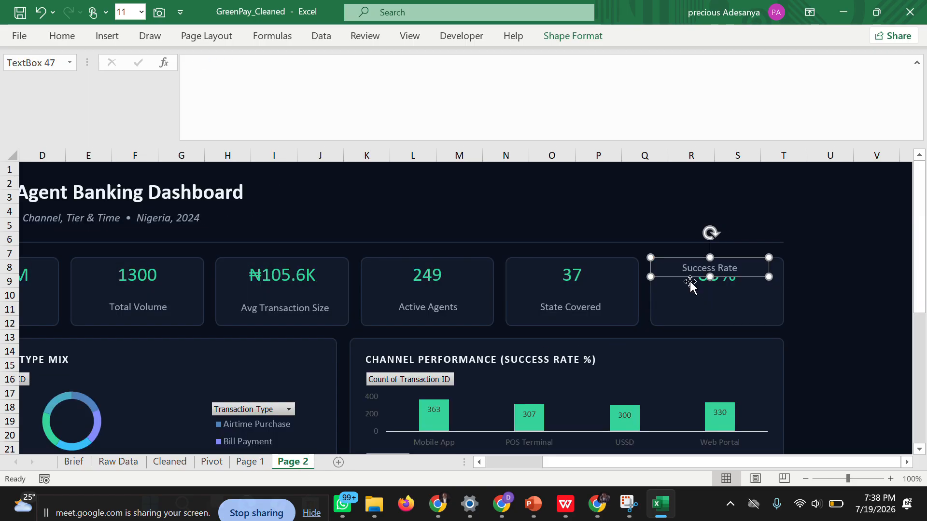
left_click_drag(649, 266, 656, 304)
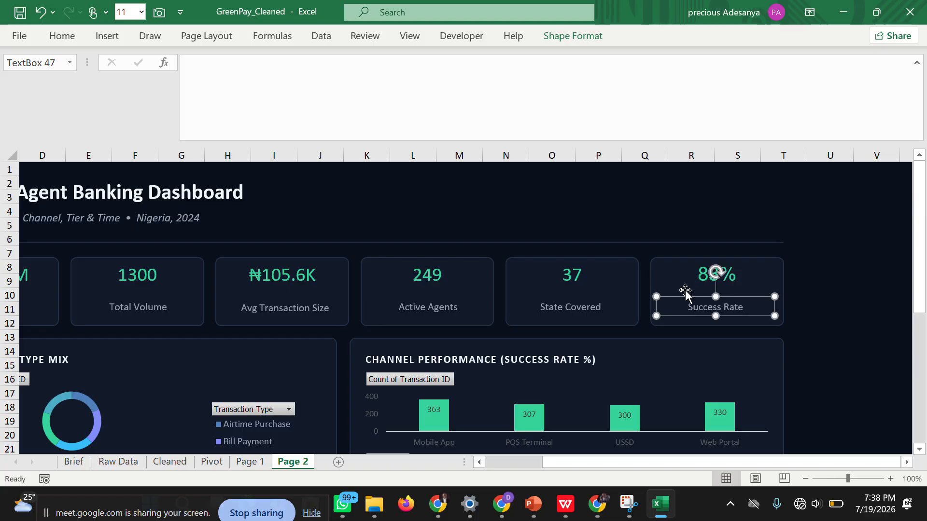
left_click(829, 275)
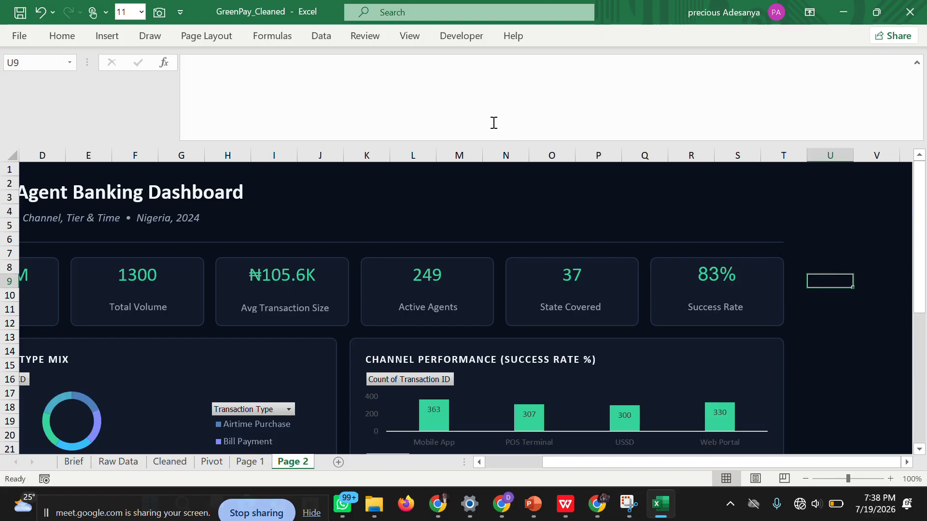
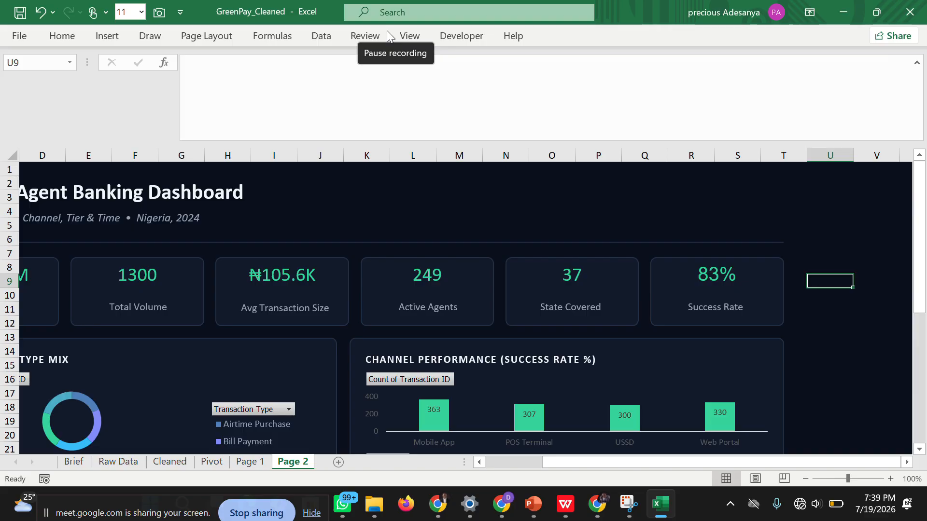
Review the Page 2 dashboard from the KPI cards down to the Region Summary table, and open Page 1.
left_click(391, 30)
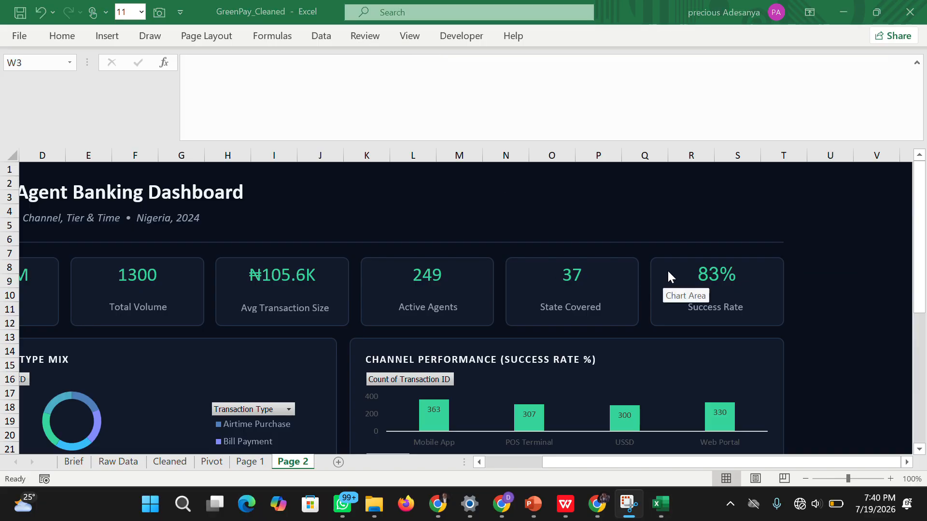
left_click(846, 253)
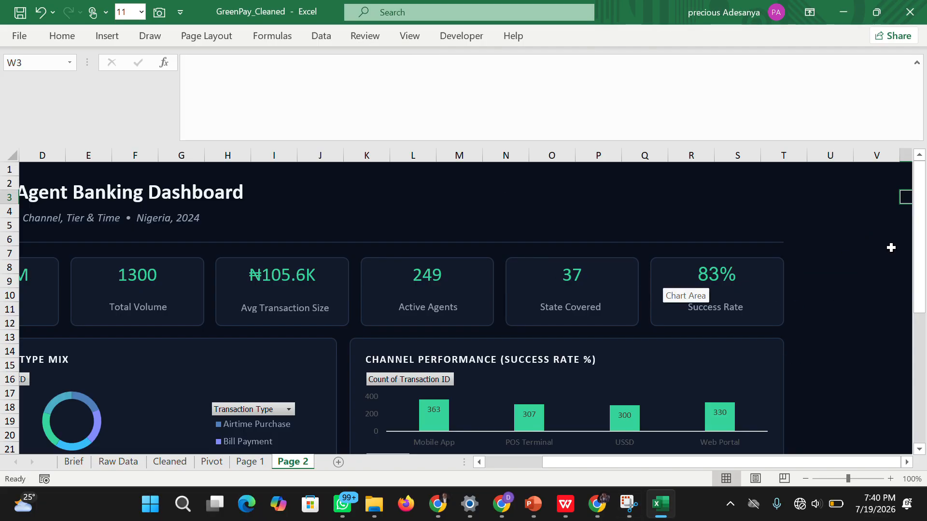
left_click_drag(917, 248, 911, 391)
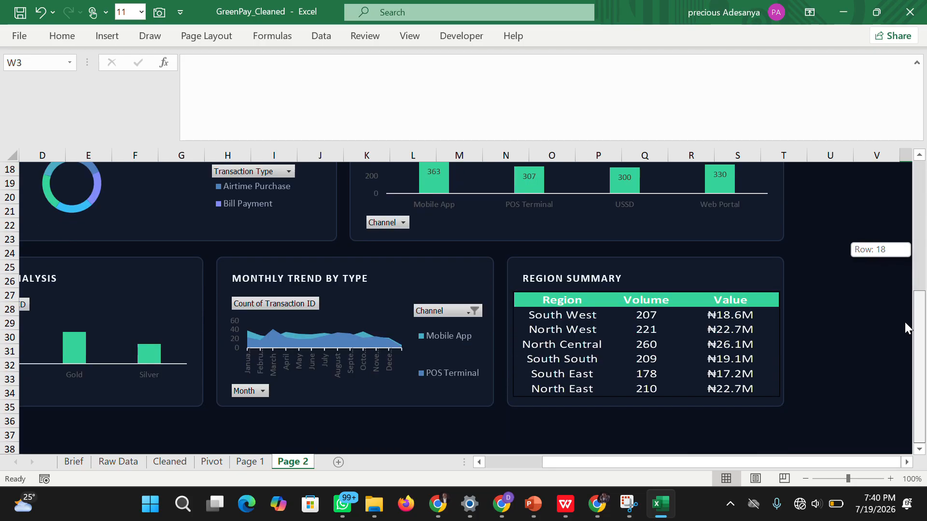
left_click_drag(906, 328, 427, 457)
left_click(246, 461)
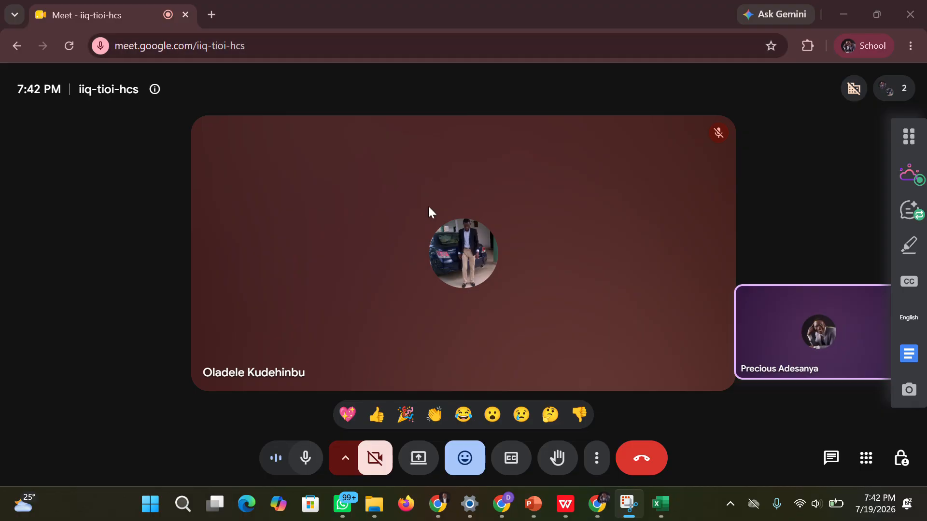
Switch back to the GreenPay_Cleaned workbook in Excel and compare the Page 1 and Page 2 dashboard layouts.
mouse_move(660, 502)
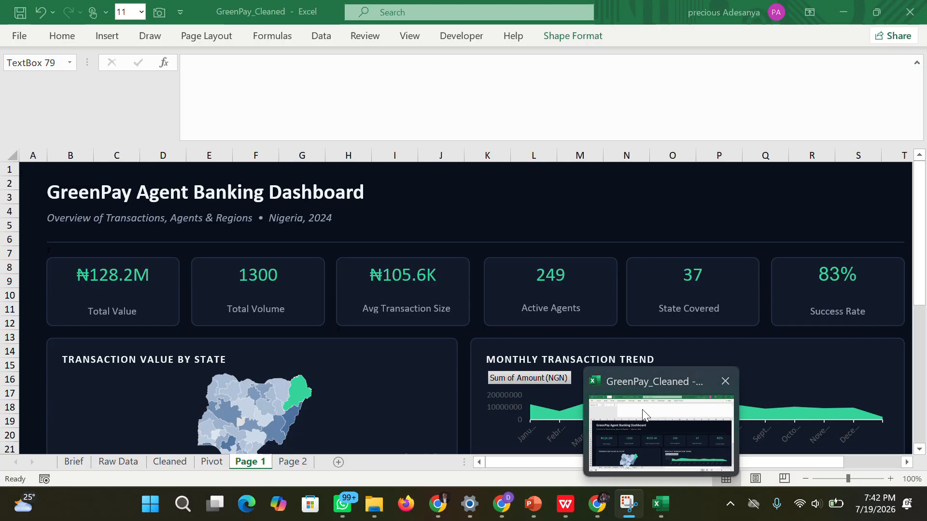
left_click(642, 410)
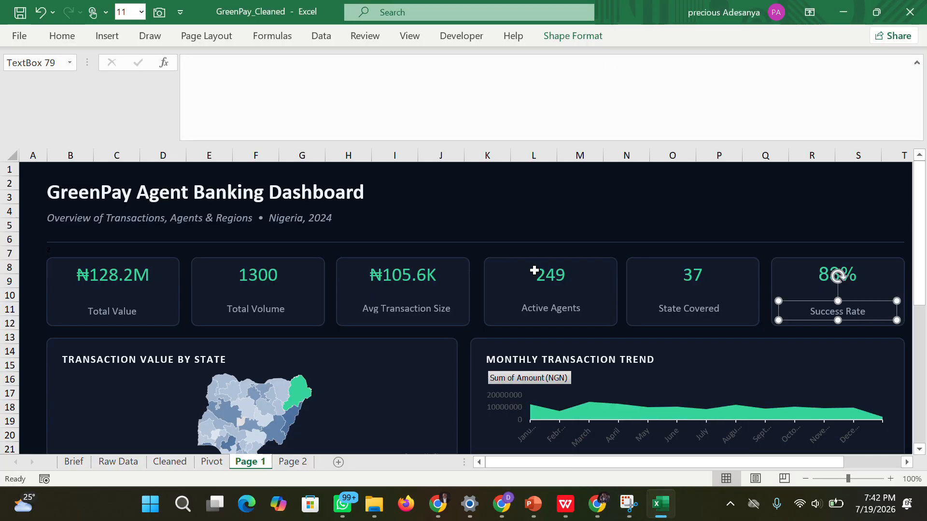
left_click(632, 334)
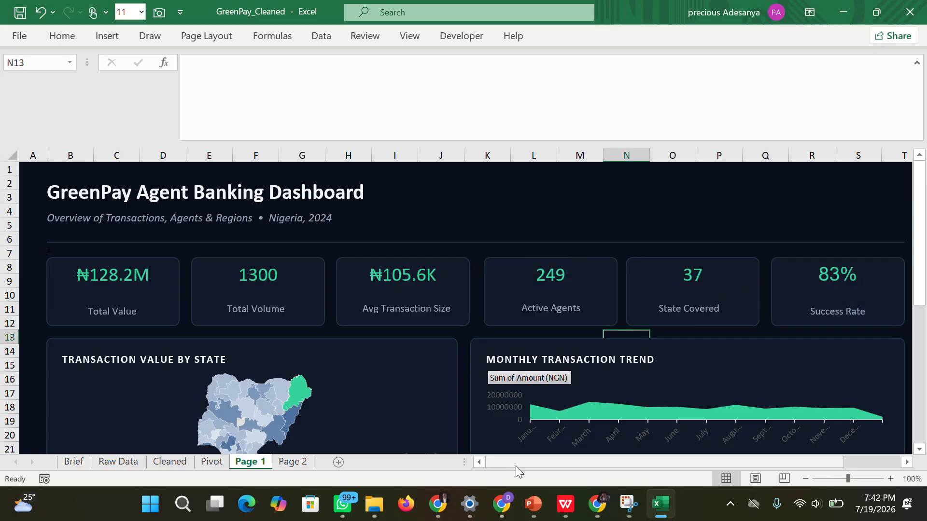
left_click_drag(511, 464, 338, 485)
mouse_move(921, 270)
left_mouse_down()
mouse_move(918, 441)
mouse_move(915, 256)
left_mouse_up()
left_click(293, 461)
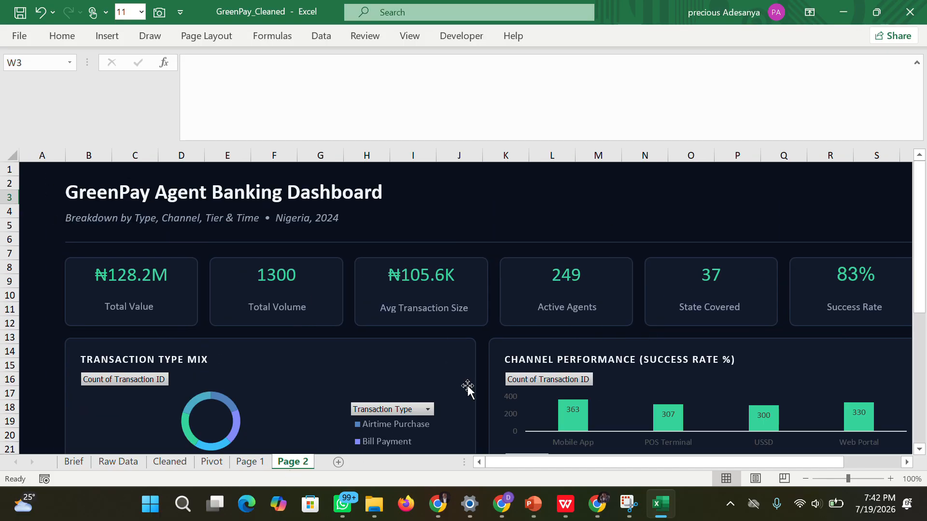
left_click_drag(919, 263, 918, 239)
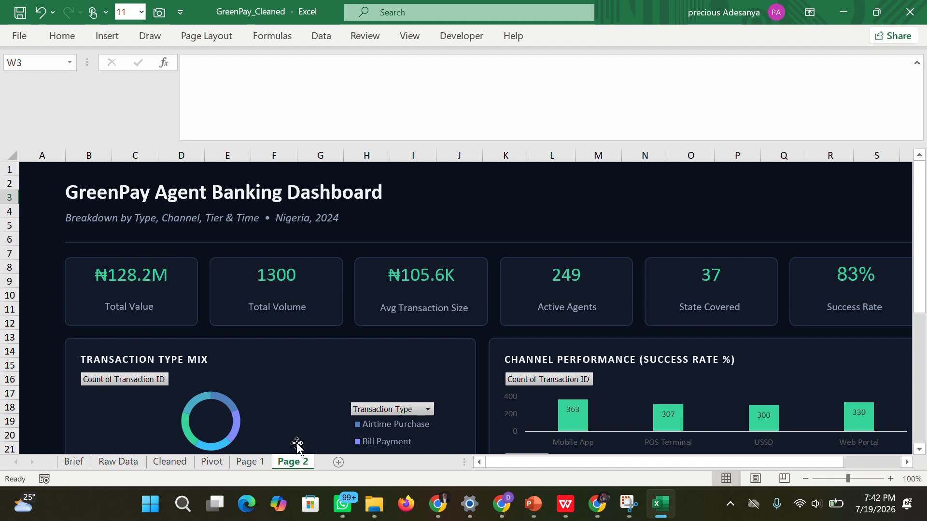
left_click(251, 462)
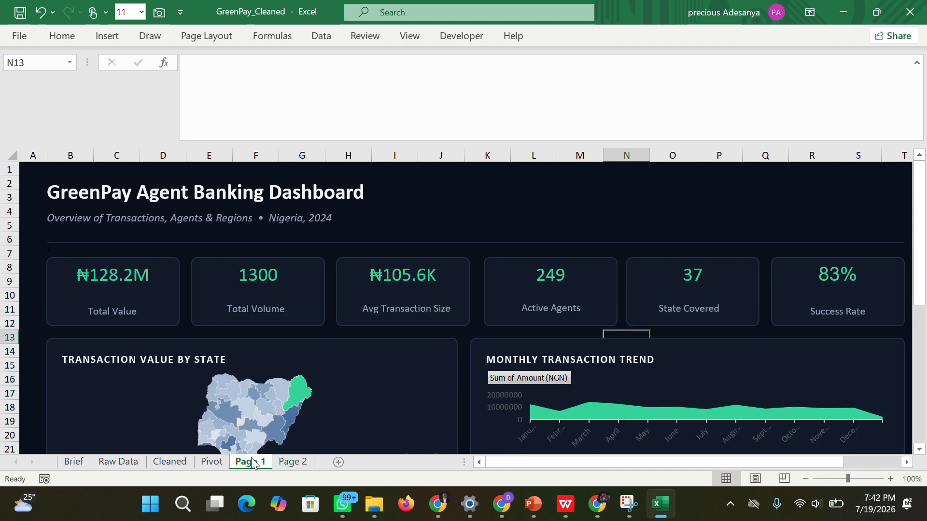
Examine the summary tables on the Pivot sheet and the KPI formulas for average transaction size and states covered.
left_click(202, 462)
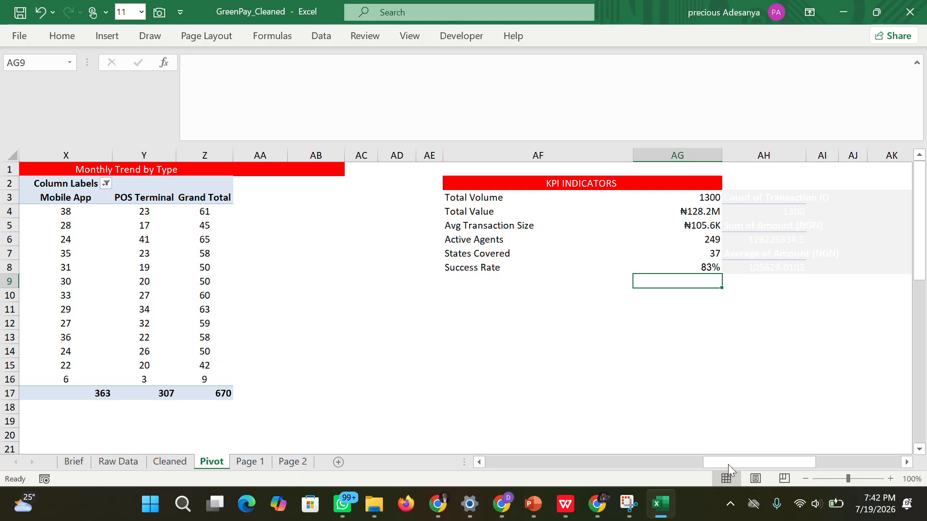
left_click_drag(728, 464, 354, 462)
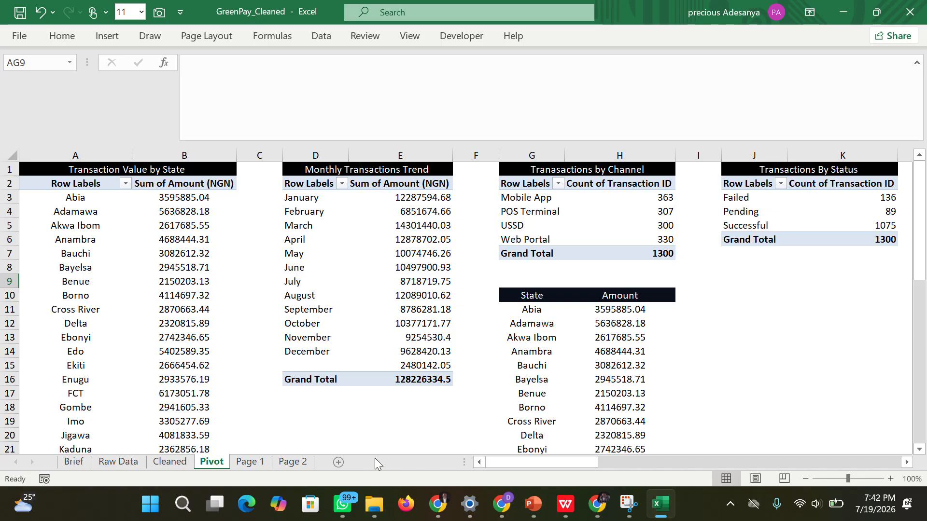
left_click_drag(493, 461, 814, 476)
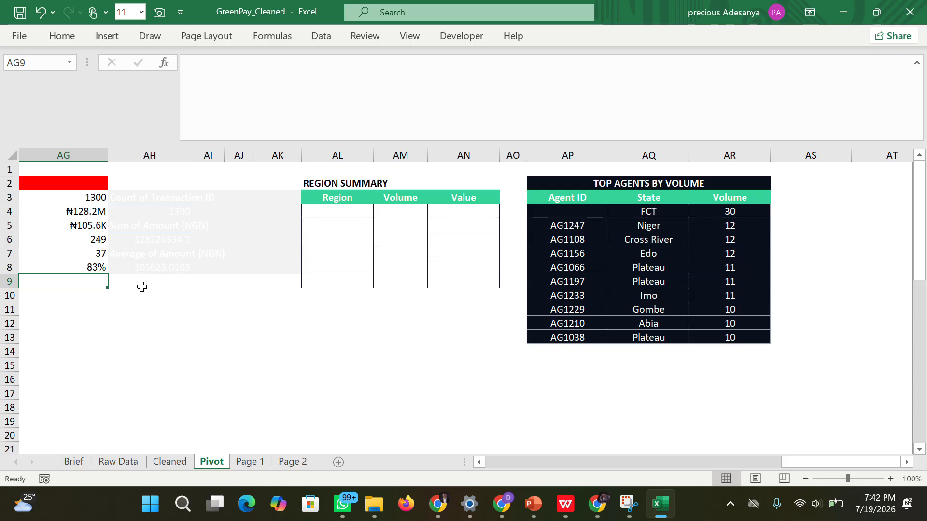
left_click(98, 241)
left_click(87, 221)
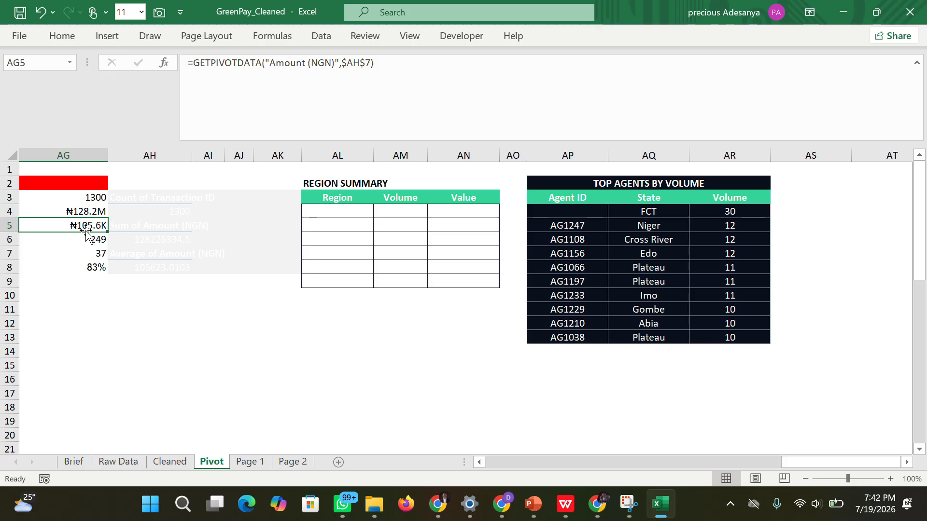
left_click(85, 251)
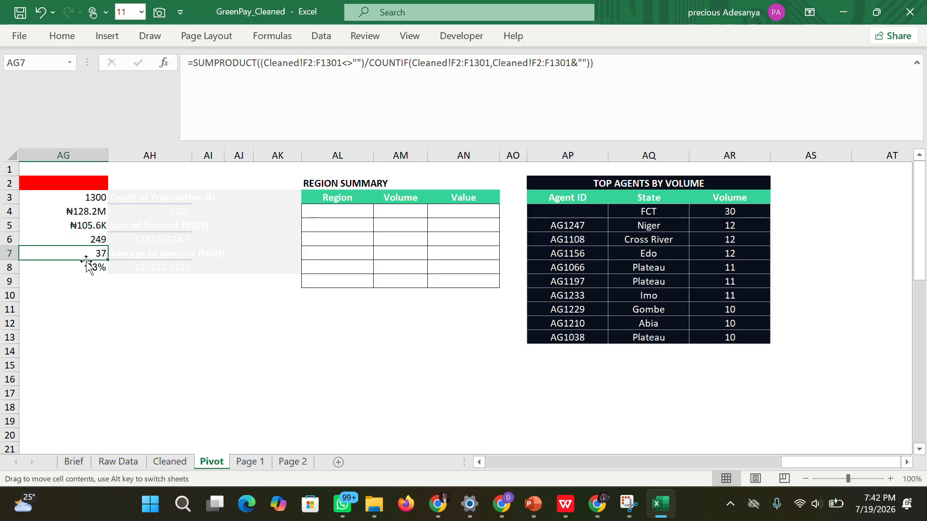
left_click(169, 321)
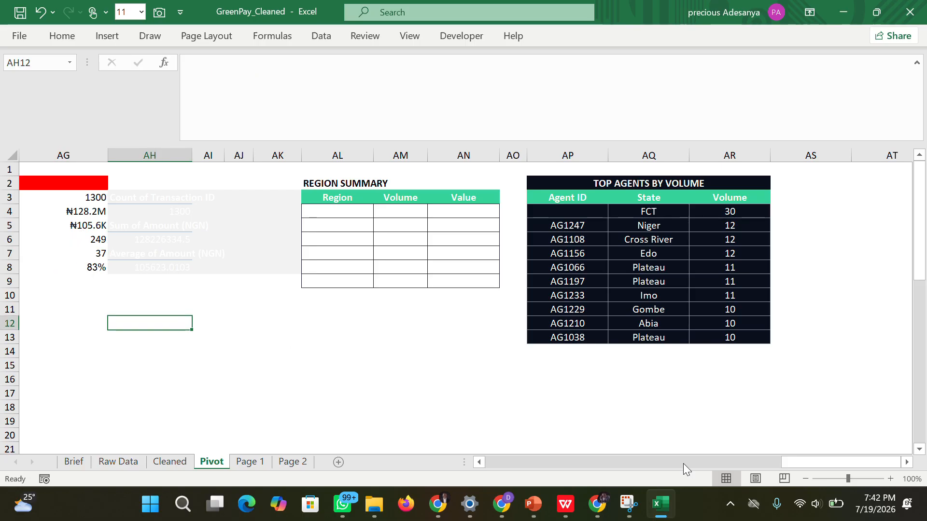
left_click_drag(792, 463, 496, 472)
left_click(241, 464)
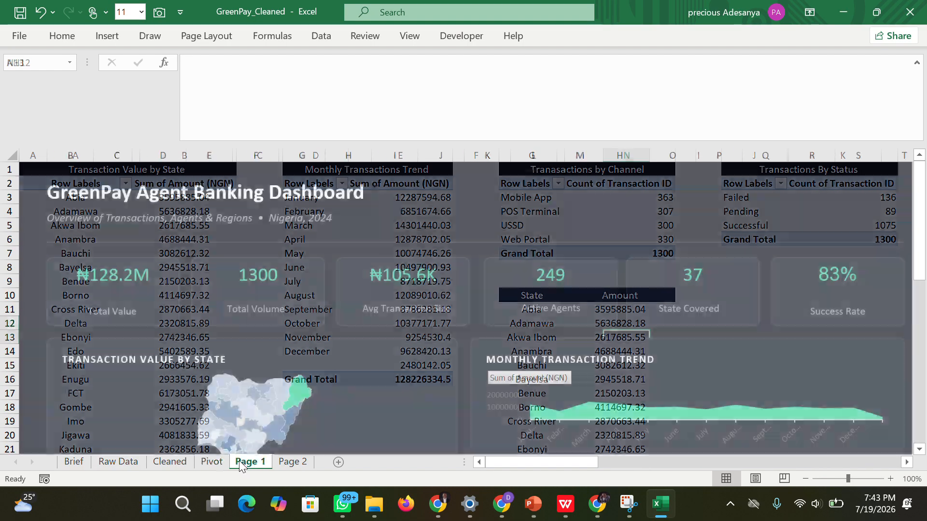
left_click(212, 462)
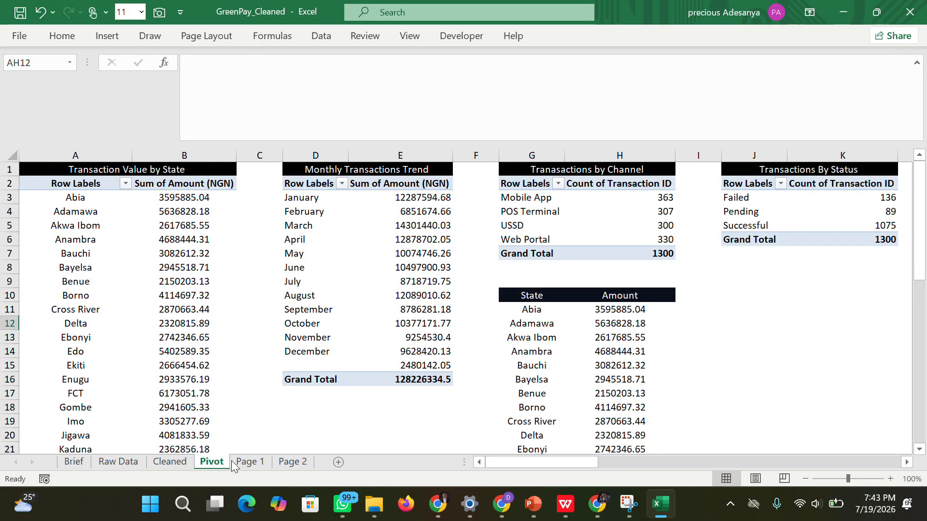
left_click(243, 462)
left_click(219, 464)
left_click(247, 462)
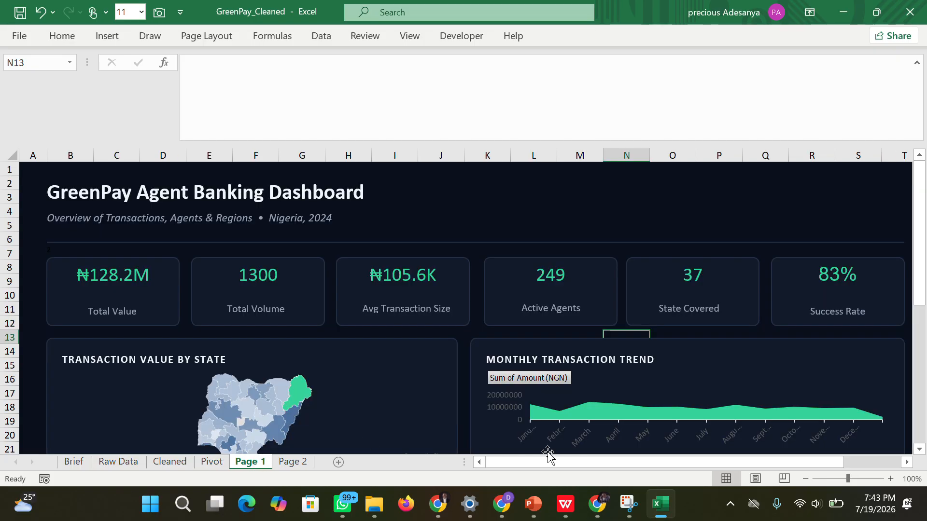
left_click_drag(581, 458, 549, 447)
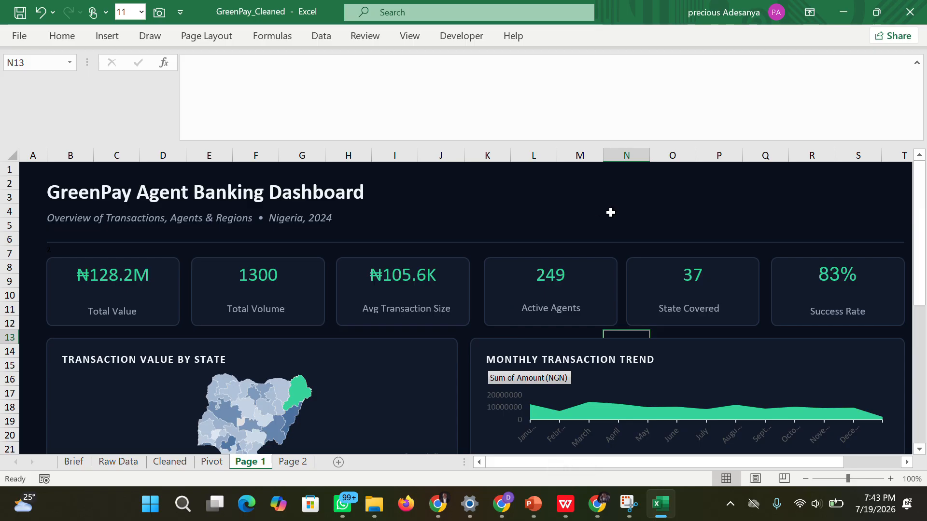
left_click(625, 212)
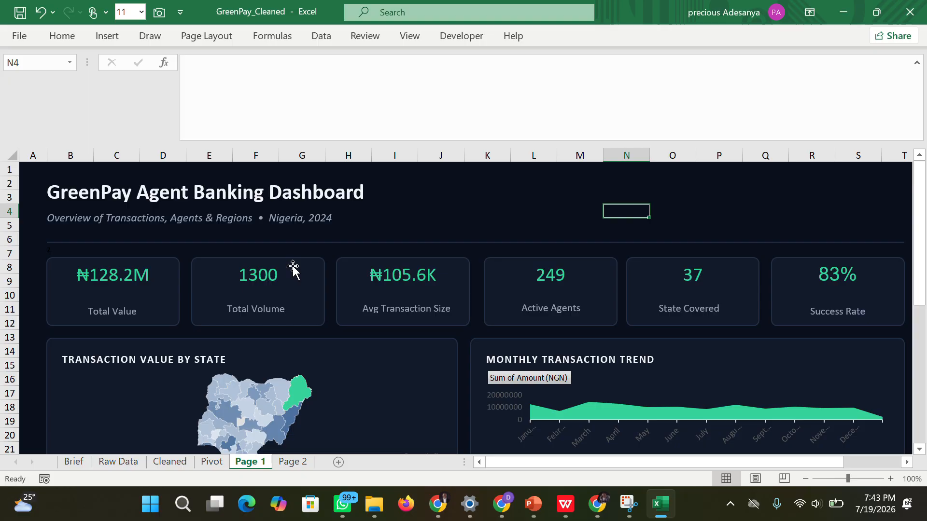
Insert a Month slicer for the Monthly Transactions Trend pivot table on the Pivot sheet.
left_click(207, 463)
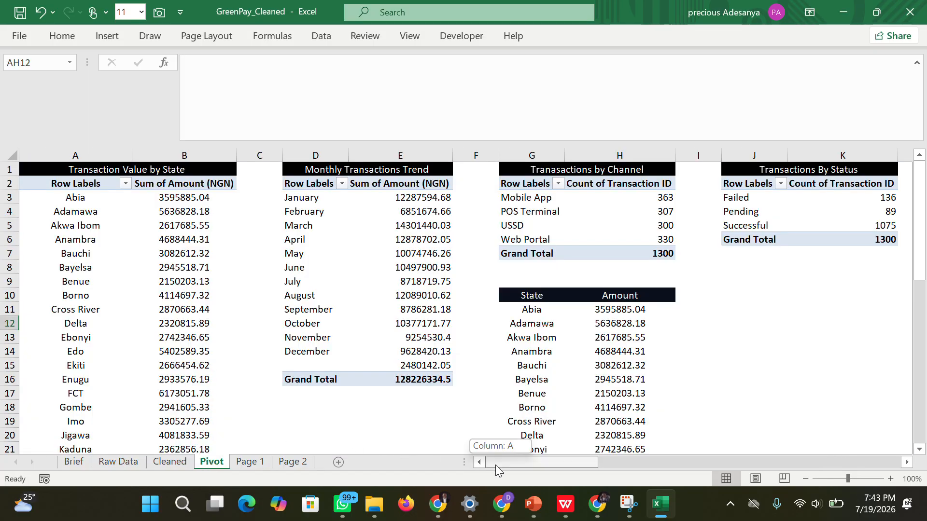
left_click(307, 193)
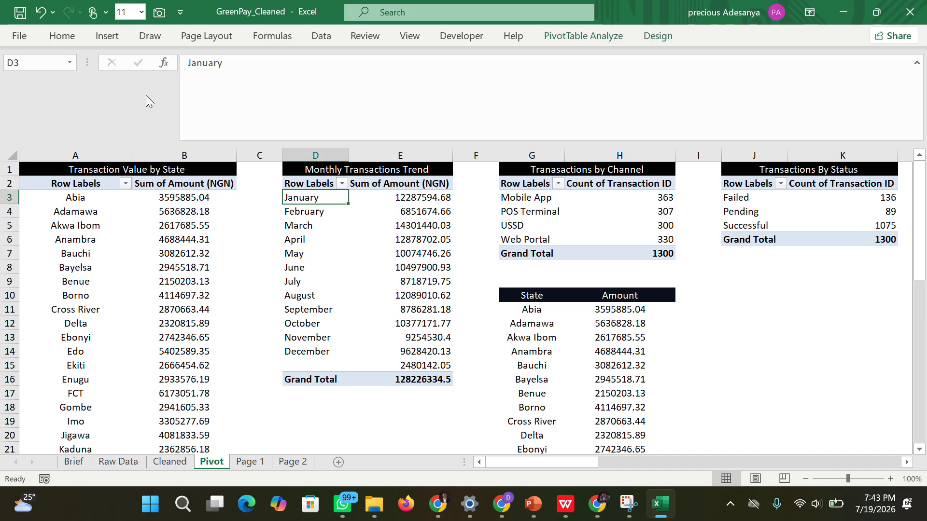
left_click(103, 39)
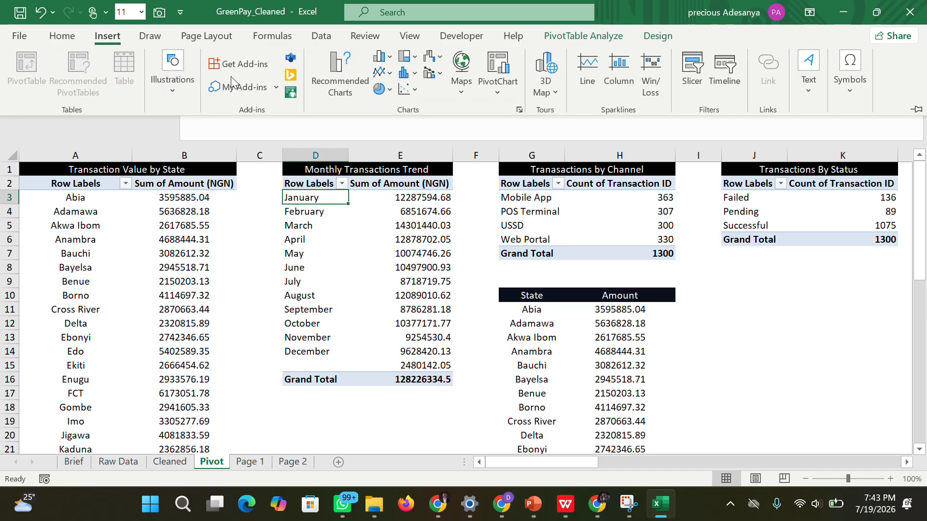
left_click(680, 85)
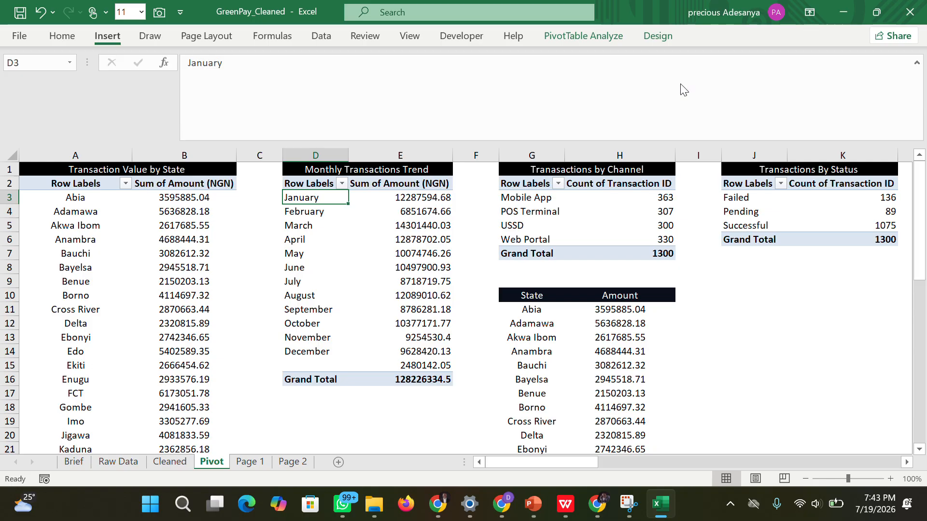
left_click(655, 141)
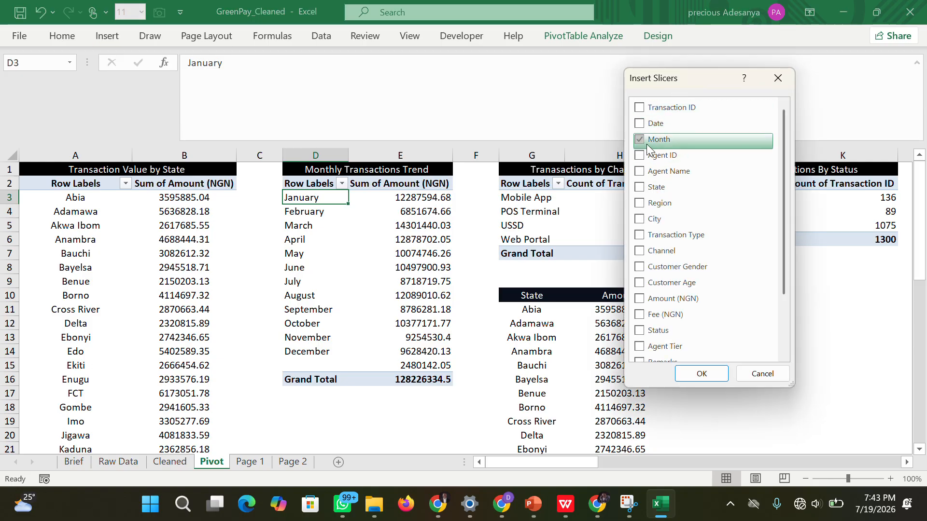
left_click(693, 372)
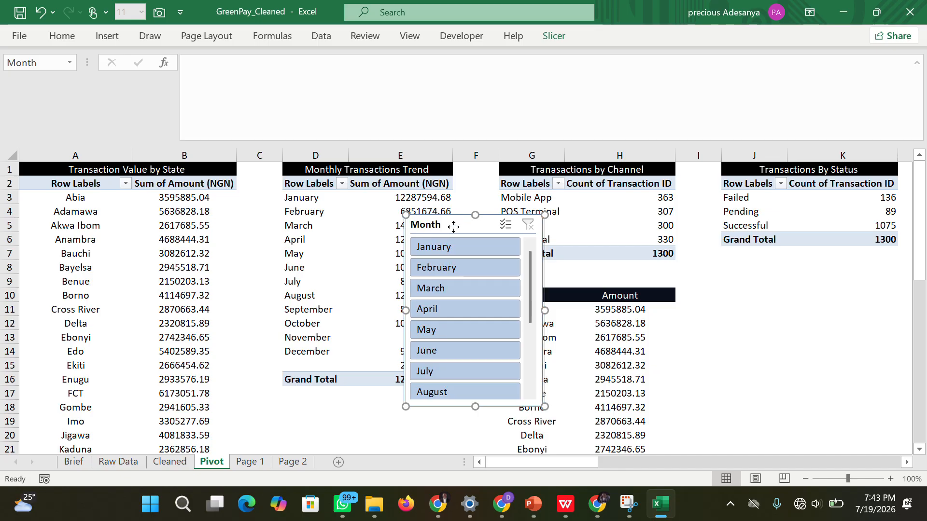
Move the Month slicer to the blank area under the Transactions By Status pivot table.
left_click_drag(462, 227, 414, 227)
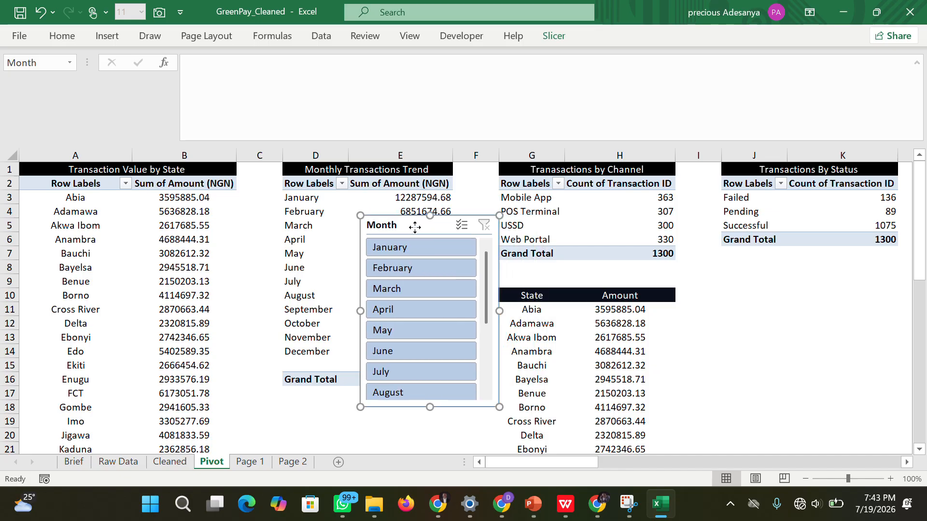
right_click(415, 227)
left_click(396, 226)
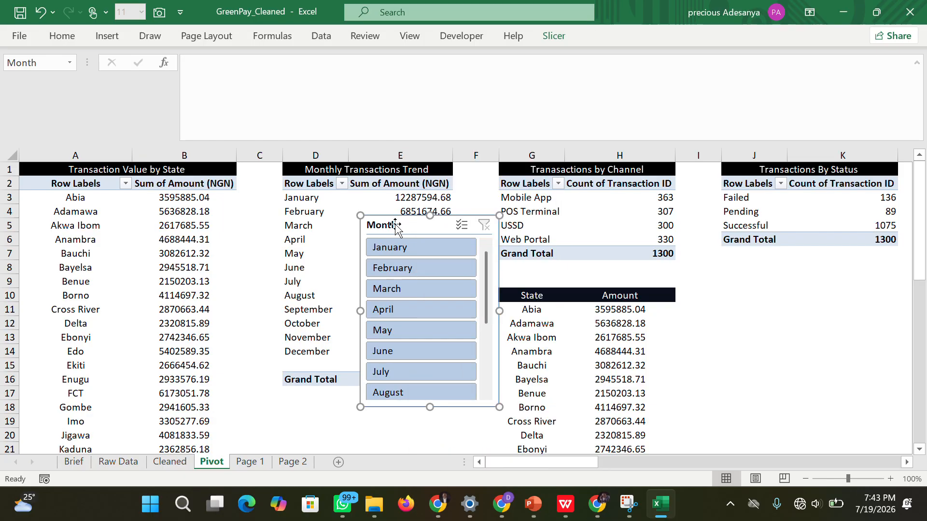
left_click_drag(396, 225, 705, 250)
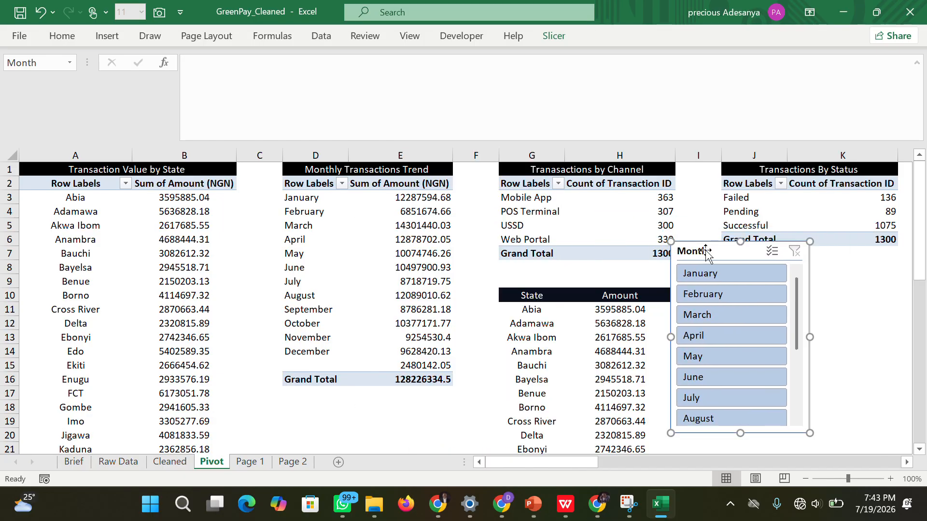
Try light blue and green slicer styles on the Month slicer, and apply the dark blue style.
left_click(563, 37)
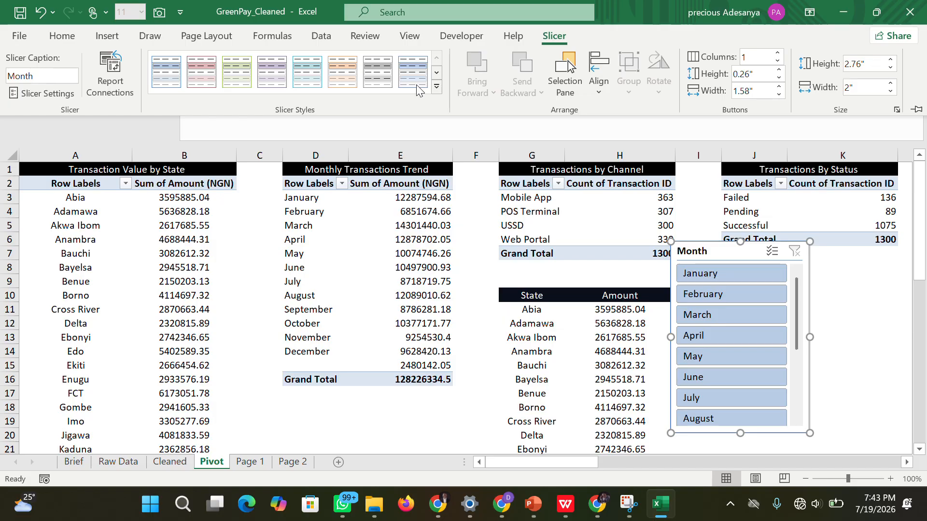
left_click(436, 87)
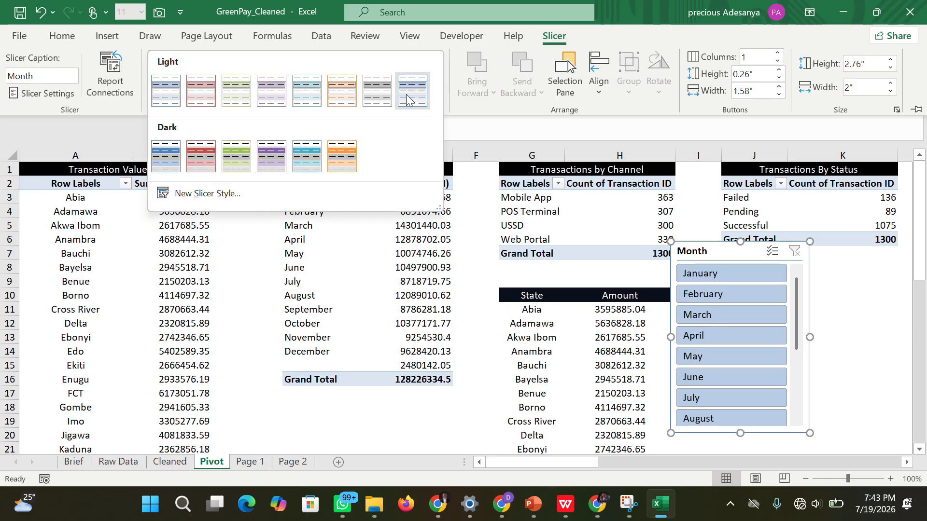
key("Escape")
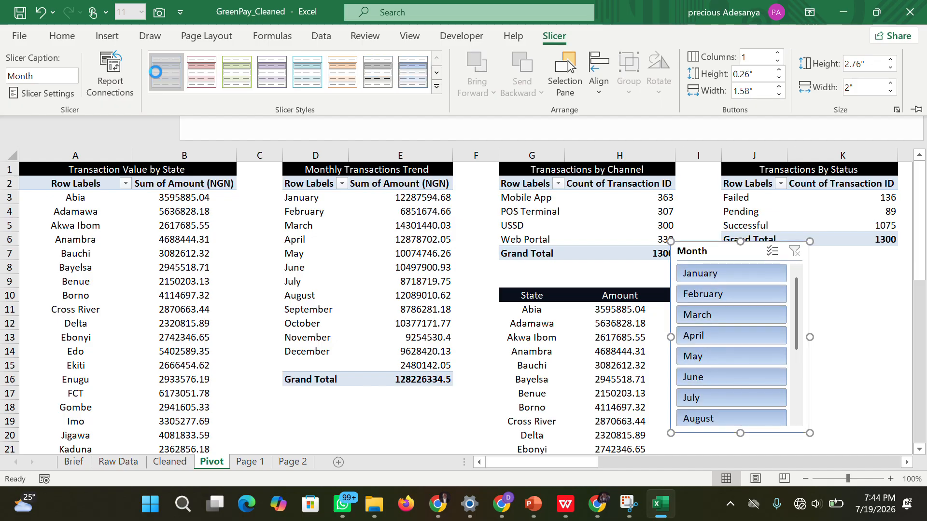
left_click(166, 71)
left_click(237, 72)
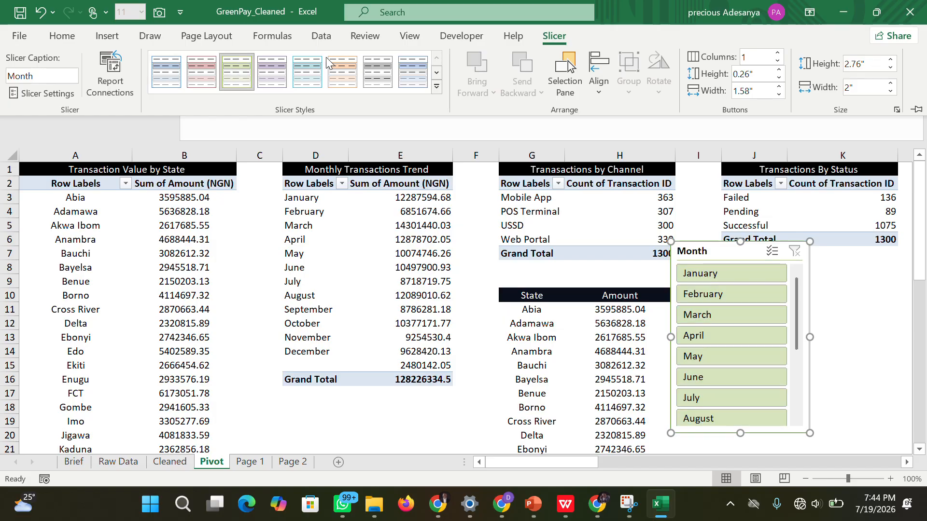
left_click(437, 88)
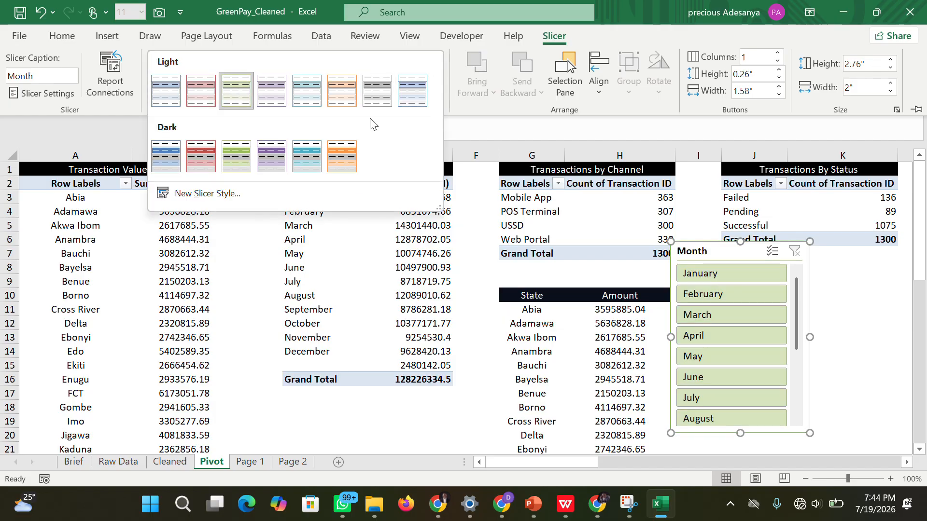
left_click(225, 161)
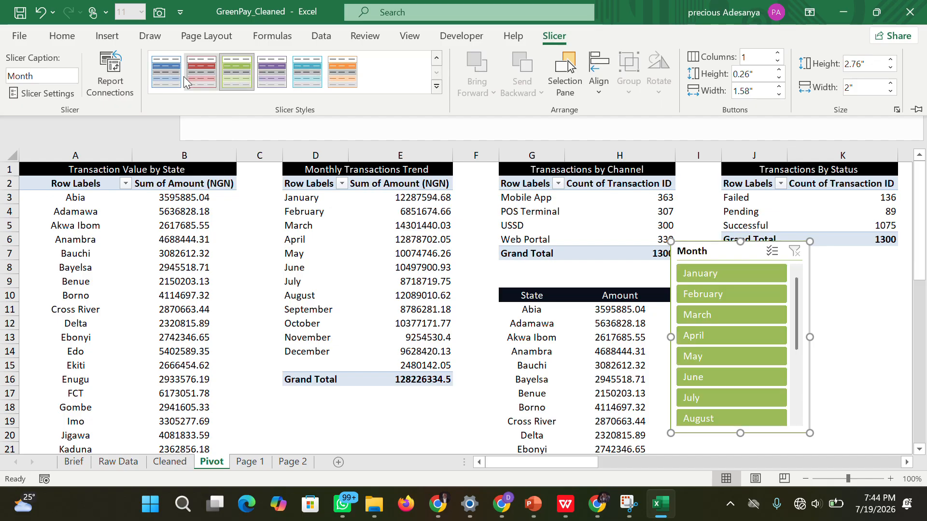
left_click(166, 71)
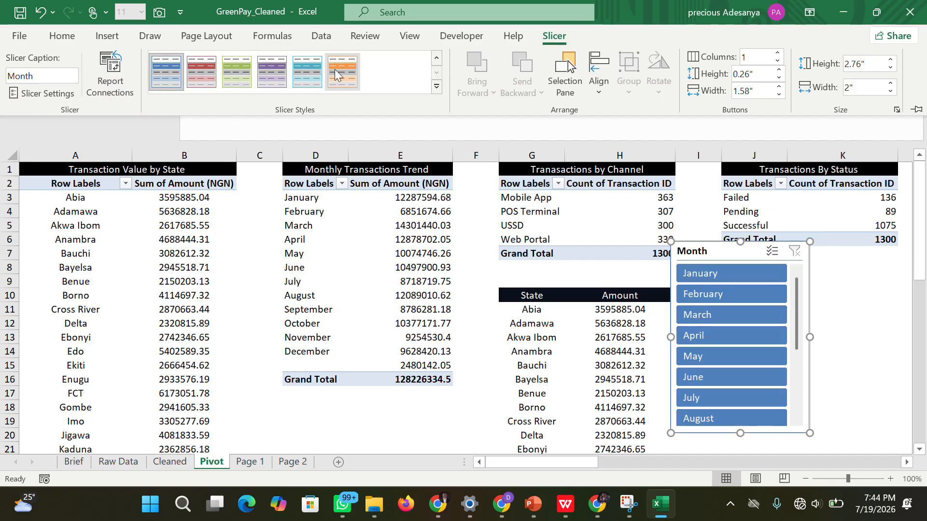
left_click(436, 87)
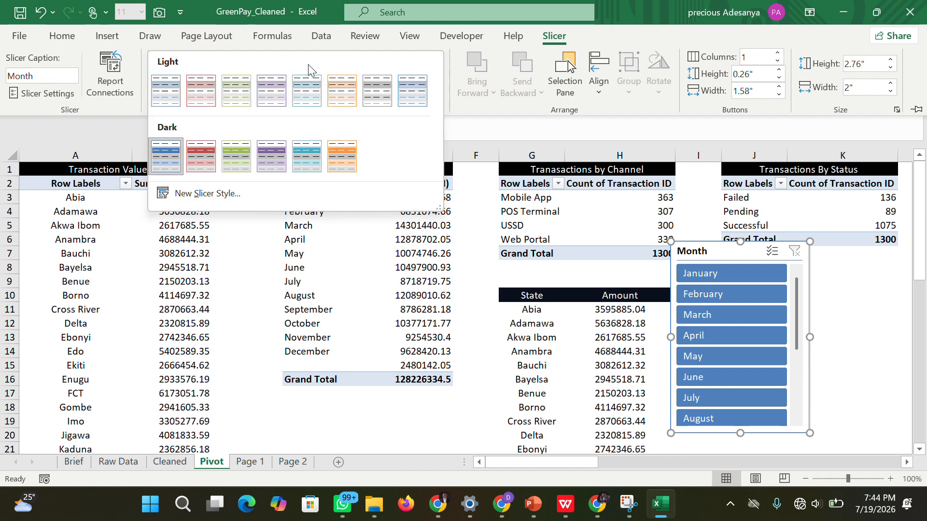
left_click(437, 48)
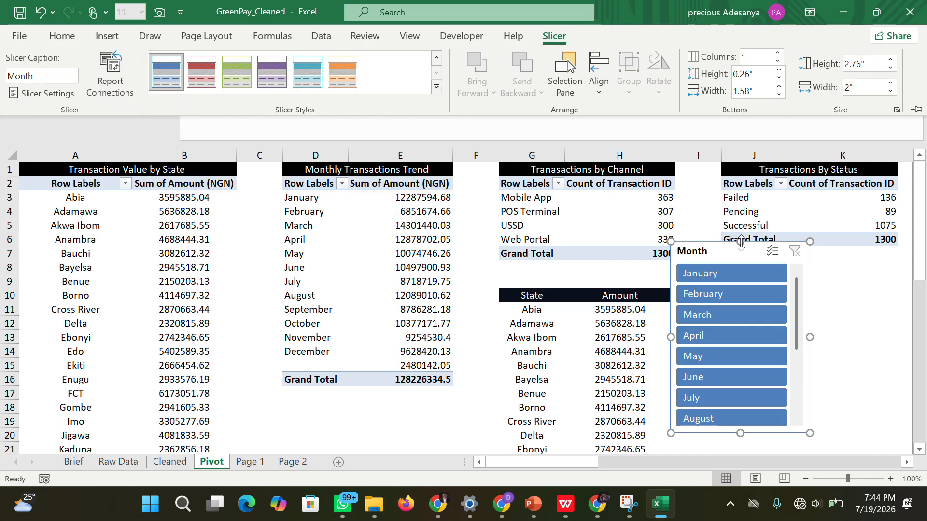
right_click(731, 252)
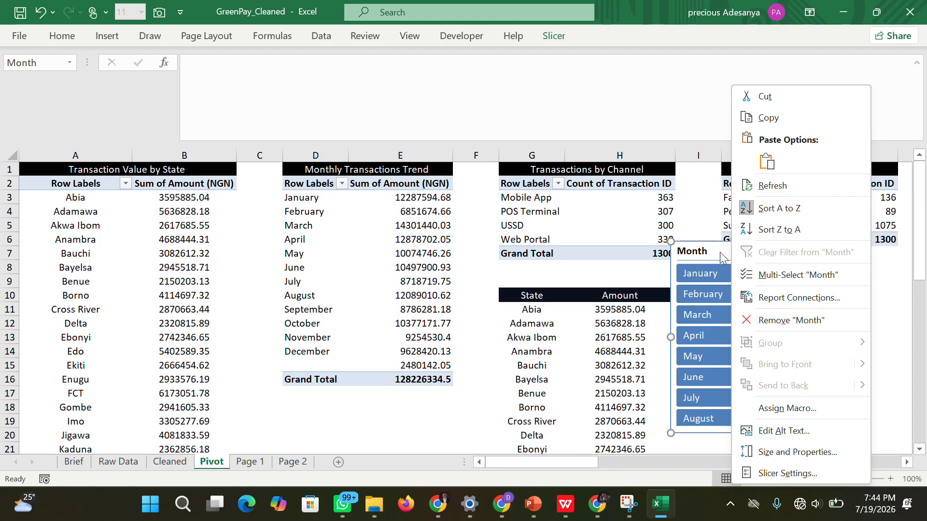
left_click(719, 251)
right_click(719, 251)
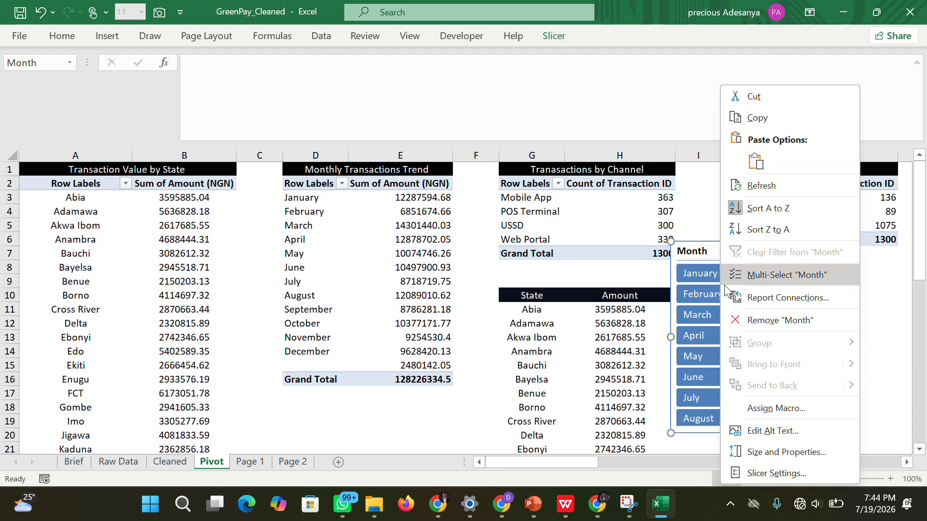
left_click(760, 471)
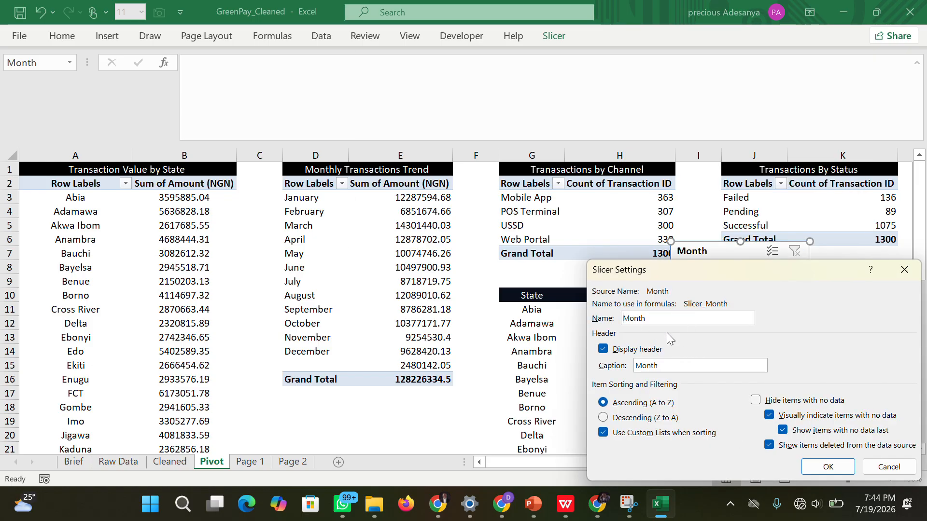
left_click(904, 269)
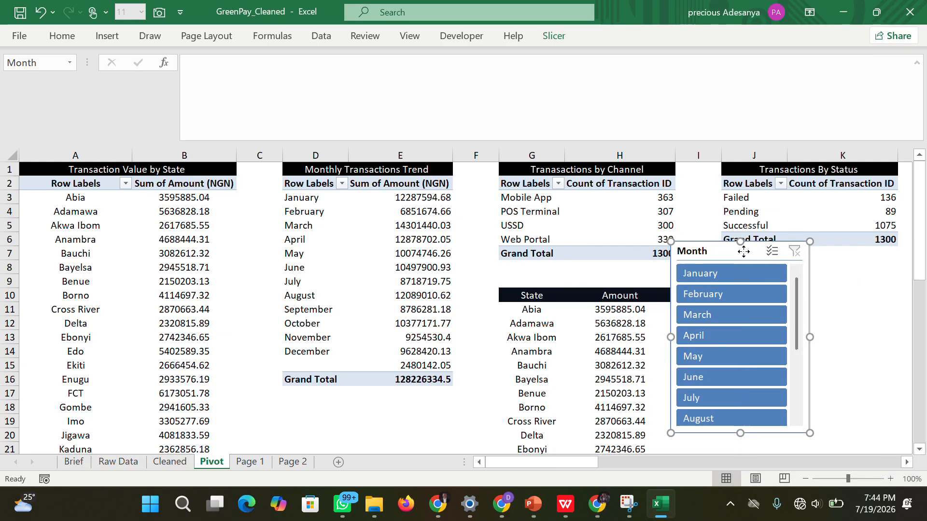
Open the Month slicer's size and properties settings and move the slicer over the Transactions by Channel table.
right_click(744, 252)
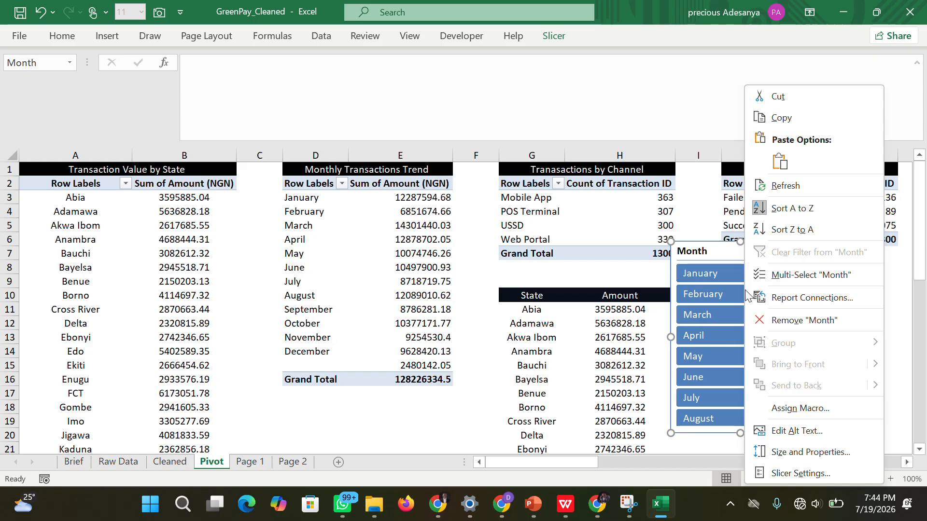
left_click(774, 448)
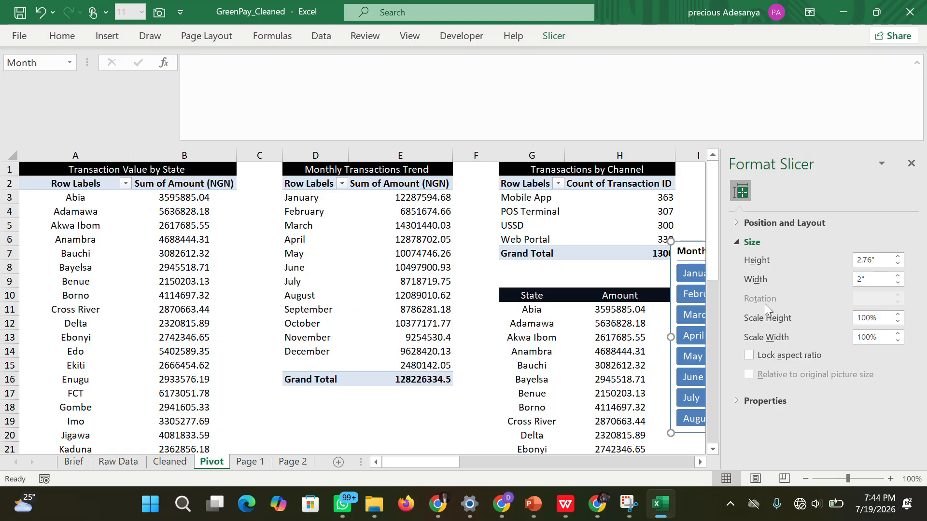
left_click_drag(681, 248, 515, 217)
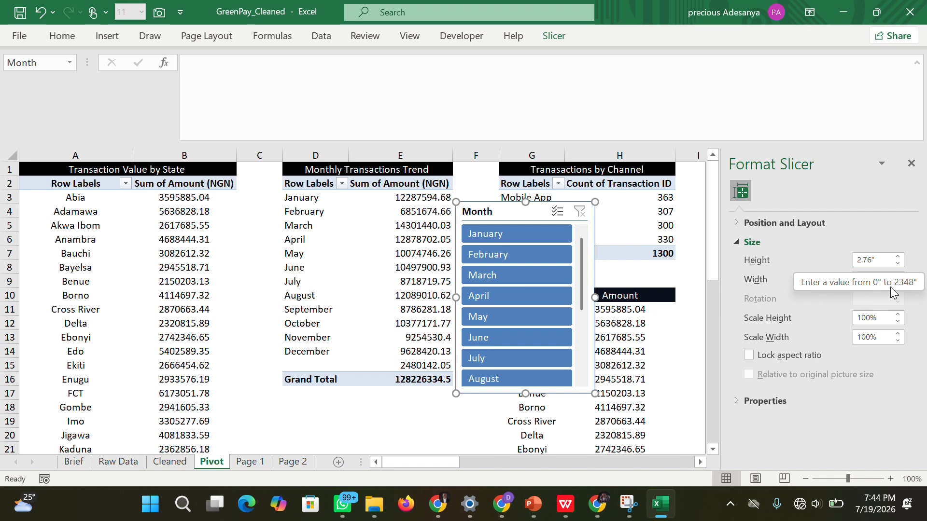
Set the Month slicer's number of columns to 13 so all its buttons form one row.
left_click(781, 404)
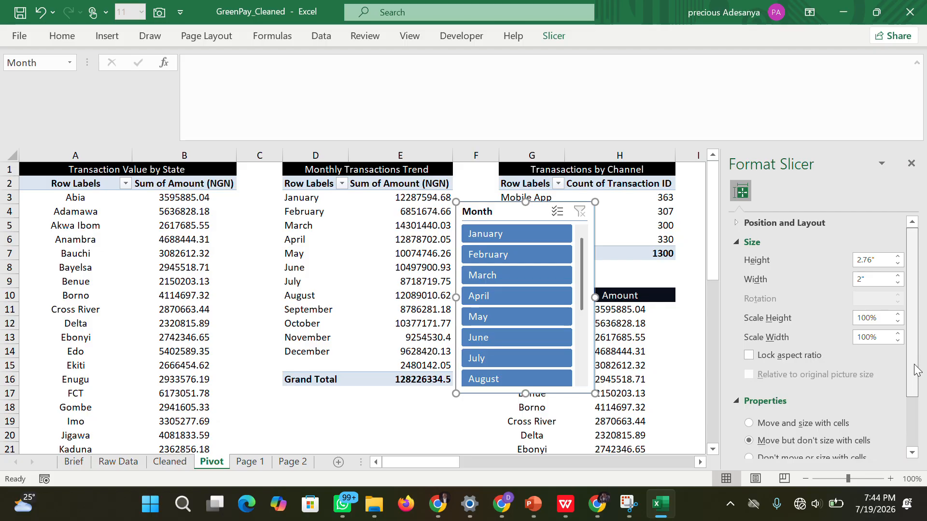
left_click_drag(912, 364, 904, 334)
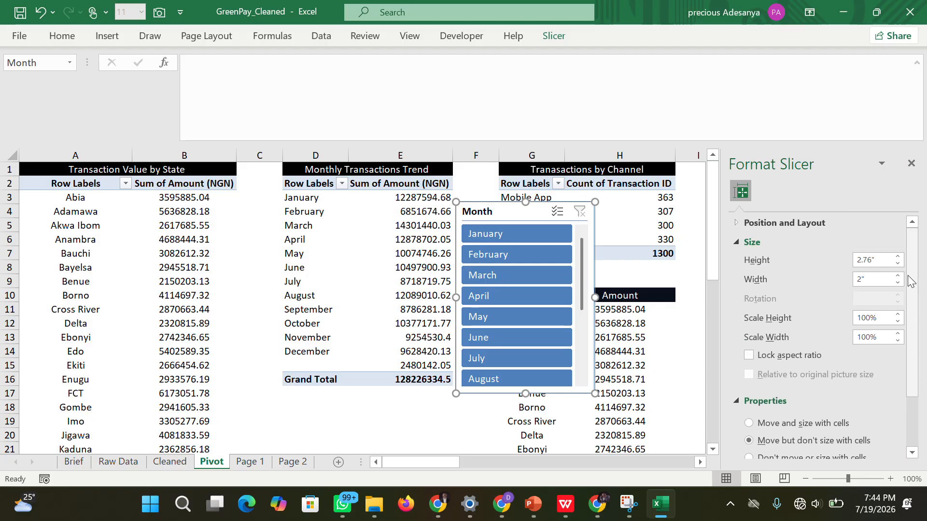
left_click(744, 223)
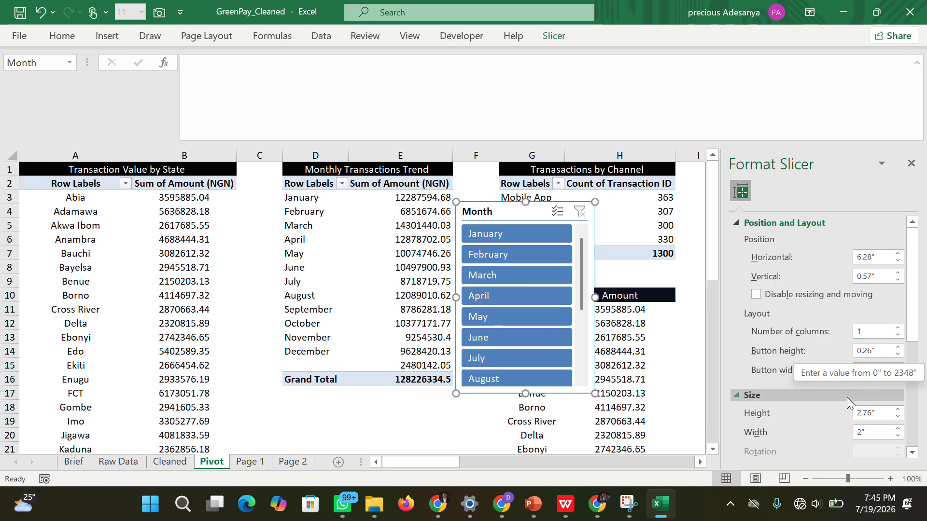
left_click_drag(912, 328, 917, 372)
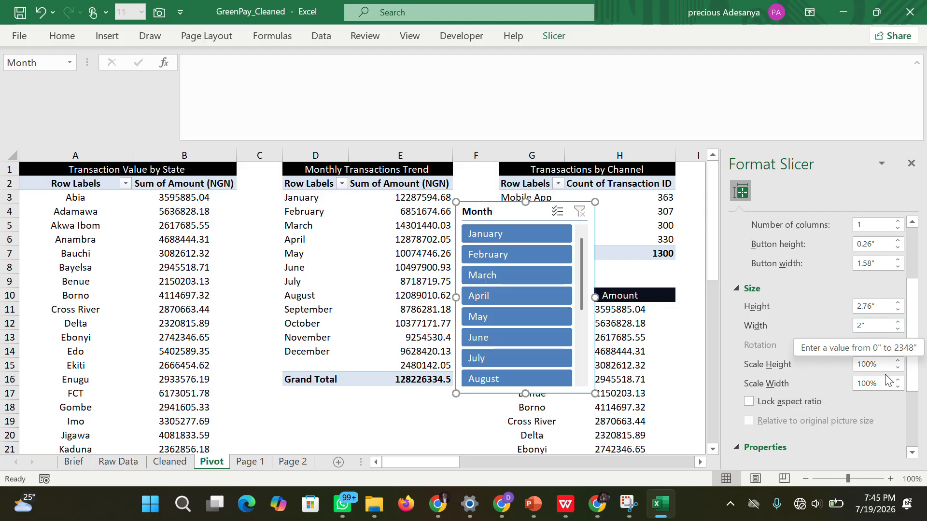
scroll(903, 319, "up", 4)
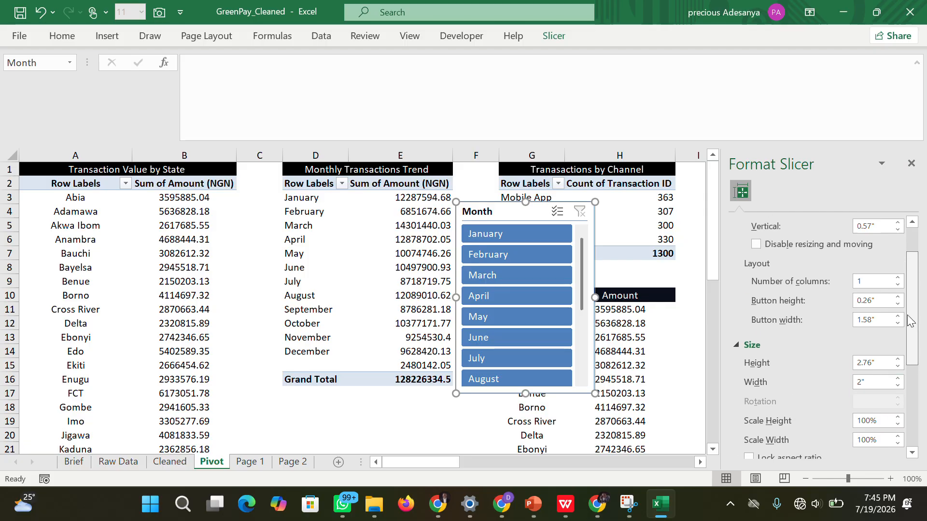
scroll(906, 307, "up", 1)
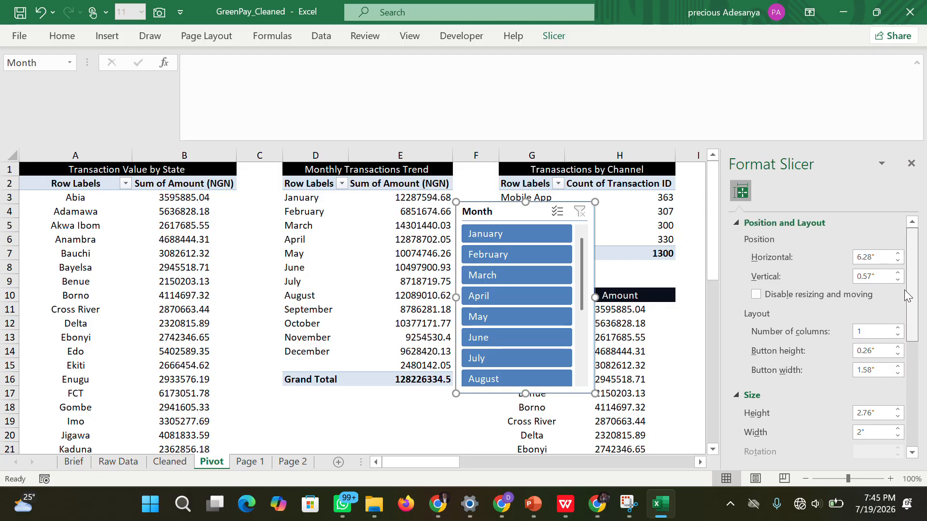
left_click(897, 328)
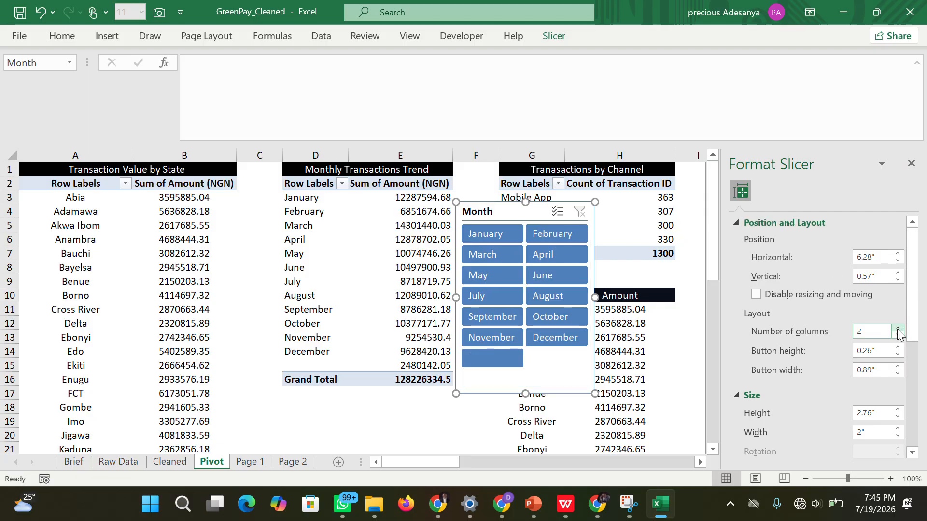
left_click(898, 328)
left_click(897, 329)
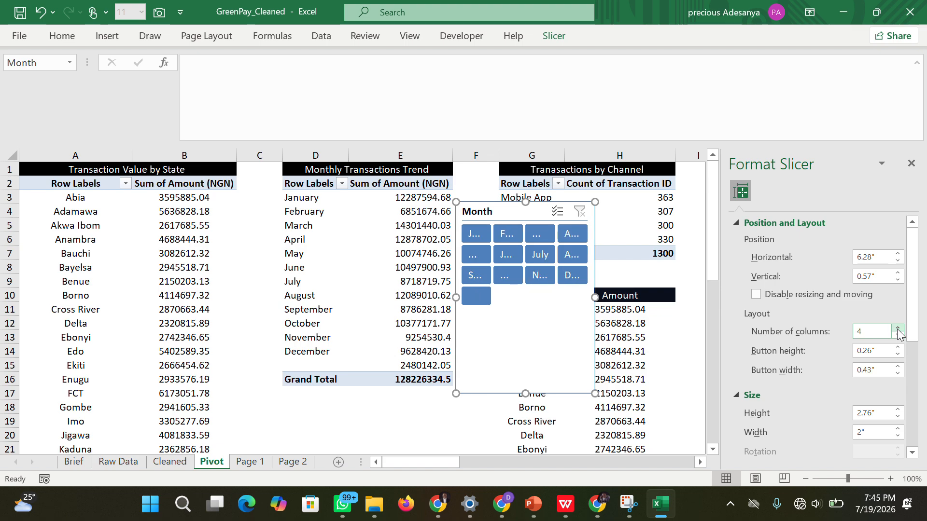
left_click(898, 329)
left_click(898, 329)
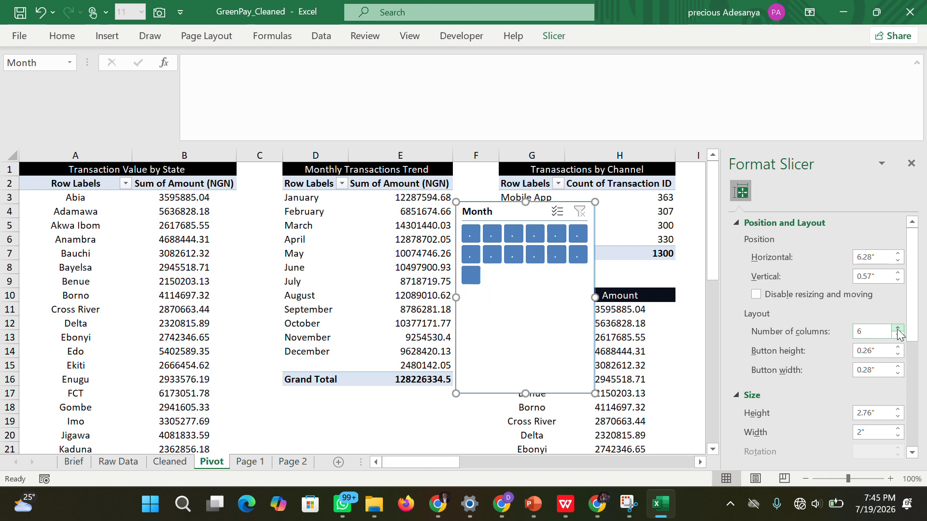
left_click(898, 328)
left_click(897, 328)
left_click(897, 328)
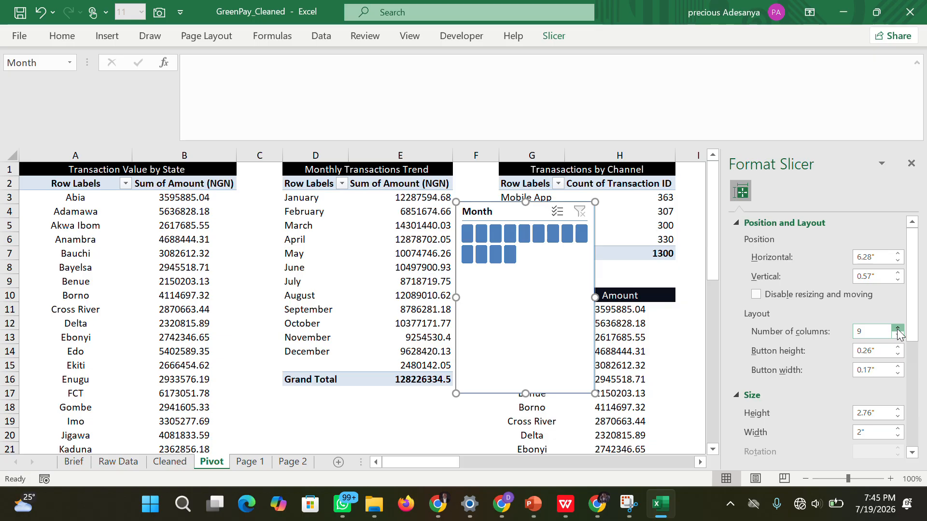
left_click(898, 328)
left_click(898, 329)
left_click(898, 328)
left_click(898, 328)
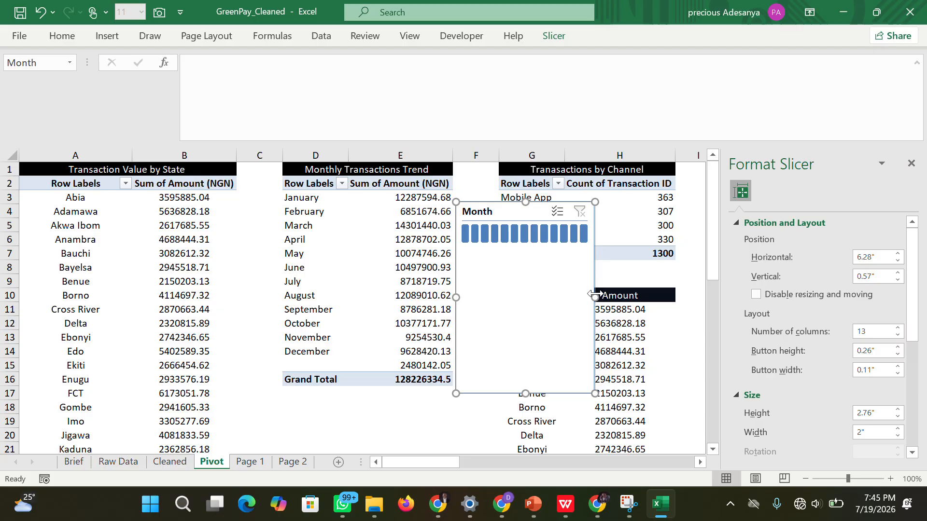
Widen the Month slicer to about 9.5 inches, shifting it toward column A to make room.
left_click_drag(602, 295, 722, 296)
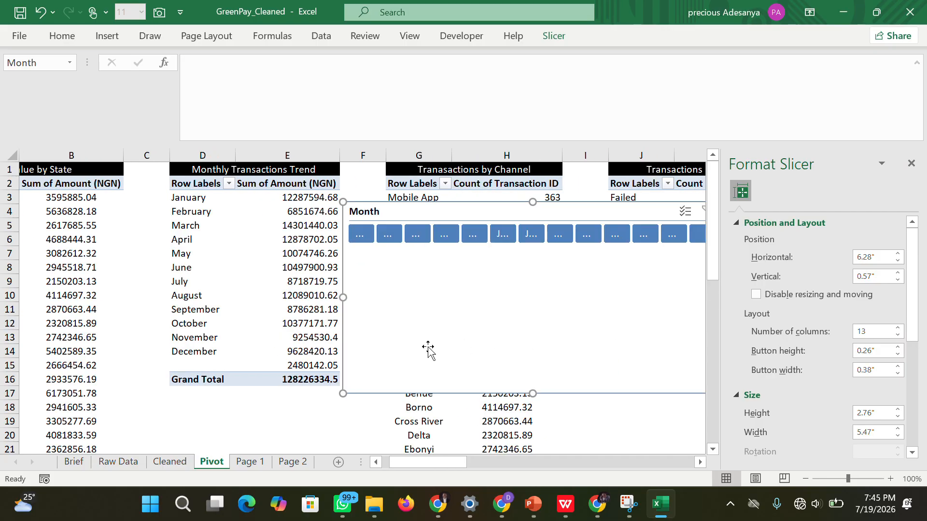
left_click_drag(427, 347, 274, 342)
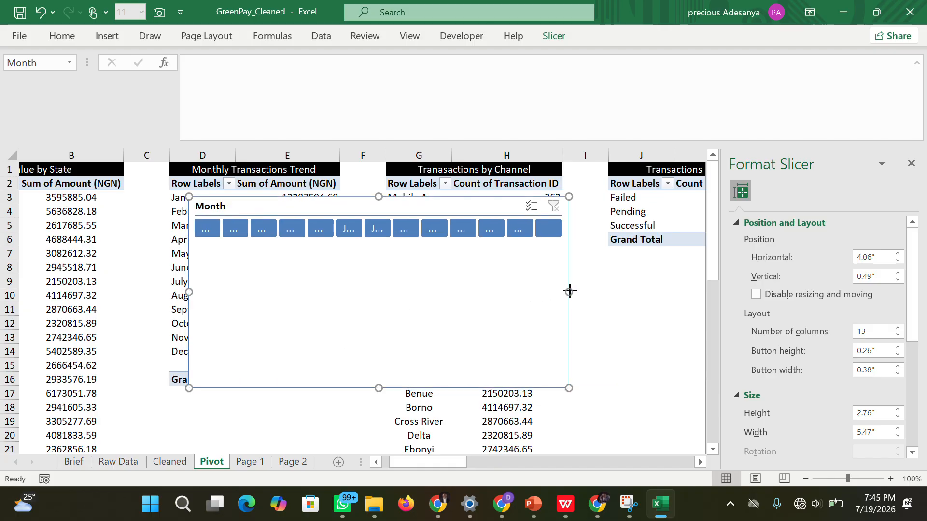
left_click_drag(569, 291, 697, 302)
left_click_drag(530, 319, 390, 322)
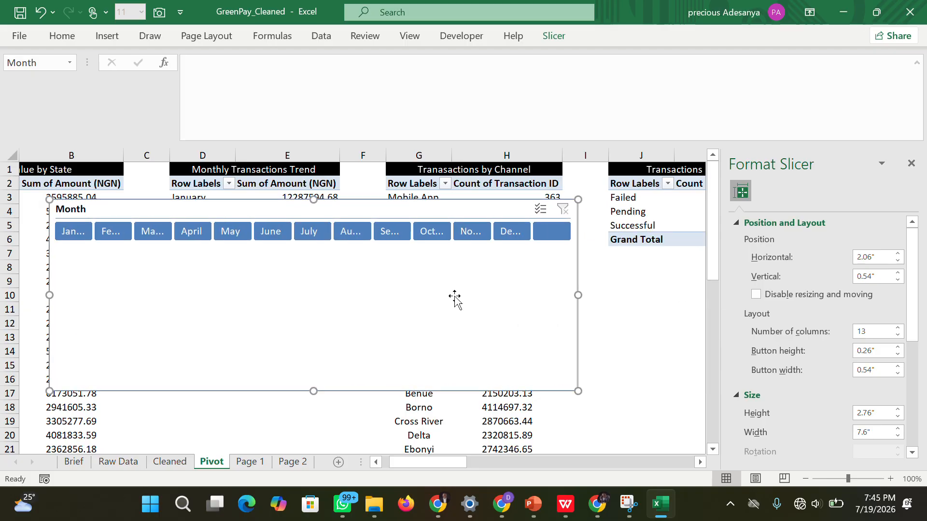
left_click_drag(579, 294, 700, 300)
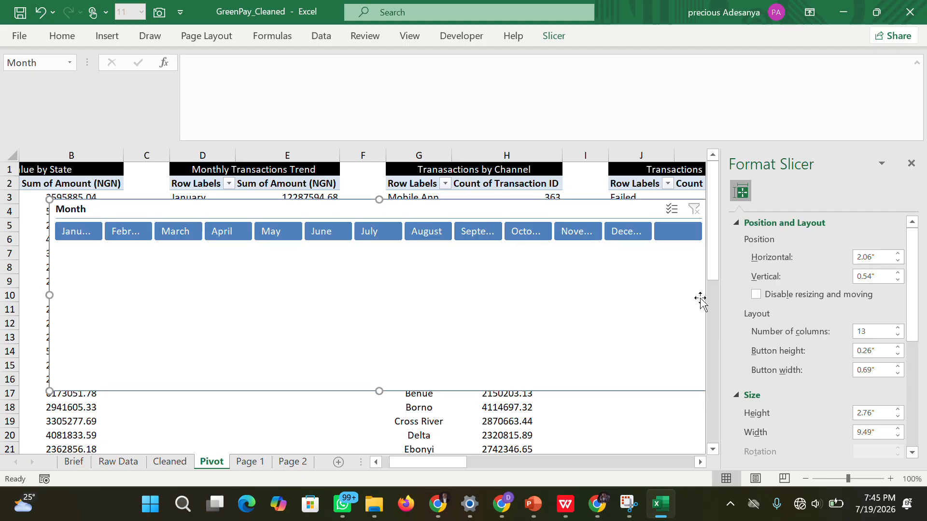
left_click_drag(639, 299, 597, 295)
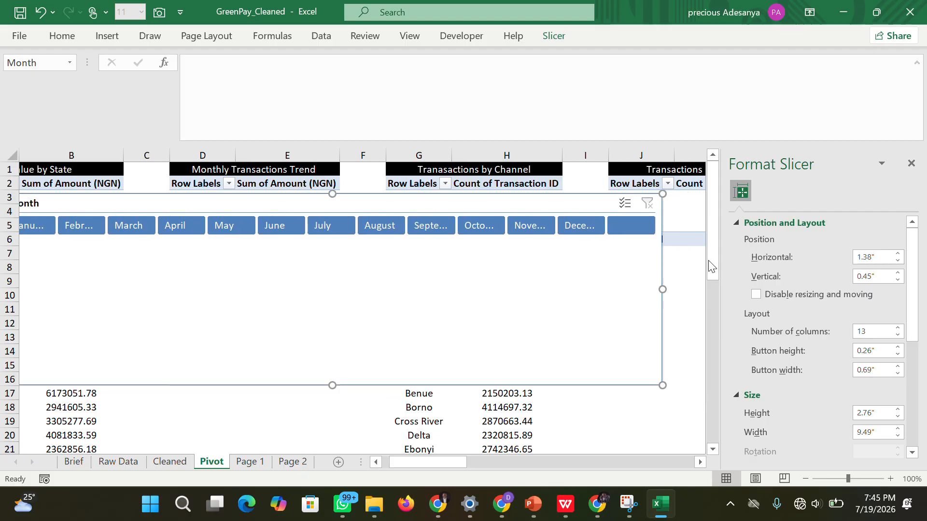
Try a horizontal position of 0.3 inches for the Month slicer, and reposition it at about 1.7 inches horizontally and 0.4 inches vertically.
left_click(897, 261)
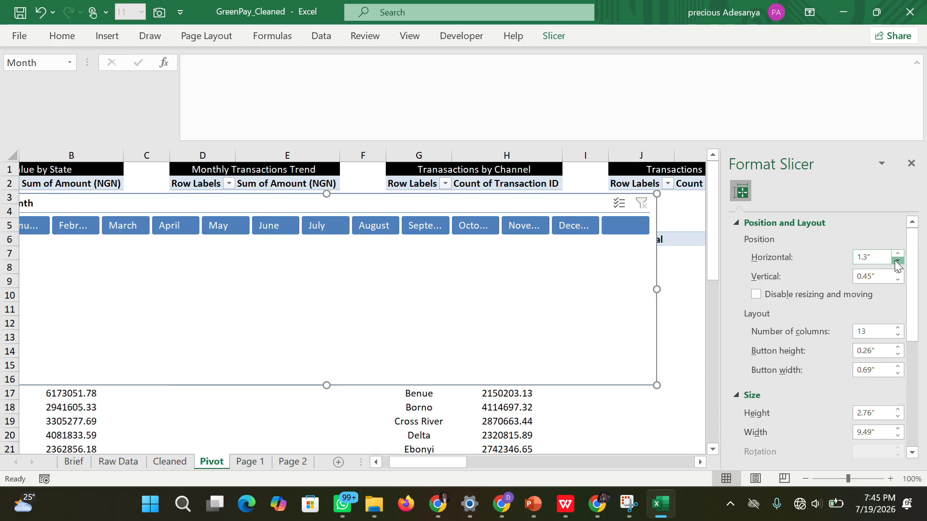
left_click(897, 261)
double_click(897, 262)
double_click(897, 261)
double_click(897, 261)
triple_click(897, 261)
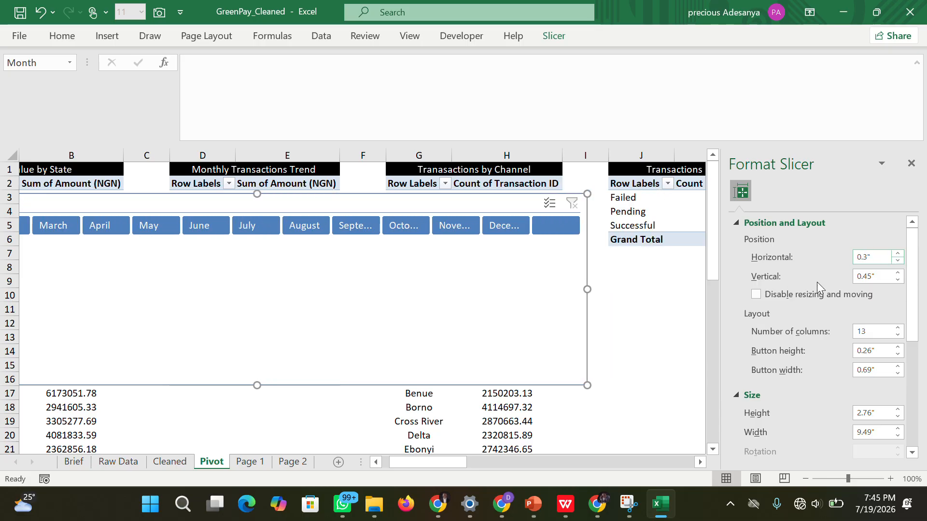
left_click_drag(493, 306, 700, 284)
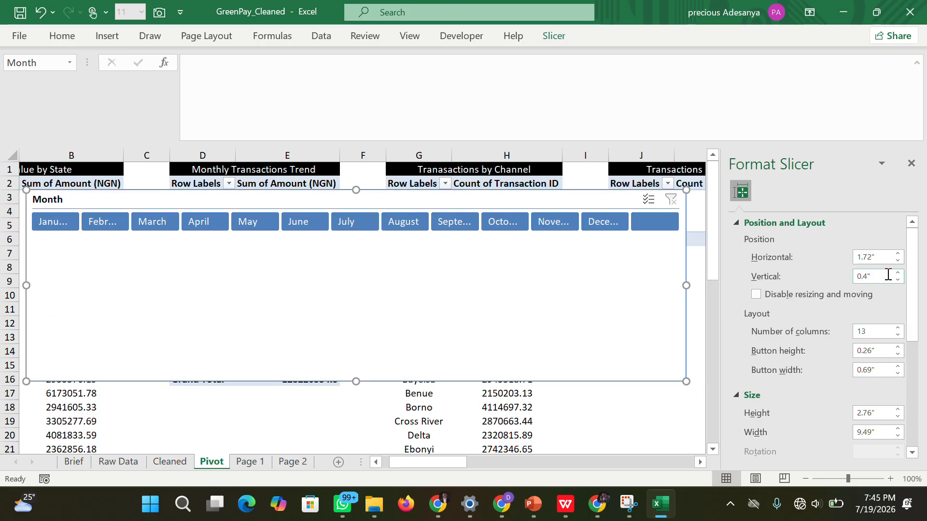
Reposition the Month slicer at 1.4 inches horizontally and 0 inches vertically.
left_click(897, 261)
double_click(897, 261)
double_click(896, 261)
triple_click(897, 261)
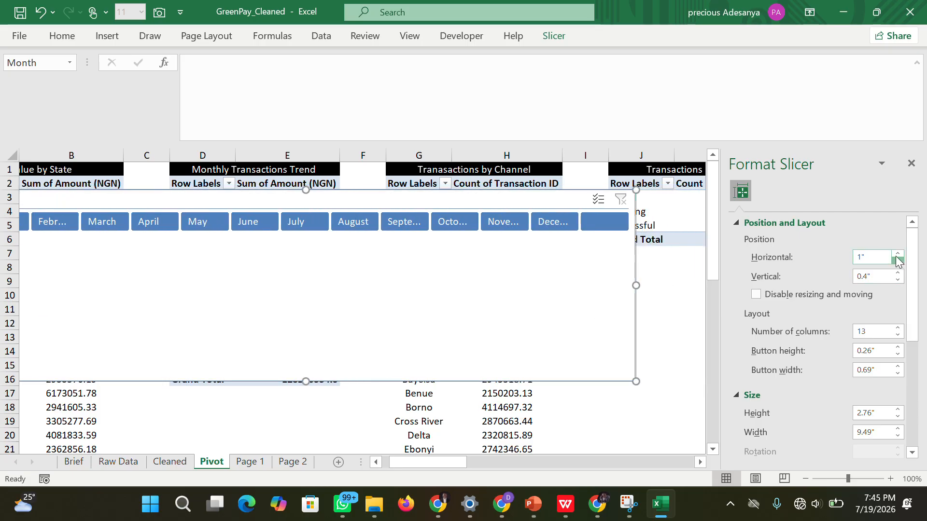
left_click(896, 254)
double_click(897, 254)
left_click(896, 254)
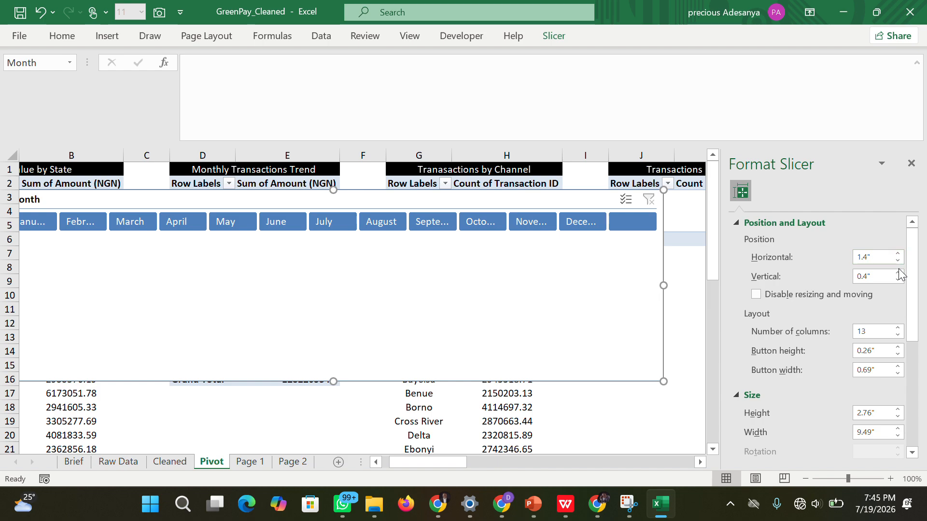
double_click(897, 279)
double_click(897, 280)
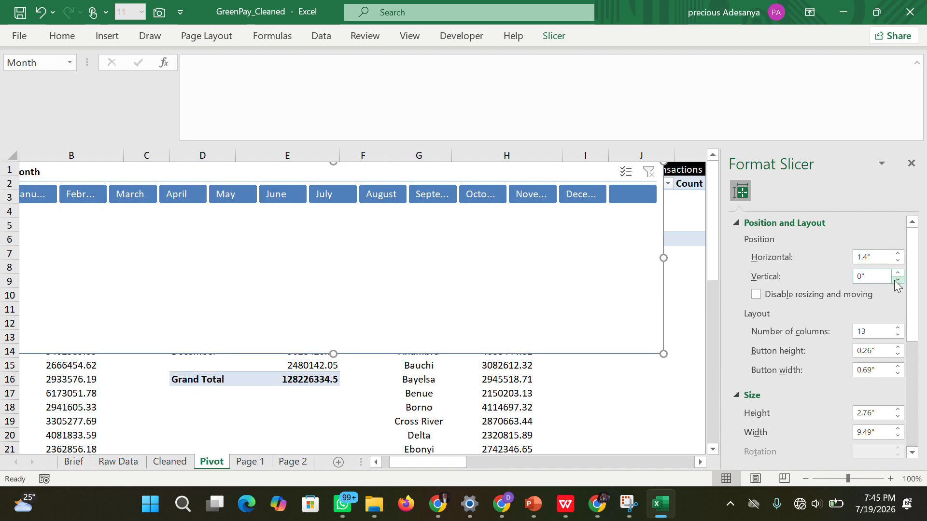
Try fewer button columns for the Month slicer, going down to 5 and back up to 11.
left_click(897, 335)
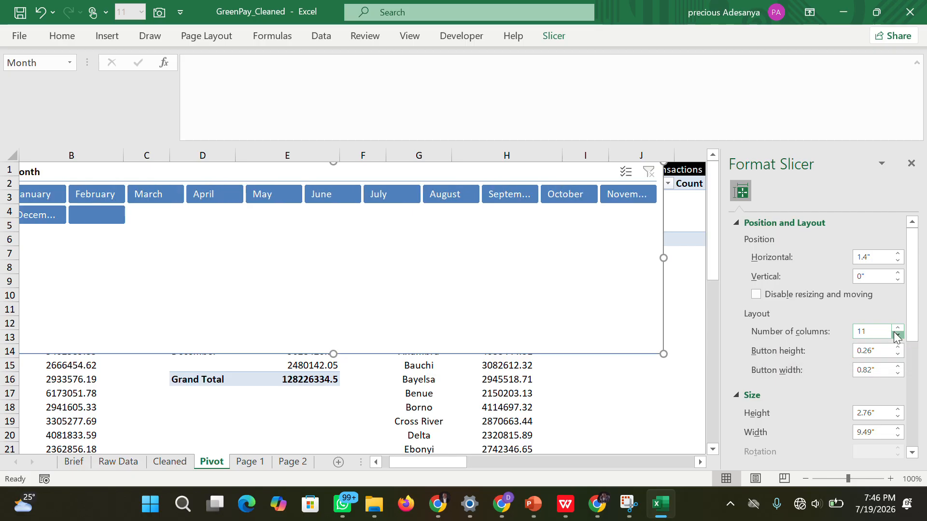
left_click(894, 333)
left_click(894, 333)
left_click(894, 333)
left_click(894, 333)
left_click(895, 333)
left_click(895, 333)
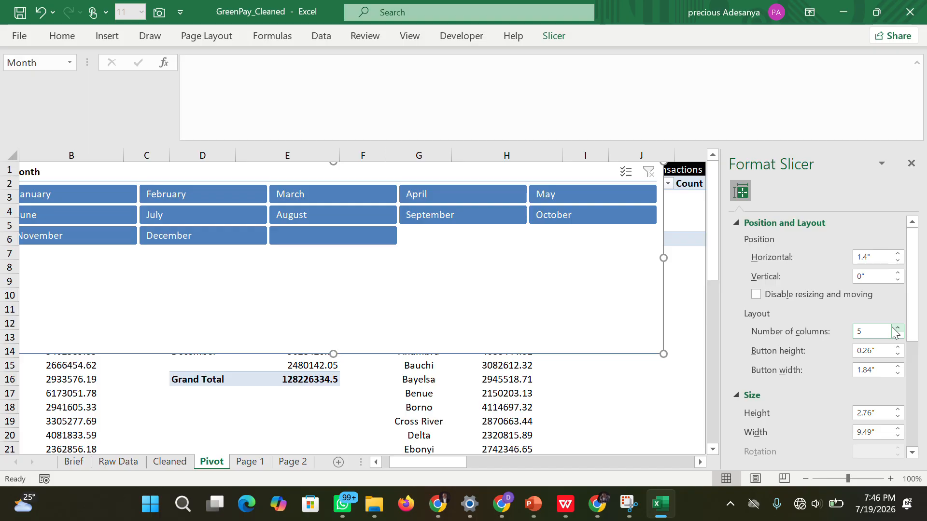
left_click(896, 329)
left_click(896, 328)
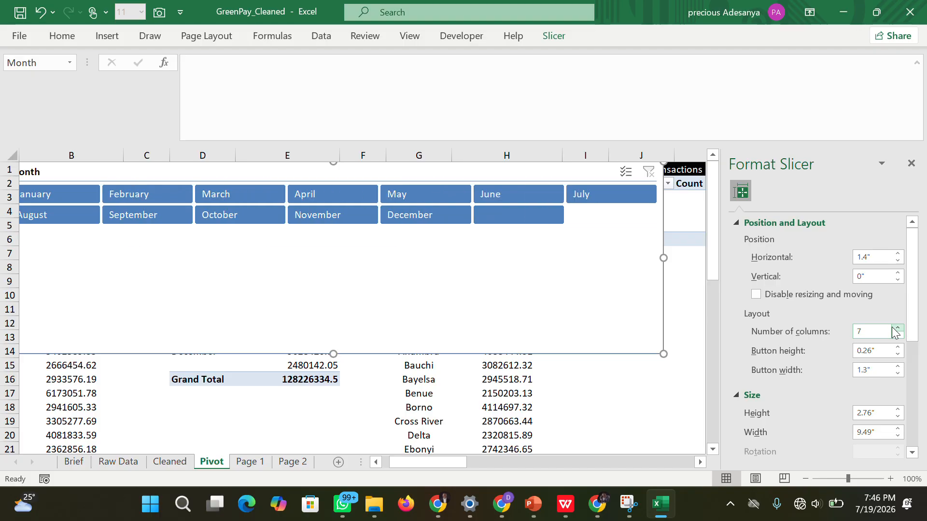
left_click(896, 328)
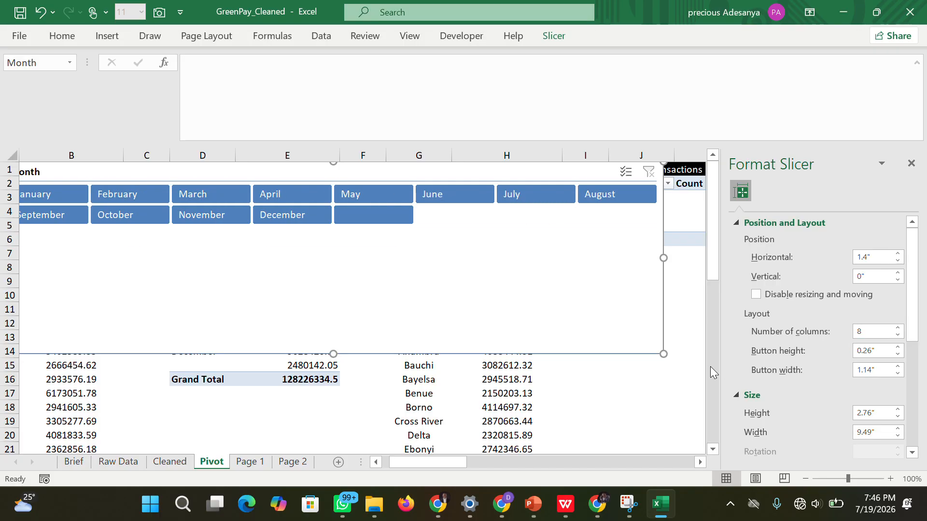
left_click(896, 329)
left_click(896, 329)
left_click(896, 329)
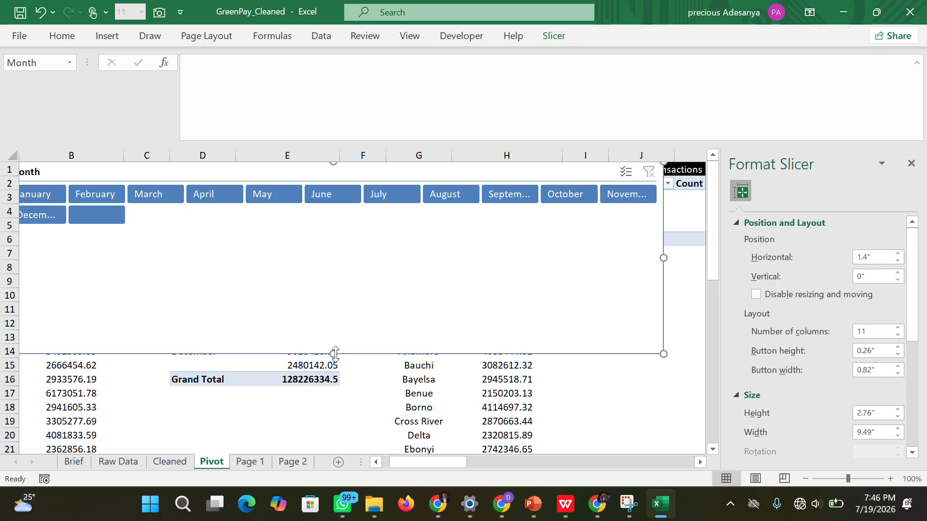
Shorten the Month slicer to about 1.85 inches, shift it over the pivot tables, and set its button height to 0.2 inches.
left_click_drag(335, 350, 424, 272)
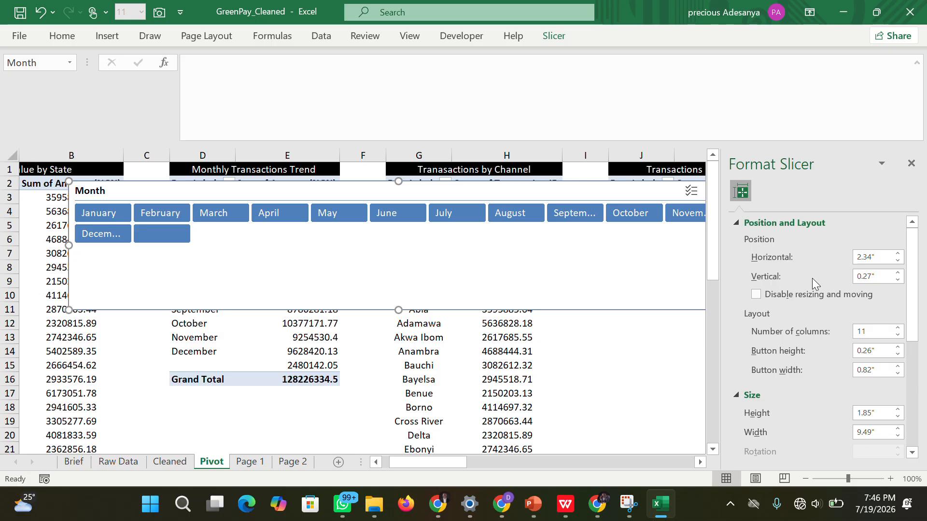
left_click_drag(661, 301, 602, 301)
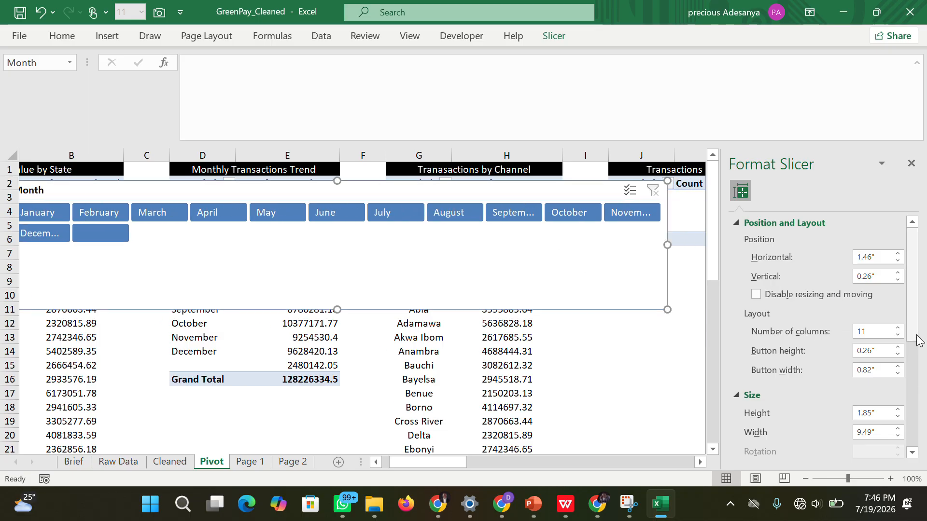
left_click(896, 356)
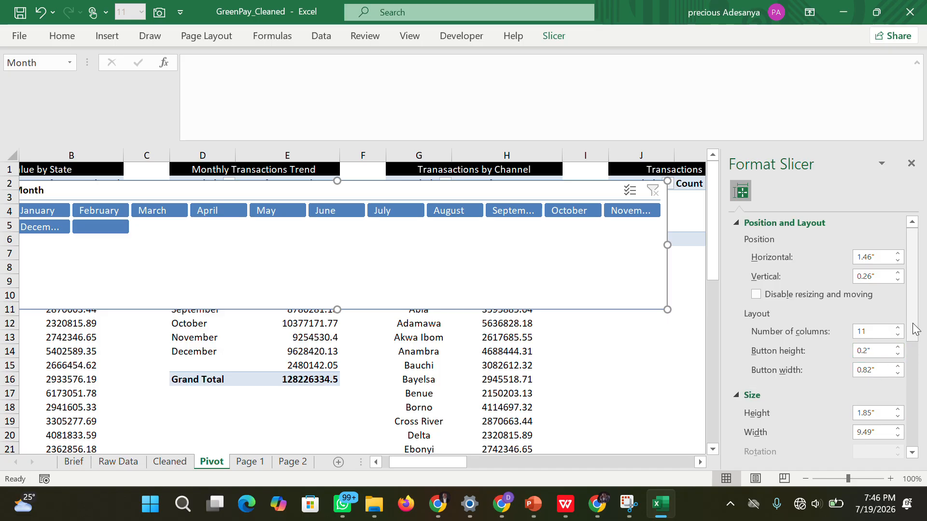
Cut the Month slicer from the Pivot sheet and close the formatting pane.
left_click(566, 39)
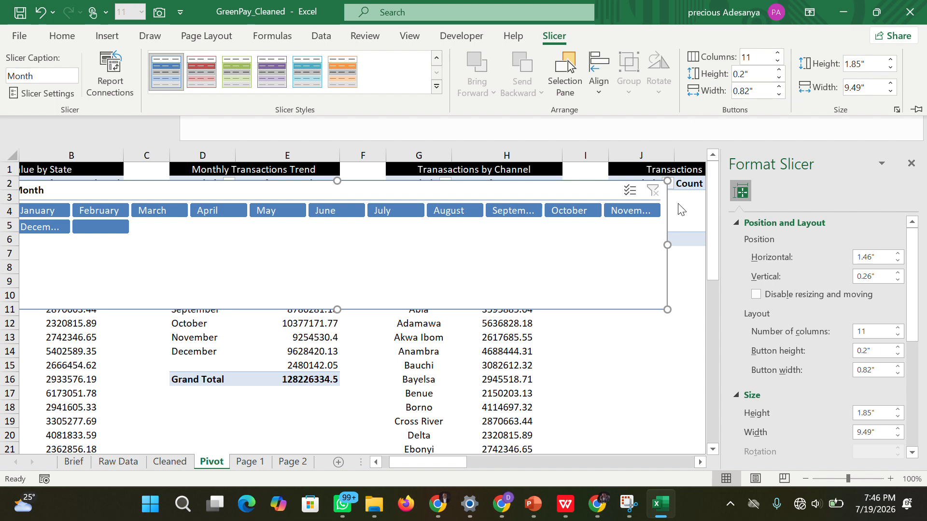
left_click(656, 247)
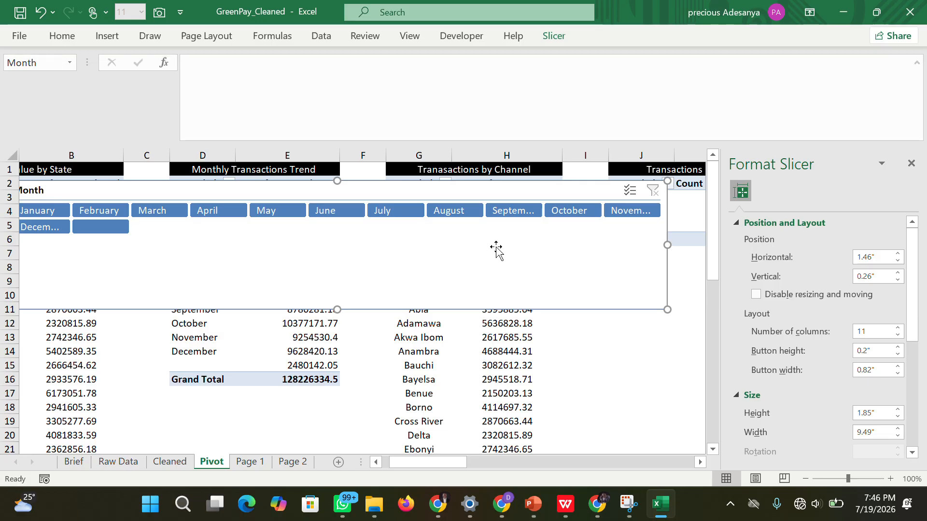
right_click(552, 241)
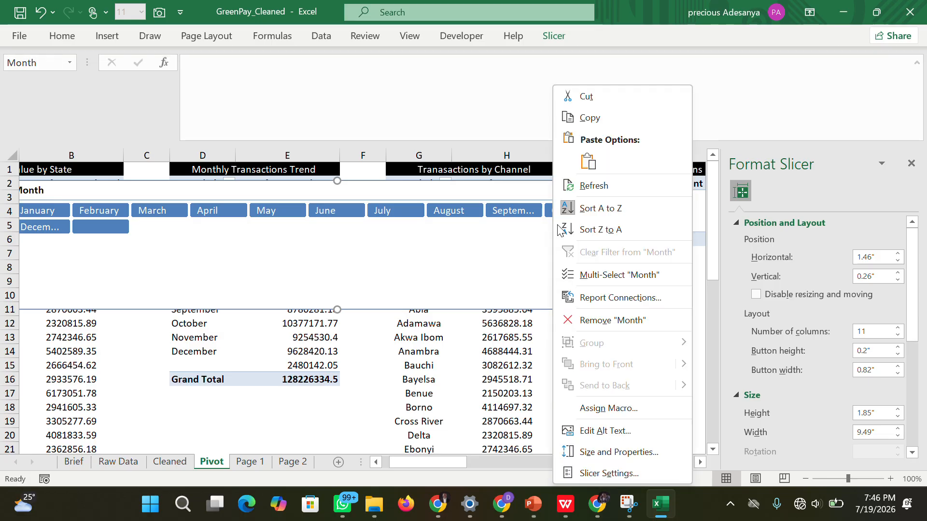
left_click(585, 97)
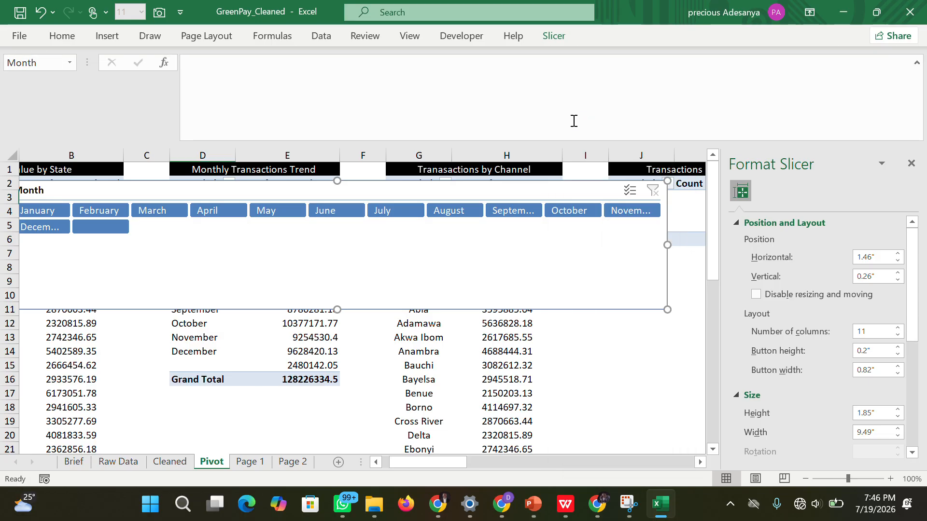
left_click(911, 164)
left_click(672, 310)
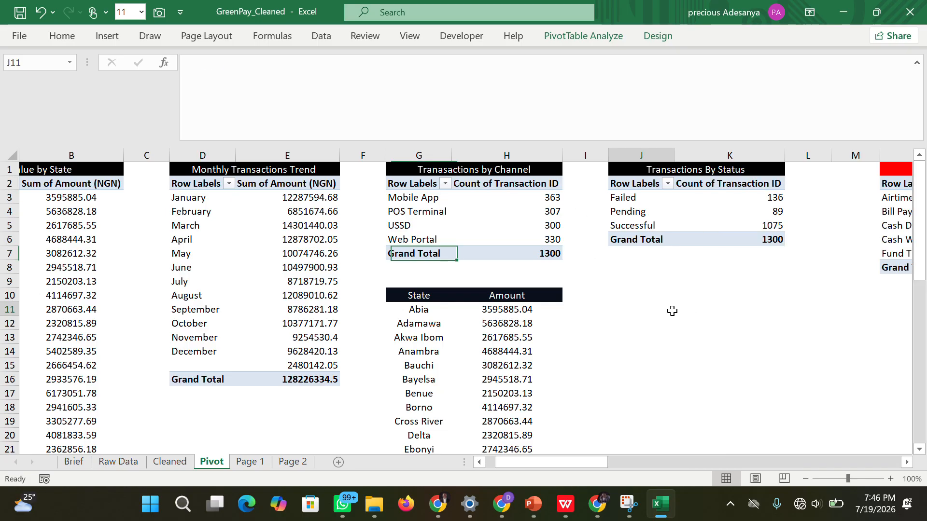
left_click(249, 462)
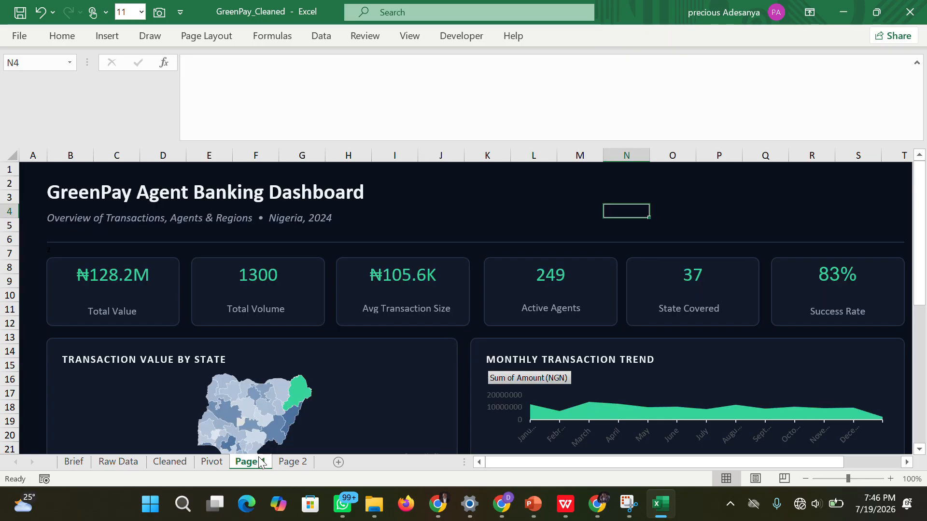
left_click(210, 463)
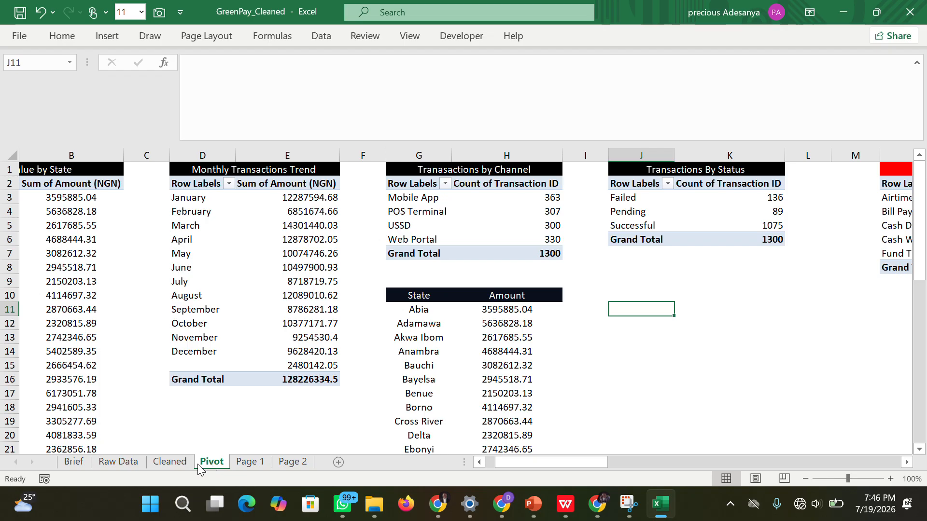
left_click(188, 463)
left_click(206, 464)
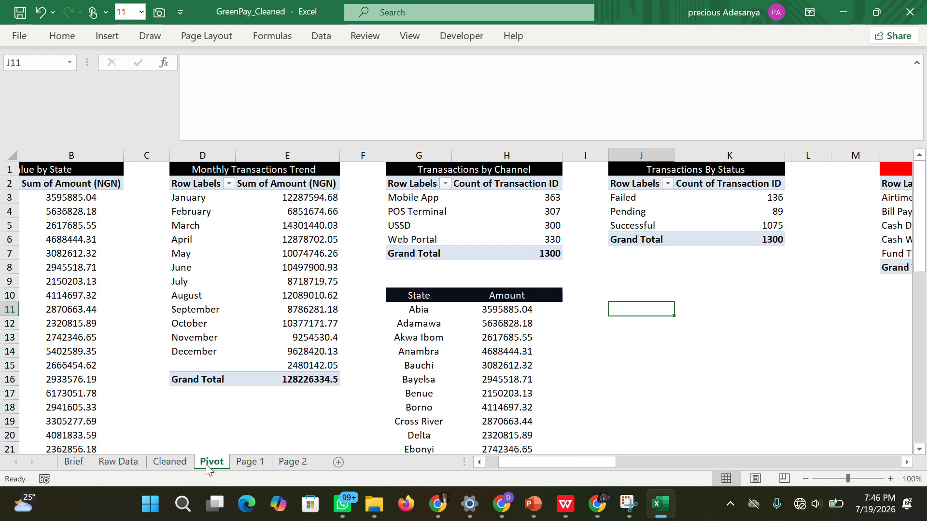
Try to insert a timeline for the Monthly Transactions Trend pivot table.
left_click(216, 199)
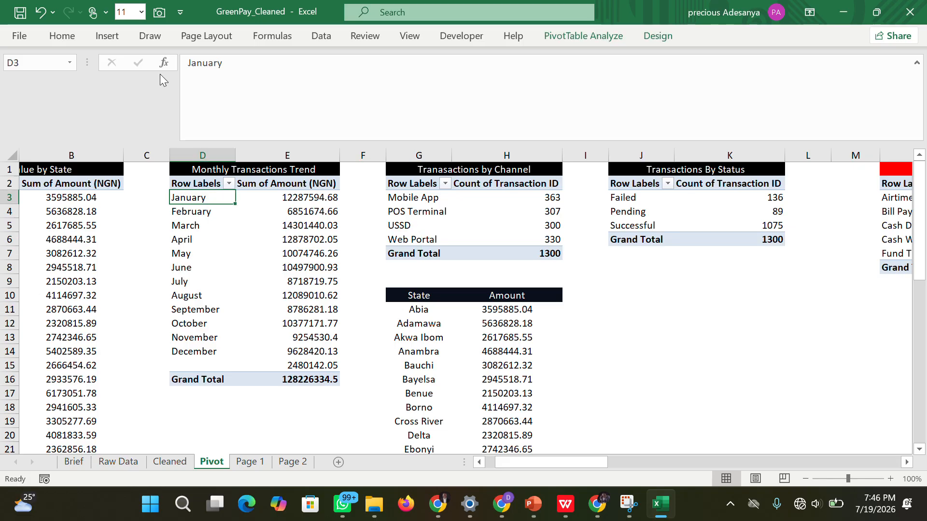
left_click(100, 42)
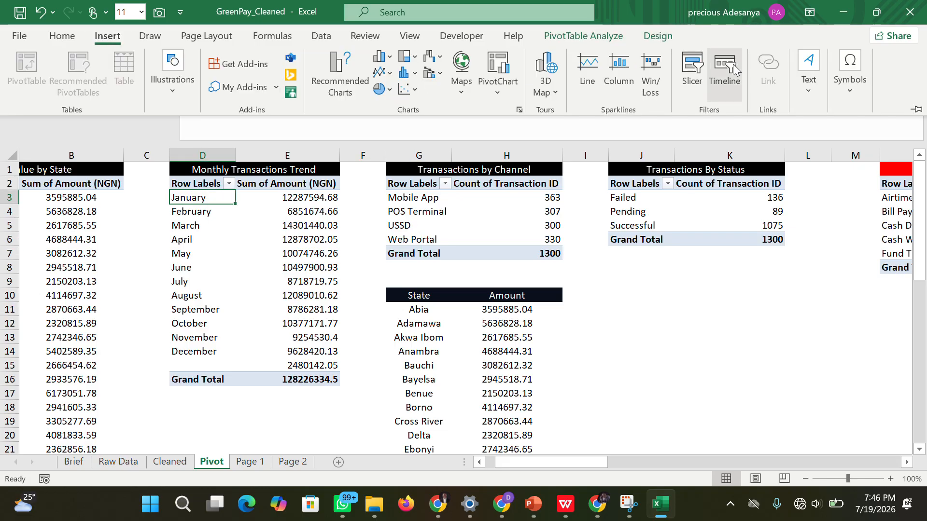
left_click(733, 72)
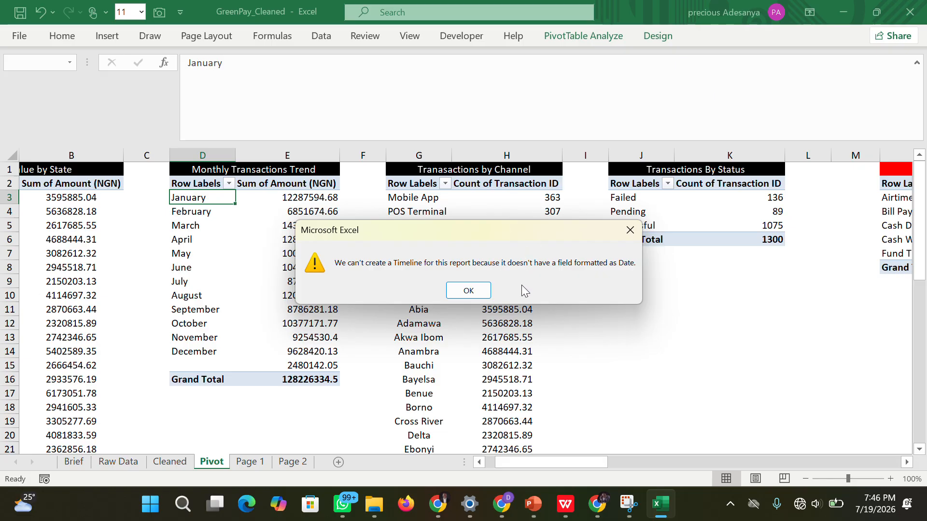
left_click(461, 288)
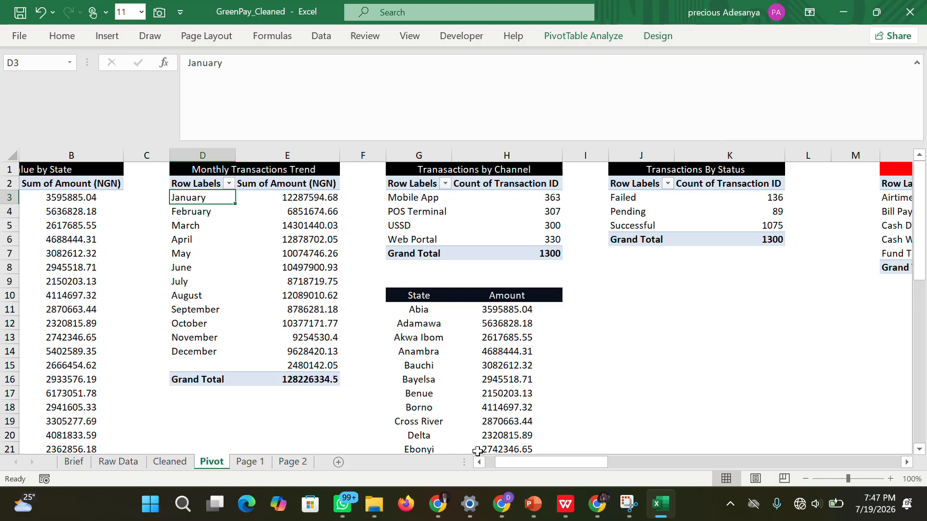
Insert a new slicer on the Month field for the Monthly Transactions Trend pivot table.
left_click_drag(499, 460, 489, 460)
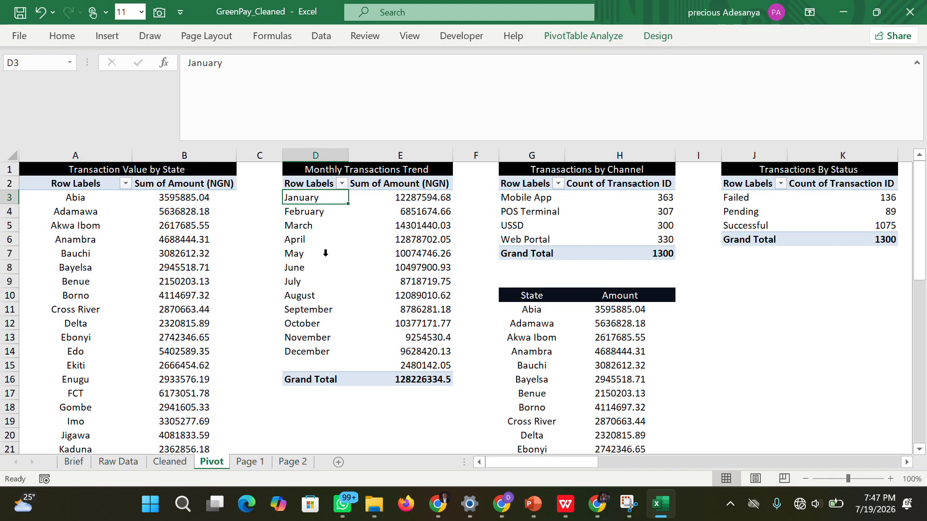
left_click(302, 199)
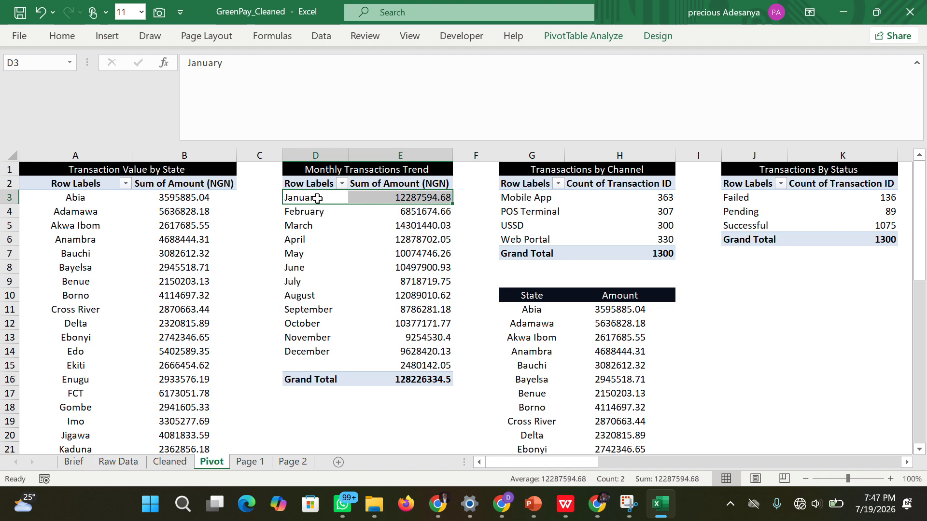
left_click_drag(311, 198, 371, 354)
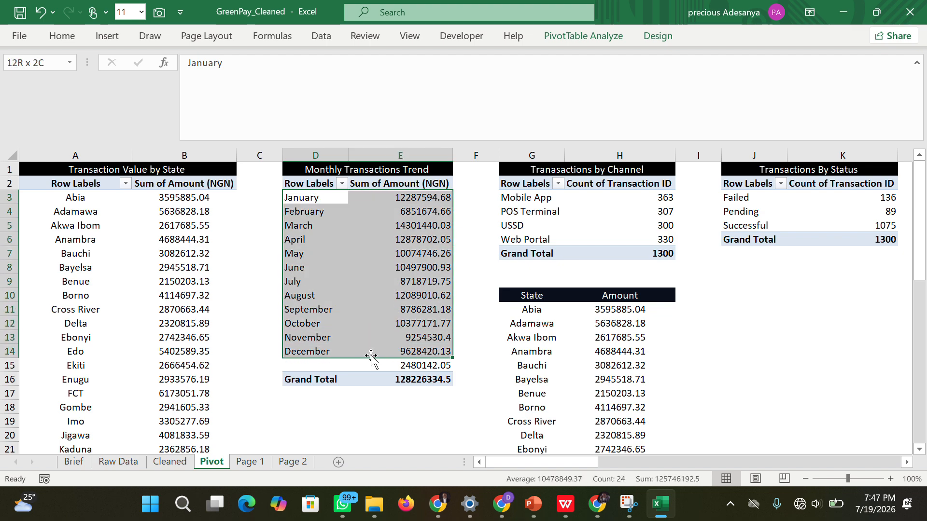
left_click(309, 198)
left_click(106, 36)
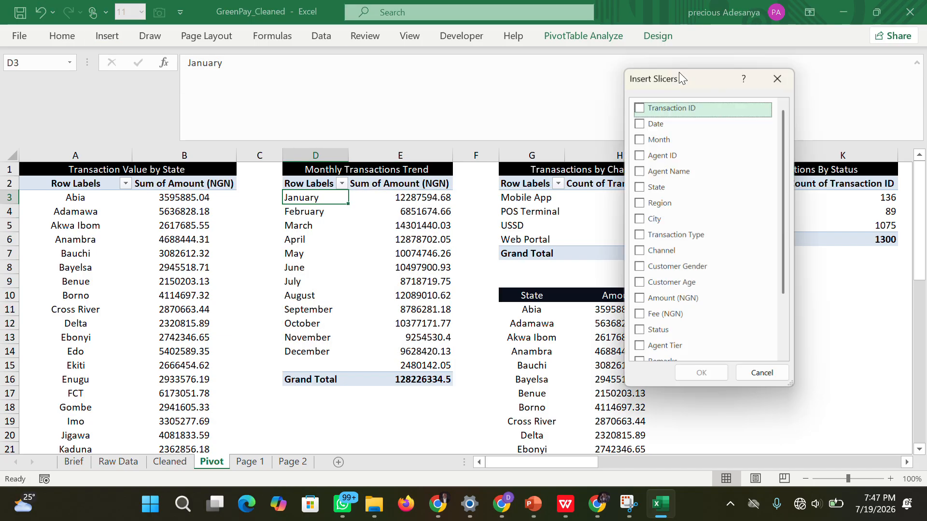
left_click(646, 140)
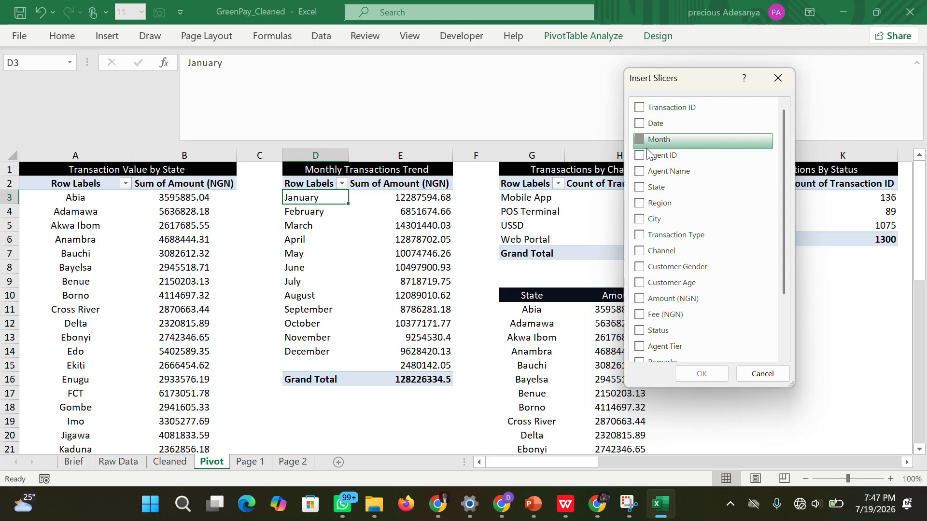
left_click(711, 374)
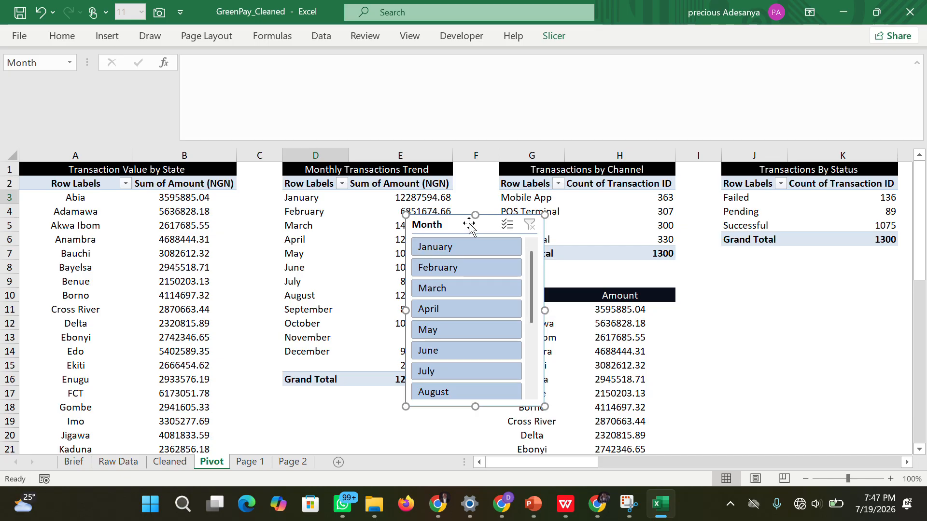
Set the new Month slicer's number of button columns to 4.
left_click(560, 40)
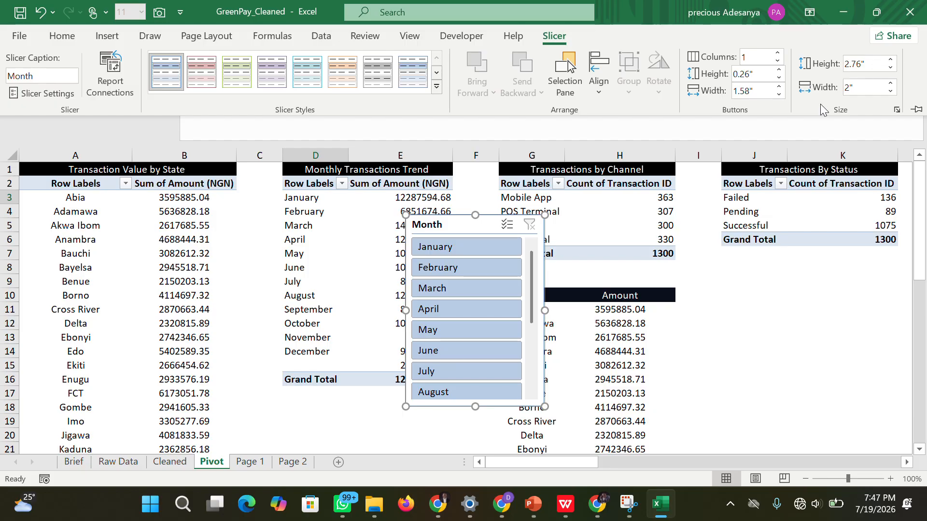
left_click(778, 53)
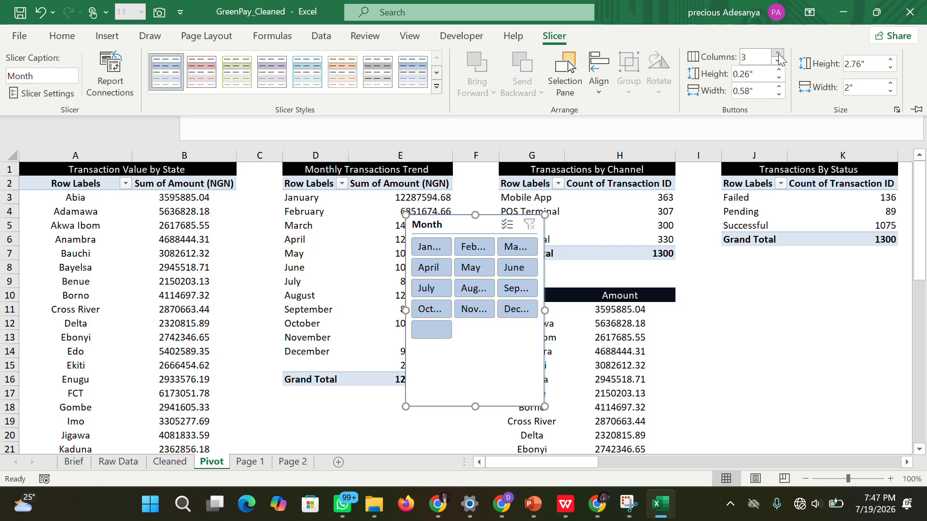
left_click(778, 53)
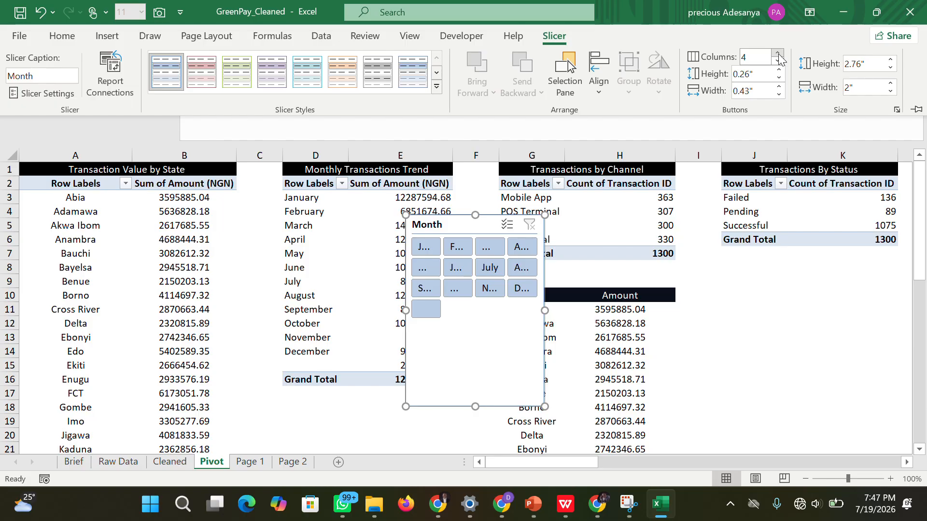
left_click(777, 62)
left_click(778, 62)
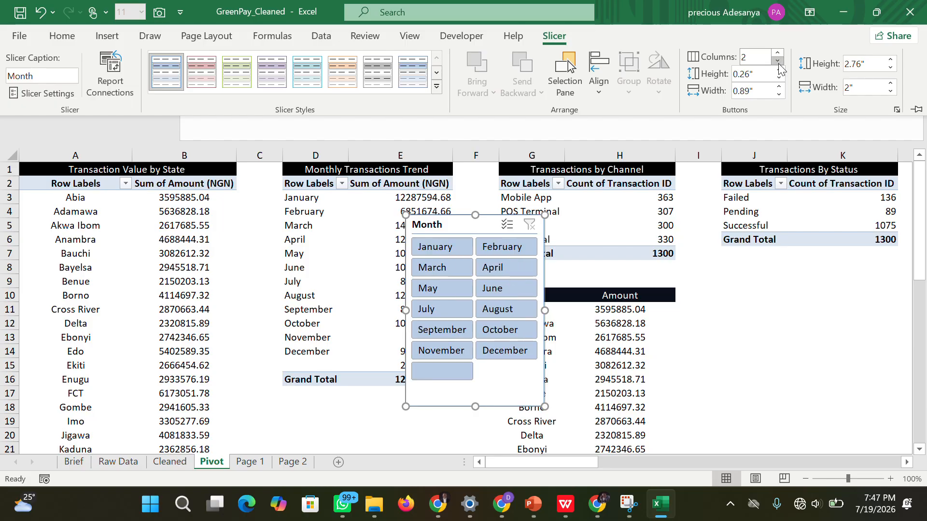
left_click(777, 61)
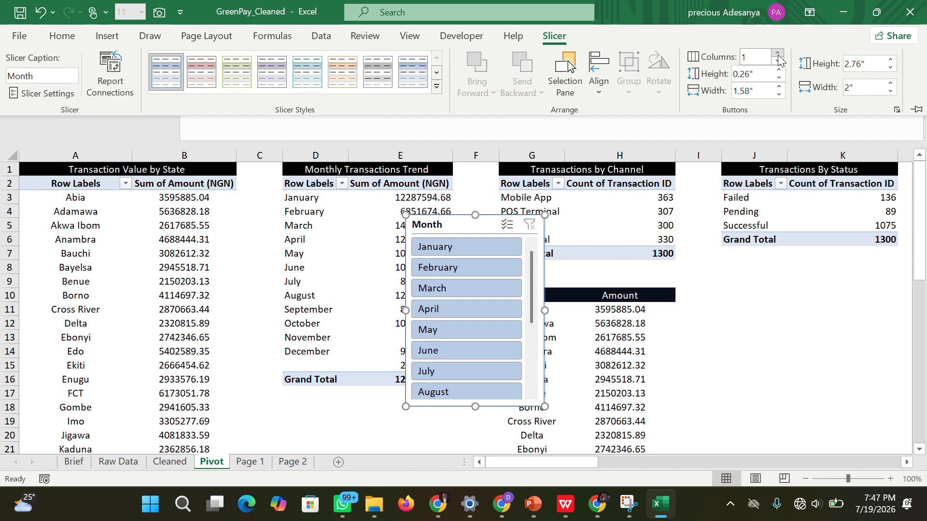
left_click(778, 55)
left_click(778, 56)
left_click(778, 56)
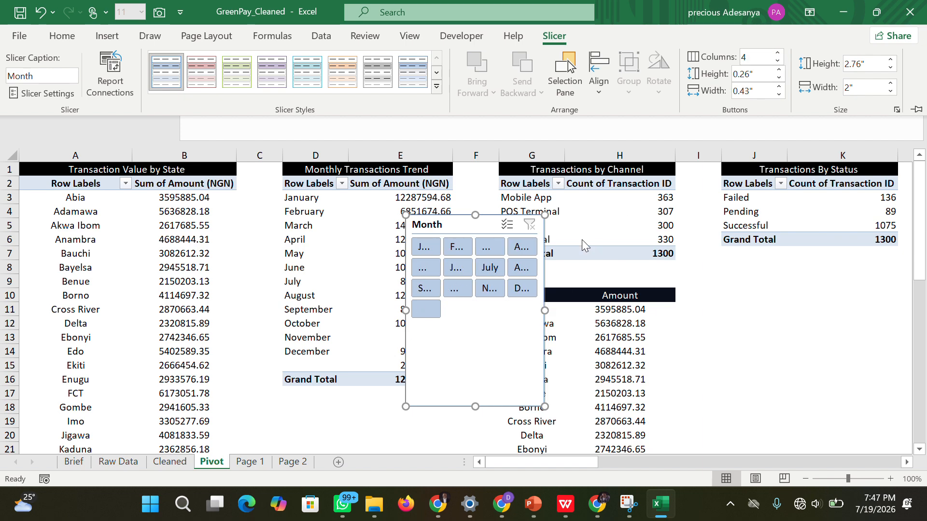
Set the Month slicer's button columns to 6 and resize the slicer to about 5.54" wide by 1.36" high.
left_click(776, 53)
left_click(776, 53)
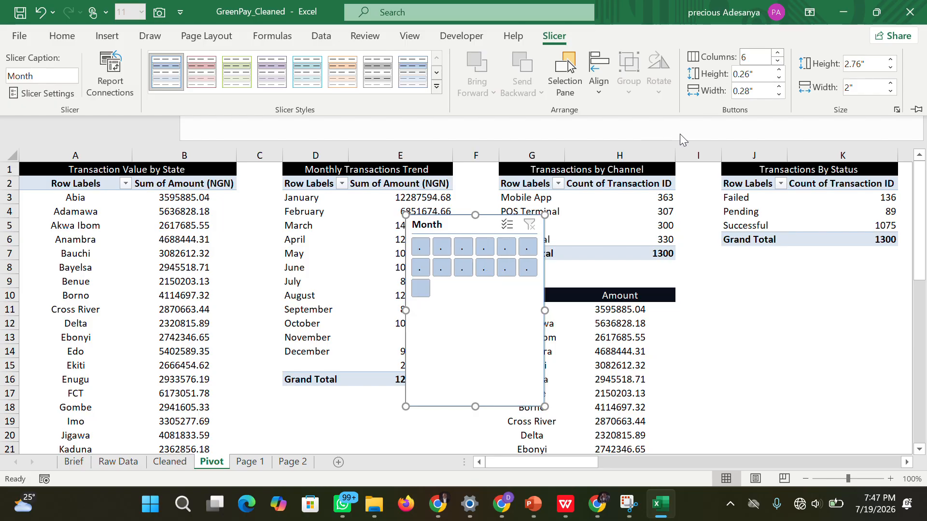
left_click(546, 311)
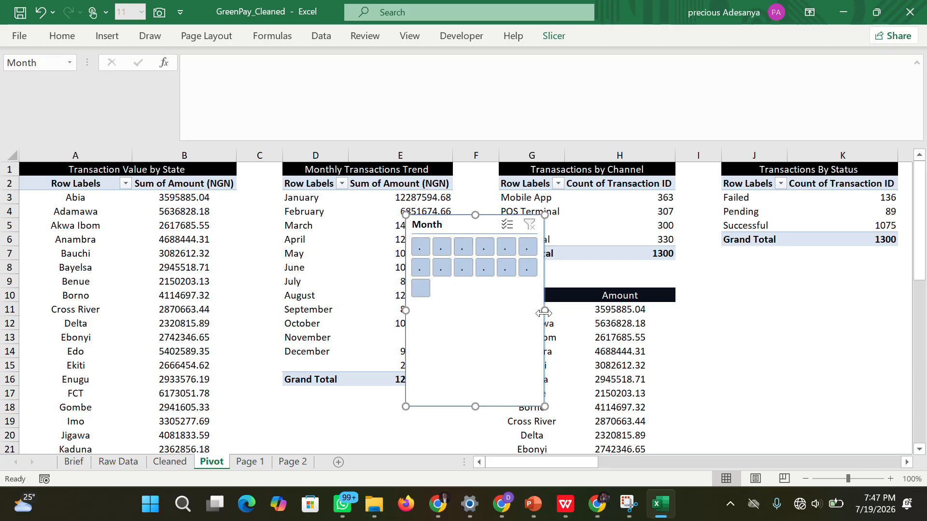
left_click_drag(561, 312, 722, 308)
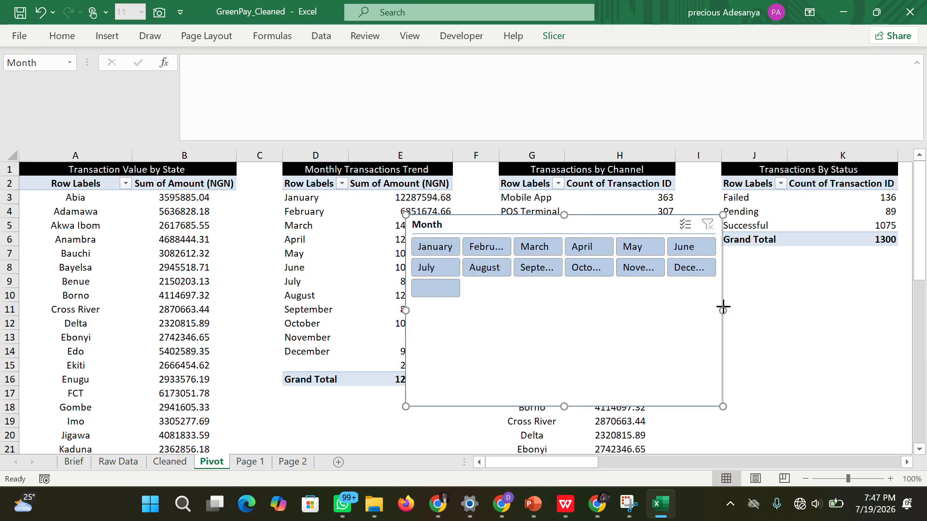
left_click_drag(723, 309, 790, 305)
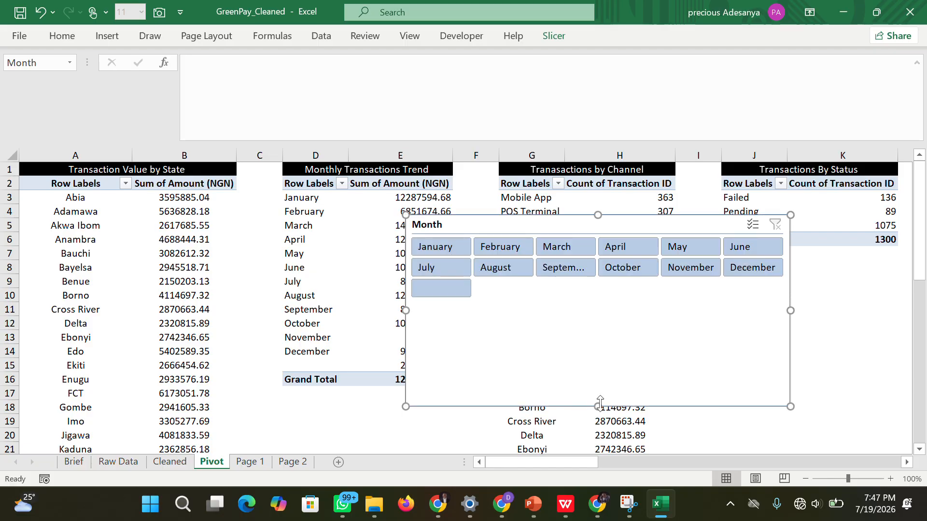
left_click_drag(599, 403, 601, 309)
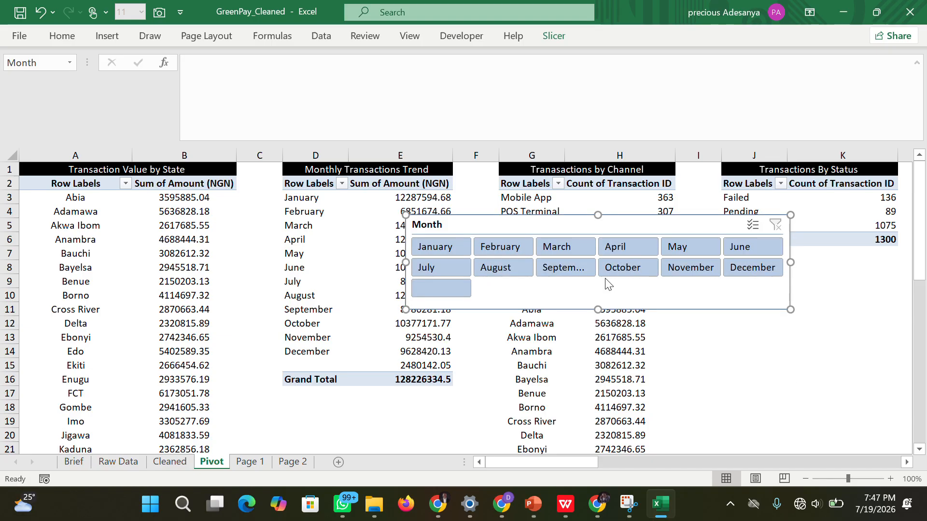
Set the Month slicer's button height to 0.2".
left_click(555, 36)
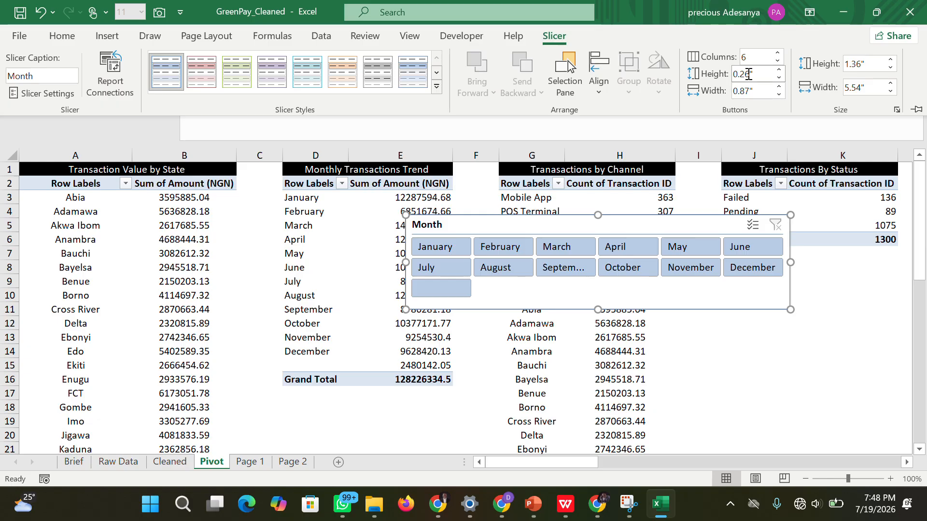
left_click(779, 77)
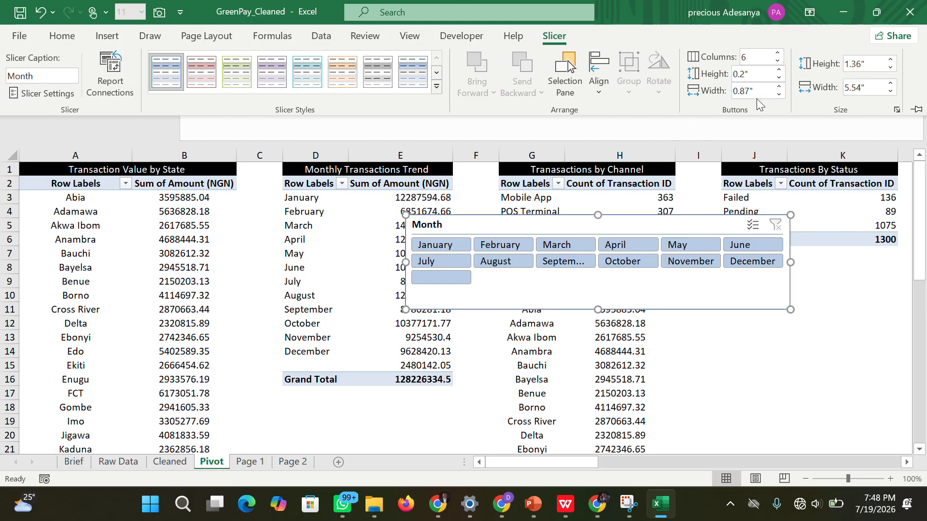
left_click(779, 70)
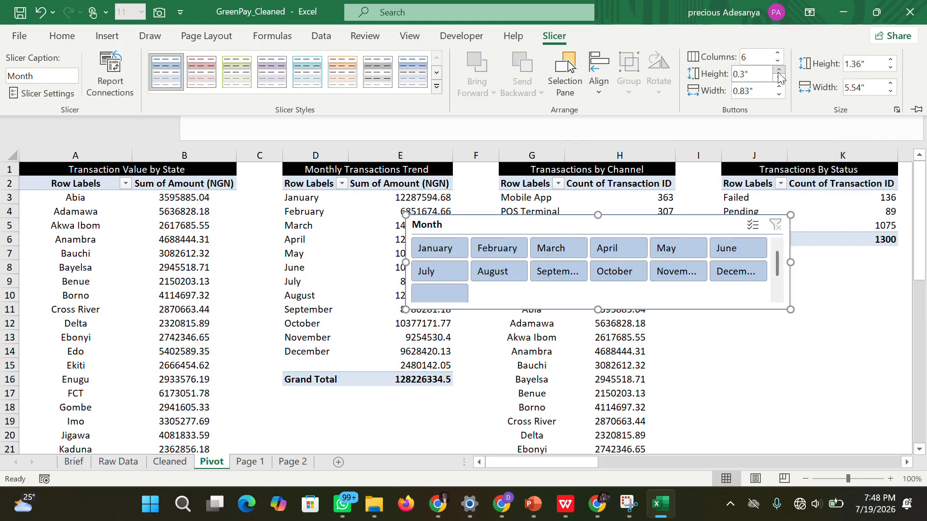
left_click(779, 78)
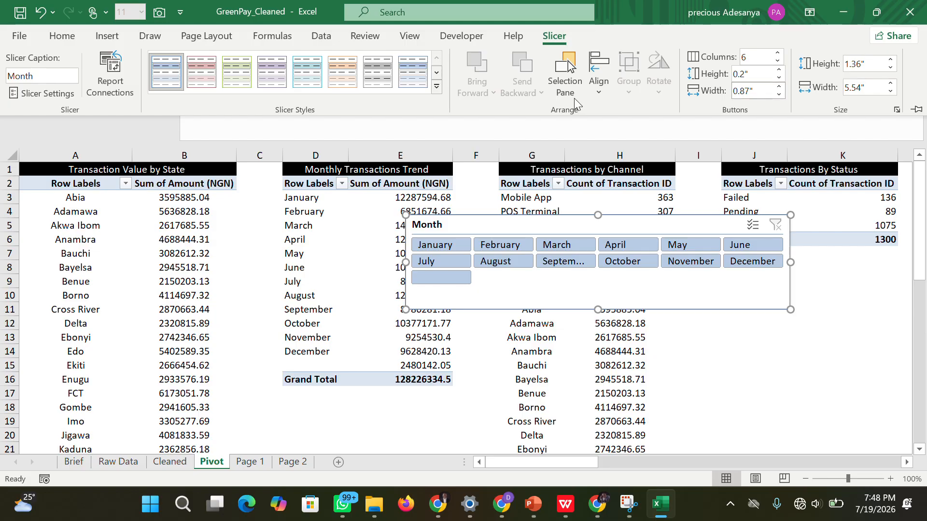
Try the light orange, light green and dark teal styles on the Month slicer, ending with the dark blue style.
left_click(343, 78)
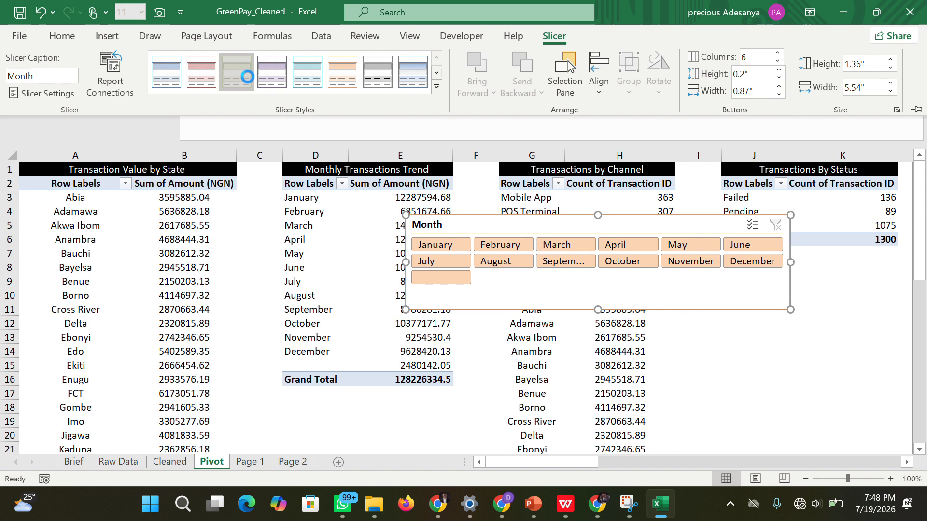
left_click(247, 77)
left_click(436, 89)
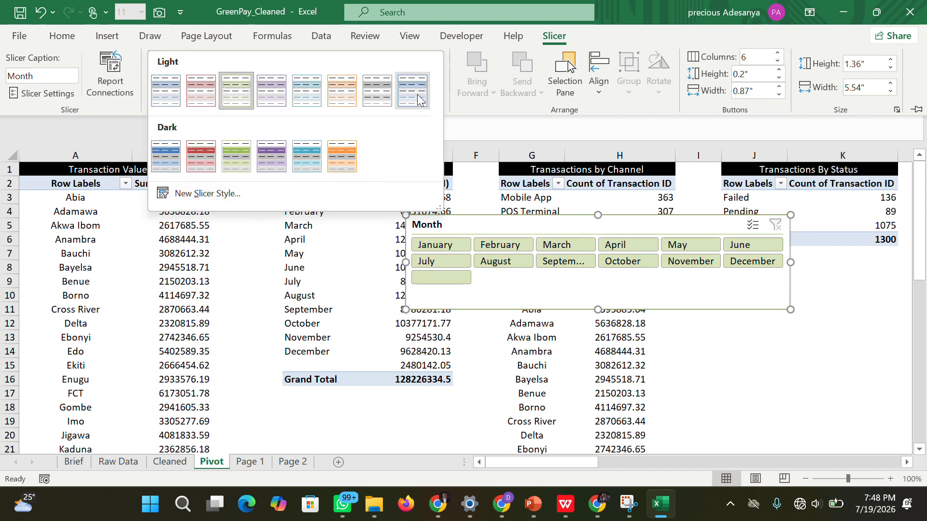
left_click(244, 159)
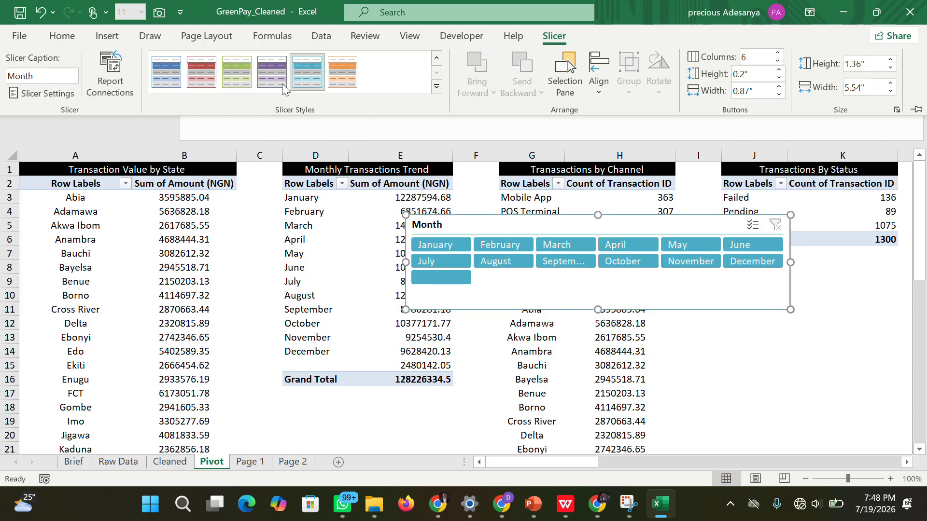
left_click(173, 82)
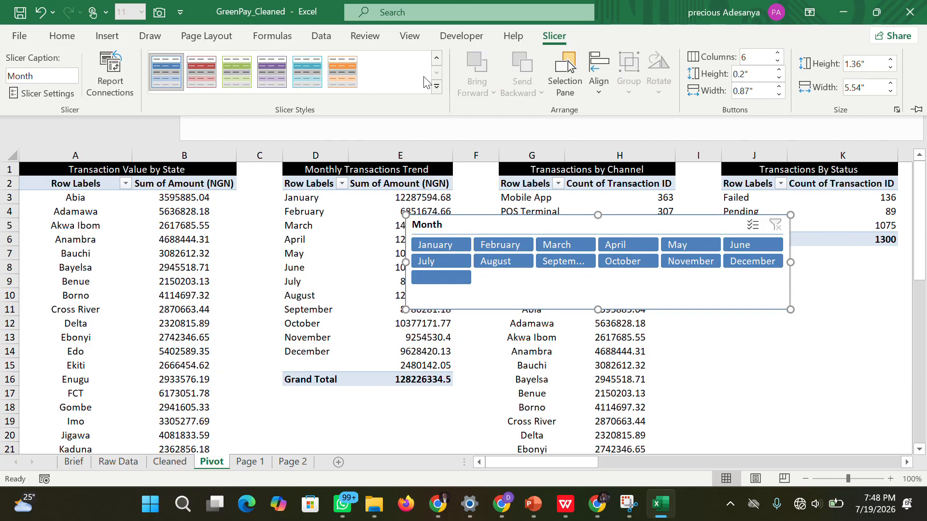
left_click(439, 89)
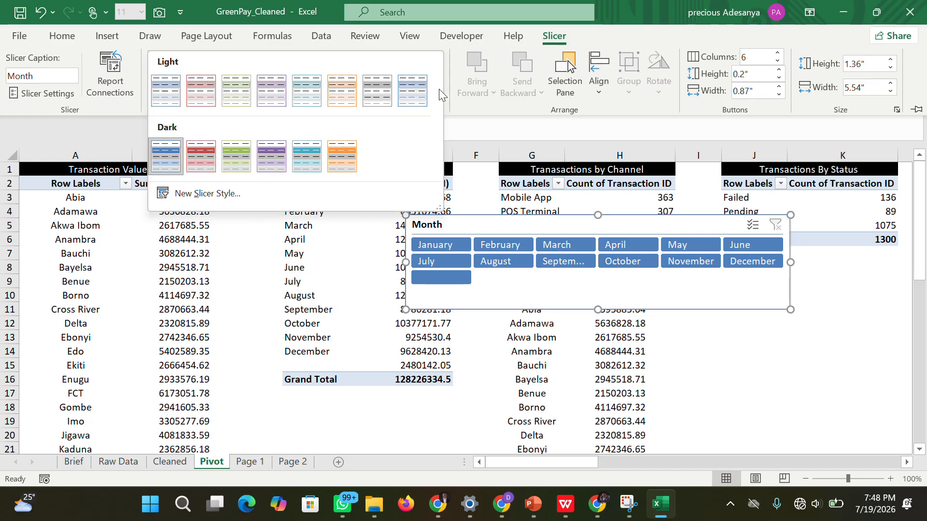
left_click(208, 194)
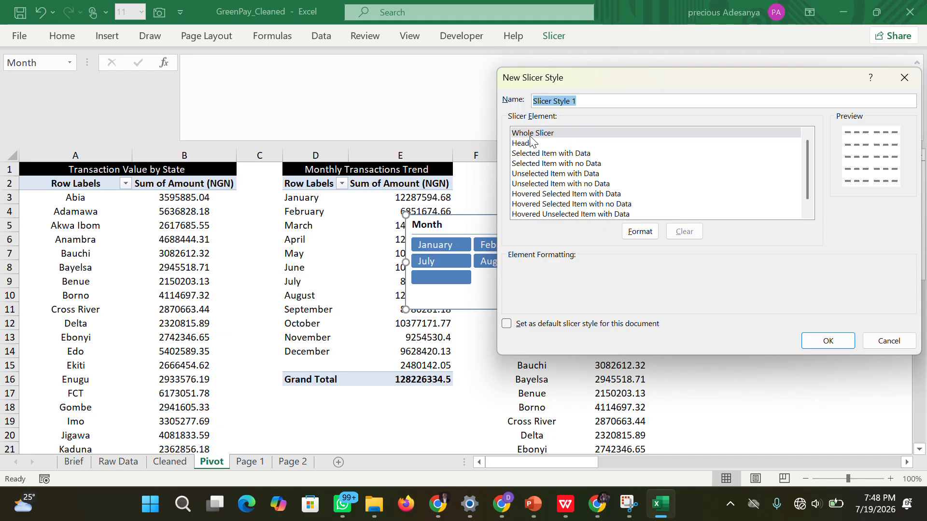
left_click(532, 135)
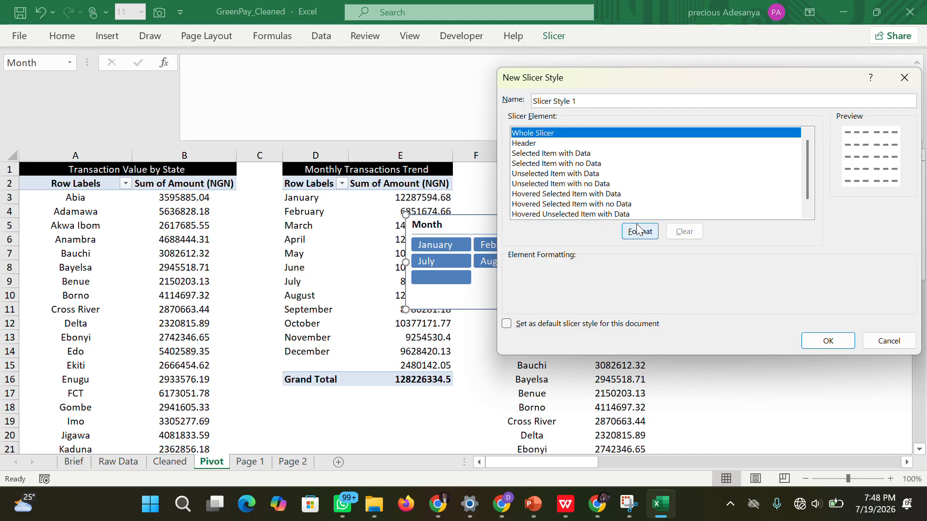
left_click(540, 144)
left_click(542, 155)
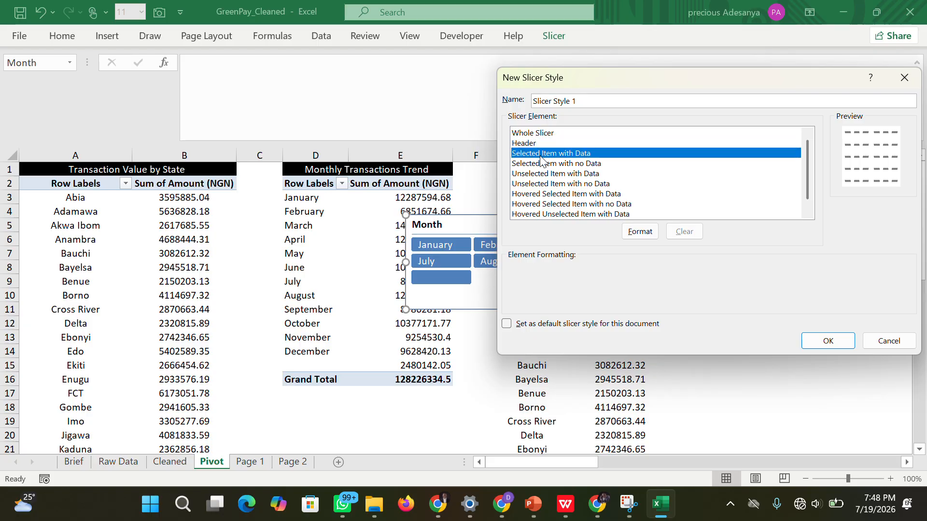
left_click(546, 165)
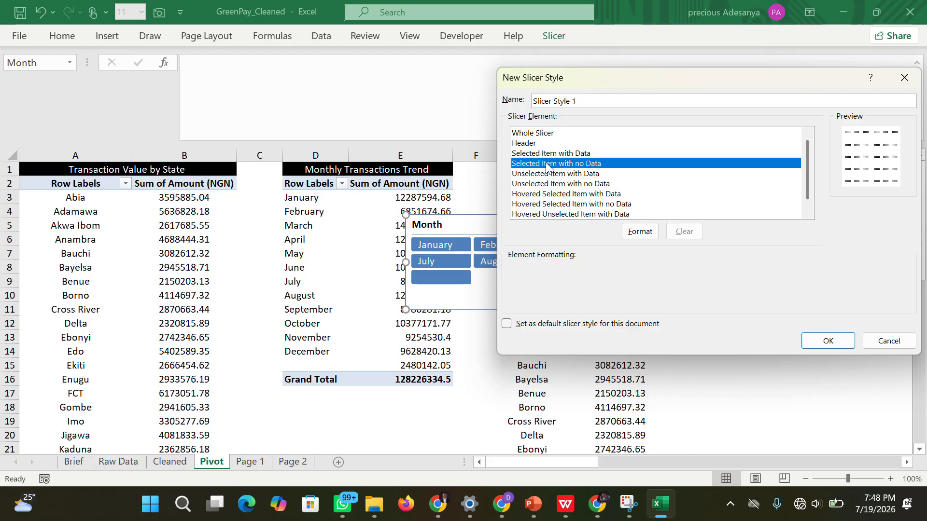
left_click(539, 144)
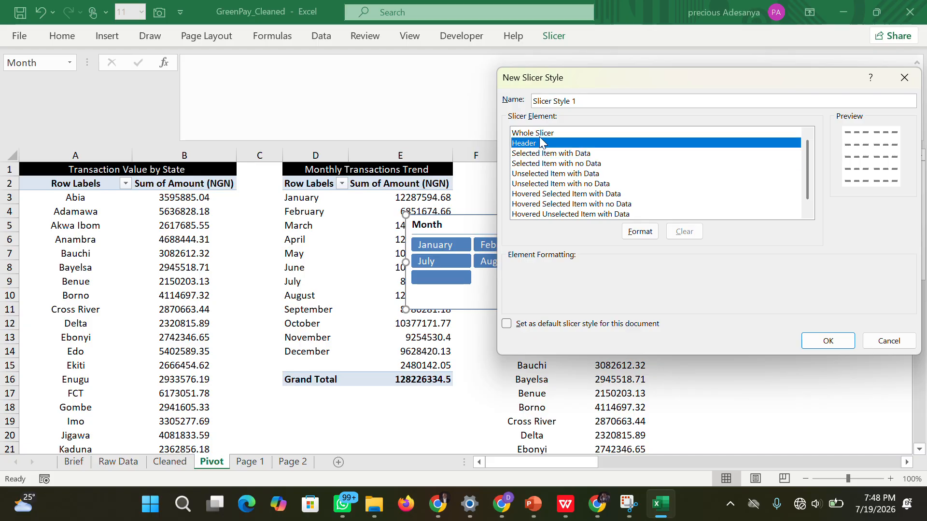
left_click(541, 154)
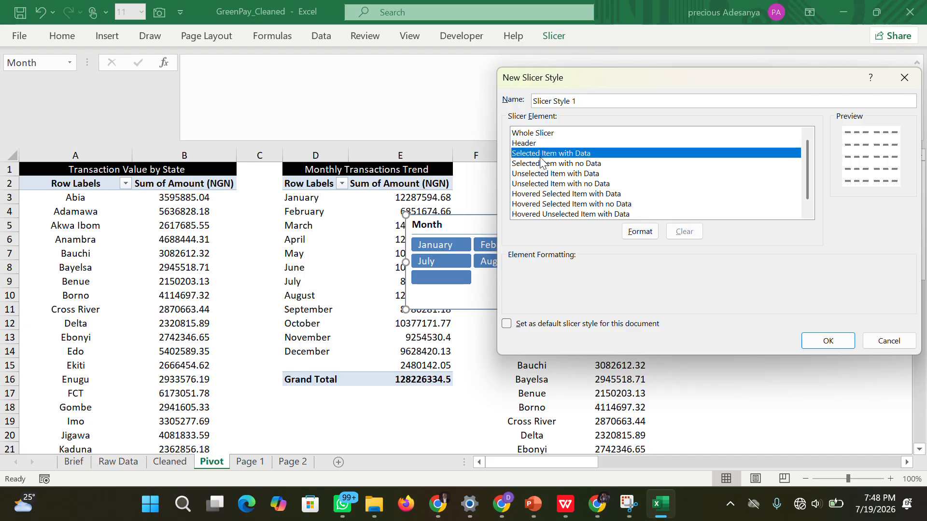
left_click(634, 231)
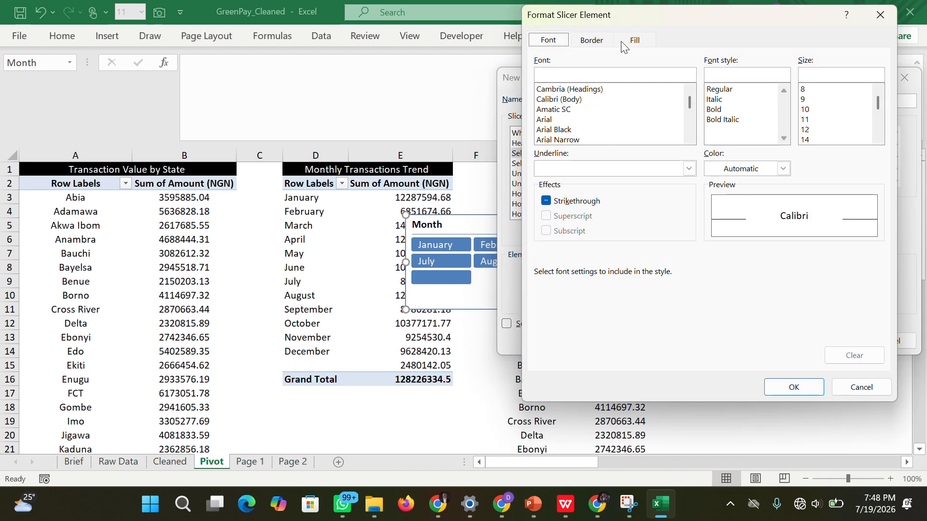
left_click_drag(631, 14, 657, 20)
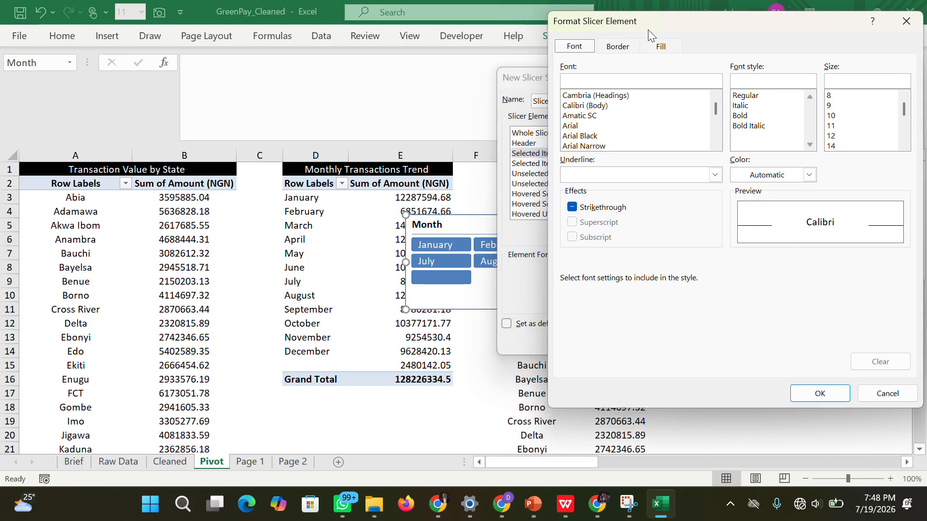
left_click(660, 47)
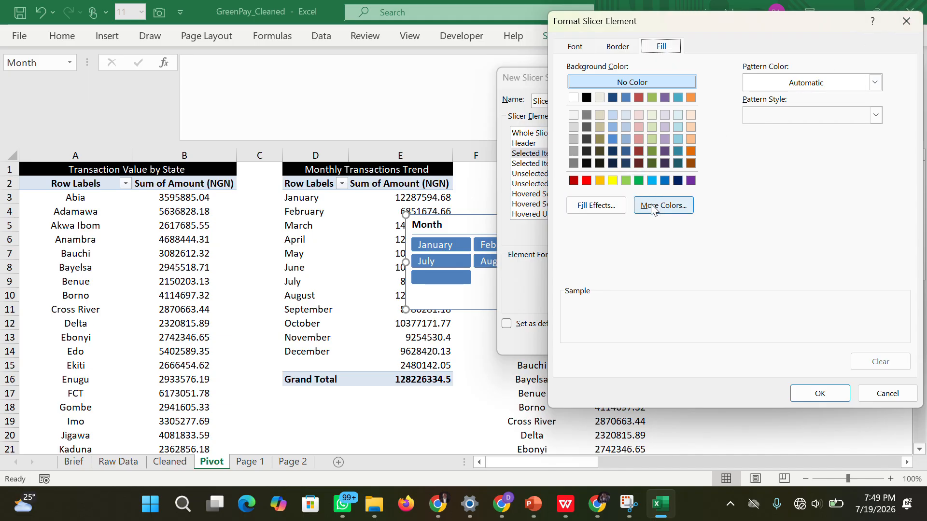
left_click(906, 21)
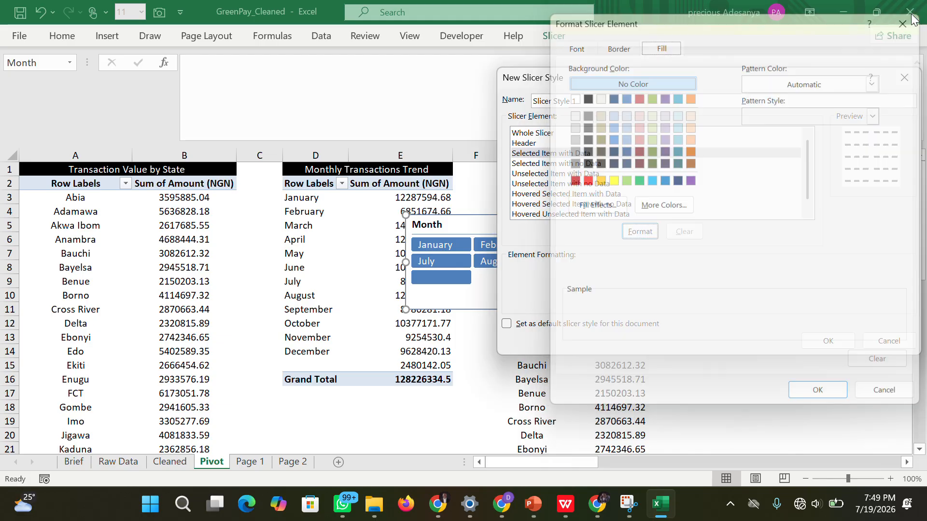
left_click(572, 183)
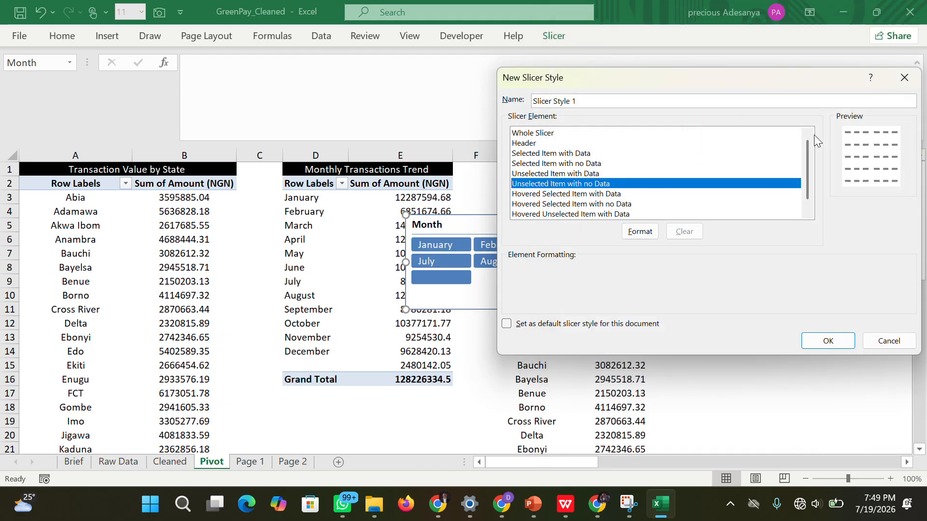
left_click(904, 77)
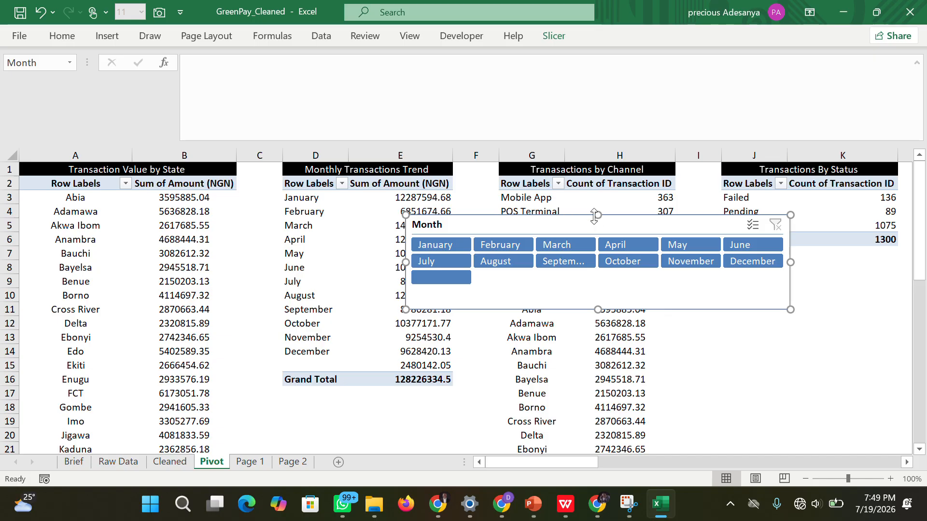
Try the dark teal and dark orange styles on the Month slicer, then reapply the dark blue style.
left_click(555, 36)
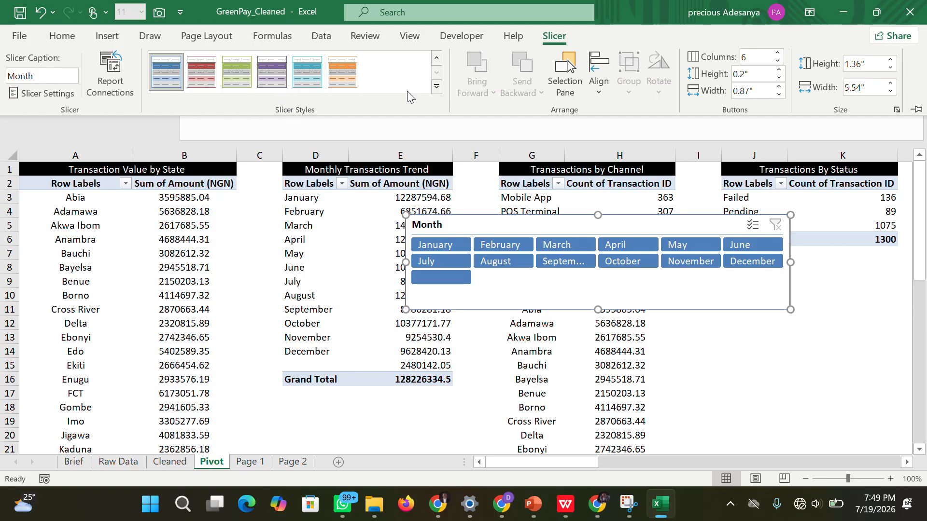
left_click(436, 88)
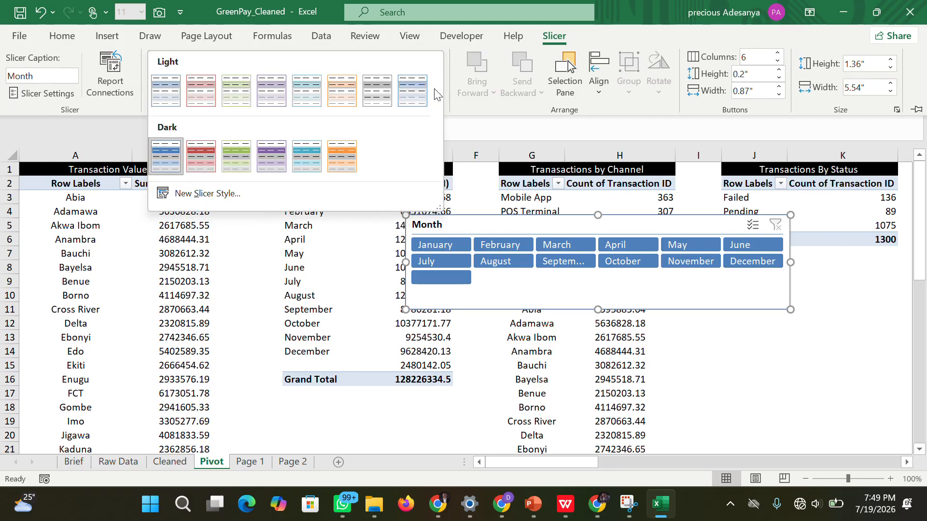
left_click(321, 150)
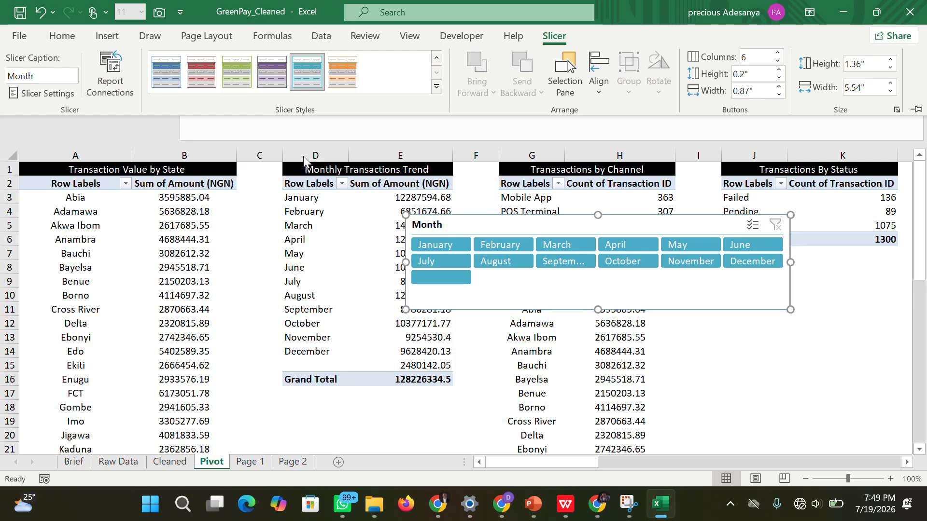
left_click(342, 73)
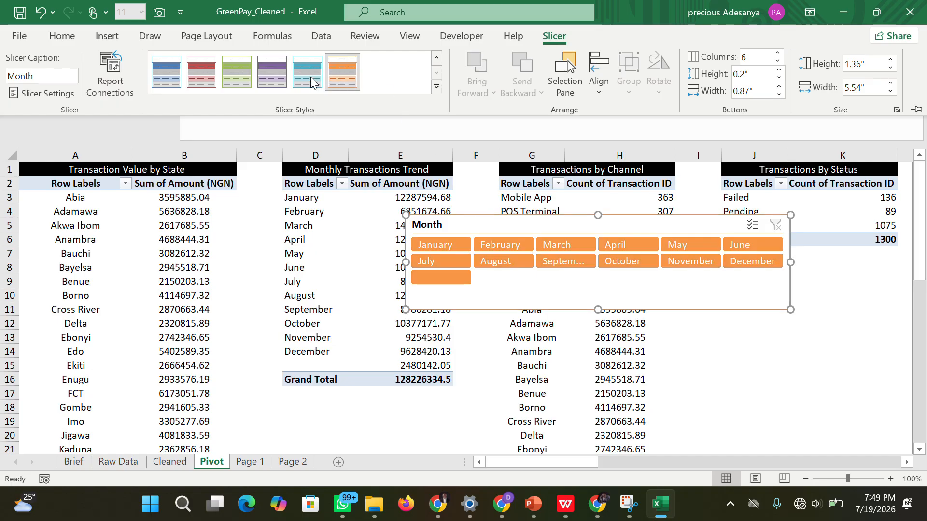
left_click(169, 77)
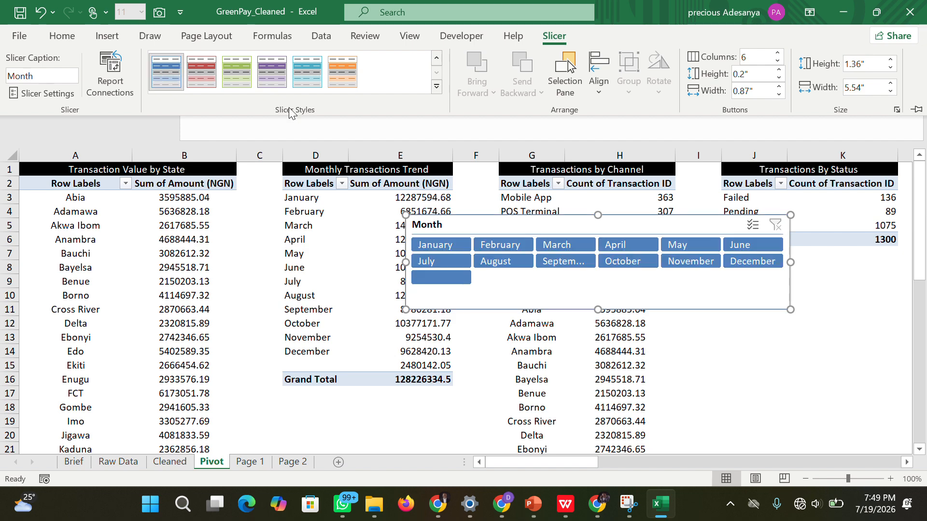
Delete the Month slicer from the Pivot sheet and return to the Page 1 dashboard.
left_click(530, 286)
key("Delete")
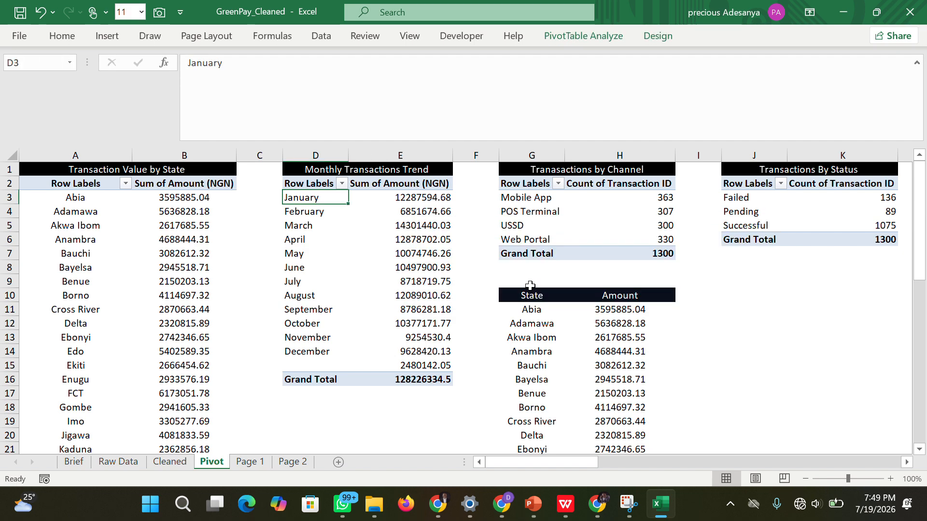
left_click(257, 462)
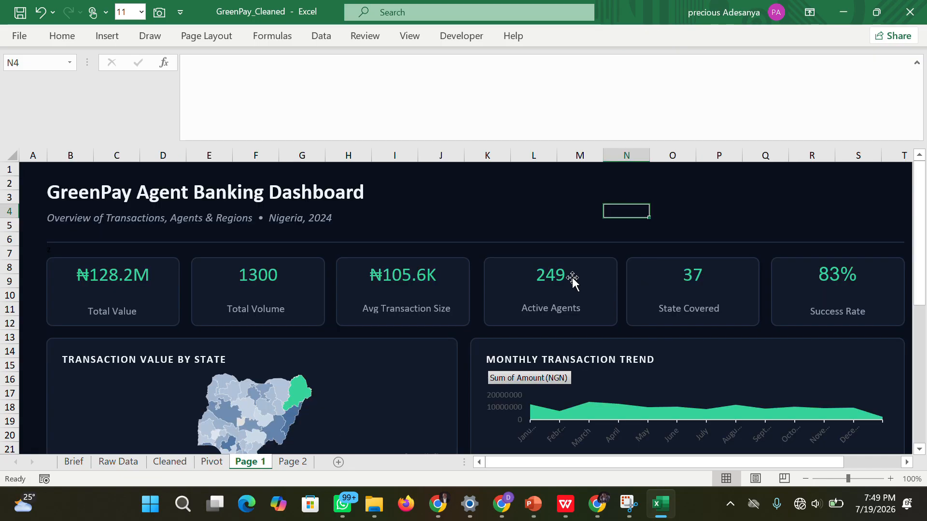
left_click(563, 193)
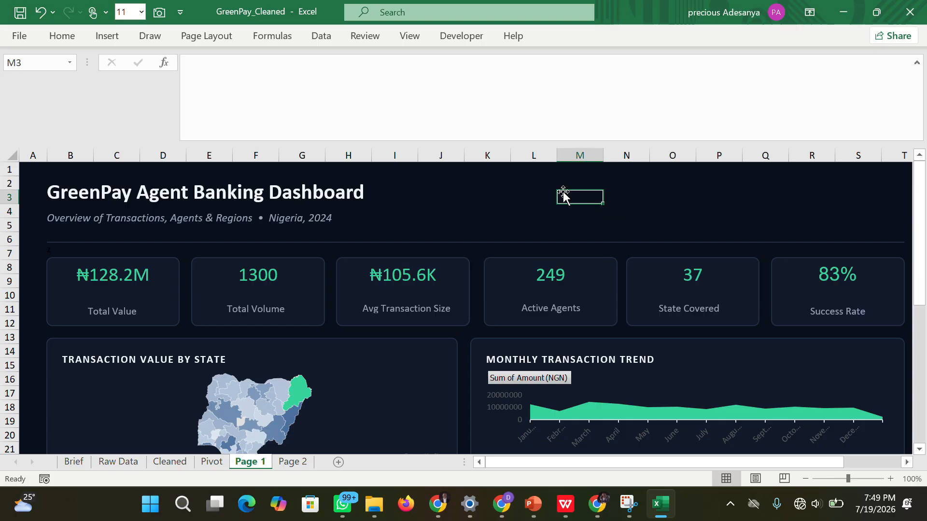
left_click_drag(575, 462, 483, 462)
left_click_drag(575, 462, 640, 462)
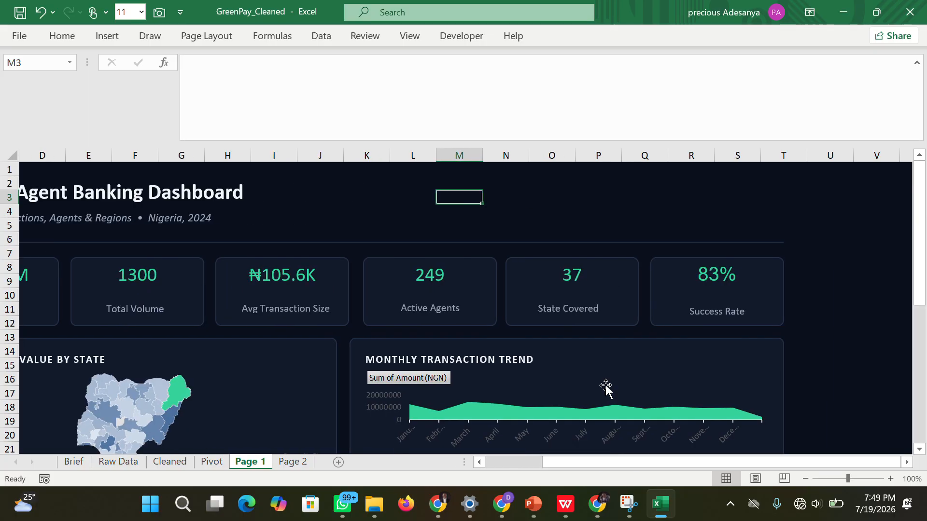
Probe the empty header area above the Active Agents, State Covered and Success Rate cards for blank text boxes.
left_click(516, 213)
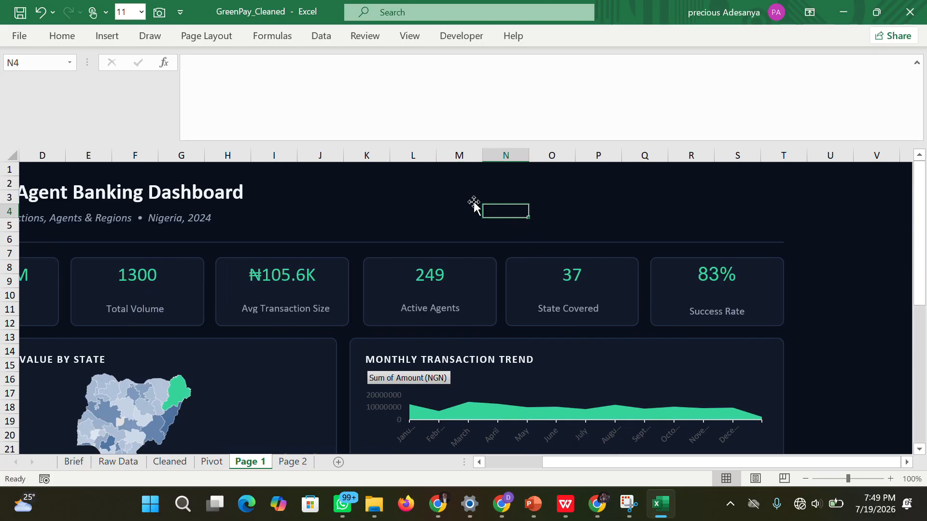
left_click(542, 214)
left_click(507, 206)
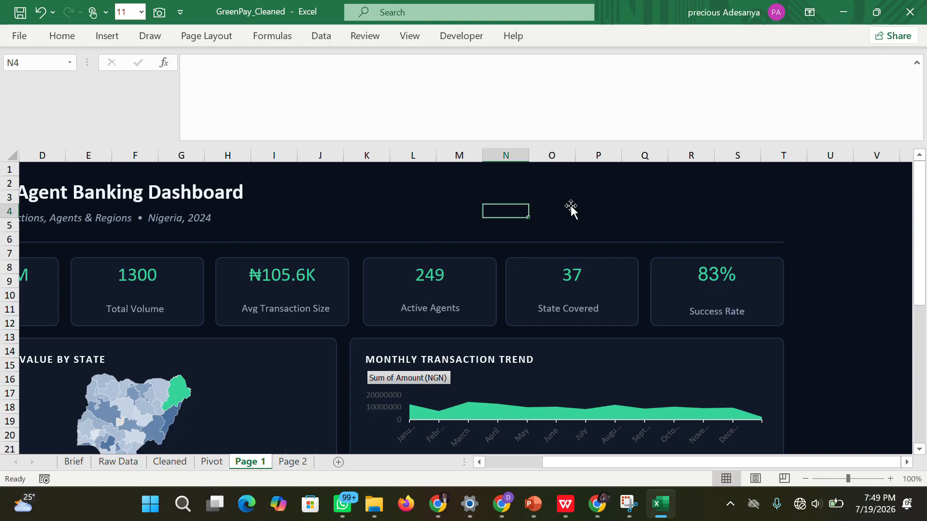
left_click(573, 211)
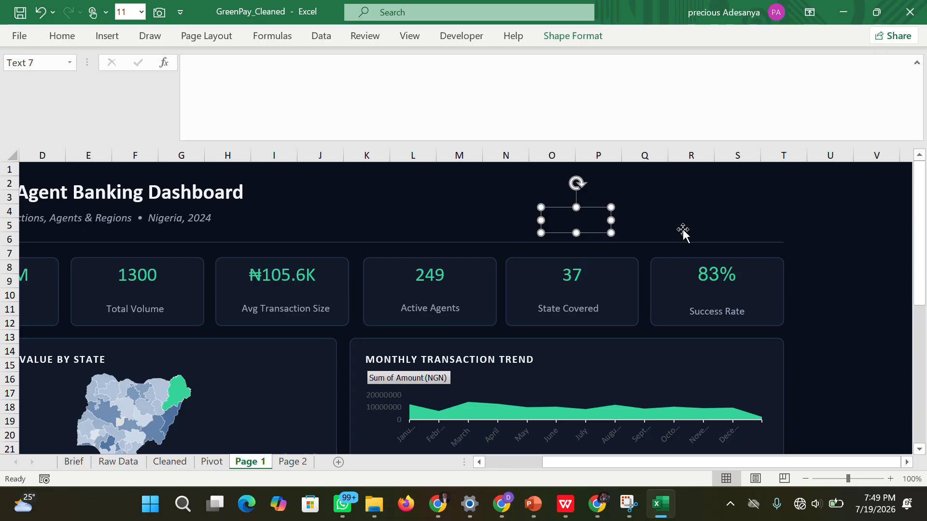
left_click(683, 215)
left_click(595, 223)
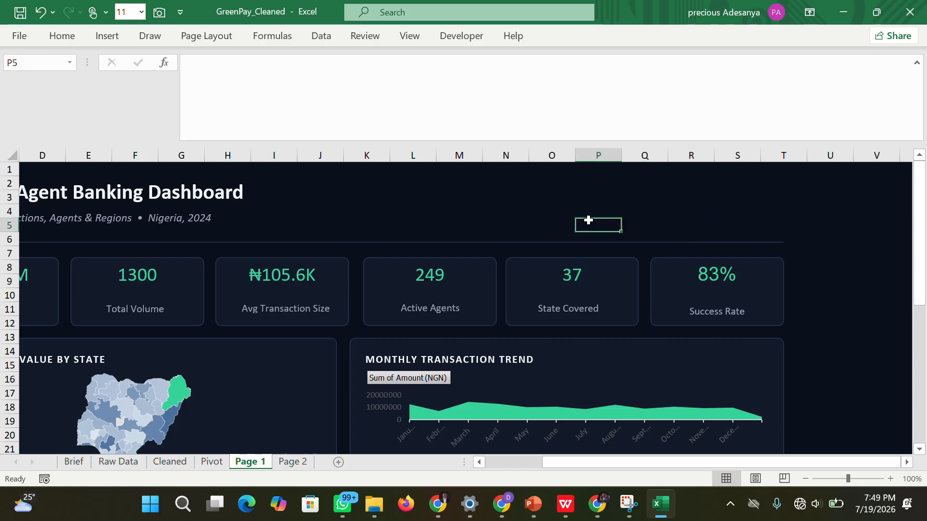
left_click(561, 209)
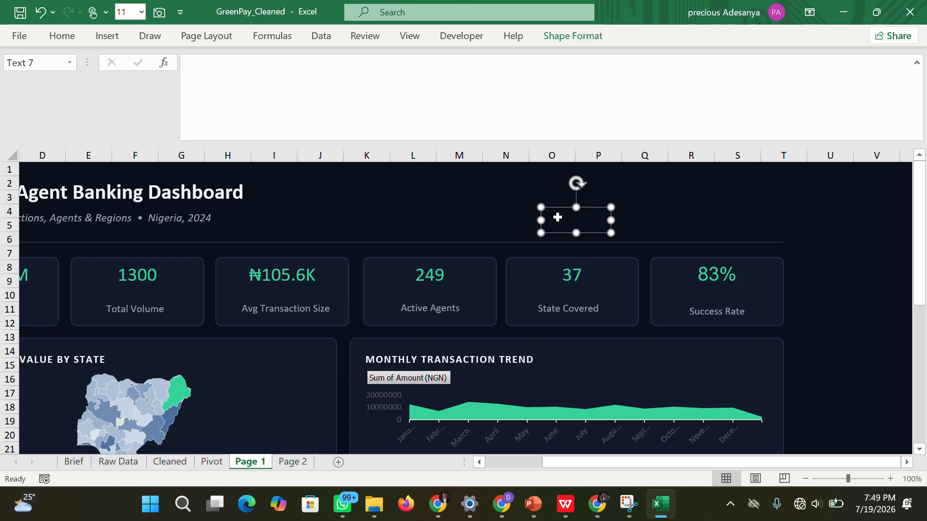
left_click(646, 214)
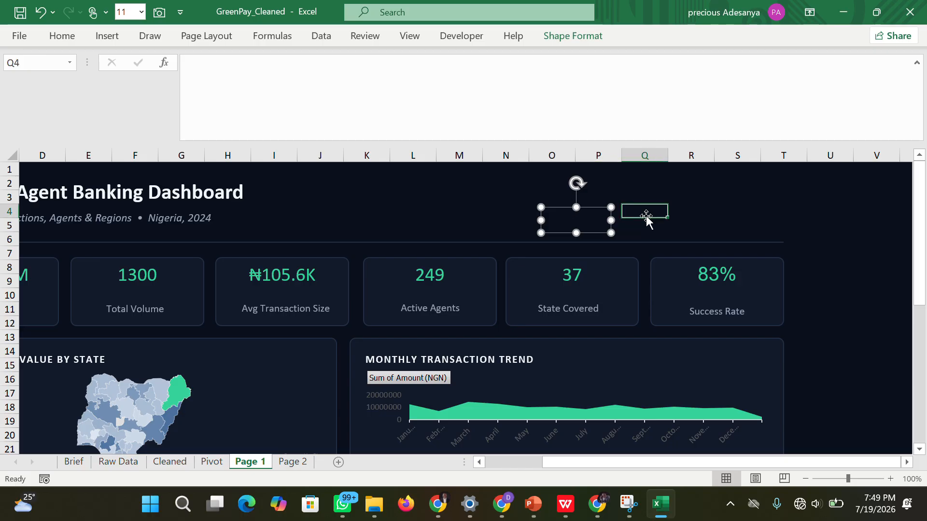
left_click_drag(657, 213, 685, 225)
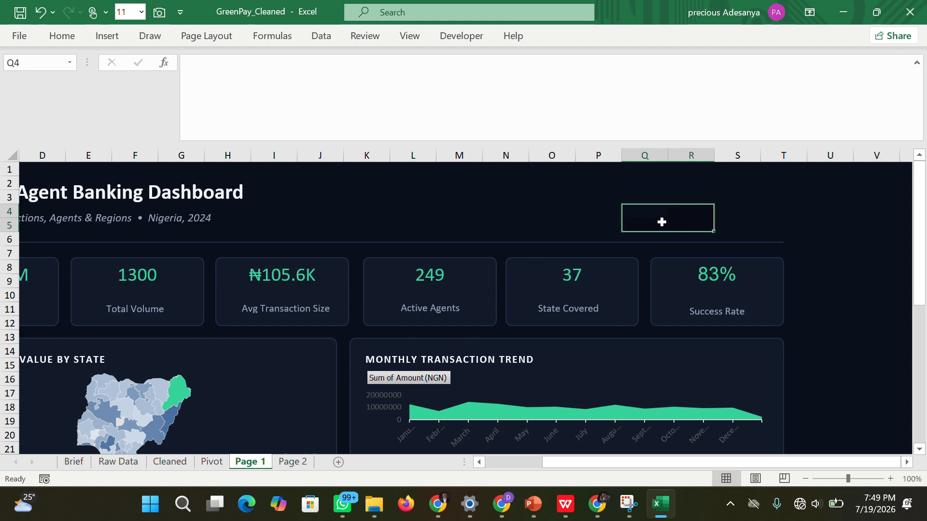
Move the blank text box above the State Covered card slightly up and to the right.
left_click(569, 211)
left_click_drag(570, 211, 577, 213)
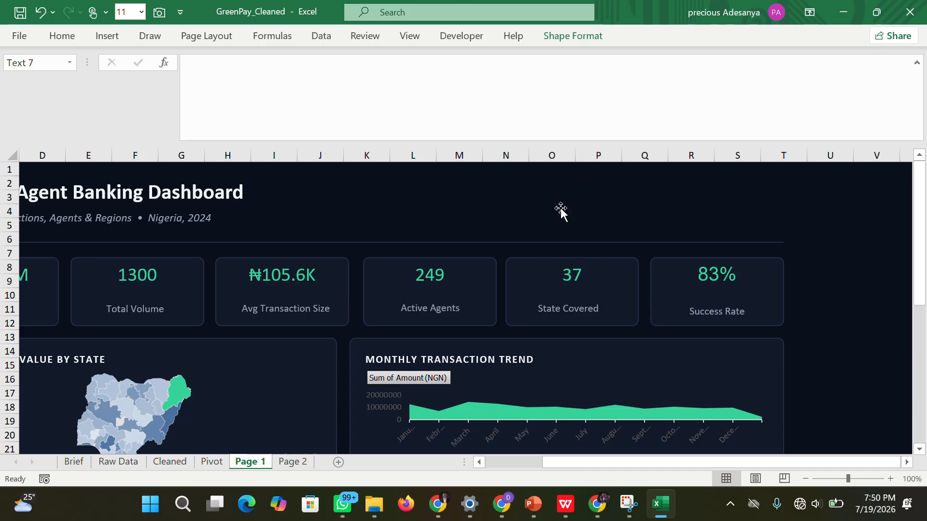
left_click(564, 213)
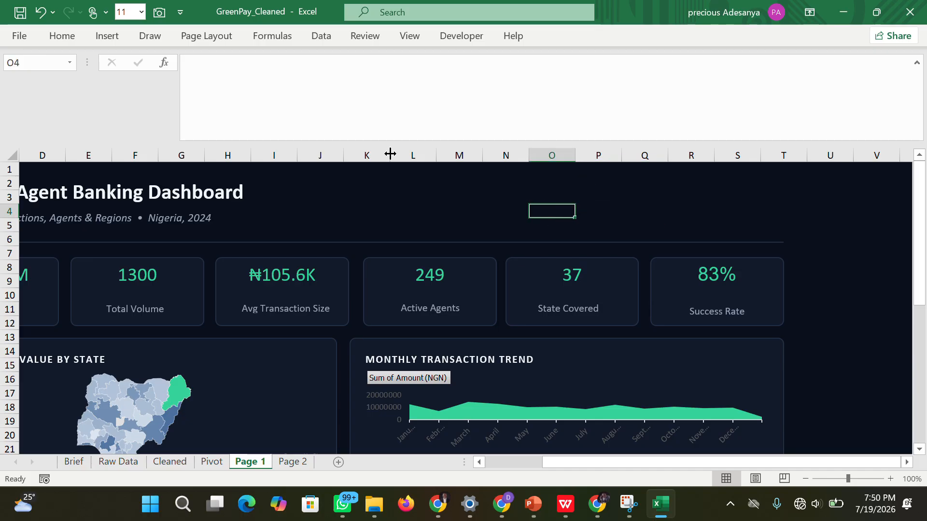
Fill the blank text box above the State Covered card with the recently used green.
left_click(116, 41)
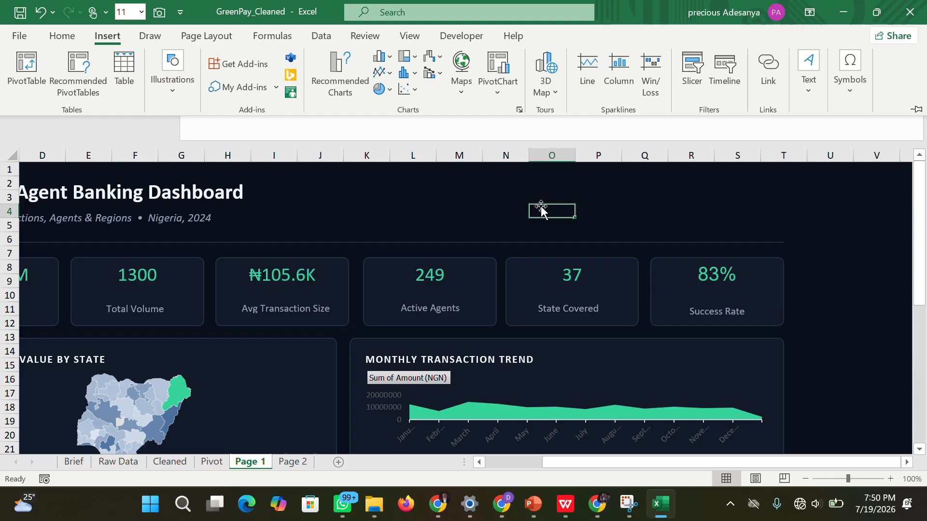
key("ctrl+F1")
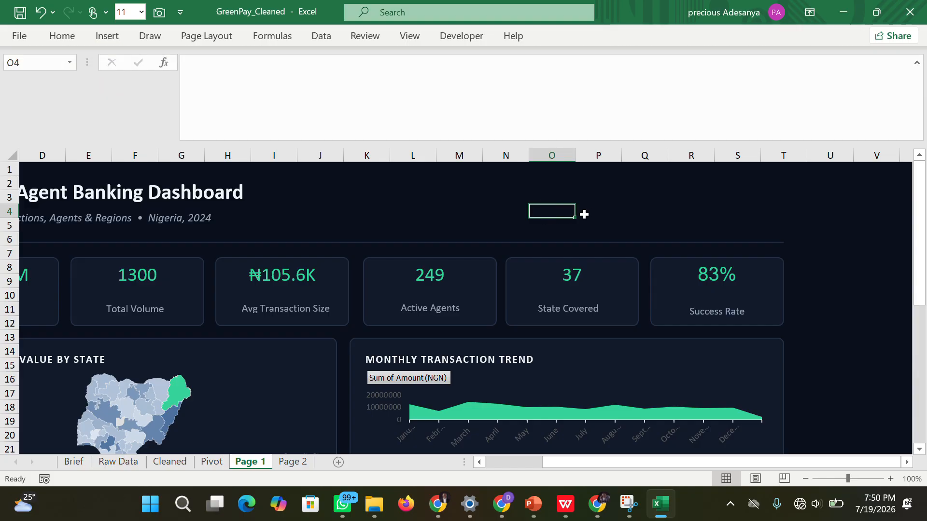
left_click(586, 212)
left_click(556, 212)
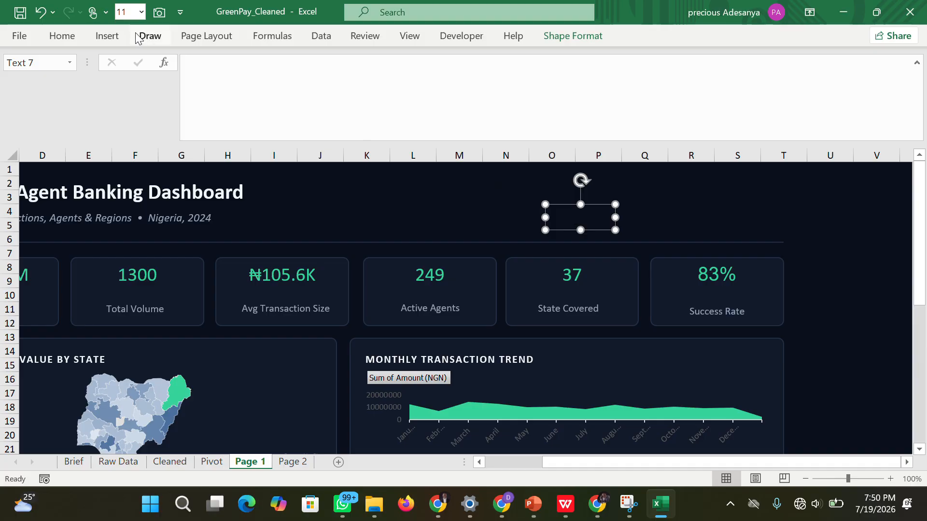
left_click(61, 36)
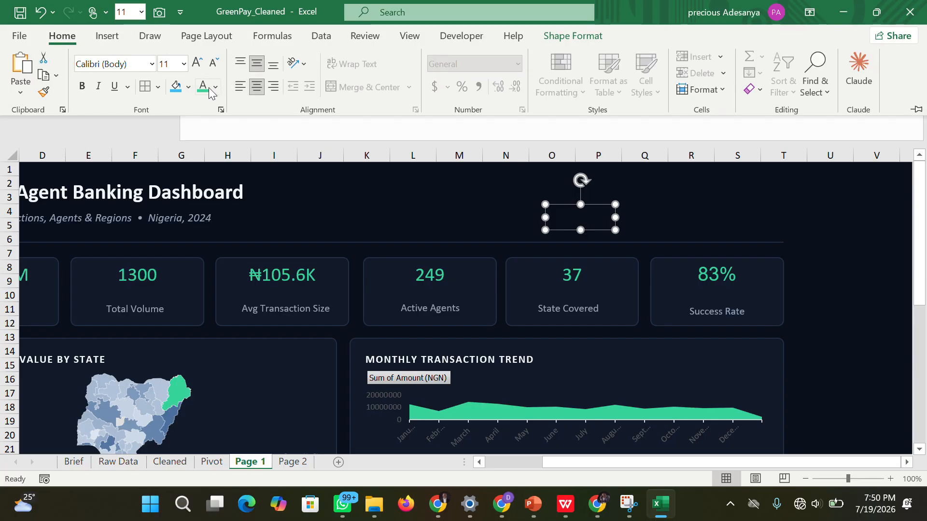
left_click(188, 87)
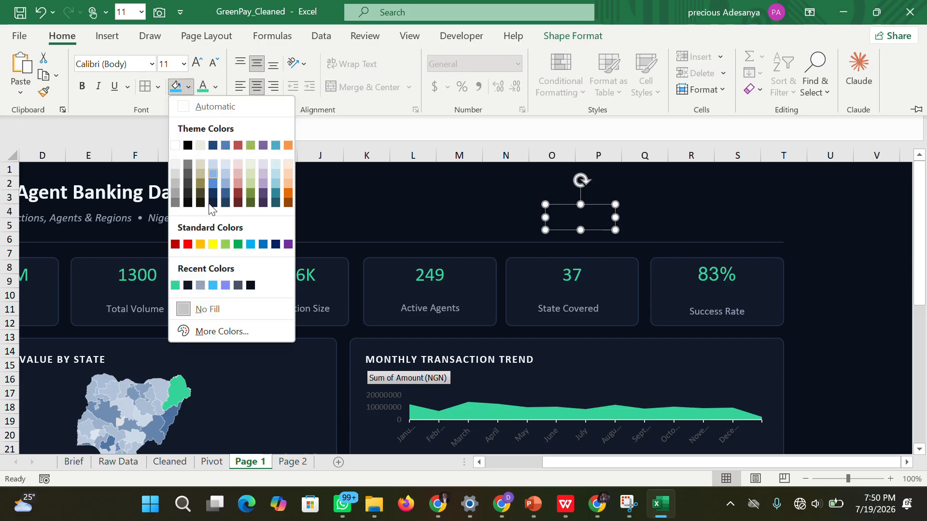
left_click(180, 284)
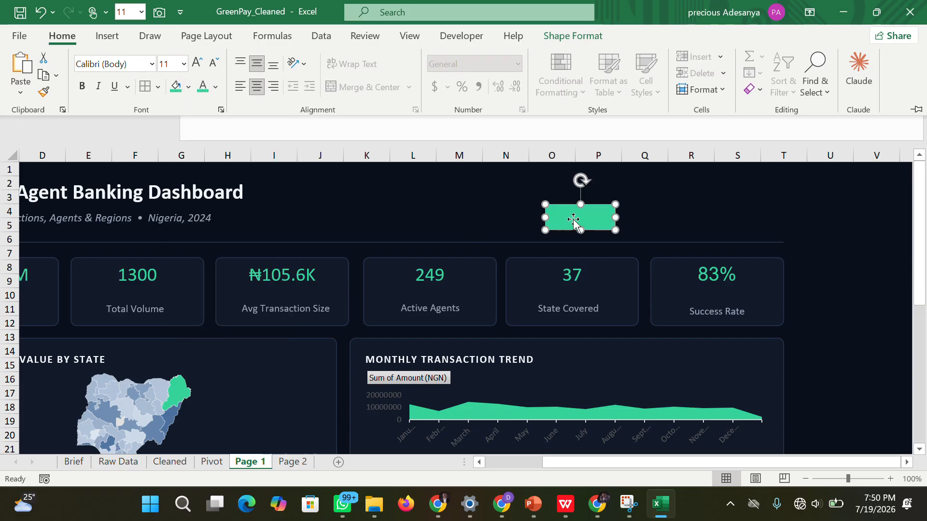
left_click(665, 227)
left_click(657, 216)
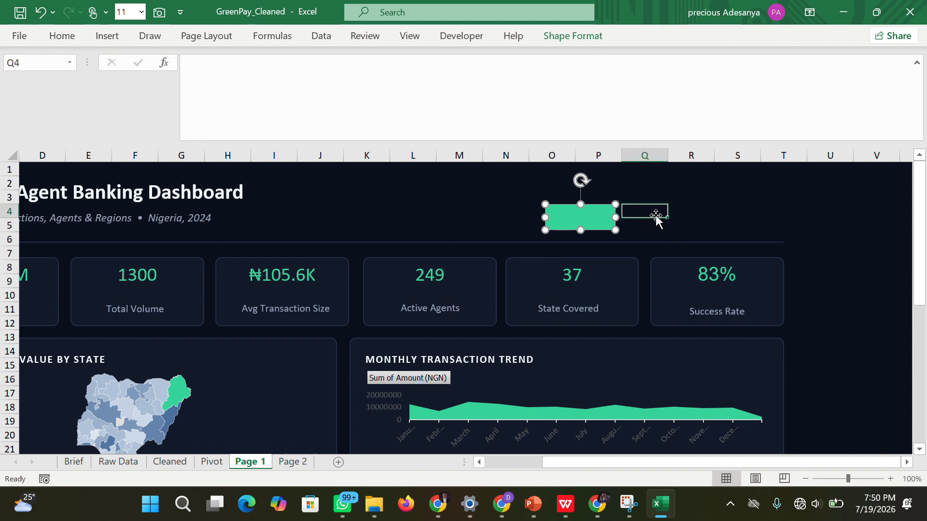
Enter the label "Page 1" in the green text box in the dashboard header.
left_click(578, 217)
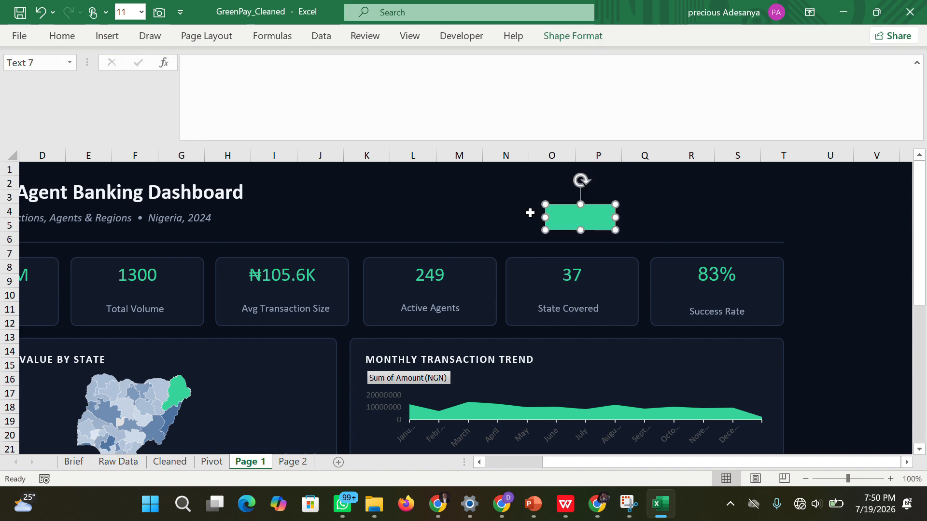
left_click(62, 36)
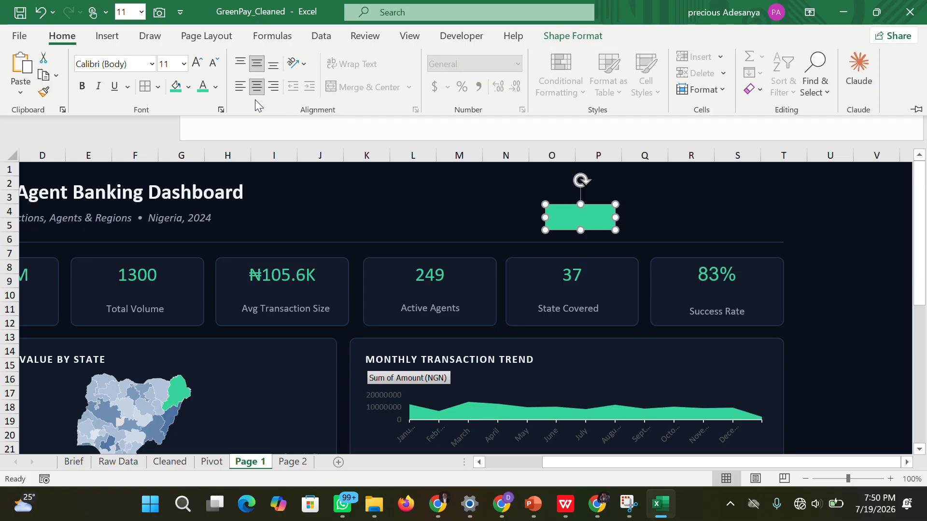
left_click(571, 219)
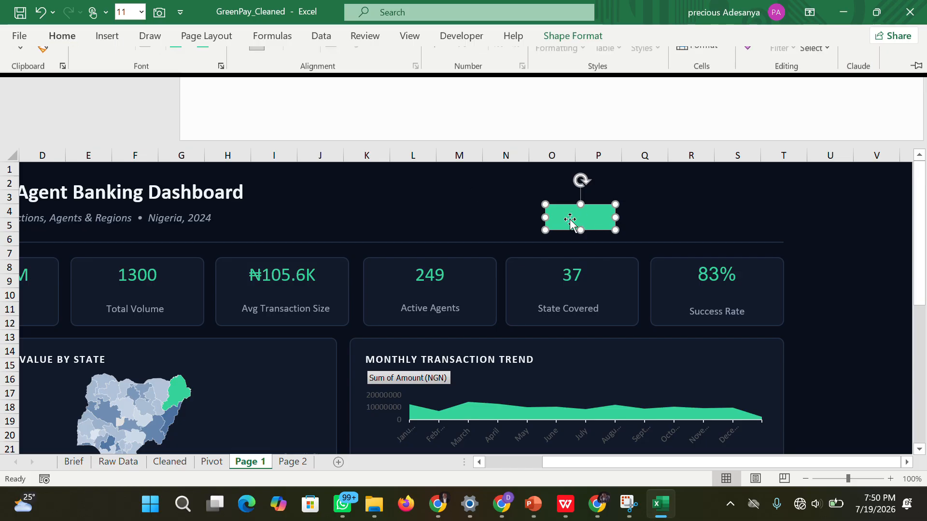
left_click(571, 219)
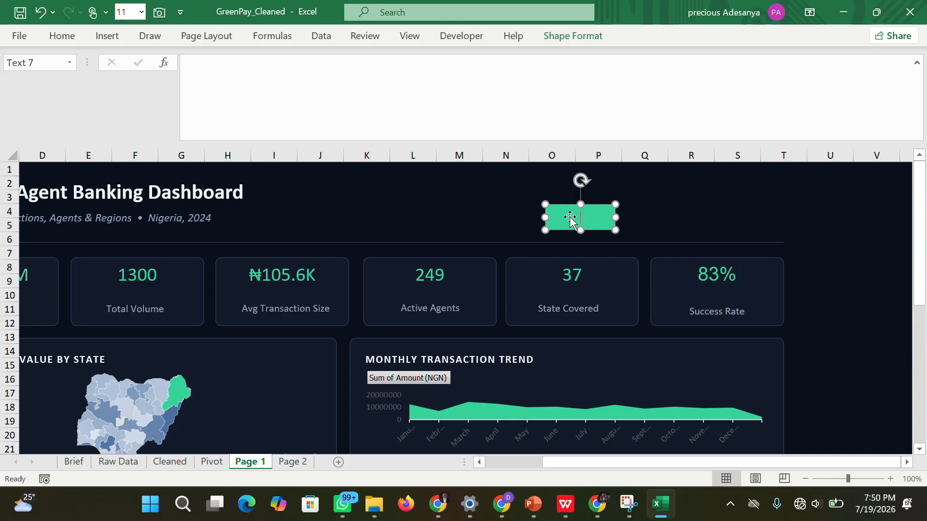
type("Page 1")
Change the font color of the "Page 1" label to white.
triple_click(589, 219)
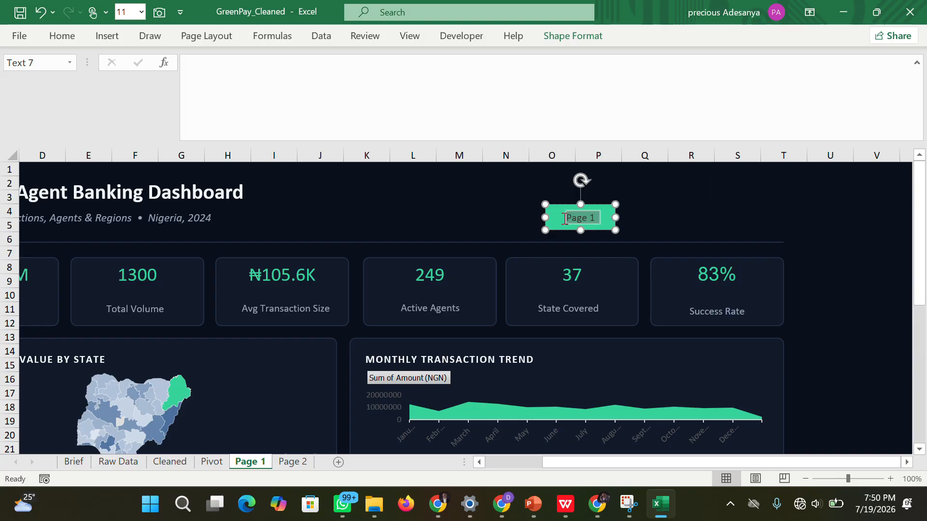
left_click(71, 42)
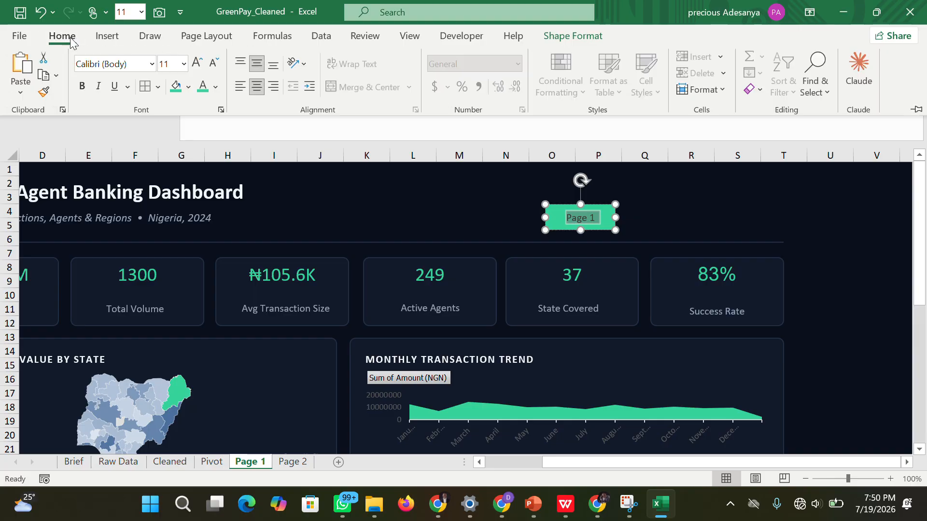
left_click(211, 90)
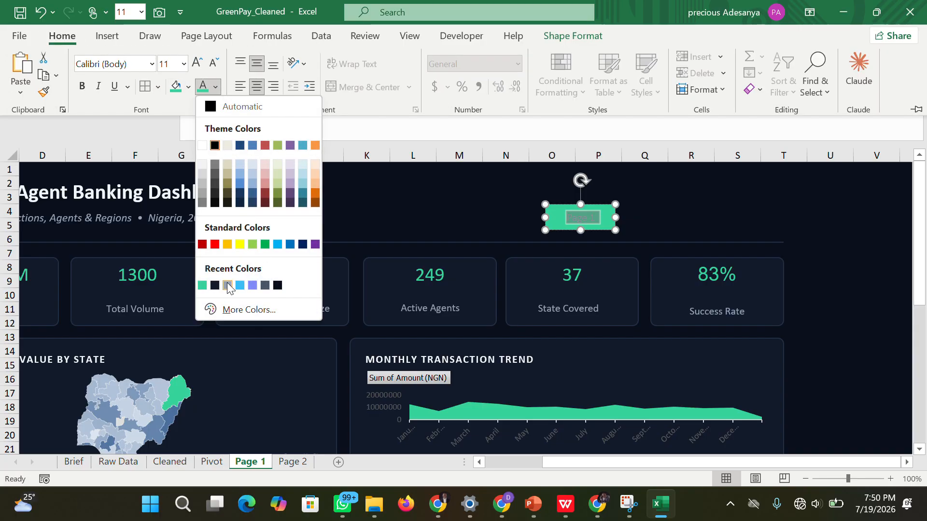
left_click(202, 145)
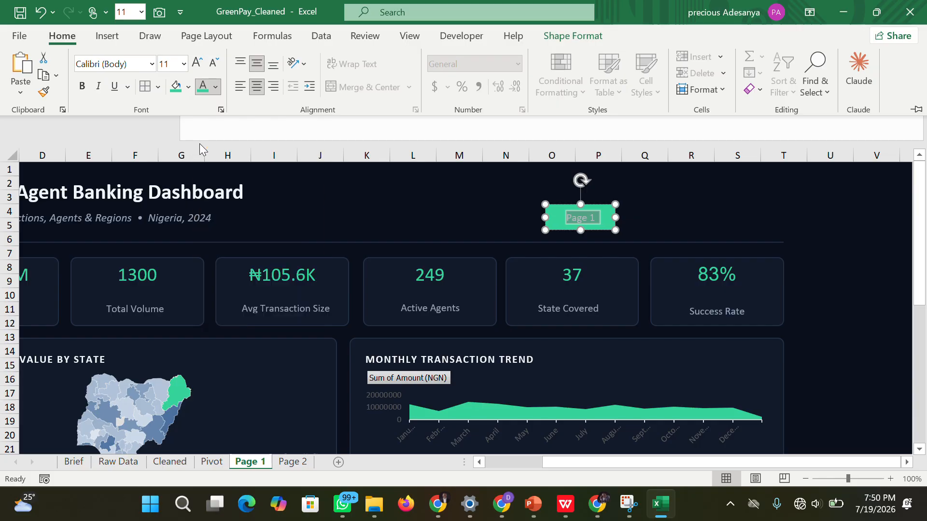
left_click(803, 227)
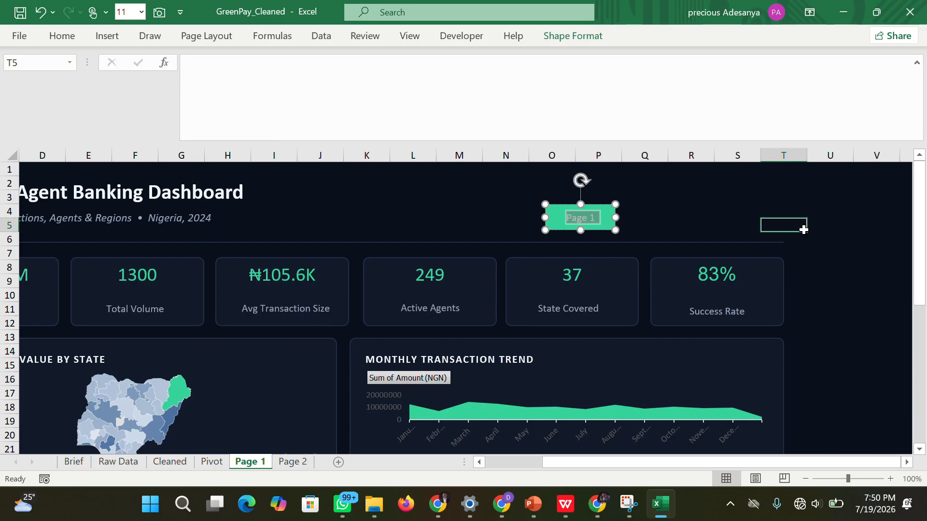
Fill cells Q4:R5 beside the Page 1 button with the recently used dark navy color.
left_click(652, 214)
left_click_drag(664, 214, 692, 222)
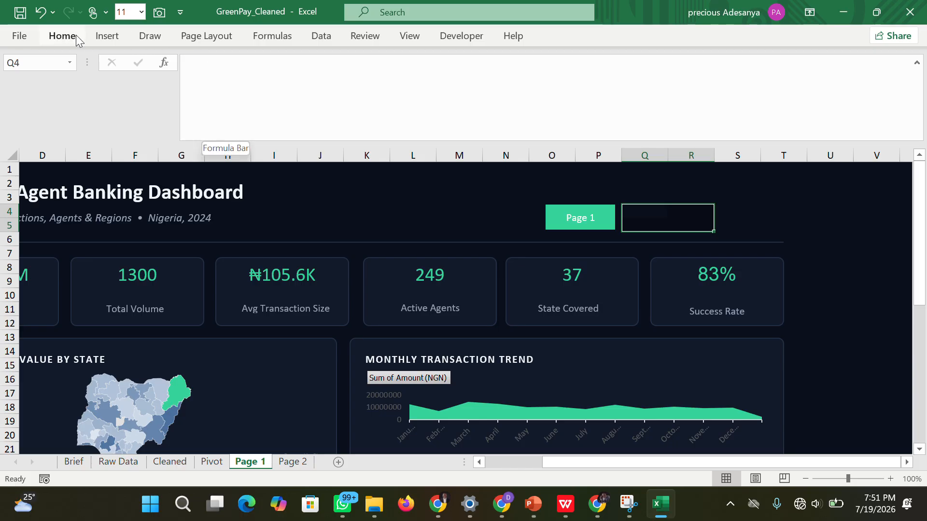
left_click(62, 35)
left_click(188, 88)
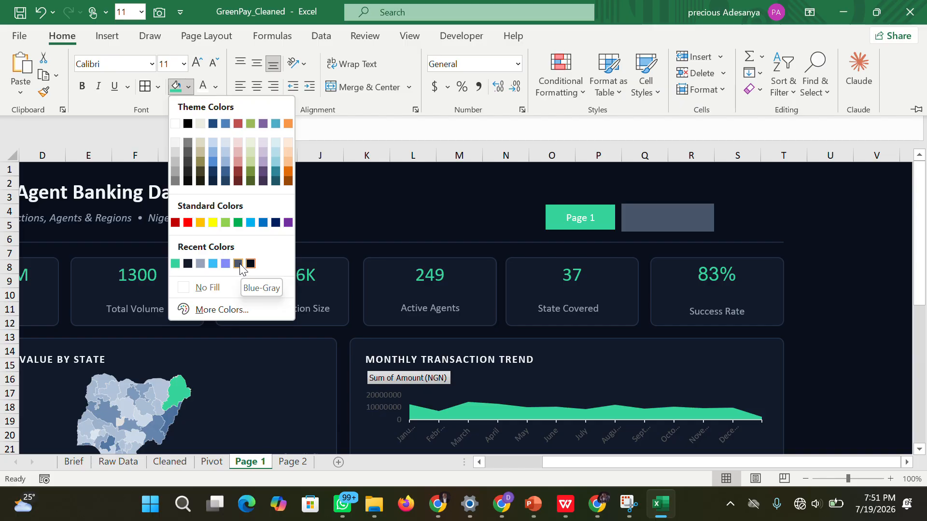
left_click(188, 264)
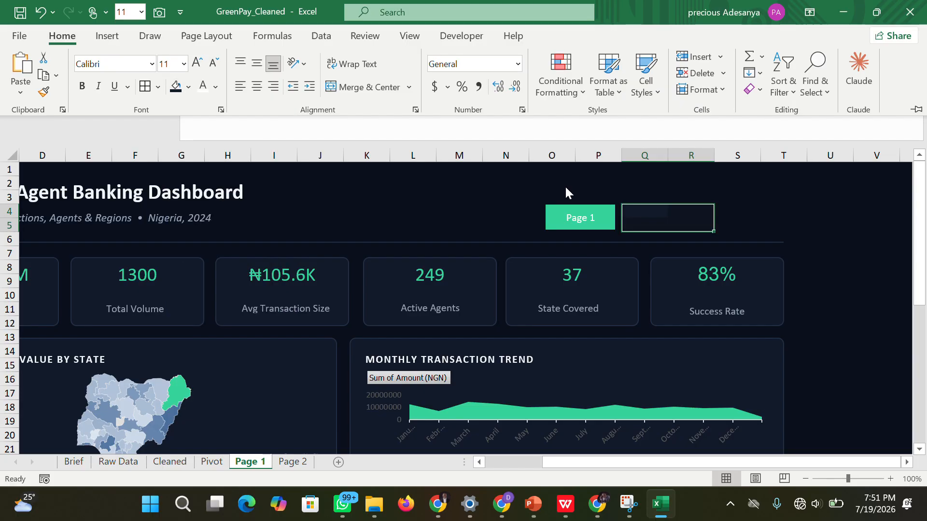
left_click(632, 215)
left_click(633, 215)
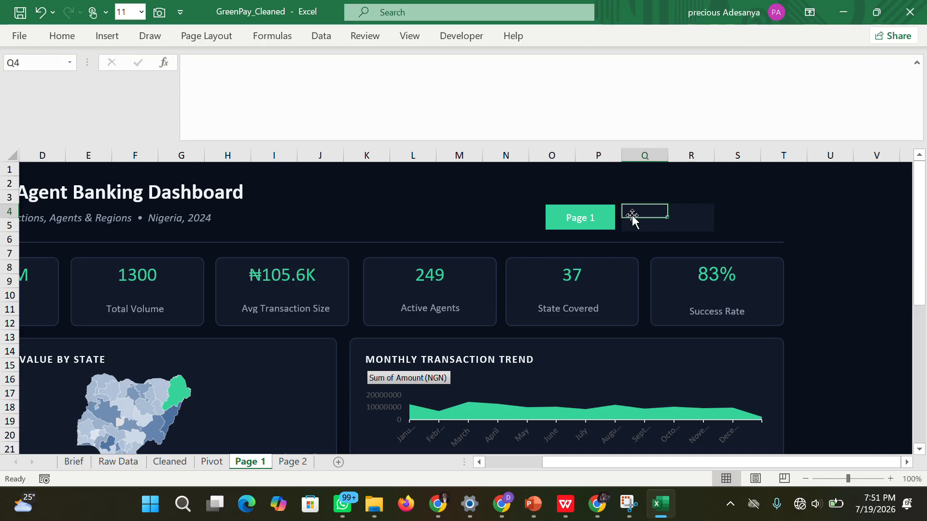
left_click(657, 215)
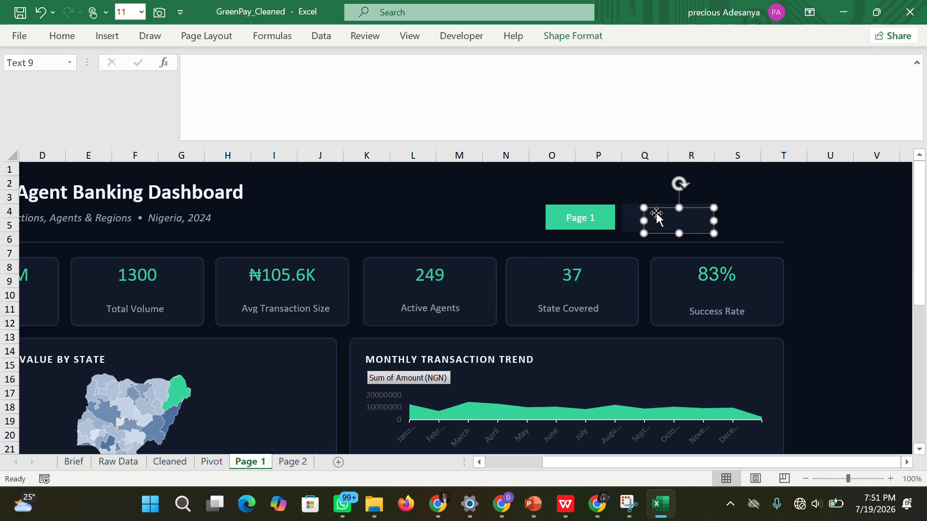
left_click(631, 209)
left_click(659, 221)
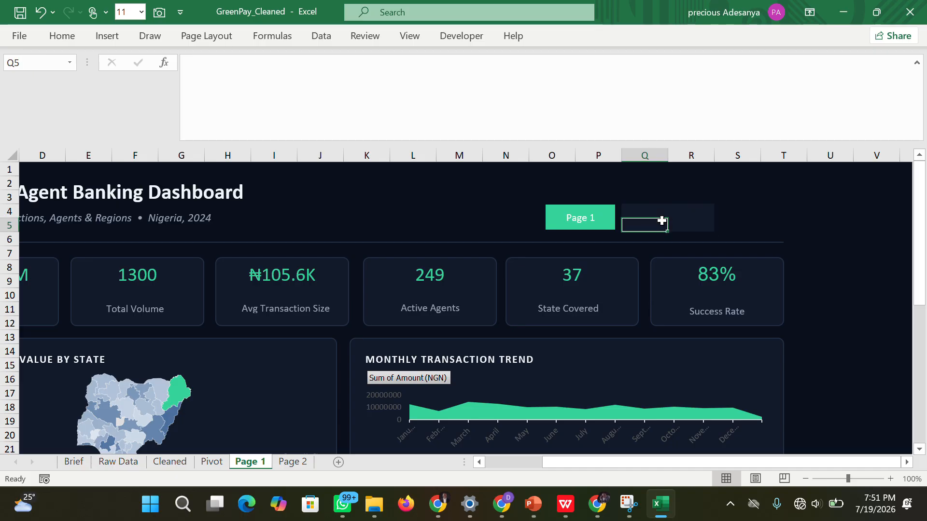
left_click(681, 217)
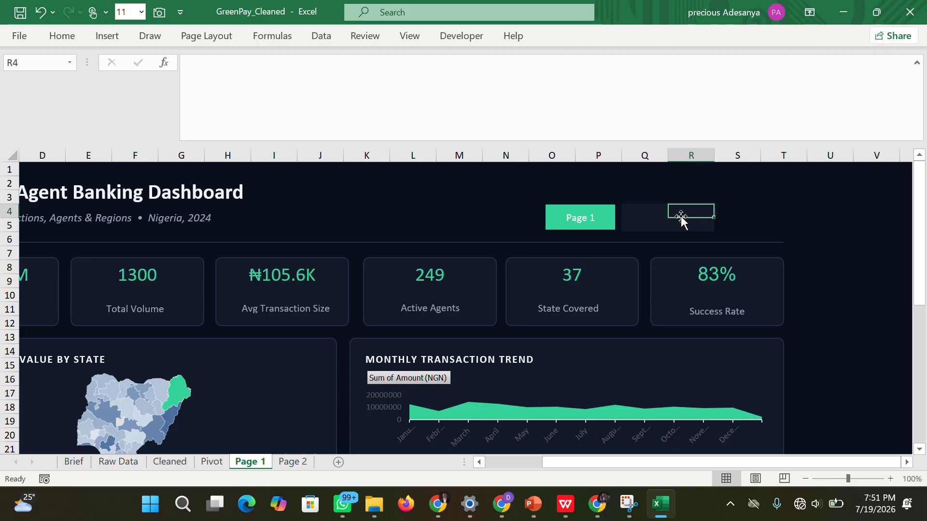
left_click(640, 208)
left_click(650, 220)
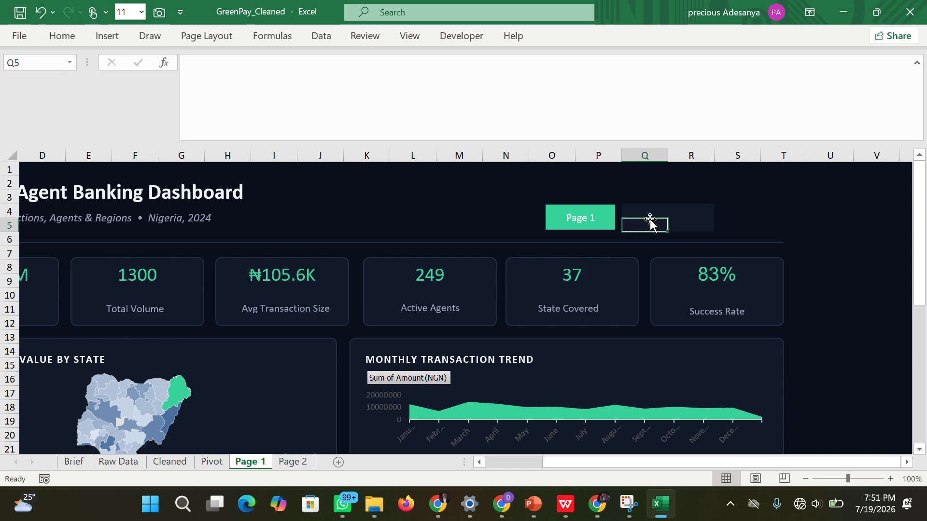
left_click(645, 214)
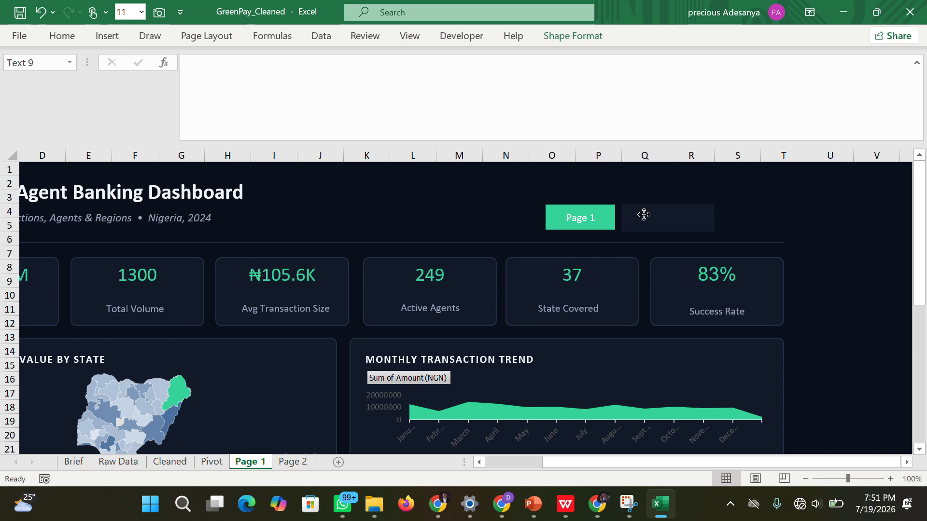
left_click(637, 214)
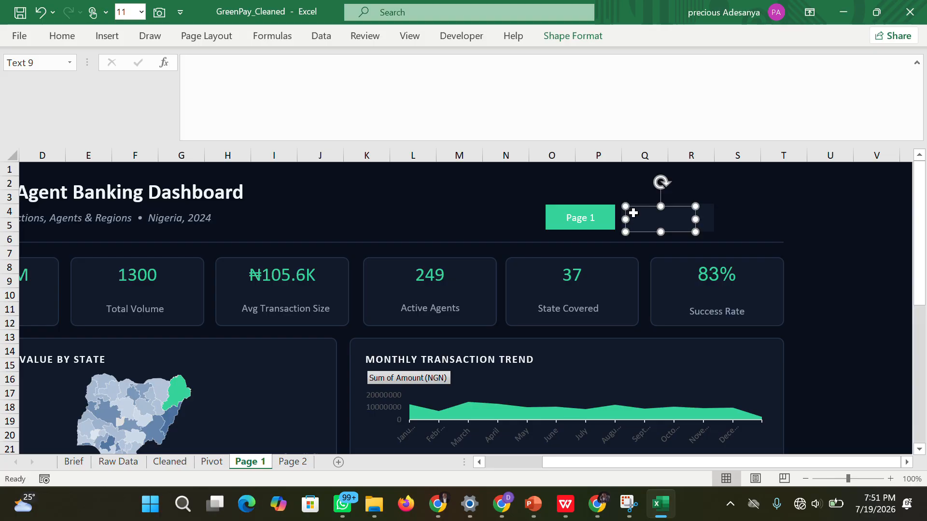
double_click(638, 212)
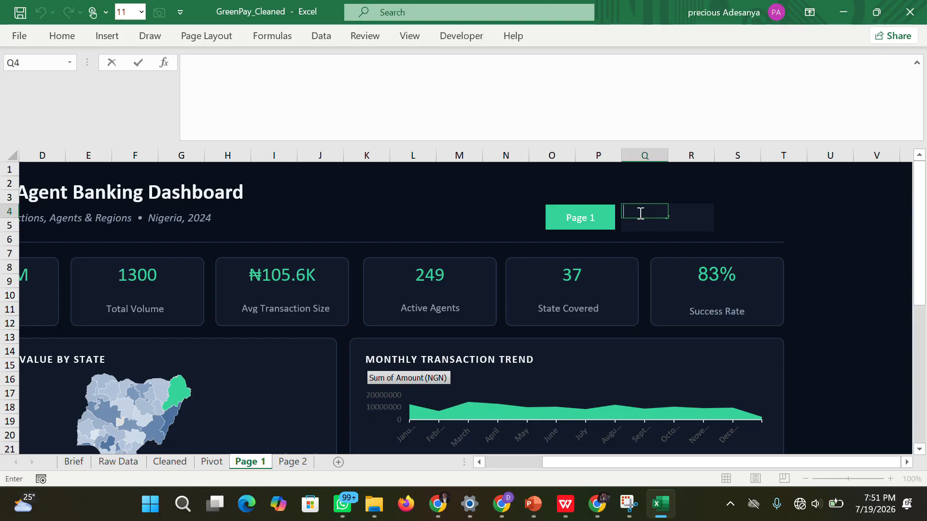
left_click(674, 224)
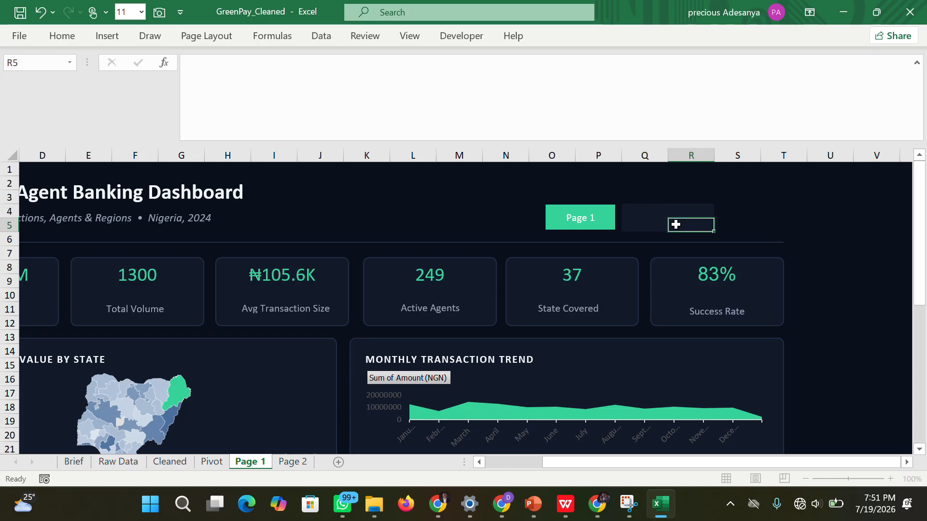
Merge and center cells Q4:R5 beside the Page 1 button and enter the label "Page 2".
left_click(643, 216)
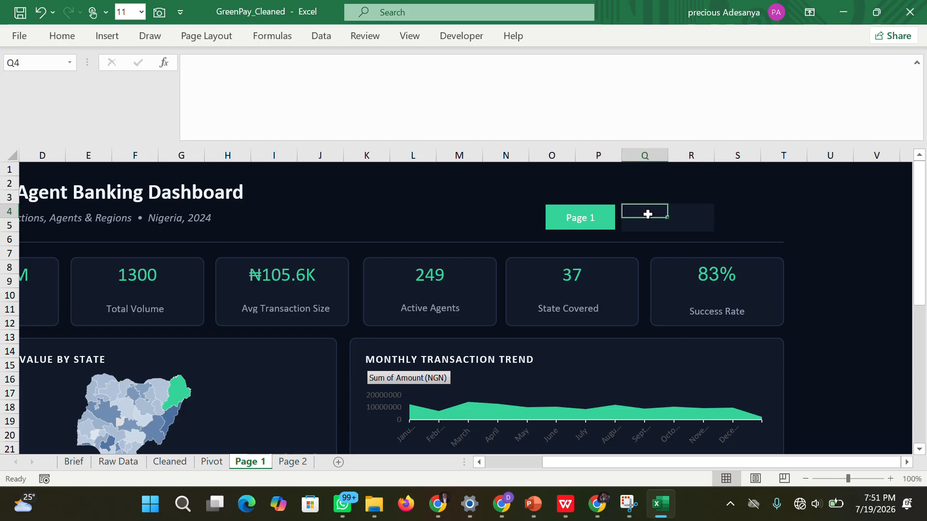
left_click_drag(647, 214, 674, 219)
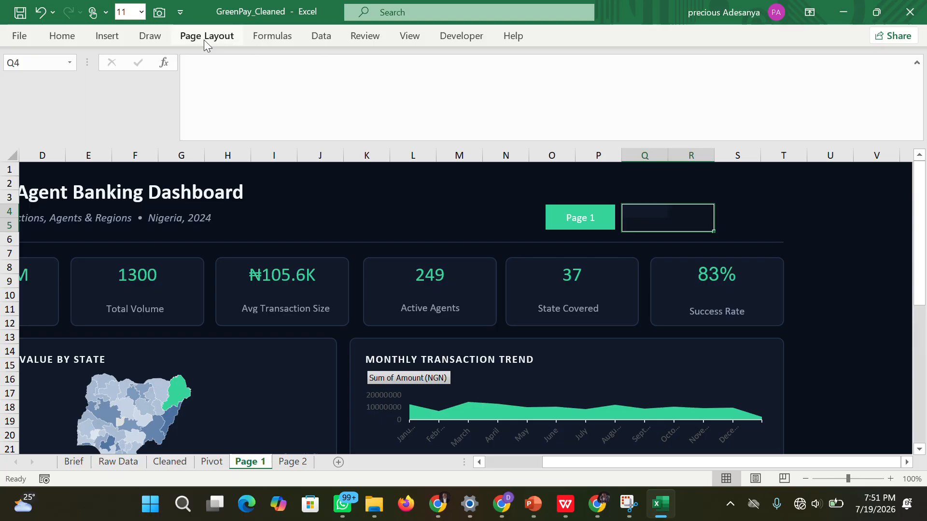
left_click(63, 35)
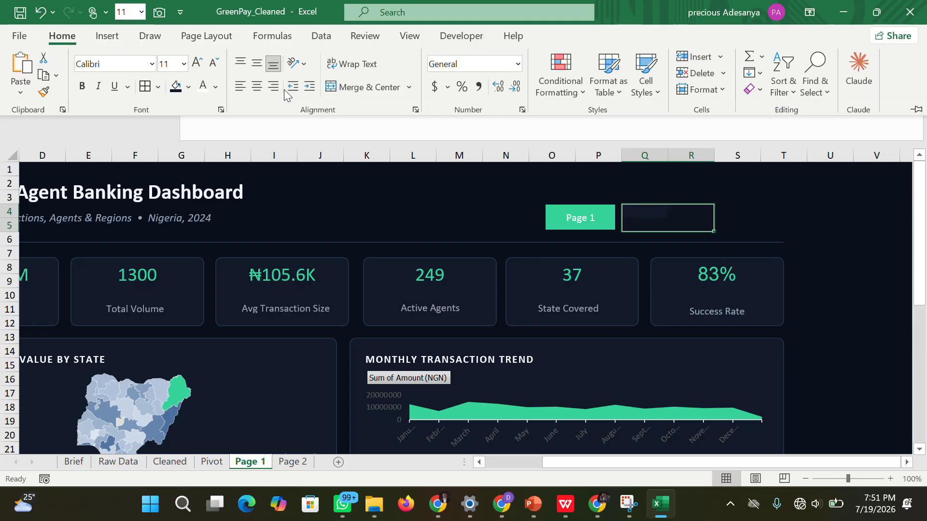
left_click(352, 87)
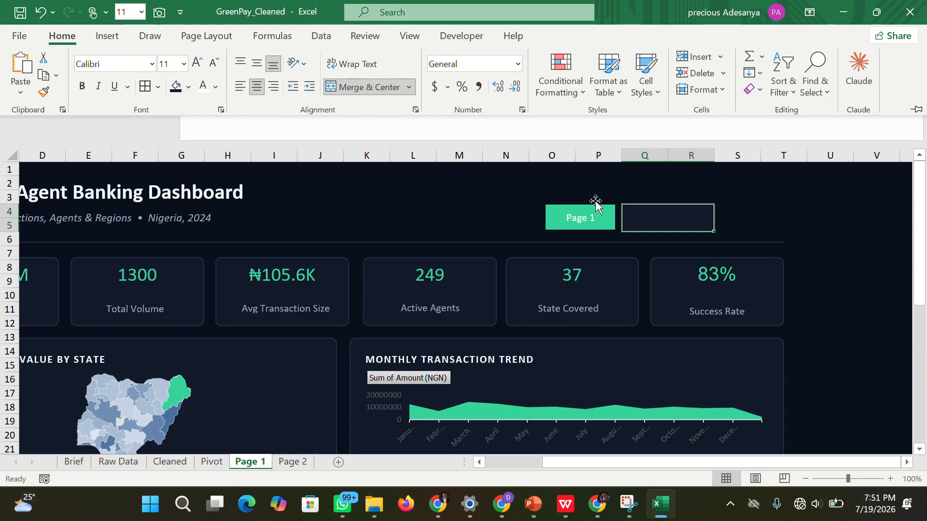
double_click(635, 215)
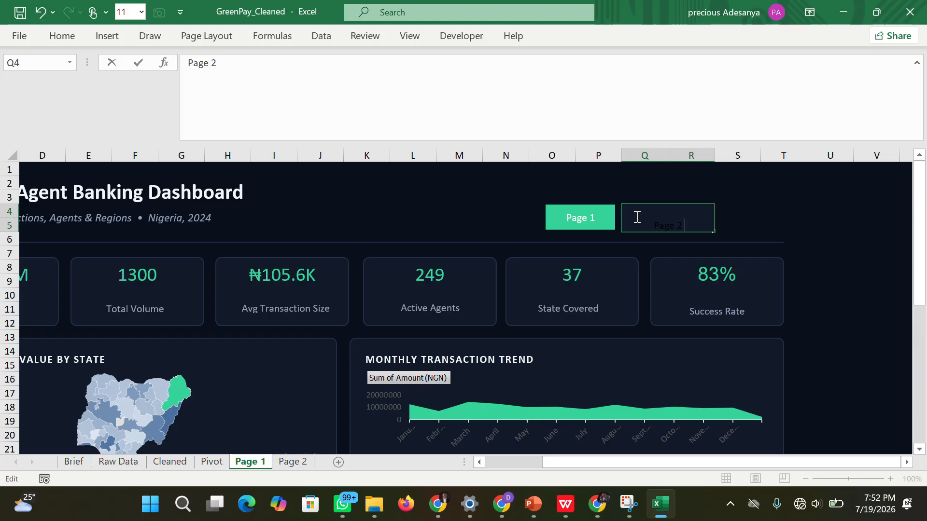
left_click(750, 236)
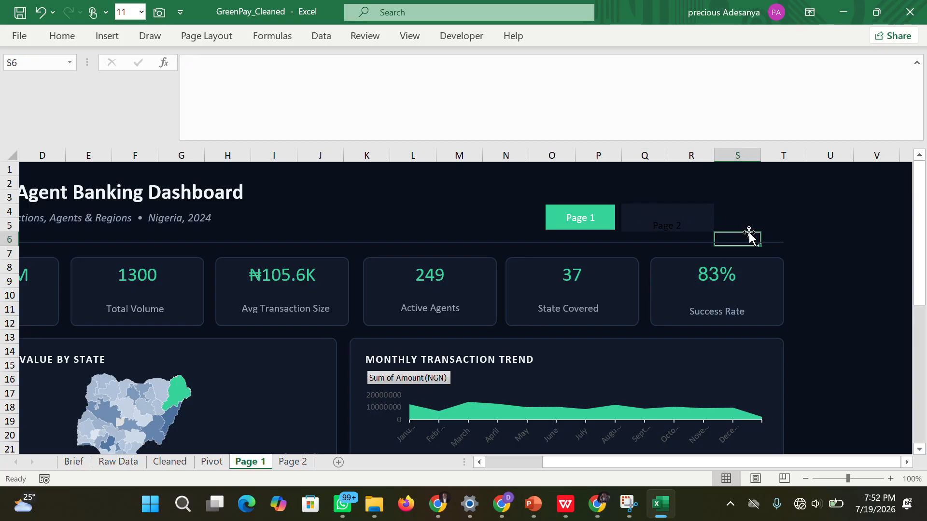
Middle-align the "Page 2" label vertically and change its font color to white.
left_click(675, 219)
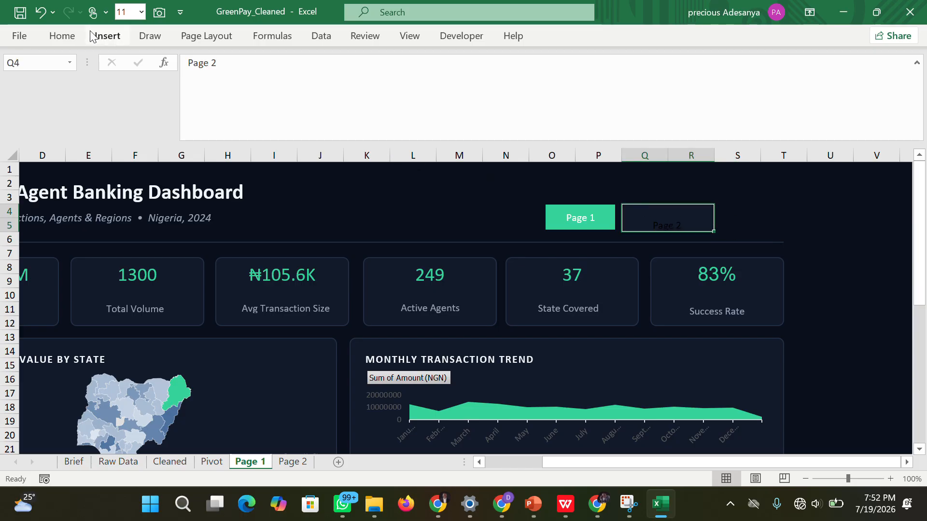
left_click(61, 35)
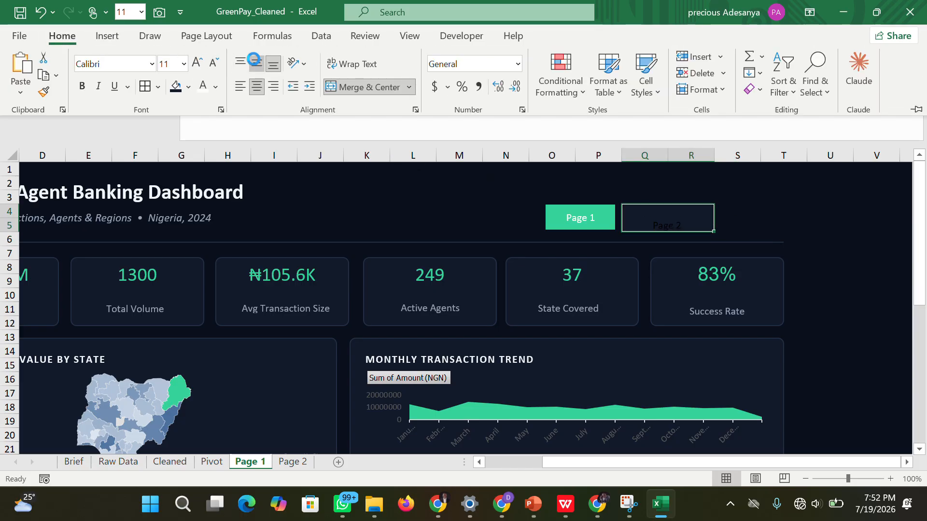
left_click(257, 64)
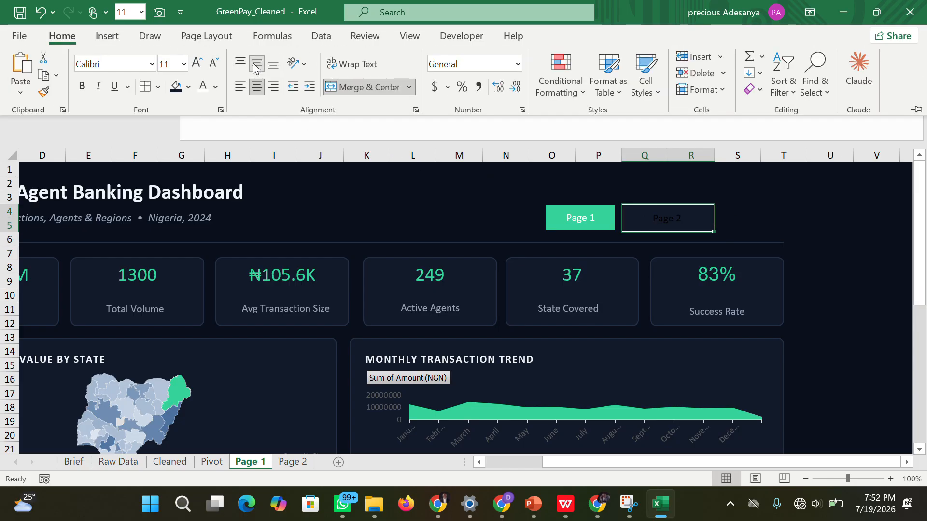
left_click(209, 88)
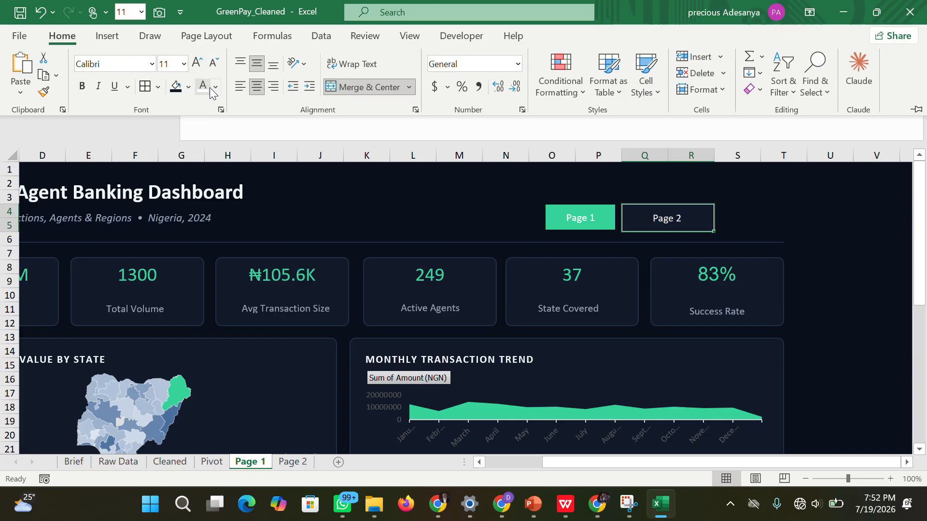
left_click(842, 242)
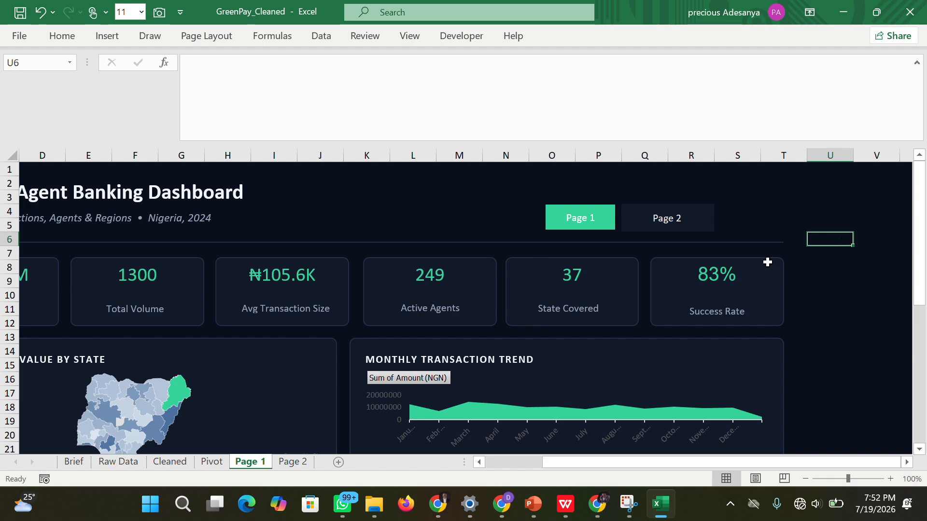
Fill cells O4:P5 in the header of the Page 2 sheet with the recently used green.
left_click_drag(746, 461, 441, 456)
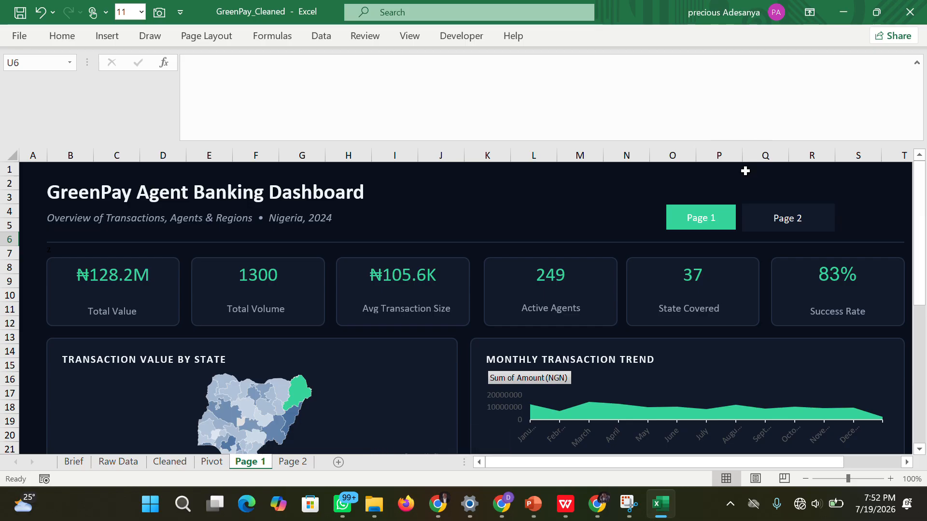
left_click(291, 462)
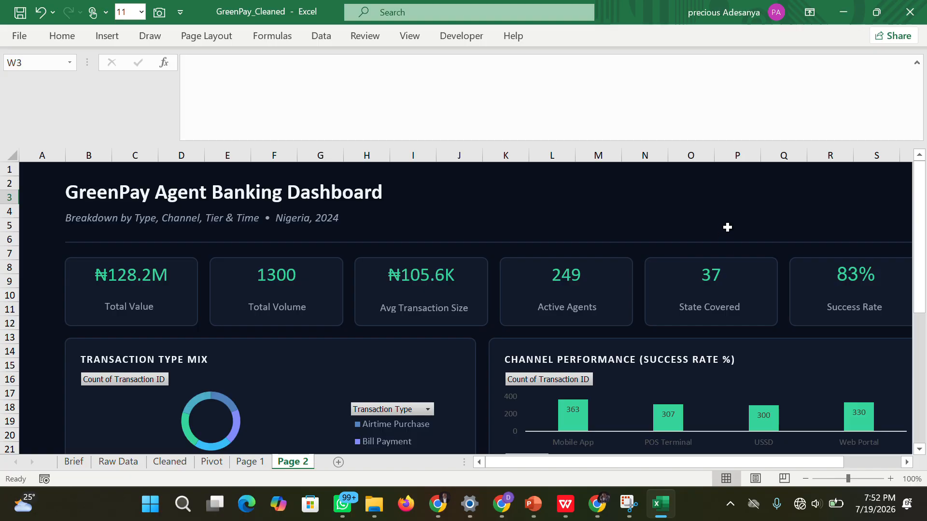
left_click(710, 208)
left_click_drag(704, 213, 750, 229)
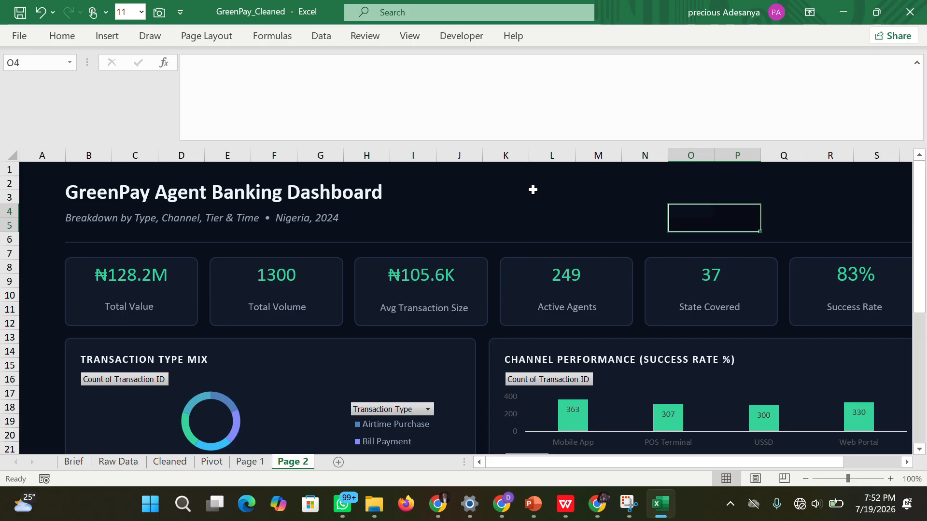
left_click(60, 37)
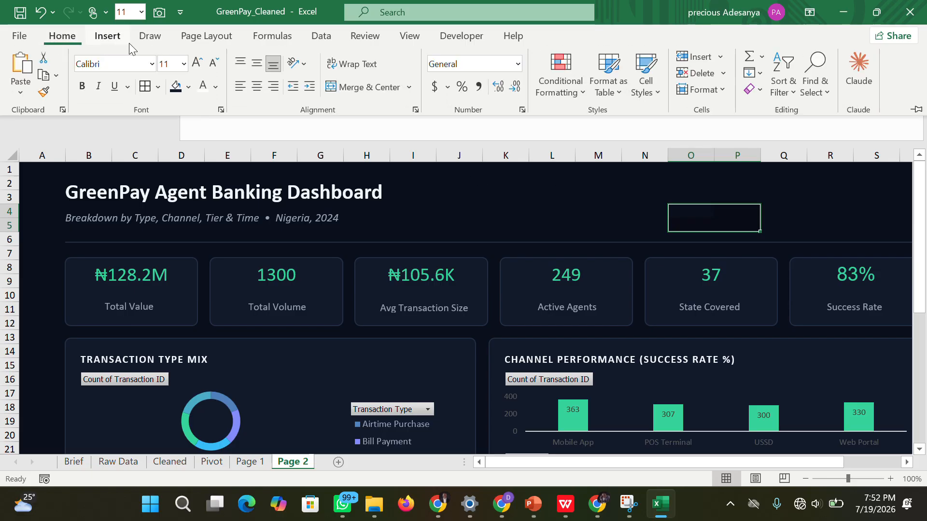
left_click(188, 87)
left_click(188, 264)
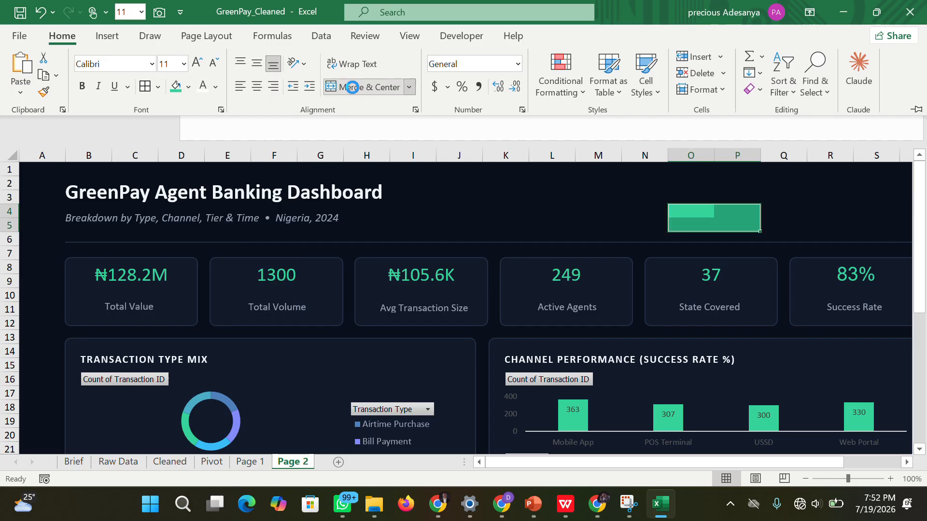
Merge and center the green cells O4:P5 and enter the label "Page 1".
left_click(366, 87)
double_click(688, 212)
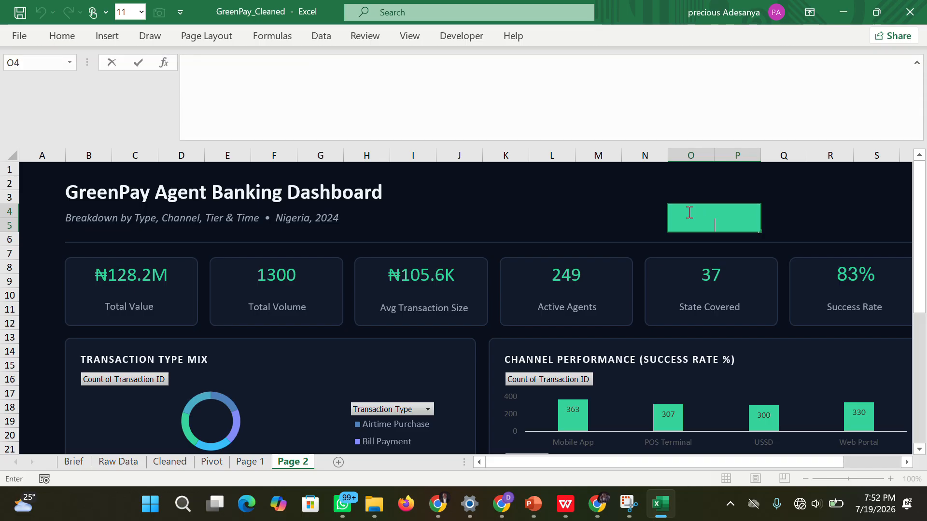
type("Pagwe")
key("BackSpace")
key("BackSpace")
type("e ")
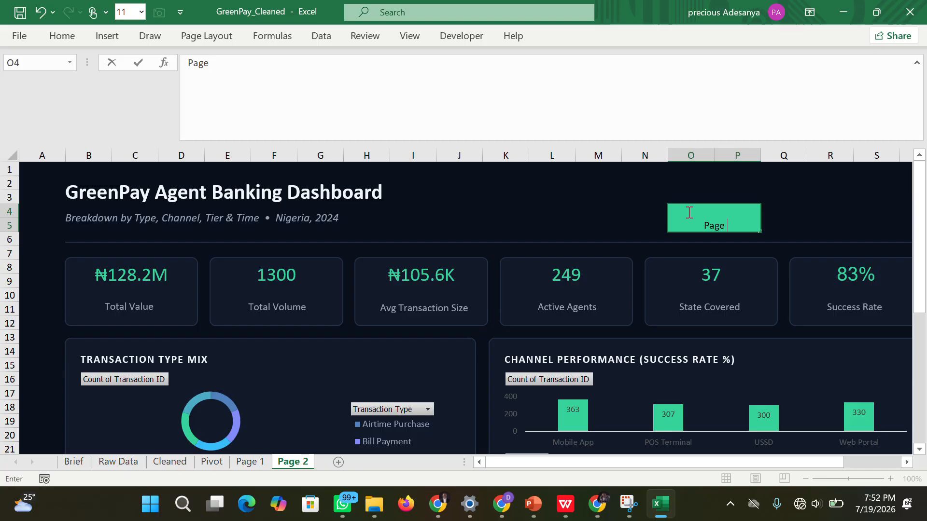
type("1")
left_click(803, 233)
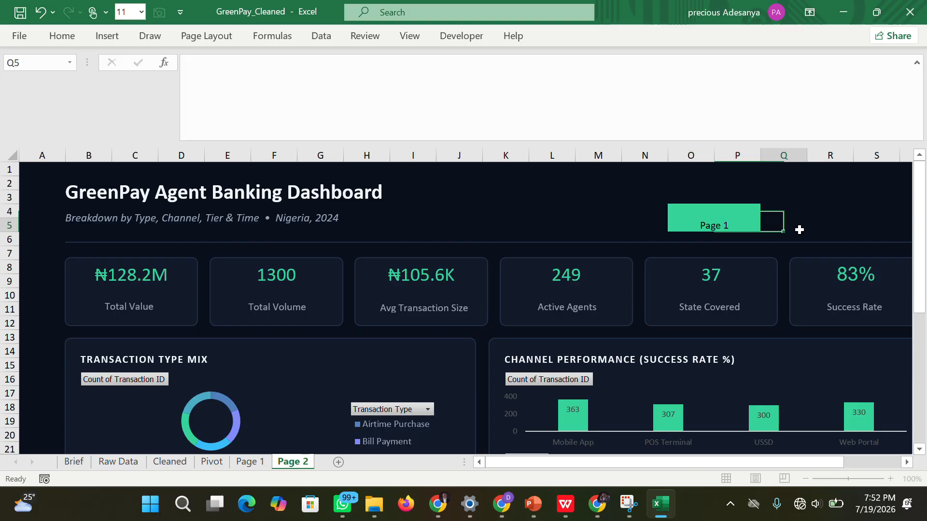
Middle-align the "Page 1" label vertically on the Page 2 sheet and make its font white.
left_click(718, 212)
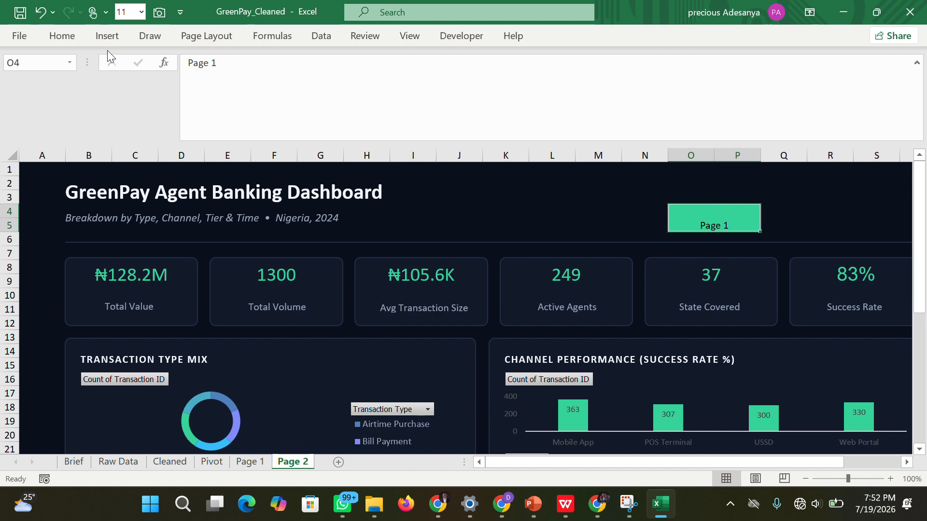
left_click(62, 35)
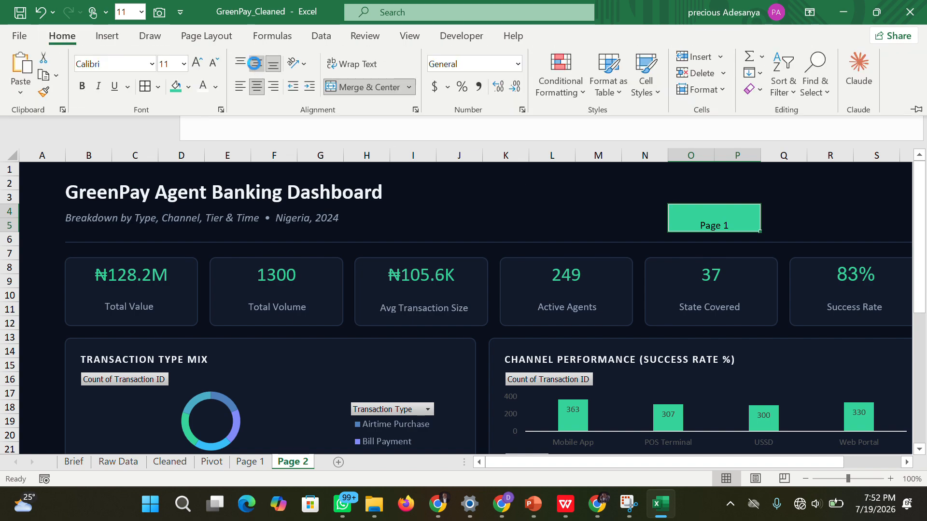
left_click(254, 63)
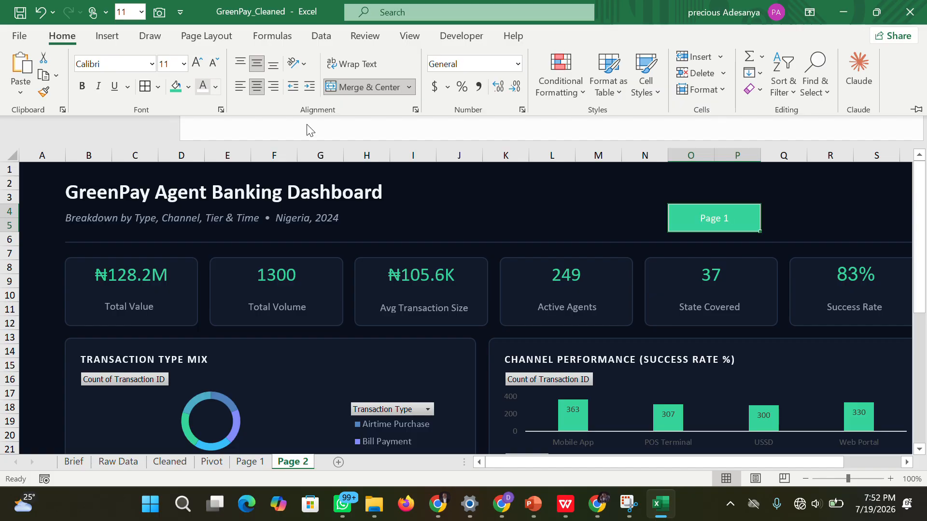
left_click(797, 221)
left_click(797, 221)
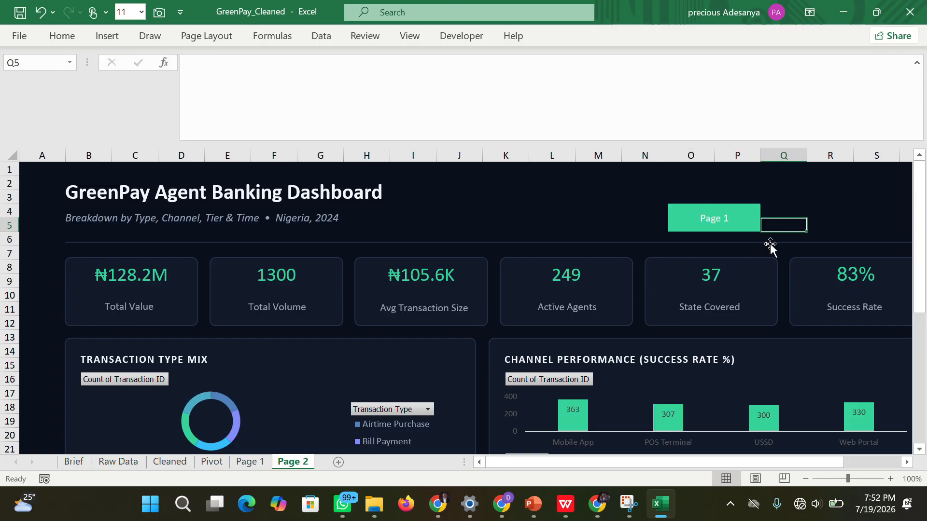
Fill cells Q4:R5 beside the "Page 1" button on the Page 2 sheet with the recently used dark navy.
left_click_drag(621, 461, 709, 464)
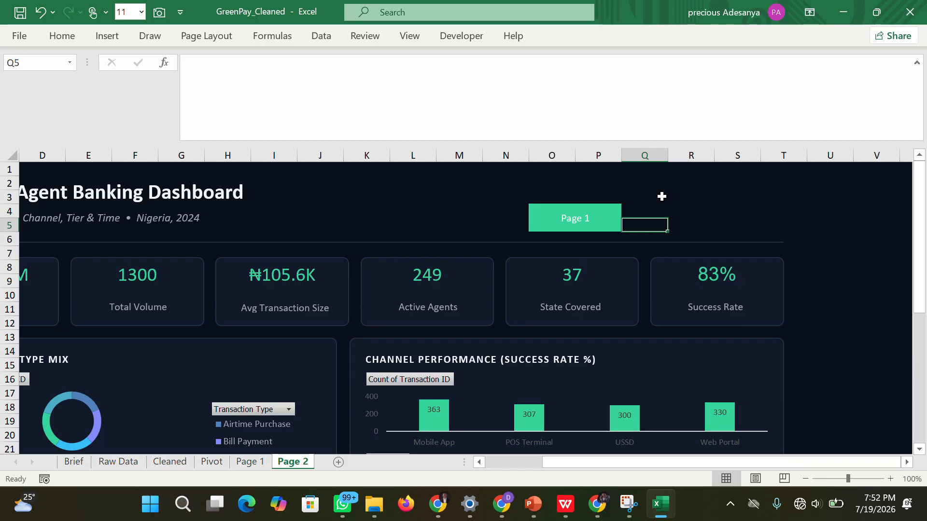
left_click_drag(650, 209, 699, 220)
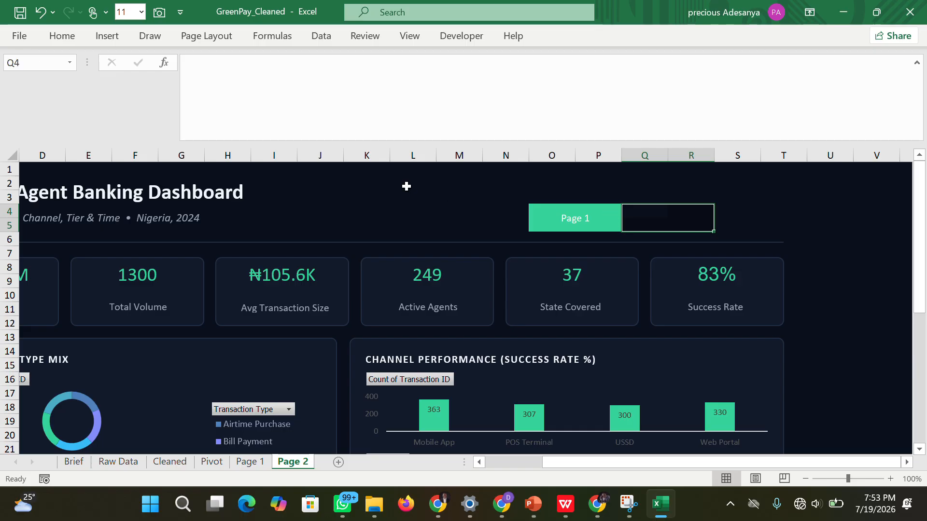
left_click(68, 37)
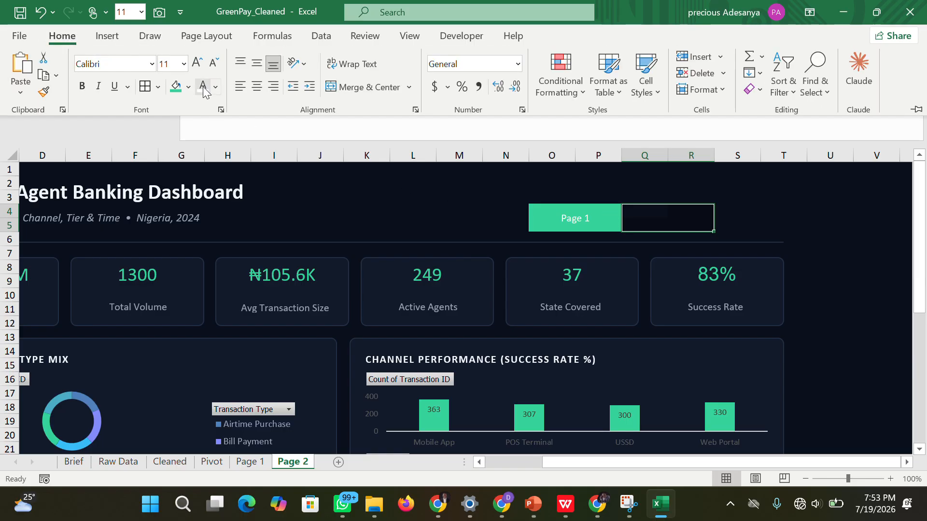
left_click(188, 87)
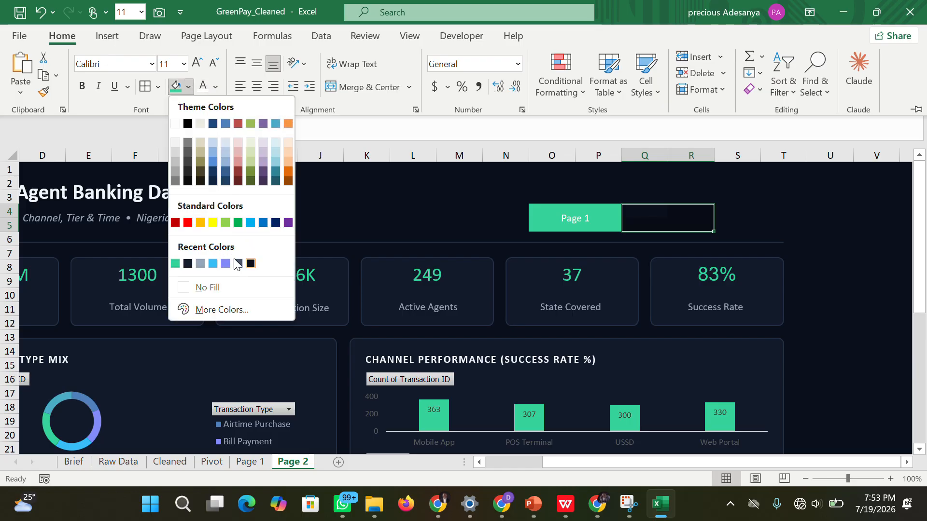
left_click(188, 264)
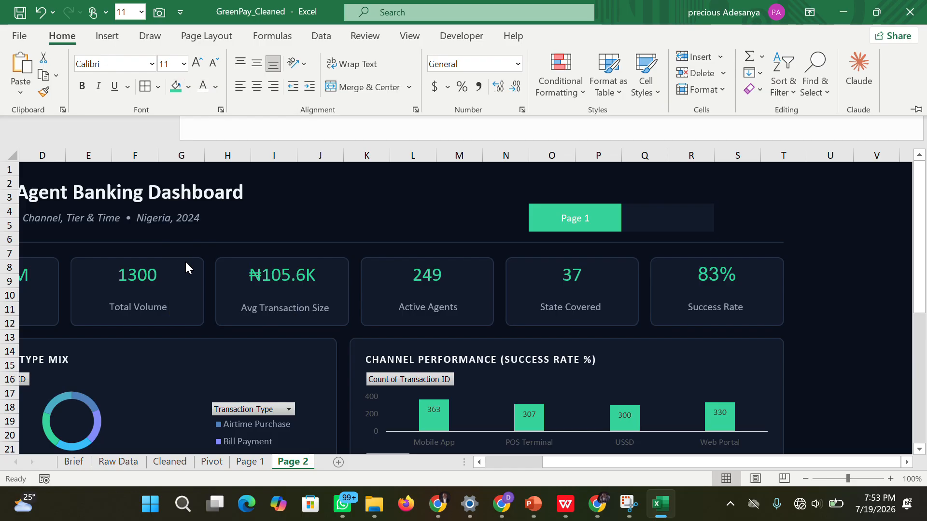
Merge and center the dark navy cells Q4:R5 and enter the label "Page 2".
left_click(638, 222)
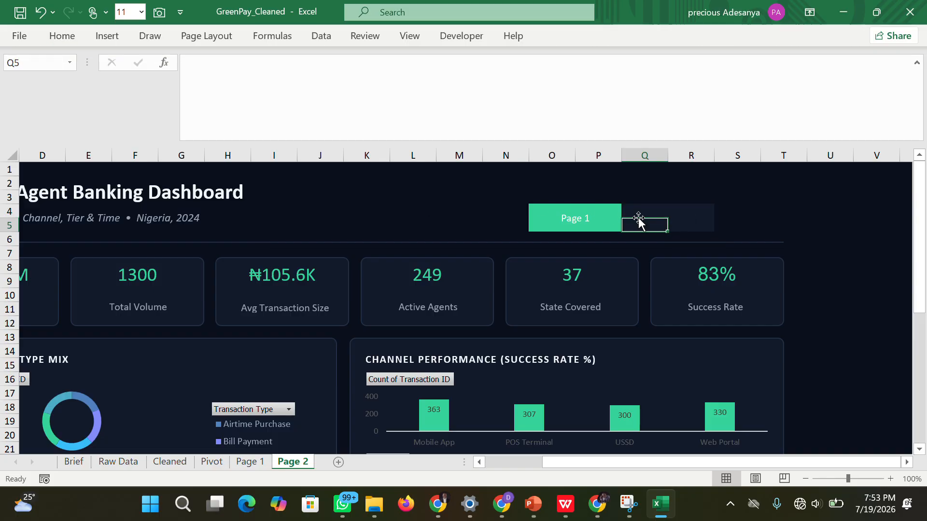
left_click_drag(639, 211, 688, 219)
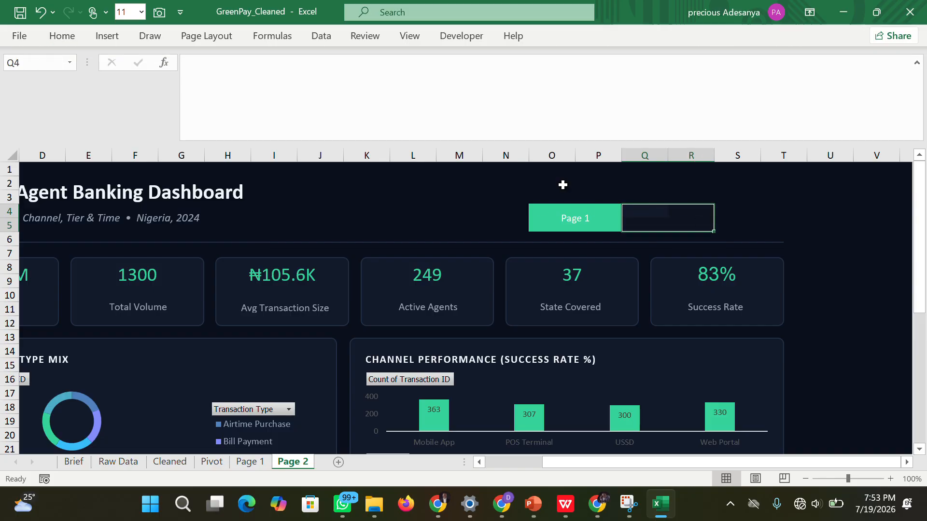
left_click(65, 36)
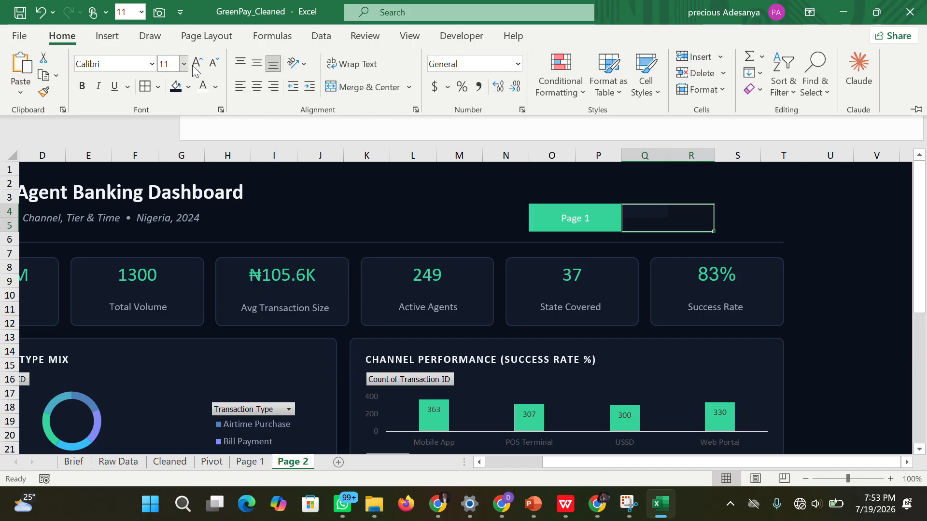
left_click(357, 87)
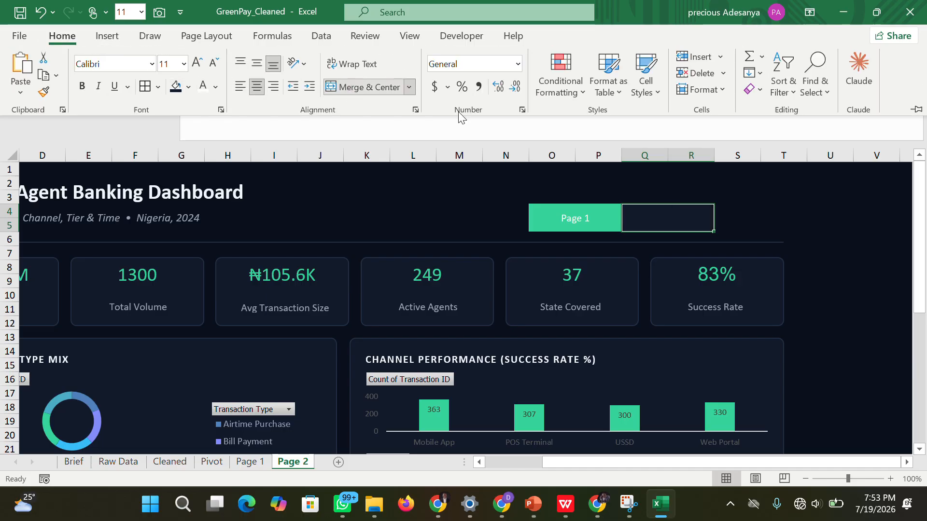
double_click(636, 212)
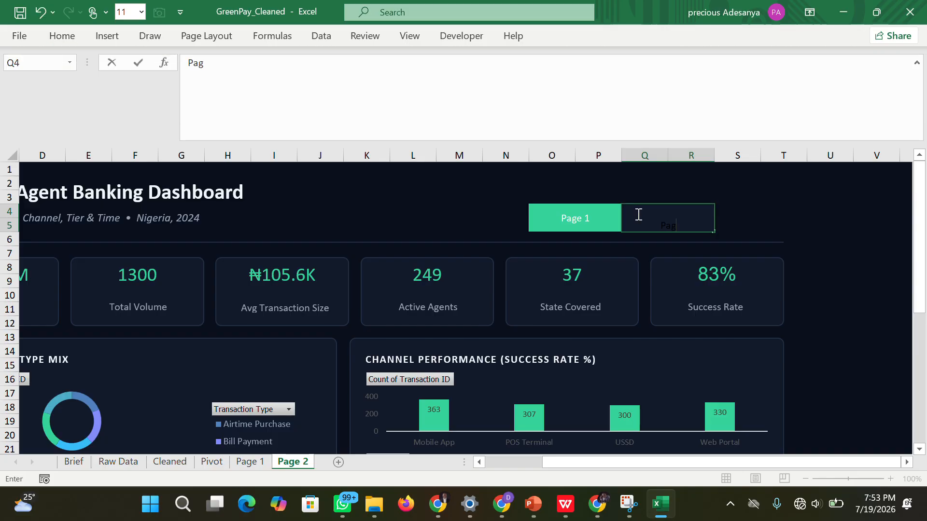
type("Page 2")
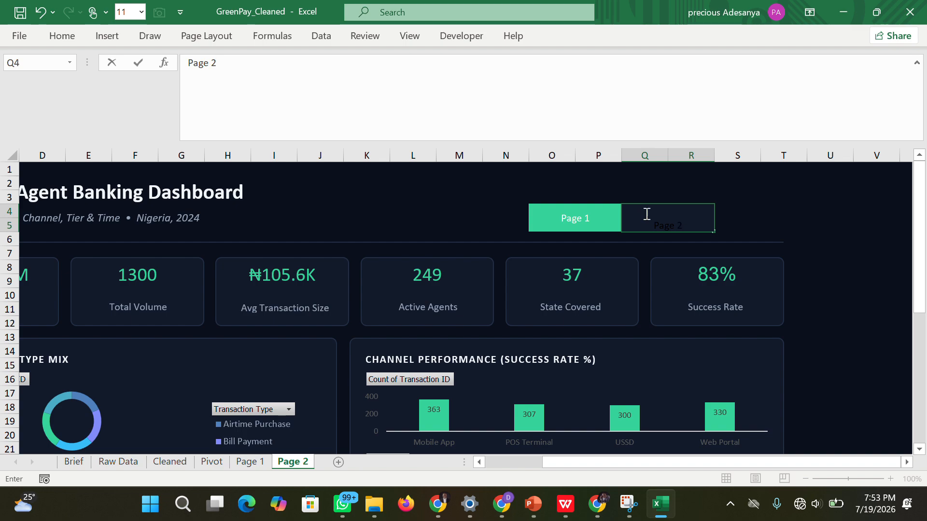
left_click(791, 220)
Middle-align the "Page 2" label vertically on the Page 2 sheet and make its font white.
left_click(679, 221)
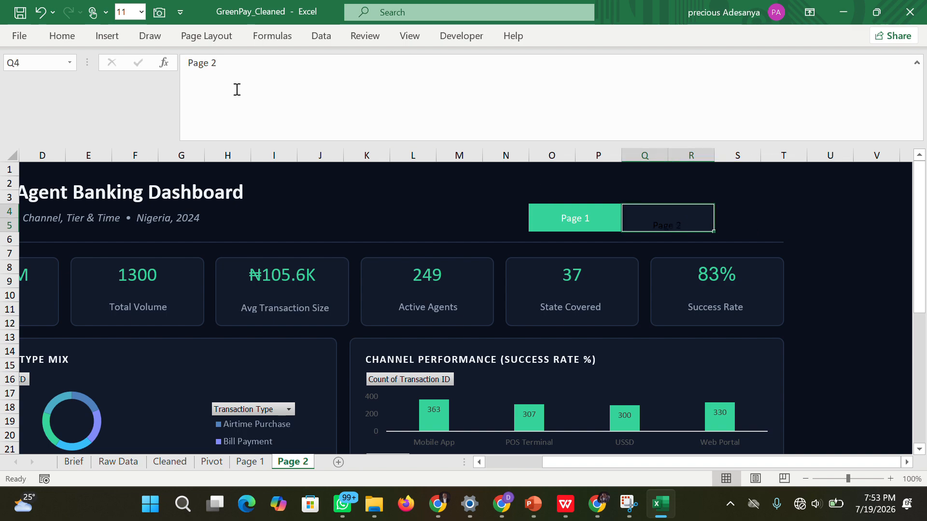
left_click(64, 36)
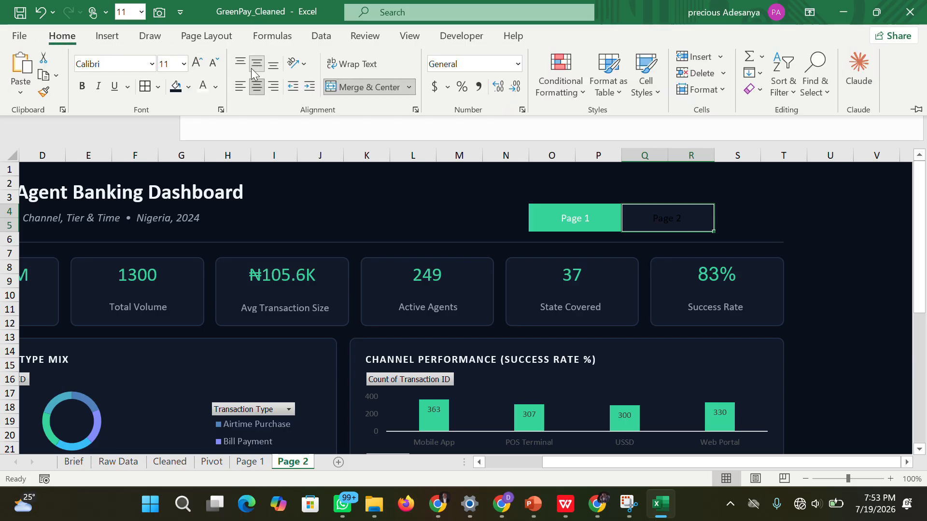
left_click(201, 86)
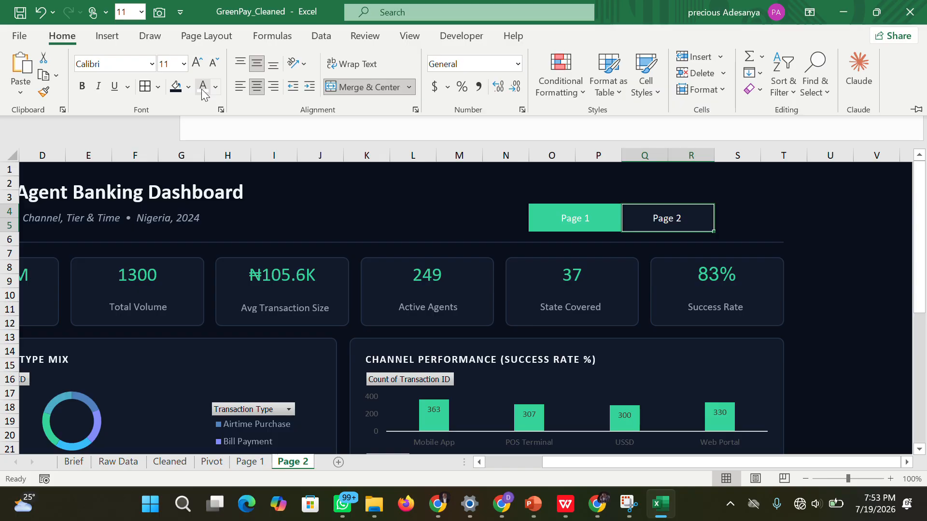
left_click(858, 232)
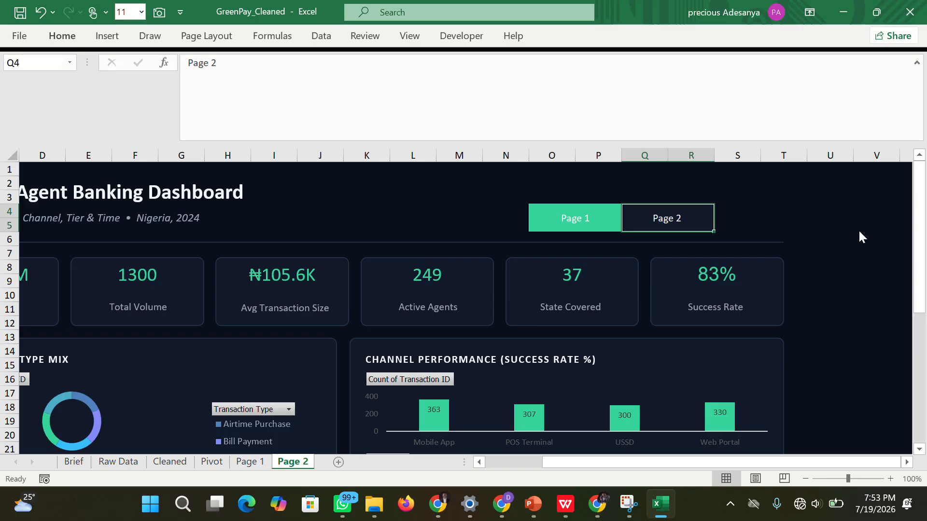
left_click(858, 230)
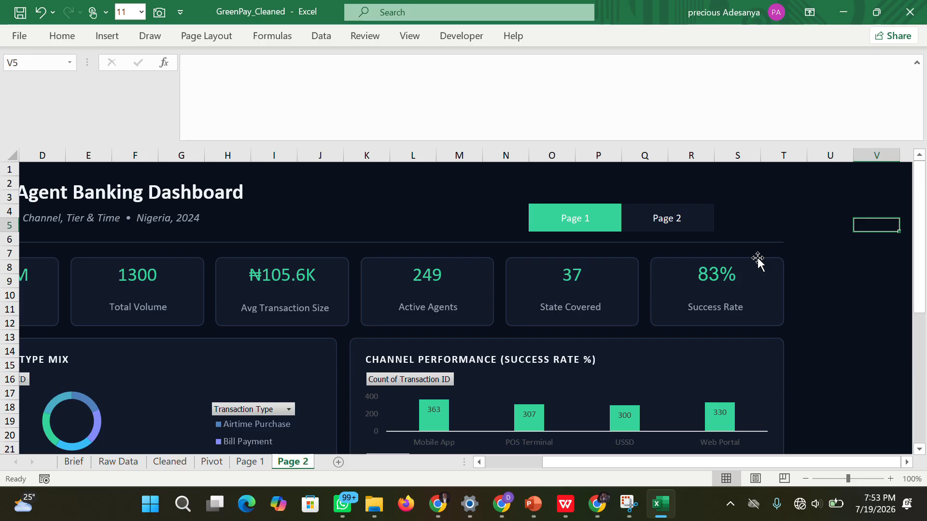
Review the Top Agents by Volume table on the Page 1 sheet and the Region Summary table on the Page 2 sheet.
left_click_drag(685, 464, 475, 459)
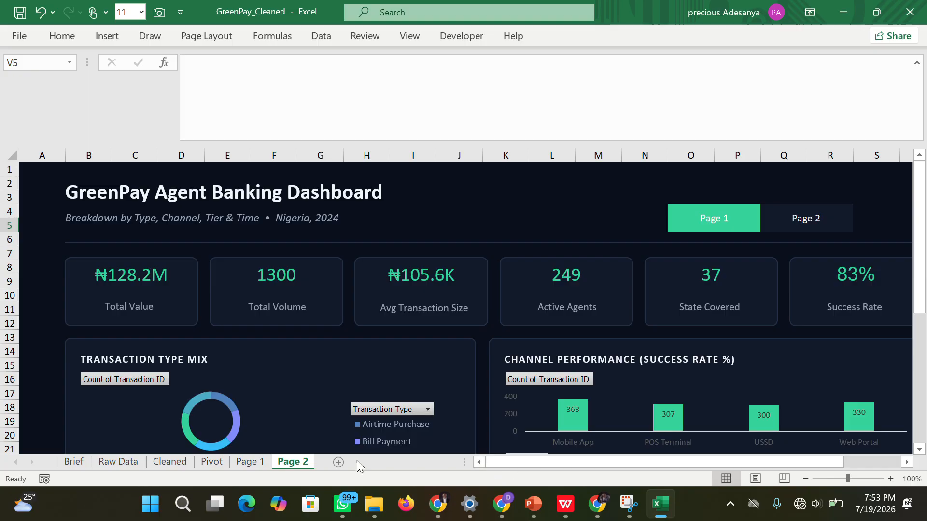
left_click(247, 462)
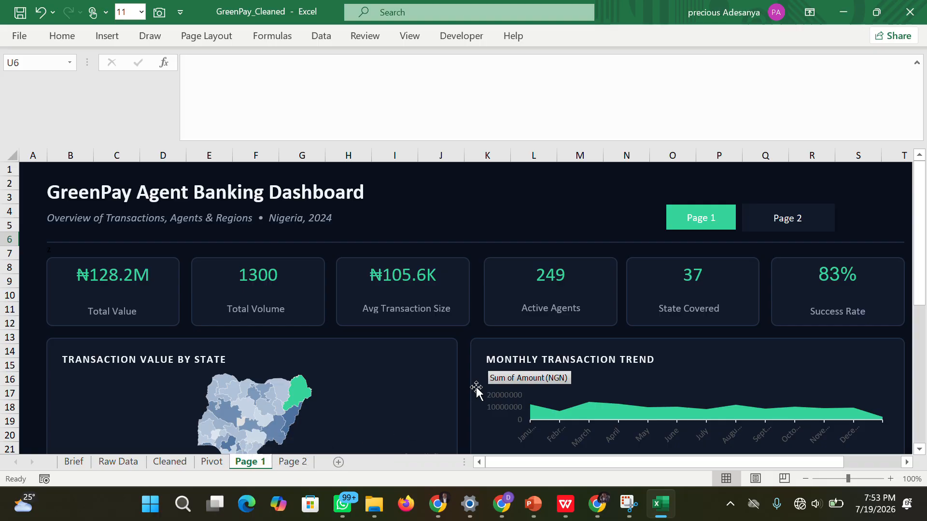
left_click_drag(921, 231, 910, 413)
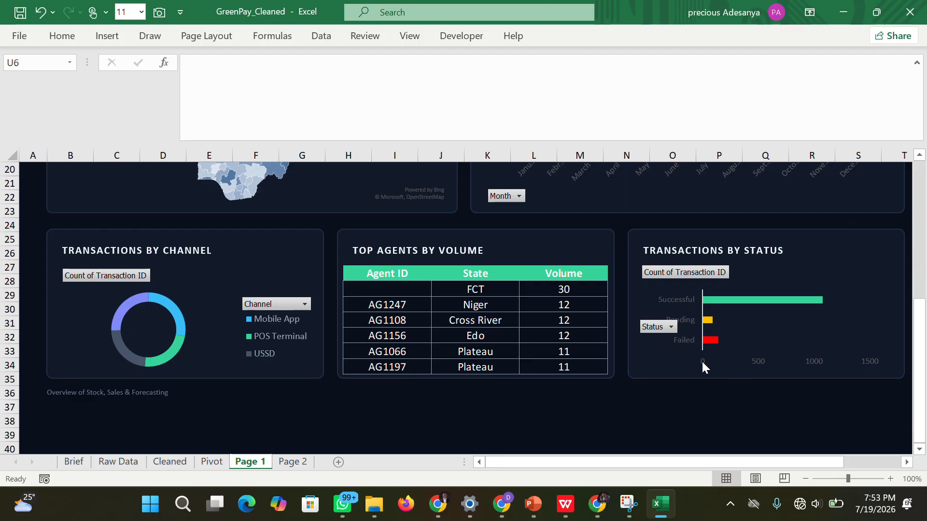
left_click(586, 303)
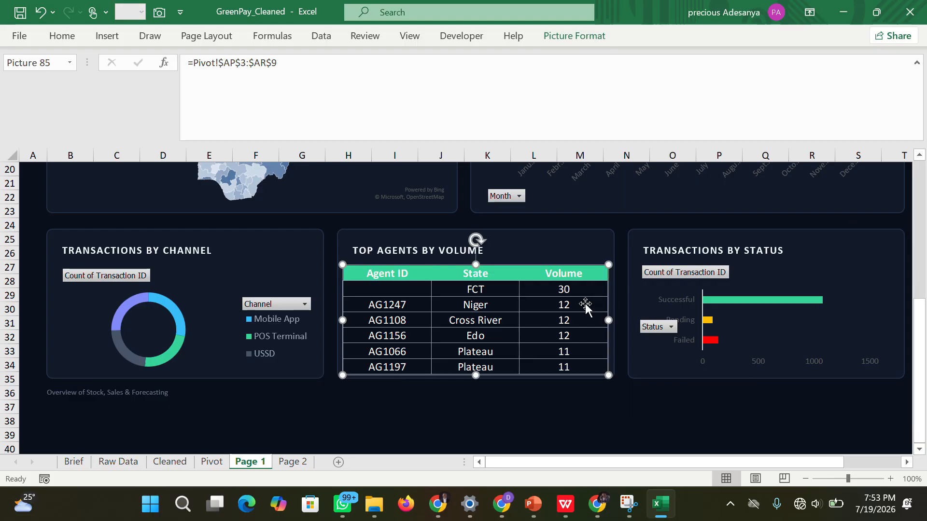
left_click(289, 462)
left_click_drag(920, 244, 920, 374)
left_click(802, 405)
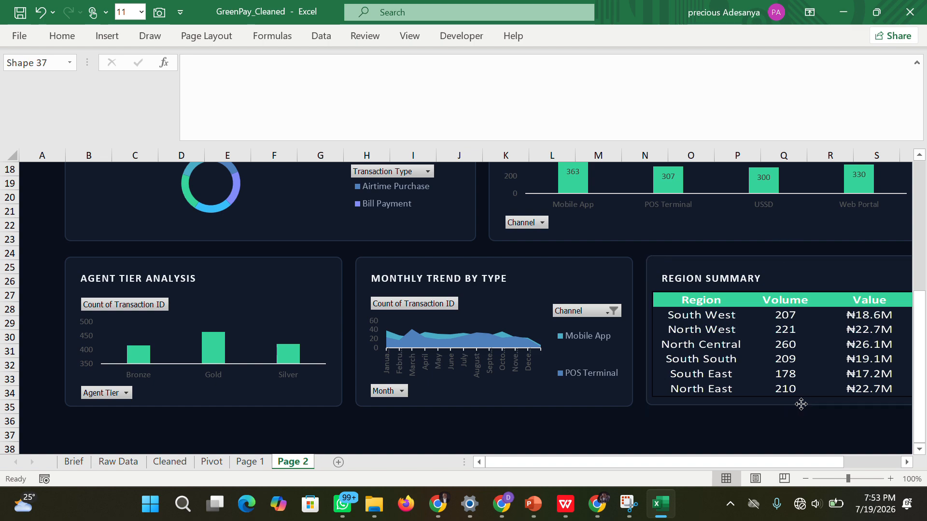
left_click(716, 372)
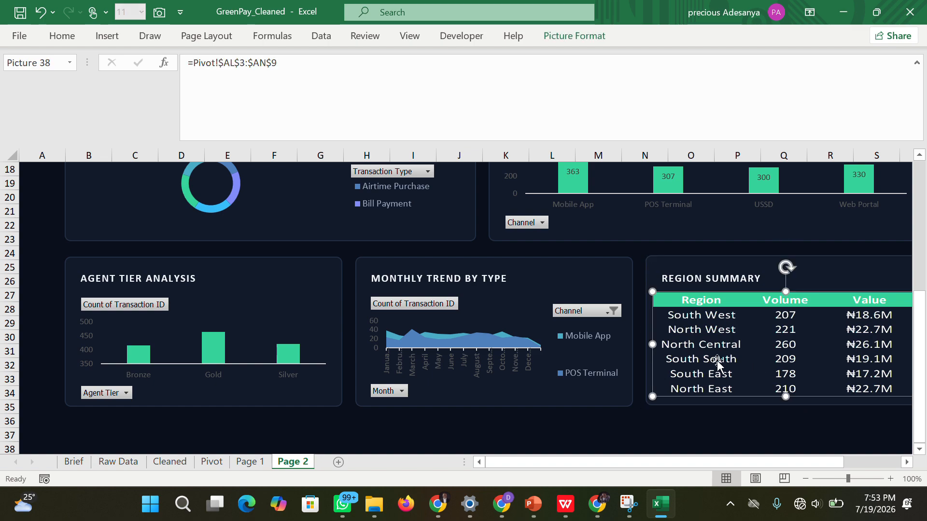
left_click(551, 422)
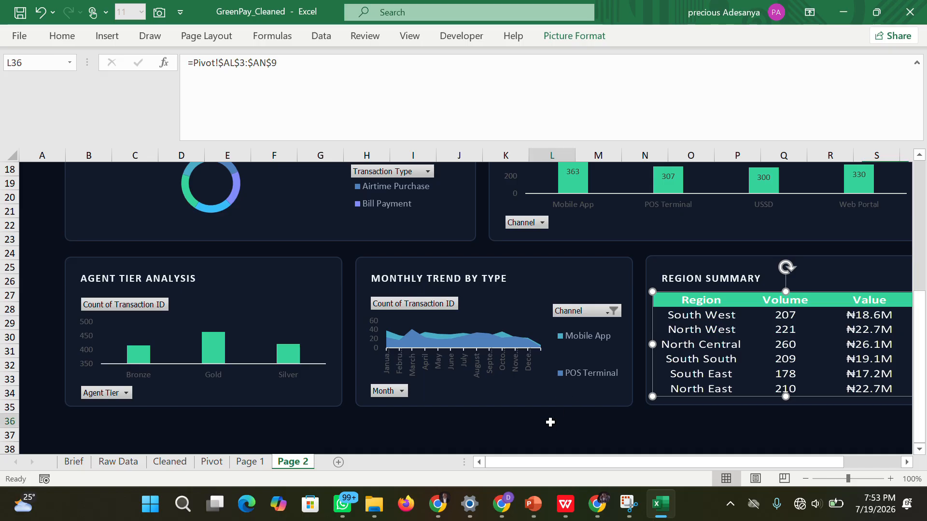
Include USSD in the Channel filter of the Monthly Trend by Type chart.
left_click(612, 312)
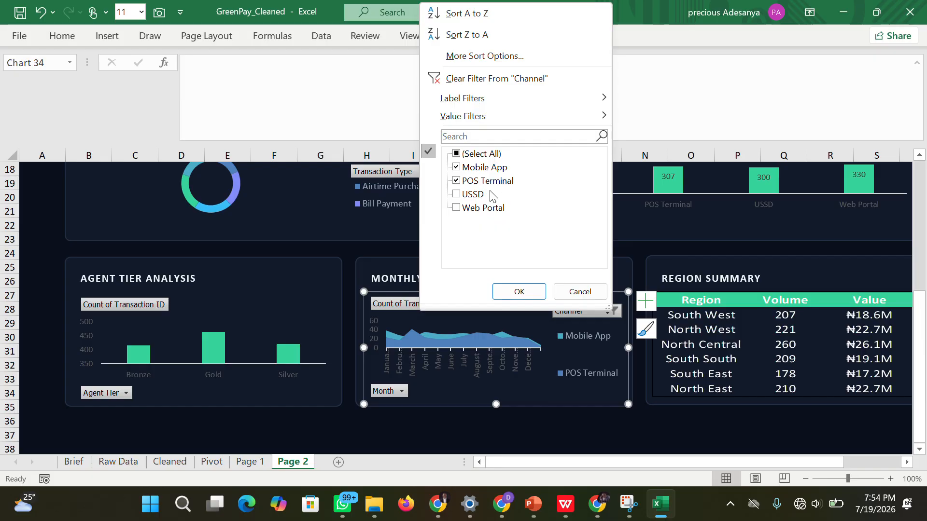
left_click(465, 195)
left_click(516, 291)
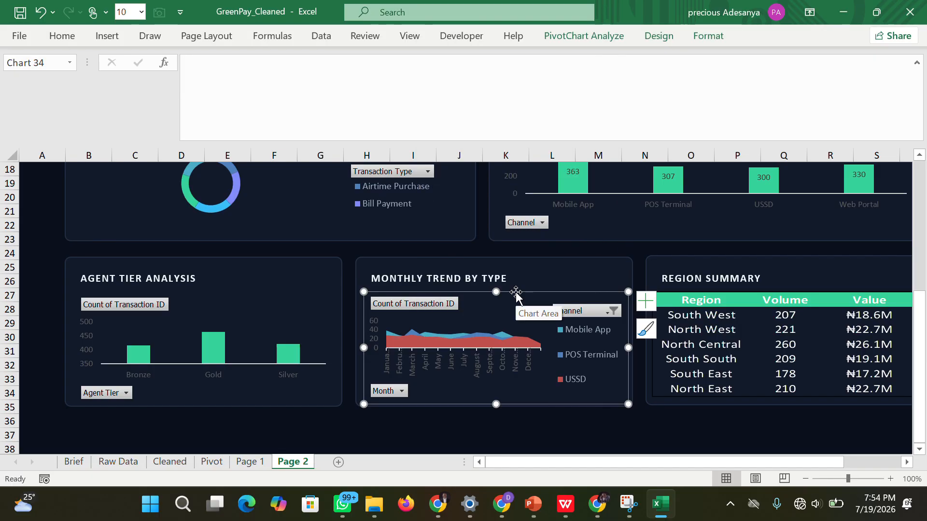
left_click(487, 433)
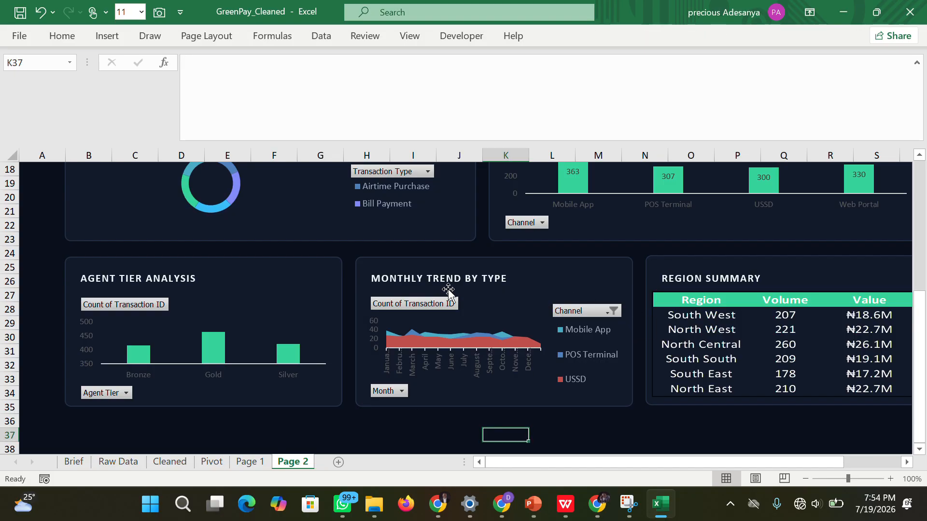
Examine the Agent Tier filter options and the source cell links of the KPI cards on the Page 2 sheet.
left_click(127, 395)
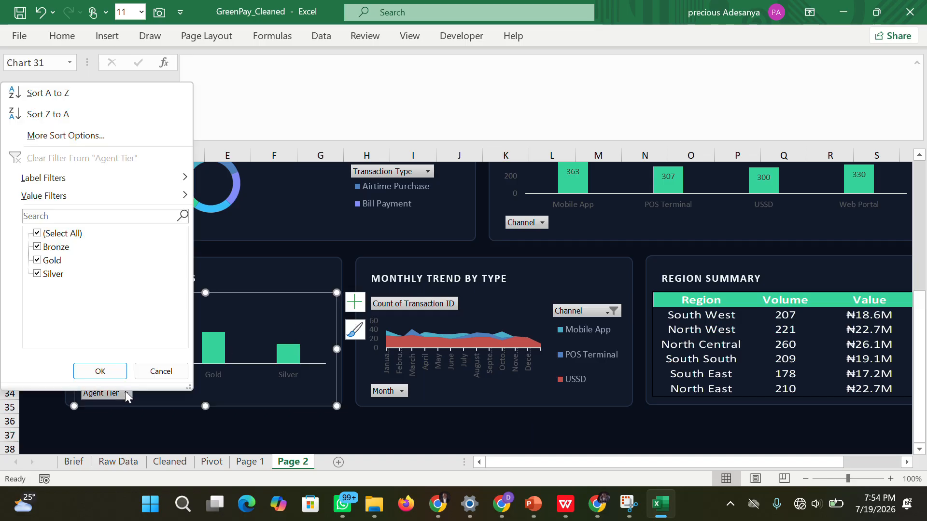
left_click(461, 419)
left_click(465, 418)
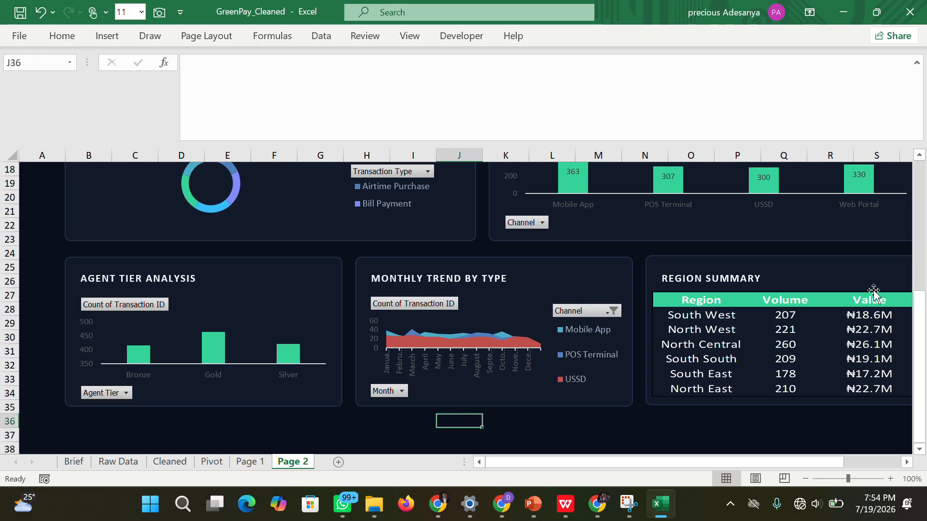
left_click_drag(919, 333, 918, 167)
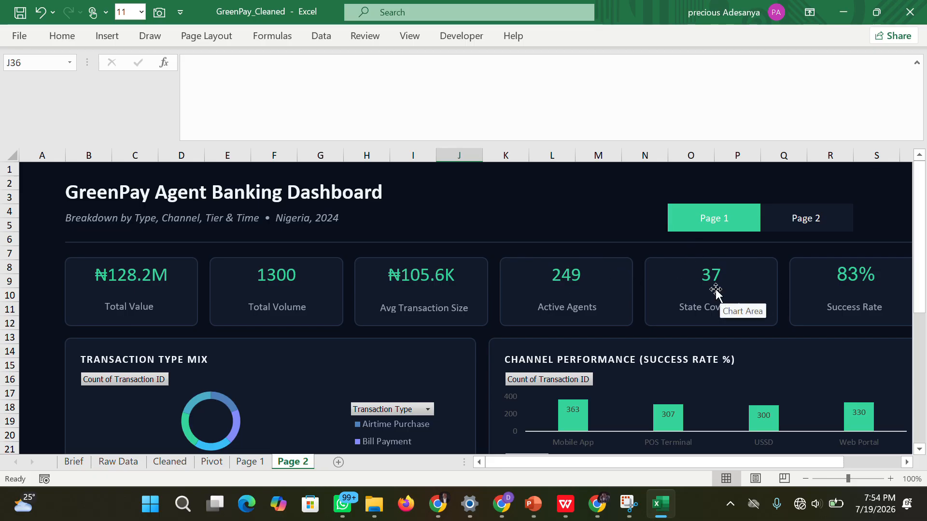
left_click(841, 274)
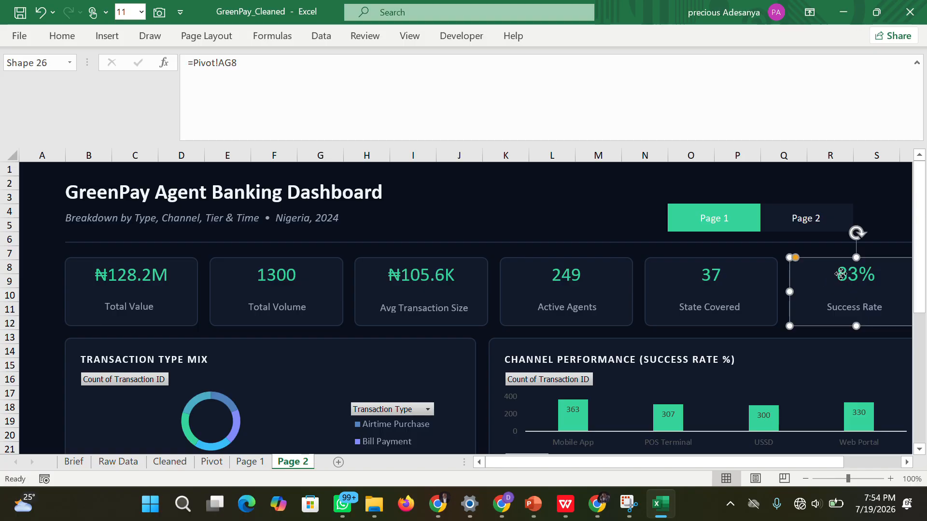
left_click(698, 289)
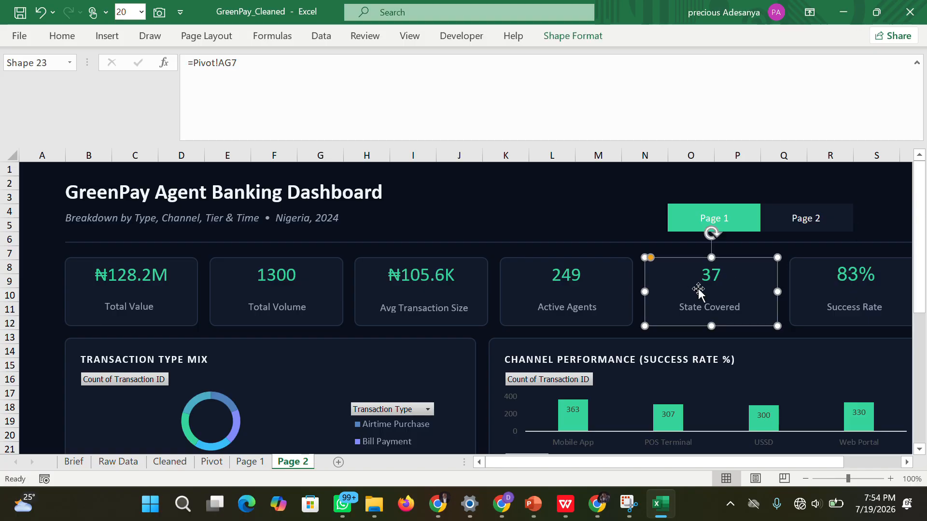
left_click(558, 286)
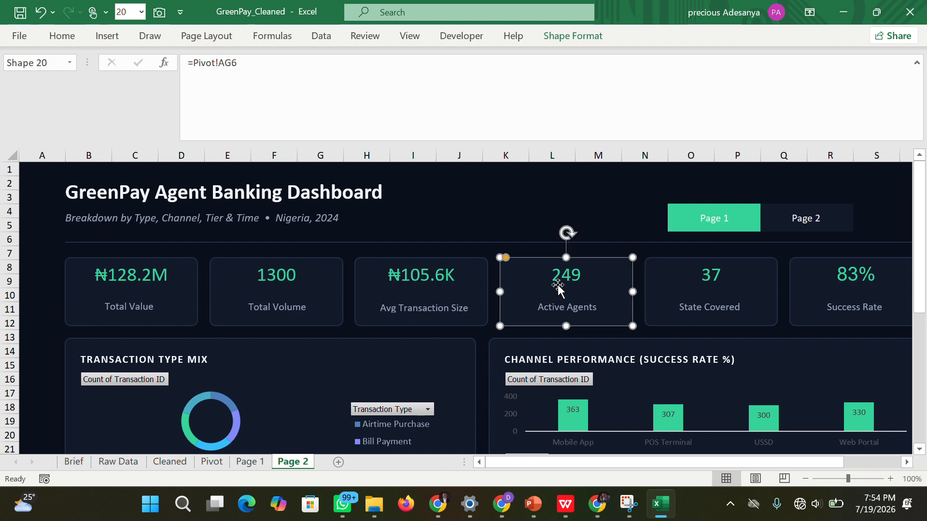
left_click(410, 279)
left_click(291, 285)
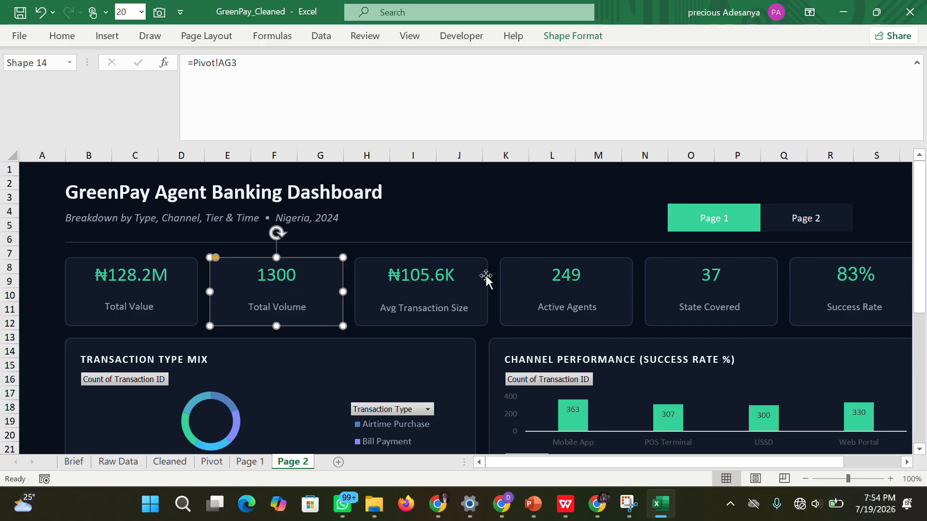
left_click(808, 304)
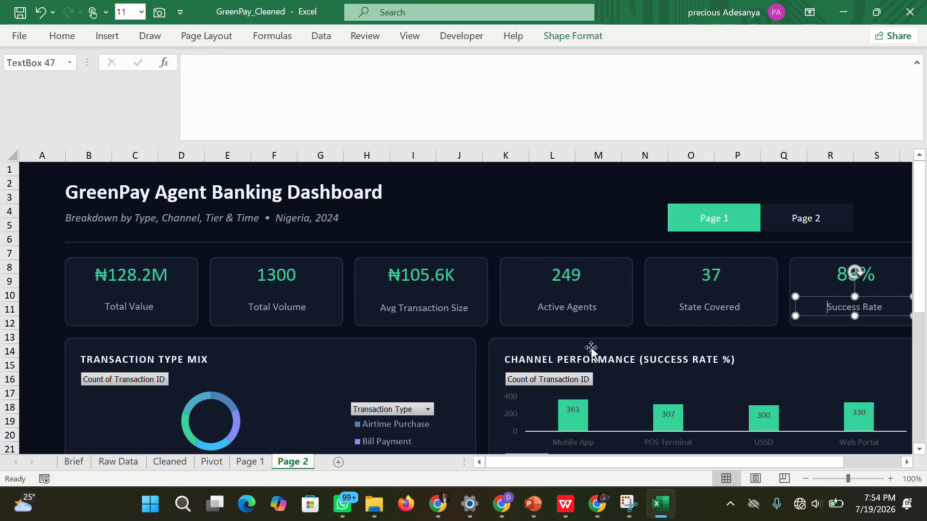
left_click(39, 340)
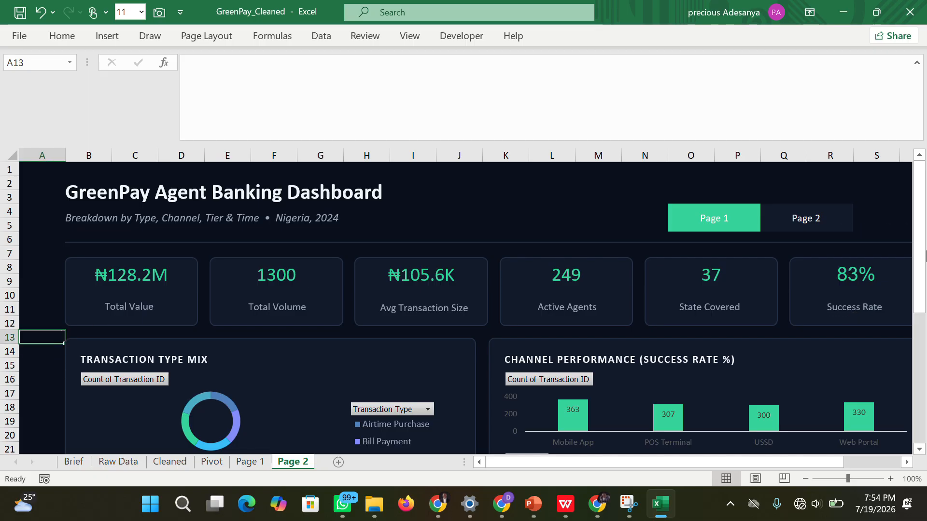
Fill the "Page 1" navigation button on the Page 2 sheet with the recently used dark navy color.
left_click_drag(919, 234, 919, 199)
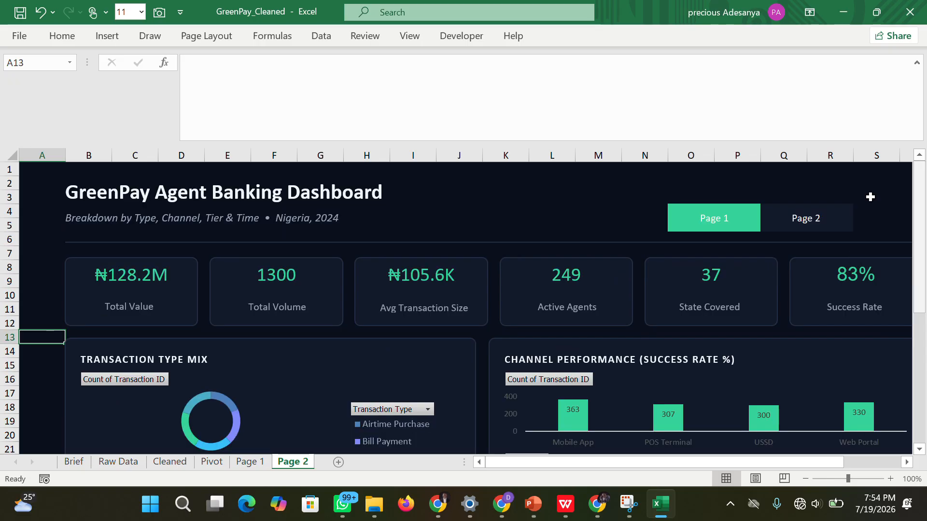
left_click(726, 217)
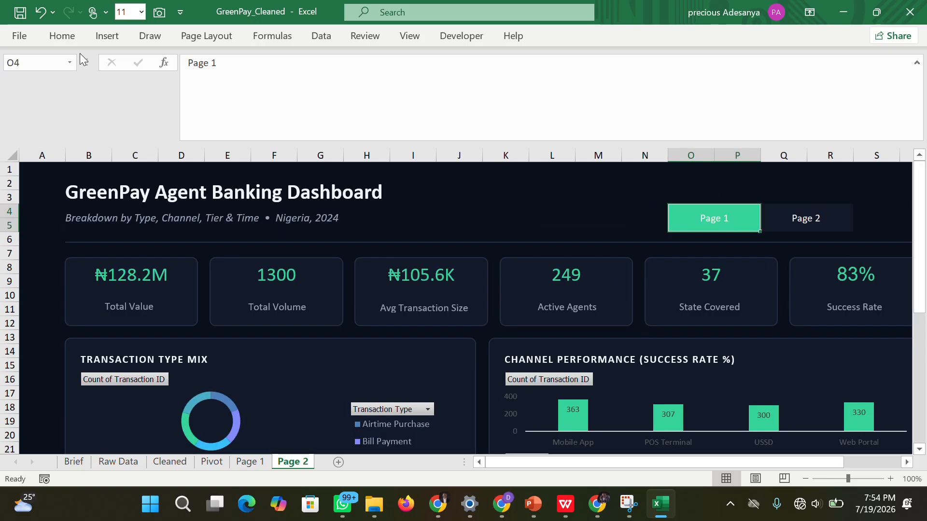
left_click(62, 35)
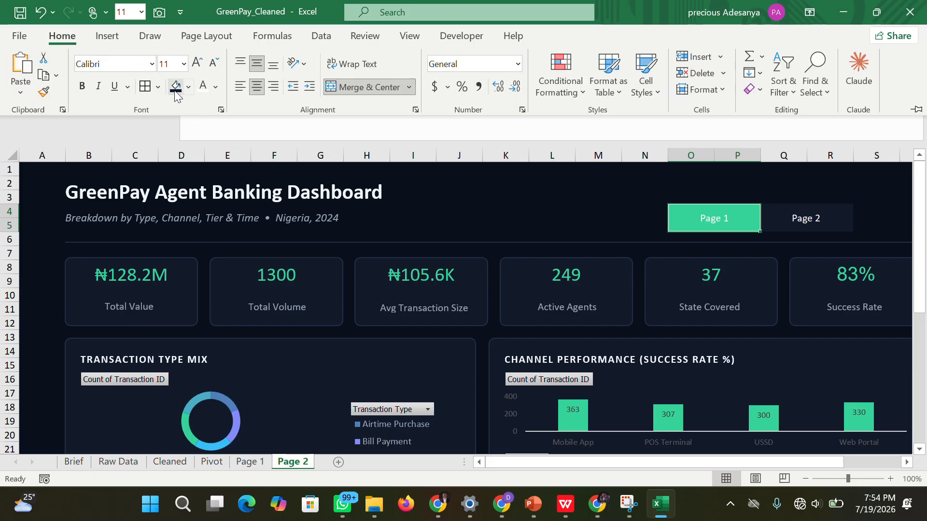
left_click(176, 90)
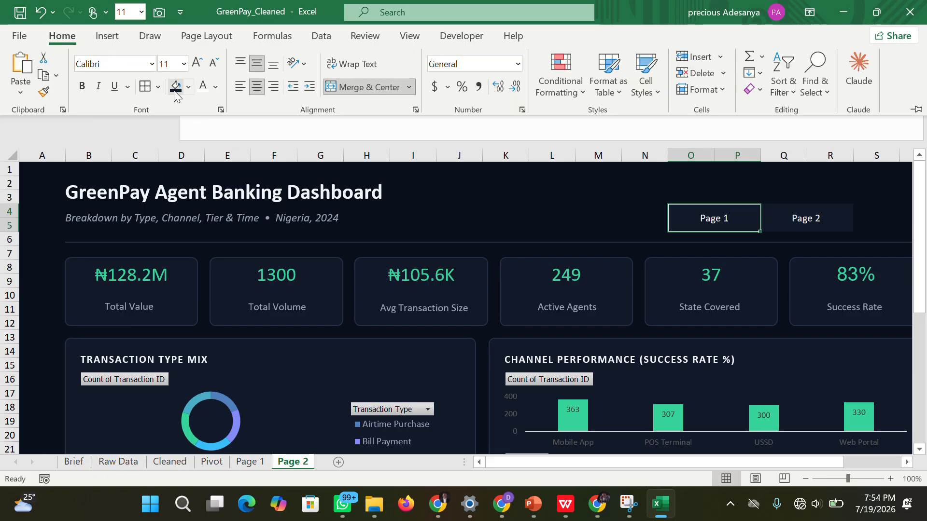
Fill the "Page 2" navigation button on the Page 2 sheet with the recently used green color.
left_click(777, 222)
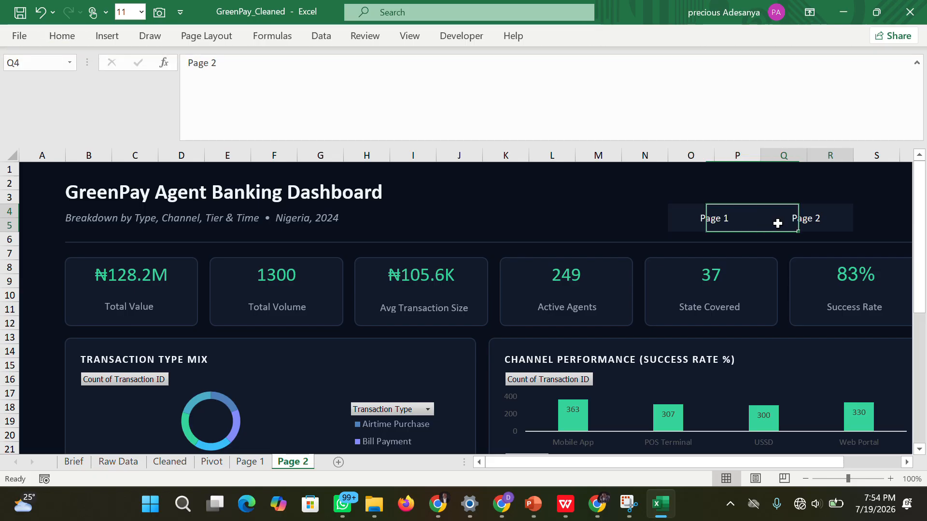
left_click(62, 36)
left_click(189, 88)
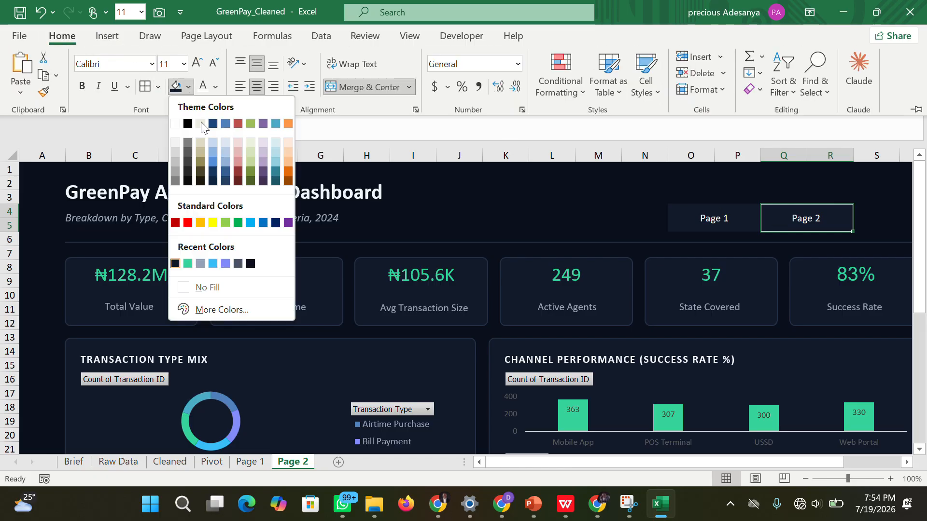
left_click(188, 263)
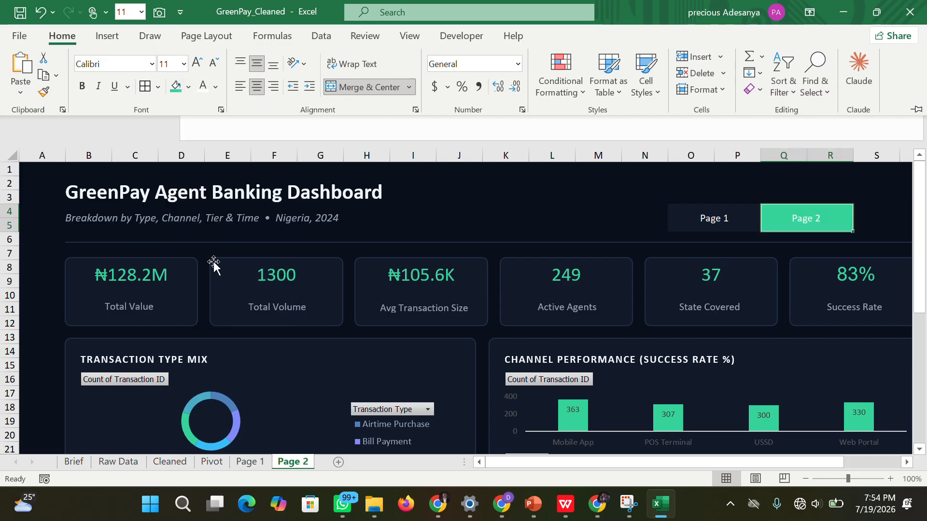
left_click(875, 209)
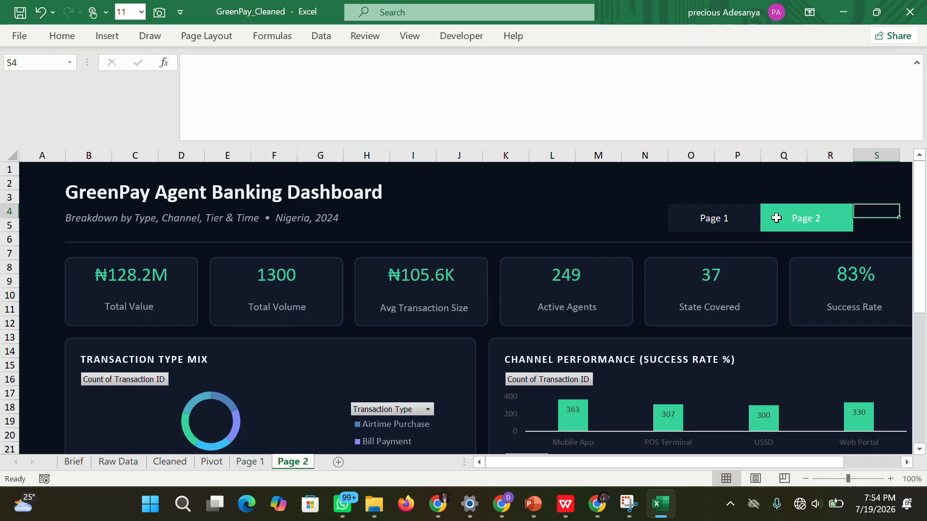
Compare the headers and navigation button highlighting on the Page 1 and Page 2 sheets.
left_click(713, 219)
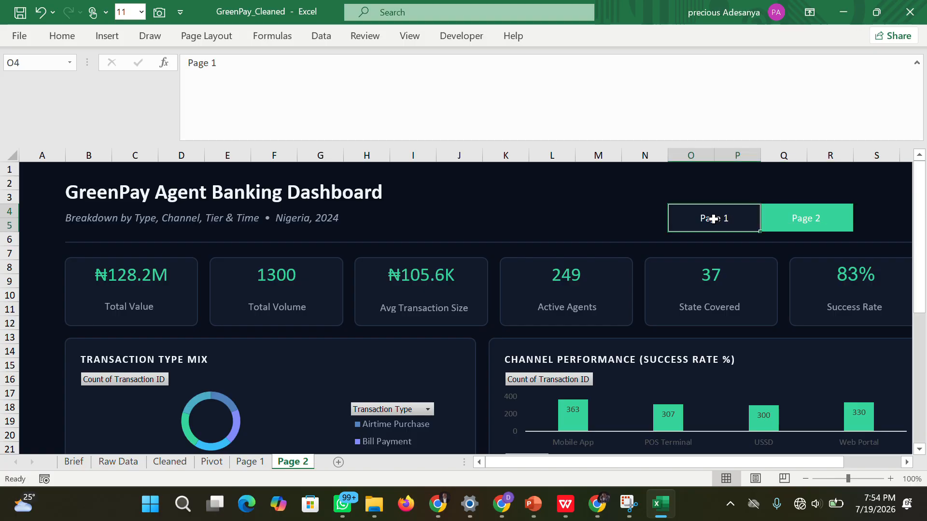
left_click(787, 216)
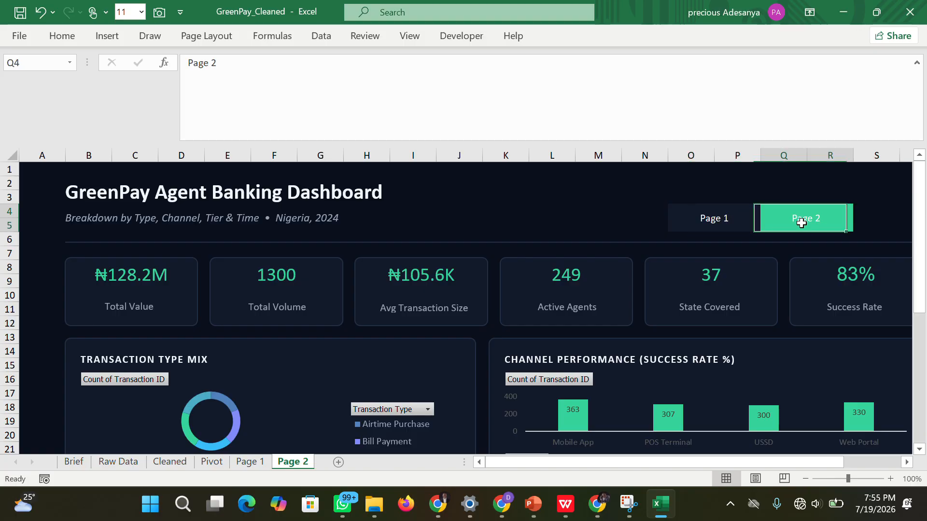
left_click(251, 463)
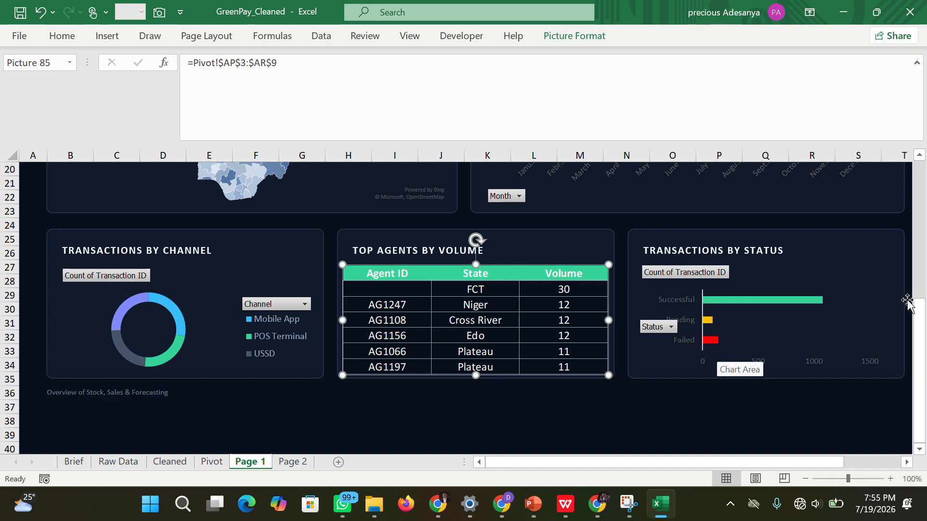
left_click_drag(915, 326, 888, 114)
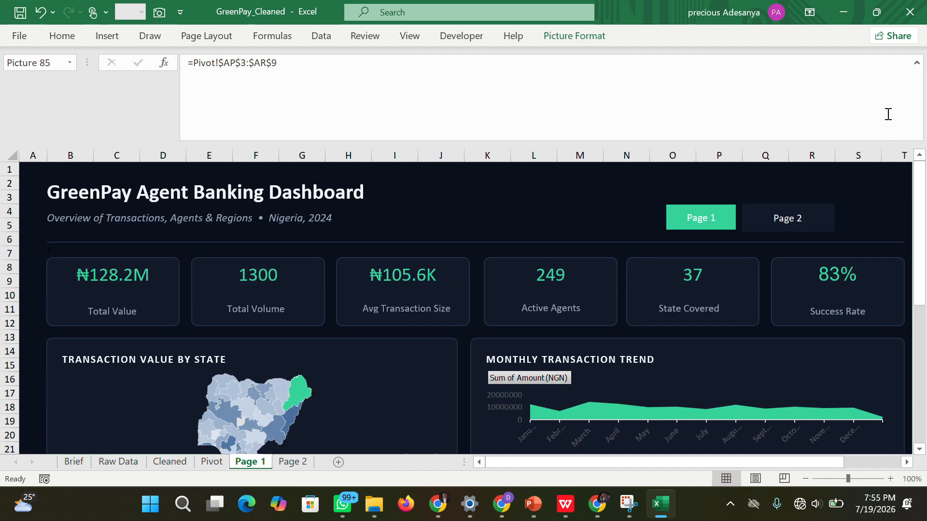
left_click(880, 190)
left_click(286, 462)
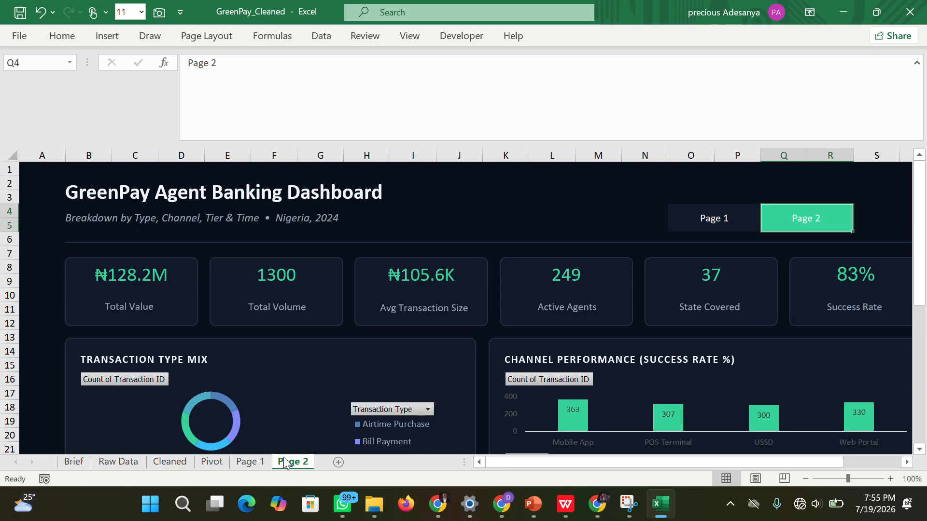
left_click(258, 462)
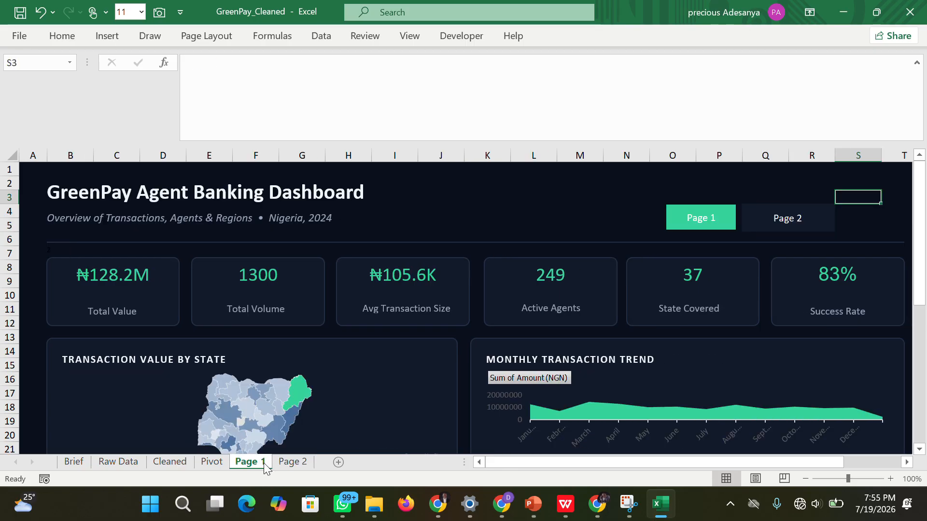
left_click(290, 464)
left_click(261, 463)
left_click_drag(920, 256, 922, 226)
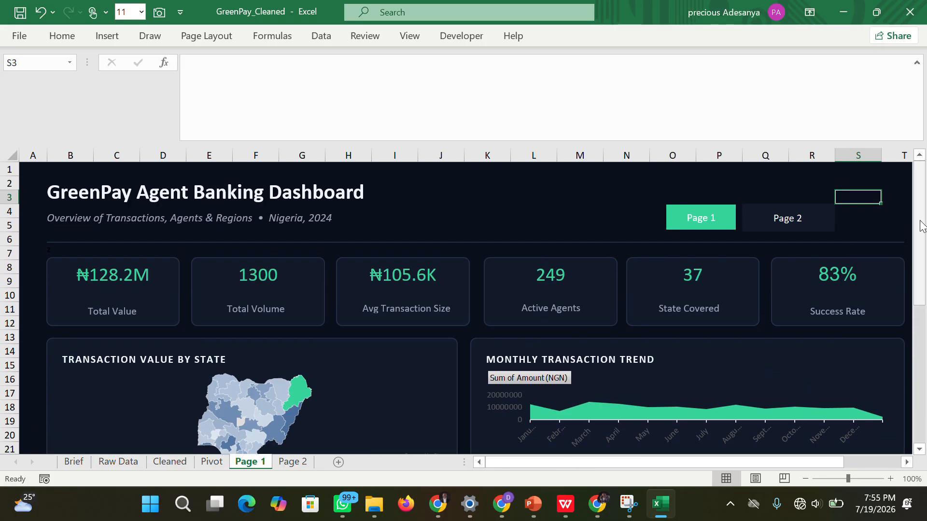
left_click(299, 462)
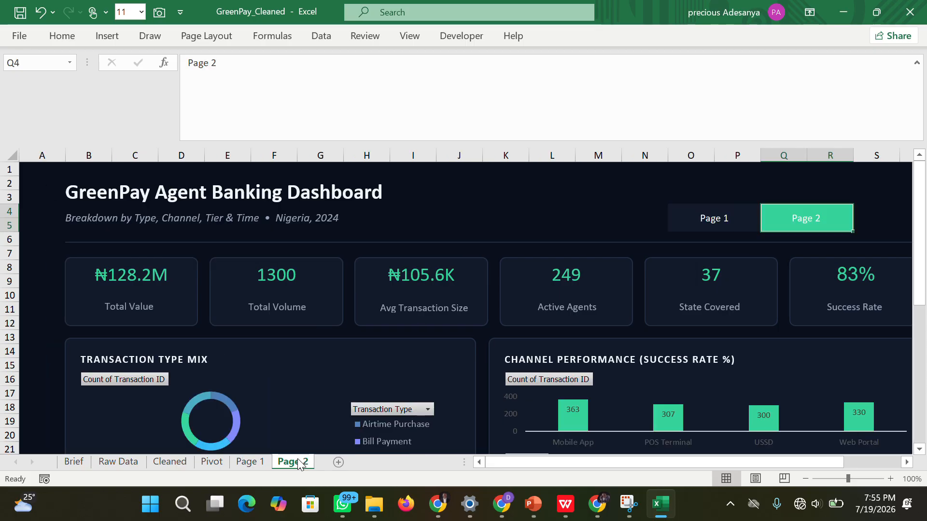
left_click(248, 462)
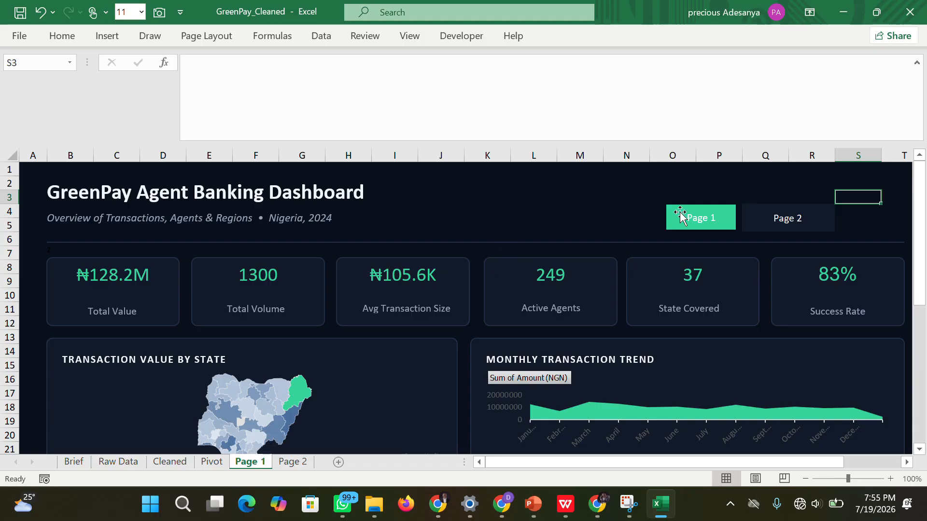
left_click(36, 178)
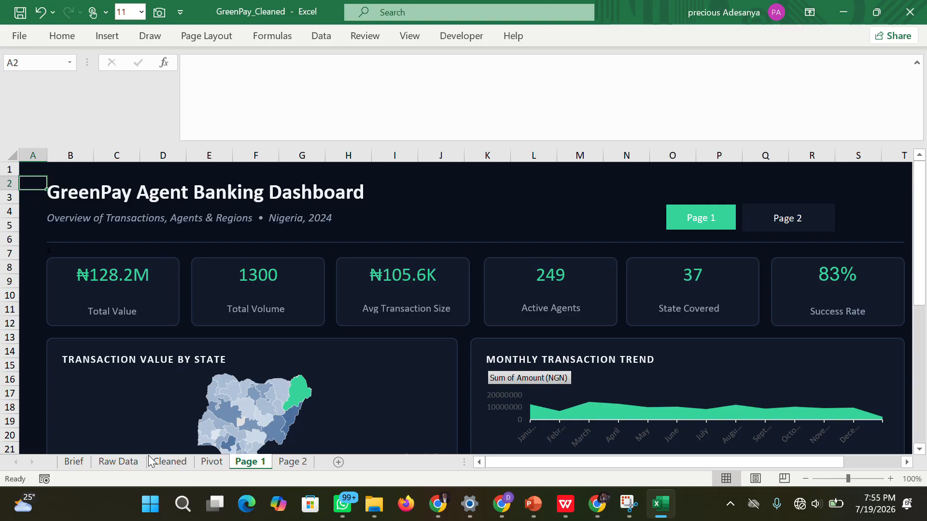
left_click(62, 166)
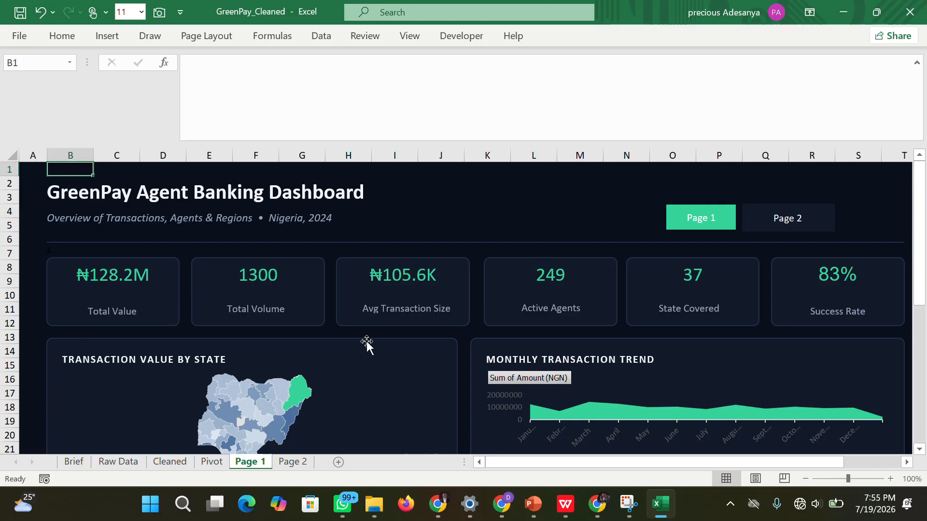
left_click(472, 333)
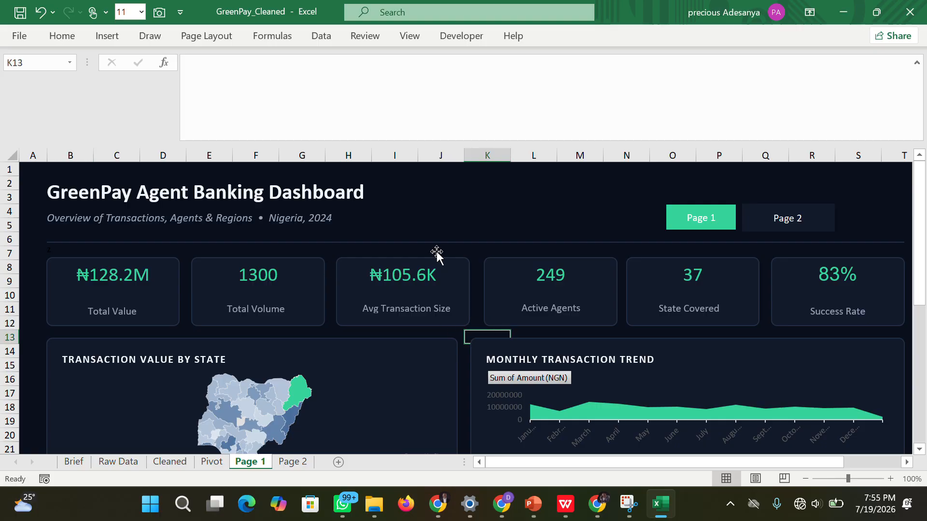